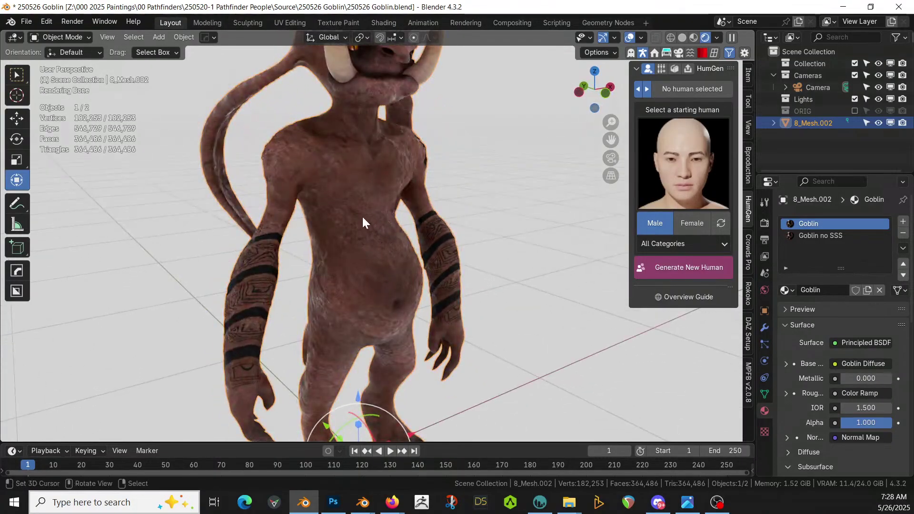
Examine the textured goblin model from the front and sides, both up close and at full height.
scroll(468, 230, "down", 3)
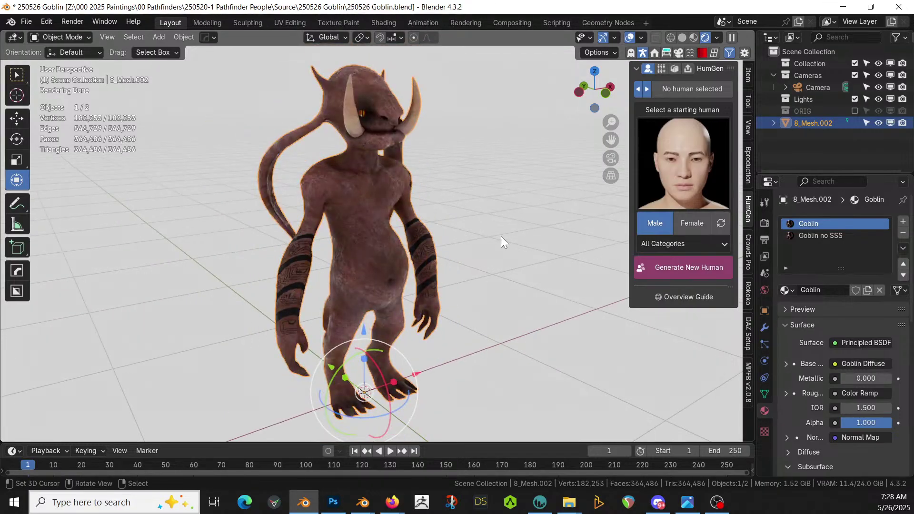
middle_click_drag(501, 236, 453, 239)
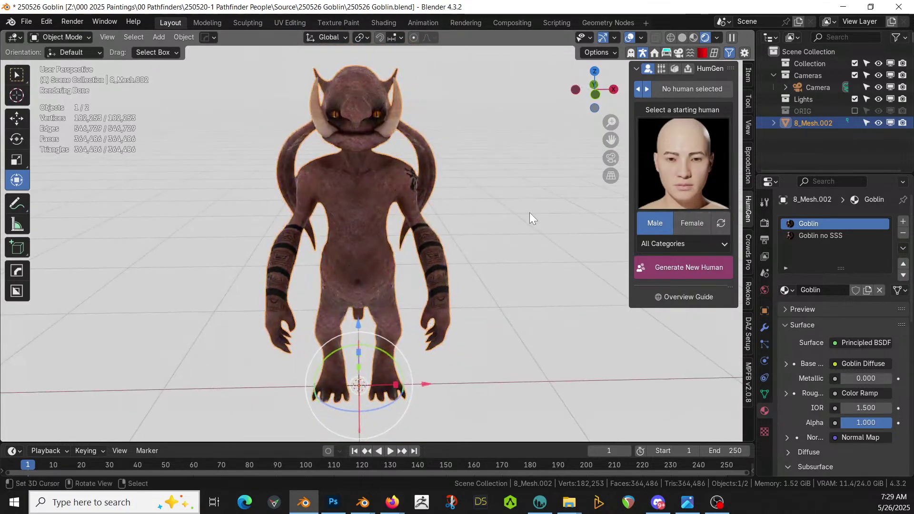
scroll(508, 240, "up", 5)
middle_click_drag(507, 241, 539, 230)
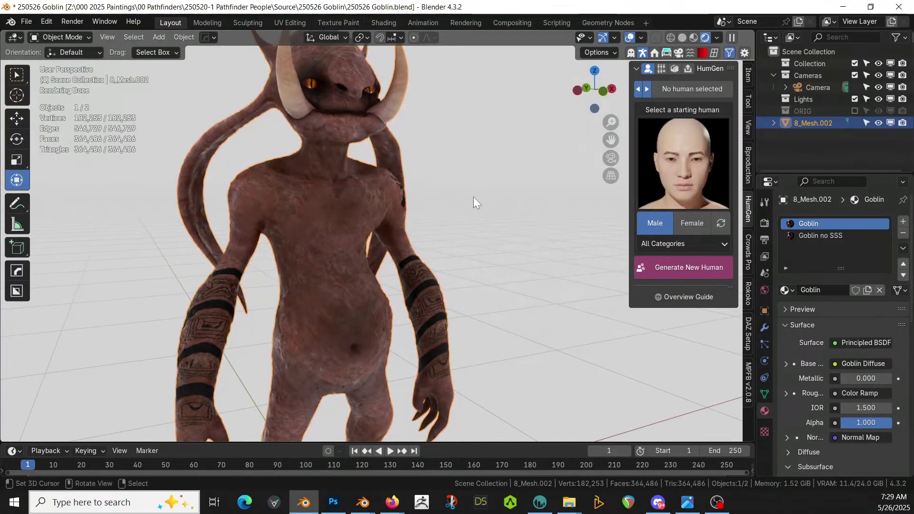
scroll(371, 206, "down", 1)
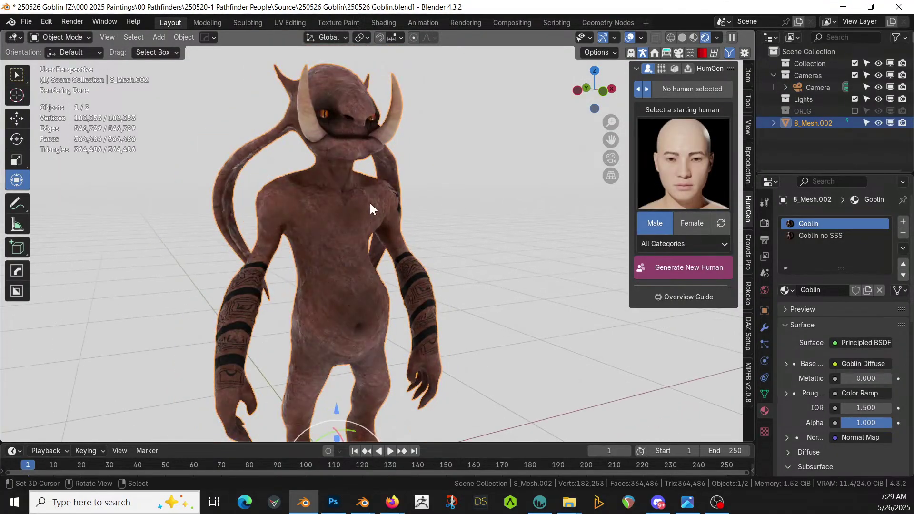
middle_click_drag(411, 193, 378, 205)
scroll(419, 221, "up", 2)
scroll(378, 205, "down", 4)
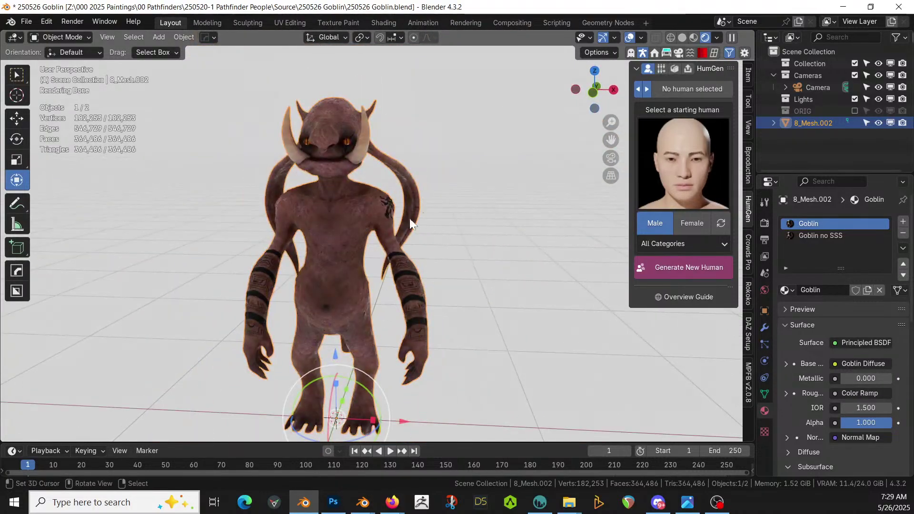
middle_click_drag(381, 236, 467, 224, "shift")
Switch the viewport to solid shading and bring up the Divine Cut smart cloth tools.
key("z")
key("6")
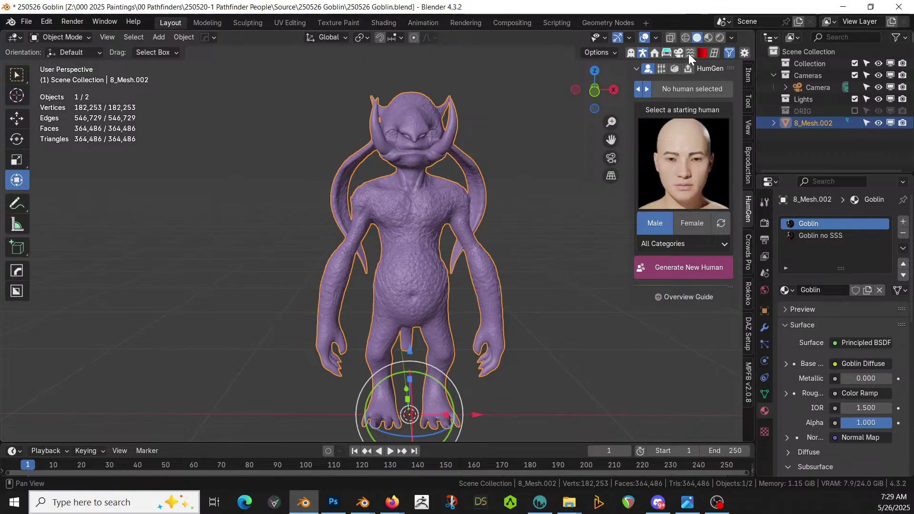
scroll(694, 66, "up", 4, "ctrl")
scroll(744, 326, "down", 8)
scroll(744, 328, "down", 3)
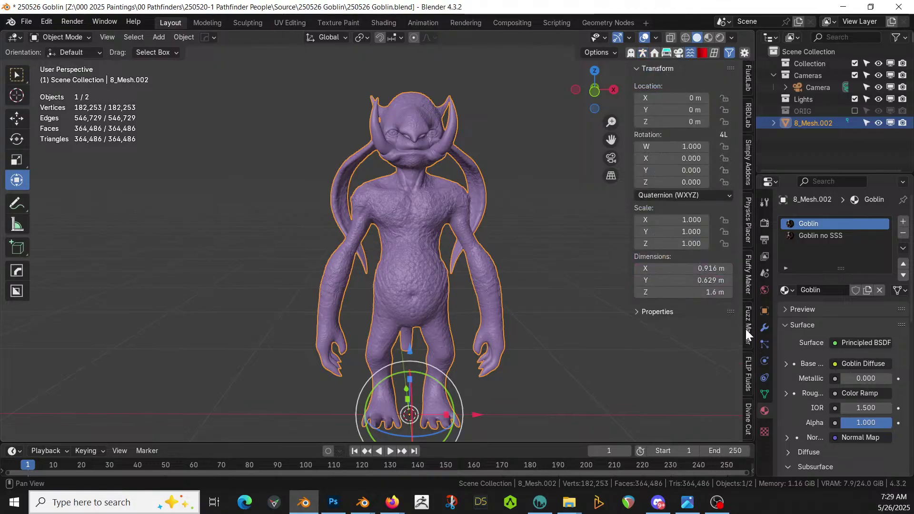
left_click(747, 417)
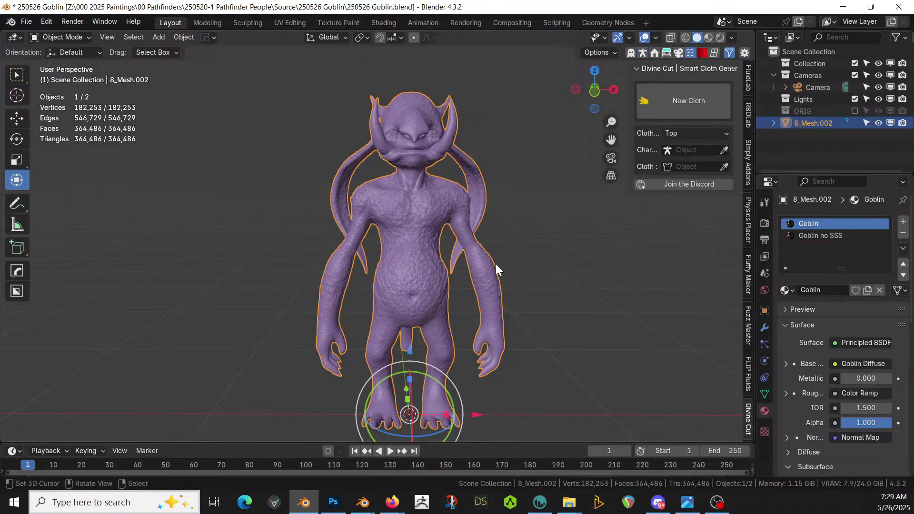
Assign 8_Mesh.002 as the Divine Cut character and start a new cloth of type Top.
middle_click_drag(496, 266, 428, 281)
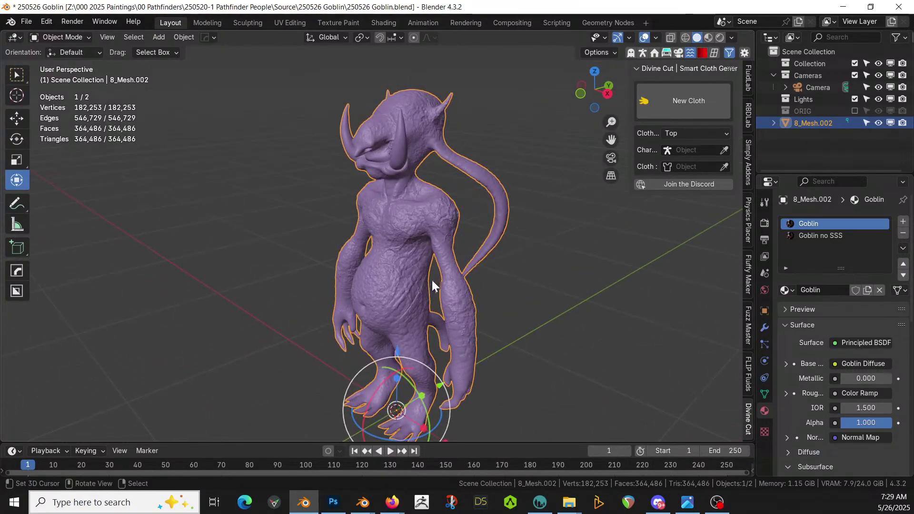
left_click(702, 150)
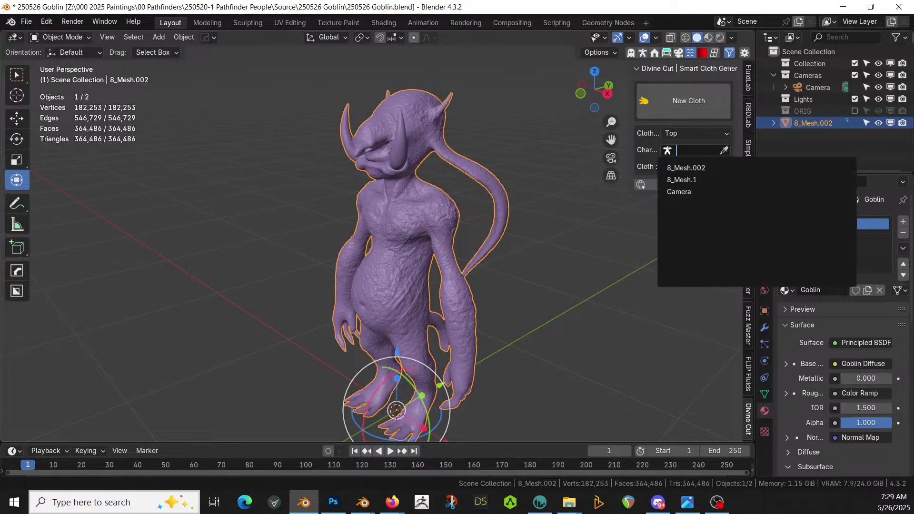
left_click(725, 150)
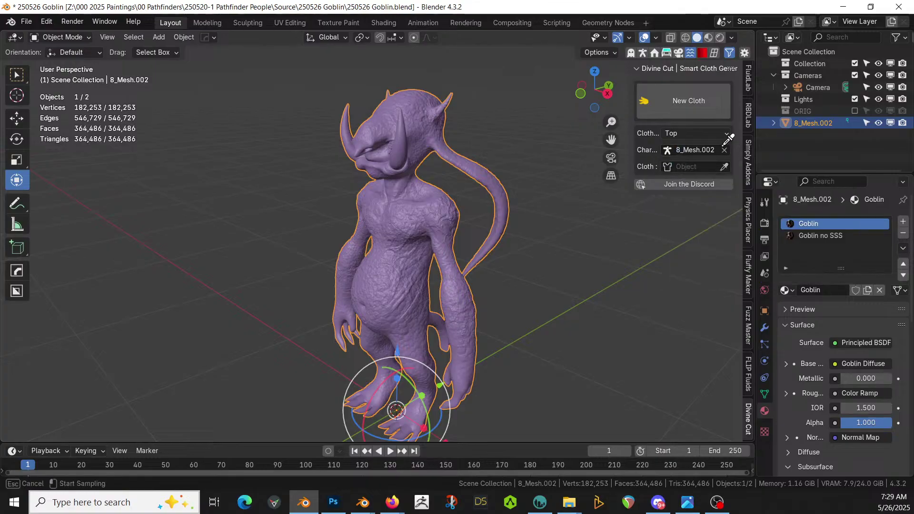
key("Escape")
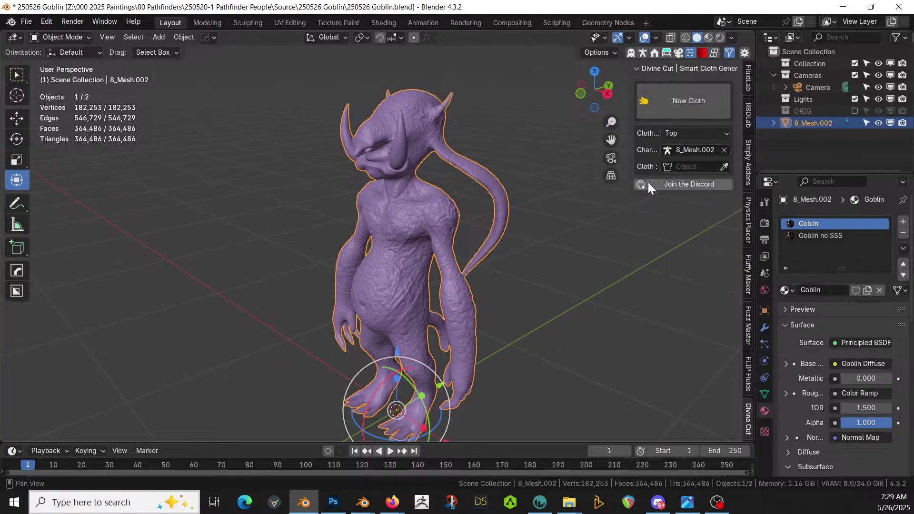
left_click(679, 102)
Move the Pelvis marker down the body's centre line to between the thighs, just below the crotch.
scroll(330, 310, "up", 5)
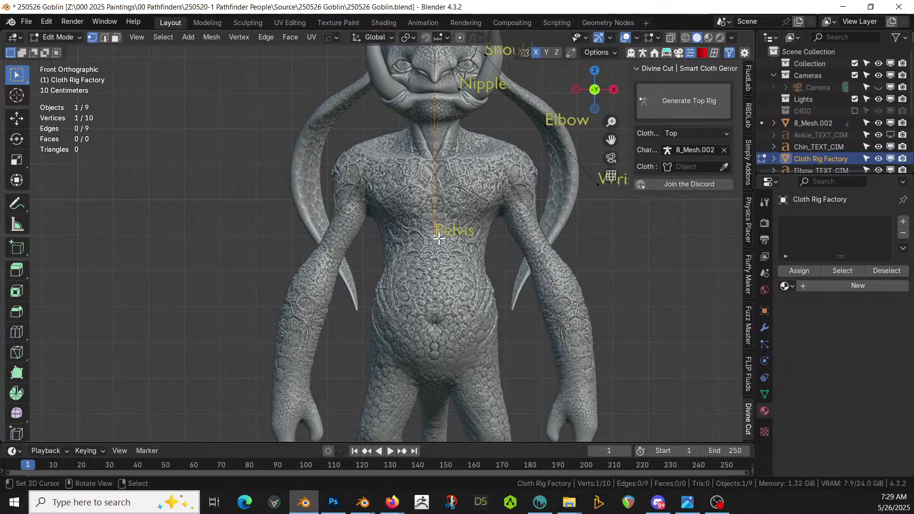
key("g")
left_click(470, 424)
Move the Neck marker down to the base of the goblin's neck and the Chin marker to just below the chin.
scroll(472, 404, "down", 3)
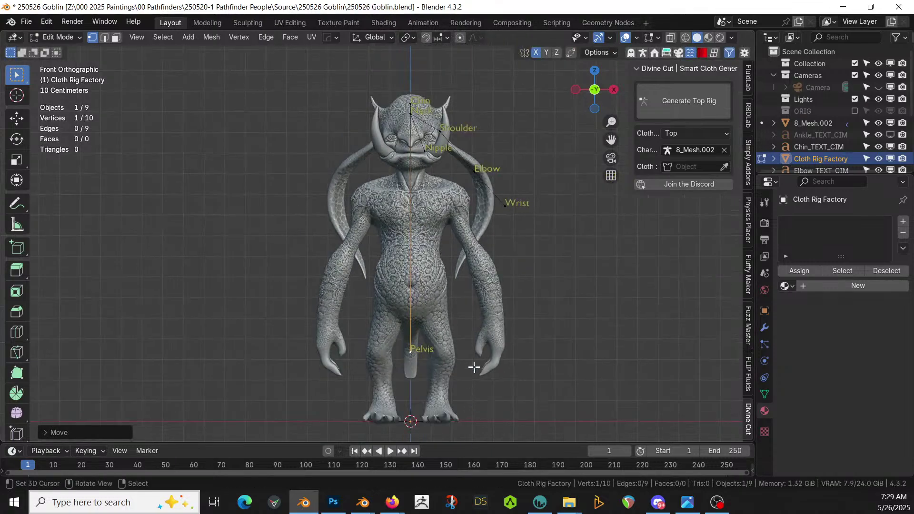
left_click(409, 121)
key("g")
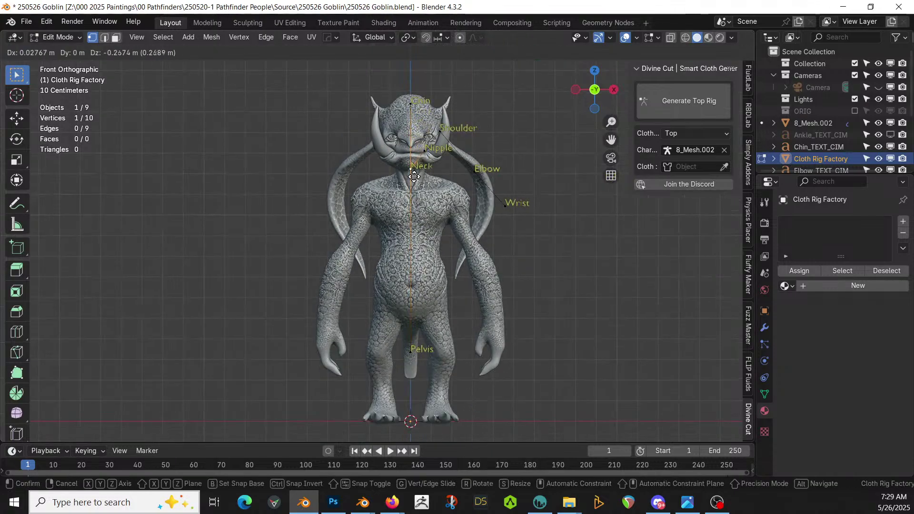
left_click(414, 192)
left_click(410, 104)
key("g")
left_click(416, 173)
Place the Nipple marker on the goblin's chest and the Shoulder marker on the matching shoulder.
left_click(424, 152)
key("g")
left_click(434, 215)
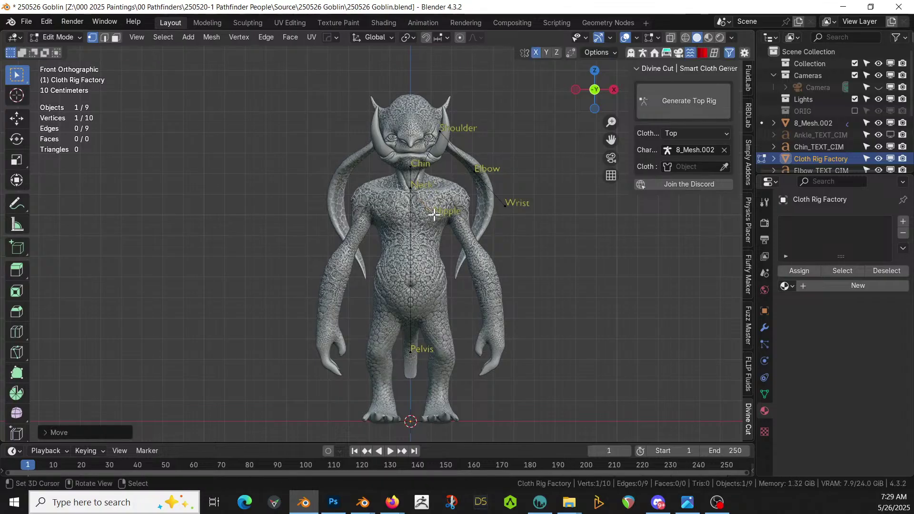
left_click(444, 134)
key("g")
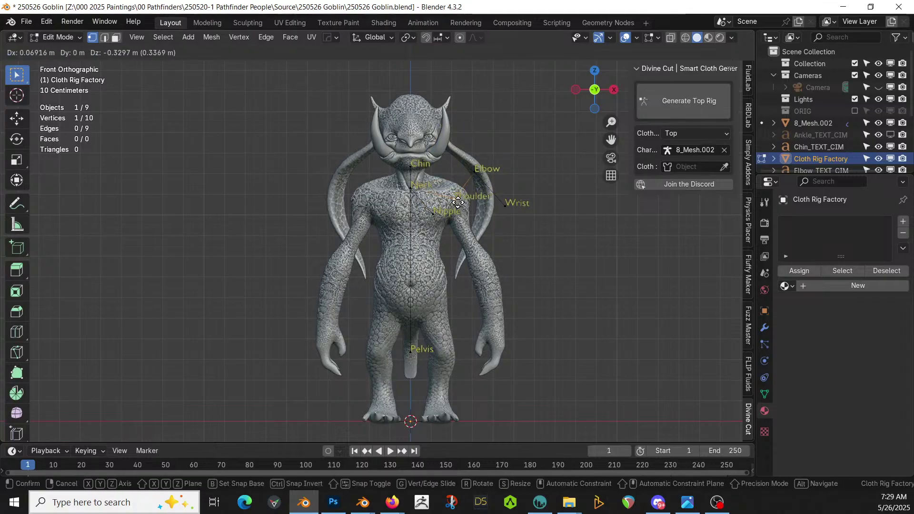
left_click(458, 202)
Place the Elbow marker on the goblin's elbow and the Wrist marker at the end of the same forearm.
left_click(475, 178)
key("g")
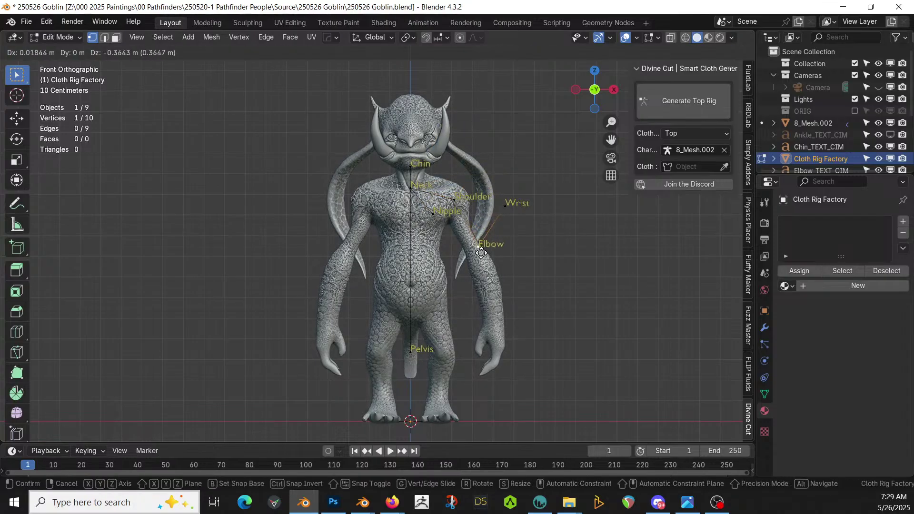
left_click(475, 252)
left_click(507, 208)
key("g")
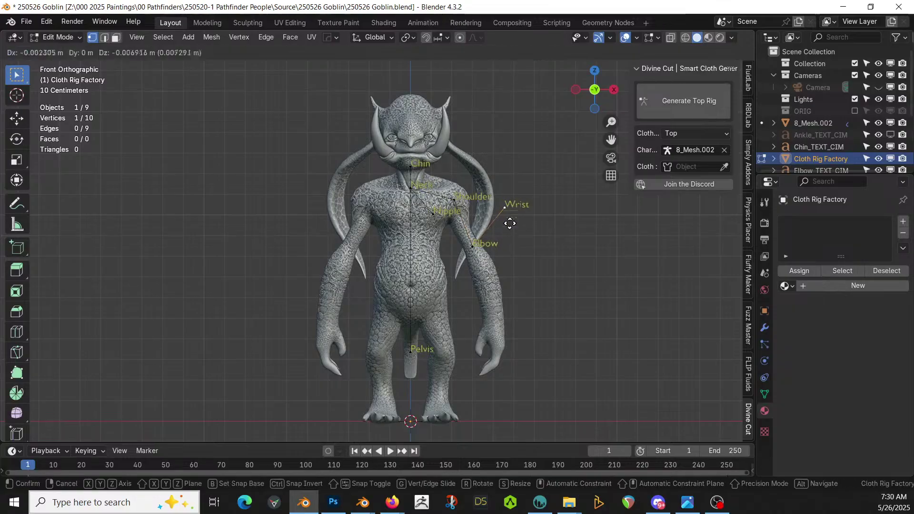
left_click(498, 325)
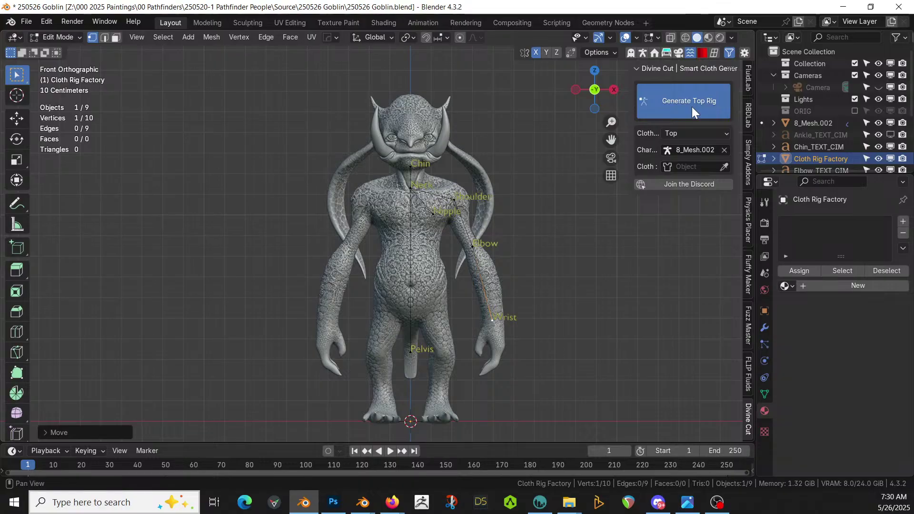
Generate the top rig and scale its WaistCircle down to fit closely around the goblin's hips.
middle_click_drag(512, 193, 501, 300)
left_click(522, 364)
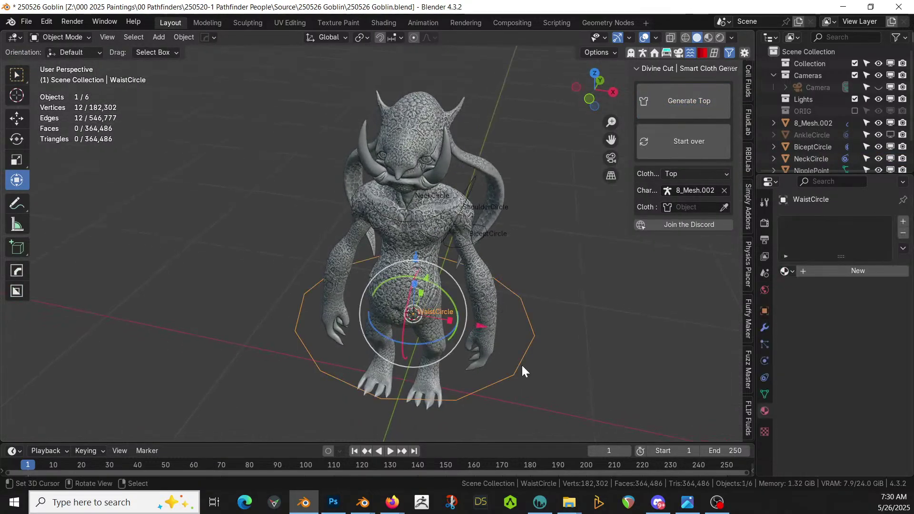
key("s")
left_click(458, 353)
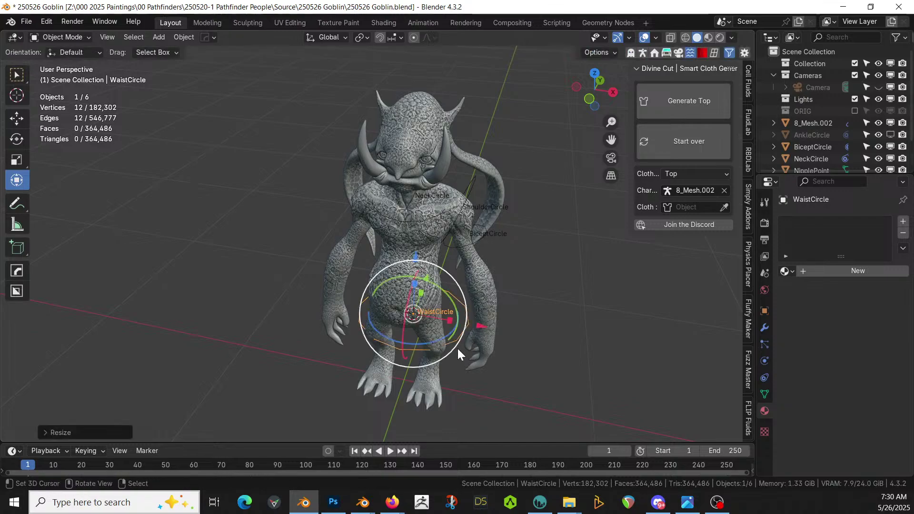
Shift the WaistCircle about 0.05 m forward in the right side view to centre it around the body.
key("KP_3")
key("g")
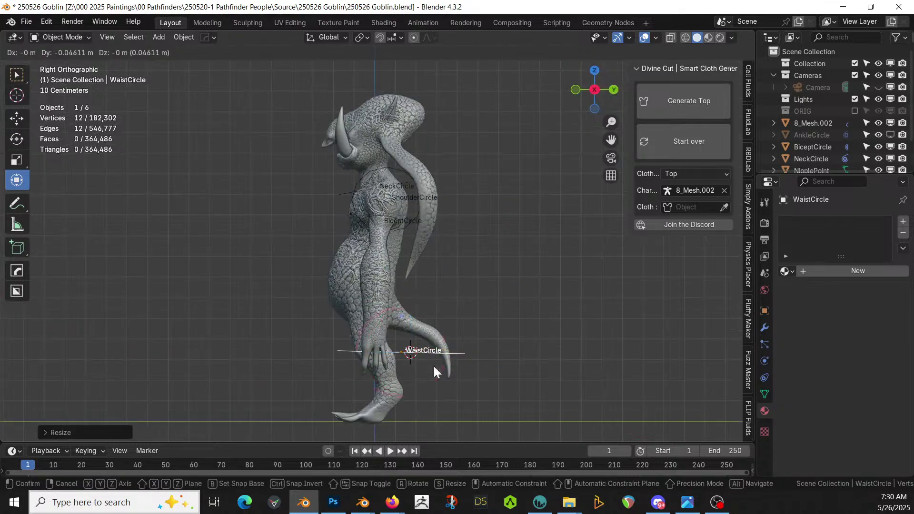
left_click(434, 366)
middle_click_drag(434, 369, 507, 287)
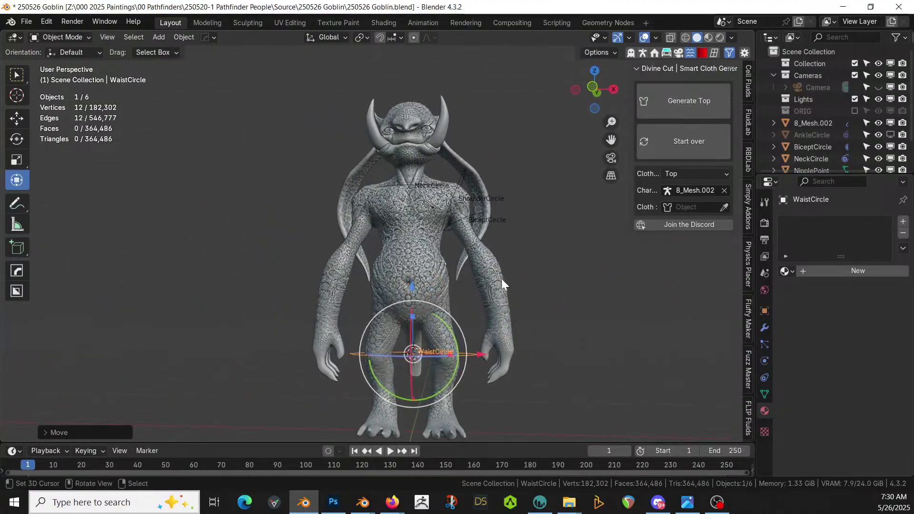
Raise the NeckCircle vertically onto the goblin's neck and scale it down to fit around it.
left_click(431, 186)
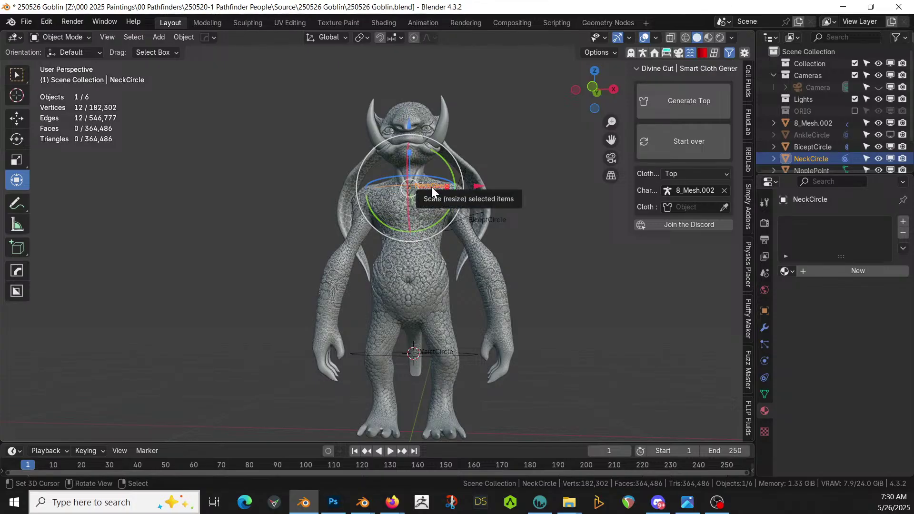
key("g")
key("z")
left_click(431, 169)
key("s")
left_click(430, 171)
Move the BiceptCircle down the arm to the elbow and centre it on the arm in the right side view.
scroll(503, 226, "up", 3)
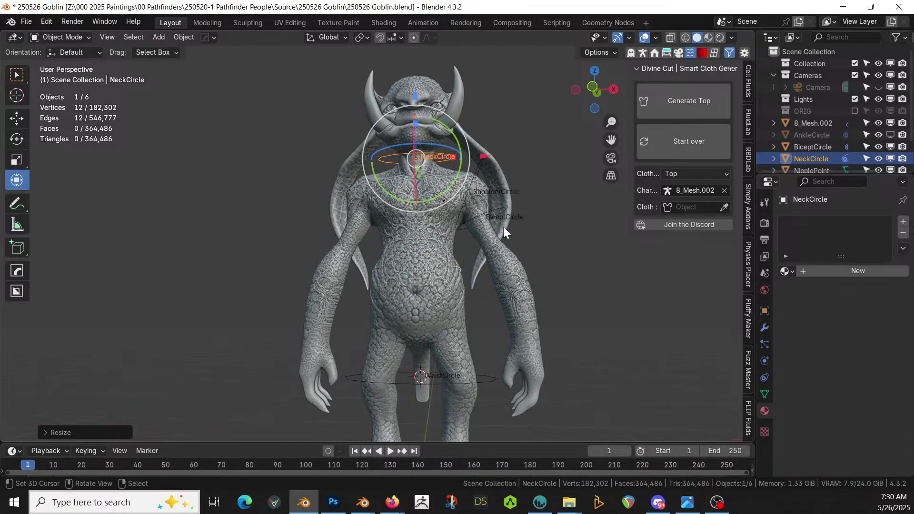
left_click(482, 250)
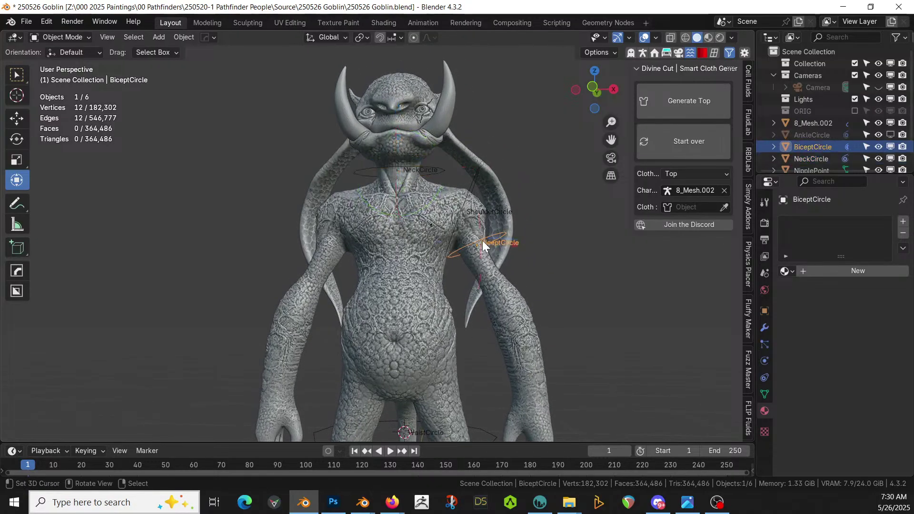
key("g")
left_click(507, 290)
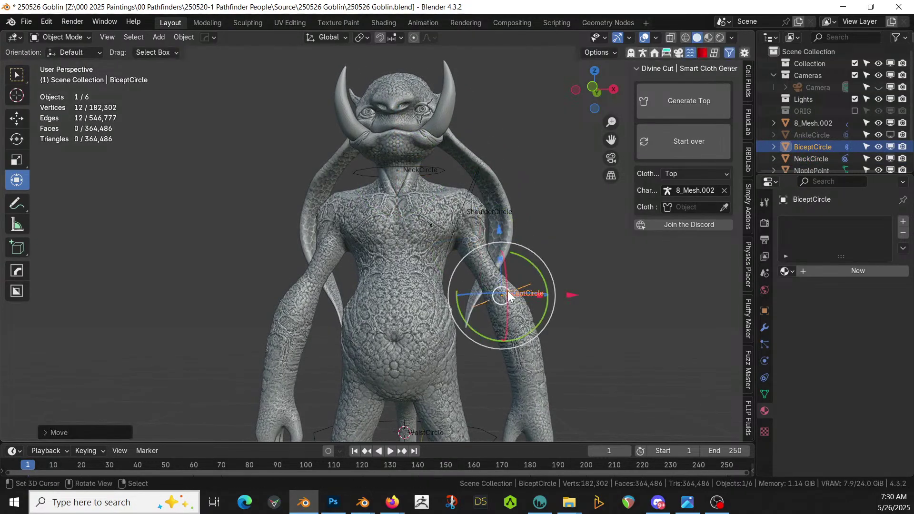
key("KP_3")
key("g")
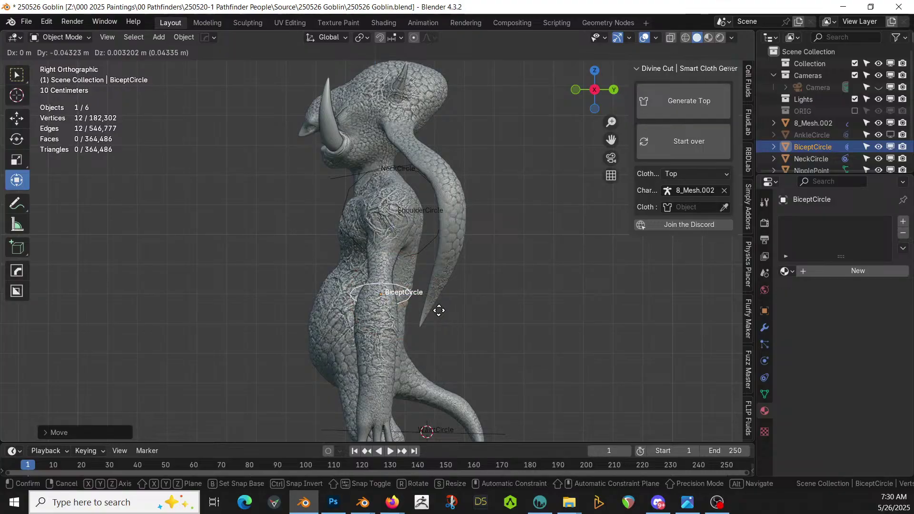
left_click(437, 310)
Rotate the ShoulderCircle slightly and reposition it around the shoulder joint, fine-tuning its placement in the right side view.
middle_click_drag(445, 303, 569, 311)
left_click(478, 186)
key("r")
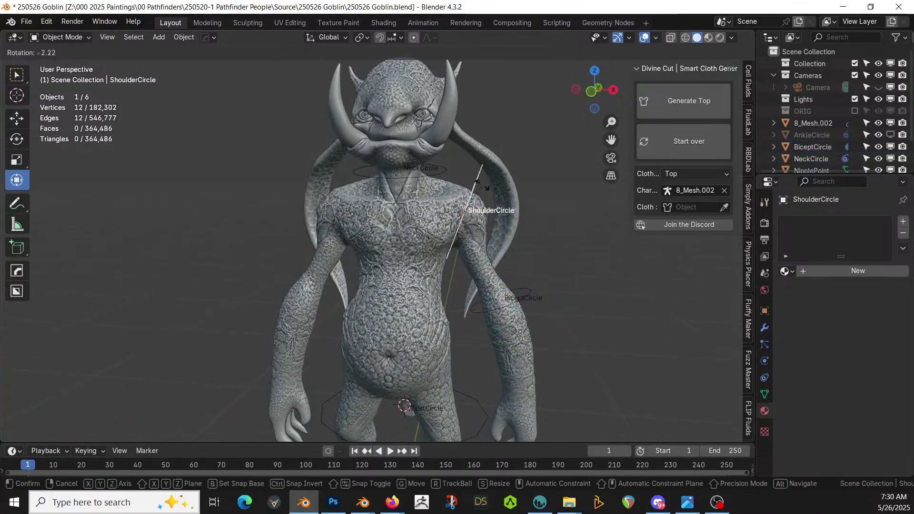
left_click(478, 186)
key("g")
left_click(477, 188)
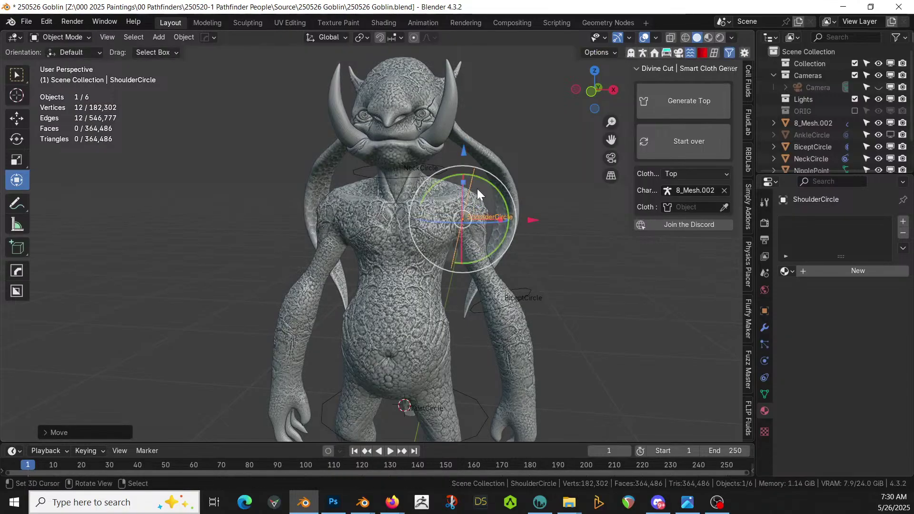
key("KP_3")
mouse_move(446, 219)
left_mouse_down()
mouse_move(438, 220)
mouse_move(452, 221)
left_mouse_up()
Generate the T-shirt top from the fitted rig circles and view the draping cloth from the front and back.
middle_click_drag(451, 221, 630, 210)
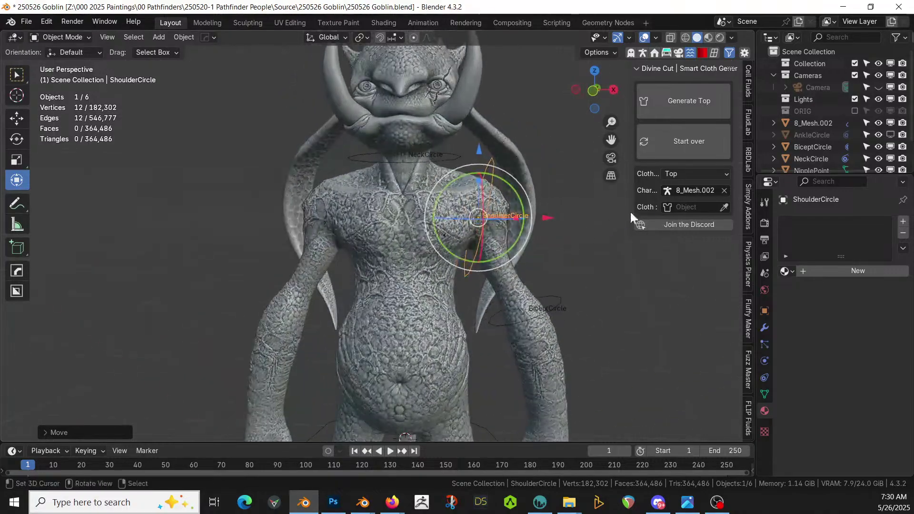
left_click(689, 101)
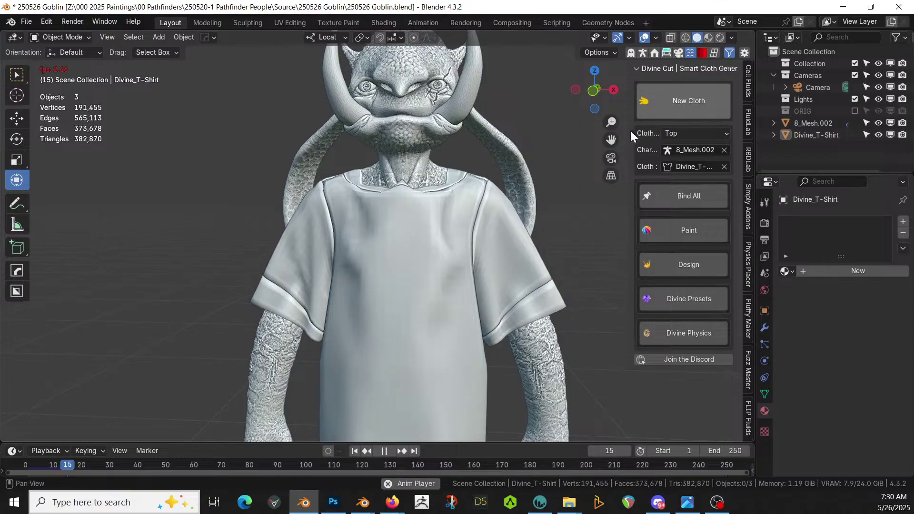
scroll(540, 345, "down", 5)
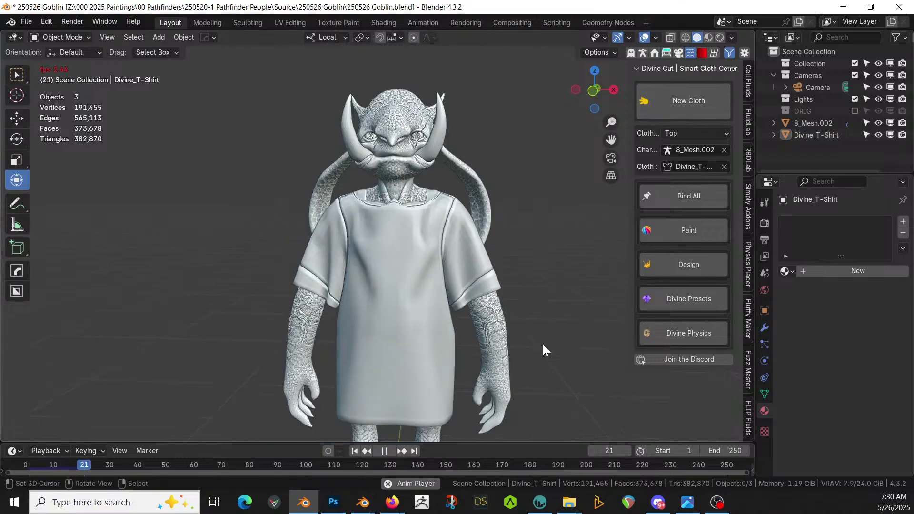
middle_click_drag(451, 361, 213, 291)
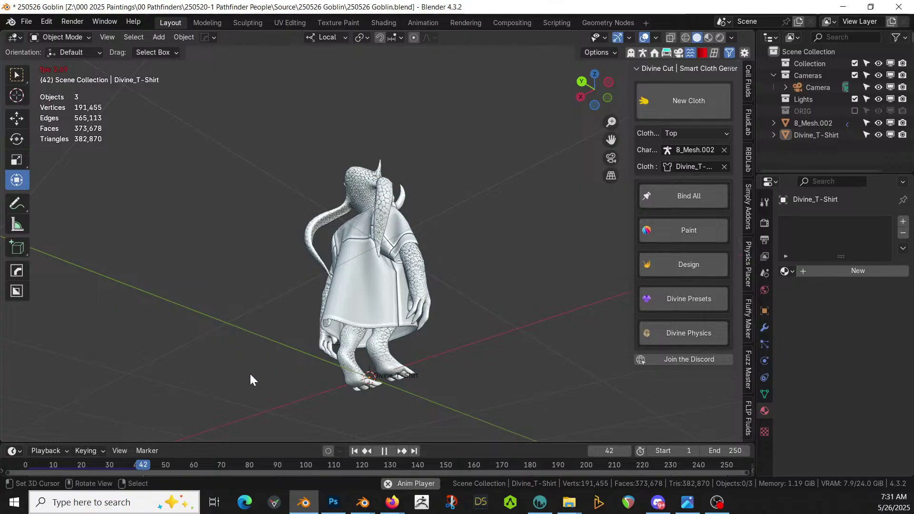
Stop the cloth simulation, inspect the draped T-shirt from the front, and return the timeline to frame 1.
key("space")
middle_click_drag(445, 321, 301, 312)
scroll(295, 324, "up", 2)
scroll(298, 367, "up", 3)
scroll(302, 313, "down", 3)
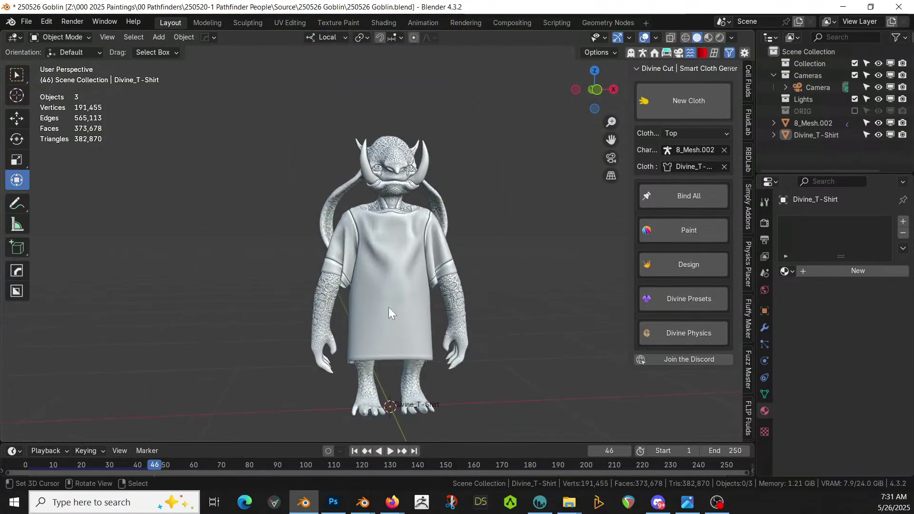
left_click(353, 450)
Move the T-shirt mesh vertex over the belly about 0.042 m forward along local Y, using proportional editing with a size of about 0.35 m.
middle_click_drag(422, 302, 465, 292)
key("Tab")
middle_click_drag(338, 335, 195, 384)
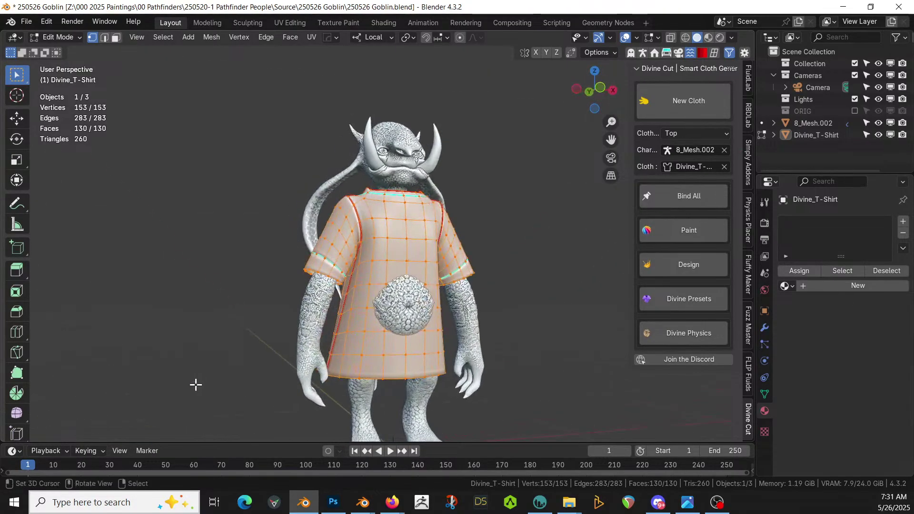
left_click(405, 307)
middle_click_drag(405, 307, 454, 345)
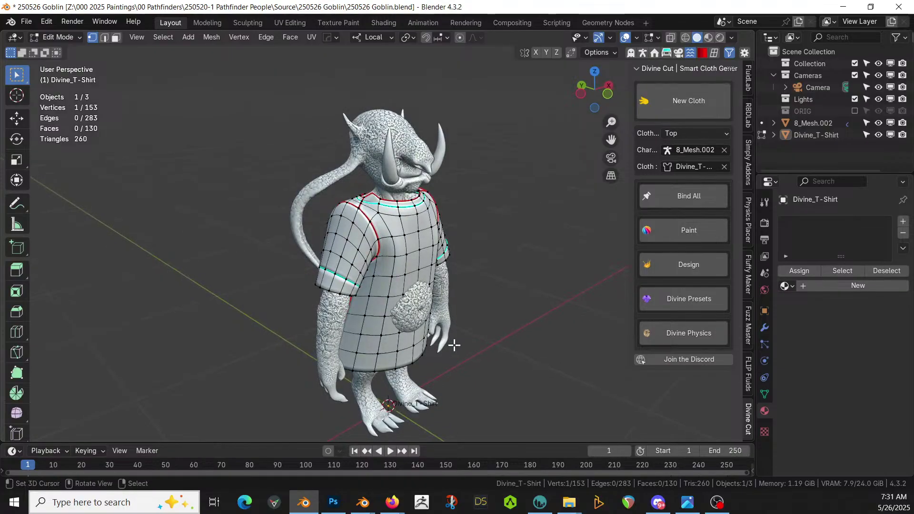
key("g")
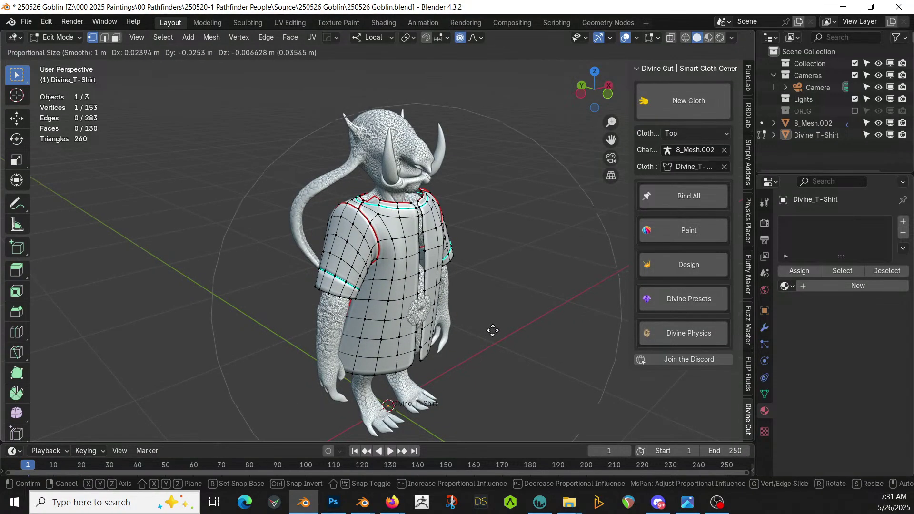
key("Escape")
key("g")
key("y")
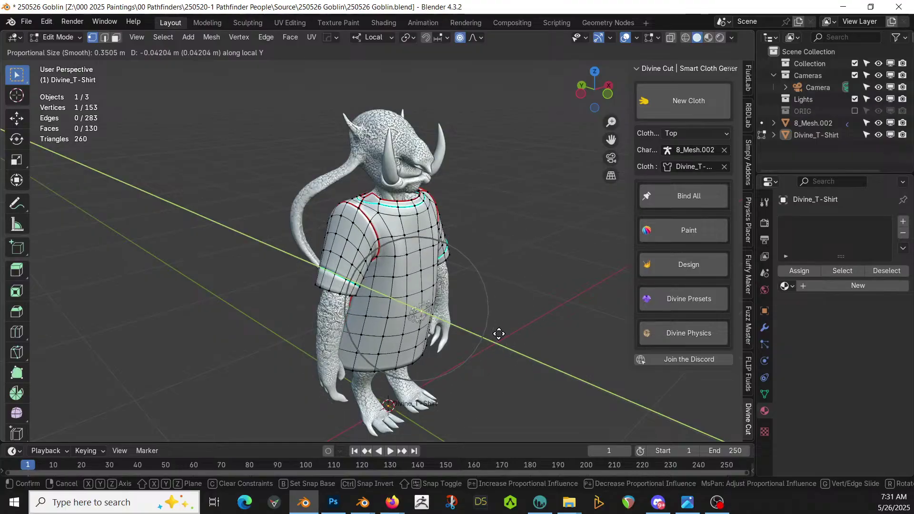
left_click(498, 333)
Select four stacked centre faces running up from the back hem in face mode and delete them.
middle_click_drag(504, 314, 682, 262)
mouse_move(397, 324)
middle_mouse_down()
mouse_move(402, 362)
mouse_move(407, 339)
middle_mouse_up()
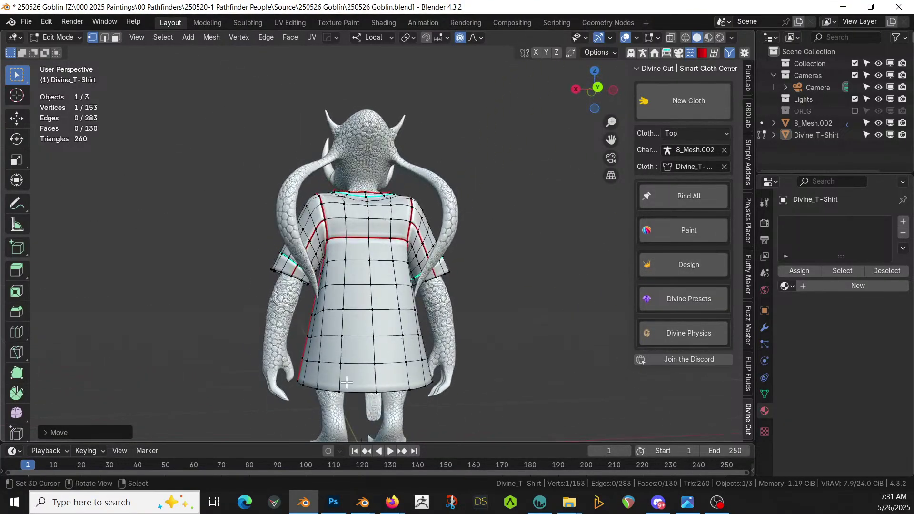
key("3")
left_click(353, 351, "shift")
left_click(355, 323, "shift")
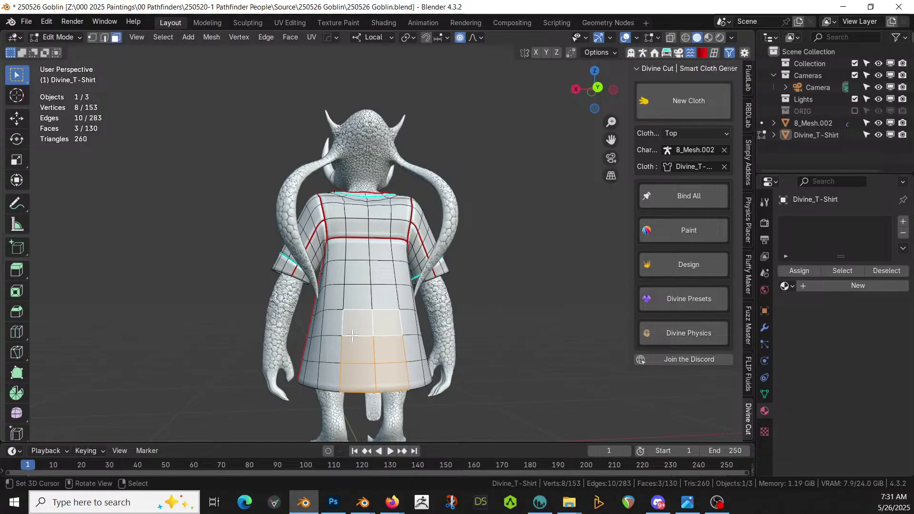
left_click(355, 303, "shift")
key("x")
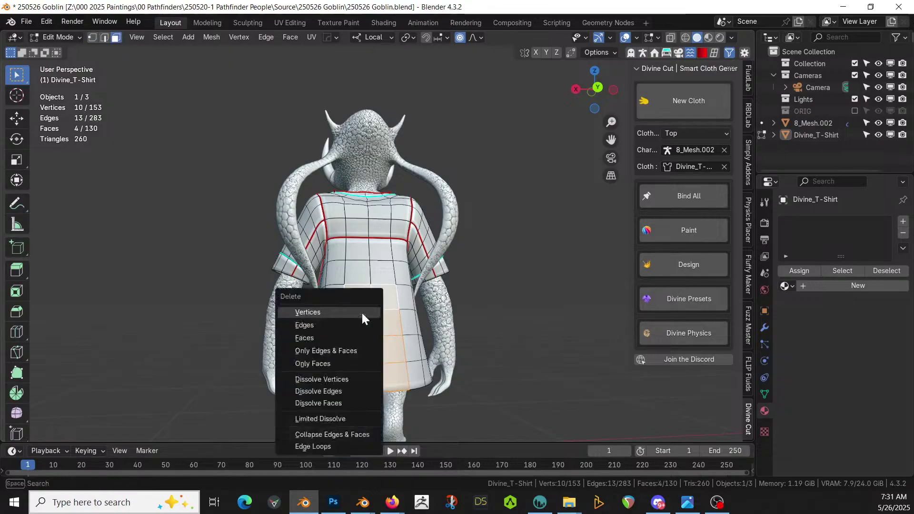
left_click(346, 338)
middle_click_drag(346, 338, 405, 338)
Undo the four-face deletion and the last face selection, and delete only the three remaining centre faces at the back hem.
key("ctrl+z")
key("ctrl+z")
key("x")
left_click(406, 339)
Leave mesh editing and run the cloth simulation, checking the T-shirt from the front and around the tail opening.
middle_click_drag(406, 340, 372, 324)
key("Up")
key("KP_1")
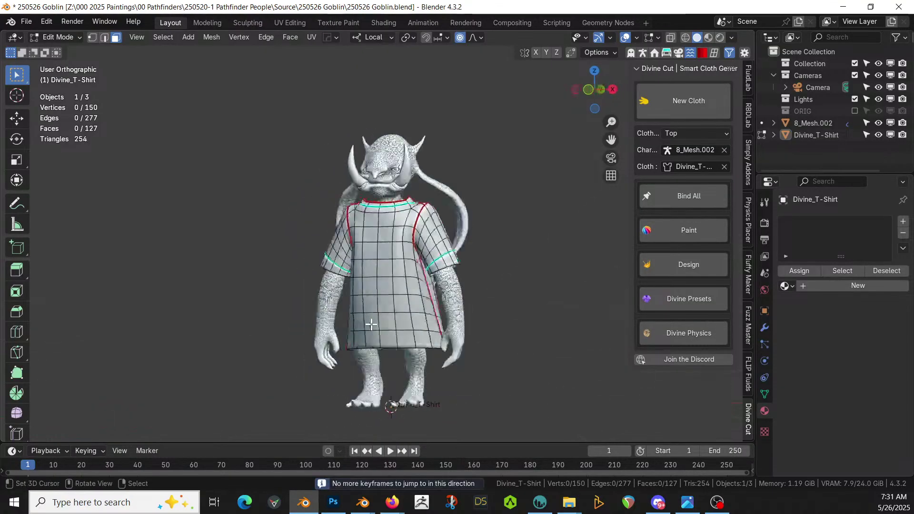
key("Tab")
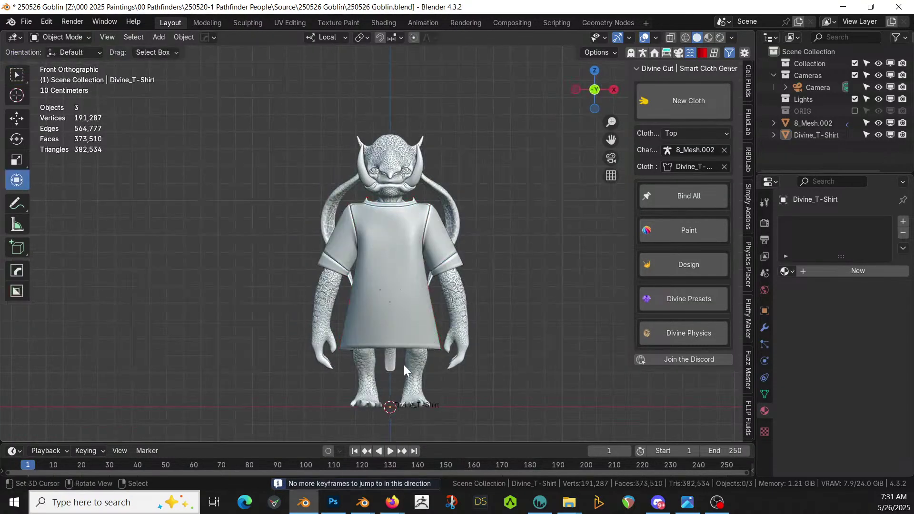
left_click(390, 450)
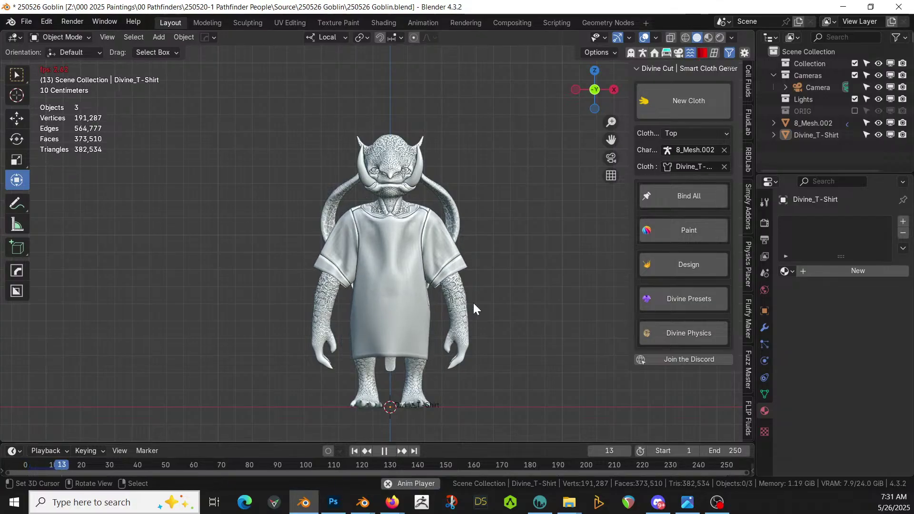
middle_click_drag(432, 338, 143, 301)
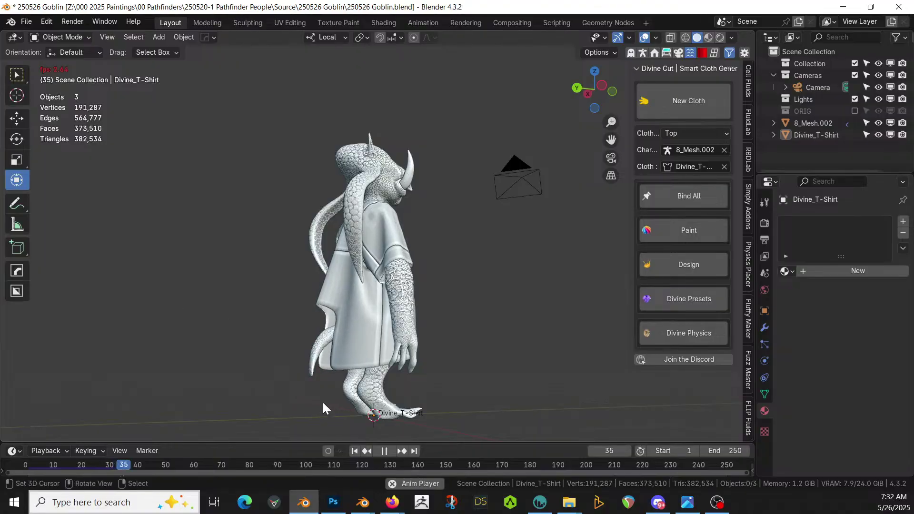
left_click(384, 449)
middle_click_drag(409, 379, 745, 390)
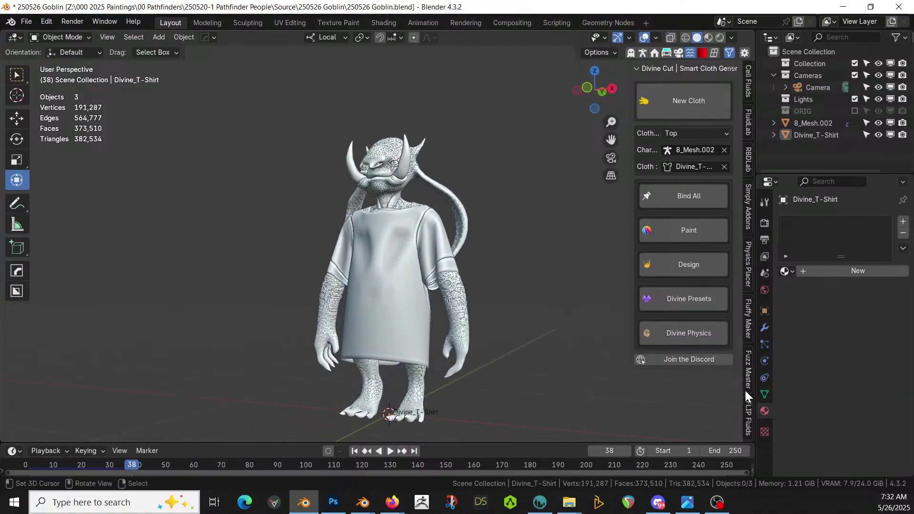
Expand the Divine Presets and look through the garment conversion options.
left_click(650, 297)
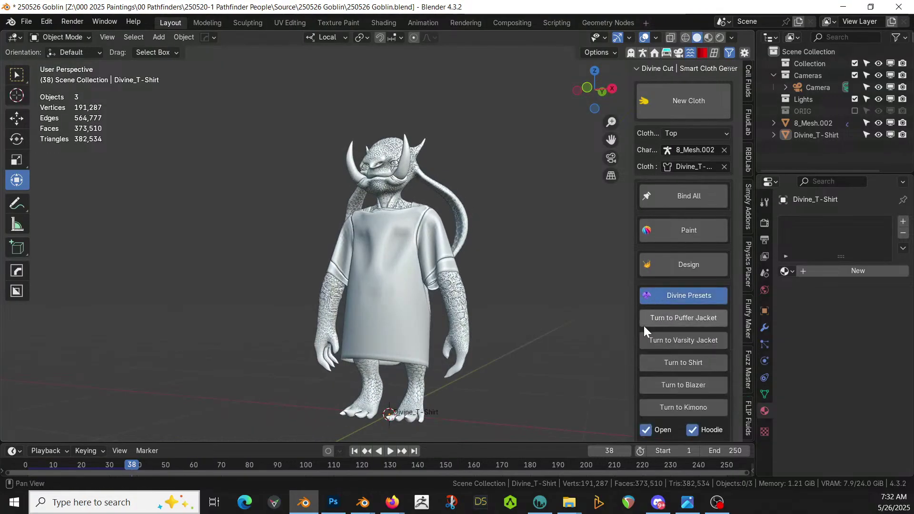
scroll(652, 353, "down", 3)
middle_click_drag(526, 345, 555, 371)
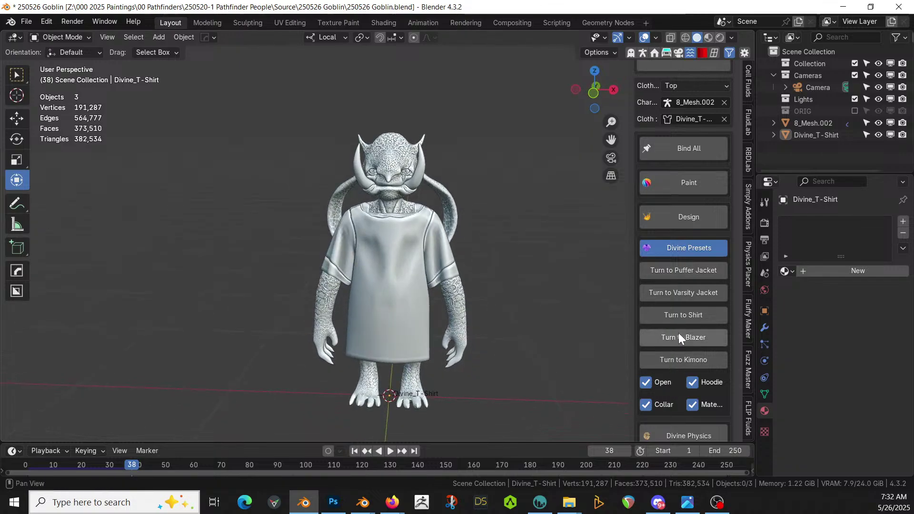
scroll(681, 339, "down", 2)
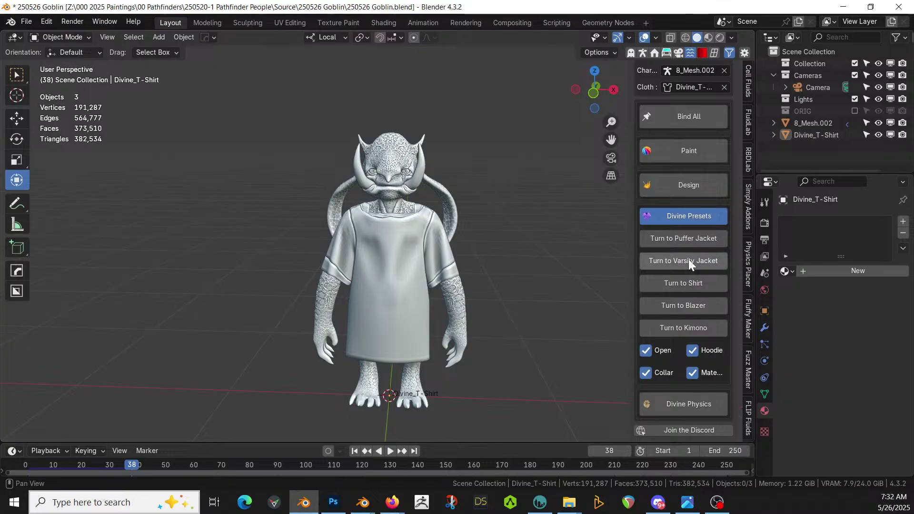
Show the Design options, return to frame 1 and toggle the T-shirt's seams off.
left_click(671, 184)
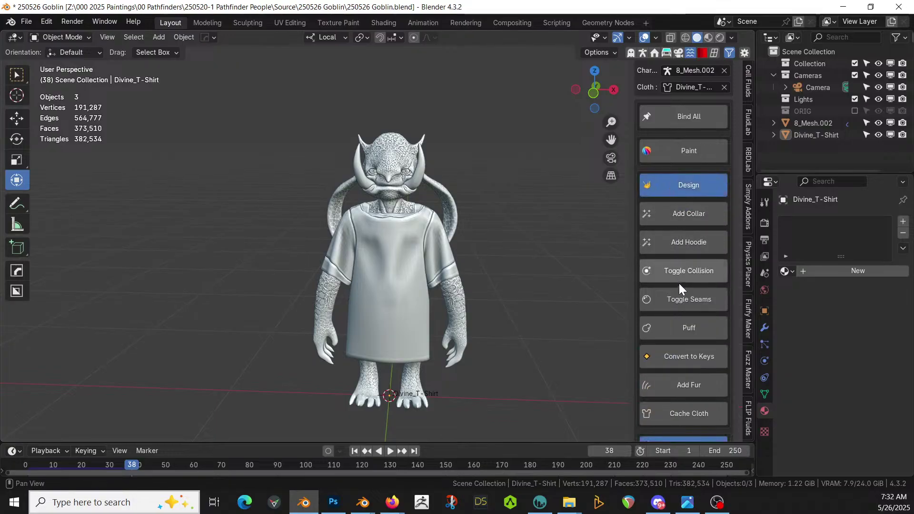
left_click(687, 294)
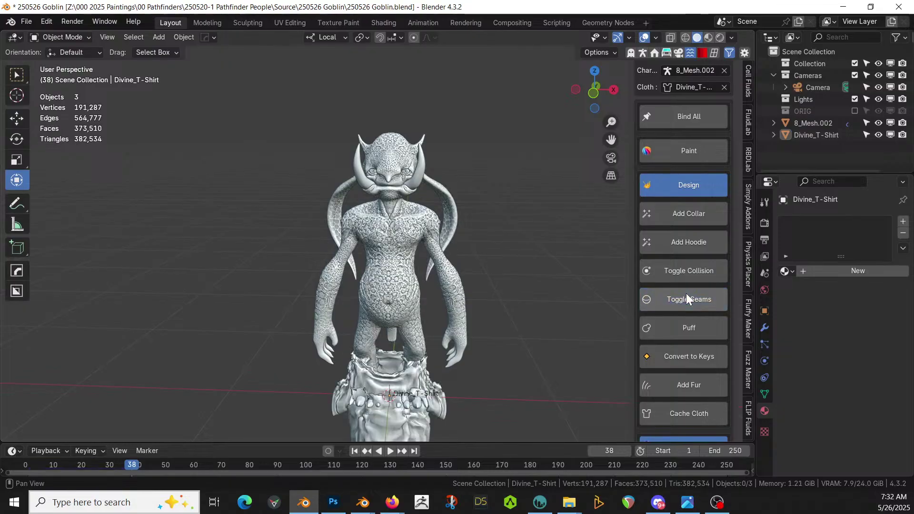
left_click(354, 451)
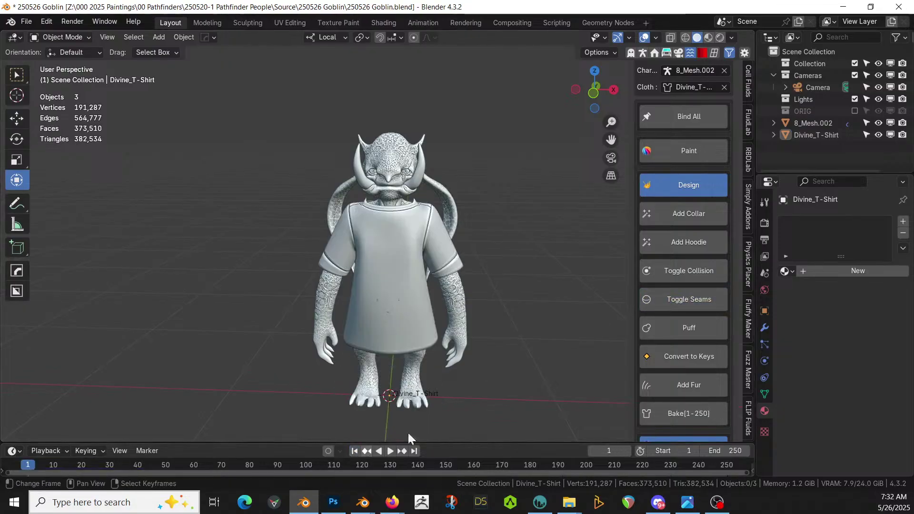
left_click(680, 299)
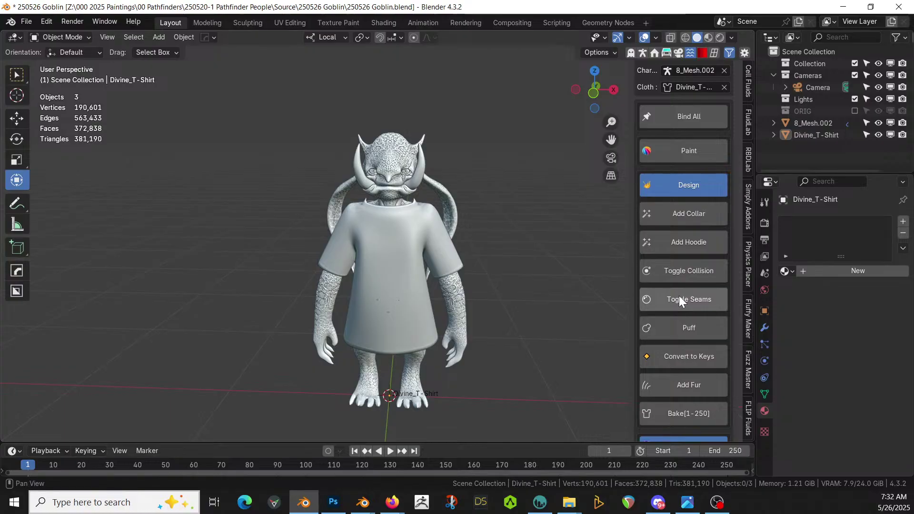
middle_click_drag(583, 330, 532, 321)
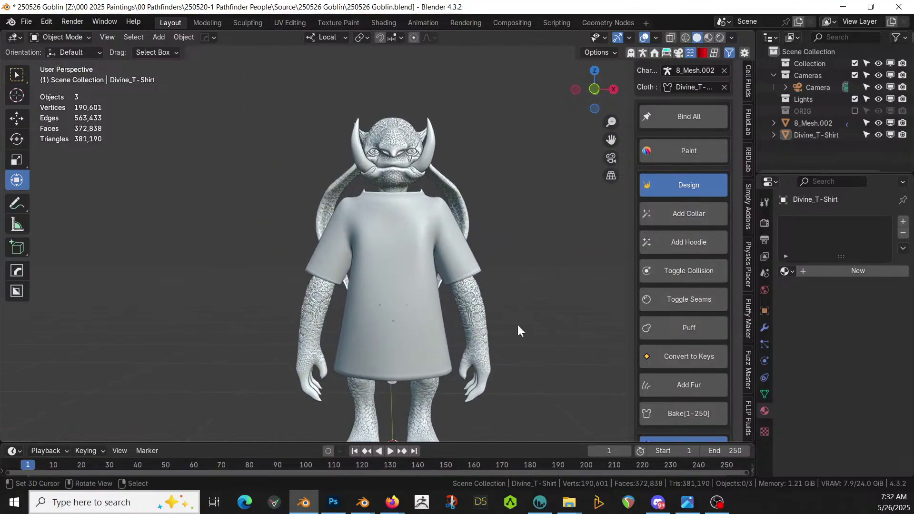
Edit the T-shirt mesh and select the horizontal face loop around its waist.
left_click(411, 307)
key("Tab")
scroll(414, 326, "up", 3)
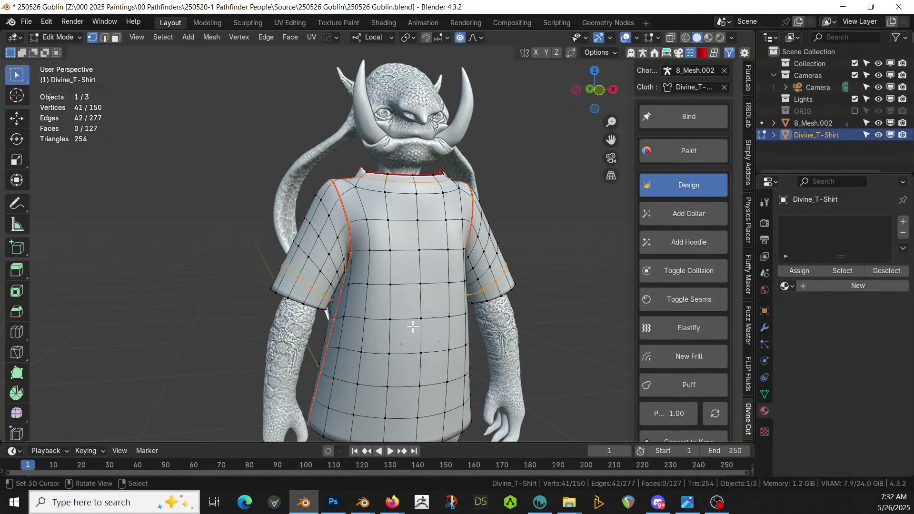
left_click(399, 344)
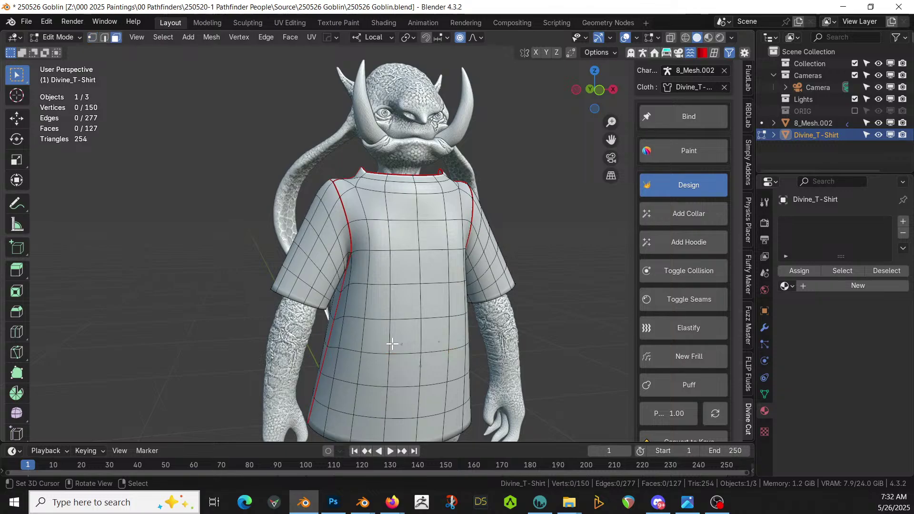
left_click(393, 343, "alt")
middle_click_drag(392, 343, 545, 327)
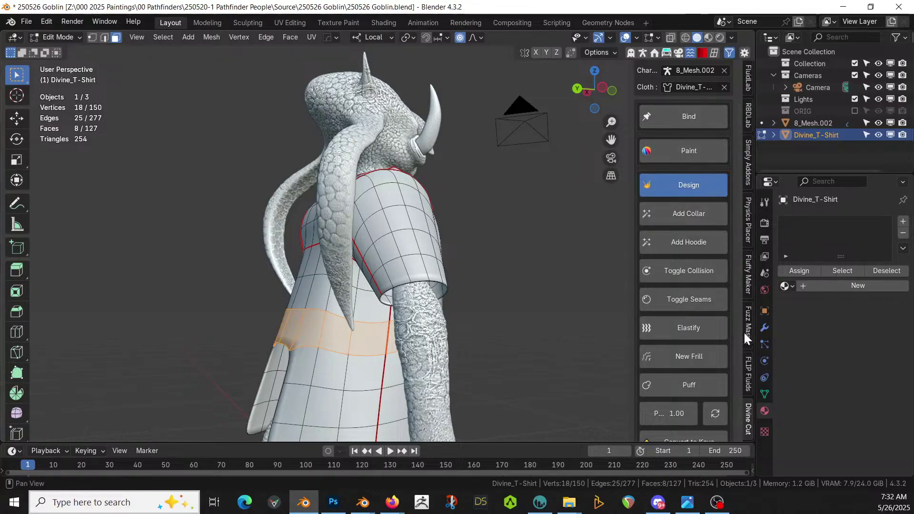
Choose the Shrinking vertex group for the T-shirt and set the vertex weight to 0.5.
left_click(769, 394)
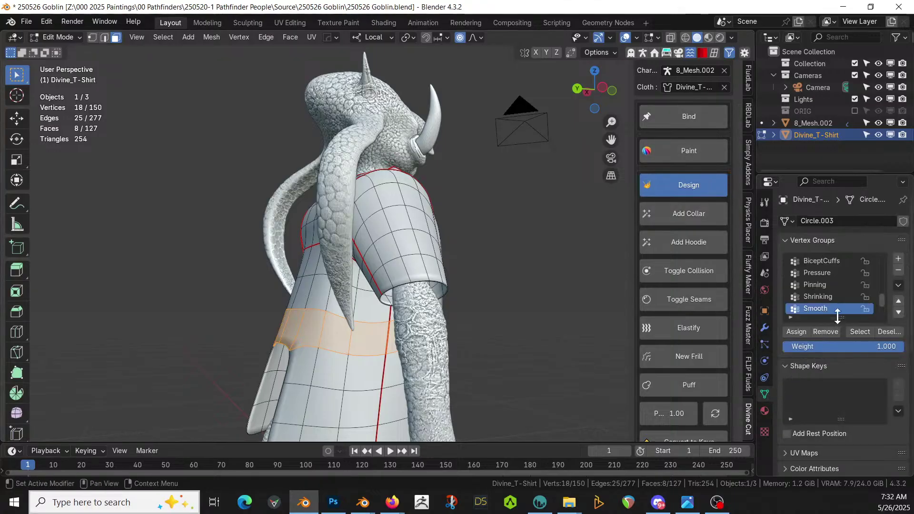
left_click(827, 296)
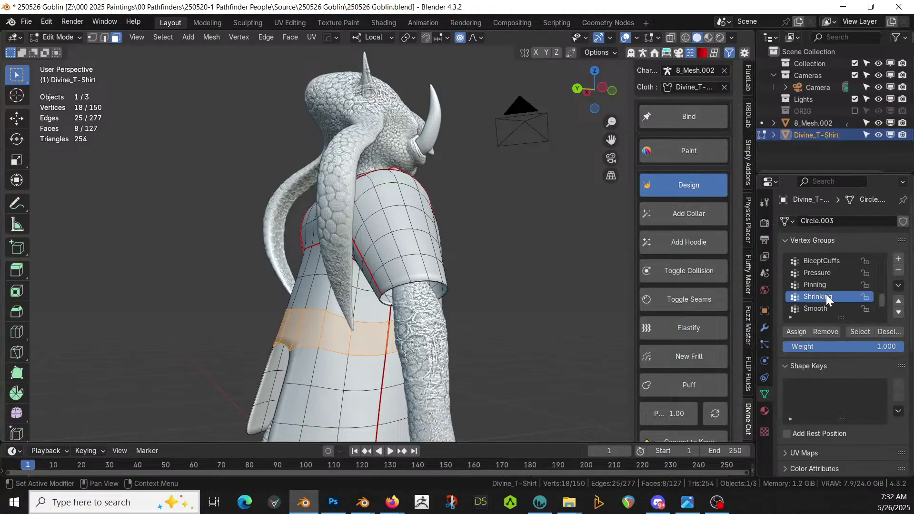
left_click(862, 346)
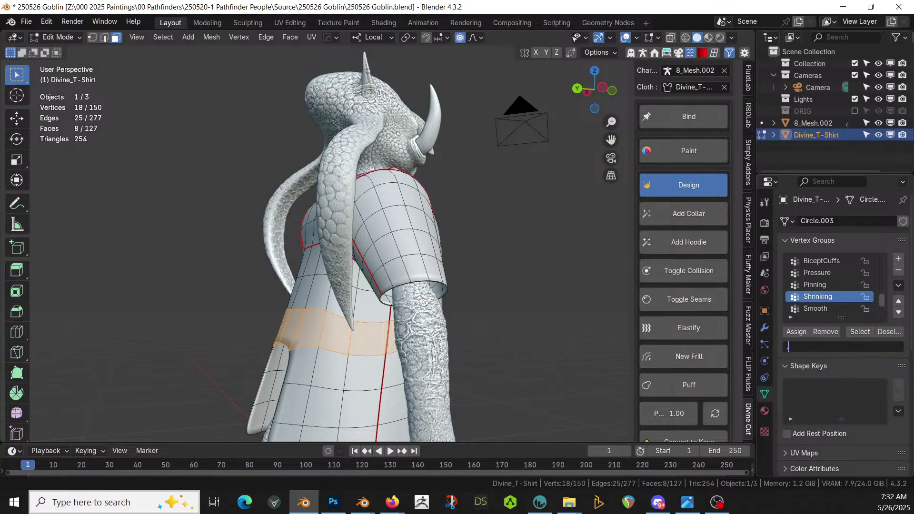
type(".5")
key("Return")
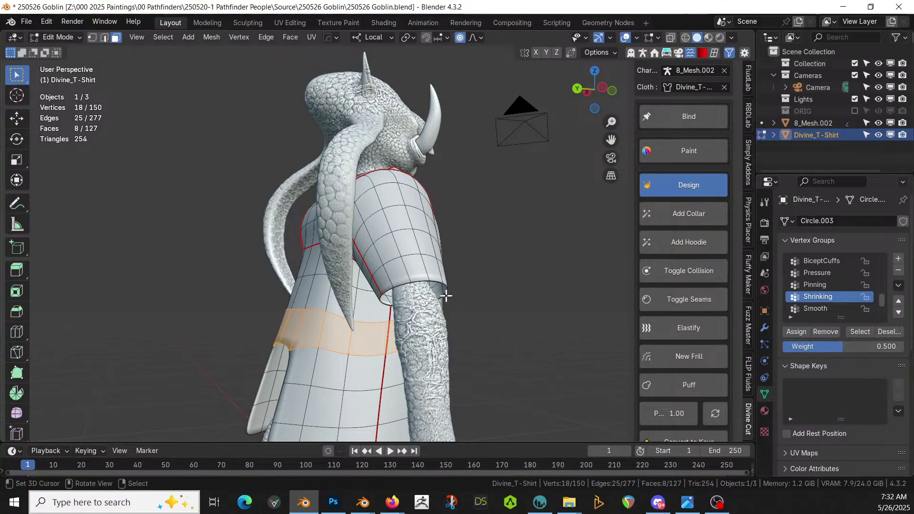
Leave mesh editing, play the cloth simulation briefly to check the waist, and rewind to frame 1.
scroll(455, 299, "down", 5)
key("Tab")
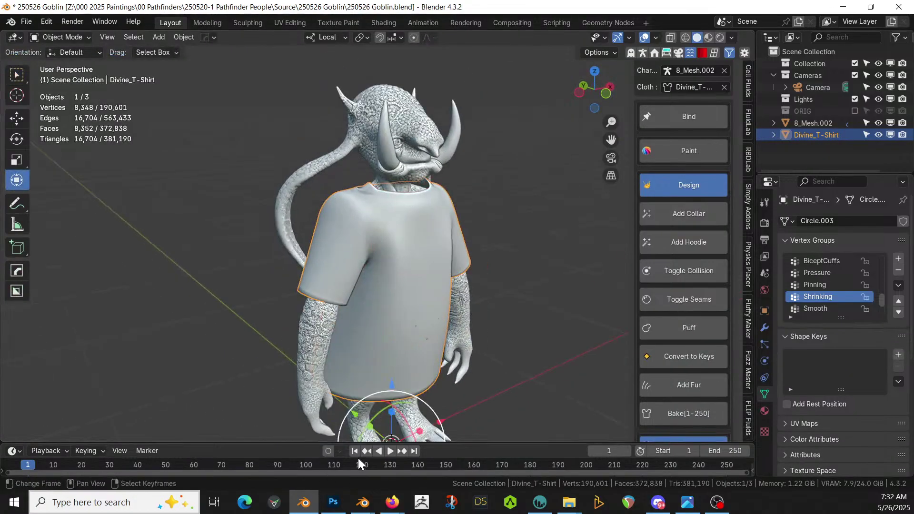
left_click(393, 451)
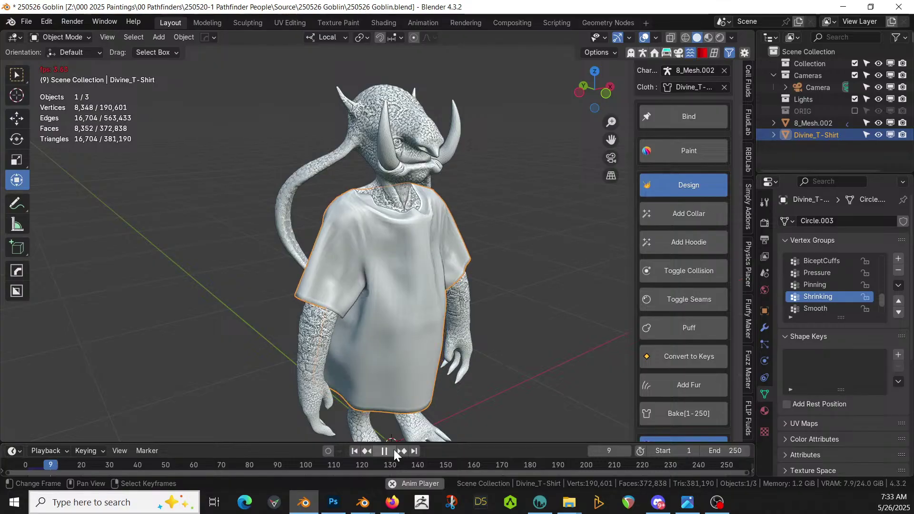
left_click(387, 450)
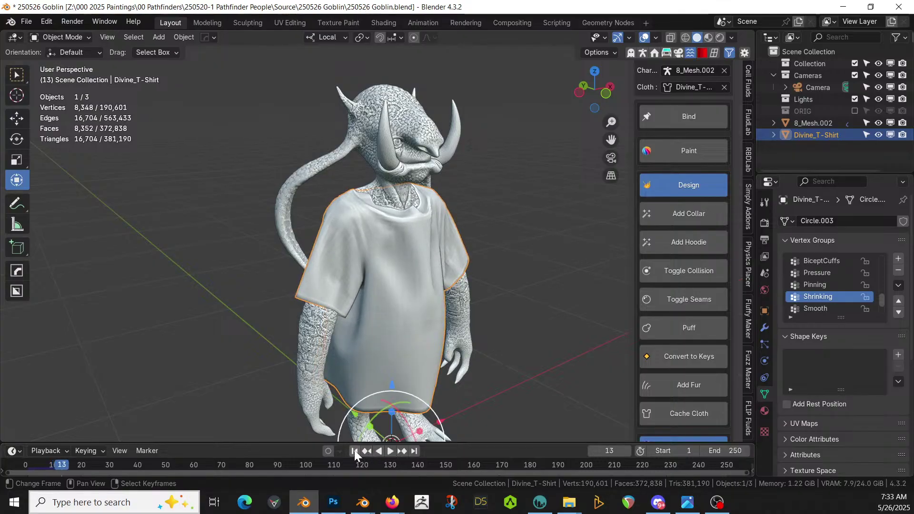
left_click(354, 450)
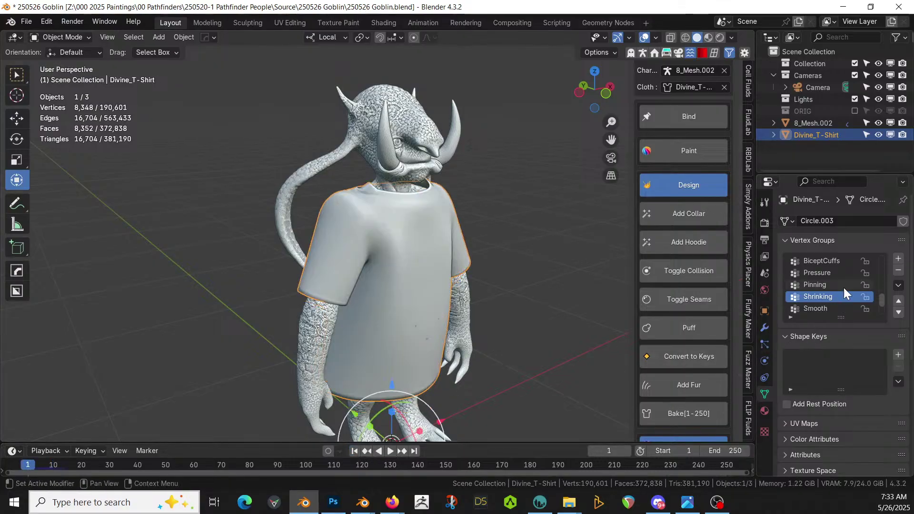
Assign the selected waist face loop to the T-shirt's Shrinkwrap vertex group with weight 0.500, and leave mesh editing.
scroll(843, 285, "down", 3)
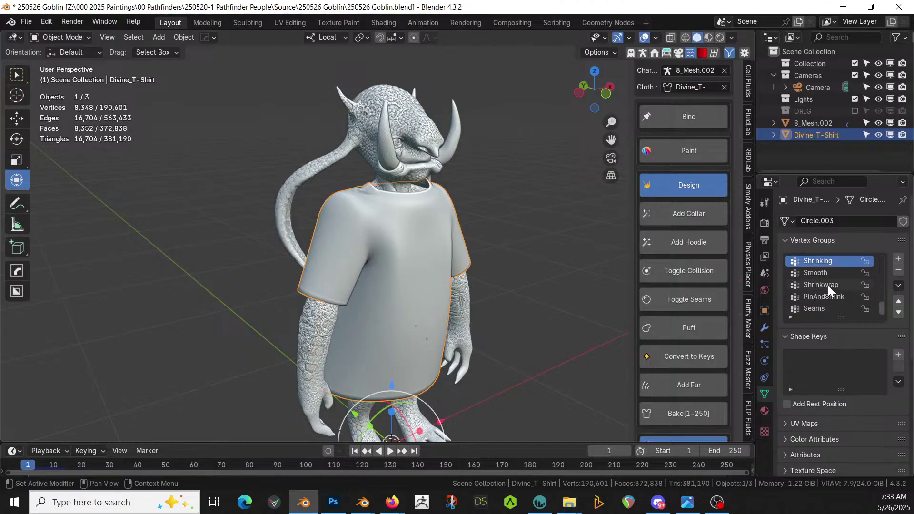
key("Tab")
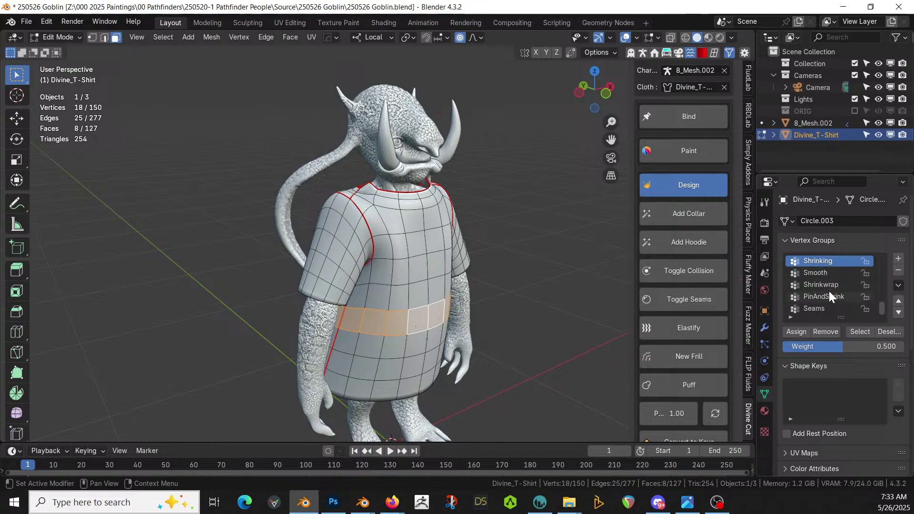
left_click(825, 285)
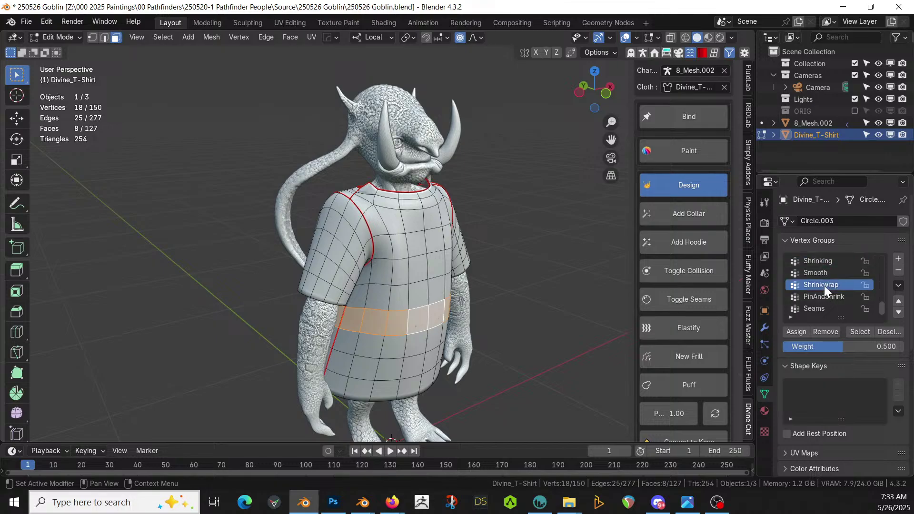
left_click(795, 333)
middle_click_drag(381, 310, 143, 310)
key("Tab")
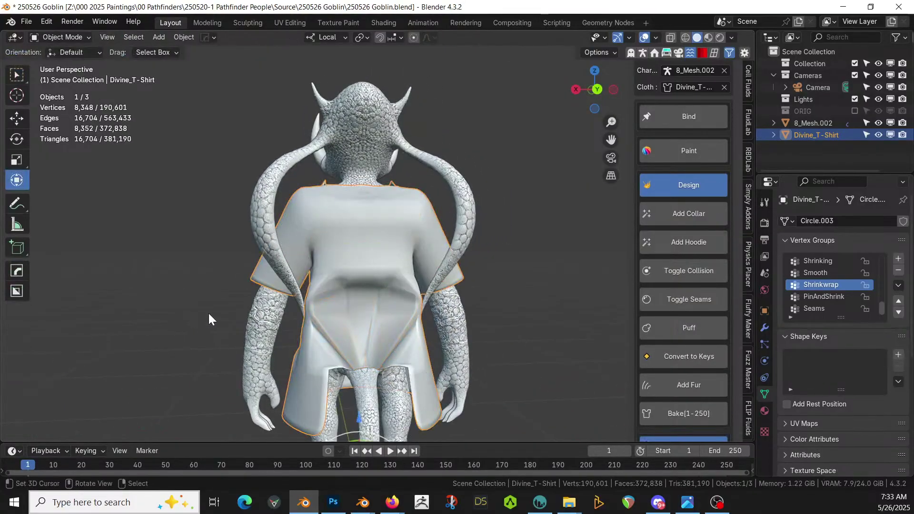
Play the cloth simulation to check the shrinkwrapped waist loop from the back and side, stop it and rewind to frame 1.
left_click(389, 451)
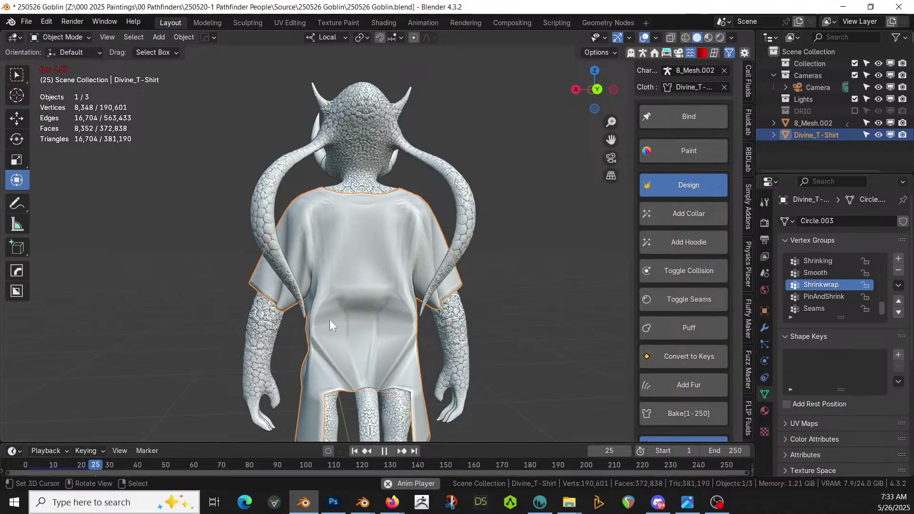
middle_click_drag(354, 319, 716, 291)
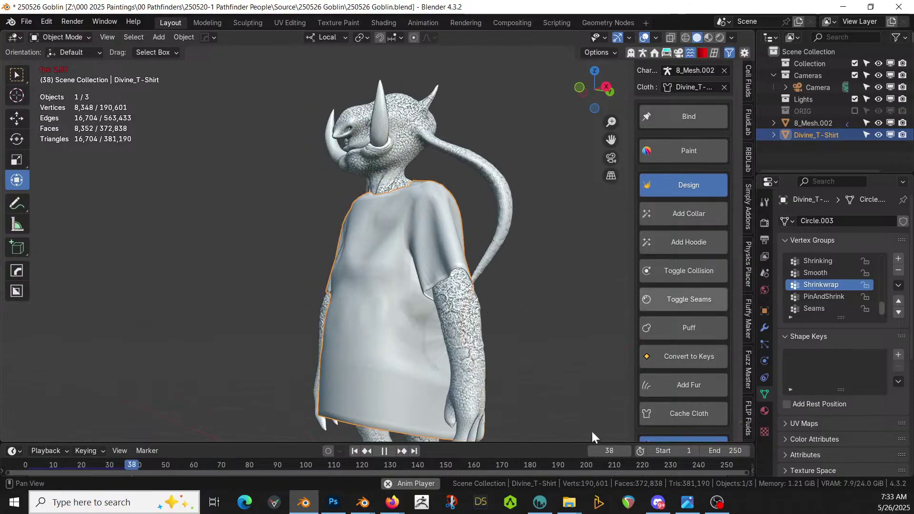
left_click(385, 451)
left_click(354, 452)
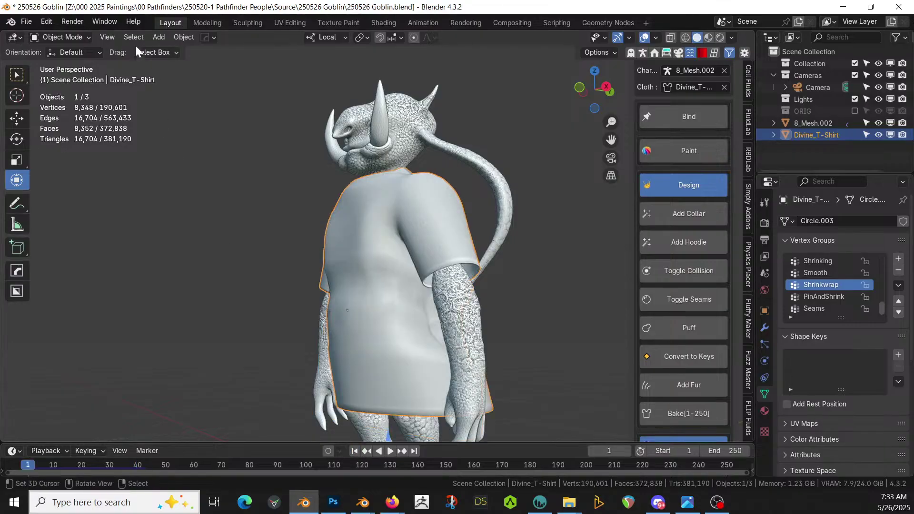
Undo the T-shirt's vertex group assignments by reverting through the undo history to the latest Loop Select entry.
left_click(44, 21)
mouse_move(71, 57)
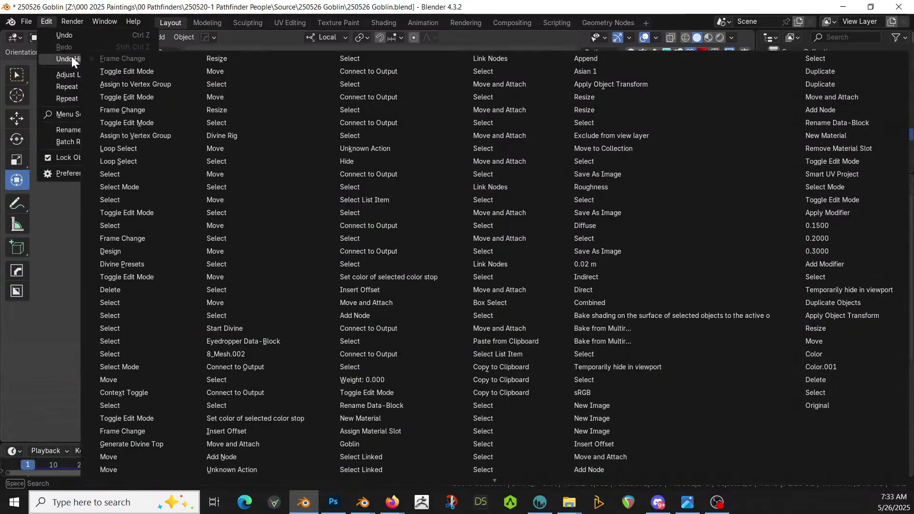
left_click(146, 149)
Select faces around the waist, including those above the tail opening, and assign them to the Shrinkwrap vertex group with weight 0.500.
middle_click_drag(124, 218, 476, 267)
left_click(359, 321)
middle_click_drag(359, 322, 238, 281)
left_click(383, 322, "ctrl")
left_click(365, 320, "ctrl")
left_click(336, 315, "ctrl")
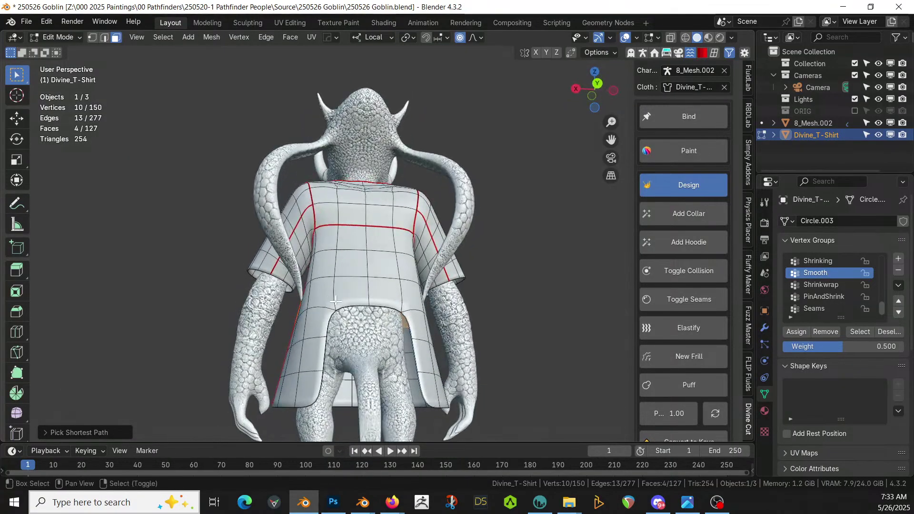
left_click(367, 291, "shift")
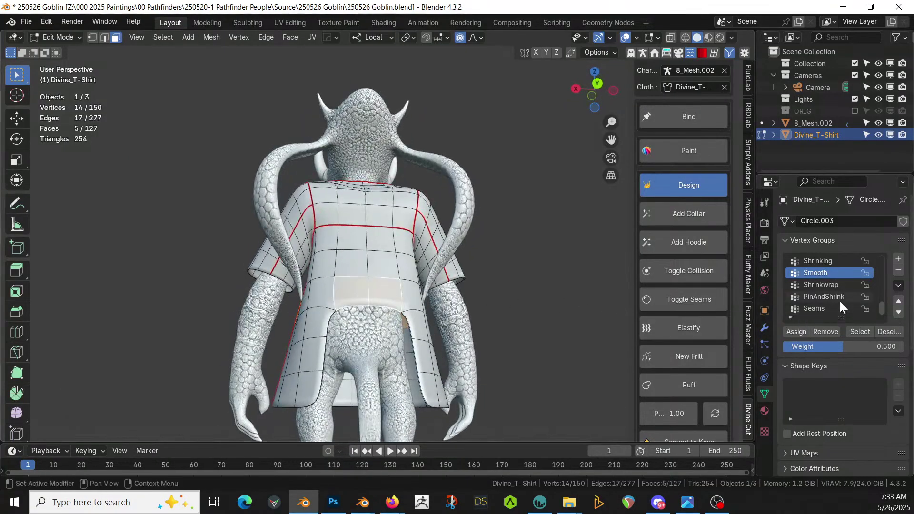
left_click(832, 285)
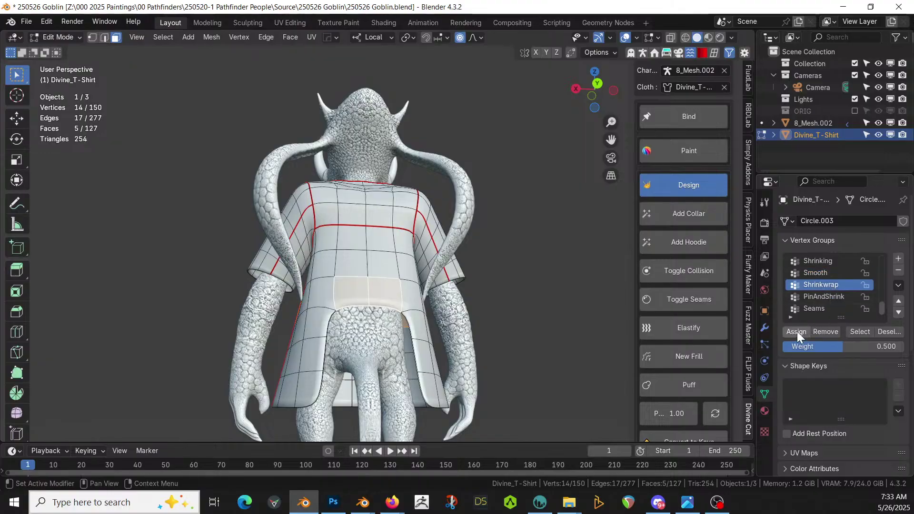
left_click(797, 331)
Leave mesh editing and play the cloth simulation to inspect the new waist face assignment from behind and the side.
middle_click_drag(555, 304, 547, 324)
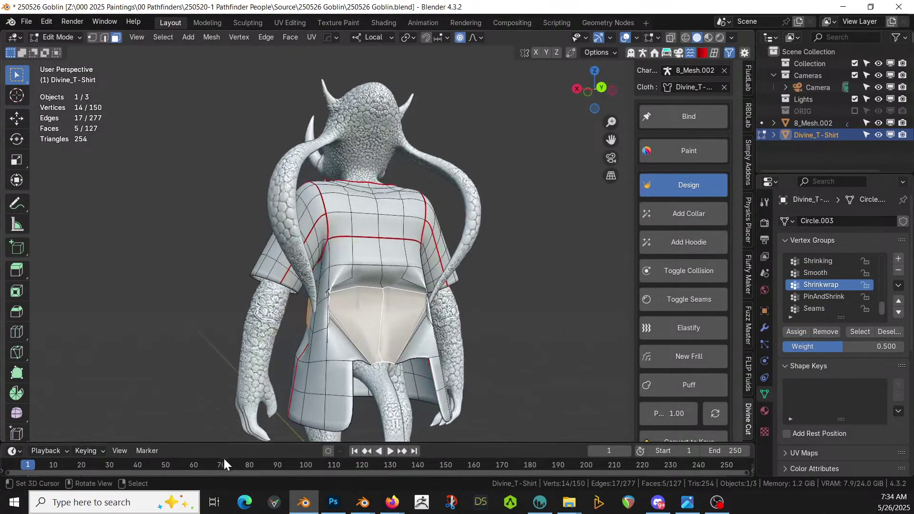
left_click(367, 451)
key("Tab")
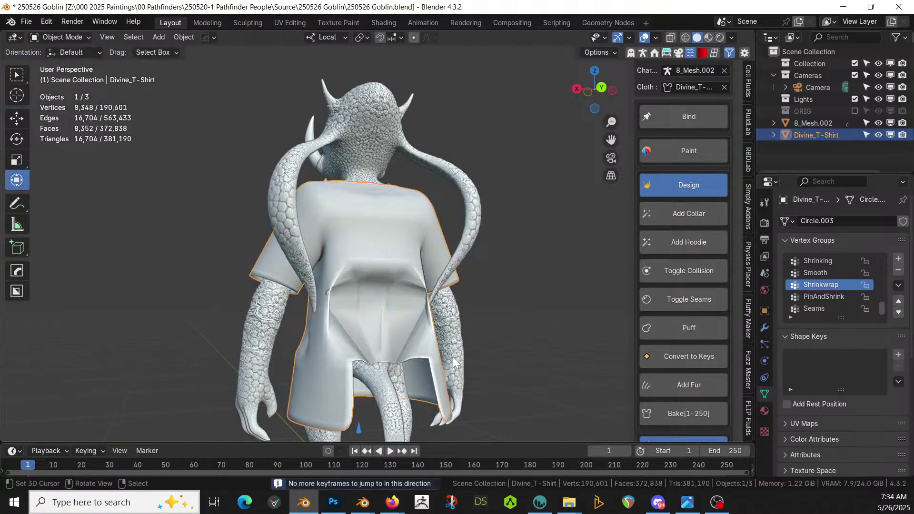
left_click(389, 450)
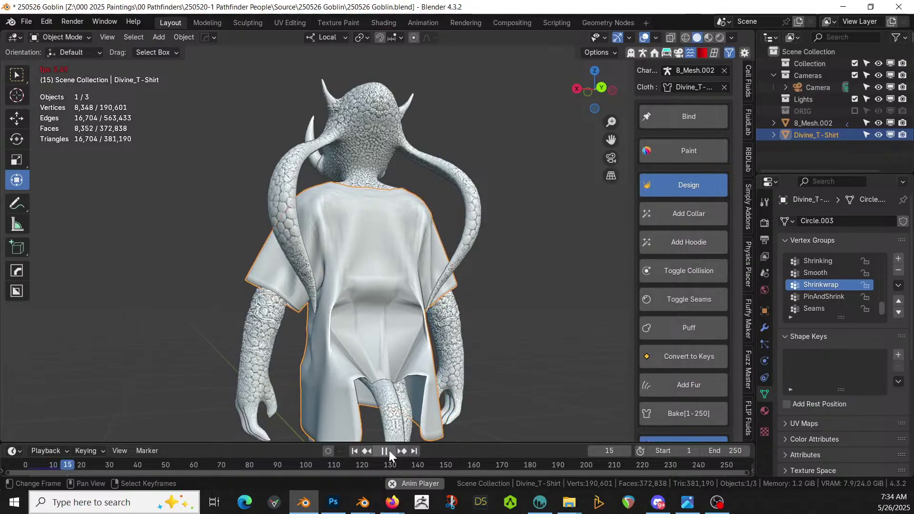
middle_click_drag(541, 351, 505, 390)
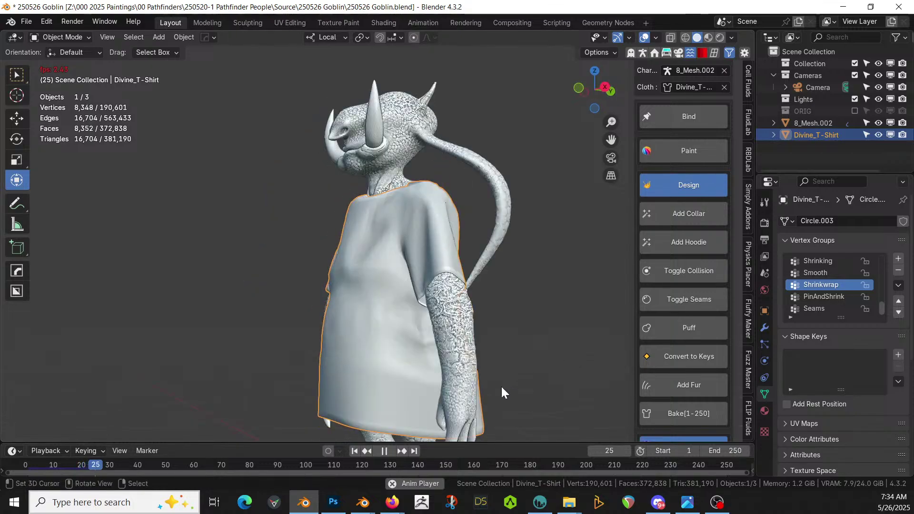
left_click(386, 451)
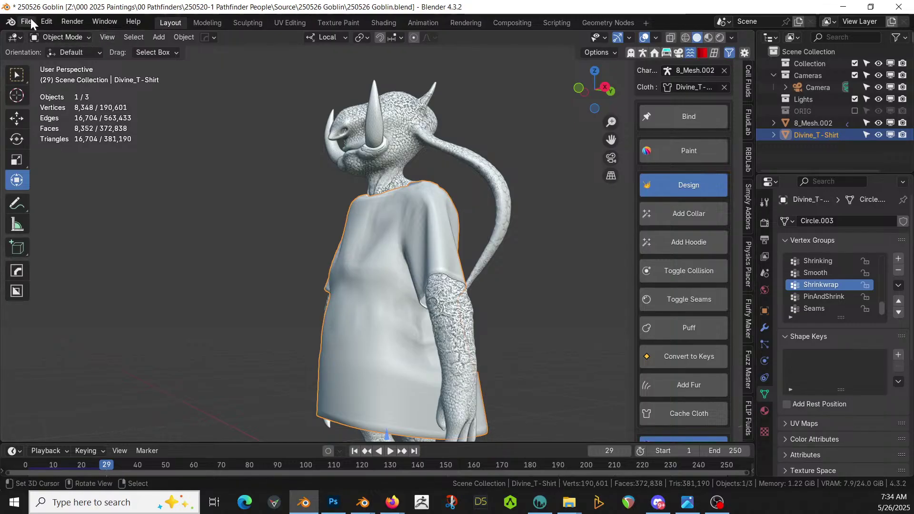
Undo the latest Shrinkwrap assignment through the undo history, leave mesh editing and show the T-shirt's front.
left_click(47, 21)
mouse_move(65, 59)
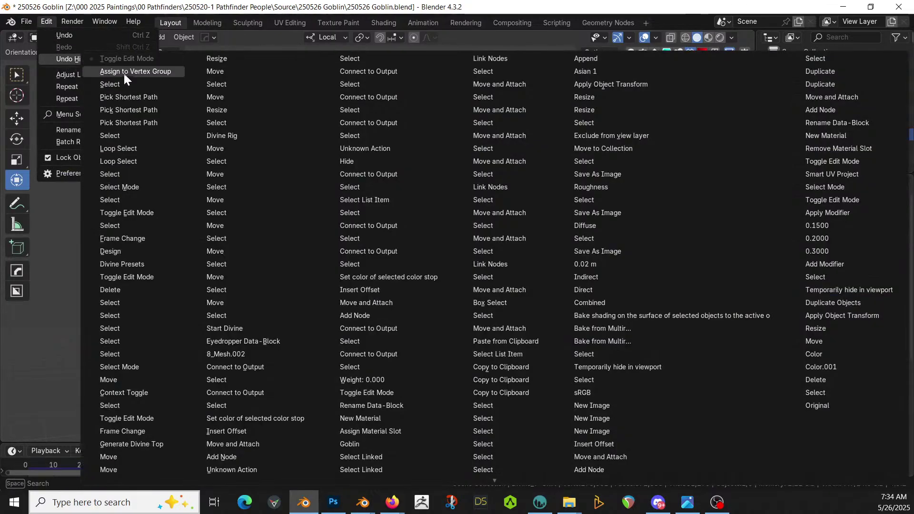
left_click(132, 84)
key("KP_1")
key("Tab")
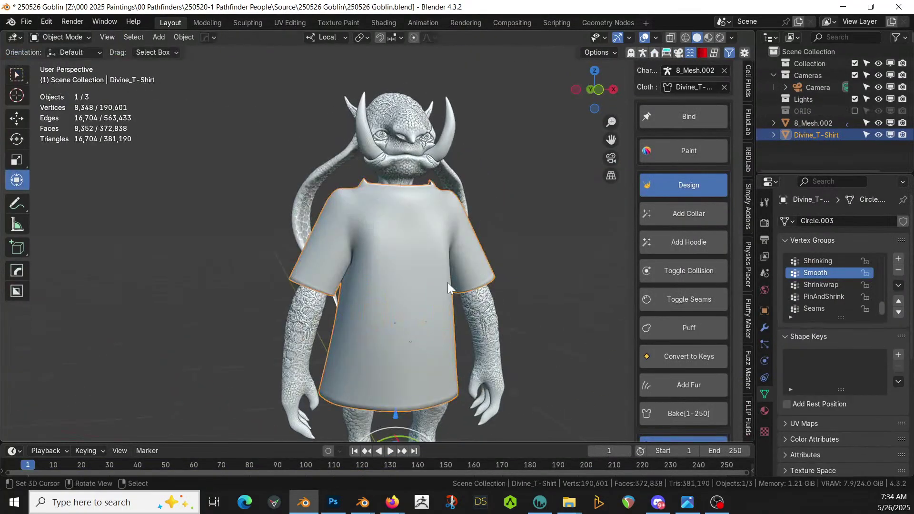
Choose the T-shirt's Shrinkwrap vertex group and switch to Weight Paint mode.
left_click(836, 296)
left_click(827, 285)
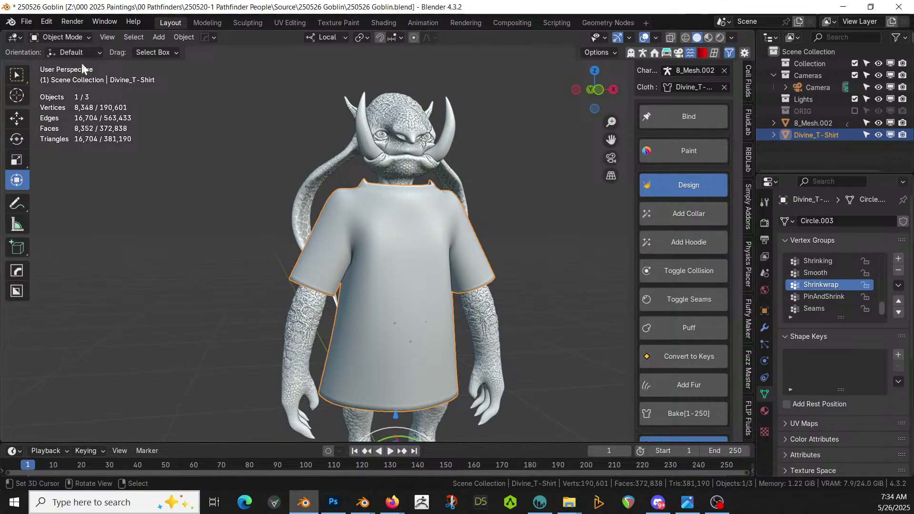
left_click(70, 38)
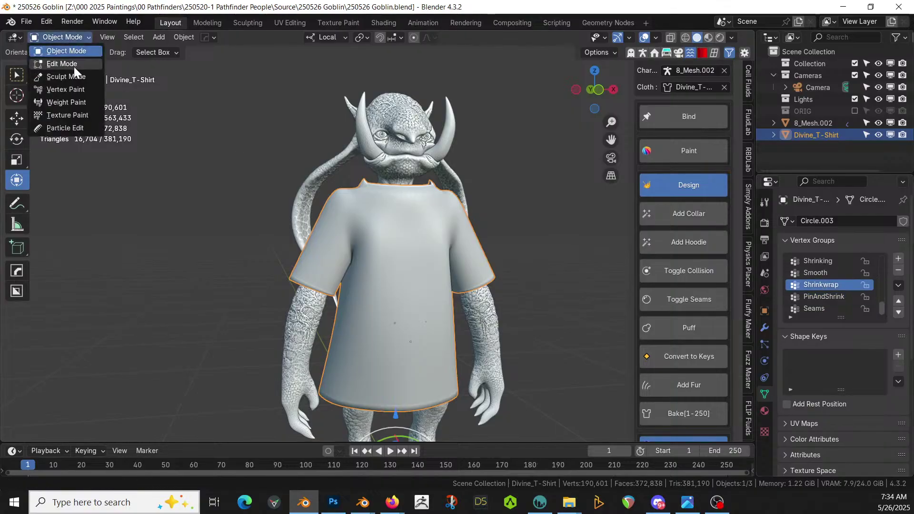
left_click(72, 100)
Paint Shrinkwrap weight 1.000 around the T-shirt's waist at the front and sides.
mouse_move(396, 326)
middle_mouse_down()
mouse_move(414, 316)
mouse_move(455, 331)
mouse_move(391, 336)
mouse_move(561, 324)
mouse_move(408, 327)
middle_mouse_up()
mouse_move(351, 309)
left_mouse_down()
mouse_move(351, 326)
mouse_move(405, 327)
mouse_move(350, 302)
mouse_move(362, 294)
mouse_move(408, 323)
left_mouse_up()
middle_click_drag(417, 328, 457, 318)
middle_click_drag(367, 310, 408, 325)
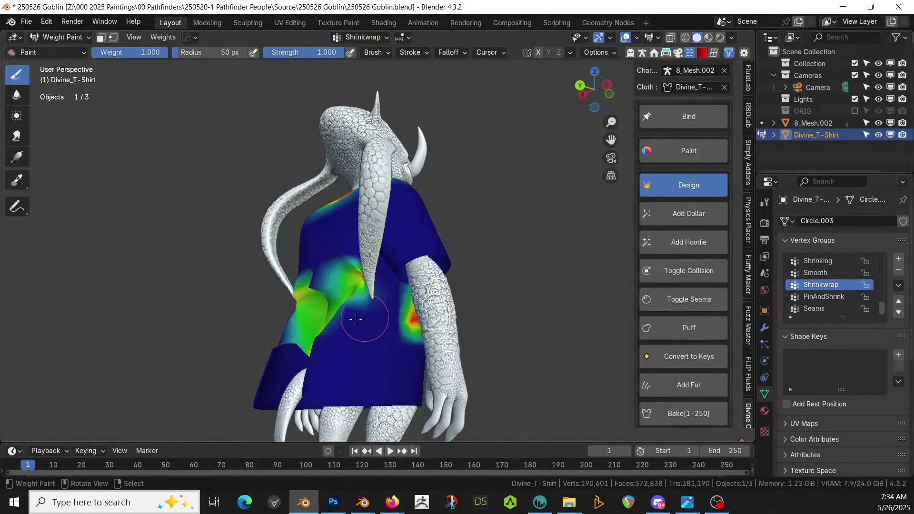
middle_click_drag(352, 316, 403, 335)
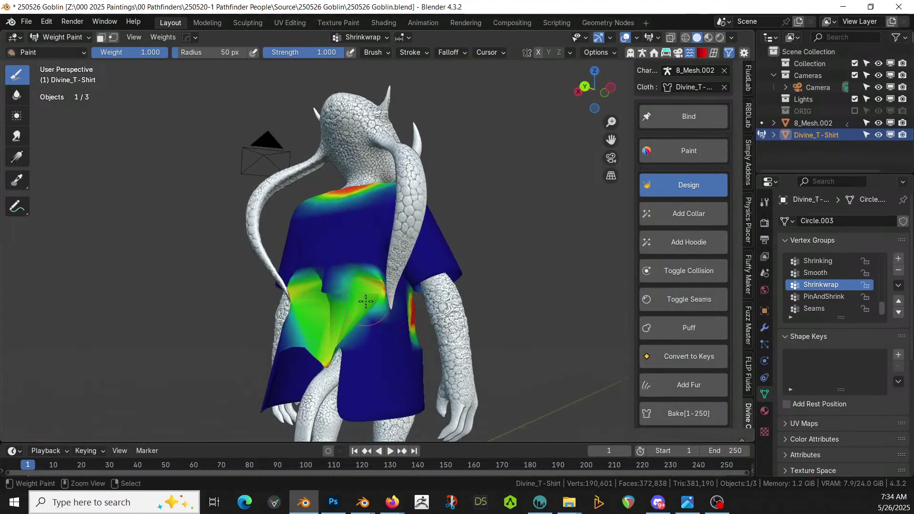
Remove the Shrinkwrap weight that spills onto the T-shirt's lower back and the rear of its sides.
middle_click_drag(372, 292, 316, 298)
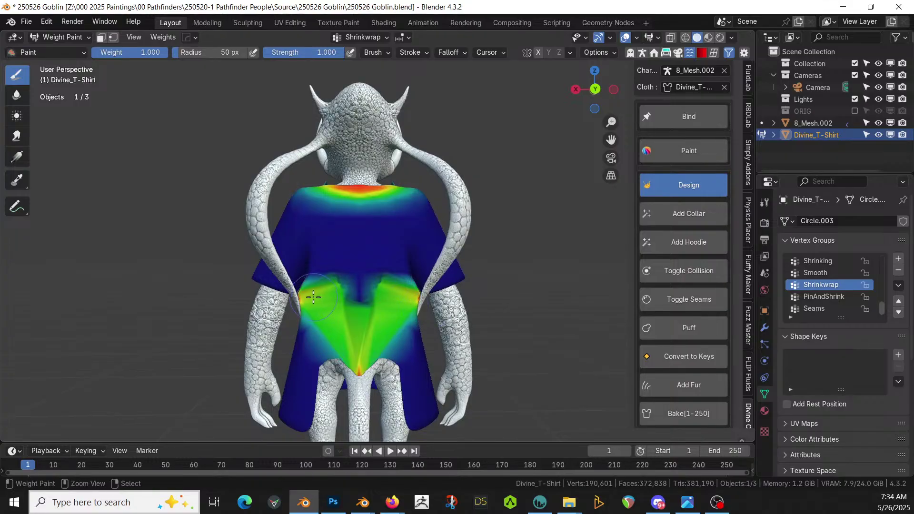
left_click_drag(314, 297, 307, 301)
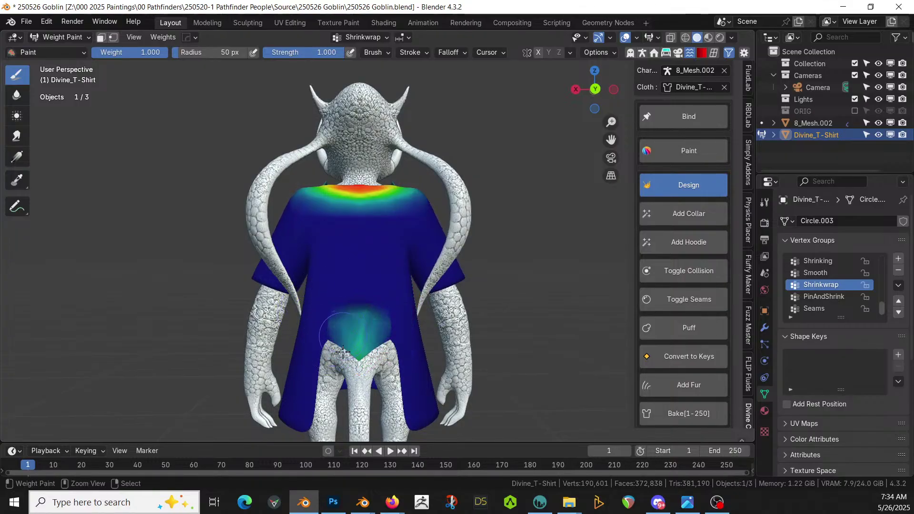
middle_click_drag(366, 315, 335, 295)
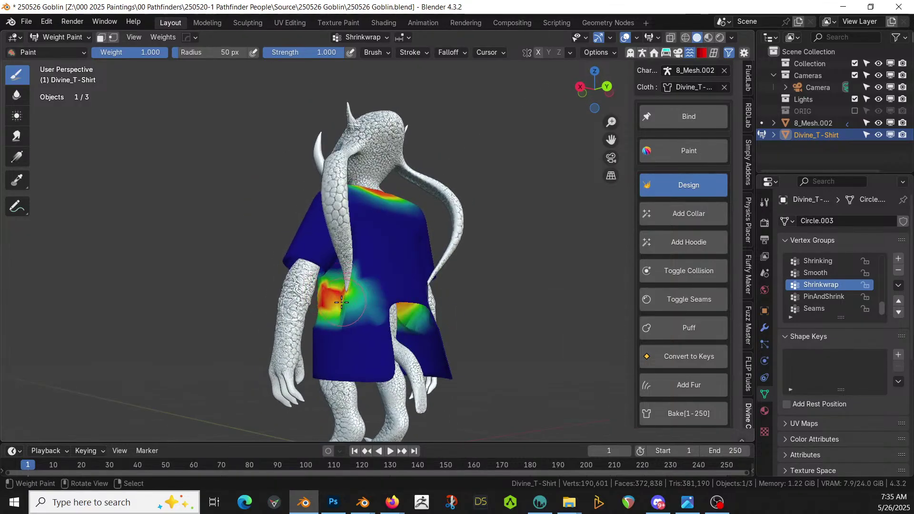
mouse_move(349, 311)
middle_mouse_down()
mouse_move(366, 314)
mouse_move(332, 312)
middle_mouse_up()
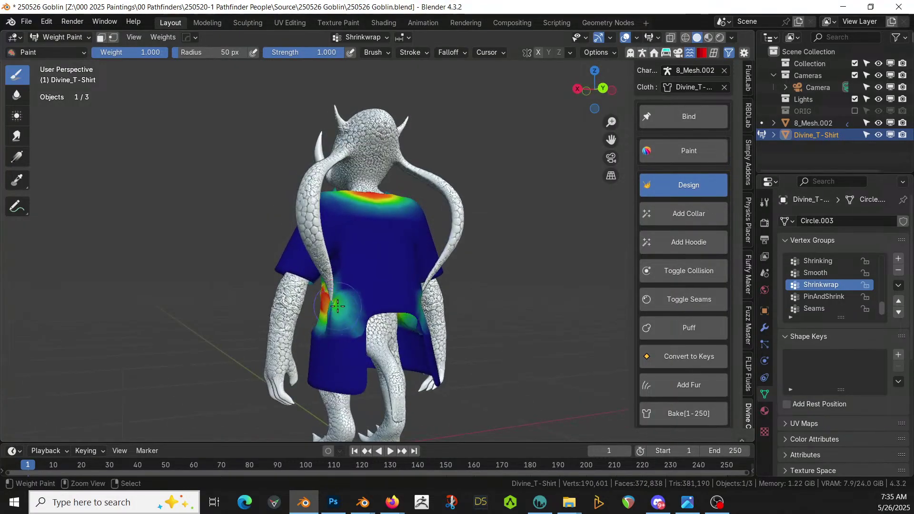
middle_click_drag(343, 318, 413, 291)
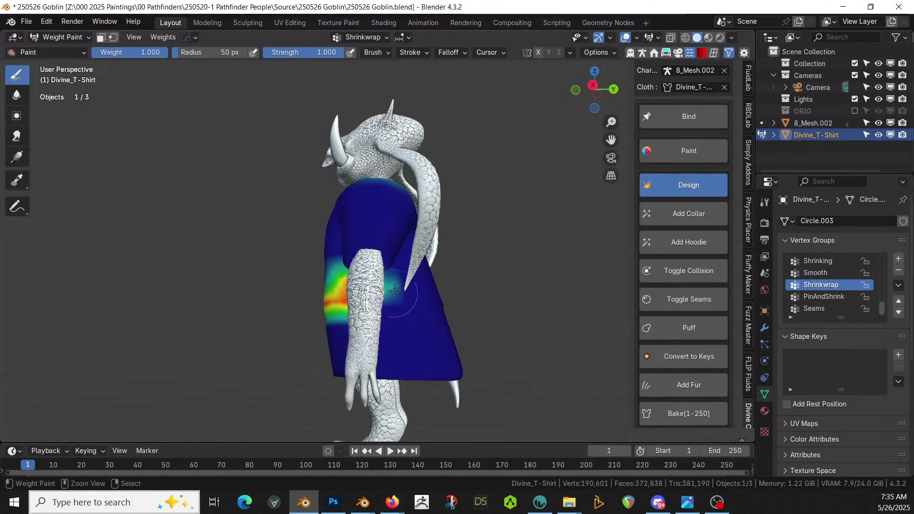
middle_click_drag(393, 295, 337, 345)
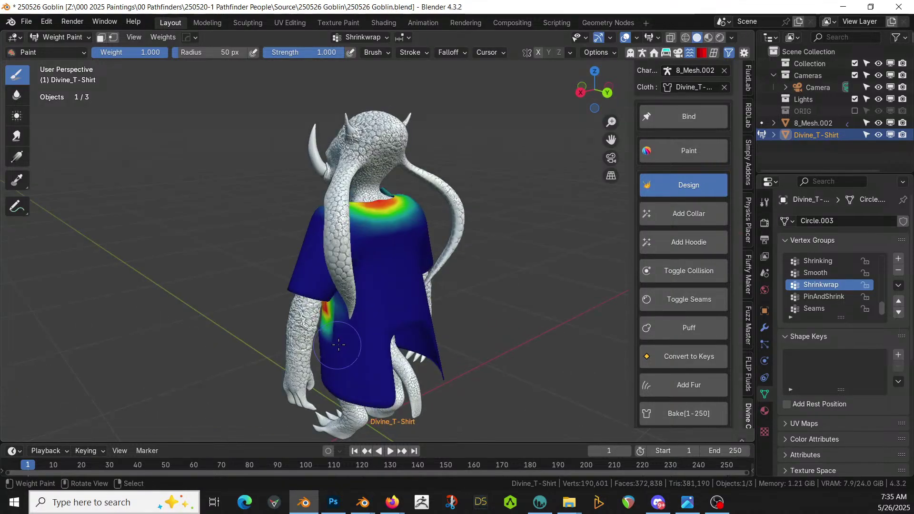
Paint a strip of Shrinkwrap weight along the middle of the upper back and reduce the weight above the tail opening.
left_click_drag(389, 312, 392, 347)
middle_click_drag(389, 329, 392, 339)
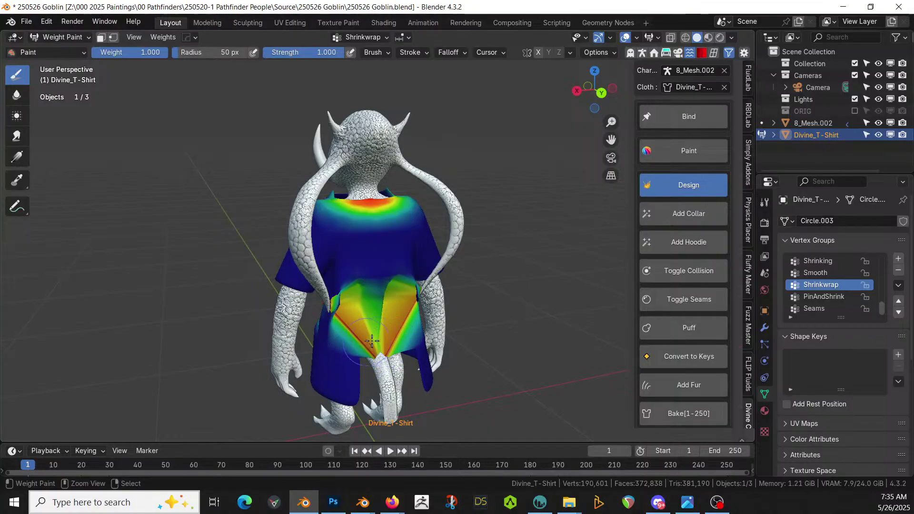
mouse_move(376, 345)
left_mouse_down("ctrl")
mouse_move(381, 315)
mouse_move(354, 308)
mouse_move(395, 343)
mouse_move(367, 335)
mouse_move(376, 238)
mouse_move(381, 288)
mouse_move(372, 229)
mouse_move(412, 259)
left_mouse_up("ctrl")
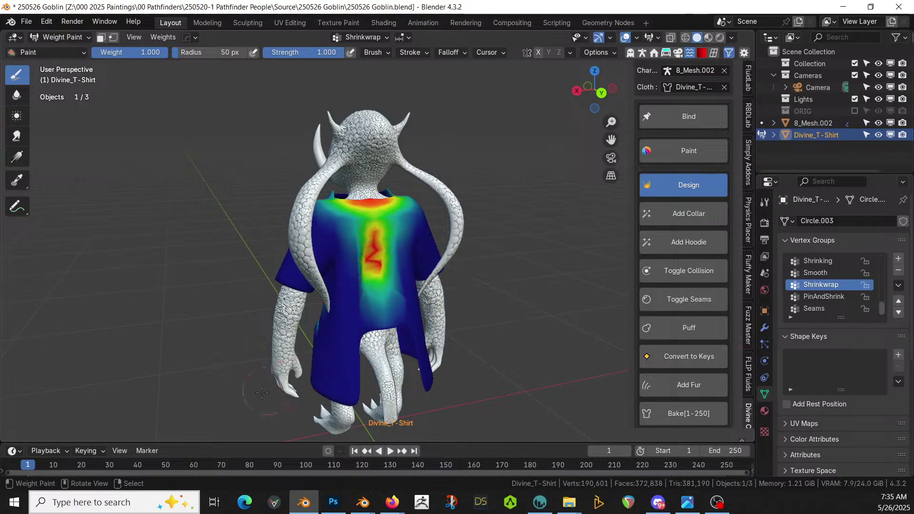
Return to Object Mode, play the cloth simulation to check the painted shrinkwrap fit, and rewind to frame 1.
left_click(57, 37)
left_click(63, 47)
middle_click_drag(295, 157, 456, 141)
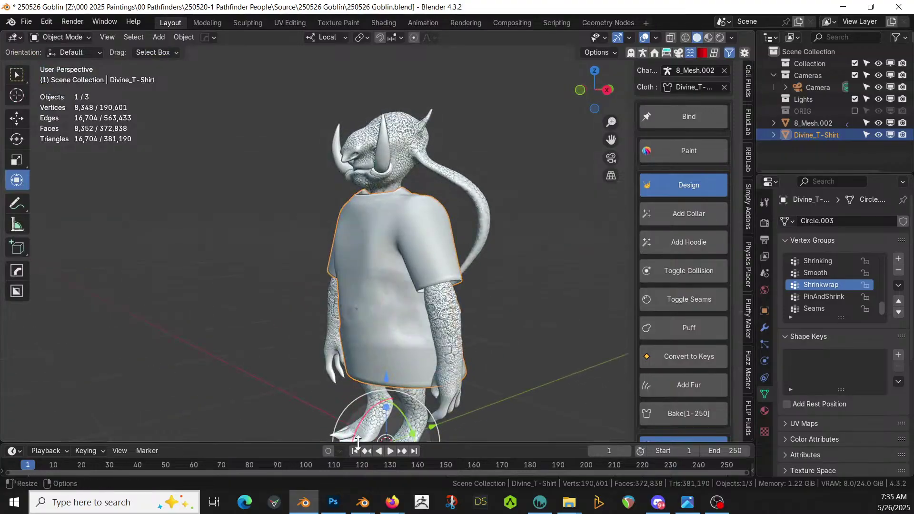
left_click(389, 451)
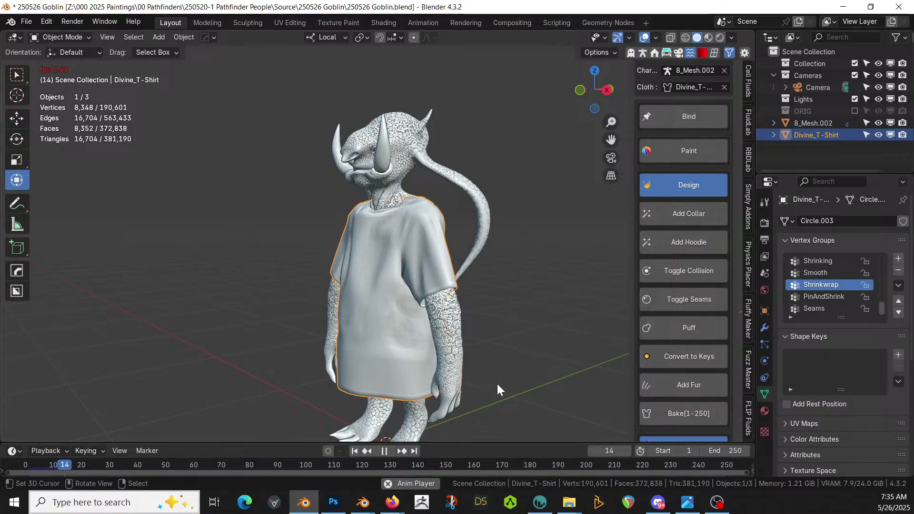
middle_click_drag(565, 376, 511, 328)
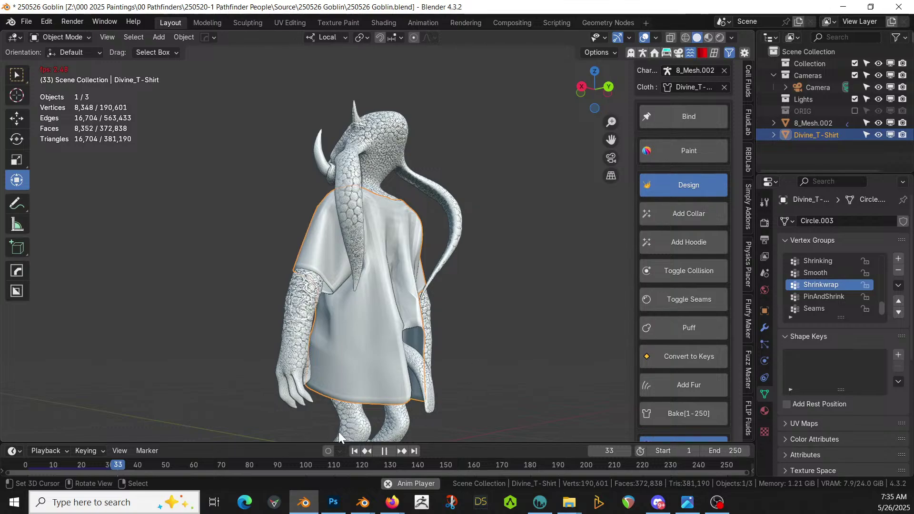
left_click(384, 451)
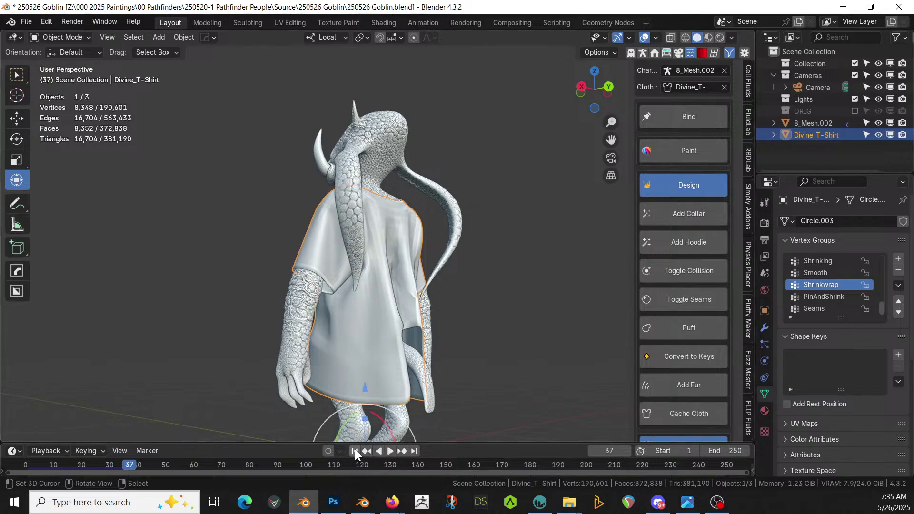
left_click(355, 452)
Reduce the Shrinkwrap weight beside the middle of the T-shirt's upper back in Weight Paint, and return to Object Mode.
middle_click_drag(401, 334, 336, 361)
left_click(59, 37)
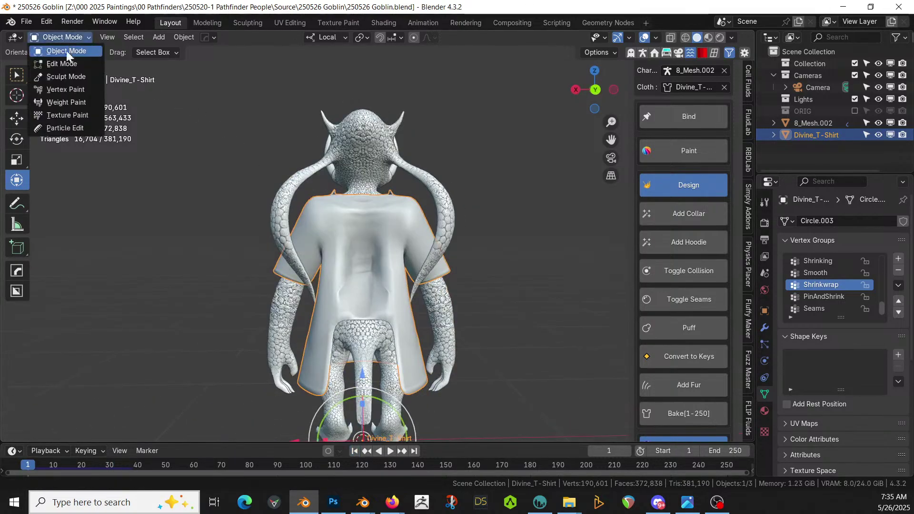
left_click(74, 103)
mouse_move(398, 240)
left_mouse_down("ctrl")
mouse_move(345, 248)
mouse_move(333, 272)
mouse_move(391, 282)
mouse_move(323, 292)
mouse_move(364, 248)
mouse_move(403, 277)
left_mouse_up("ctrl")
mouse_move(410, 276)
middle_mouse_down()
mouse_move(161, 274)
mouse_move(239, 268)
middle_mouse_up()
middle_click_drag(300, 251, 380, 282)
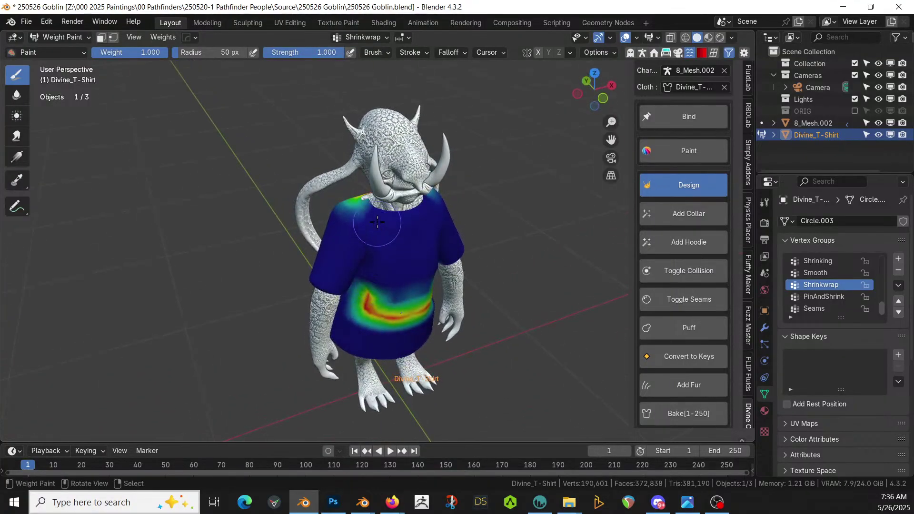
mouse_move(392, 215)
left_mouse_down()
mouse_move(371, 210)
mouse_move(414, 204)
mouse_move(421, 225)
left_mouse_up()
key("ctrl+z")
left_click(61, 37)
left_click(64, 52)
Subdivide the entire T-shirt mesh once in Edit Mode and return to Object Mode.
key("Tab")
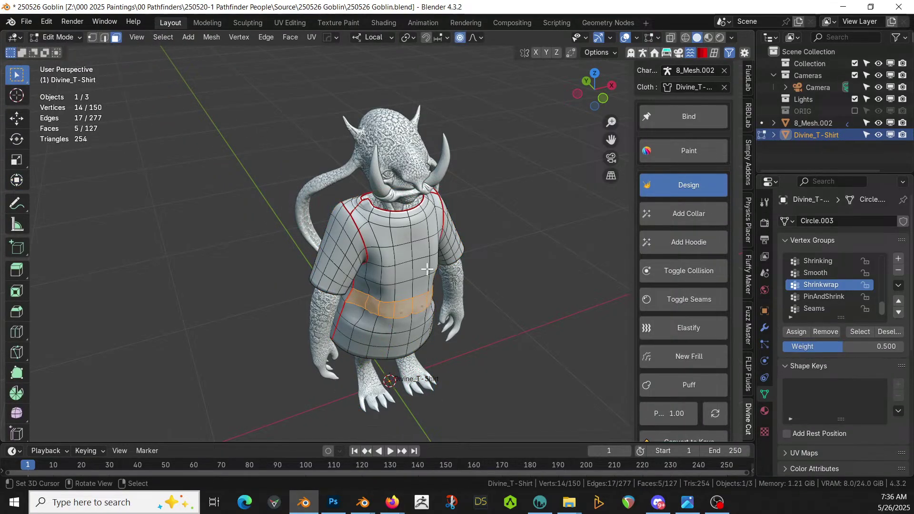
key("a")
right_click(427, 269)
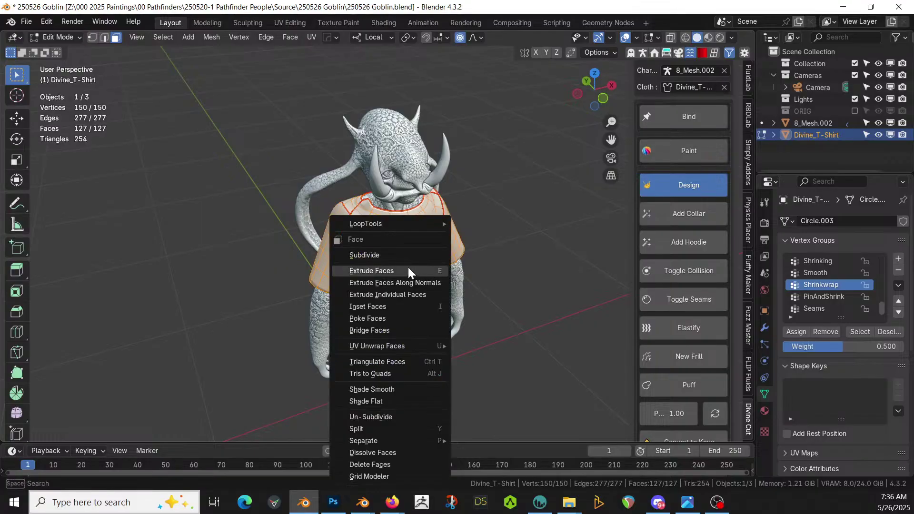
left_click(376, 254)
middle_click_drag(427, 280, 292, 252)
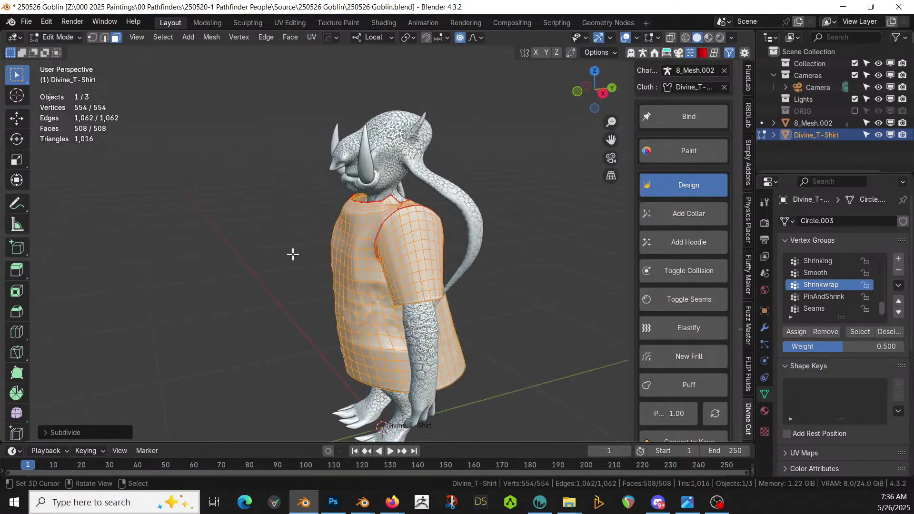
key("Tab")
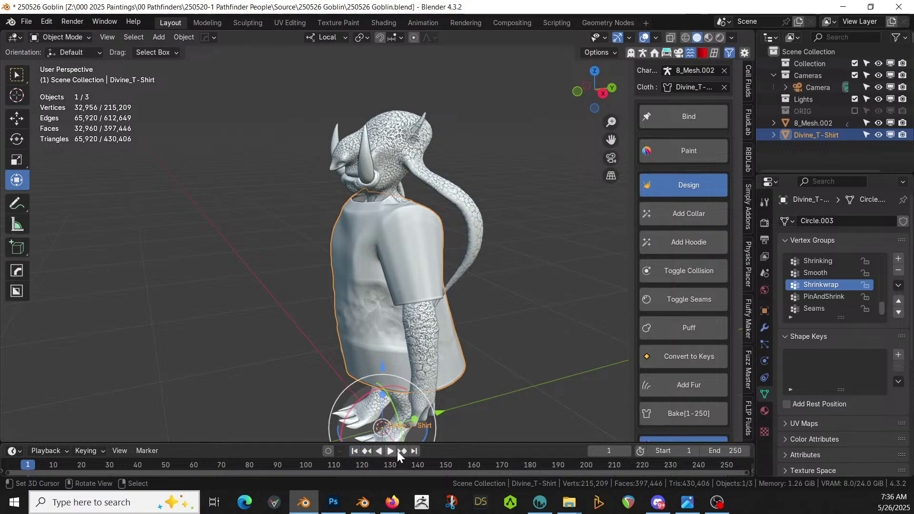
Play the cloth simulation to frame 26, inspect the subdivided T-shirt's drape from the front, and rewind to frame 1.
left_click(394, 450)
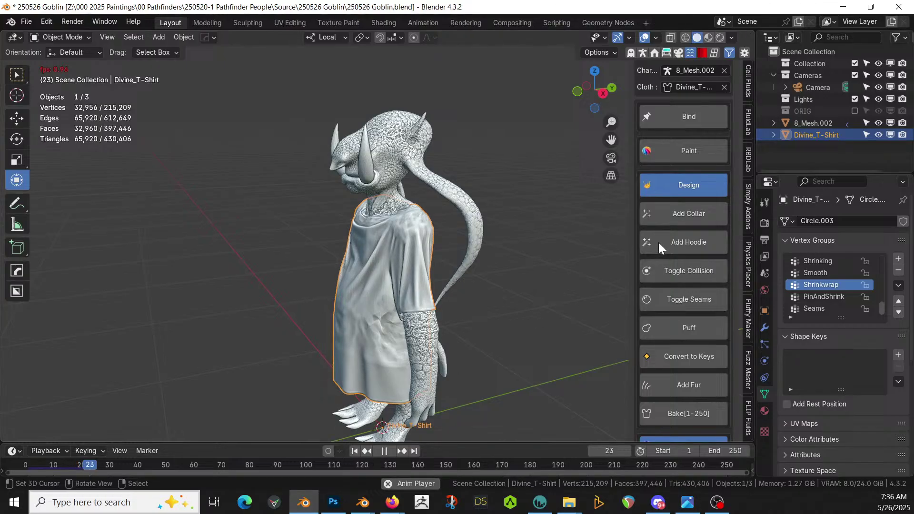
middle_click_drag(361, 290, 508, 379)
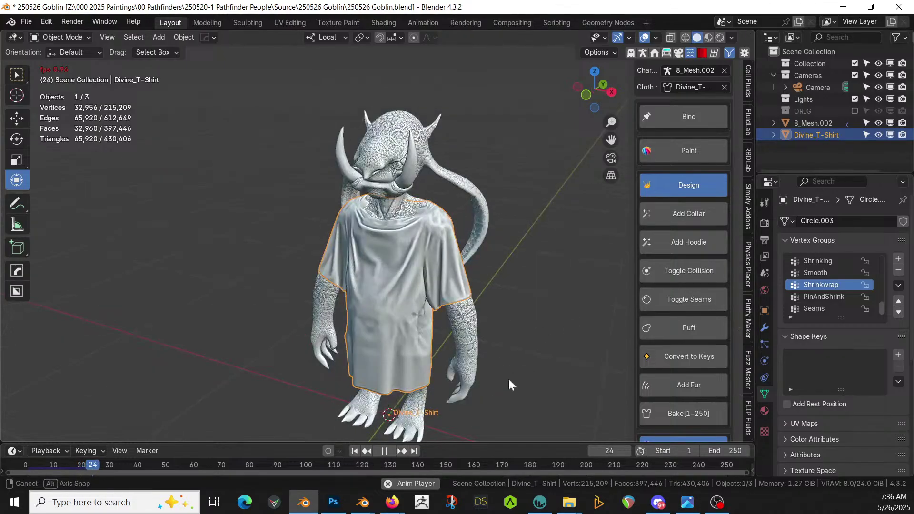
left_click(383, 450)
middle_click_drag(377, 313, 487, 232)
scroll(386, 282, "up", 5)
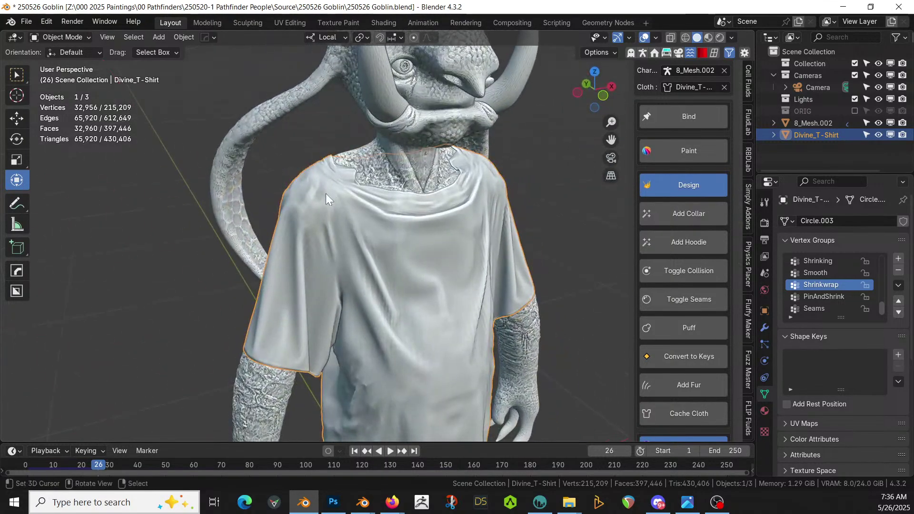
left_click(355, 451)
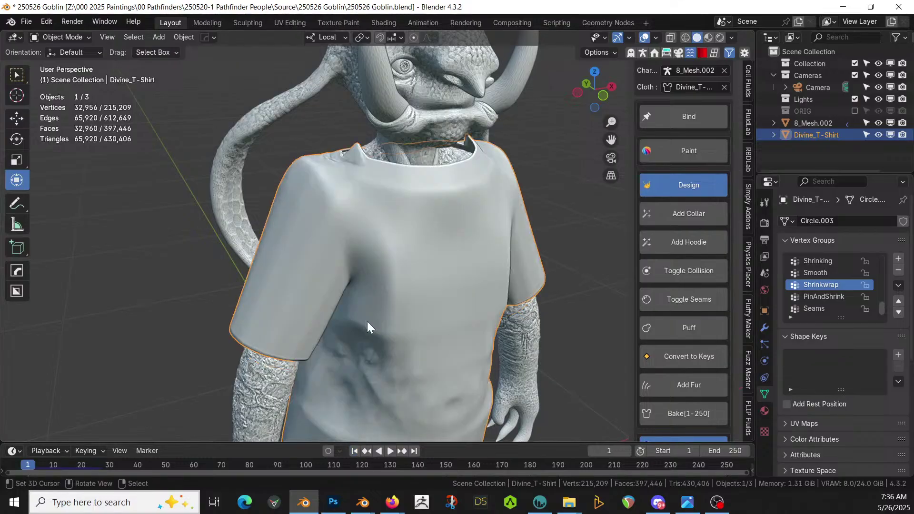
Lower two vertices on the T-shirt's collar near the shoulder by about 0.03 m along local Z with a reduced proportional radius.
key("Tab")
middle_click_drag(367, 319, 319, 226)
middle_click_drag(453, 159, 448, 163)
left_click(430, 175)
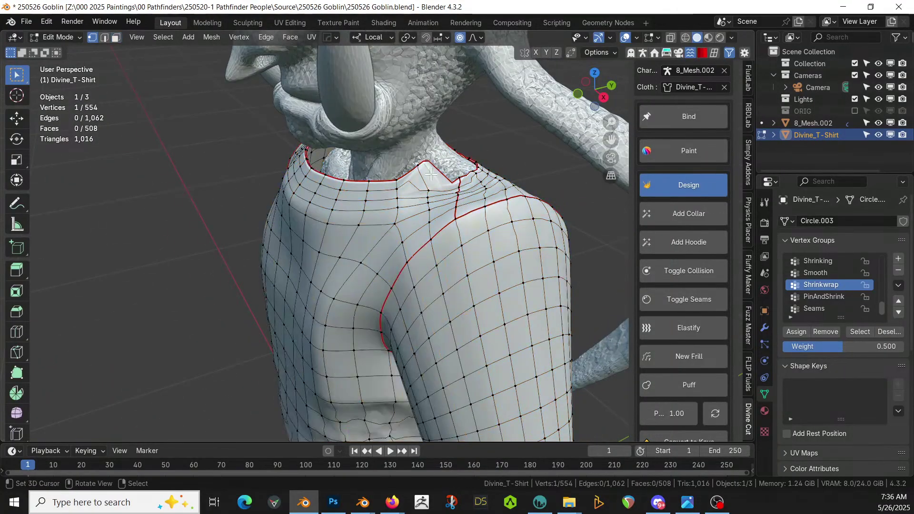
left_click(472, 170, "shift")
key("g")
key("z")
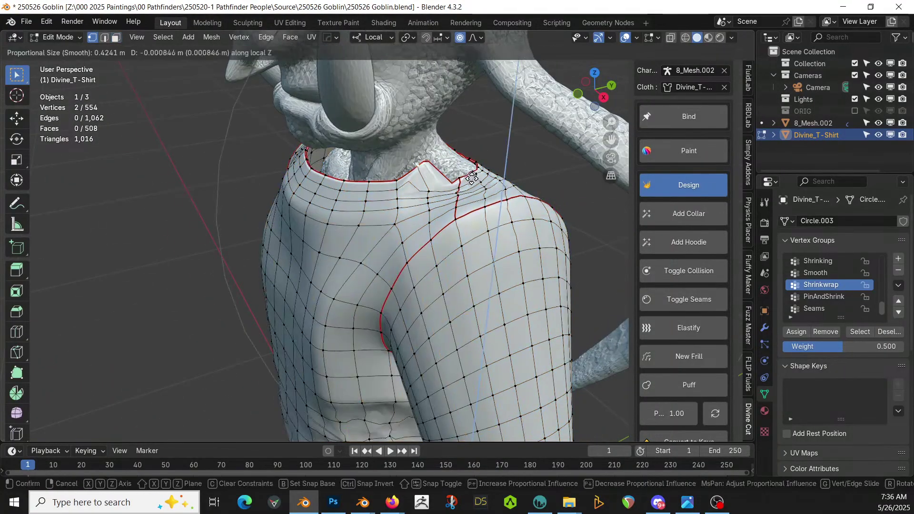
scroll(470, 186, "up", 8)
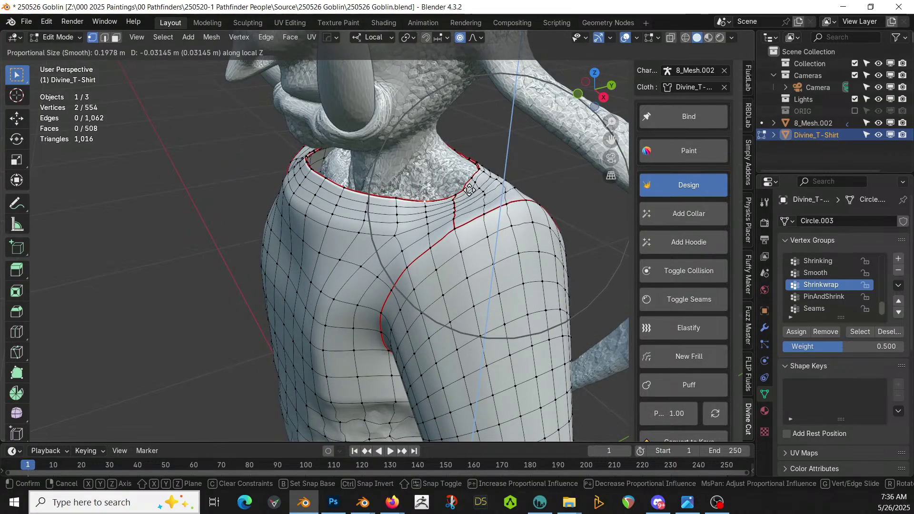
left_click(332, 202)
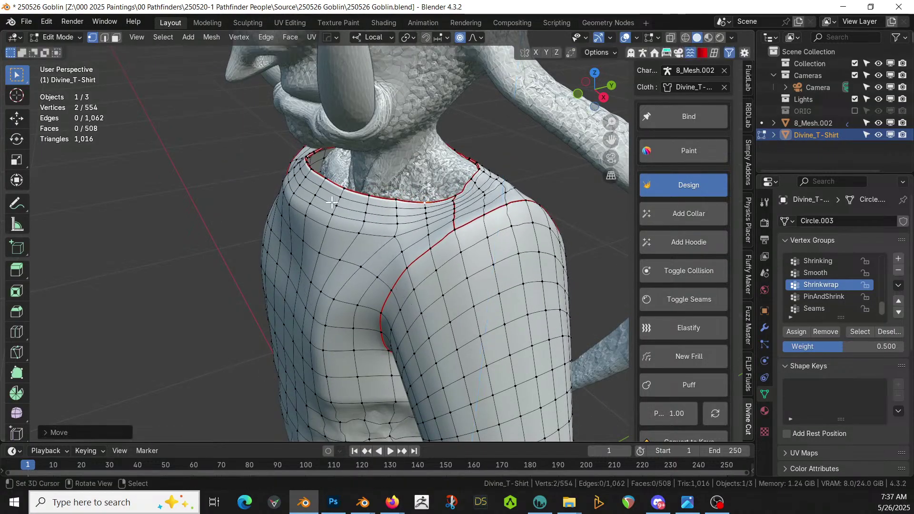
Select a row of four vertices across the upper chest below the collar and reposition it freely and along local Y and Z with proportional editing.
left_click(293, 205)
middle_click_drag(306, 213, 427, 207)
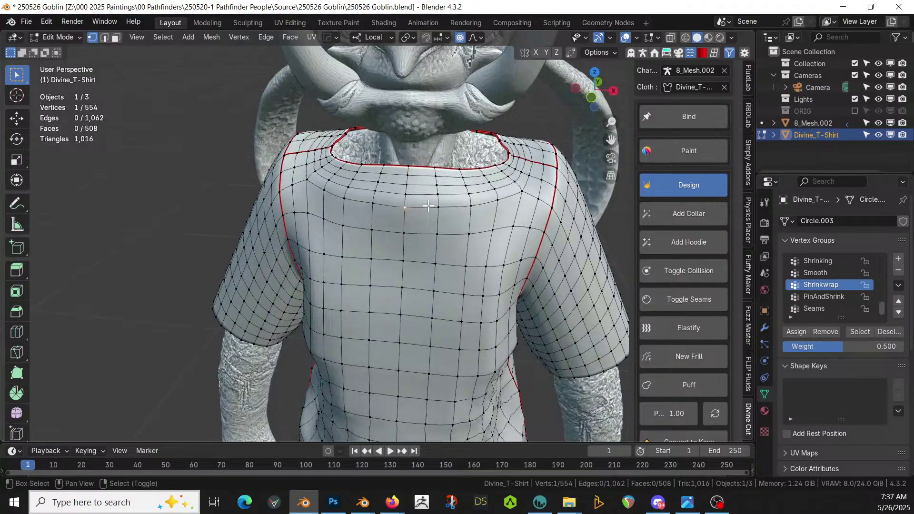
left_click(467, 205, "shift")
middle_click_drag(467, 204, 305, 204)
key("g")
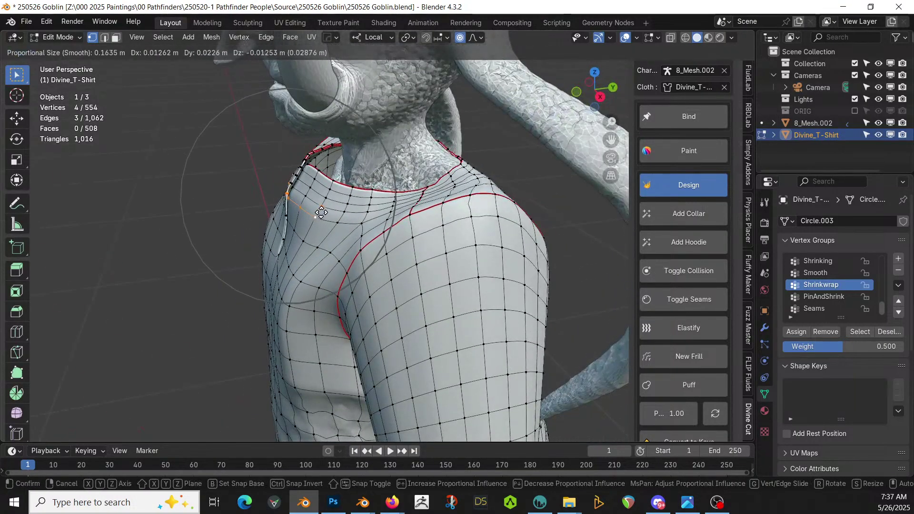
left_click(320, 212)
key("g")
key("y")
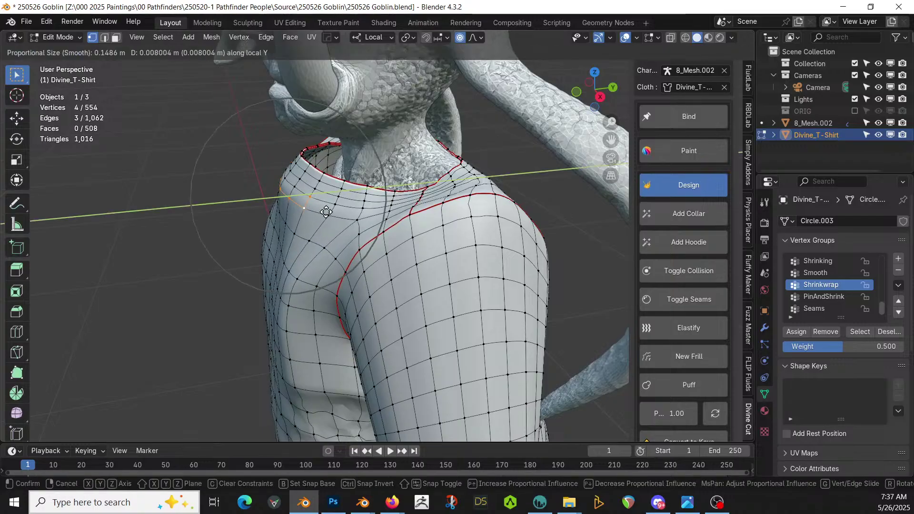
left_click(355, 211)
key("g")
key("z")
left_click(351, 223)
middle_click_drag(351, 223, 480, 240)
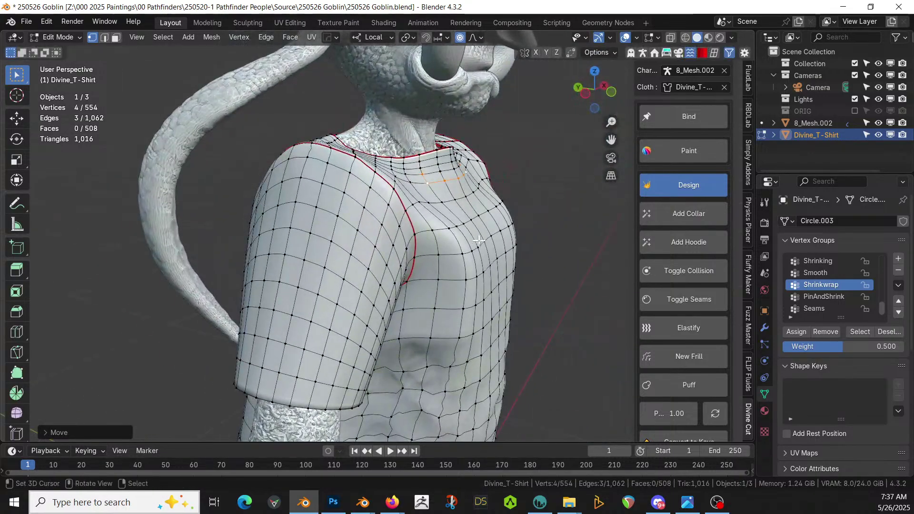
Push a row of four mid-chest vertices about 0.05 m along local Y toward the body, using a proportional radius of about 0.29 m.
middle_click_drag(522, 376, 352, 320)
left_click(338, 298)
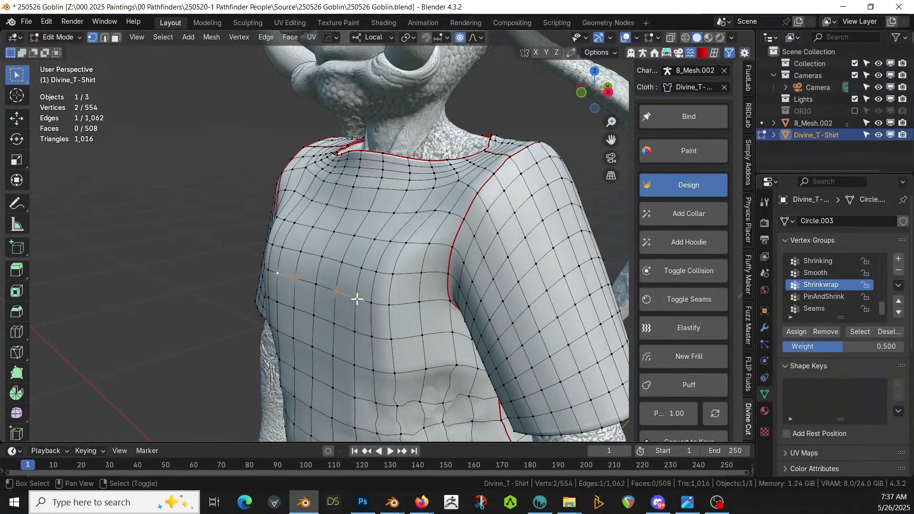
left_click(315, 283, "shift")
middle_click_drag(316, 282, 347, 312)
key("g")
key("y")
key("y")
scroll(351, 315, "down", 6)
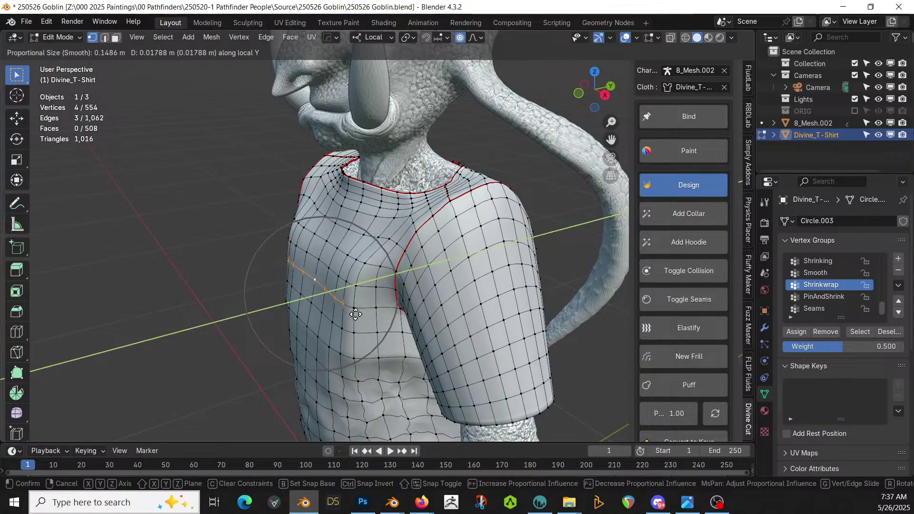
scroll(367, 313, "down", 1)
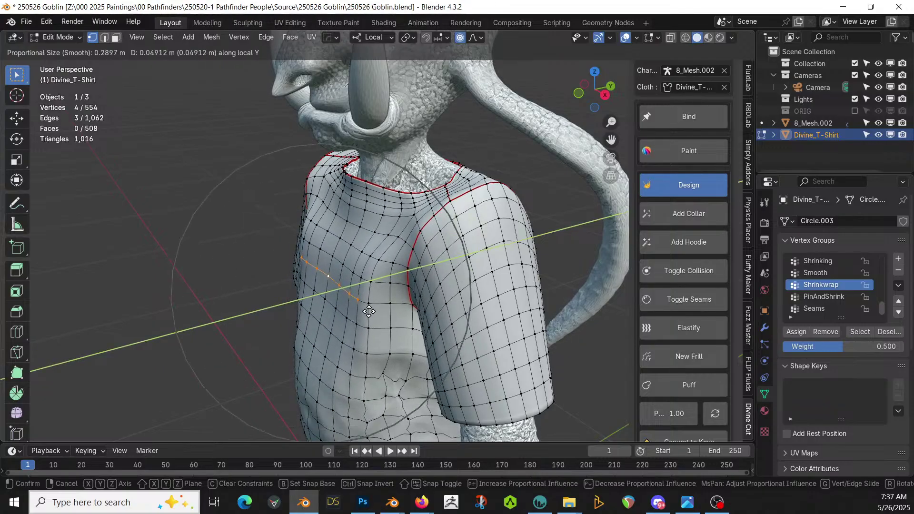
left_click(371, 312)
Return to Object Mode, play the cloth simulation to frame 21, and inspect the draped T-shirt from several angles.
key("Tab")
middle_click_drag(371, 307, 346, 299)
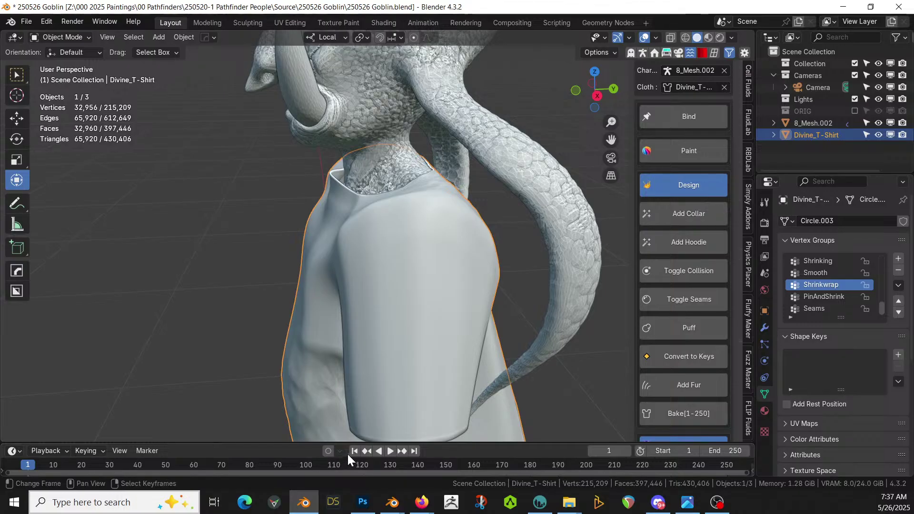
left_click(390, 451)
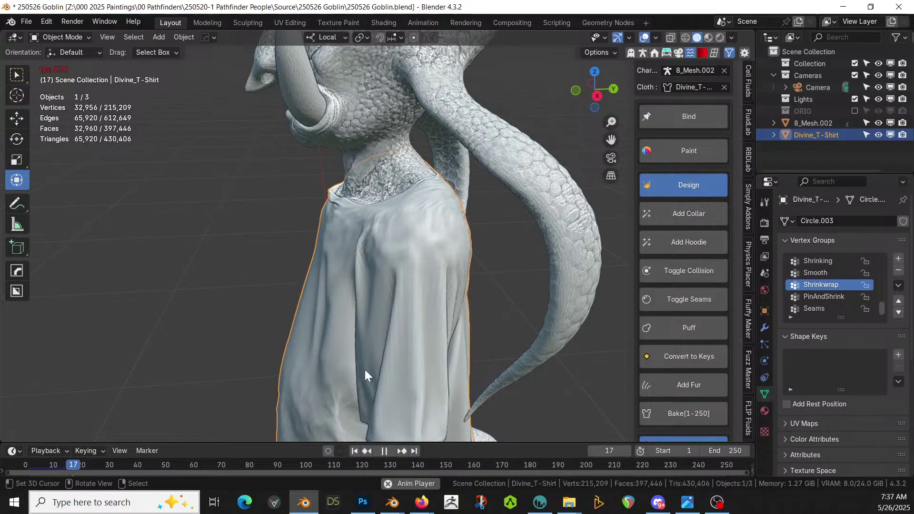
left_click(386, 450)
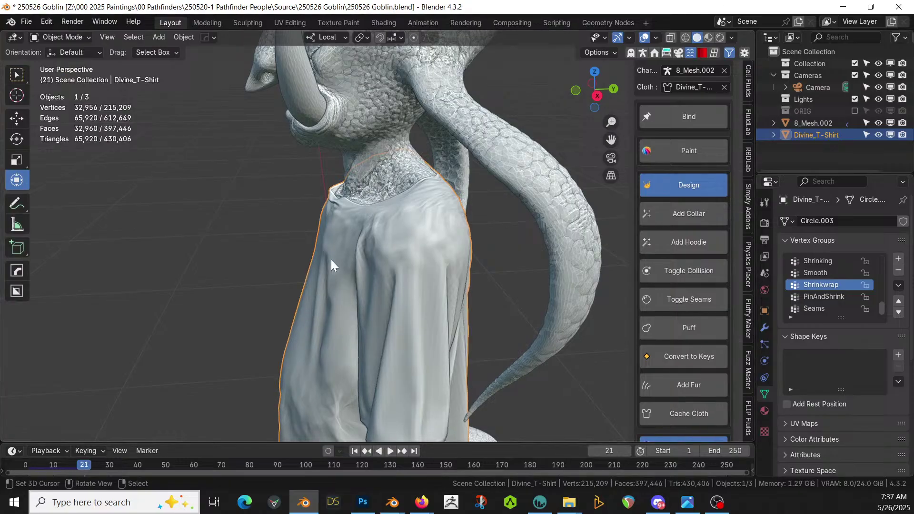
scroll(350, 278, "down", 2)
middle_click_drag(350, 278, 535, 265)
scroll(576, 257, "up", 5)
scroll(548, 267, "down", 5)
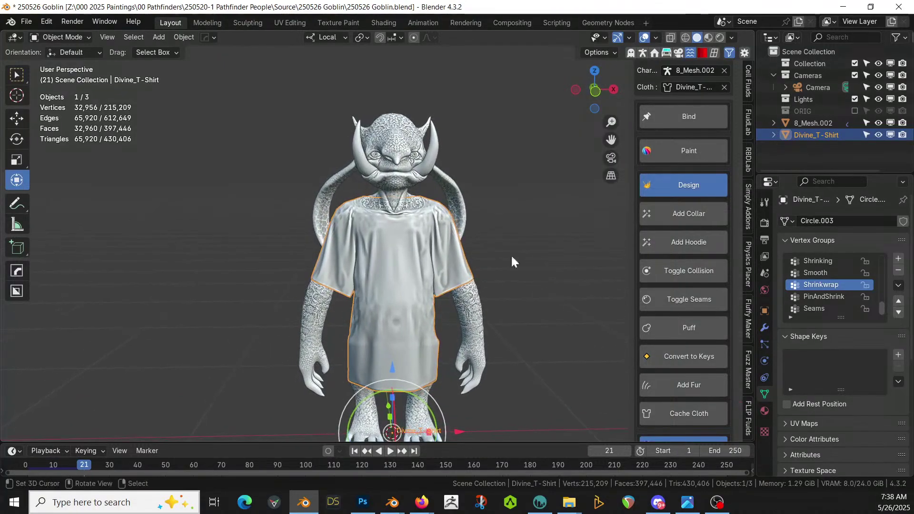
middle_click_drag(526, 263, 447, 247)
scroll(426, 232, "up", 4)
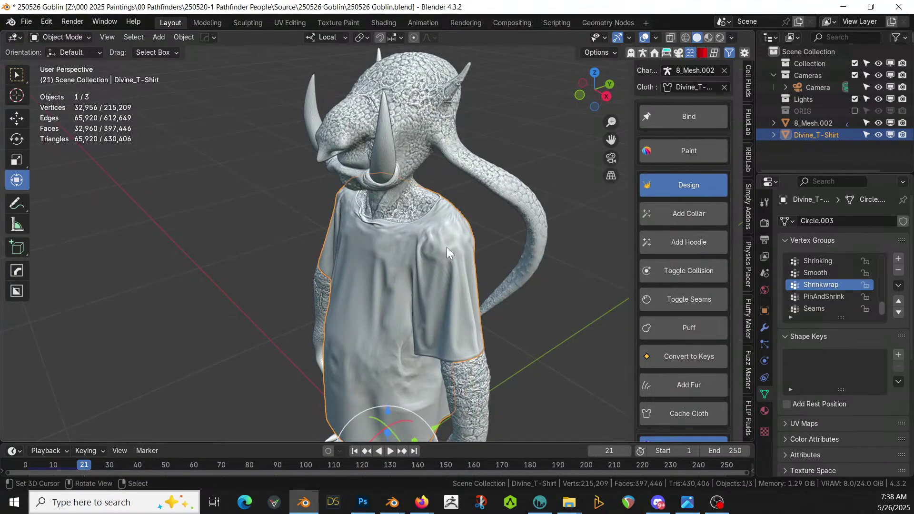
scroll(447, 247, "up", 2)
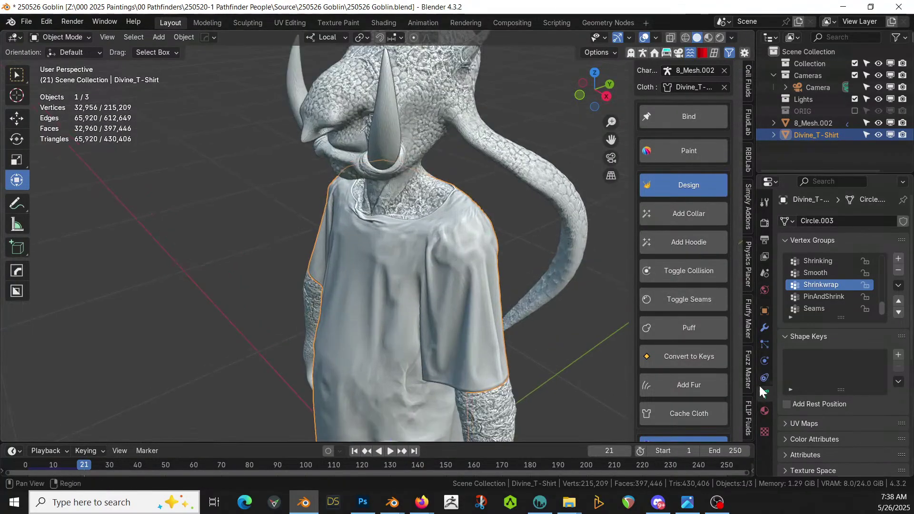
Apply all modifiers on the T-shirt at frame 21.
left_click(765, 328)
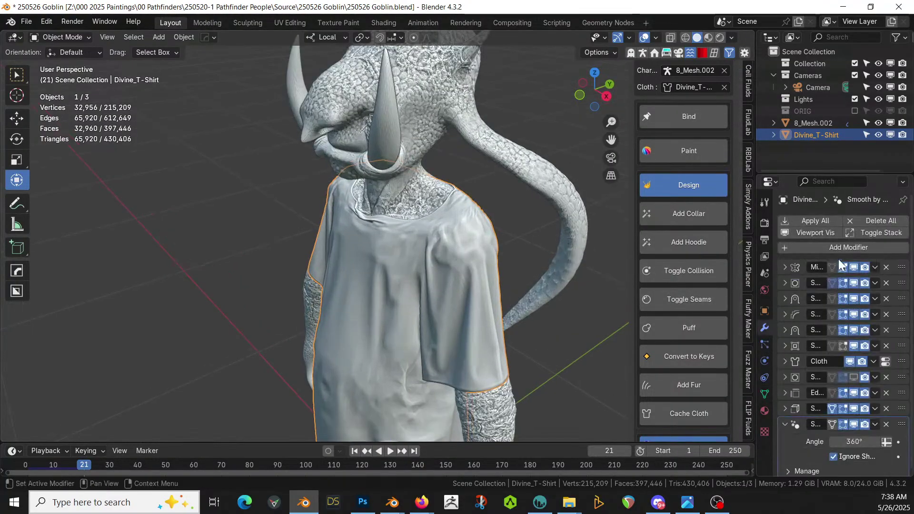
left_click(832, 221)
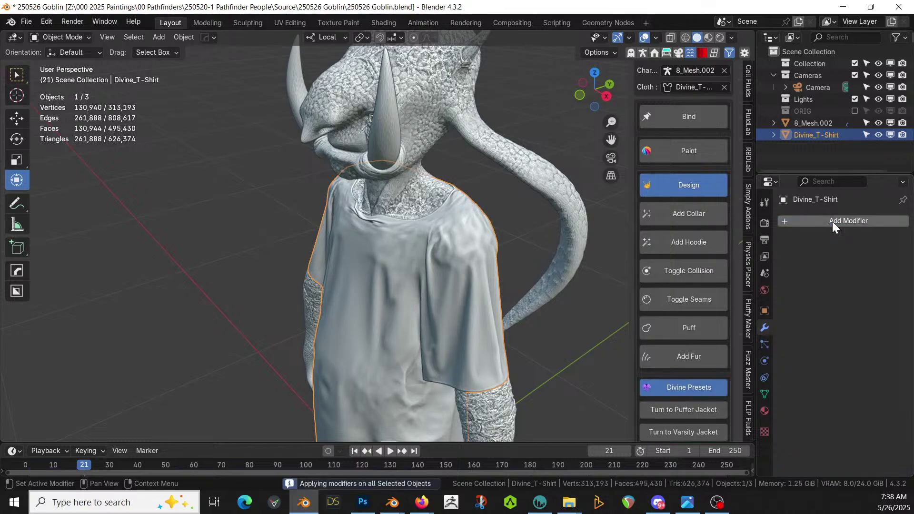
middle_click_drag(418, 247, 493, 198)
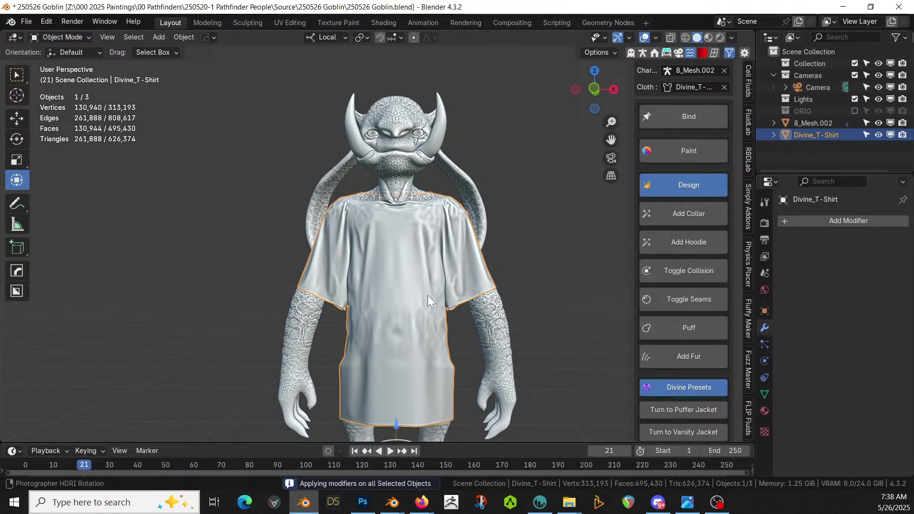
Create a strap running diagonally from the shoulder to the opposite hip over the T-shirt with Cablerator's Insulate, 10 segments and width 0.008.
key("shift+alt+c")
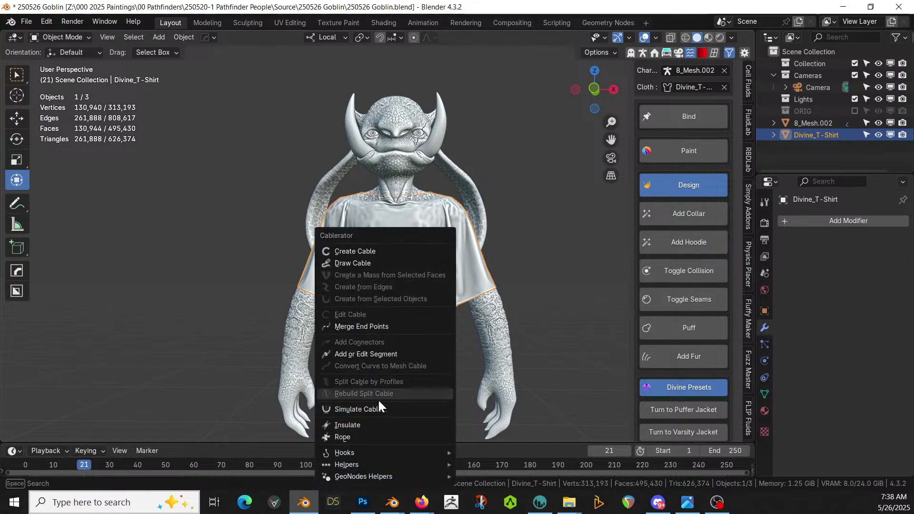
left_click(369, 424)
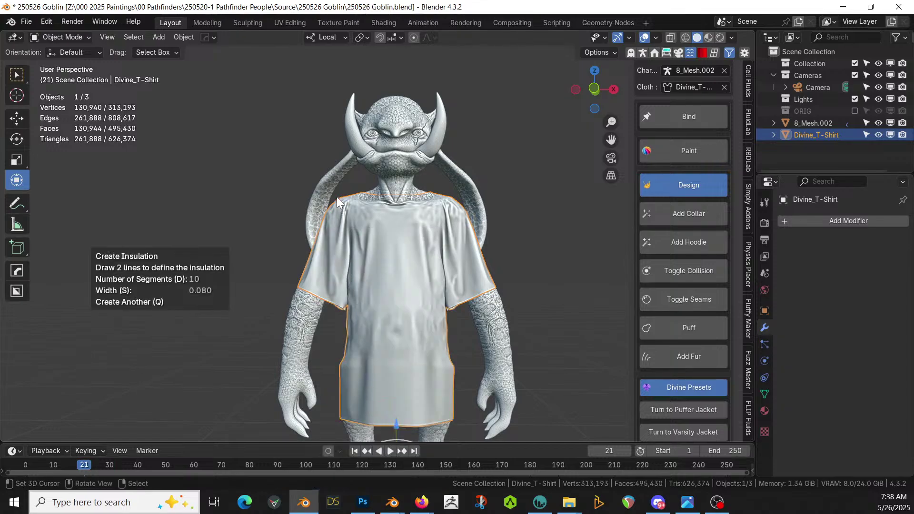
left_click_drag(337, 195, 461, 371)
left_click_drag(345, 185, 467, 359)
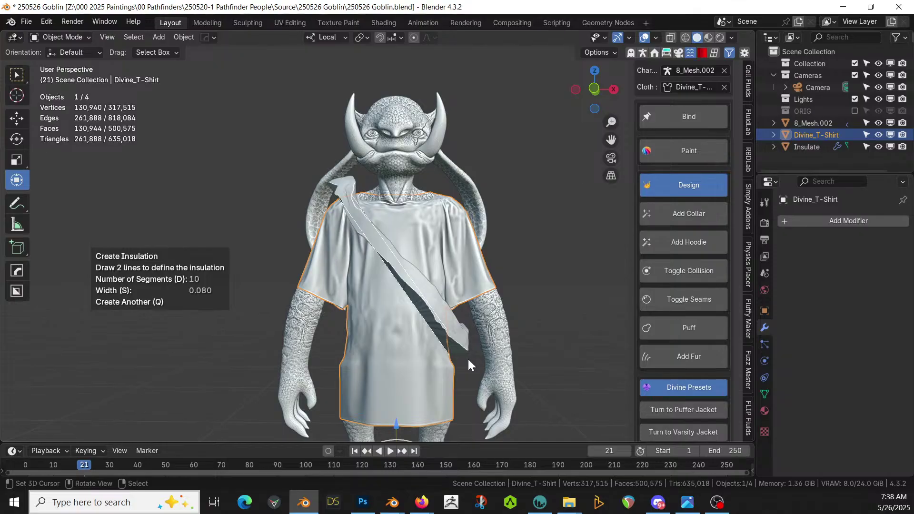
key("s")
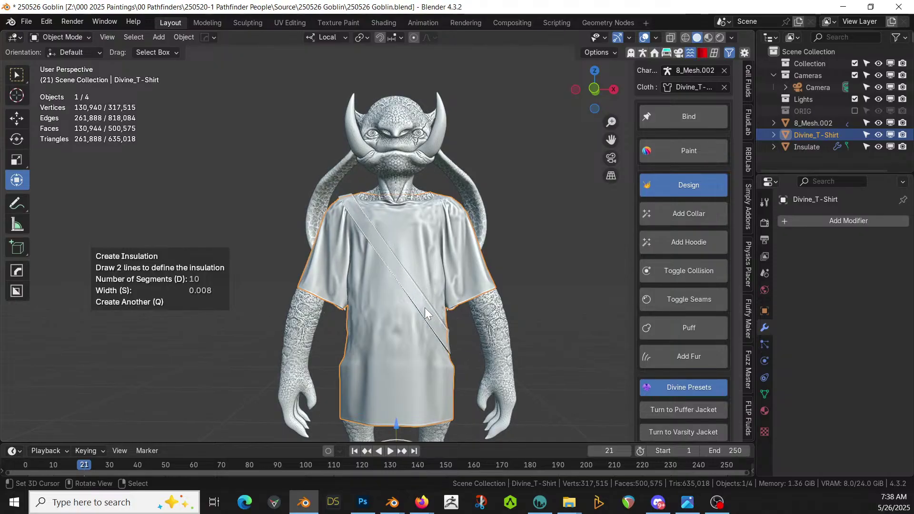
middle_click_drag(465, 327, 585, 305)
scroll(457, 339, "up", 3)
key("Return")
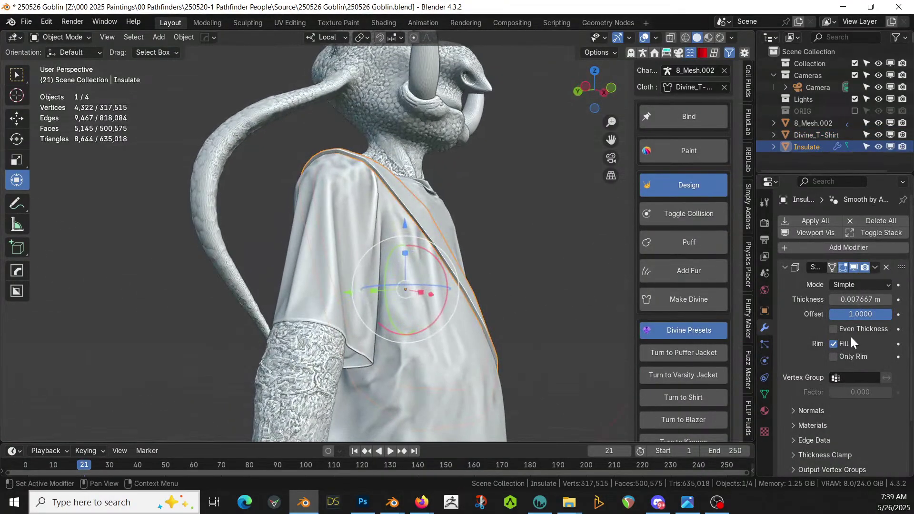
Set the strap's Solidify thickness to 0.003 m and check it from the front.
left_click(864, 301)
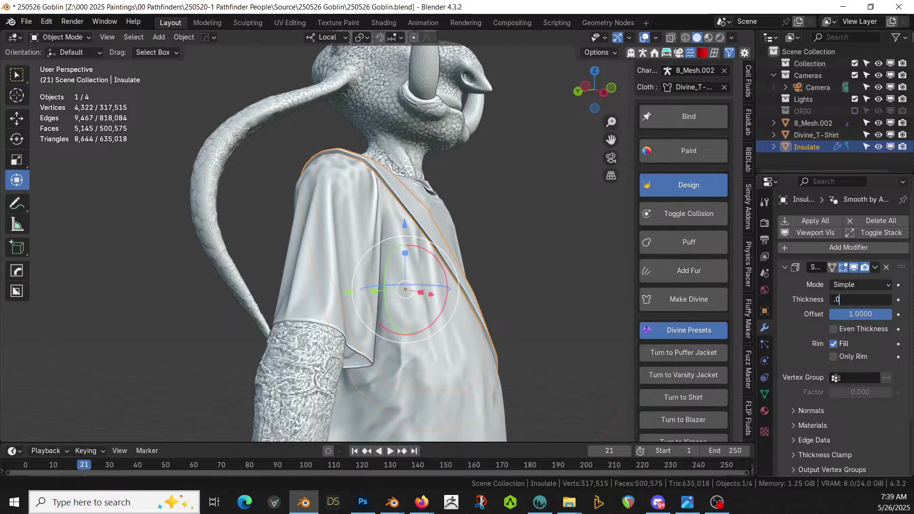
key("Return")
middle_click_drag(501, 233, 416, 252)
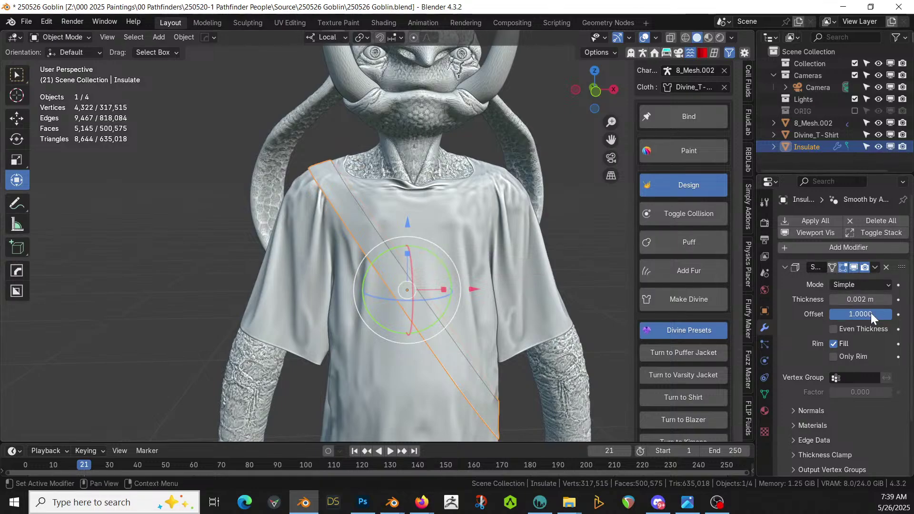
key("Return")
middle_click_drag(469, 263, 453, 256)
scroll(450, 255, "up", 2)
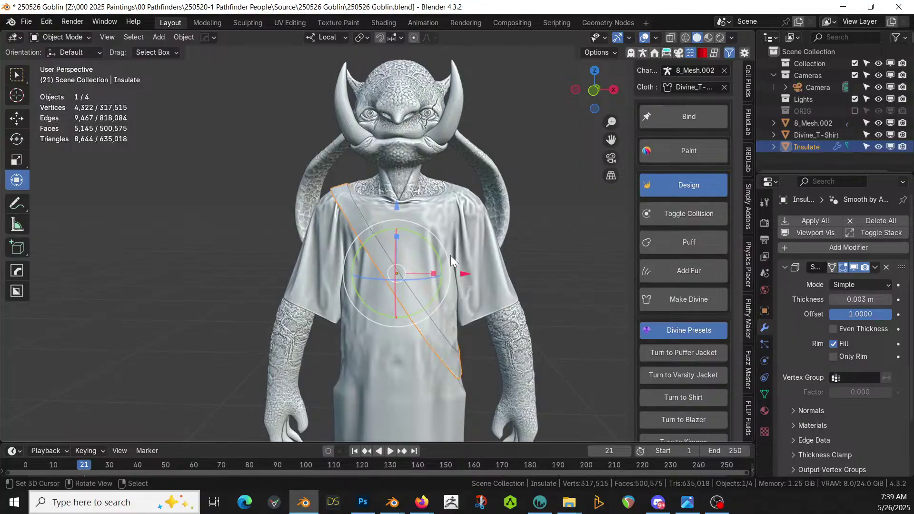
Apply all modifiers on the diagonal strap and save the file.
left_click(825, 223)
left_click(491, 231)
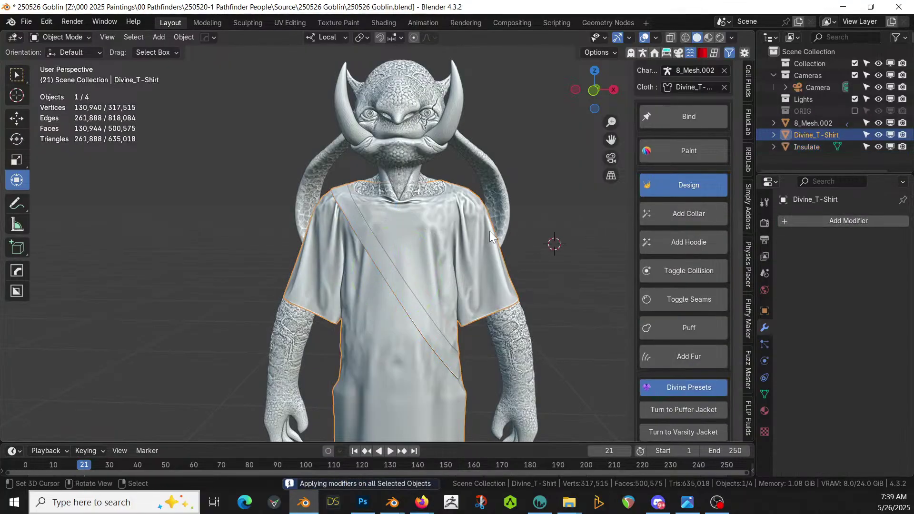
left_click(367, 249)
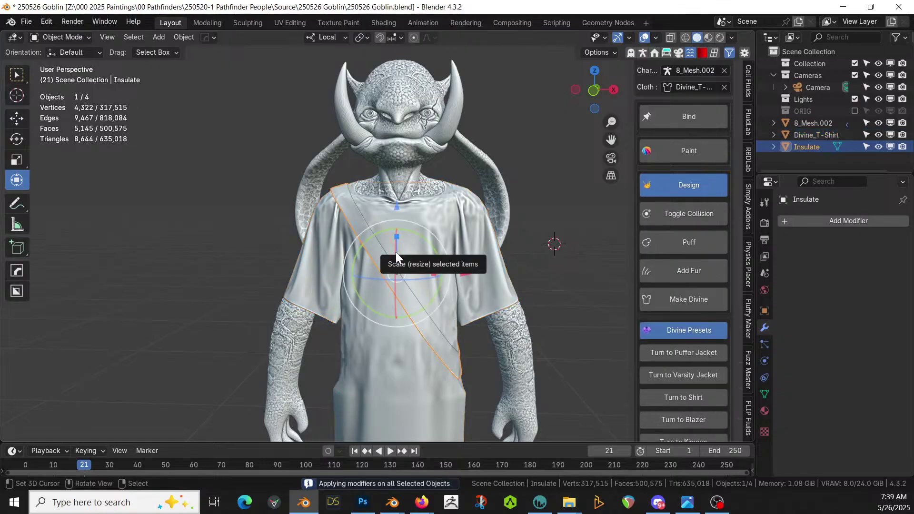
middle_click_drag(459, 297, 430, 338)
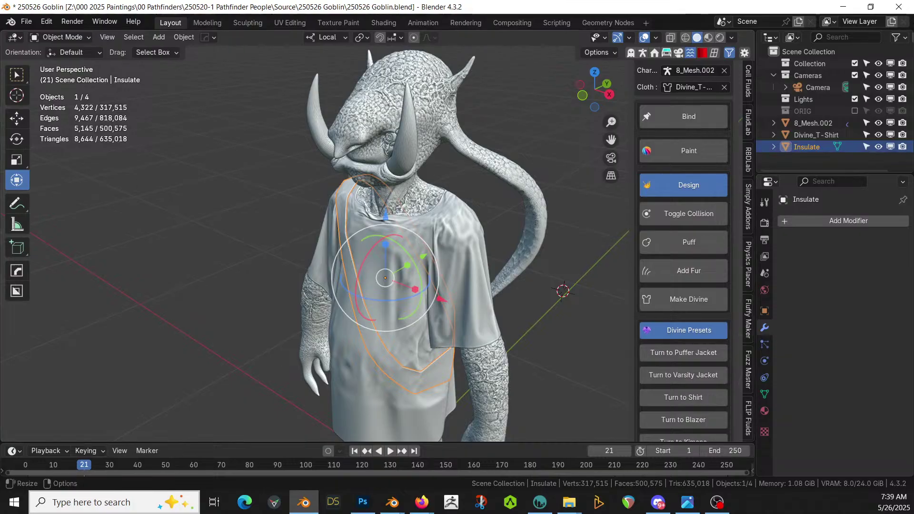
middle_click_drag(306, 73, 518, 274)
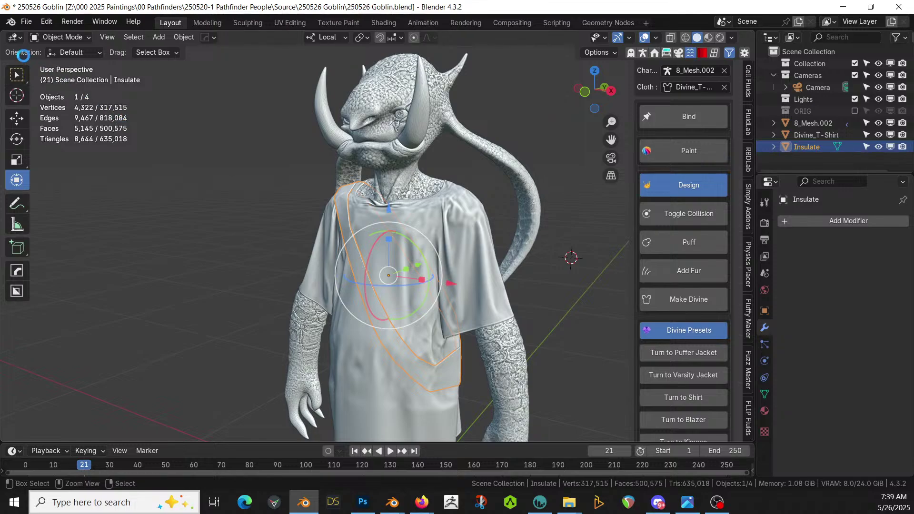
key("ctrl+s")
Split off an Asset Browser area showing the BreakerMaximus Bags catalog of the 22-02-26 SCP Epic Cloth Library.
left_click_drag(2, 32, 226, 71)
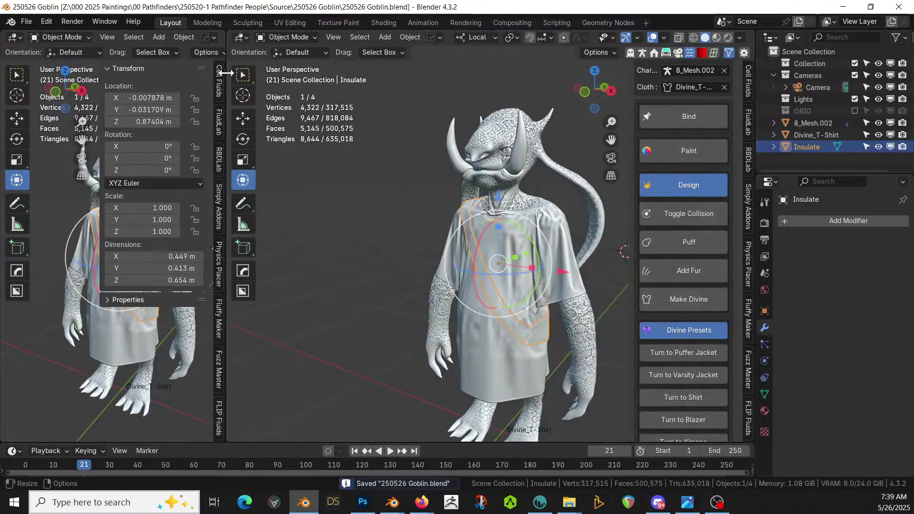
key("shift+F1")
key("shift+F1")
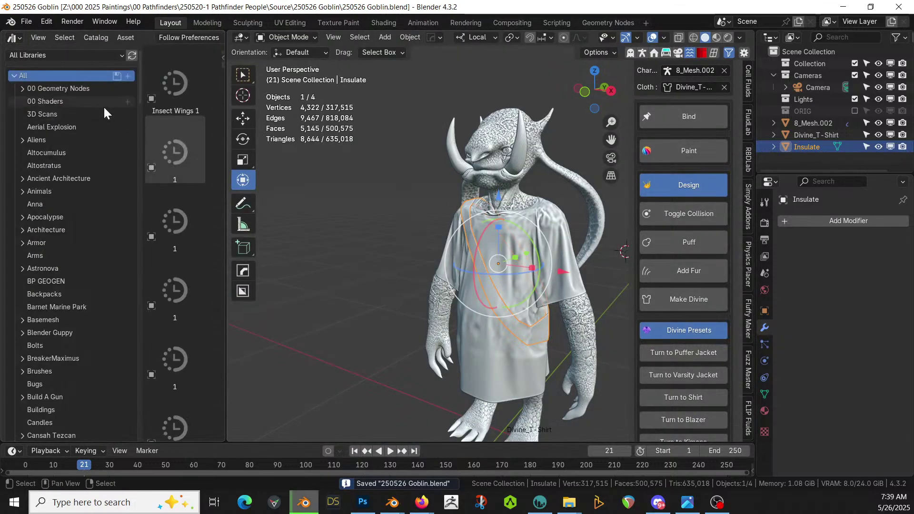
left_click(65, 56)
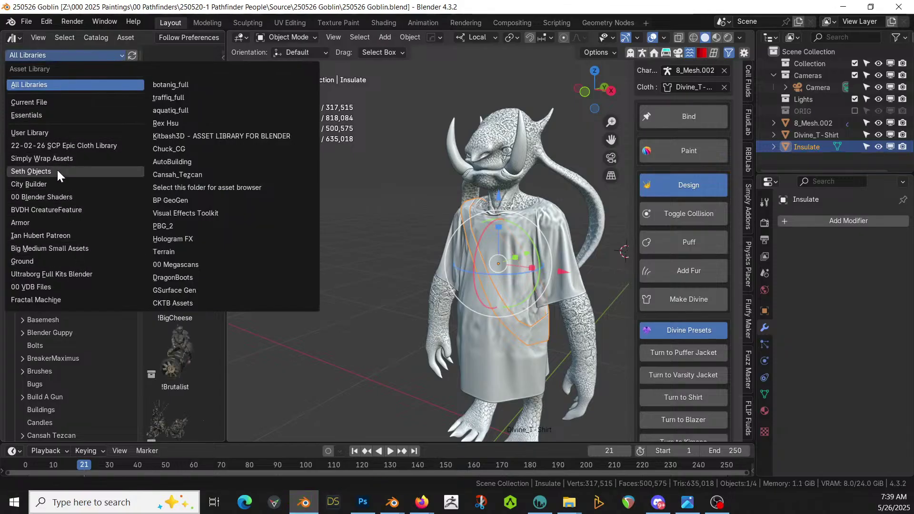
left_click(63, 148)
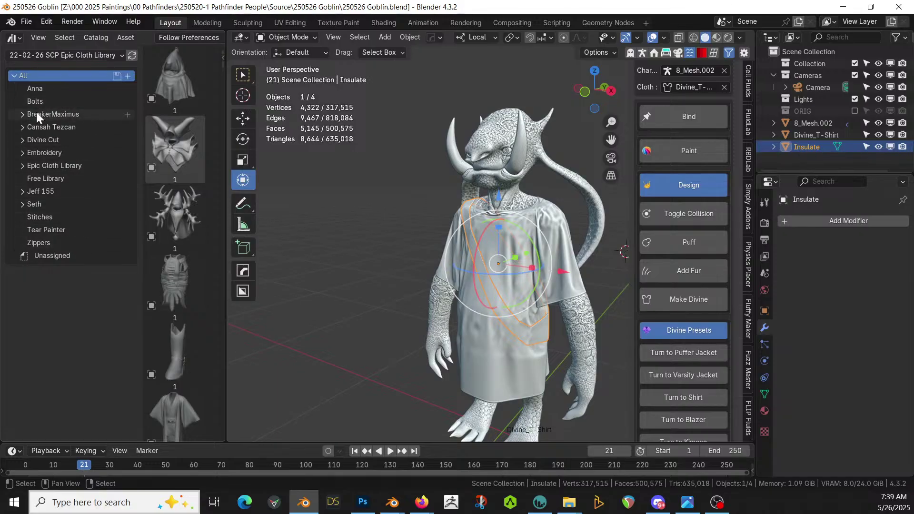
left_click(23, 113)
left_click(53, 129)
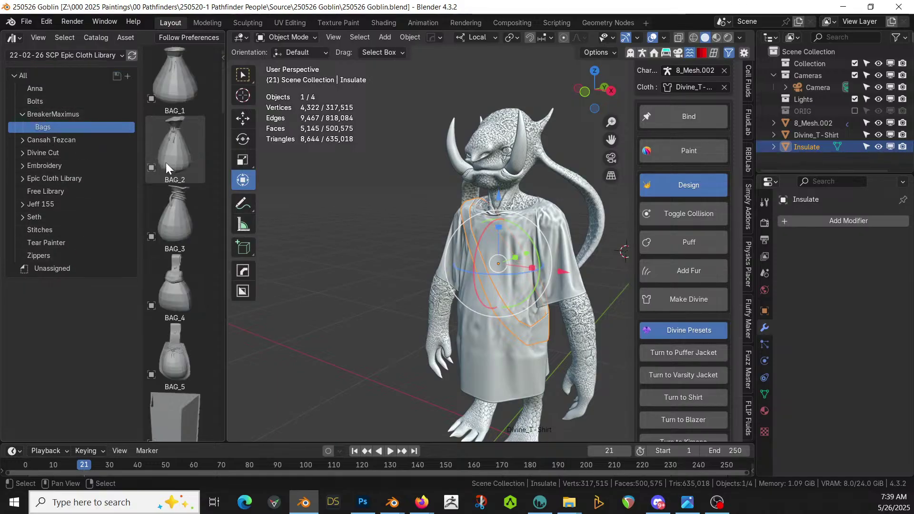
Place the BAG_15 asset beside the goblin's hip at the strap's lower end, and close the Asset Browser area.
scroll(204, 268, "down", 3)
scroll(206, 276, "down", 6)
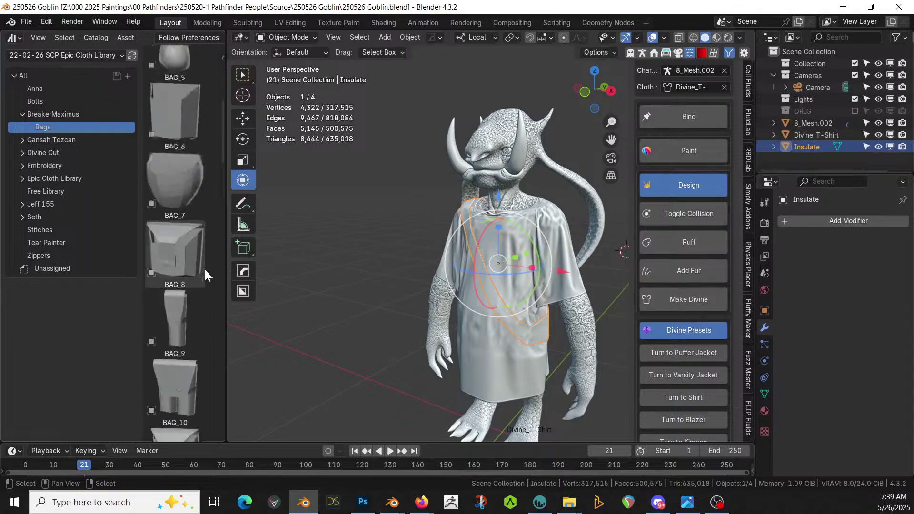
scroll(204, 268, "down", 3)
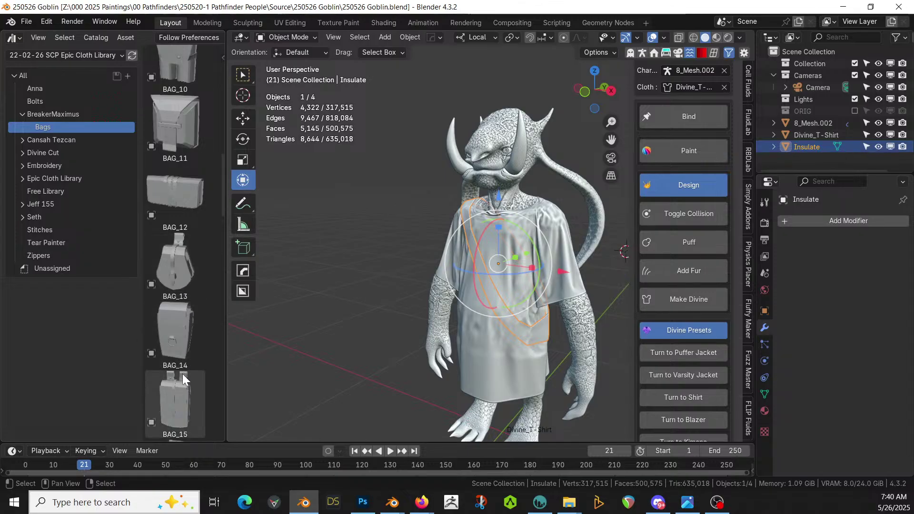
left_click_drag(183, 400, 567, 345)
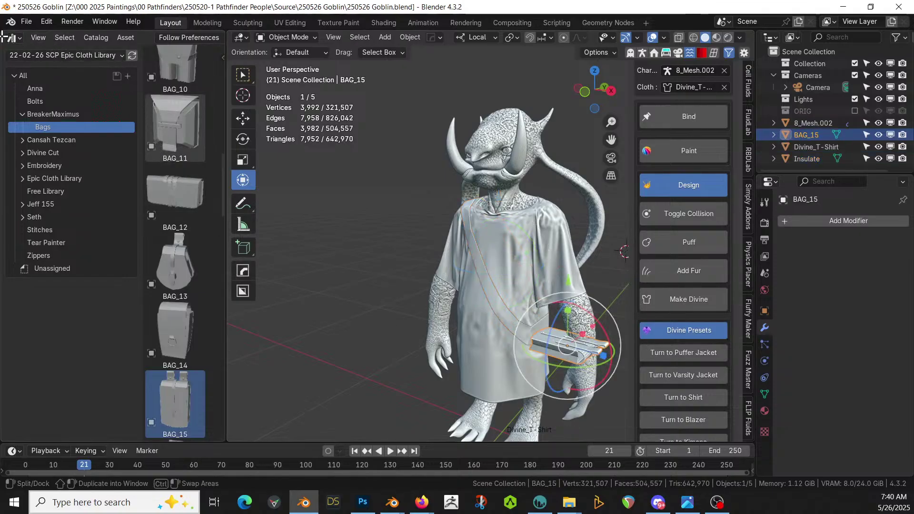
right_click(141, 37)
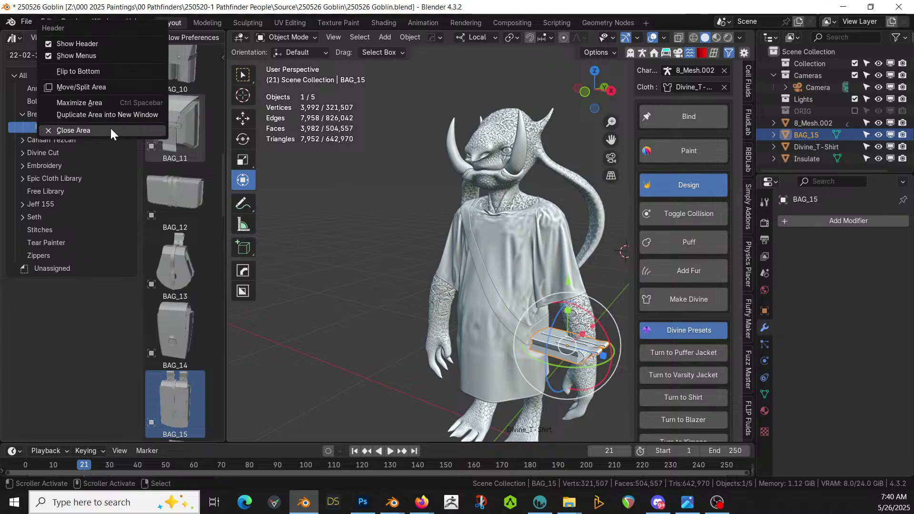
left_click(74, 130)
Rotate the bag -90° around its local X axis so it hangs upright.
middle_click_drag(479, 308, 509, 195)
type("rx")
type("90")
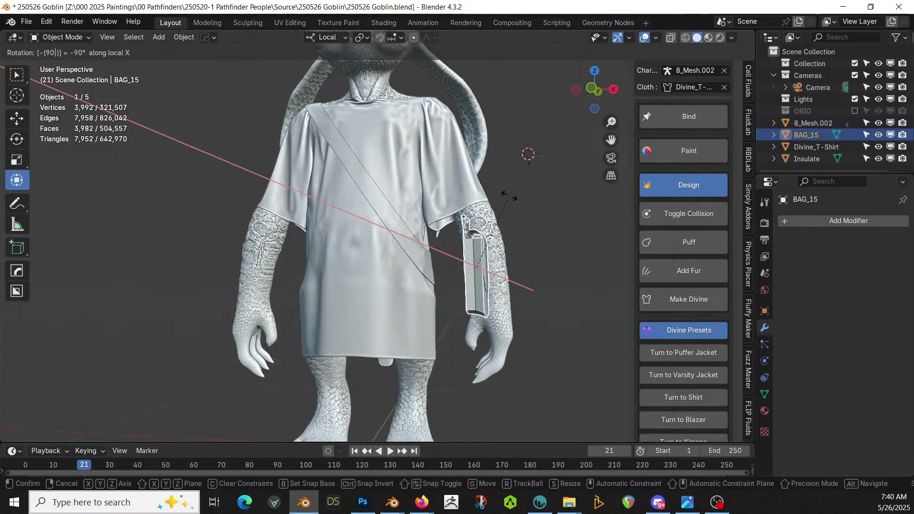
key("Return")
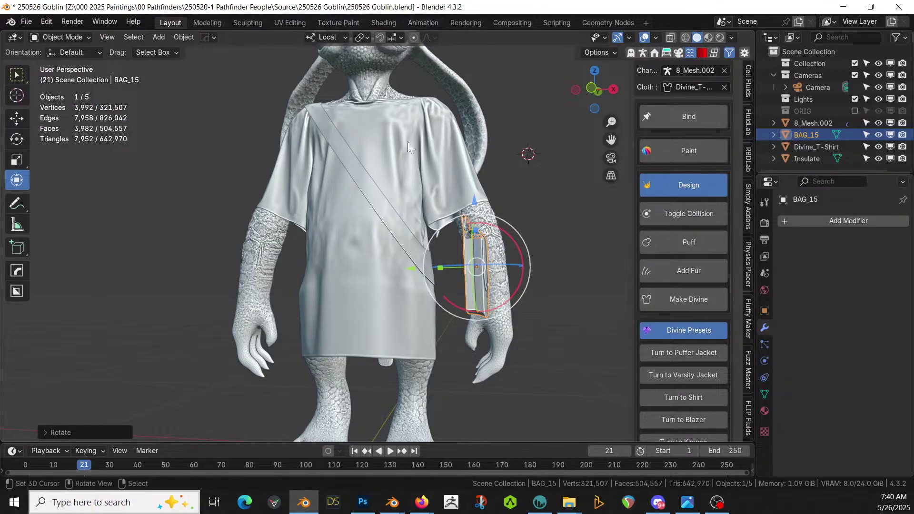
Move the bag about 0.13 m along local Y against the hip and lower it about 0.085 m along local Z.
key("g")
key("y")
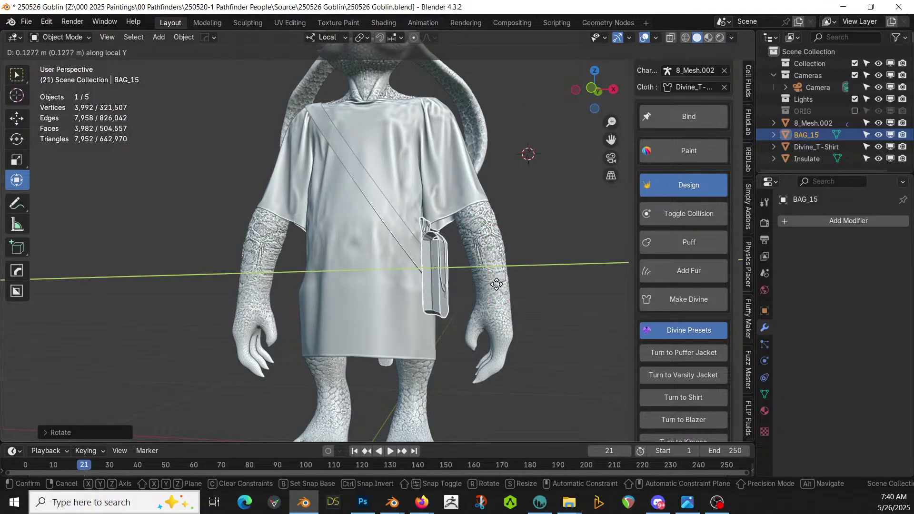
left_click(493, 288)
key("KP_Decimal")
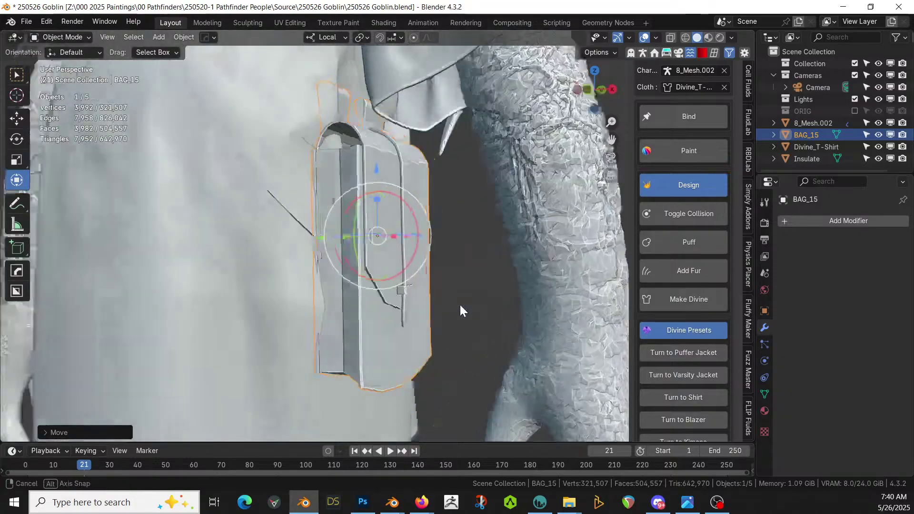
key("g")
key("z")
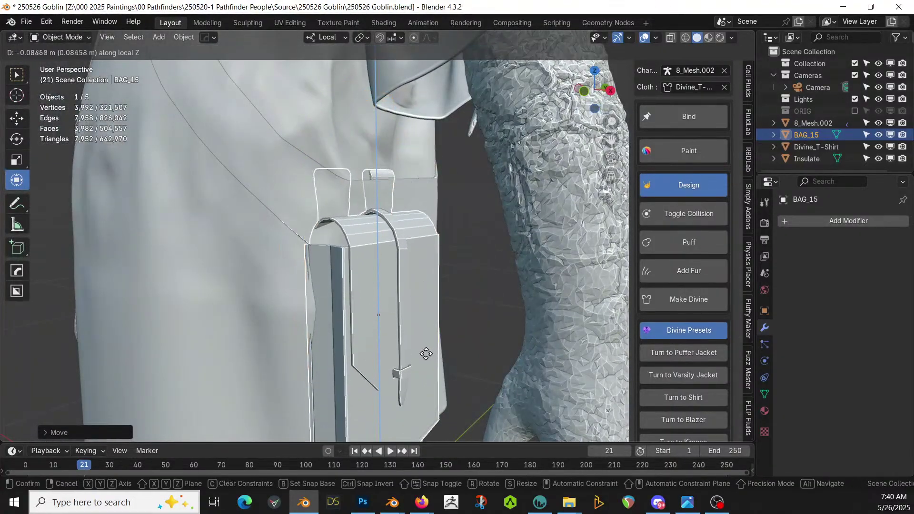
left_click(426, 352)
Shift the bag slightly outward so its two hanging loops sit outside the strap.
middle_click_drag(427, 354, 421, 410)
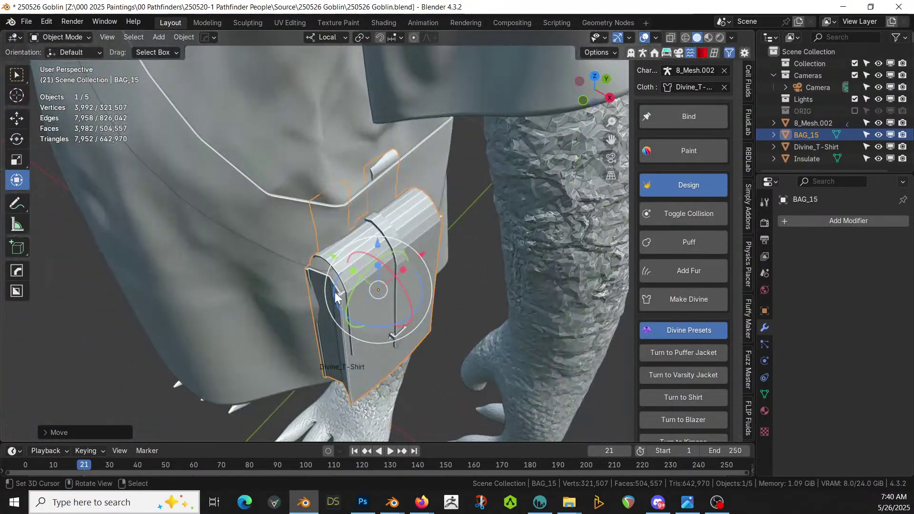
key("g")
left_click(349, 272)
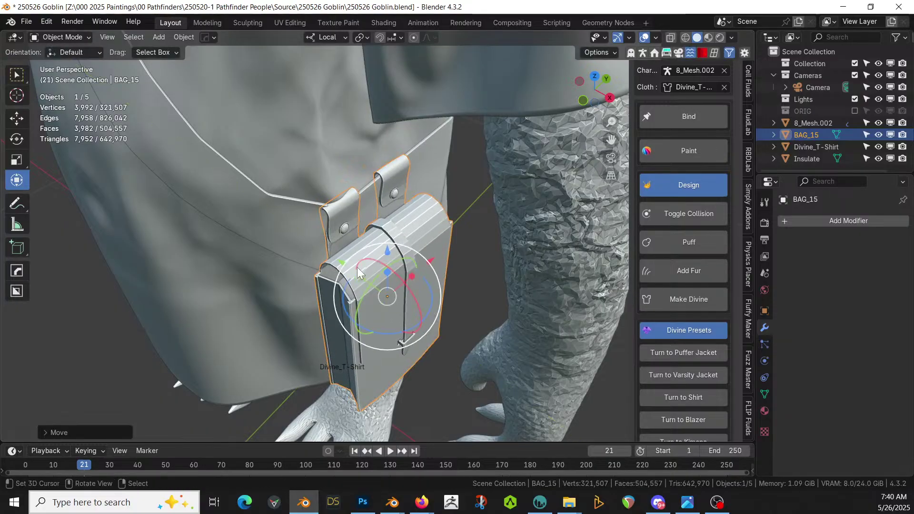
key("g")
left_click(447, 254)
key("ctrl+z")
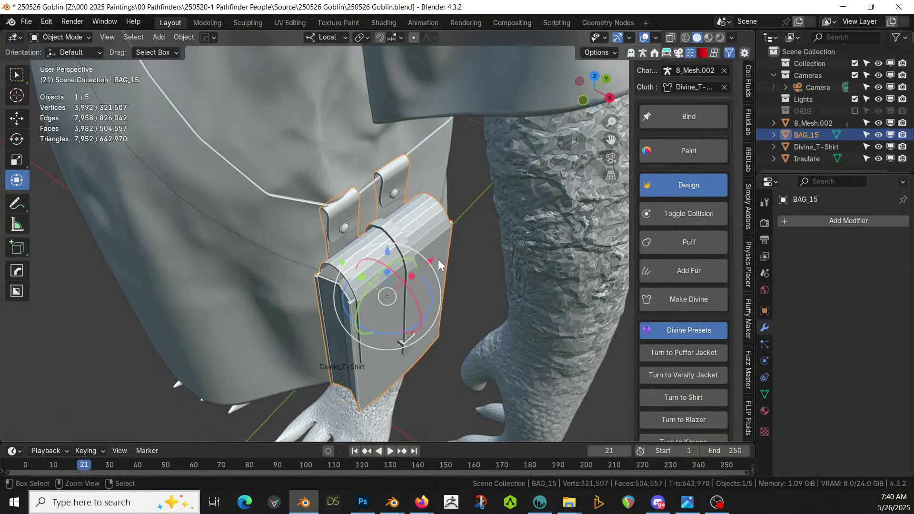
Slide the bag about 0.05 m along its local X axis toward the goblin's back.
key("g")
key("x")
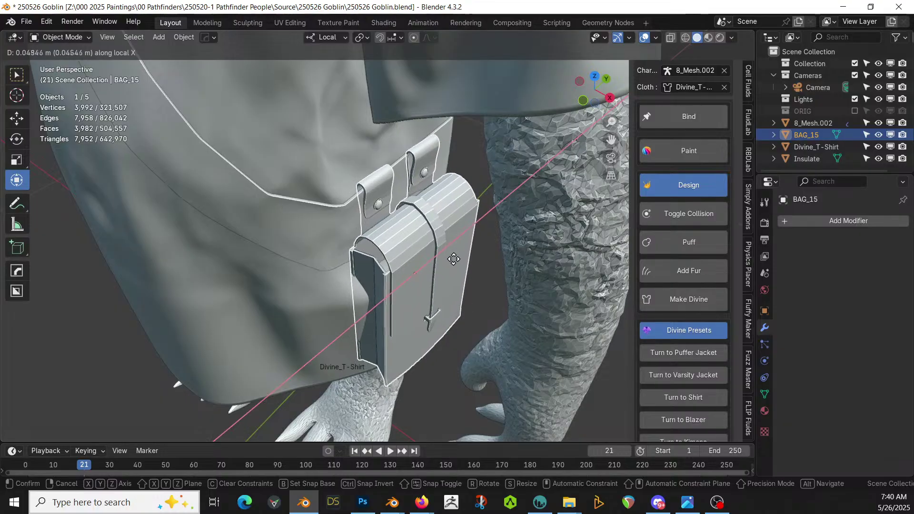
left_click(457, 256)
middle_click_drag(457, 257, 376, 200)
scroll(398, 247, "up", 3)
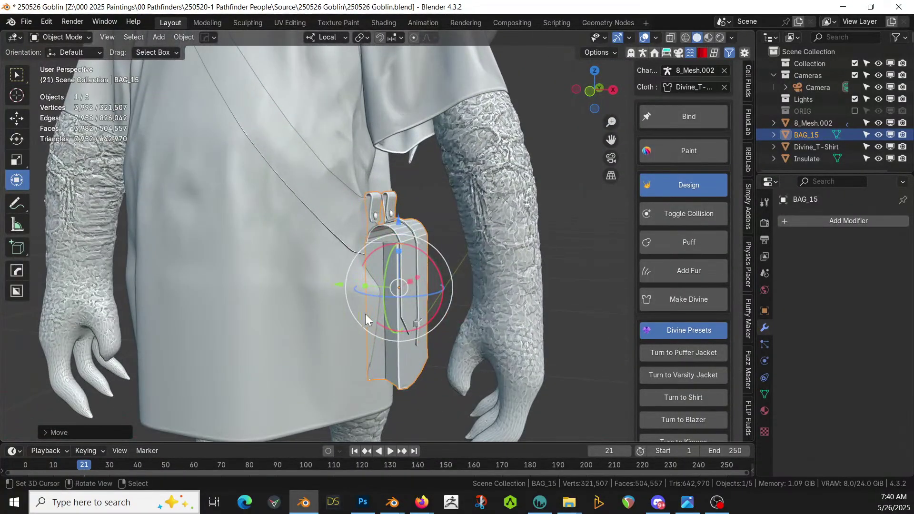
Sculpt the T-shirt's side inward around the bag with the Elastic Grab brush.
left_click(338, 289)
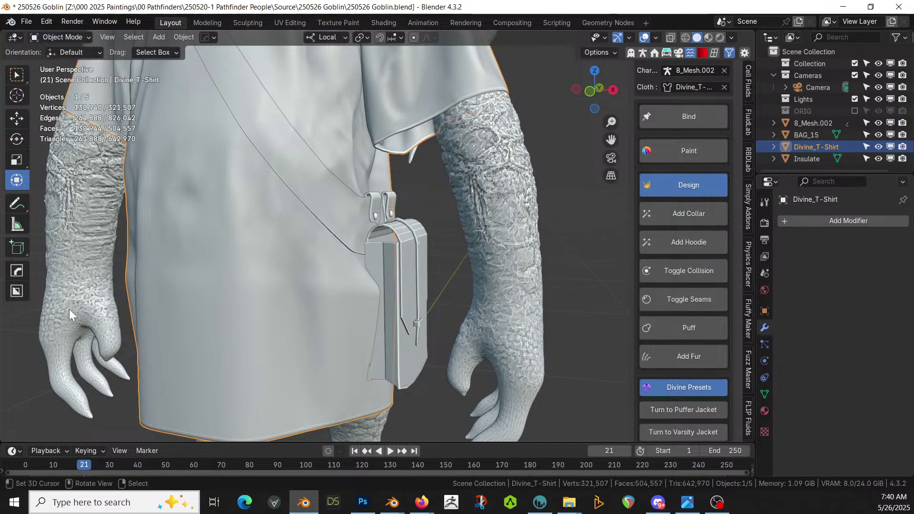
left_click(84, 38)
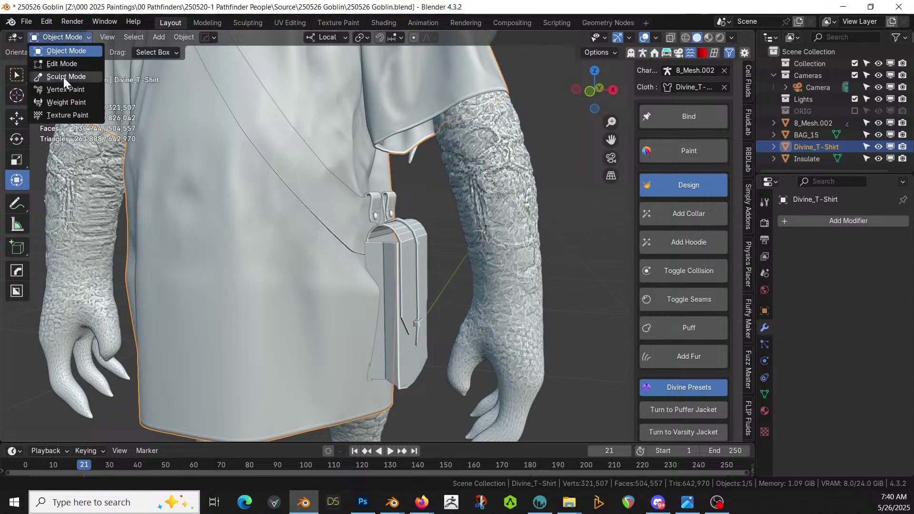
left_click(64, 75)
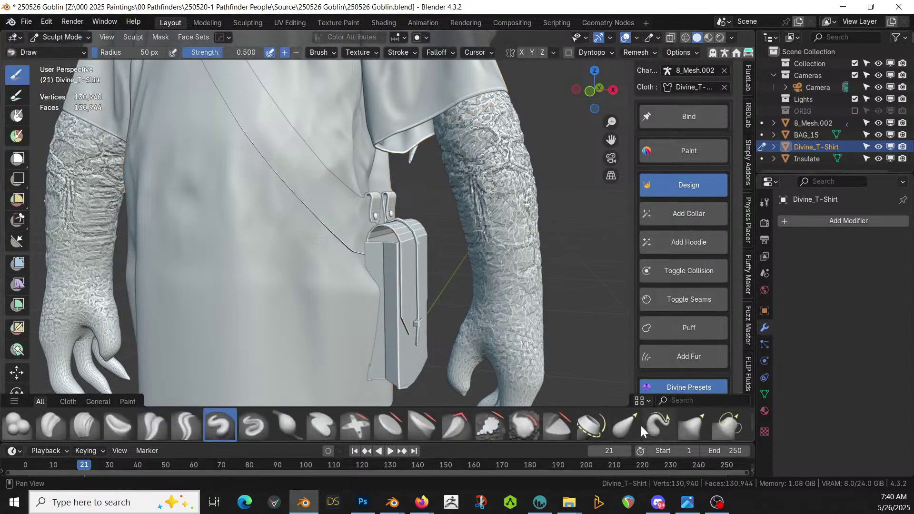
left_click(625, 425)
left_click_drag(369, 302, 323, 301)
mouse_move(386, 326)
left_mouse_down()
mouse_move(366, 332)
mouse_move(373, 342)
left_mouse_up()
Switch sculpting to the strap and pull its lower edge behind the bag with Elastic Grab.
mouse_move(380, 326)
middle_mouse_down()
mouse_move(374, 375)
mouse_move(205, 301)
middle_mouse_up()
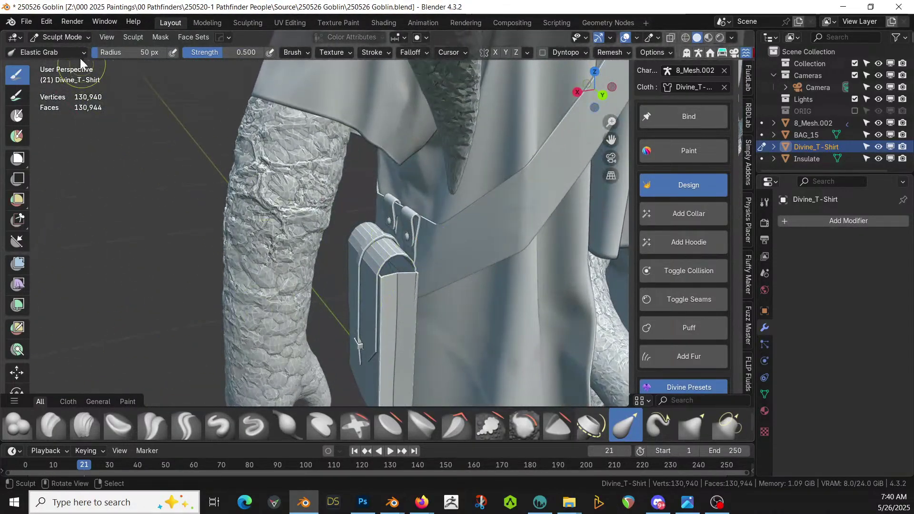
left_click(73, 40)
left_click(70, 54)
left_click(476, 246)
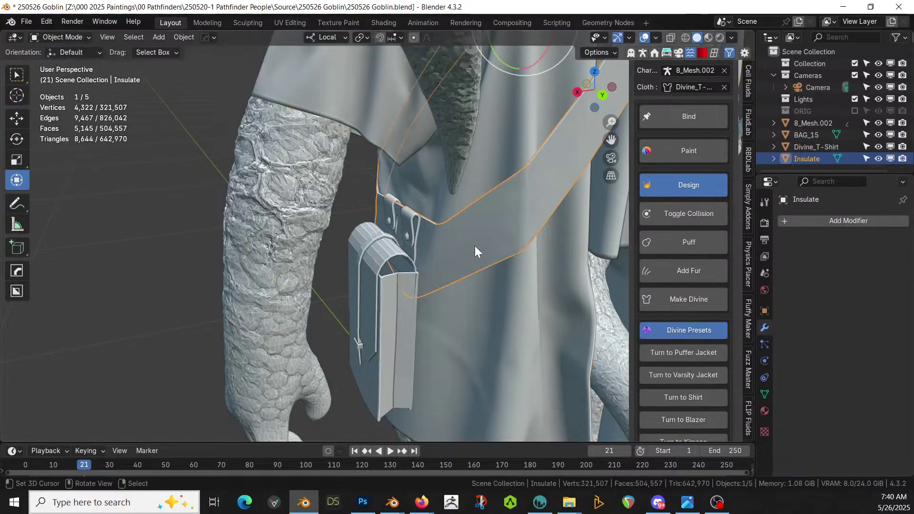
left_click(78, 36)
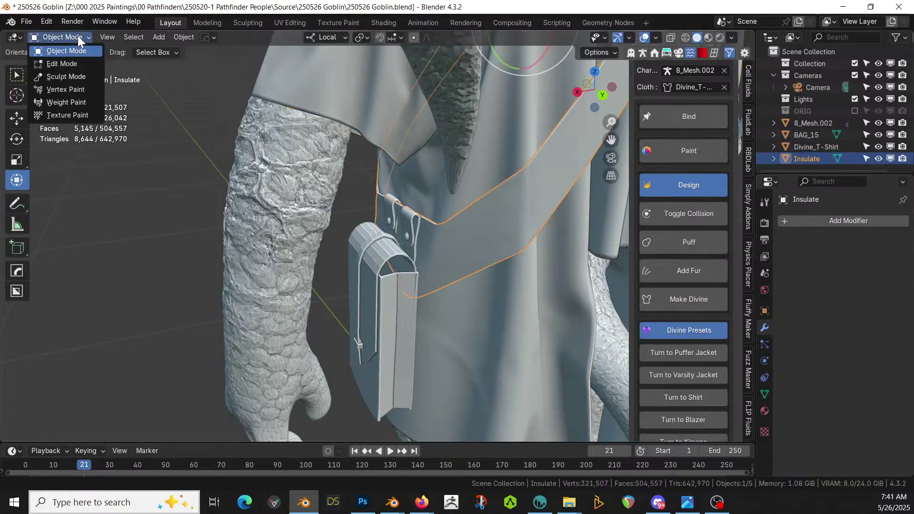
left_click(73, 74)
mouse_move(423, 286)
left_mouse_down()
mouse_move(424, 224)
mouse_move(411, 199)
mouse_move(376, 193)
left_mouse_up()
Reshape the strap around the bag's hanging loops from front and back with Elastic Grab strokes.
middle_click_drag(376, 193, 585, 274)
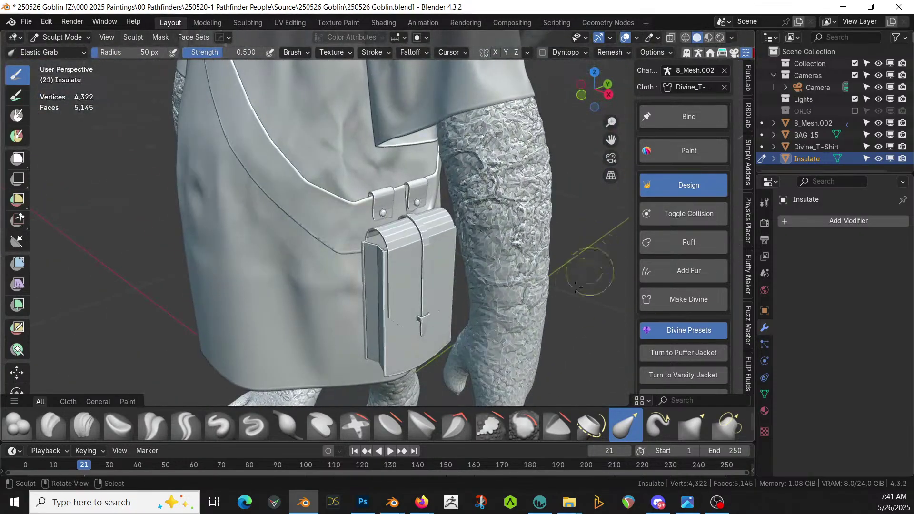
mouse_move(369, 245)
left_mouse_down()
mouse_move(369, 233)
mouse_move(409, 241)
mouse_move(379, 224)
mouse_move(367, 238)
left_mouse_up()
left_click_drag(430, 215, 409, 205)
mouse_move(405, 205)
middle_mouse_down()
mouse_move(219, 266)
mouse_move(292, 291)
middle_mouse_up()
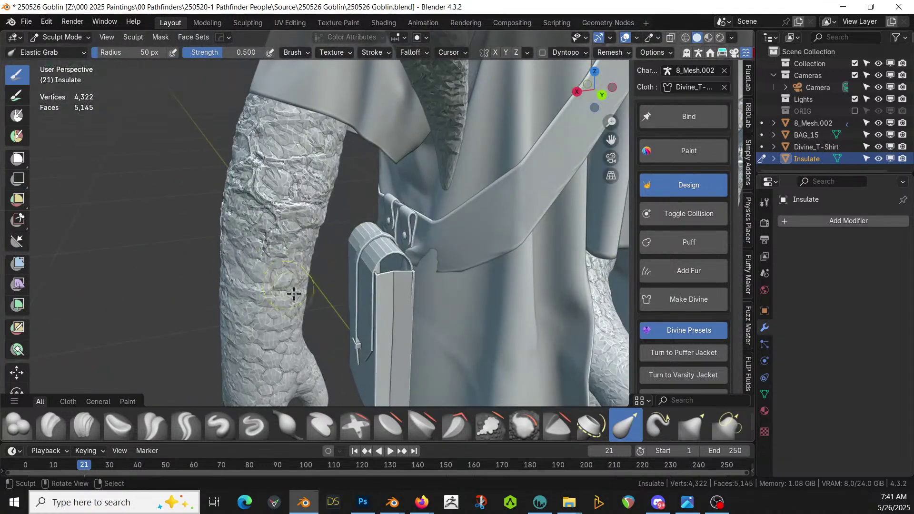
scroll(395, 327, "up", 1)
mouse_move(454, 277)
left_mouse_down()
mouse_move(427, 286)
mouse_move(417, 256)
mouse_move(427, 271)
mouse_move(421, 282)
left_mouse_up()
middle_click_drag(421, 282, 420, 254)
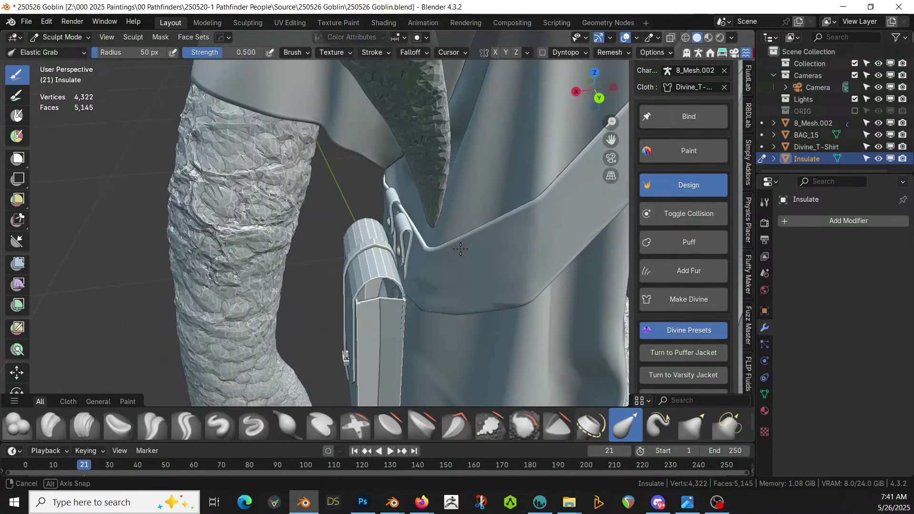
Refine the strap's edge beside the bag's hanging loops with Elastic Grab strokes and save the file.
left_click_drag(421, 254, 389, 256)
mouse_move(405, 211)
left_mouse_down()
mouse_move(395, 248)
mouse_move(412, 242)
mouse_move(404, 254)
left_mouse_up()
mouse_move(404, 254)
middle_mouse_down()
mouse_move(472, 257)
mouse_move(394, 258)
middle_mouse_up()
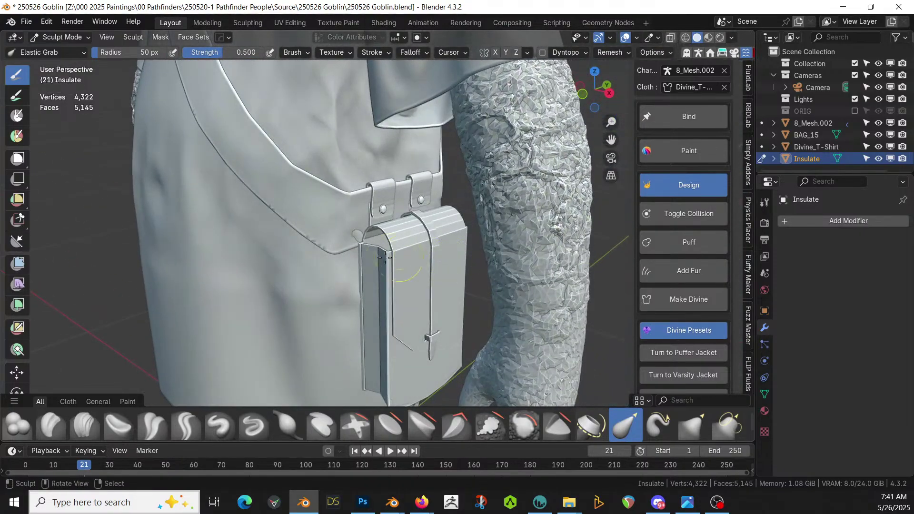
left_click_drag(364, 233, 365, 238)
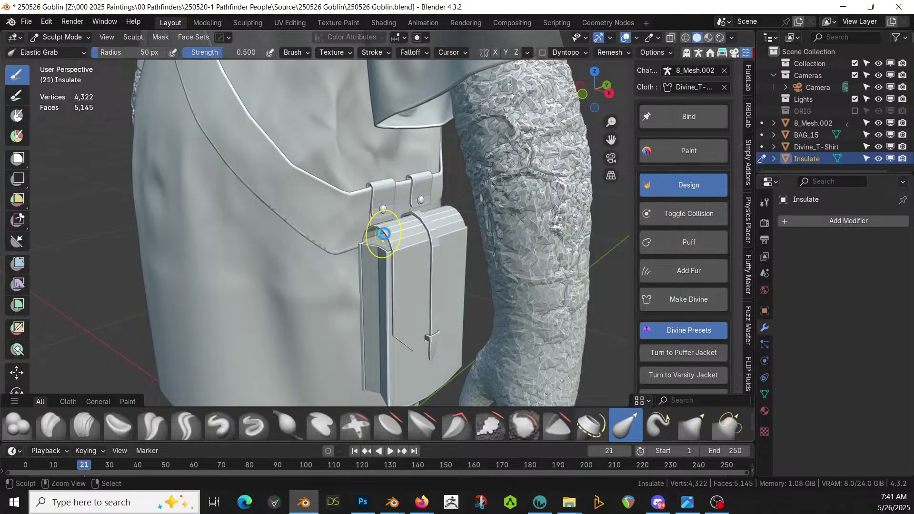
key("ctrl+s")
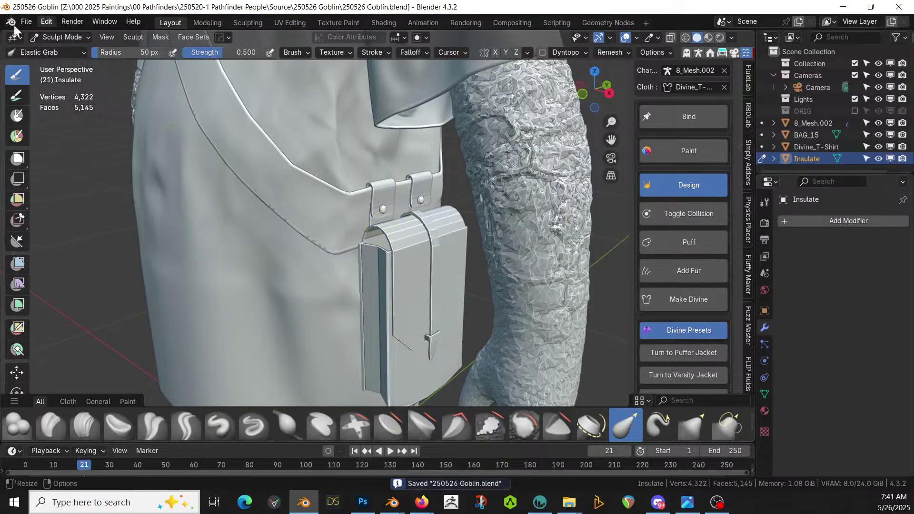
Return to Object Mode, add a level 1 Subdivision modifier to the bag and apply it.
left_click(64, 37)
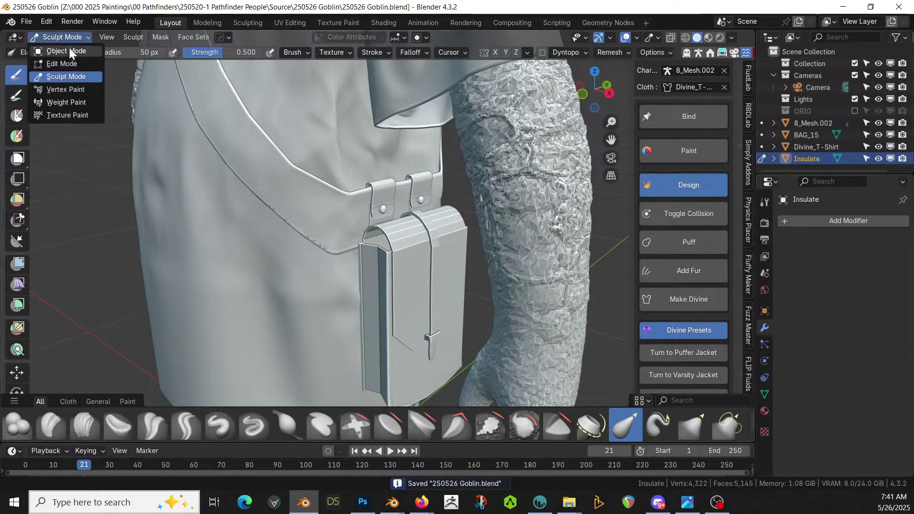
left_click(64, 49)
left_click(409, 282)
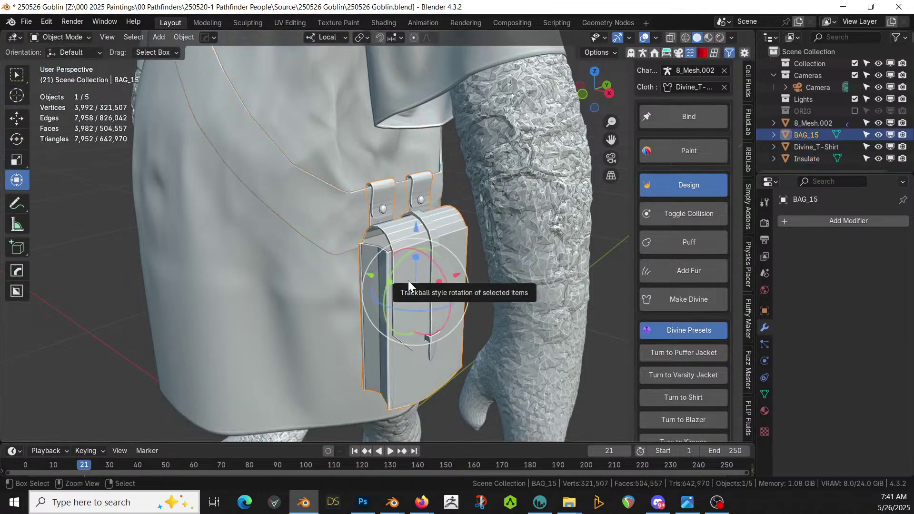
key("ctrl+1")
middle_click_drag(408, 281, 429, 350)
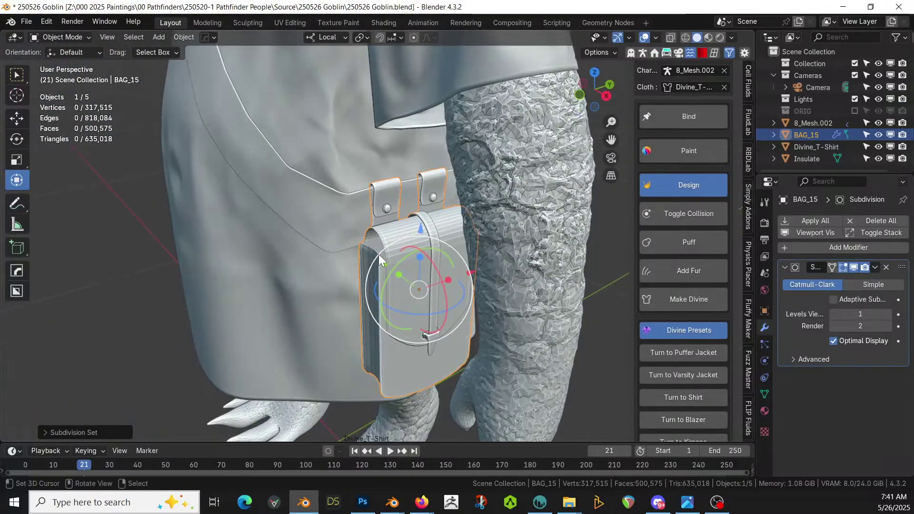
key("ctrl+a")
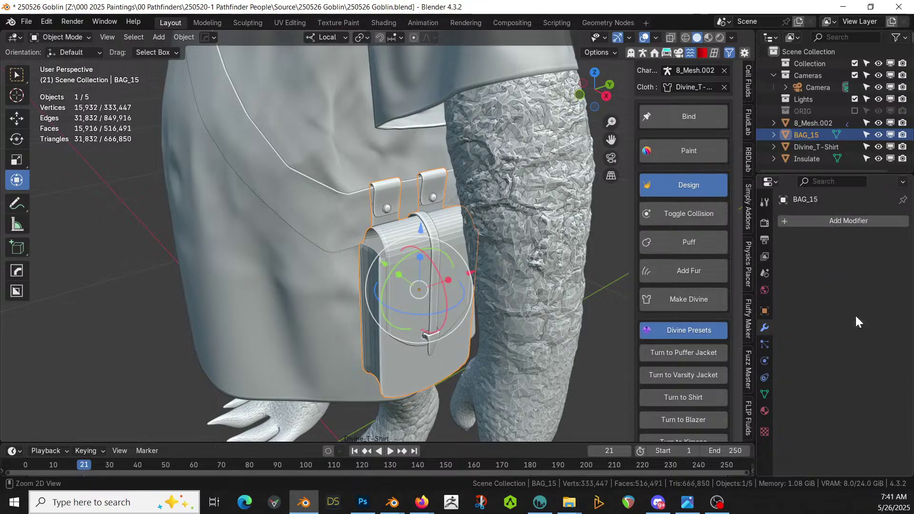
Switch the viewport to rendered shading with the goblin's whole outfit in view.
scroll(408, 267, "down", 2)
middle_click_drag(408, 267, 456, 252)
key("z")
left_click(455, 252)
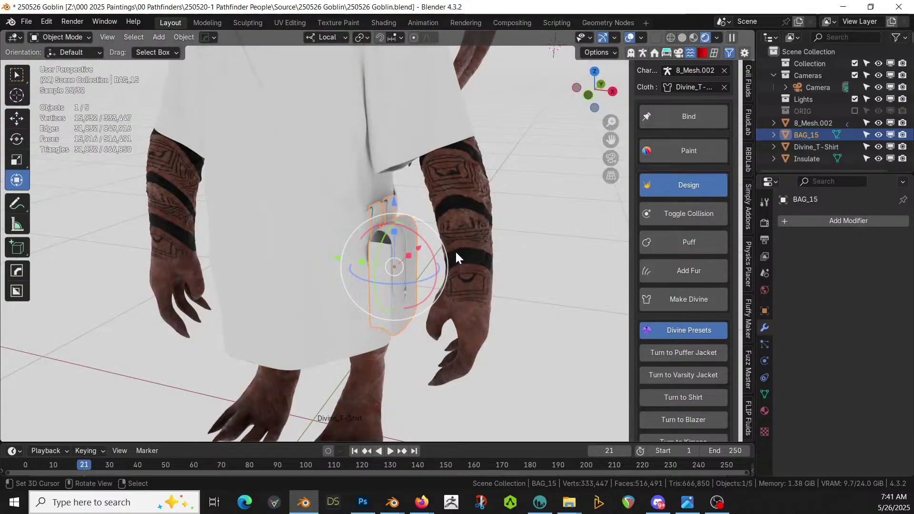
scroll(456, 252, "down", 2)
middle_click_drag(455, 252, 494, 223)
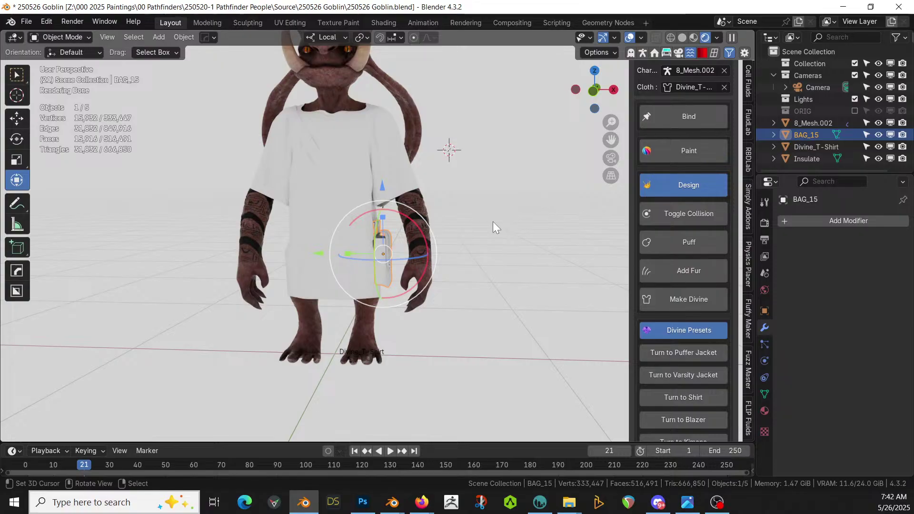
scroll(508, 294, "up", 2)
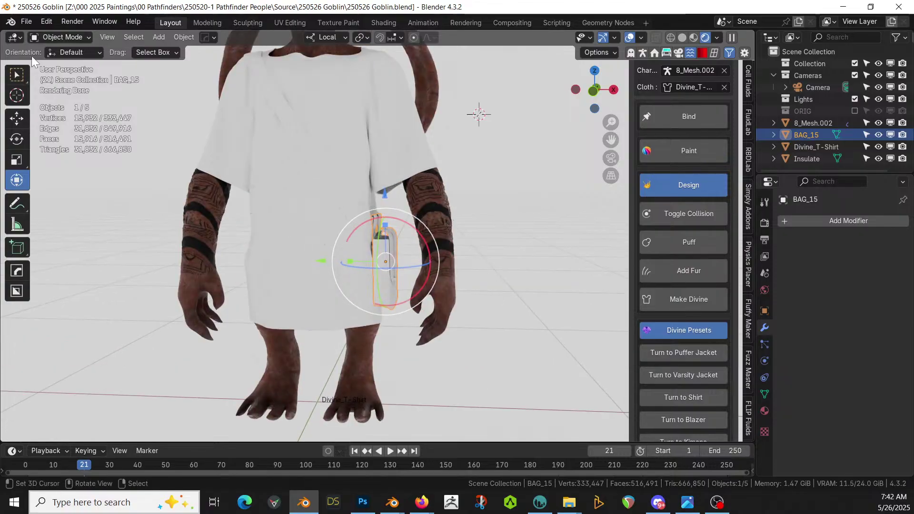
right_click(358, 52)
left_click(358, 85)
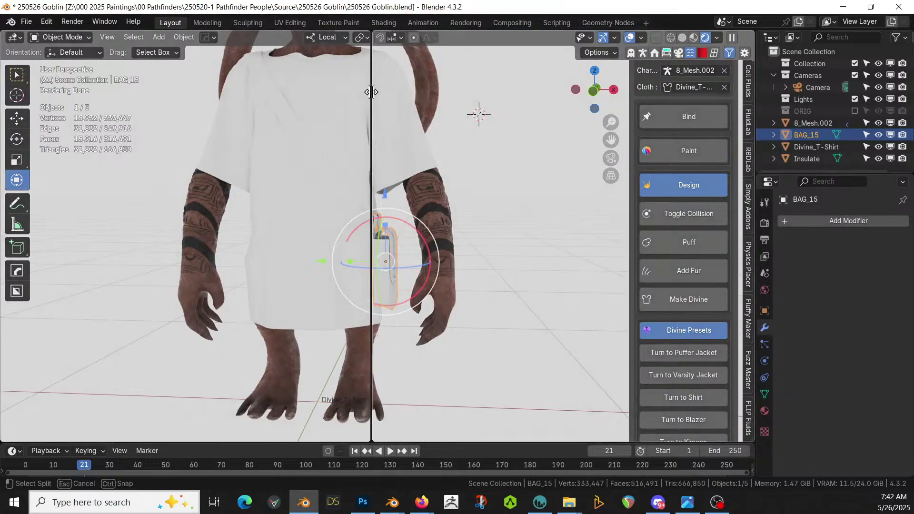
left_click(374, 86)
key("Escape")
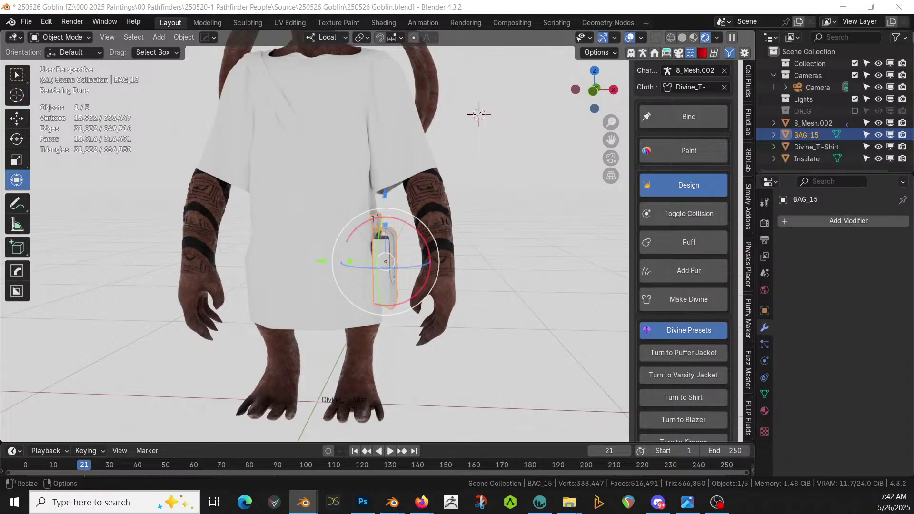
Apply a worn olive-brown fabric material to the T-shirt and the black KB3D_MTM leather material to the chest strap.
left_click_drag(457, 15, 348, 106)
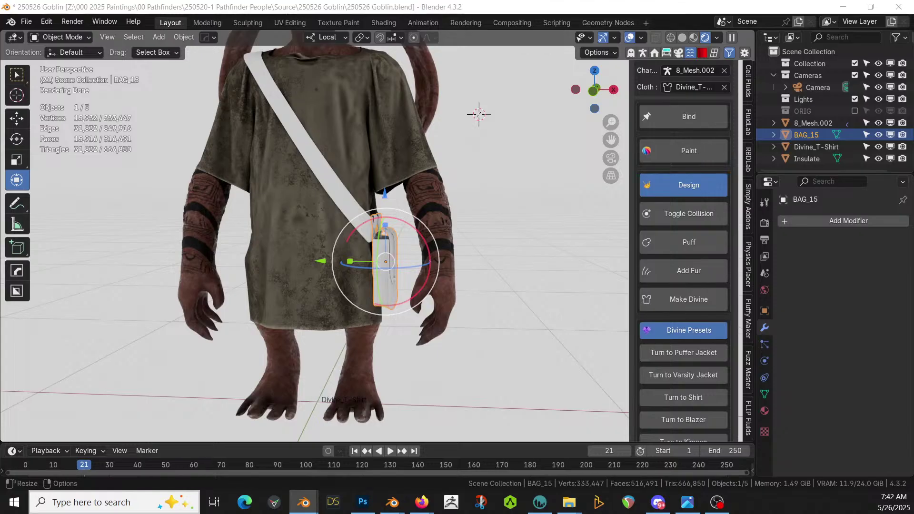
left_click_drag(371, 471, 293, 125)
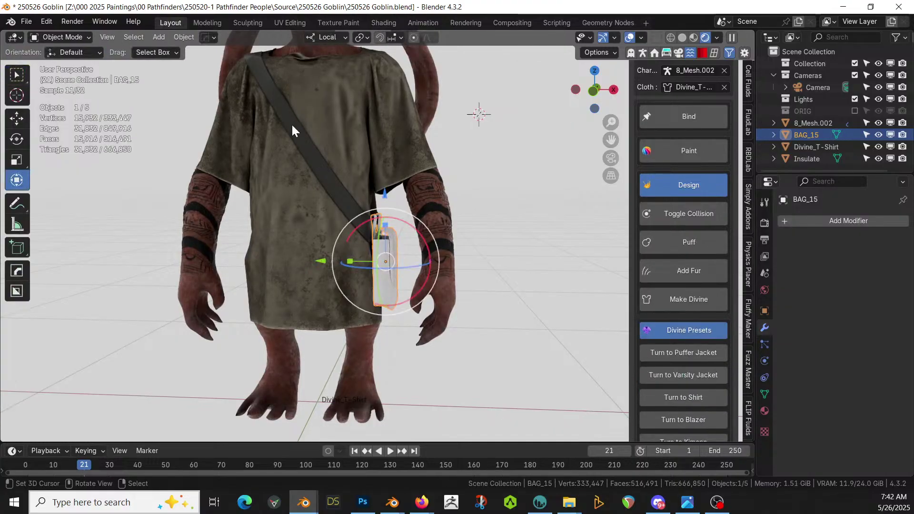
Unwrap the entire chest strap mesh with Smart UV Project at a 66° angle limit.
left_click(291, 124)
key("Tab")
key("a")
key("u")
mouse_move(292, 124)
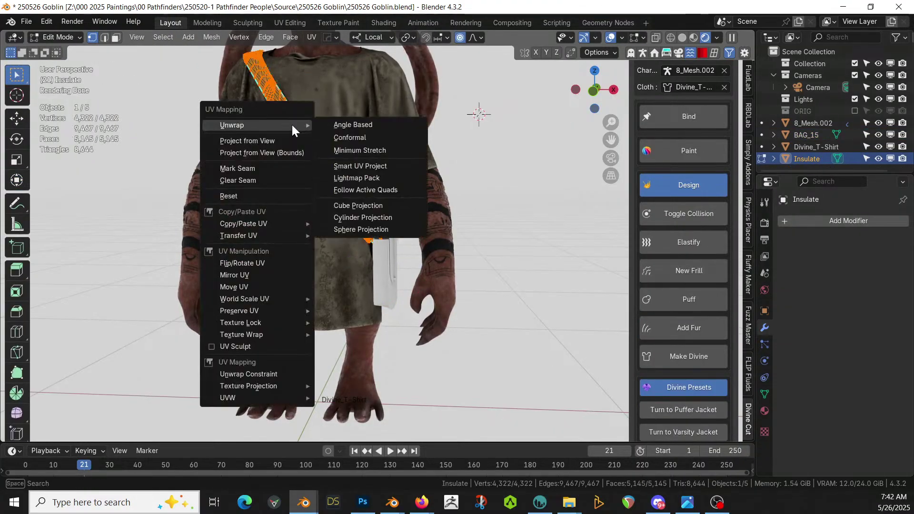
left_click(383, 169)
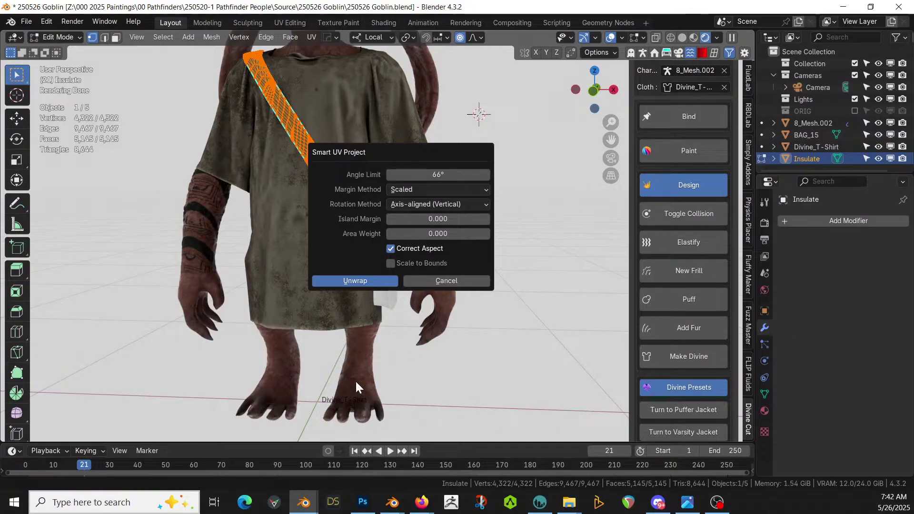
left_click(346, 280)
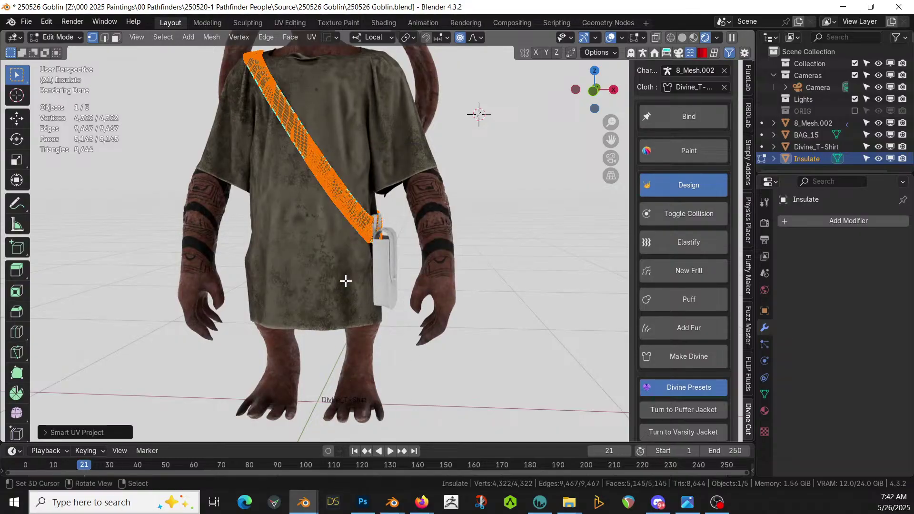
Remesh the strap with Quad Remesher at a quad count of 1000 and delete the original Insulate object.
middle_click_drag(340, 227, 391, 303)
key("z")
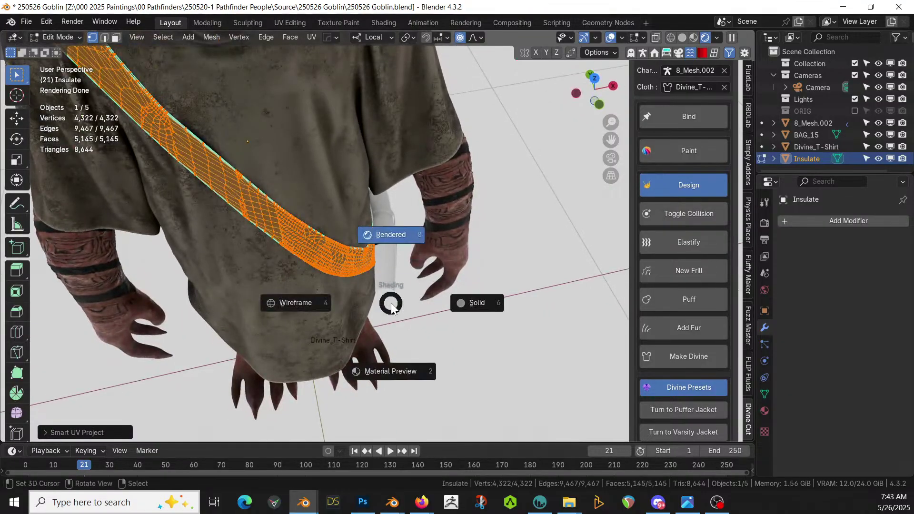
left_click(391, 303)
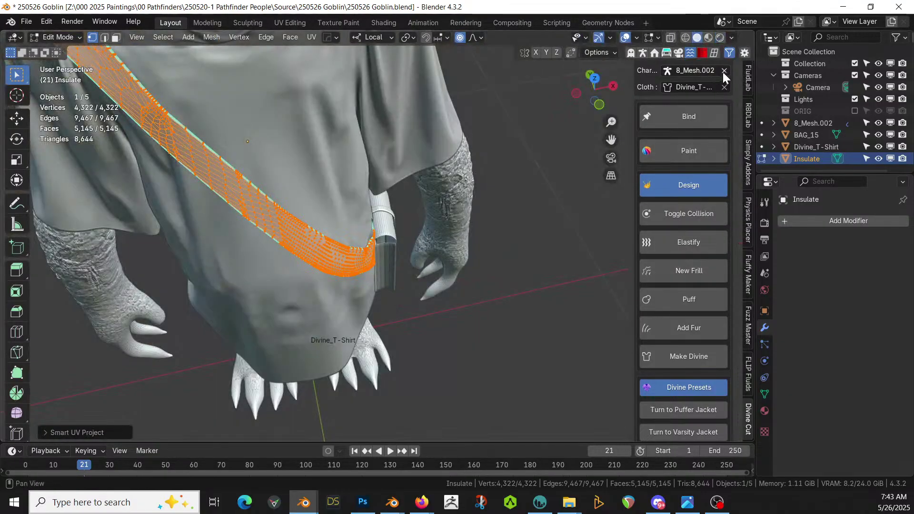
left_click(716, 52)
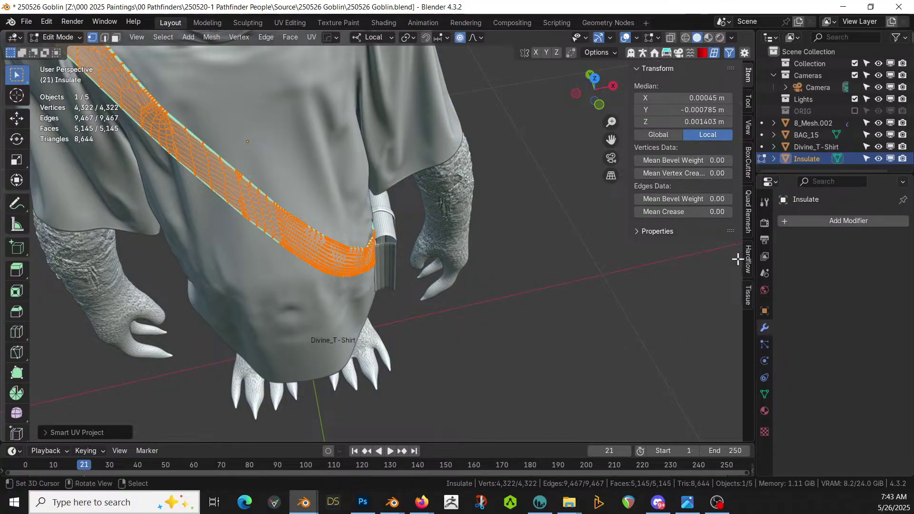
left_click(748, 221)
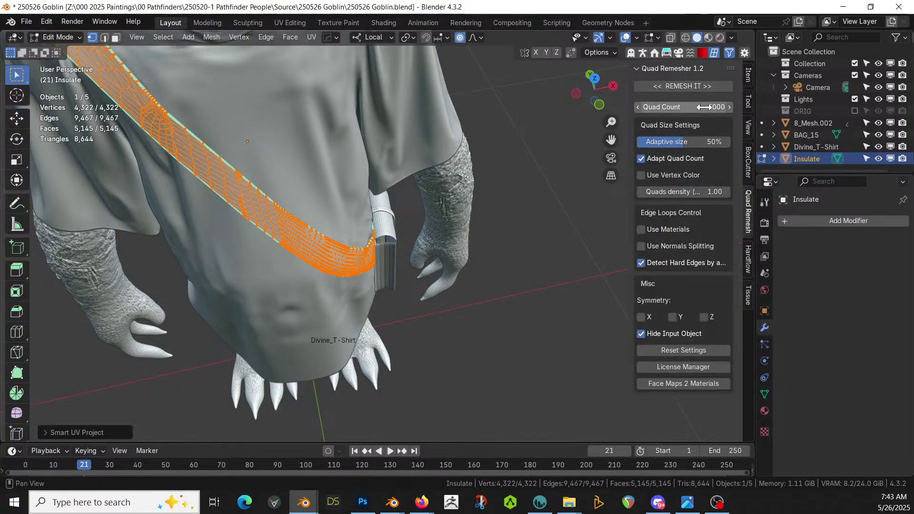
left_click(694, 108)
type("1000")
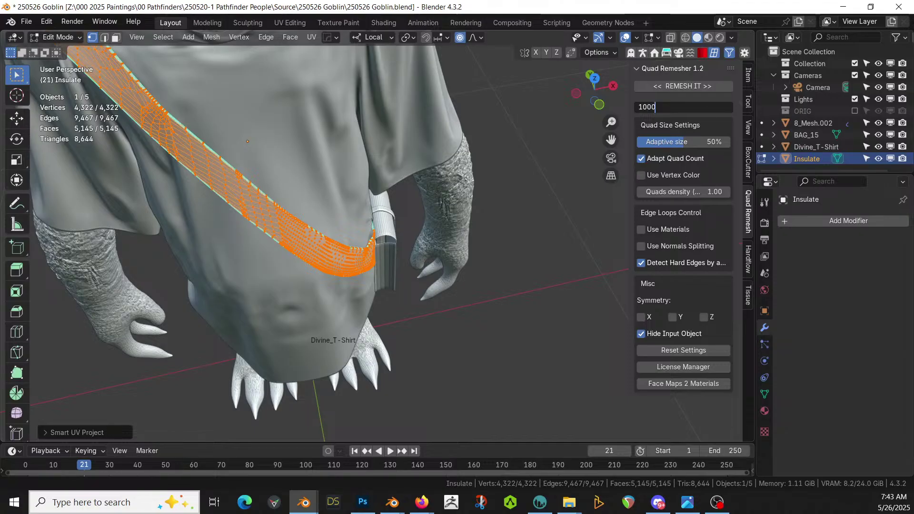
key("Return")
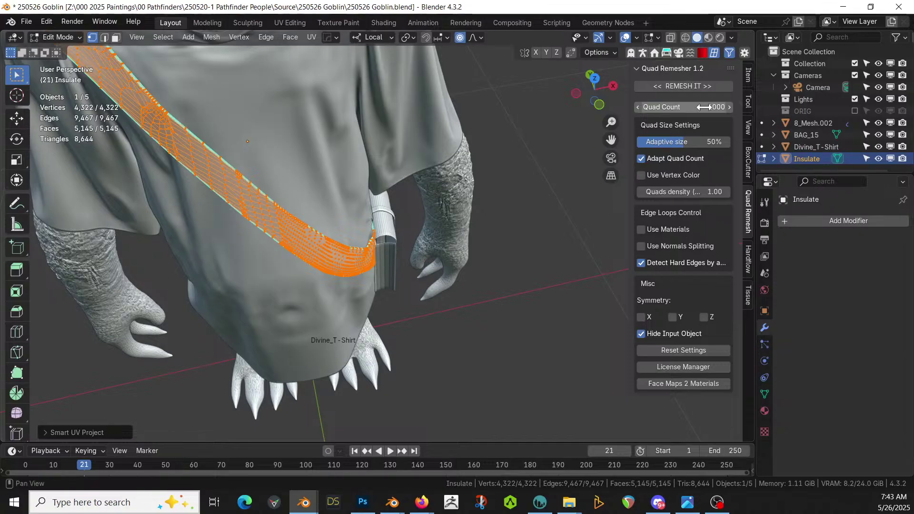
left_click(670, 86)
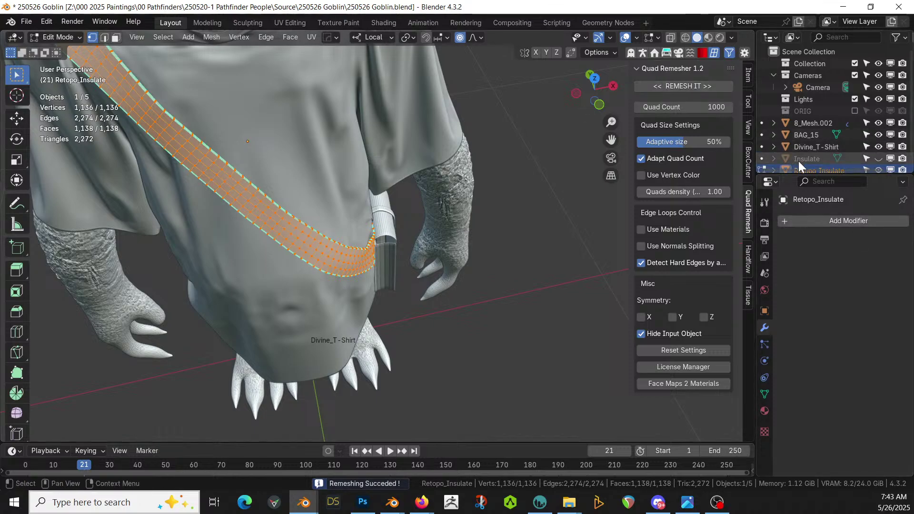
left_click(829, 158)
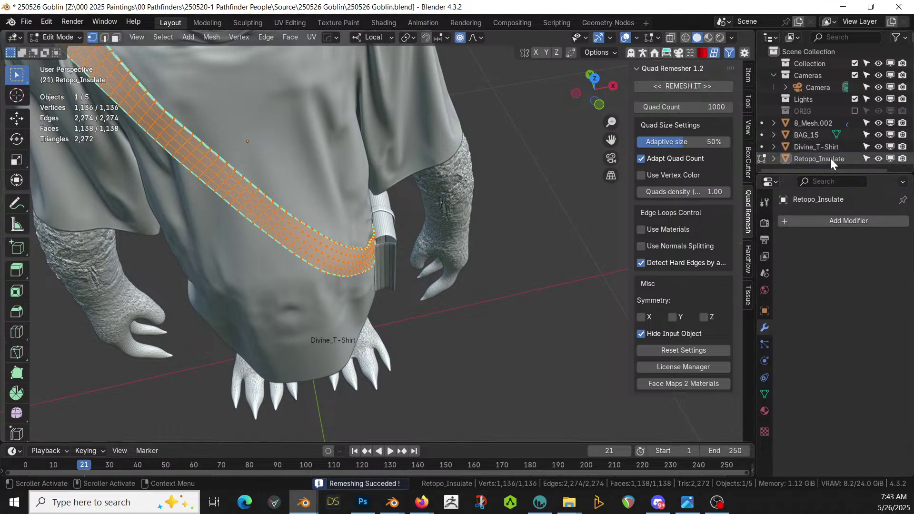
Unwrap the remeshed strap with Smart UV Project at a 66° angle limit and return to Object Mode in rendered shading.
left_click(765, 411)
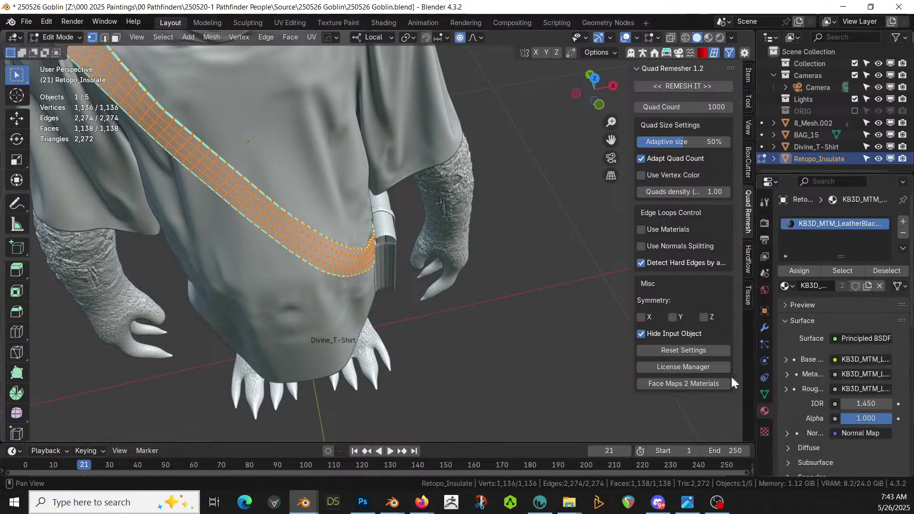
key("u")
mouse_move(239, 182)
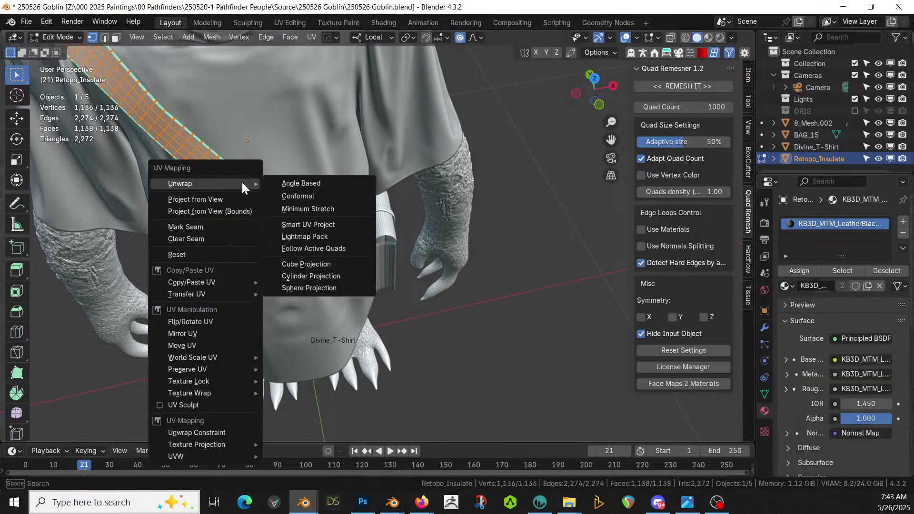
left_click(344, 223)
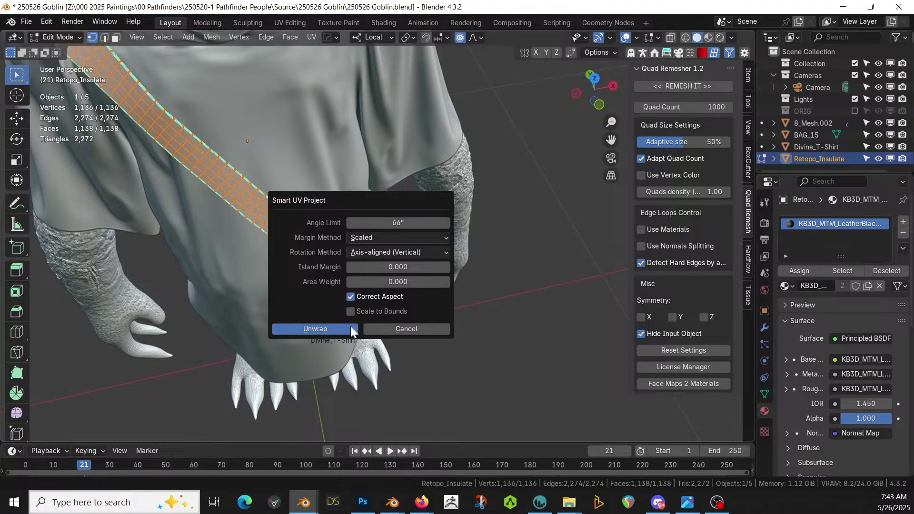
left_click(350, 328)
key("Tab")
key("z")
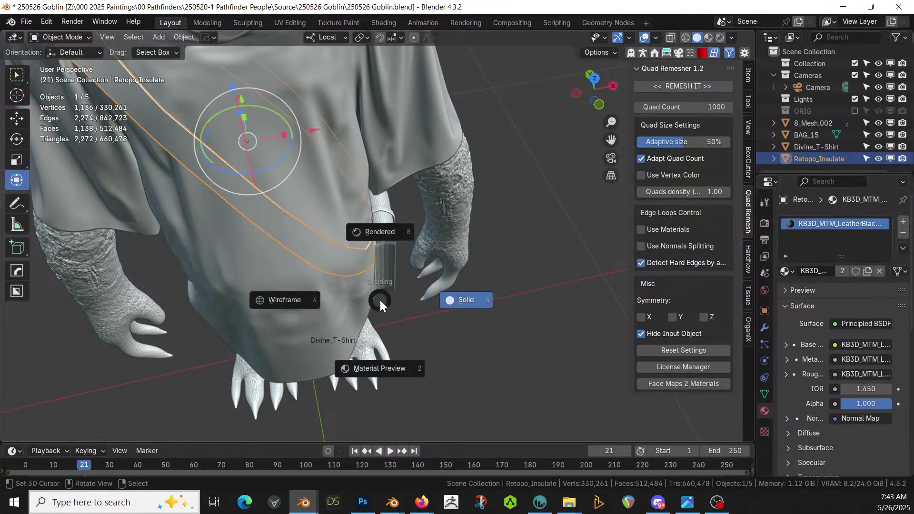
left_click(381, 300)
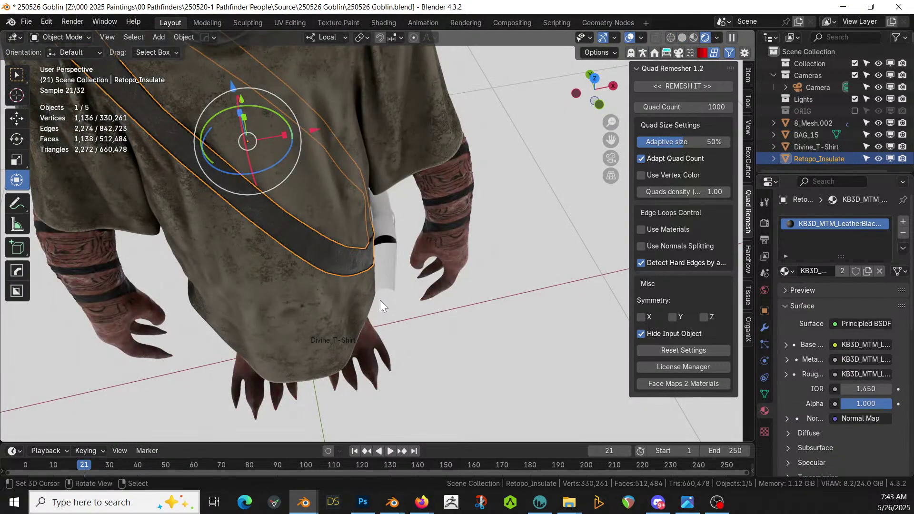
Link the strap's black leather material to the hip bag, with the strap as the active object.
middle_click_drag(382, 310, 412, 244)
left_click(391, 301)
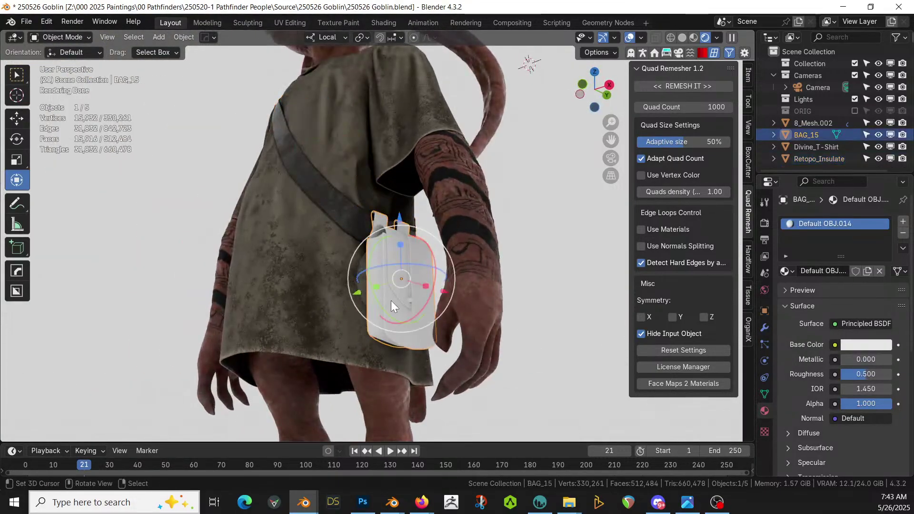
left_click(297, 172, "shift")
key("ctrl+grave")
key("Escape")
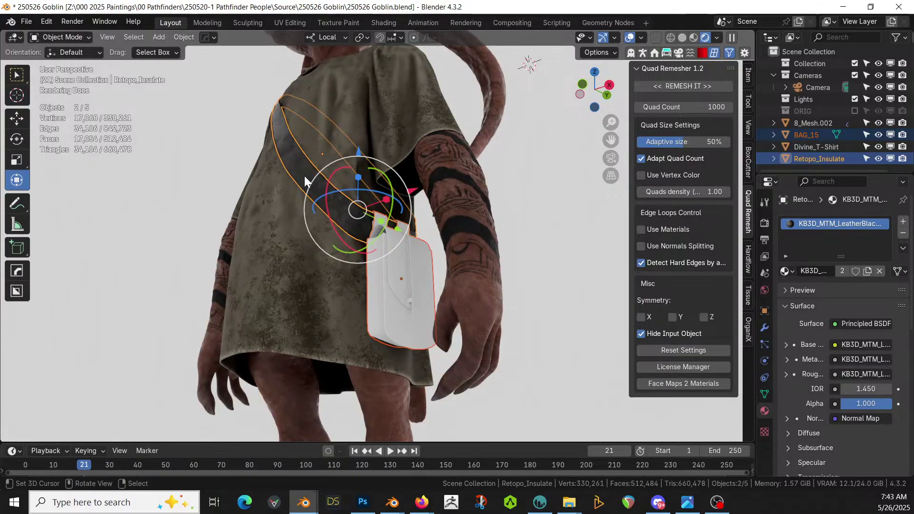
key("ctrl+l")
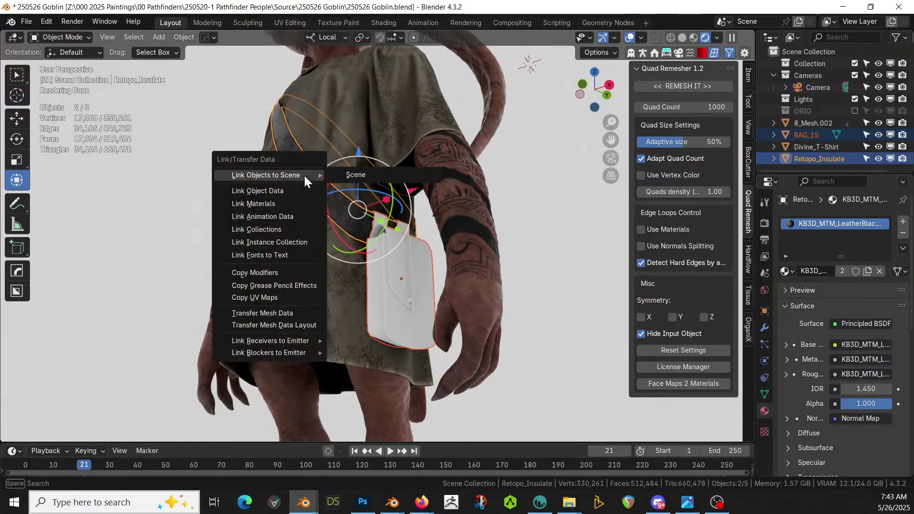
left_click(289, 202)
Deselect all objects, bring the whole goblin into front view and save the file.
middle_click_drag(429, 293, 441, 350)
left_click(572, 226)
middle_click_drag(571, 225, 362, 196)
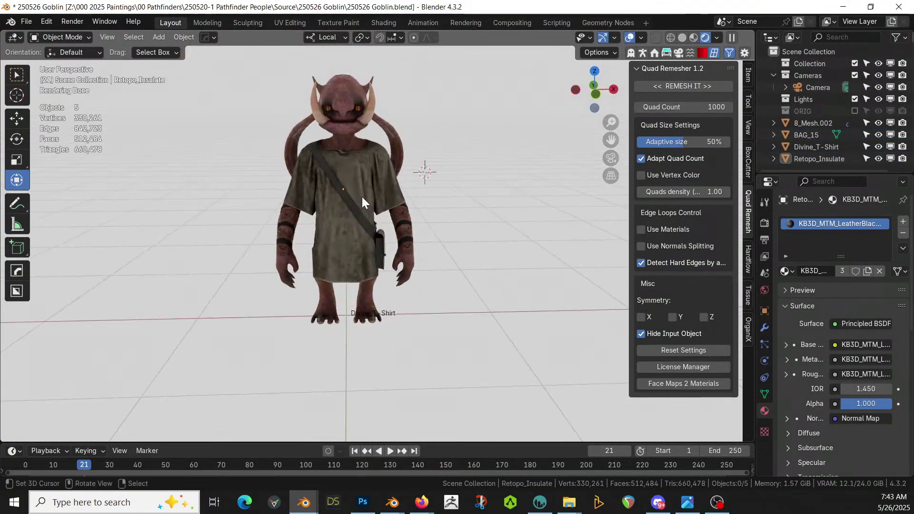
key("ctrl+s")
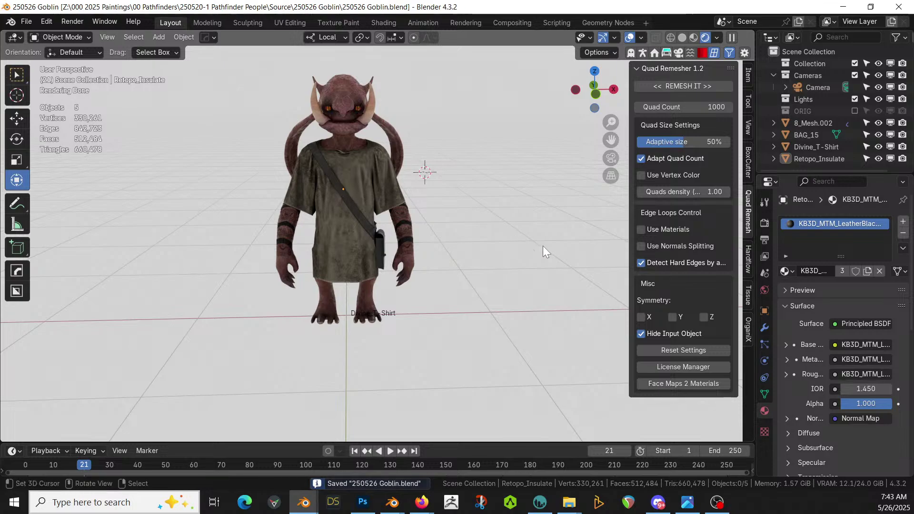
Join the goblin body, bag, T-shirt and strap into one mesh with the strap as active object, and save the file.
left_click(821, 159)
left_click(819, 123, "shift")
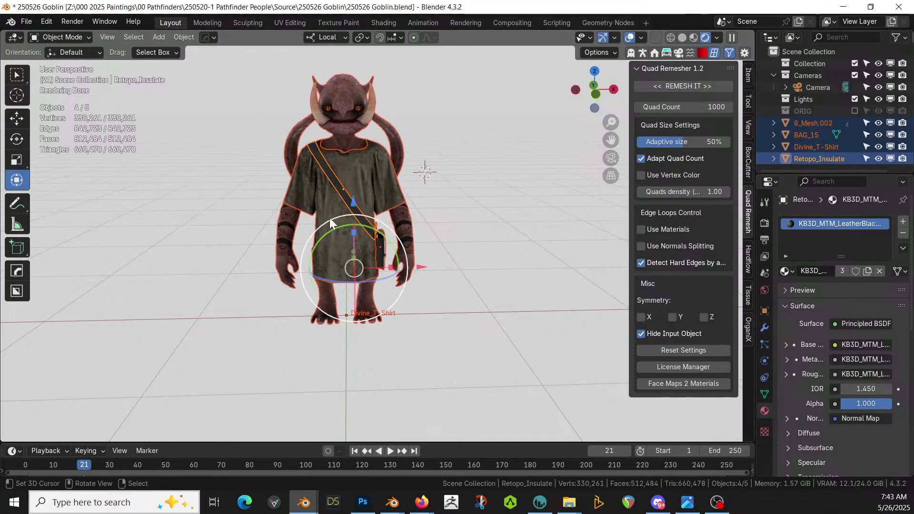
key("ctrl+j")
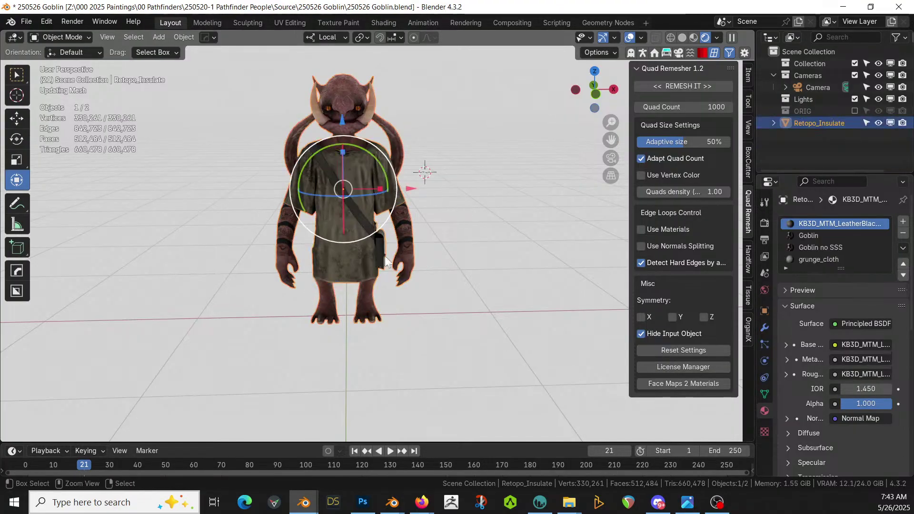
middle_click_drag(334, 224, 398, 261)
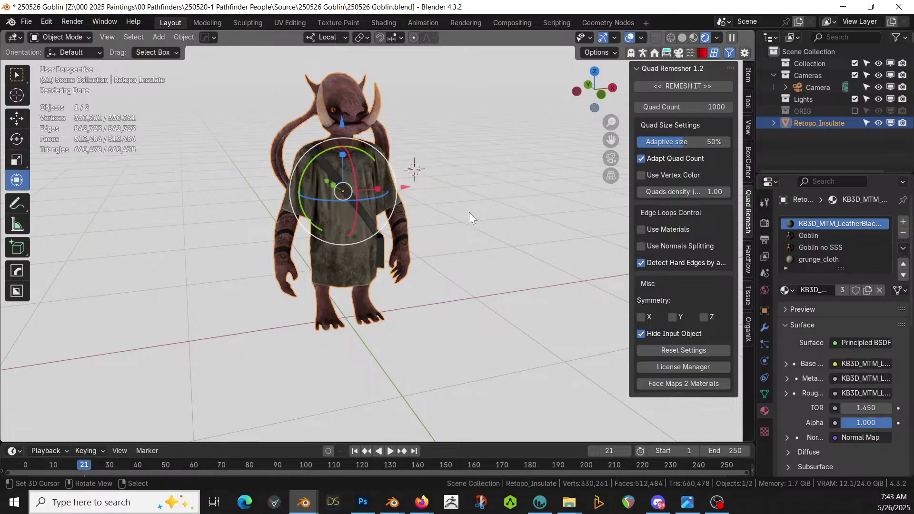
scroll(470, 219, "up", 3)
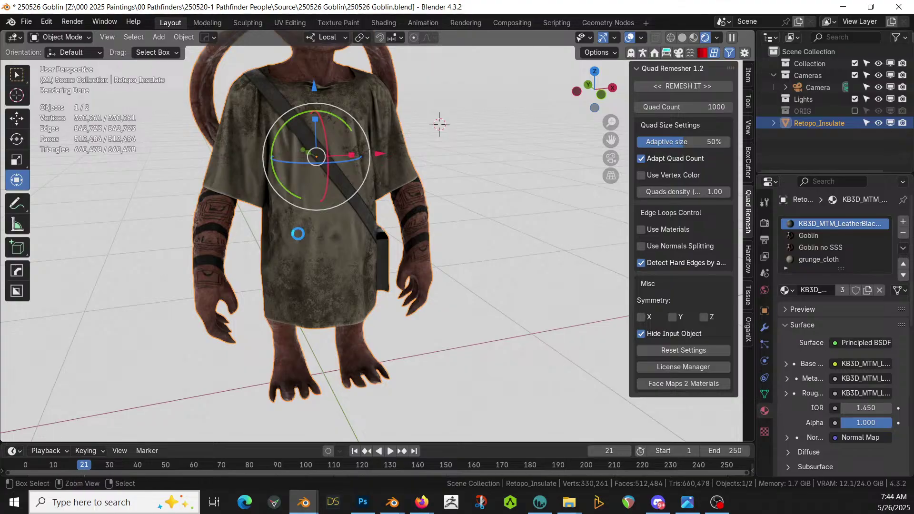
key("ctrl+s")
Export the joined goblin as the Wavefront file 250526 Goblin.obj in the 250526 Goblin folder, keeping the default export options.
left_click(31, 25)
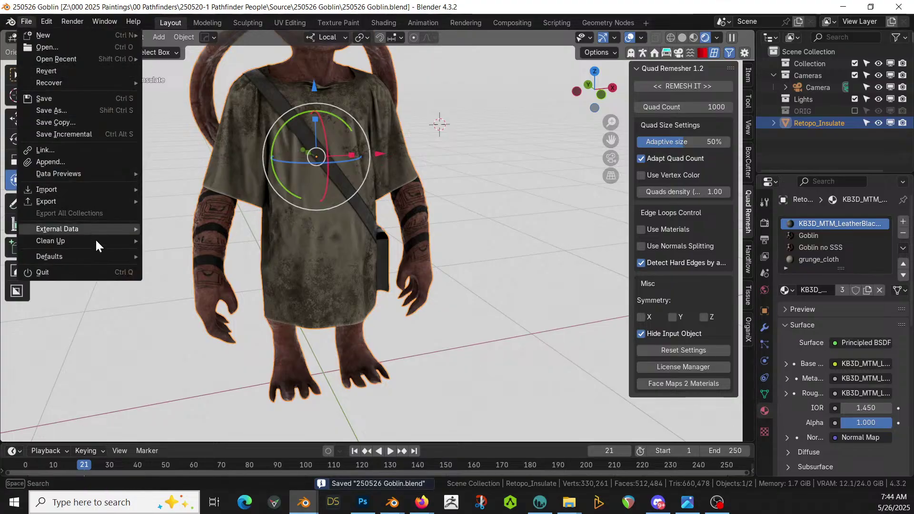
mouse_move(98, 203)
left_click(228, 261)
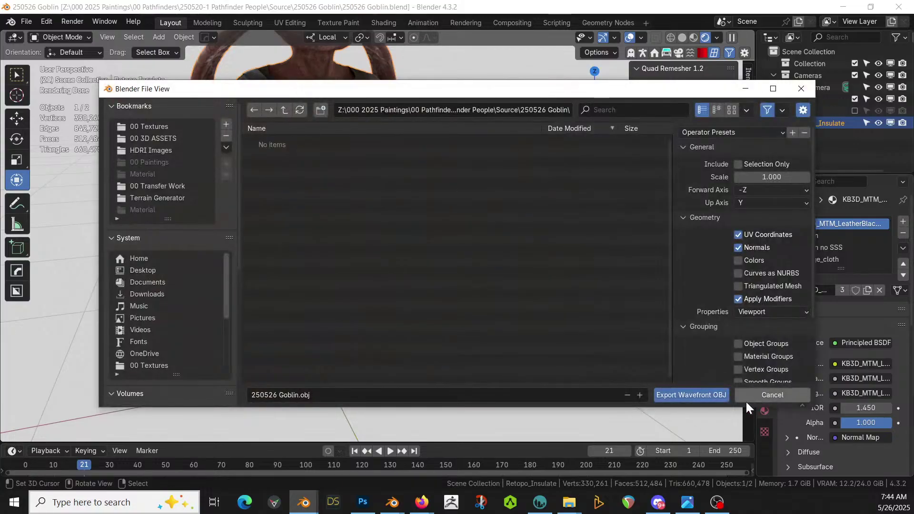
left_click(691, 395)
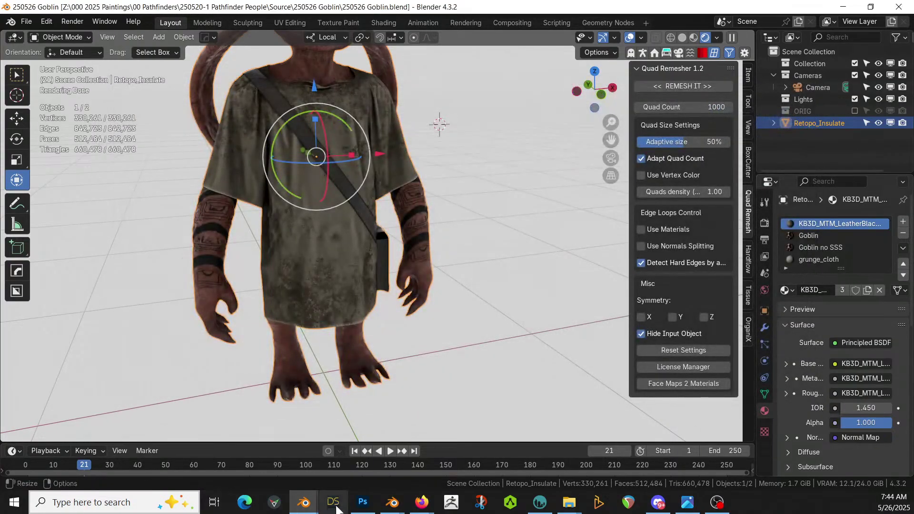
Switch to AccuRIG and try to load the character file 250526 Goblin from the Source\250526 Goblin folder.
left_click(509, 506)
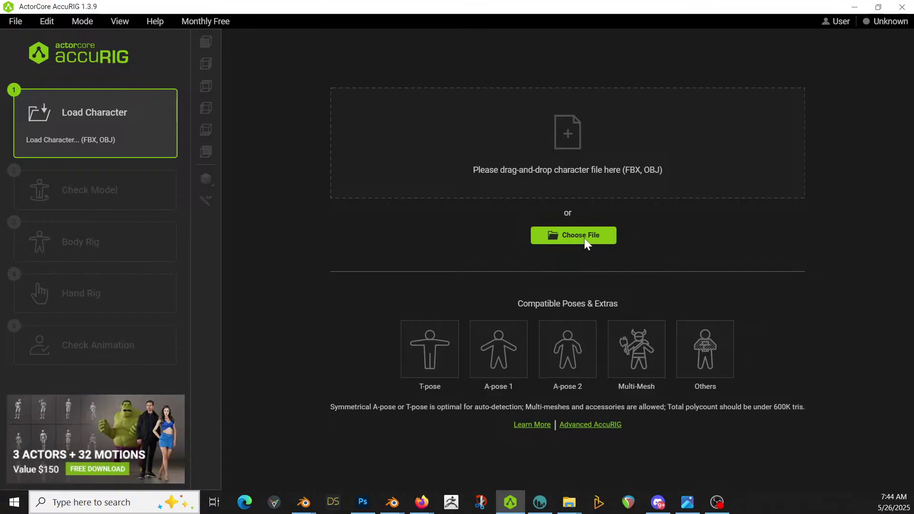
left_click(564, 239)
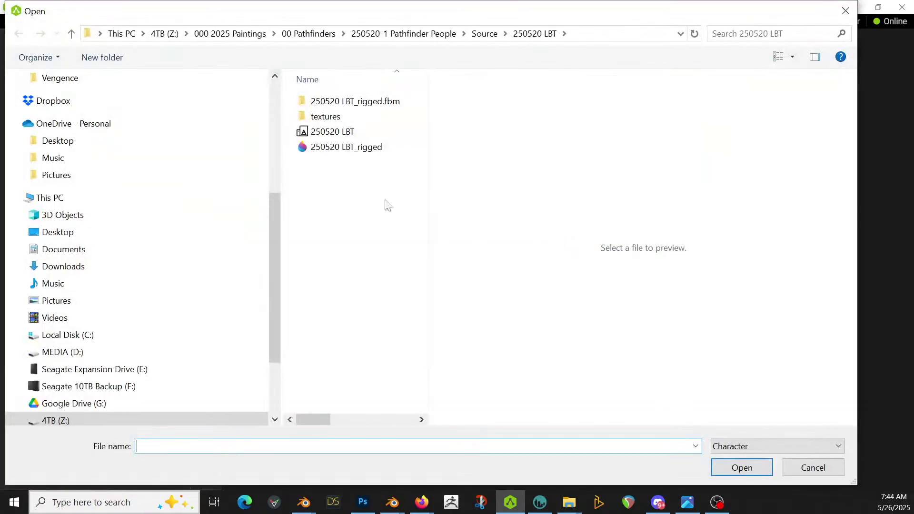
left_click(484, 33)
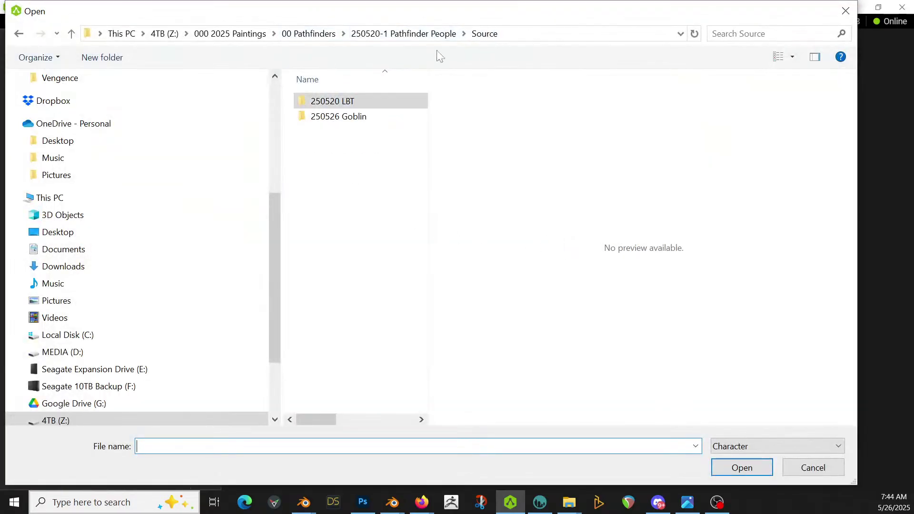
double_click(339, 123)
left_click(340, 106)
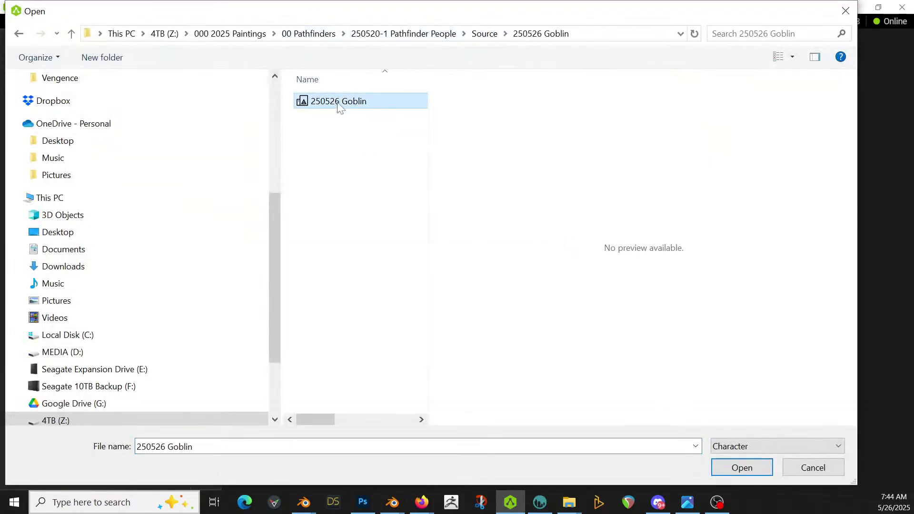
left_click(740, 470)
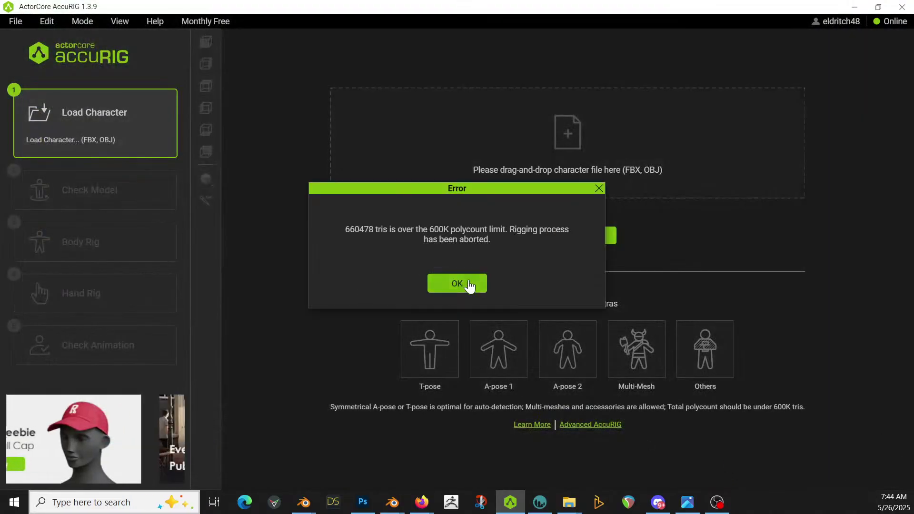
left_click(458, 285)
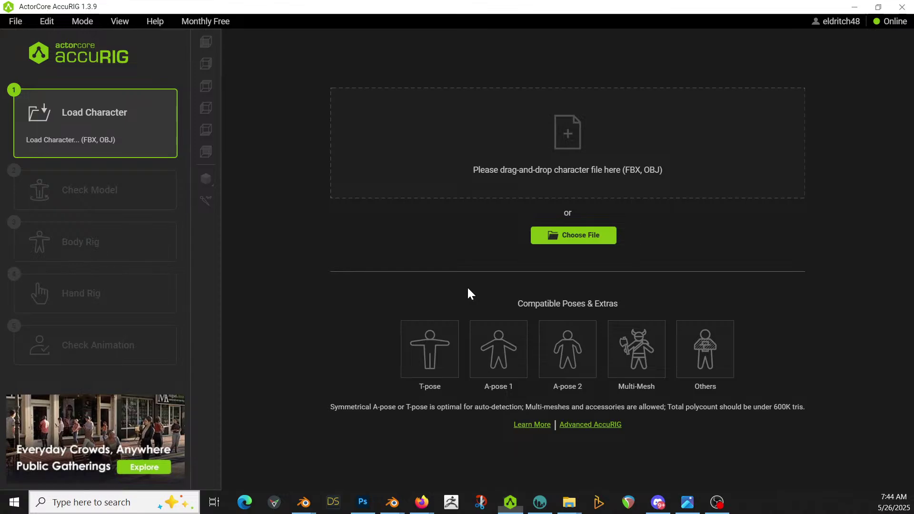
Switch back to Blender, show the model in solid shading and add a Decimate modifier to the joined goblin mesh.
key("alt+Tab")
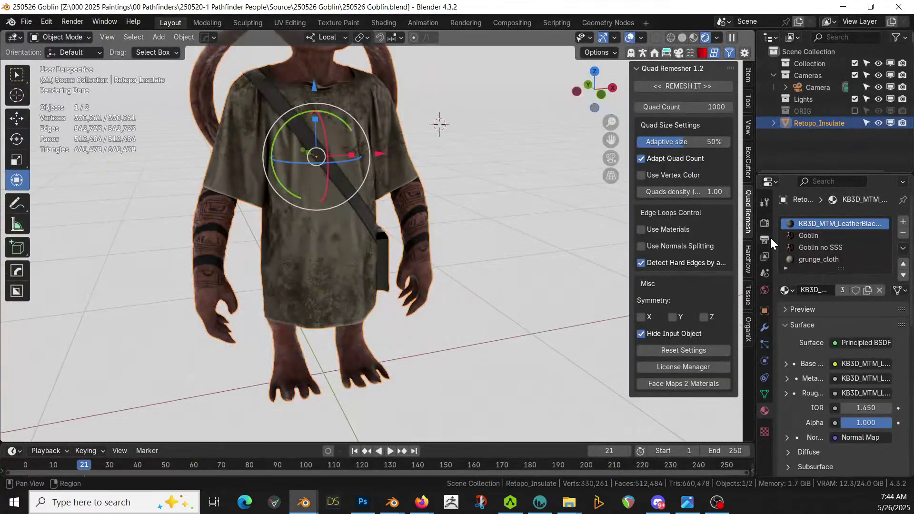
key("z")
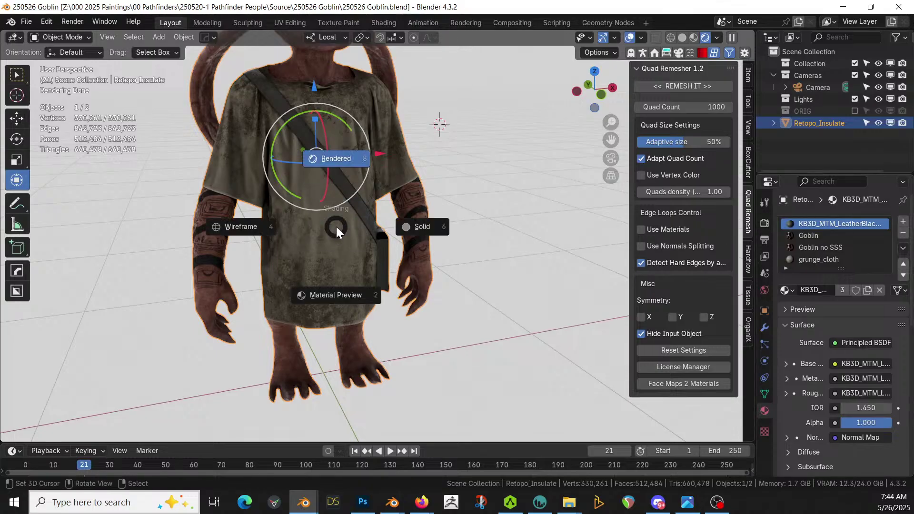
key("6")
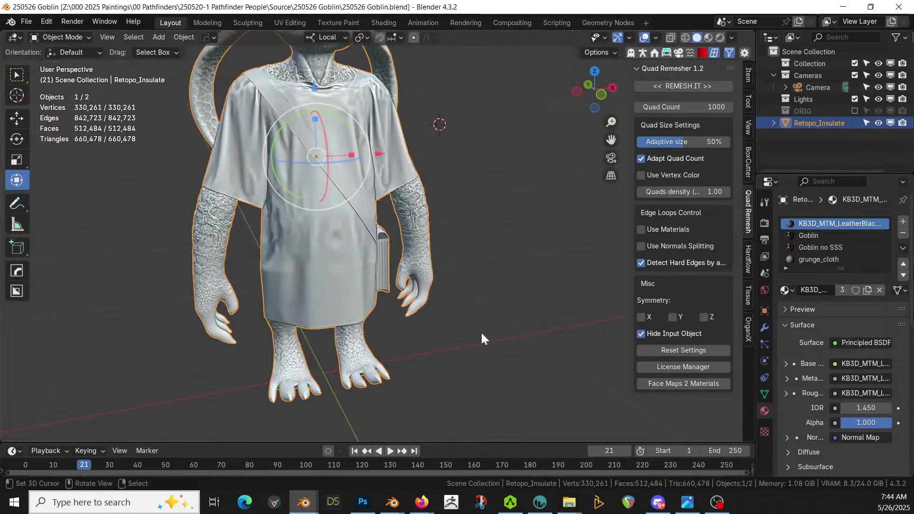
left_click(766, 330)
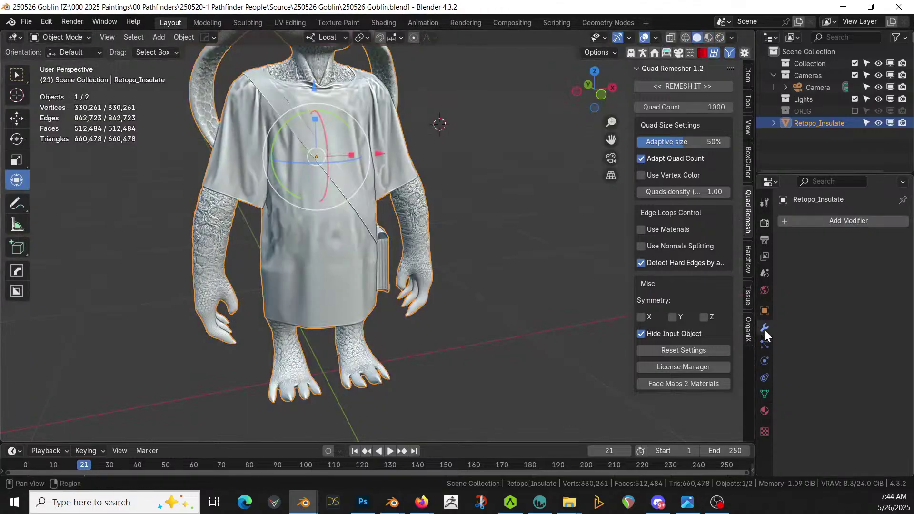
left_click(835, 220)
mouse_move(805, 221)
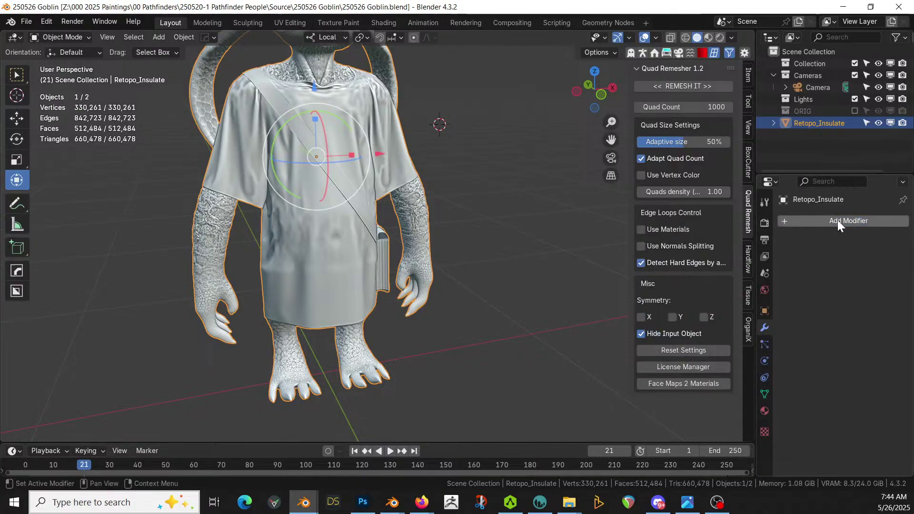
left_click(836, 221)
left_click(684, 267)
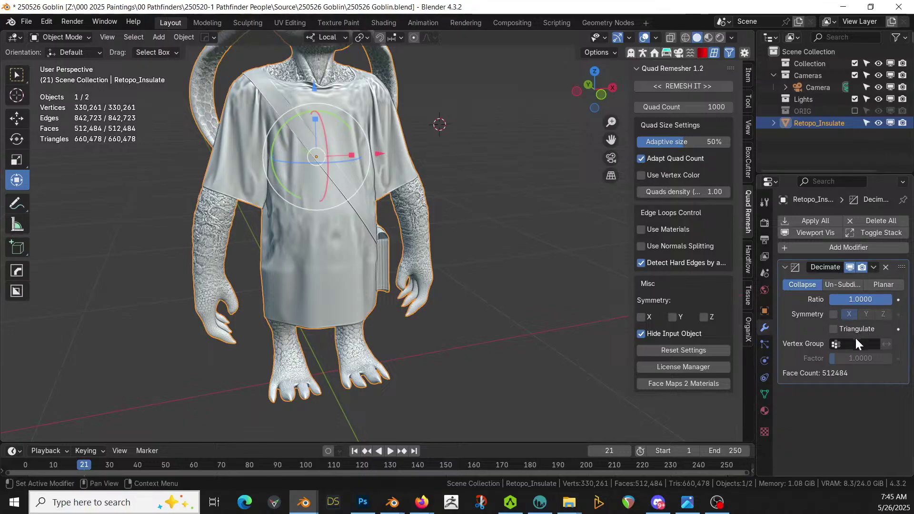
Set the Decimate modifier's collapse ratio to 0.75 and apply the modifier to the mesh.
left_click(861, 299)
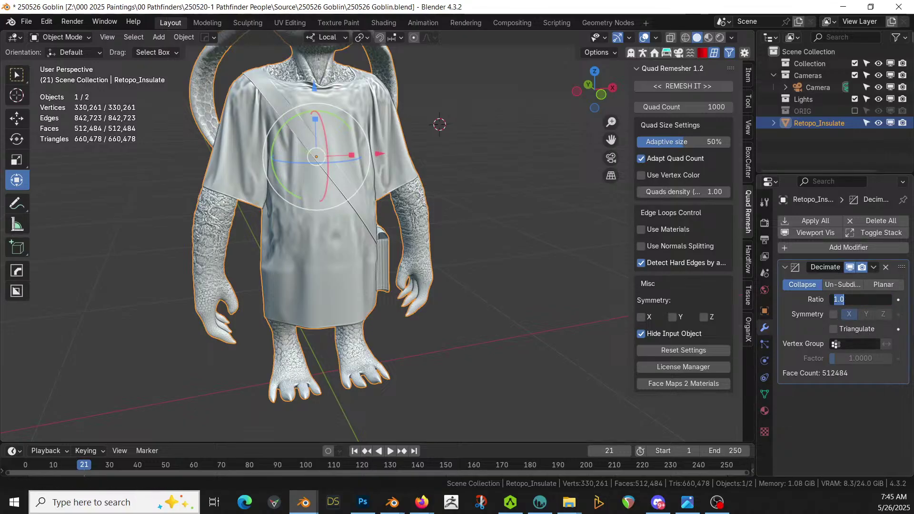
key("BackSpace")
type(".75")
key("Return")
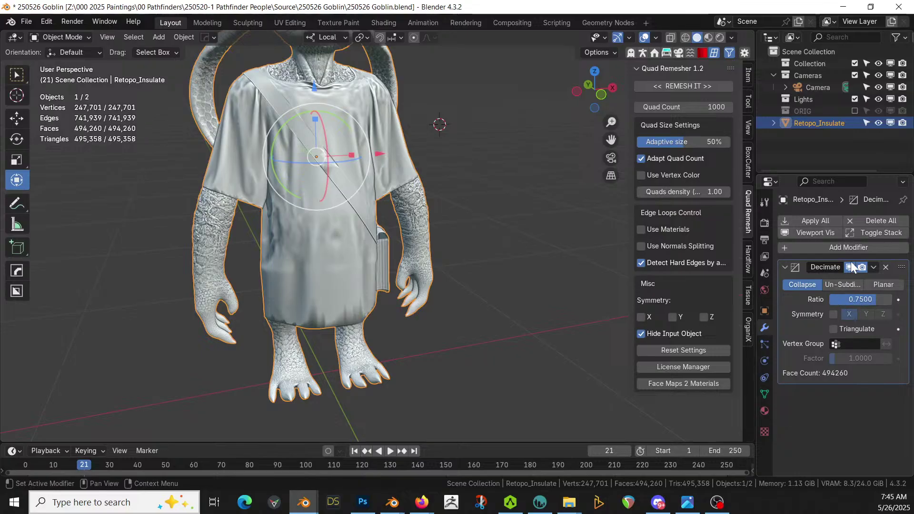
left_click(874, 268)
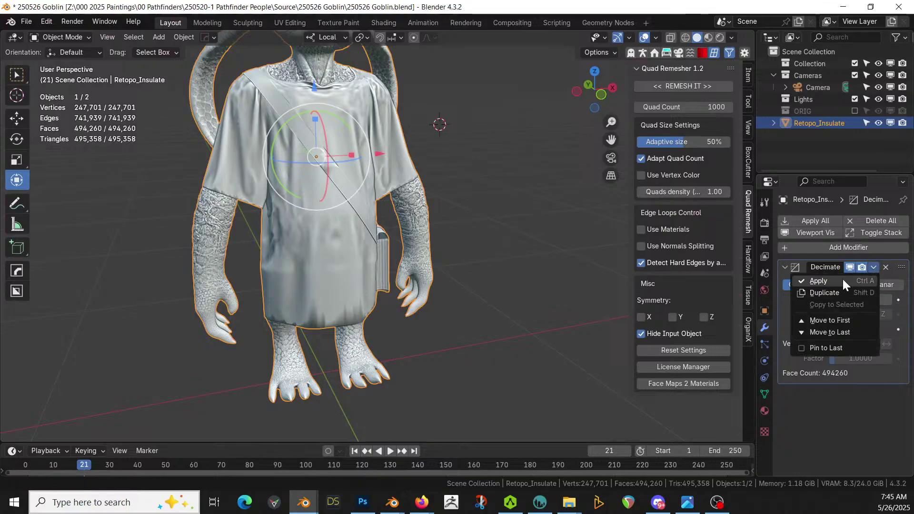
key("ctrl+a")
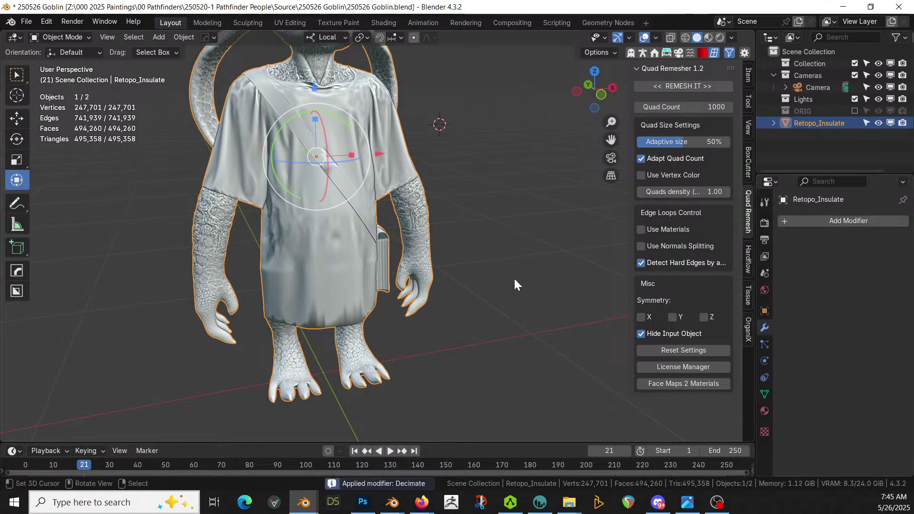
Check the decimated goblin from the side and front in rendered shading, and save the file.
mouse_move(498, 281)
middle_mouse_down()
mouse_move(348, 280)
mouse_move(200, 263)
mouse_move(402, 276)
middle_mouse_up()
key("z")
key("8")
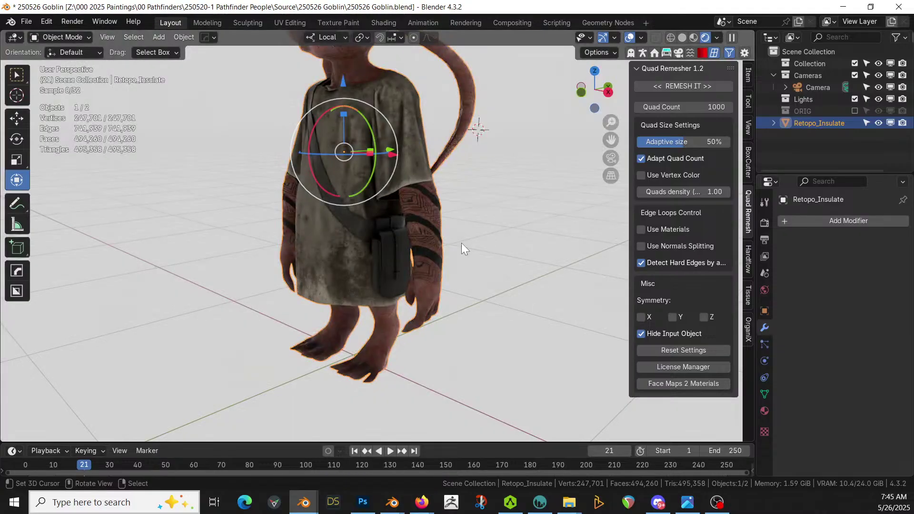
mouse_move(462, 243)
middle_mouse_down("shift")
mouse_move(463, 401)
mouse_move(546, 389)
middle_mouse_up("shift")
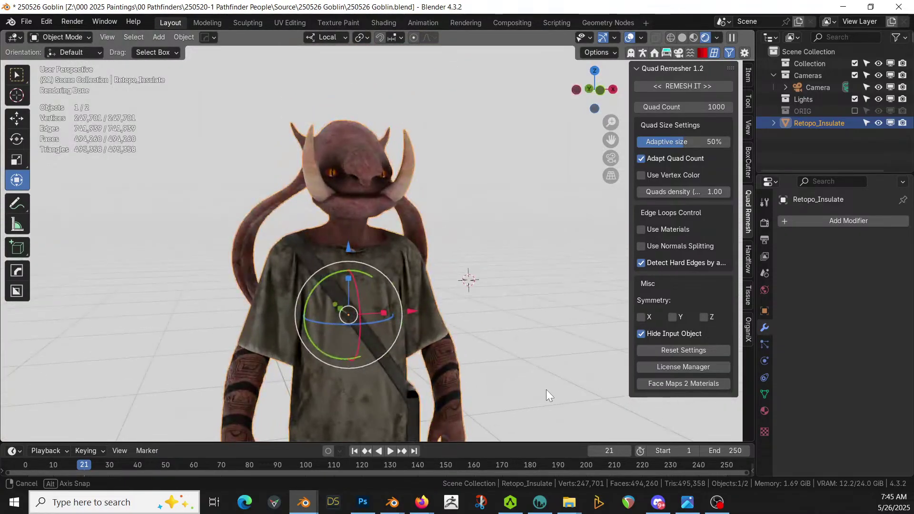
left_click(27, 20)
left_click(59, 99)
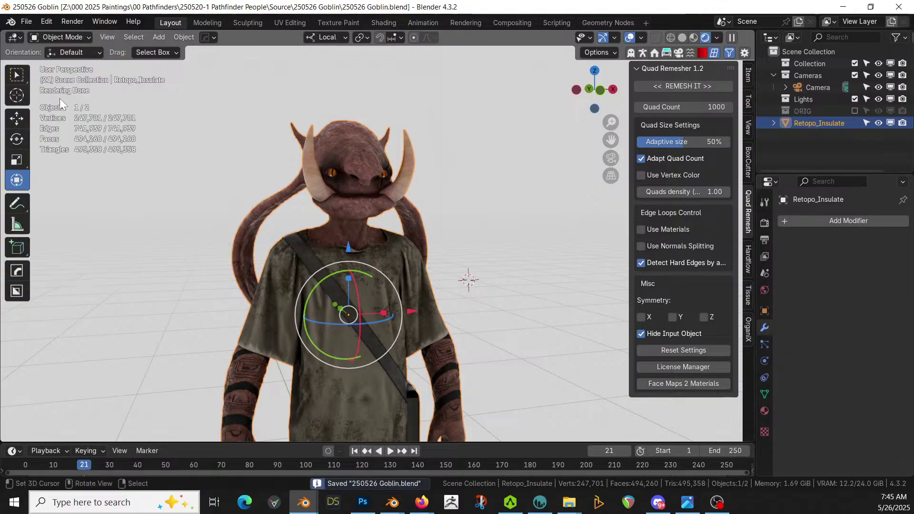
Export the decimated goblin as a Wavefront OBJ, overwriting the existing 250526 Goblin.obj.
left_click(25, 22)
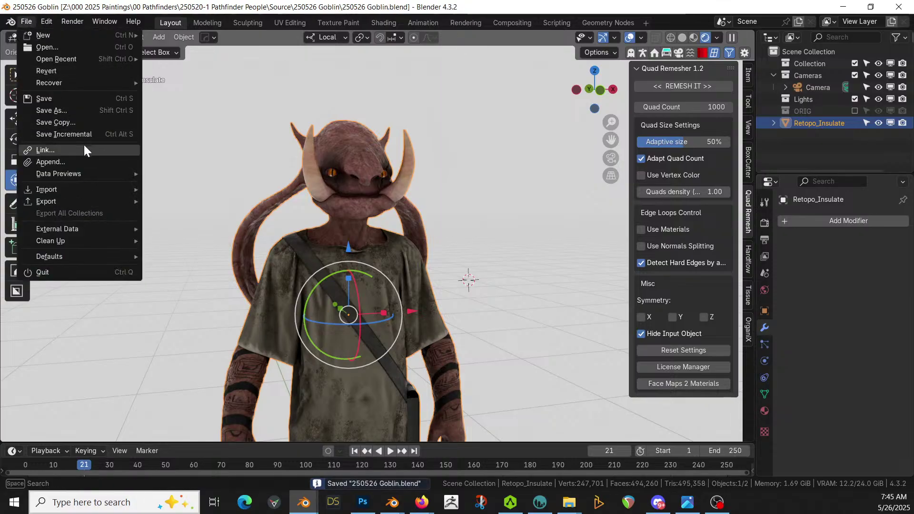
mouse_move(64, 202)
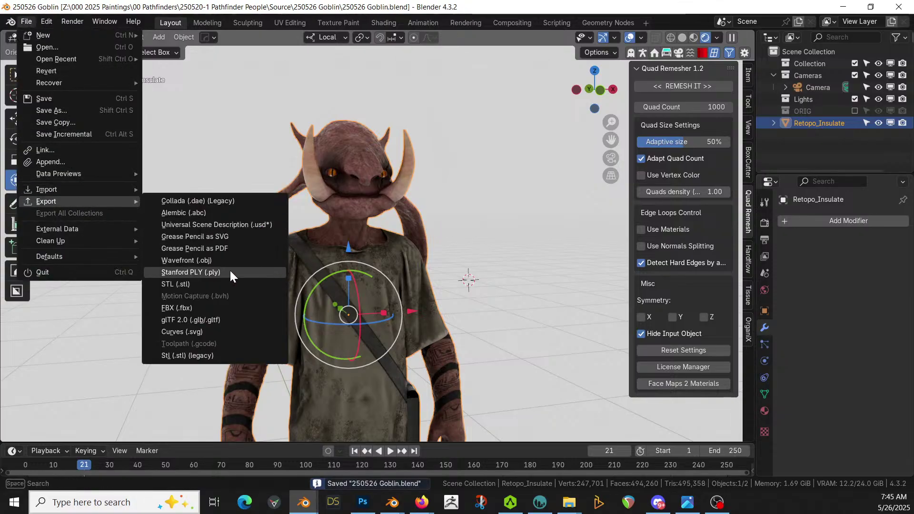
left_click(213, 260)
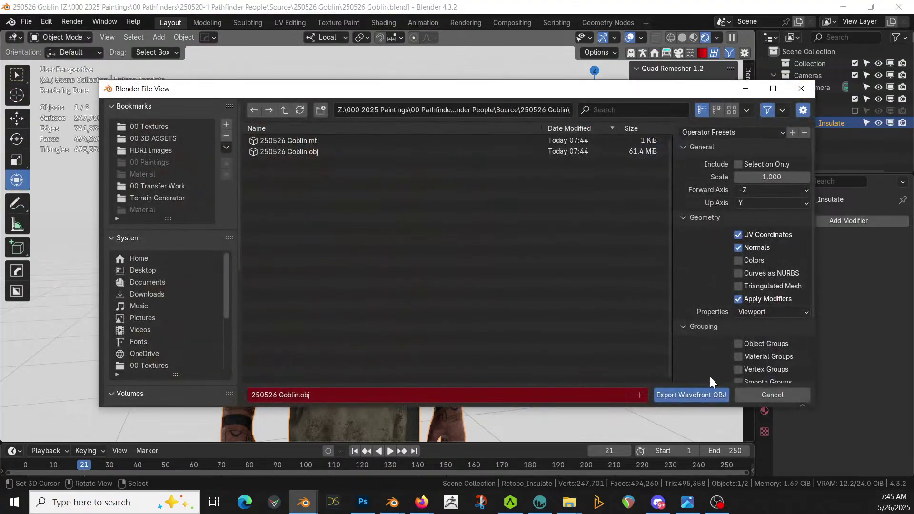
left_click(705, 395)
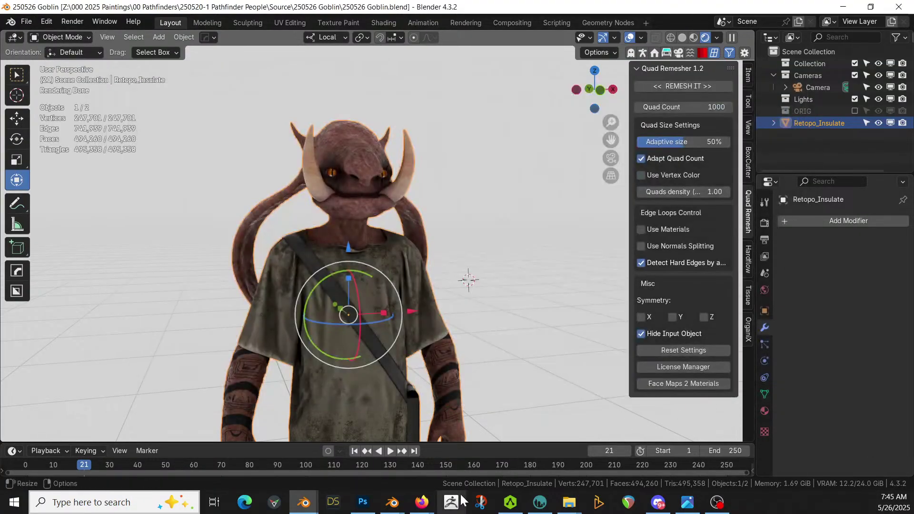
Switch to AccuRIG and load the re-exported 250526 Goblin character, accepting the dense-model warning.
left_click(510, 503)
left_click(569, 238)
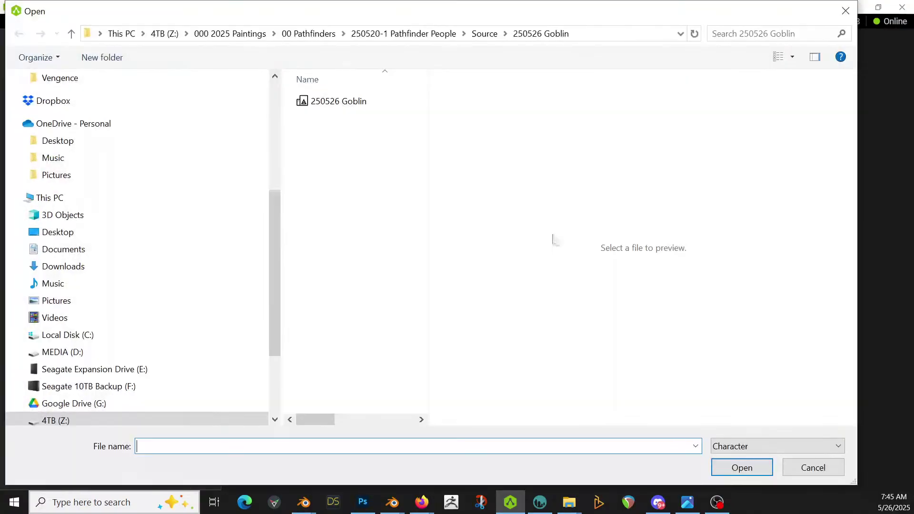
left_click(312, 102)
double_click(312, 102)
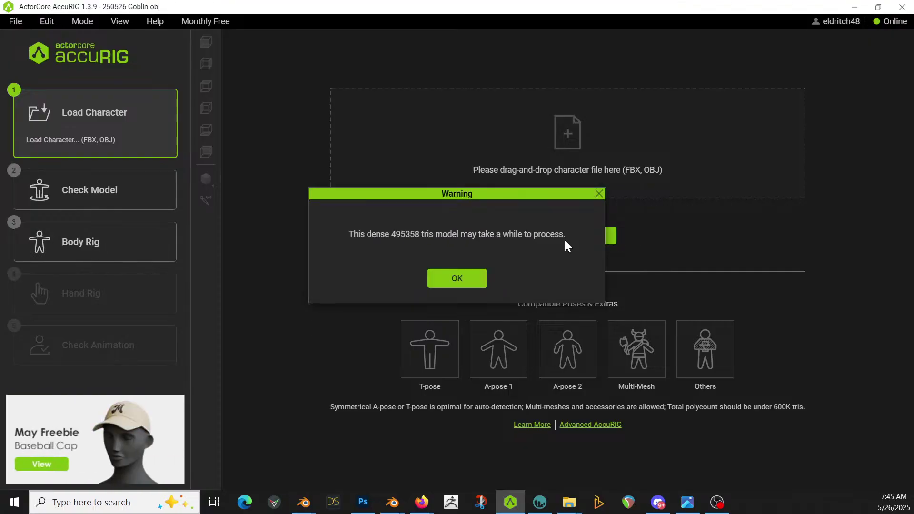
left_click(473, 285)
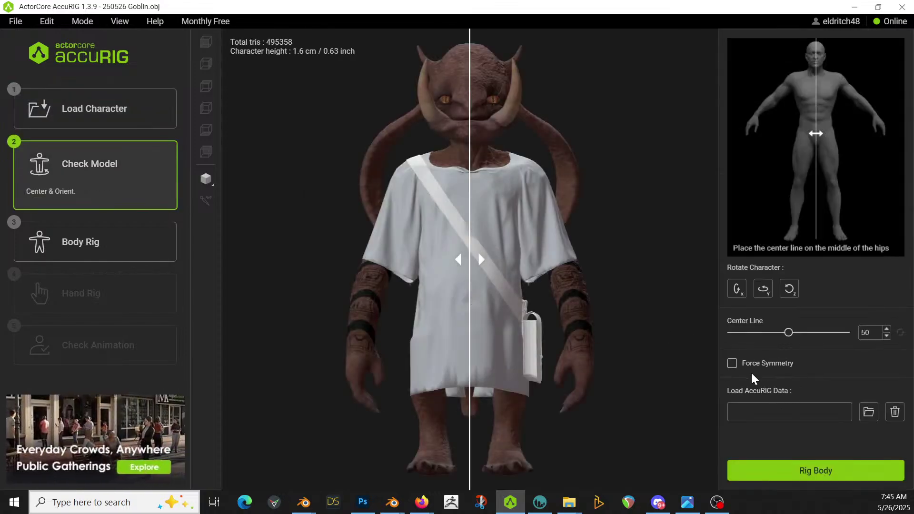
Turn on Force Symmetry for the goblin and generate its body rig joints.
left_click(736, 370)
left_click(815, 471)
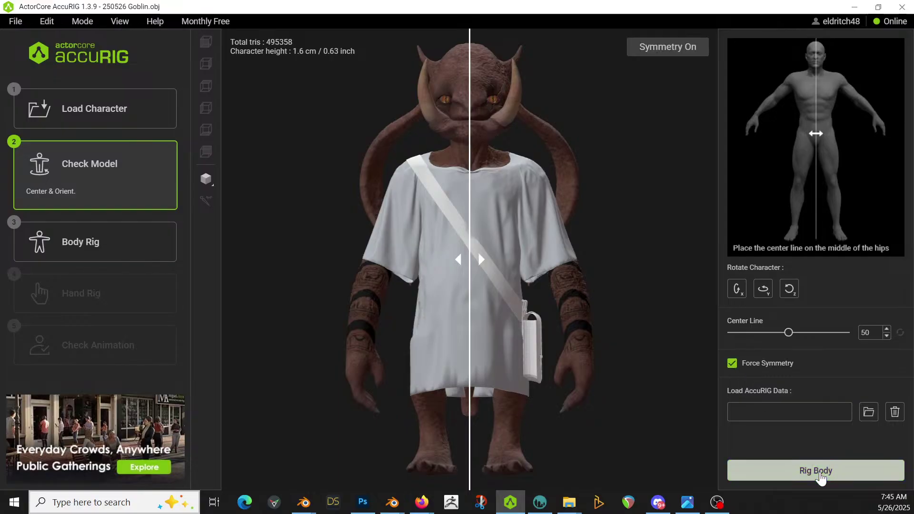
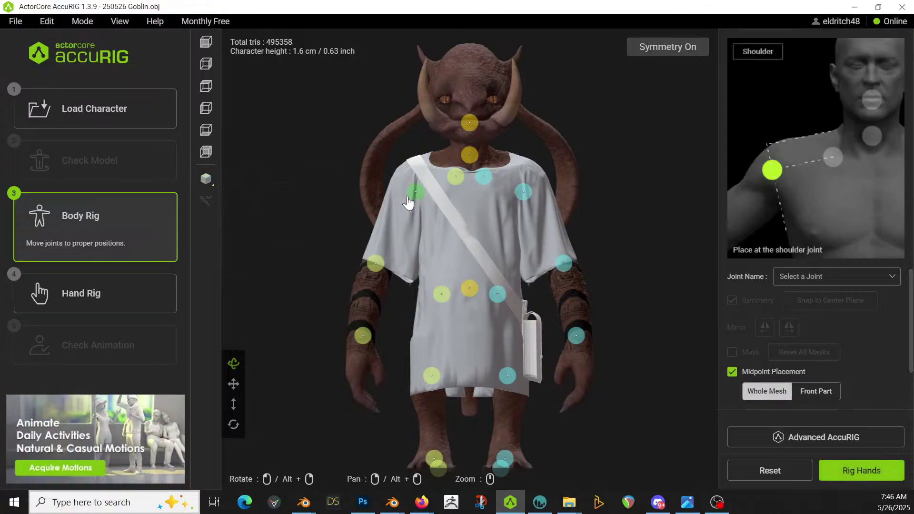
Raise the shoulder joints, move the clavicle joints up and outward, and adjust the head and neck joints from the right-side view.
mouse_move(417, 194)
left_click_drag(418, 196, 472, 166)
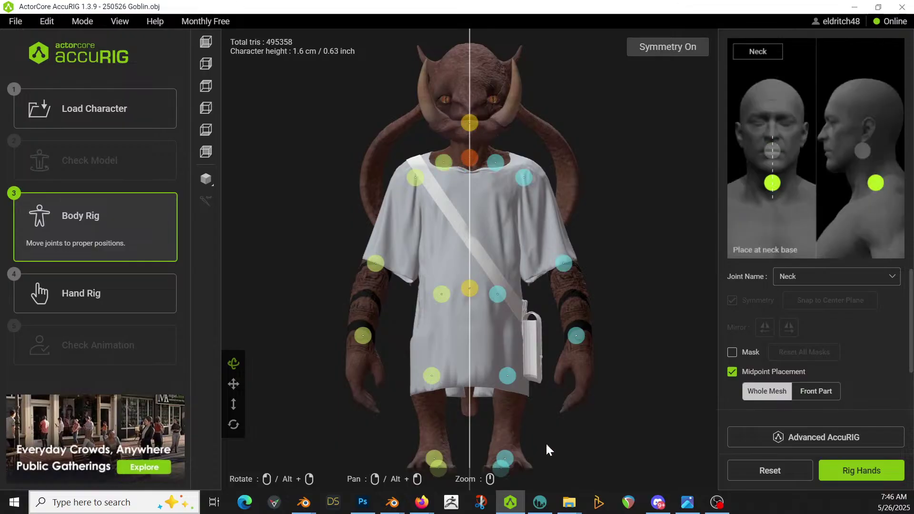
left_click(205, 63)
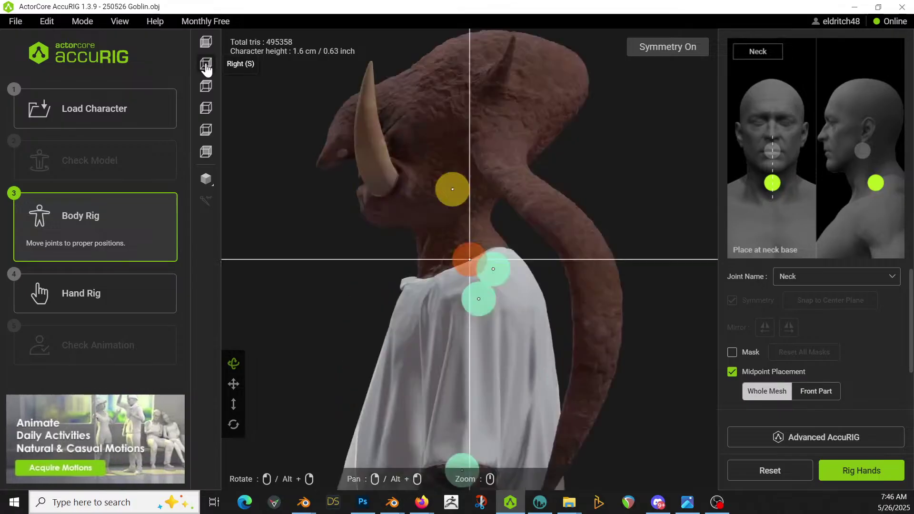
left_click_drag(452, 189, 454, 168)
left_click_drag(460, 252, 464, 253)
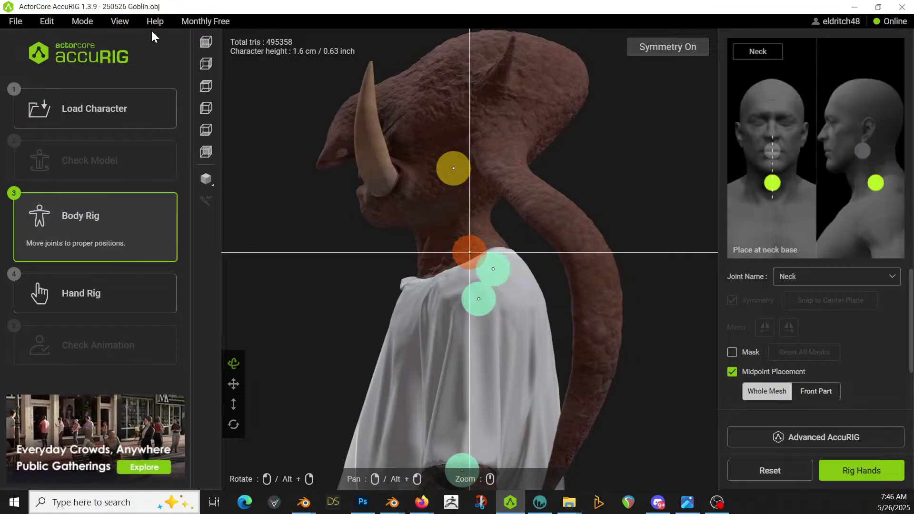
Lower the clavicle joints slightly in the front view and check the body joints from an angle.
left_click(209, 43)
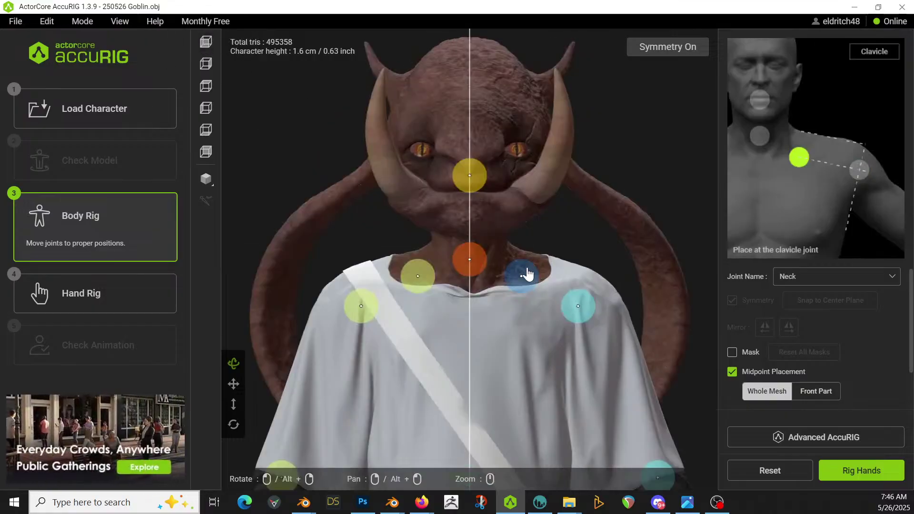
left_click_drag(526, 274, 526, 284)
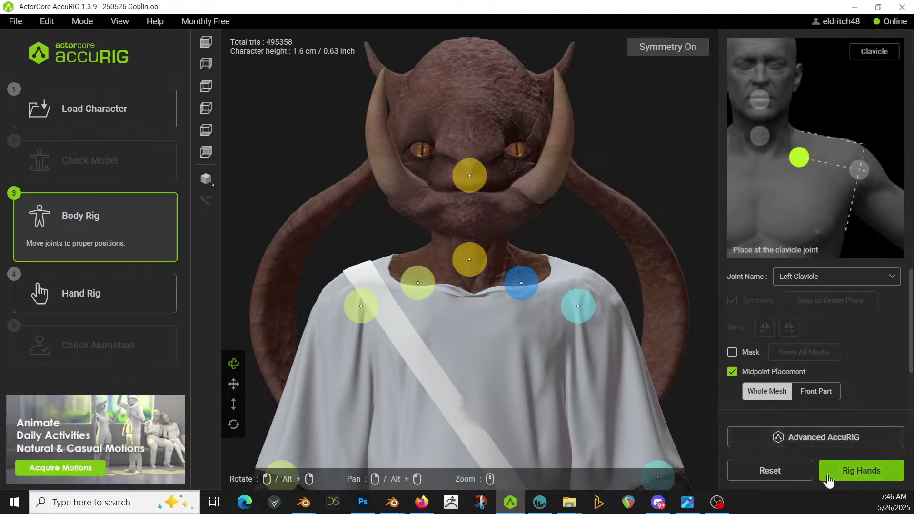
scroll(558, 337, "down", 5)
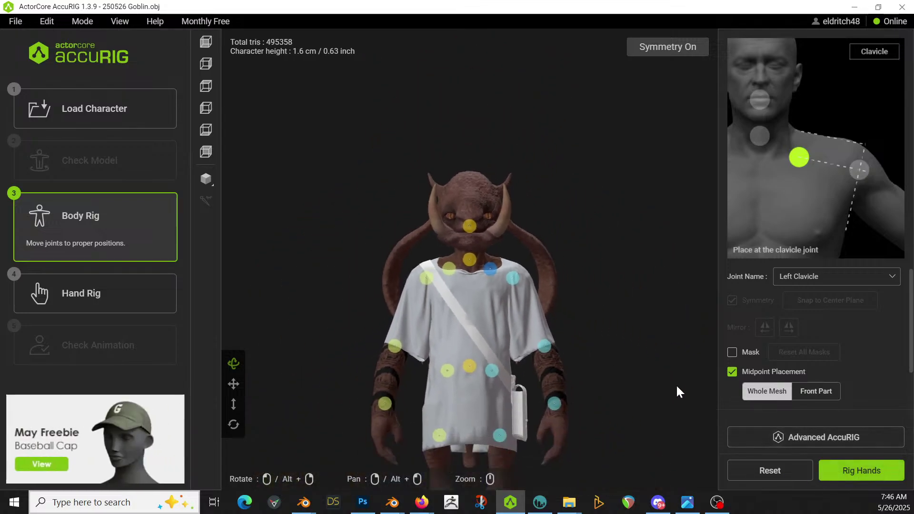
mouse_move(590, 436)
left_mouse_down()
mouse_move(483, 418)
mouse_move(585, 421)
left_mouse_up()
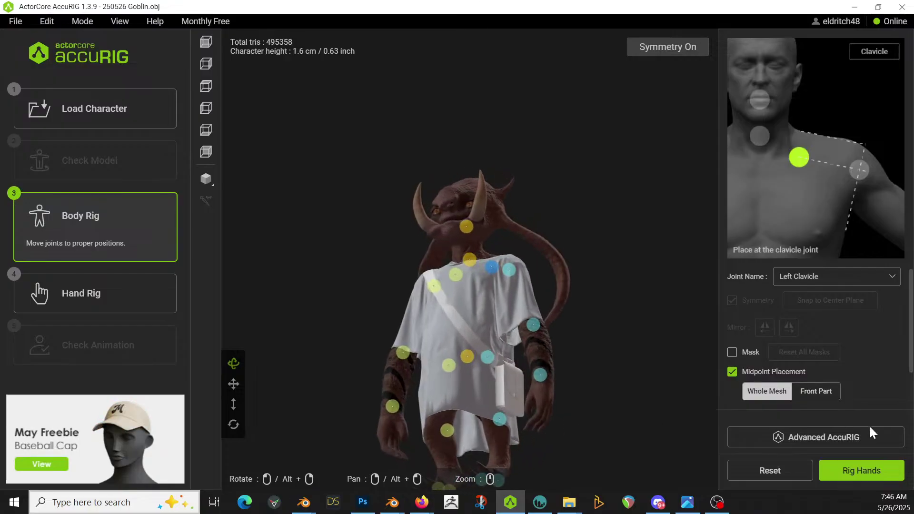
Accept the body joints and start the hand rig with 4 fingers.
left_click(857, 471)
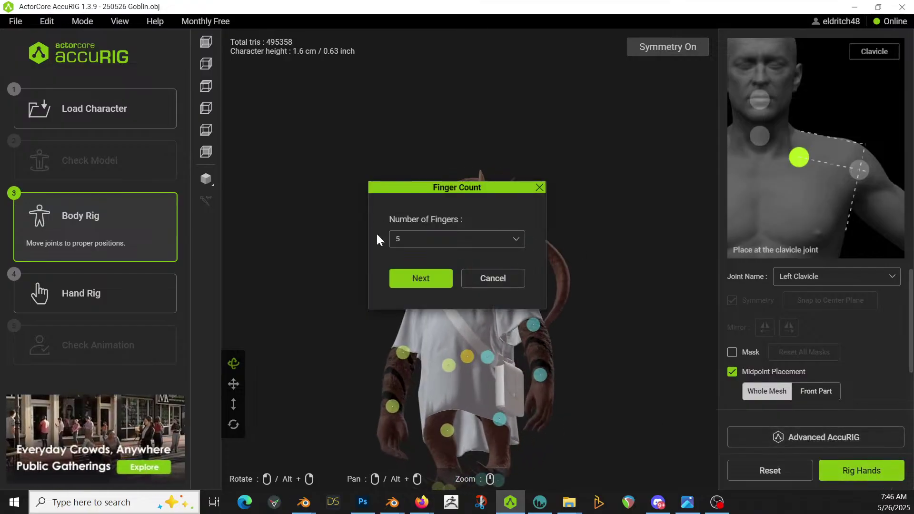
left_click(483, 244)
left_click(426, 314)
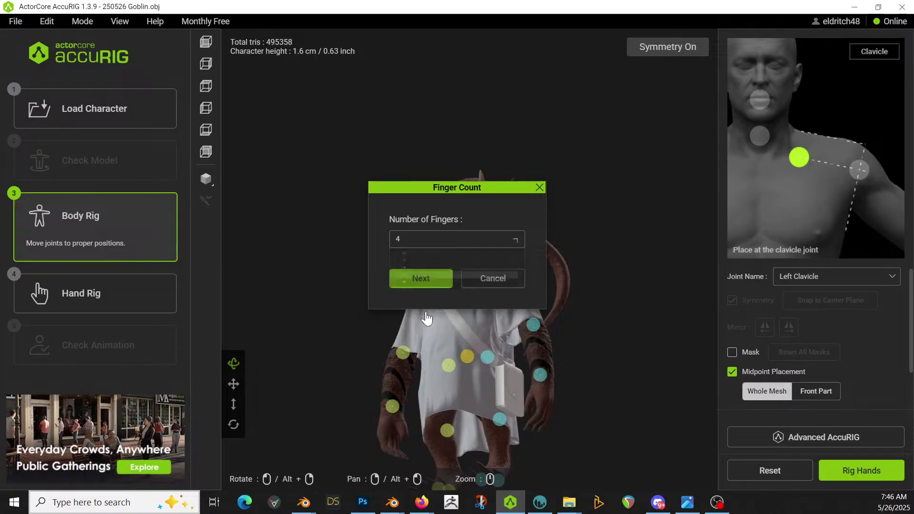
left_click(427, 279)
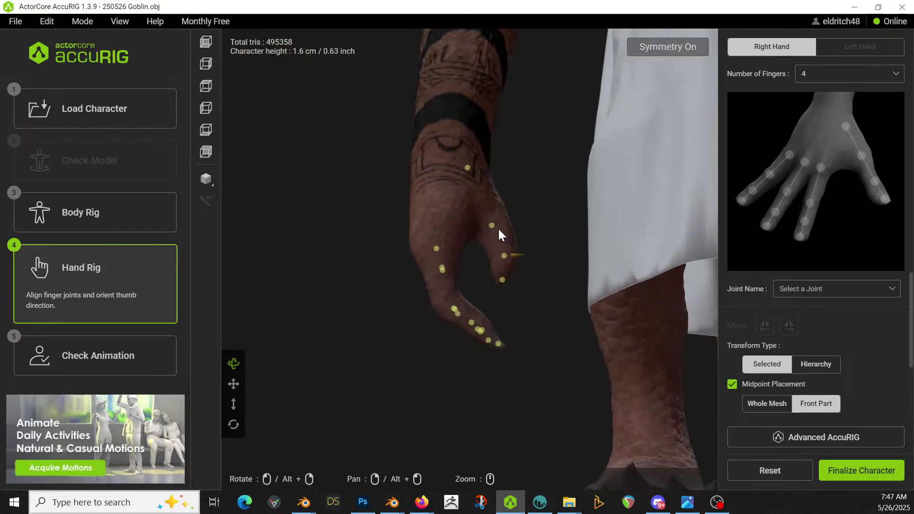
Move the right thumb's two middle joints up toward the wrist and finalize the character.
left_click_drag(494, 227, 486, 198)
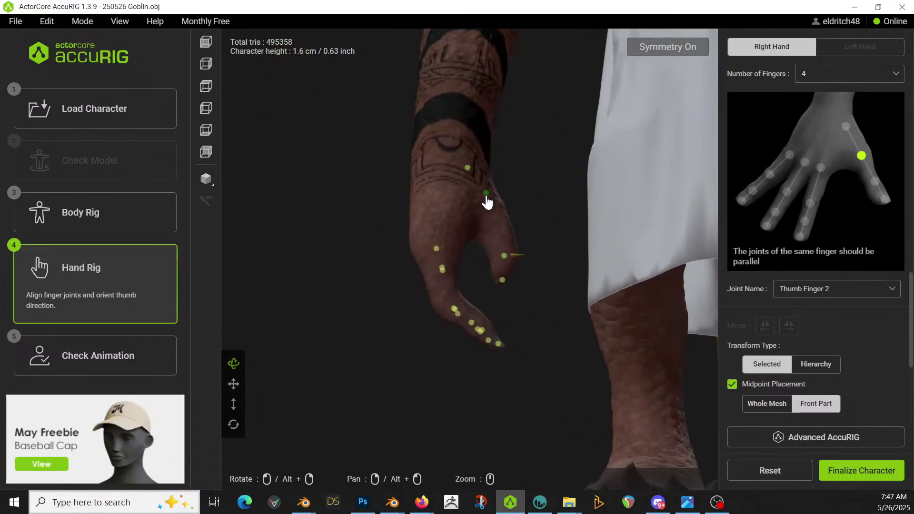
left_click_drag(505, 256, 506, 233)
left_click_drag(507, 310, 628, 420)
left_click(847, 466)
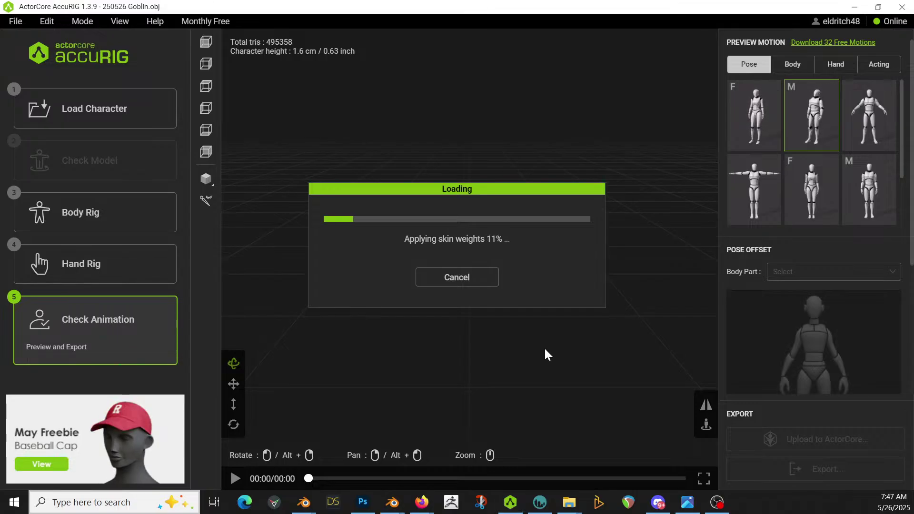
Switch to the new Blender scene and replace the default cube with a cylinder mesh.
key("alt+Tab")
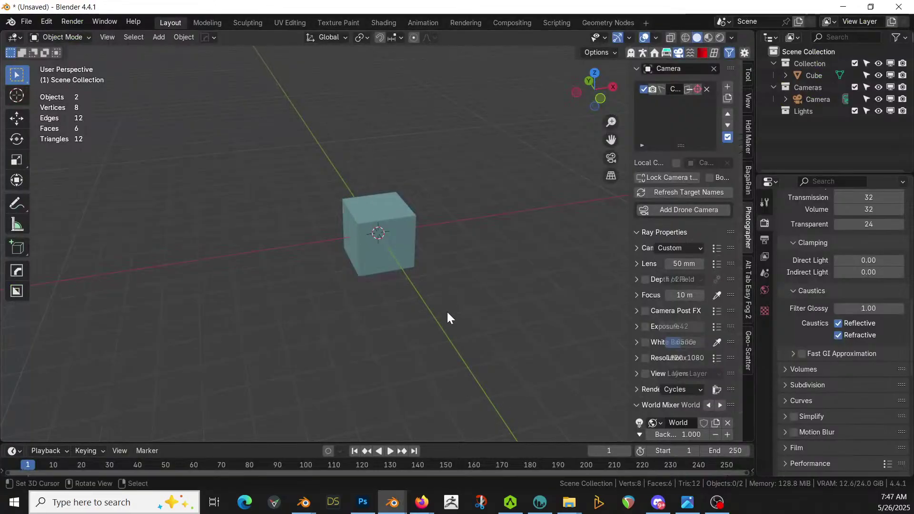
middle_click_drag(447, 311, 447, 313)
key("Delete")
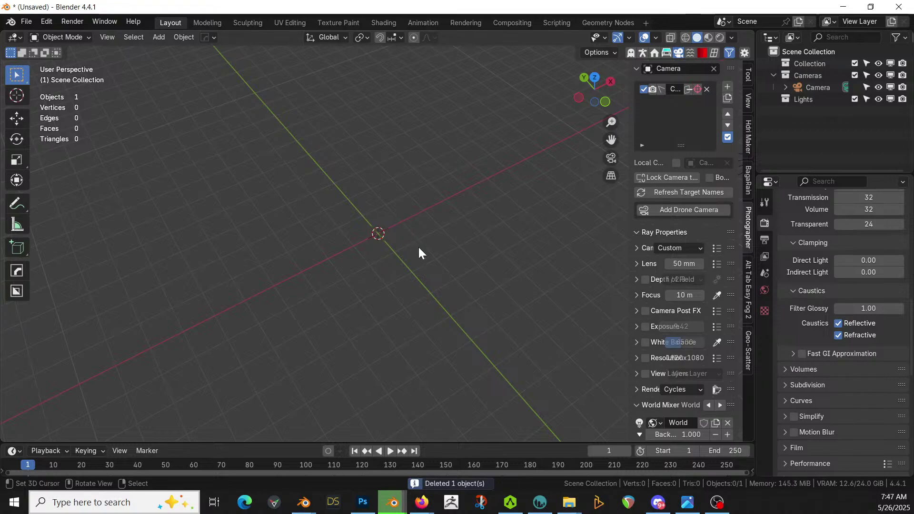
key("shift+a")
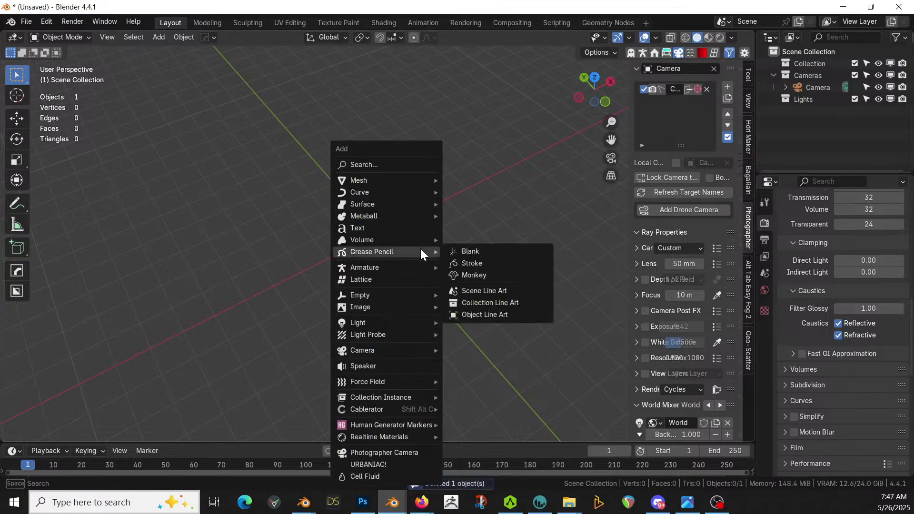
mouse_move(390, 180)
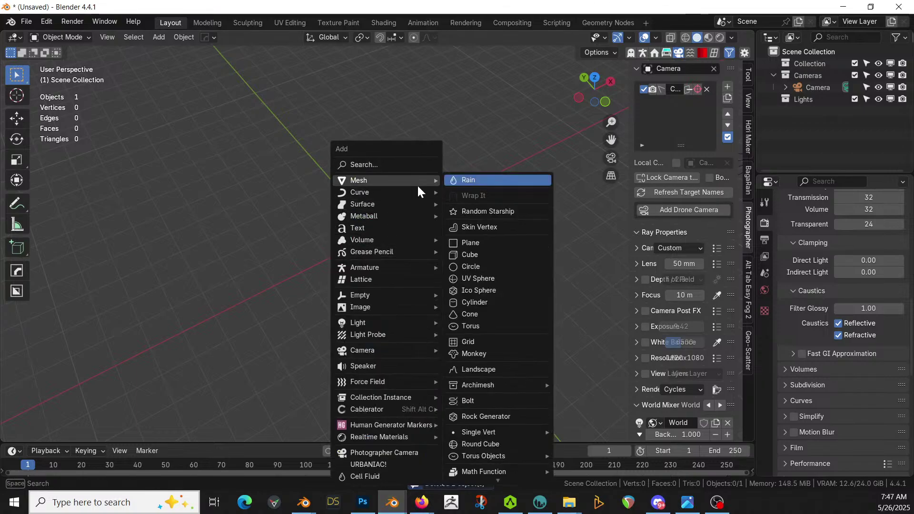
left_click(482, 302)
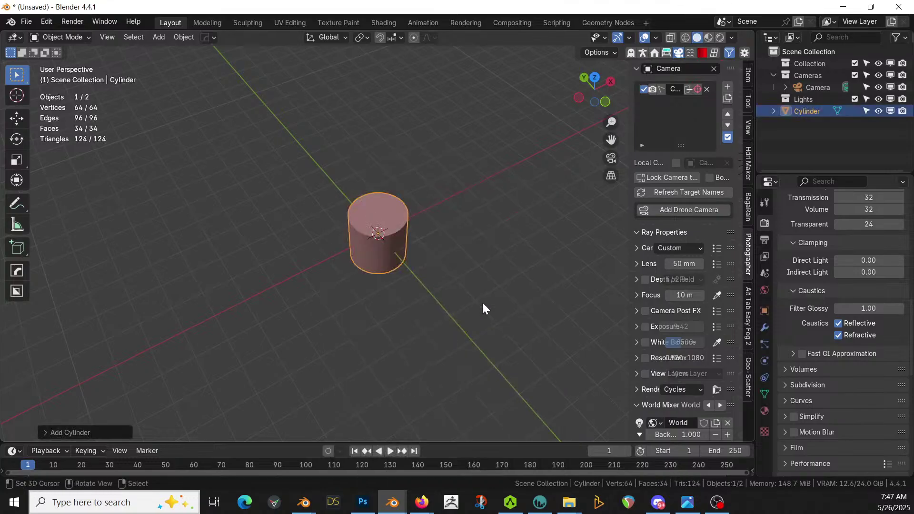
Set the new cylinder's radius to 15 m and its depth to 50 m.
left_click(46, 432)
left_click(174, 304)
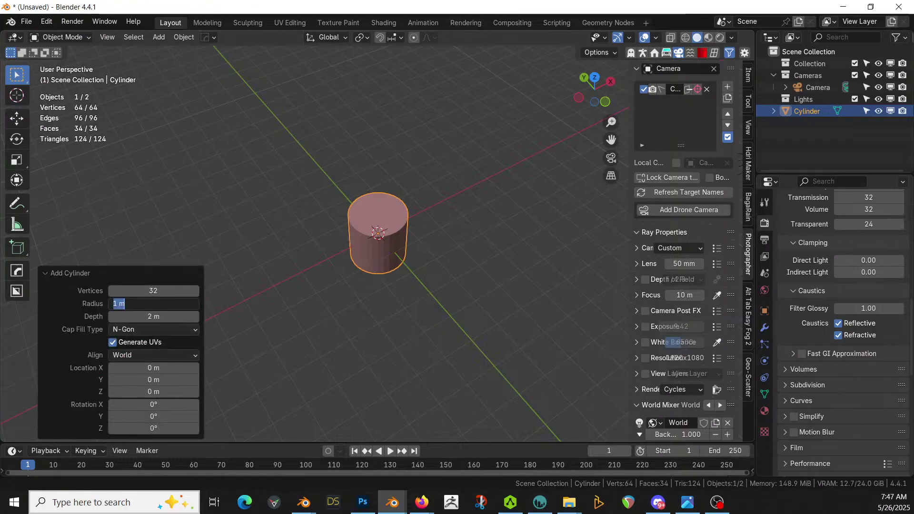
type("15")
key("Tab")
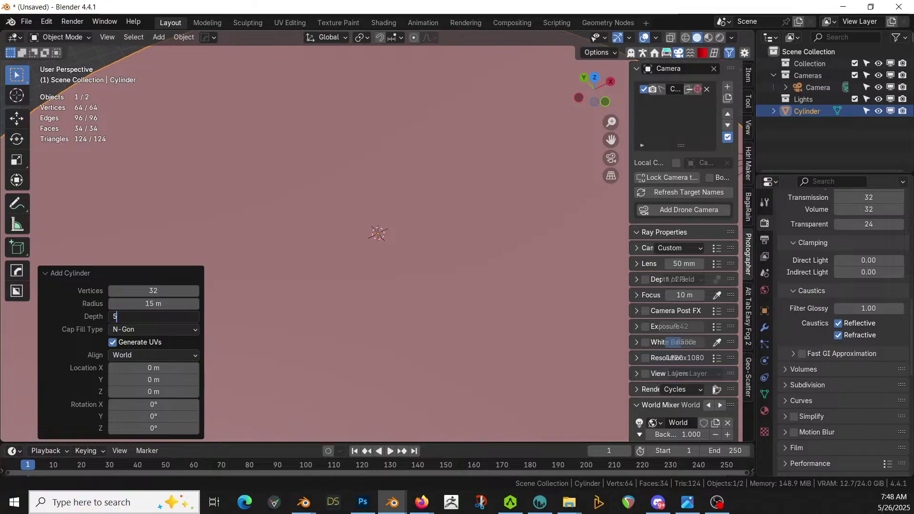
key("Return")
scroll(233, 389, "down", 10)
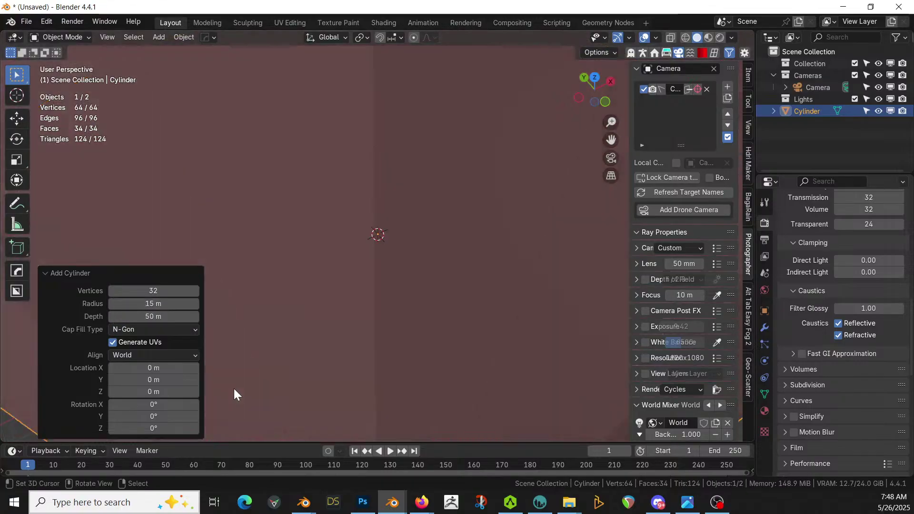
middle_click_drag(310, 324, 351, 311)
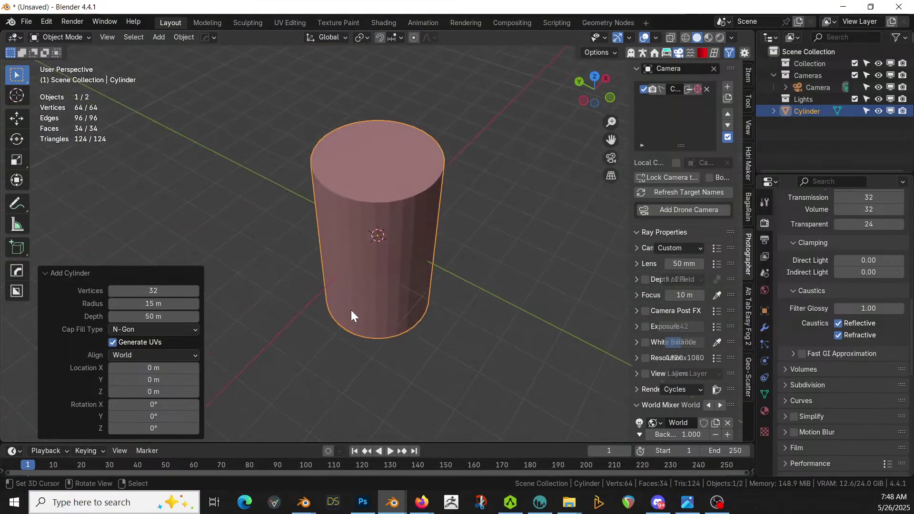
Move all of the cylinder's geometry up 25 m along Z in Edit Mode so its base sits at the origin.
key("KP_1")
key("Tab")
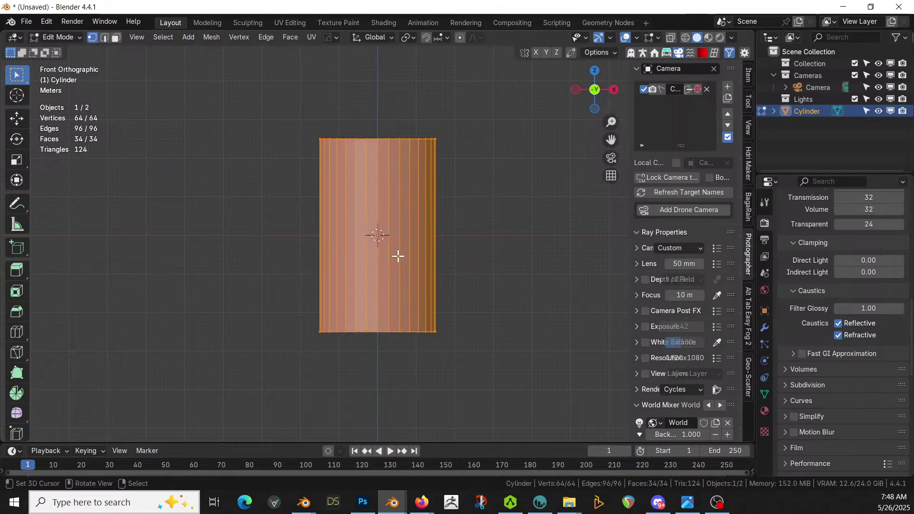
type("gz25")
key("Return")
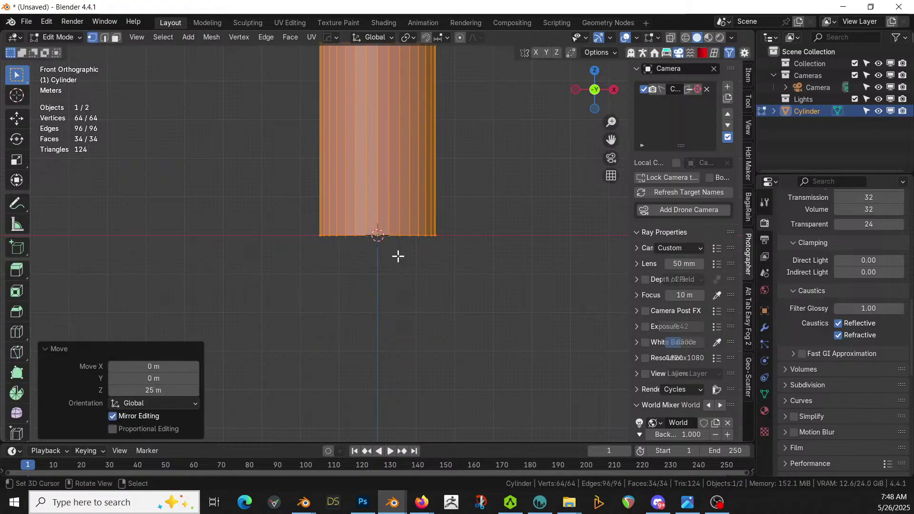
key("Tab")
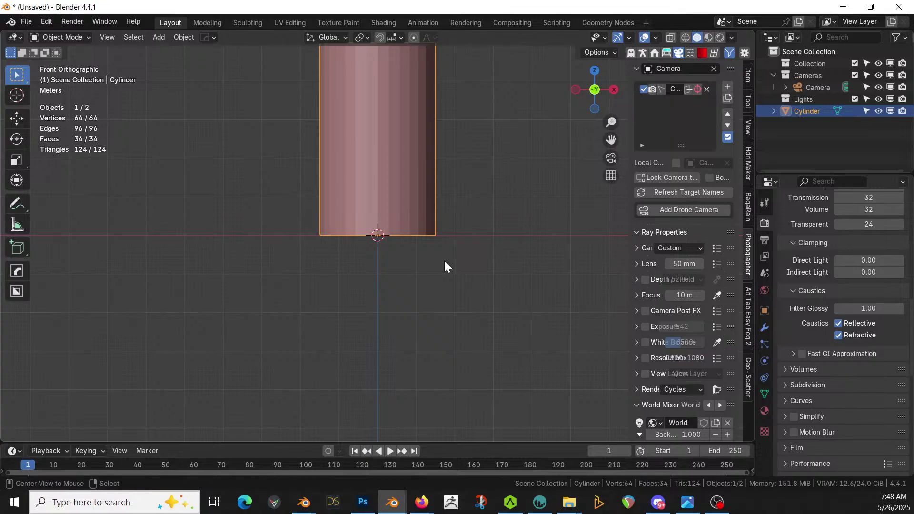
Check the goblin's rigging progress in AccuRIG and return to Blender.
key("alt+Tab")
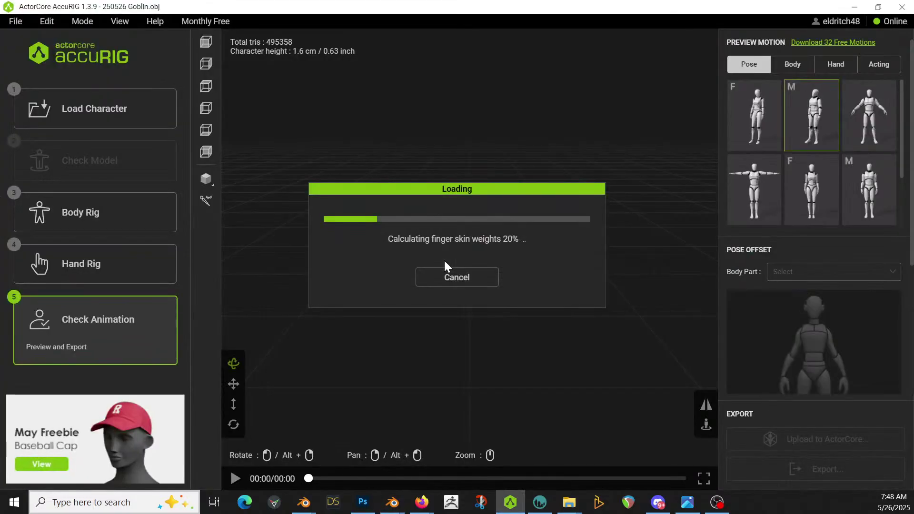
key("alt+Tab")
Scale the cylinder's top face by about 2.18 to flare the shape outward.
middle_click_drag(476, 323, 430, 230, "shift")
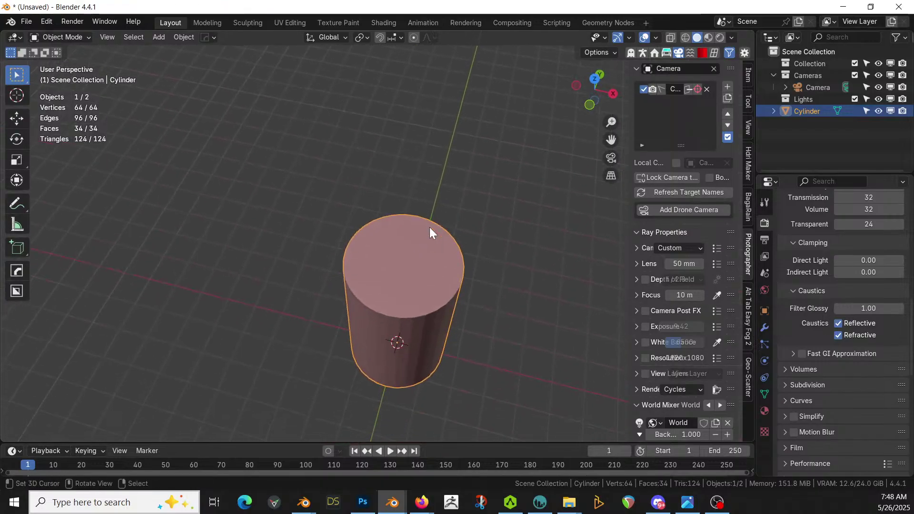
key("Tab")
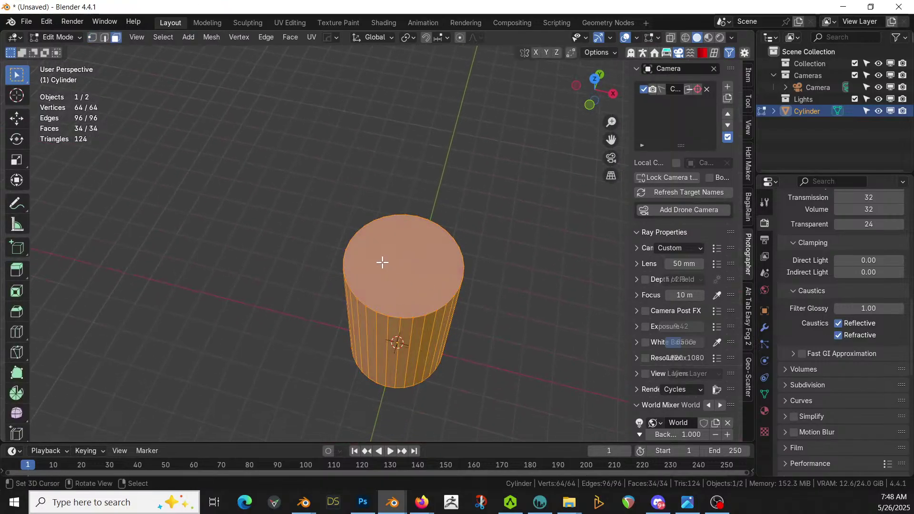
left_click(383, 263)
middle_click_drag(458, 275, 465, 196)
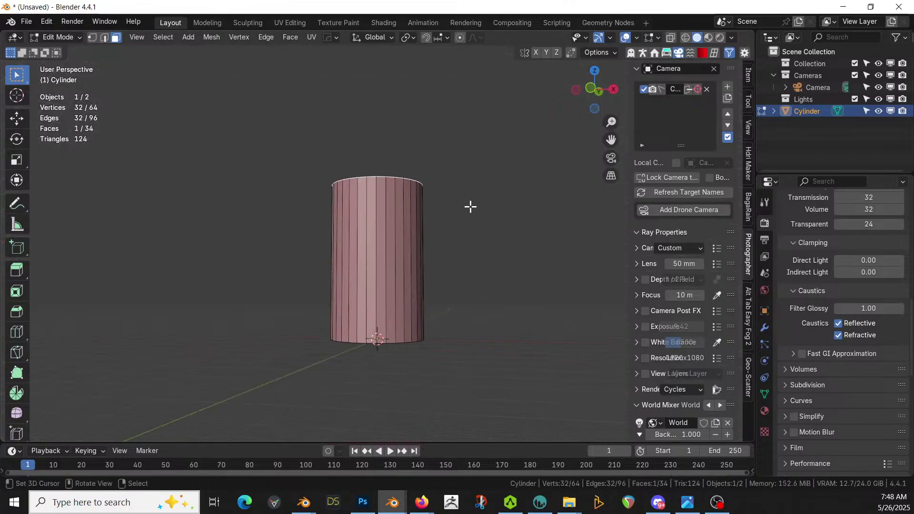
key("s")
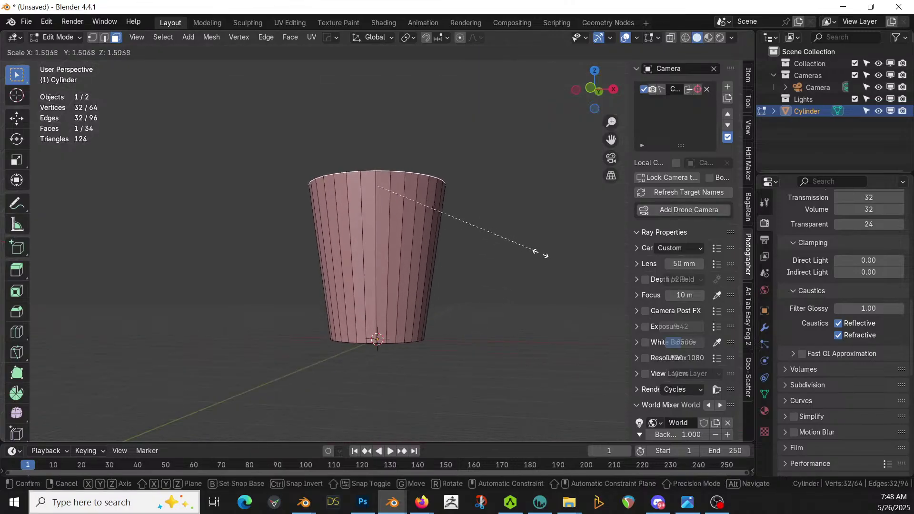
left_click(612, 278)
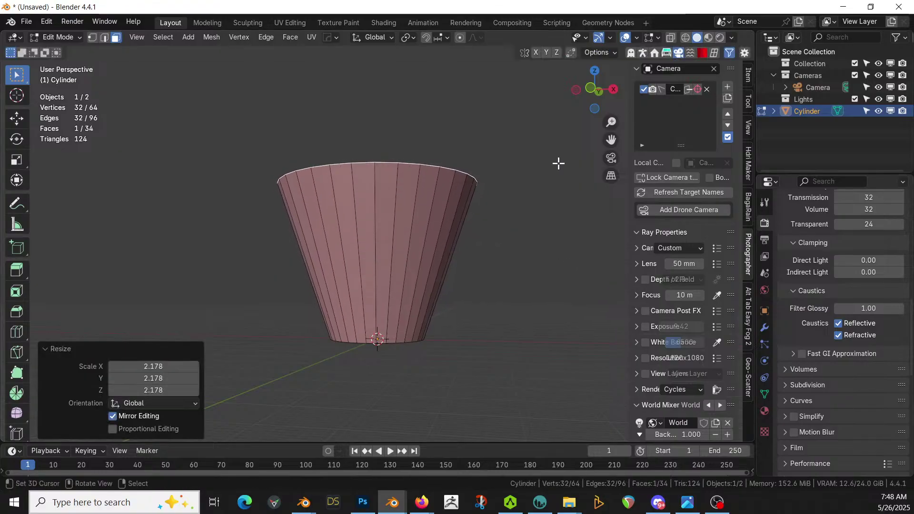
Delete the flared cylinder's top face to leave it open.
middle_click_drag(408, 208, 376, 241)
key("x")
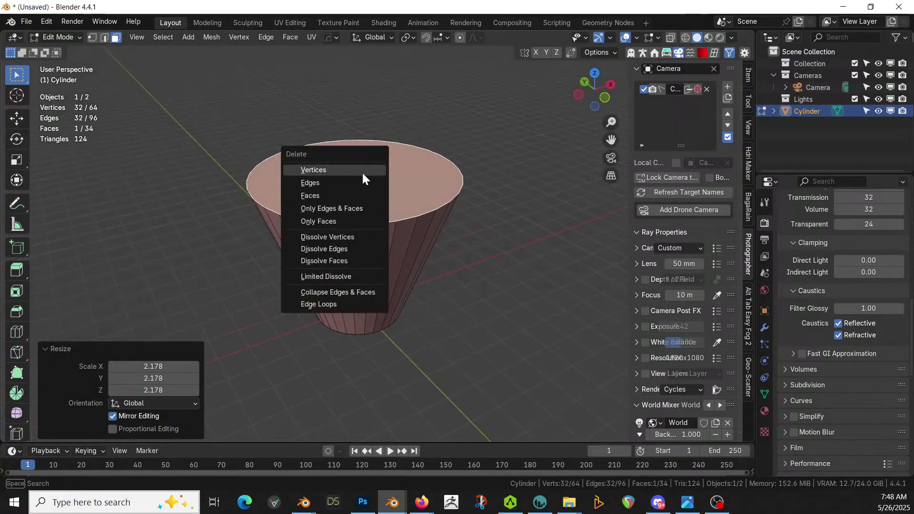
left_click(336, 196)
middle_click_drag(404, 224, 428, 259)
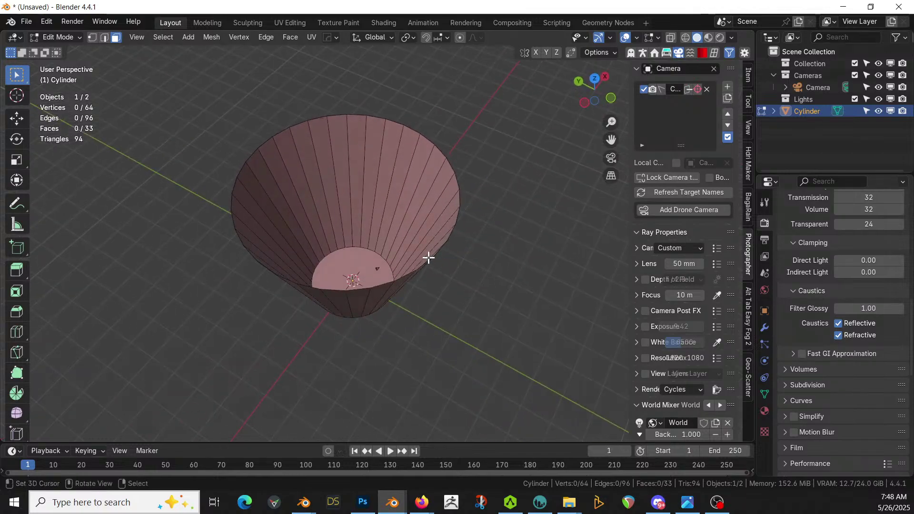
Recalculate all of the open cylinder's normals to face inside and return to Object Mode.
key("a")
key("shift+n")
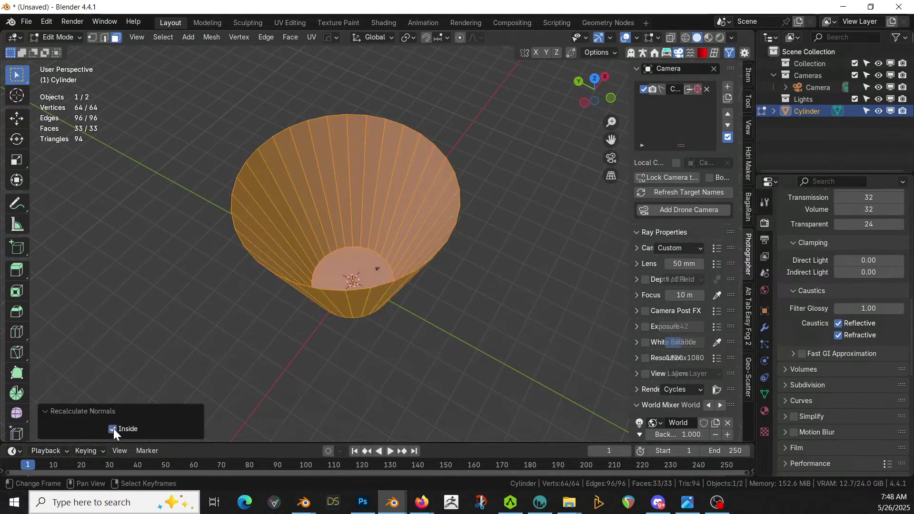
key("Tab")
Try a Quad Remesher pass on the open cylinder with a Quad Count of 250 and examine its topology in Edit Mode.
middle_click_drag(504, 302, 411, 225)
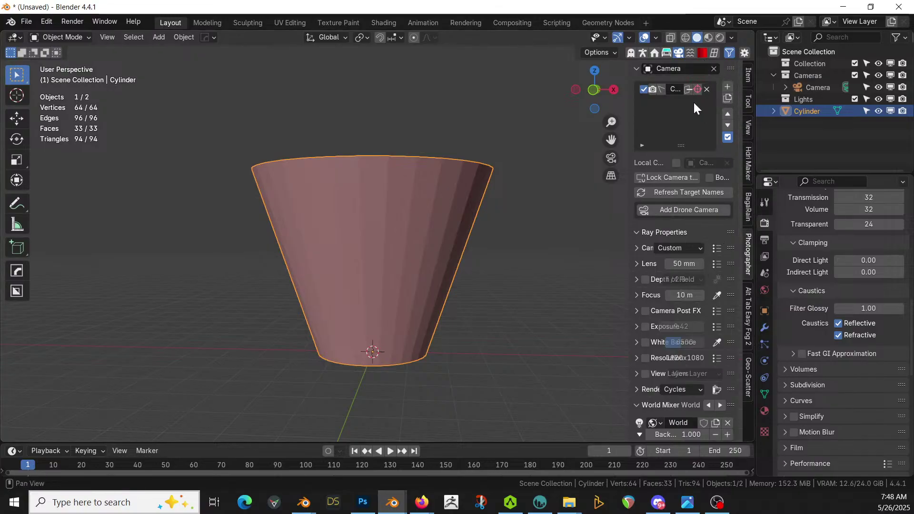
left_click(715, 53)
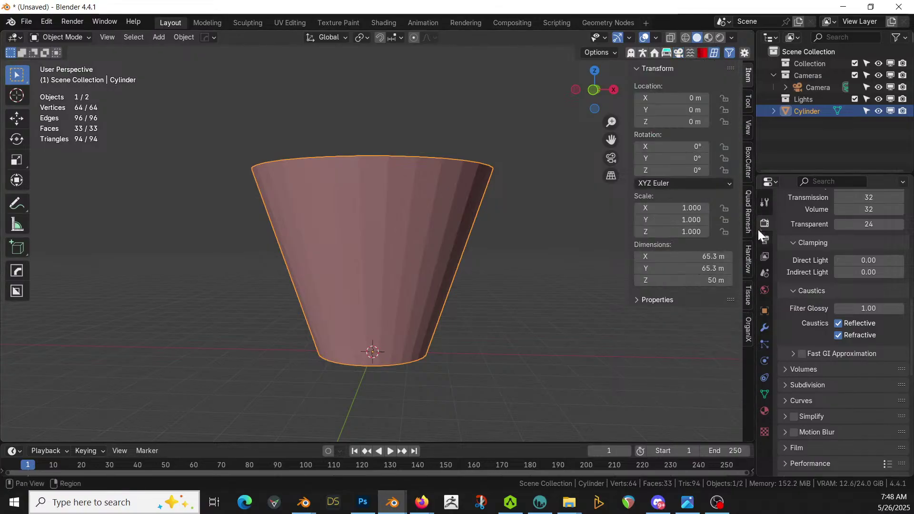
left_click(747, 217)
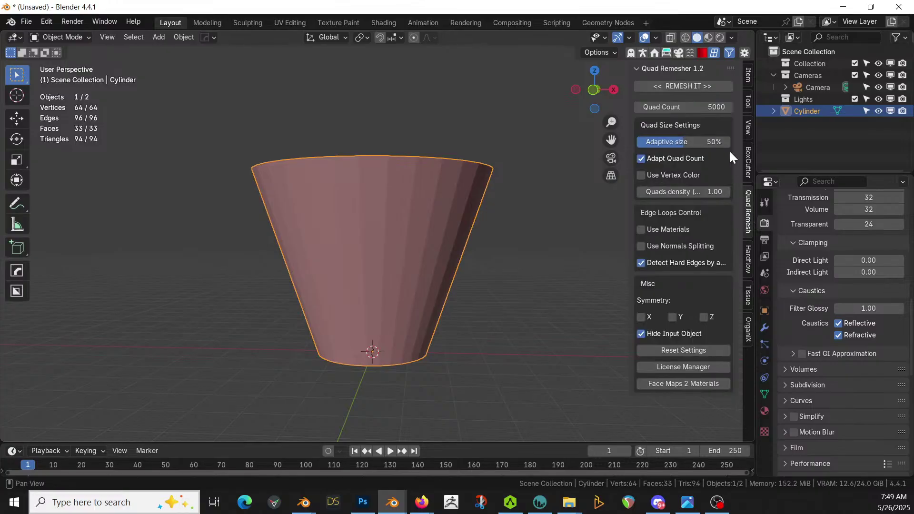
left_click(716, 107)
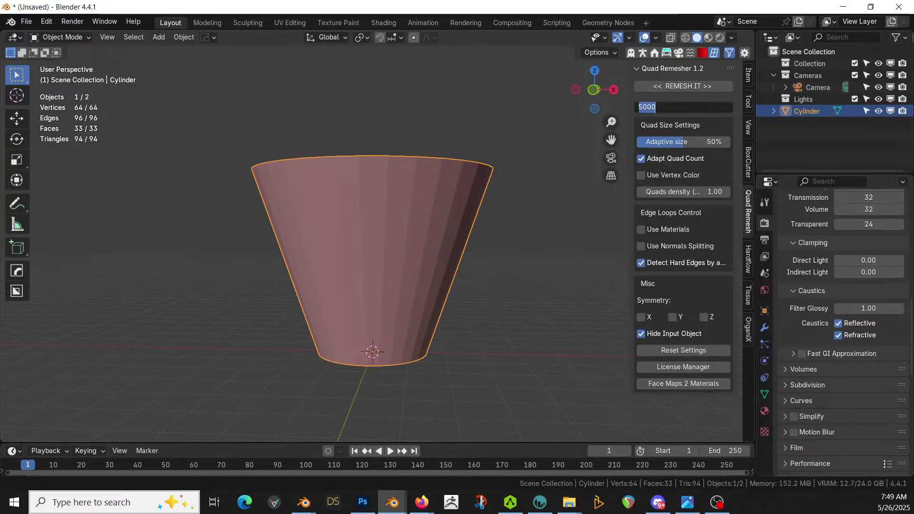
type("250")
key("Return")
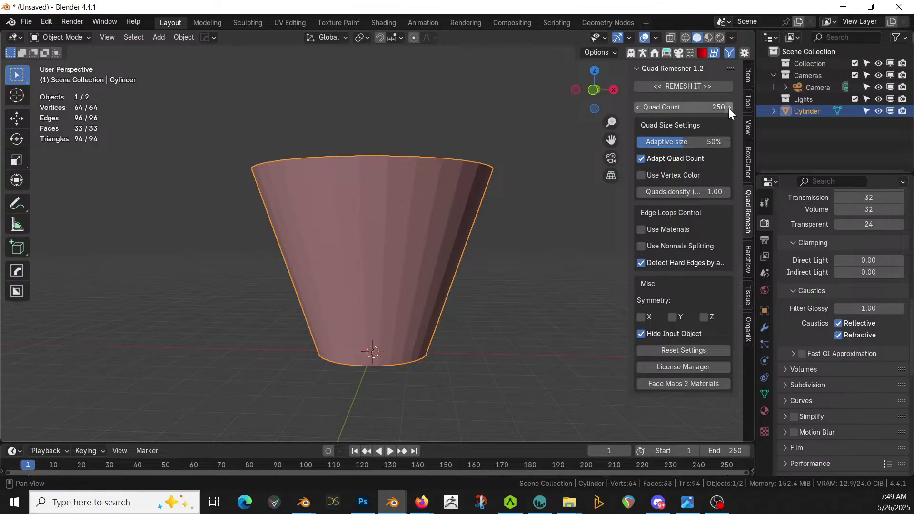
left_click(676, 85)
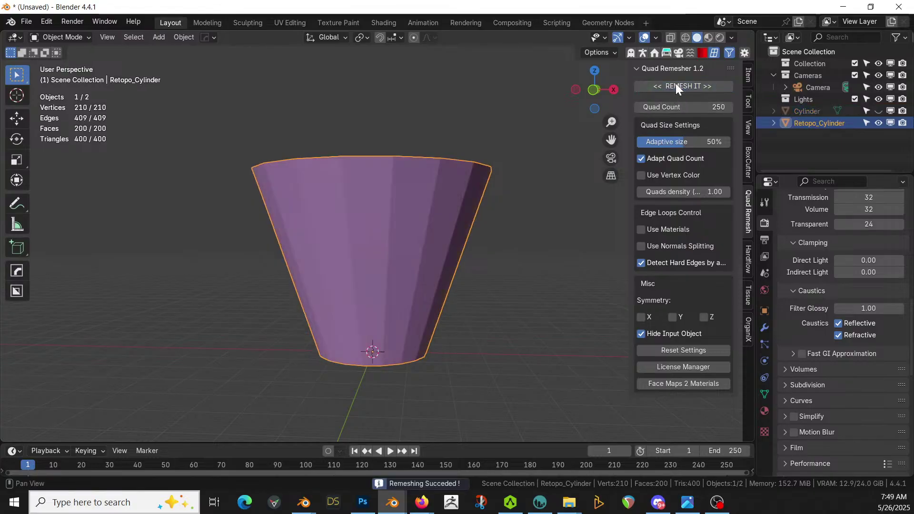
middle_click_drag(341, 242, 353, 361)
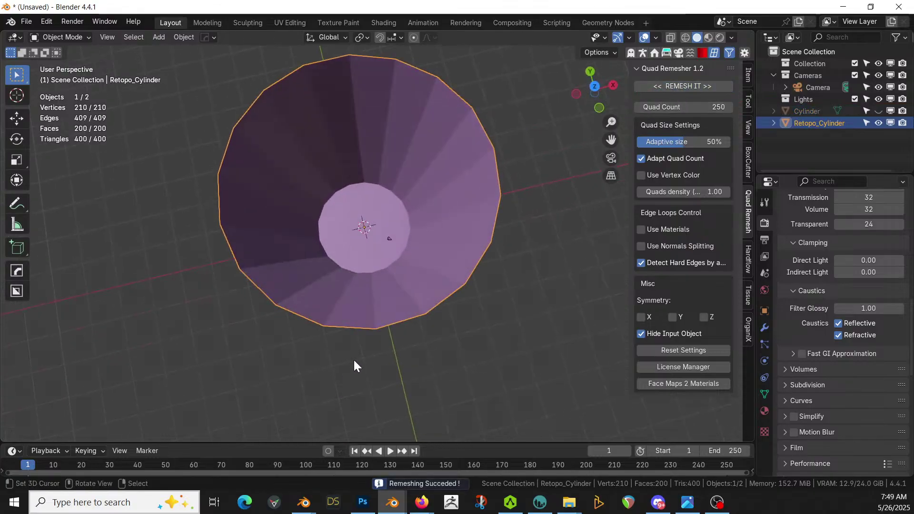
key("Tab")
middle_click_drag(402, 257, 470, 213)
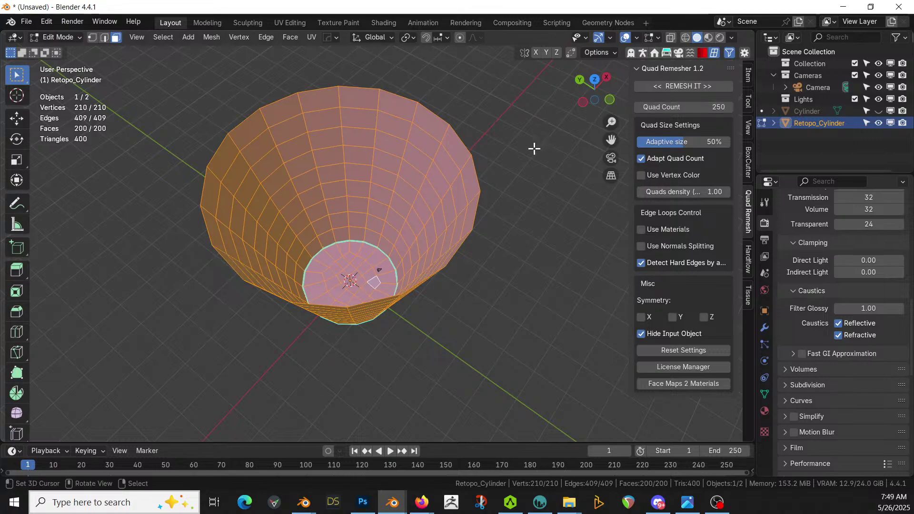
Return to Object Mode and undo the 250-quad remesh of the cylinder.
key("Tab")
key("ctrl+z")
key("ctrl+z")
key("ctrl+z")
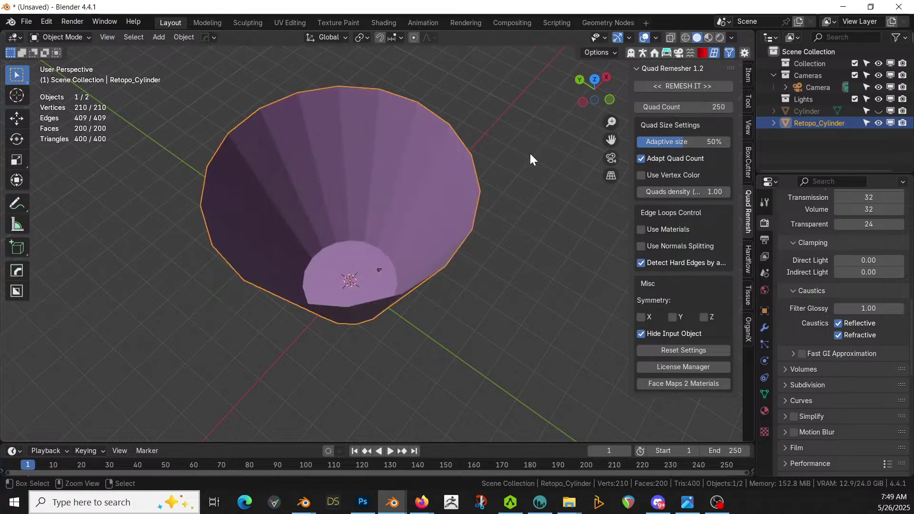
Remesh the open cylinder with a Quad Count of 500 and delete the hidden original cylinder.
type("500")
key("Return")
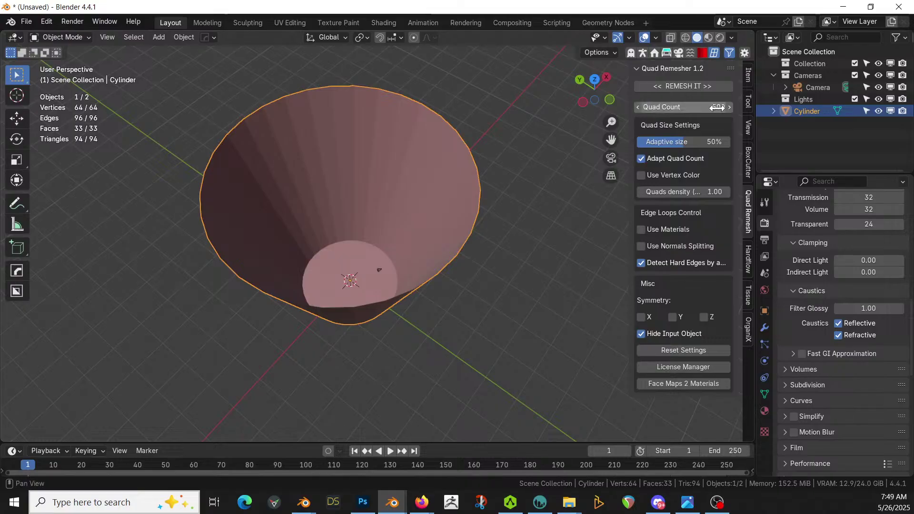
left_click(679, 85)
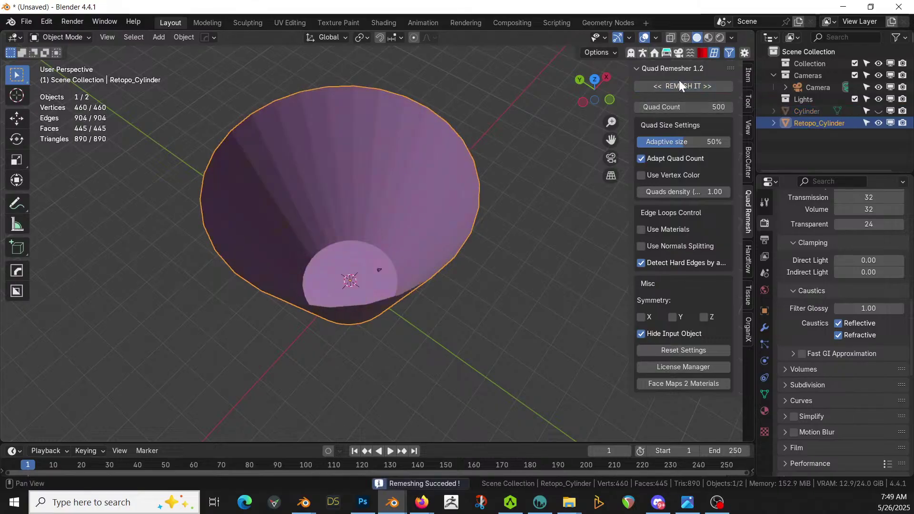
left_click(794, 114)
key("Delete")
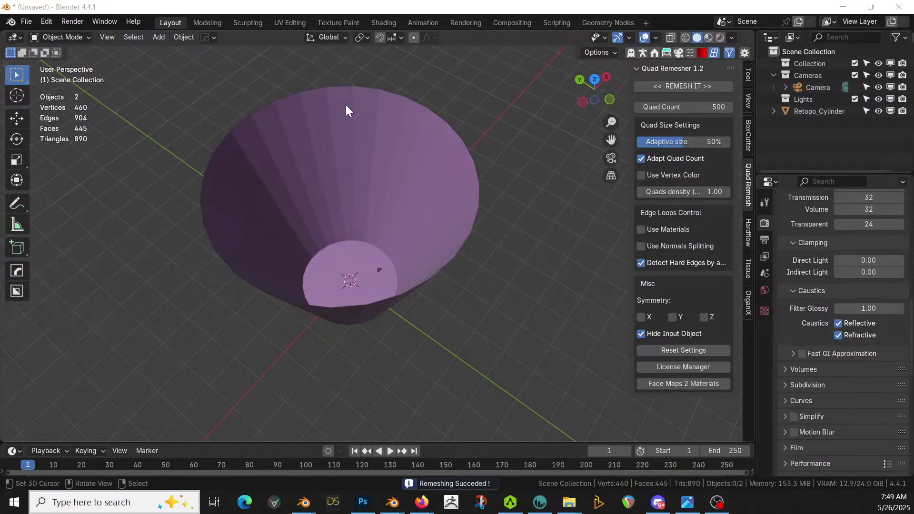
Switch to AccuRIG and examine the rigged goblin's animation preview up close from an angle.
key("alt+Tab")
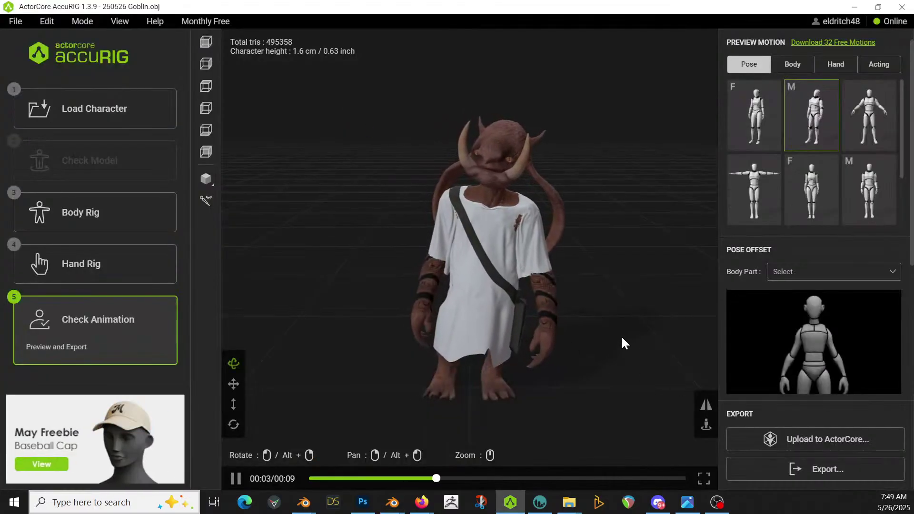
left_click_drag(530, 407, 504, 425)
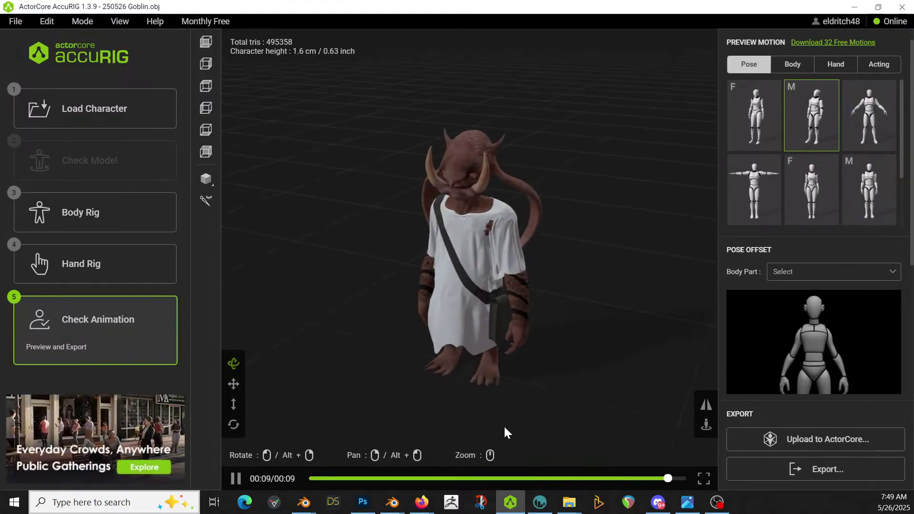
scroll(504, 425, "up", 5)
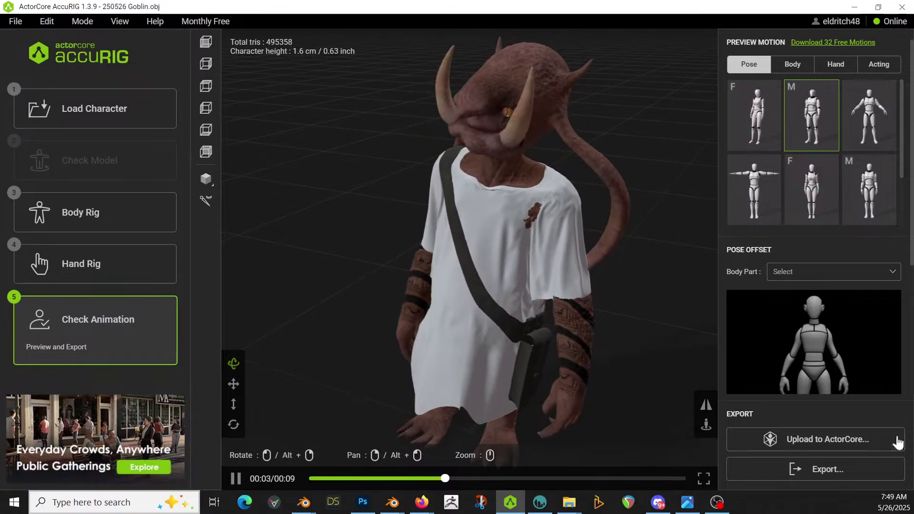
Export the rigged goblin as an FBX targeted at Blender, named "250526 Goblin Rigged".
left_click(815, 469)
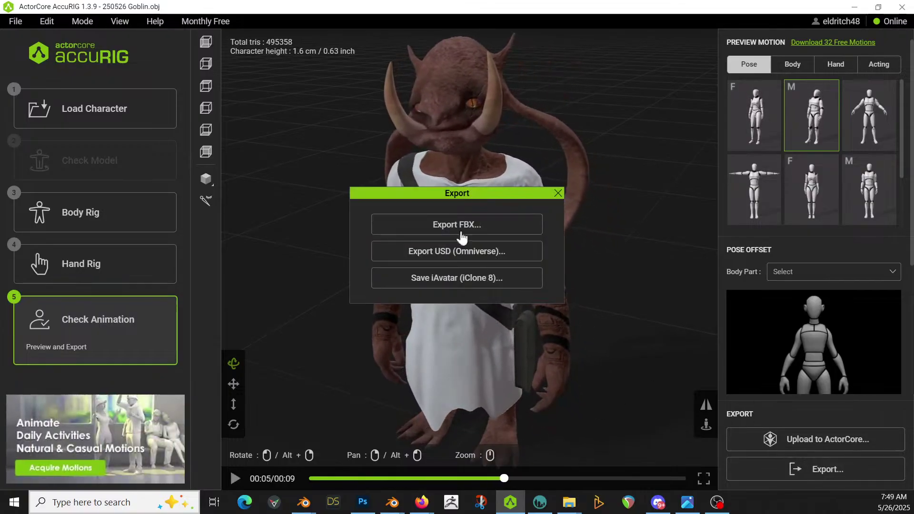
left_click(447, 225)
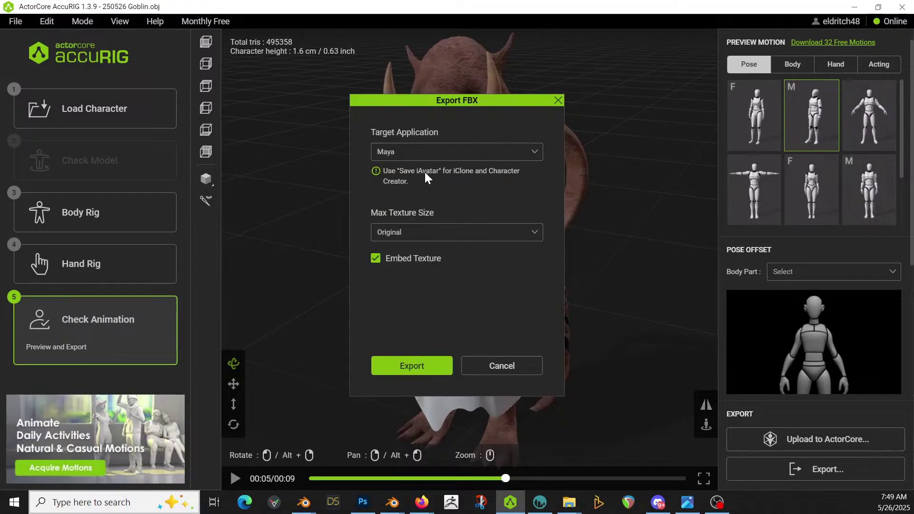
left_click(418, 155)
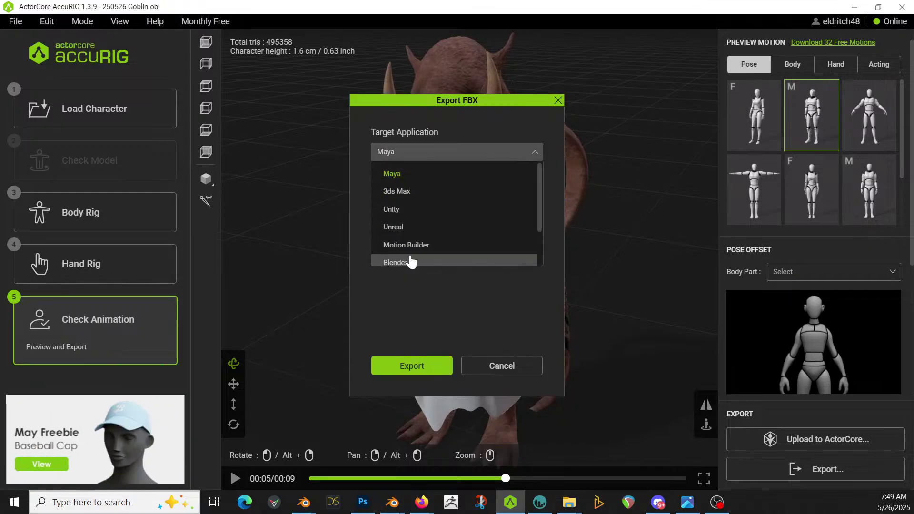
left_click(398, 263)
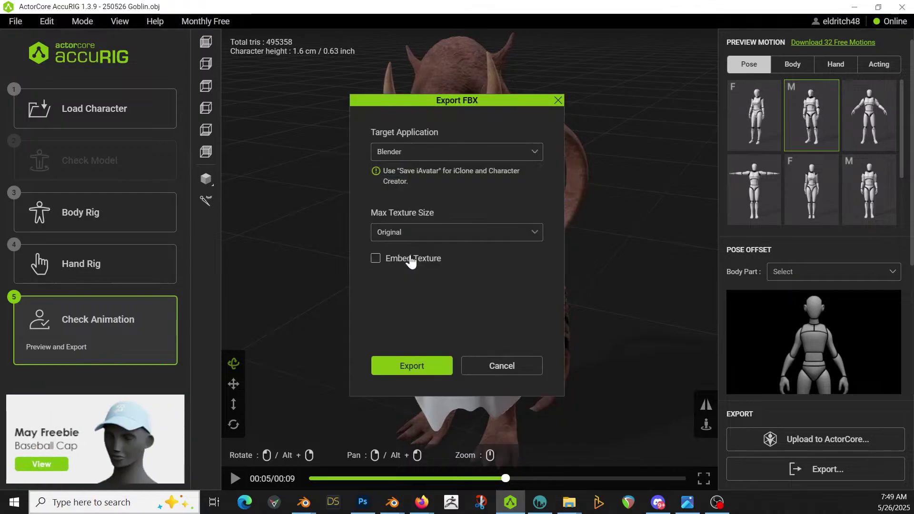
left_click(413, 364)
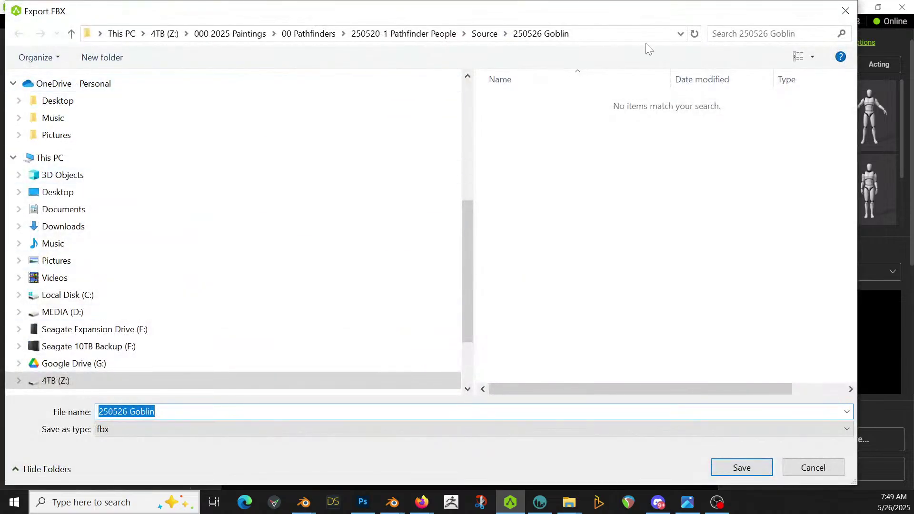
left_click(154, 411)
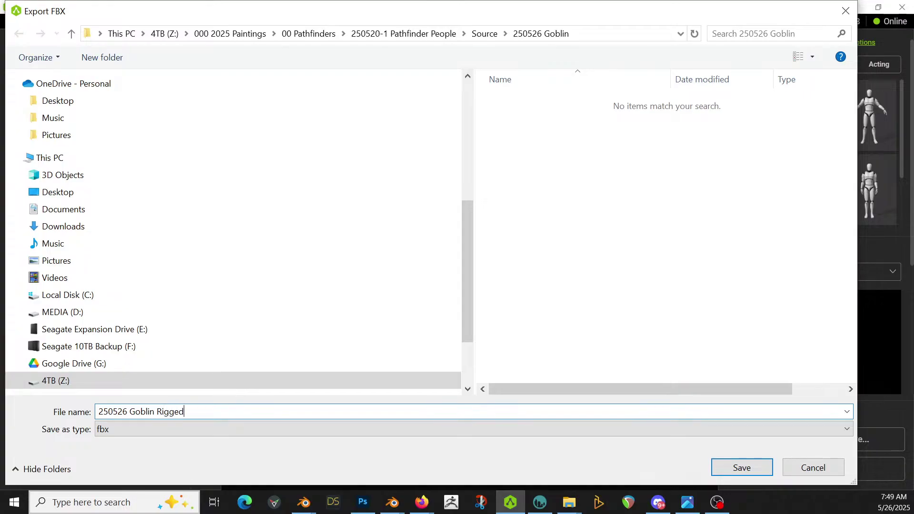
key("Return")
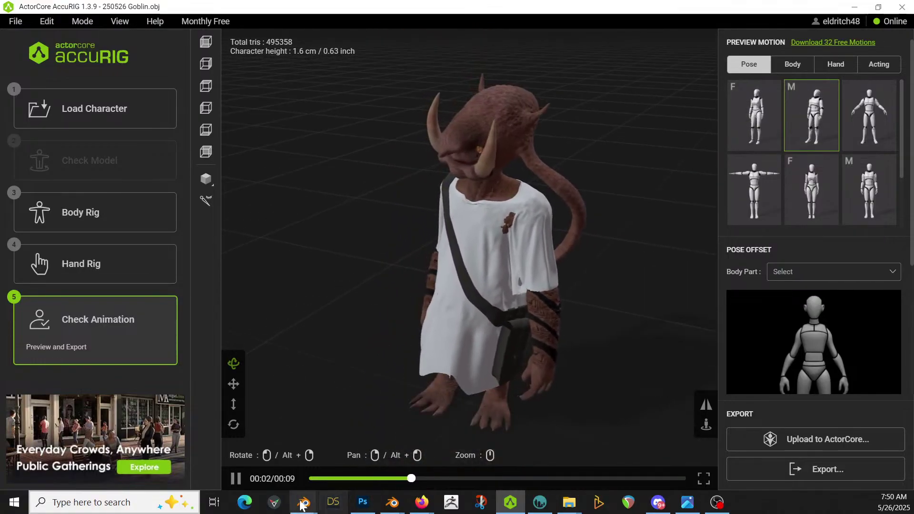
Switch to the 250526 Goblin file in Blender and move the goblin mesh to a new collection named "Unrigged".
mouse_move(303, 510)
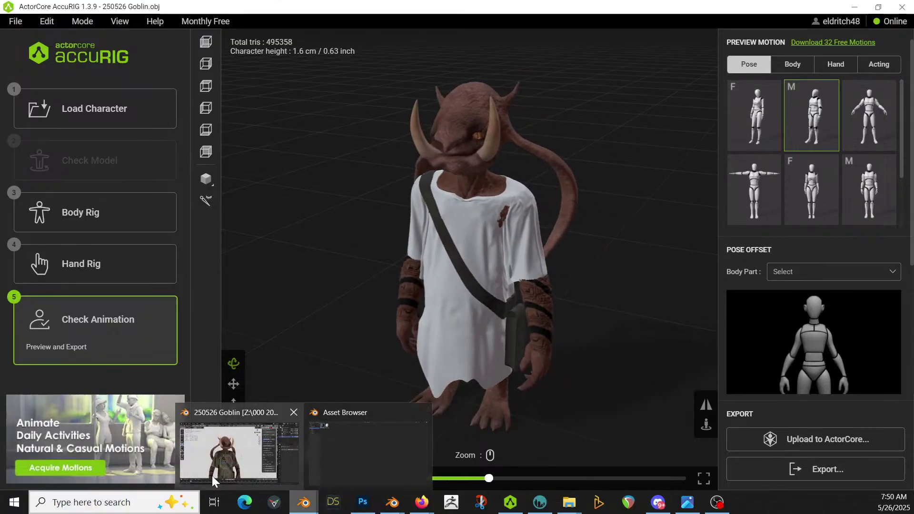
left_click(243, 445)
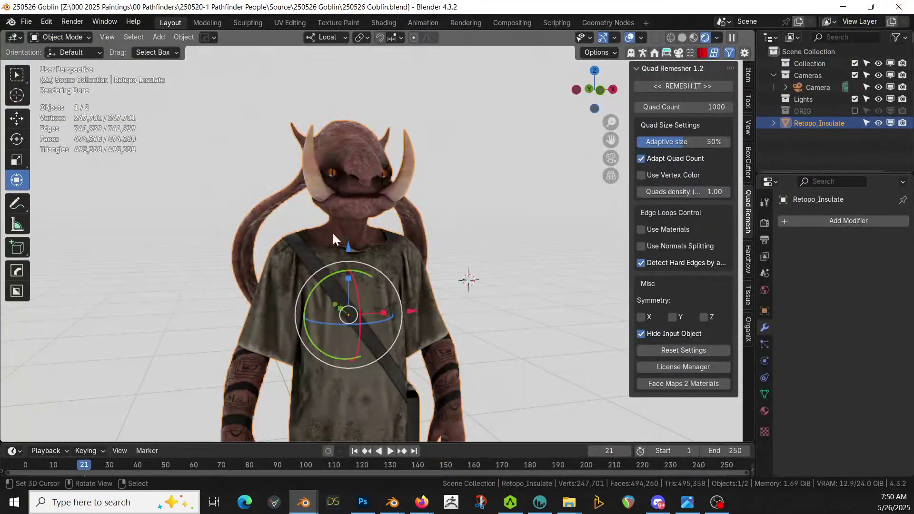
scroll(418, 284, "down", 3)
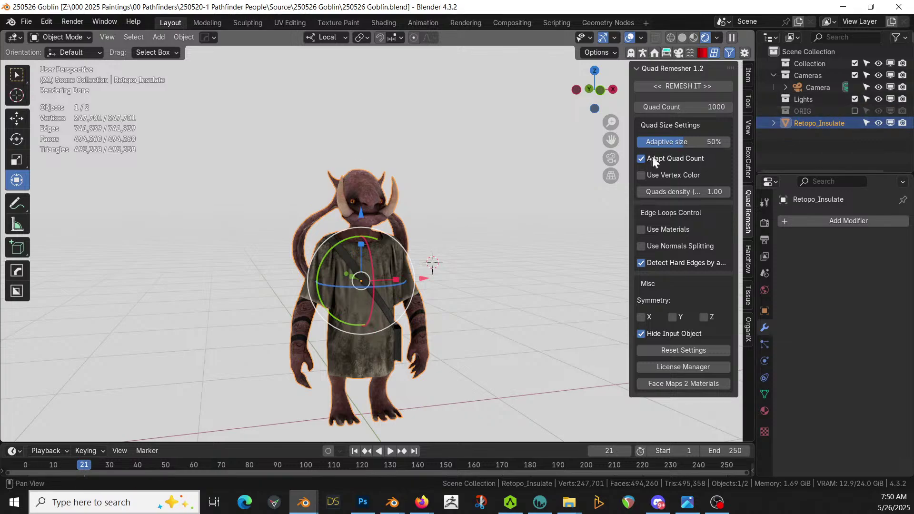
key("m")
left_click(396, 235)
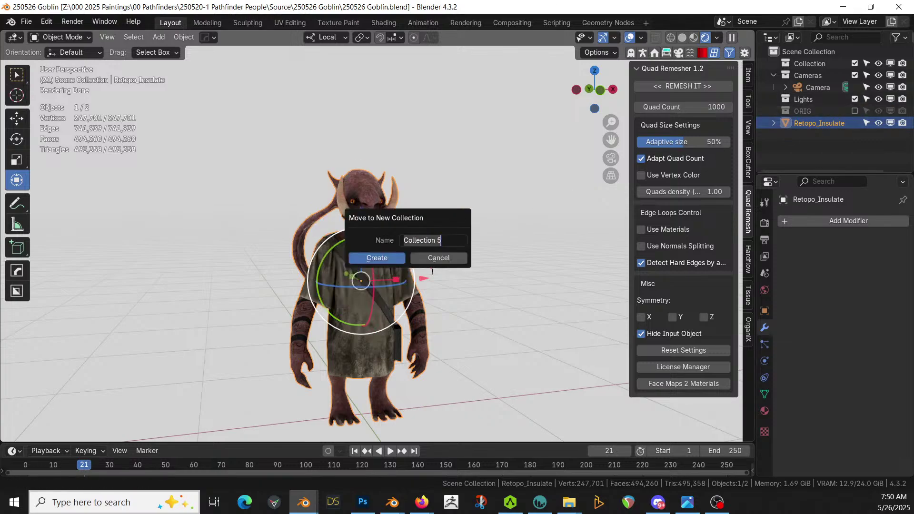
type("Unrigged")
key("Return")
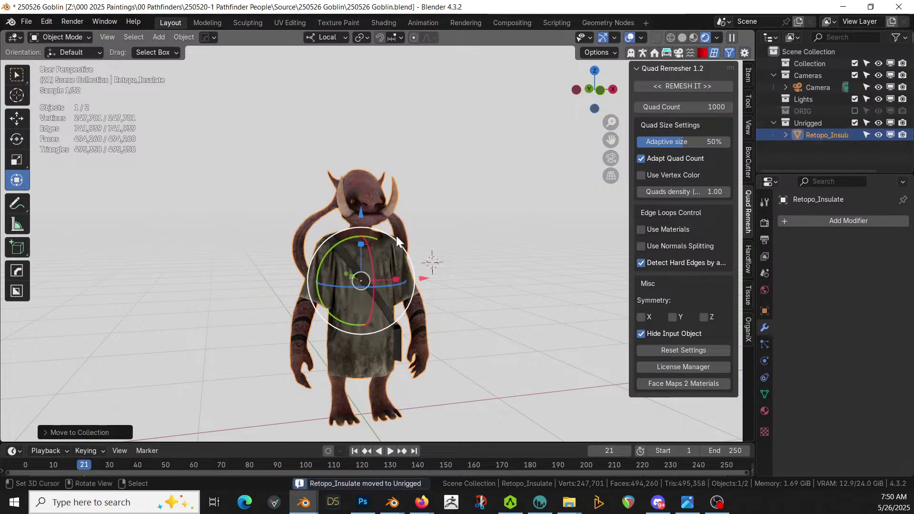
Exclude the Unrigged collection from the view layer and snap the 3D cursor to the world origin.
left_click(855, 122)
key("shift+s")
left_click(177, 286)
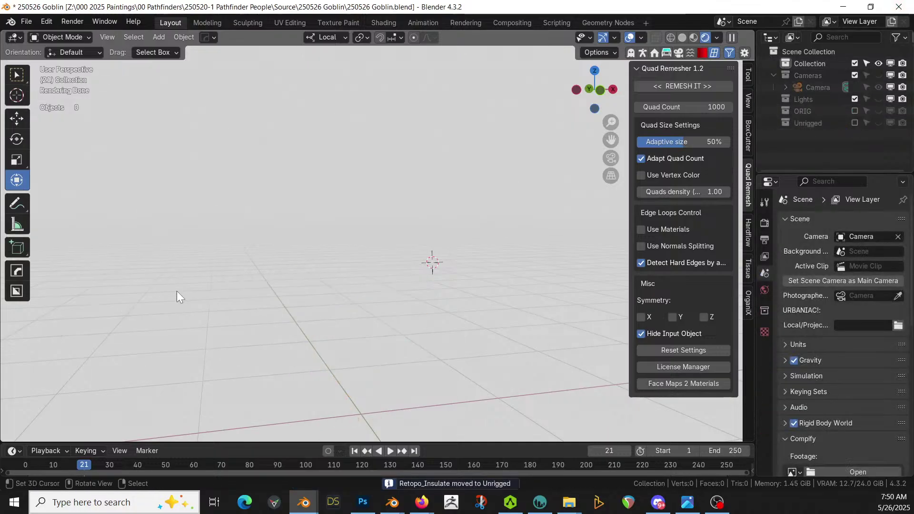
key("F4")
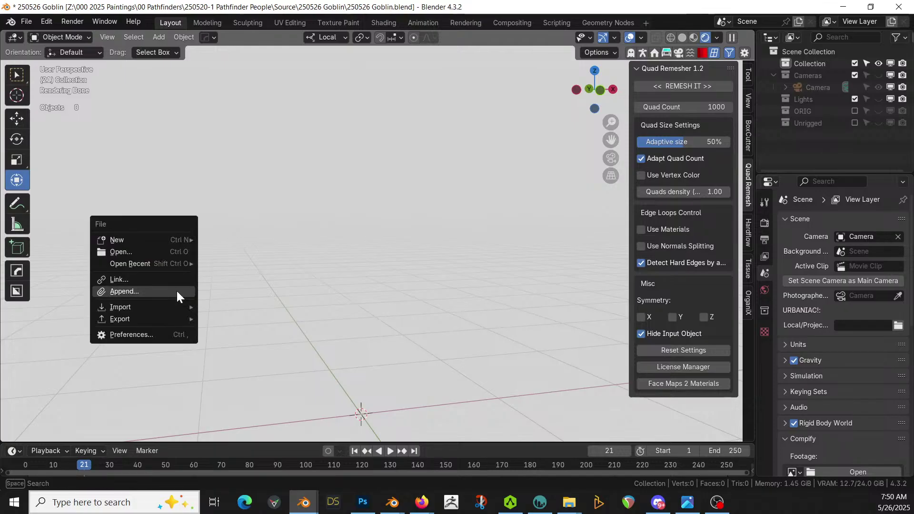
mouse_move(146, 323)
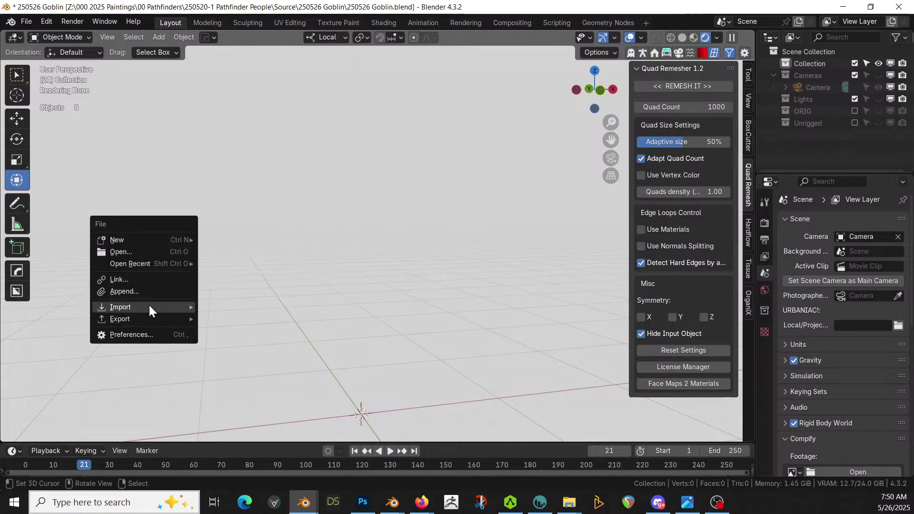
mouse_move(149, 304)
left_click(252, 218)
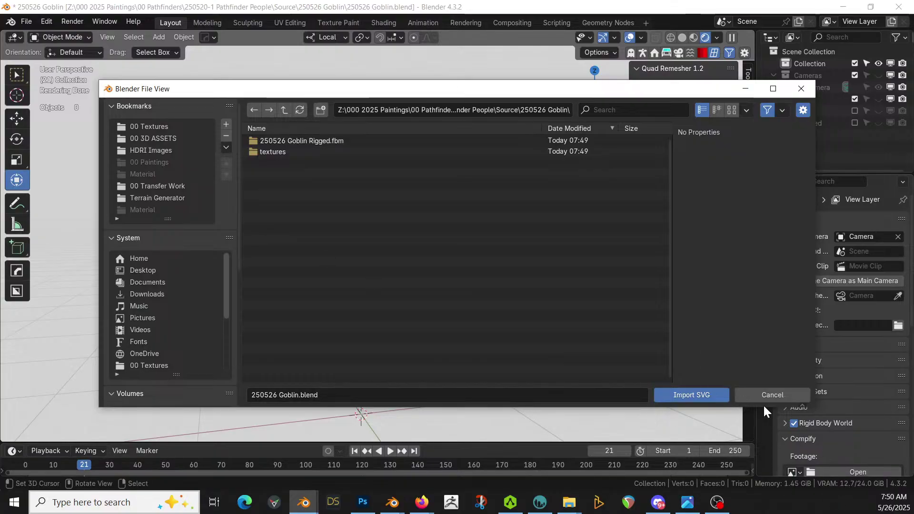
left_click(775, 396)
Import the "250526 Goblin Rigged" FBX, clear the armature's scale to 1.000 and select the goblin mesh.
key("F4")
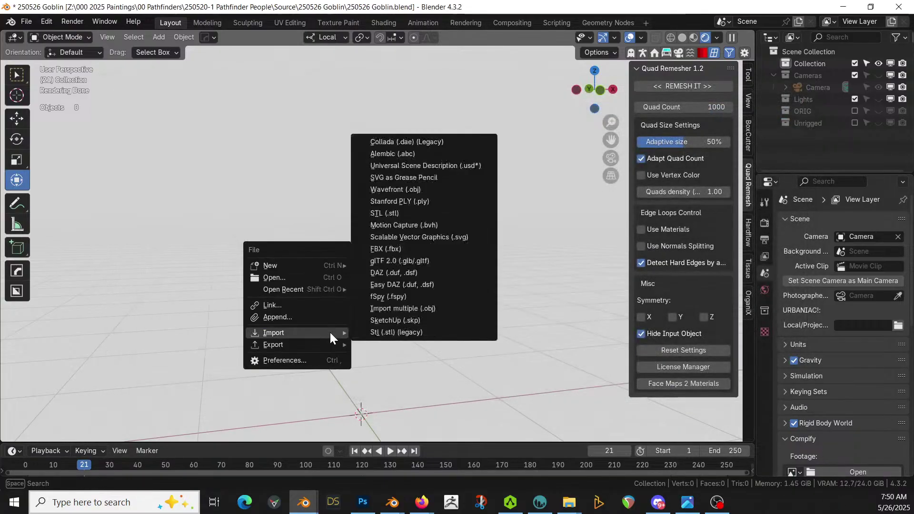
left_click(420, 249)
double_click(286, 163)
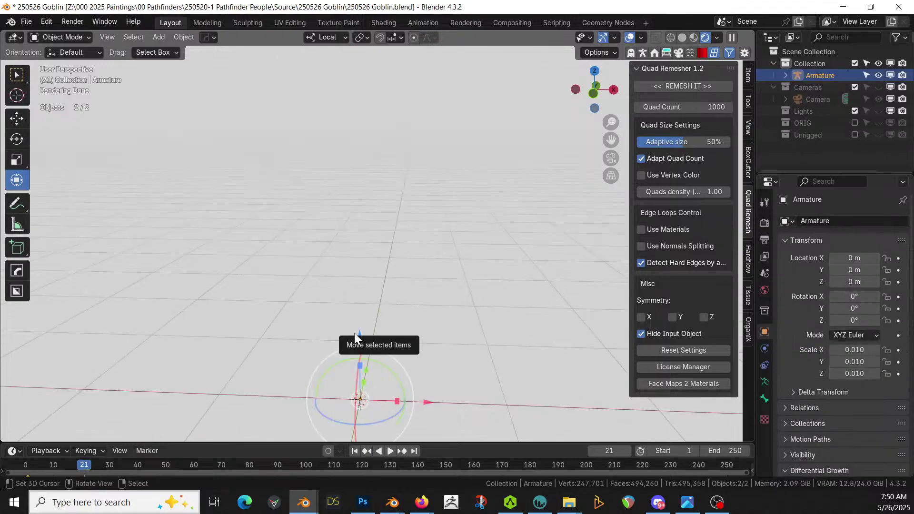
key("alt+s")
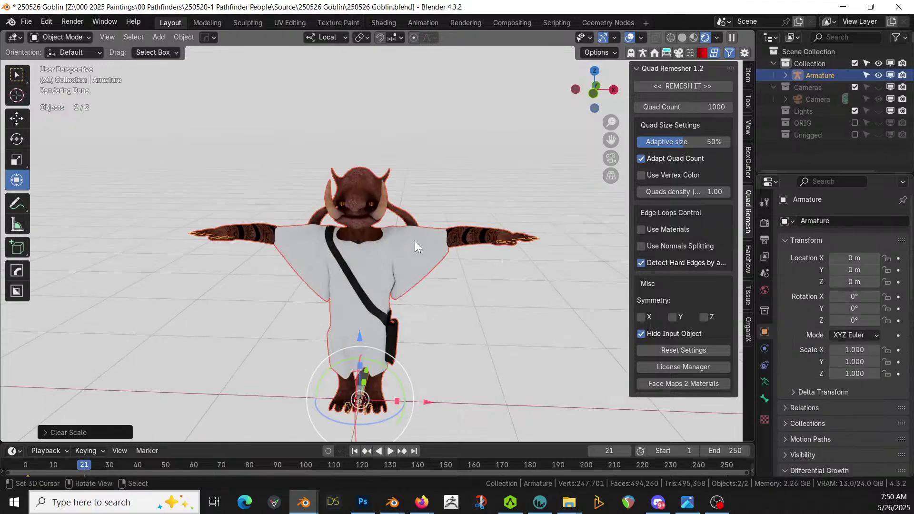
left_click(415, 242)
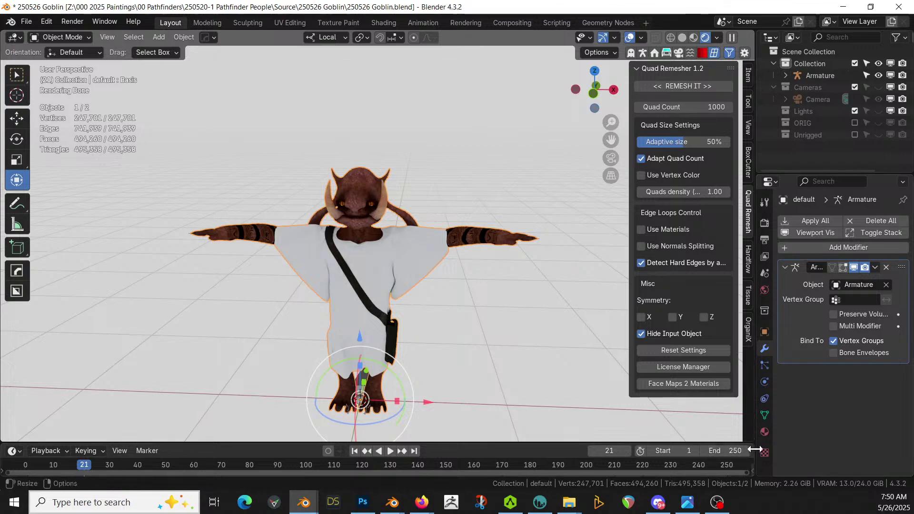
Replace the materials in the goblin mesh's first three slots with KB3D_MTM_LeatherBlackOldA, Goblin and Goblin no SSS.
left_click(765, 432)
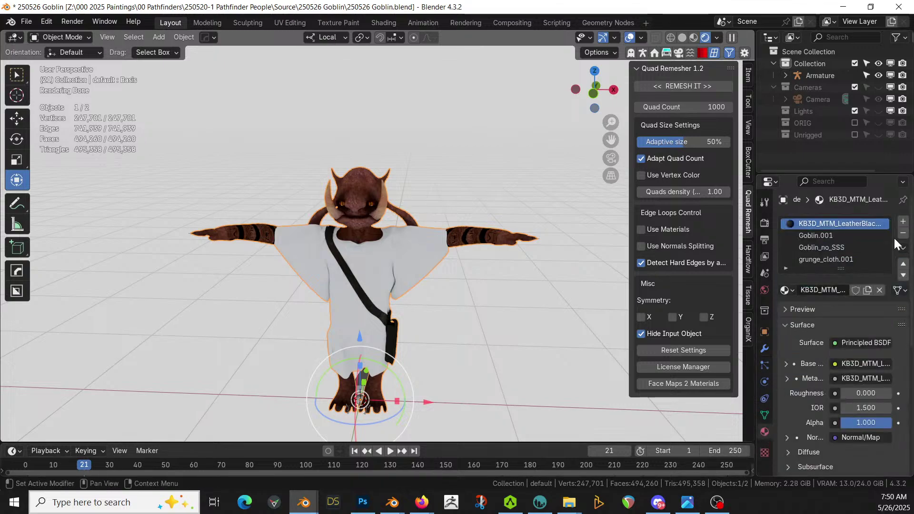
left_click(792, 290)
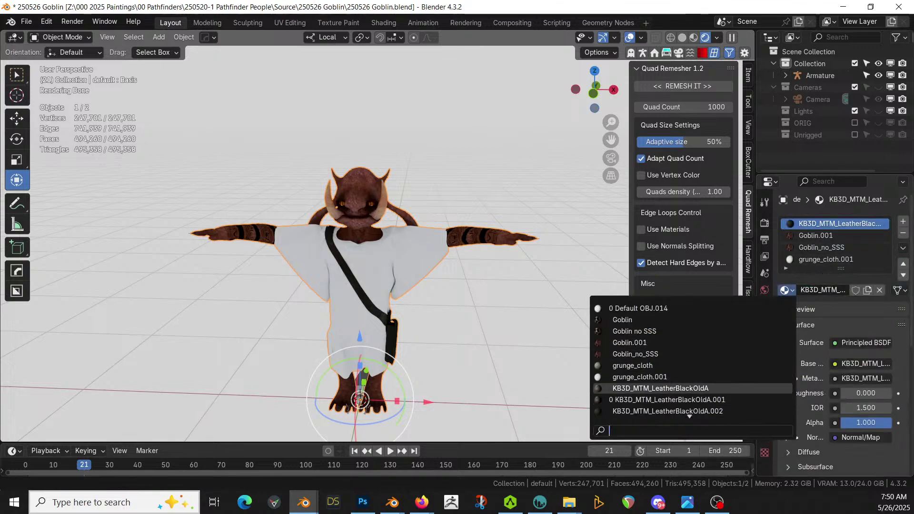
left_click(833, 235)
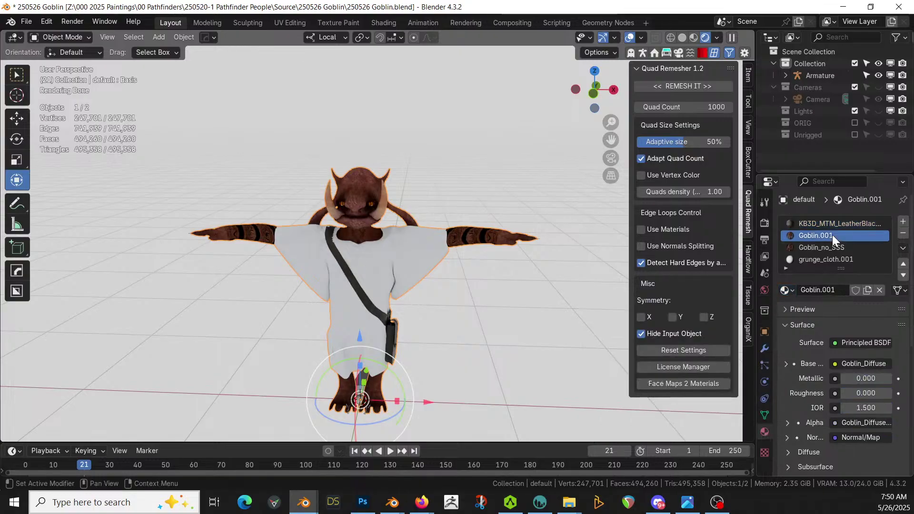
left_click(789, 290)
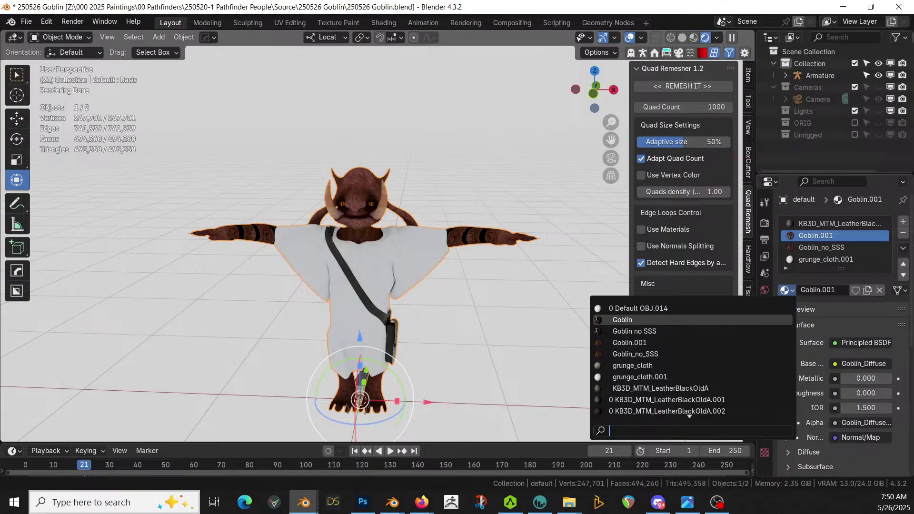
left_click(839, 248)
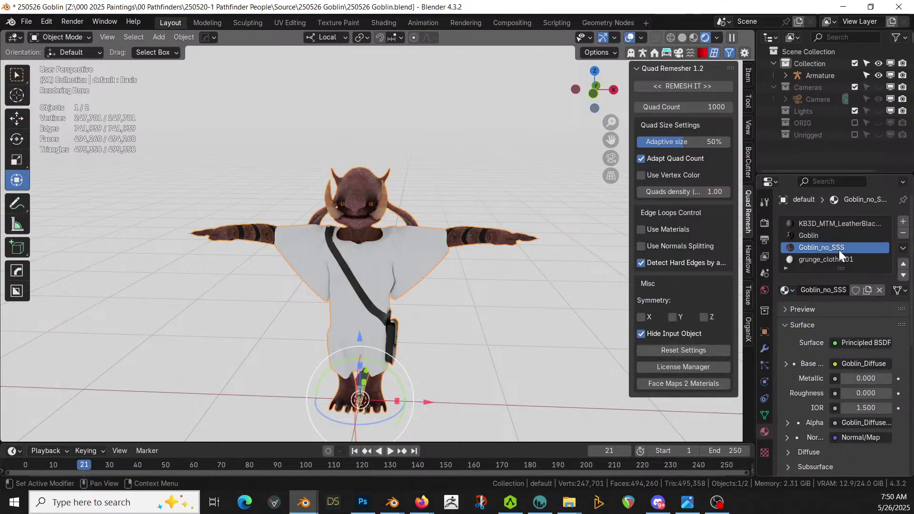
left_click(789, 290)
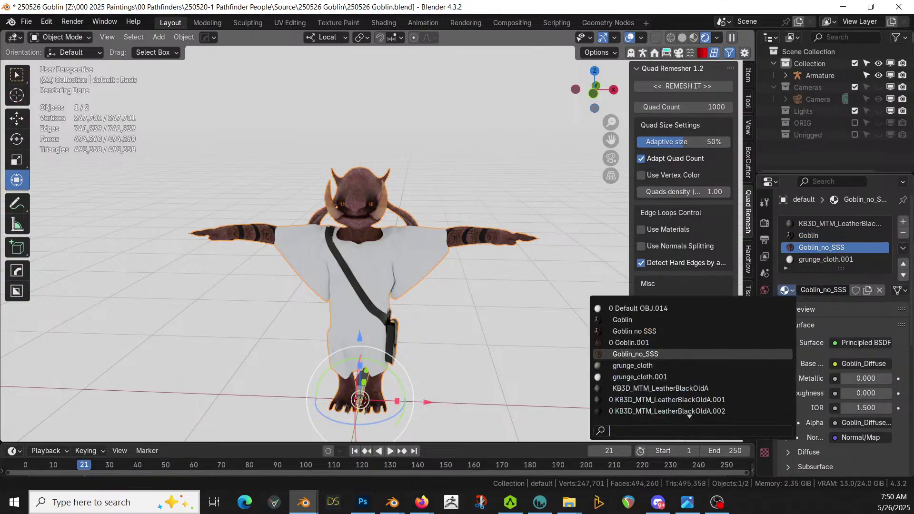
key("Return")
Replace grunge_cloth.001 in the fourth material slot with grunge_cloth and save the file.
left_click(822, 259)
left_click(787, 290)
key("Down")
key("Down")
key("Down")
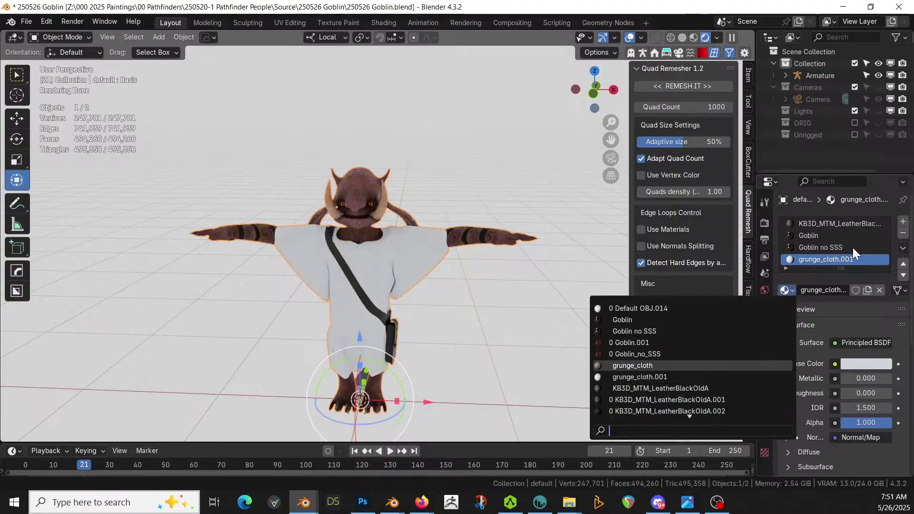
key("Return")
middle_click_drag(320, 311, 393, 318)
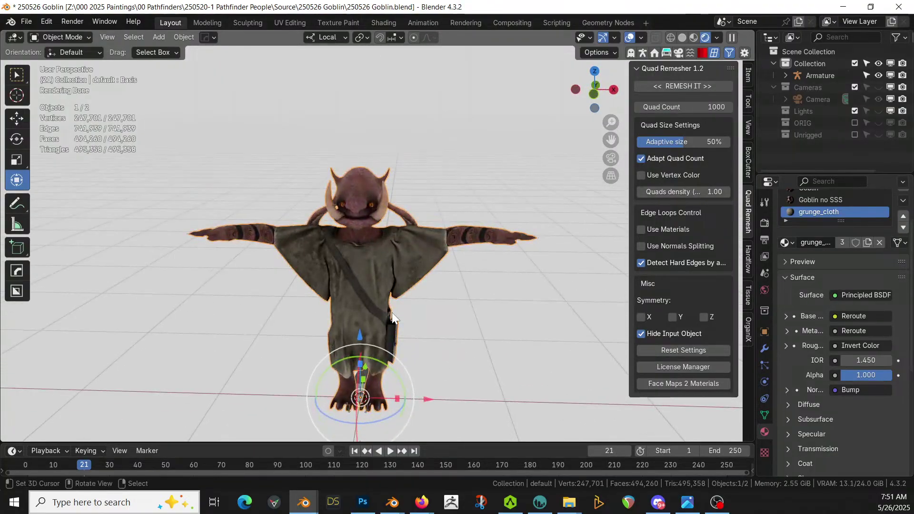
key("ctrl")
key("ctrl+s")
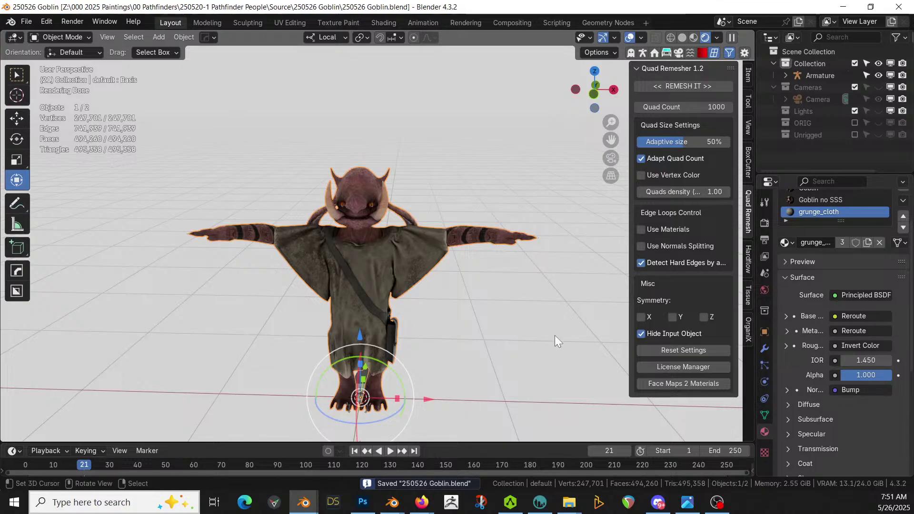
Switch the viewport to Solid shading and browse to the "000 G8 for HumanGen" Poses folder for an FBX import.
key("z")
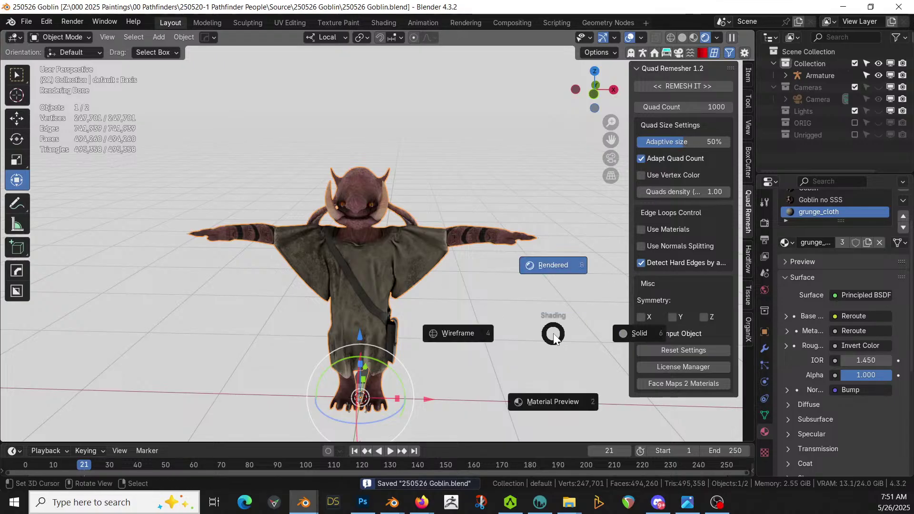
key("6")
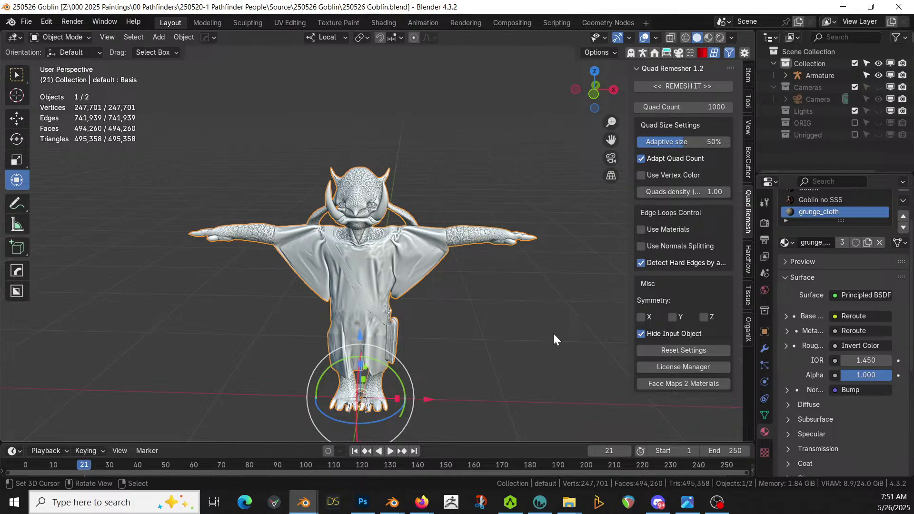
key("F4")
mouse_move(554, 335)
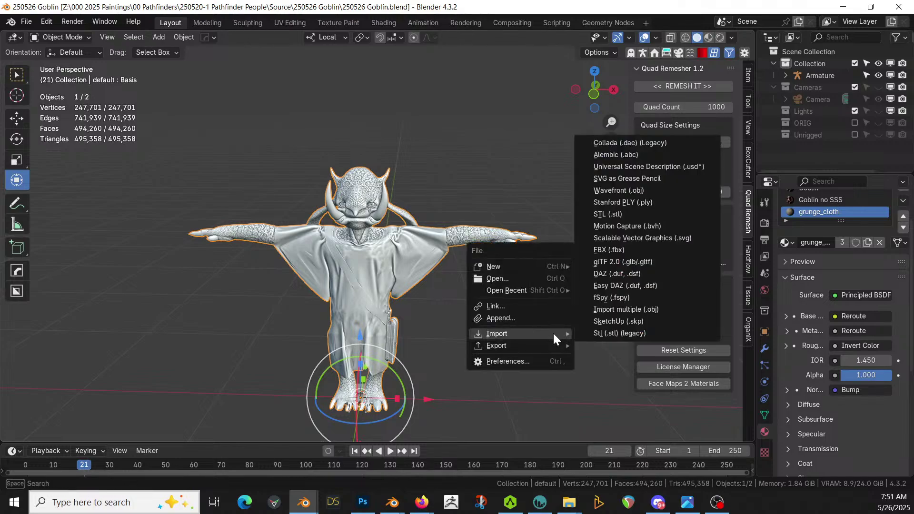
left_click(662, 249)
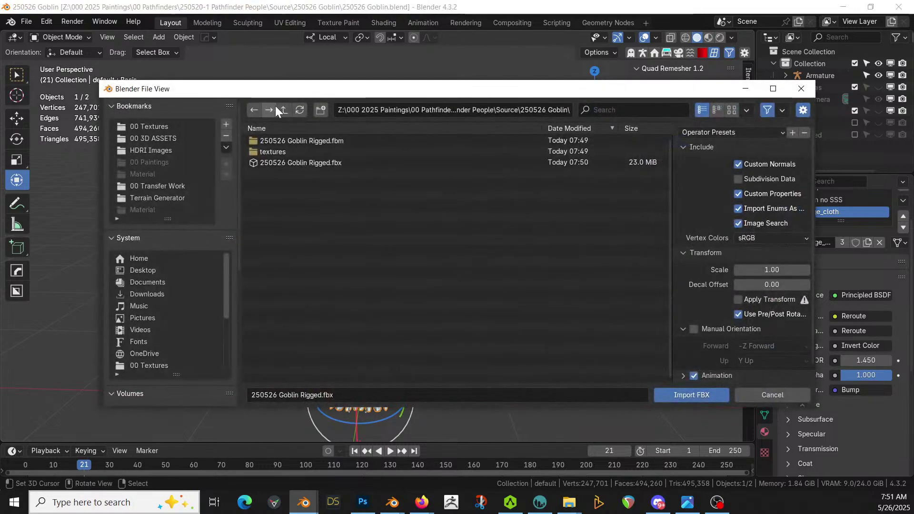
left_click(288, 107)
left_click(289, 107)
left_click(289, 107)
left_click(289, 106)
left_click(328, 173)
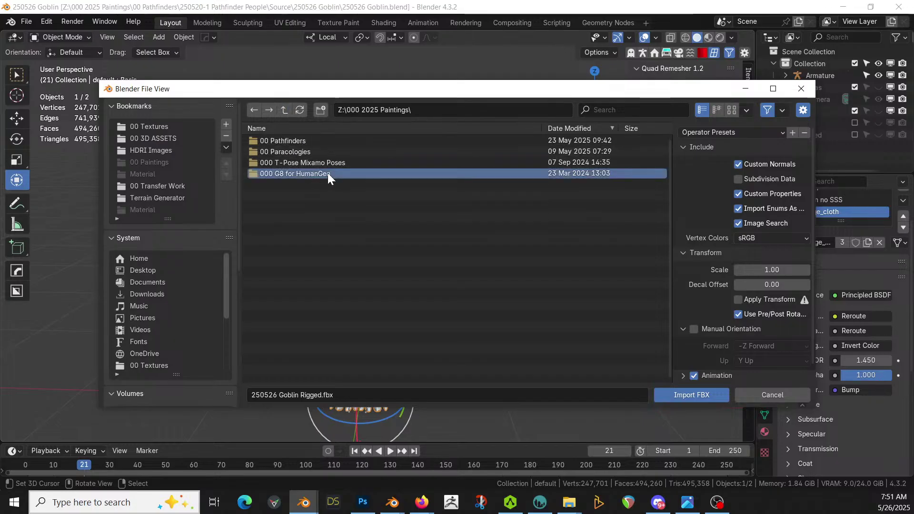
double_click(327, 173)
double_click(273, 140)
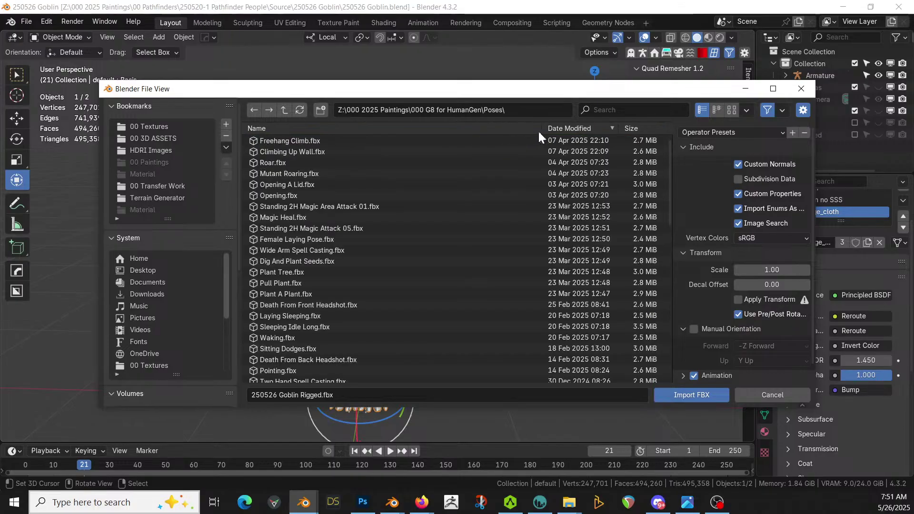
Search the Poses folder for "neu" and import "Neutral Idle.fbx".
left_click(636, 110)
type("neu")
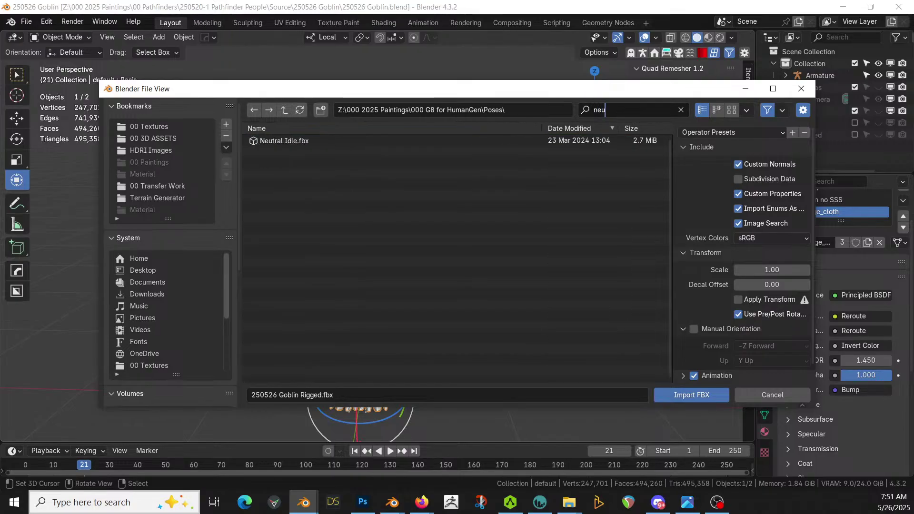
double_click(279, 142)
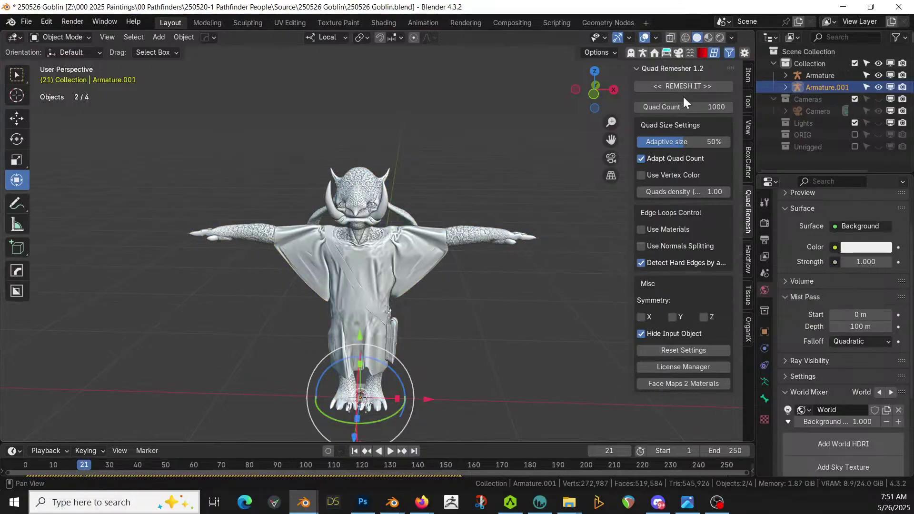
Set up Rokoko retargeting with Armature.001 as the source and Armature as the target.
left_click(644, 52)
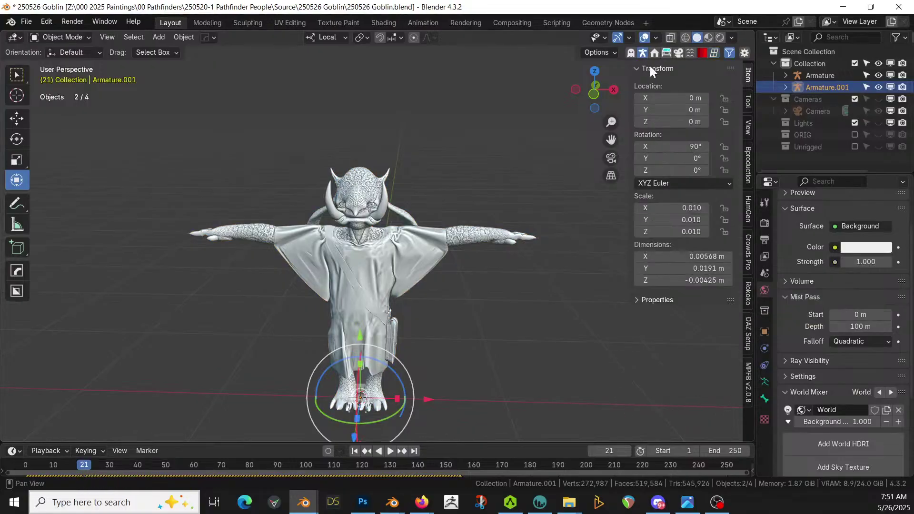
left_click(749, 293)
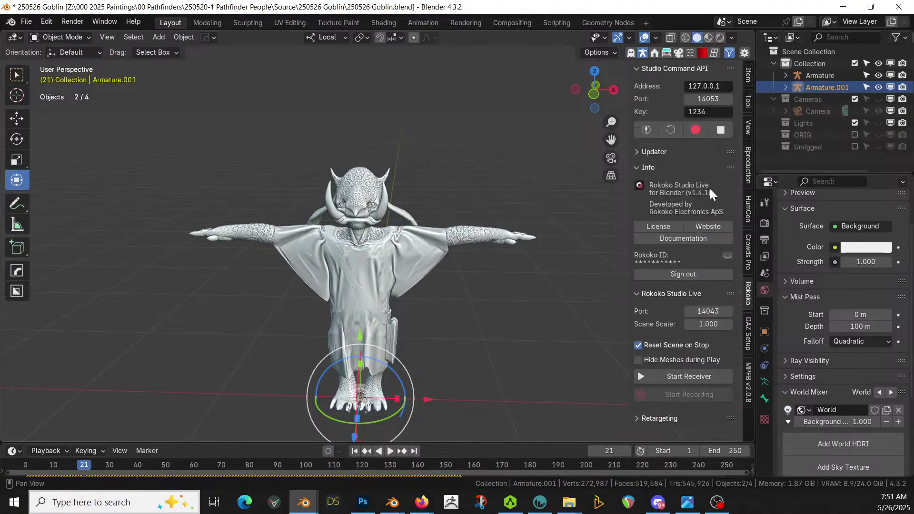
left_click(662, 419)
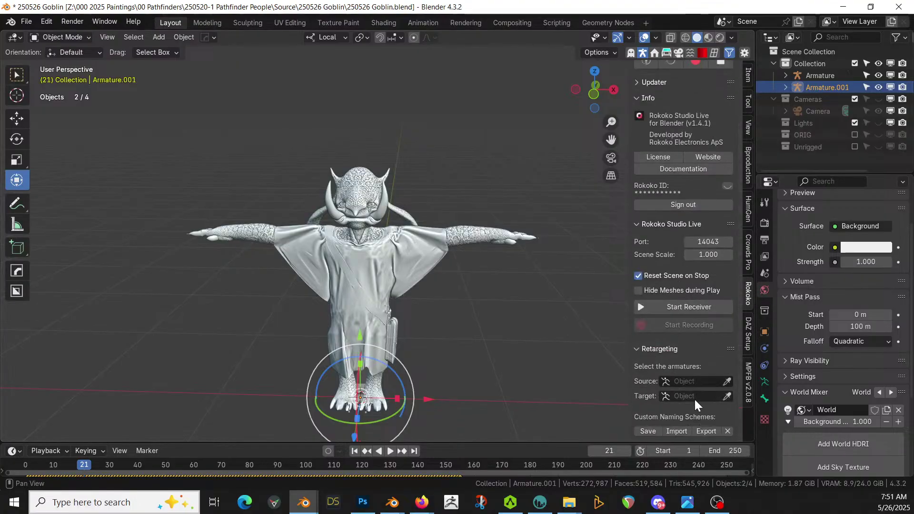
left_click(698, 381)
left_click(687, 269)
left_click(696, 394)
left_click(687, 273)
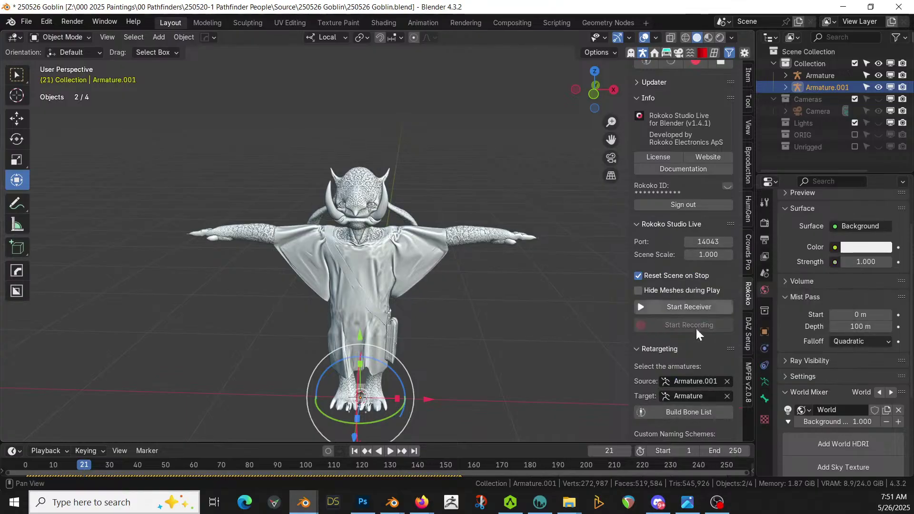
Build the retargeting bone list and retarget the idle animation onto the goblin using the Rest pose.
left_click(704, 412)
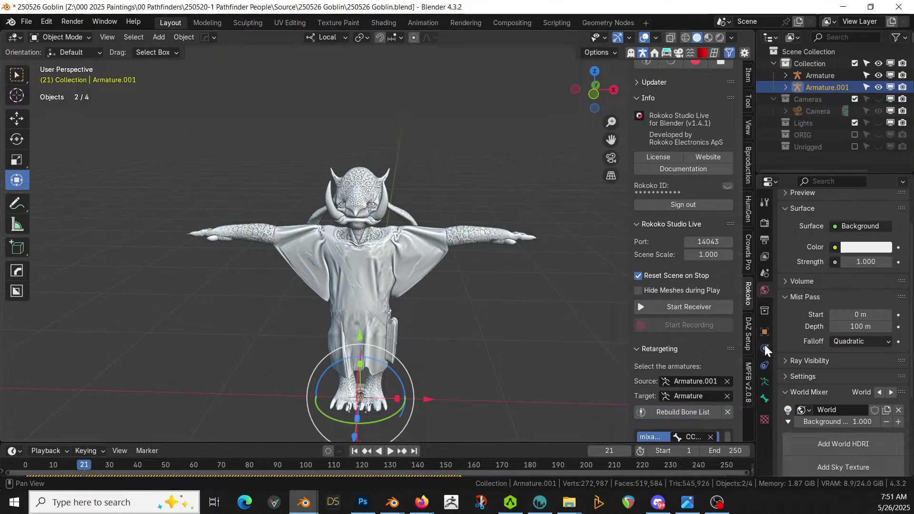
scroll(739, 346, "down", 10)
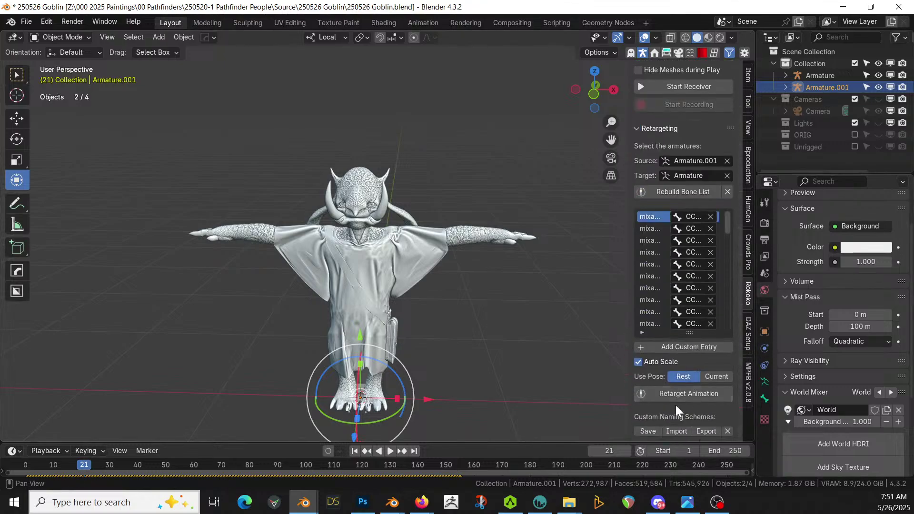
left_click(681, 395)
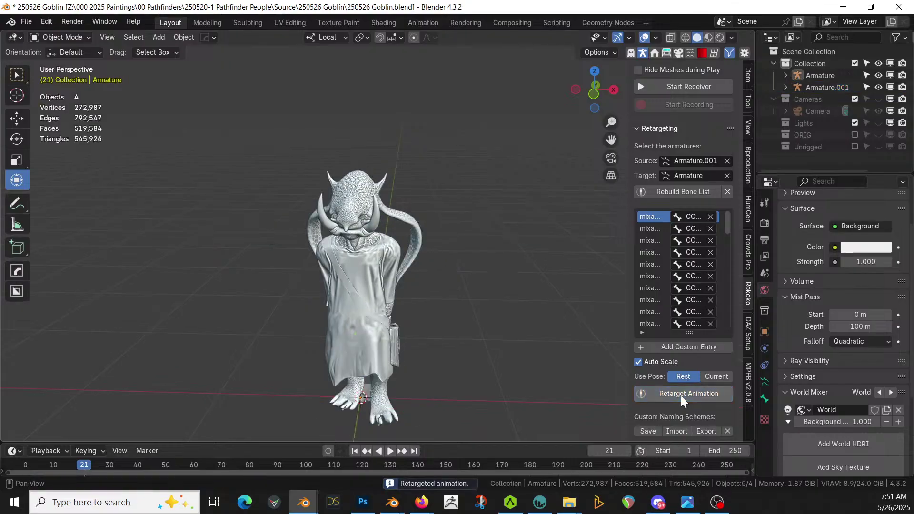
middle_click_drag(434, 253, 495, 303)
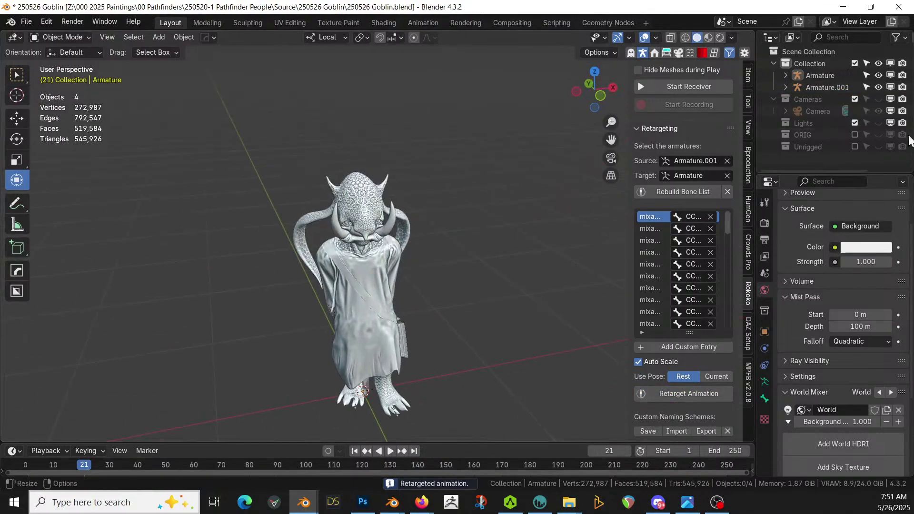
Delete the imported Armature.001 together with its hierarchy.
left_click(824, 90)
right_click(825, 84)
left_click(804, 122)
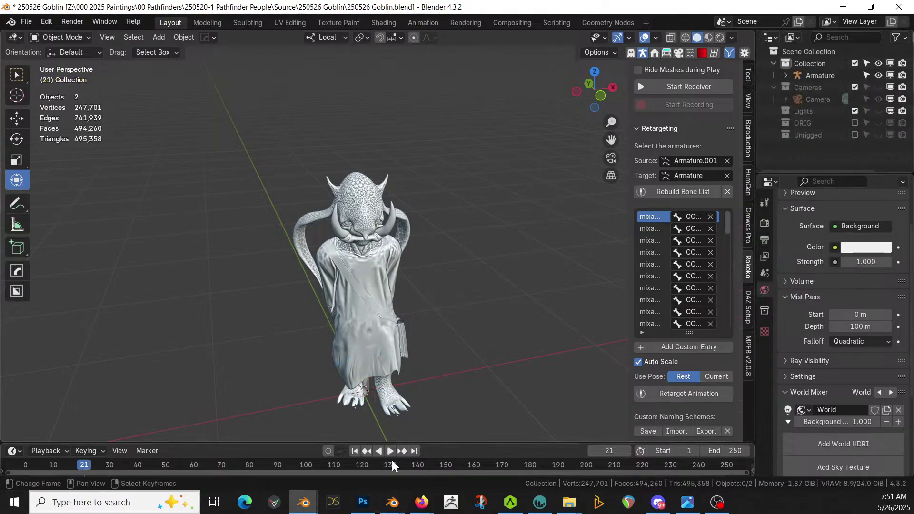
Clear the animation data from the goblin's armature and return the timeline to frame 1.
left_click(786, 75)
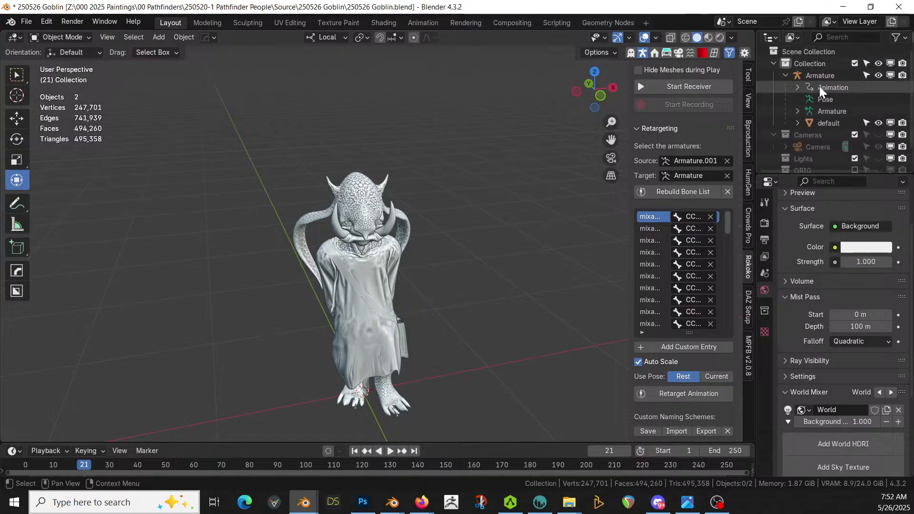
right_click(819, 87)
left_click(795, 90)
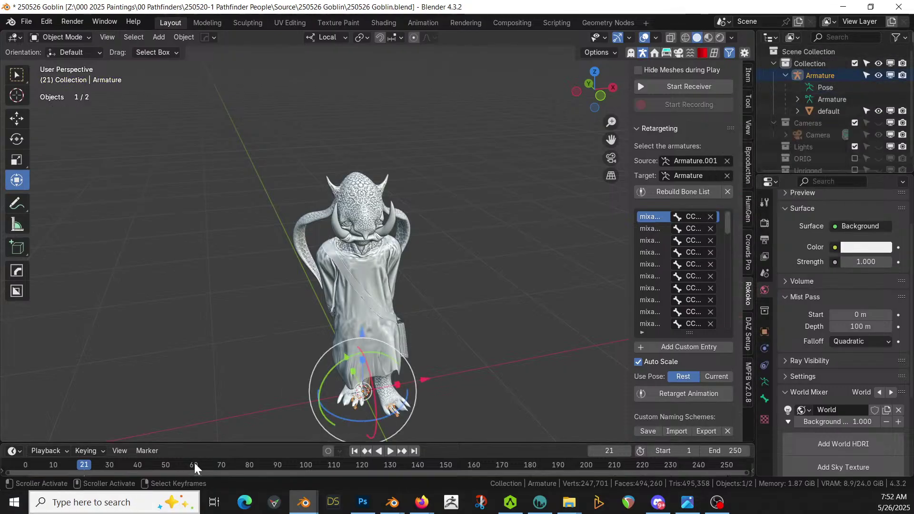
left_click(353, 452)
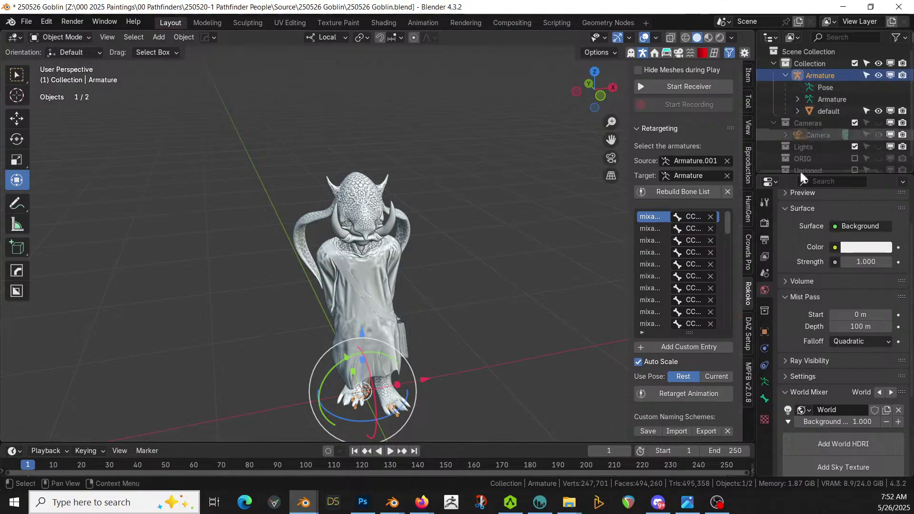
Display the armature's bones In Front, enter Pose Mode and hide the selected bones.
left_click(767, 381)
scroll(821, 369, "down", 2)
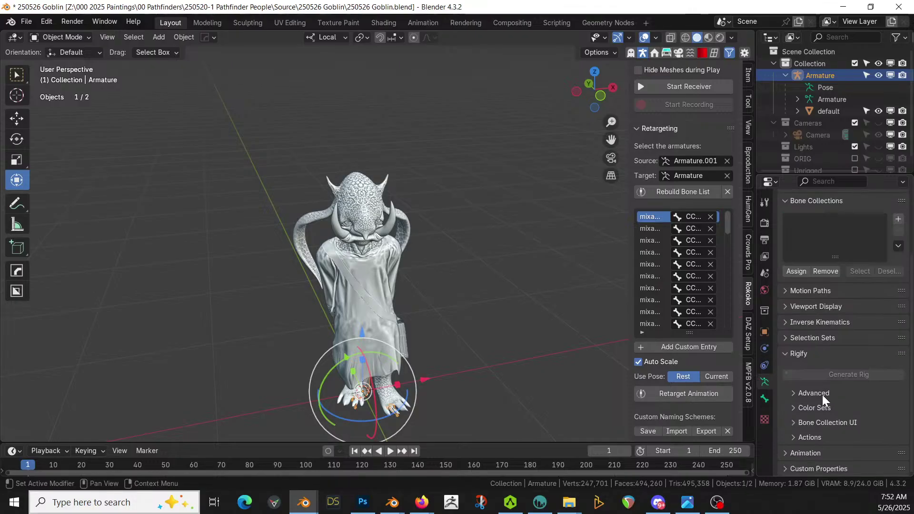
left_click(787, 306)
left_click(834, 378)
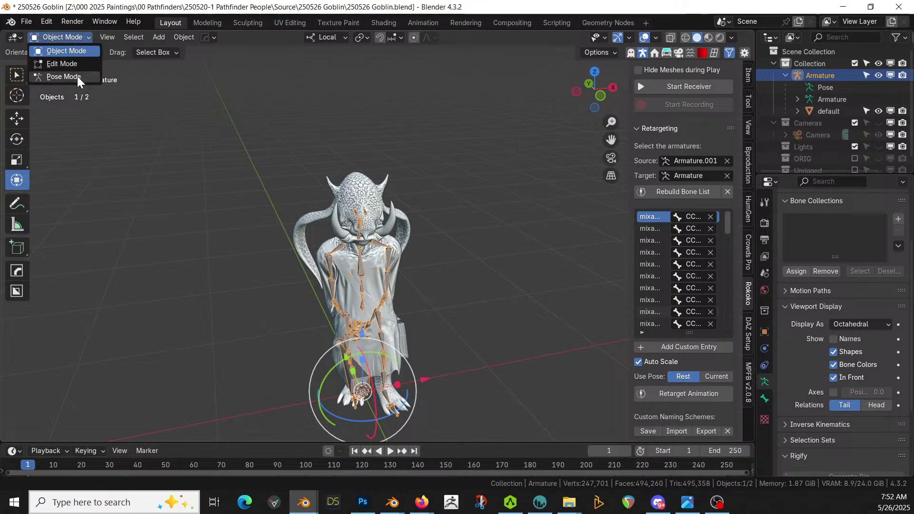
left_click(77, 76)
key("h")
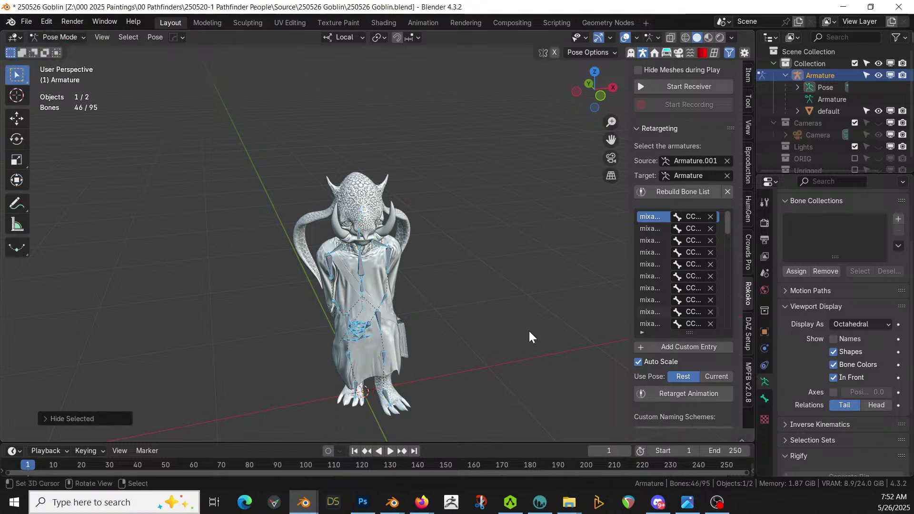
Rotate the left upper arm bone around its local Z axis to bring the arm out from the torso.
middle_click_drag(446, 281, 414, 276)
left_click(388, 255)
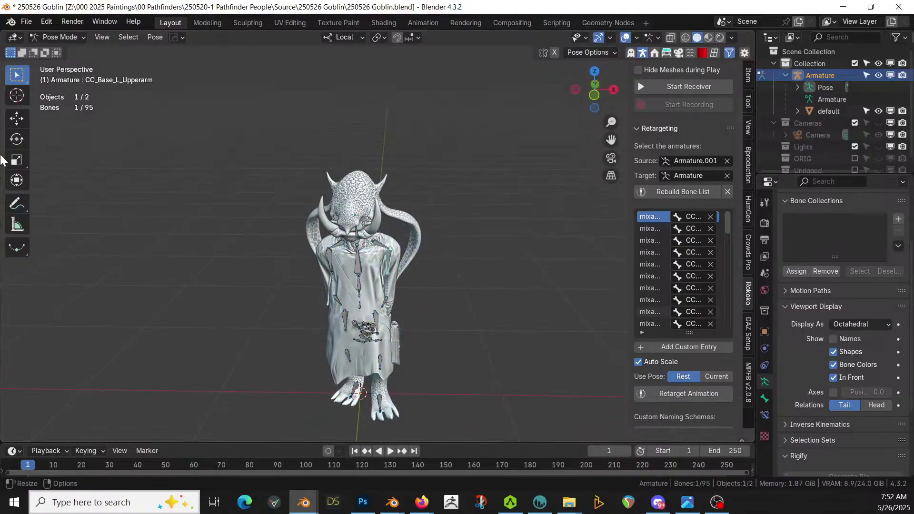
left_click(17, 182)
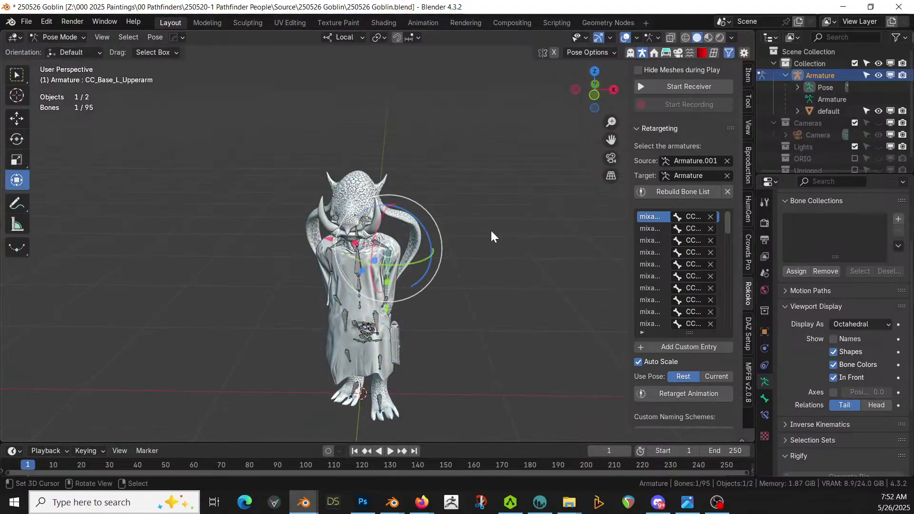
key("r")
key("z")
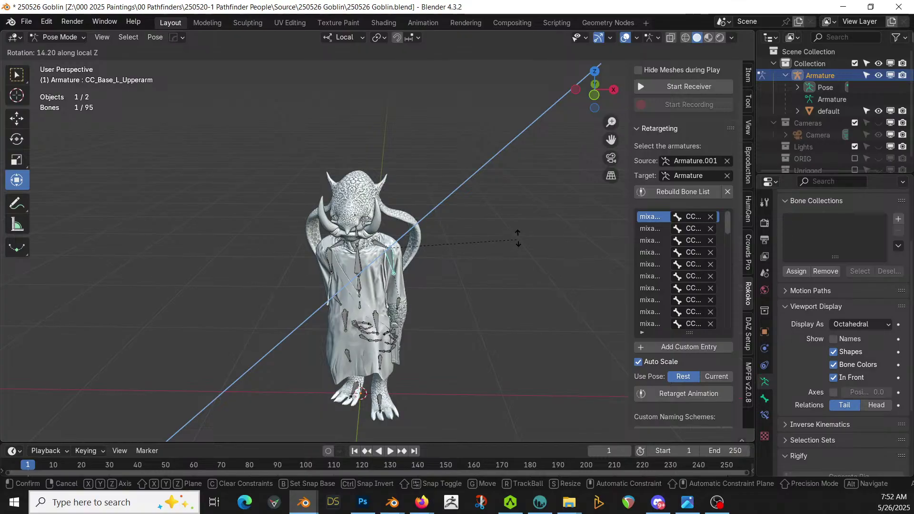
left_click(525, 228)
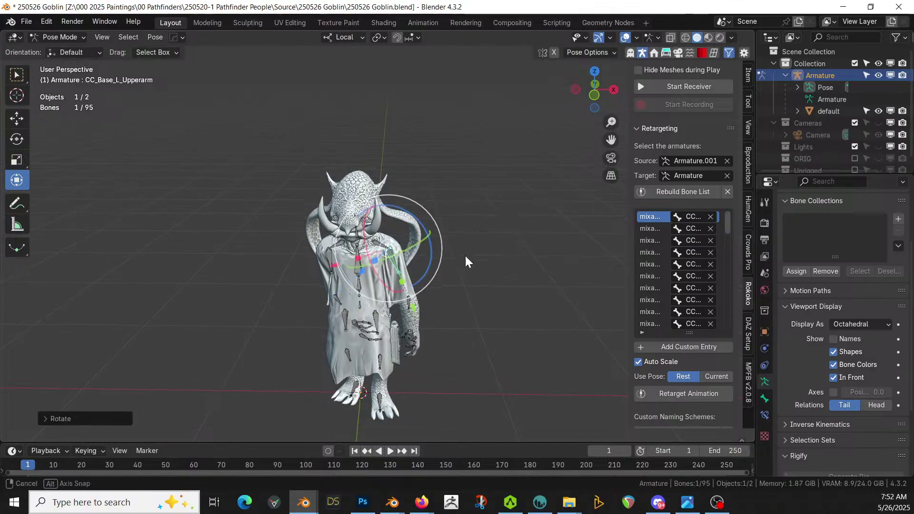
Rotate the right upper arm bone around its local Z axis to bring that arm out from the robe.
middle_click_drag(465, 259, 378, 274)
left_click(319, 259)
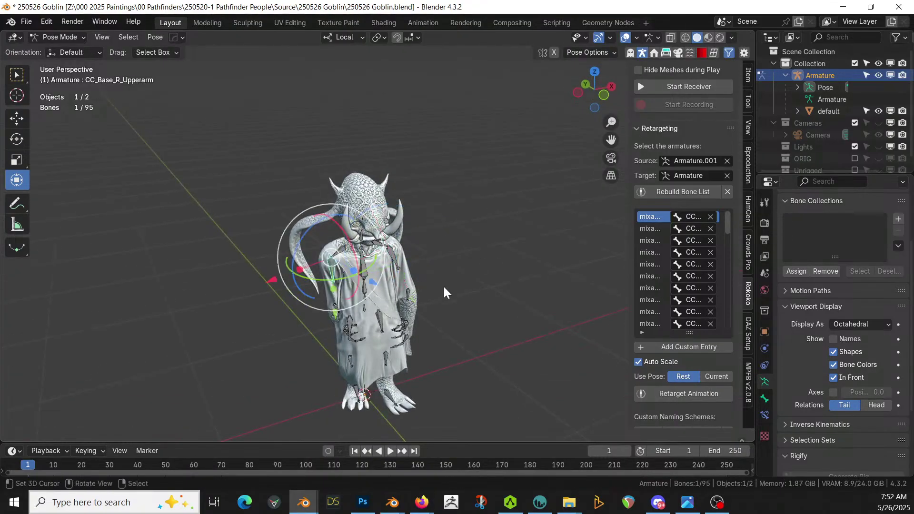
key("r")
key("z")
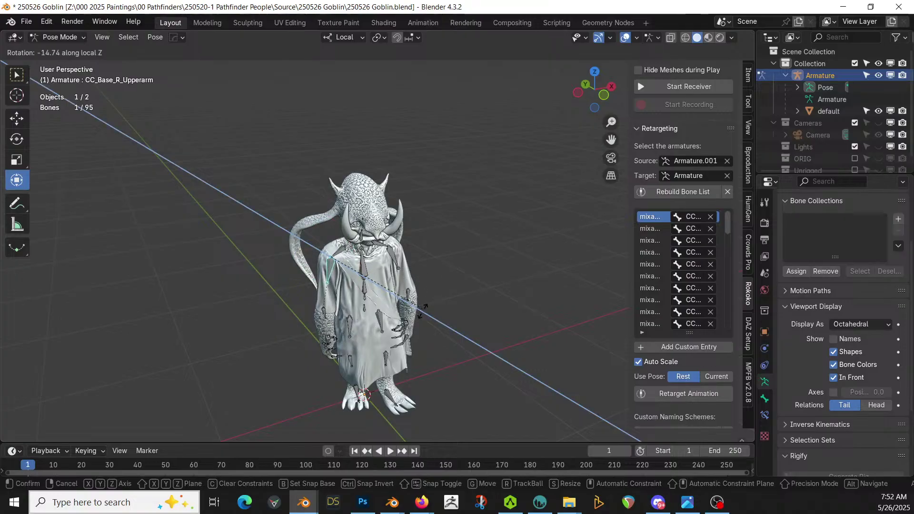
left_click(427, 315)
Rotate the left forearm bone around the X axis to bend the elbow forward.
middle_click_drag(426, 315, 284, 283)
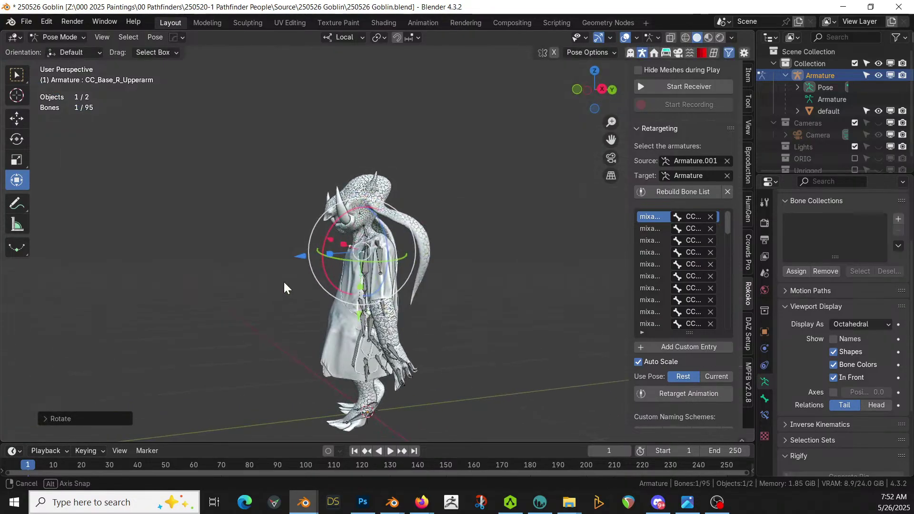
left_click(388, 309)
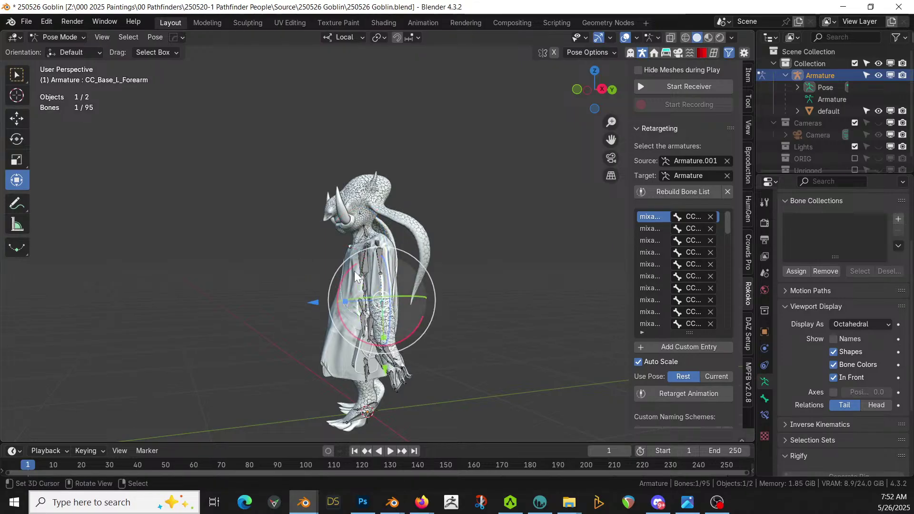
key("r")
key("x")
key("x")
left_click(375, 272)
Rotate the right forearm bone with the transform gizmo to bend that elbow.
middle_click_drag(374, 272, 558, 294)
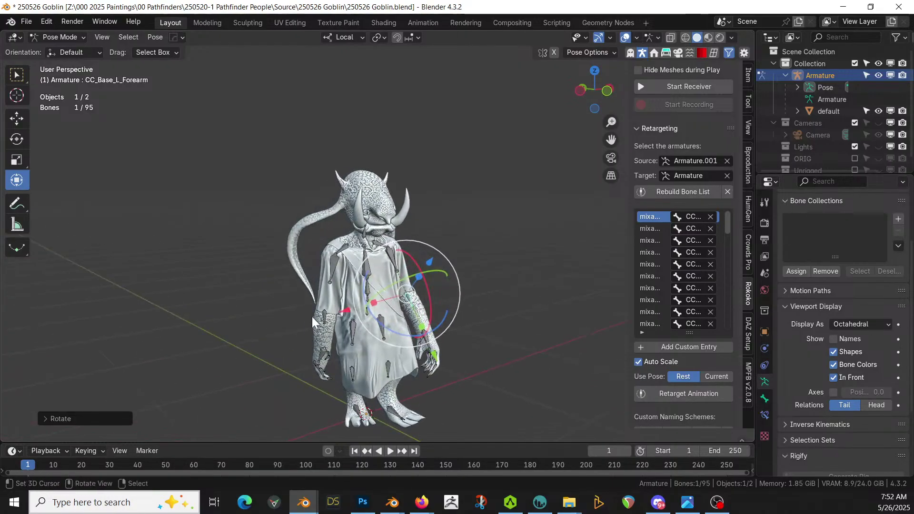
left_click(324, 317)
middle_click_drag(323, 312, 461, 329)
left_click_drag(409, 272, 405, 238)
Return the armature to Object Mode and turn off its In Front display.
middle_click_drag(405, 238, 124, 307)
scroll(593, 394, "up", 3)
middle_click_drag(593, 398, 389, 296)
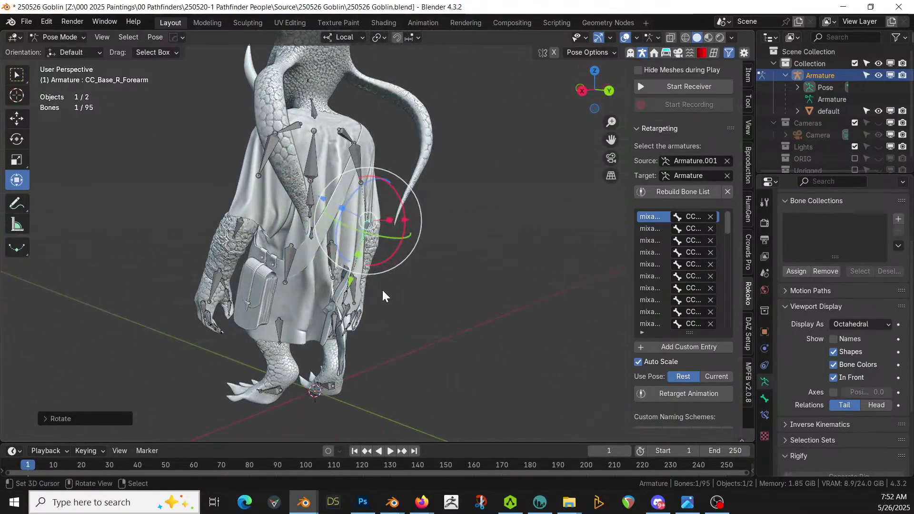
left_click(64, 42)
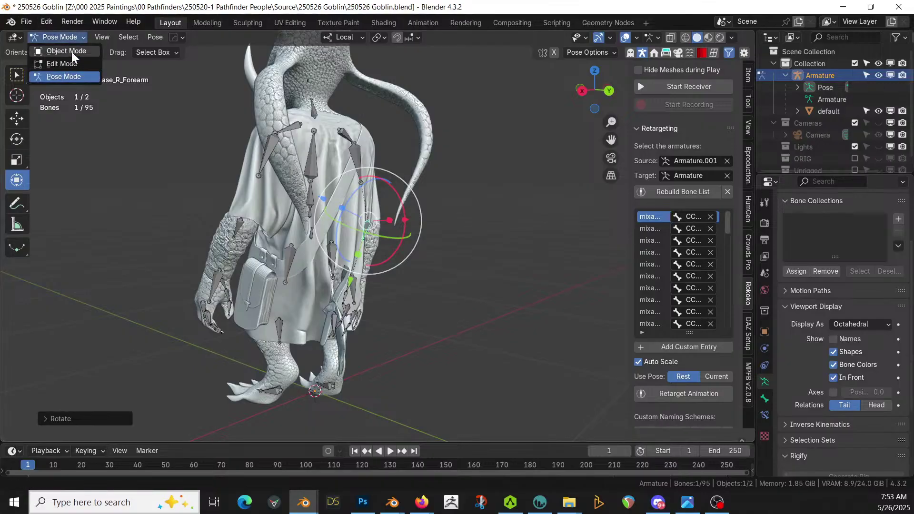
left_click(71, 51)
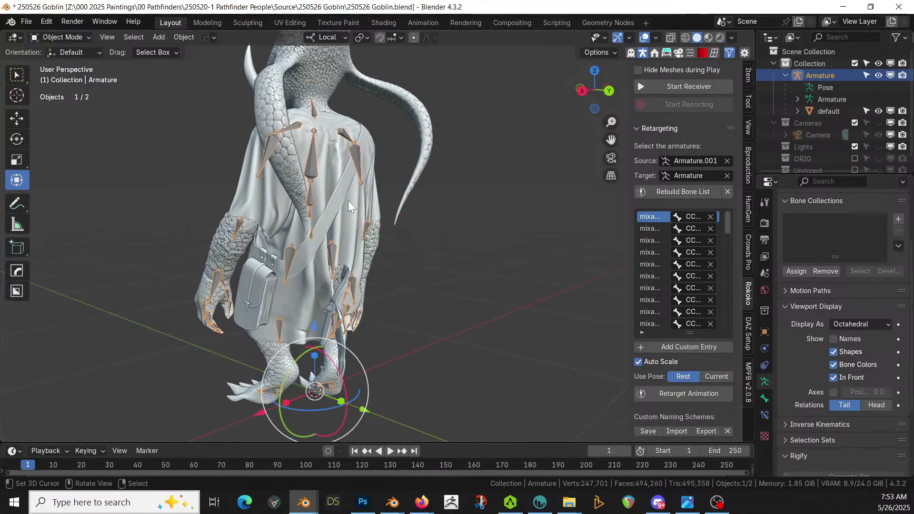
left_click(834, 377)
Enter Edit Mode on the goblin's mesh, clear the full selection and switch to face selection.
scroll(313, 302, "up", 3)
middle_click_drag(312, 302, 292, 327)
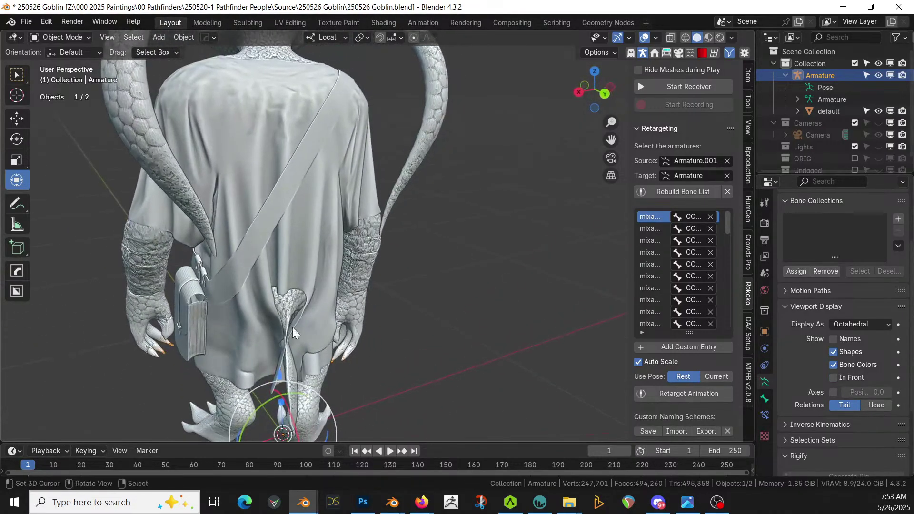
left_click(292, 236)
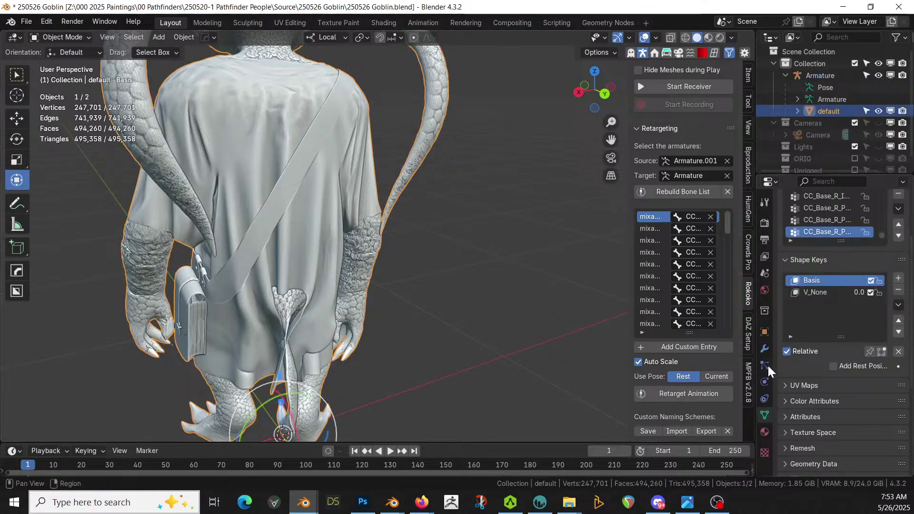
left_click(765, 349)
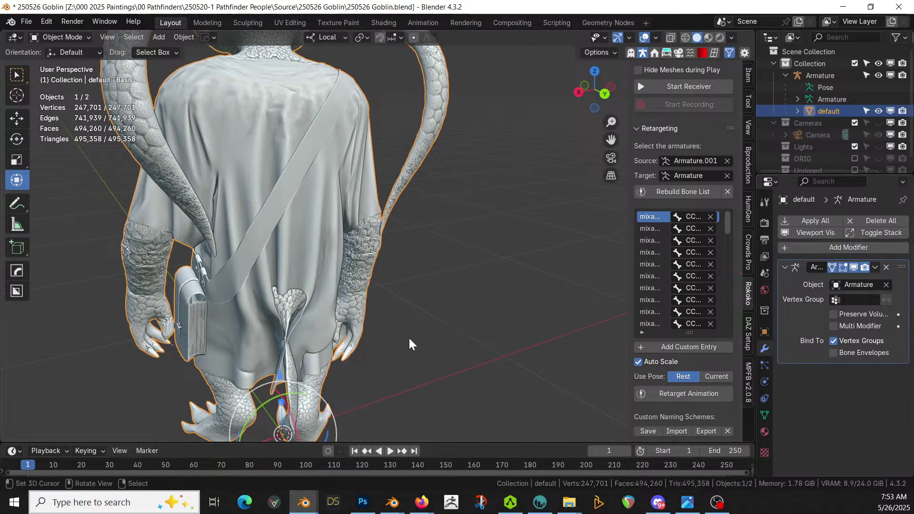
key("Tab")
middle_click_drag(343, 347, 331, 299)
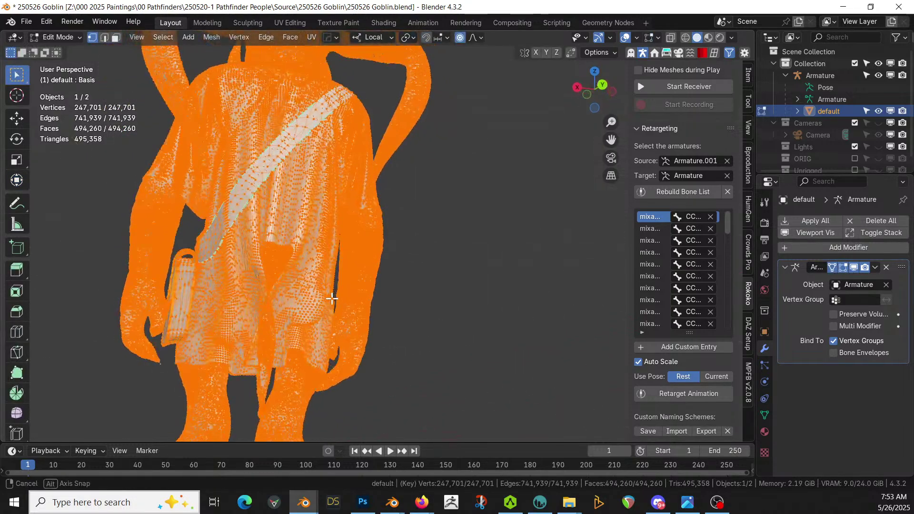
left_click(251, 363)
scroll(422, 365, "up", 5)
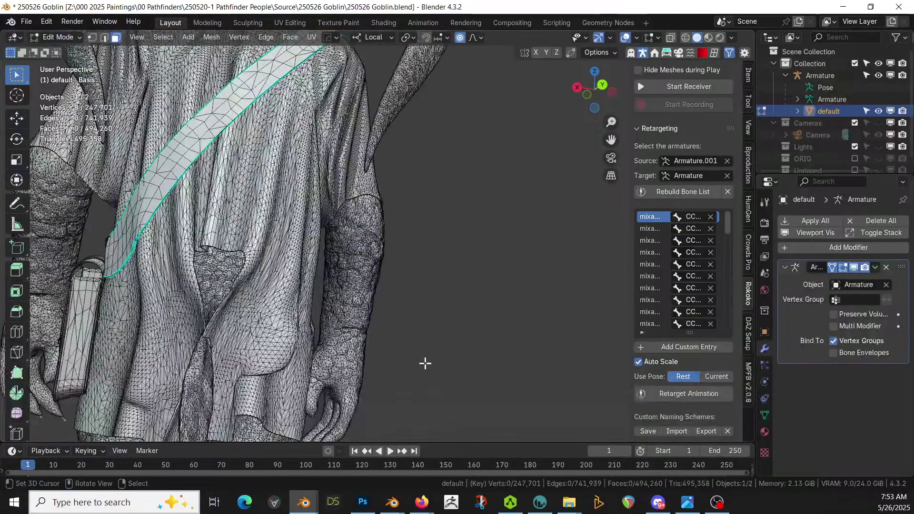
key("3")
key("c")
left_click_drag(257, 300, 260, 301)
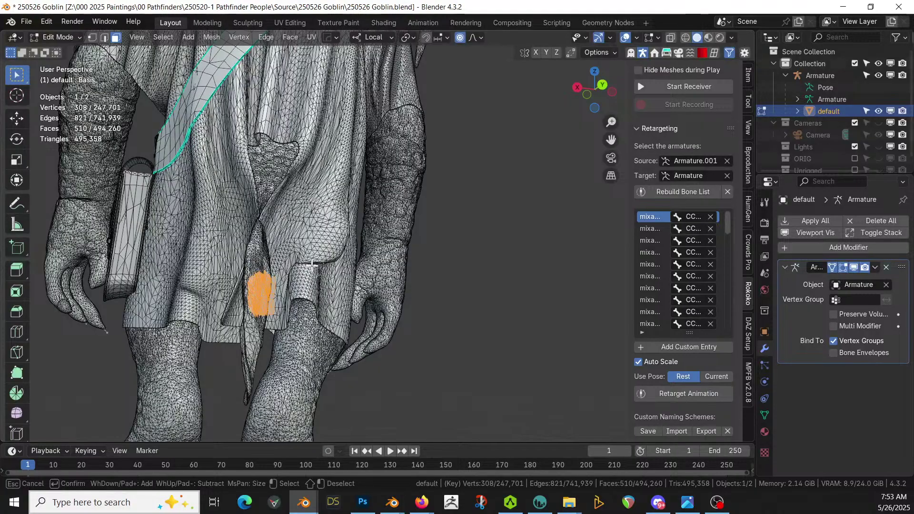
right_click(332, 302)
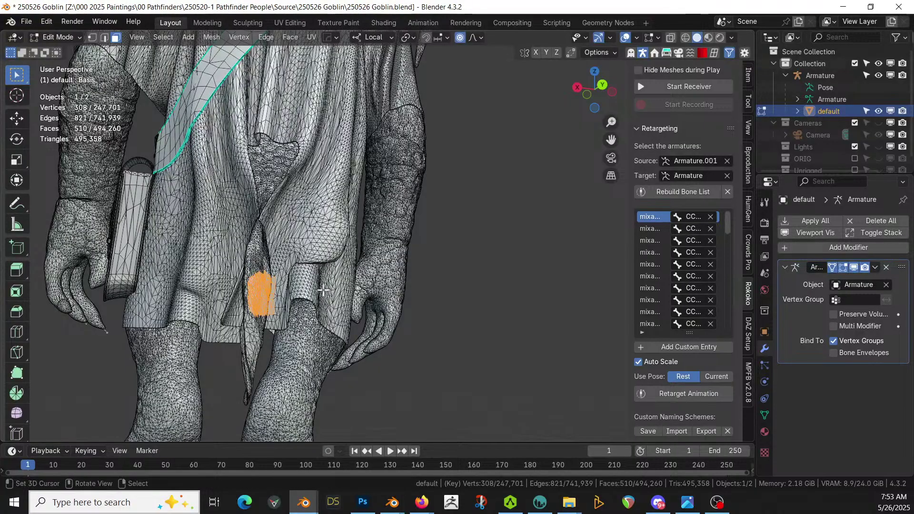
Select all faces using the grunge_cloth material and hide the rest of the mesh.
left_click(305, 266)
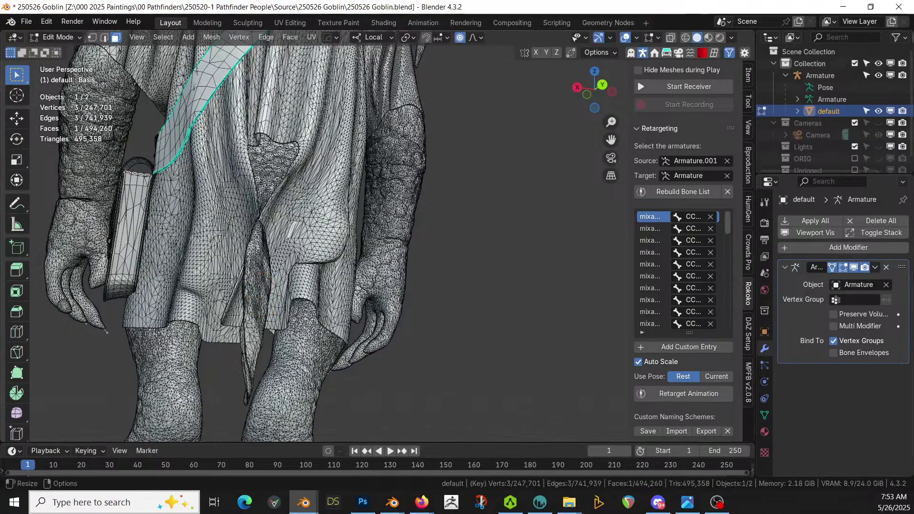
left_click(764, 432)
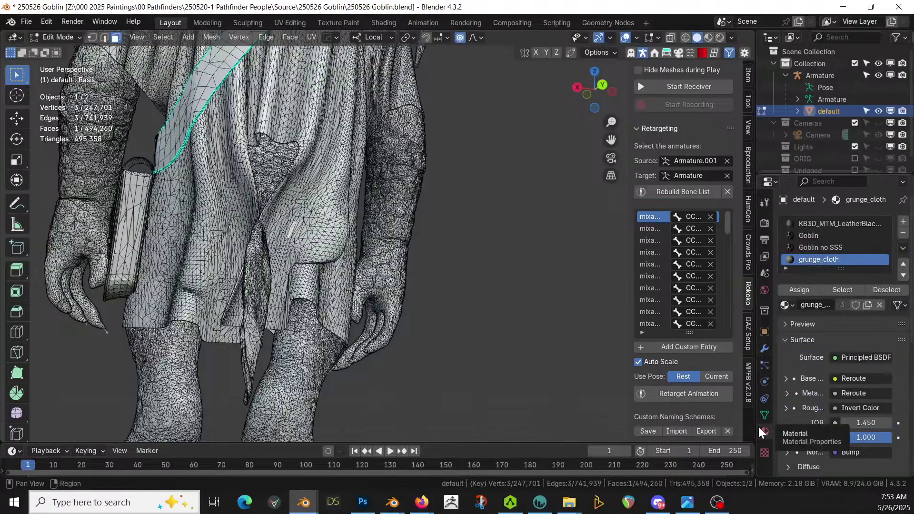
left_click(843, 290)
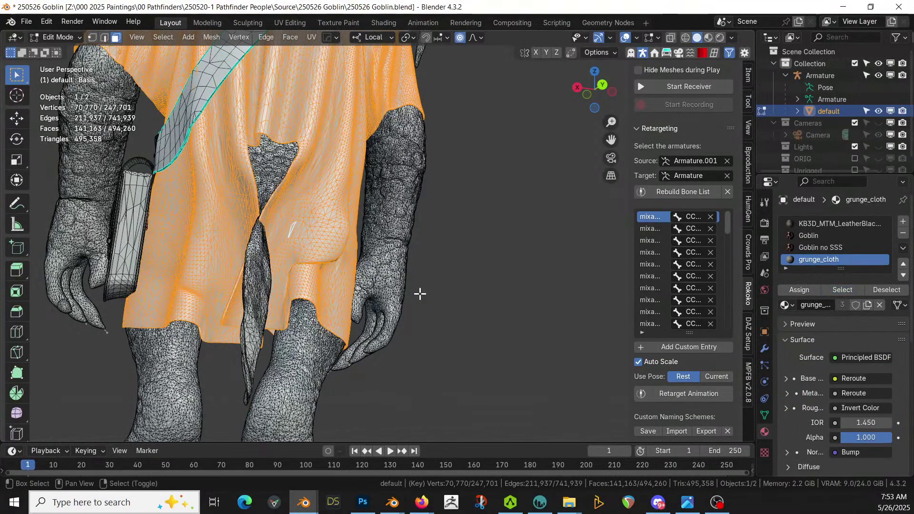
key("shift+h")
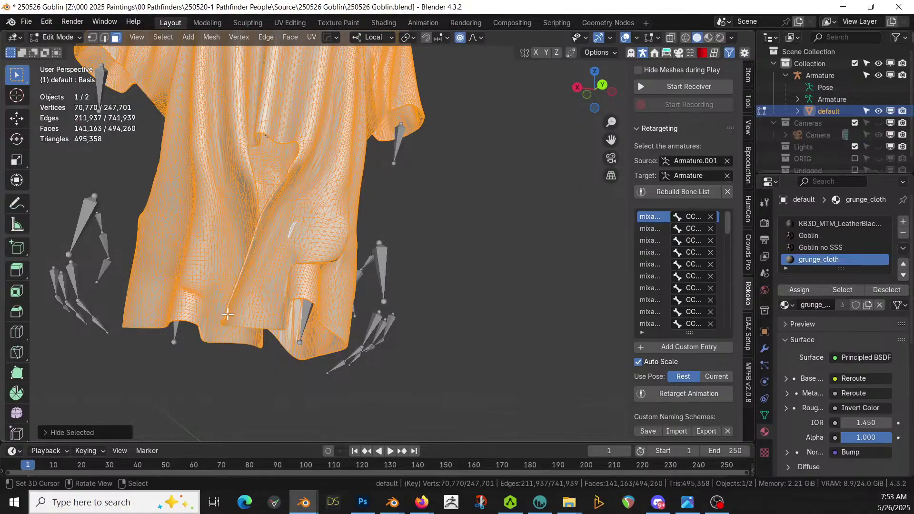
Set proportional editing to Connected Only and move the lower corner of the overlapping flap at the robe's back with Smooth falloff.
left_click(226, 313)
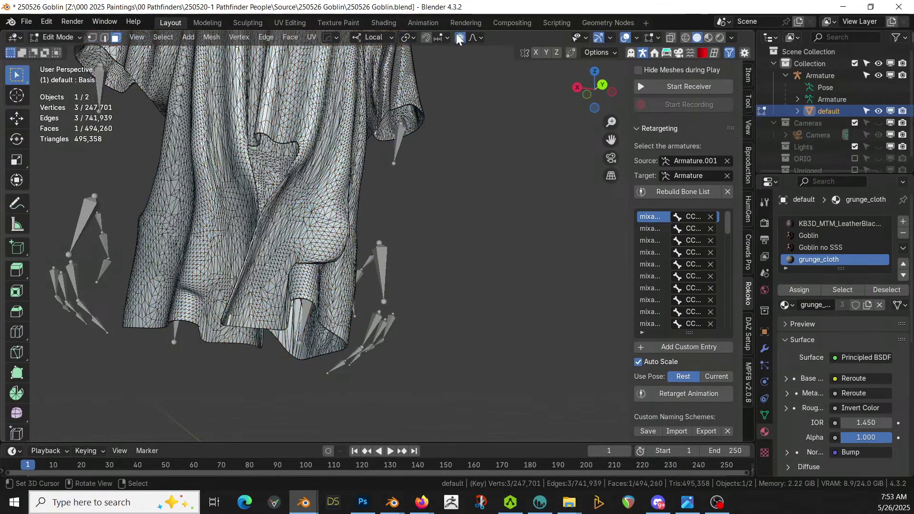
left_click(480, 35)
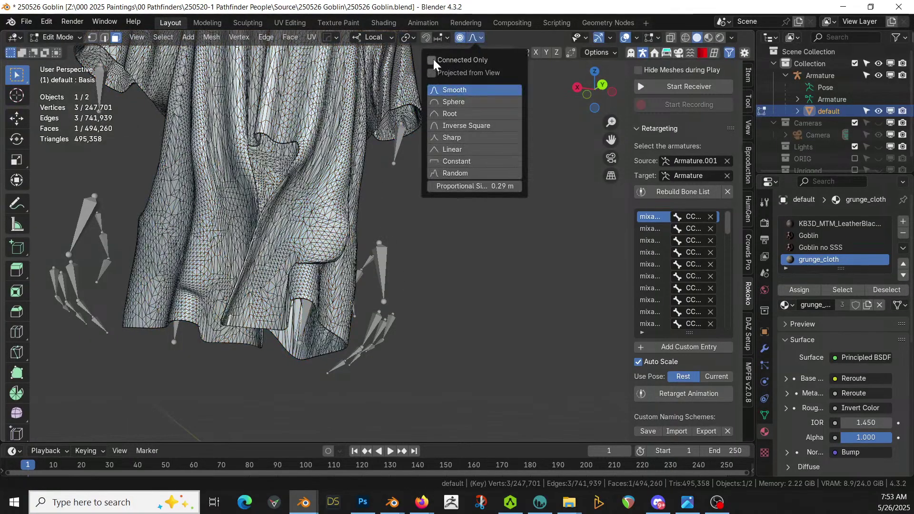
middle_click_drag(400, 255, 365, 372)
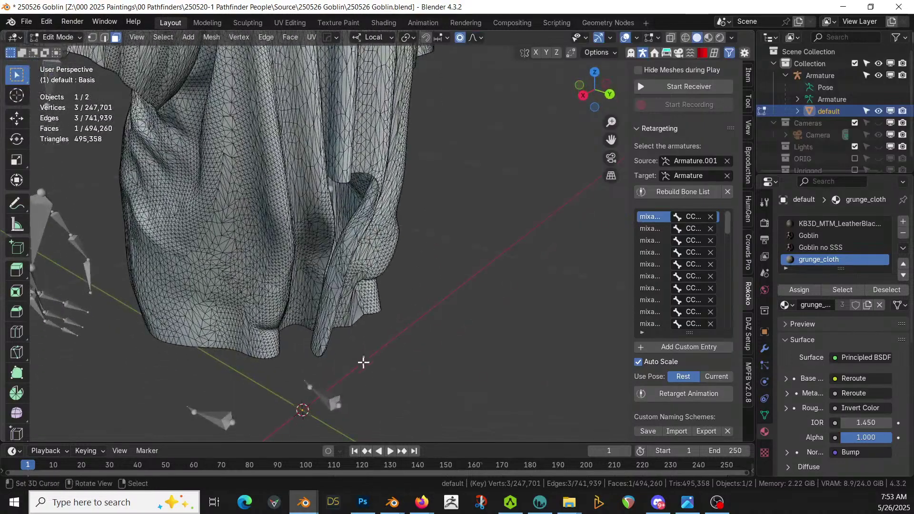
key("g")
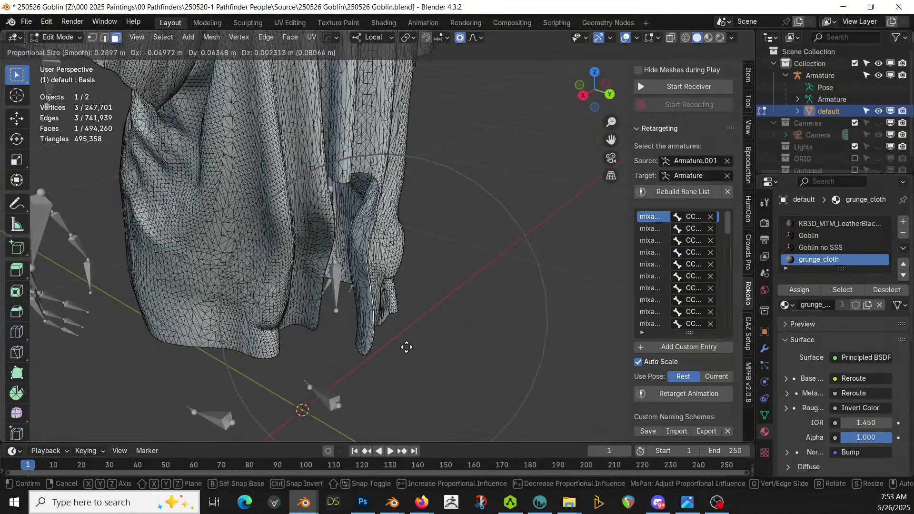
left_click(406, 348)
Move the lower corner of the opposite robe flap outward with proportional editing to widen the split at the back.
middle_click_drag(400, 342, 354, 321)
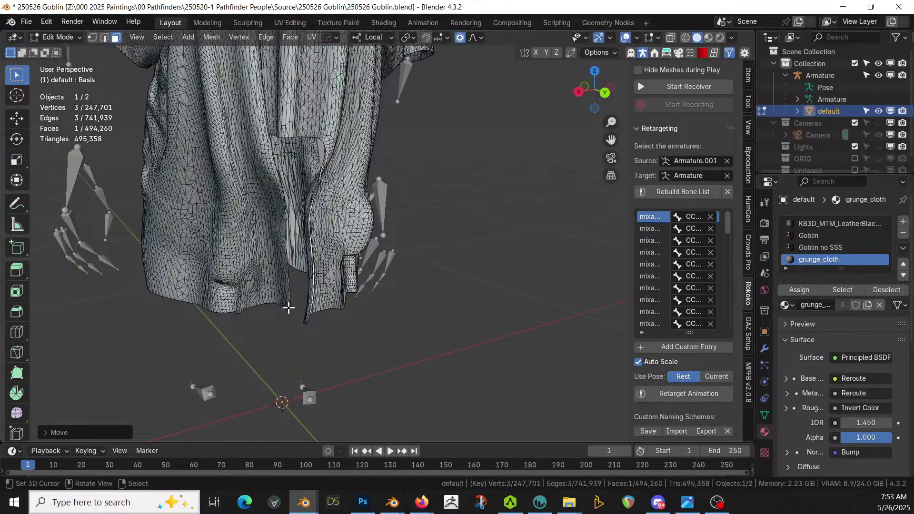
key("ctrl+z")
key("g")
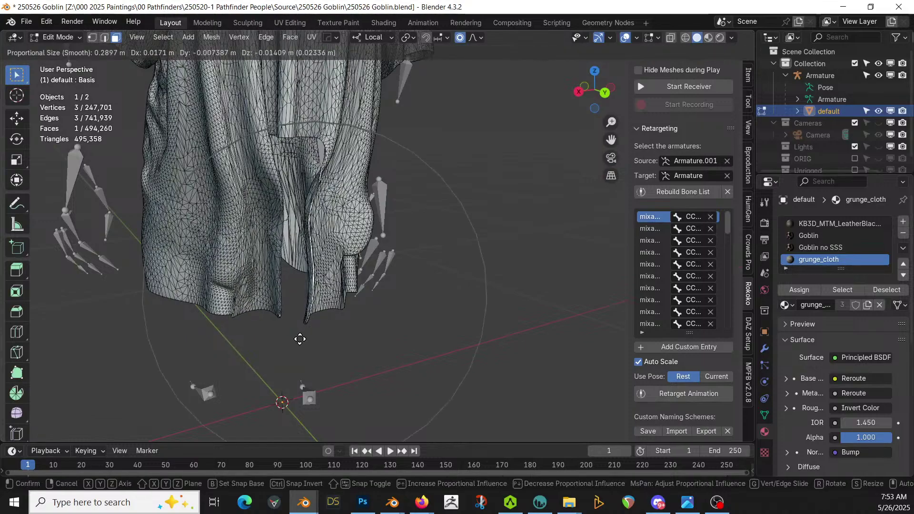
left_click(299, 341)
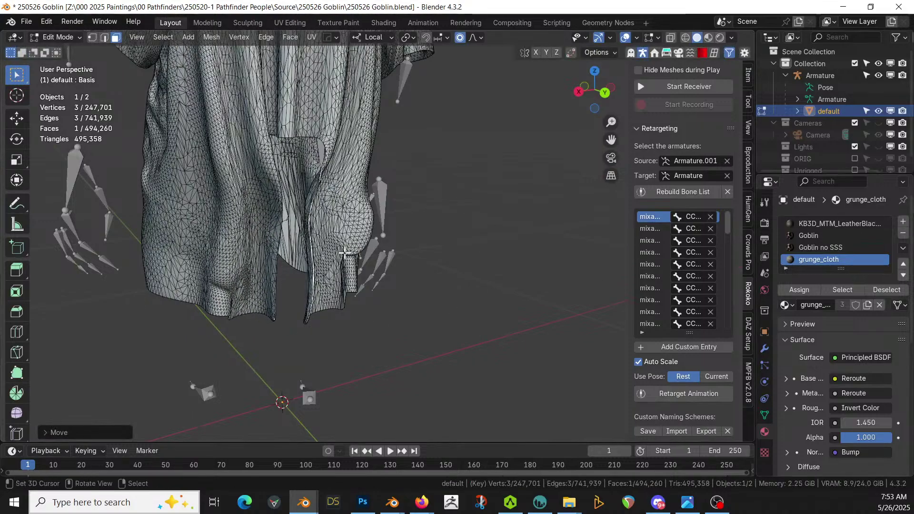
Reveal the hidden parts of the mesh and move the selected robe flap corner clear of the tail.
key("alt+h")
middle_click_drag(345, 253, 257, 274)
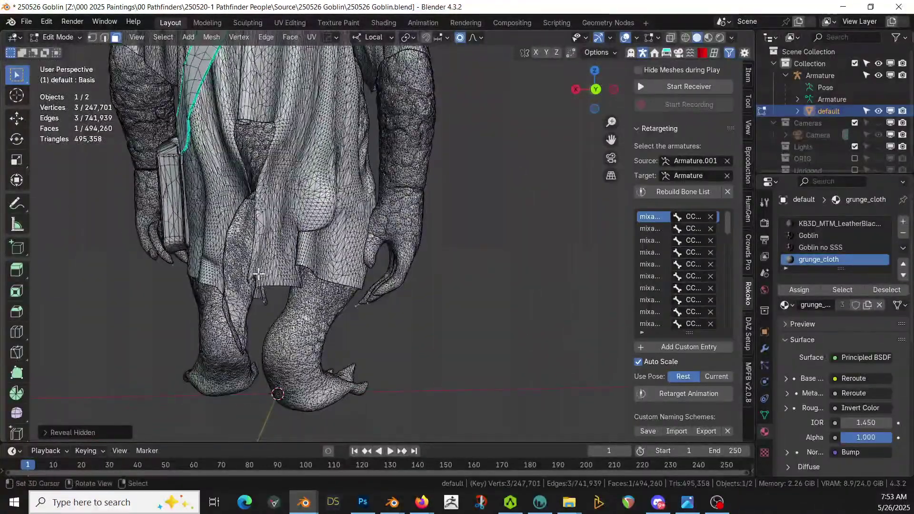
key("g")
left_click(295, 283)
Return the goblin's mesh to Object Mode and save the file.
middle_click_drag(294, 282, 352, 274)
left_click(52, 37)
left_click(72, 46)
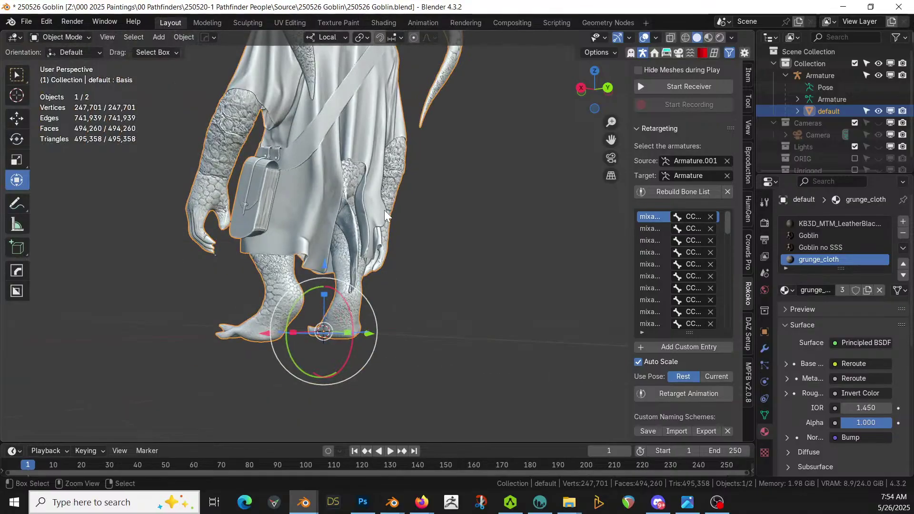
key("ctrl+s")
Preview the posed goblin's front in Rendered viewport shading.
mouse_move(613, 299)
middle_mouse_down()
mouse_move(630, 356)
mouse_move(562, 342)
mouse_move(442, 419)
middle_mouse_up()
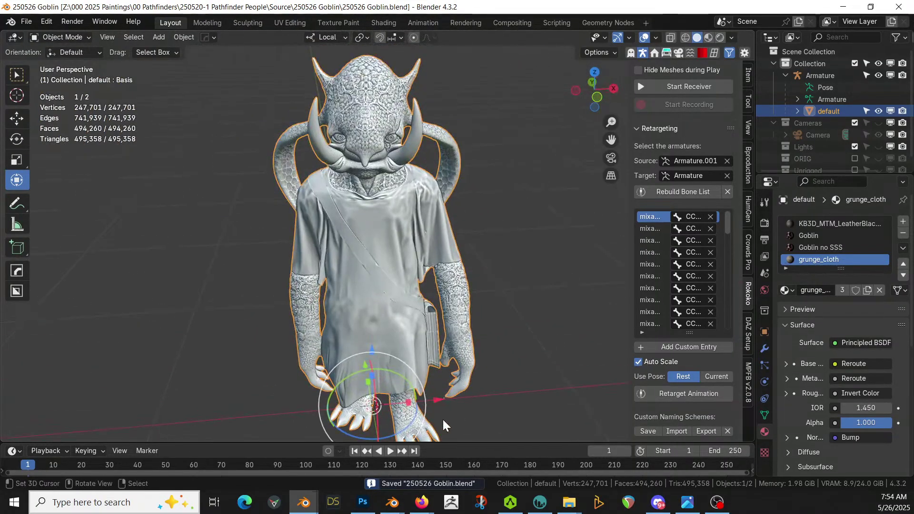
key("z")
left_click(472, 350)
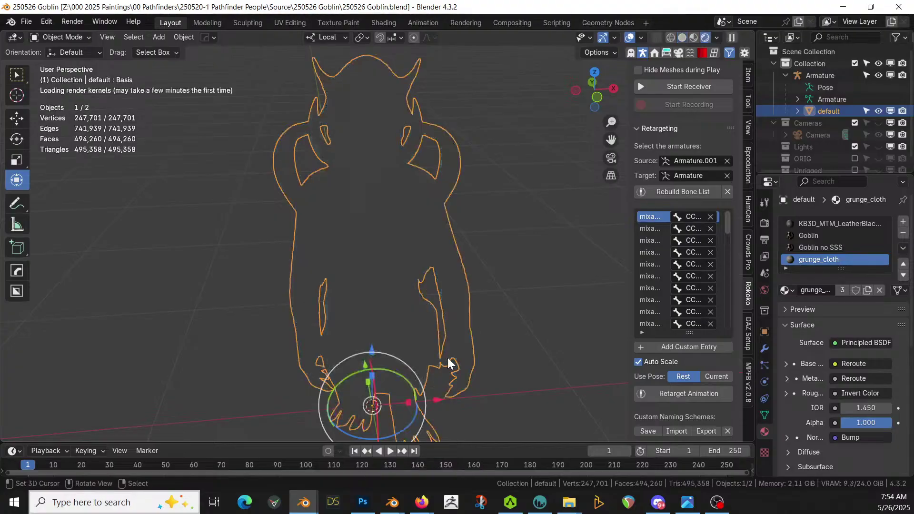
mouse_move(482, 336)
middle_mouse_down()
mouse_move(469, 283)
mouse_move(499, 303)
mouse_move(470, 314)
middle_mouse_up()
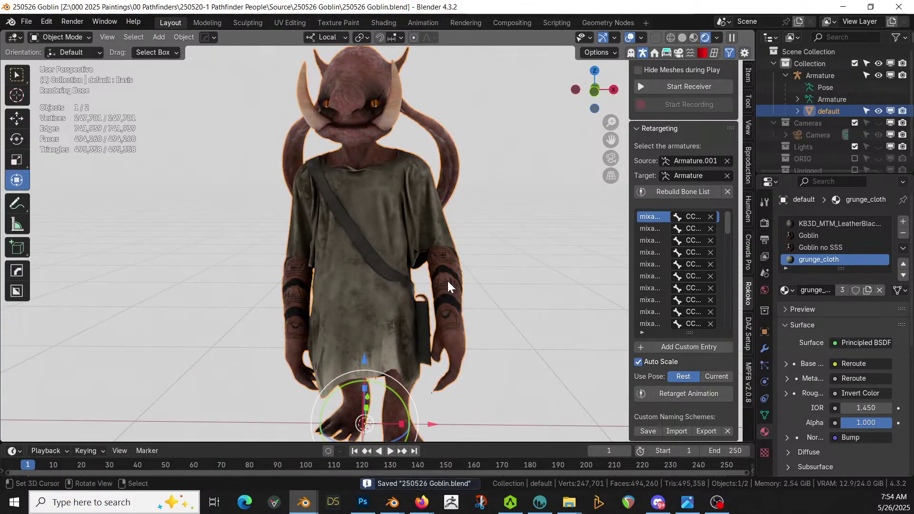
Switch to the unsaved Blender 4.4.1 scene and add the Terrainer_Base modifier to the Retopo_Cylinder object.
key("alt+Tab")
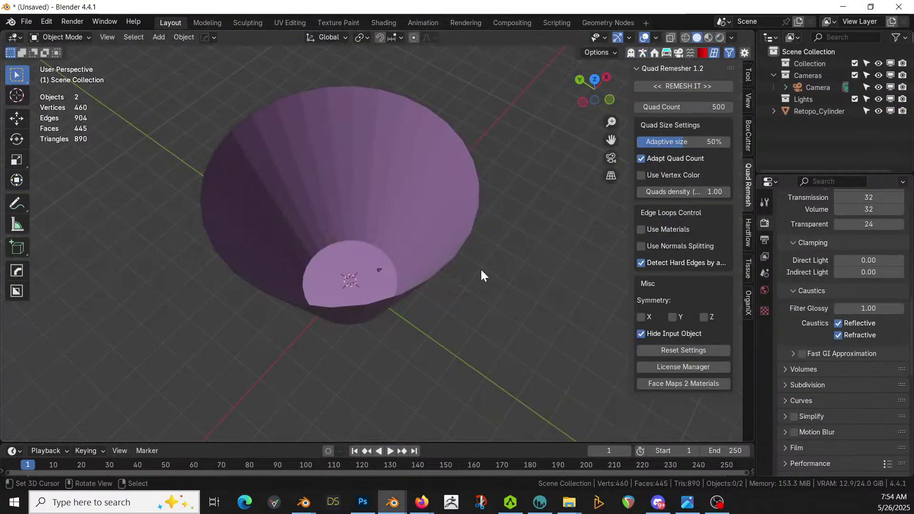
middle_click_drag(481, 269, 526, 272)
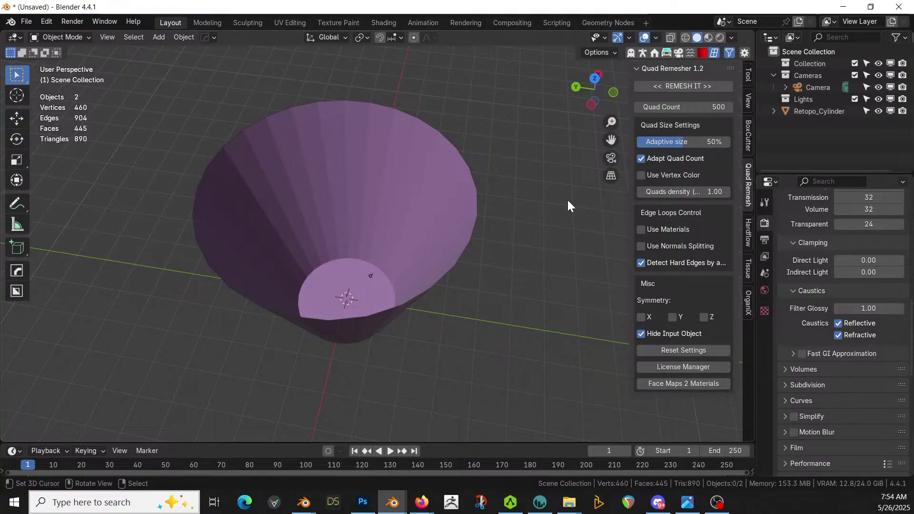
left_click(835, 111)
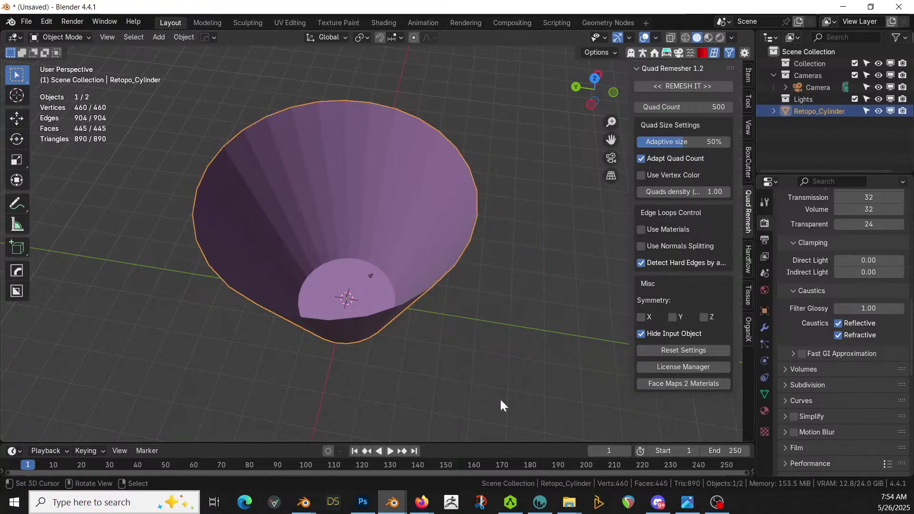
left_click(764, 329)
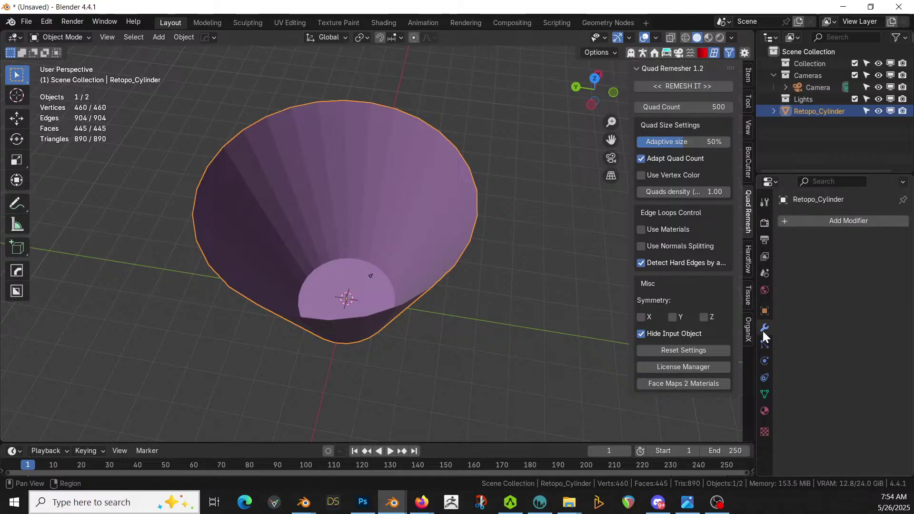
left_click(845, 221)
mouse_move(822, 388)
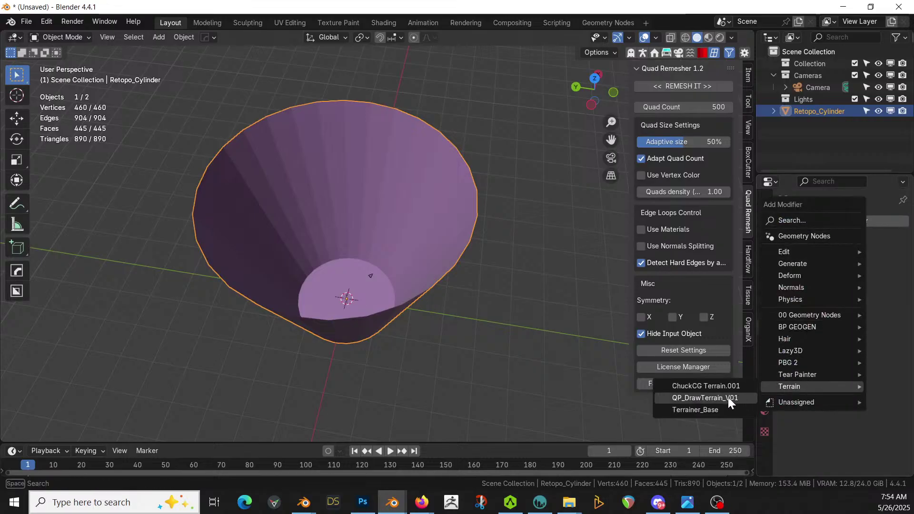
left_click(706, 410)
Examine the rocky terrain surface generated on the funnel-shaped cylinder from several angles, up close and from farther away.
middle_click_drag(667, 375, 514, 328)
scroll(514, 328, "up", 3)
scroll(504, 332, "up", 5)
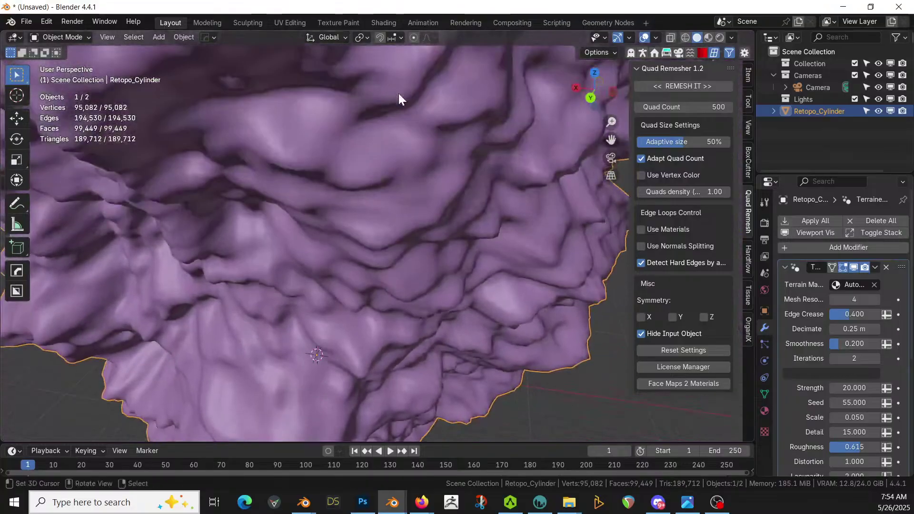
scroll(401, 101, "up", 2)
middle_click_drag(402, 101, 289, 395)
scroll(386, 293, "down", 4)
scroll(386, 296, "down", 2)
middle_click_drag(387, 301, 415, 261)
Turn off the terrain modifier's Edit Mode display and bevel the cylinder's bottom rim edge loop by about 2.72 m with one segment.
left_click(844, 268)
key("Tab")
key("2")
left_click(319, 258)
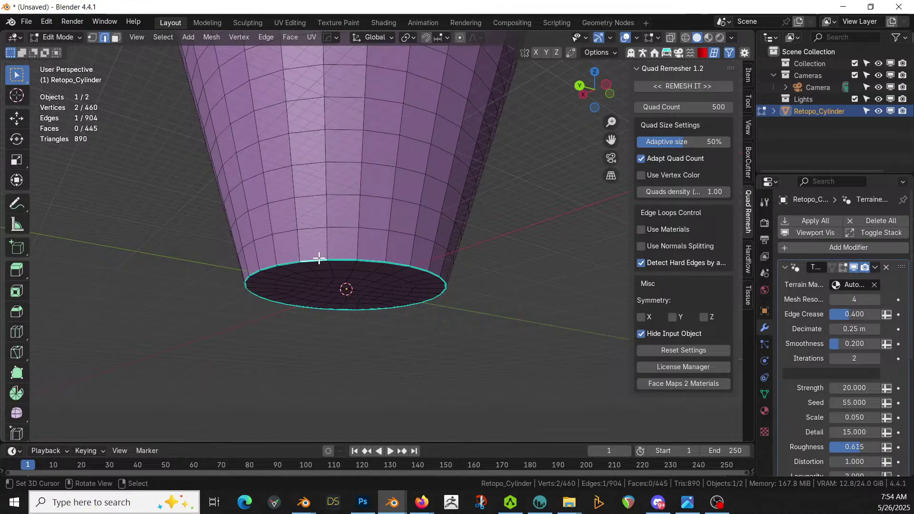
key("ctrl+b")
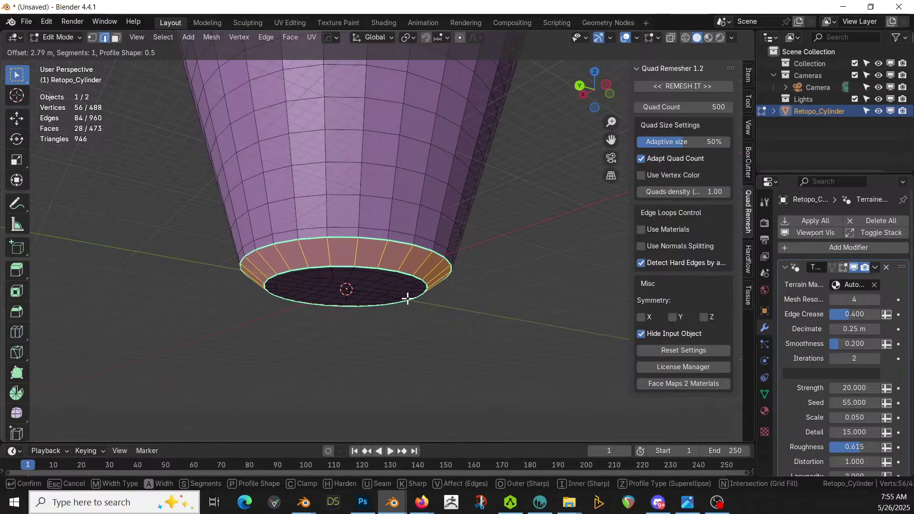
left_click(407, 299)
middle_click_drag(443, 313, 447, 341)
middle_click_drag(415, 214, 408, 44)
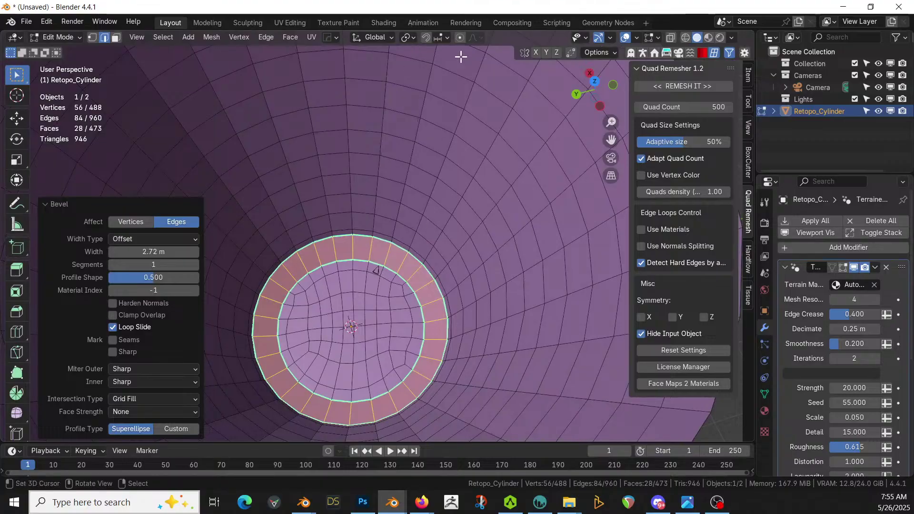
Enable proportional editing with Smooth falloff, restricted to connected geometry, and set the proportional size to 10 m.
left_click(478, 50)
scroll(484, 165, "down", 3)
middle_click_drag(489, 230, 458, 248)
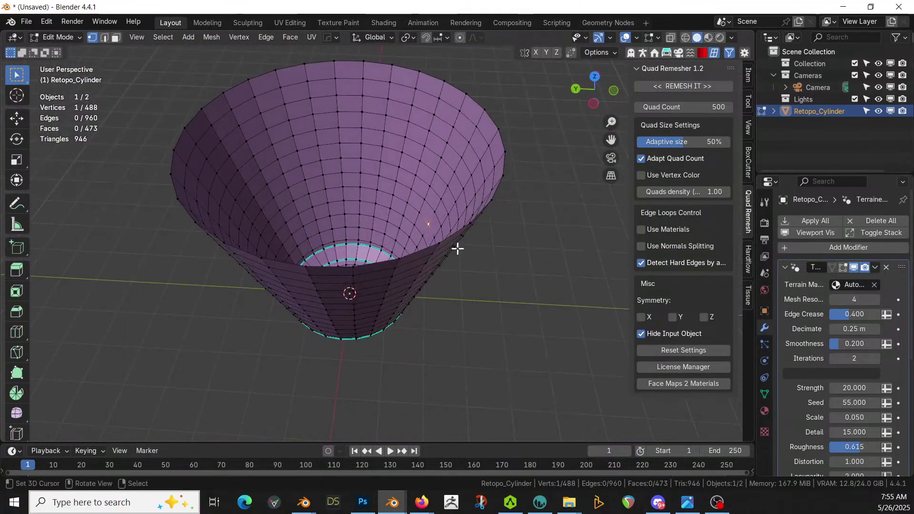
left_click(480, 38)
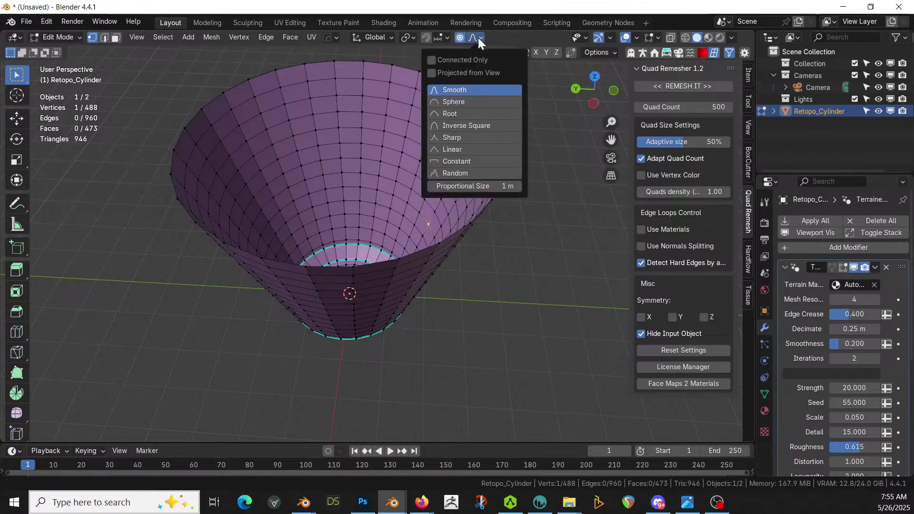
left_click(476, 186)
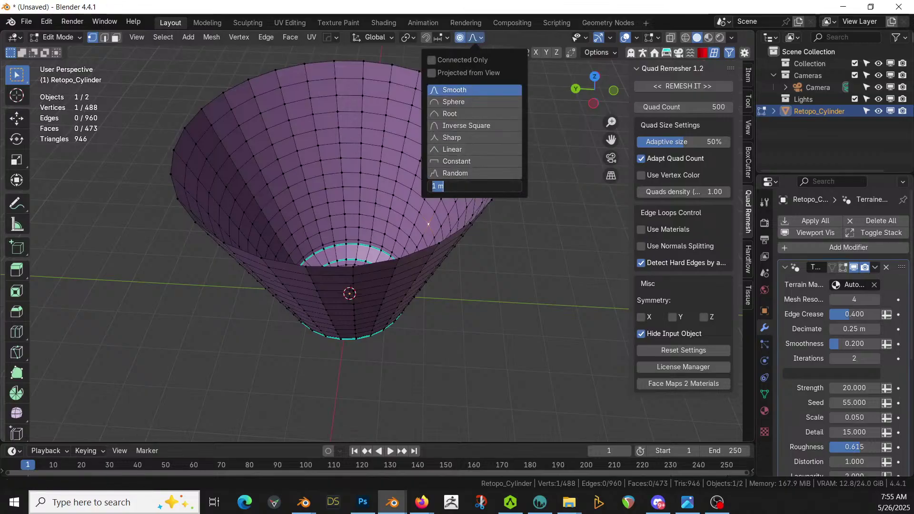
type("1")
key("Return")
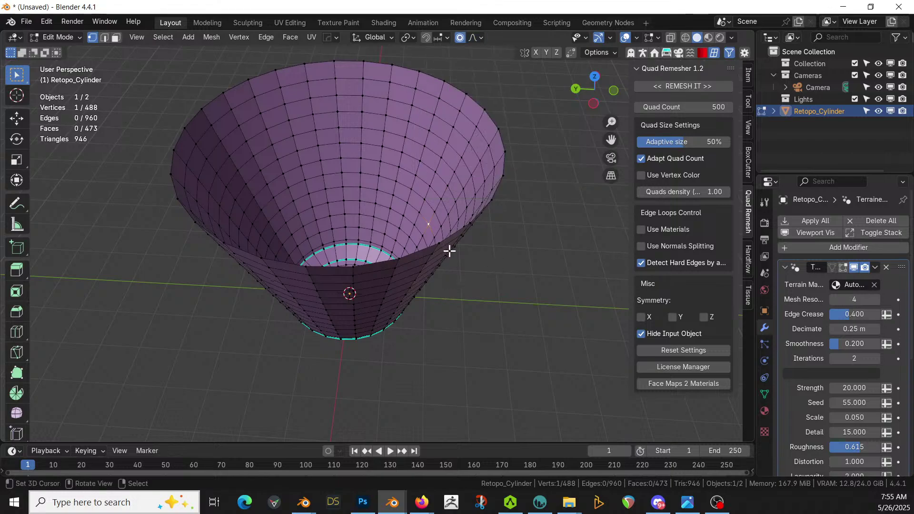
Bulge the cone's side wall outward by moving one vertex with the proportional size enlarged to about 19.5 m.
middle_click_drag(459, 257, 378, 262)
key("g")
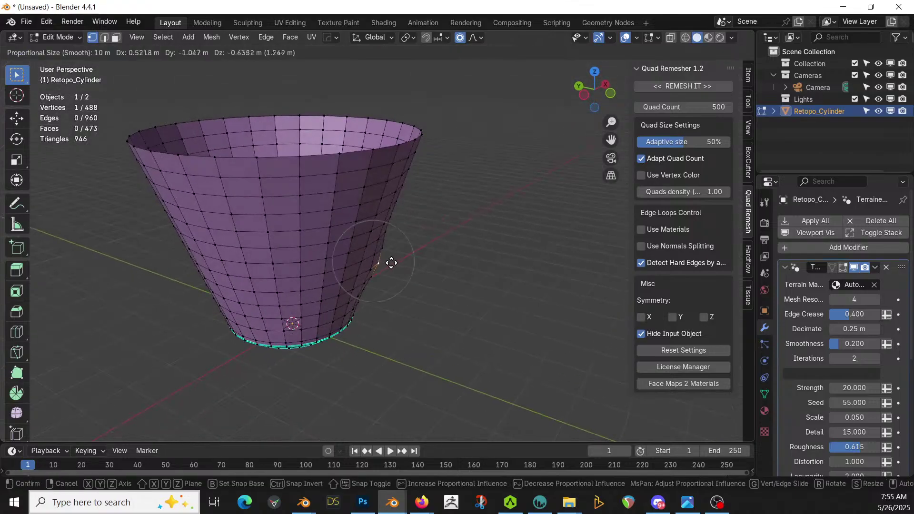
scroll(402, 266, "down", 7)
left_click(401, 266)
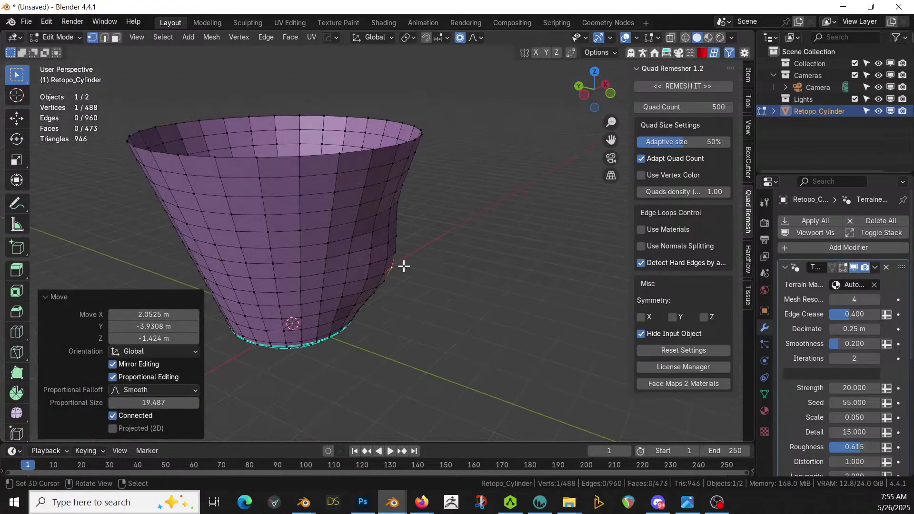
Deform two more areas of the cone's outer wall by moving single vertices with a proportional size of about 19.5 m.
middle_click_drag(401, 266, 388, 295)
key("g")
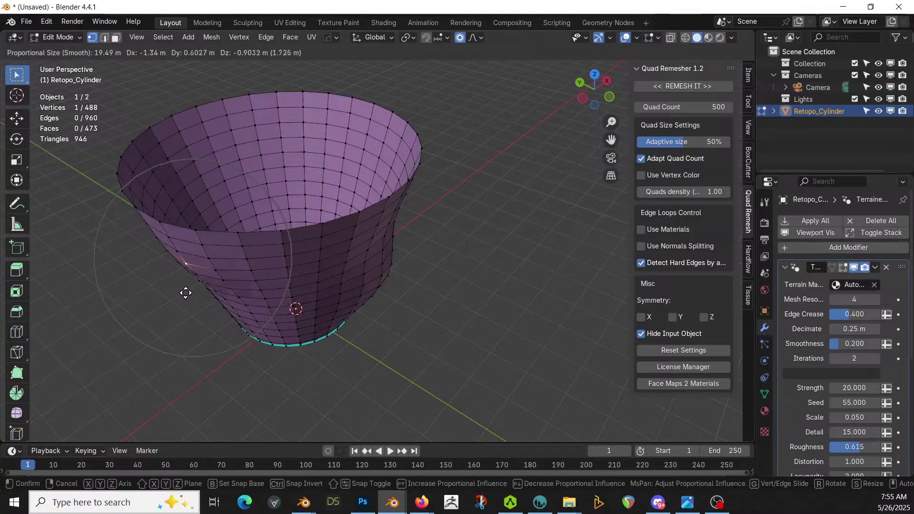
left_click(352, 280)
middle_click_drag(352, 281, 435, 291)
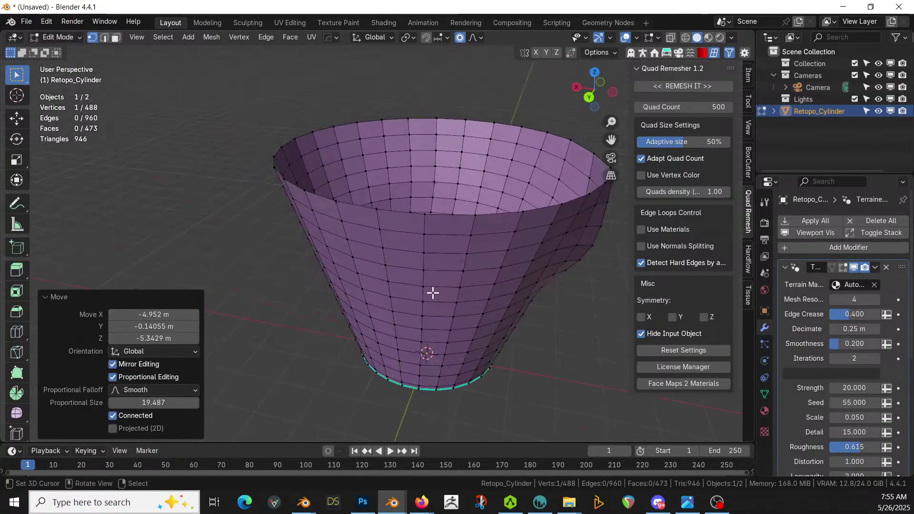
key("g")
left_click(321, 310)
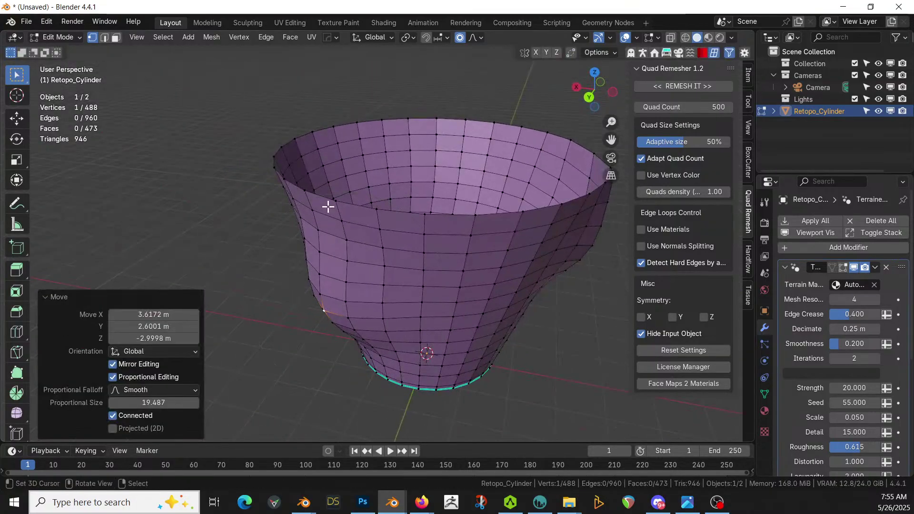
Reshape the upper wall and push part of the rim inward by moving single vertices with proportional falloff.
key("g")
left_click(286, 224)
middle_click_drag(286, 224, 494, 155)
key("g")
left_click(367, 144)
Pull rim vertices on two sides of the opening outward with a proportional size of about 31.4 m.
left_click(426, 148)
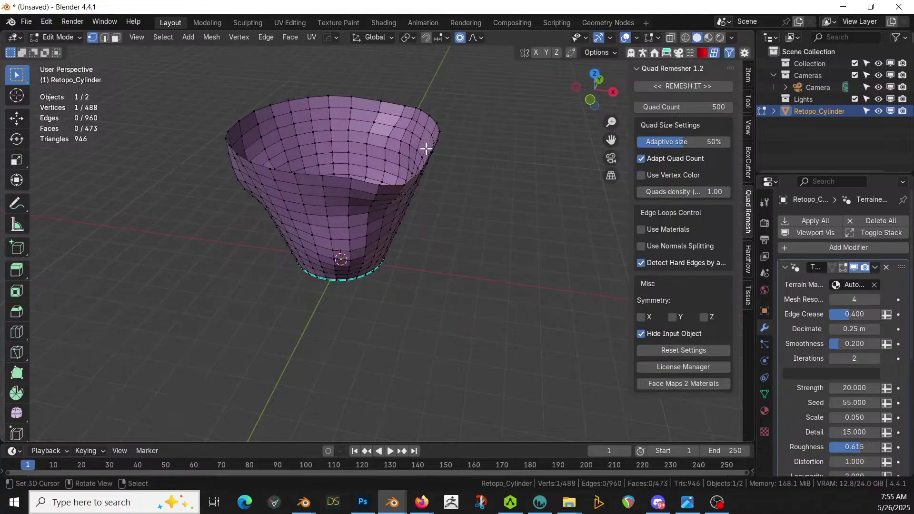
key("g")
left_click(477, 166)
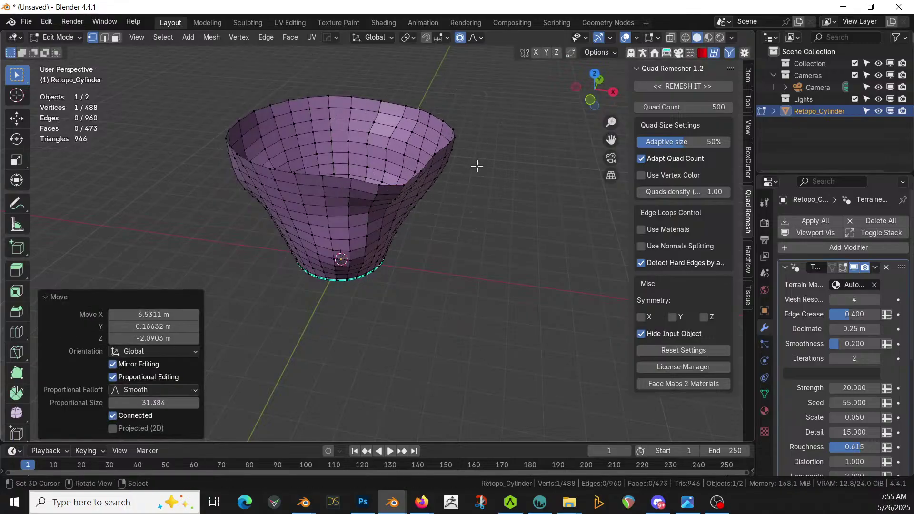
left_click(267, 106)
key("g")
left_click(234, 102)
Push vertices of the inner wall toward the centre of the pit, using a proportional size of about 25.9 m.
middle_click_drag(234, 102, 322, 241)
key("g")
left_click(409, 228)
key("s")
key("Escape")
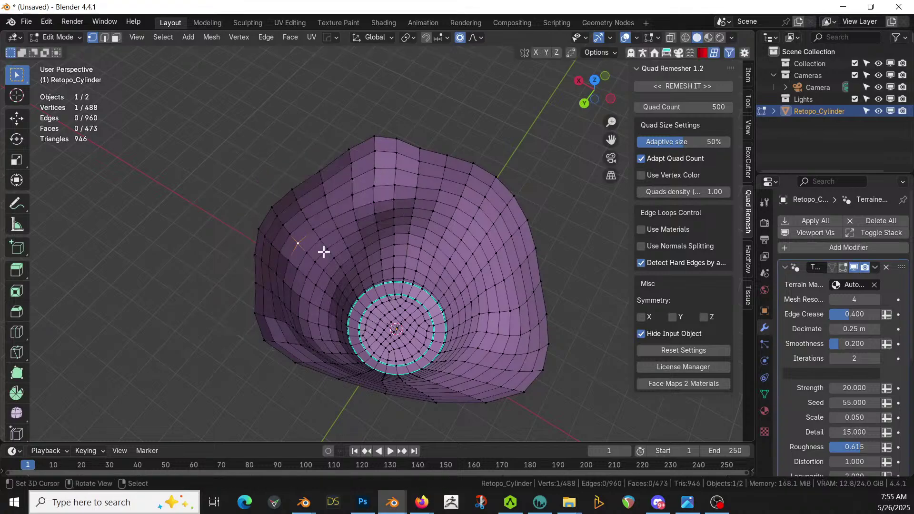
key("g")
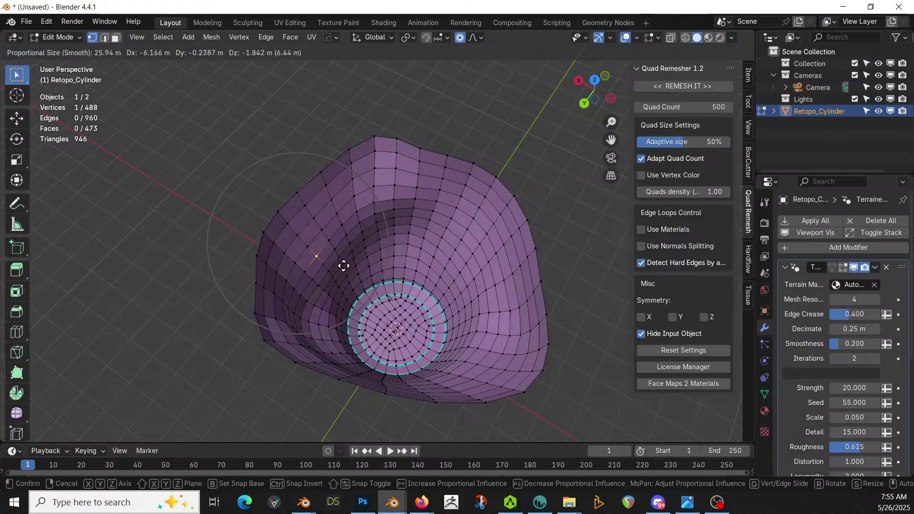
left_click(356, 270)
Move an inner wall vertex on the opposite side with the proportional size reduced to about 17.7 m.
middle_click_drag(355, 265, 453, 270)
key("g")
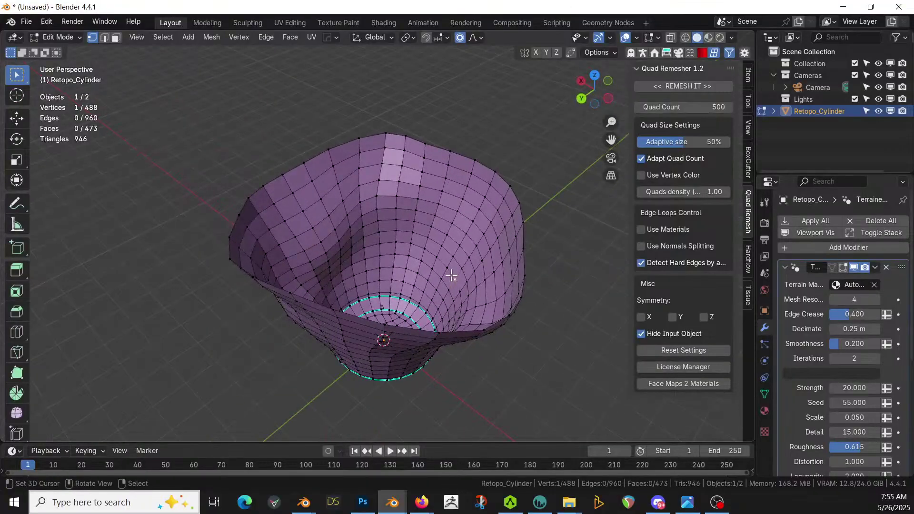
scroll(443, 285, "up", 3)
scroll(431, 286, "up", 1)
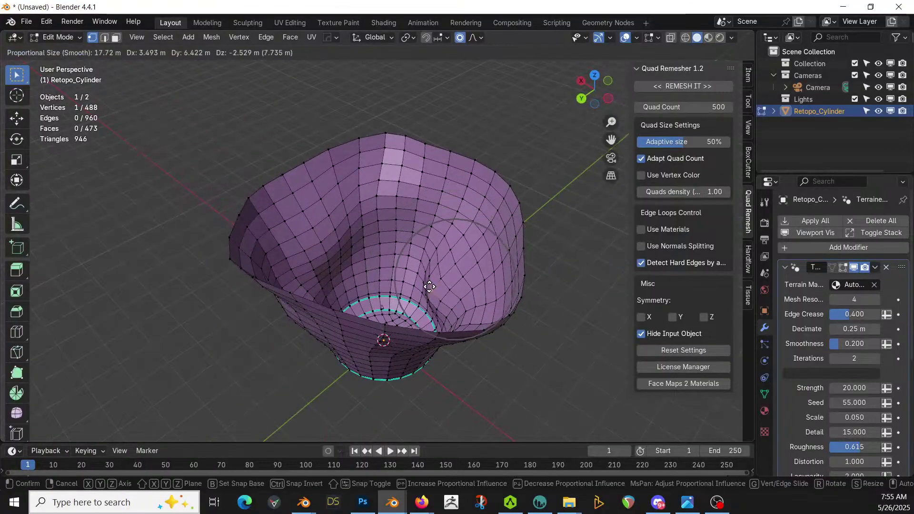
left_click(425, 286)
middle_click_drag(425, 286, 353, 261)
Return to Object Mode and set the terrain modifier's Strength to 10, checking the relief of the pit walls.
key("Tab")
scroll(505, 291, "up", 4)
scroll(487, 299, "up", 2)
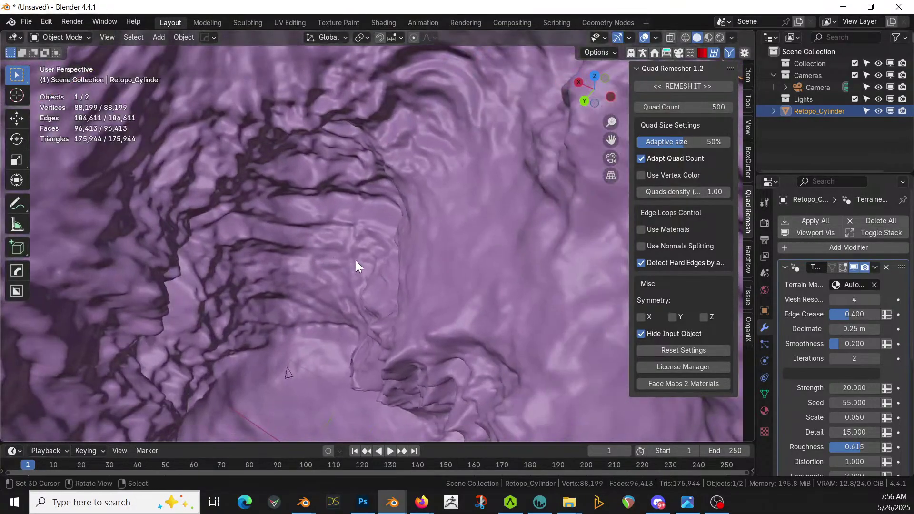
scroll(383, 231, "up", 3)
left_click(841, 387)
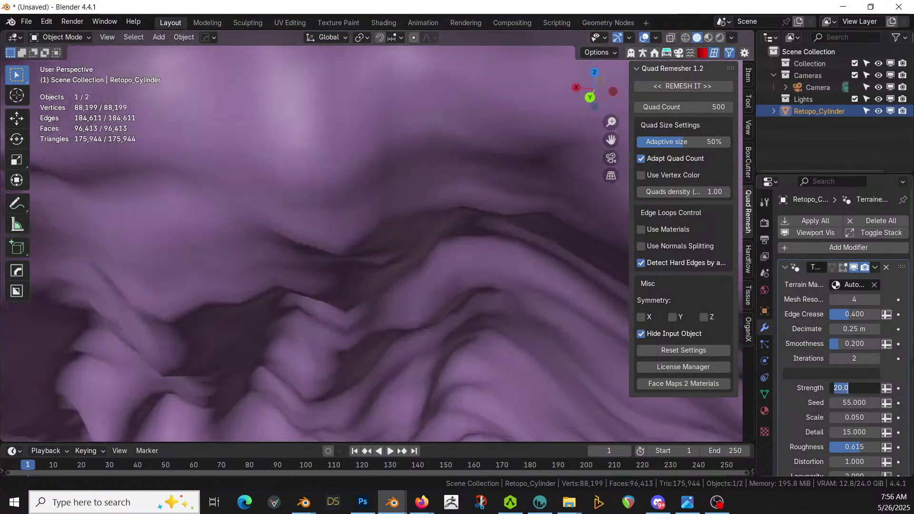
key("Return")
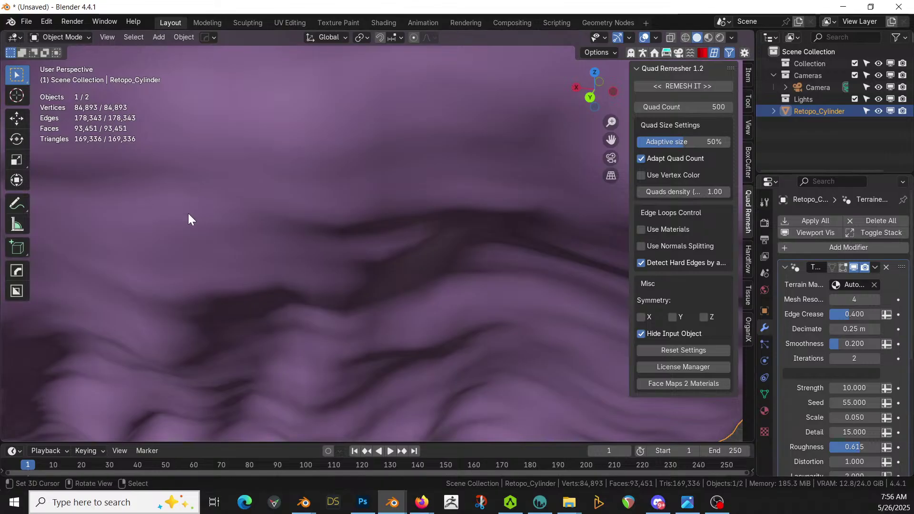
scroll(490, 187, "down", 8)
middle_click_drag(489, 187, 505, 281)
scroll(466, 299, "up", 4)
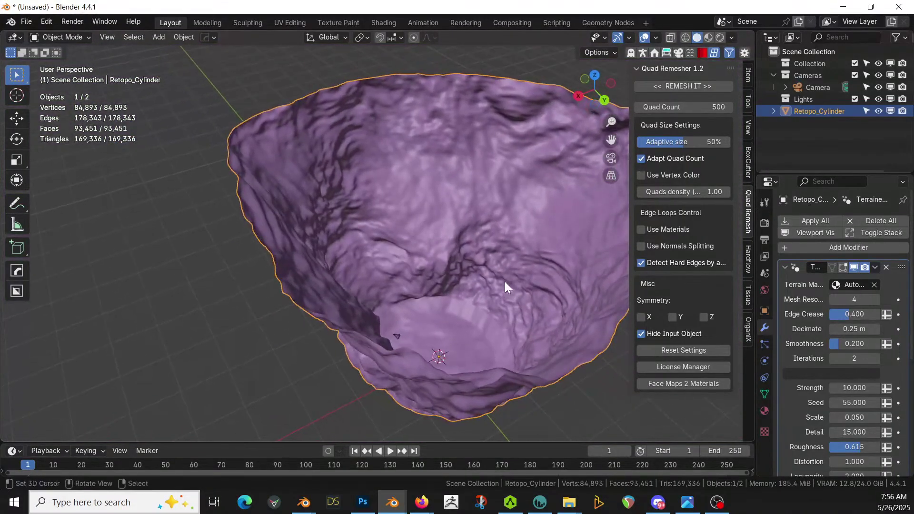
Save the scene as "250526-1 Livestream Mine" in a new folder named "250526-1 Livestream Mine" inside the 00 Pathfinders folder.
key("ctrl+s")
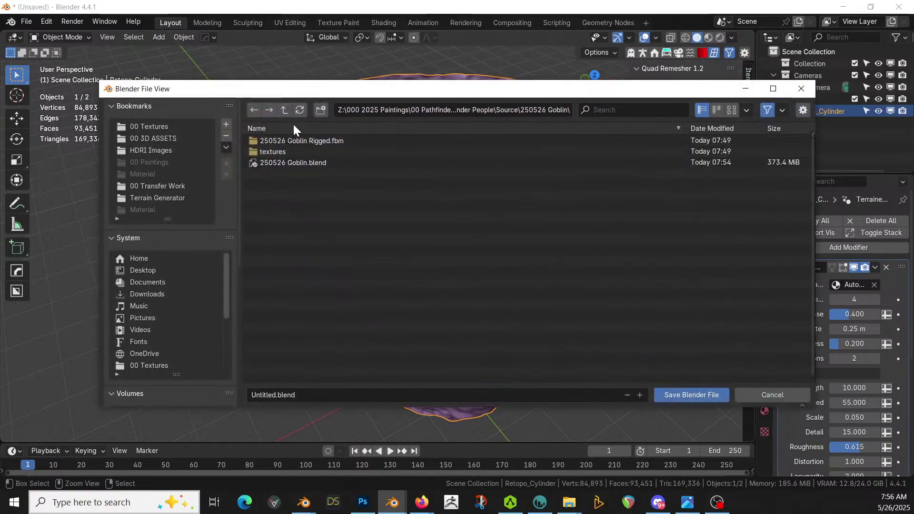
left_click(284, 107)
left_click(285, 107)
left_click(285, 107)
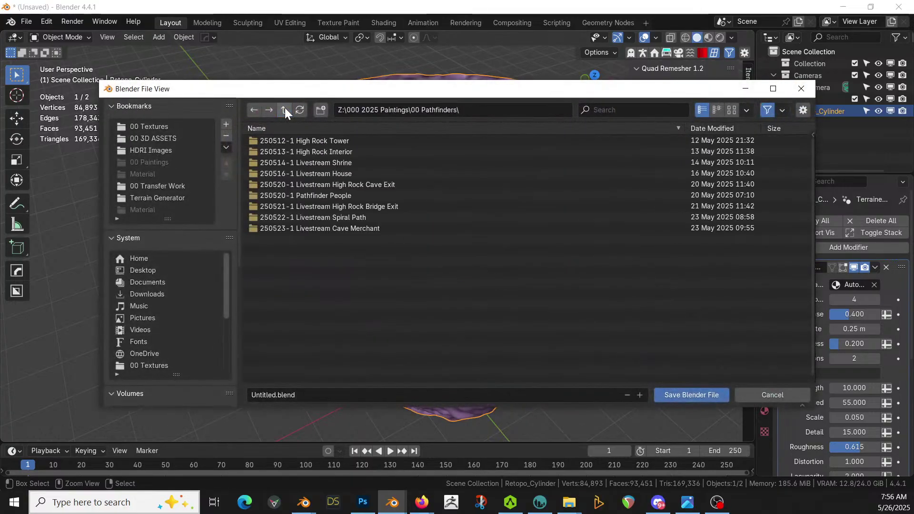
left_click(321, 110)
type("250526-1 Livestream Mine")
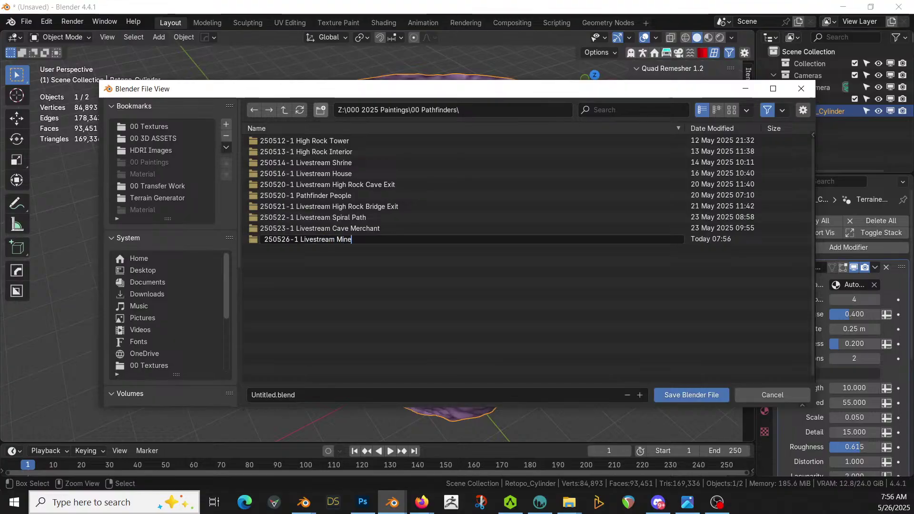
key("Return")
double_click(361, 240)
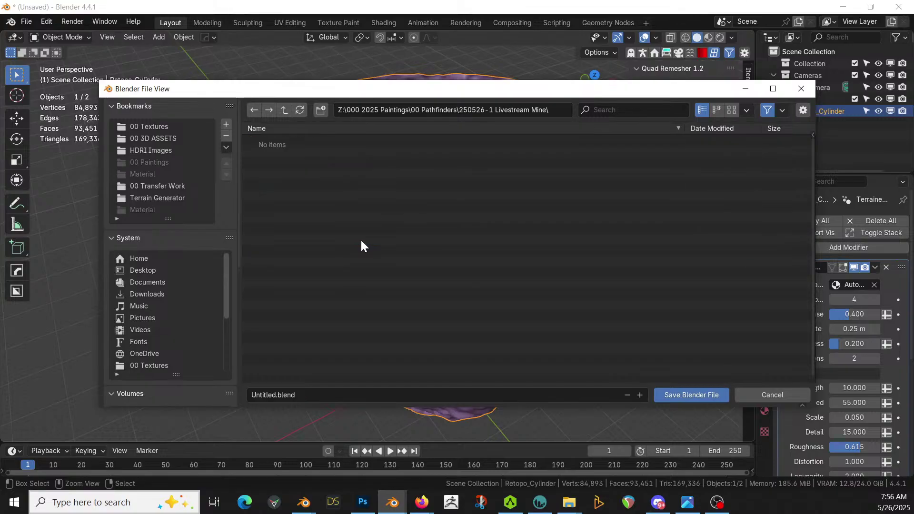
left_click(319, 394)
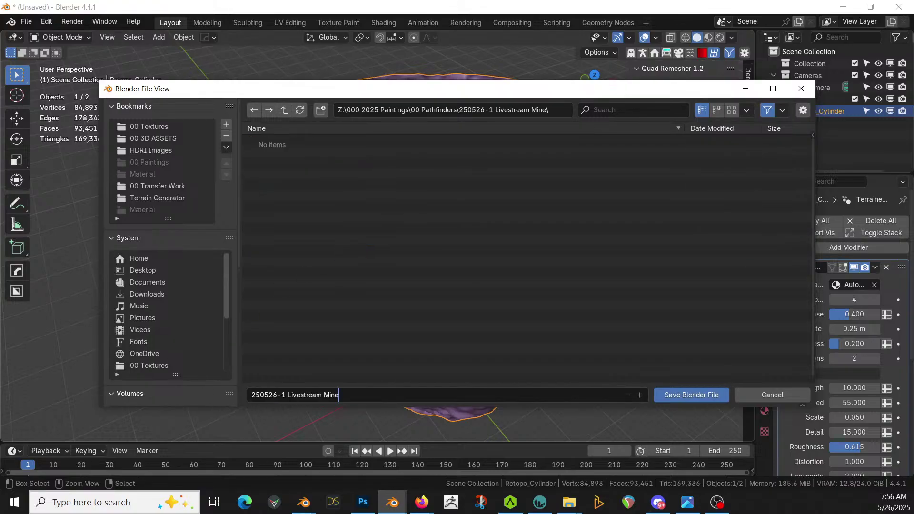
key("Return")
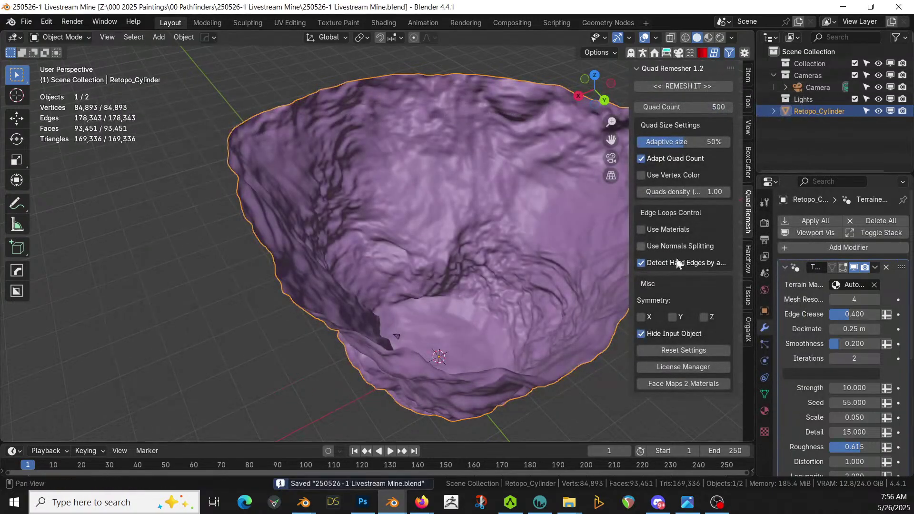
Apply all modifiers on the pit mesh and switch it to Sculpt Mode.
scroll(526, 298, "up", 5)
middle_click_drag(526, 298, 342, 337)
middle_click_drag(349, 304, 419, 284)
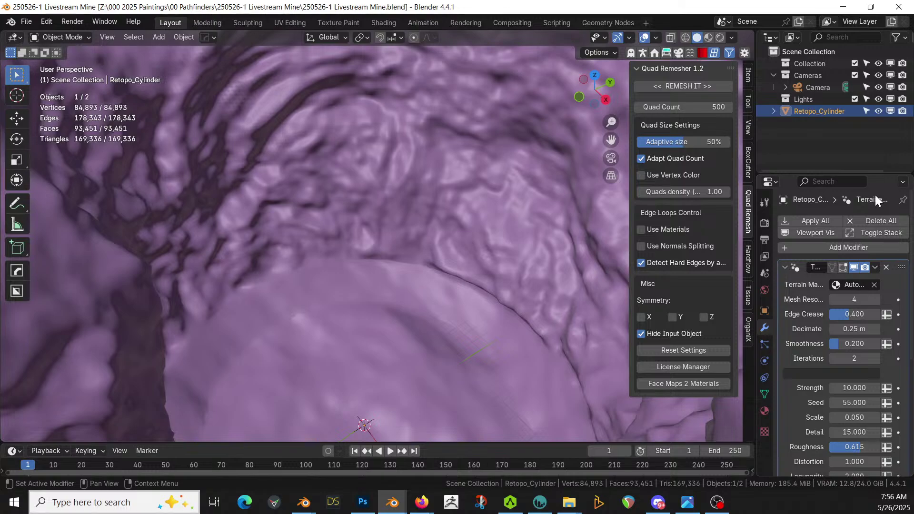
left_click(818, 220)
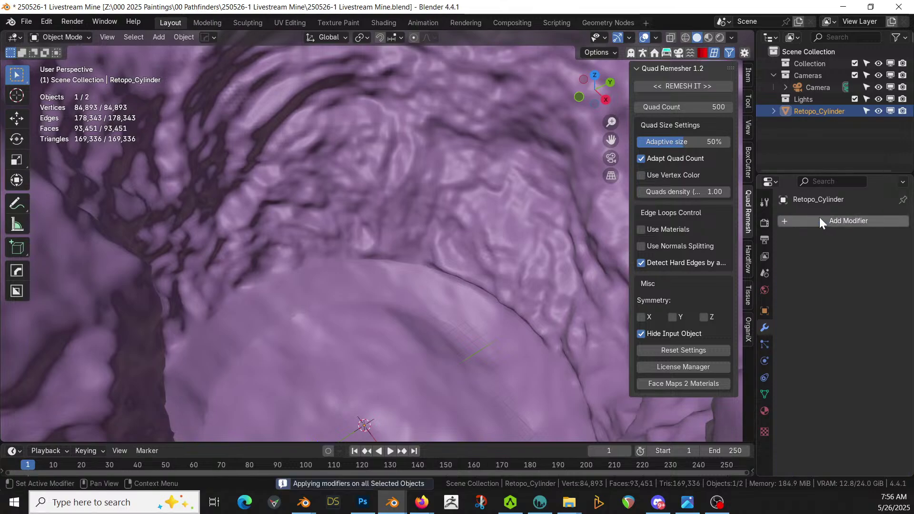
left_click(78, 38)
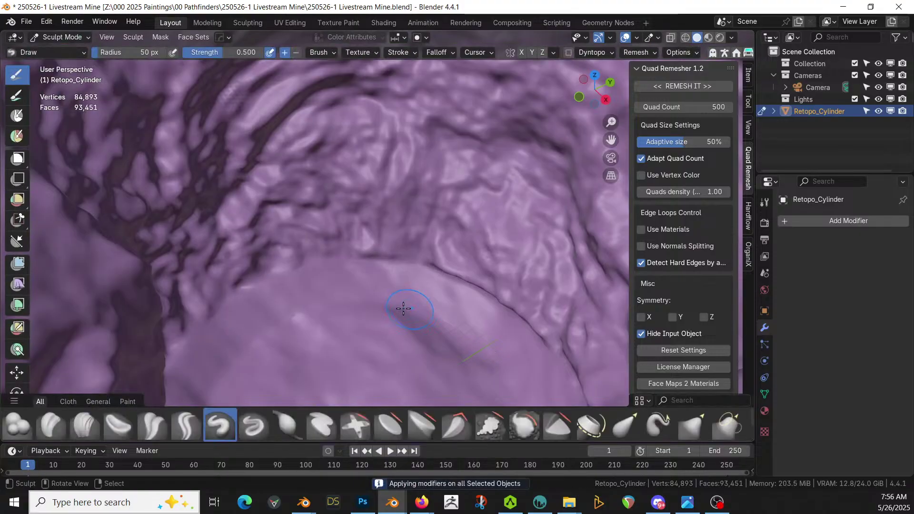
Smooth the edge between the pit's floor and walls using the Smooth brush at 50 px radius and 0.700 strength.
mouse_move(493, 347)
left_mouse_down()
mouse_move(298, 312)
mouse_move(235, 342)
mouse_move(229, 336)
mouse_move(509, 319)
left_mouse_up()
key("shift+s")
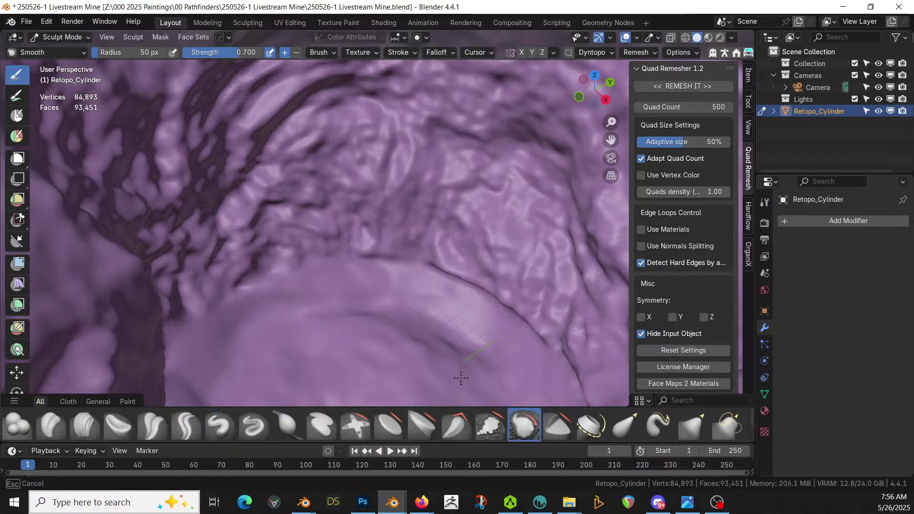
left_click_drag(210, 359, 200, 378)
mouse_move(200, 379)
middle_mouse_down()
mouse_move(300, 265)
mouse_move(367, 241)
mouse_move(329, 258)
middle_mouse_up()
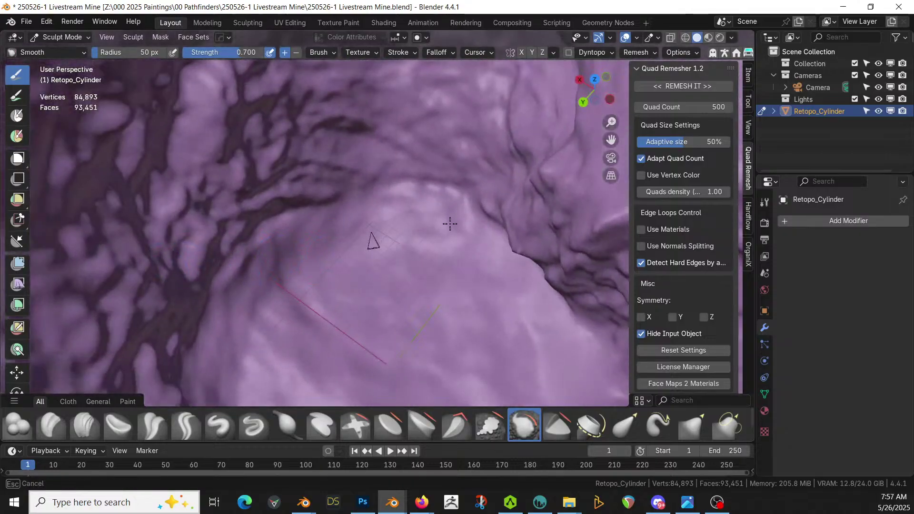
key("x")
middle_click_drag(434, 249, 219, 302)
mouse_move(243, 257)
left_mouse_down("shift")
mouse_move(294, 190)
mouse_move(263, 210)
left_mouse_up("shift")
left_click_drag(229, 378, 263, 263, "shift")
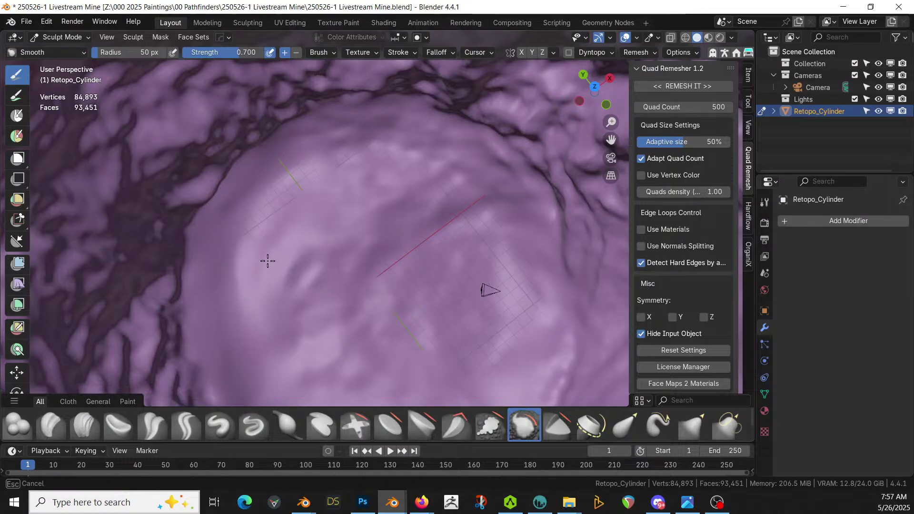
mouse_move(461, 280)
middle_mouse_down()
mouse_move(282, 247)
mouse_move(300, 198)
mouse_move(408, 245)
mouse_move(454, 235)
middle_mouse_up()
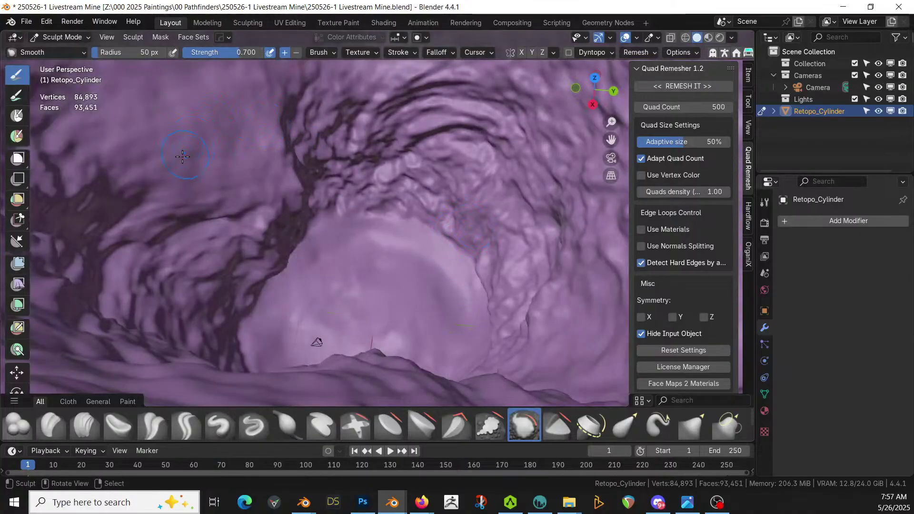
Switch the pit mesh back to Object Mode and save the file.
left_click(76, 41)
left_click(76, 48)
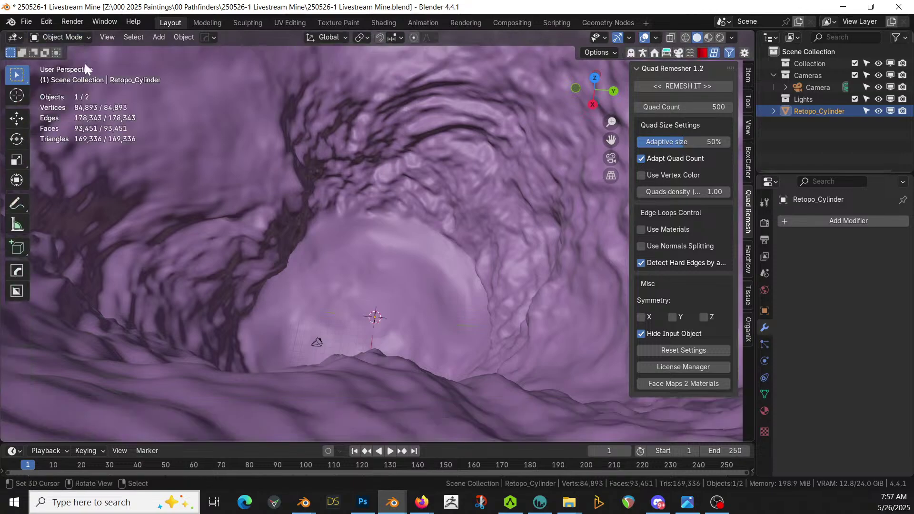
scroll(514, 406, "down", 2)
mouse_move(517, 251)
middle_mouse_down()
mouse_move(514, 190)
mouse_move(465, 170)
middle_mouse_up()
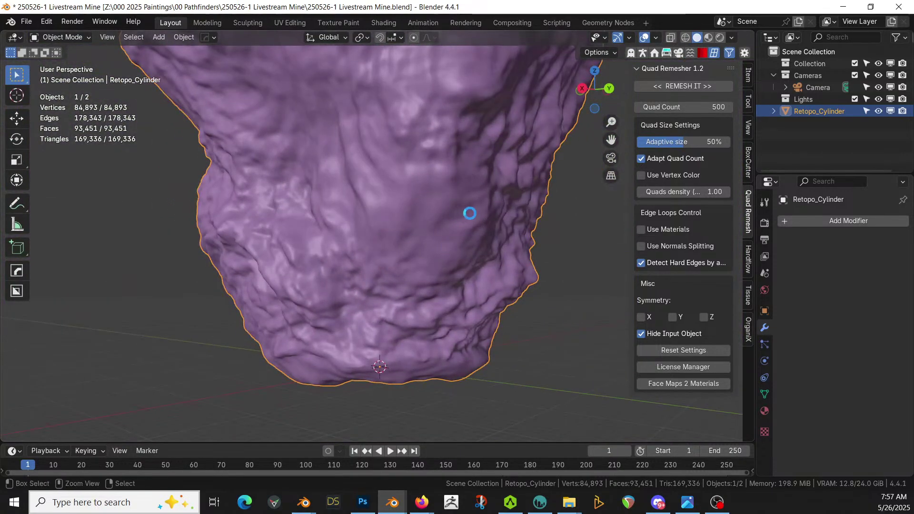
key("ctrl+s")
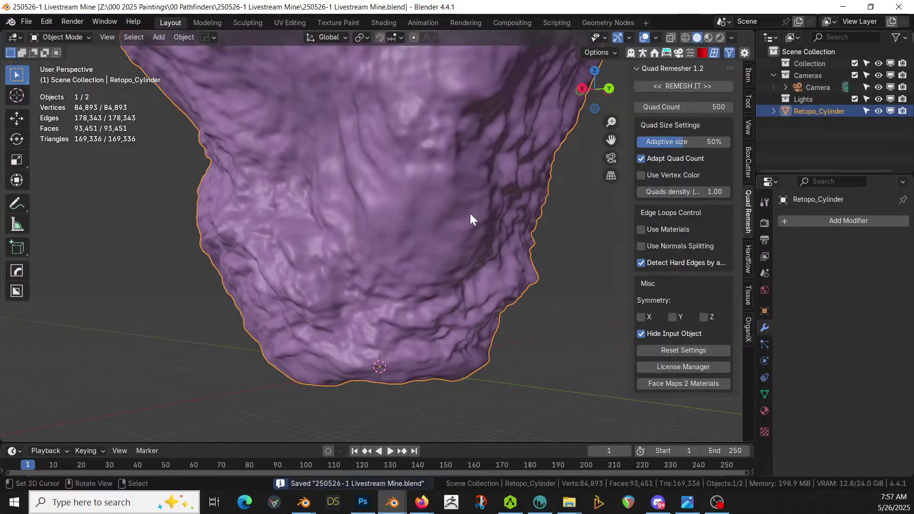
Switch the viewport to Rendered shading, enable the camera exposure setting and set it to 7.
key("z")
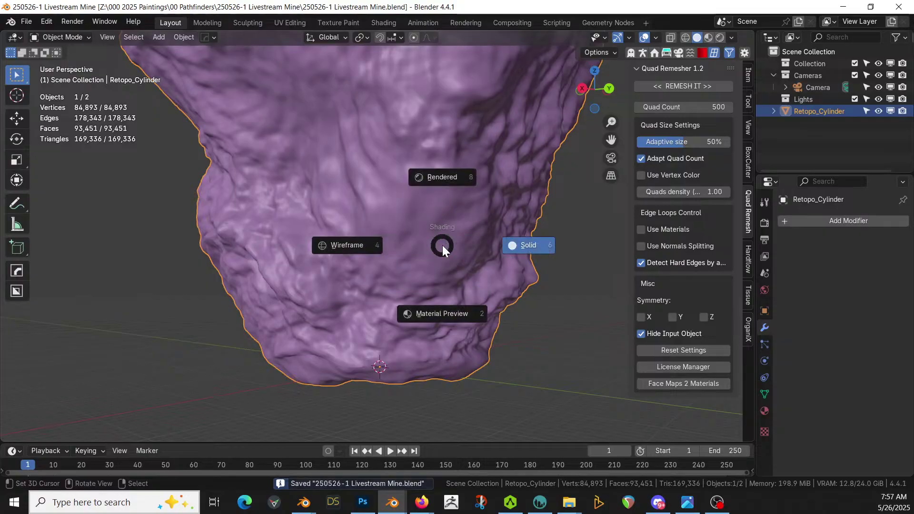
key("8")
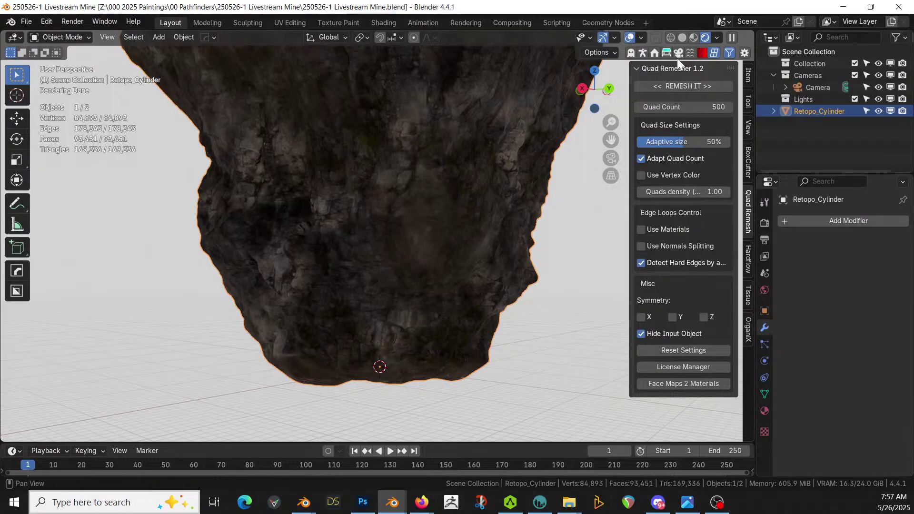
scroll(677, 59, "up", 4, "ctrl")
left_click(749, 258)
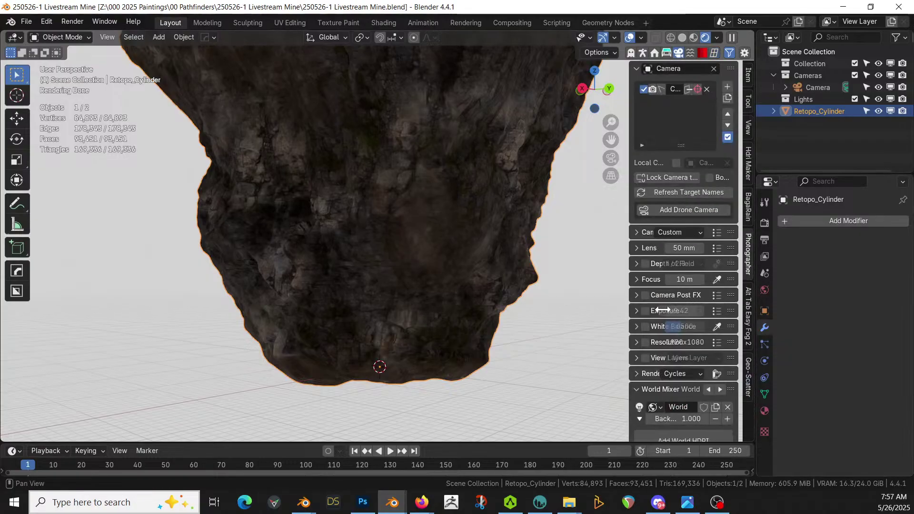
left_click(646, 311)
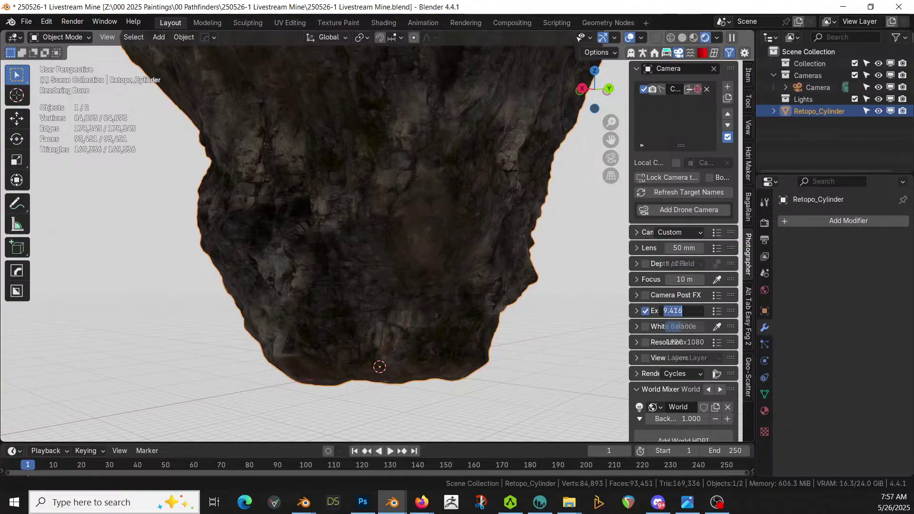
type("7")
key("Return")
Inspect the rendered rock walls and floor from inside and above the pit, and save the file.
scroll(609, 262, "up", 8)
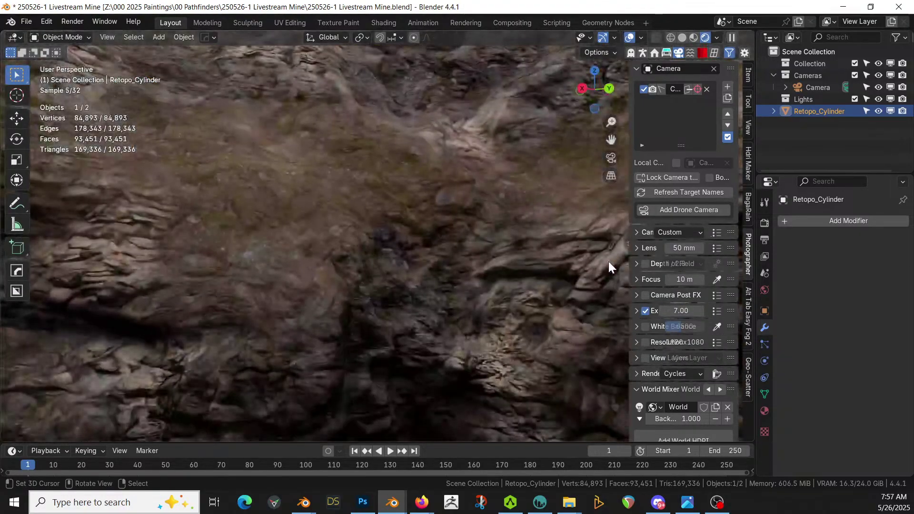
middle_click_drag(608, 261, 642, 278)
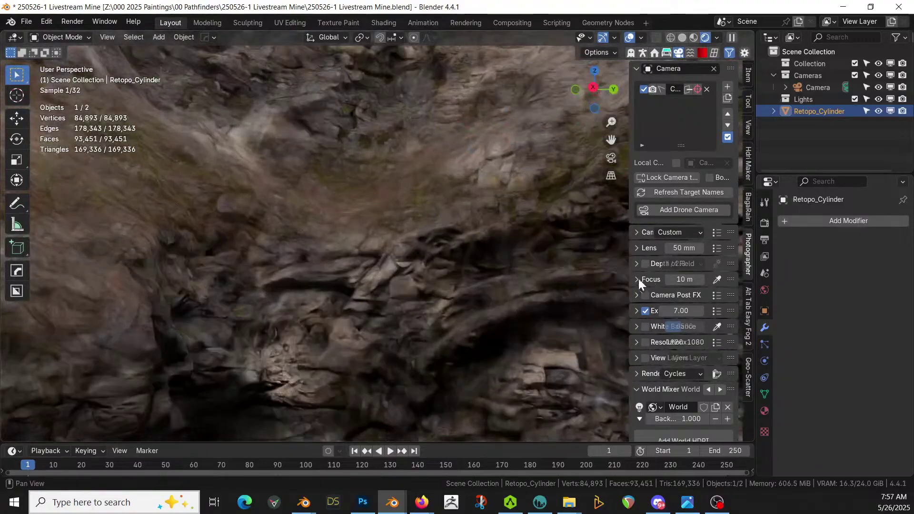
middle_click_drag(386, 312, 722, 219, "shift")
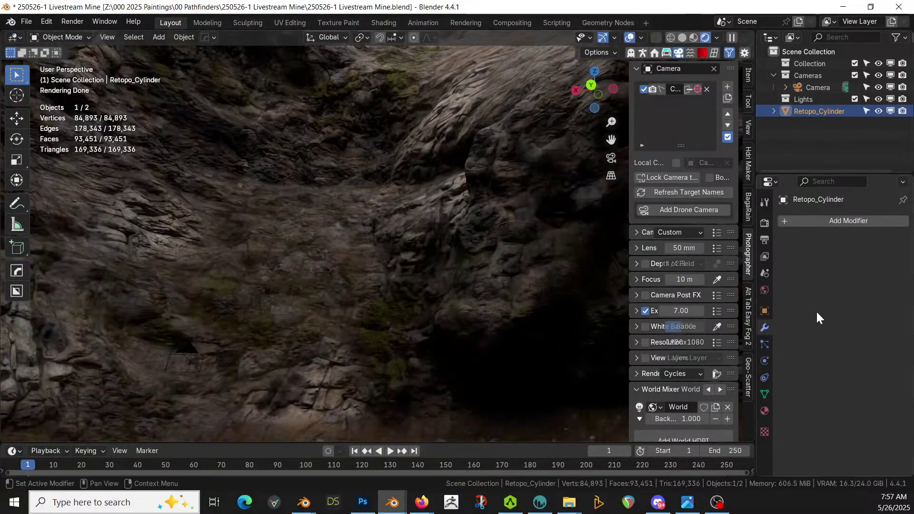
middle_click_drag(226, 166, 327, 281)
scroll(306, 257, "down", 5)
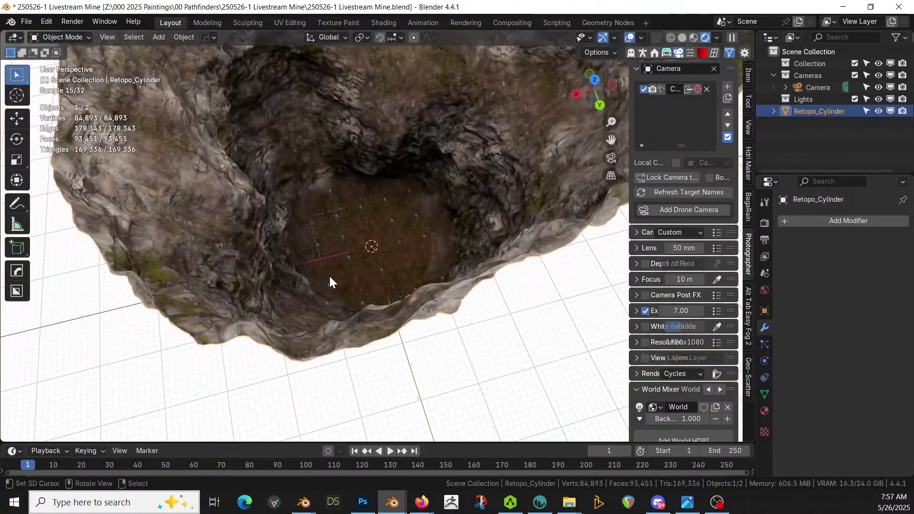
key("ctrl+s")
scroll(329, 275, "down", 2)
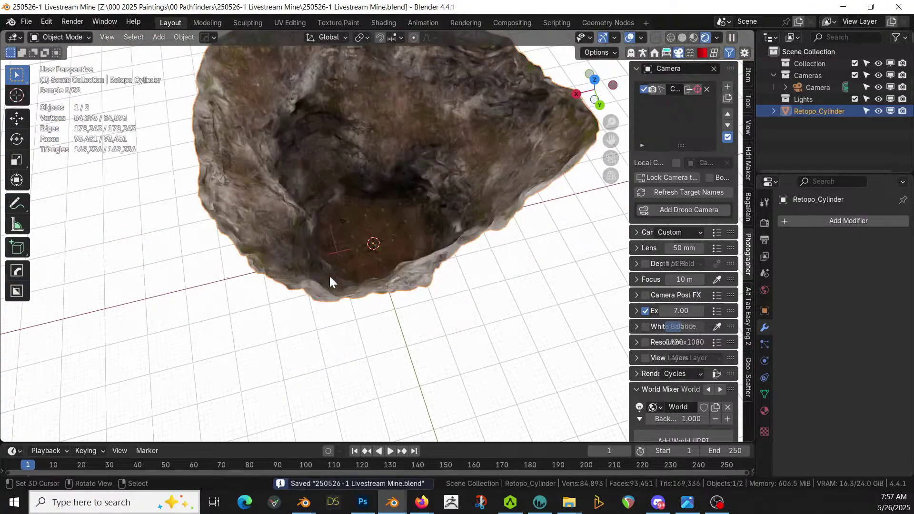
Copy the rough wood platform from the Platform Generator file and paste it into Collection in the mine scene.
left_click(819, 63)
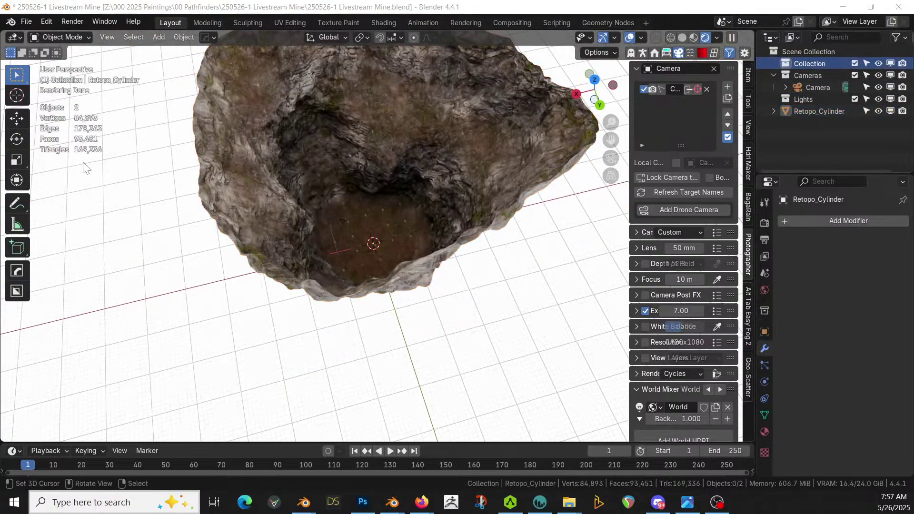
key("alt+Tab")
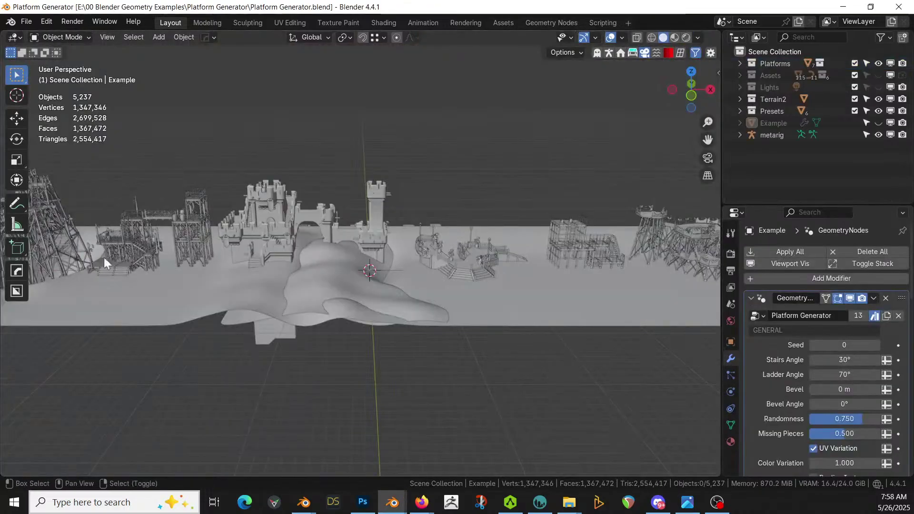
middle_click_drag(92, 256, 265, 304)
left_click(215, 259)
key("ctrl+c")
left_click(213, 256)
key("alt+Tab")
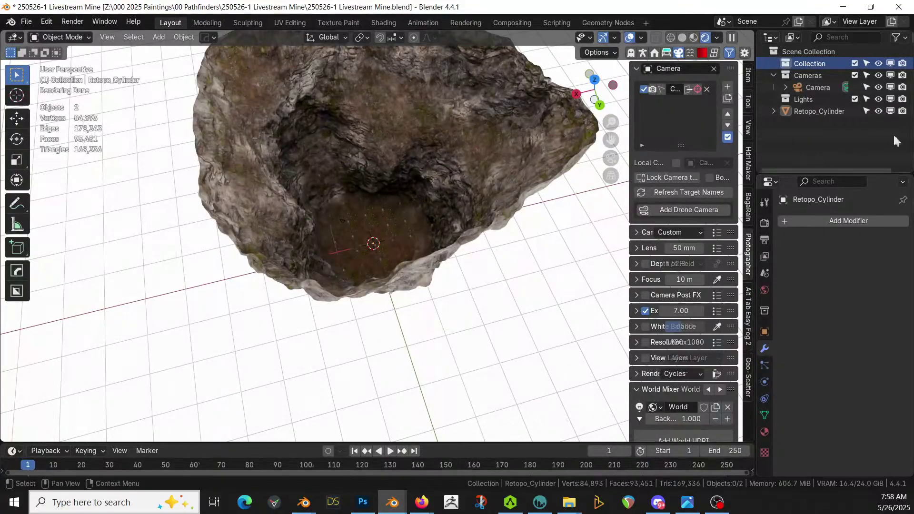
key("ctrl+v")
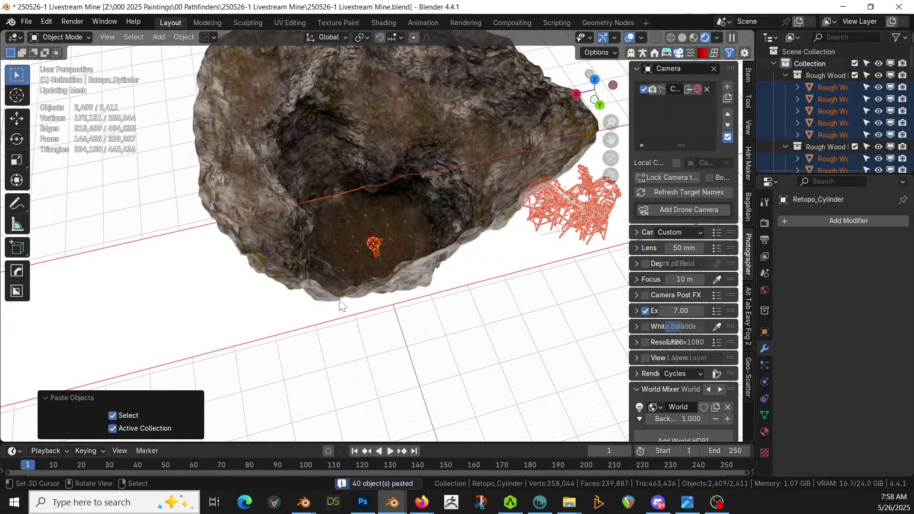
Delete the pasted dark ground strip that crosses the pit.
left_click(819, 66)
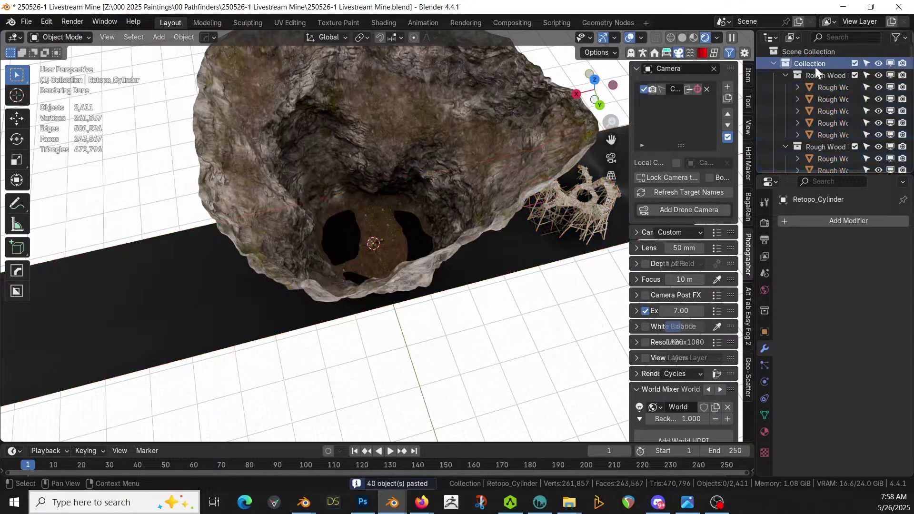
right_click(816, 63)
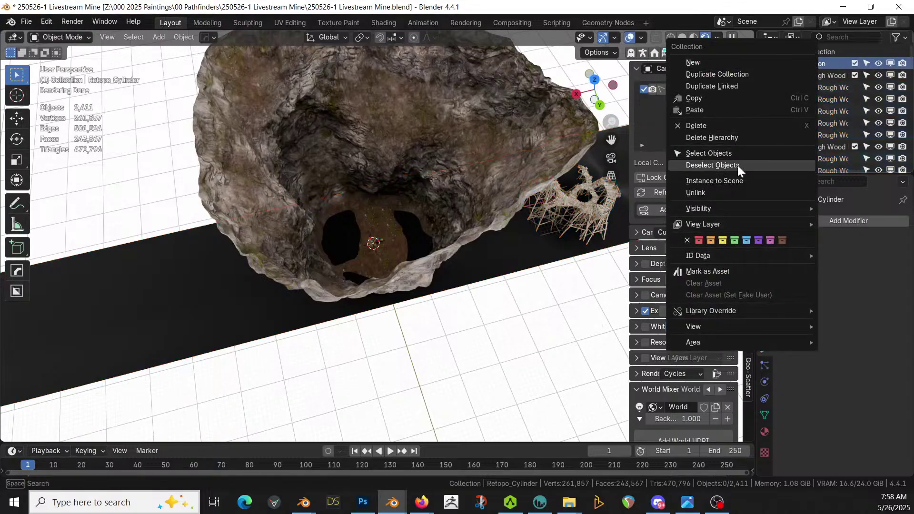
left_click(729, 154)
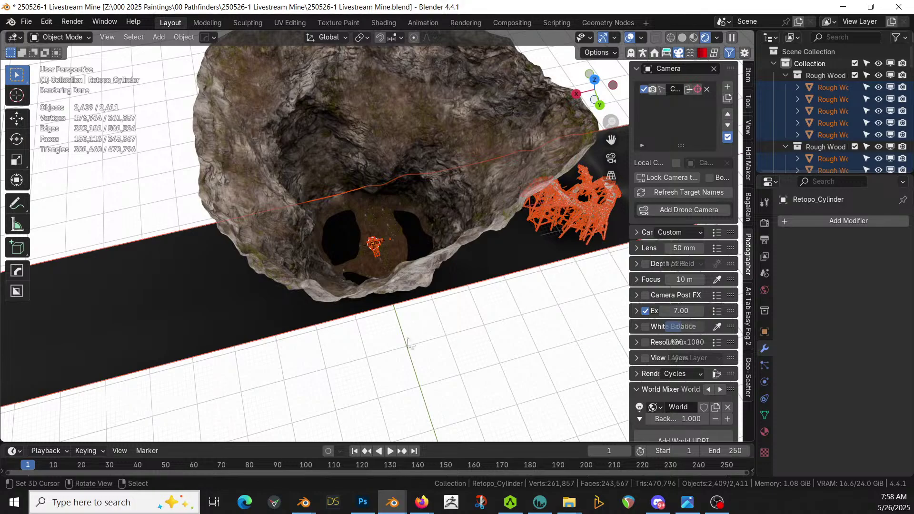
left_click(123, 360)
key("Delete")
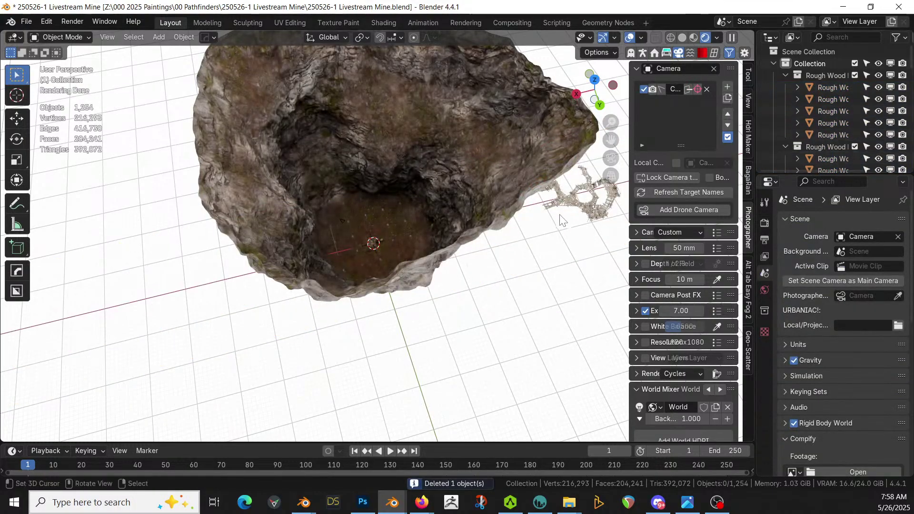
Move the wooden platform structure away from the pit by about -29.6 m in X and 20.6 m in Y.
left_click(576, 193)
key("KP_7")
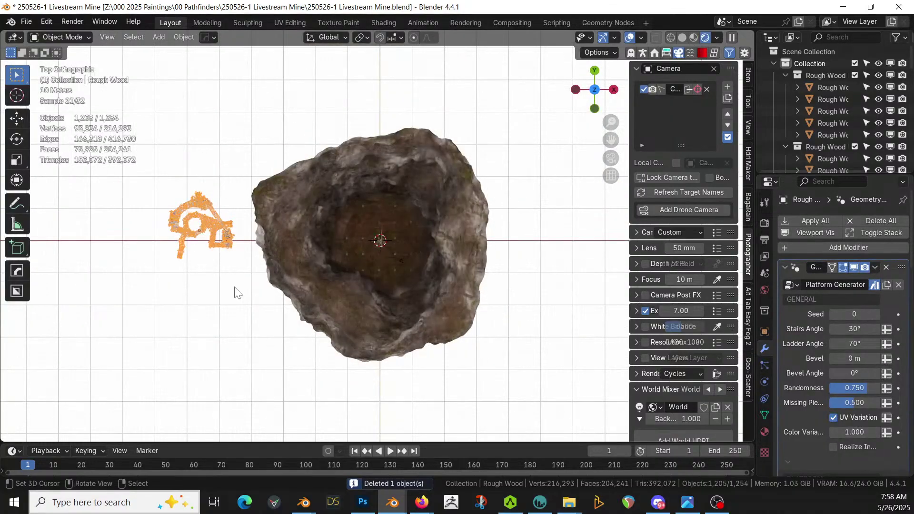
key("g")
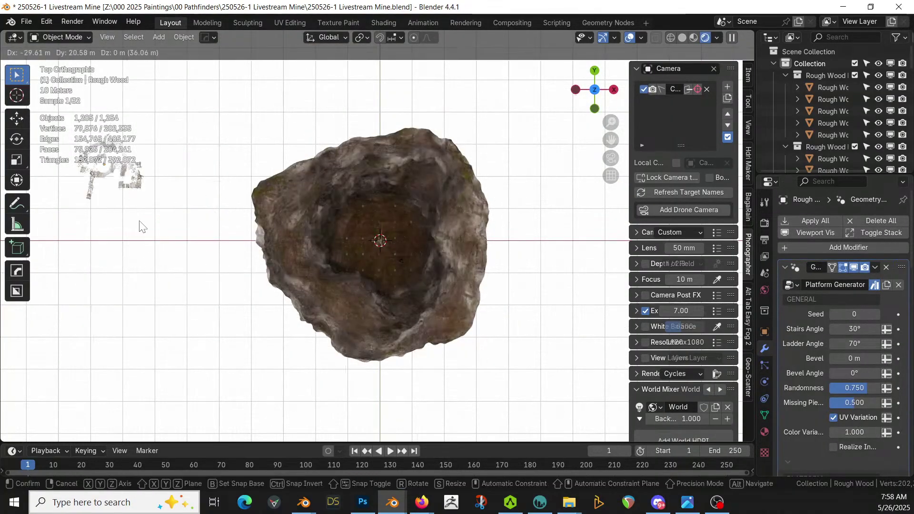
left_click(125, 214)
middle_click_drag(260, 289, 439, 314)
scroll(439, 316, "up", 3)
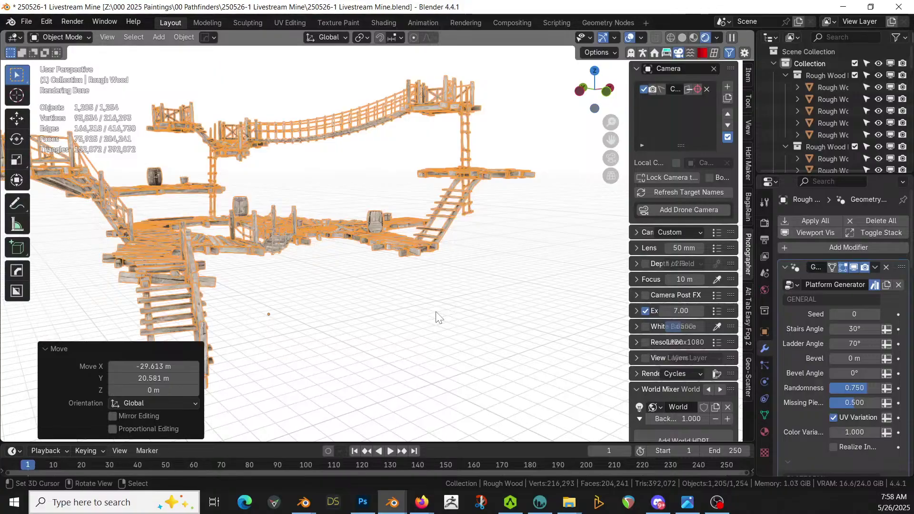
mouse_move(438, 318)
middle_mouse_down()
mouse_move(418, 343)
mouse_move(451, 306)
middle_mouse_up()
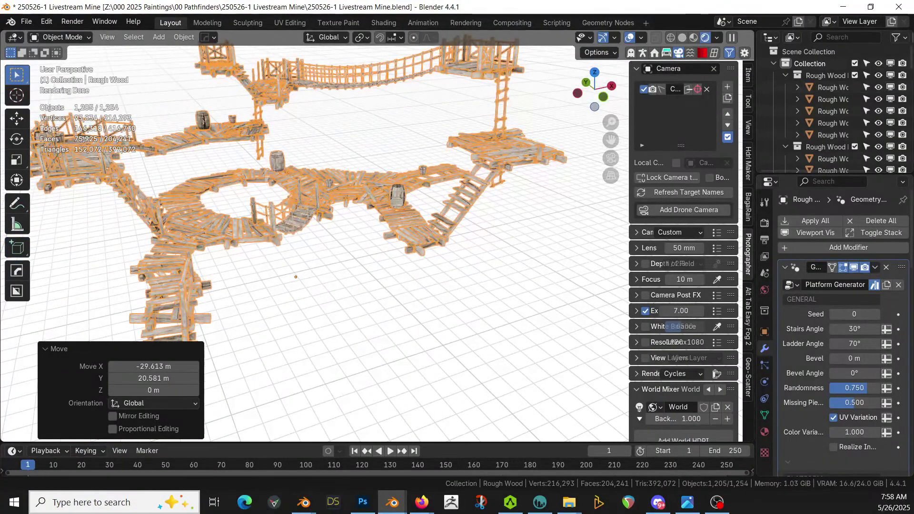
Clear the selection on the wooden platforms and switch the viewport to Solid shading.
left_click(835, 50)
key("z")
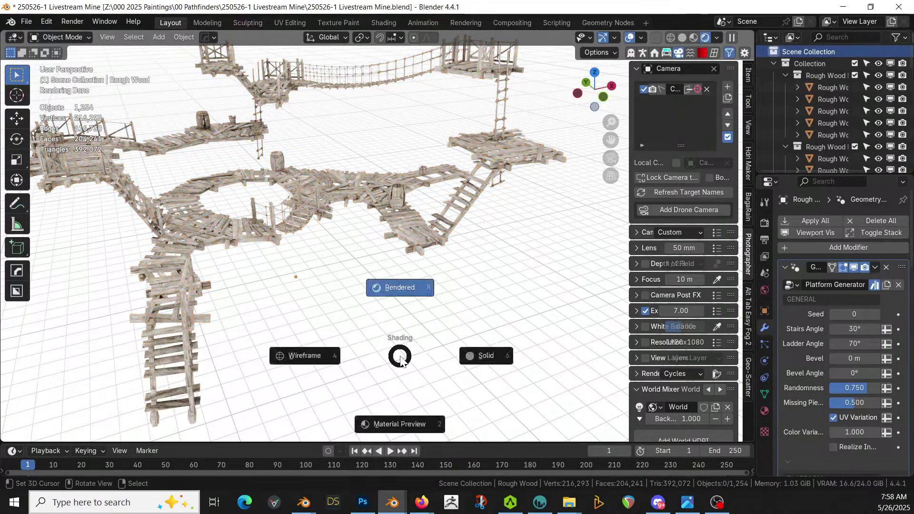
left_click(400, 355)
scroll(399, 354, "down", 3)
middle_click_drag(400, 356, 426, 326)
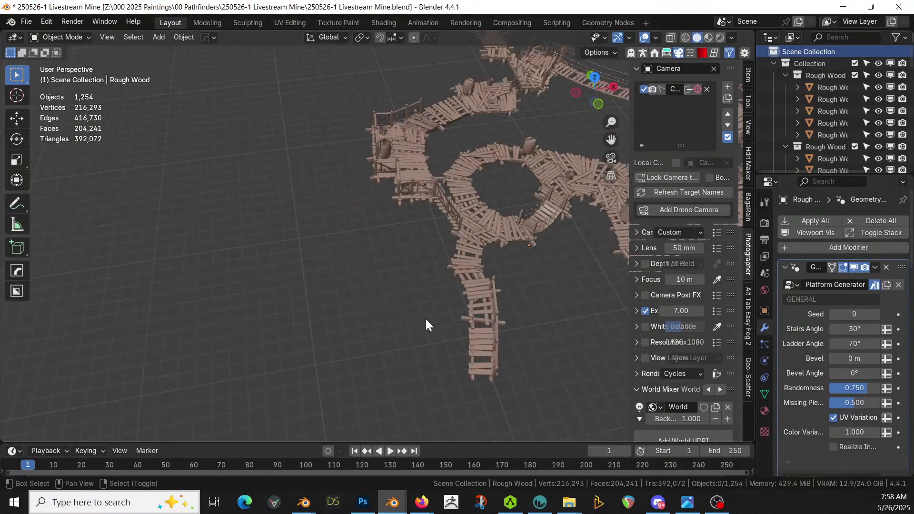
Add a 2 m mesh plane on the empty area beside the wooden walkways.
key("shift+a")
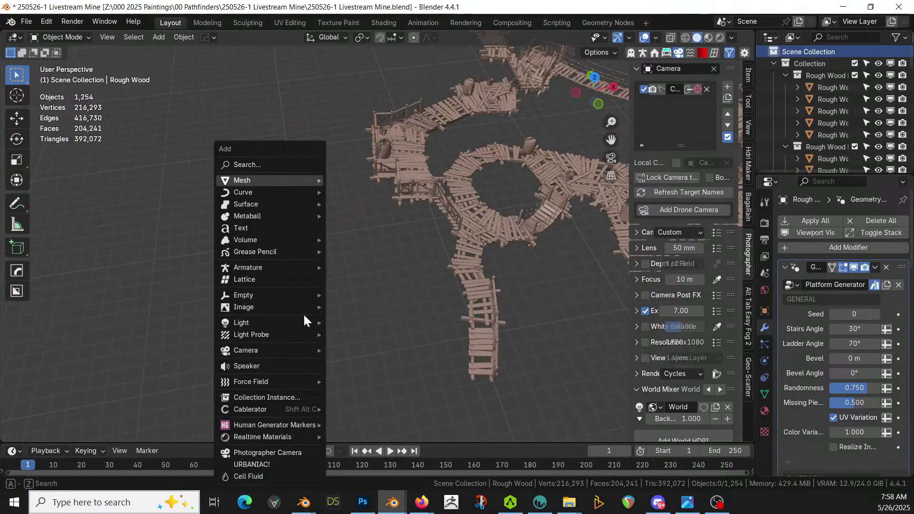
mouse_move(274, 183)
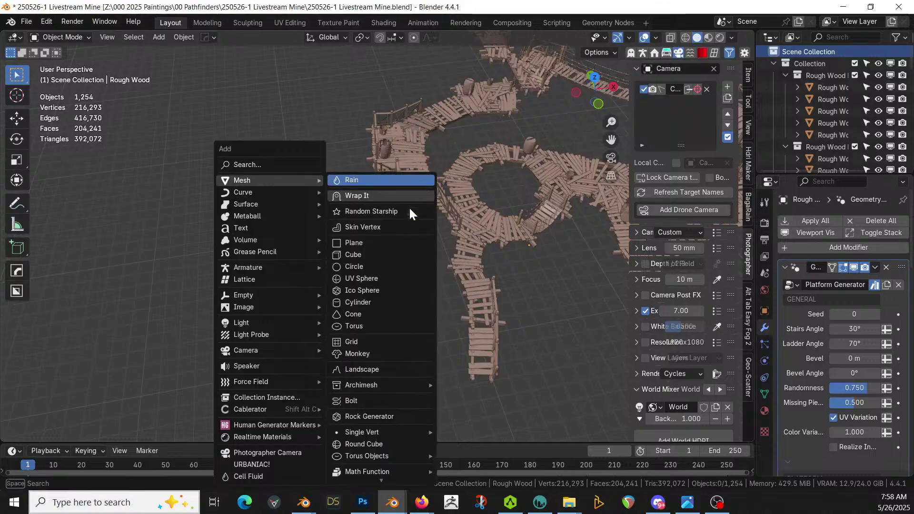
left_click(361, 241)
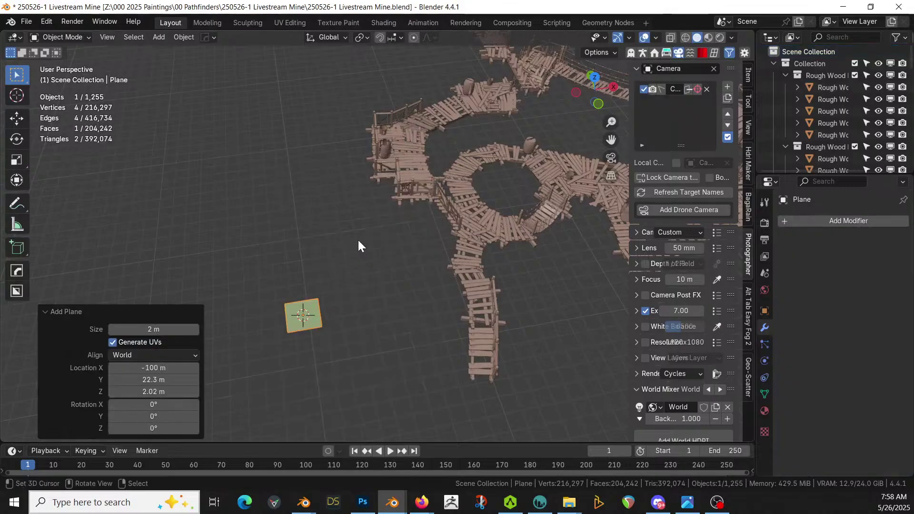
Narrow the plane along Y and set its Y dimension to 0.4 m.
key("KP_7")
key("KP_Decimal")
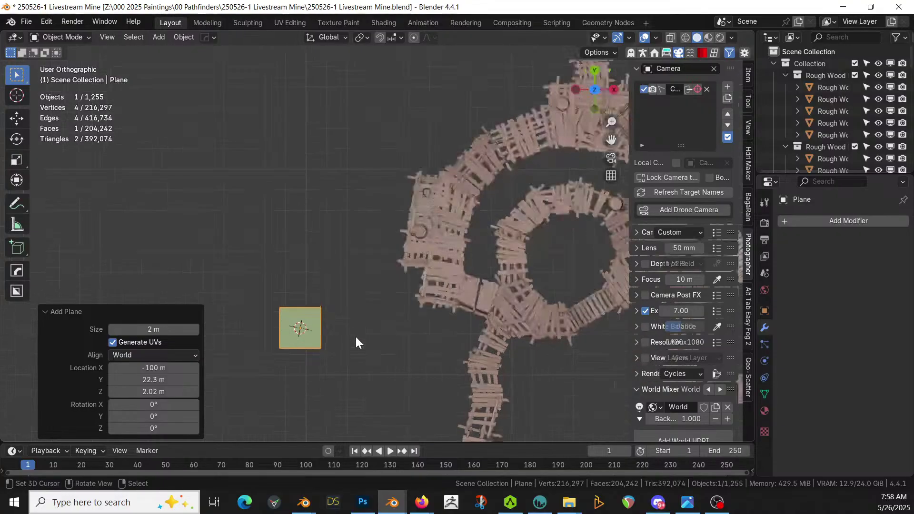
key("s")
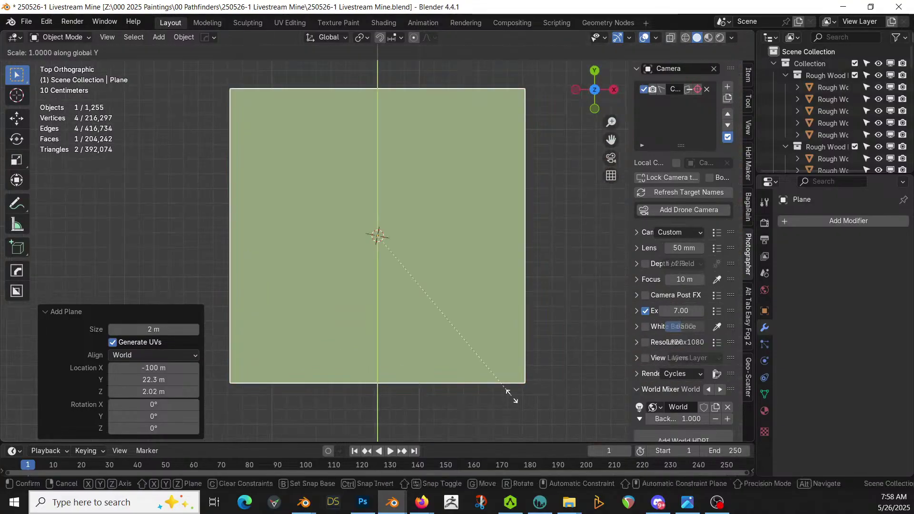
key("y")
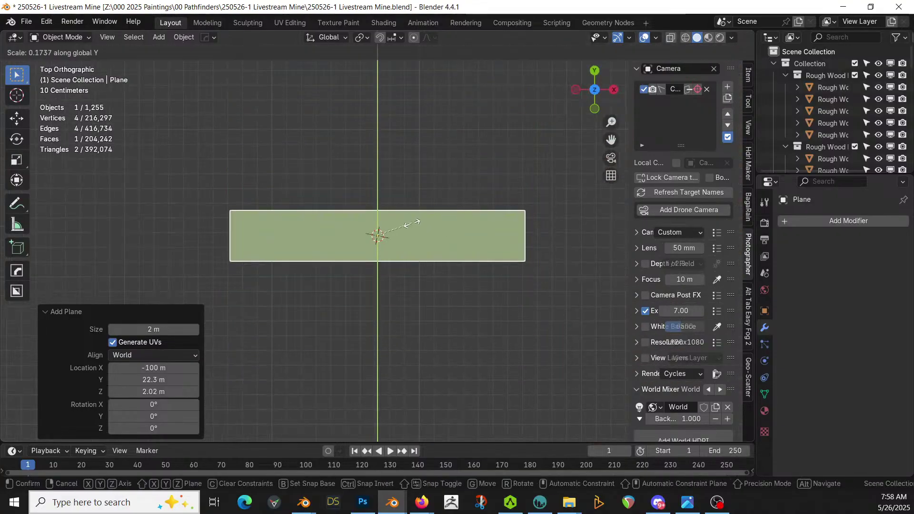
left_click(415, 230)
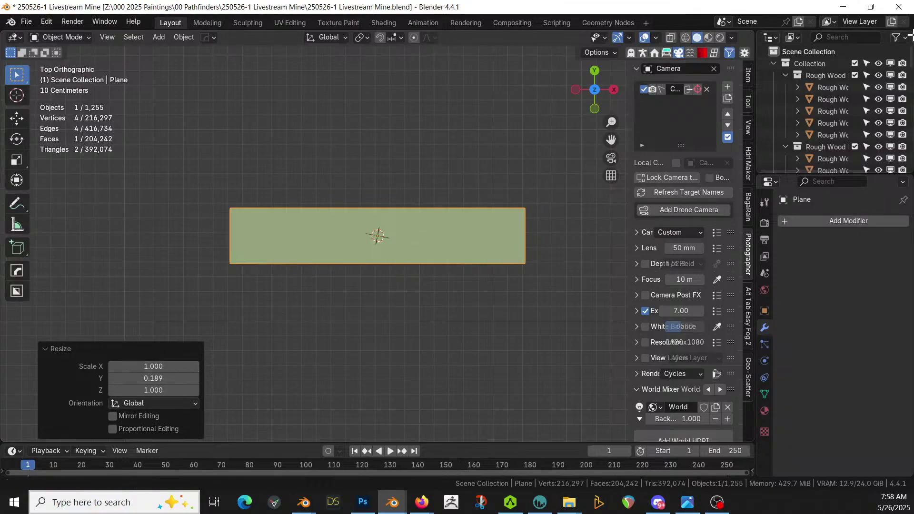
left_click(750, 76)
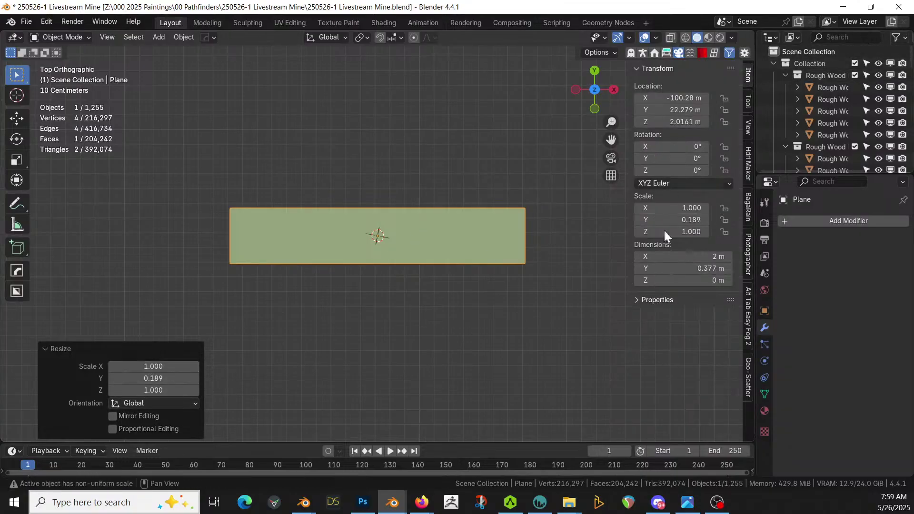
left_click(686, 263)
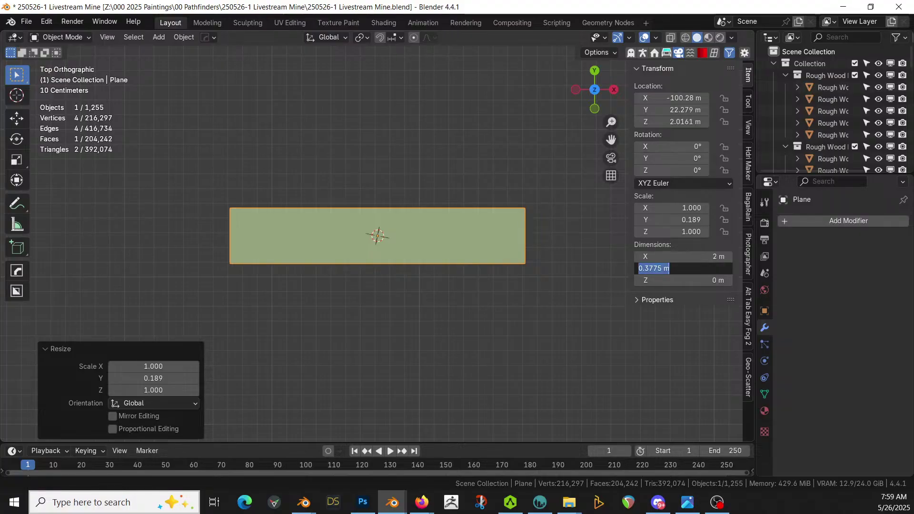
type("0.4")
key("Return")
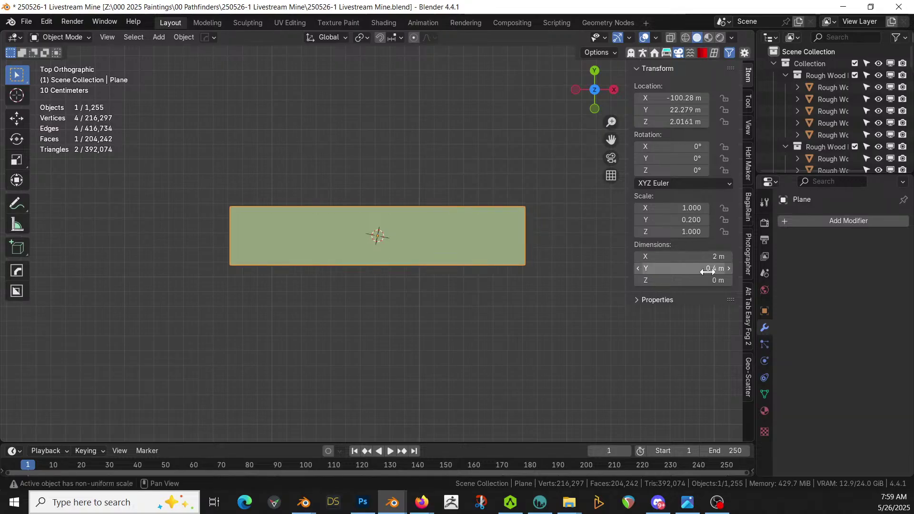
Apply all transforms to the narrow plane.
key("ctrl+a")
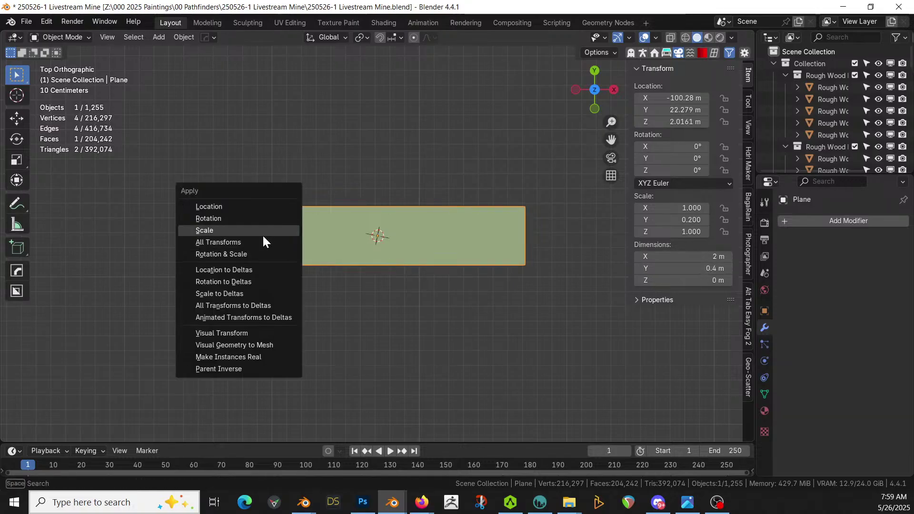
left_click(258, 244)
middle_click_drag(321, 227, 445, 127)
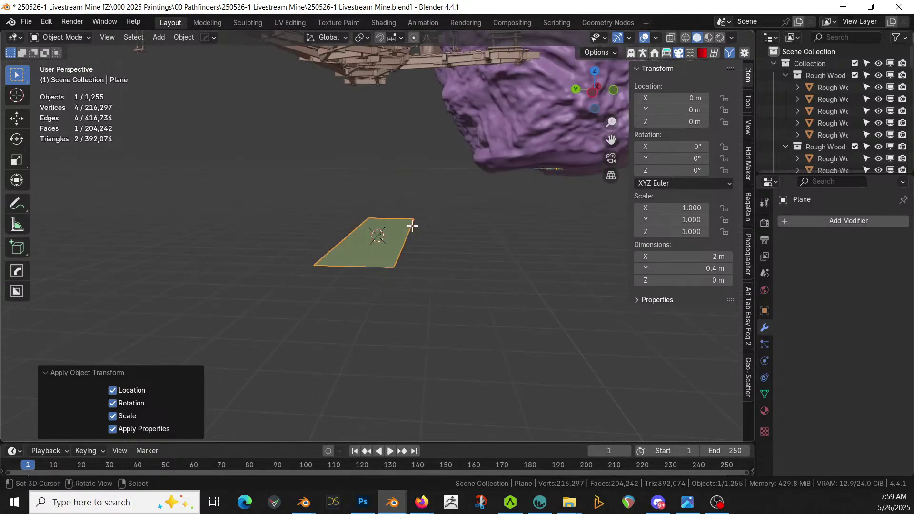
Extrude the narrow plane's two long edges 0.5 m upward along Z to form side walls.
key("Tab")
key("2")
left_click(354, 236)
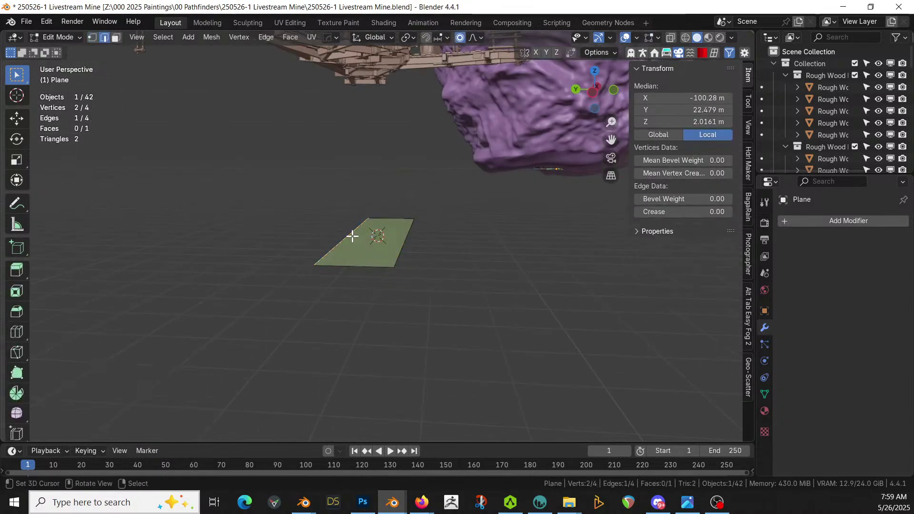
left_click(403, 246, "shift")
key("e")
key("z")
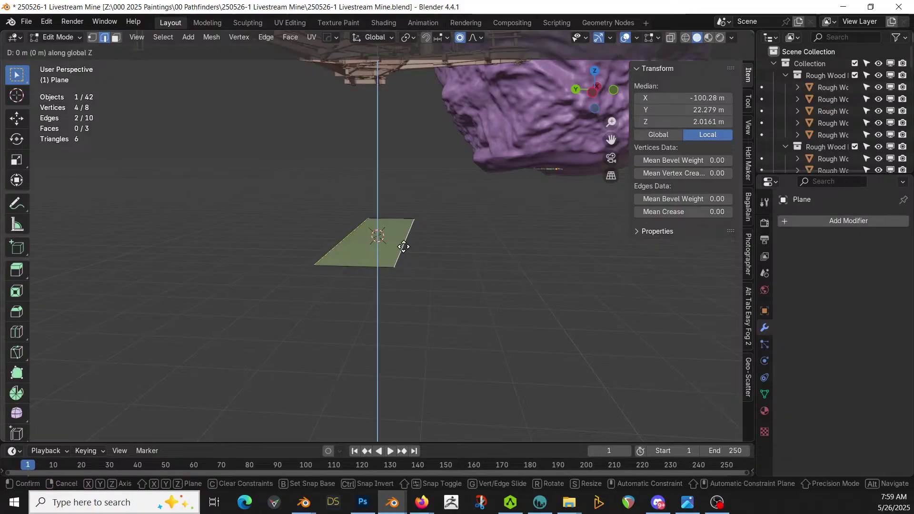
key("1")
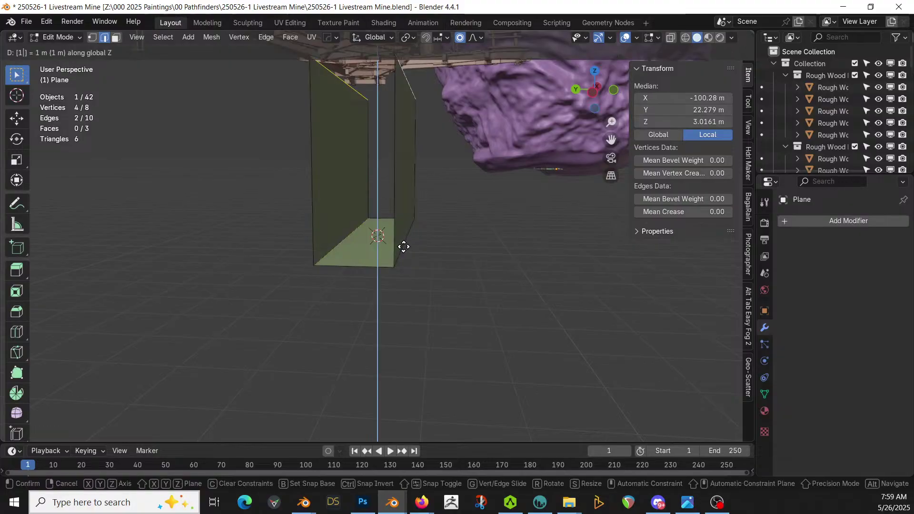
key("Return")
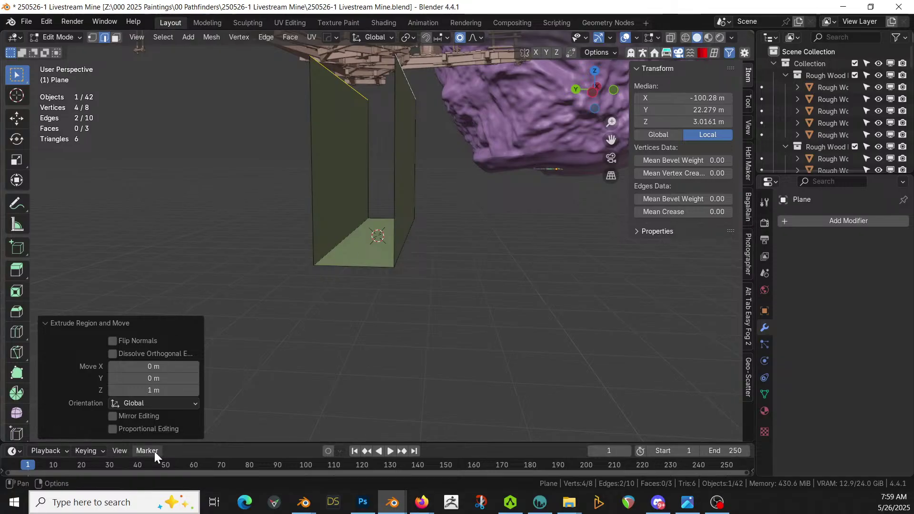
left_click(154, 390)
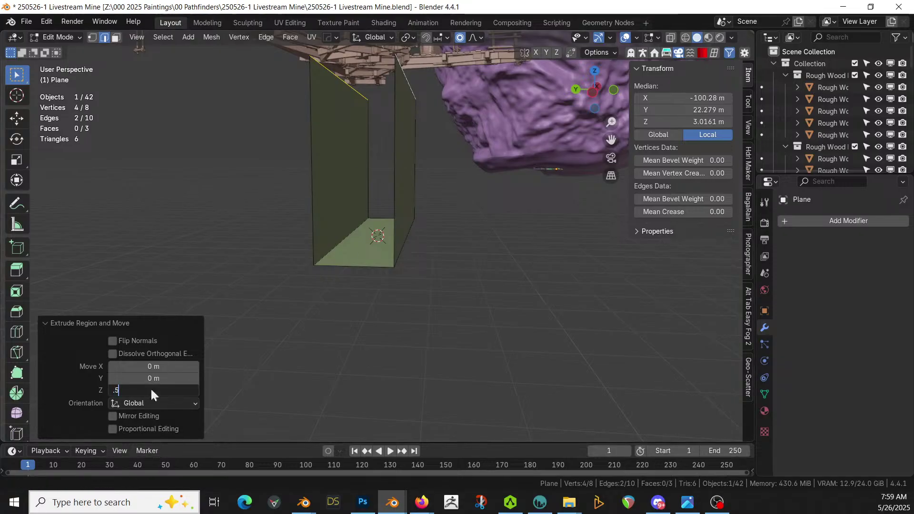
key("Return")
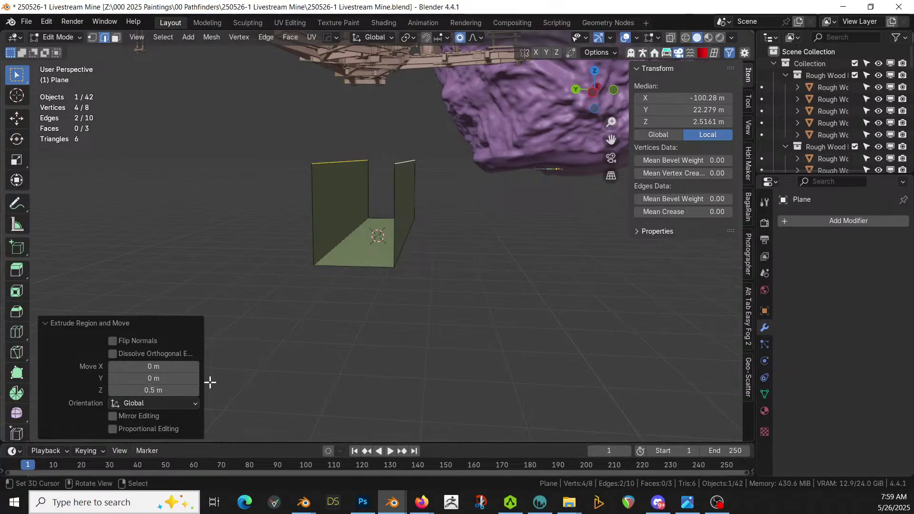
key("Tab")
Copy the modifiers from the rough wood platforms onto the new plane piece.
middle_click_drag(371, 155, 376, 286)
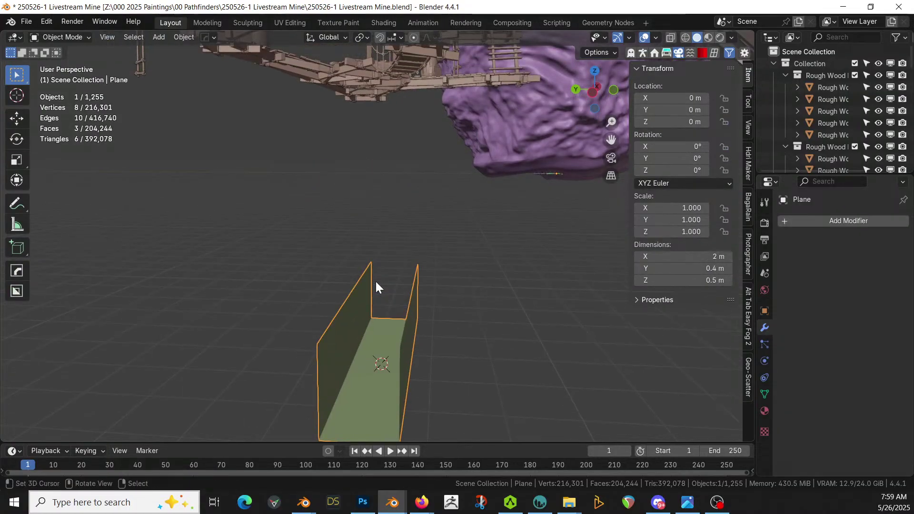
left_click(373, 83, "shift")
key("ctrl+l")
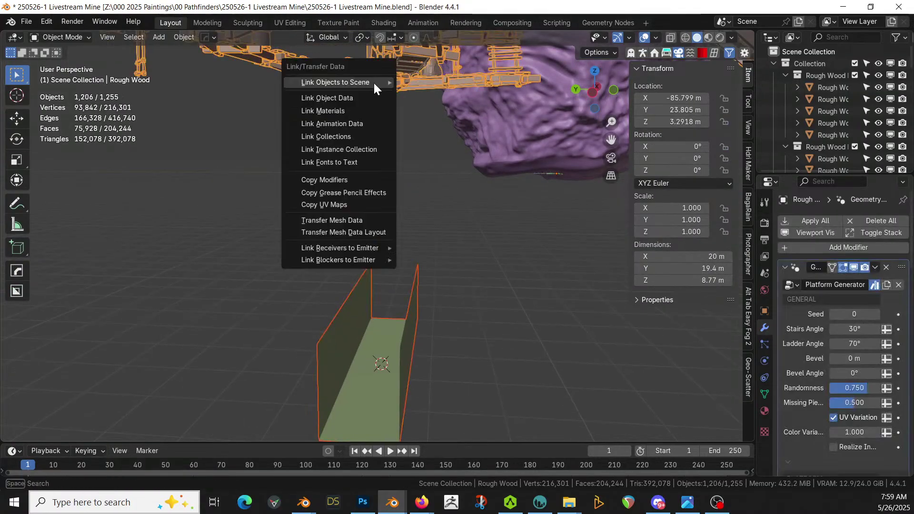
mouse_move(373, 82)
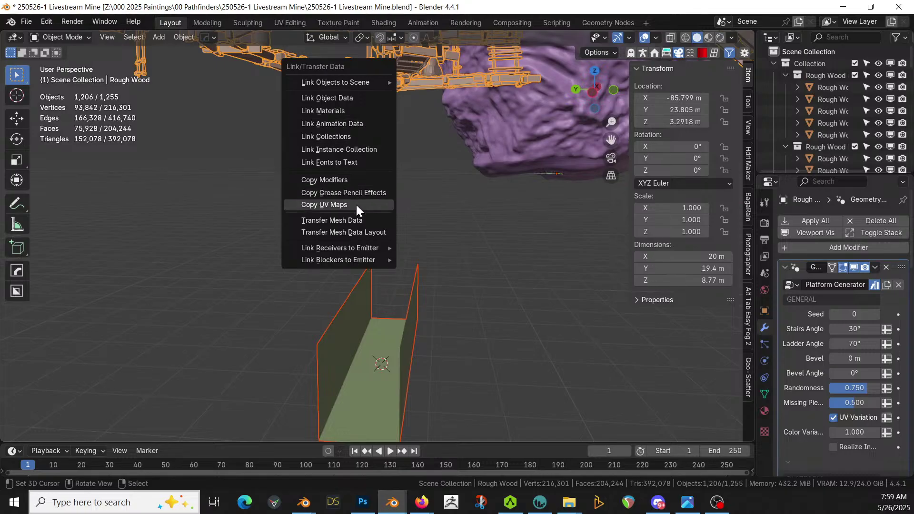
left_click(356, 182)
middle_click_drag(441, 271, 322, 282)
scroll(367, 285, "down", 1)
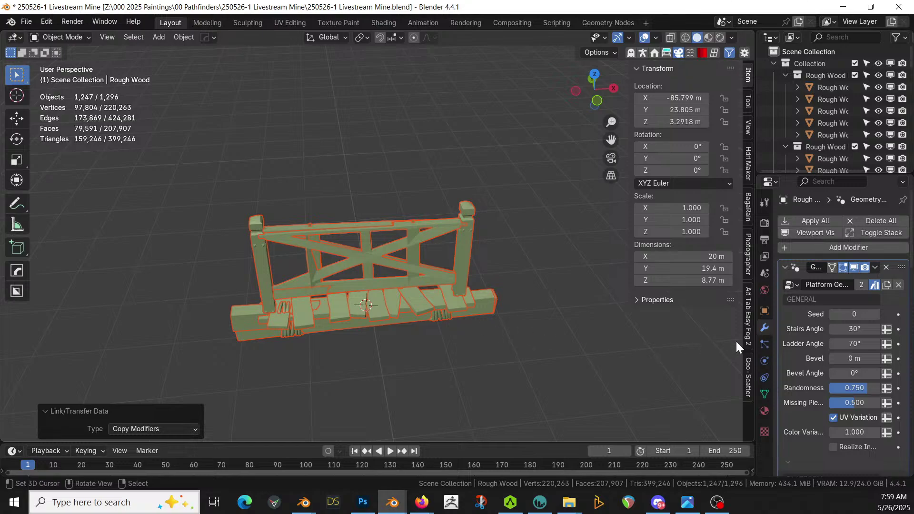
Set the new platform's Inset/Offset Railing to 0 m in its Platform Generator railing settings.
left_click(336, 246)
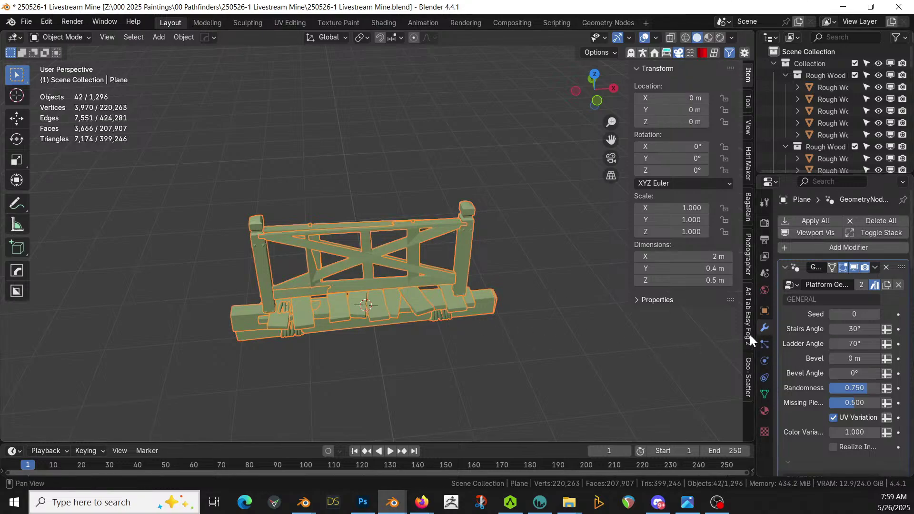
left_click_drag(753, 312, 543, 316)
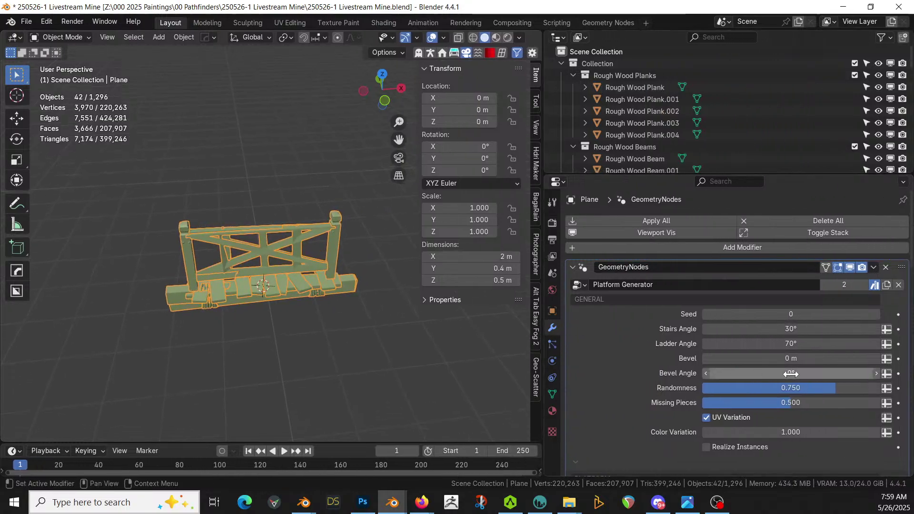
scroll(868, 379, "down", 15)
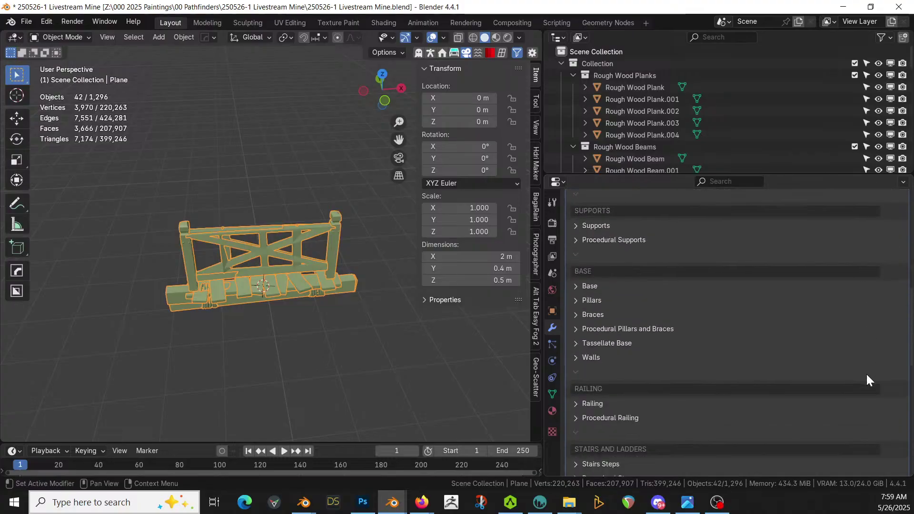
left_click(578, 380)
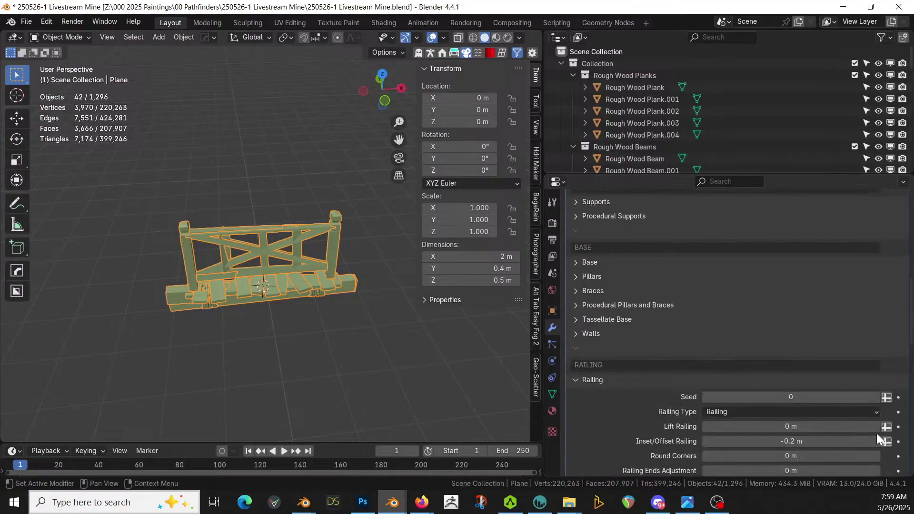
left_click(775, 441)
type("0")
key("Return")
middle_click_drag(214, 219, 196, 228)
Try the Walls railing type on the new platform and switch it back to Railing.
scroll(745, 104, "down", 8)
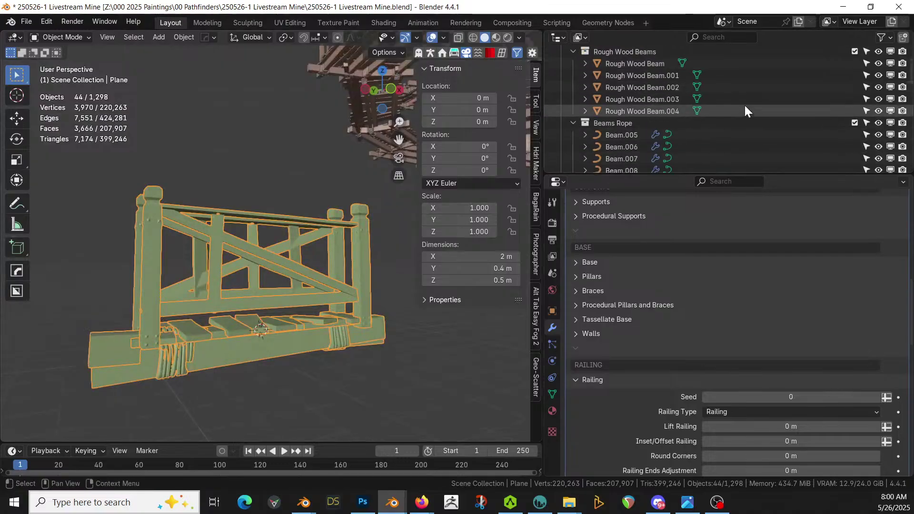
scroll(745, 106, "down", 8)
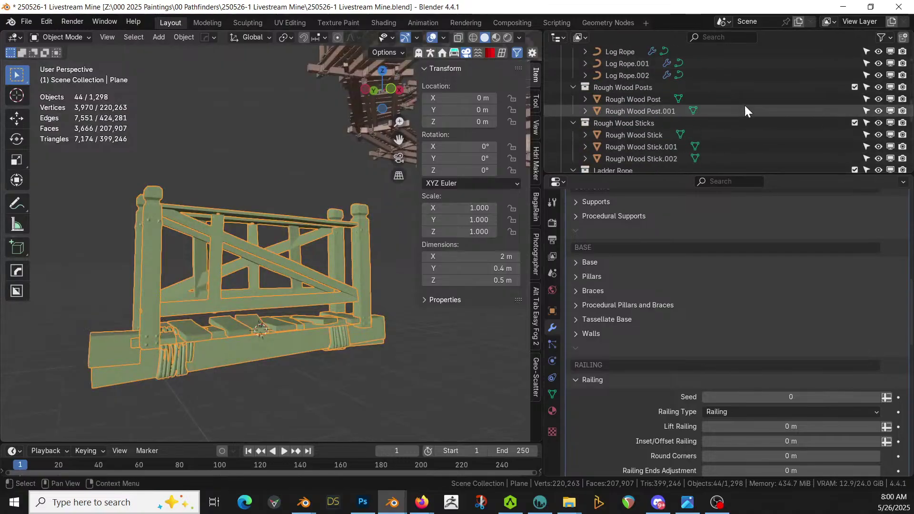
scroll(745, 105, "down", 8)
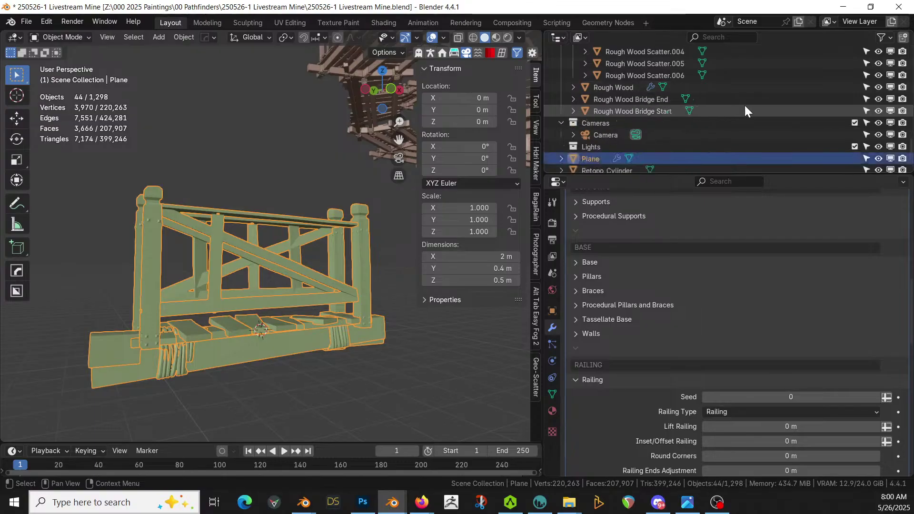
scroll(719, 112, "up", 3)
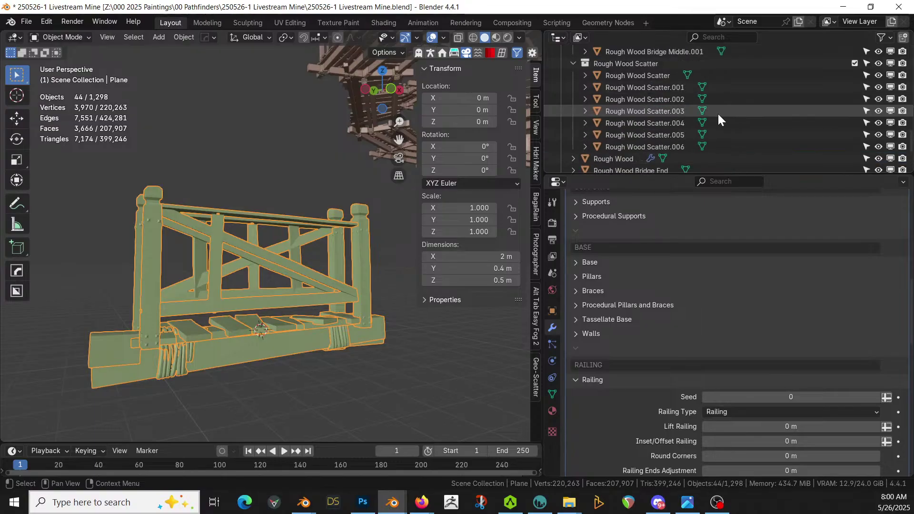
left_click(779, 412)
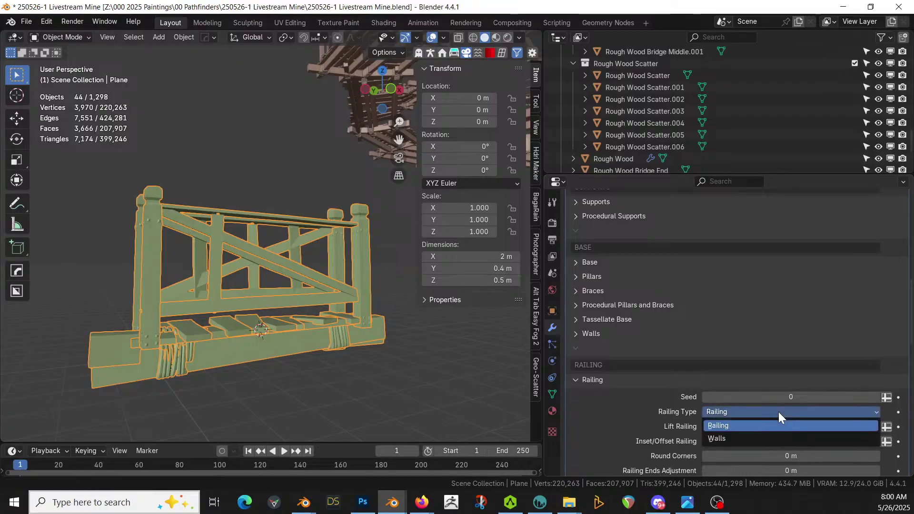
left_click(747, 437)
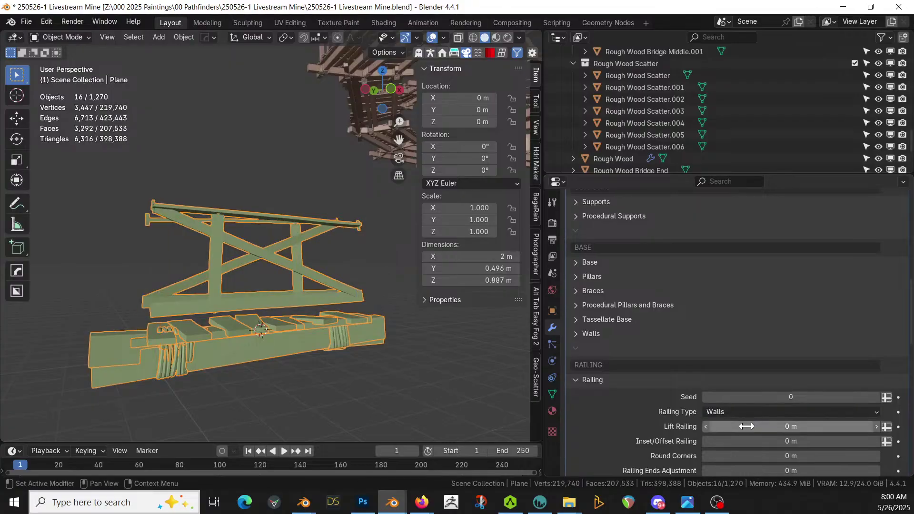
left_click(747, 415)
left_click(747, 424)
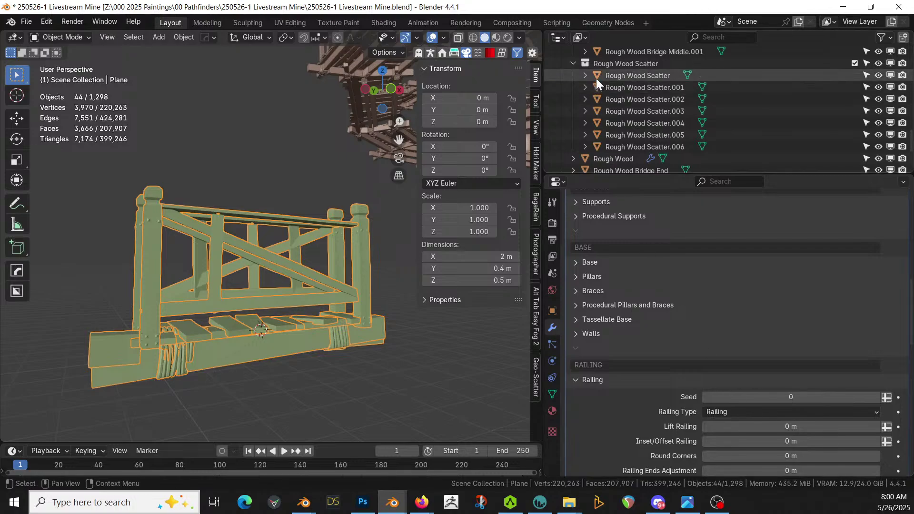
Examine the railing's collection settings and locate the Rough Wood Post object from the posts collection in the viewport.
scroll(681, 93, "up", 4)
scroll(683, 107, "up", 4)
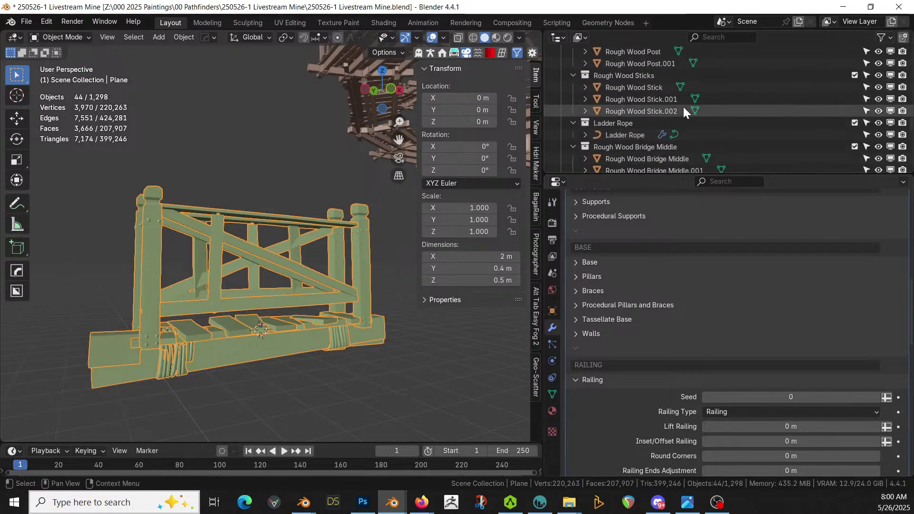
scroll(827, 466, "down", 2)
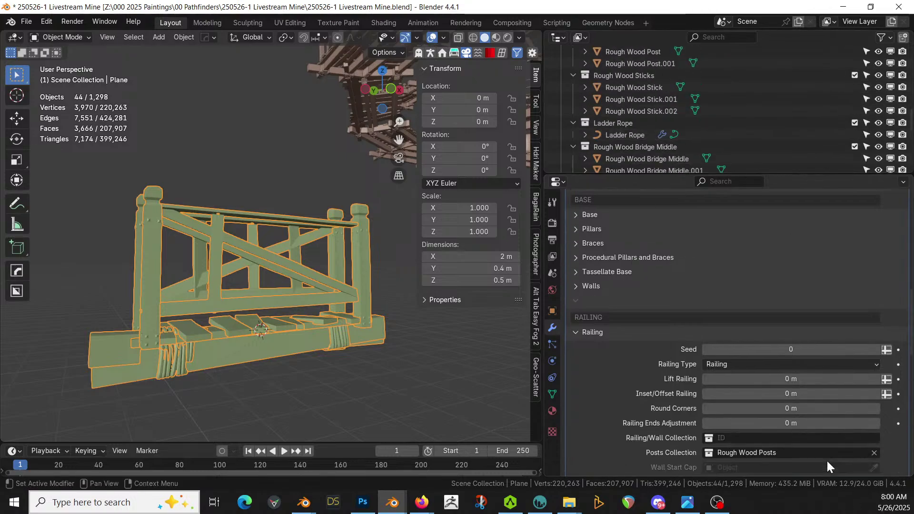
scroll(825, 456, "down", 2)
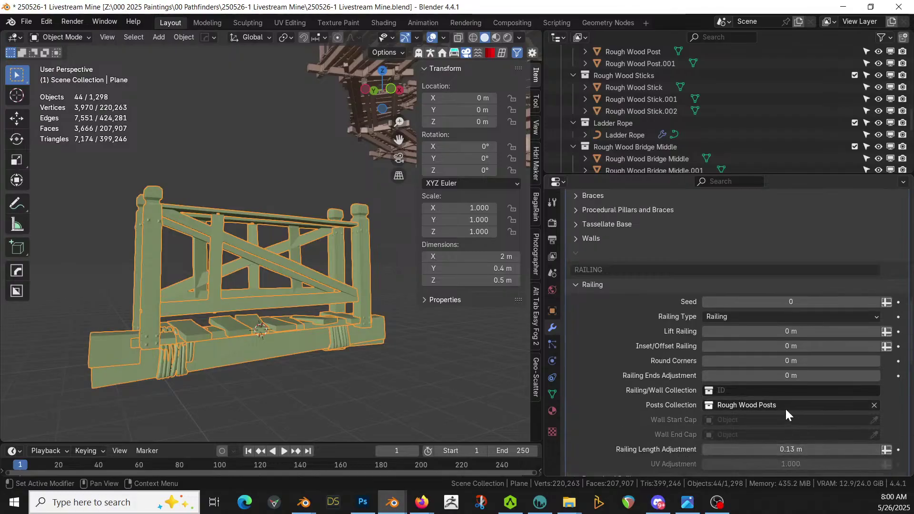
scroll(807, 418, "down", 2)
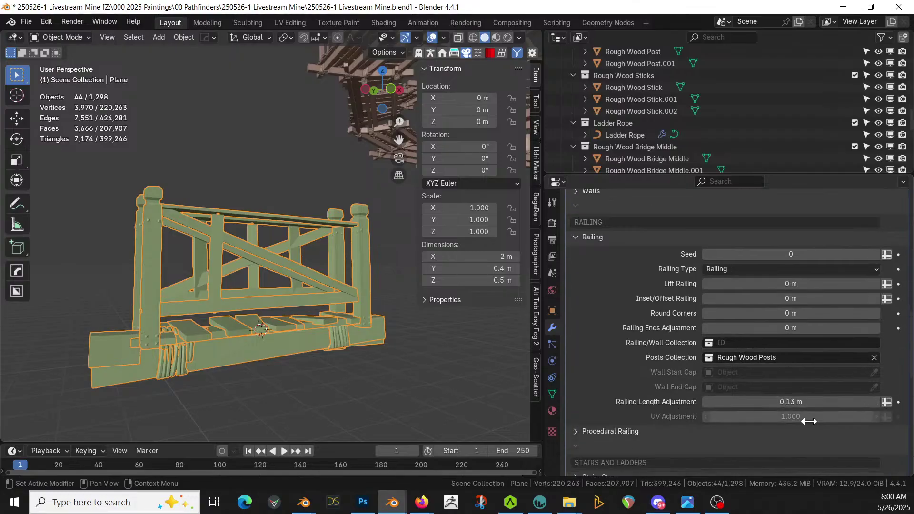
scroll(809, 422, "down", 2)
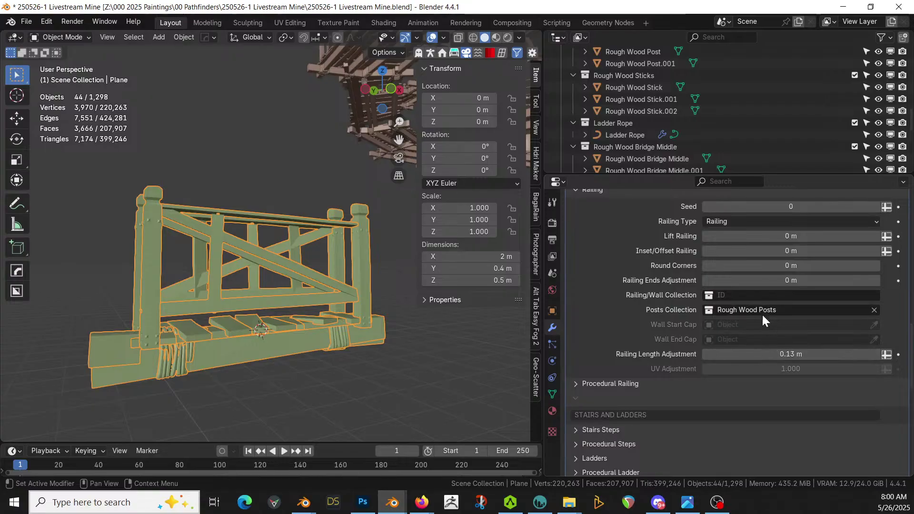
scroll(656, 76, "up", 4)
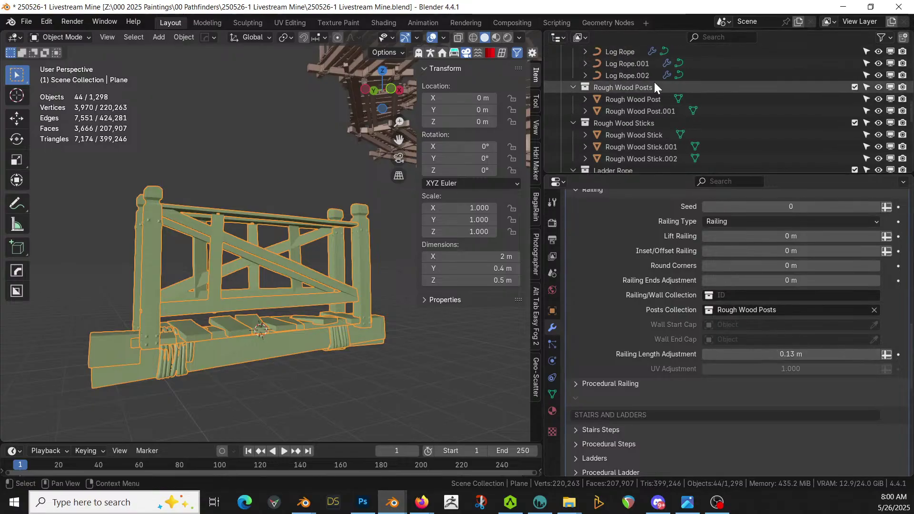
left_click(633, 99)
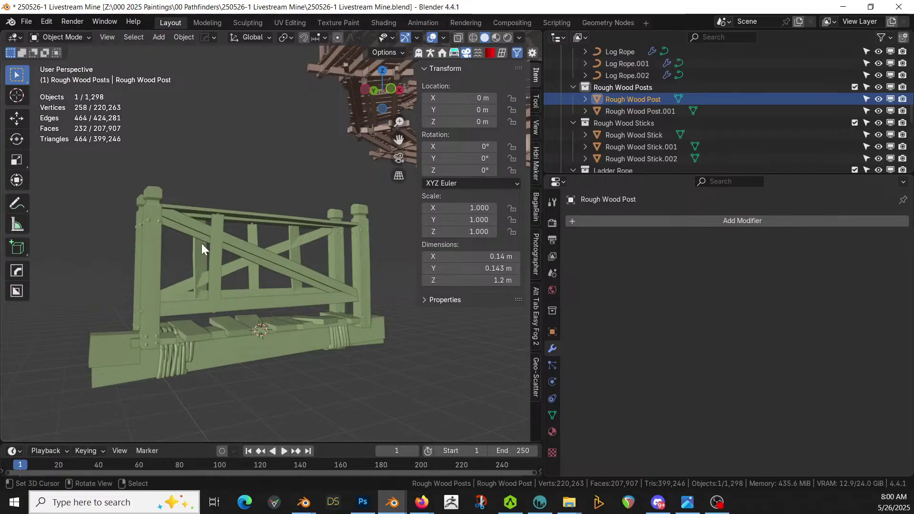
key("KP_Decimal")
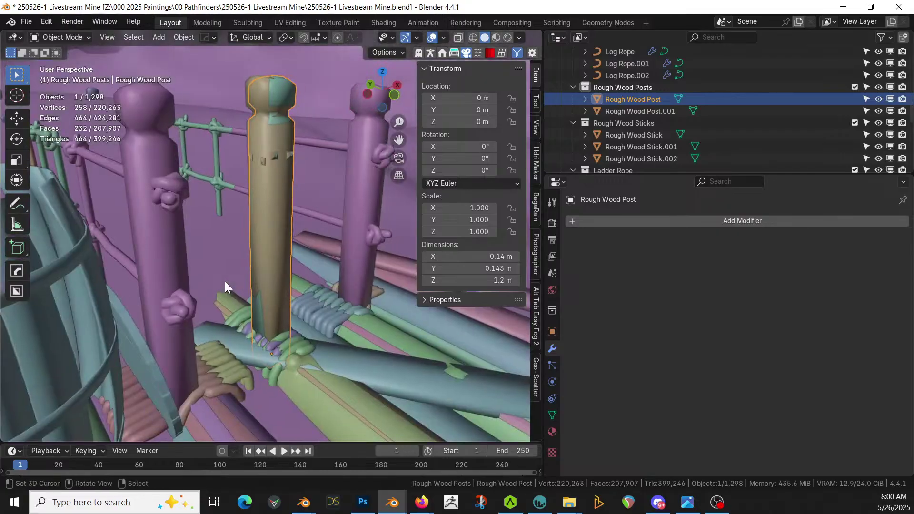
Move the large rocky pit mesh into a new collection named Ground.
scroll(225, 281, "down", 7)
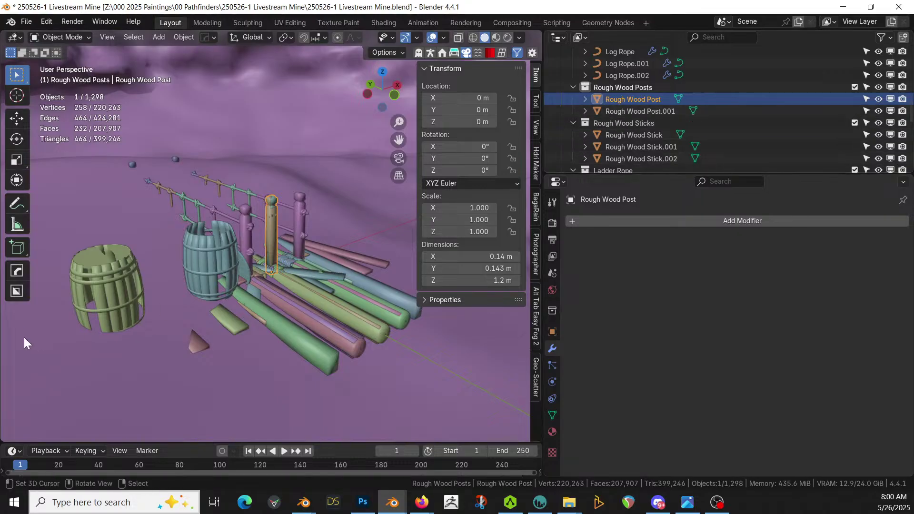
scroll(81, 279, "down", 6)
scroll(256, 127, "down", 3)
left_click(250, 170)
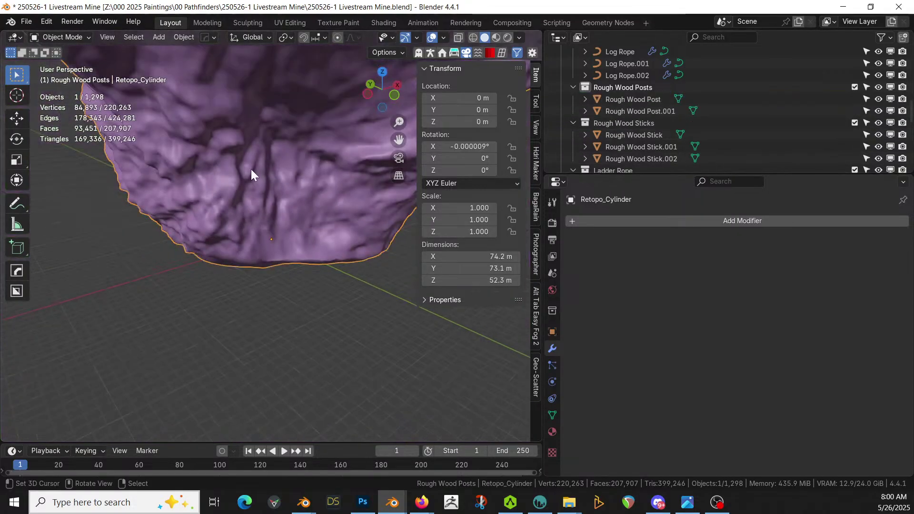
key("m")
left_click(251, 170)
type("Ground")
key("Return")
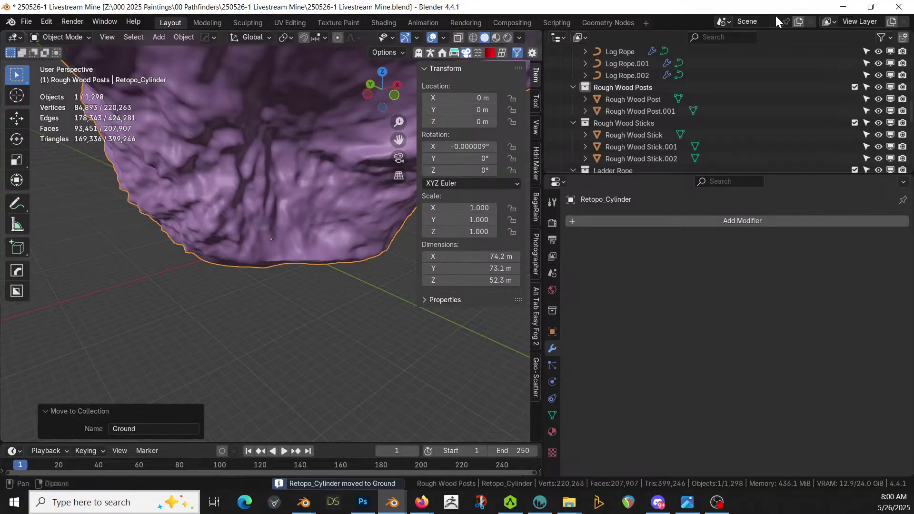
Exclude the Ground collection from the view layer to expose the rough wood source parts.
scroll(811, 146, "down", 4)
scroll(811, 145, "down", 7)
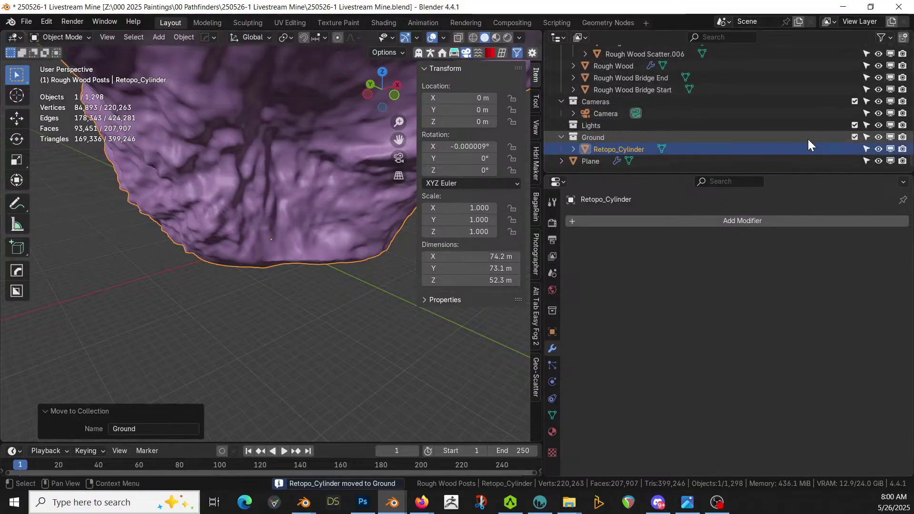
left_click(855, 137)
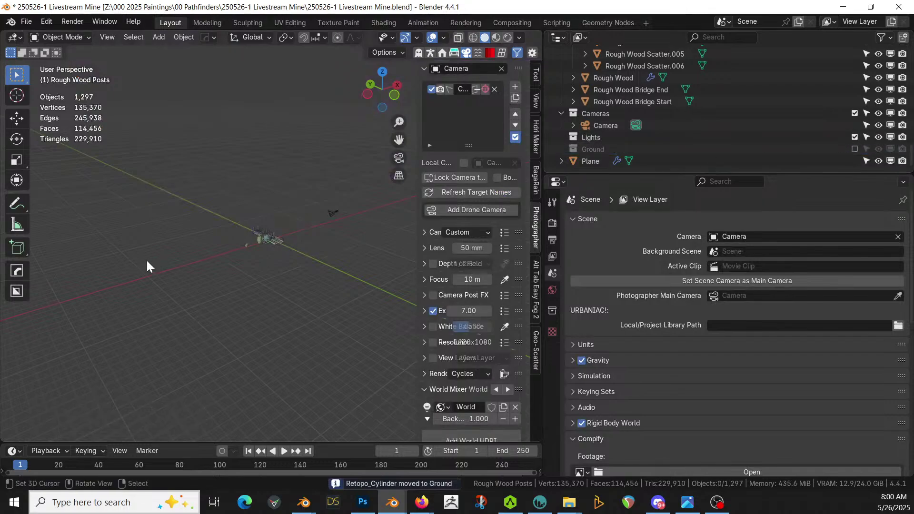
middle_click_drag(236, 293, 168, 319)
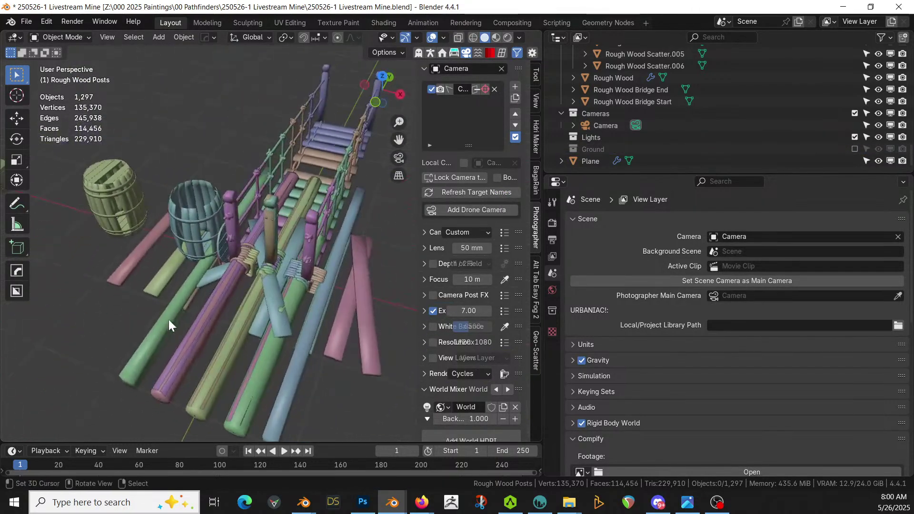
Inspect the Rough Wood Post and isolate the Rough Wood Bridge Start object to examine its geometry, leaving isolation again.
left_click(272, 205)
middle_click_drag(268, 248, 152, 213)
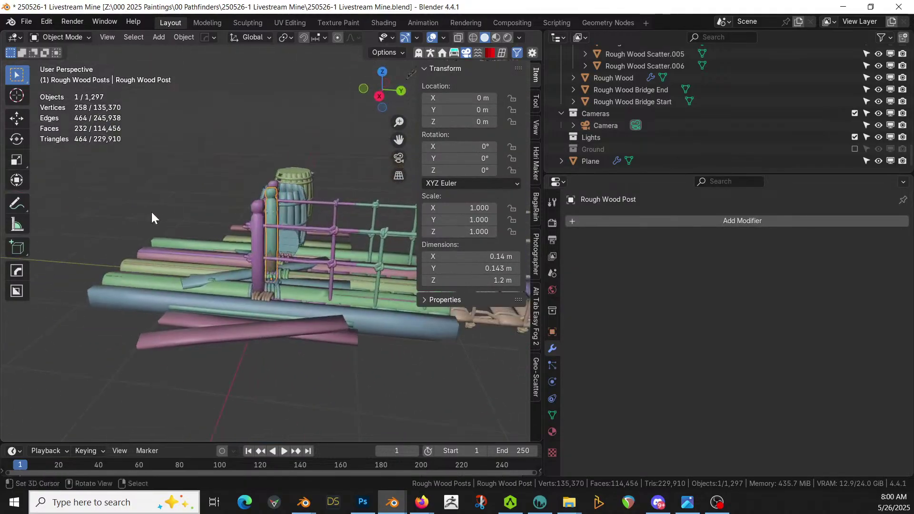
left_click(328, 269)
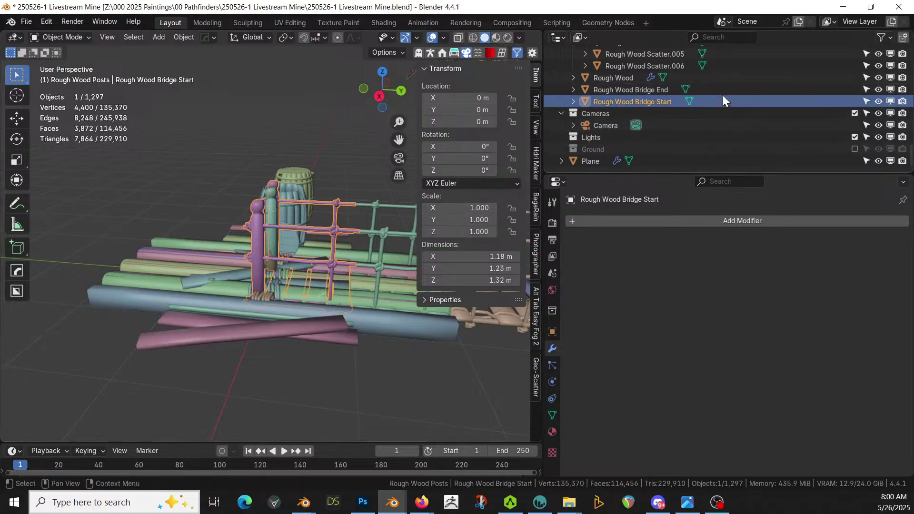
middle_click_drag(326, 355, 441, 365)
key("KP_Divide")
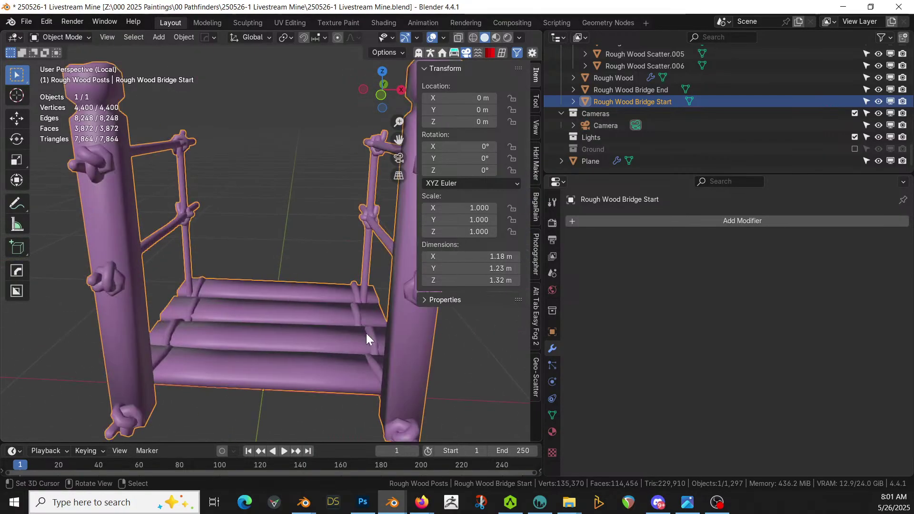
key("KP_Divide")
Clear the platform Plane's location and move it about 105.31 m in X and -22.107 m in Y, near the source wood parts.
left_click(601, 161)
key("KP_Decimal")
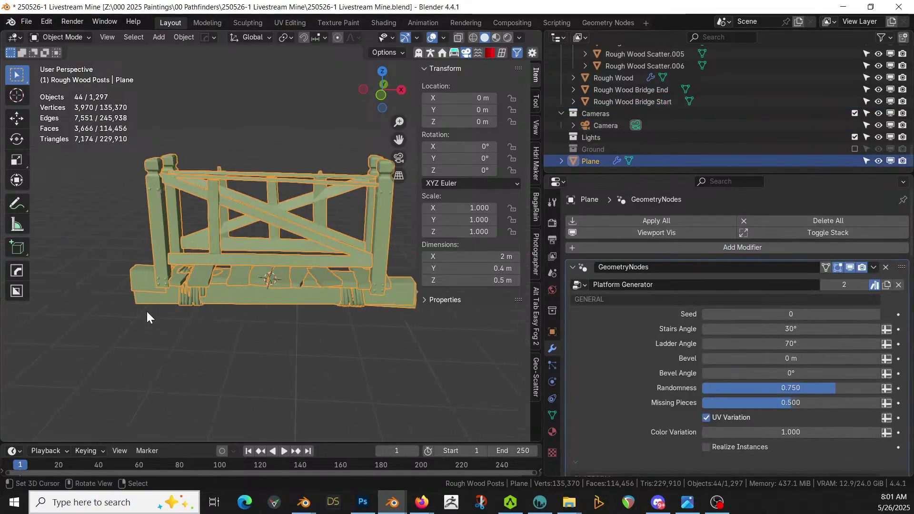
key("KP_7")
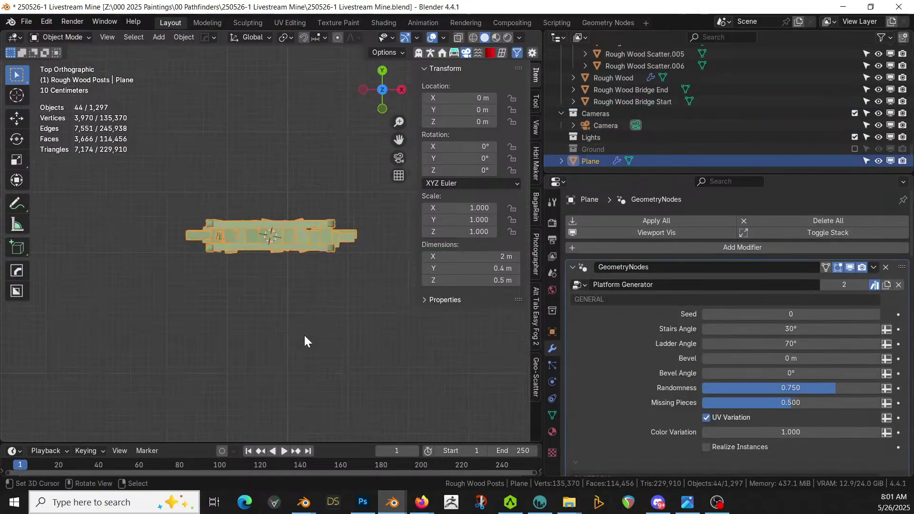
scroll(336, 322, "down", 3)
key("alt+g")
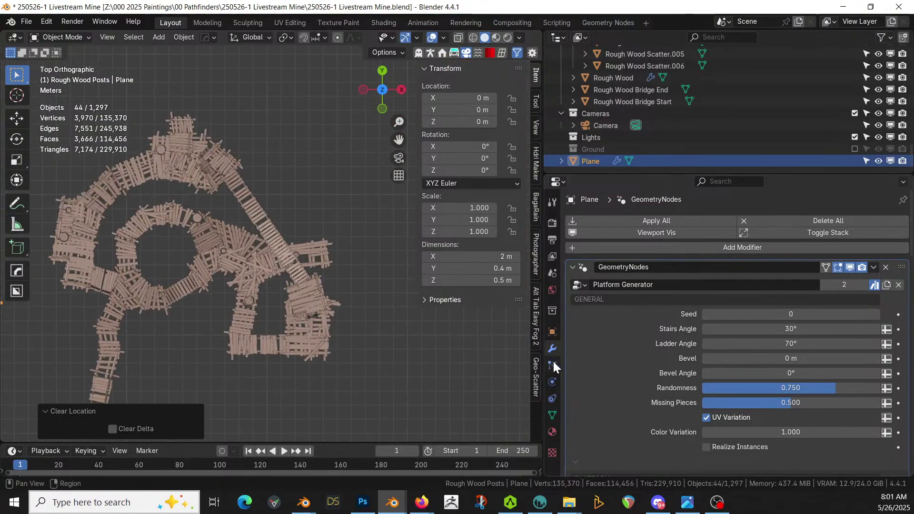
scroll(298, 344, "down", 4)
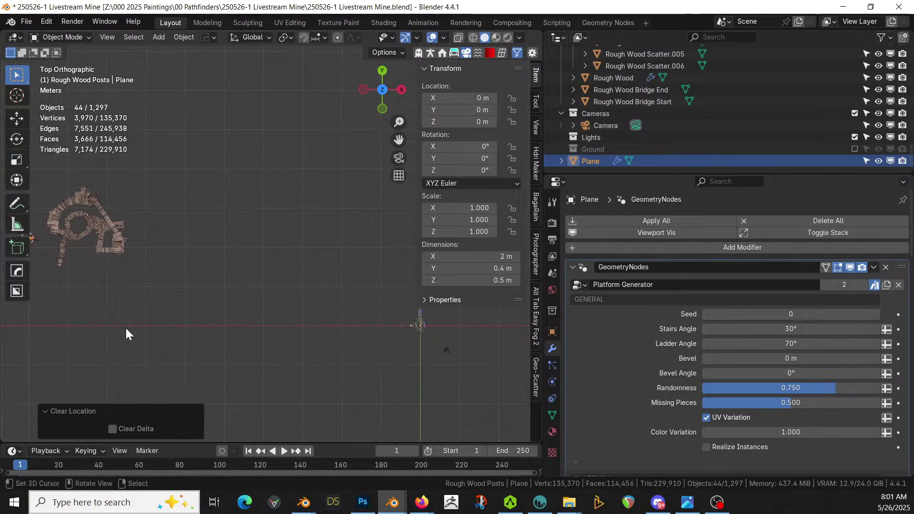
key("g")
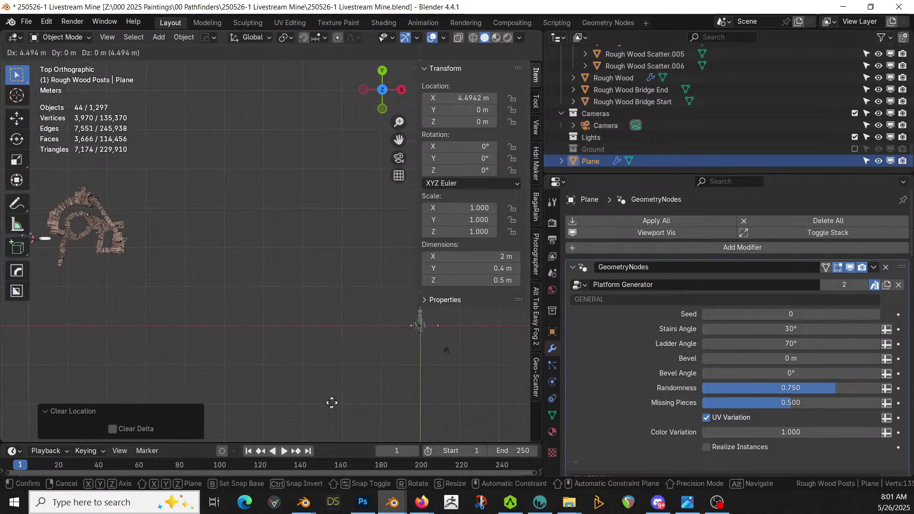
left_click(540, 411)
key("KP_Decimal")
In front view, shift the platform about 0.45 m in X and -1.84 m in Z to sit level with the source parts.
middle_click_drag(466, 363, 362, 255)
key("KP_1")
scroll(362, 255, "down", 5)
key("g")
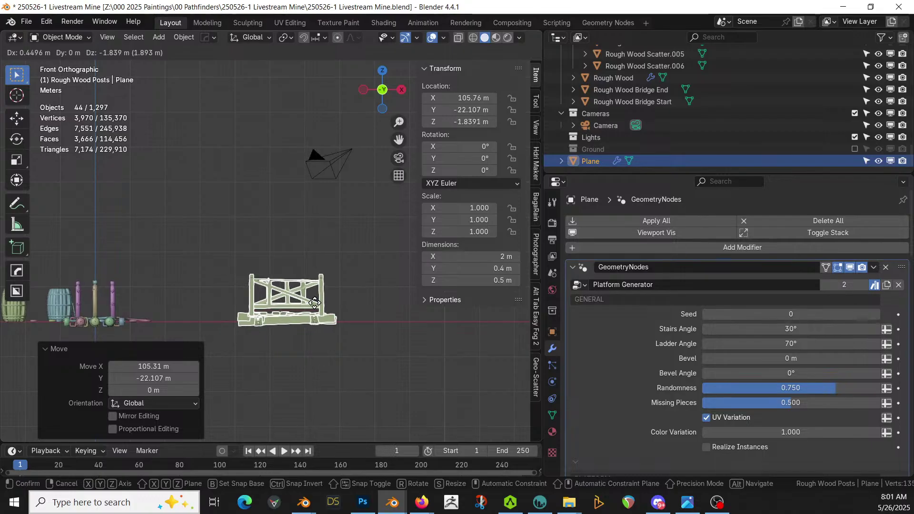
left_click(315, 304)
middle_click_drag(315, 303, 293, 378)
scroll(305, 334, "up", 3)
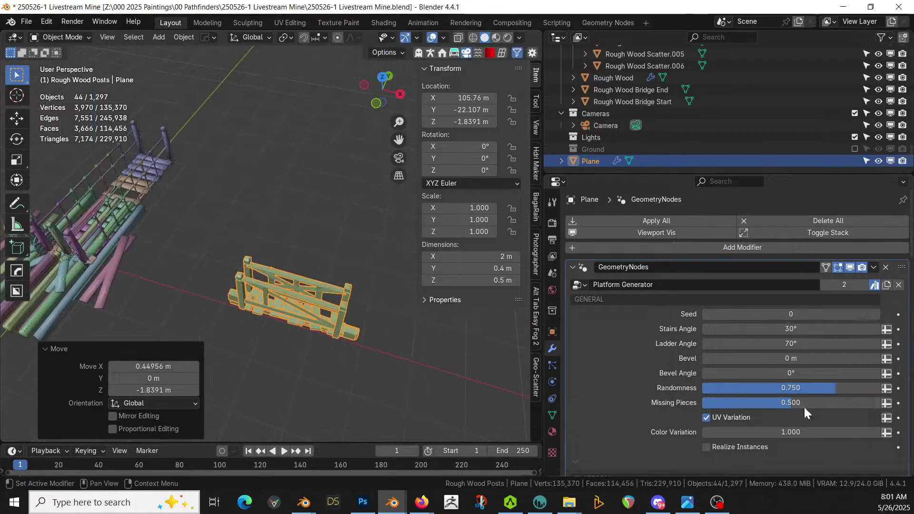
Try the Walls railing type on the relocated platform, compare its look, and return it to Railing.
scroll(860, 410, "down", 6)
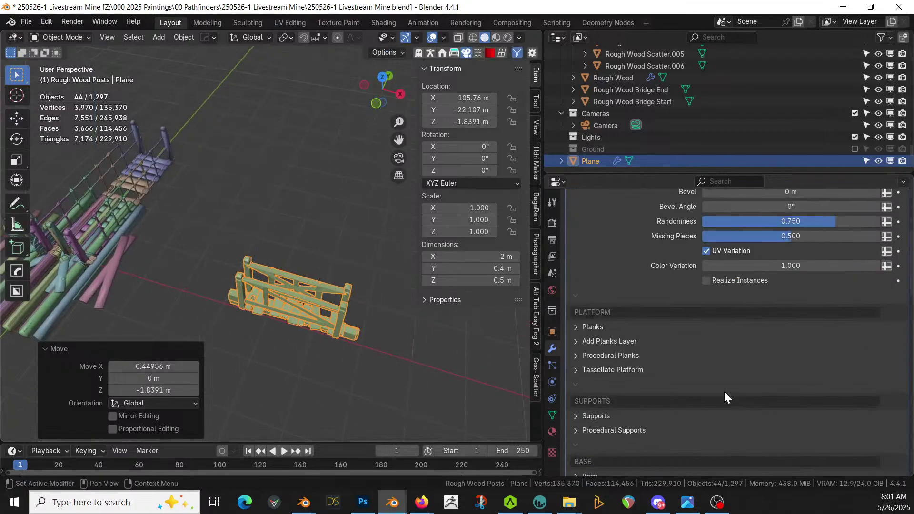
scroll(776, 388, "down", 6)
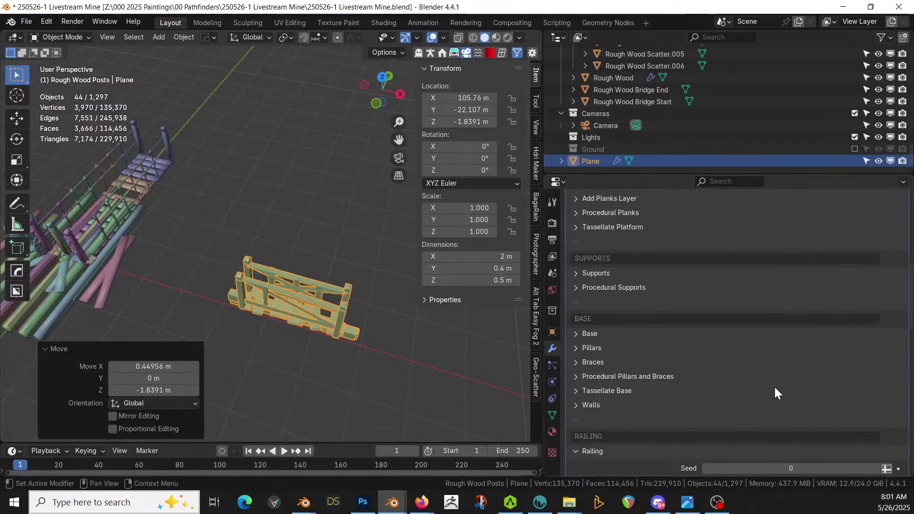
scroll(774, 386, "down", 6)
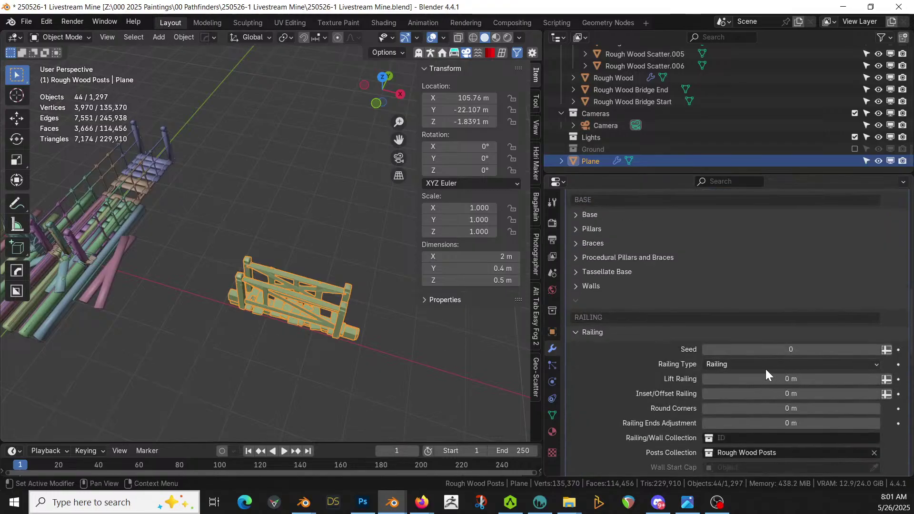
left_click(764, 367)
left_click(733, 391)
middle_click_drag(253, 329, 250, 247)
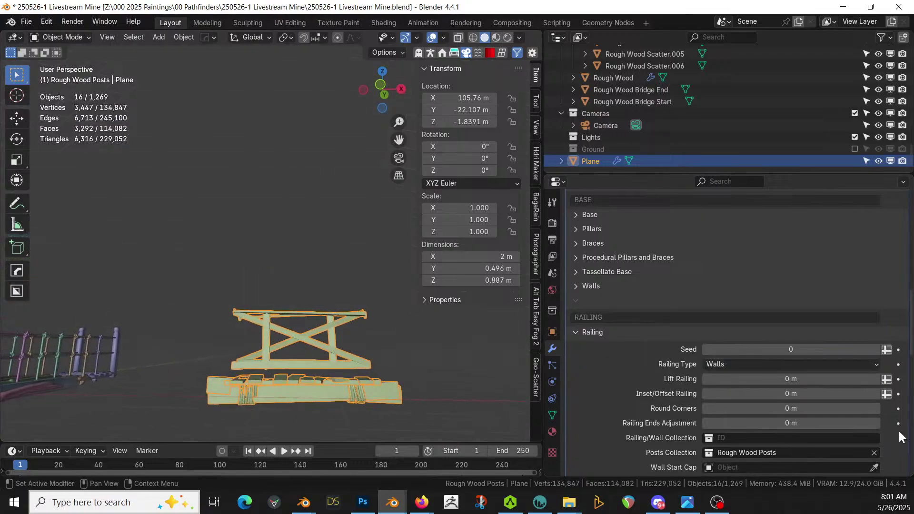
left_click(743, 365)
left_click(730, 378)
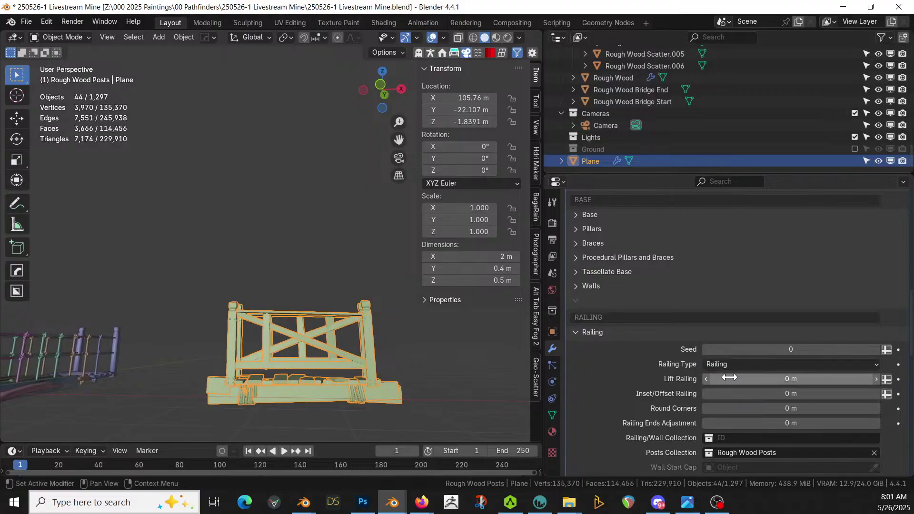
middle_click_drag(452, 402, 463, 42)
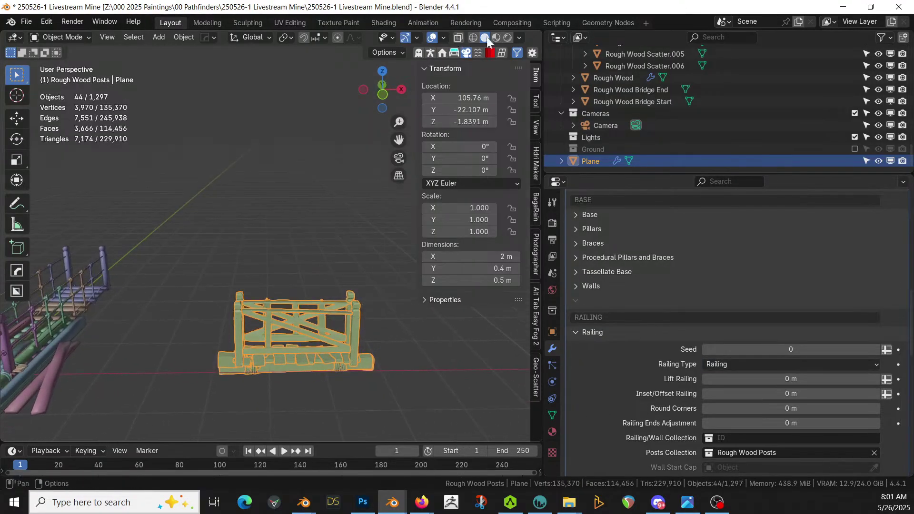
scroll(812, 419, "down", 3)
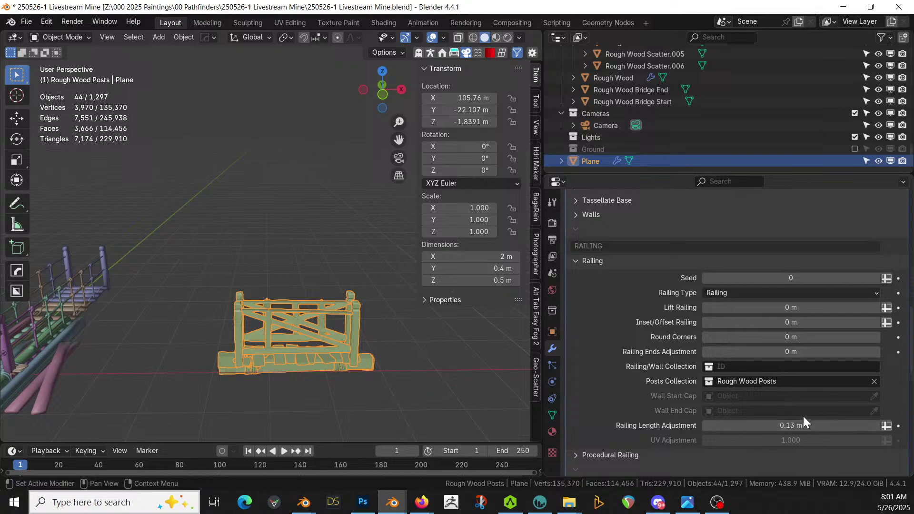
Duplicate the flat Rough Wood Scatter.001 board between the barrels in place.
middle_click_drag(378, 307, 242, 322)
left_click(110, 351)
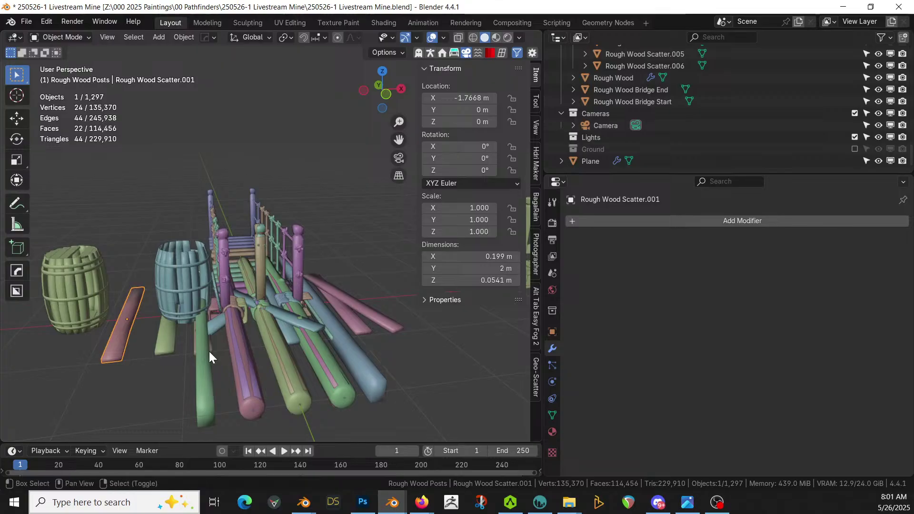
key("shift+d")
key("Escape")
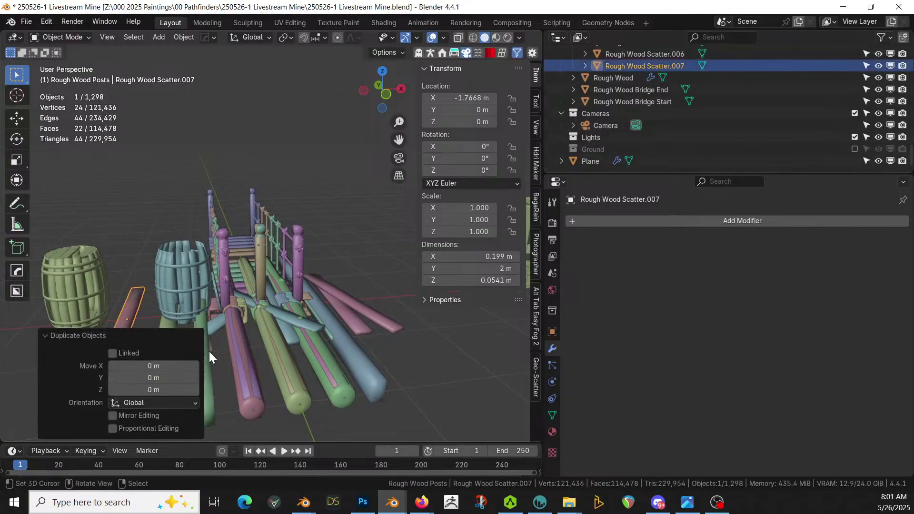
Move the duplicated board into a new collection named Rough Wood Wall inside Collection.
key("m")
mouse_move(212, 378)
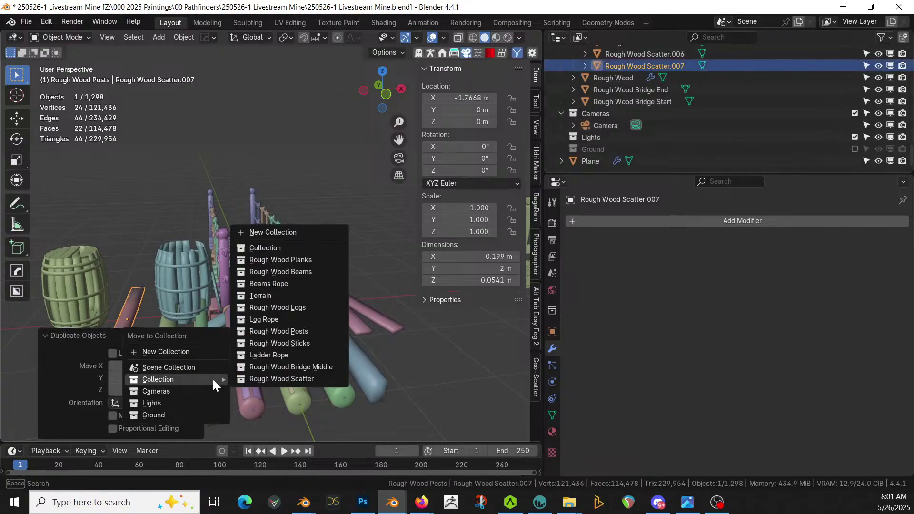
left_click(297, 232)
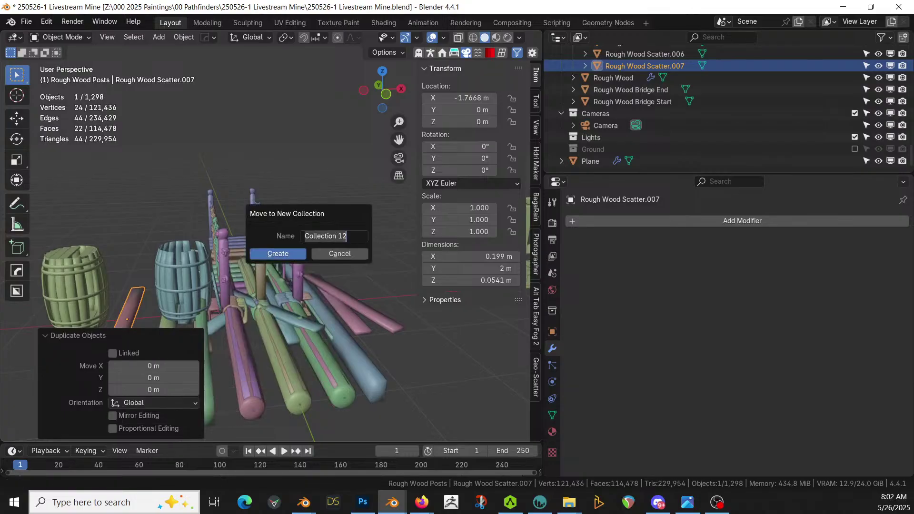
type("W")
type("Rou")
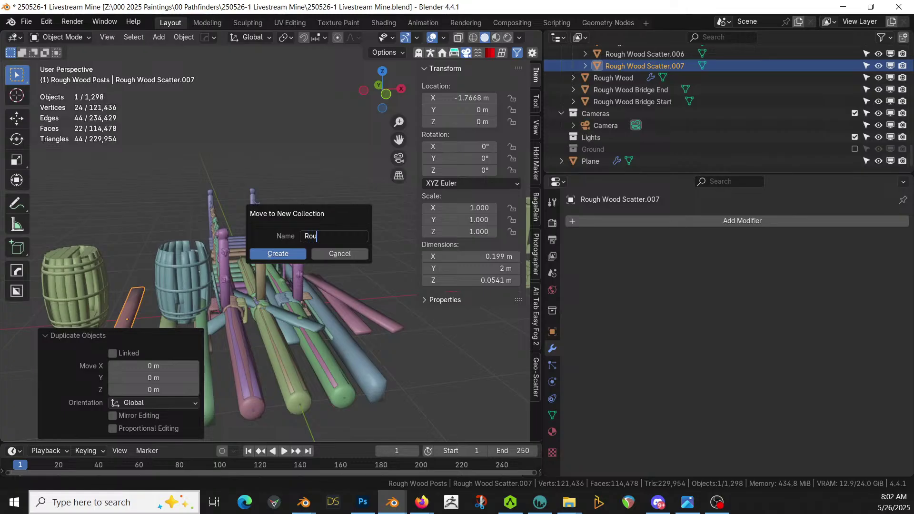
type("gh Wood Wall")
key("Return")
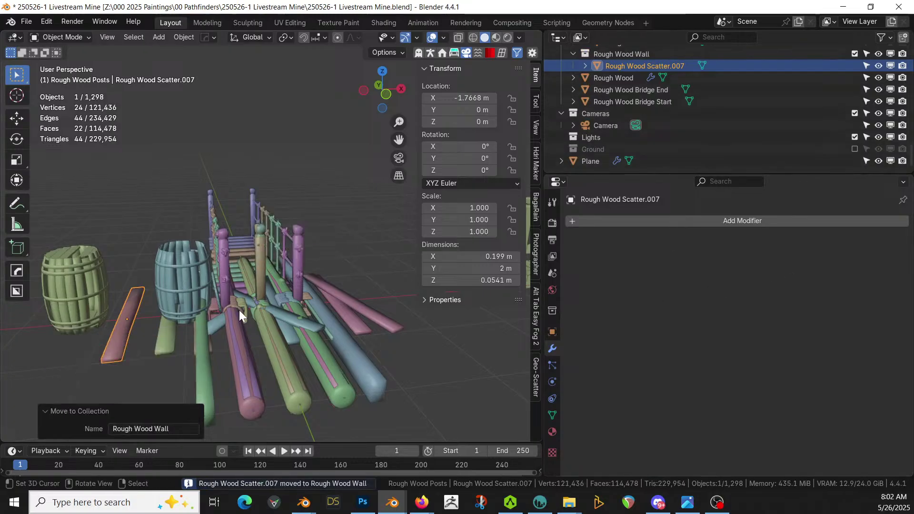
Assign the Rough Wood Wall collection as the platform's Railing/Wall Collection.
scroll(267, 310, "down", 4)
scroll(310, 259, "up", 4)
left_click(311, 261)
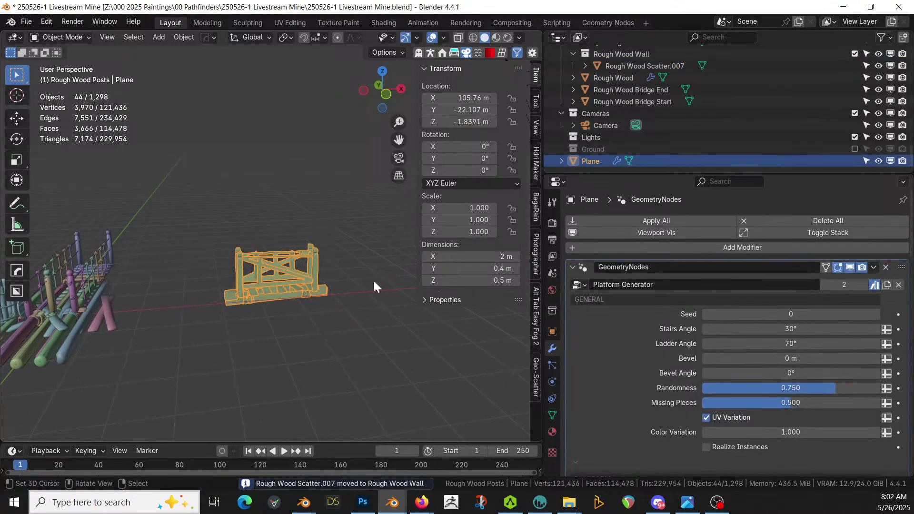
scroll(878, 427, "down", 15)
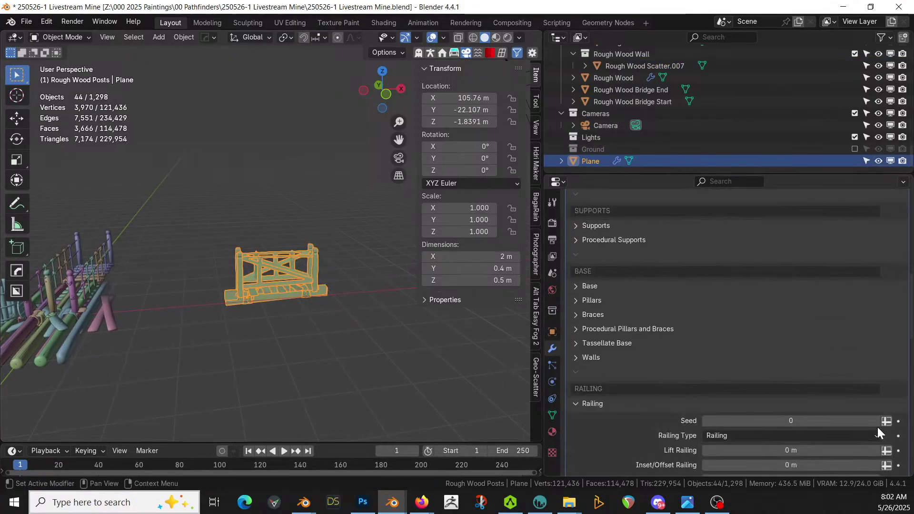
scroll(878, 428, "down", 6)
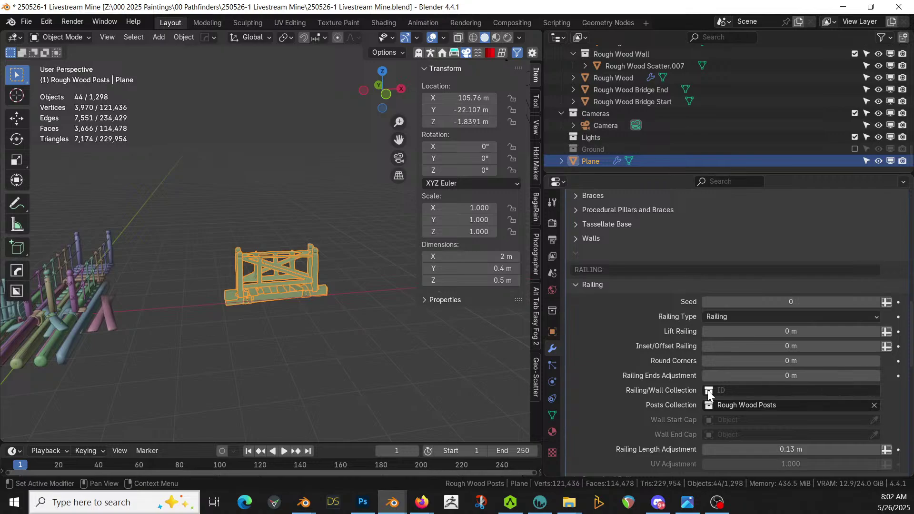
left_click(709, 393)
scroll(752, 370, "down", 6)
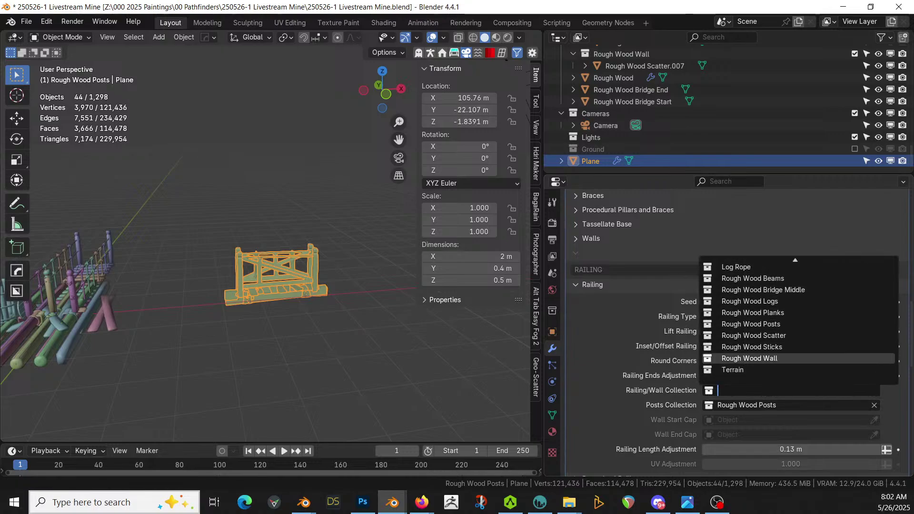
left_click(752, 358)
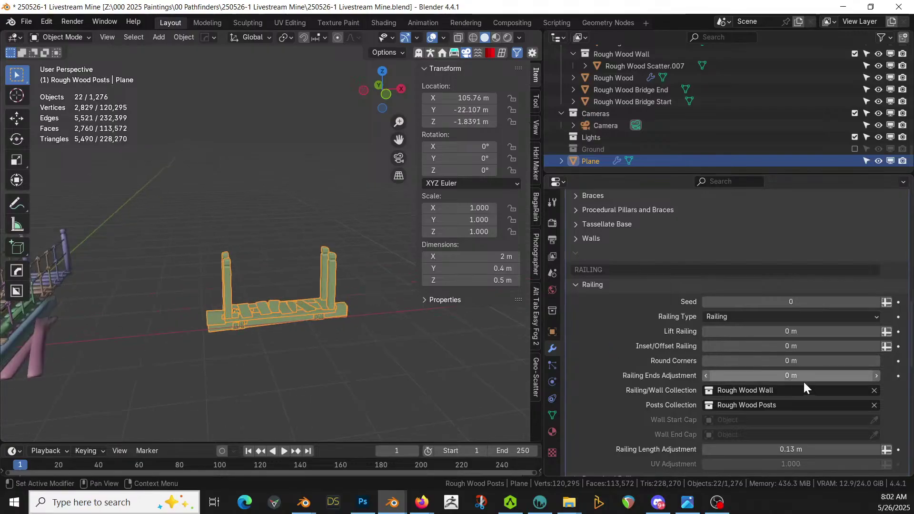
middle_click_drag(391, 357, 81, 332)
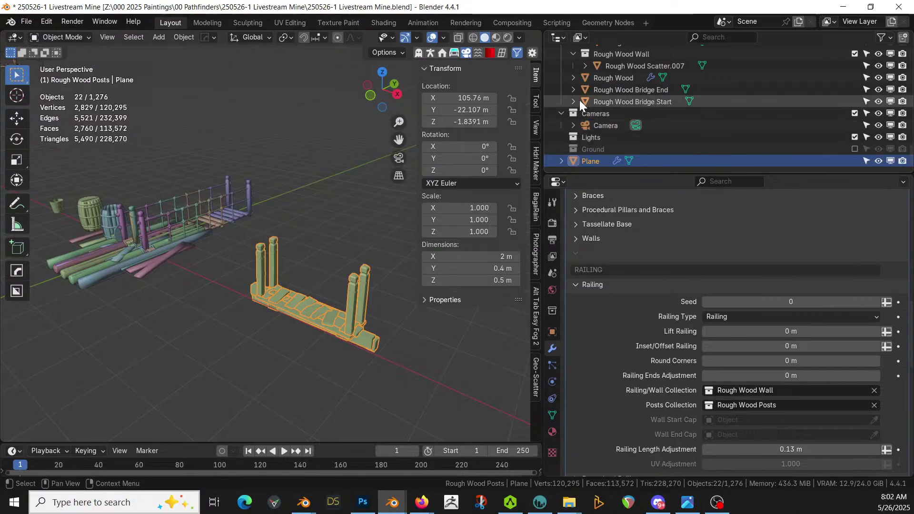
Rotate the mesh of the Rough Wood Wall collection's board 90° about the global Y axis in Edit Mode.
left_click(622, 66)
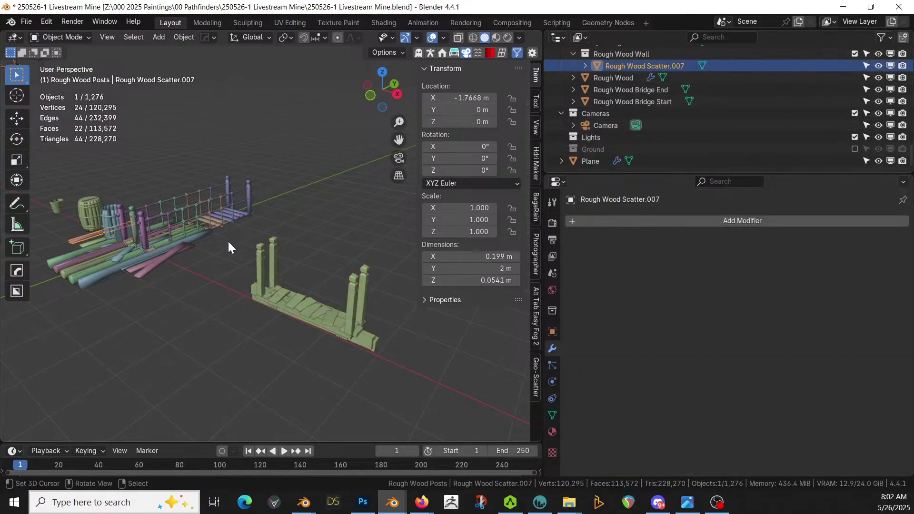
middle_click_drag(228, 241, 296, 276, "shift")
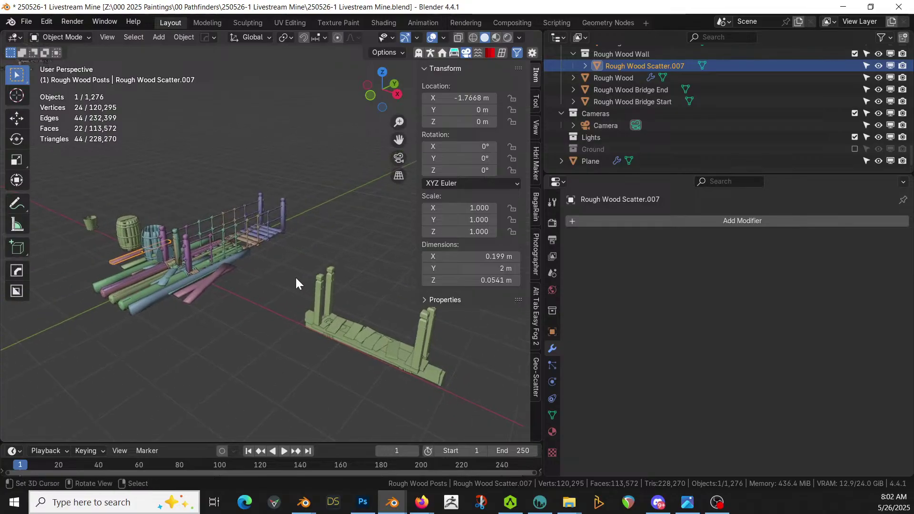
key("Tab")
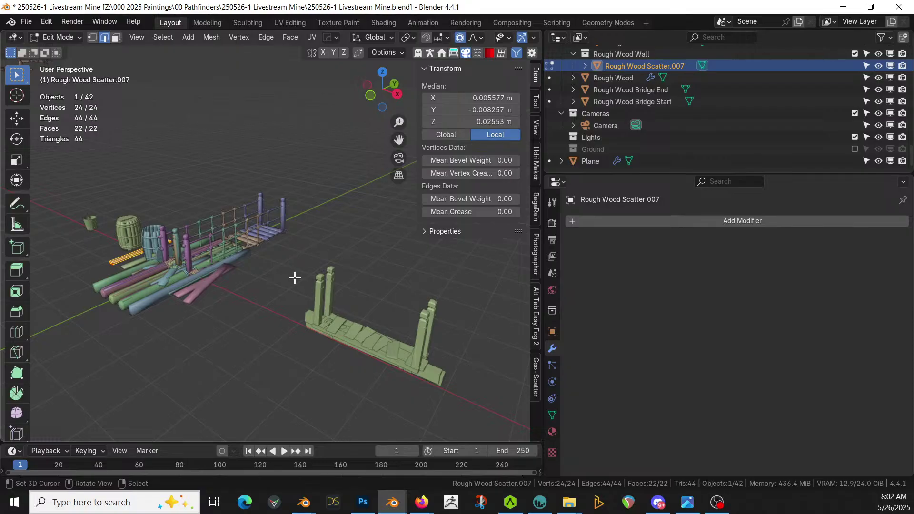
left_click(17, 180)
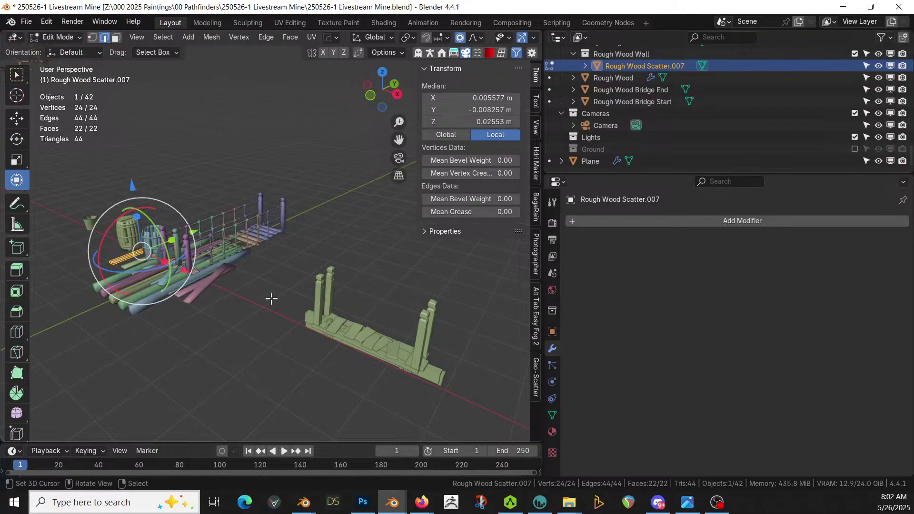
type("ry90")
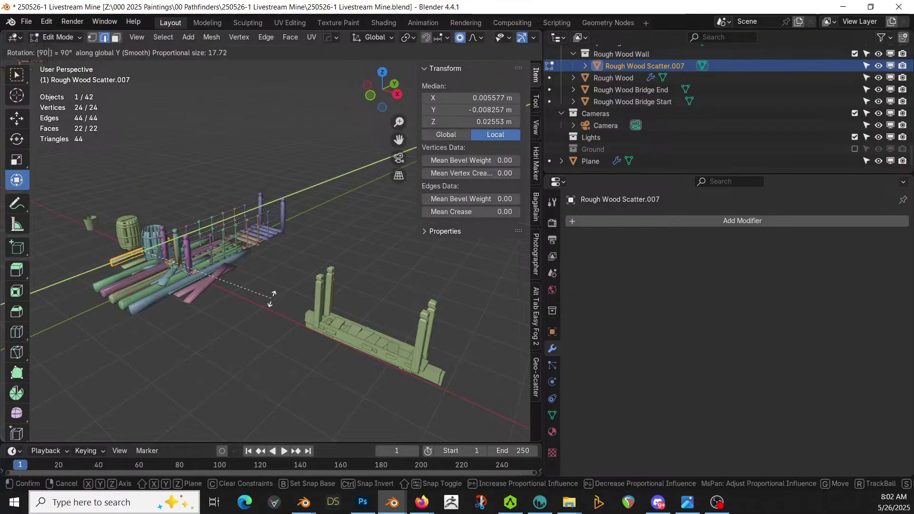
key("Return")
scroll(314, 313, "up", 3)
middle_click_drag(296, 251, 323, 222)
scroll(323, 223, "up", 2)
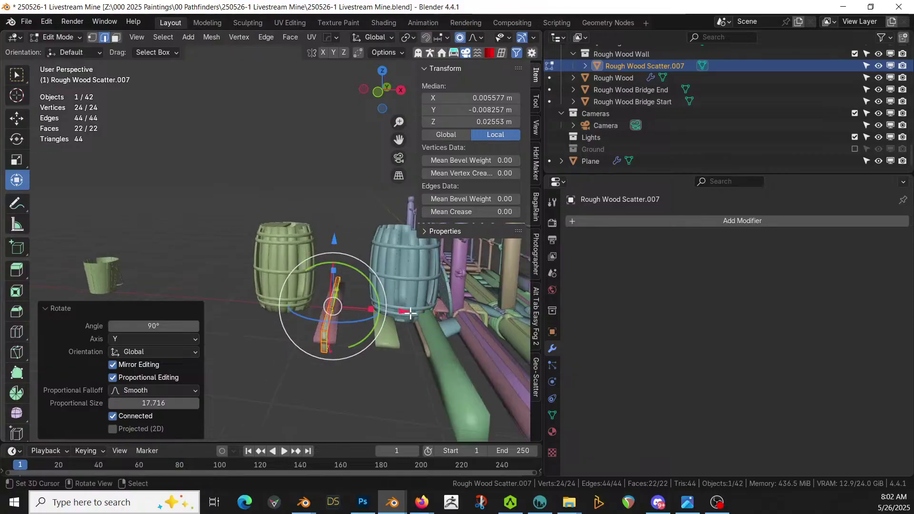
Duplicate the board's mesh in isolated view and raise the copy about 0.206 m along Z above the original.
left_click_drag(406, 310, 258, 304)
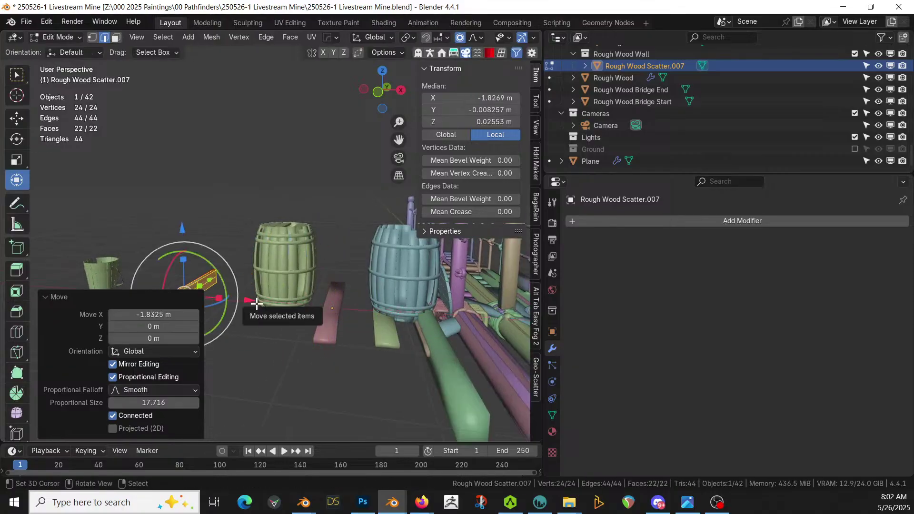
key("ctrl+z")
key("slash")
middle_click_drag(255, 302, 401, 341)
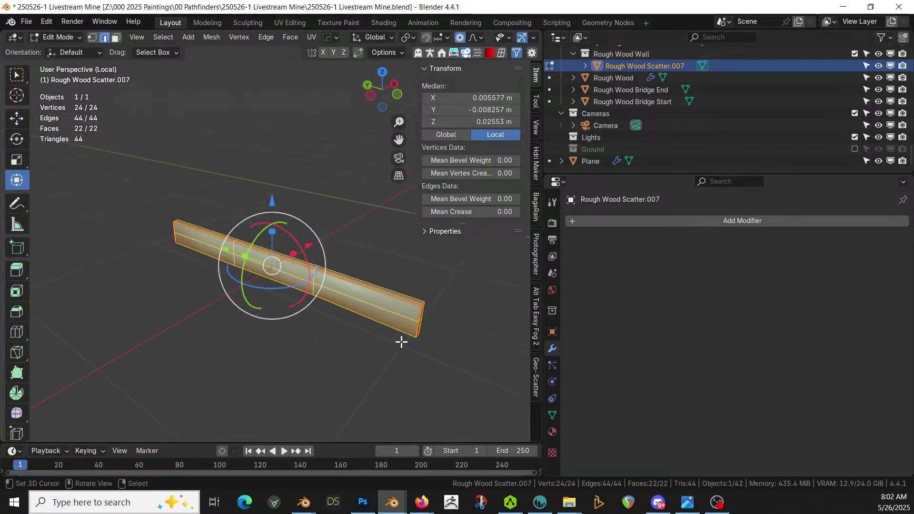
key("shift+d")
key("Escape")
key("g")
key("z")
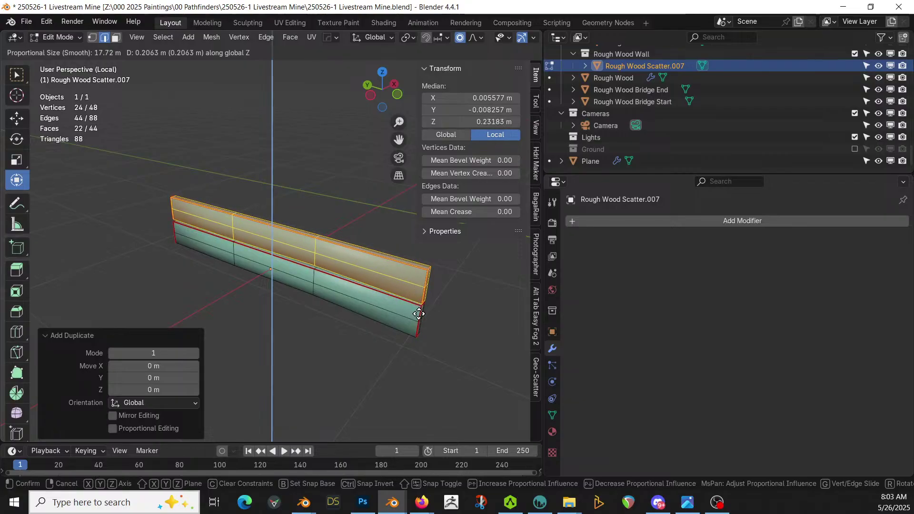
left_click(419, 313)
key("Tab")
scroll(418, 312, "down", 2)
middle_click_drag(408, 325, 412, 88)
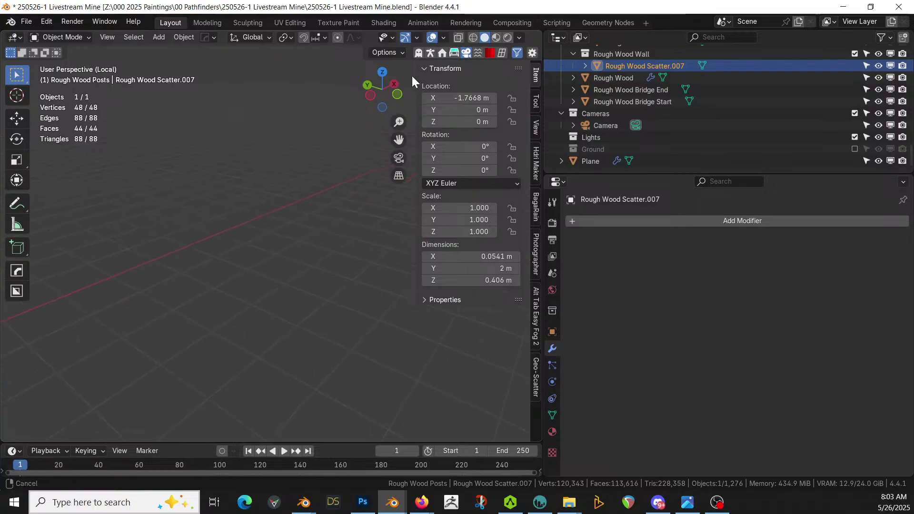
key("KP_Divide")
middle_click_drag(90, 410, 292, 327)
Duplicate the upper board, rotate the copy 180° about Y, and raise it about 0.203 m along Z as a third board.
key("KP_Divide")
key("Tab")
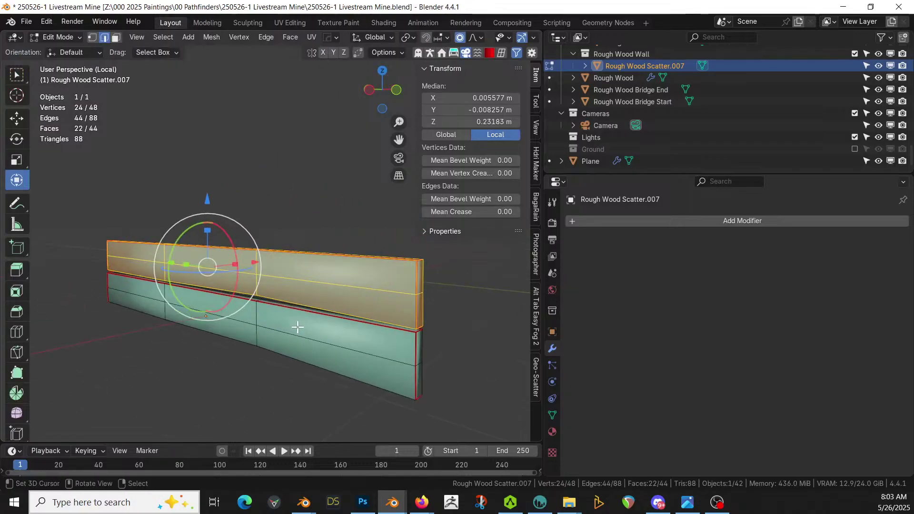
key("shift+d")
right_click(321, 329)
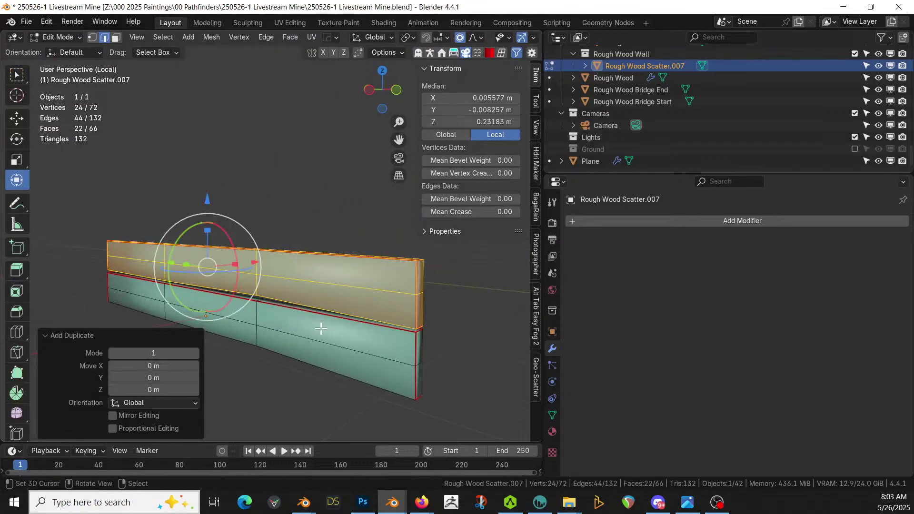
type("ry180")
key("Return")
key("g")
key("z")
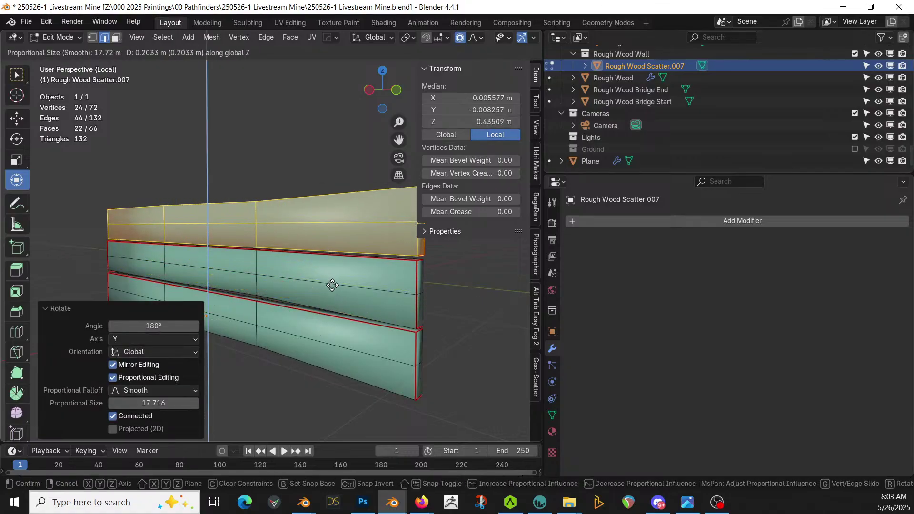
left_click(333, 285)
Select the whole mesh of the three stacked boards in front view and set the transform pivot point to 3D Cursor.
middle_click_drag(333, 317, 239, 314)
key("Tab")
key("Tab")
left_click(221, 319)
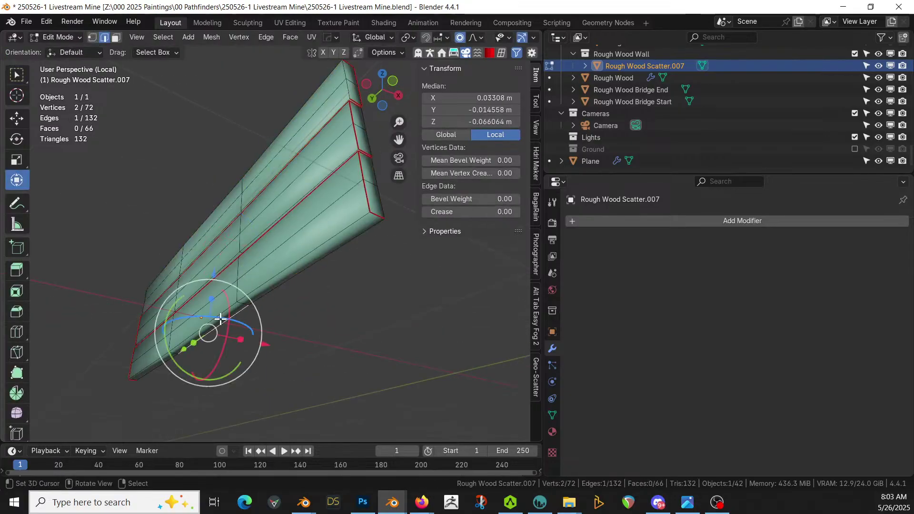
key("3")
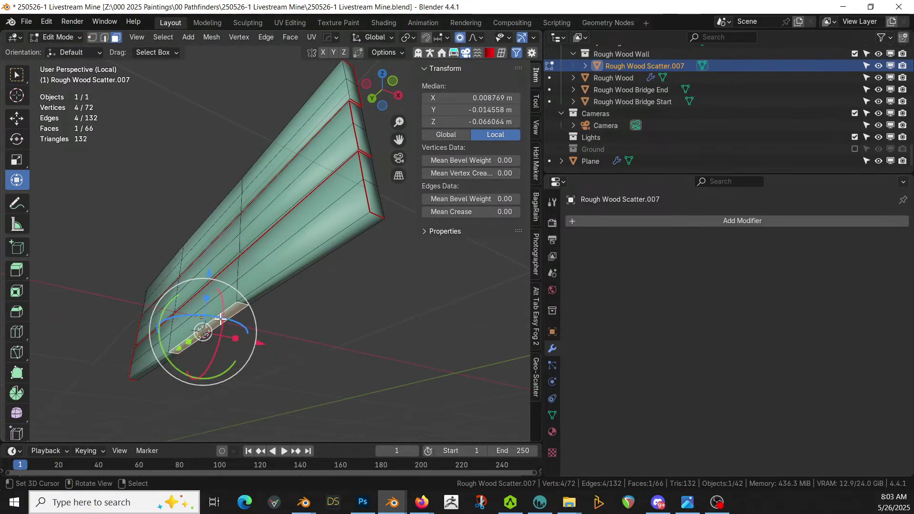
key("Tab")
key("Tab")
key("a")
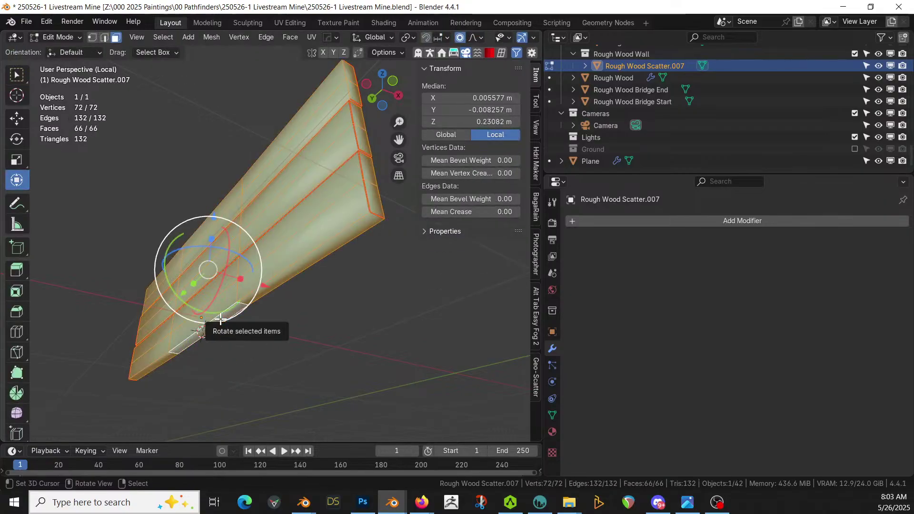
key("KP_1")
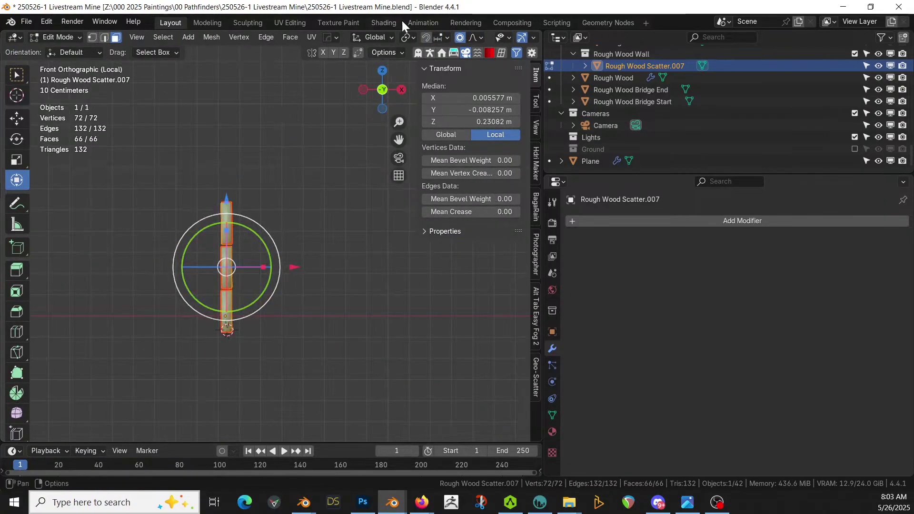
left_click(413, 37)
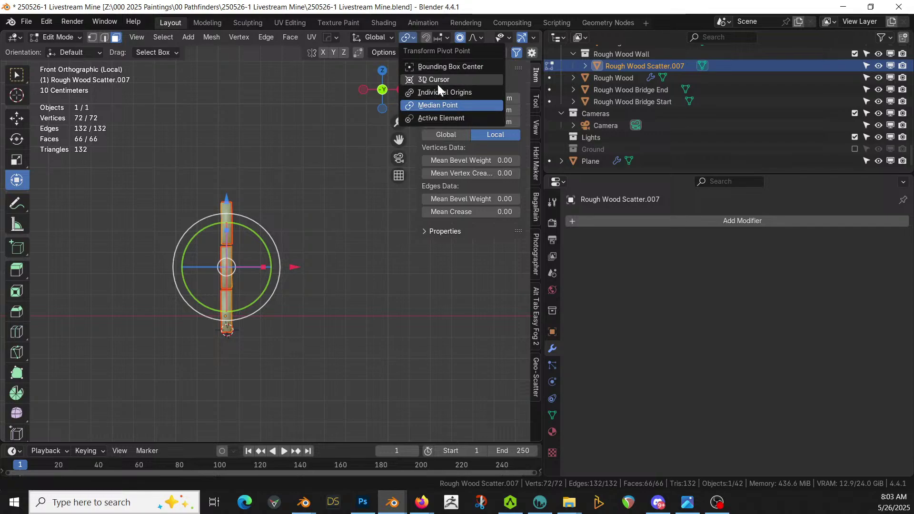
left_click(439, 83)
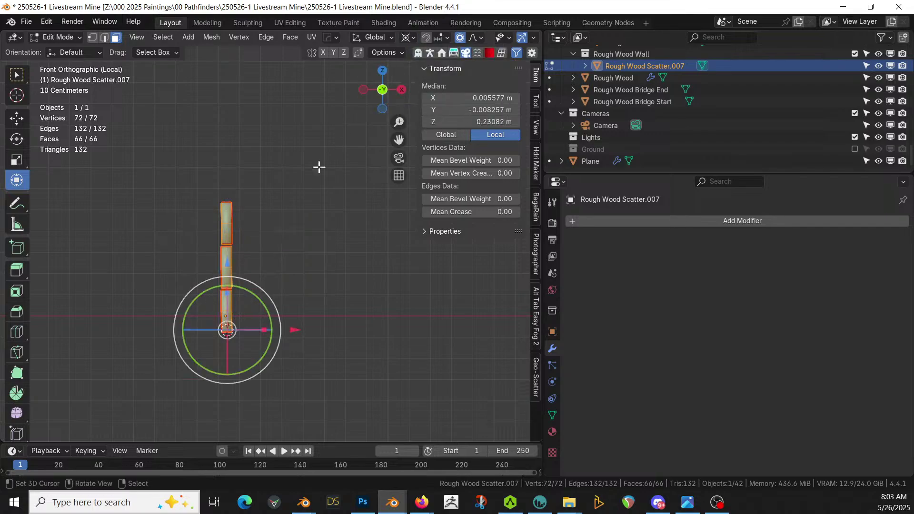
Tilt the three boards by about -15.9° around Y and check the railing on the generated platform.
left_click_drag(253, 299, 242, 289)
scroll(398, 280, "down", 4)
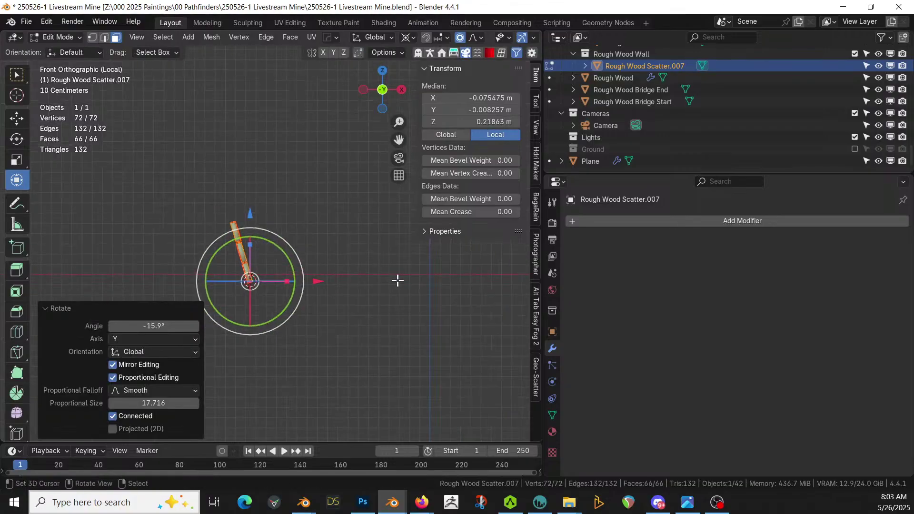
key("KP_Divide")
middle_click_drag(398, 279, 170, 281)
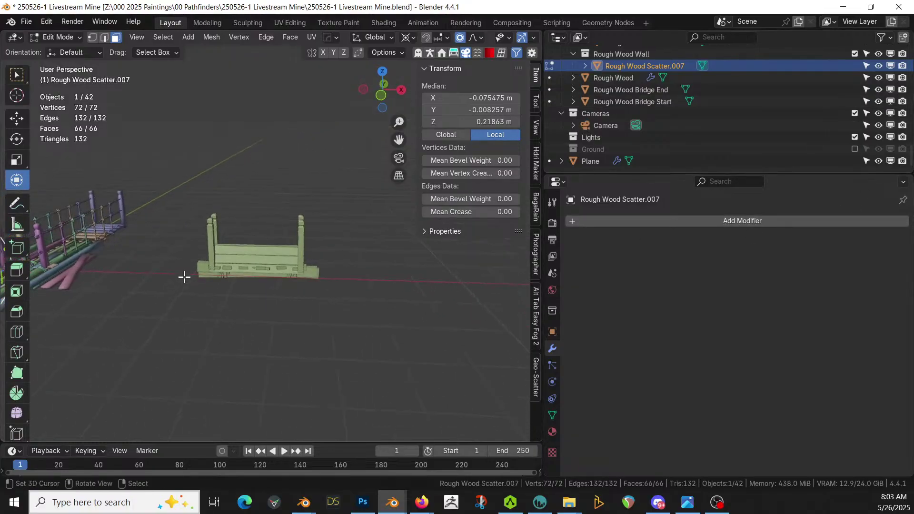
key("KP_Decimal")
key("KP_1")
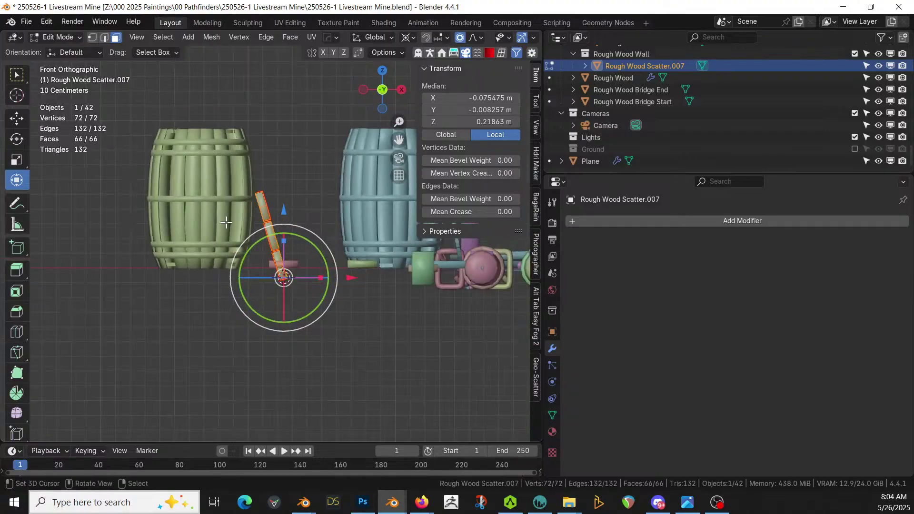
Rotate the three boards around Y in the opposite direction so they lean towards positive X, and inspect the platform's railing.
left_click_drag(307, 239, 328, 270)
key("Tab")
middle_click_drag(388, 293, 441, 278, "shift")
middle_click_drag(387, 300, 486, 388)
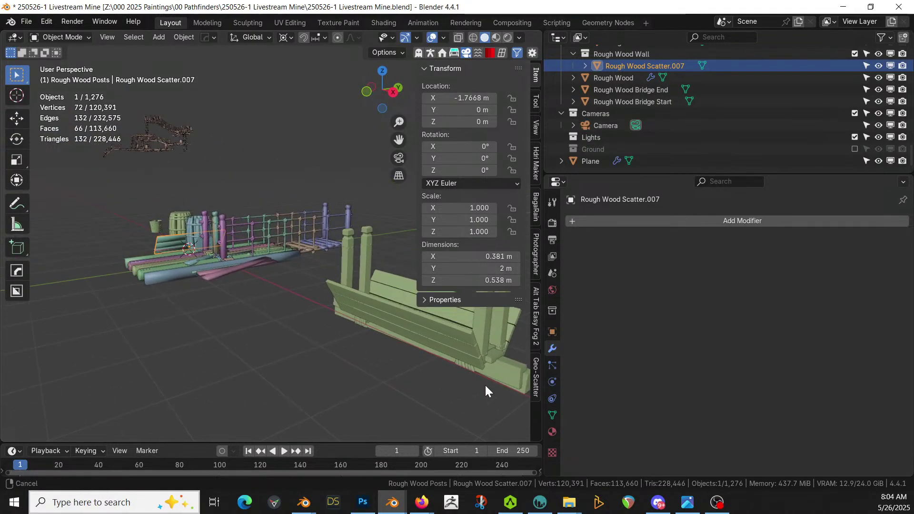
middle_click_drag(130, 310, 128, 264)
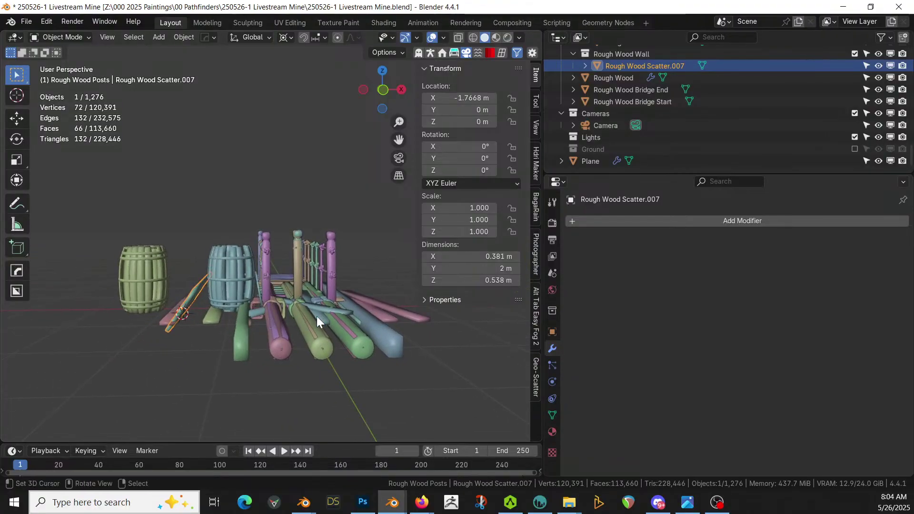
Inspect Rough Wood Post in isolation, then move it about -1.52 m along X to between the barrels.
scroll(701, 94, "up", 3)
scroll(702, 96, "up", 10)
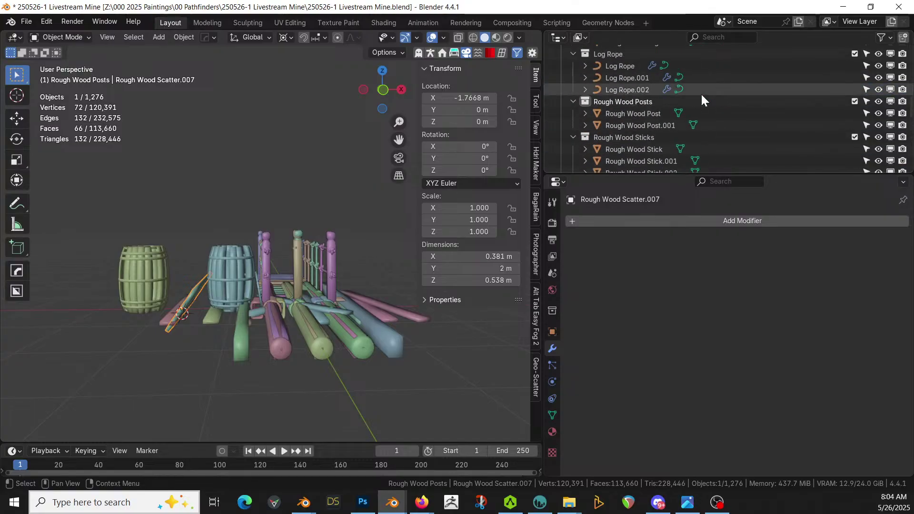
left_click(660, 116)
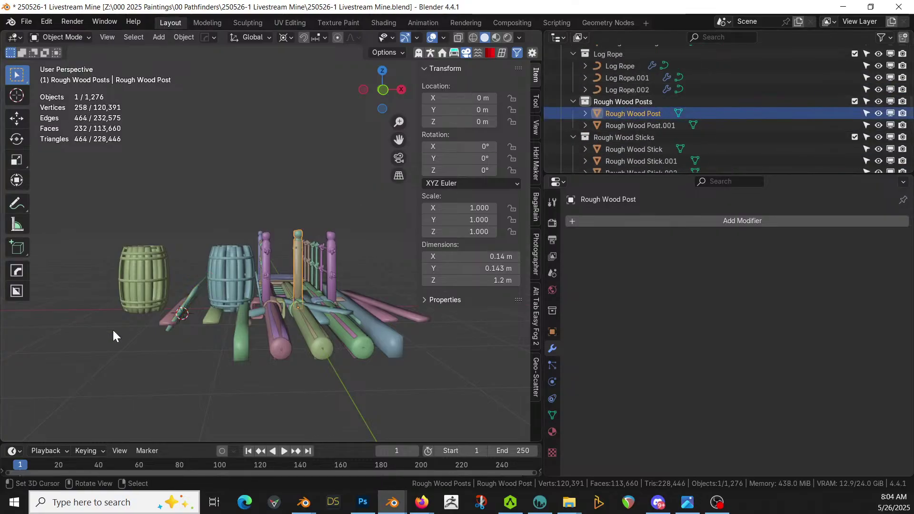
key("KP_Divide")
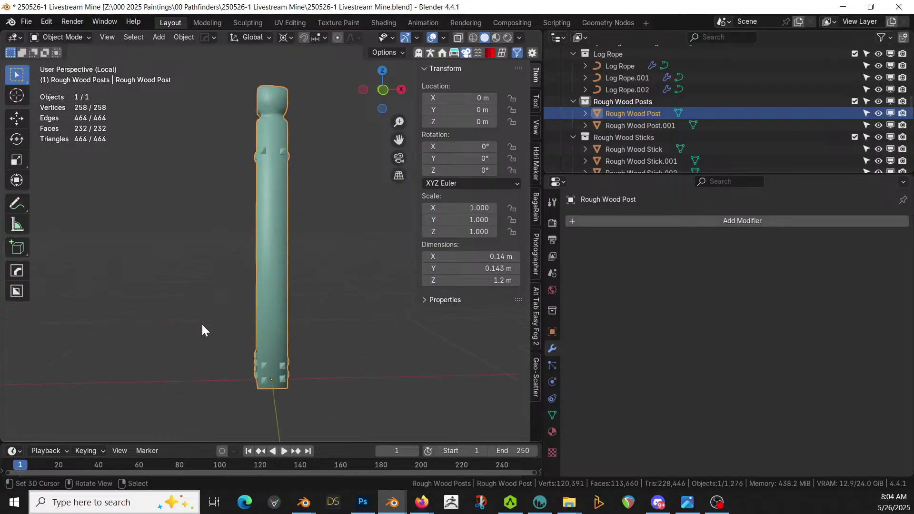
key("KP_Divide")
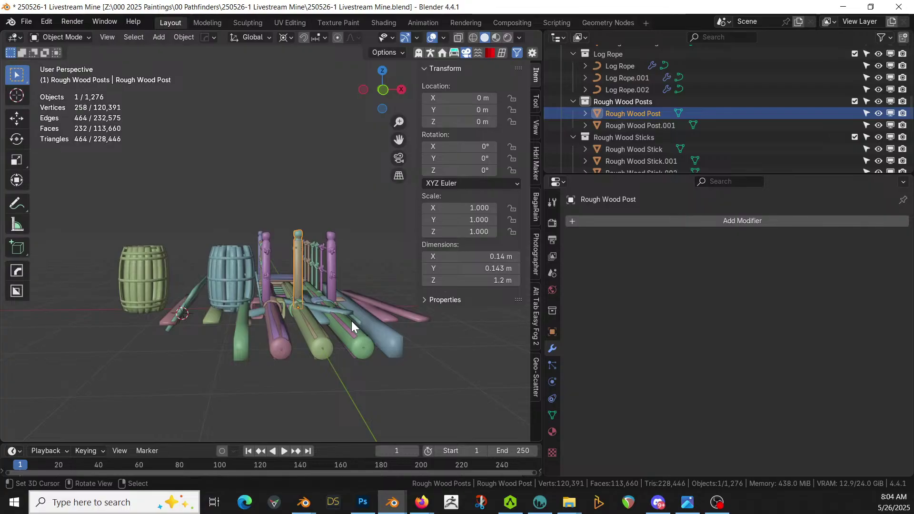
key("g")
key("x")
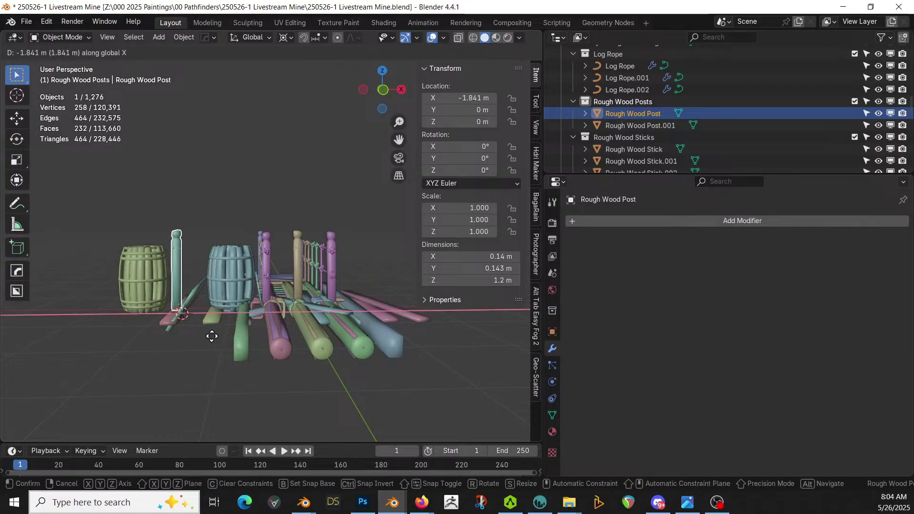
left_click(247, 344)
scroll(245, 341, "up", 4)
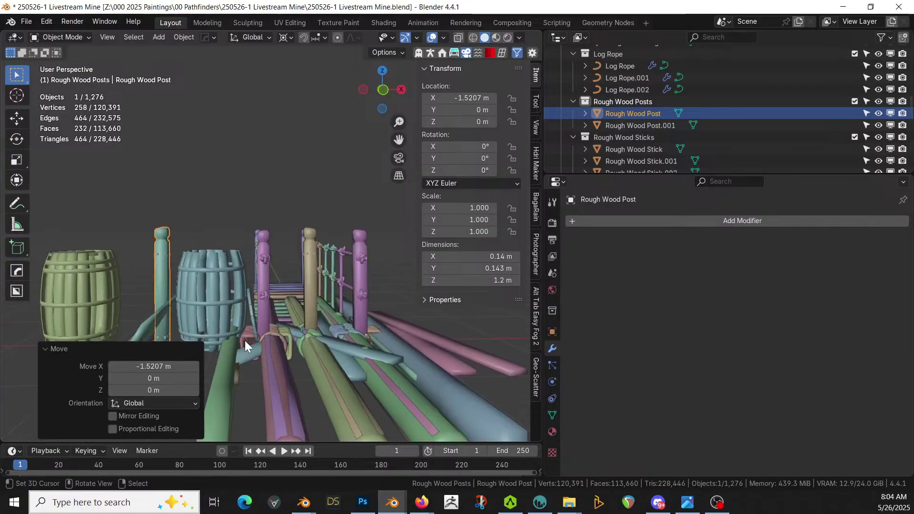
middle_click_drag(333, 309, 326, 338)
scroll(327, 333, "down", 2)
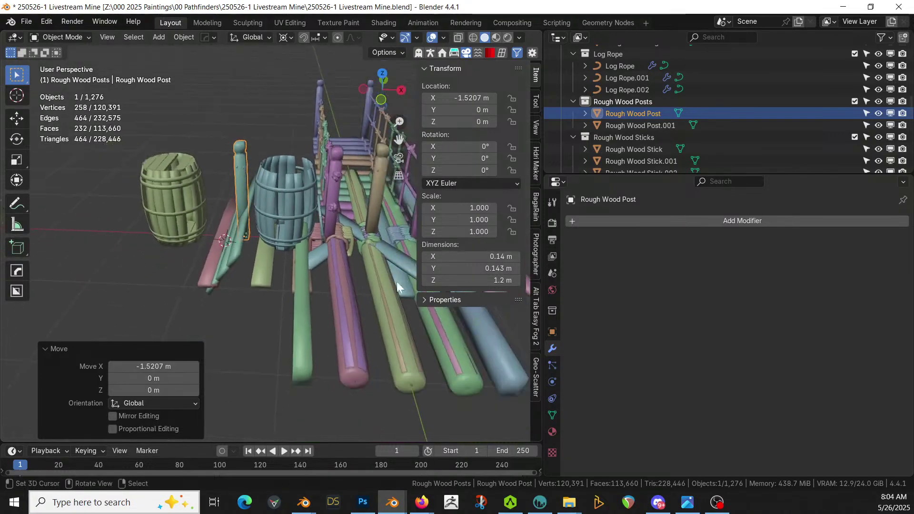
Delete both posts from the Rough Wood Posts collection and move an in-place duplicate of Rough Wood Log.001 into it.
left_click(647, 126, "ctrl")
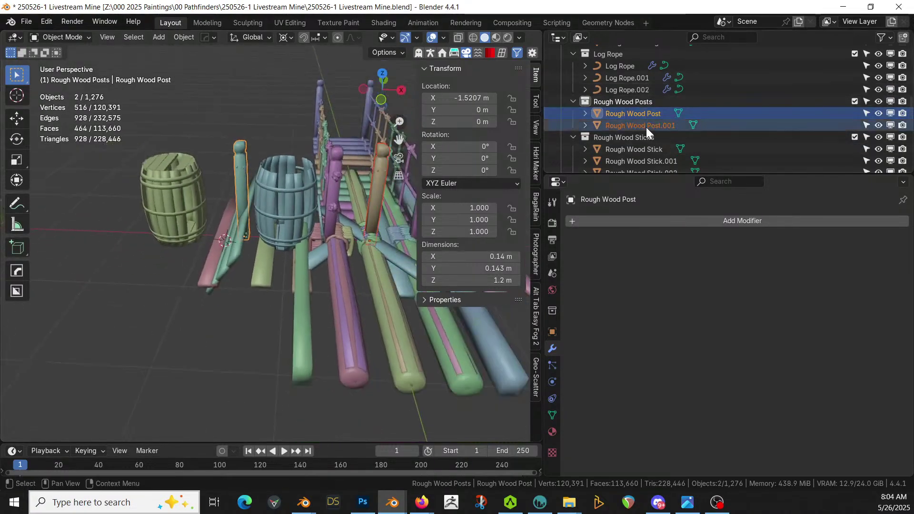
key("Delete")
left_click(343, 298)
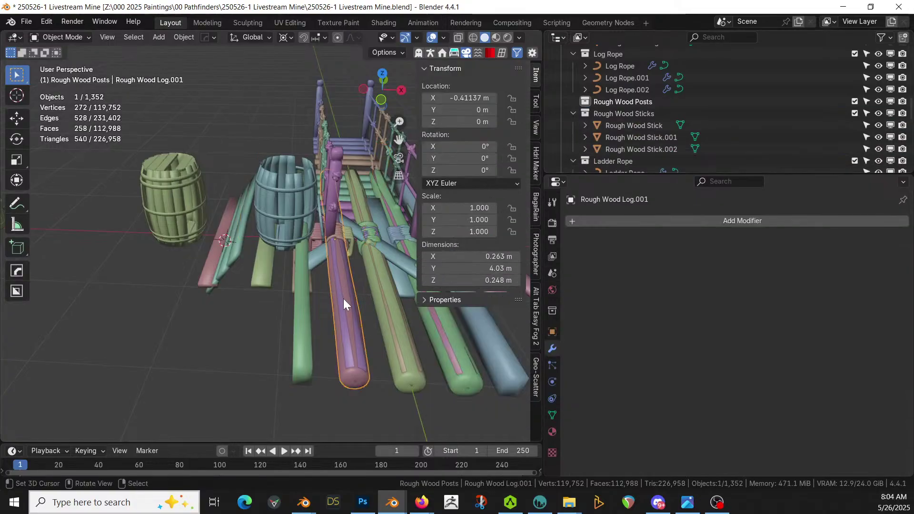
key("shift+d")
key("Escape")
key("m")
mouse_move(343, 297)
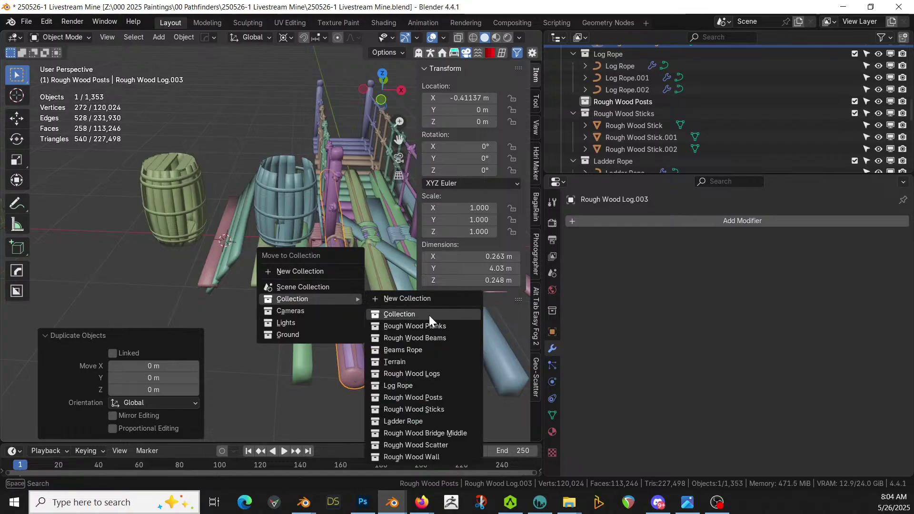
left_click(439, 398)
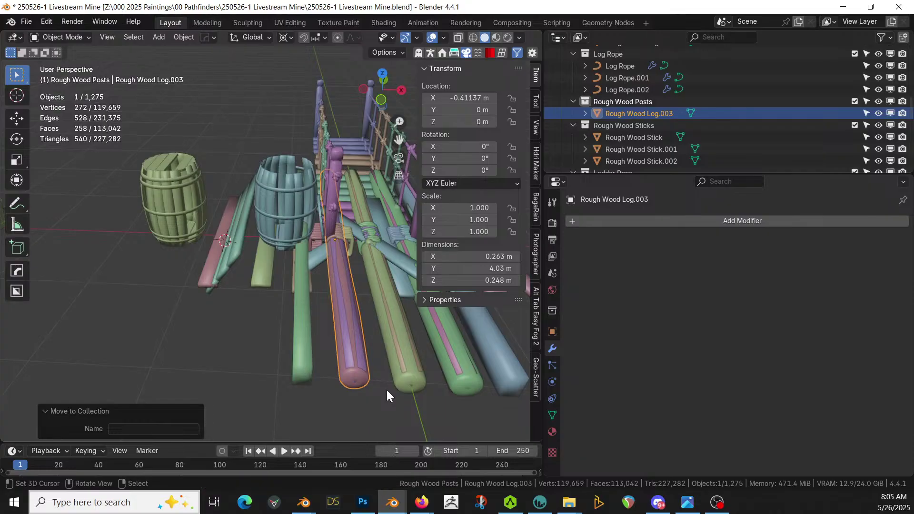
Isolate the duplicated log together with the wall boards and open only the log in Edit Mode.
key("shift")
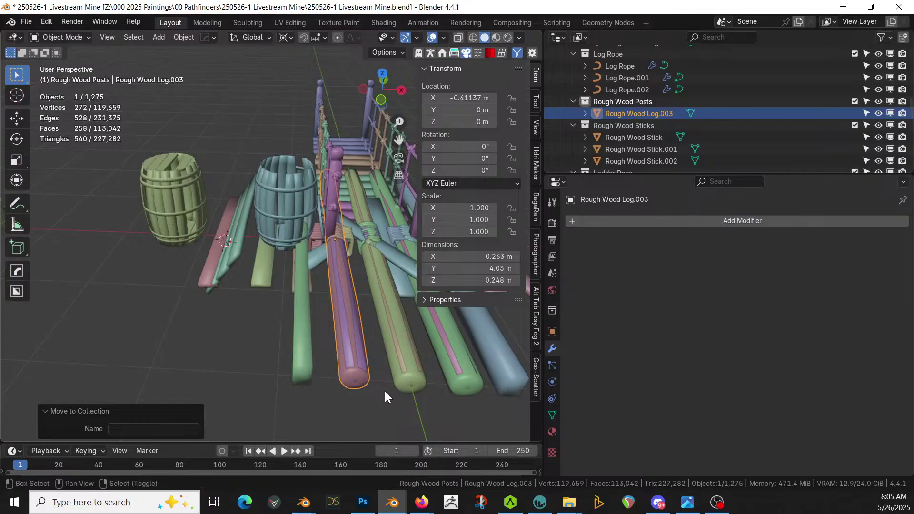
left_click(230, 242, "shift")
key("KP_Divide")
key("Tab")
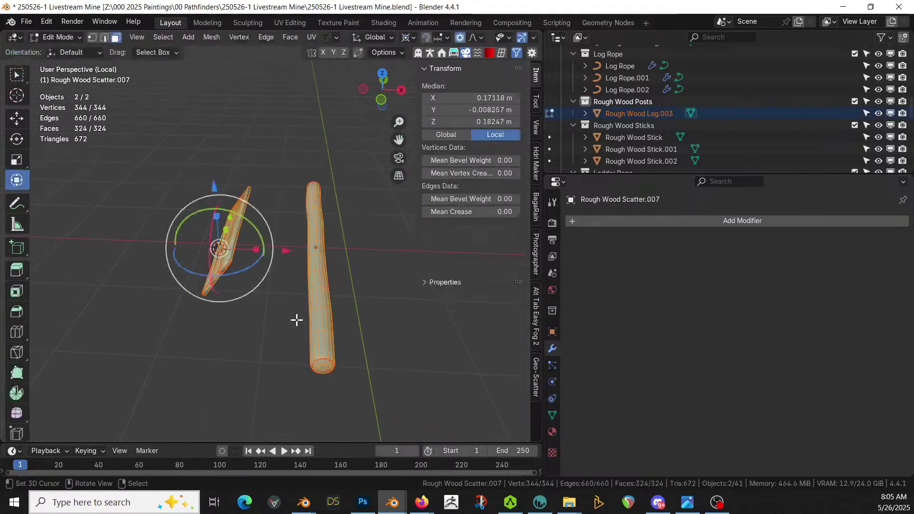
left_click(327, 320)
middle_click_drag(403, 322, 343, 371)
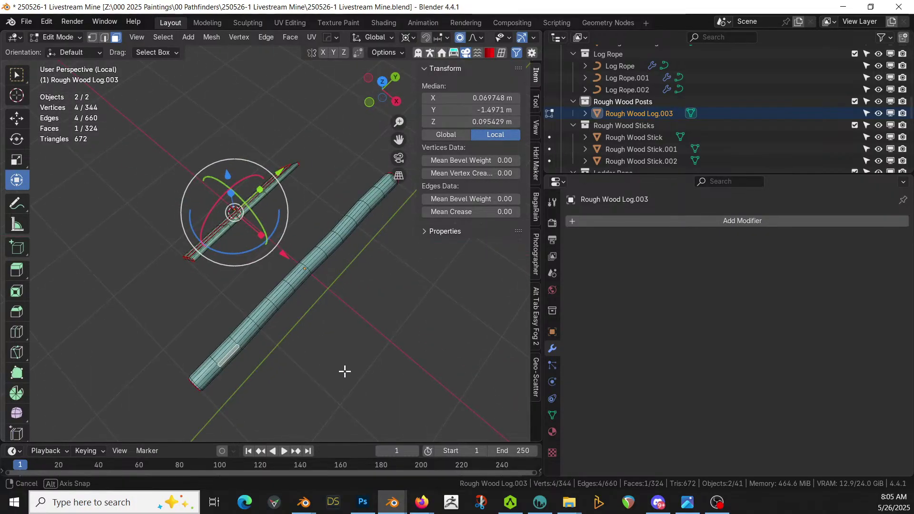
key("Tab")
left_click(273, 305)
key("Tab")
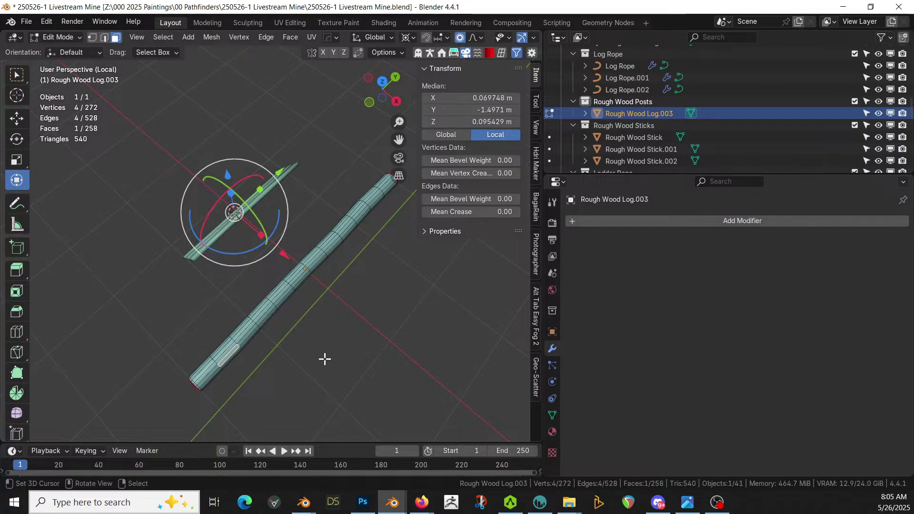
Scale the duplicated log's whole mesh to about 0.361 around the 3D cursor and view it from the front.
key("a")
key("s")
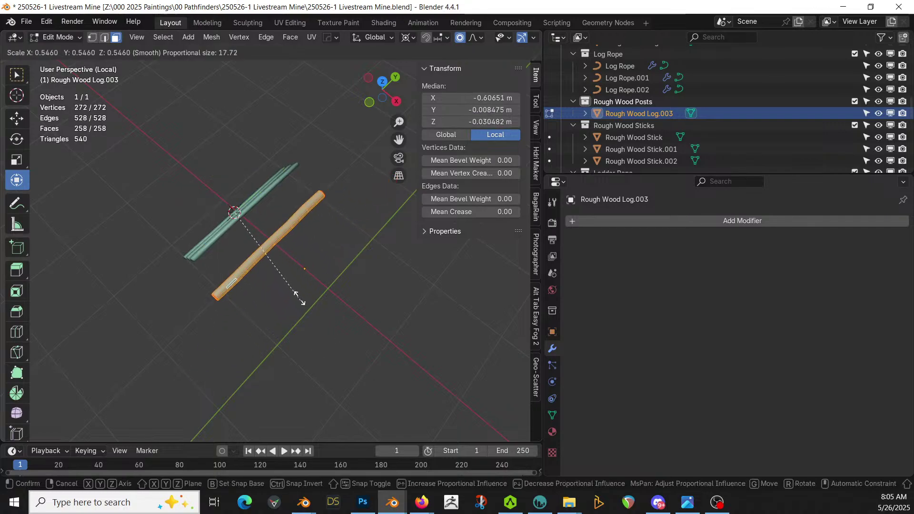
left_click(278, 272)
key("KP_1")
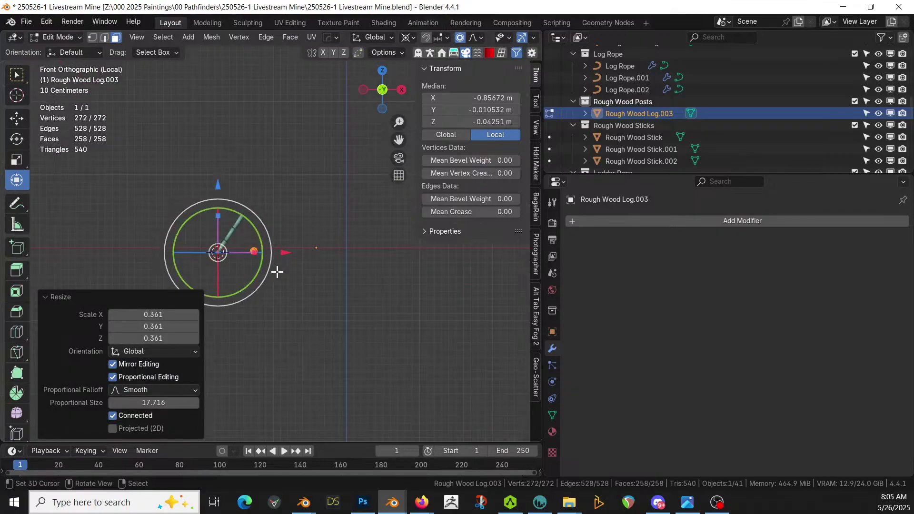
Rotate the duplicated log's mesh 90° about the X axis and move it up about 0.81 m along Z.
type("rx90")
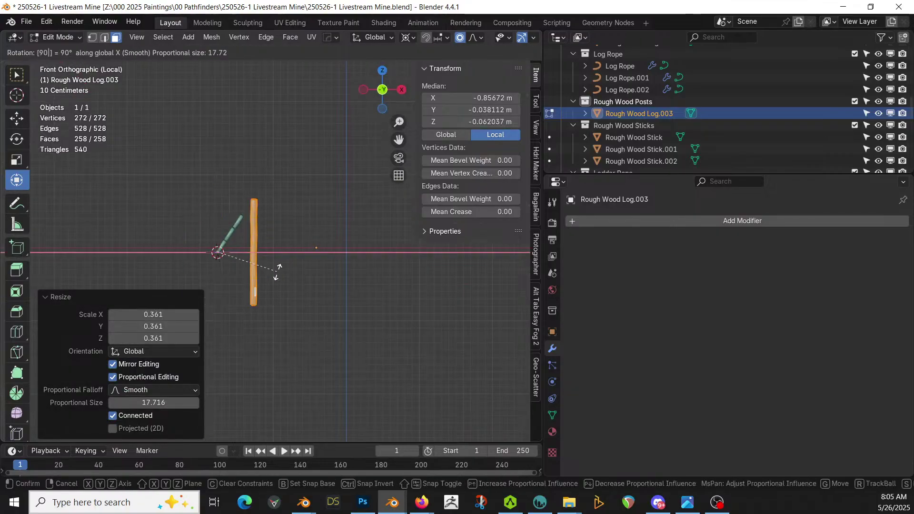
key("Return")
key("g")
key("z")
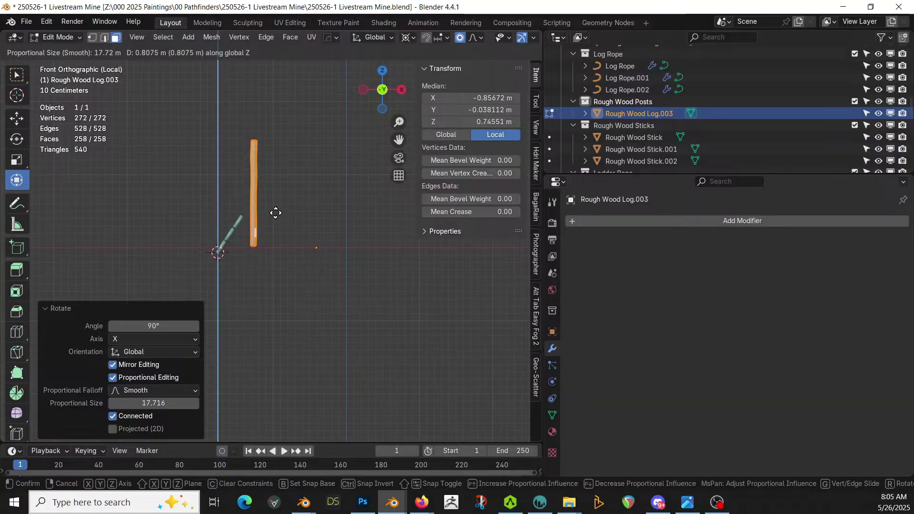
left_click(276, 213)
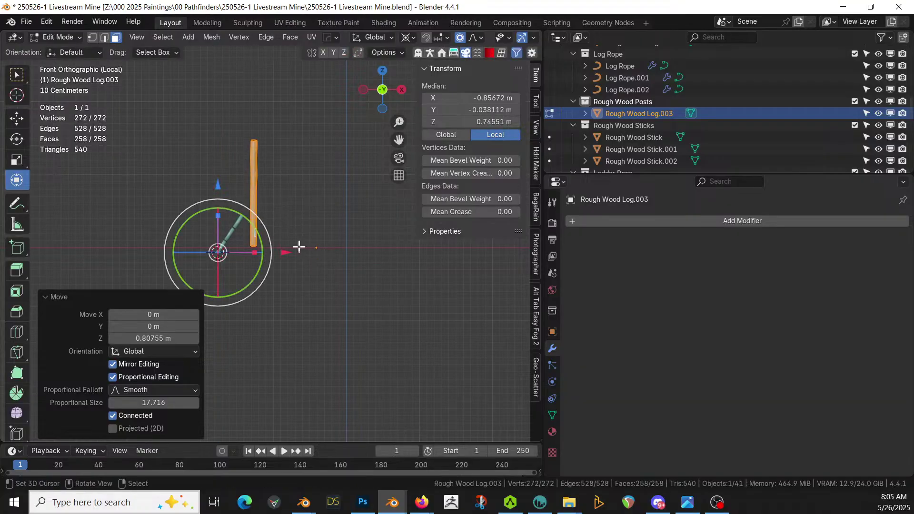
In Object Mode, set the log's origin to the 3D cursor and move its geometry to that origin.
key("Tab")
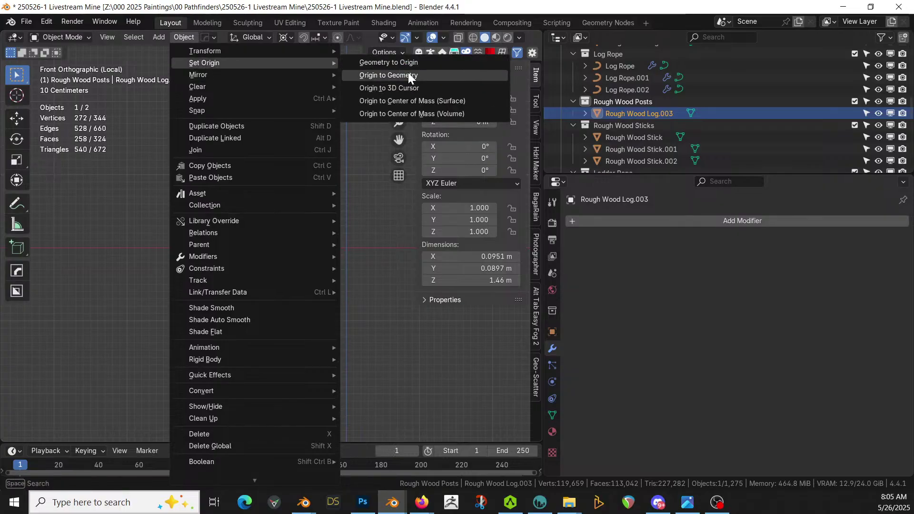
left_click(412, 85)
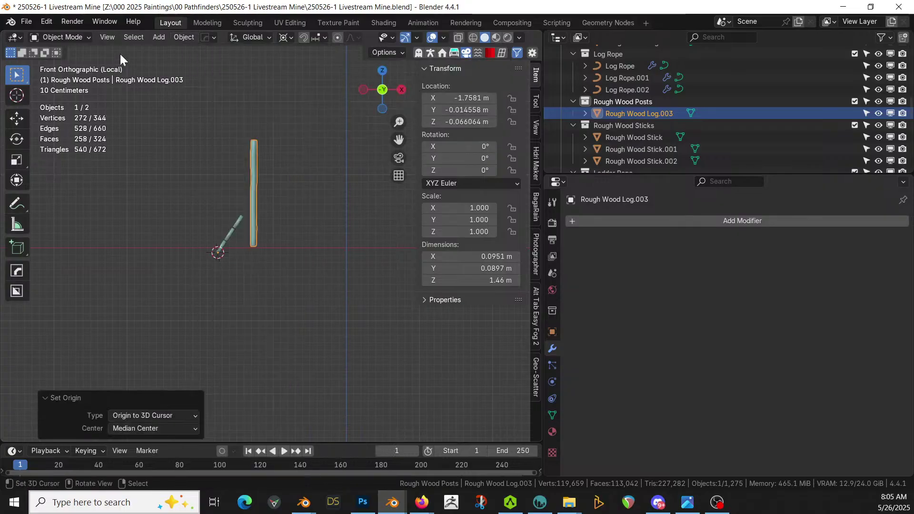
left_click(184, 38)
mouse_move(192, 62)
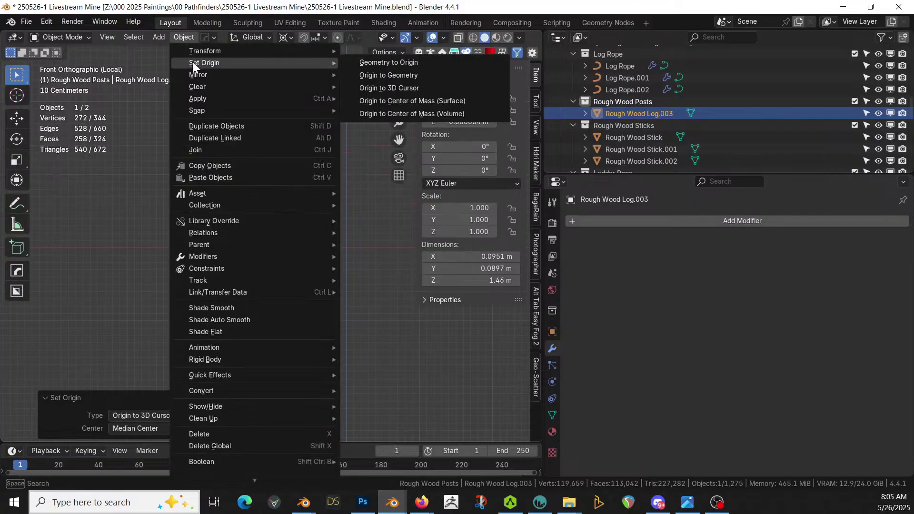
left_click(427, 63)
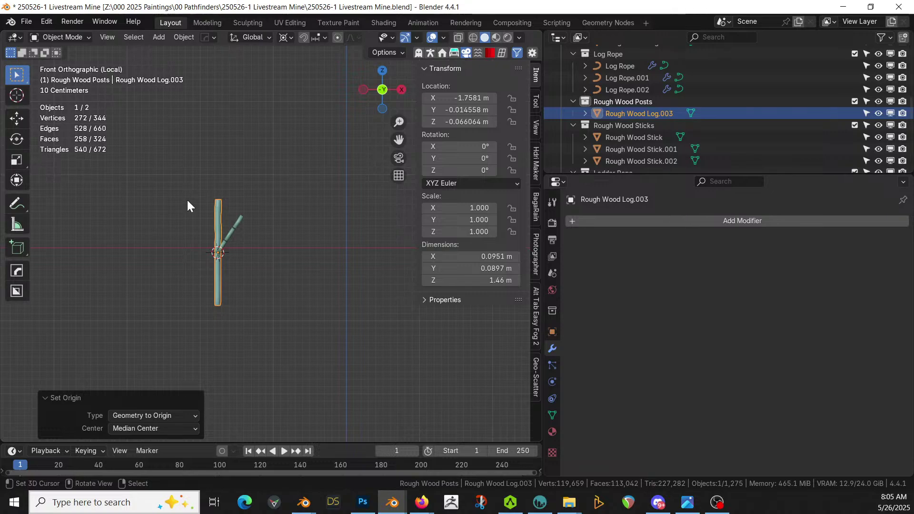
In Edit Mode, raise the log's mesh about 0.71 m along Z and scale it along Z to about 0.417.
key("Tab")
scroll(214, 262, "up", 3)
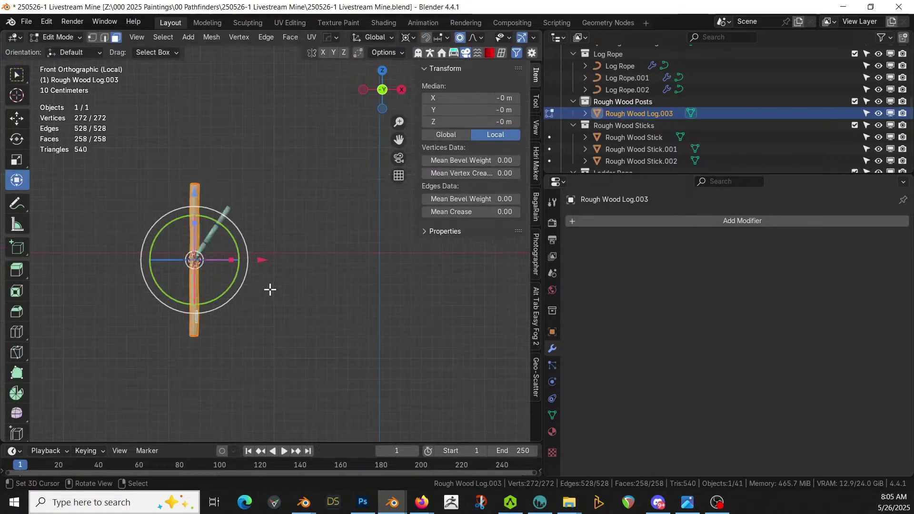
key("g")
key("z")
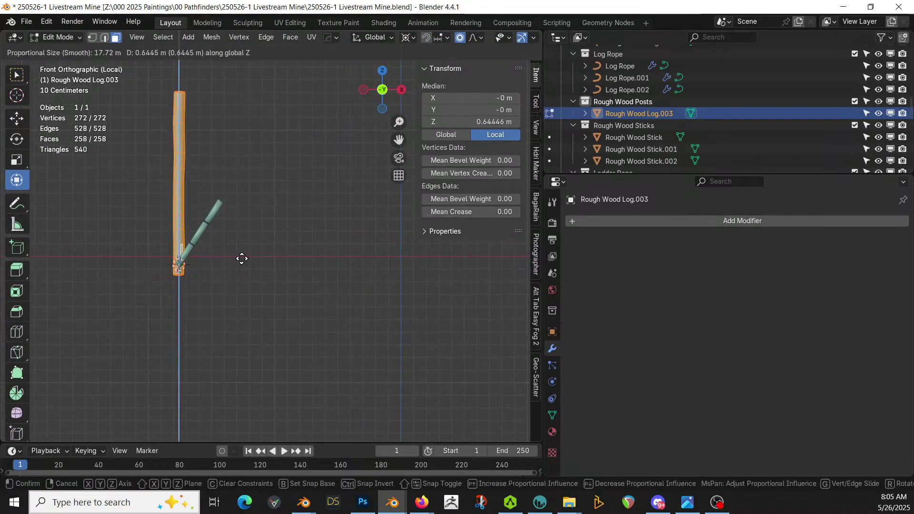
left_click(242, 250)
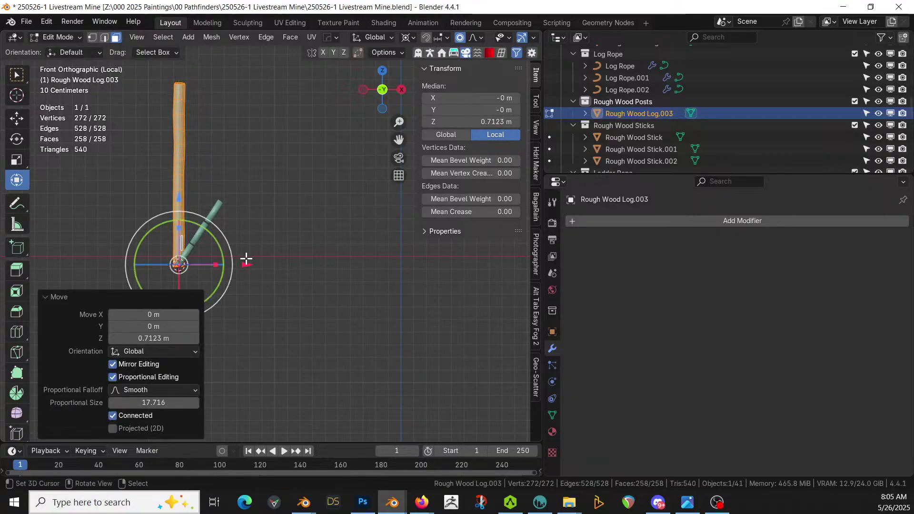
key("s")
key("z")
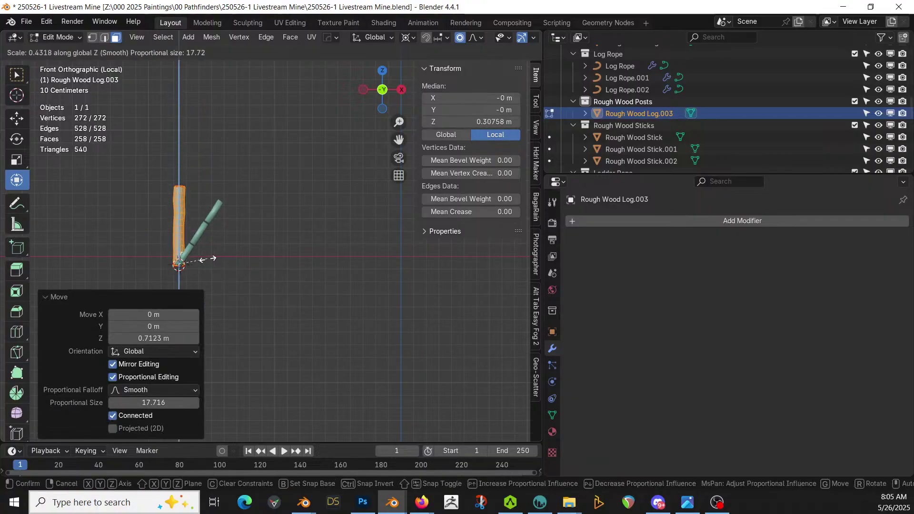
left_click(210, 259)
Rotate the log's mesh around the Y axis to match the slant of the wall boards and return to Object Mode.
key("r")
key("r")
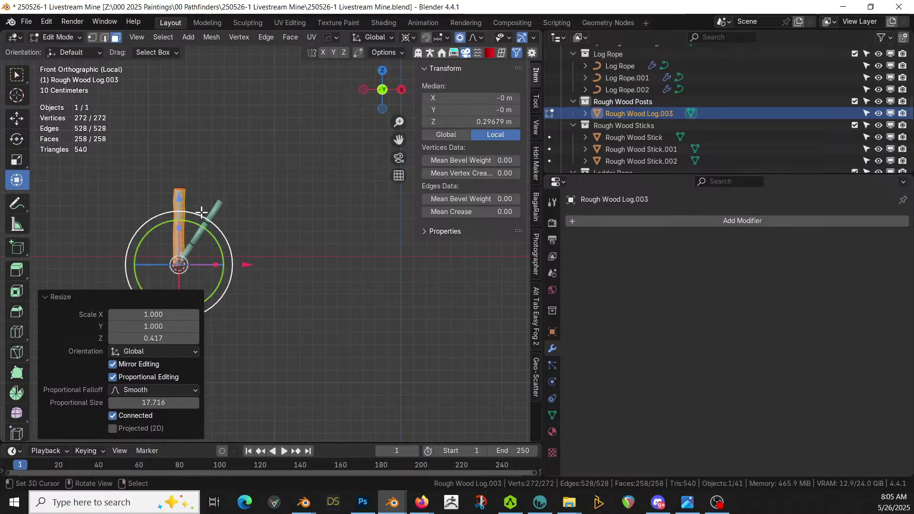
key("Escape")
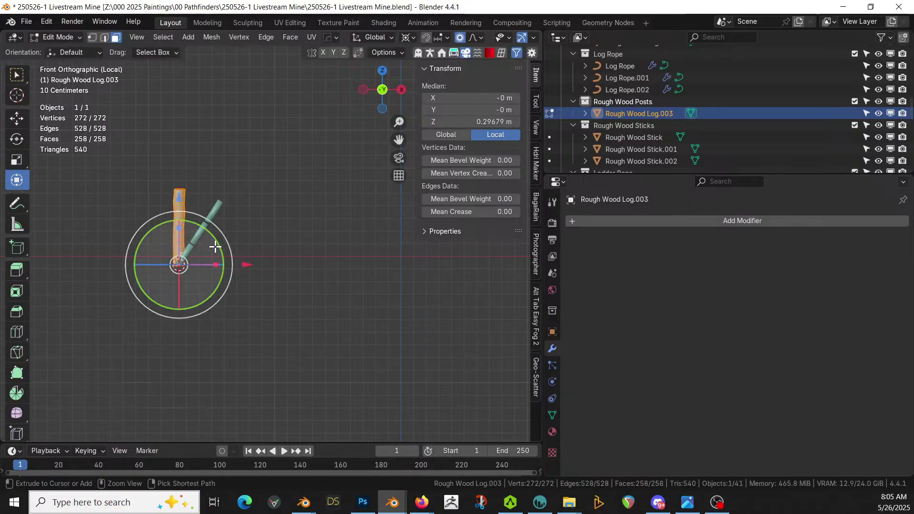
key("r")
key("y")
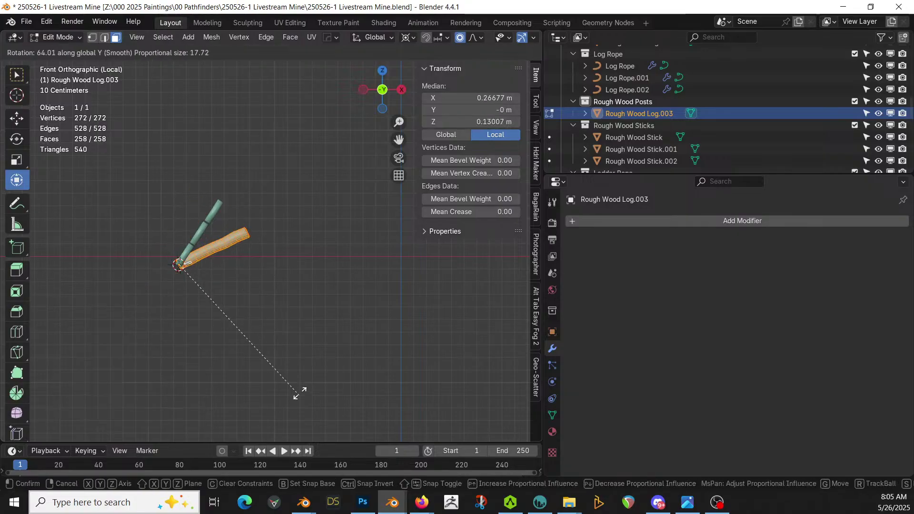
left_click(239, 280)
key("Tab")
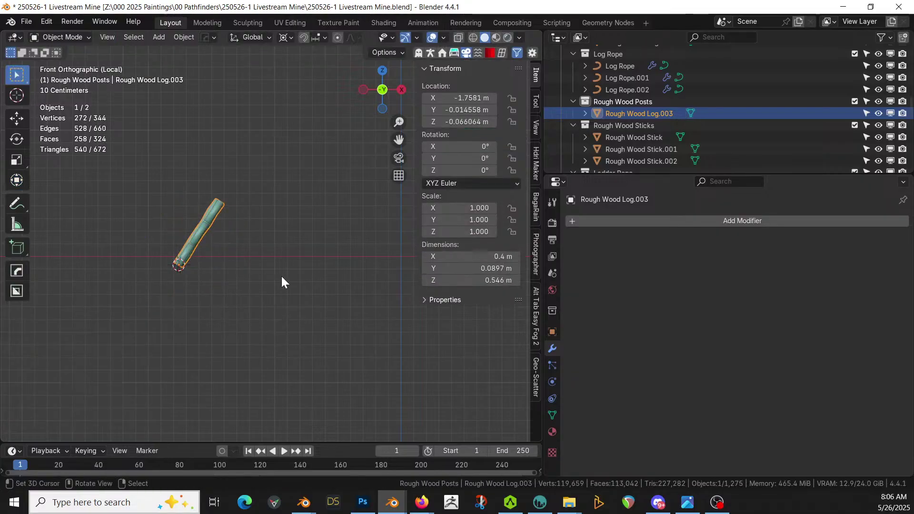
Show the full scene again and try to rotate the log's mesh 90° about the Z axis in Edit Mode.
scroll(291, 275, "down", 1)
key("KP_Divide")
middle_click_drag(301, 274, 482, 298)
middle_click_drag(359, 286, 233, 330)
scroll(286, 329, "down", 1)
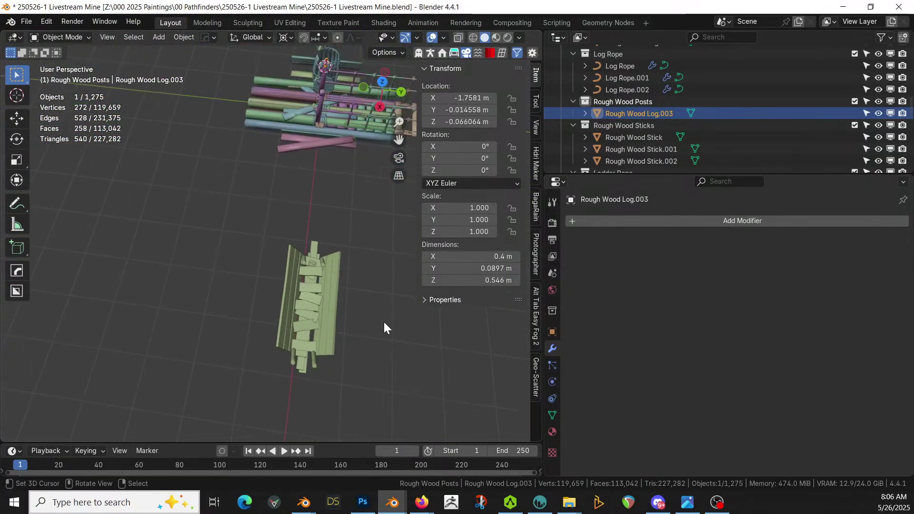
key("KP_7")
scroll(381, 315, "up", 2)
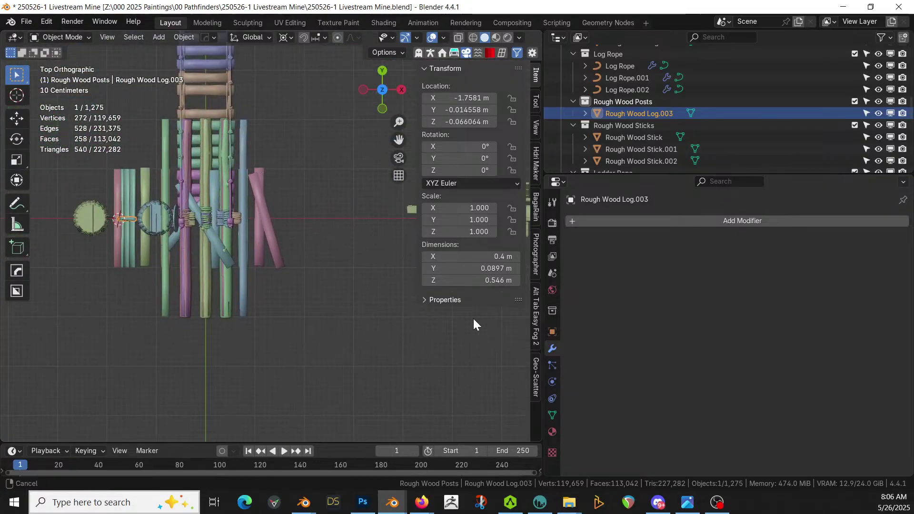
scroll(347, 326, "down", 2)
key("Tab")
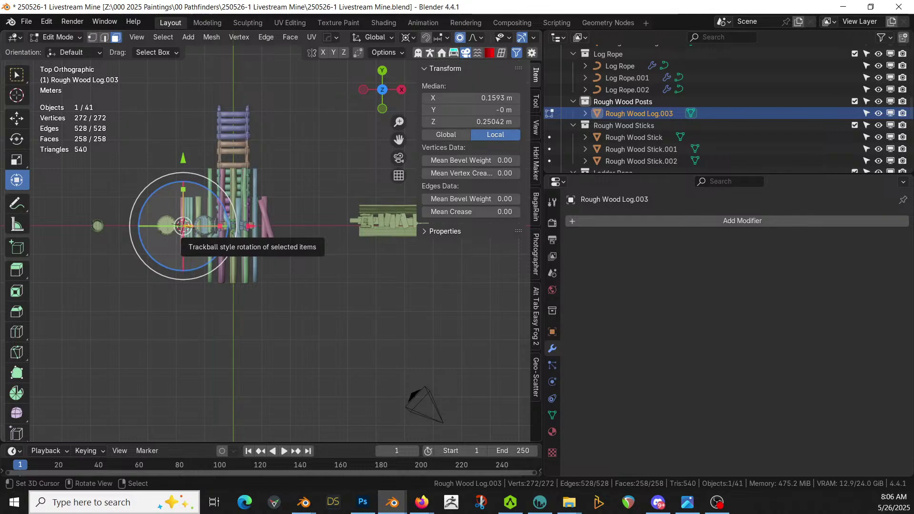
type("rz90")
key("Return")
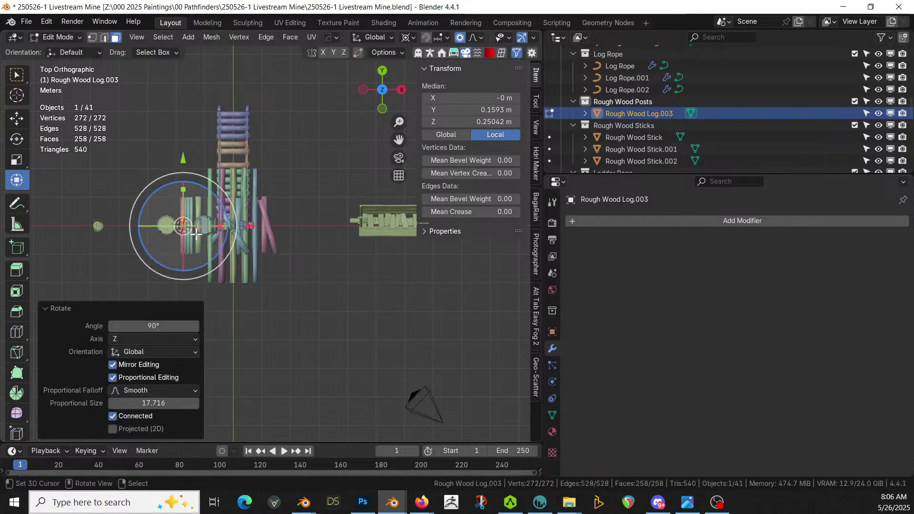
Compare the log with the platform's slanted walls, undo the Z rotation and leave Edit Mode.
middle_click_drag(334, 279, 192, 146)
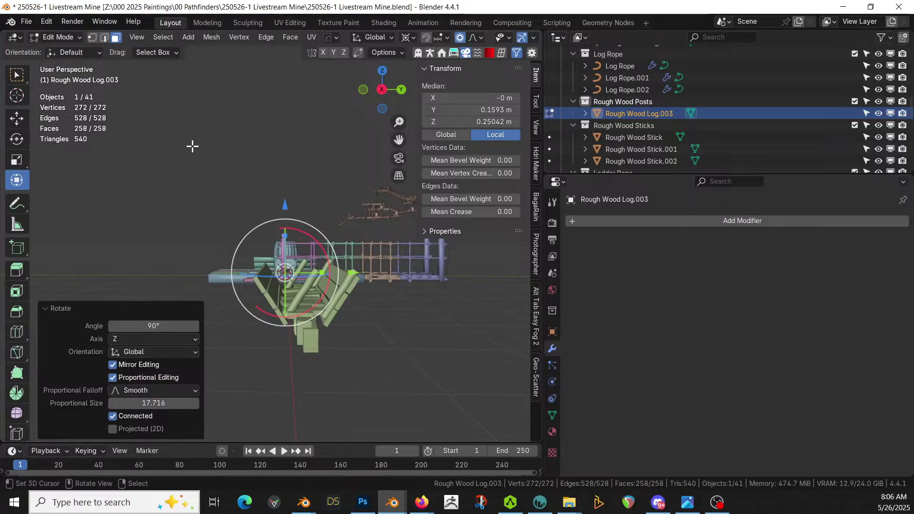
middle_click_drag(204, 158, 333, 309)
scroll(379, 333, "up", 4)
middle_click_drag(379, 334, 119, 259, "shift")
scroll(160, 269, "up", 2)
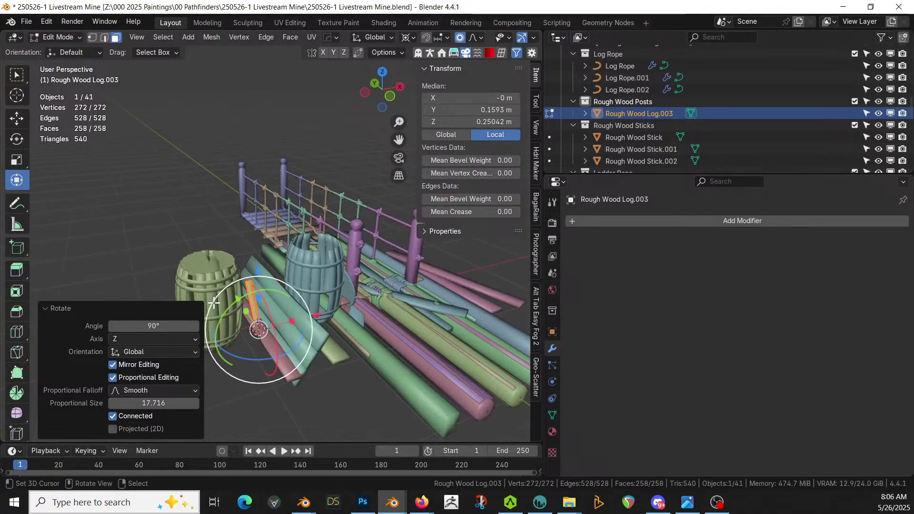
key("Tab")
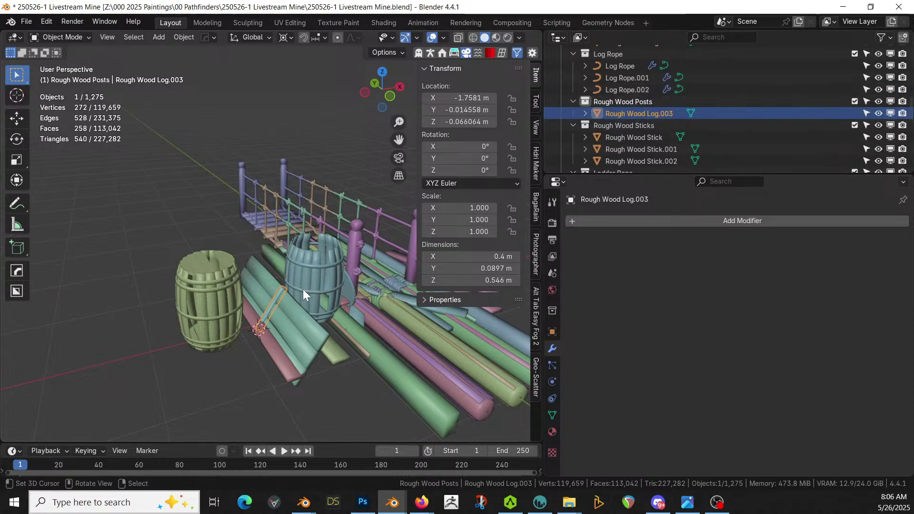
Join the slanted log into the wall board object Rough Wood Scatter.007.
left_click(277, 297)
left_click_drag(277, 296, 276, 299)
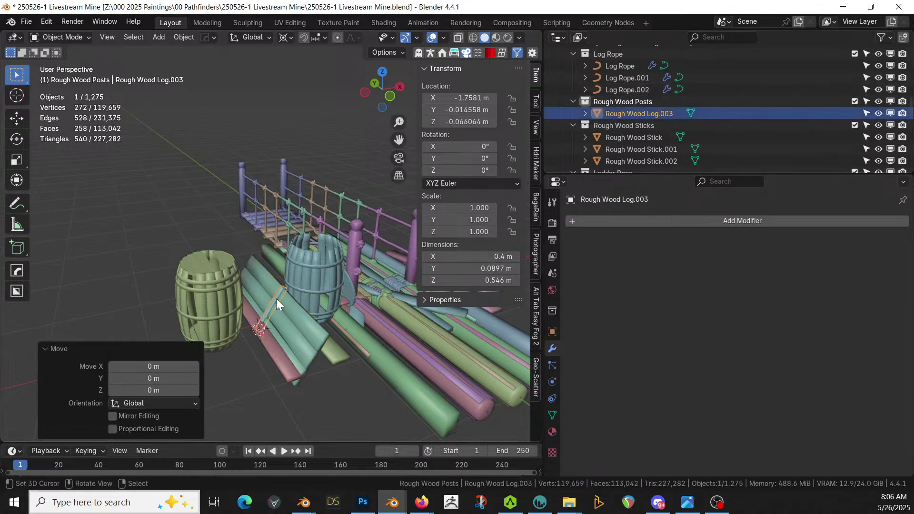
left_click(291, 318)
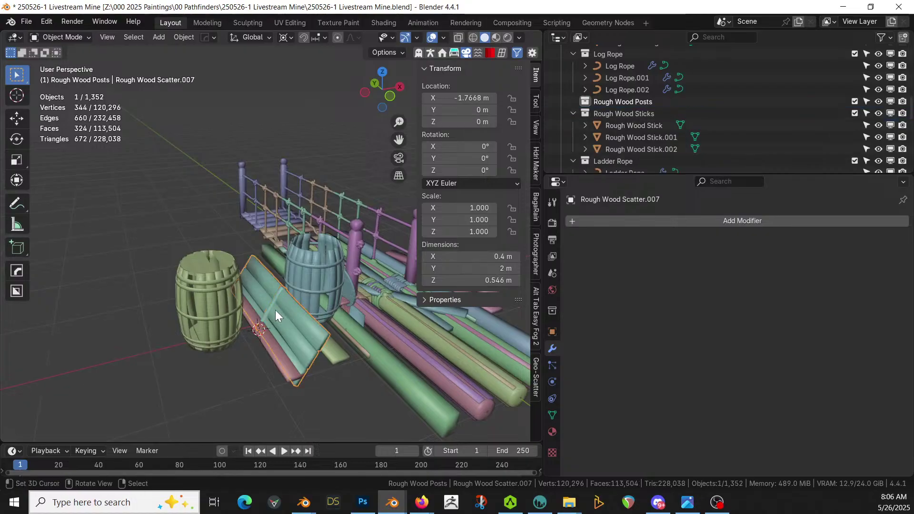
scroll(270, 309, "down", 2)
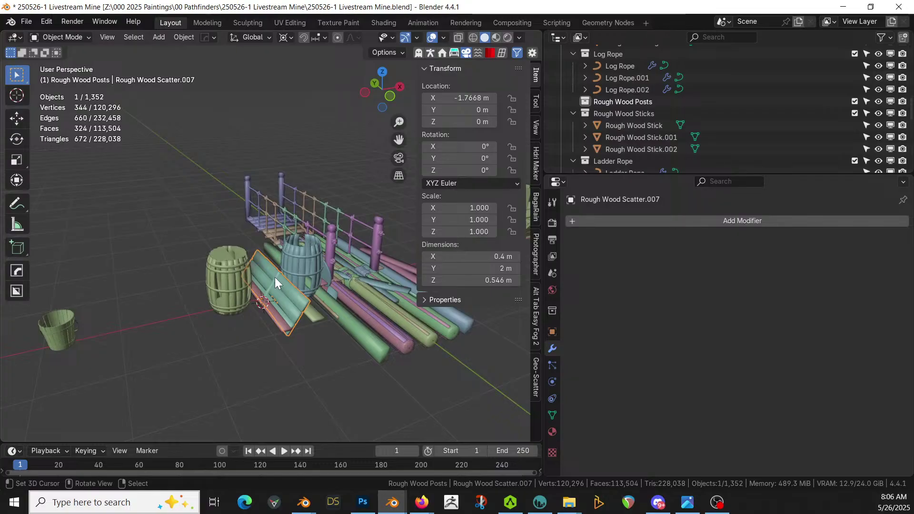
Isolate the joined wall and duplicate its log brace in Edit Mode, moving the copy about 1.0 m along Y.
key("KP_Divide")
key("Tab")
middle_click_drag(275, 278, 408, 302)
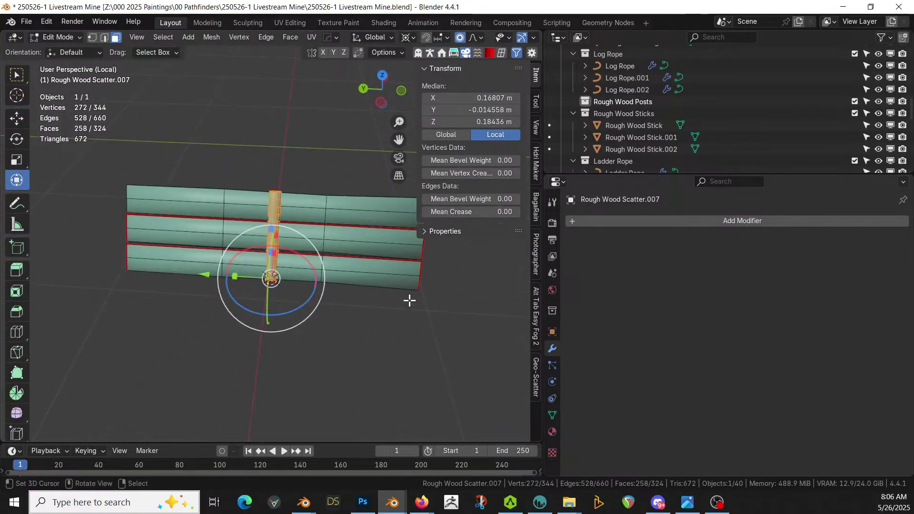
key("KP_7")
key("shift+d")
key("Escape")
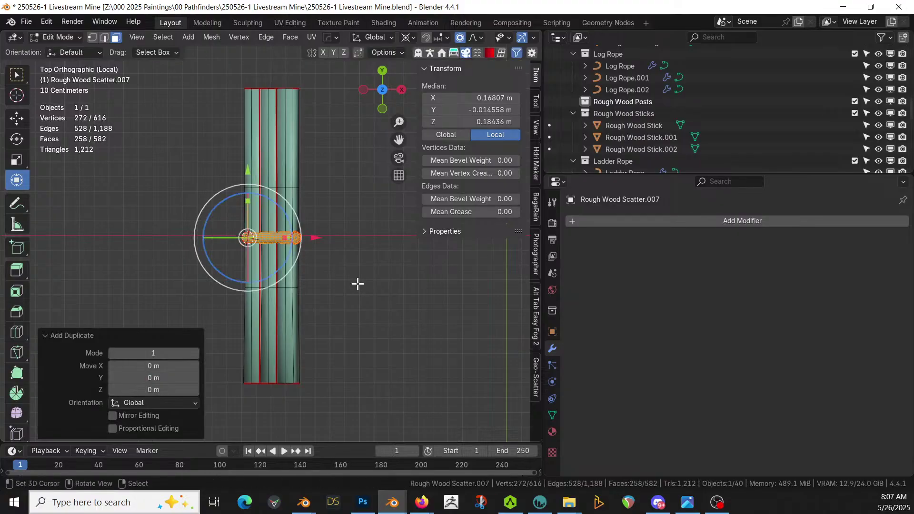
key("g")
key("y")
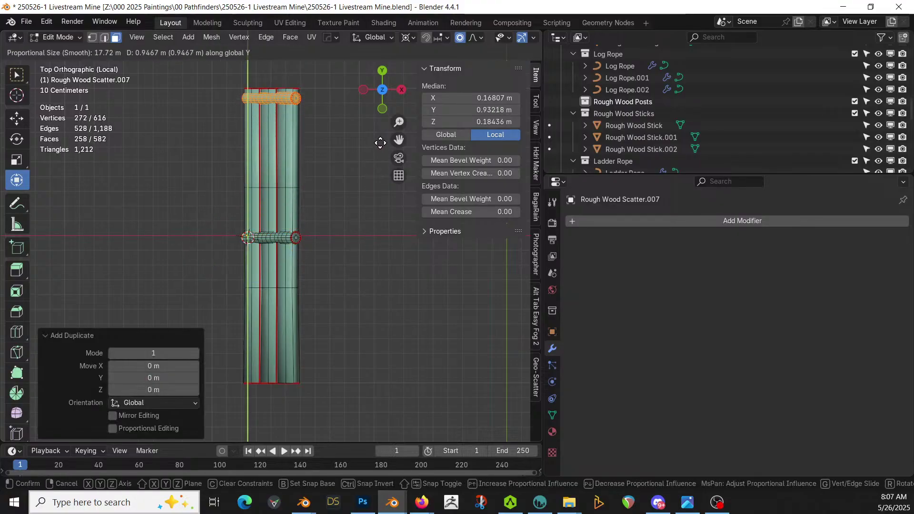
left_click(380, 137)
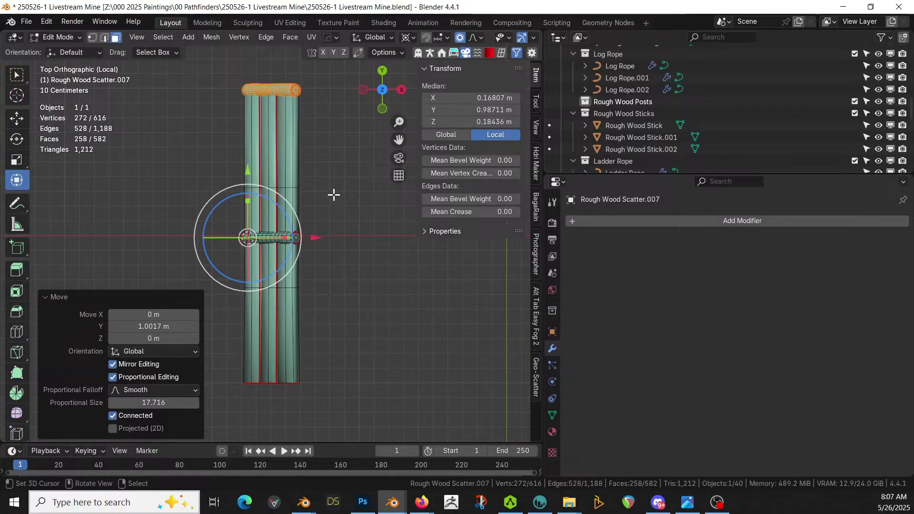
Duplicate the end brace, move the copy about -1.97 m along Y to the opposite end, and return to the full scene.
key("shift+d")
right_click(334, 194)
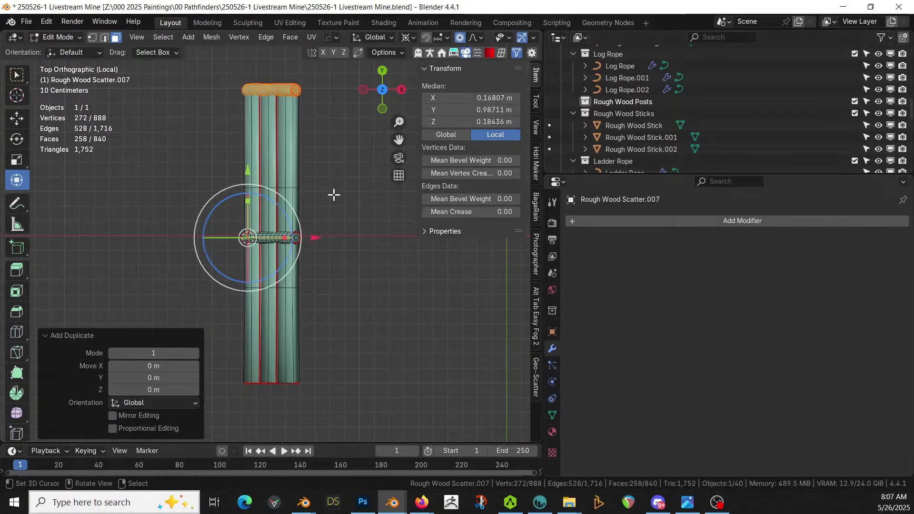
key("g")
key("y")
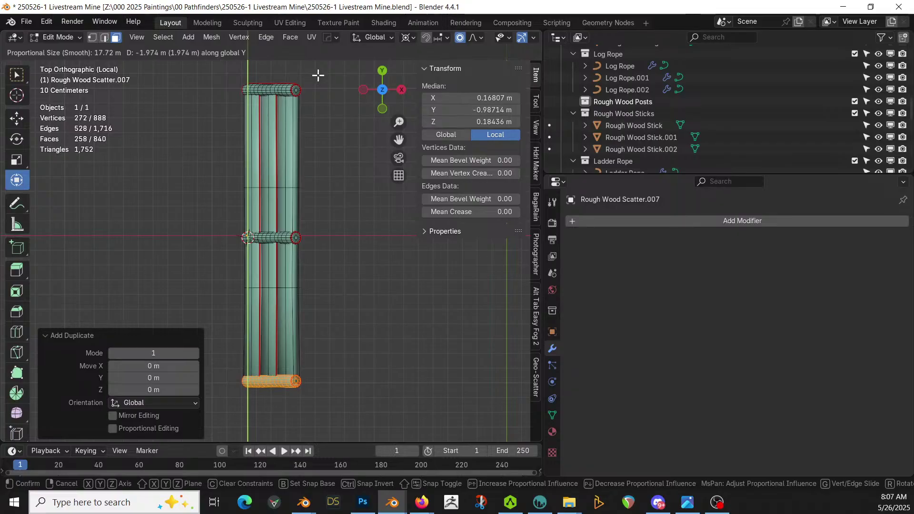
left_click(318, 79)
key("Tab")
left_click_drag(382, 95, 222, 302)
key("KP_Divide")
middle_click_drag(221, 302, 279, 416)
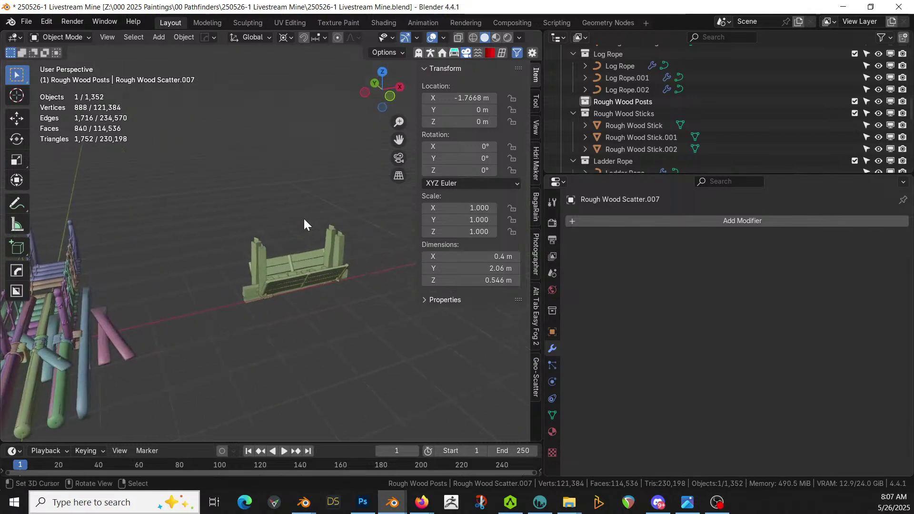
Select the generated platform and clear its railing's Posts Collection.
left_click(304, 279)
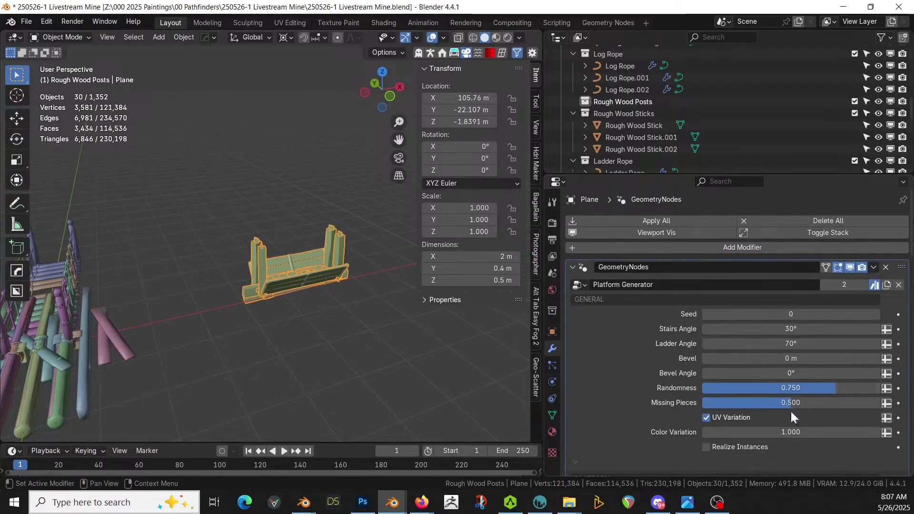
scroll(868, 418, "down", 10)
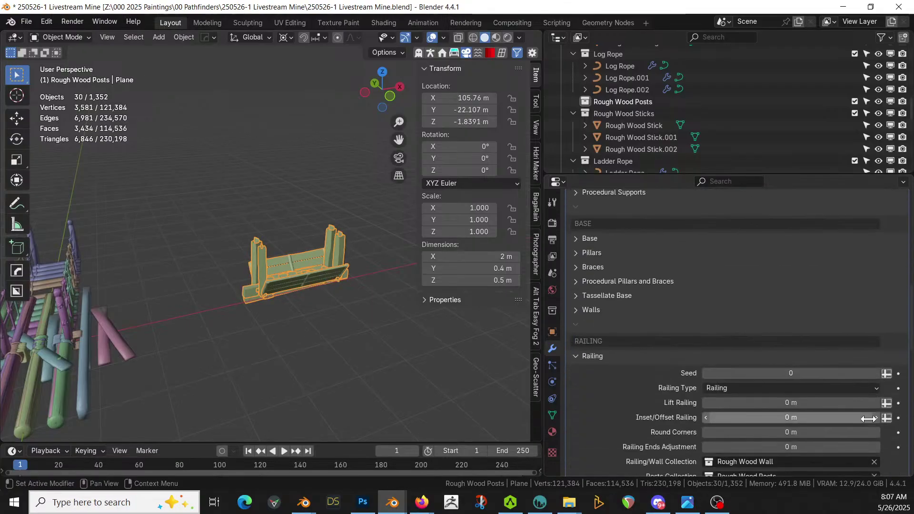
scroll(869, 418, "down", 3)
left_click(875, 405)
middle_click_drag(388, 228, 313, 217)
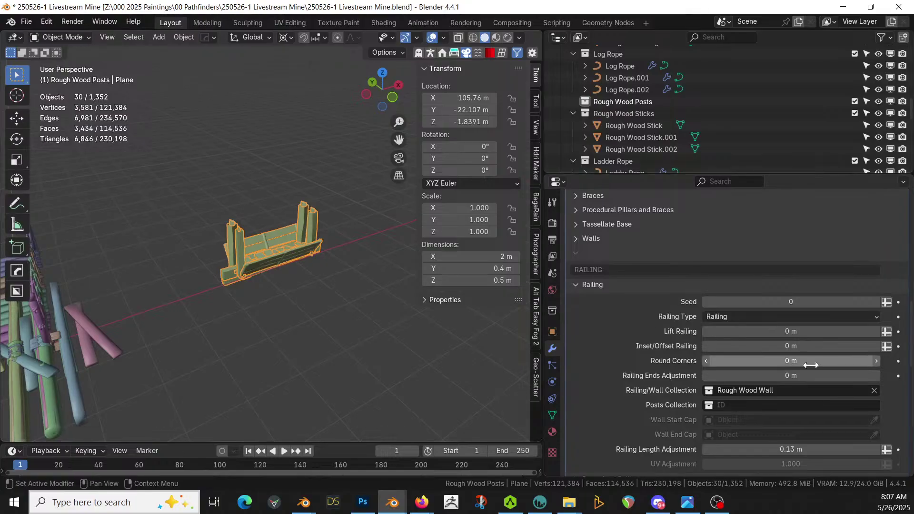
Switch the viewport to Rendered shading and inspect the generated platform's board walls and remaining corner posts.
scroll(251, 237, "down", 2)
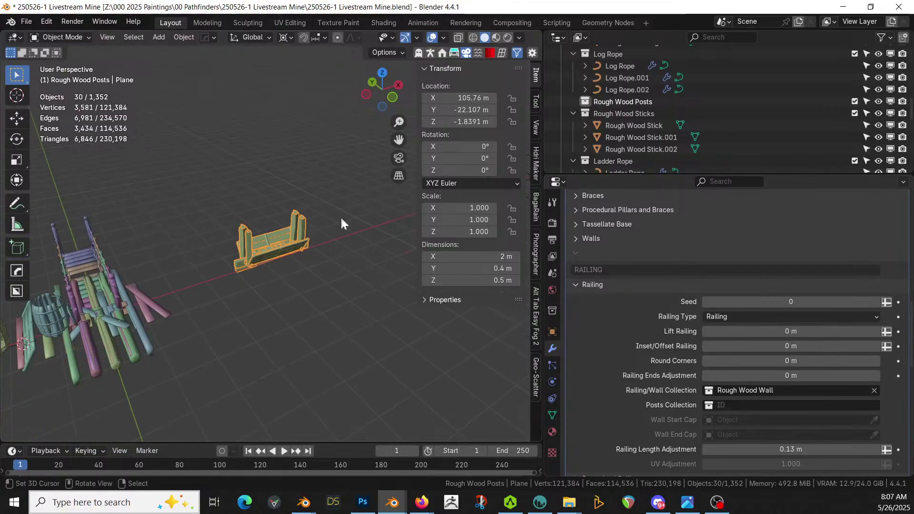
scroll(662, 135, "up", 5)
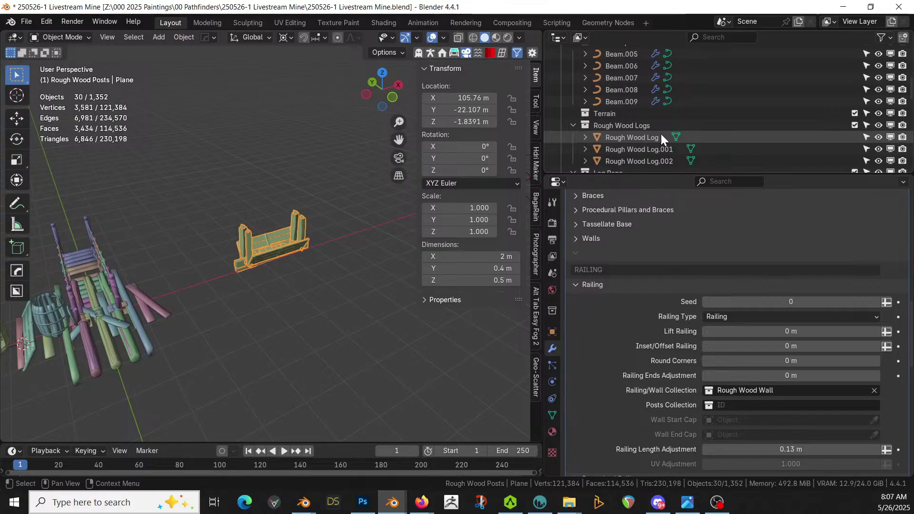
scroll(661, 133, "down", 2)
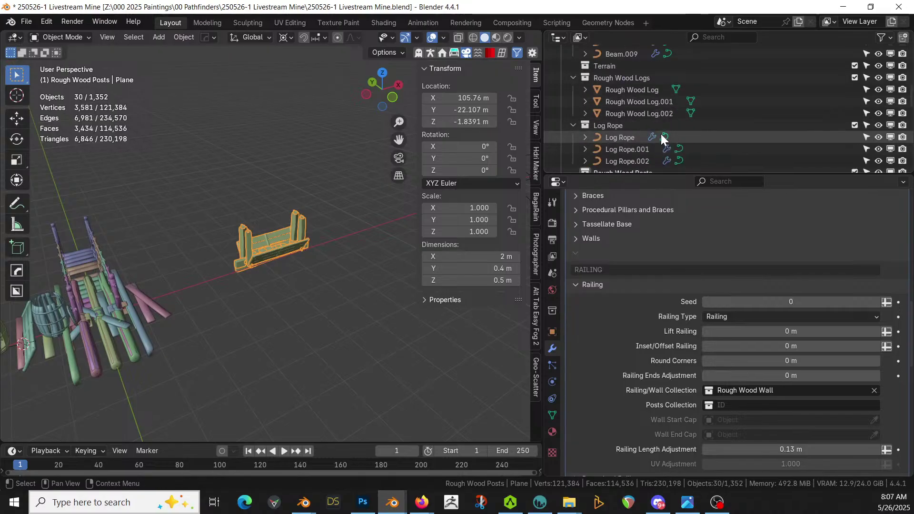
scroll(341, 277, "up", 2)
scroll(340, 275, "up", 2)
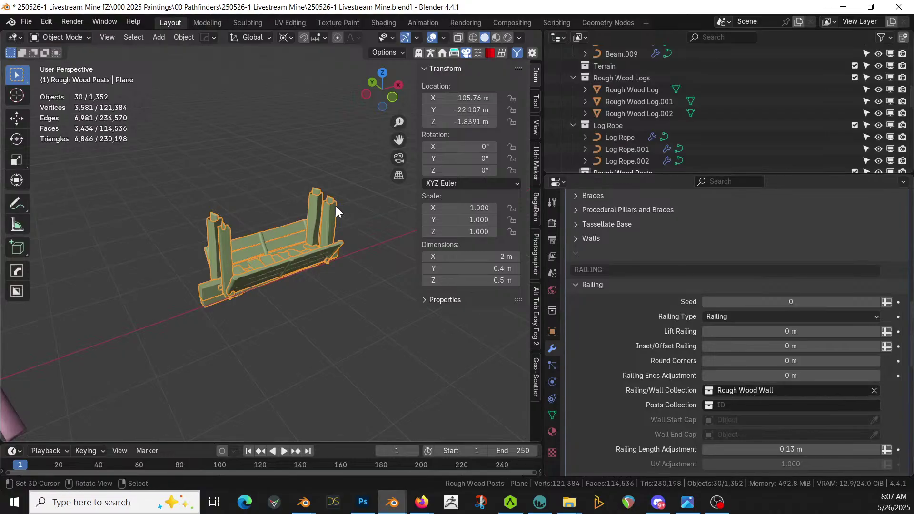
middle_click_drag(237, 233, 262, 238)
key("z")
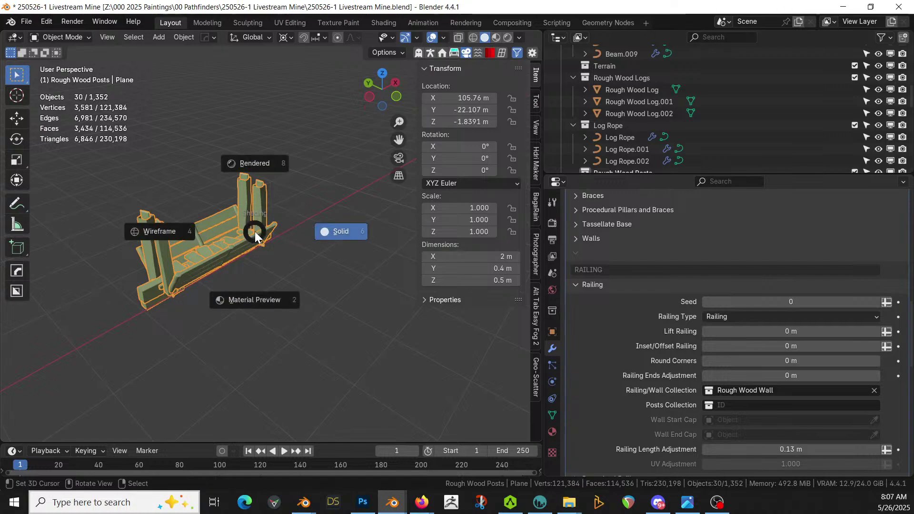
key("8")
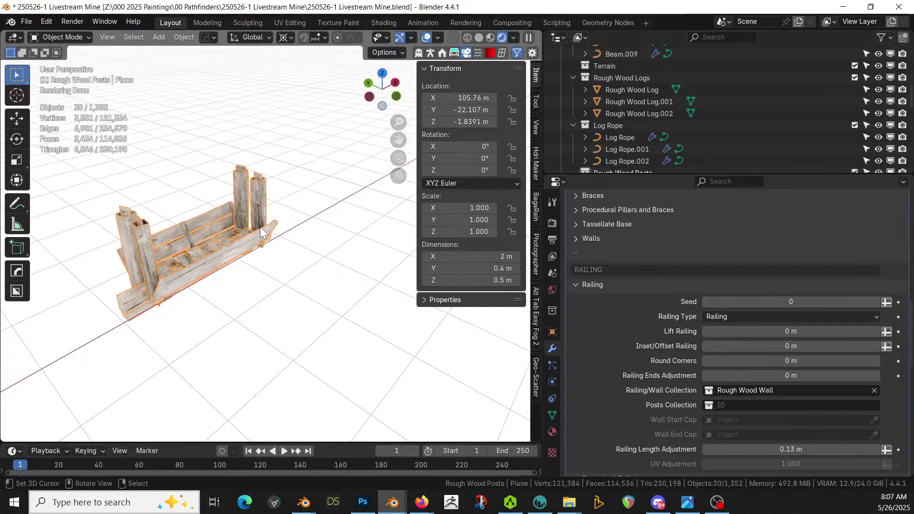
middle_click_drag(413, 291, 285, 143)
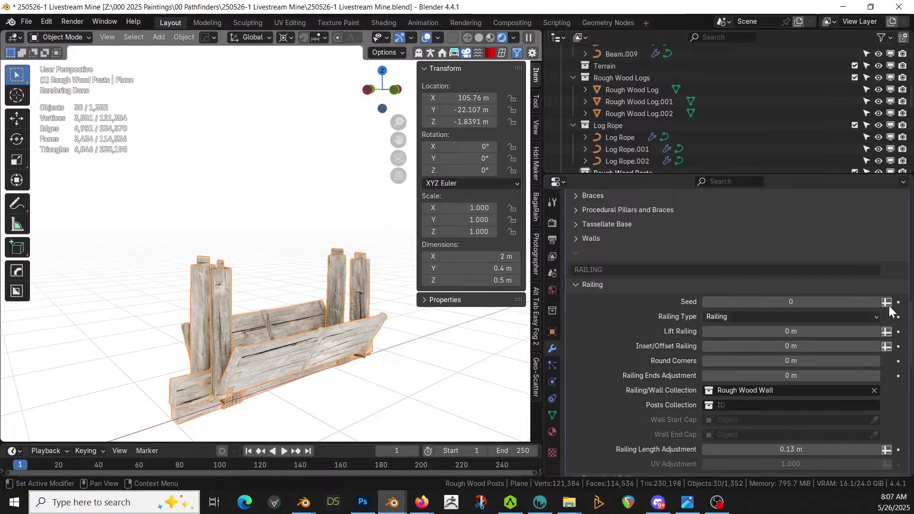
Set the generated platform's Railing Type to Walls and save the file.
left_click(879, 318)
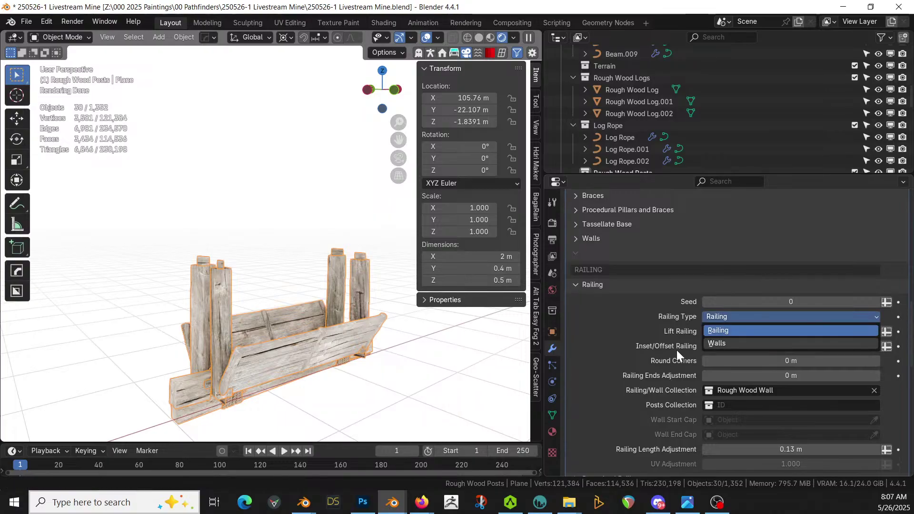
left_click(717, 344)
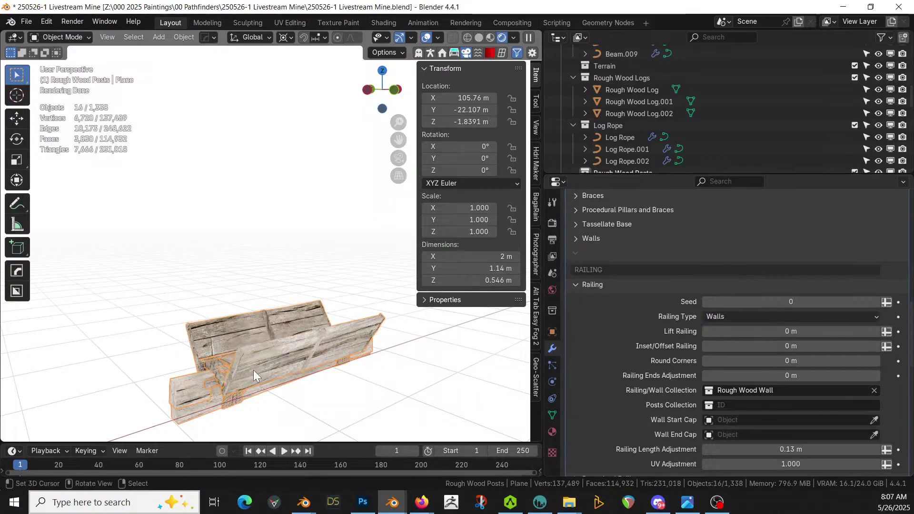
middle_click_drag(253, 370, 300, 402)
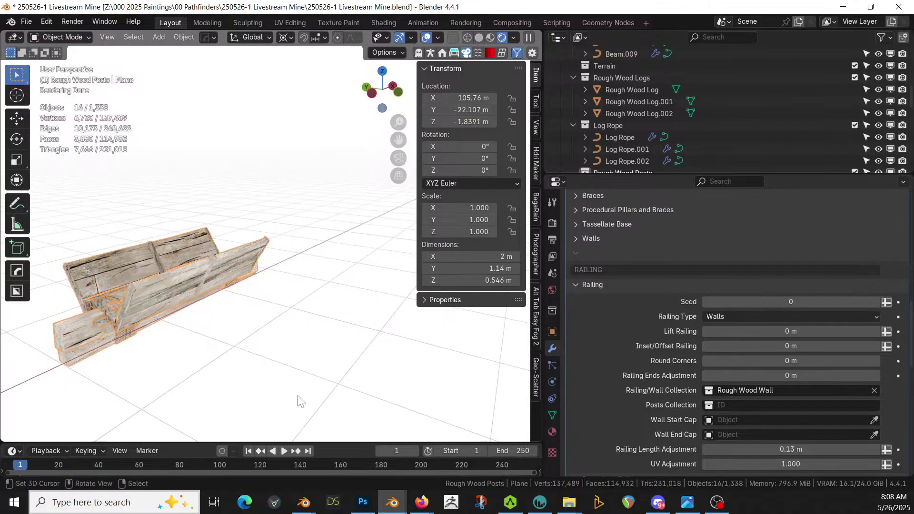
key("ctrl+s")
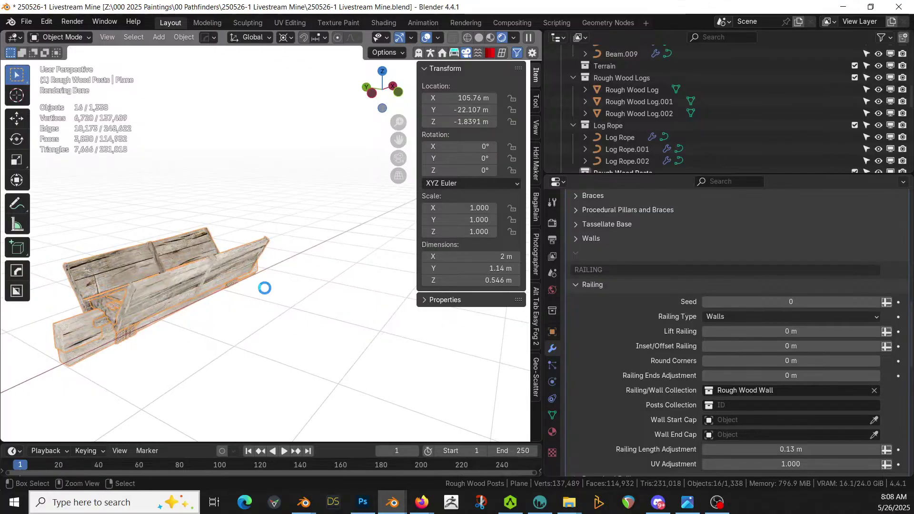
Examine the walled platform from a closer angle and return the viewport to Solid shading.
key("KP_Decimal")
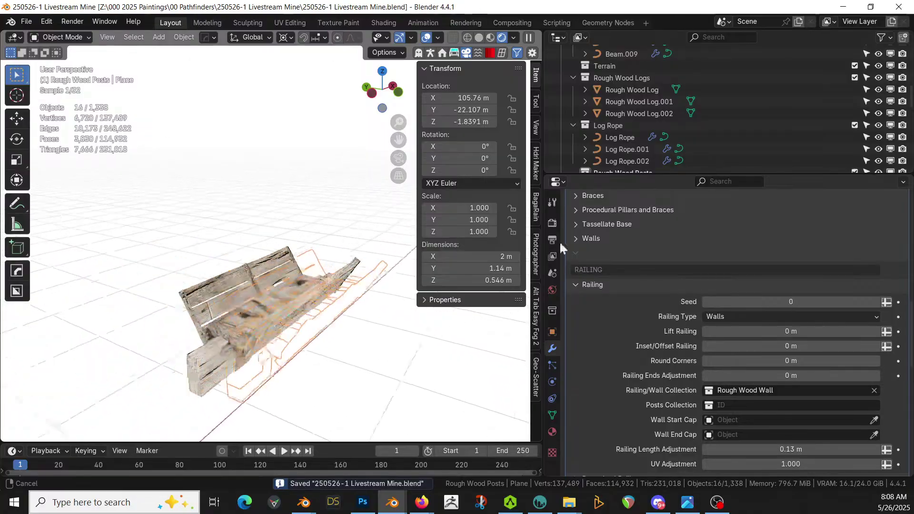
scroll(431, 361, "down", 5, "shift")
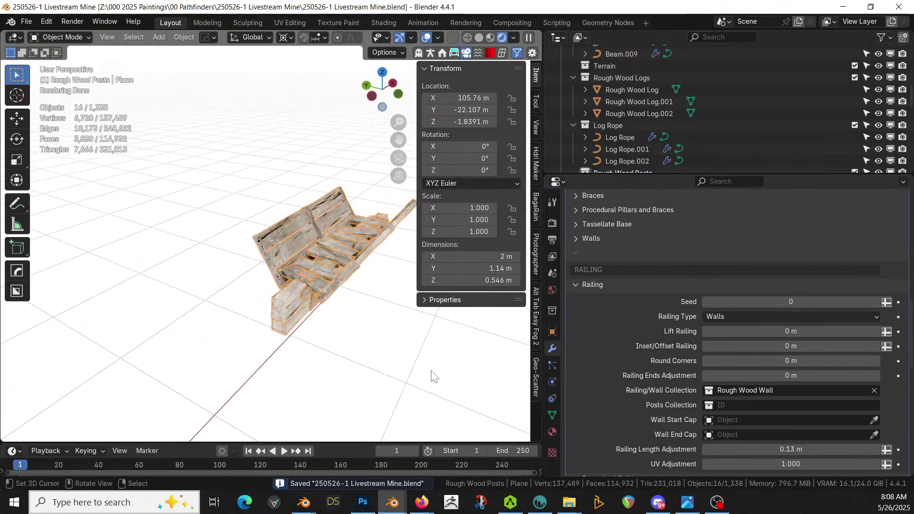
key("z")
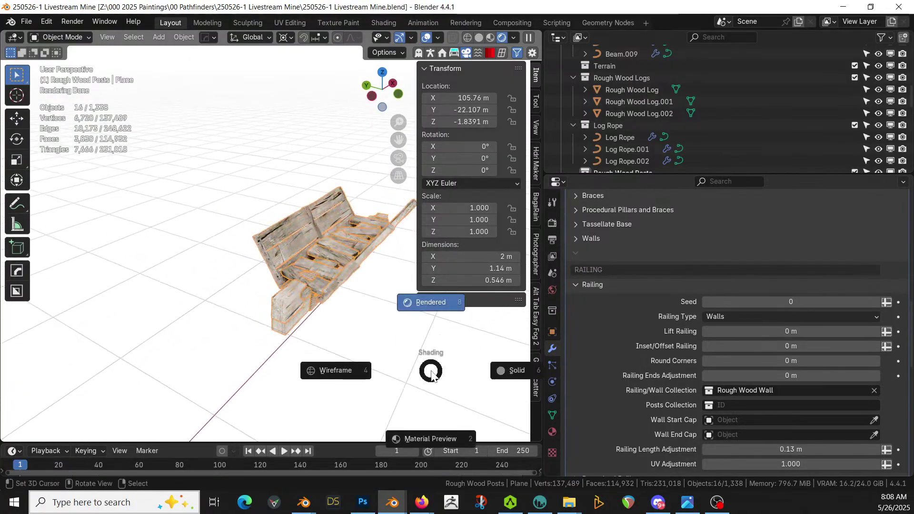
key("6")
scroll(430, 369, "up", 3, "shift")
scroll(430, 370, "up", 1)
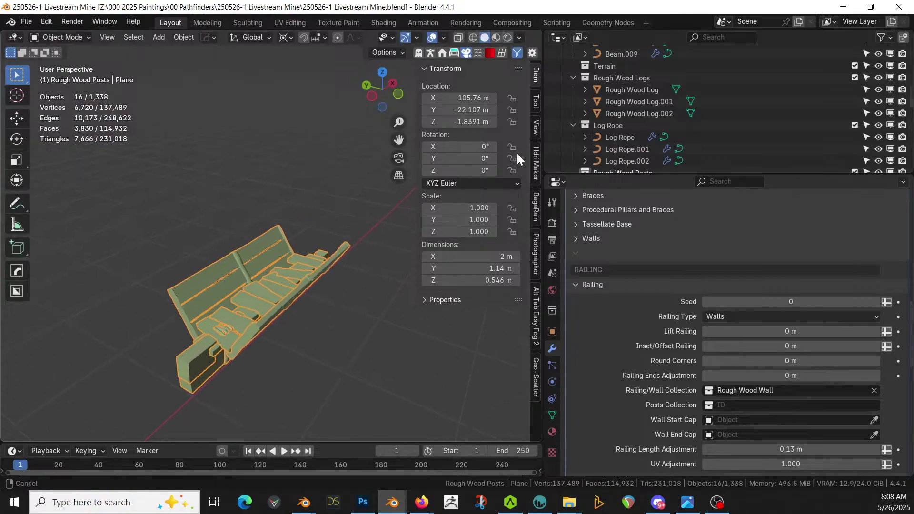
Expand the generator's Planks settings, briefly toggle No Planks on and off, and review the plank options.
scroll(907, 278, "up", 20)
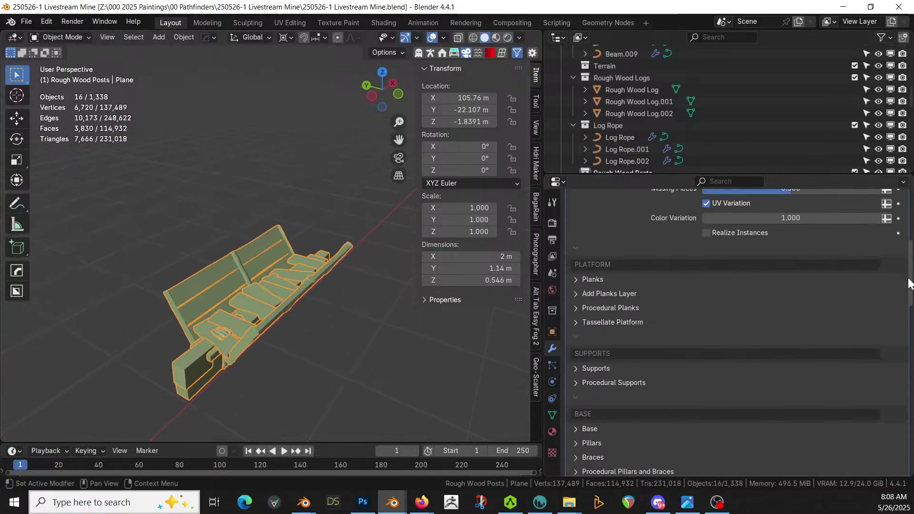
scroll(897, 288, "down", 2)
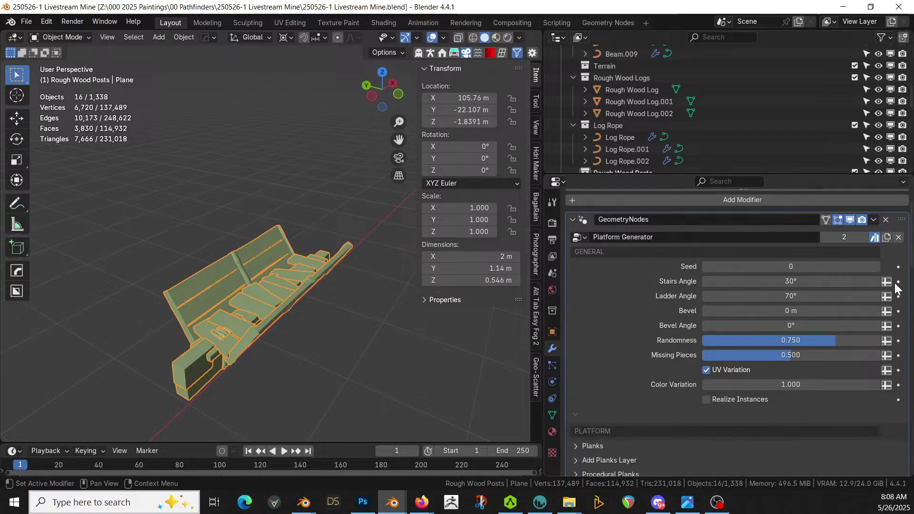
left_click(575, 446)
scroll(695, 395, "down", 4)
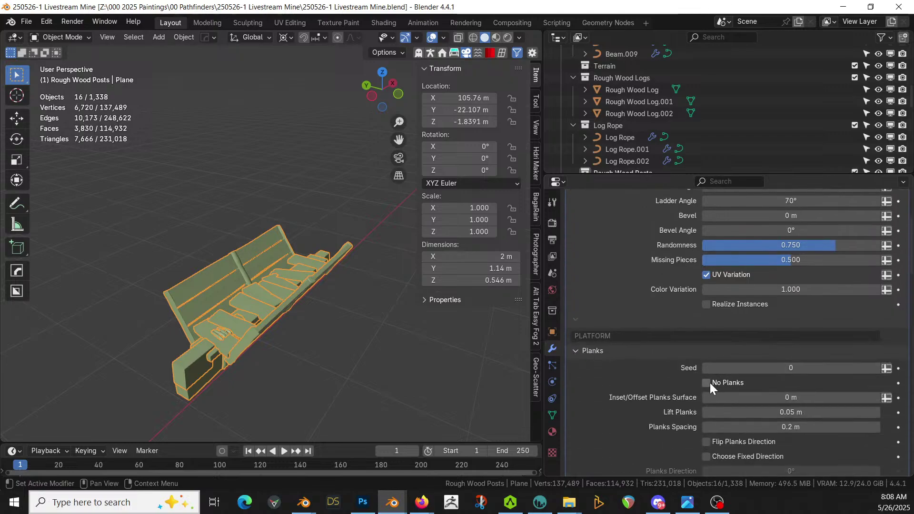
left_click(707, 383)
left_click(707, 383)
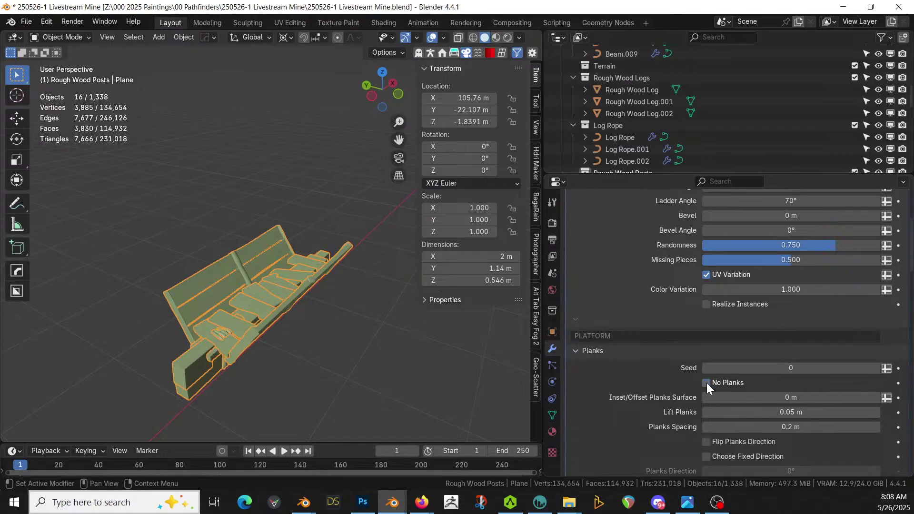
scroll(727, 383, "down", 4)
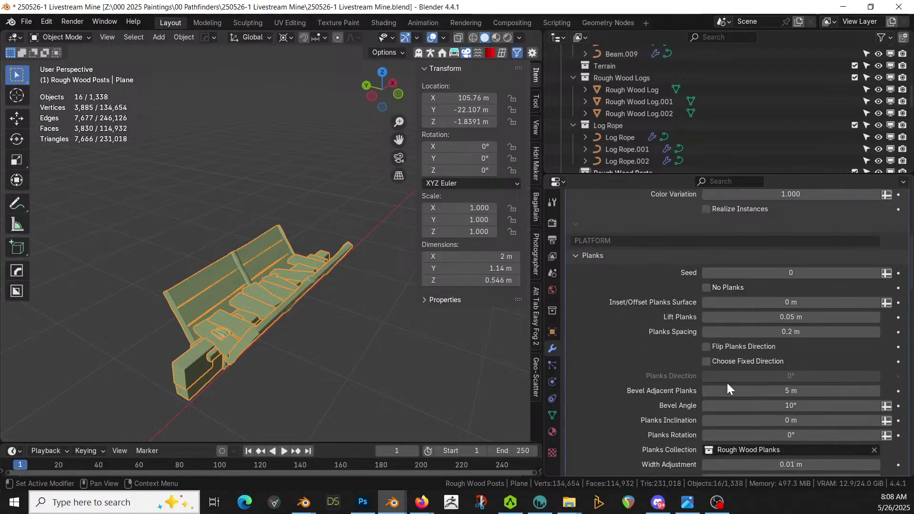
scroll(727, 383, "down", 2)
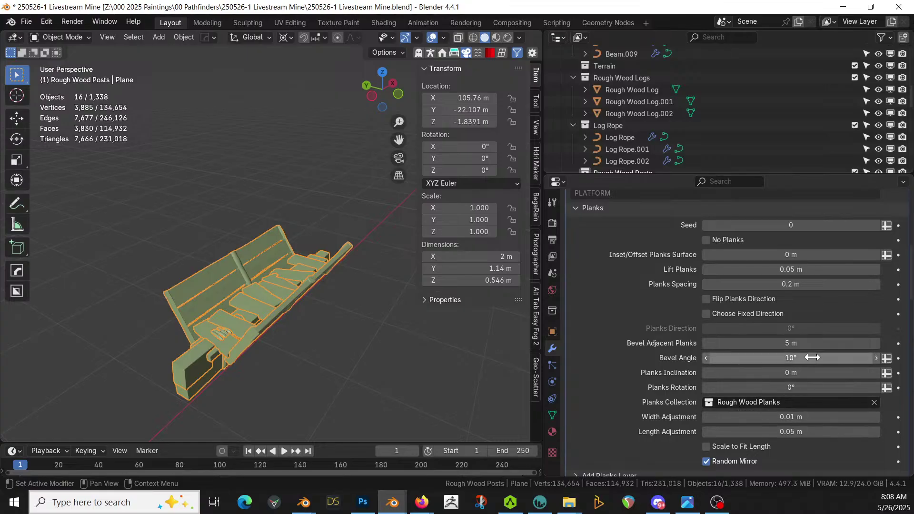
middle_click_drag(318, 330, 311, 356)
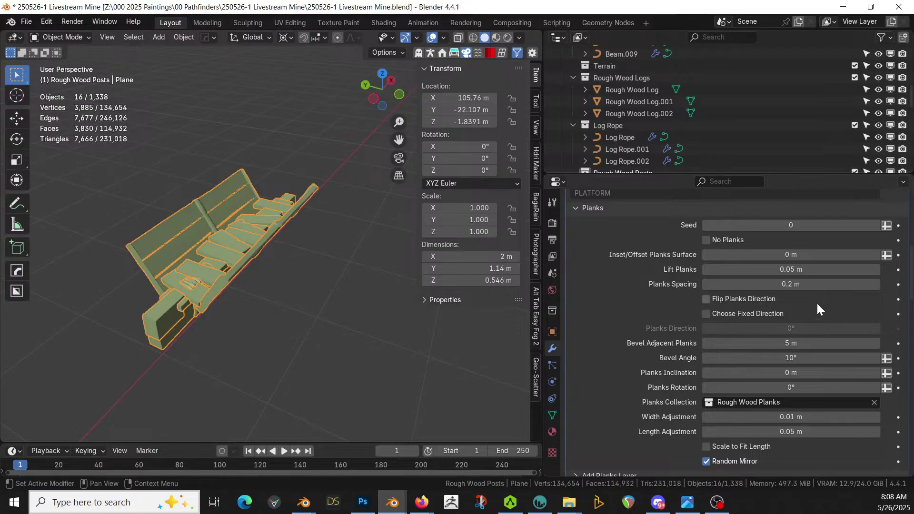
Toggle the additional planks layer off and on to check its effect, and disable Random Mirror for the main planks.
scroll(804, 386, "down", 3)
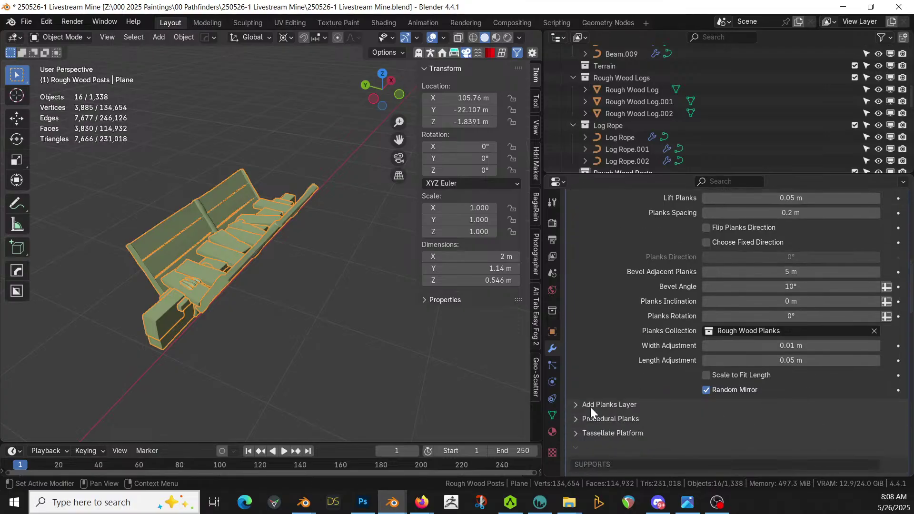
left_click(578, 403)
scroll(676, 395, "down", 2)
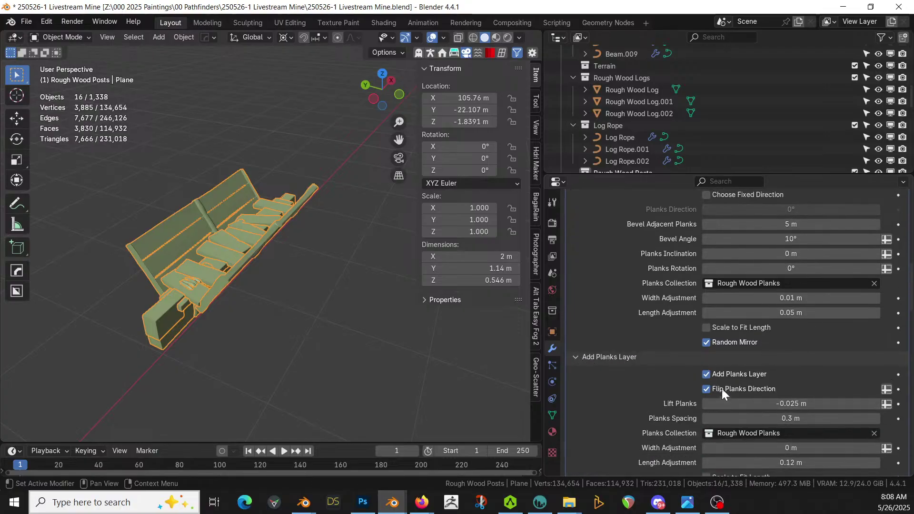
left_click(706, 374)
left_click(705, 373)
left_click(706, 342)
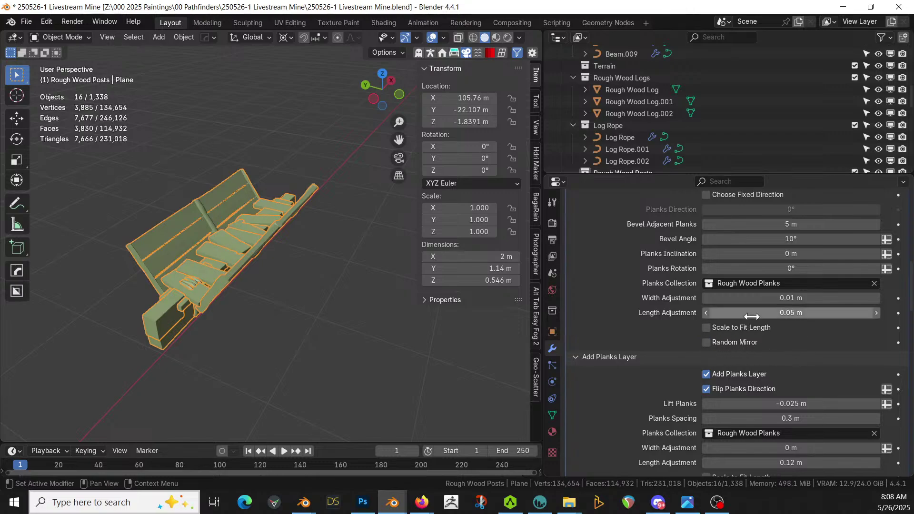
Select the five objects Rough Wood Plank to Rough Wood Plank.004 in the Rough Wood Planks collection and isolate them in local view.
scroll(707, 286, "up", 1)
scroll(721, 224, "up", 6)
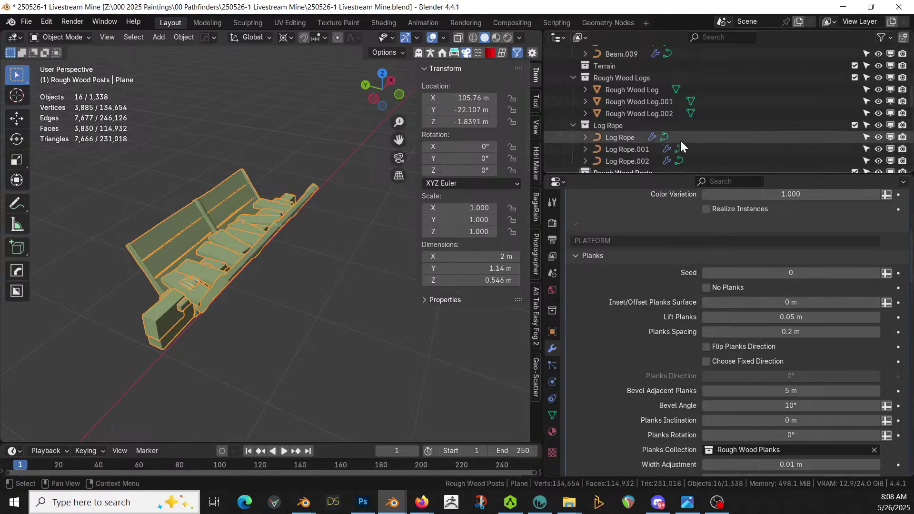
scroll(648, 136, "down", 5)
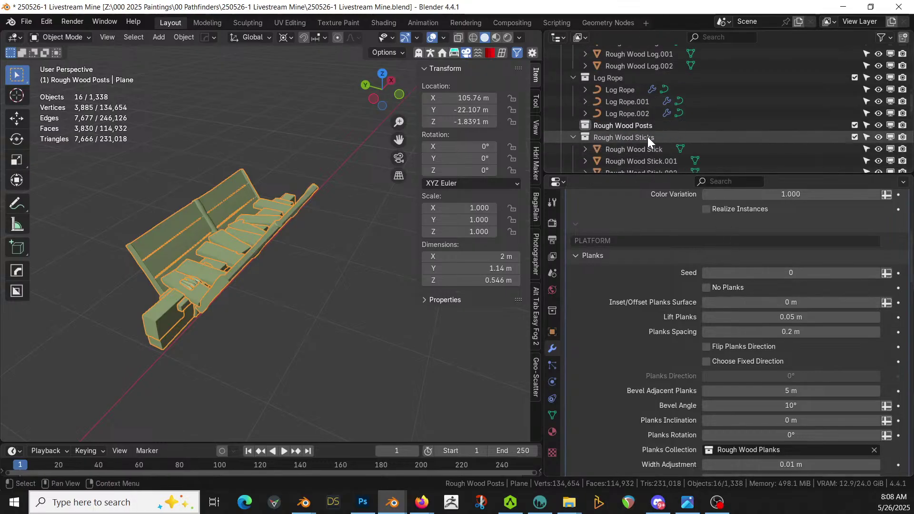
scroll(673, 145, "down", 8)
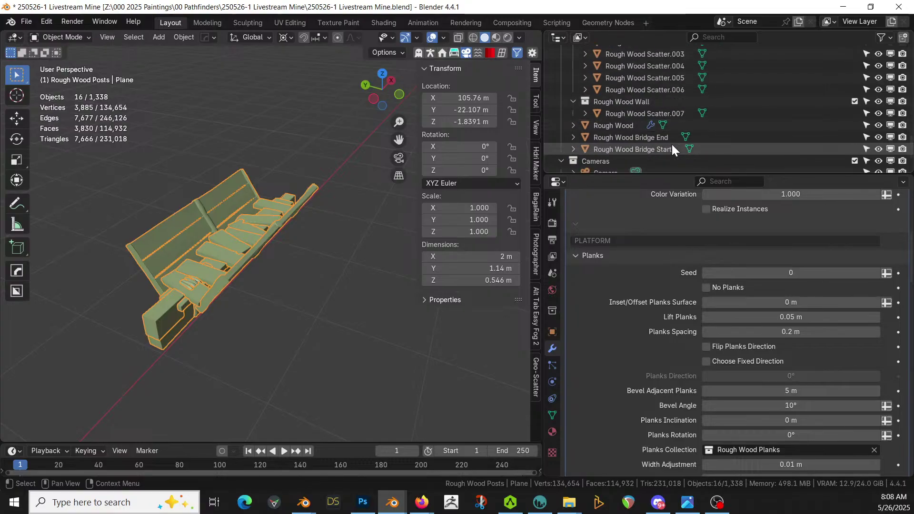
scroll(672, 146, "down", 10)
scroll(673, 144, "down", 6)
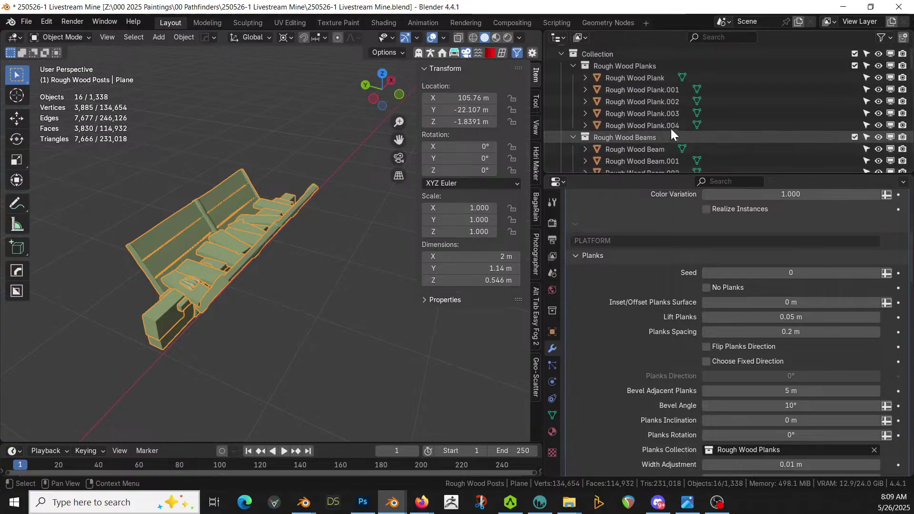
left_click(633, 68)
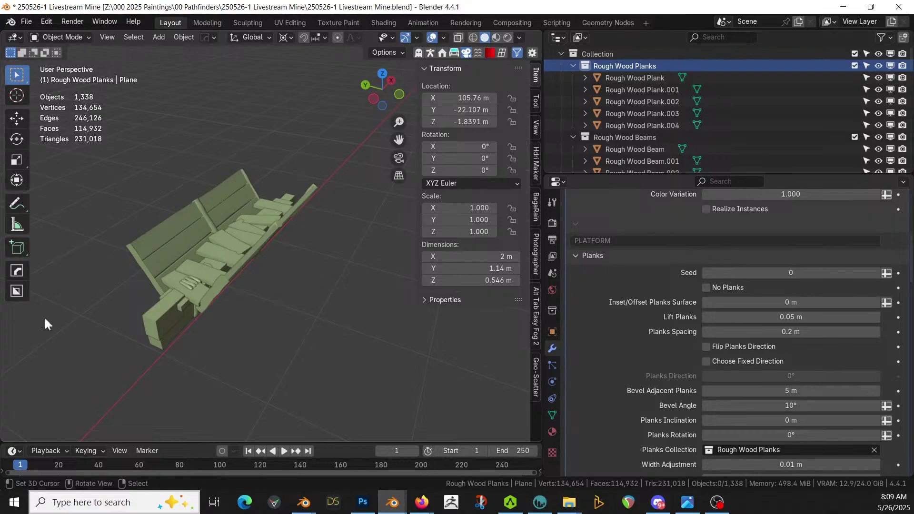
left_click(612, 74)
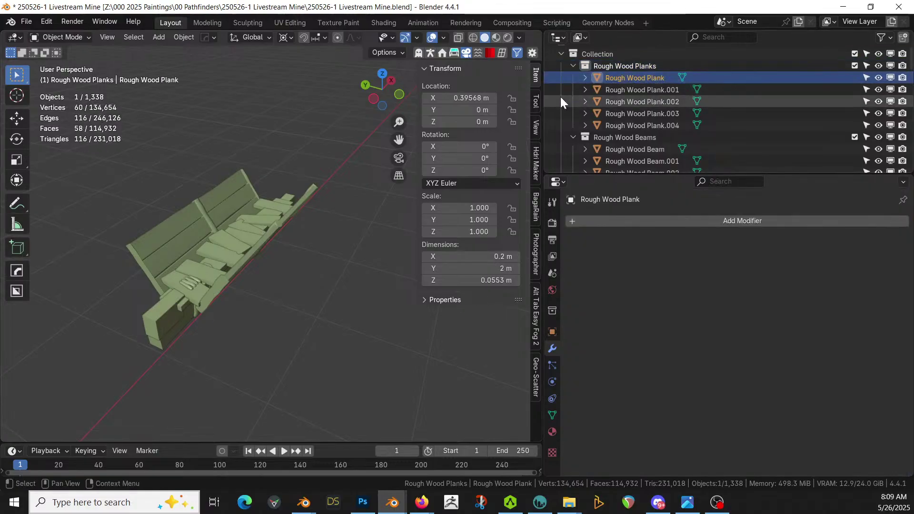
key("KP_Decimal")
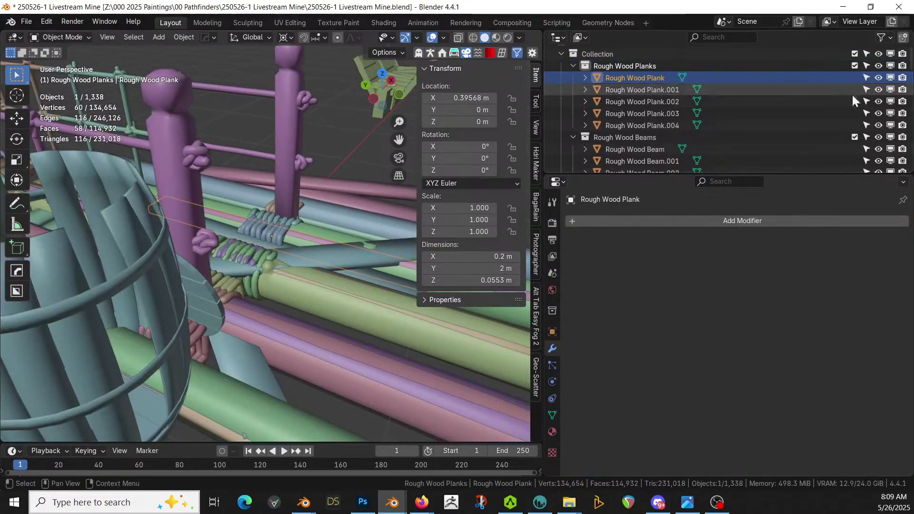
left_click(655, 122, "shift")
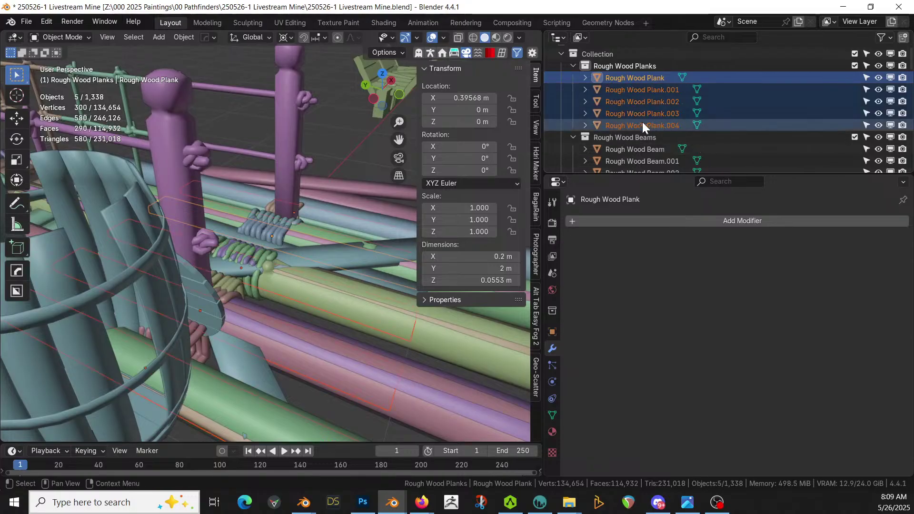
middle_click_drag(219, 215, 150, 244)
key("KP_Divide")
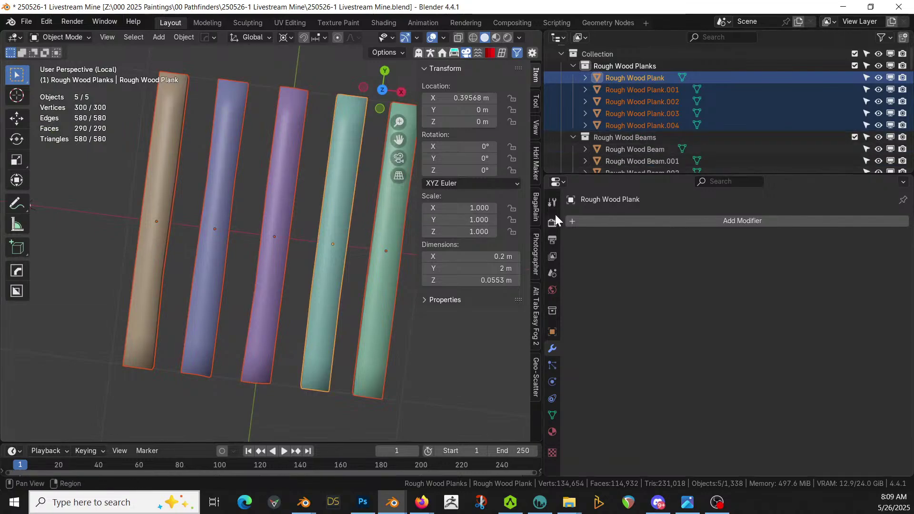
scroll(296, 320, "down", 3)
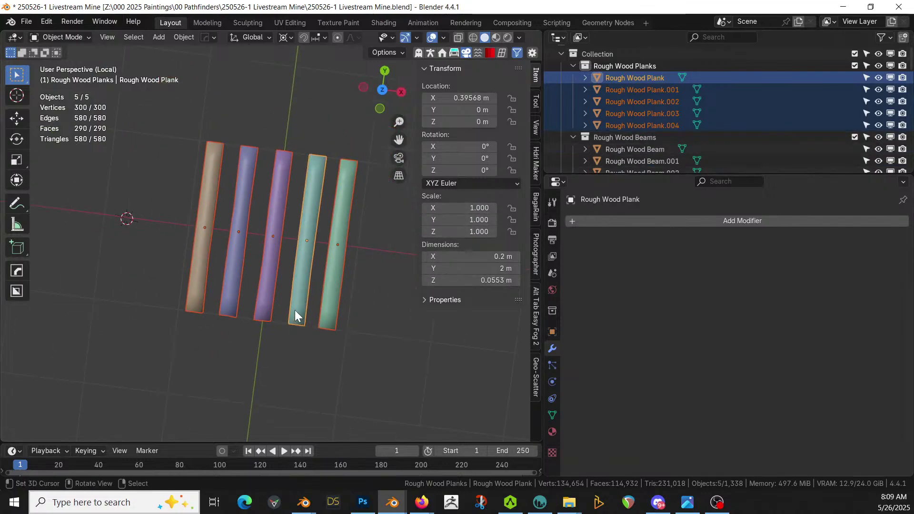
Leave local view and select the walled platform.
key("KP_Divide")
middle_click_drag(294, 273, 282, 375)
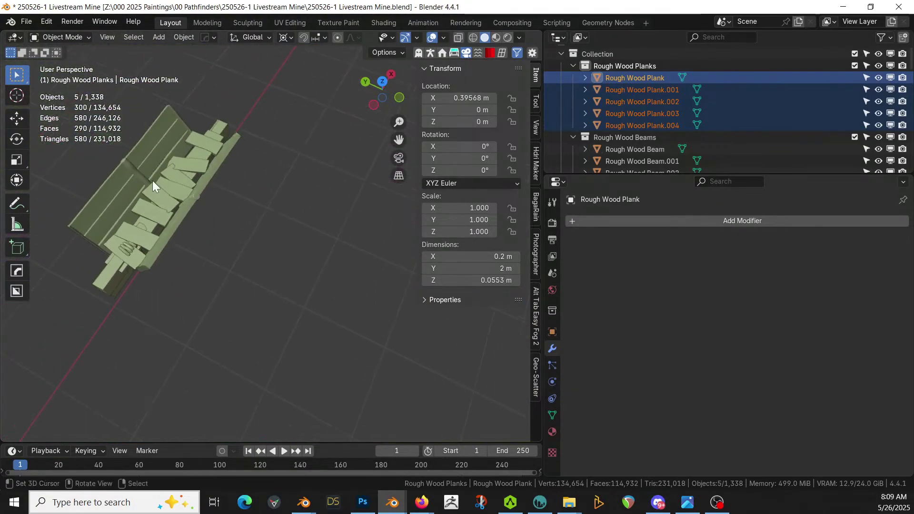
left_click(166, 192)
Set the main Planks Spacing of the platform generator to 0.1 m.
scroll(841, 423, "down", 8)
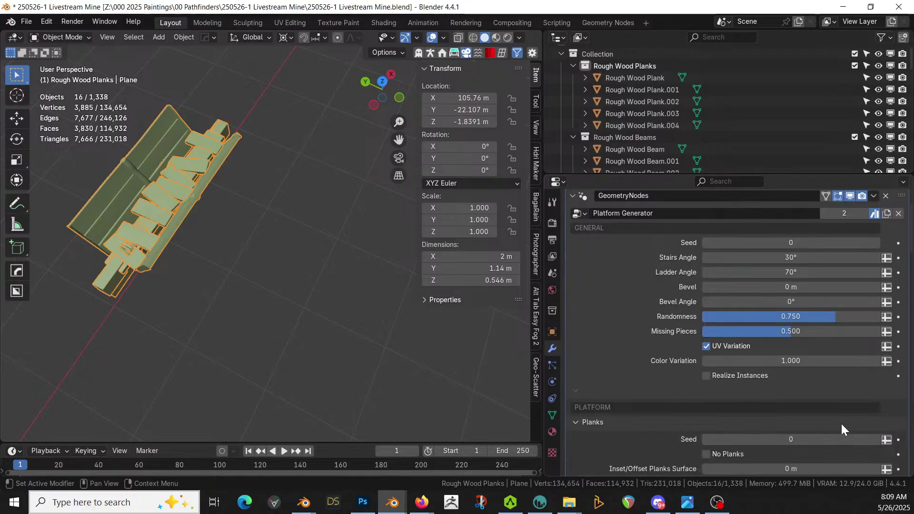
scroll(841, 423, "down", 3)
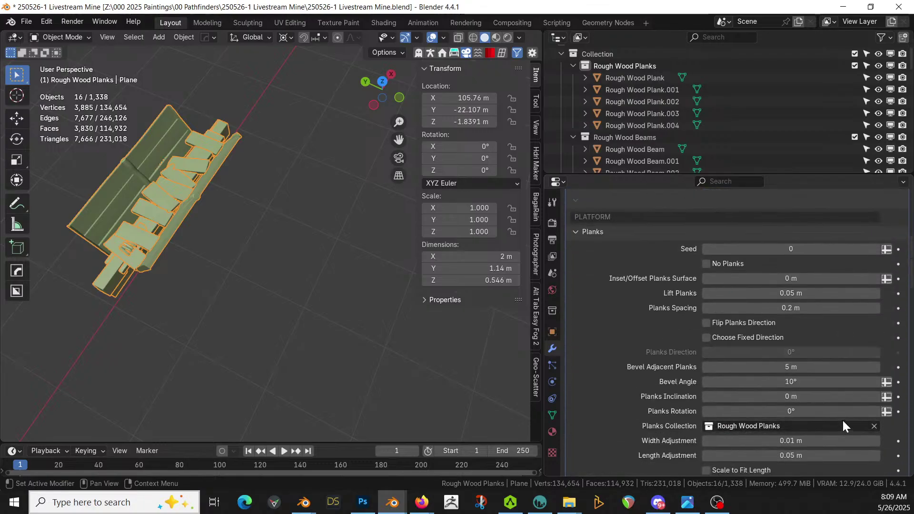
left_click(790, 309)
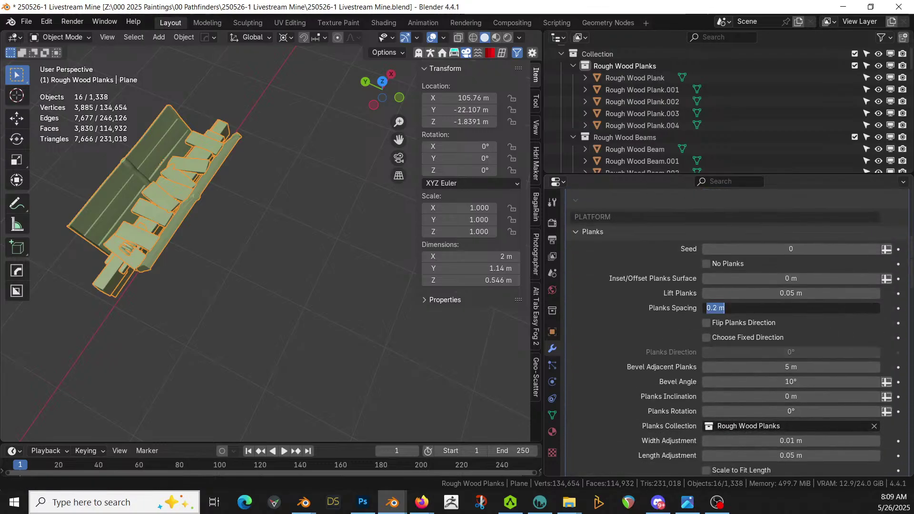
type("0")
key("Return")
left_click_drag(791, 309, 803, 309)
left_click(791, 309)
type(".1")
key("Return")
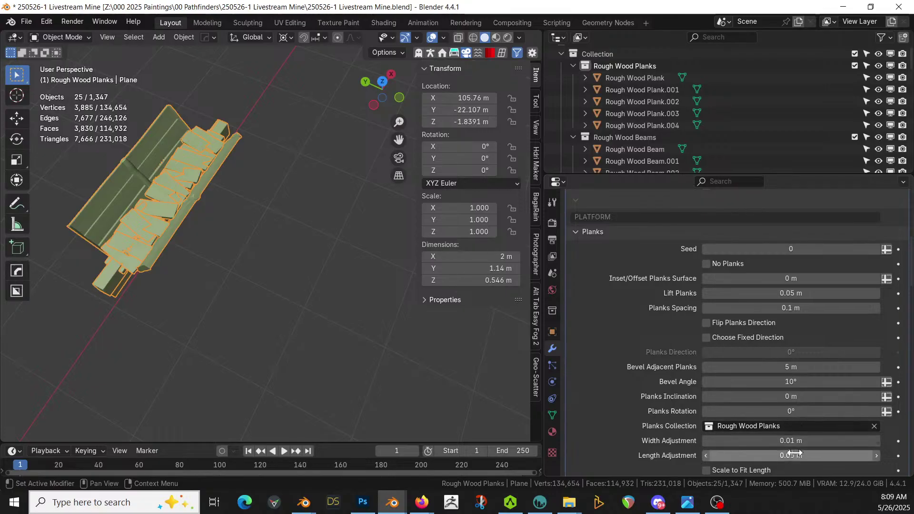
Set the main planks' Length Adjustment to 0.08 m and try the Scale to Fit Length option.
left_click_drag(790, 451, 810, 451)
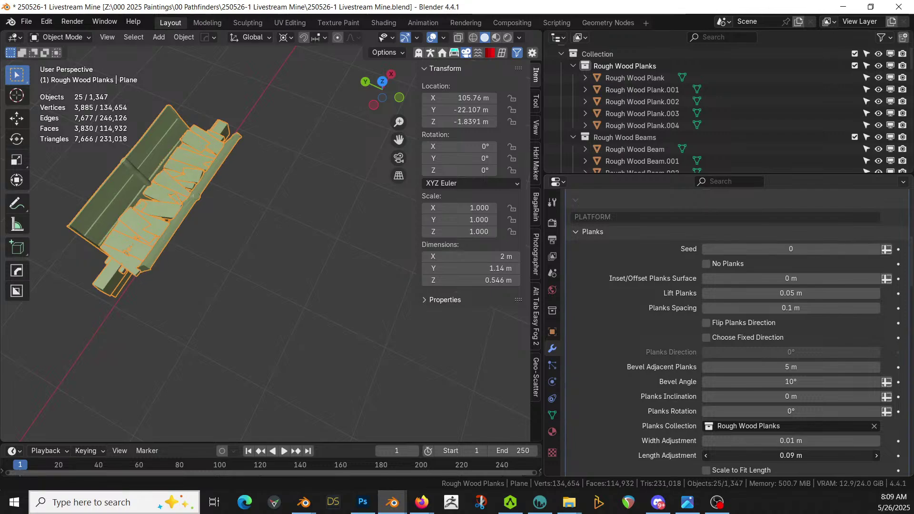
scroll(779, 441, "down", 3)
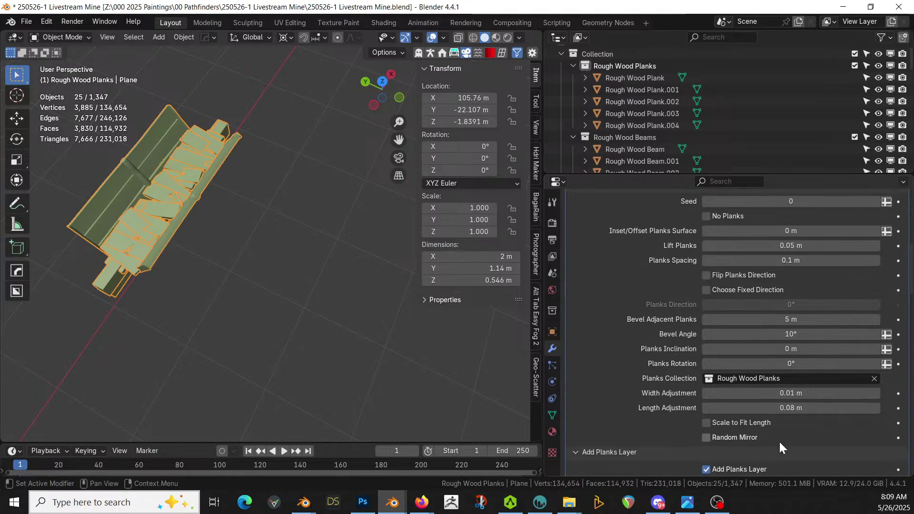
left_click(706, 423)
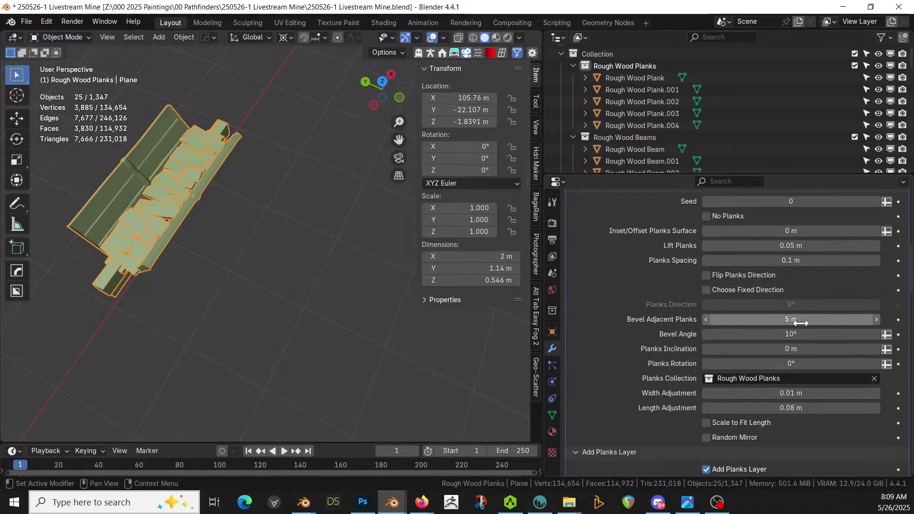
Try a planks Bevel Angle of 8.59° and undo it.
left_click_drag(803, 339, 786, 334)
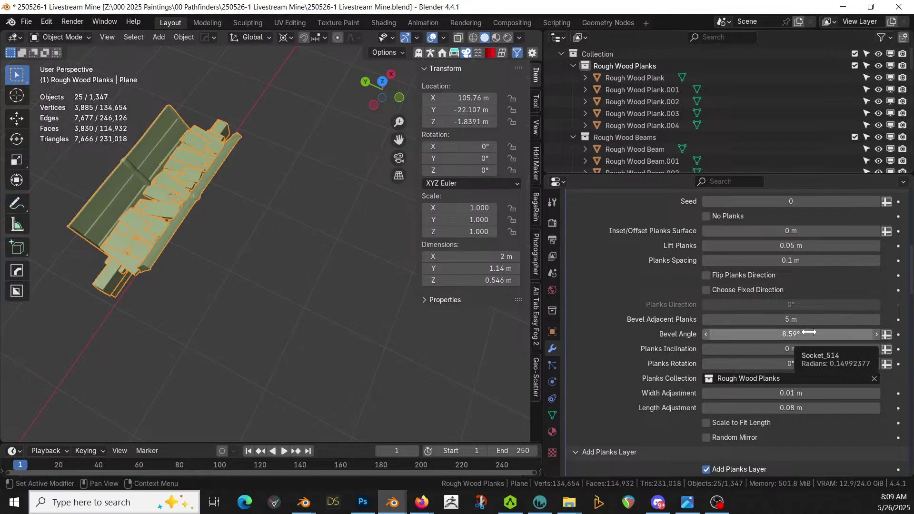
key("ctrl+z")
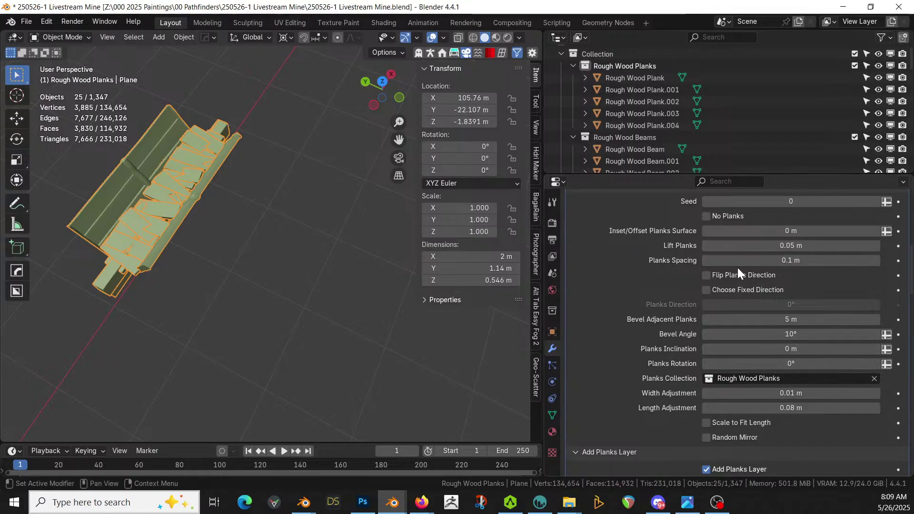
scroll(796, 285, "down", 3)
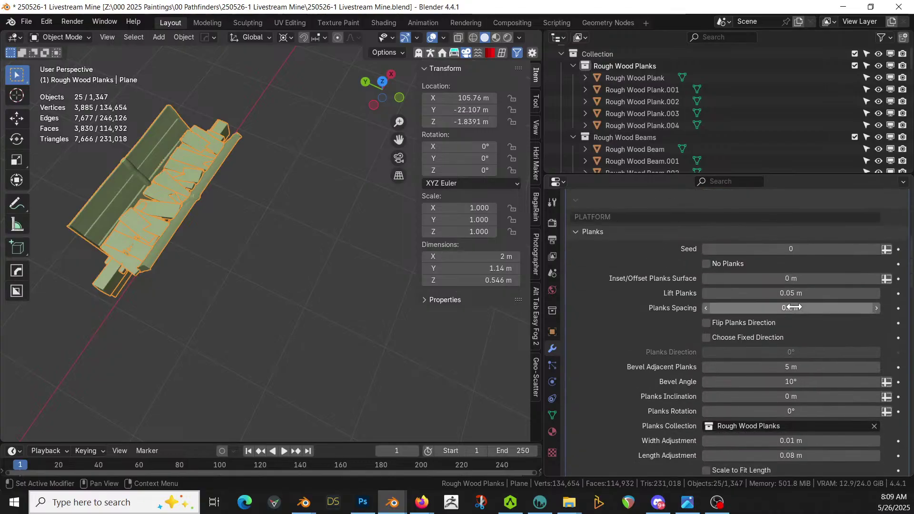
Examine the generator's Procedural Planks and Tassellate Platform settings, then return to the additional planks layer options.
scroll(801, 308, "down", 10)
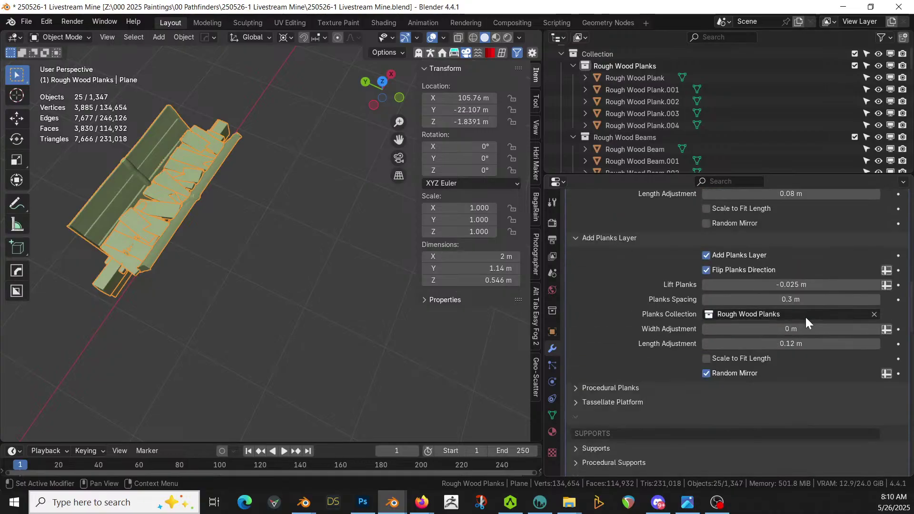
left_click(577, 388)
scroll(722, 380, "down", 4)
scroll(743, 381, "down", 3)
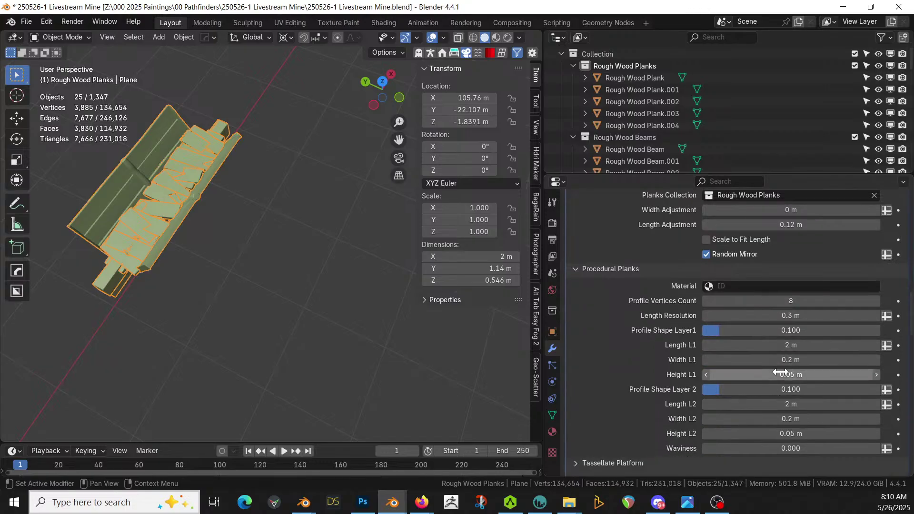
scroll(700, 434, "down", 4)
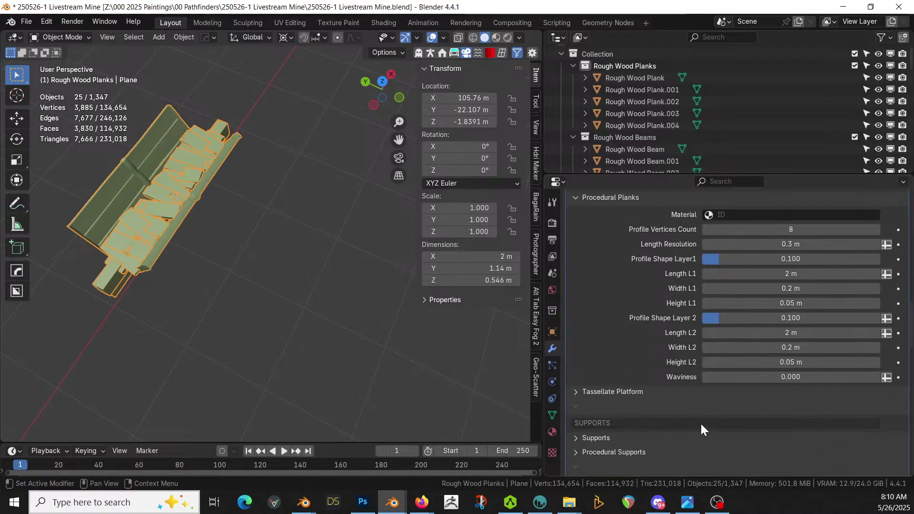
left_click(574, 393)
scroll(581, 386, "down", 3)
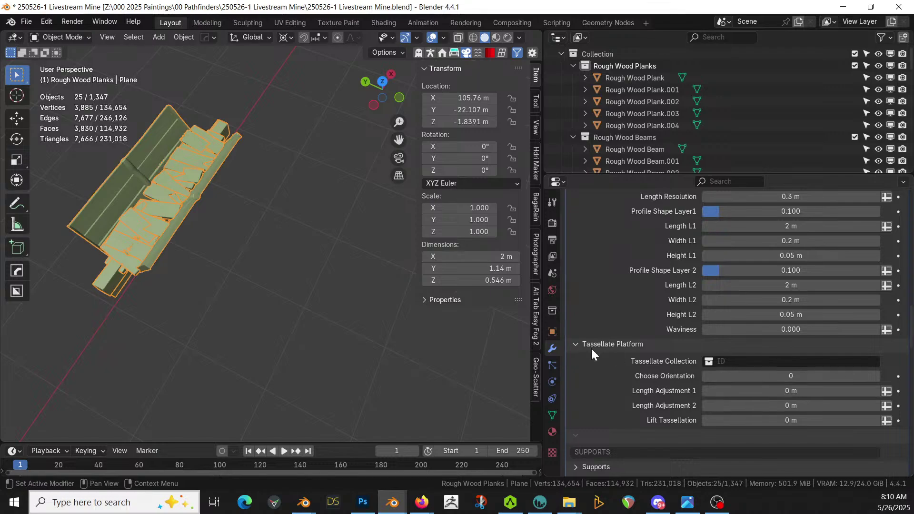
left_click(575, 344)
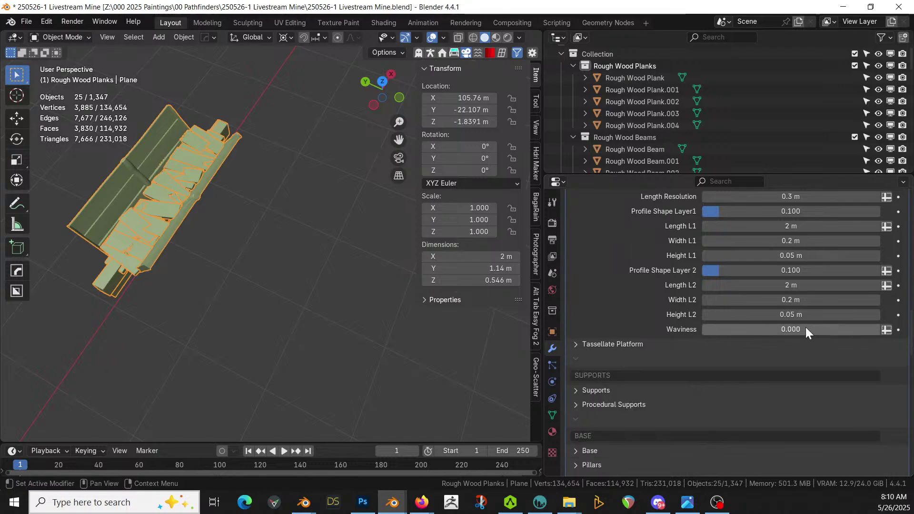
scroll(805, 327, "up", 1)
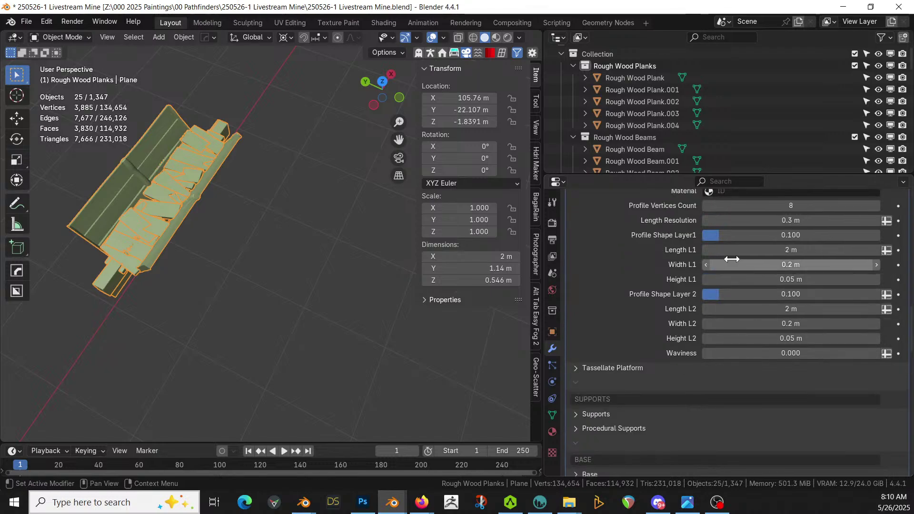
scroll(719, 238, "up", 3)
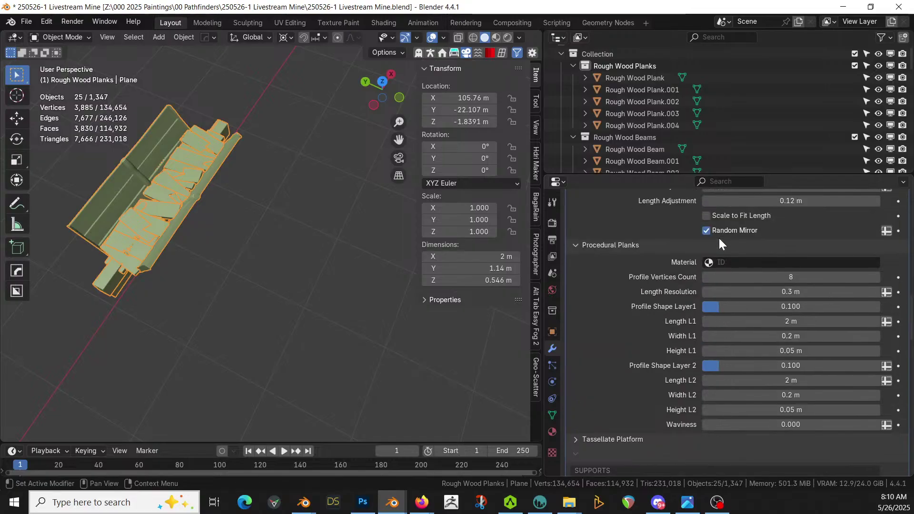
scroll(727, 261, "up", 5)
scroll(744, 310, "up", 1)
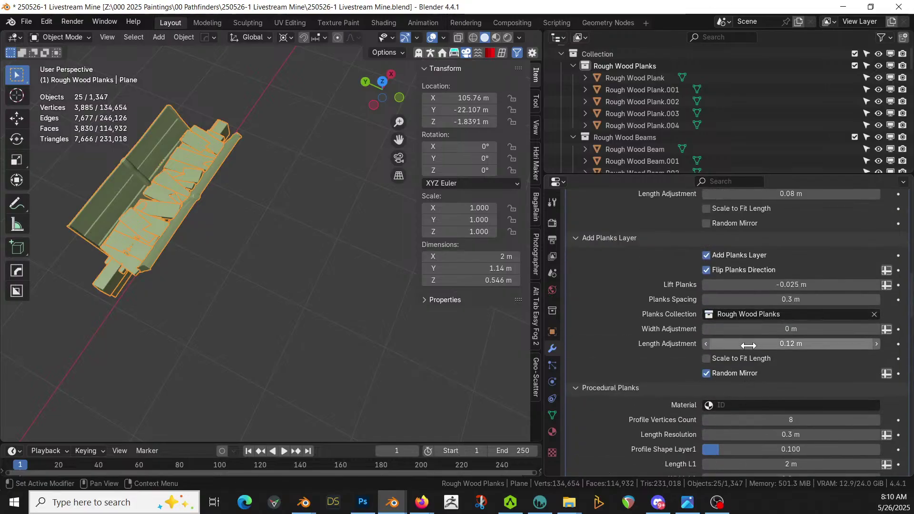
Toggle Random Mirror for the additional planks layer off and on to compare the result.
left_click(706, 373)
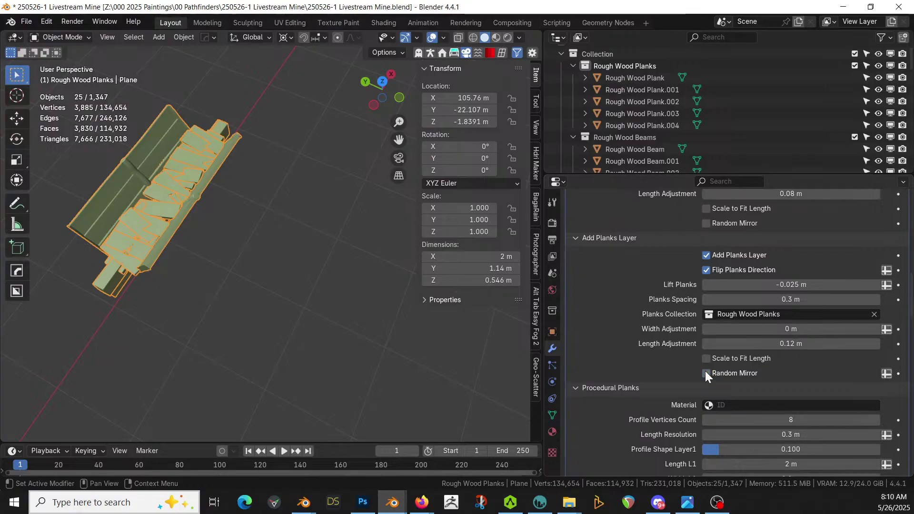
left_click(706, 373)
scroll(733, 333, "up", 7)
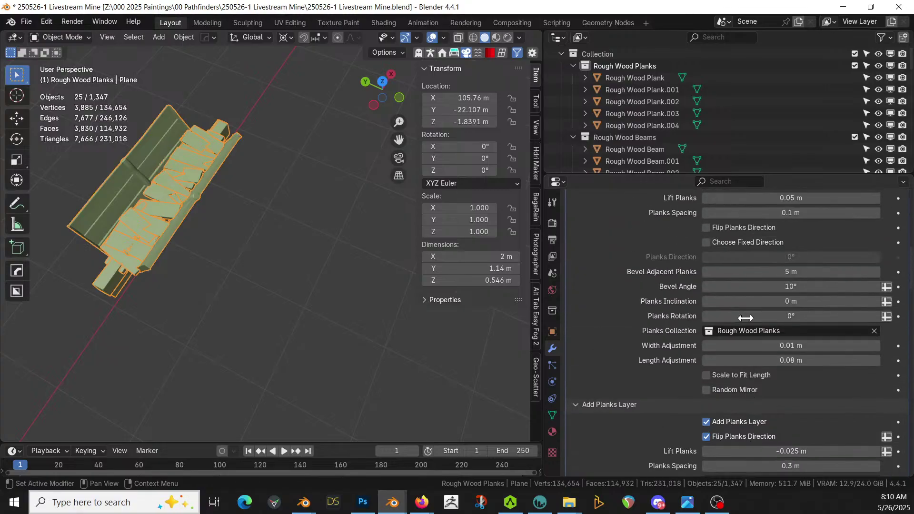
scroll(780, 338, "up", 4)
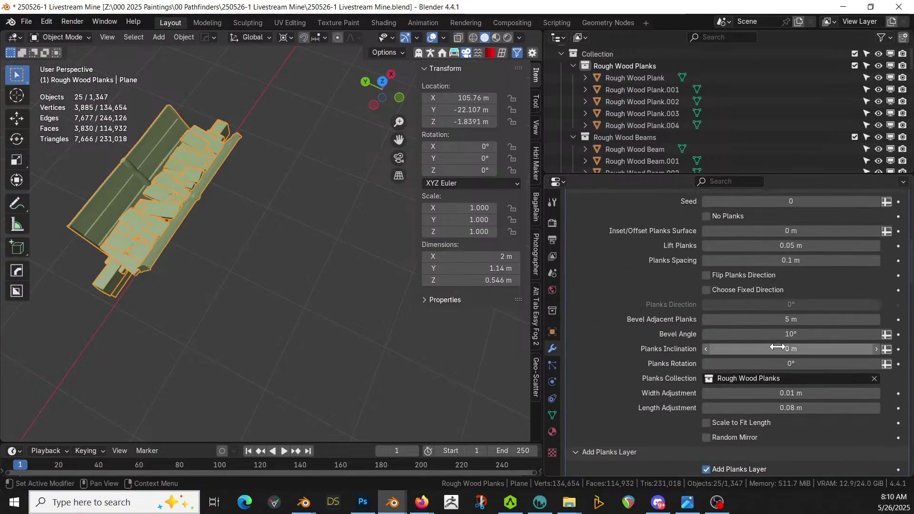
Set the generator's general Missing Pieces value to 0.01.
scroll(780, 338, "up", 9)
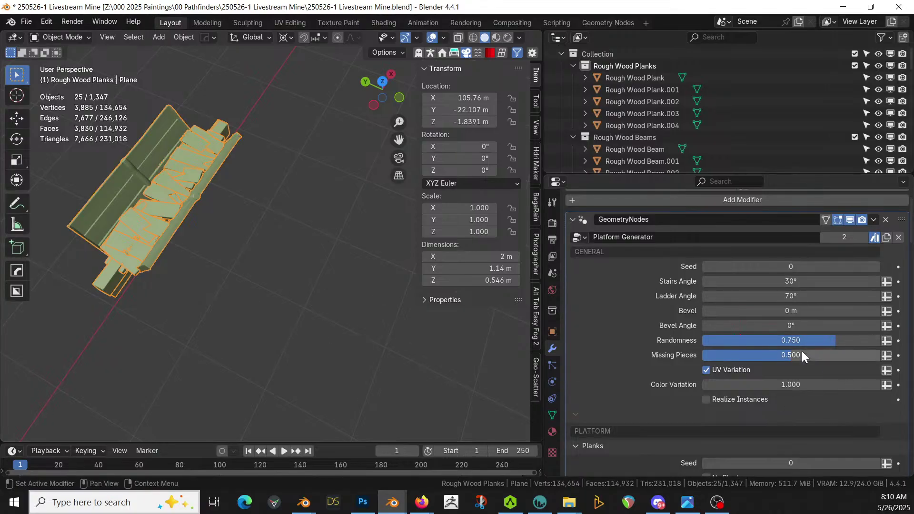
left_click_drag(790, 354, 752, 359)
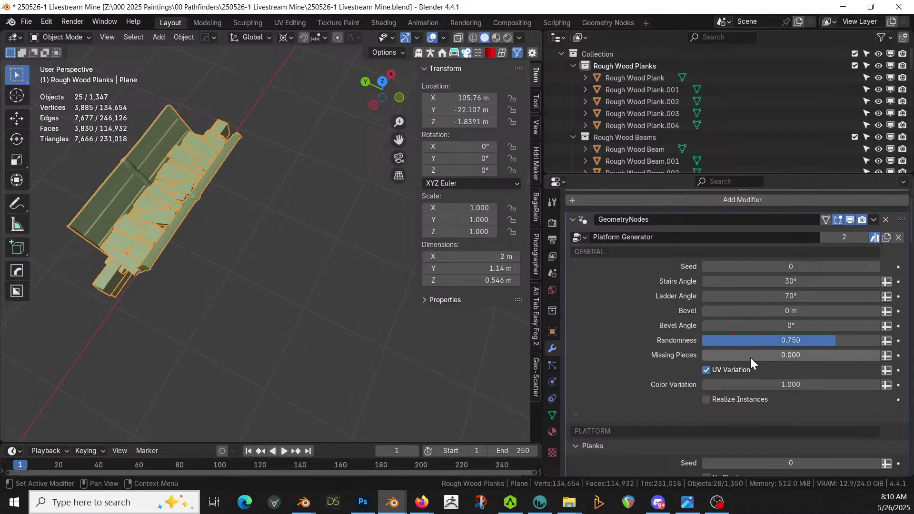
left_click(784, 356)
type("0.01")
key("Return")
View the platform floor up close and toggle No Planks on and off to check which planks it affects.
scroll(286, 327, "up", 8)
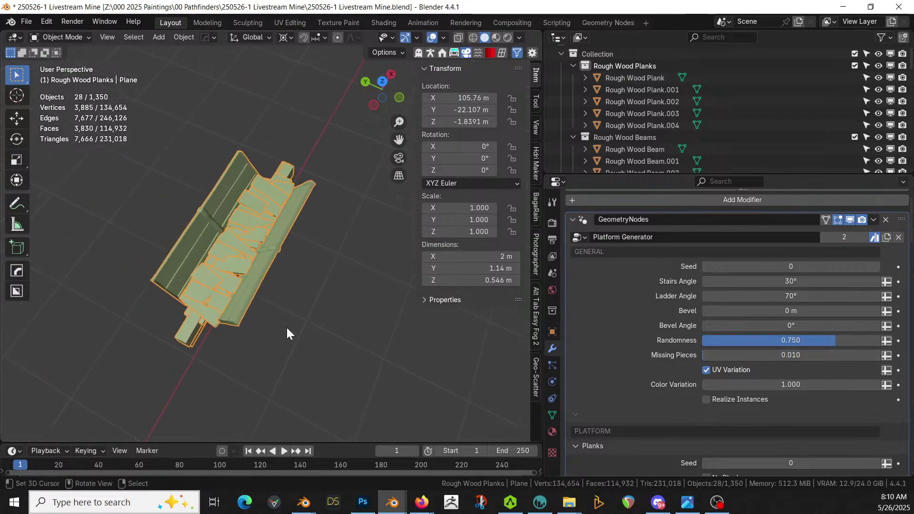
middle_click_drag(401, 298, 508, 339)
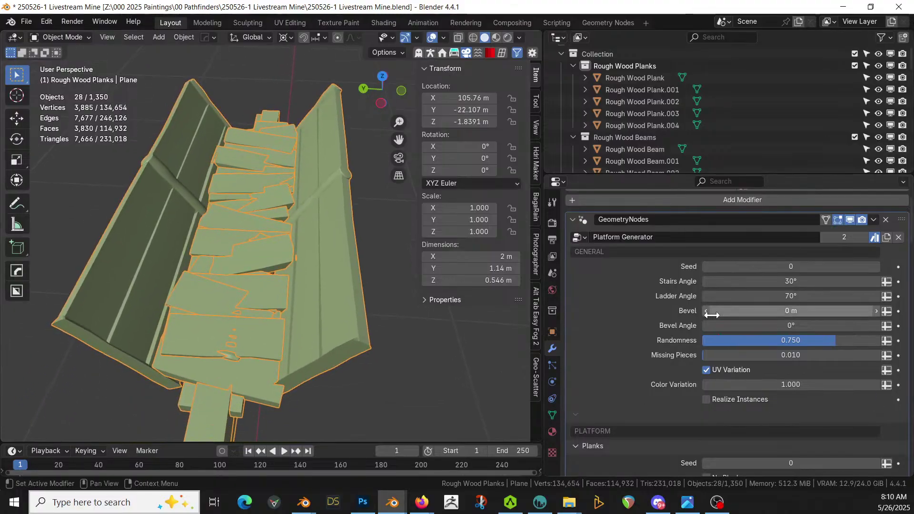
scroll(753, 352, "down", 5)
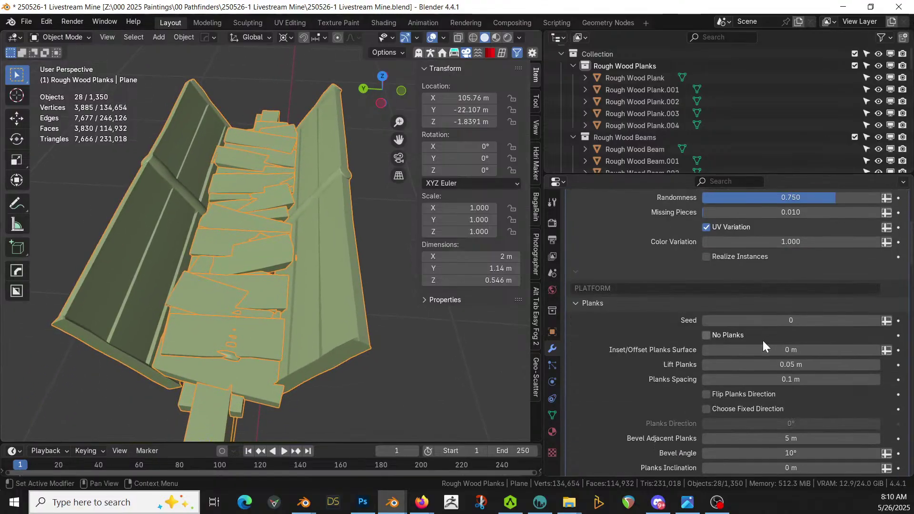
scroll(763, 341, "down", 3)
left_click(706, 264)
left_click(706, 264)
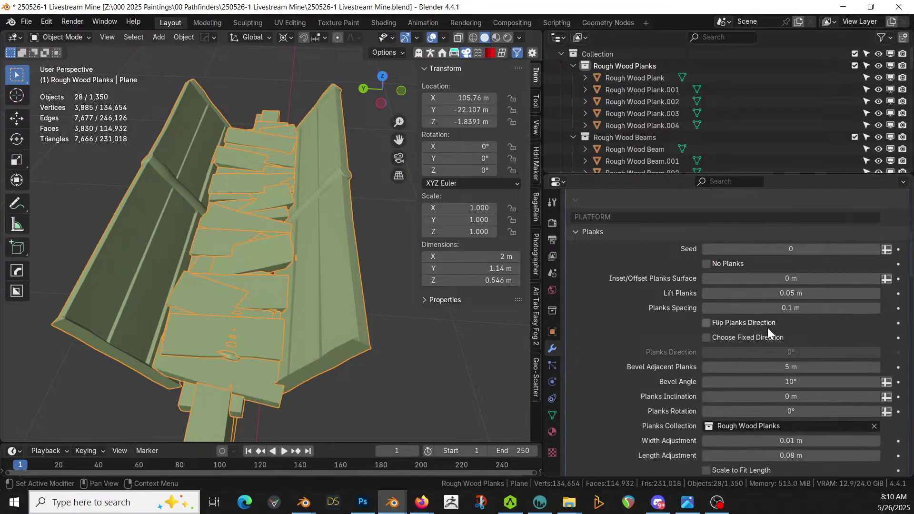
Try a fixed planks direction of about 9.57°, reset the angle to 0° and disable Choose Fixed Direction.
left_click(707, 337)
left_click_drag(709, 352, 753, 352)
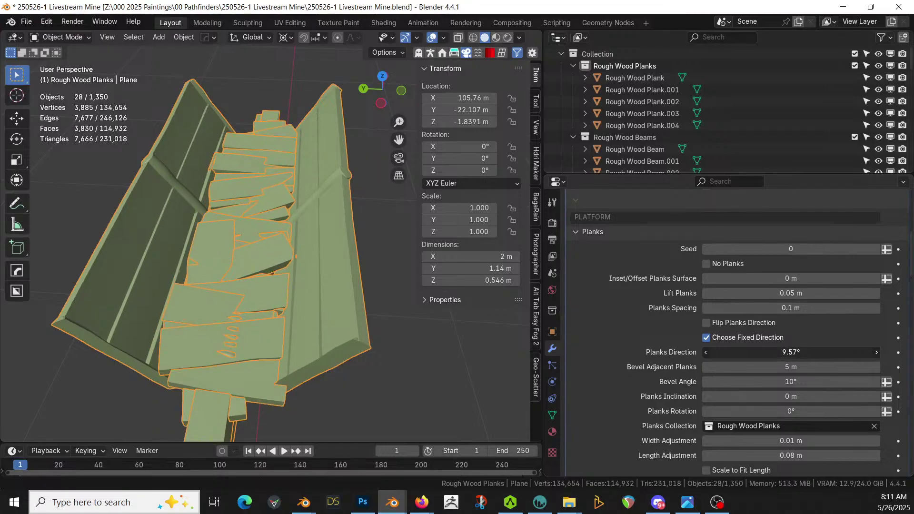
left_click(791, 352)
type("0")
key("Return")
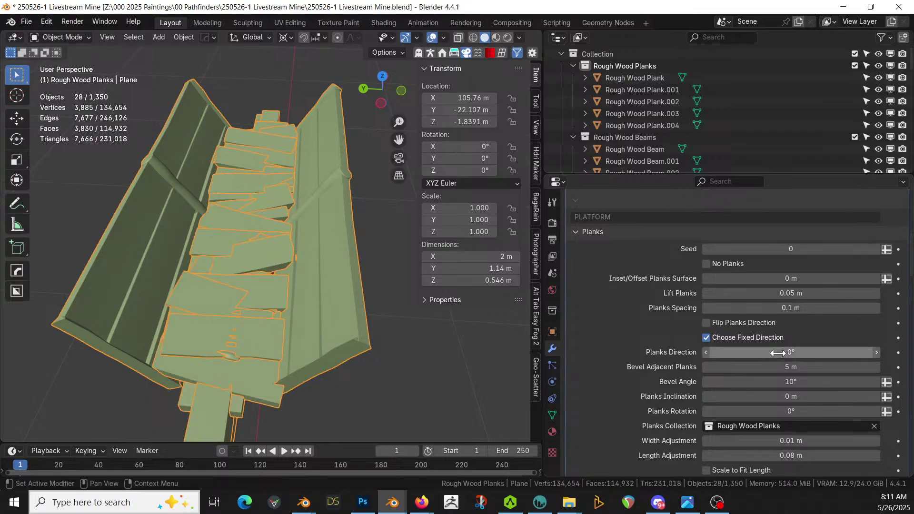
left_click(706, 338)
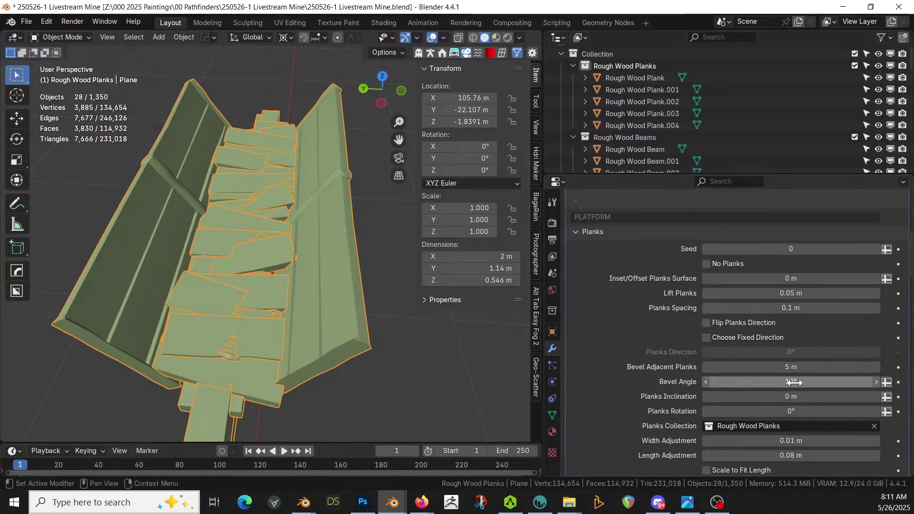
Set the main planks' Bevel Angle to 0°.
double_click(762, 382)
type("0")
key("Return")
Set the main planks' Width Adjustment to 0 m and Length Adjustment to 0.18 m.
scroll(762, 419, "down", 3)
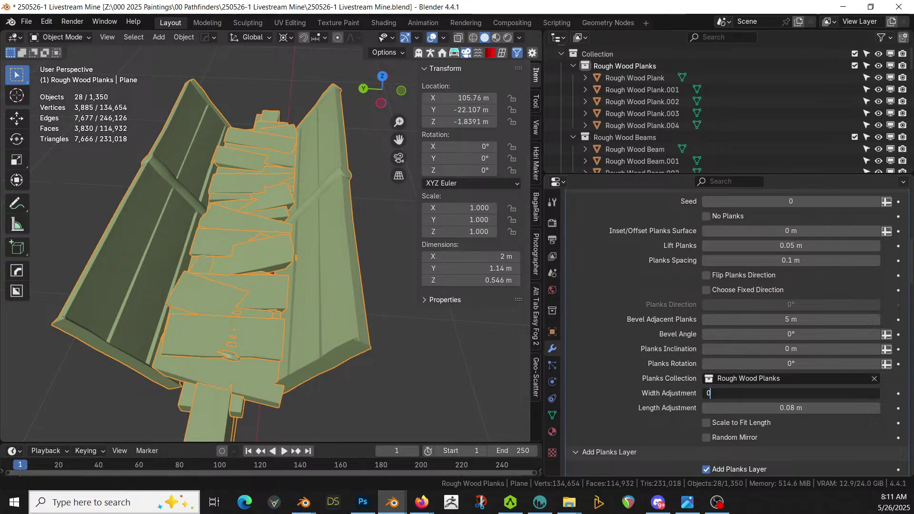
double_click(779, 409)
type("0")
key("Return")
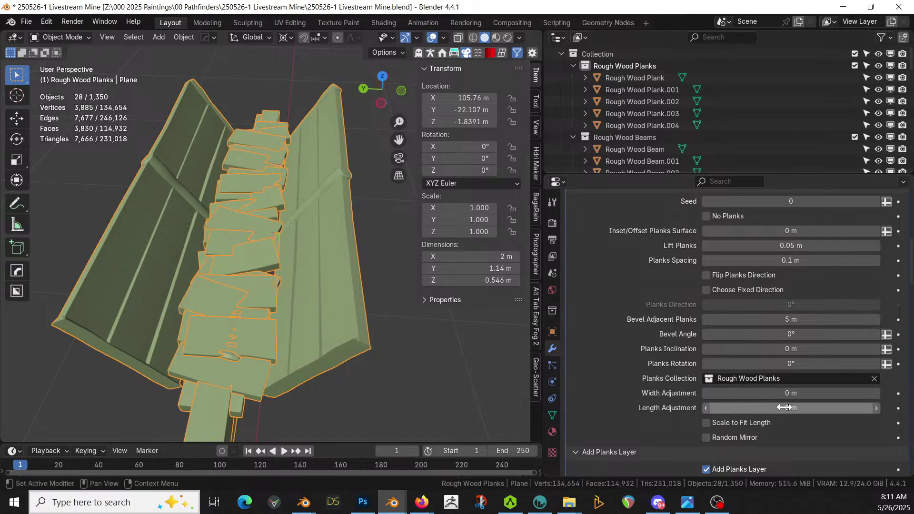
left_click_drag(784, 407, 805, 407)
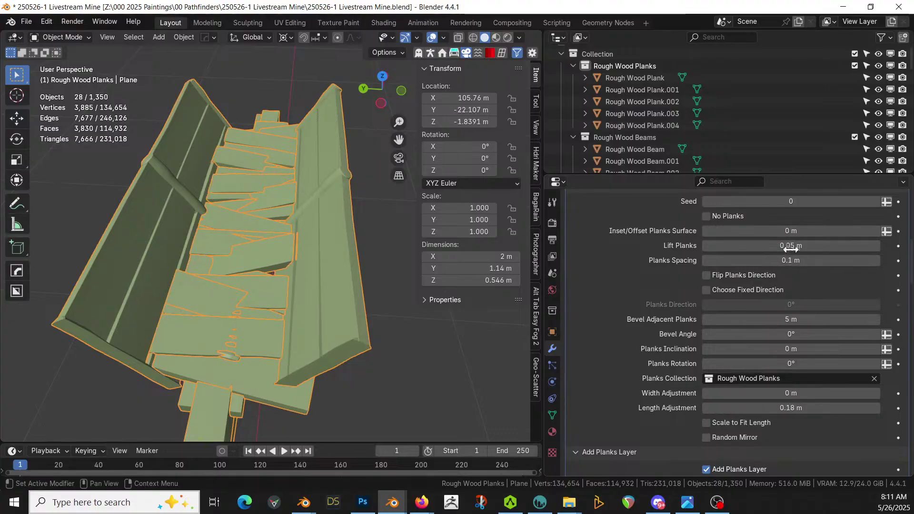
Set the main planks' Lift Planks value to 0 m.
left_click(804, 245)
type("0")
key("Return")
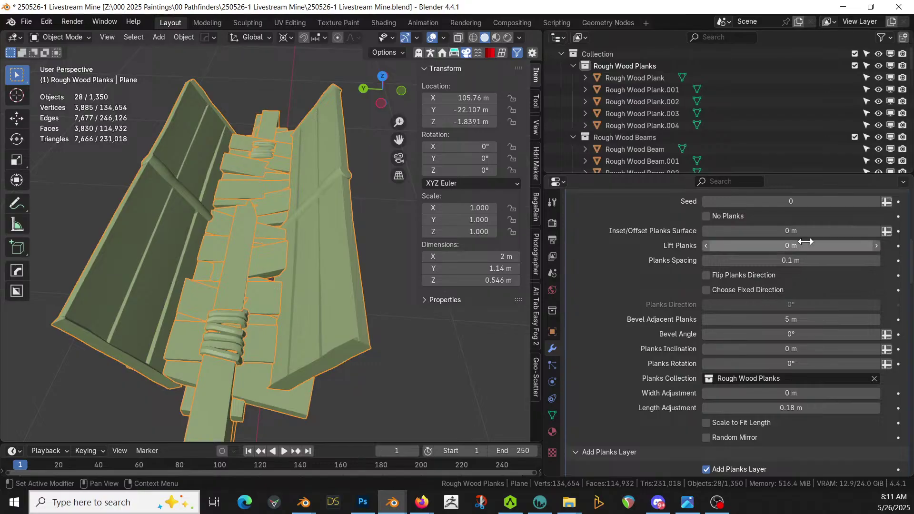
Set the main planks' Lift Planks to 0.09 m, with Width Adjustment at -0.05 m and Length Adjustment at 0 m.
left_click_drag(804, 244, 828, 243)
middle_click_drag(124, 379, 209, 276)
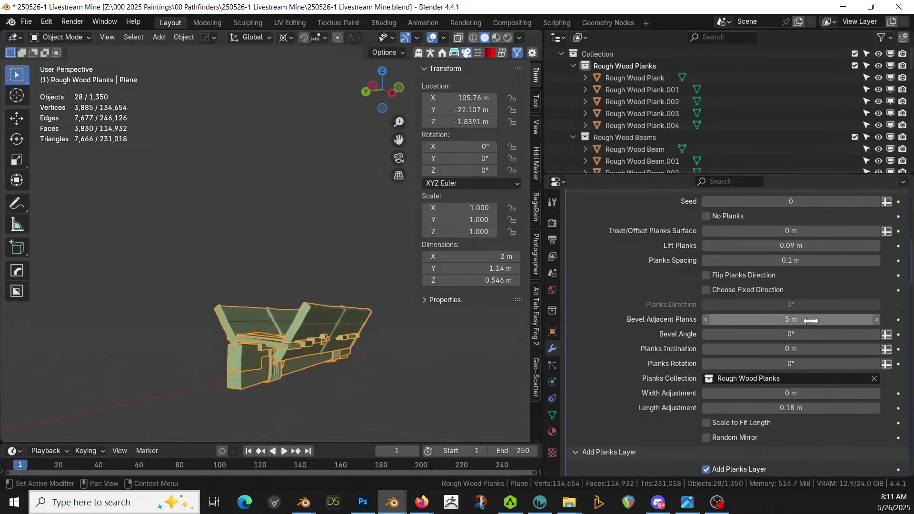
left_click_drag(791, 394, 774, 409)
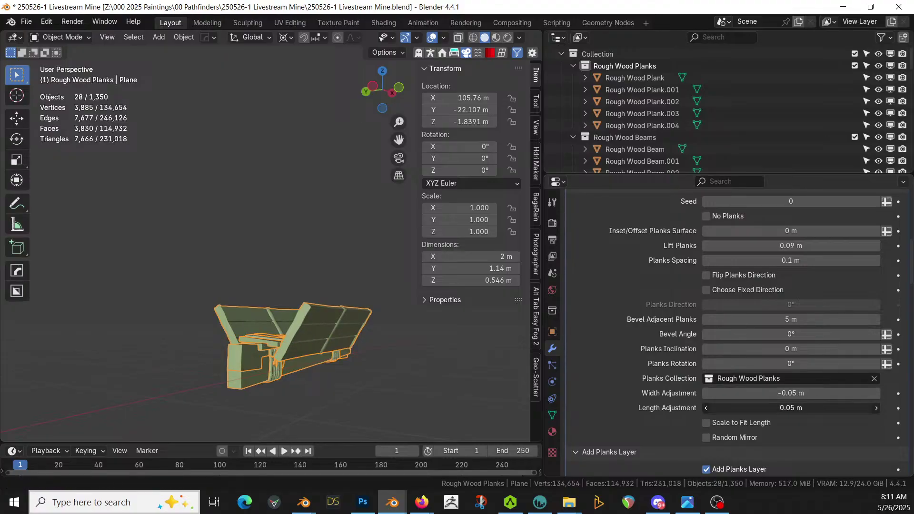
left_click(793, 408)
type("0")
key("Return")
middle_click_drag(96, 157, 99, 350)
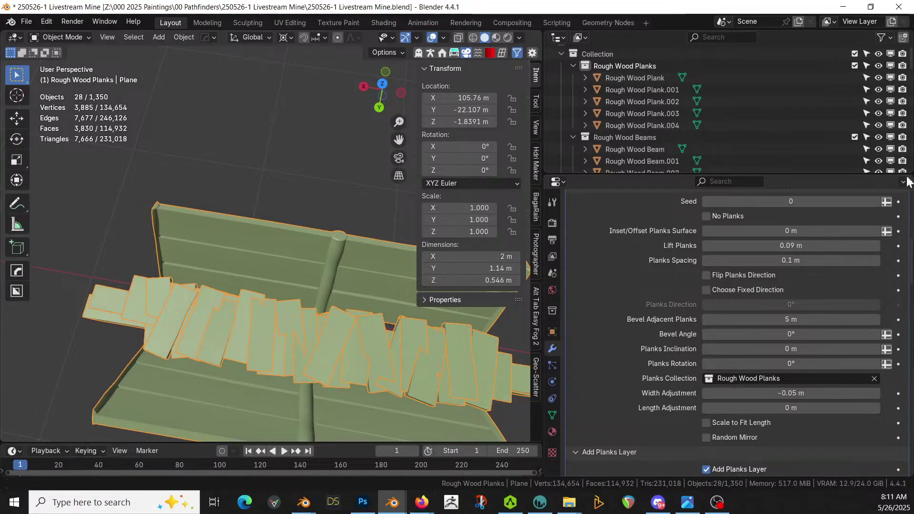
Set the main planks' Bevel Adjacent Planks value to 0 m.
left_click(789, 318)
type("0")
key("Return")
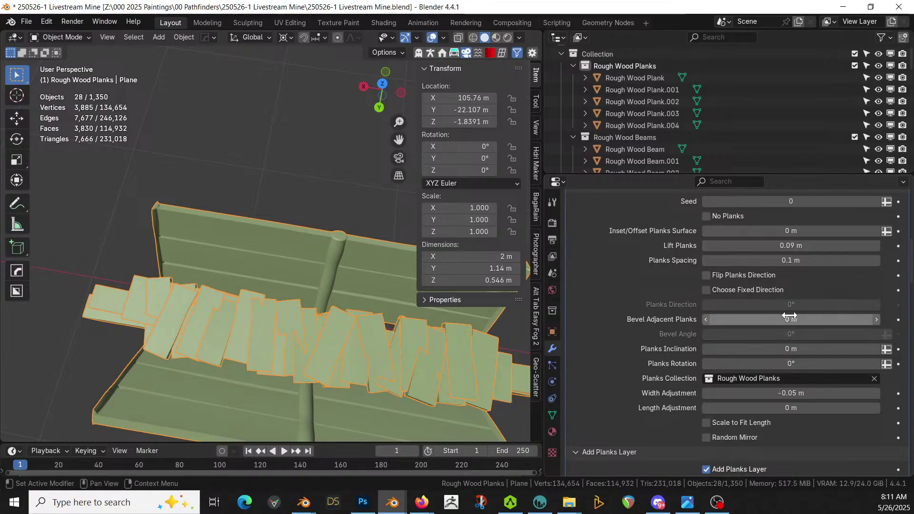
Set the procedural planks' Height L2 to 0 m, leaving Profile Shape Layer1 at 0.100.
scroll(707, 367, "down", 6)
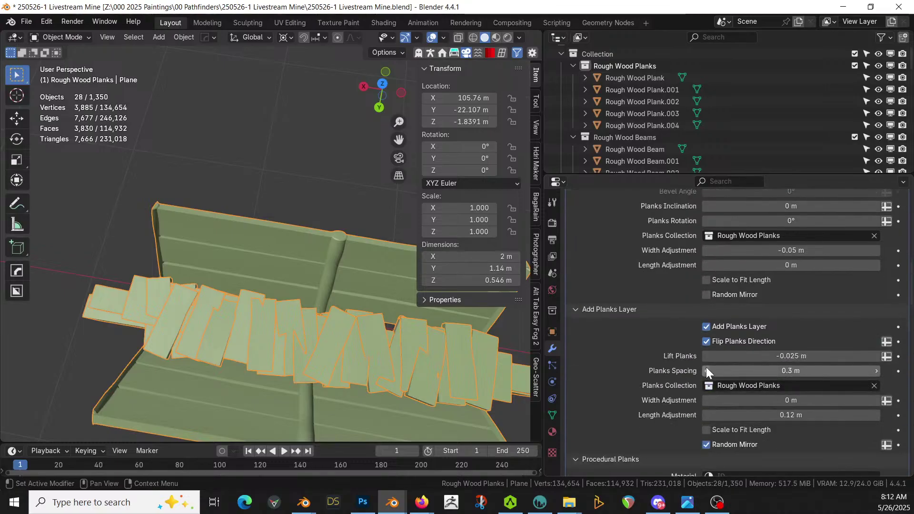
scroll(714, 354, "down", 3)
scroll(716, 358, "down", 4)
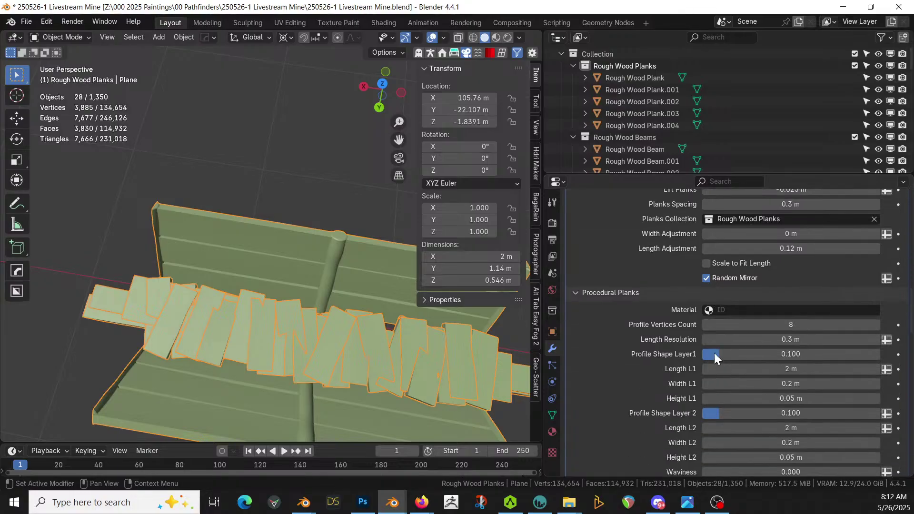
scroll(715, 357, "down", 2)
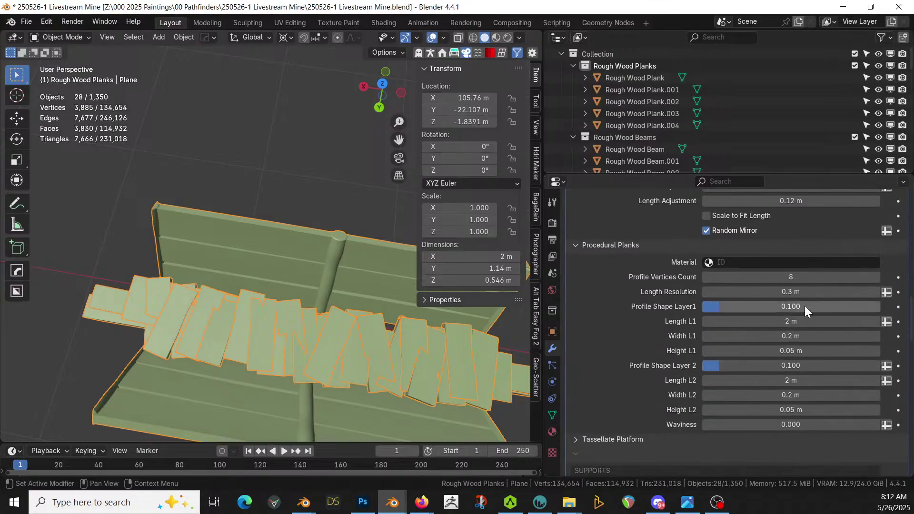
left_click_drag(776, 307, 702, 305)
key("Escape")
scroll(752, 342, "down", 4)
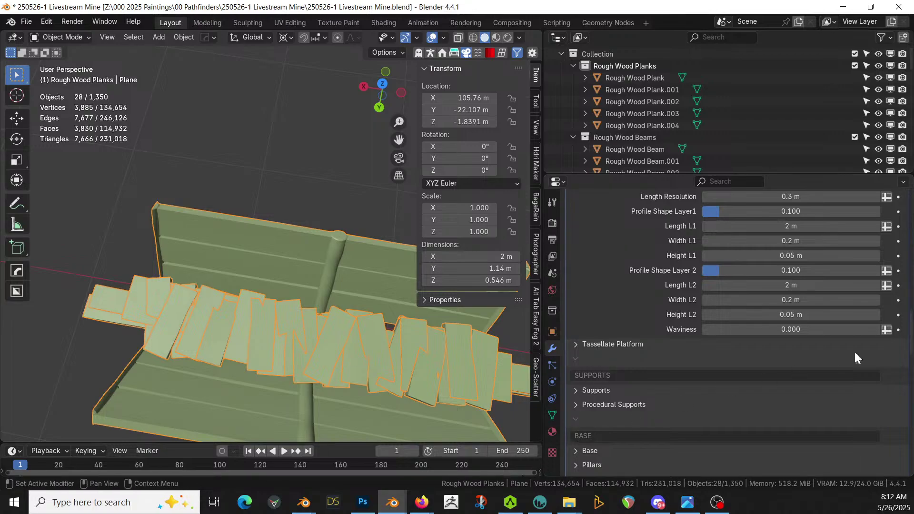
mouse_move(788, 316)
left_mouse_down()
mouse_move(838, 315)
mouse_move(790, 316)
left_mouse_up()
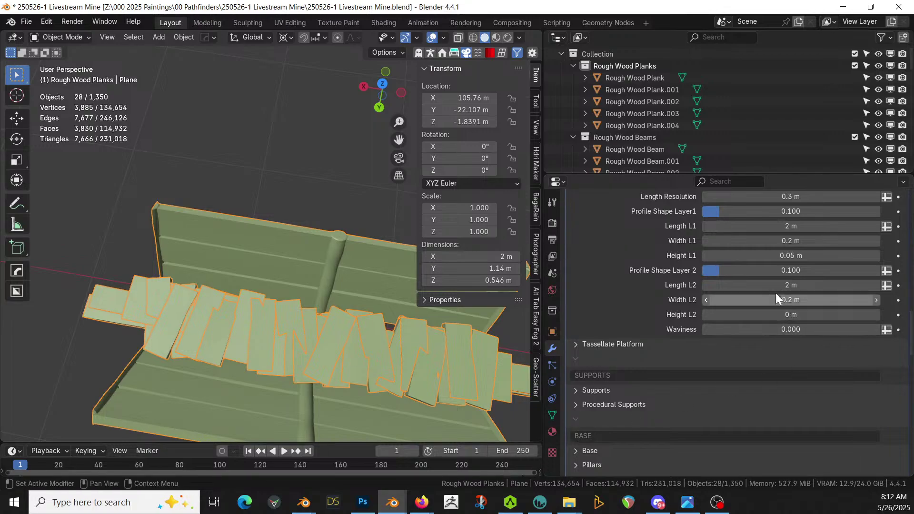
Disable the platform's additional planks layer and check the remaining floor planks up close.
scroll(806, 242, "up", 8)
scroll(805, 241, "up", 5)
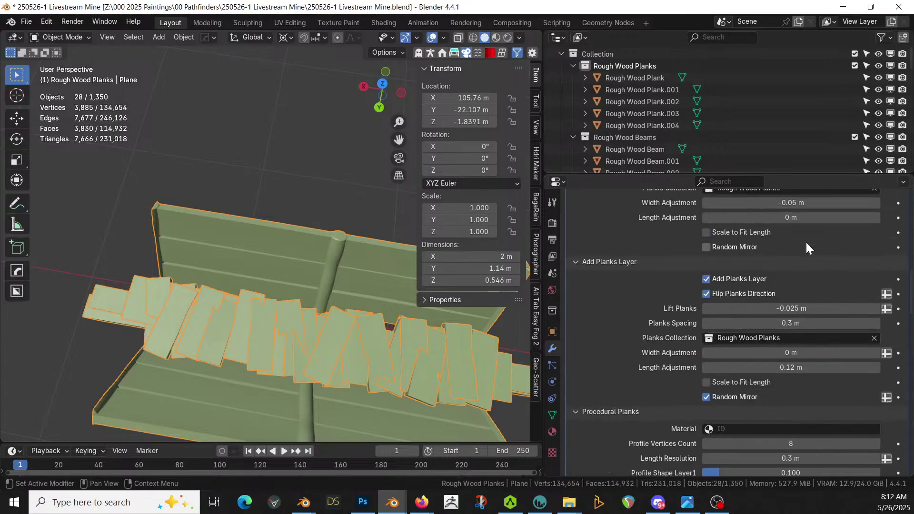
left_click(707, 280)
scroll(714, 273, "up", 5)
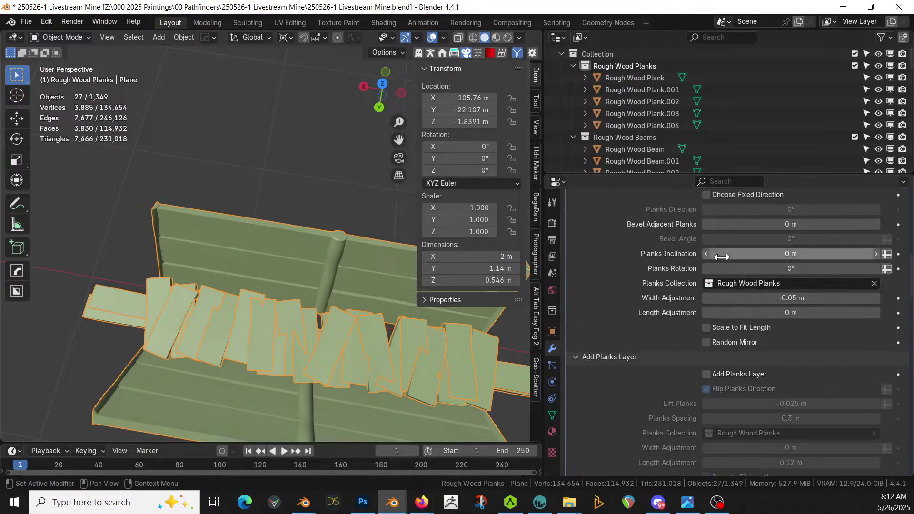
middle_click_drag(294, 396, 327, 246)
middle_click_drag(278, 373, 113, 221)
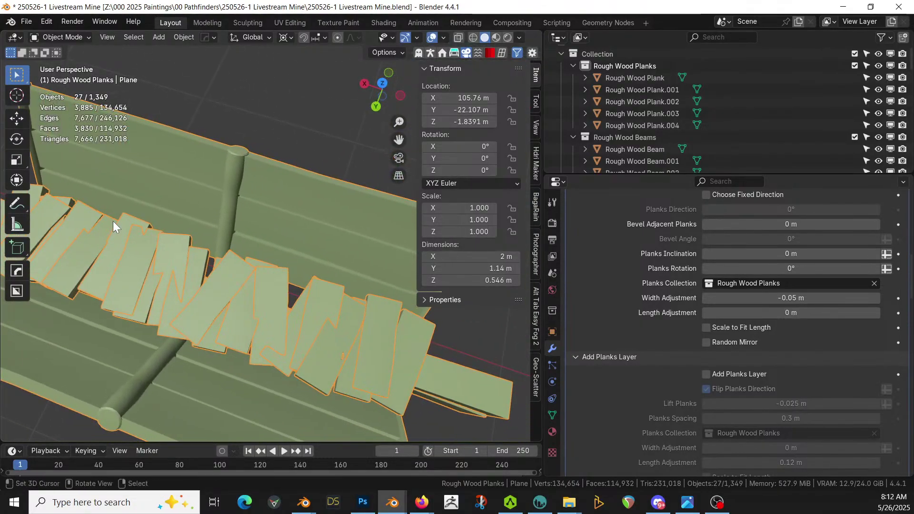
Inspect the source pieces Rough Wood Plank.004 and Rough Wood Scatter.002 and locate them among the collections.
left_click(631, 125)
key("KP_Decimal")
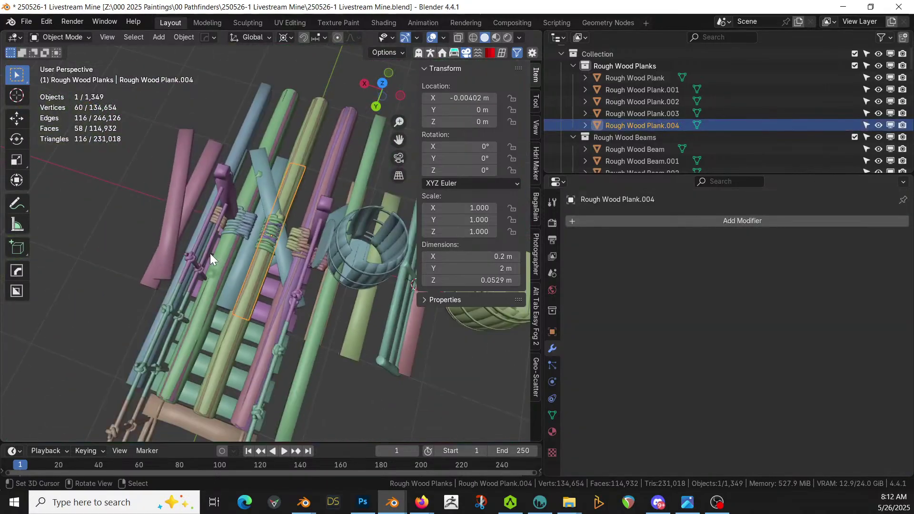
left_click(356, 338)
key("KP_Decimal")
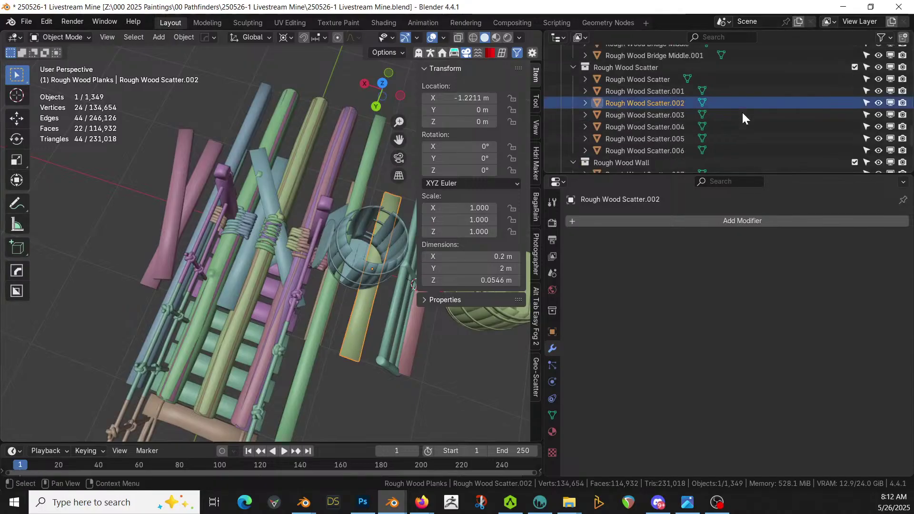
scroll(692, 114, "up", 2)
scroll(692, 113, "up", 10)
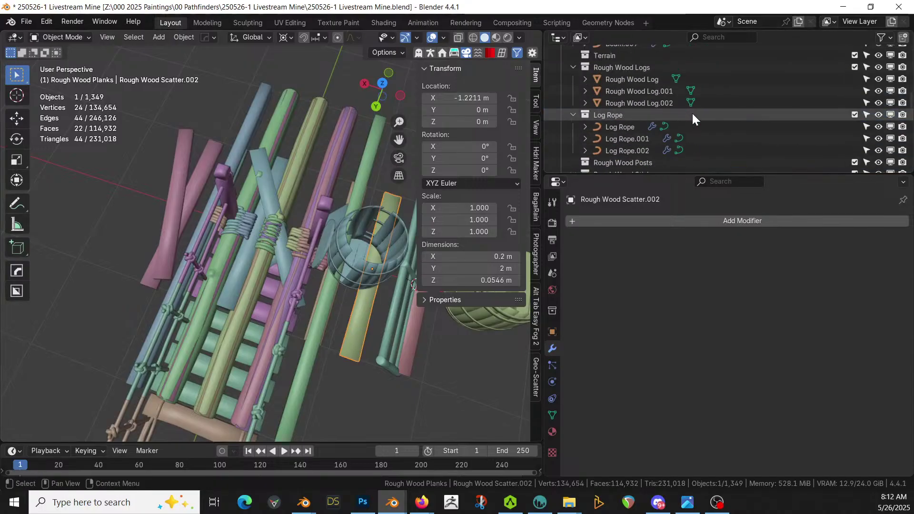
scroll(692, 113, "up", 5)
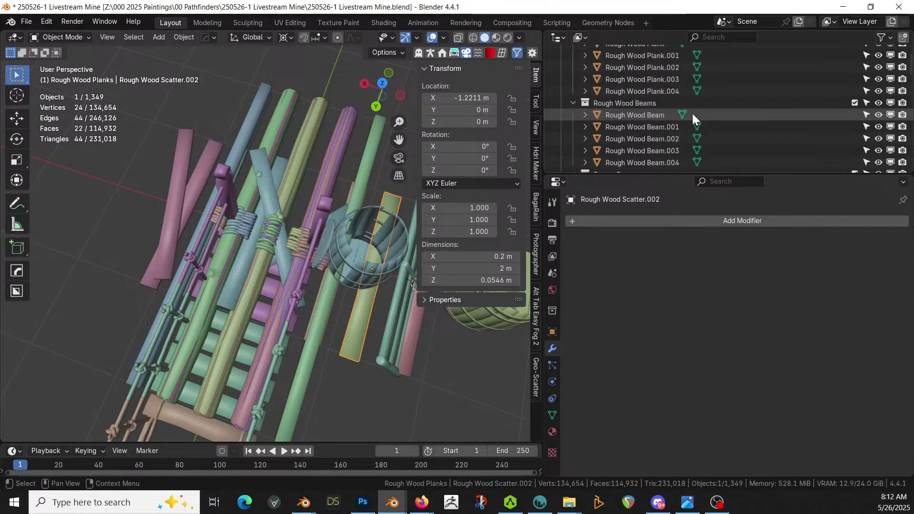
Isolate the five Rough Wood Planks source objects, examine them in rendered shading, and return to solid shading and the full scene.
left_click(638, 88)
left_click(649, 134, "shift")
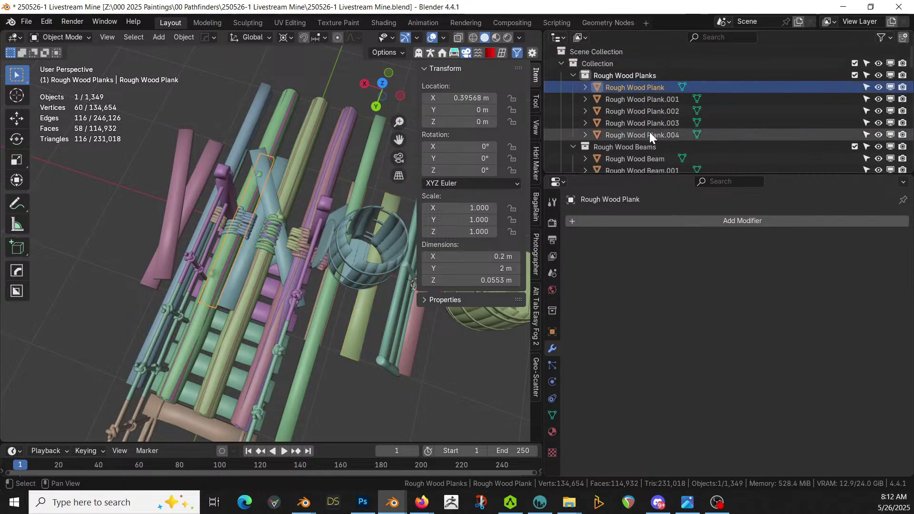
middle_click_drag(284, 239, 172, 174)
key("KP_Divide")
key("z")
left_click(171, 168)
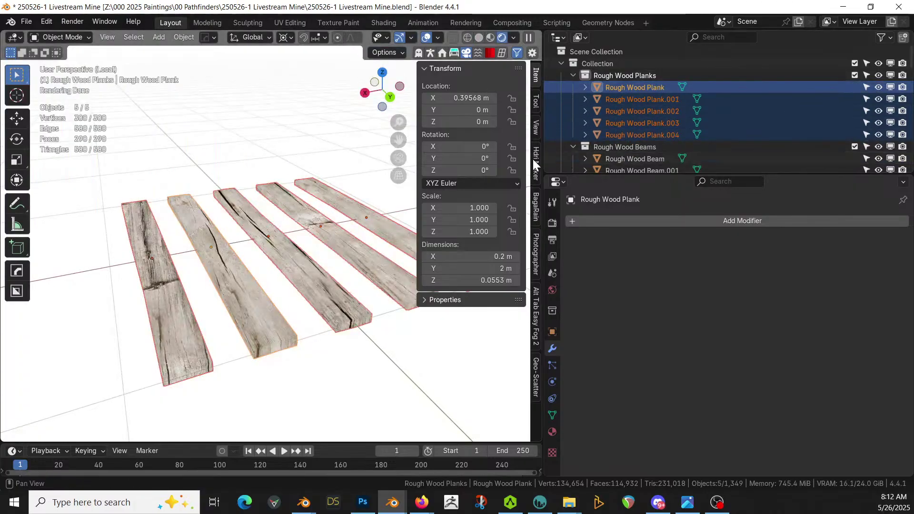
key("z")
key("6")
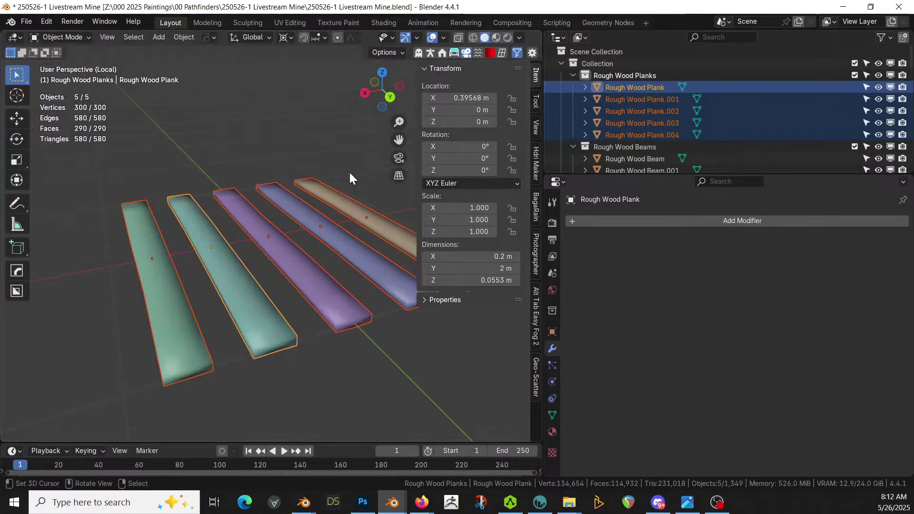
scroll(342, 219, "down", 6)
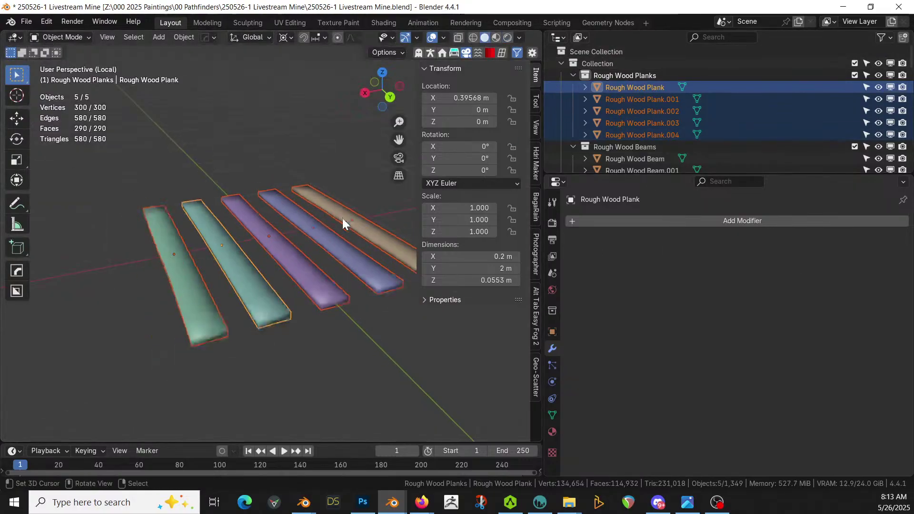
key("KP_Divide")
Select the slanted-wall platform and set its Randomness to 0.
middle_click_drag(336, 212, 70, 153)
left_click(136, 139)
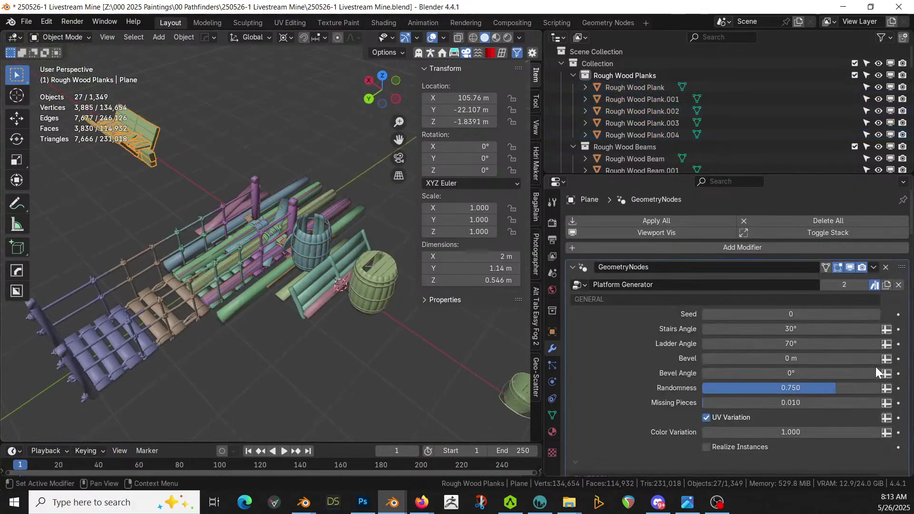
left_click(795, 385)
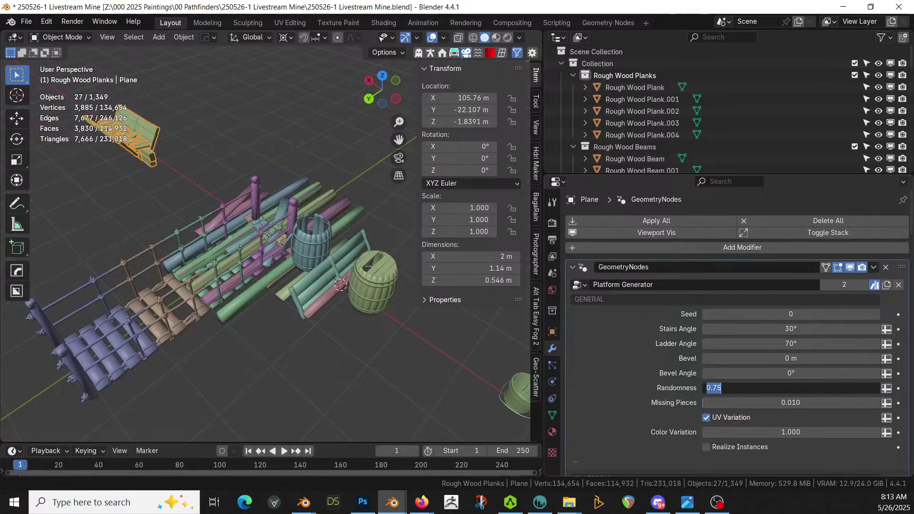
type("000")
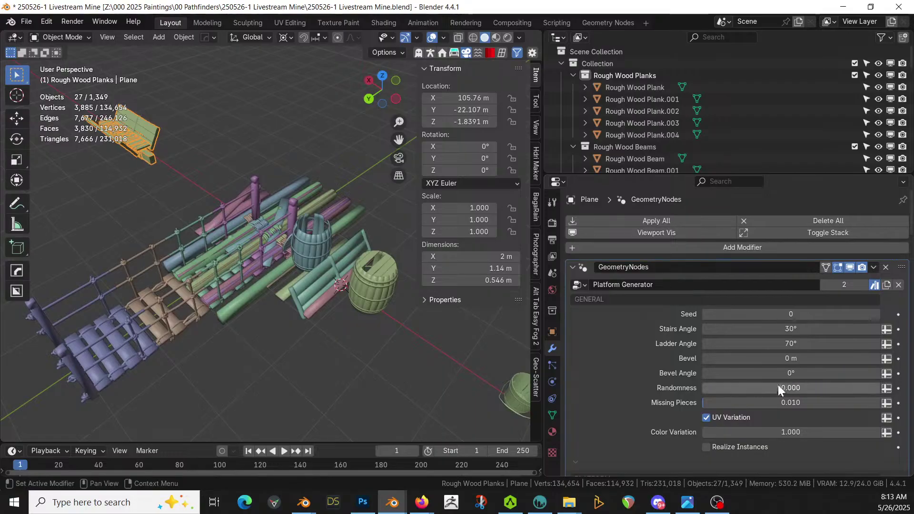
key("Return")
middle_click_drag(165, 141, 122, 223)
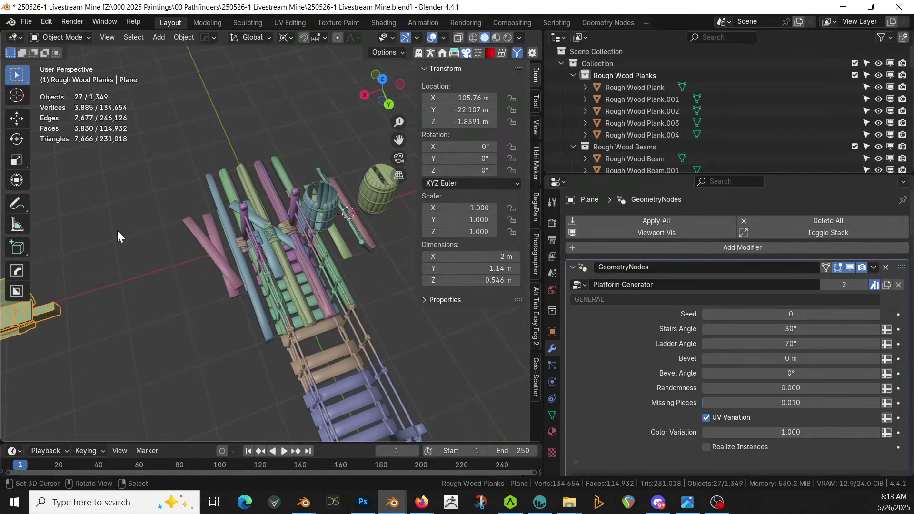
Raise the slanted-wall platform's Randomness to 0.1.
key("KP_Divide")
middle_click_drag(389, 218, 337, 219)
scroll(374, 286, "up", 2)
double_click(783, 388)
type("0.1")
key("Return")
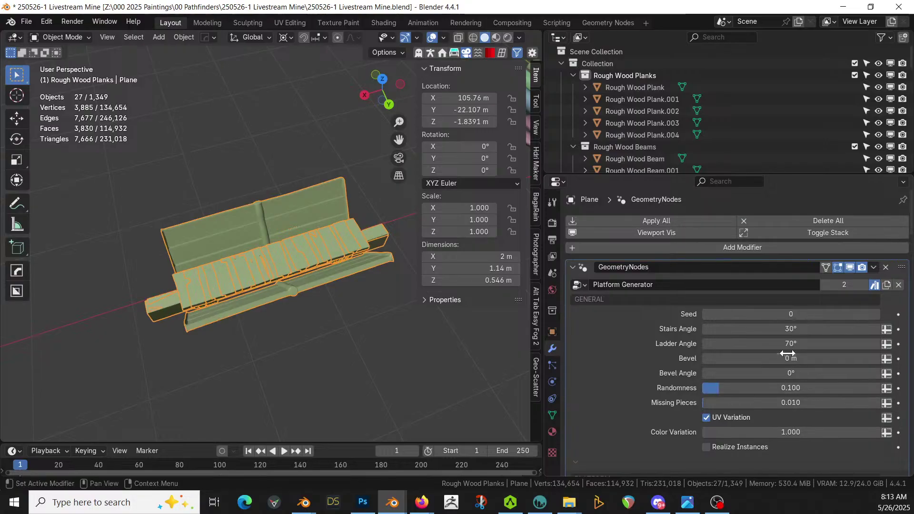
Set the main planks' Planks Spacing to 0.142 m after trying 0.2 m, and enable their Flip Planks Direction.
scroll(713, 333, "down", 10)
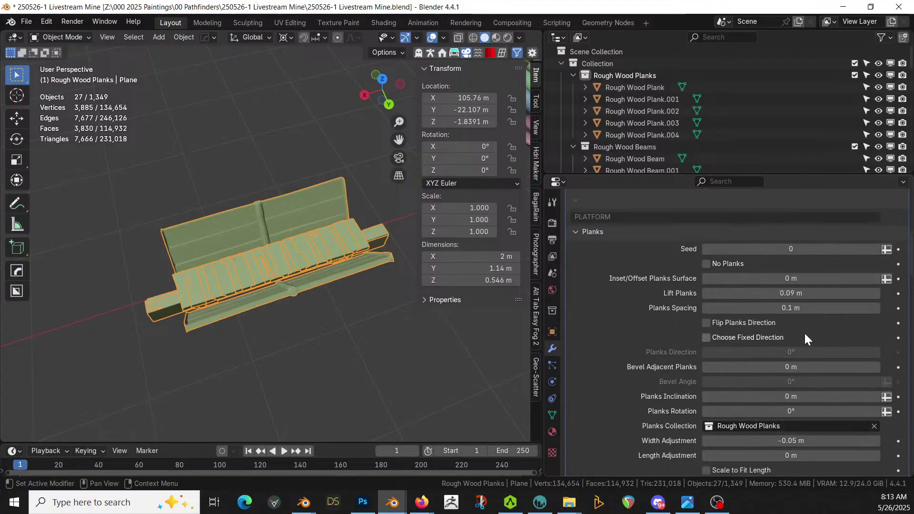
left_click(781, 308)
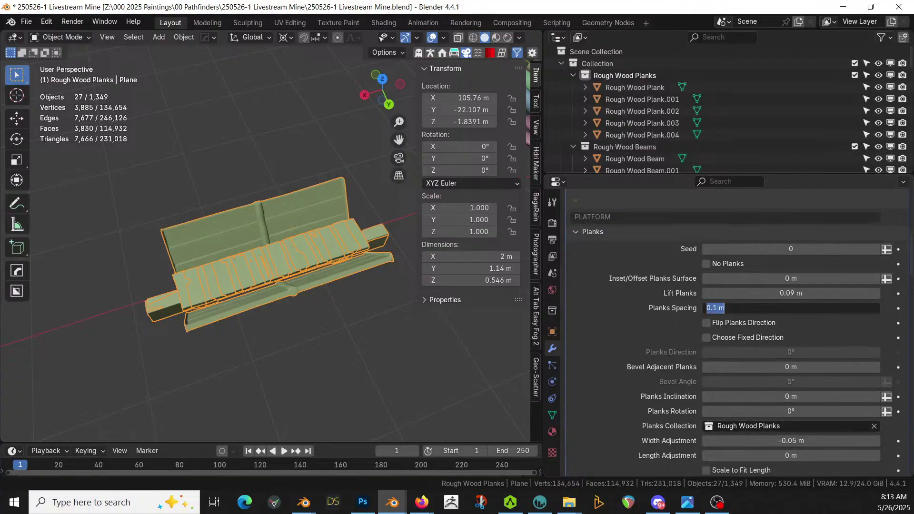
type("0.2")
key("Return")
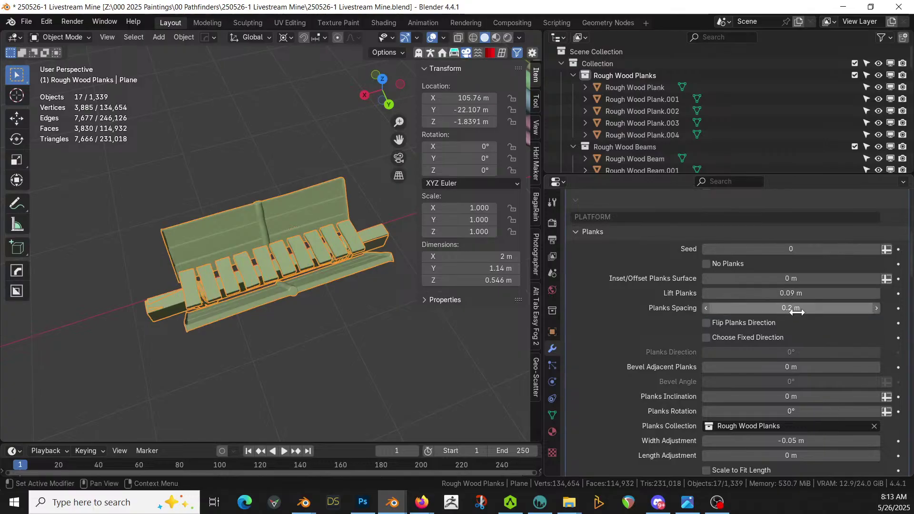
left_click_drag(790, 308, 764, 308)
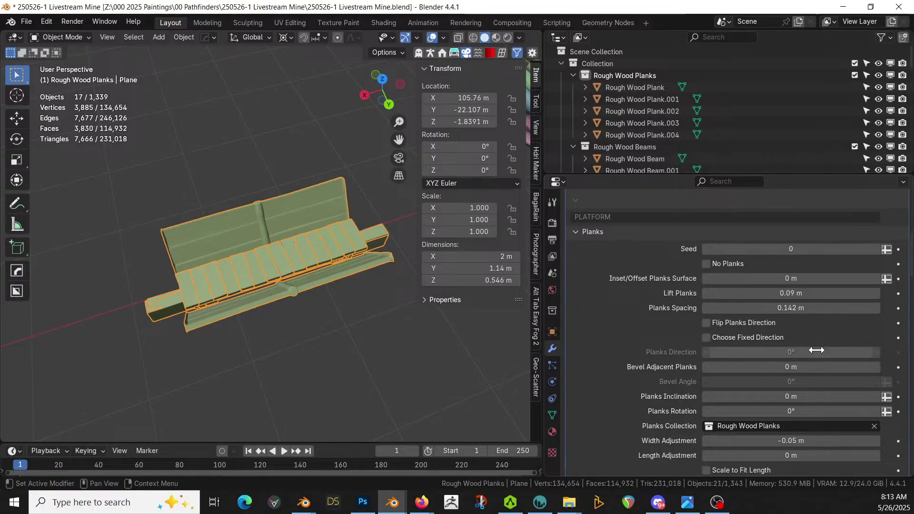
left_click(707, 323)
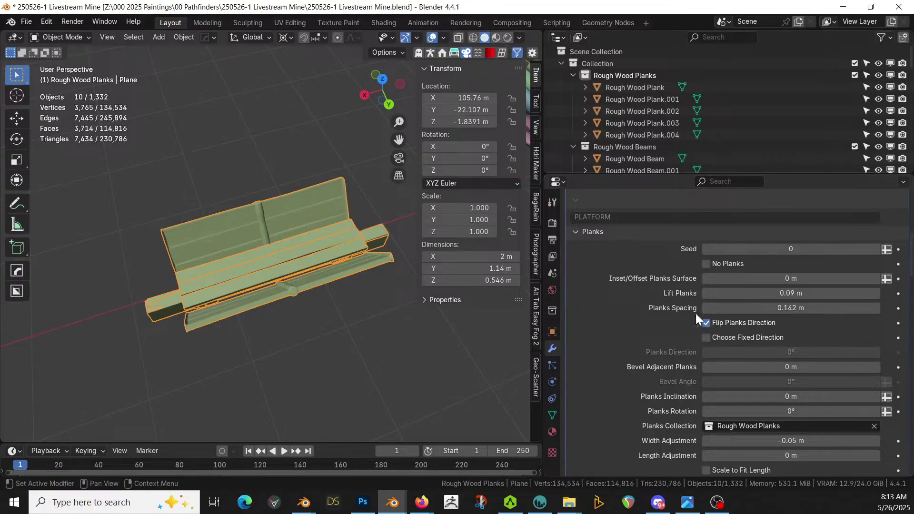
middle_click_drag(218, 230, 255, 238)
Enable the additional planks layer, trying it without Flip Planks Direction before turning that option back on.
scroll(792, 352, "down", 5)
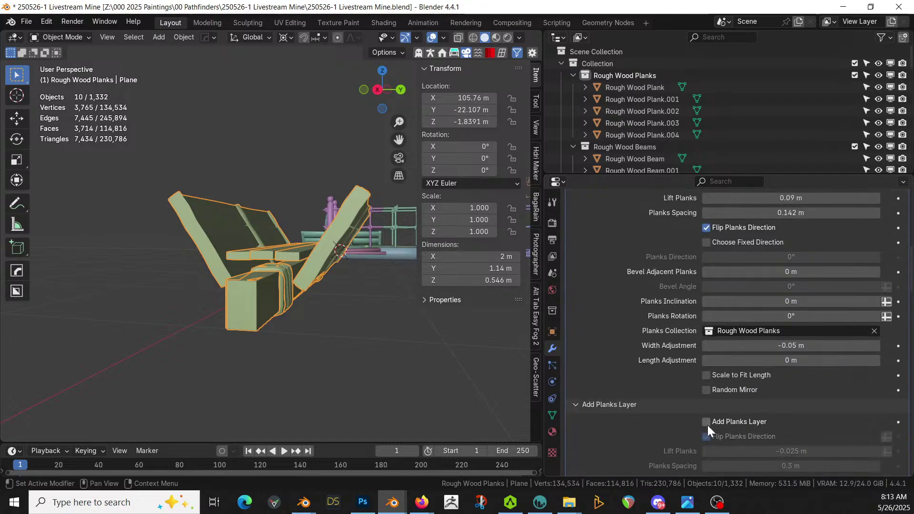
left_click(706, 422)
left_click(706, 437)
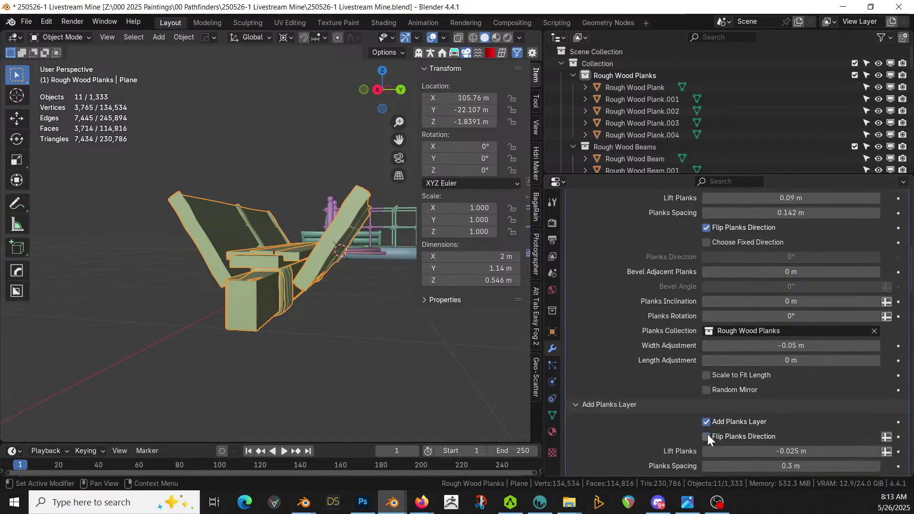
left_click(707, 436)
middle_click_drag(300, 325, 318, 322)
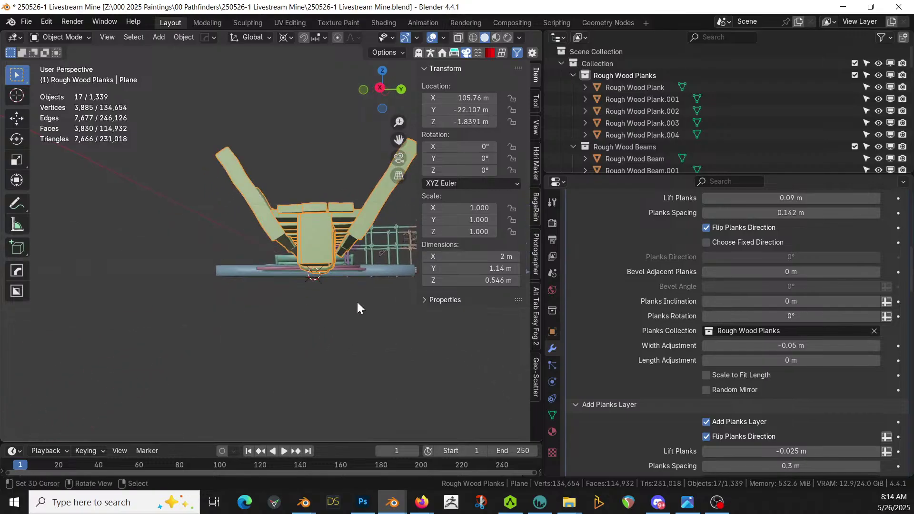
Set the railing's Railing Length Adjustment to 0 m after trying values up to about 1.34 m.
scroll(698, 376, "down", 3)
scroll(701, 374, "down", 15)
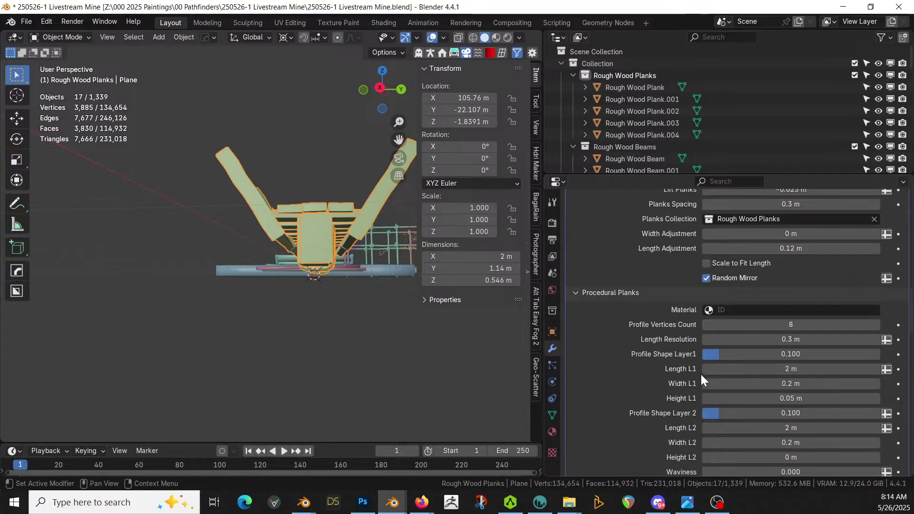
scroll(701, 374, "down", 10)
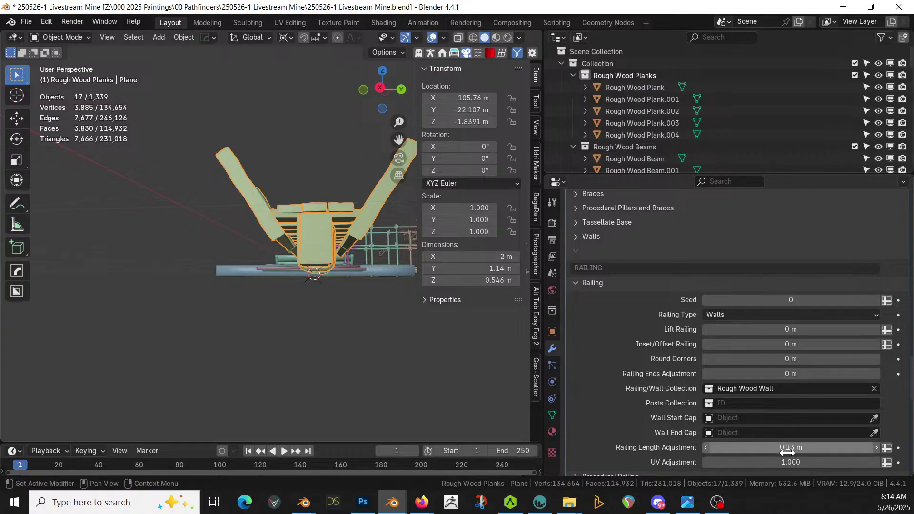
left_click_drag(788, 448, 819, 448)
middle_click_drag(271, 235, 248, 229)
left_click_drag(779, 447, 863, 448)
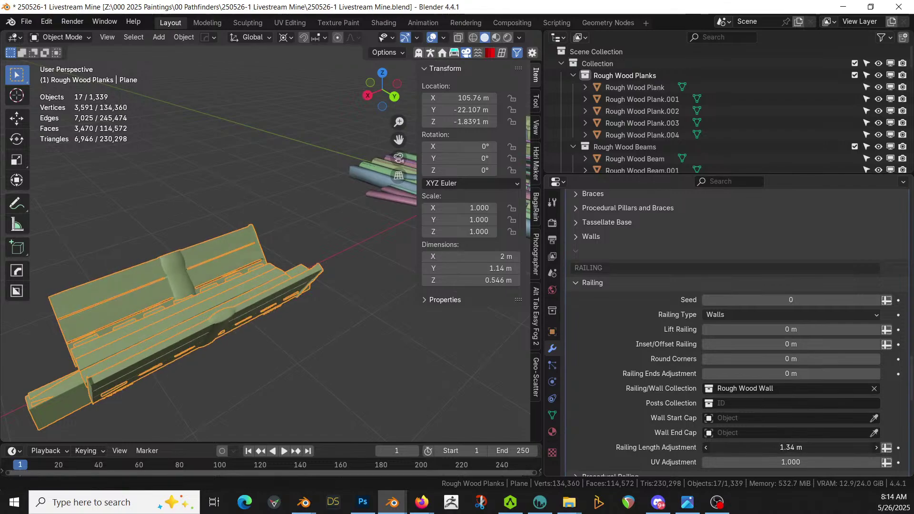
left_click(779, 448)
type("0")
key("Return")
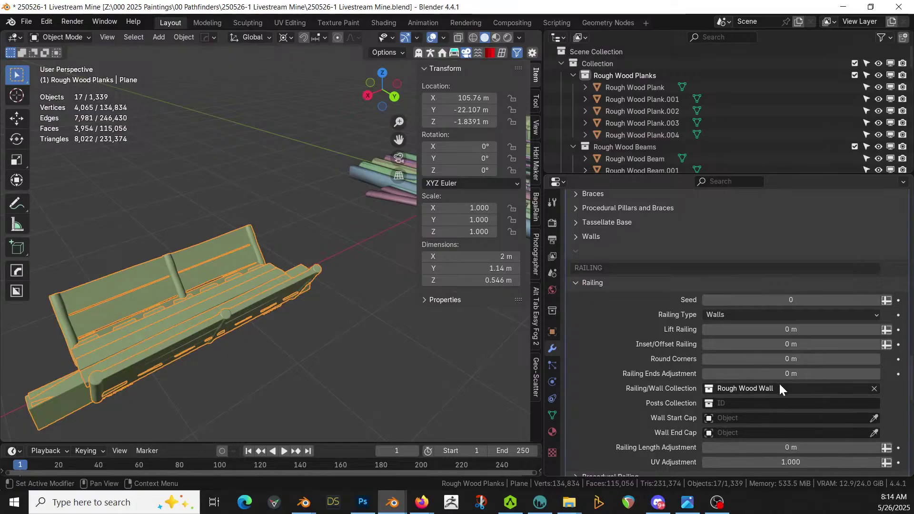
Set the railing walls' Inset/Offset Railing to -0.09 m.
middle_click_drag(195, 298, 252, 267)
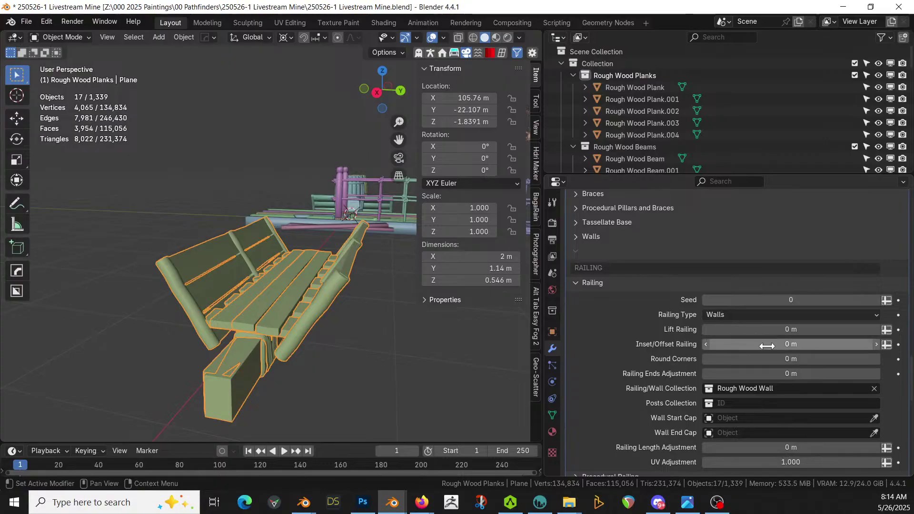
left_click_drag(790, 344, 775, 344)
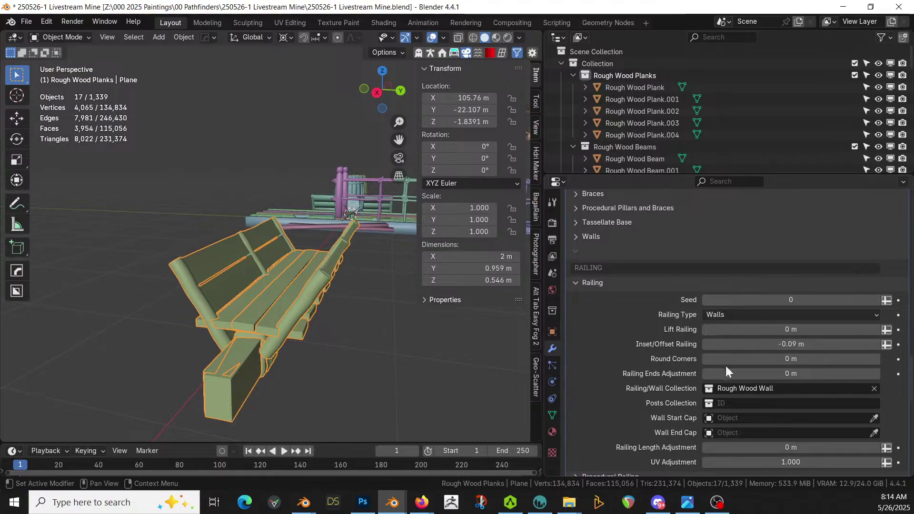
middle_click_drag(380, 365, 402, 351)
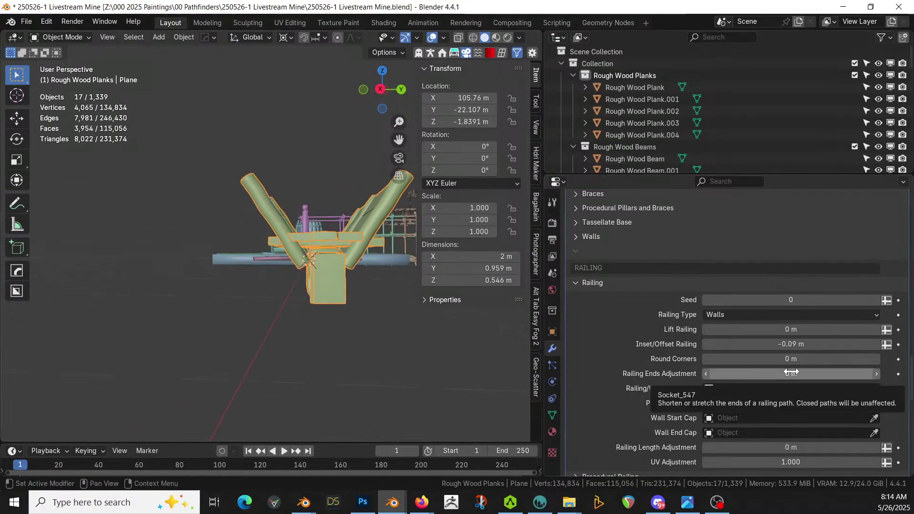
middle_click_drag(407, 334, 642, 373)
Set the main planks' Lift Planks to 0.17 m.
scroll(821, 401, "up", 3)
scroll(821, 401, "up", 15)
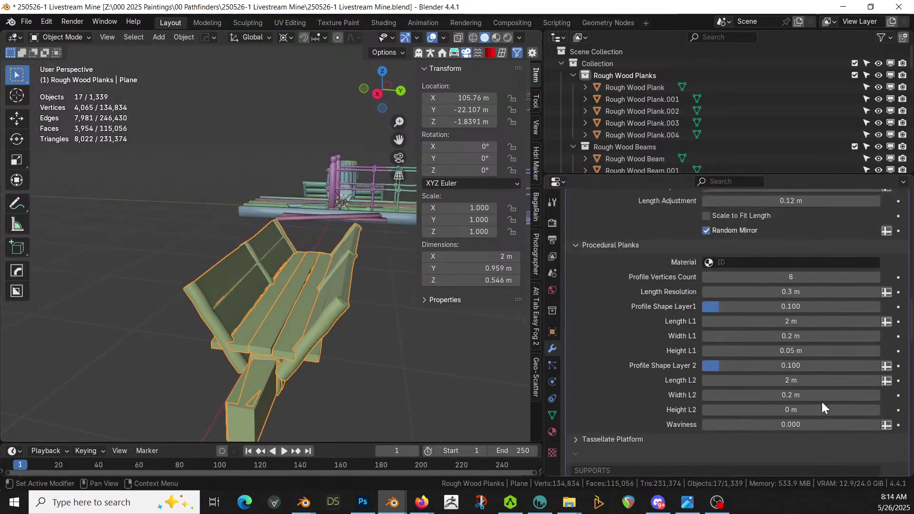
scroll(821, 402, "up", 12)
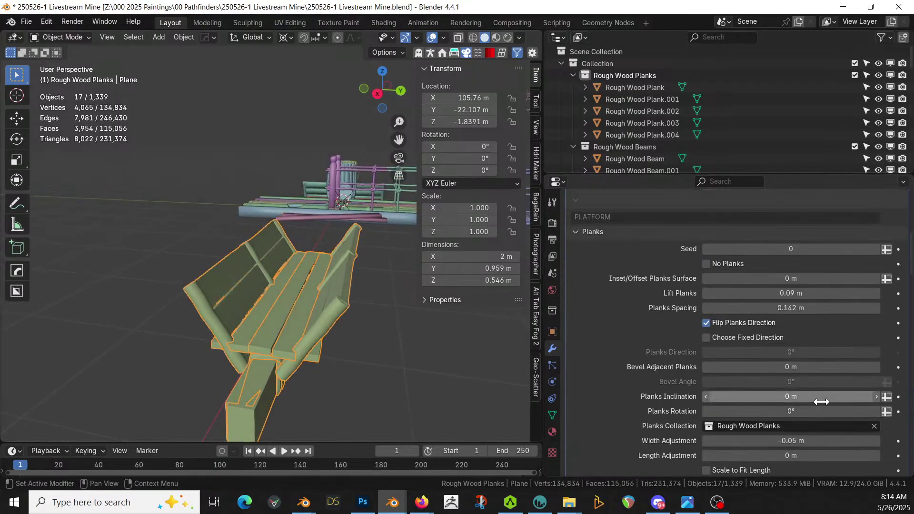
left_click_drag(778, 312, 805, 312)
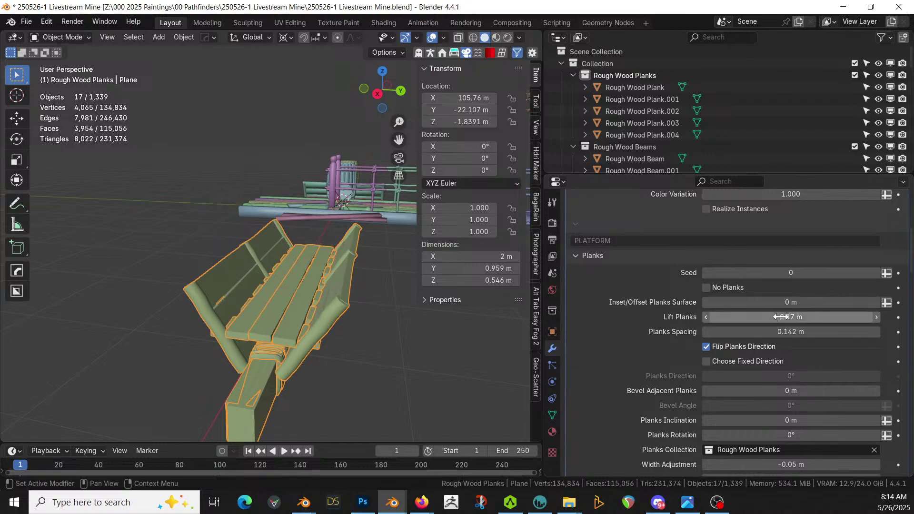
scroll(814, 383, "down", 1)
scroll(815, 384, "down", 1)
mouse_move(814, 417)
left_mouse_down()
mouse_move(806, 418)
mouse_move(815, 417)
left_mouse_up()
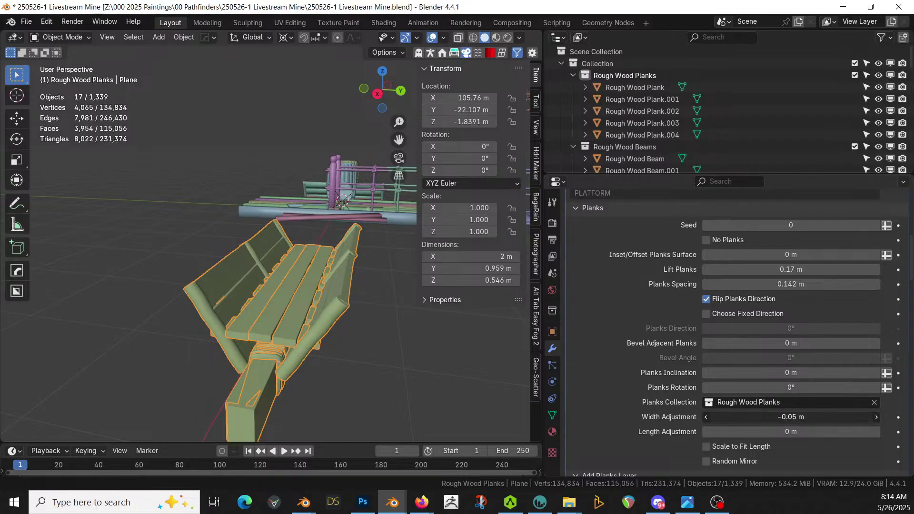
left_click(814, 417)
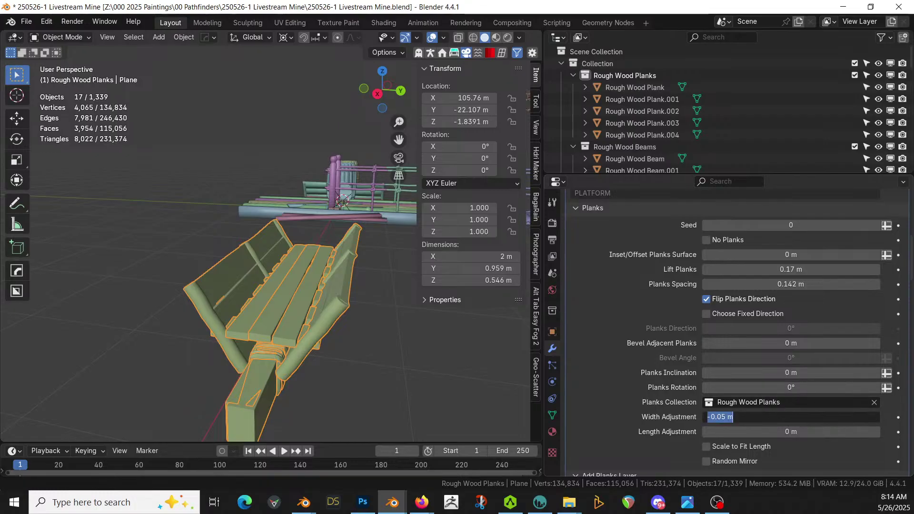
key("Return")
Set the additional planks layer's Length Adjustment to 0.07 m.
middle_click_drag(362, 363, 369, 342)
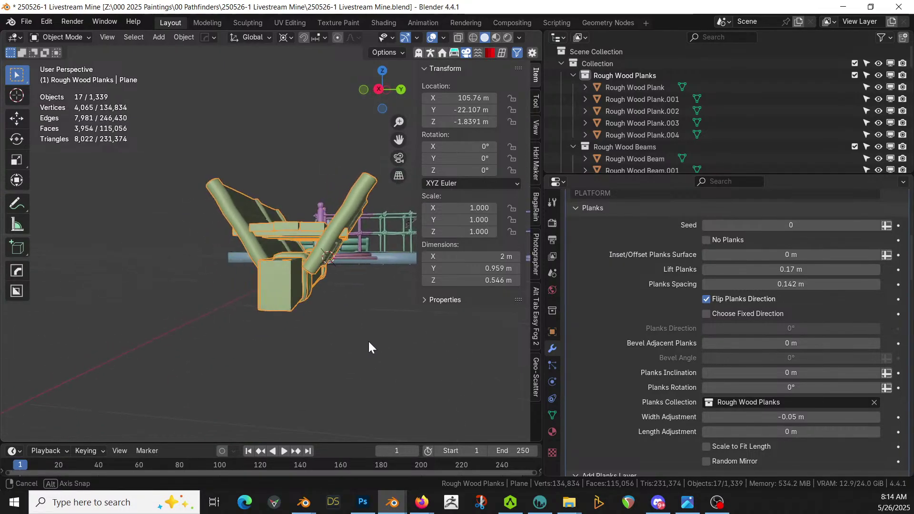
scroll(779, 402, "down", 10)
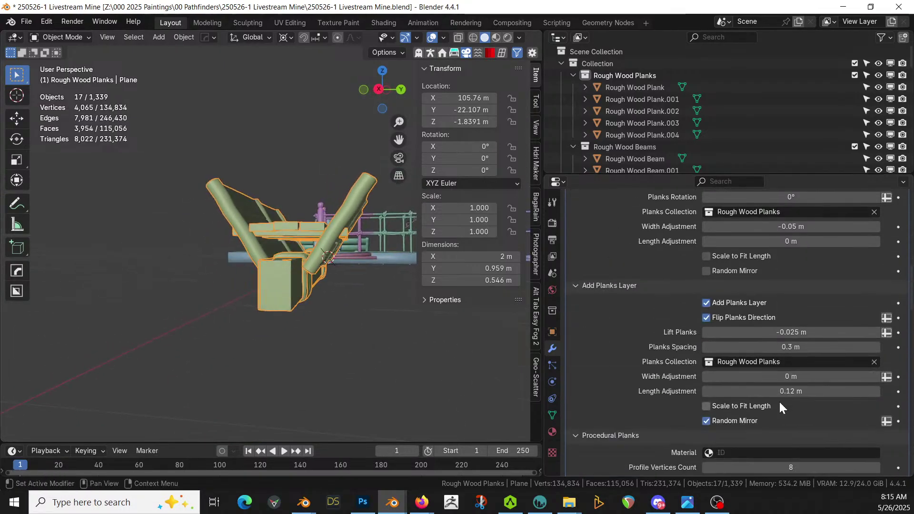
left_click(792, 393)
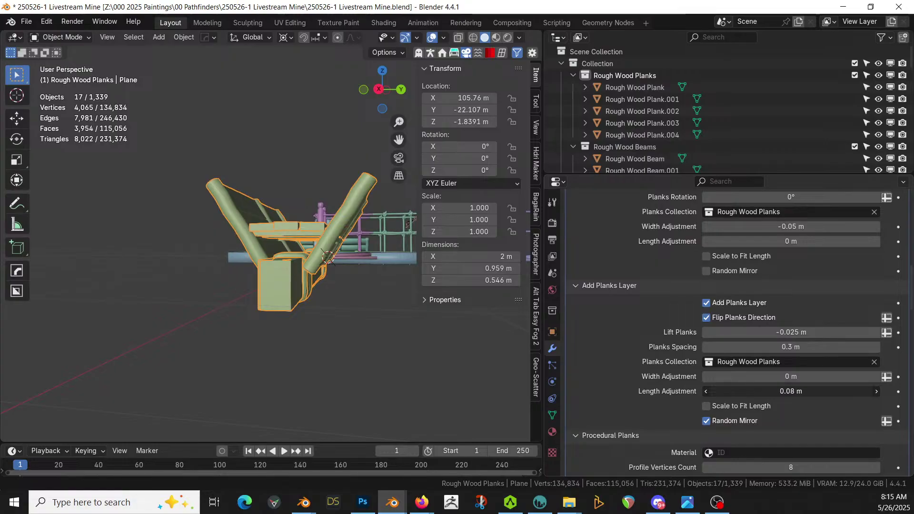
middle_click_drag(381, 297, 200, 291)
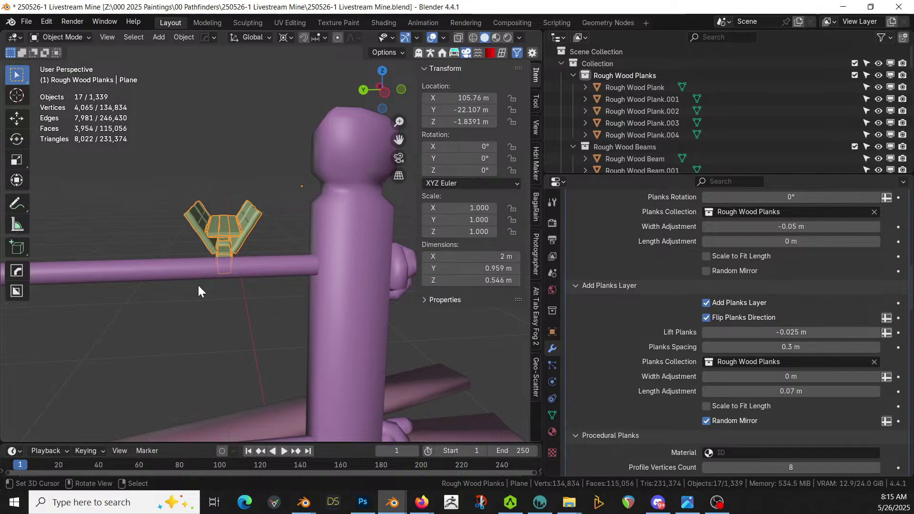
Turn off the Platform Generator modifier's viewport display to expose the platform's base mesh.
middle_click_drag(200, 289, 210, 361)
scroll(222, 361, "down", 2)
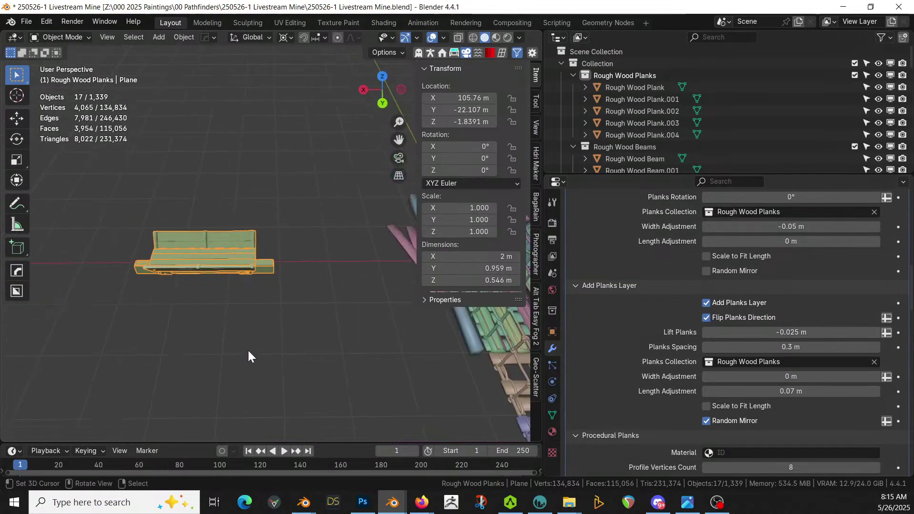
key("Tab")
key("Tab")
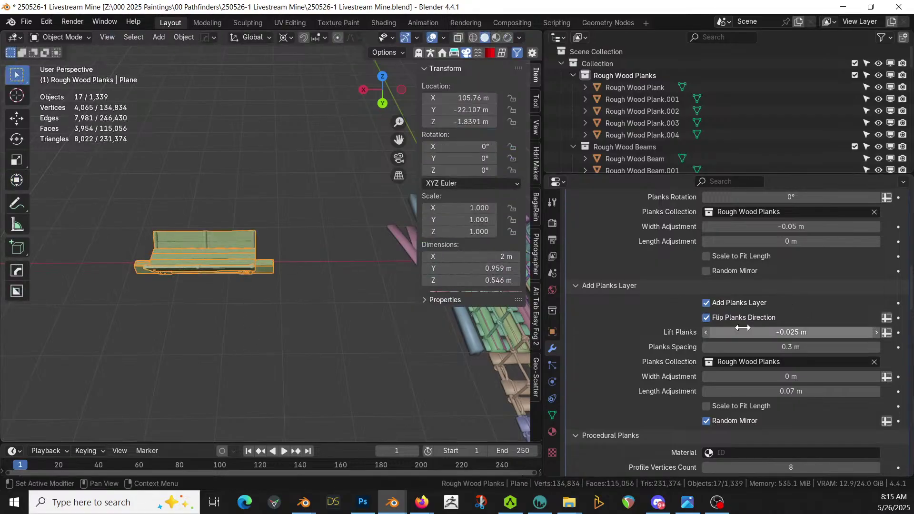
scroll(745, 328, "up", 10)
scroll(751, 295, "up", 10)
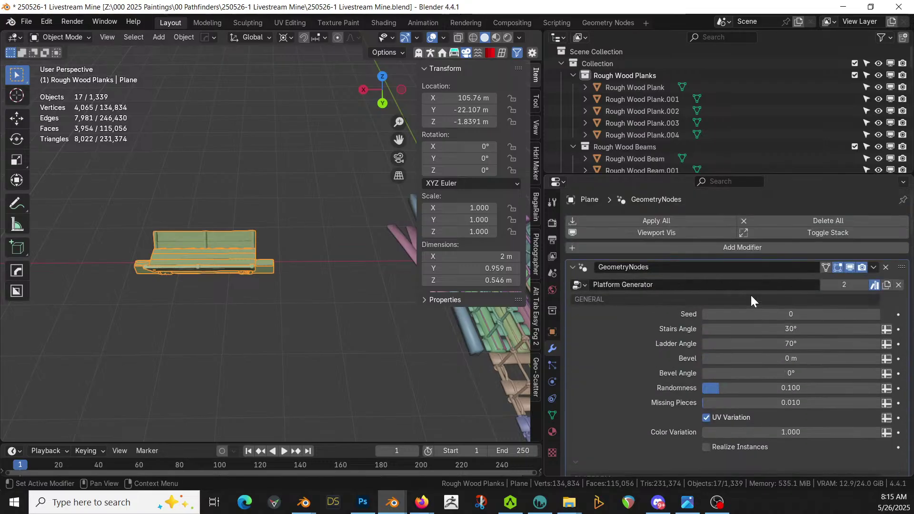
left_click(850, 268)
Extrude the base mesh's three end edges twice in top view, about (2.04, 1.31) m and then about (3.31, -0.49) m.
middle_click_drag(177, 291, 212, 264)
key("KP_7")
key("Tab")
left_click(370, 354)
left_click(369, 353, "shift")
left_click(396, 329, "shift")
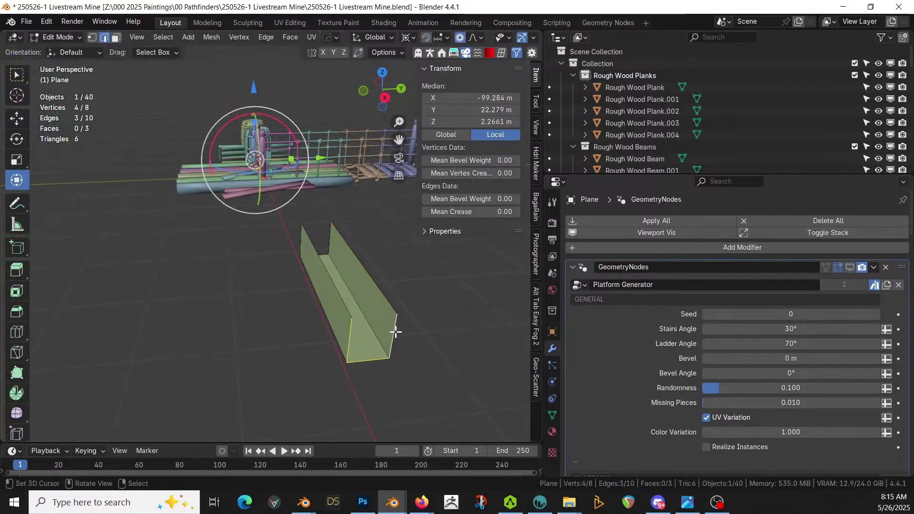
key("KP_7")
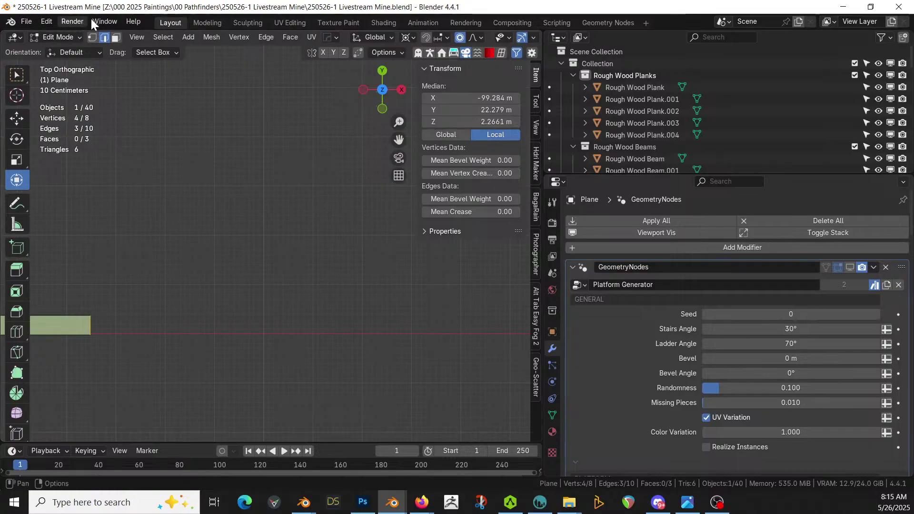
key("e")
left_click(264, 256)
key("e")
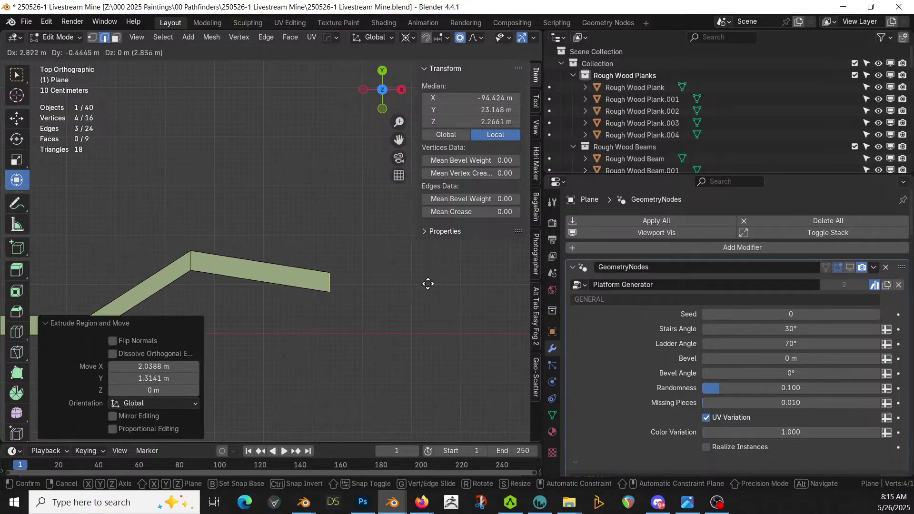
left_click(429, 296)
Extrude the end edges once more, sloping downward by about (2.01, -0.49, -0.67) m, and return to Object Mode.
middle_click_drag(428, 296, 422, 267)
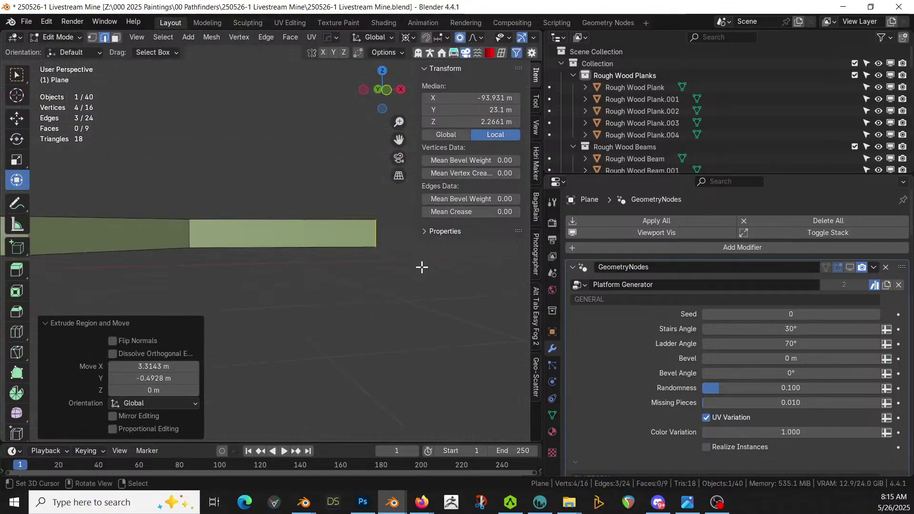
key("e")
left_click(493, 314)
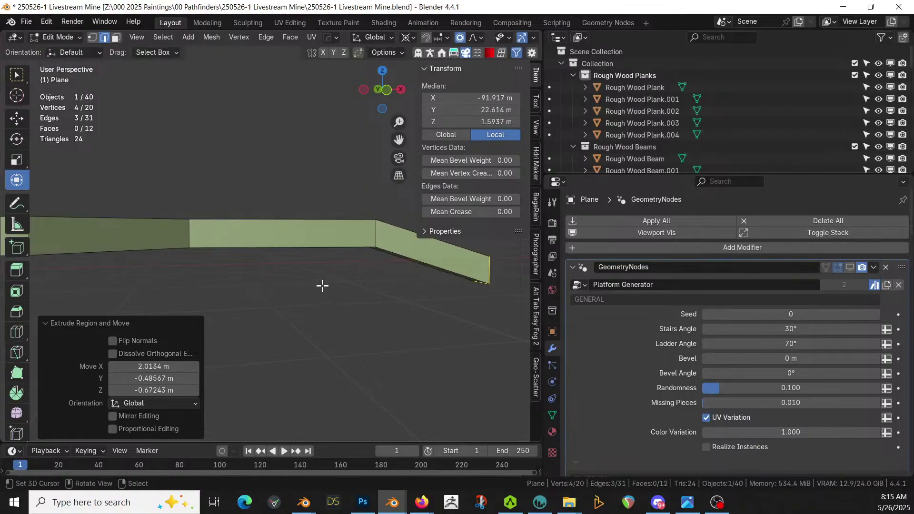
middle_click_drag(324, 265, 302, 284)
key("Tab")
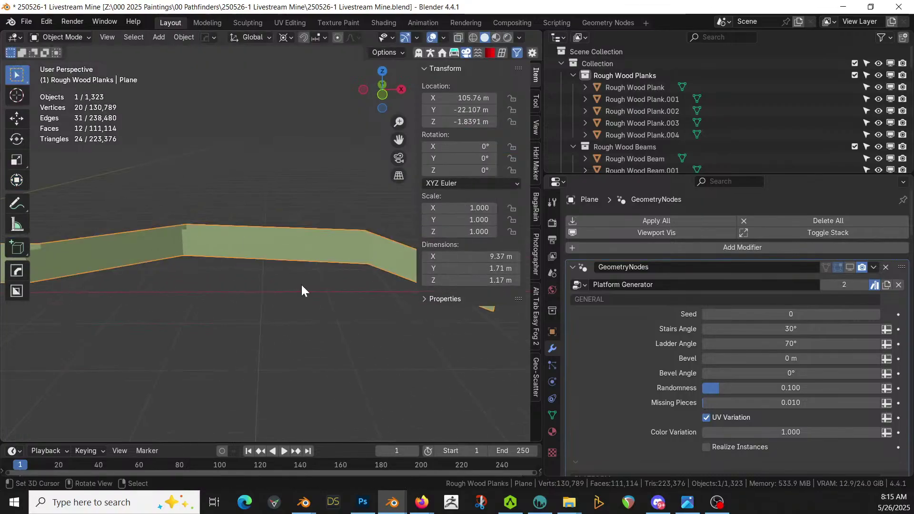
Turn the Platform Generator modifier's viewport display back on, inspect the extended walkway and save the file.
left_click(850, 267)
middle_click_drag(212, 298, 49, 247)
middle_click_drag(203, 315, 190, 283)
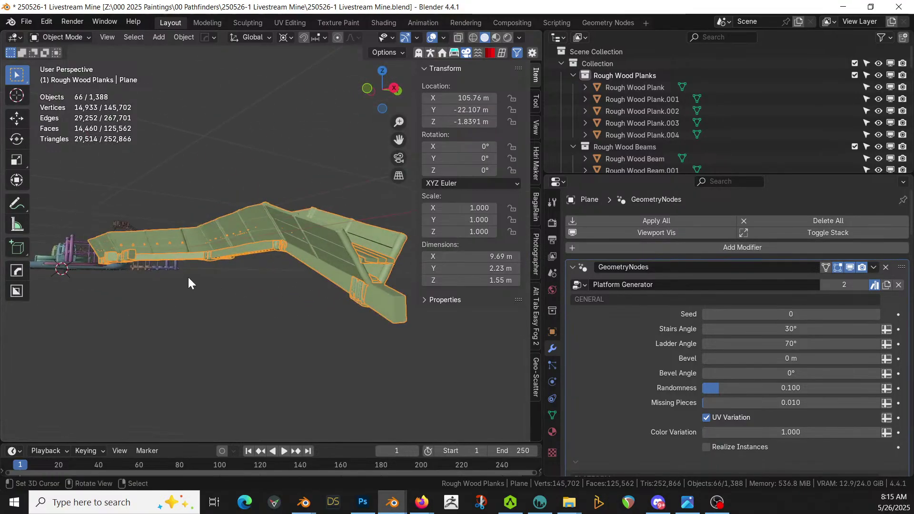
middle_click_drag(116, 254, 264, 282)
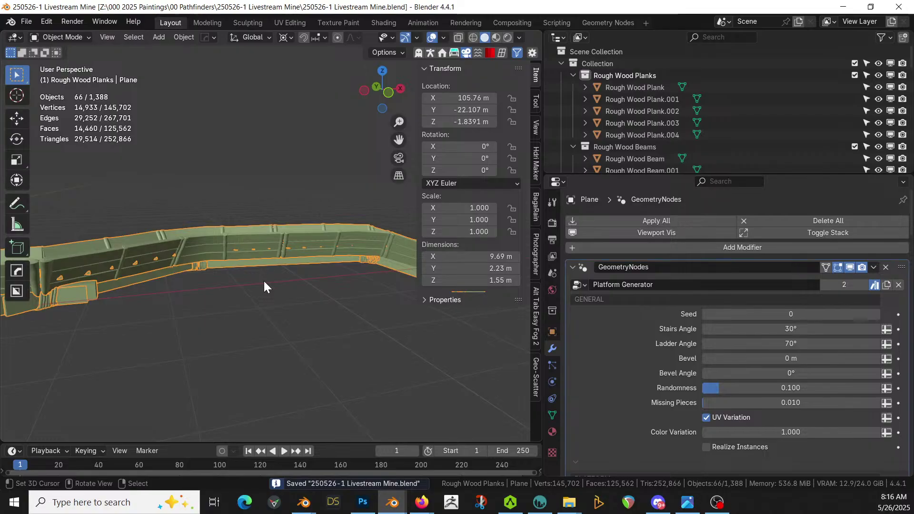
middle_click_drag(265, 282, 341, 322)
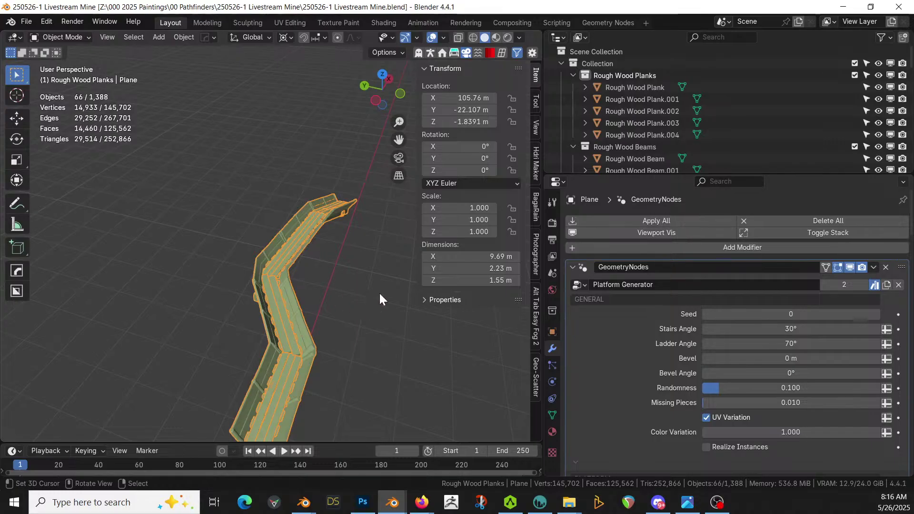
Collapse the main Collection in the outliner.
scroll(381, 299, "down", 3)
scroll(779, 95, "down", 10)
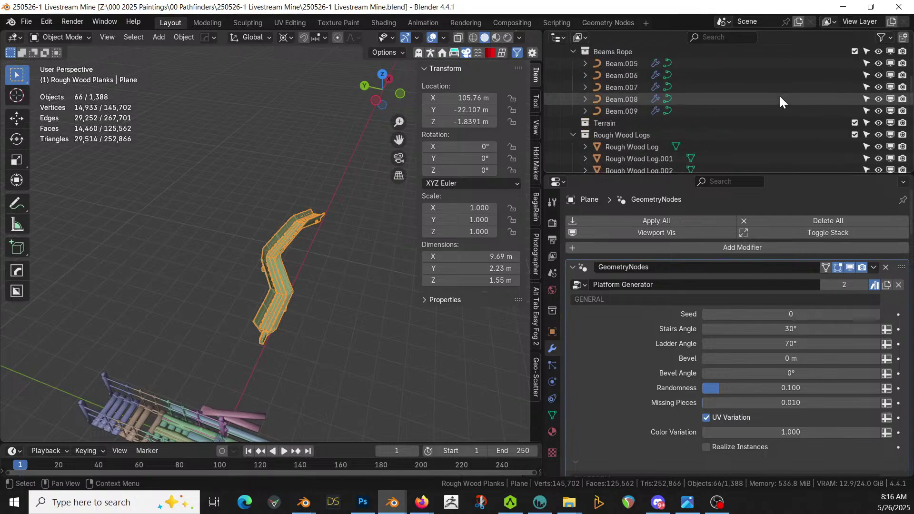
scroll(798, 116, "down", 5)
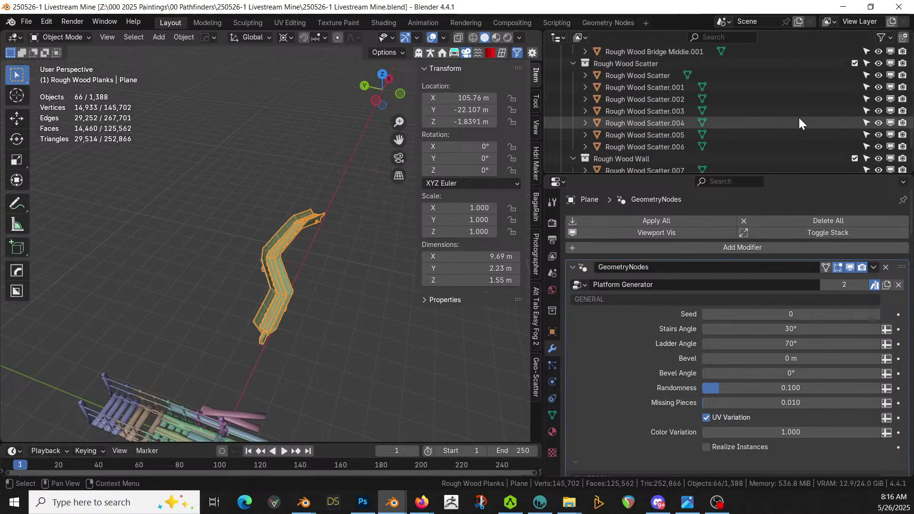
scroll(799, 116, "up", 10)
scroll(804, 122, "up", 5)
scroll(565, 58, "up", 3)
left_click(562, 63)
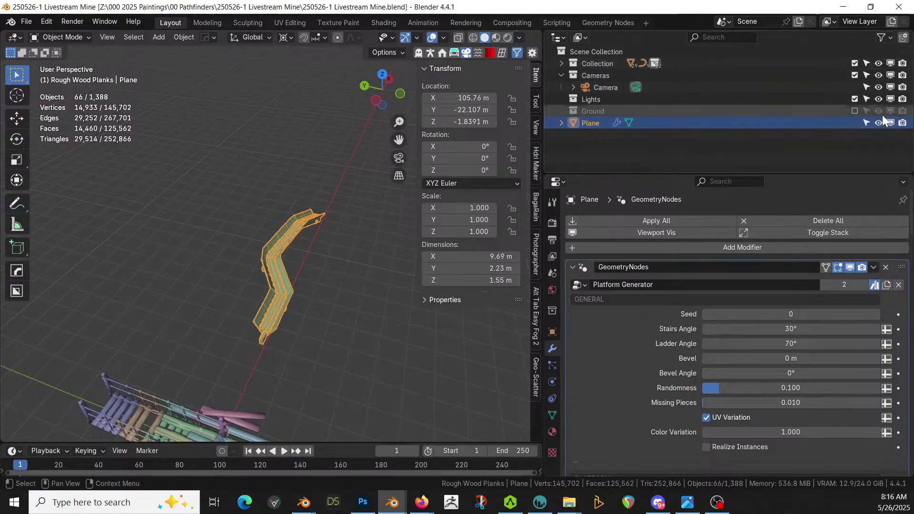
Isolate the platform in local view and include the Ground collection in the view layer.
scroll(270, 256, "down", 8)
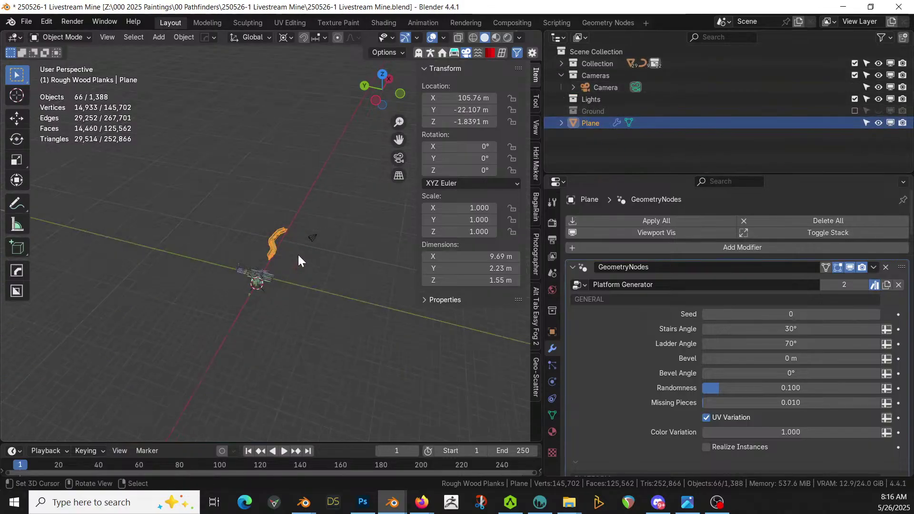
middle_click_drag(303, 254, 198, 332)
key("KP_Divide")
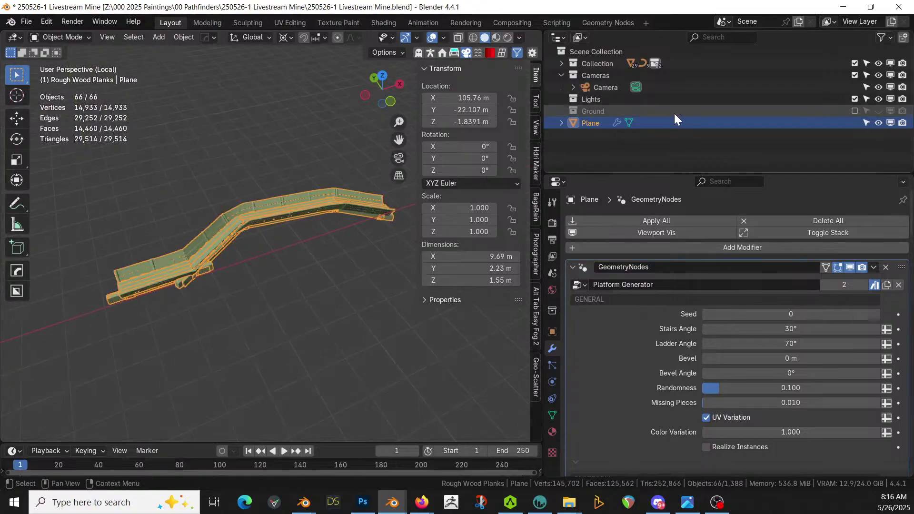
left_click(854, 111)
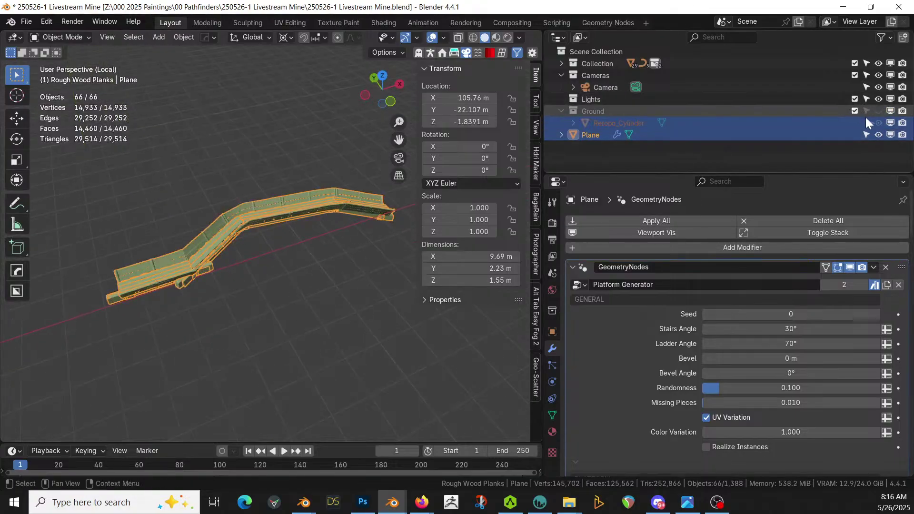
scroll(348, 168, "down", 10)
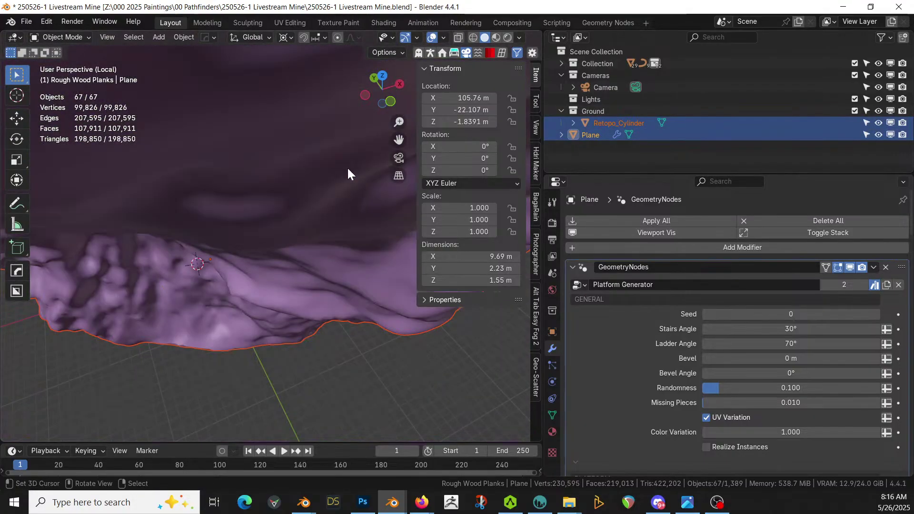
In the top view, select the platform and move it out of the pit by about (-57.45, -26.28, 0) m.
key("KP_7")
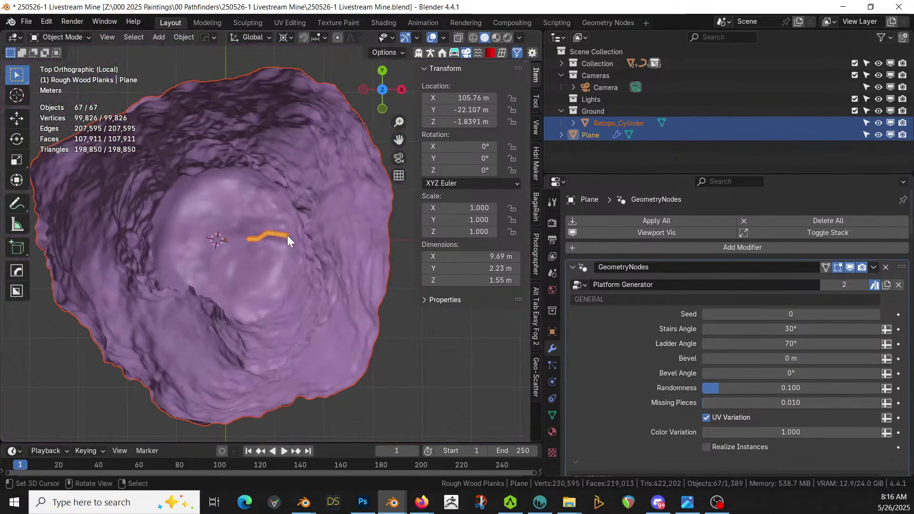
left_click(282, 236)
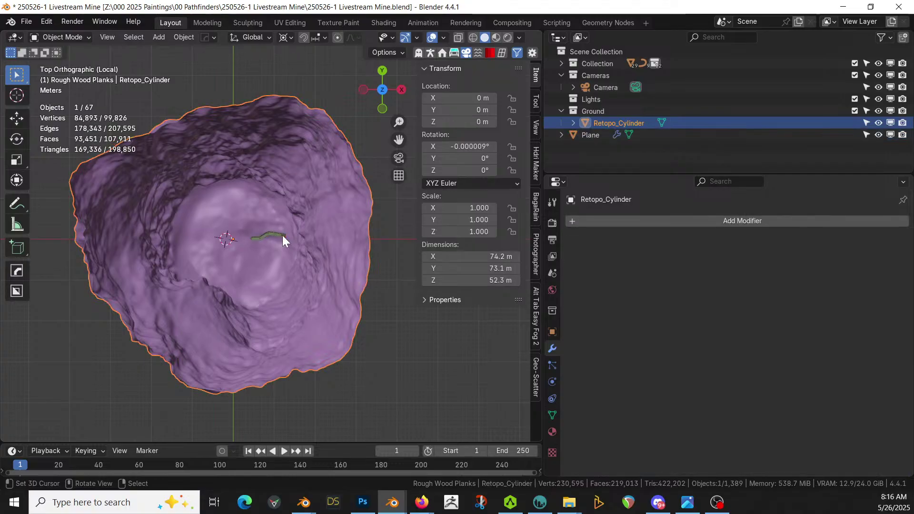
left_click(278, 236)
key("g")
left_click(52, 339)
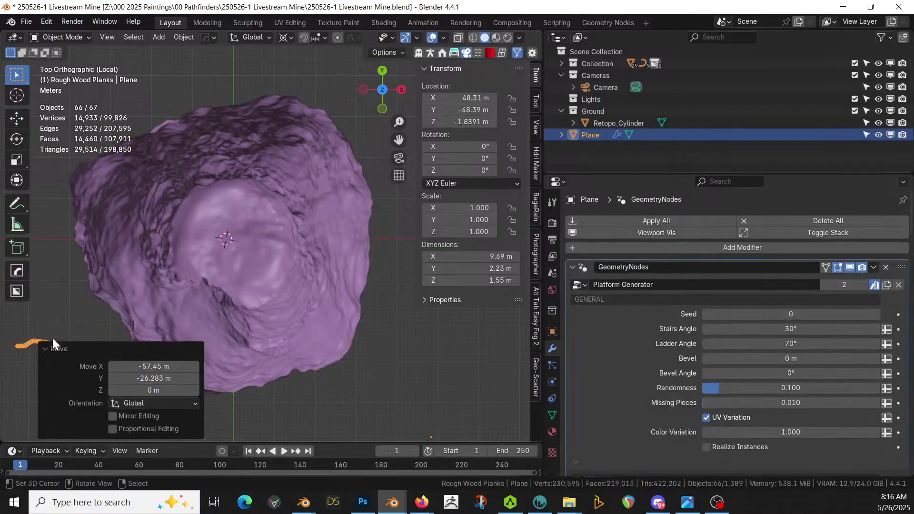
In the pit terrain's mesh, try to connect two distant wall vertices with a straight edge.
left_click(153, 219)
key("Tab")
middle_click_drag(154, 219, 295, 333)
scroll(24, 322, "down", 5)
scroll(31, 322, "up", 1)
middle_click_drag(205, 291, 206, 247)
key("1")
left_click(199, 241)
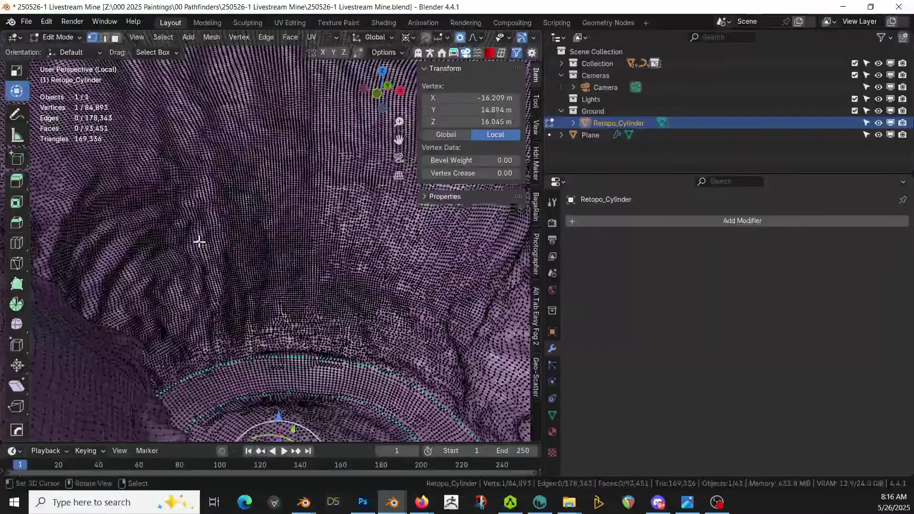
left_click(441, 248, "ctrl")
middle_click_drag(297, 263, 198, 261)
left_click(191, 261)
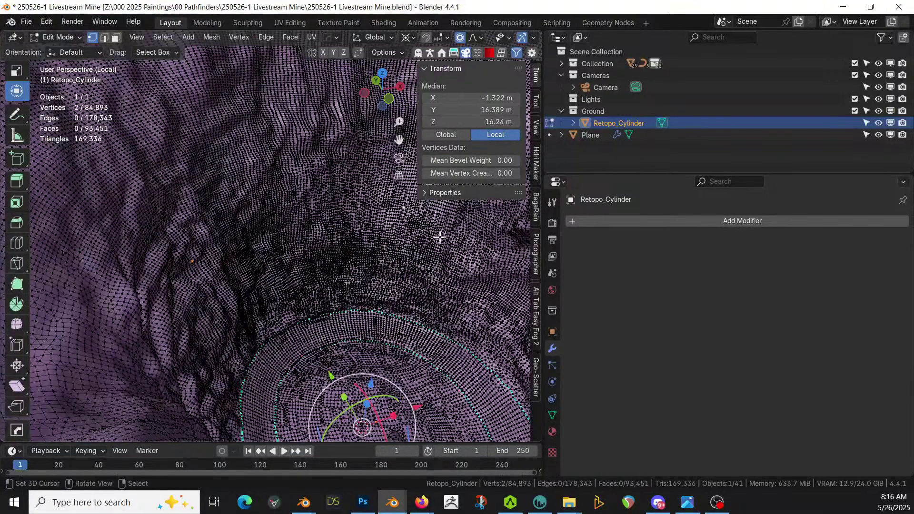
mouse_move(399, 245)
middle_mouse_down()
mouse_move(454, 238)
mouse_move(429, 229)
mouse_move(370, 298)
mouse_move(461, 206)
mouse_move(405, 261)
middle_mouse_up()
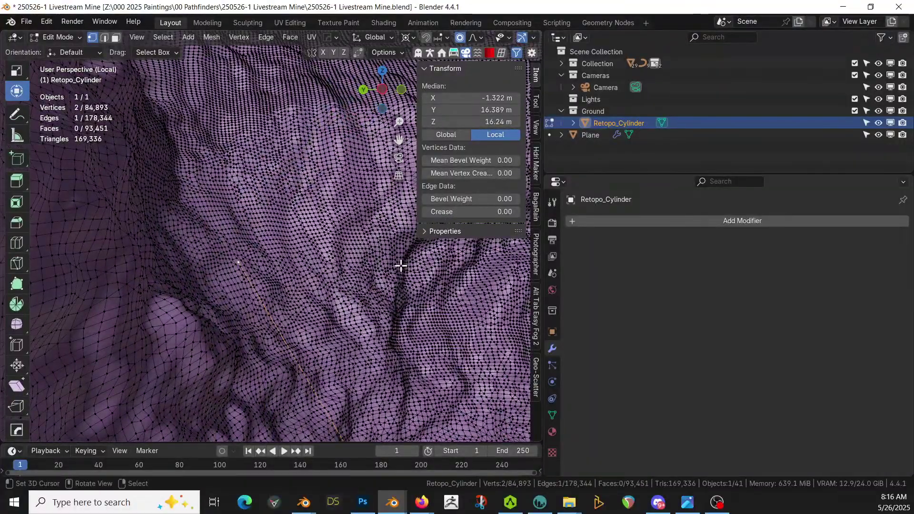
Try to continue the straight edge to a third vertex further along the pit wall.
scroll(401, 266, "up", 5)
scroll(400, 265, "down", 5)
scroll(387, 284, "up", 4)
scroll(387, 283, "down", 5)
middle_click_drag(310, 267, 310, 172)
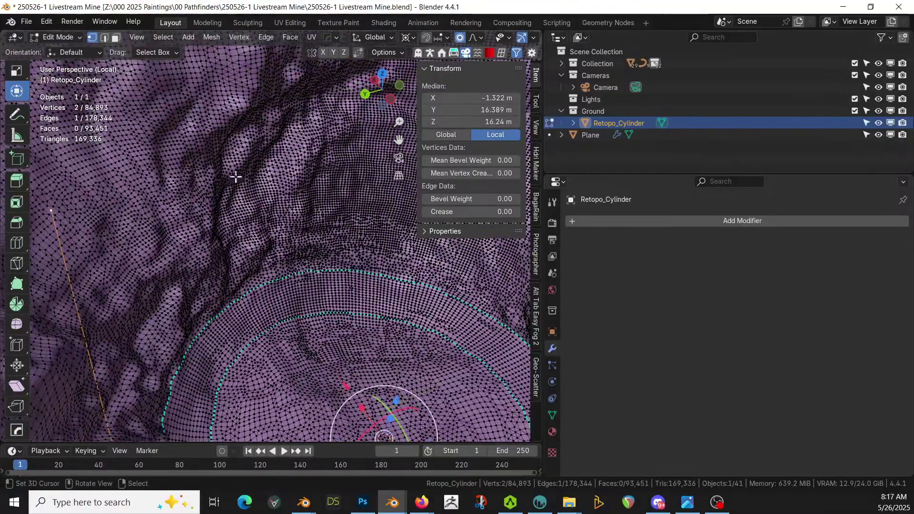
left_click(238, 108, "ctrl")
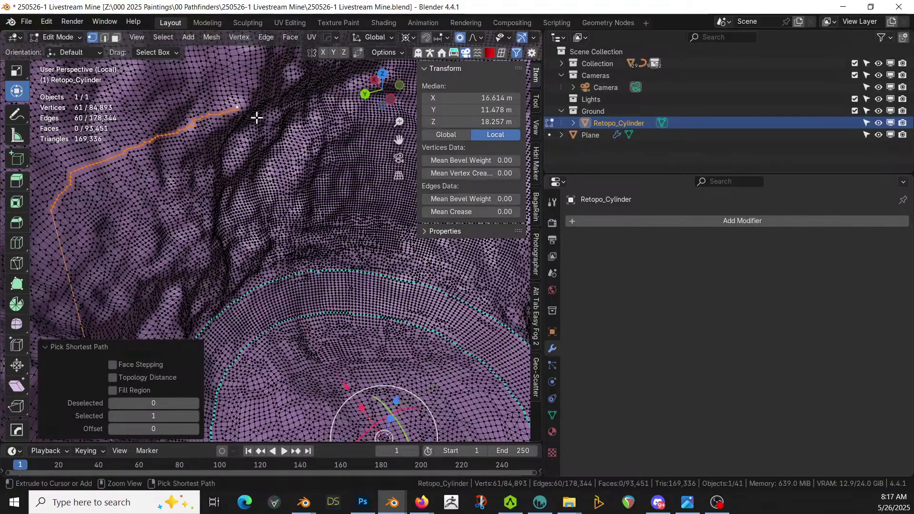
key("ctrl+z")
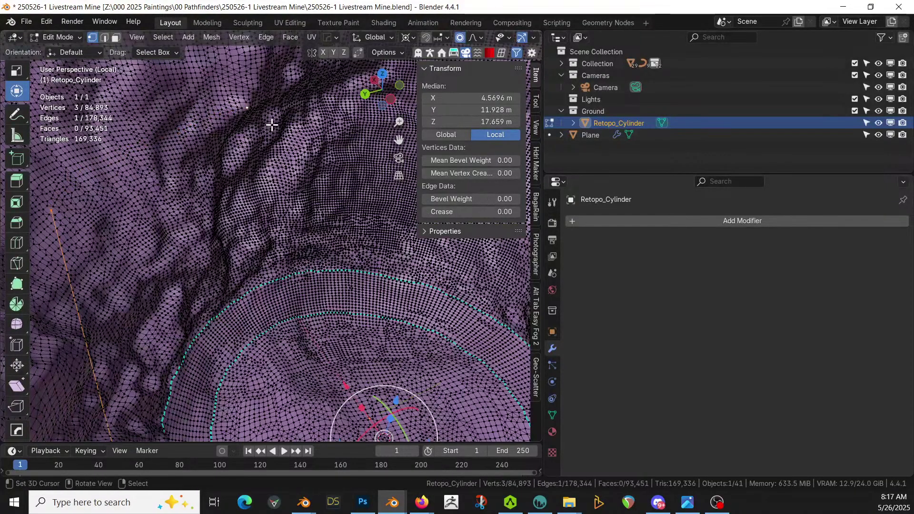
key("f")
key("ctrl+z")
middle_click_drag(153, 257, 140, 207)
middle_click_drag(254, 225, 336, 245, "shift")
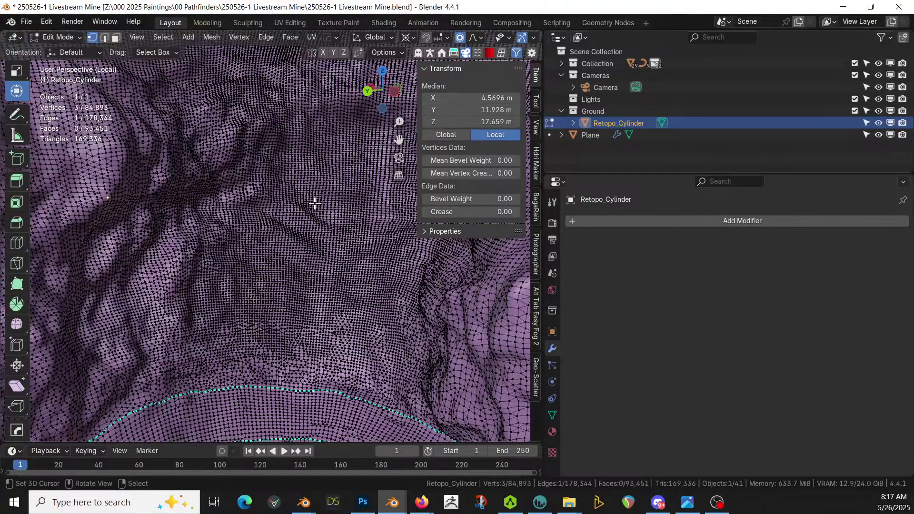
Undo the remaining vertex and edge changes on the terrain and return to Object Mode.
key("KP_Decimal")
key("ctrl+z")
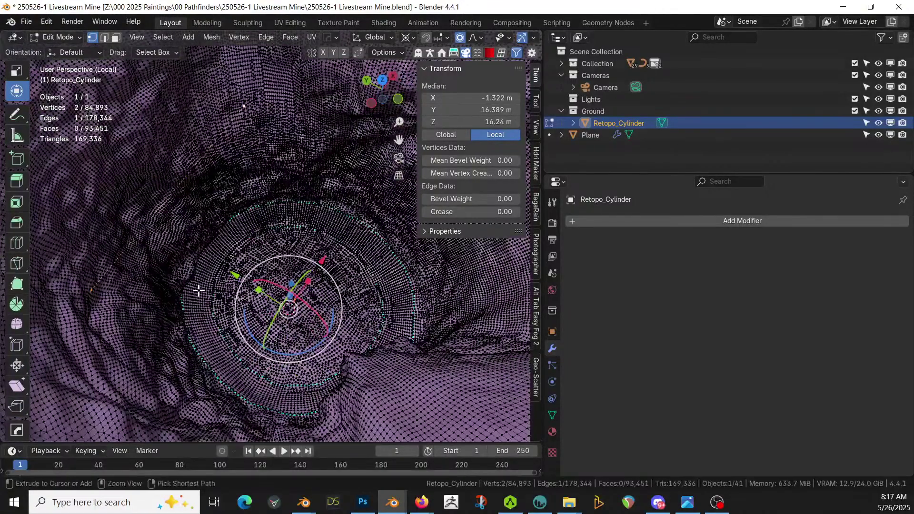
key("ctrl+z")
key("Tab")
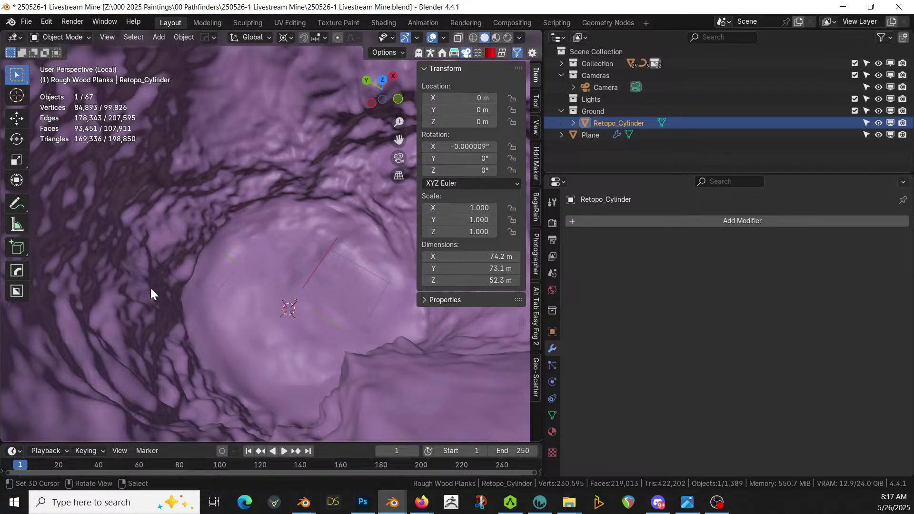
Place the 3D cursor on the pit wall at about (-11.6, 18.3, 17.4) m and add a 2 m plane there.
middle_click_drag(273, 338, 270, 286)
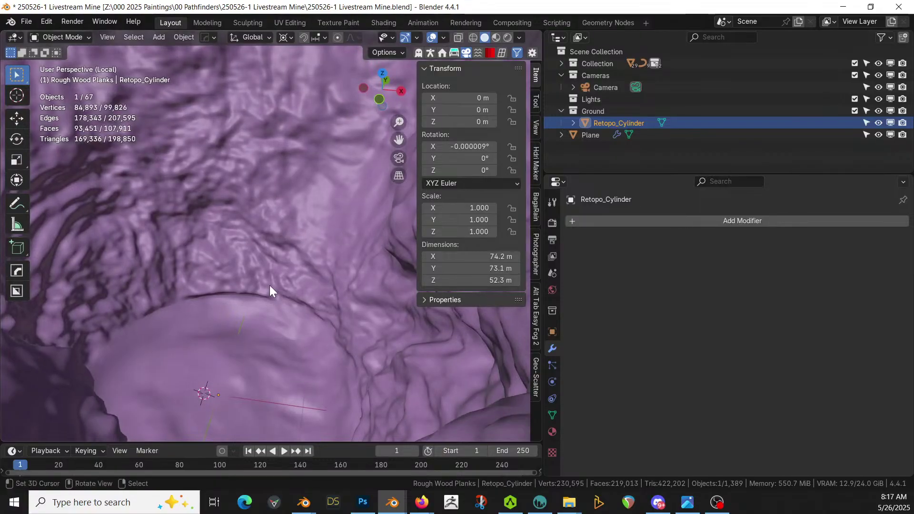
middle_click_drag(188, 214, 174, 238)
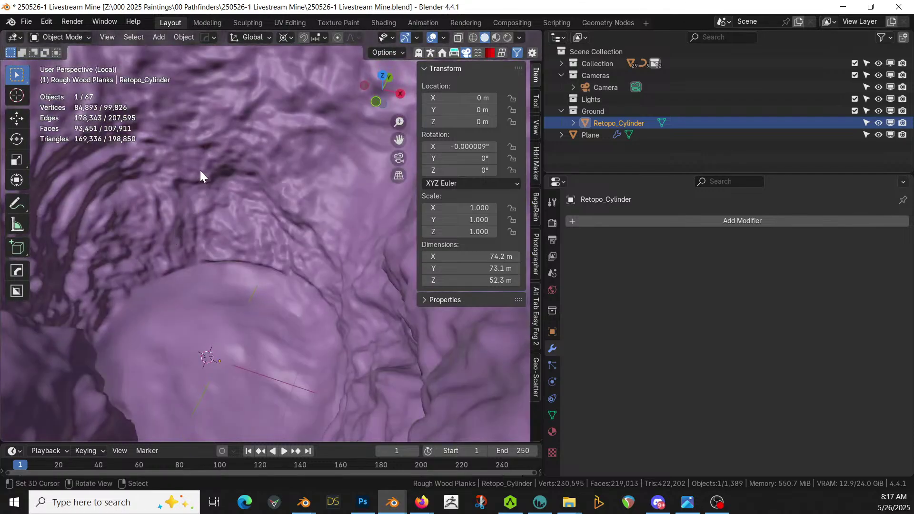
key("KP_7")
scroll(209, 166, "down", 2)
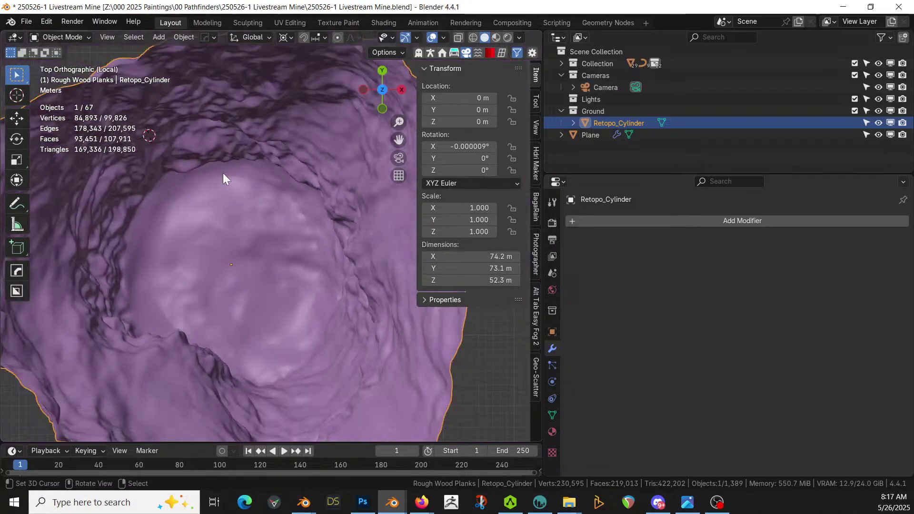
middle_click_drag(223, 172, 330, 238, "shift")
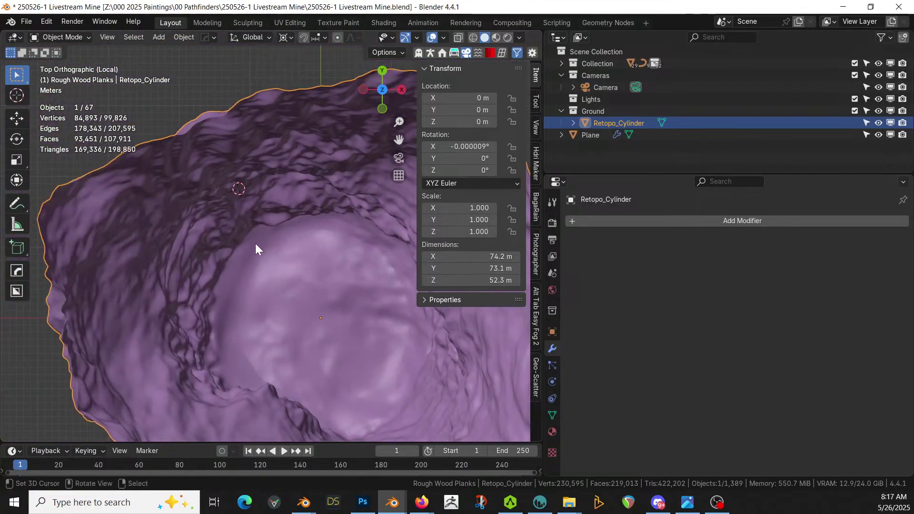
key("shift+a")
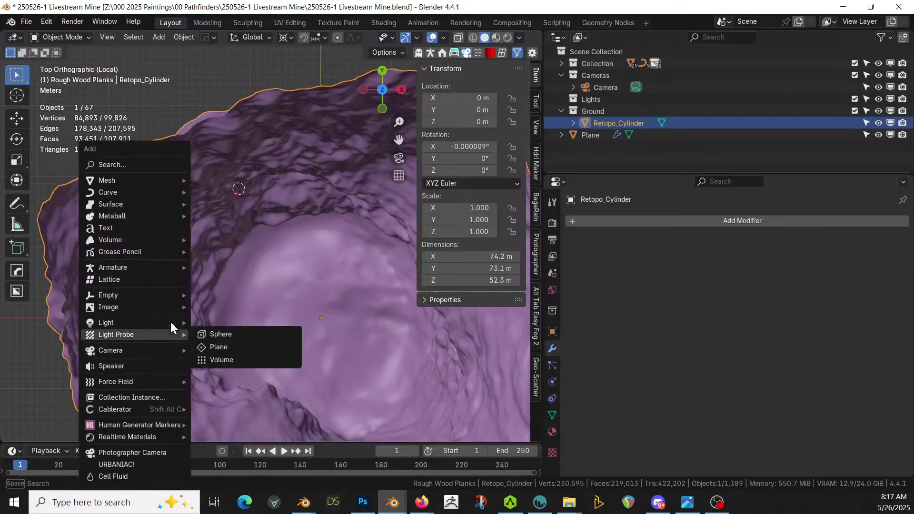
mouse_move(154, 179)
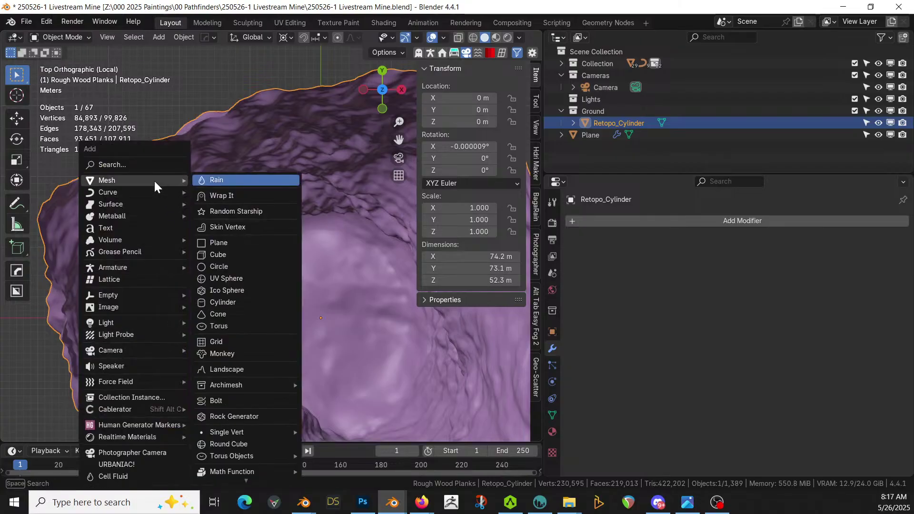
left_click(252, 246)
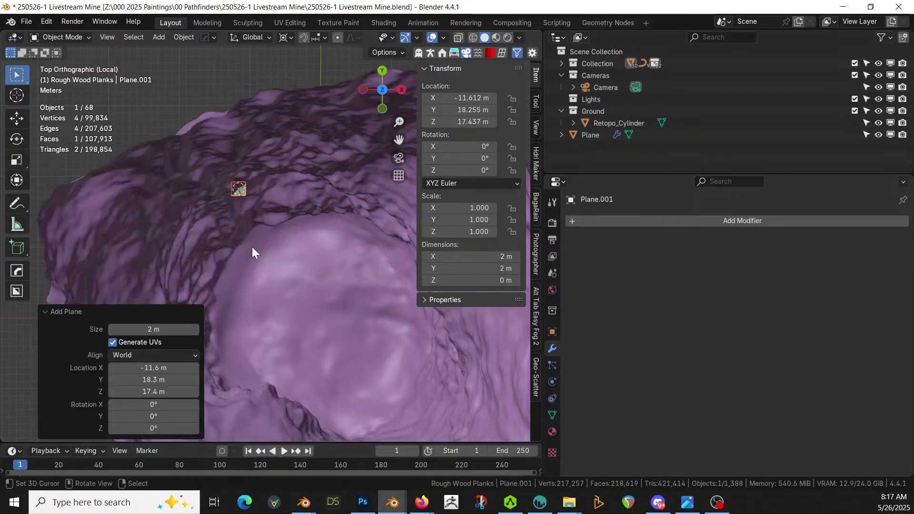
Set the new plane's Y dimension to 0.4 m.
scroll(252, 247, "up", 3)
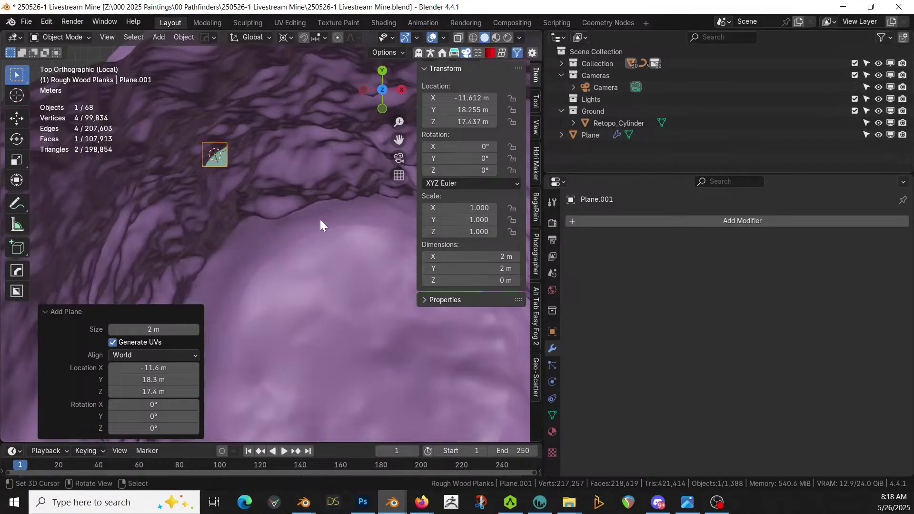
left_click_drag(495, 268, 495, 268)
type("4")
key("Return")
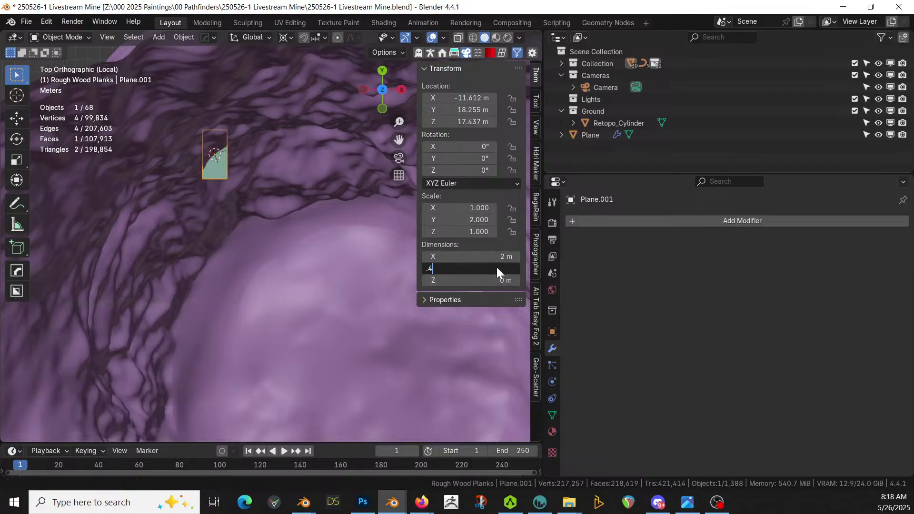
type(".4")
key("Return")
Rotate the narrow plane to about 33.4° around Z and move it slightly along the pit wall.
scroll(254, 211, "up", 2)
middle_click_drag(253, 210, 298, 392, "shift")
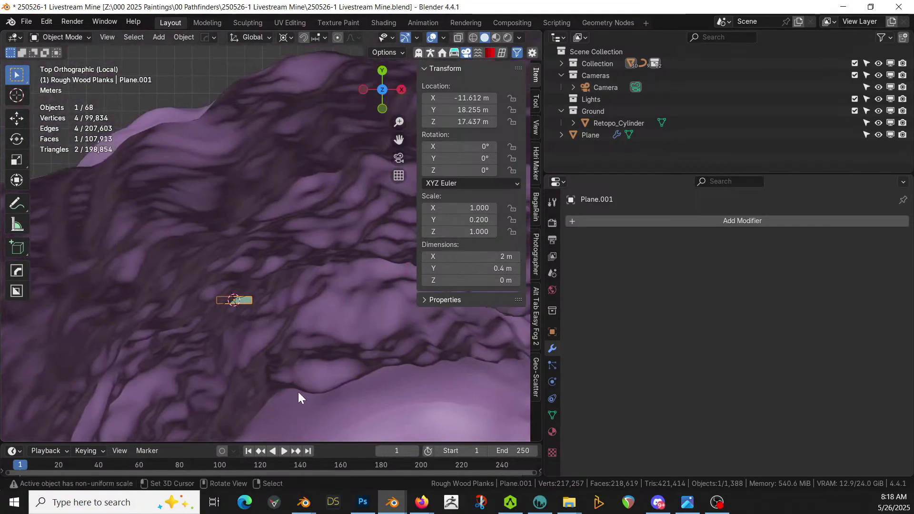
key("r")
left_click(311, 319)
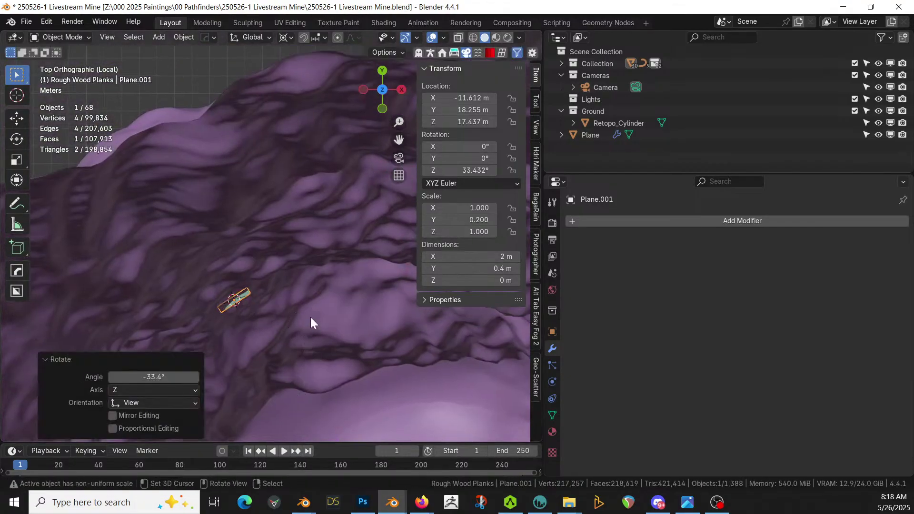
key("KP_Decimal")
scroll(311, 324, "down", 2)
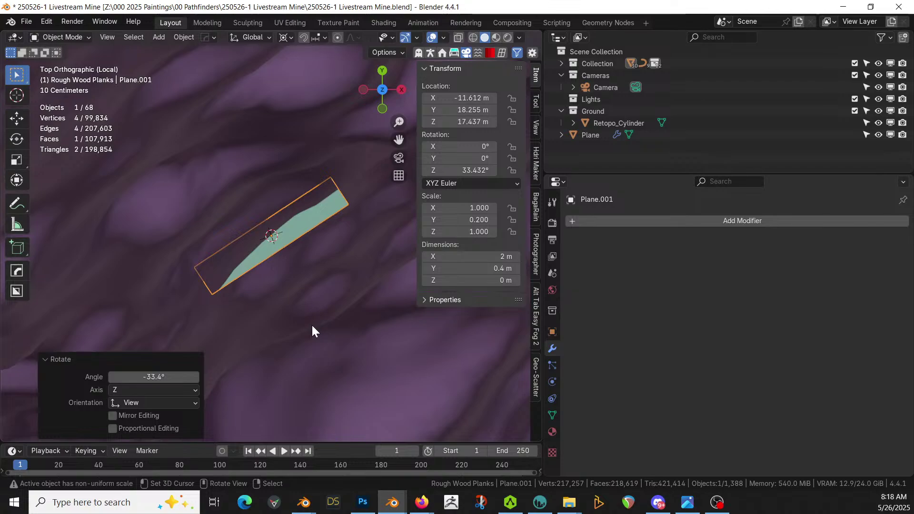
key("g")
left_click(354, 371)
In Edit Mode, extrude the plane's inner end edge twice along the wall, the second time by about (4.48, 0.10, 0) m.
middle_click_drag(344, 363, 134, 325)
key("Tab")
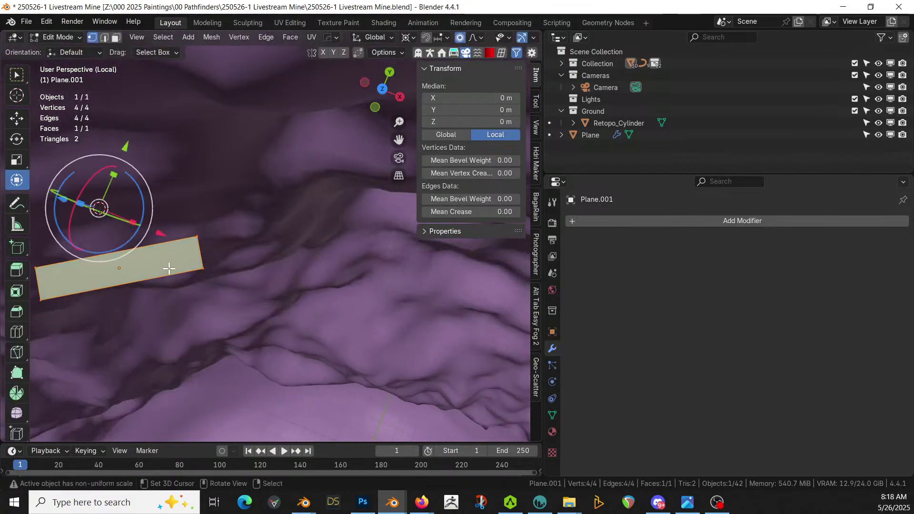
left_click(198, 254)
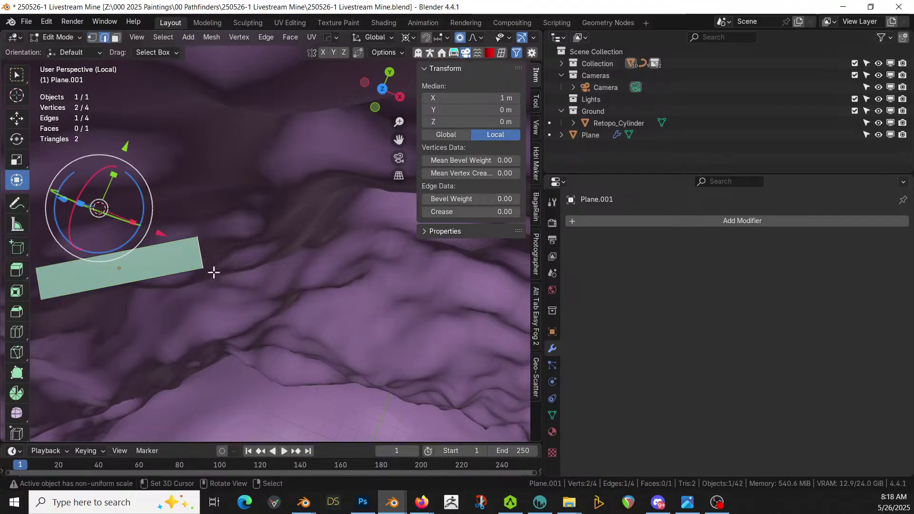
key("KP_7")
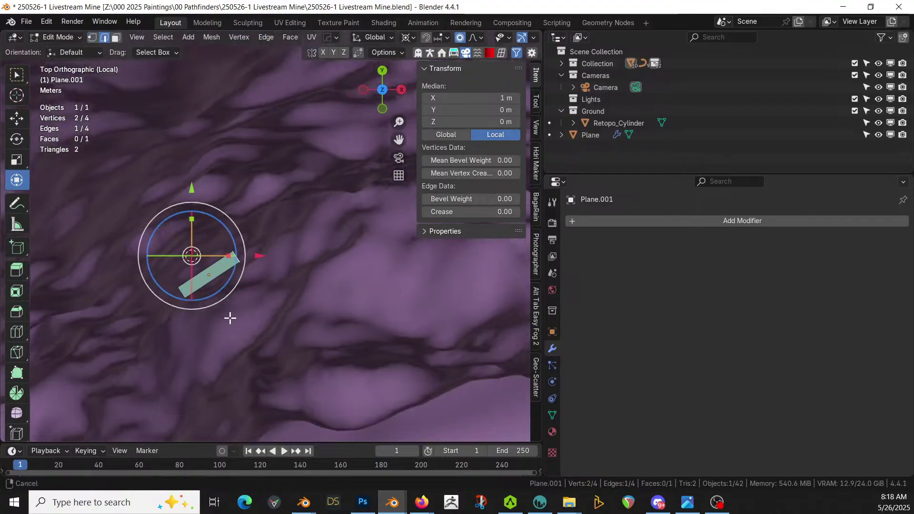
middle_click_drag(241, 312, 119, 389, "shift")
key("e")
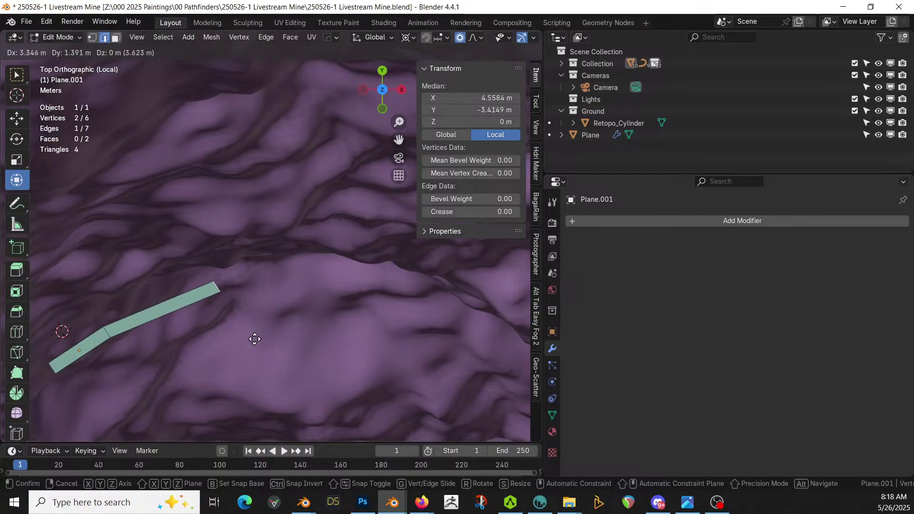
left_click(250, 333)
key("e")
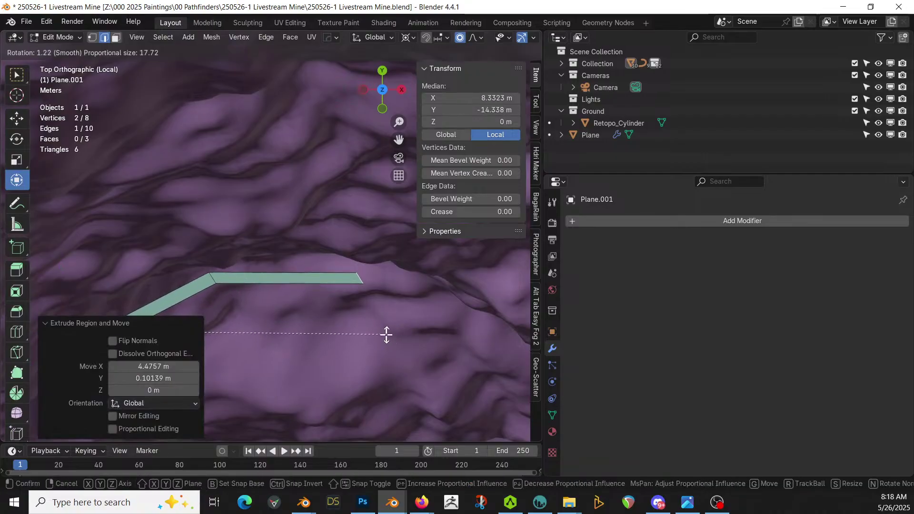
left_click(386, 333)
Turn off proportional editing, set the pivot point to Individual Origins and rotate the end edge by about 37.4° around Z.
left_click(457, 39)
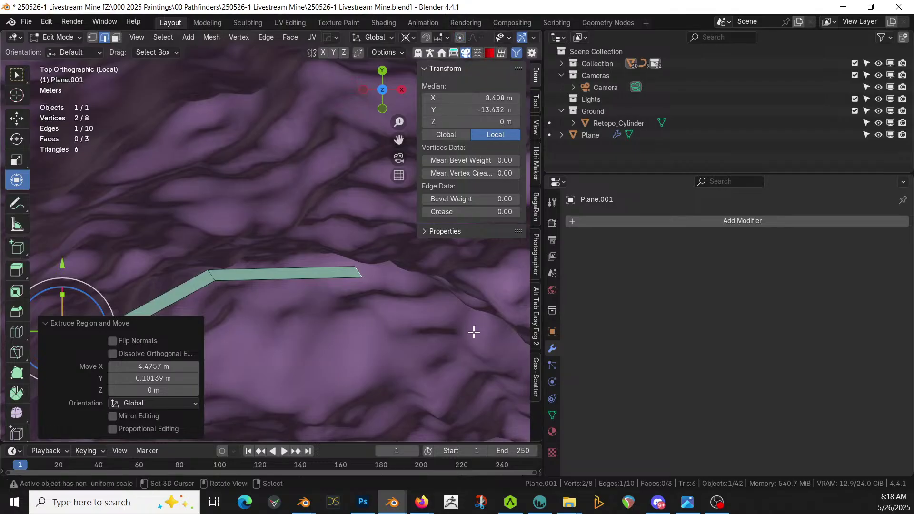
left_click(410, 38)
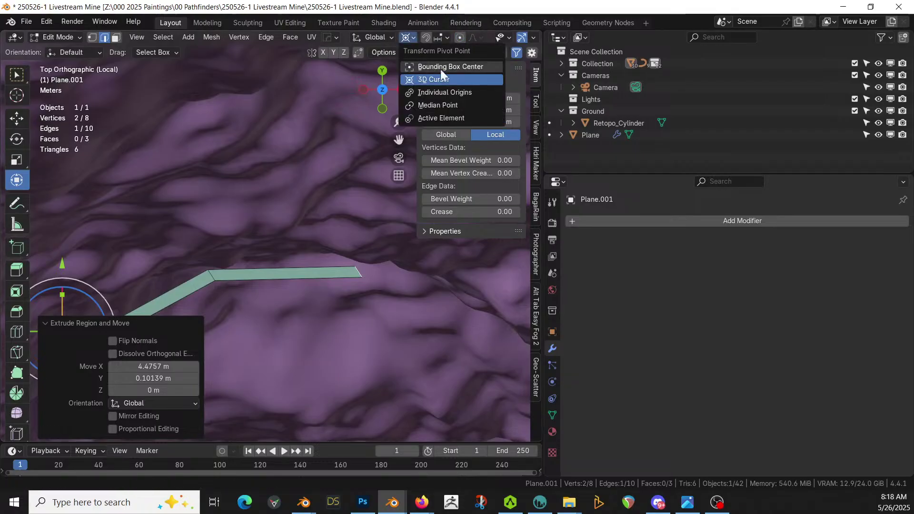
left_click(450, 93)
key("r")
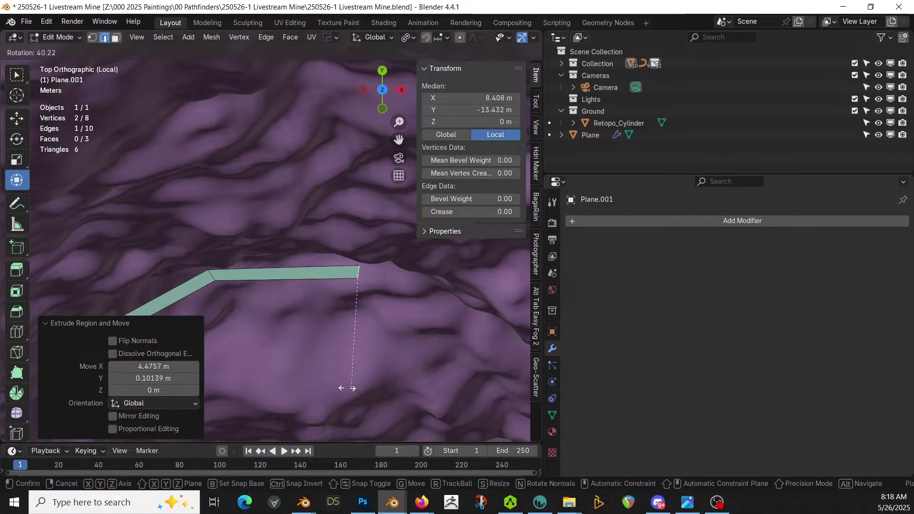
left_click(358, 388)
Extrude the end edge downward by about (6.11, -2.28, -1.13) m and shift it by about (0.52, 1.20, 0) m.
middle_click_drag(388, 372, 287, 216)
key("e")
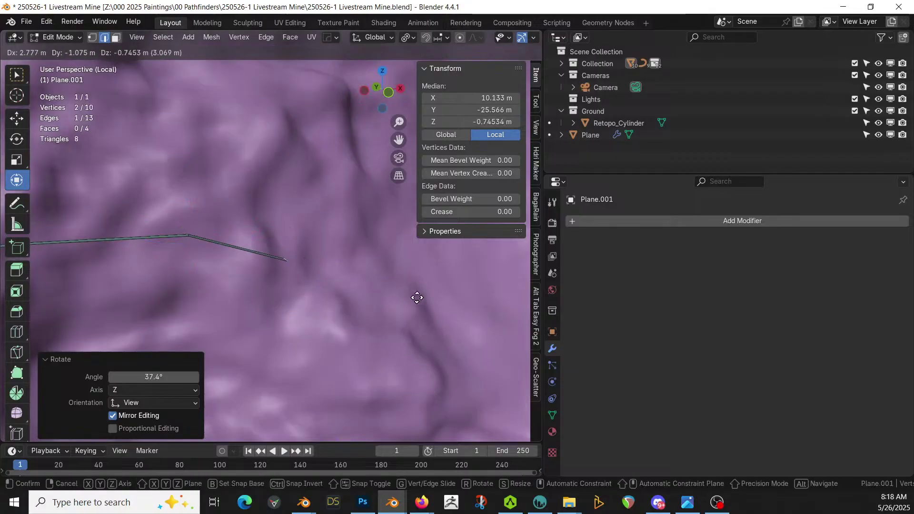
left_click(502, 296)
middle_click_drag(502, 295, 493, 399)
key("KP_7")
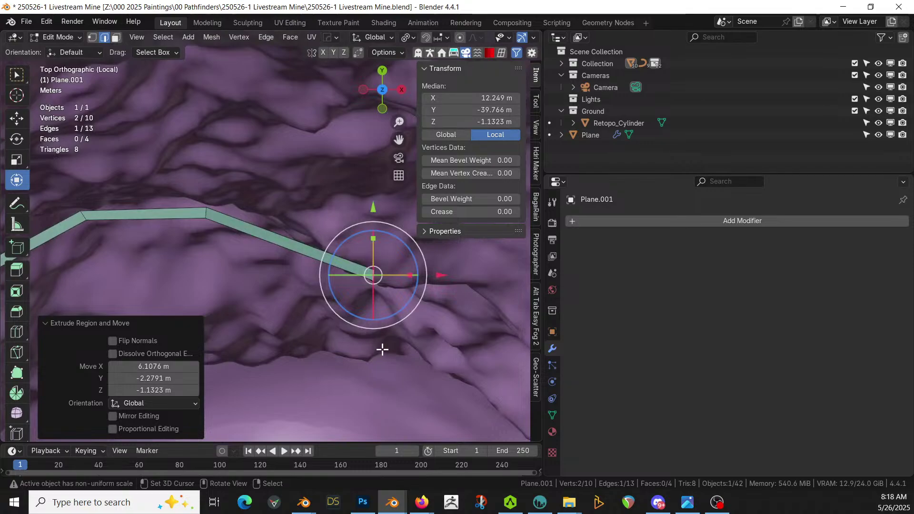
key("g")
left_click(401, 306)
Extrude the end edge upward by about (2.97, -2.73, 2.14) m, move it by about (1.67, 0.92, 0) m and rotate it.
middle_click_drag(402, 306, 287, 288, "shift")
key("e")
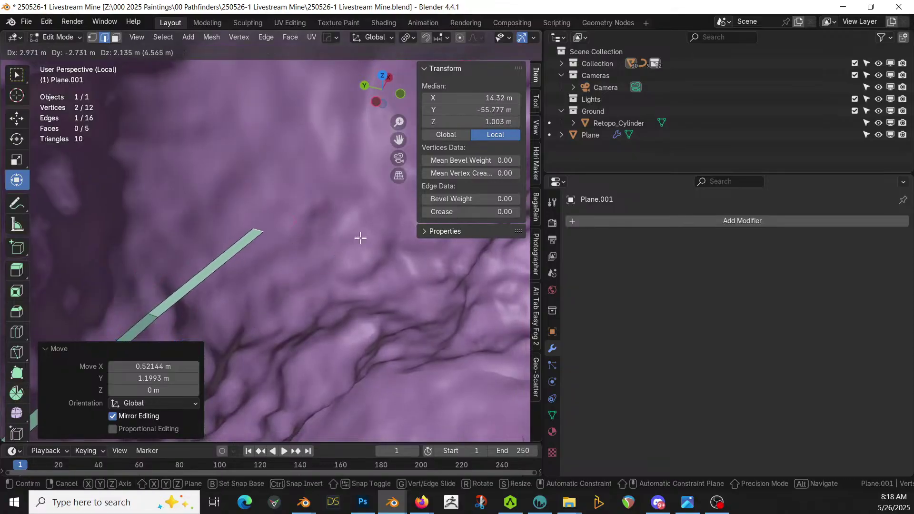
left_click(361, 238)
key("KP_7")
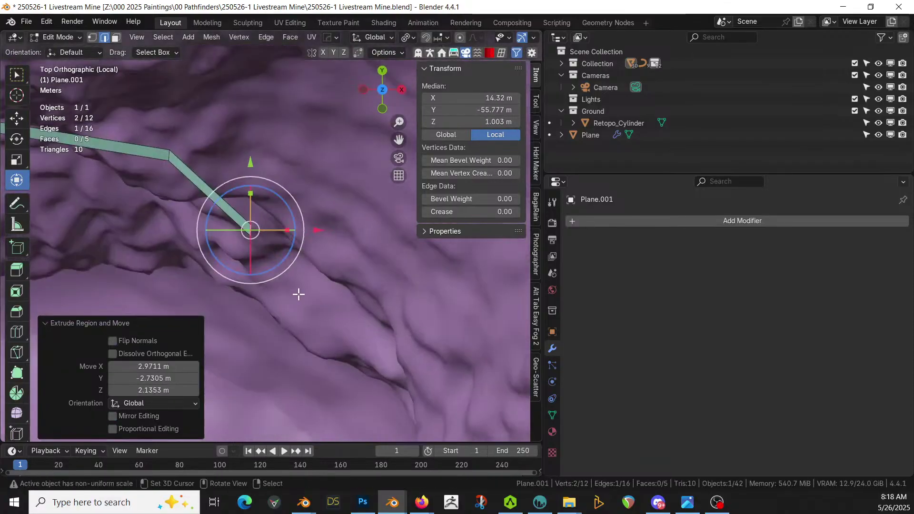
key("g")
key("r")
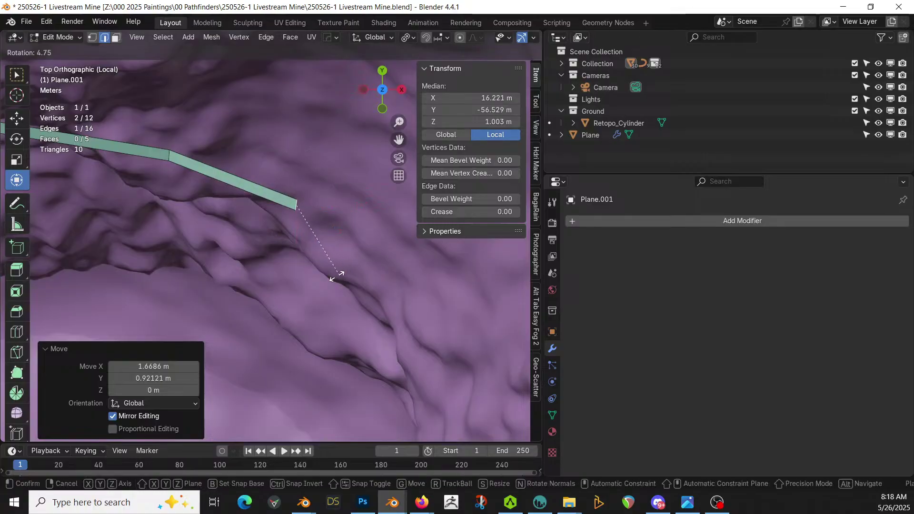
Rotate the strip's end edge 18.6° and extrude a new segment from it about 4 m diagonally along the rock wall.
left_click(321, 275)
key("e")
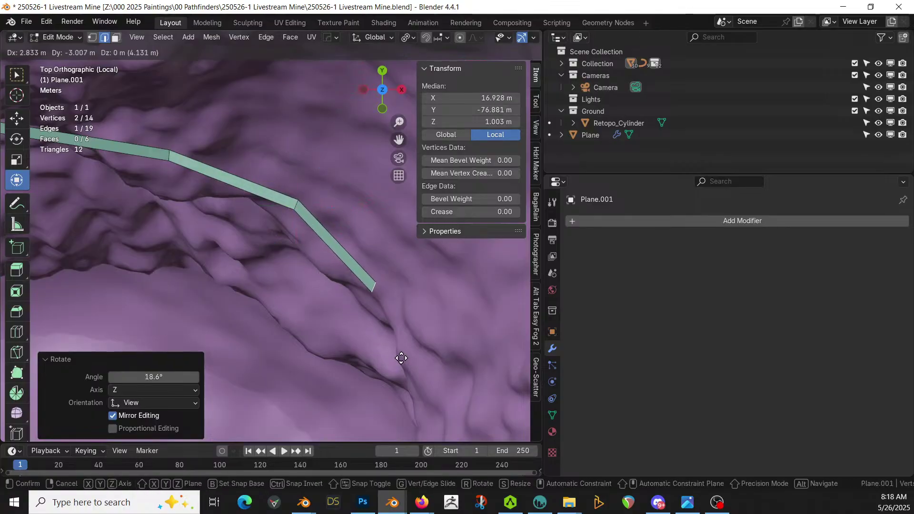
left_click(408, 358)
Select the strip's last face and lower it about 5 m along global Z.
middle_click_drag(407, 357, 425, 243)
left_click(271, 209)
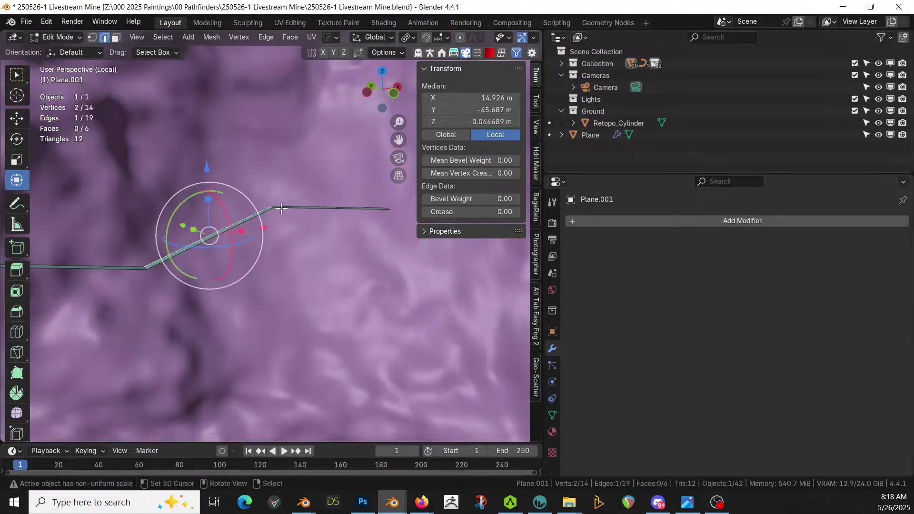
key("3")
mouse_move(306, 206)
middle_mouse_down()
mouse_move(337, 225)
mouse_move(312, 216)
middle_mouse_up()
left_click(321, 198)
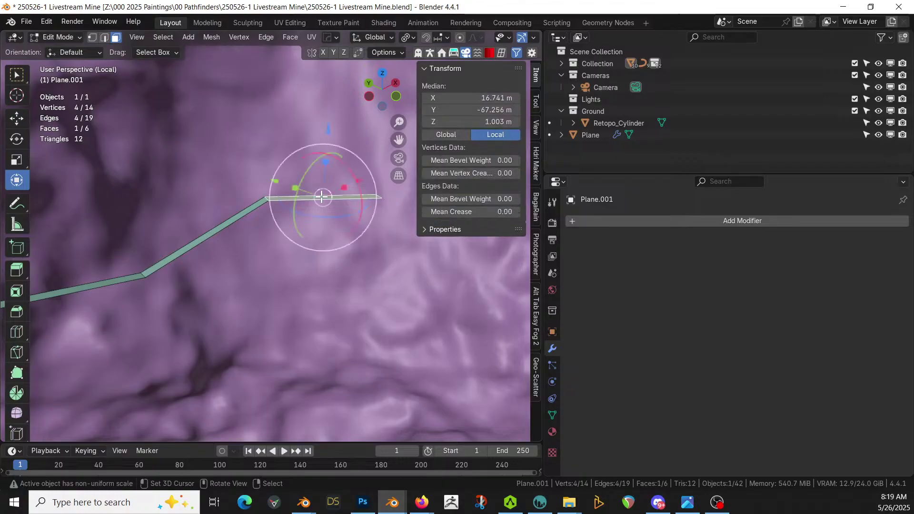
key("g")
key("z")
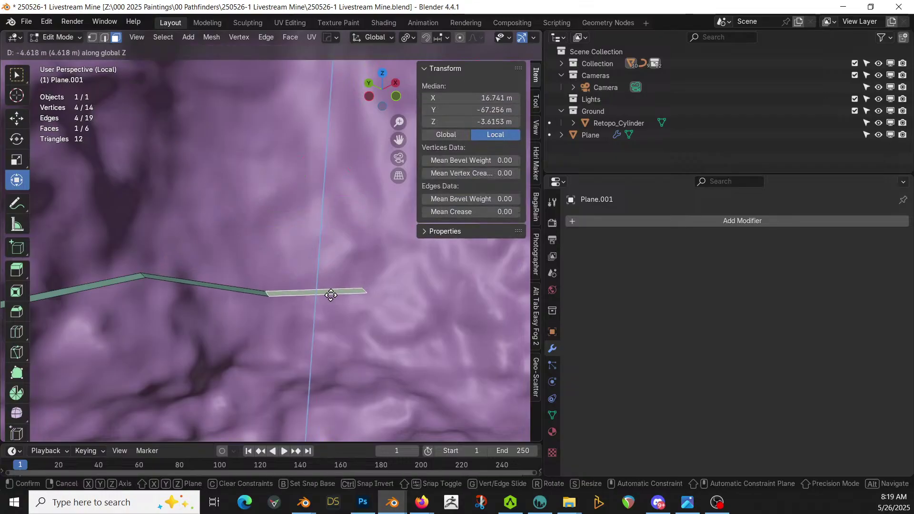
left_click(330, 301)
Extrude the strip's end edge about 10 m along the wall and rotate the new end 44.8° in top view.
middle_click_drag(330, 301, 187, 255)
key("KP_7")
scroll(247, 333, "down", 1)
key("e")
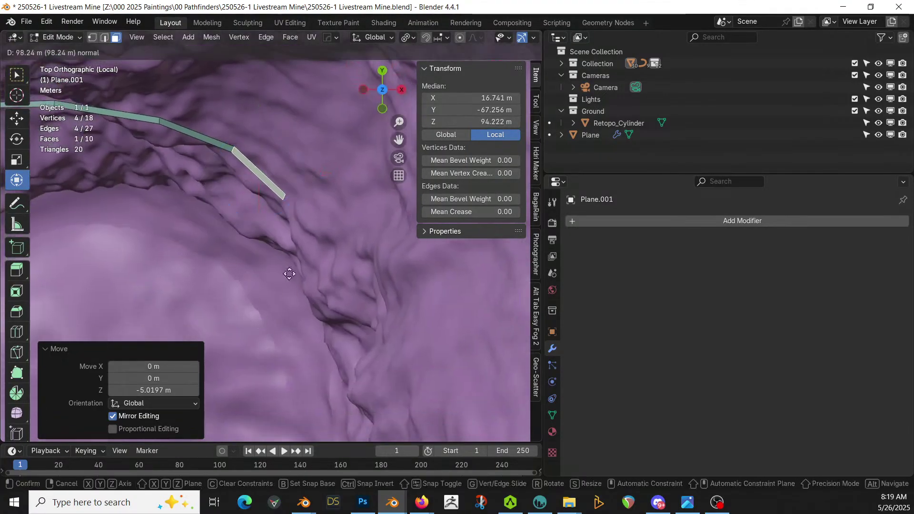
right_click(300, 196)
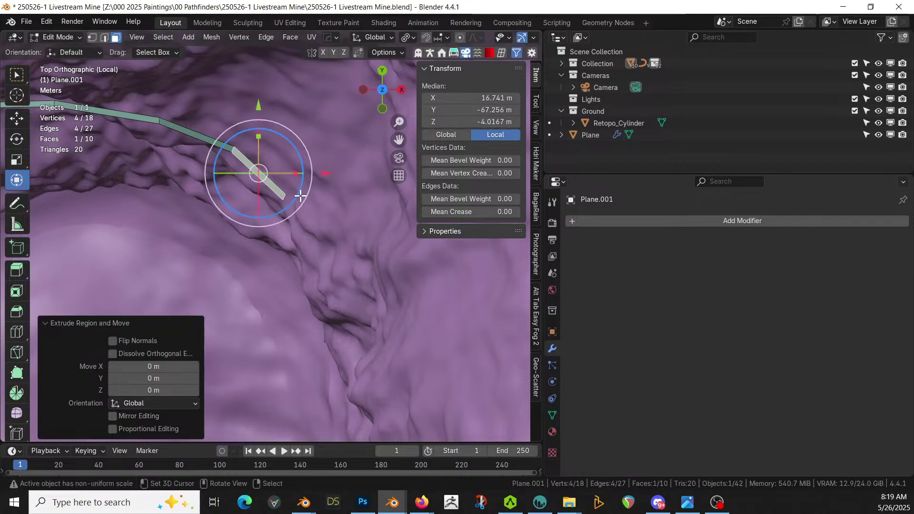
key("2")
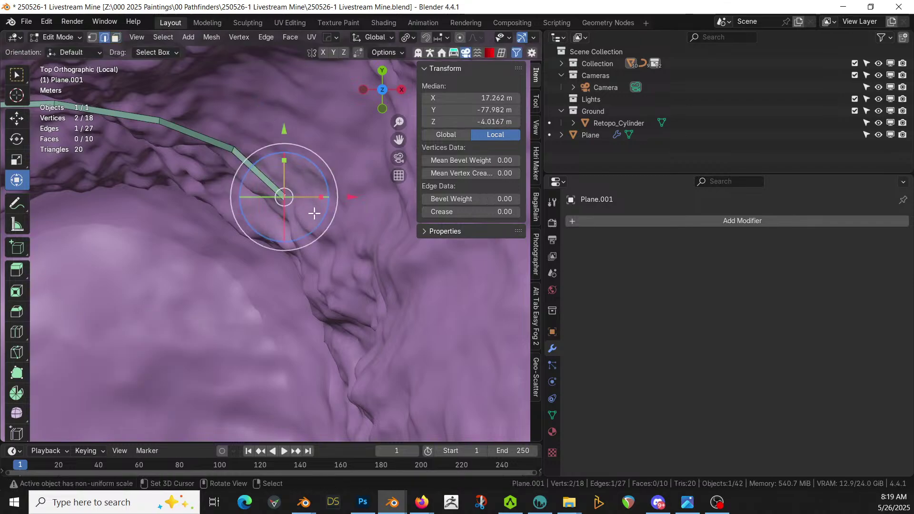
key("e")
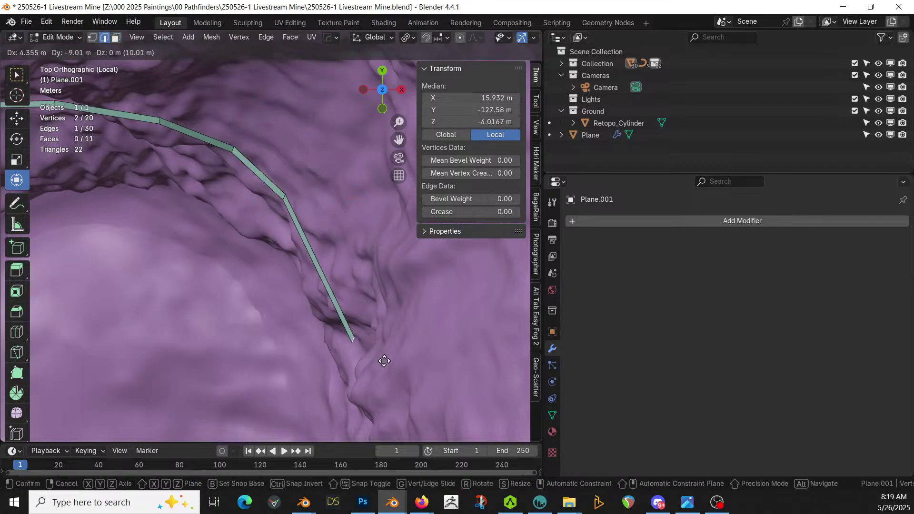
left_click(385, 362)
key("r")
left_click(359, 374)
Lower the strip's end edge about 1.24 m along global Z.
middle_click_drag(360, 374, 445, 213)
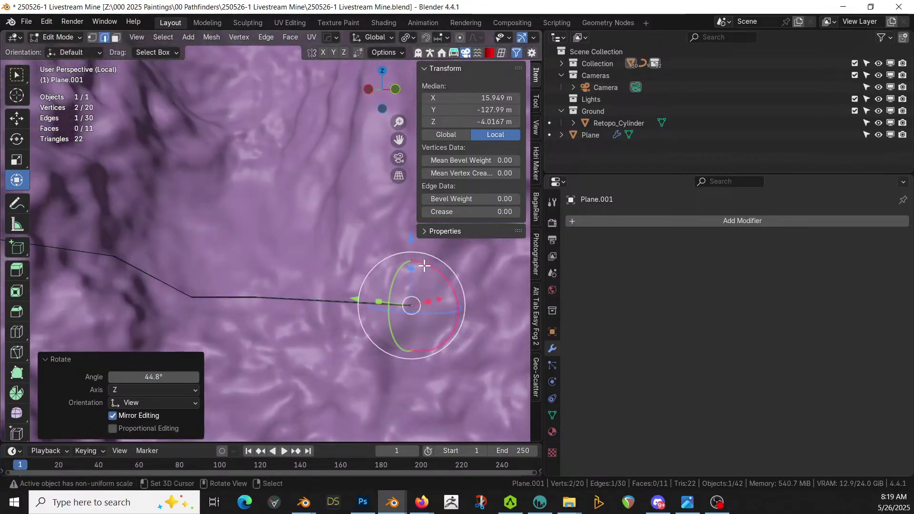
key("g")
key("z")
left_click(438, 302)
Extrude a further segment from the end edge by about -1.6 m in X and -9.5 m in Y, and rotate its end 25°.
middle_click_drag(439, 302, 348, 373)
key("KP_5")
key("KP_7")
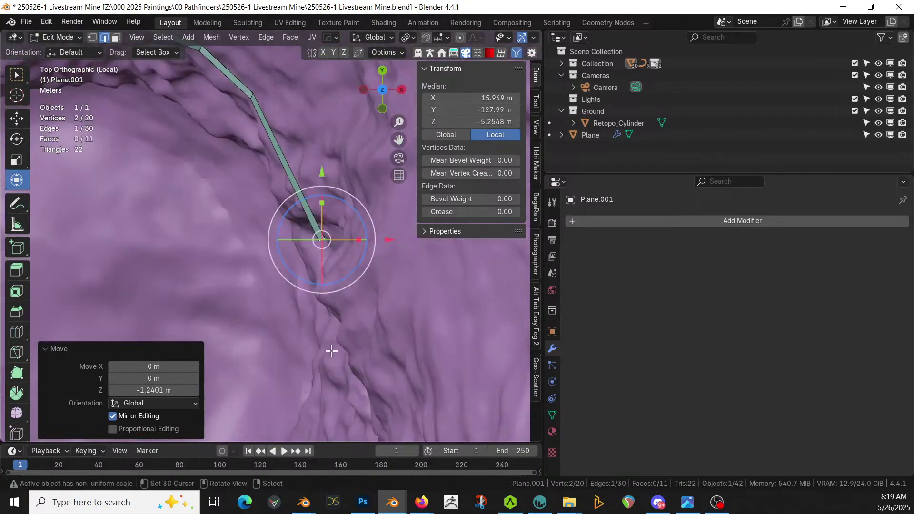
key("e")
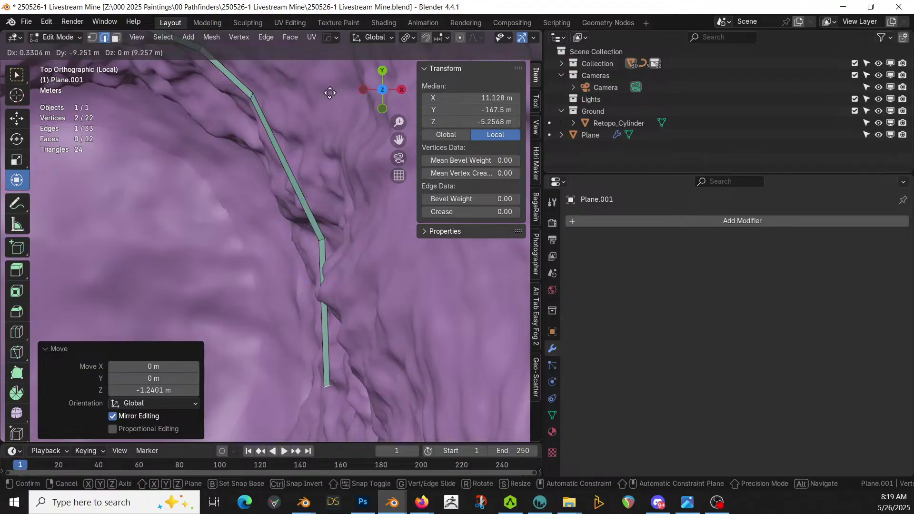
left_click(298, 94)
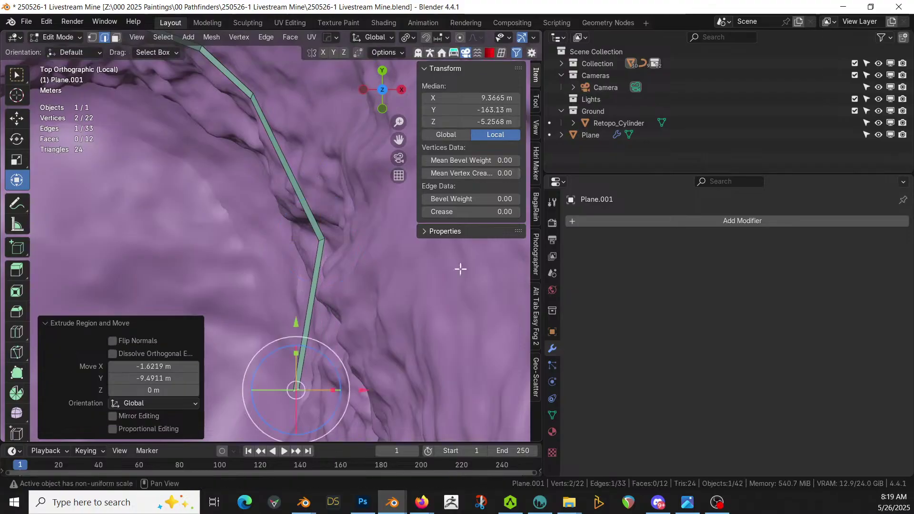
key("r")
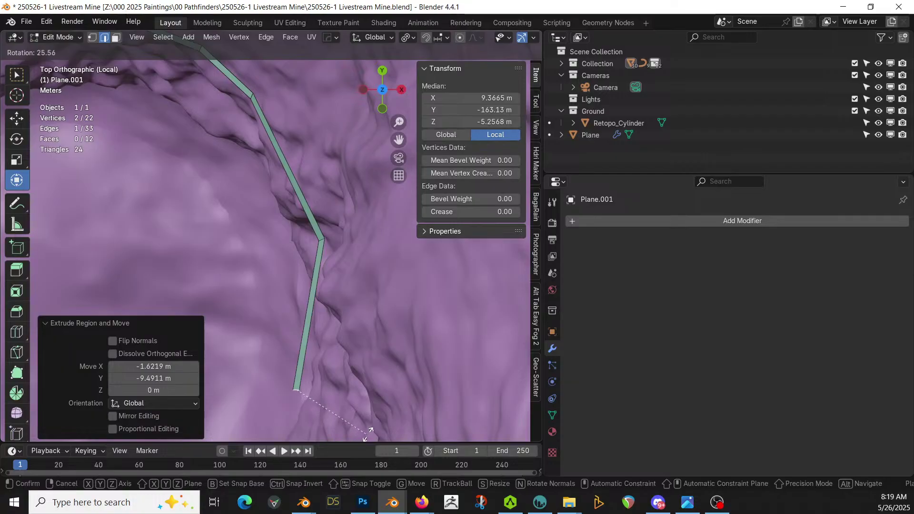
left_click(366, 434)
Lower the new end edge about 2.13 m along global Z so the strip keeps descending.
middle_click_drag(367, 434, 490, 251)
key("g")
key("z")
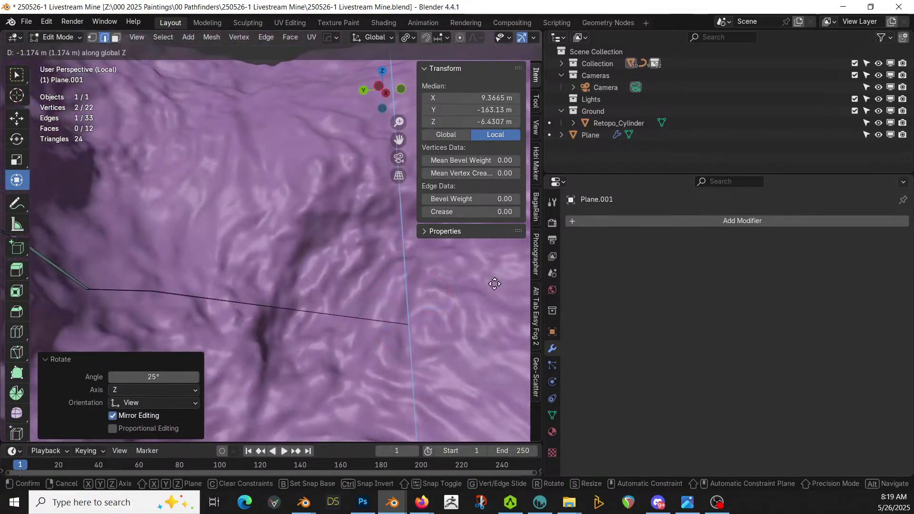
left_click(494, 286)
Check the strip against the cavern wall from several angles and save the file.
middle_click_drag(490, 286, 431, 210)
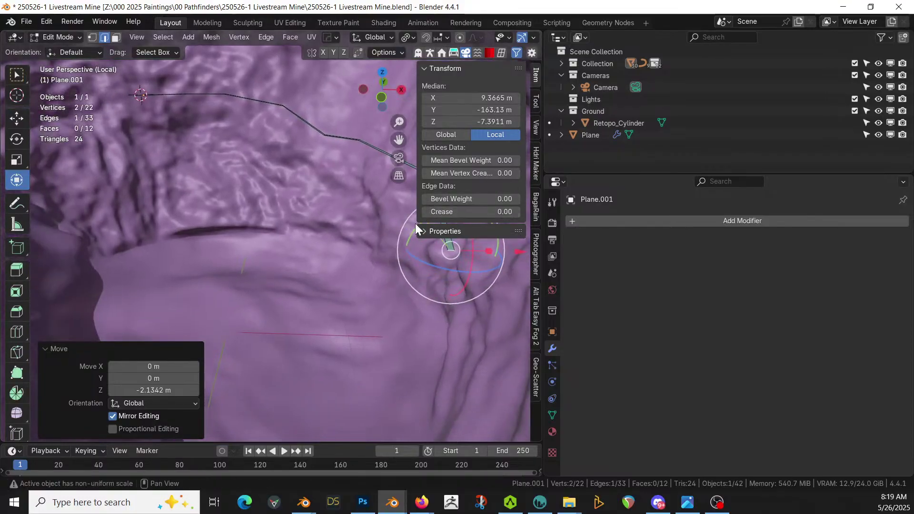
middle_click_drag(402, 316, 395, 266)
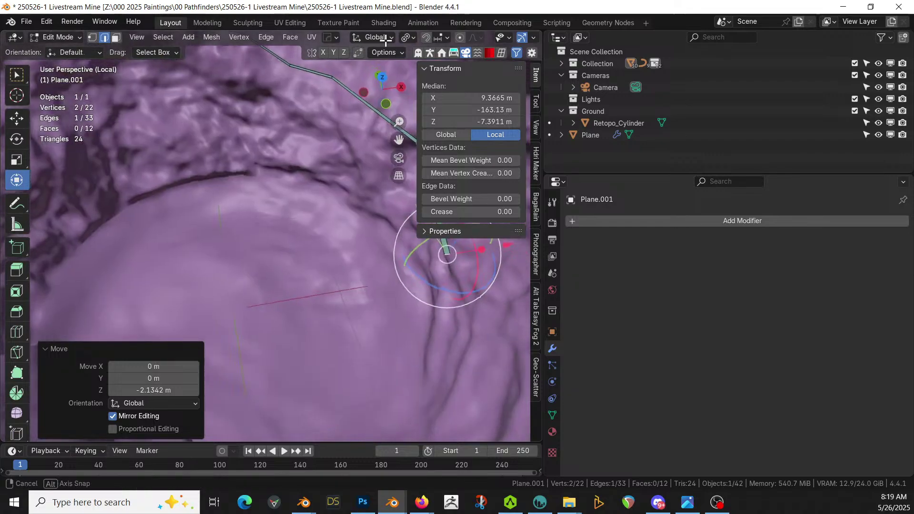
middle_click_drag(341, 409, 360, 383)
key("ctrl+s")
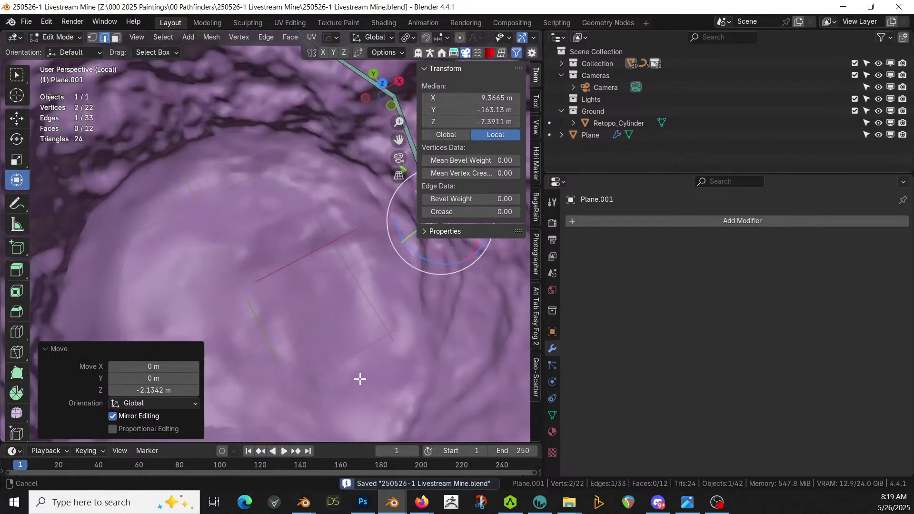
Extrude two more segments from the end edge around the wall's curve, the second by about -3.8 m in X and -6.2 m in Y.
key("KP_Decimal")
key("KP_7")
key("e")
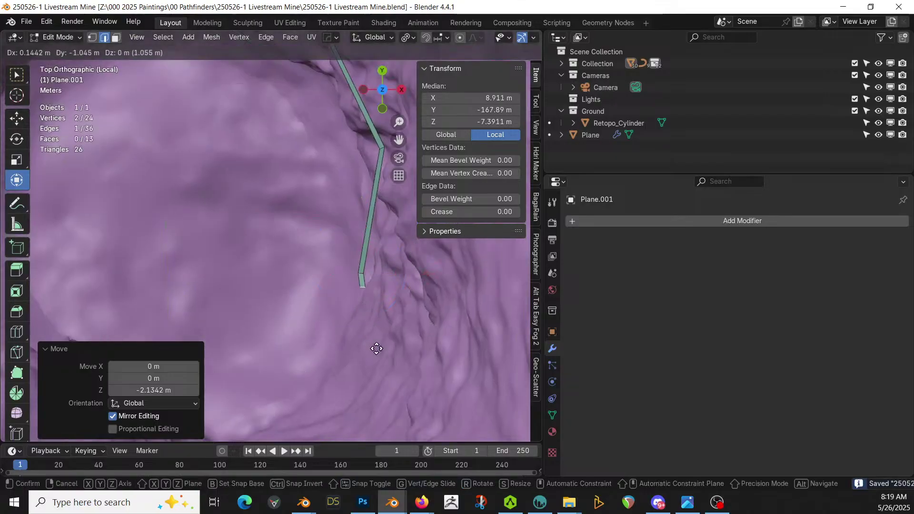
left_click(394, 363)
key("e")
left_click(339, 35)
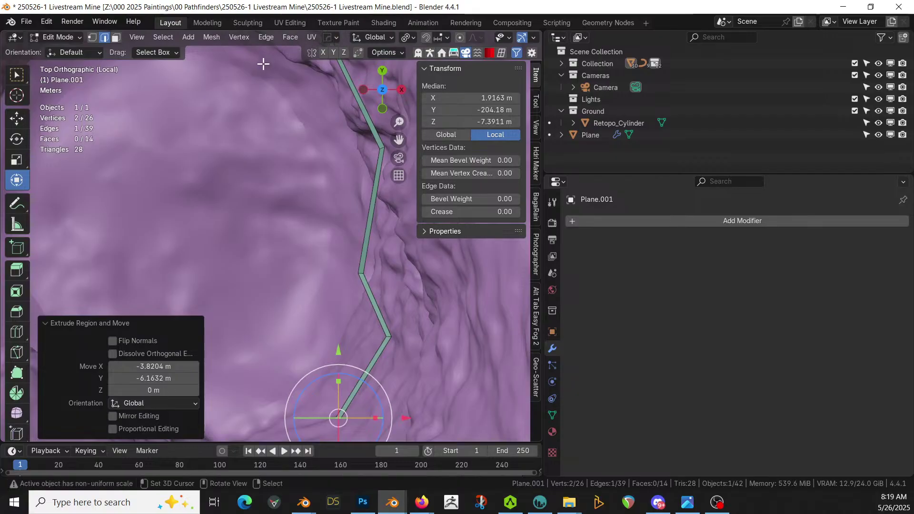
Lower the end edge of the latest segment about 1.26 m along global Z.
middle_click_drag(386, 318, 423, 287)
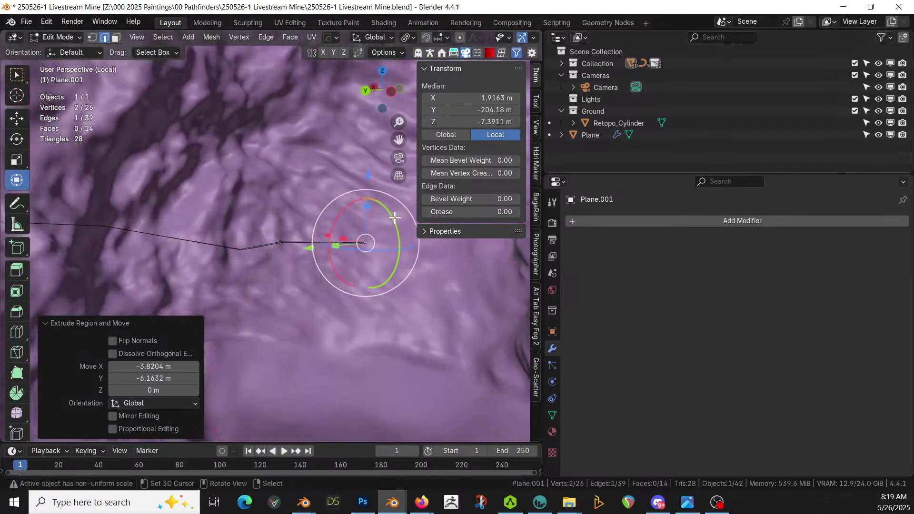
key("g")
key("z")
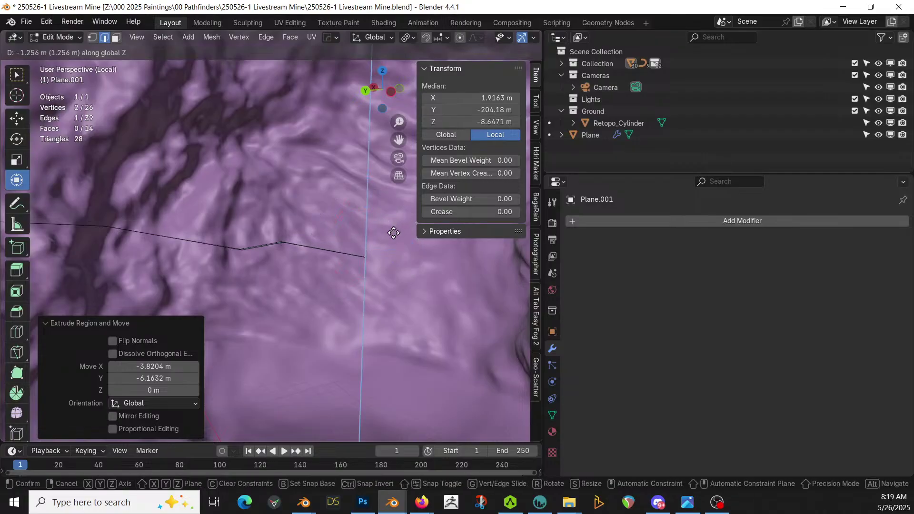
left_click(394, 233)
Rotate the end edge 41.5° and extrude a segment by about -4 m in X and -2.5 m in Y.
middle_click_drag(394, 233, 411, 331)
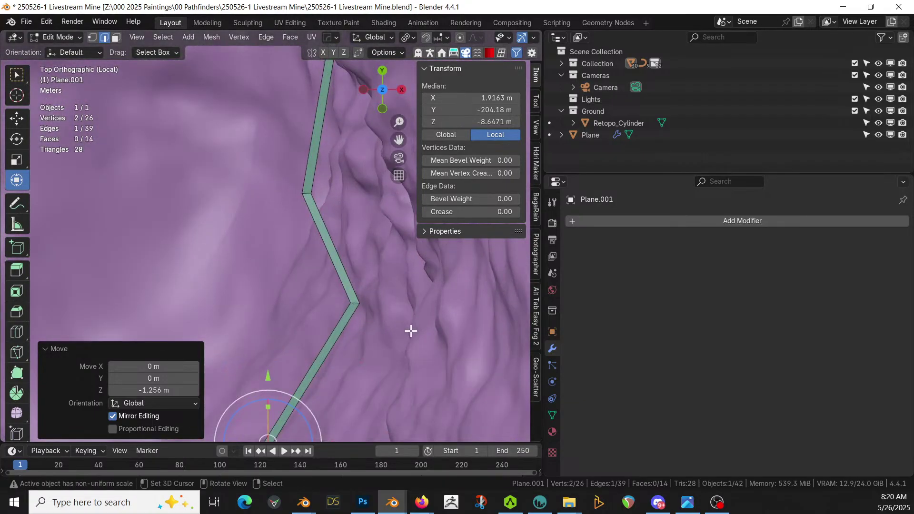
key("KP_Decimal")
key("r")
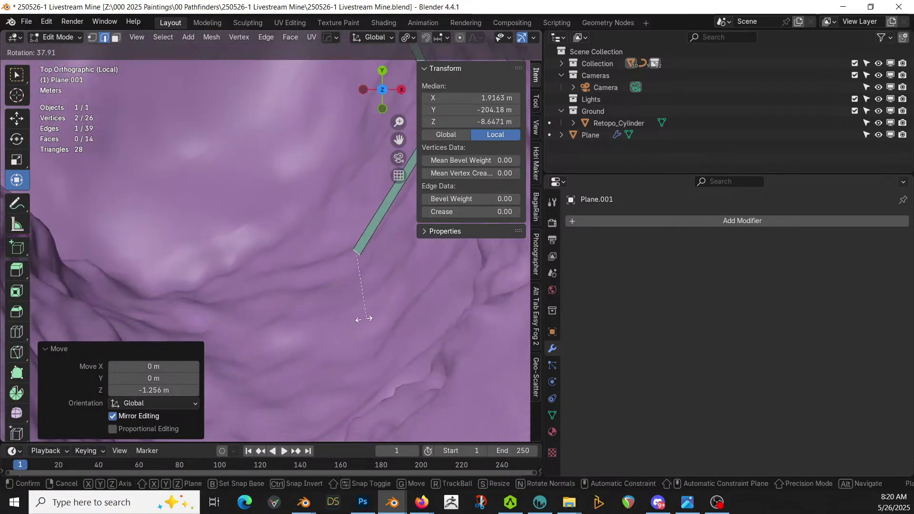
left_click(351, 327)
key("e")
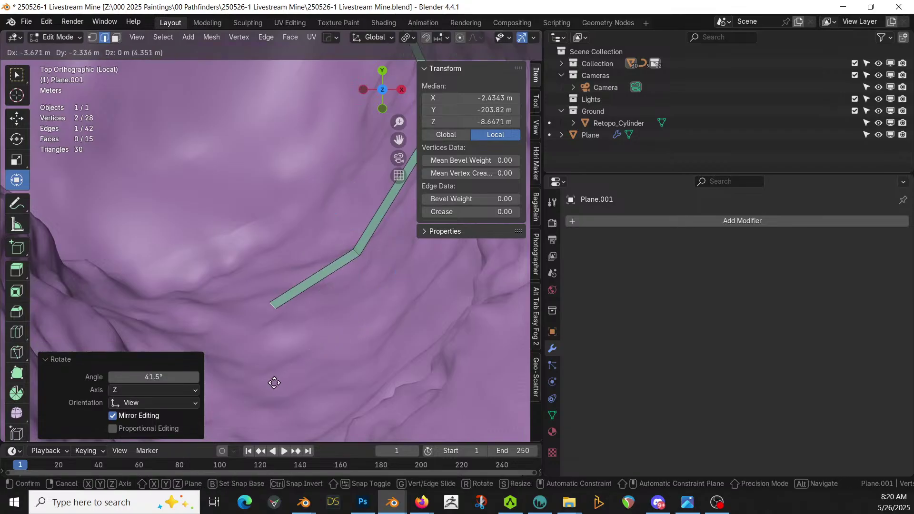
left_click(272, 383)
Snap the 3D cursor to the inner corner vertex at the strip's end.
scroll(357, 321, "down", 2)
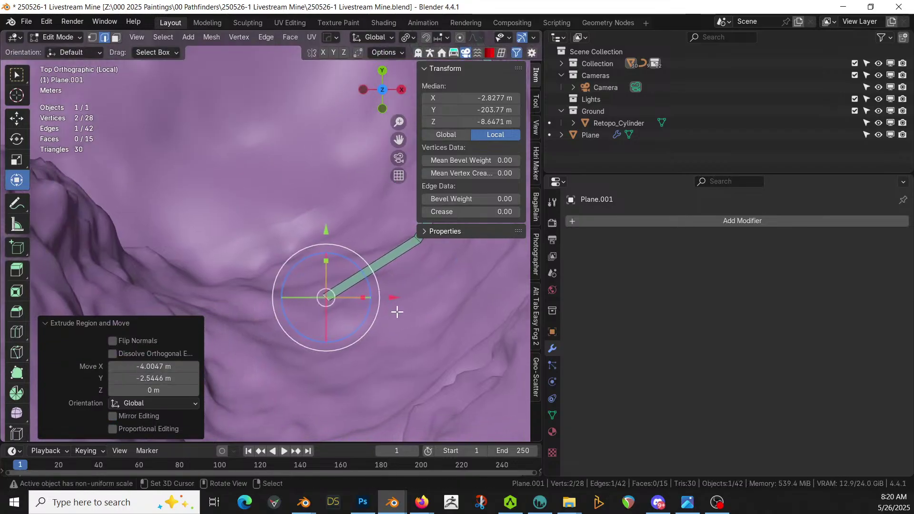
scroll(367, 341, "up", 5)
left_click(361, 342)
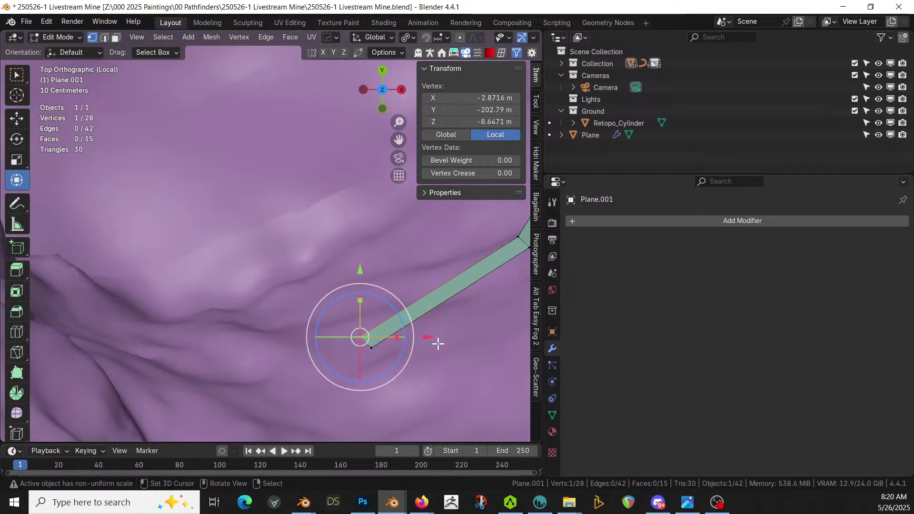
key("shift+s")
key("2")
Spin the strip's end edge 61.2° around the 3D cursor in 12 steps to form a rounded corner.
left_click(24, 391)
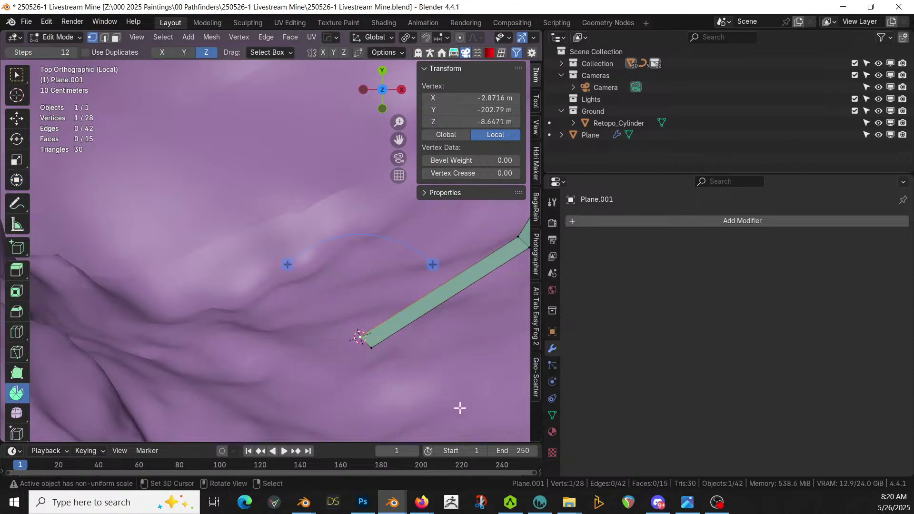
left_click_drag(433, 265, 414, 361)
key("Escape")
key("2")
left_click(365, 342)
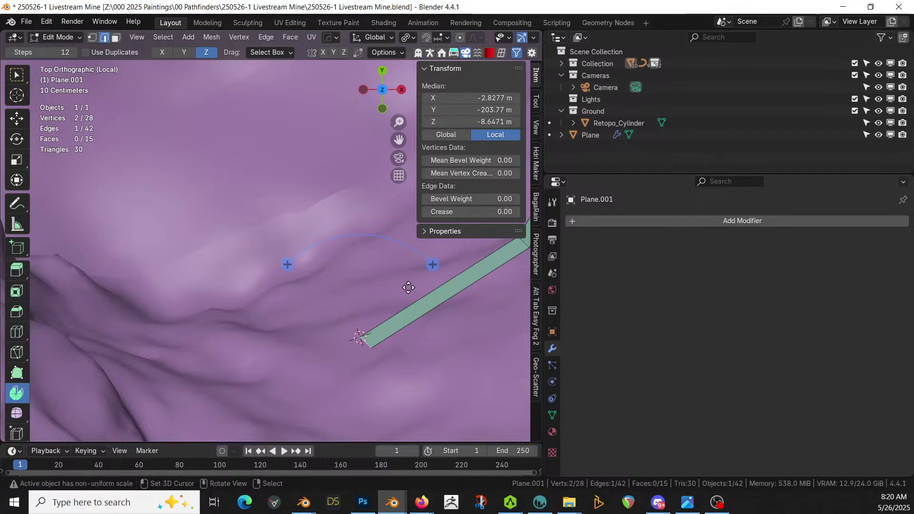
left_click_drag(433, 265, 433, 361)
Switch back to the Transform tool and extrude the corner's end edge by about -7.6 m in X and 2 m in Y.
middle_click_drag(372, 365, 430, 382, "shift")
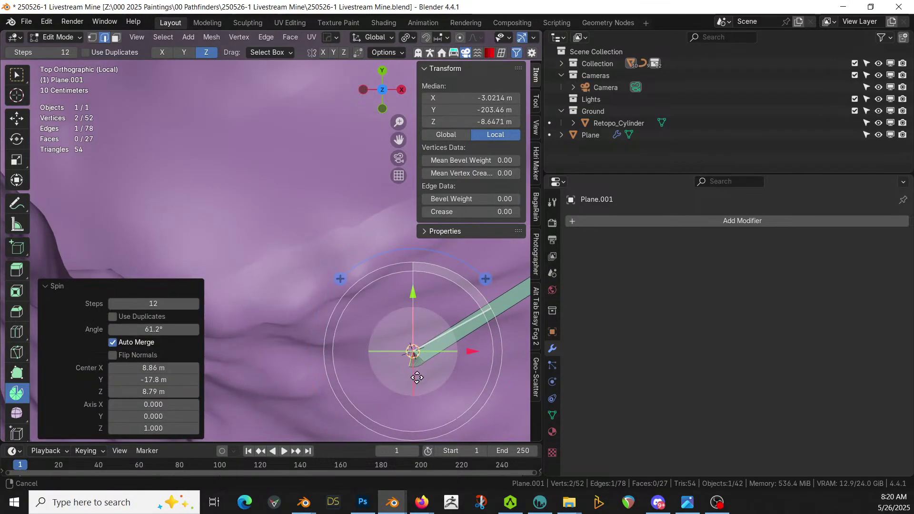
left_click(17, 181)
key("e")
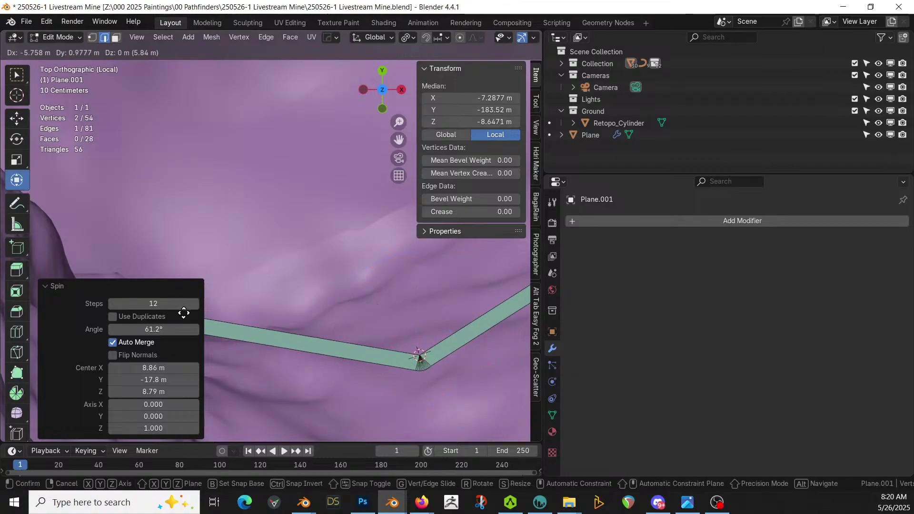
left_click(120, 274)
Lower the end edge beyond the rounded corner about 2.5 m along global Z.
middle_click_drag(121, 274, 383, 104)
key("g")
key("z")
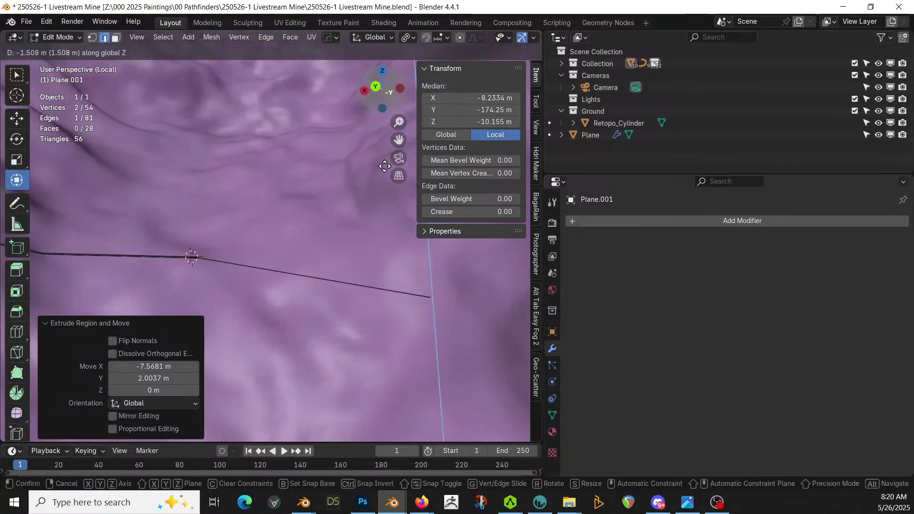
left_click(372, 206)
Extrude another segment about 5.5 m along the rock outcrop in top view and rotate its end edge 21.9°.
middle_click_drag(381, 216, 3, 270)
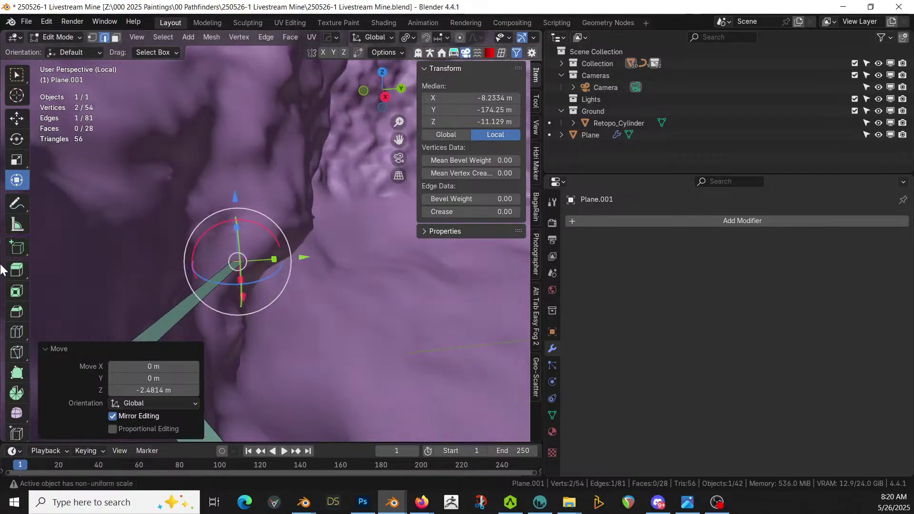
scroll(2, 270, "down", 3)
middle_click_drag(477, 267, 200, 320)
key("KP_7")
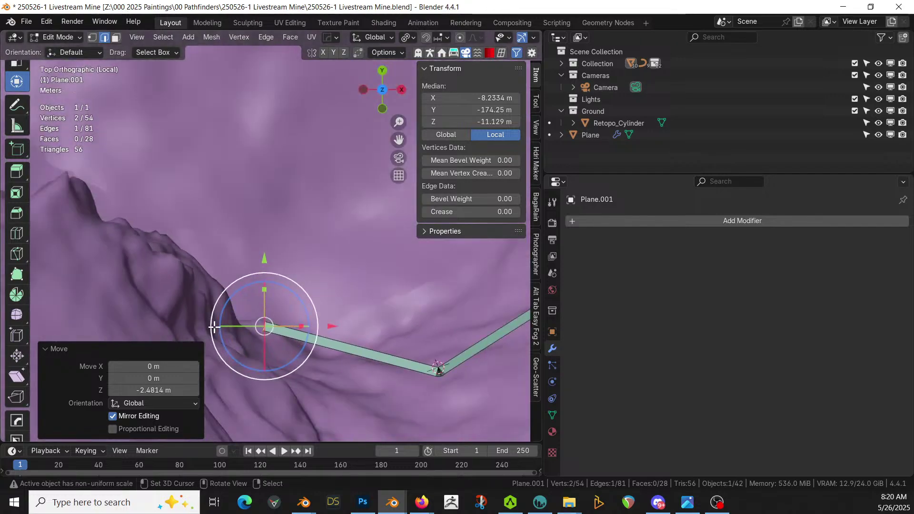
key("e")
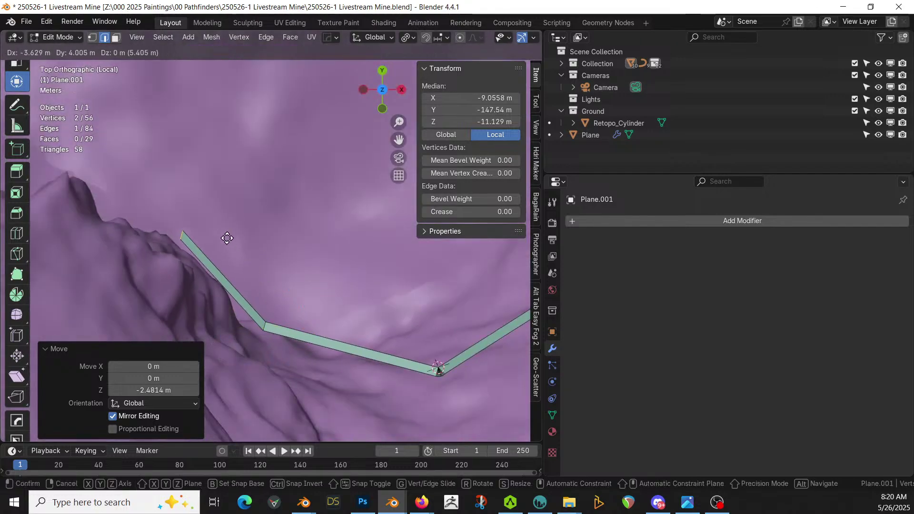
left_click(222, 237)
left_click_drag(222, 237, 228, 267)
Lower the strip's end edge beside the rock outcrop about 0.8 m along global Z.
middle_click_drag(229, 266, 273, 218)
key("g")
key("z")
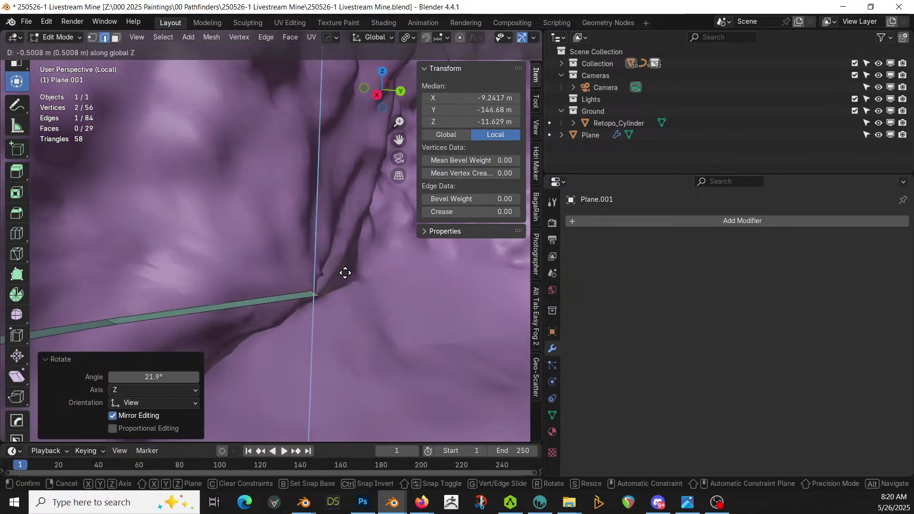
left_click(345, 282)
Extrude a new segment by about -3.4 m in X and 5.7 m in Y in top view and rotate its end edge.
middle_click_drag(345, 286, 75, 97)
middle_click_drag(261, 185, 378, 377)
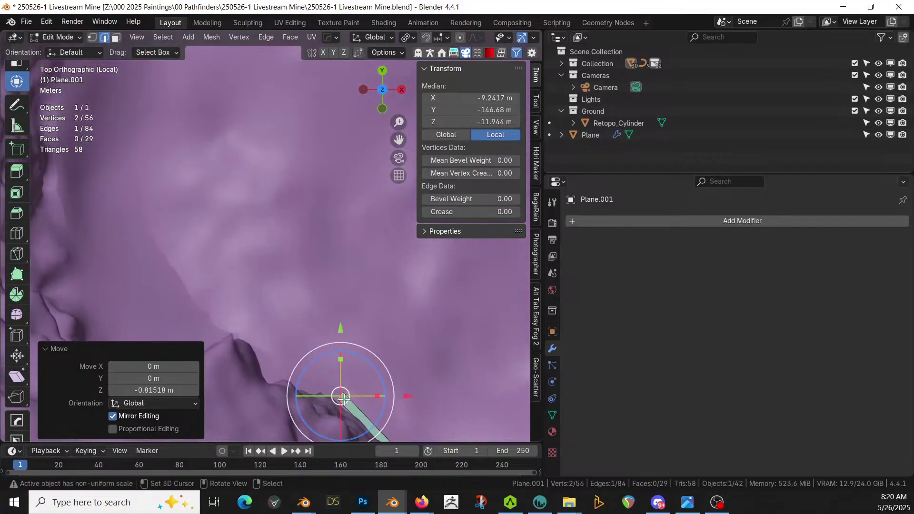
key("e")
left_click(265, 268)
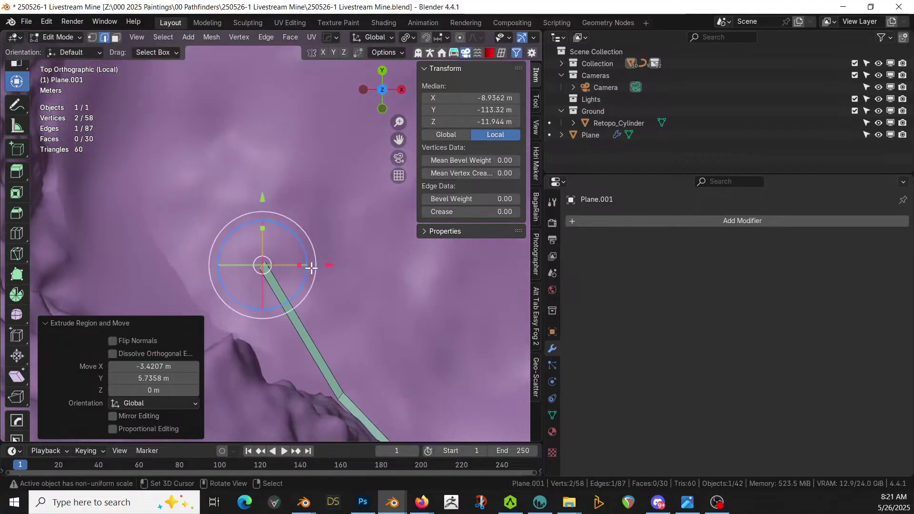
key("r")
left_click(329, 307)
Lower the new segment's end edge about 1.7 m along global Z.
middle_click_drag(285, 267, 154, 180)
key("g")
key("z")
left_click(185, 231)
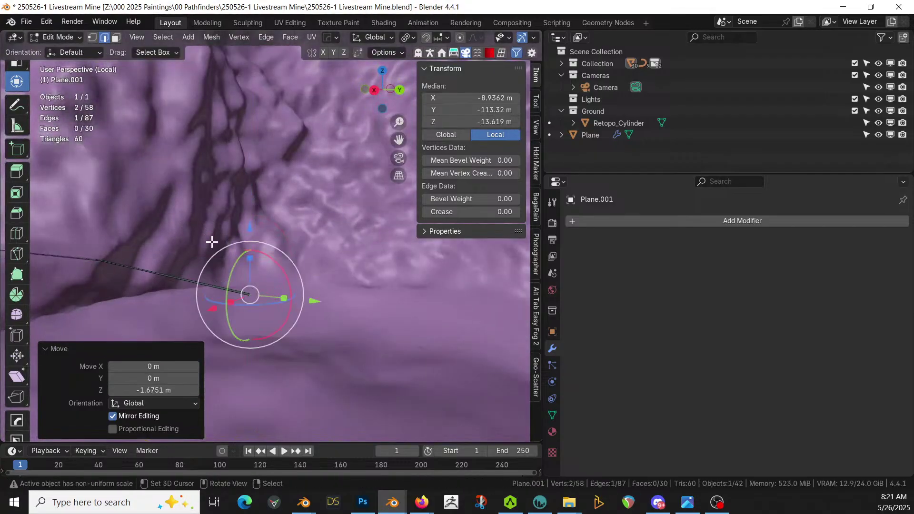
In top view, extrude the end edge by about -4.4 m in X and 2.7 m in Y, and rotate it -31.9°.
key("KP_7")
key("e")
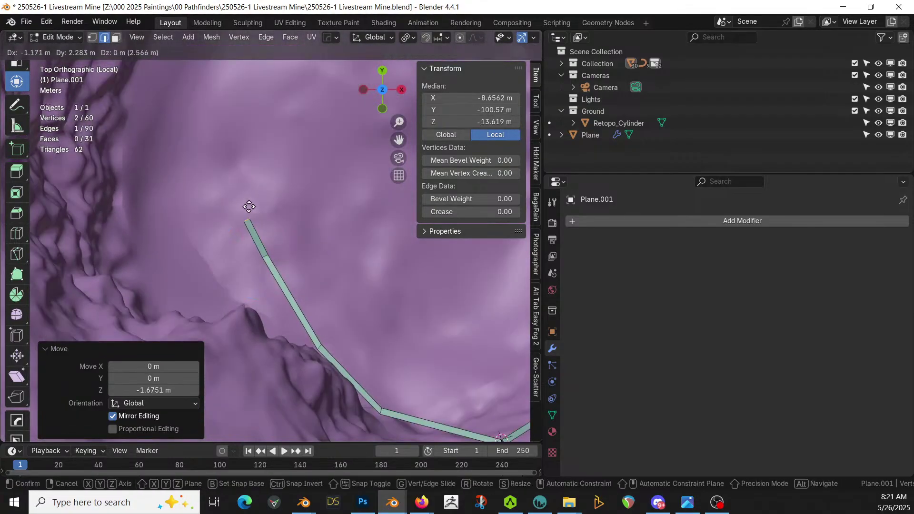
left_click(210, 209)
key("r")
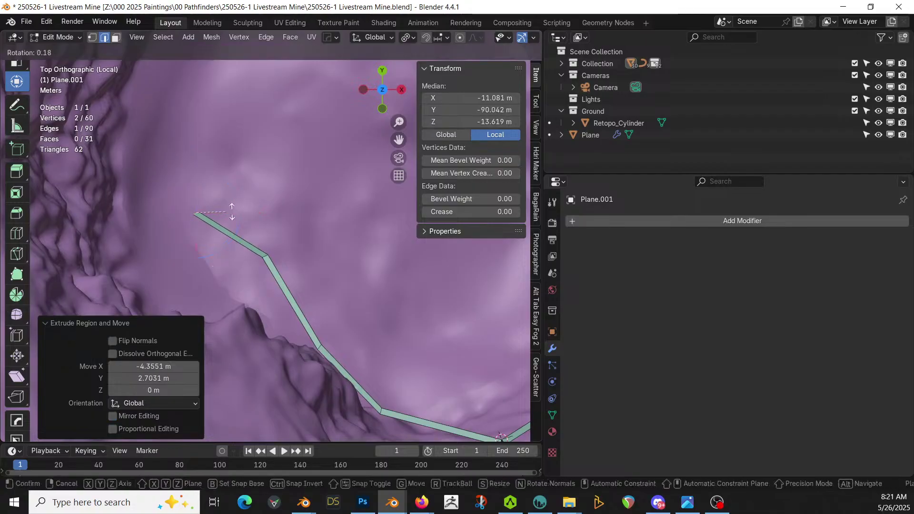
left_click(237, 184)
Extrude another segment by about -1.8 m in X and 5.8 m in Y, and rotate its end edge 34.5°.
key("e")
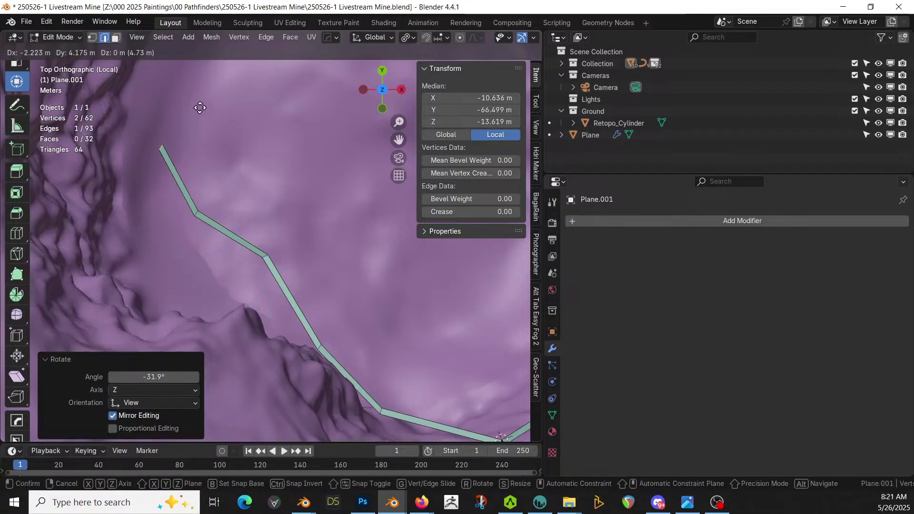
left_click(208, 101)
key("r")
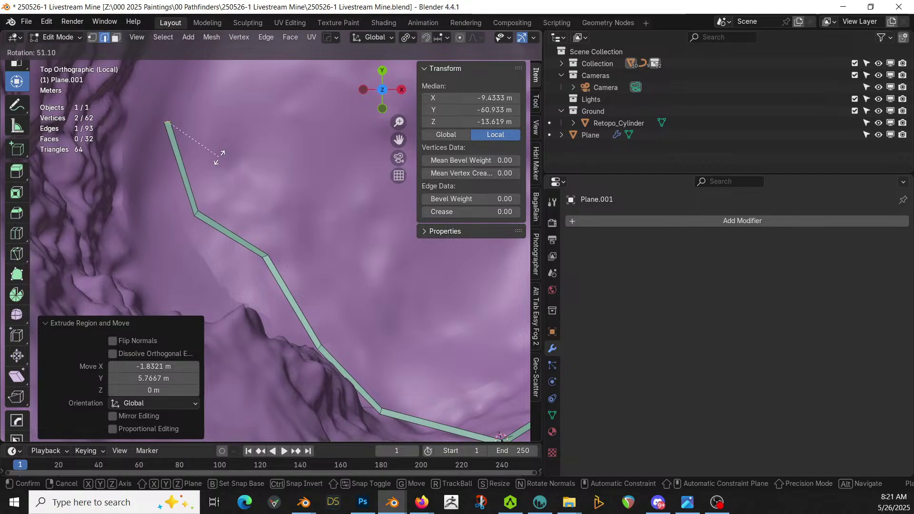
left_click(217, 139)
Select the two cross edges bounding the last segment and lower them together about 1.3 m in Z.
middle_click_drag(204, 224, 120, 141)
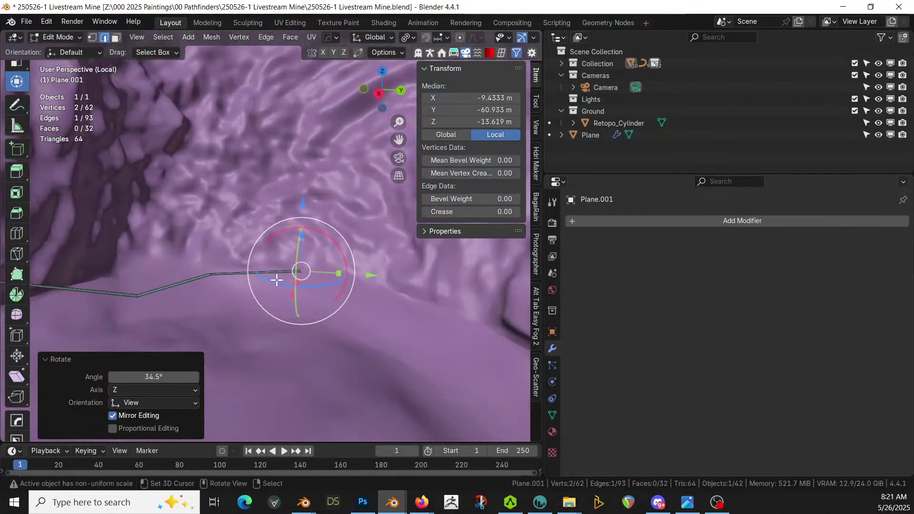
left_click(209, 275, "shift")
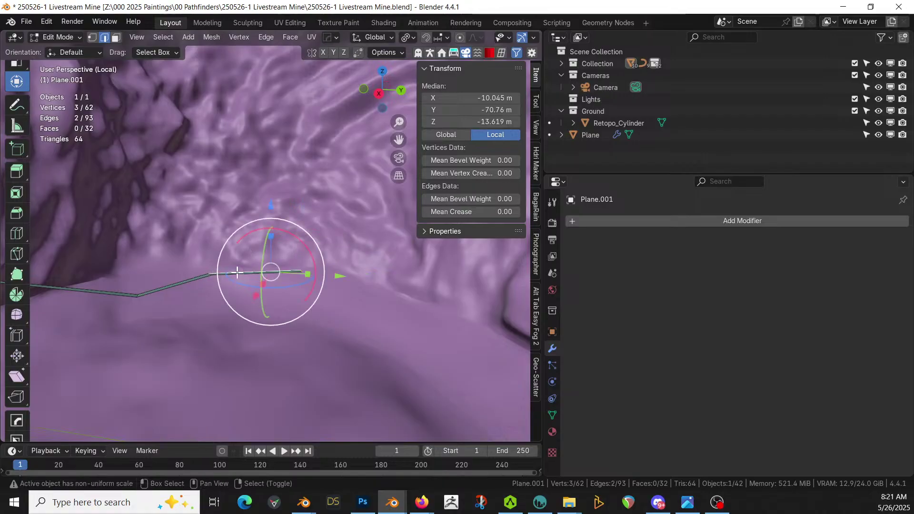
middle_click_drag(302, 282, 282, 232)
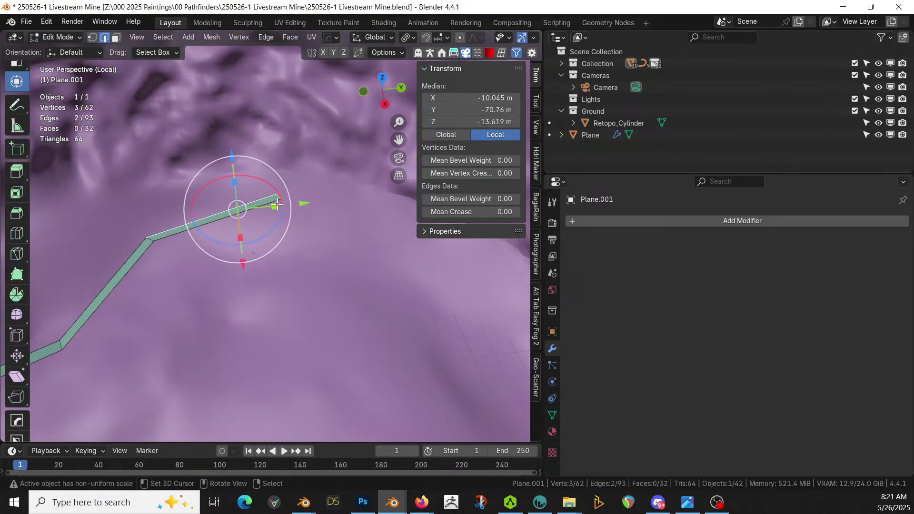
left_click(240, 216, "shift")
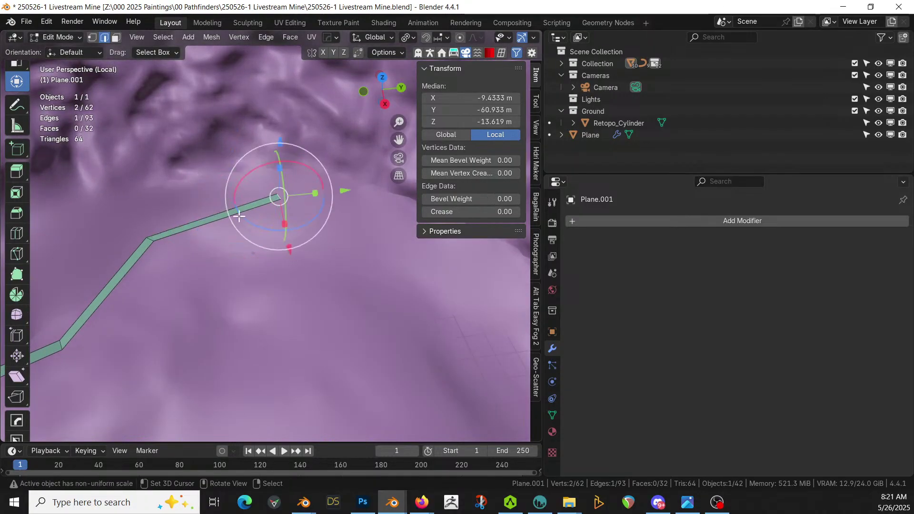
left_click(151, 239, "shift")
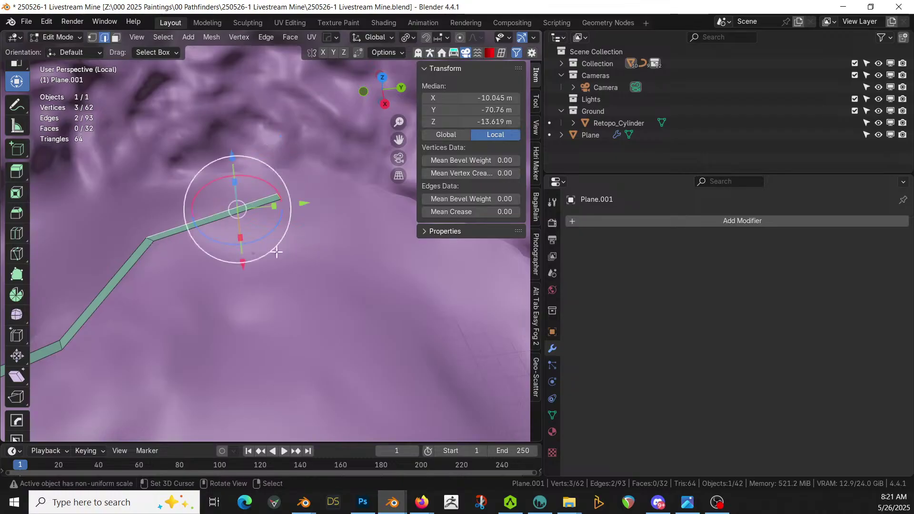
left_click(222, 208, "shift")
left_click(150, 241, "shift")
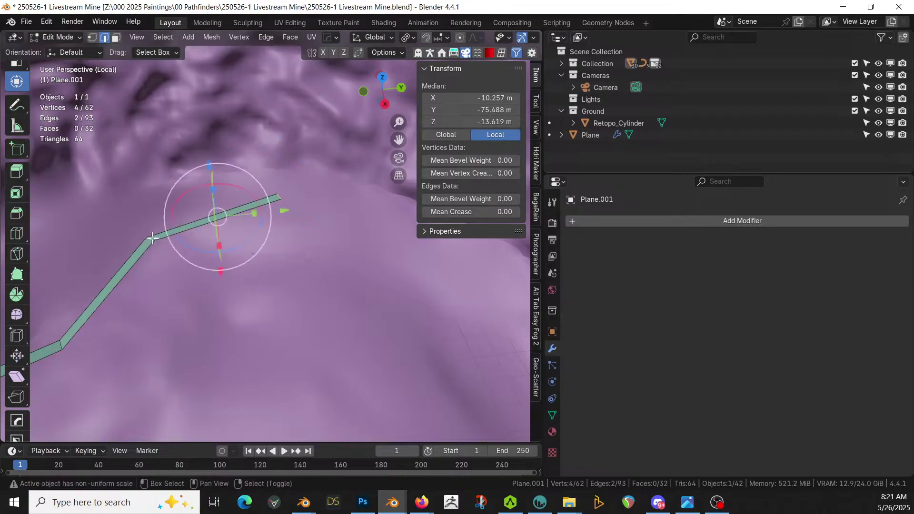
left_click_drag(213, 188, 306, 221)
Lower only the strip's final edge about 1 m further along global Z, leave Edit Mode and save the file.
left_click(280, 217)
key("g")
key("z")
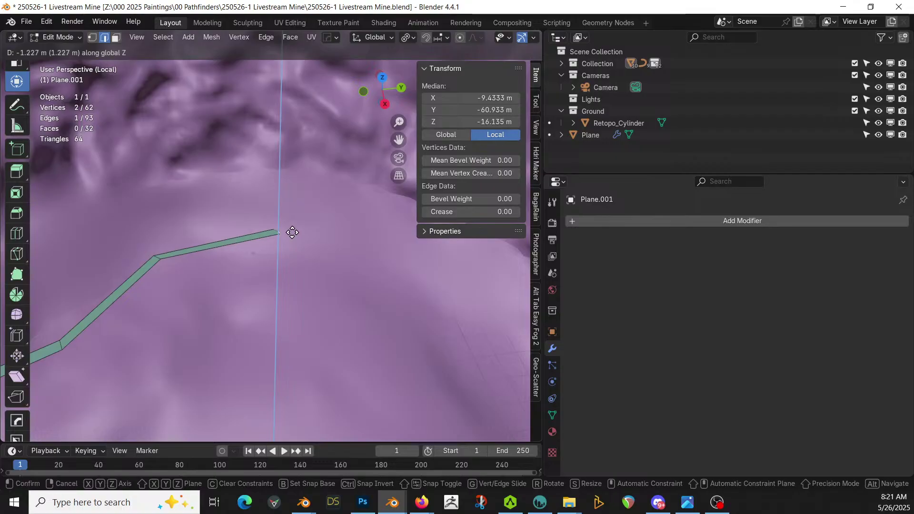
left_click(293, 230)
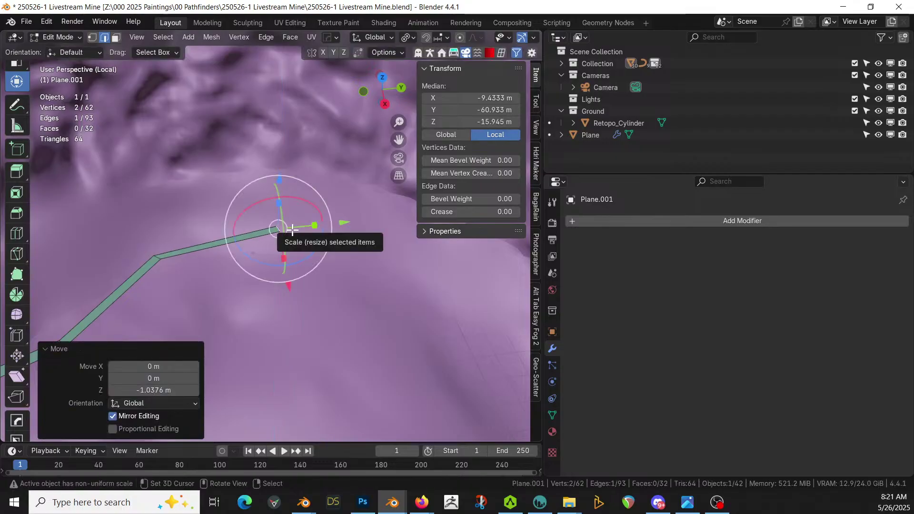
key("Tab")
key("ctrl+s")
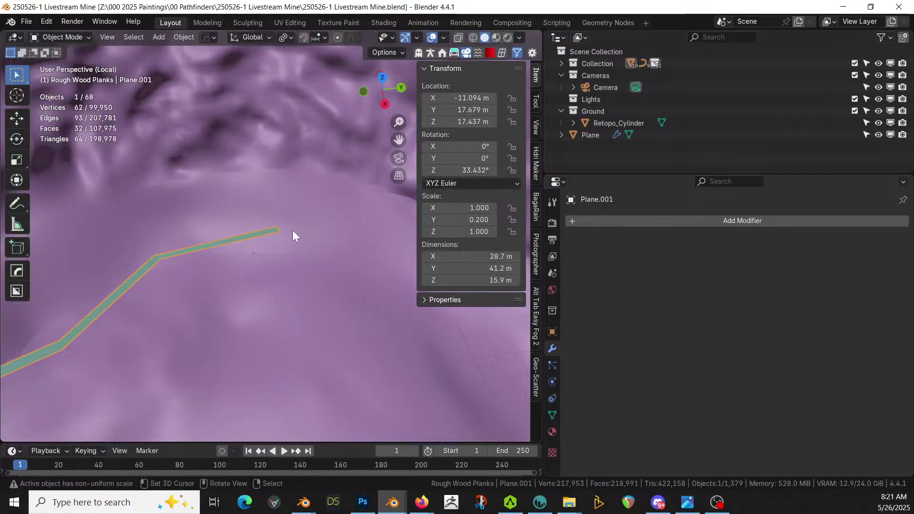
Copy the Platform Generator modifier from the Plane object to the path strip using Copy Modifiers.
scroll(293, 230, "down", 3)
middle_click_drag(292, 230, 106, 181)
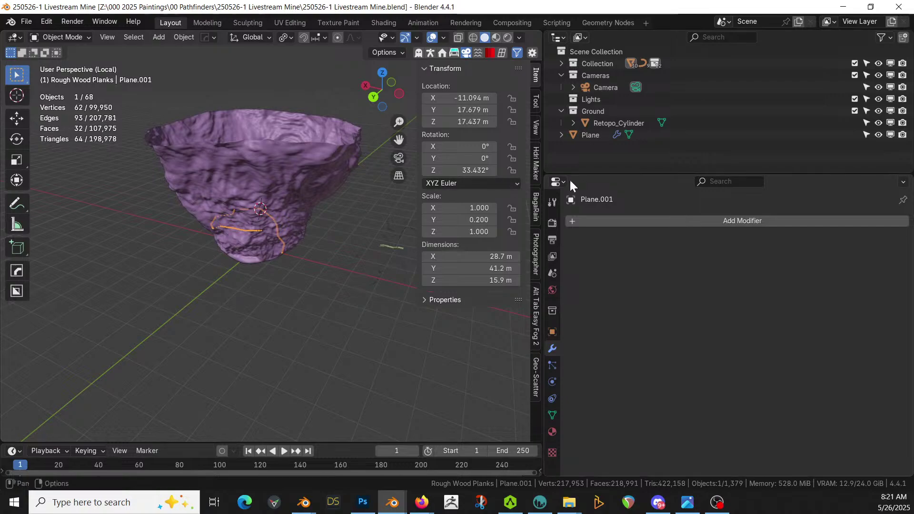
left_click(586, 135)
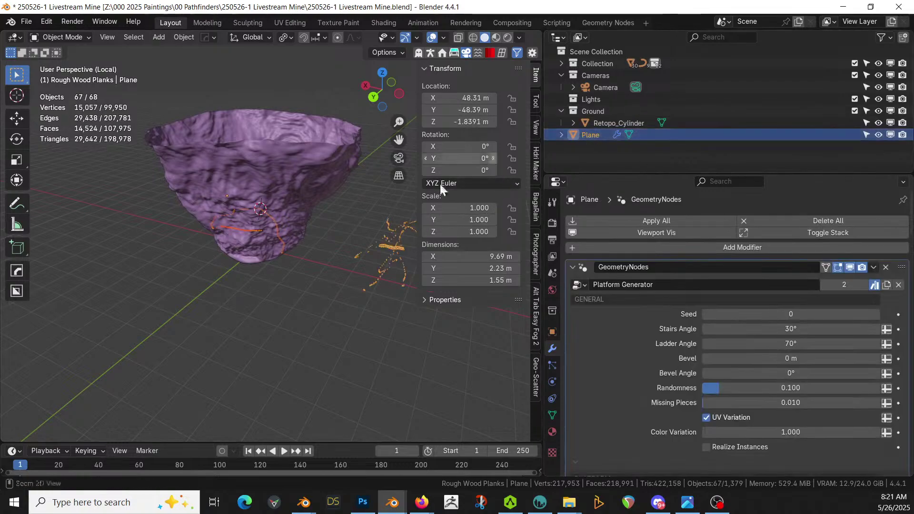
middle_click_drag(339, 236, 143, 266)
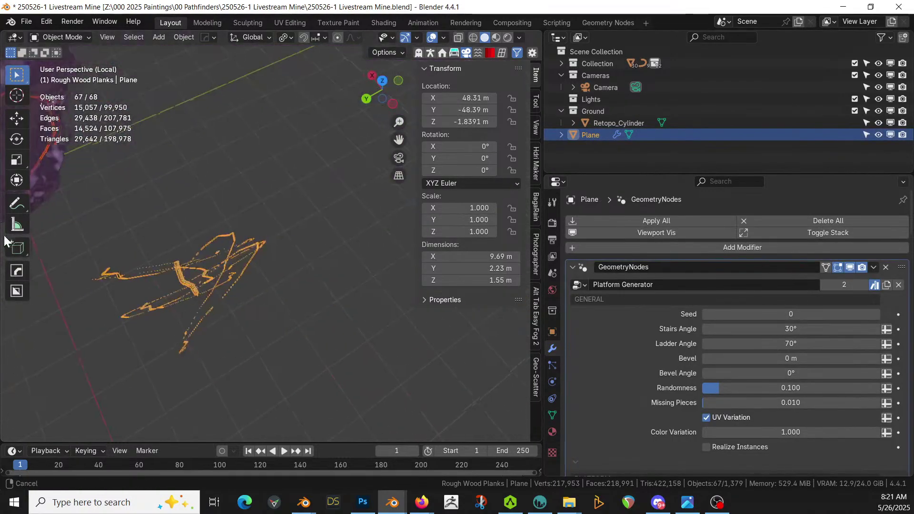
scroll(182, 266, "up", 4)
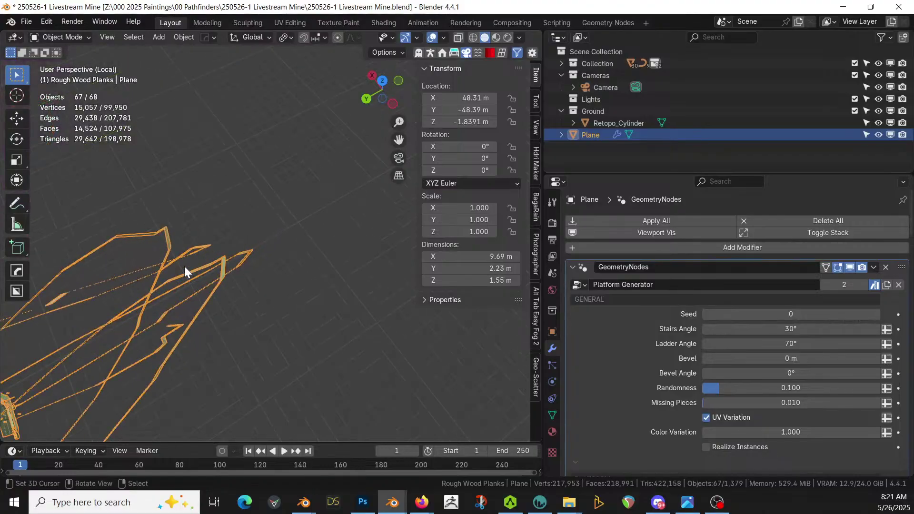
mouse_move(184, 267)
middle_mouse_down("shift")
mouse_move(396, 227)
mouse_move(447, 228)
mouse_move(91, 318)
mouse_move(192, 267)
middle_mouse_up("shift")
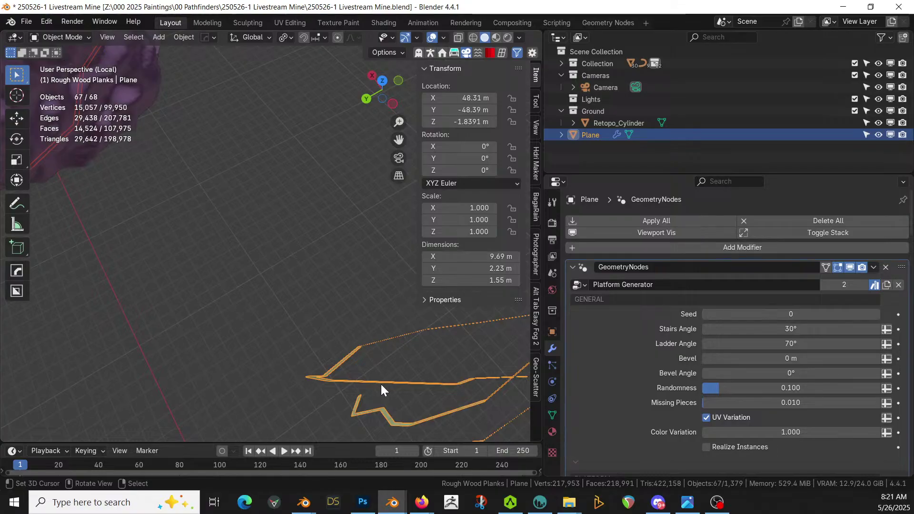
scroll(381, 384, "down", 6)
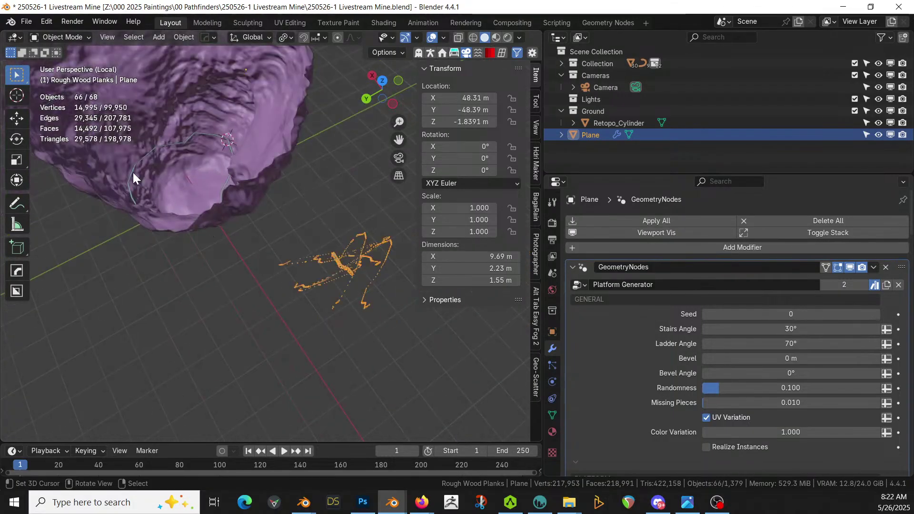
left_click(133, 174)
left_click(333, 257, "shift")
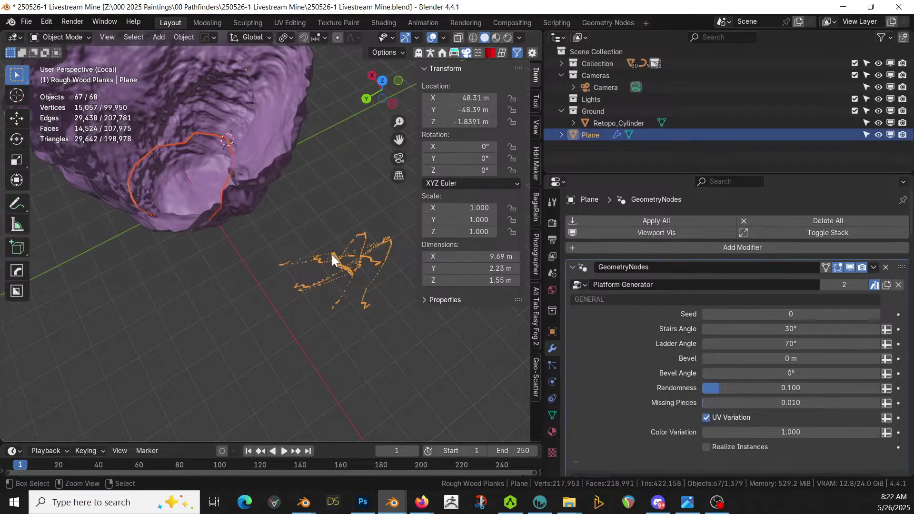
key("ctrl+l")
left_click(332, 257)
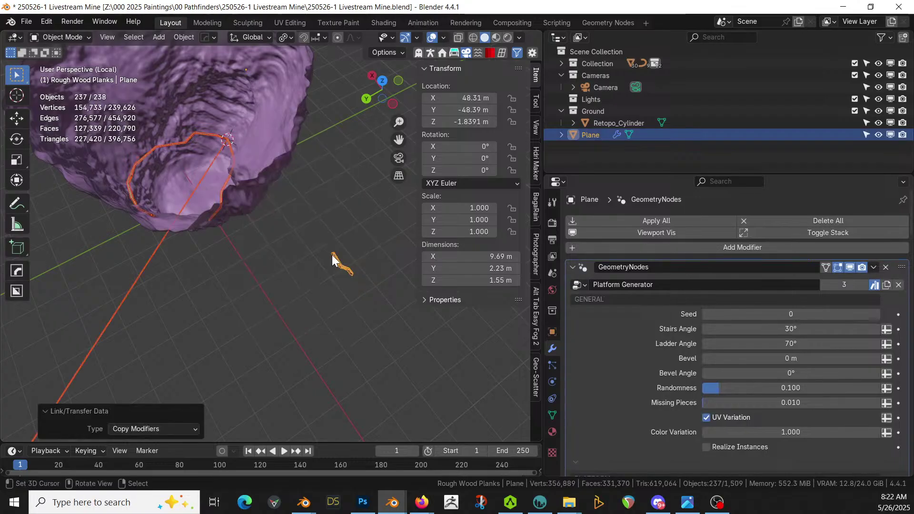
Examine the generated plank platform along the strip, especially around the rounded corner.
left_click(332, 256)
middle_click_drag(196, 226, 238, 213)
scroll(238, 213, "up", 5)
middle_click_drag(292, 296, 259, 302)
scroll(313, 273, "up", 3)
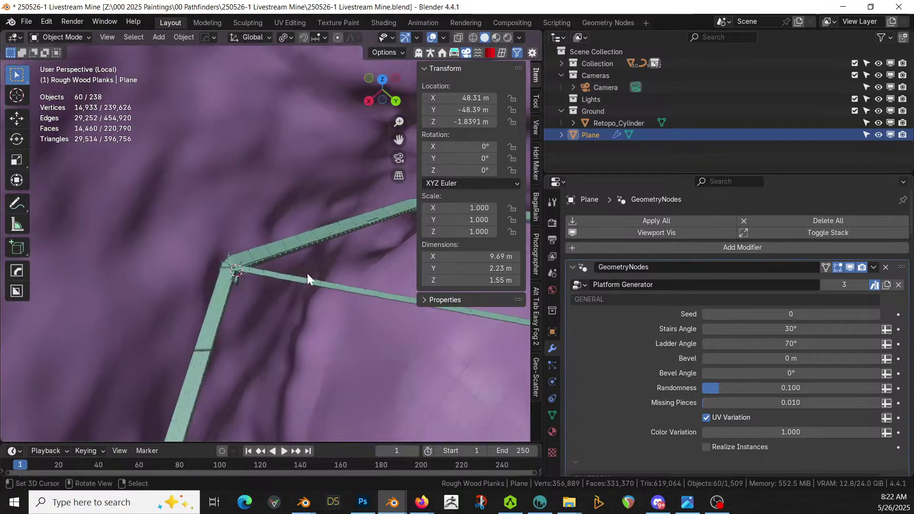
scroll(299, 275, "down", 2)
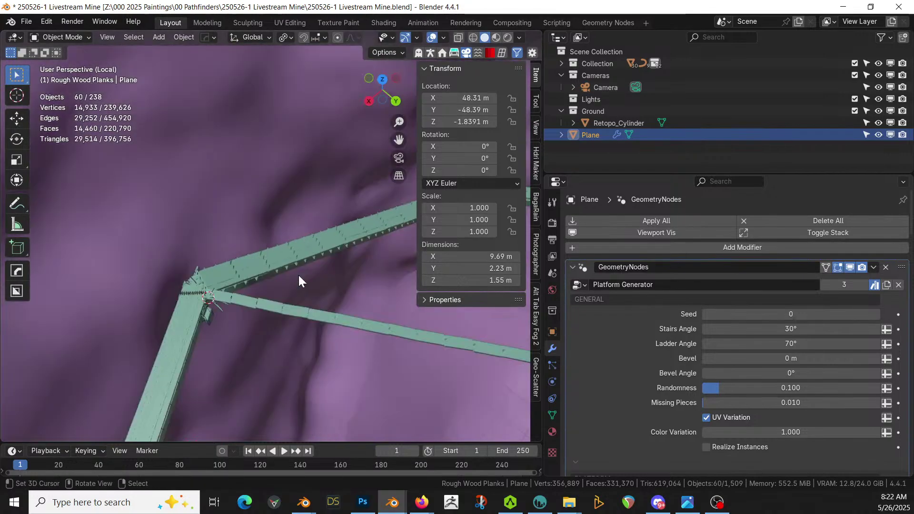
scroll(299, 276, "up", 3)
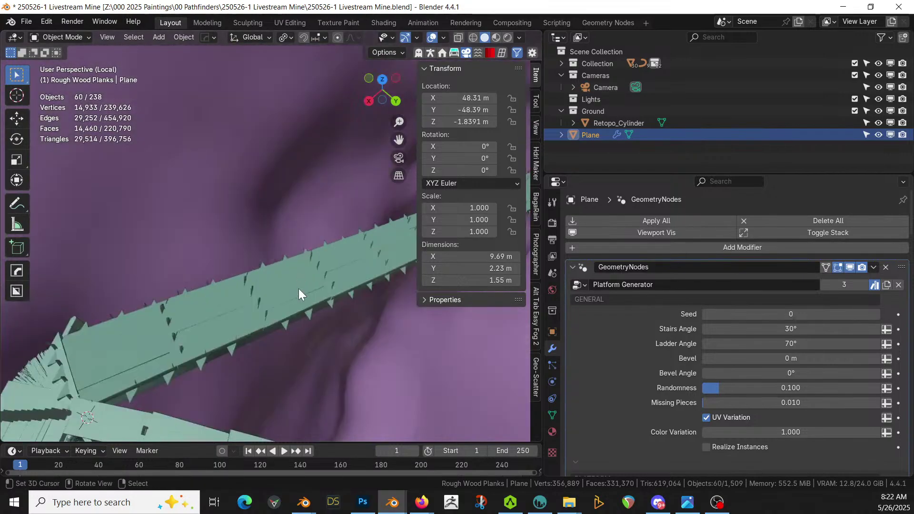
scroll(299, 289, "down", 3)
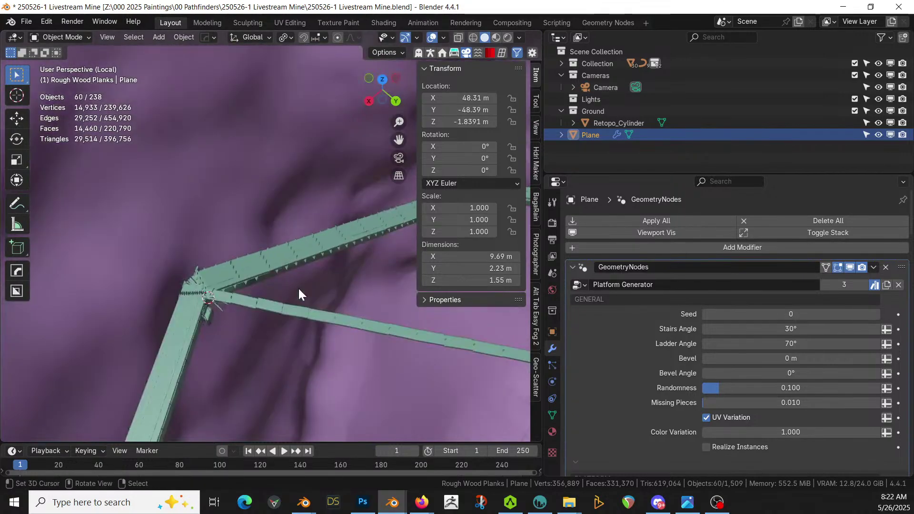
Turn off the Platform Generator modifier's Edit Mode display on the original Plane object, checking it in Edit Mode.
left_click(846, 267)
key("Tab")
left_click(228, 278)
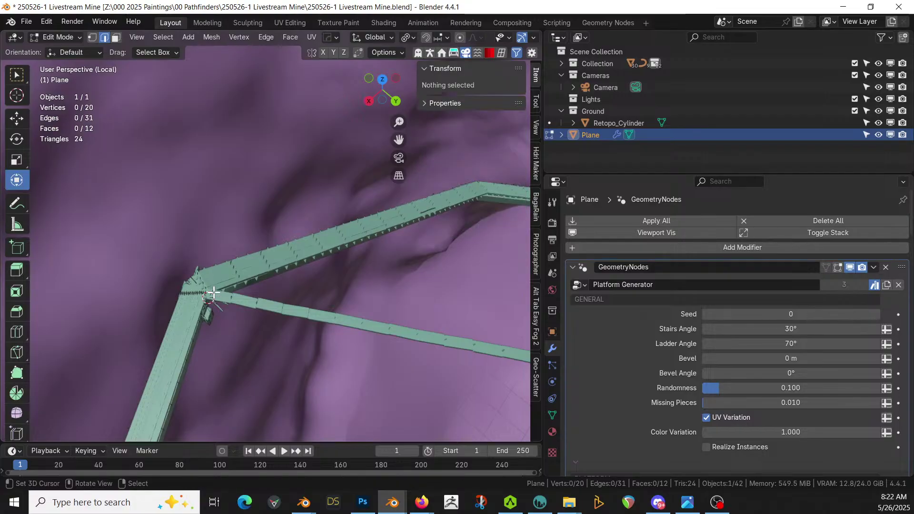
key("Tab")
Edit the path strip's mesh and turn off its Platform Generator modifier's Edit Mode display.
left_click(228, 278)
key("Tab")
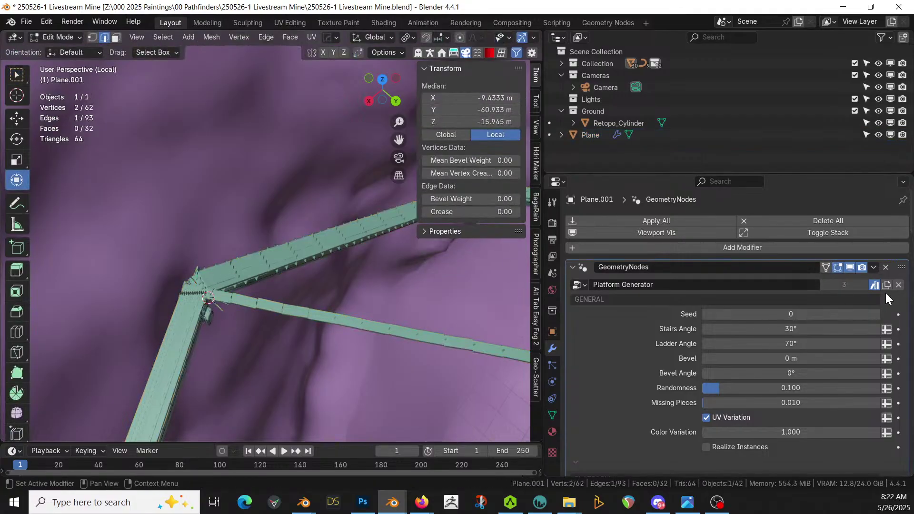
left_click(838, 267)
Dissolve the fan of radial edges at the path strip's rounded corner, leaving a single triangular face.
scroll(180, 298, "up", 3)
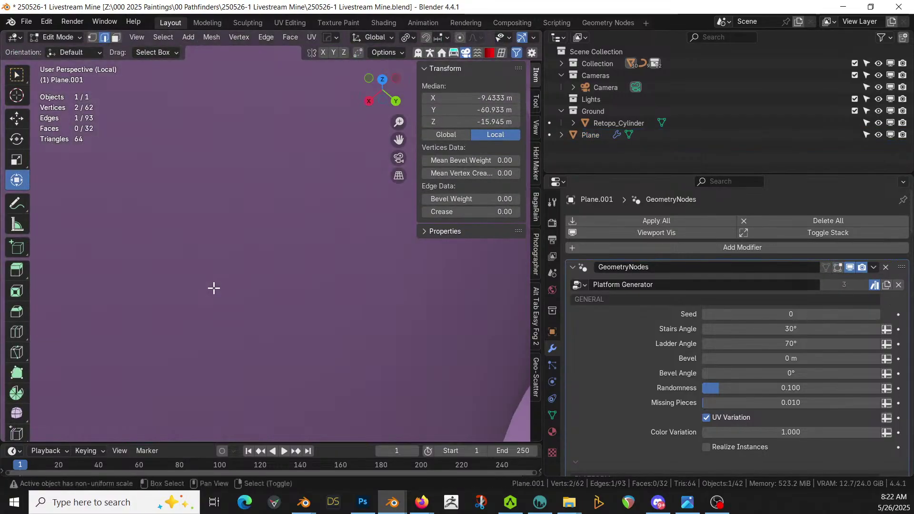
scroll(214, 287, "up", 2)
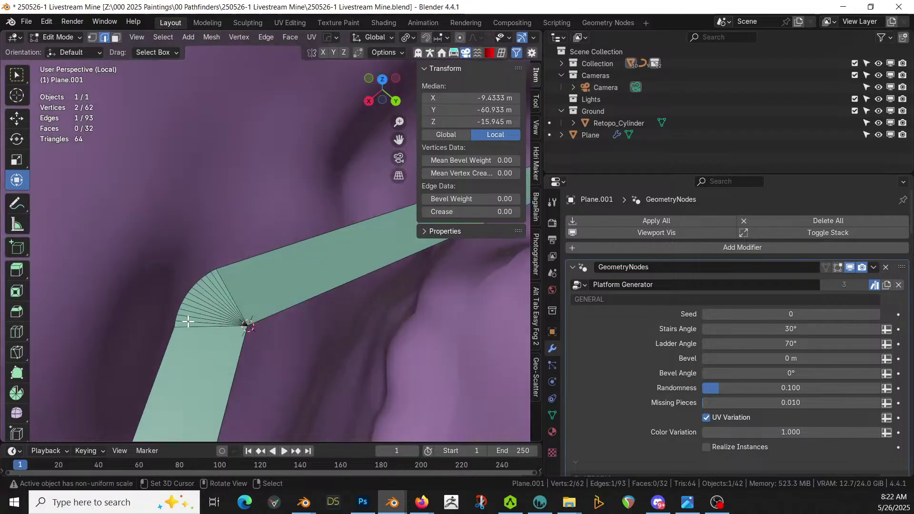
key("c")
left_click_drag(193, 314, 206, 286)
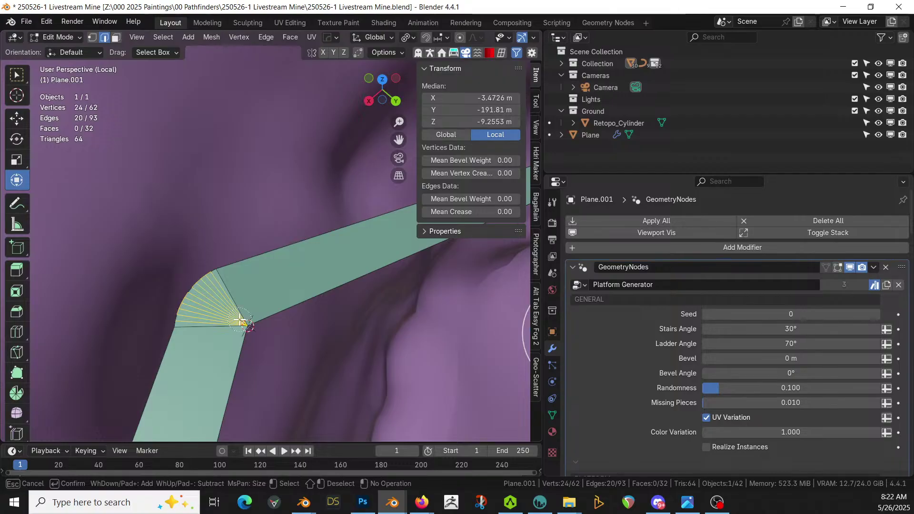
key("Escape")
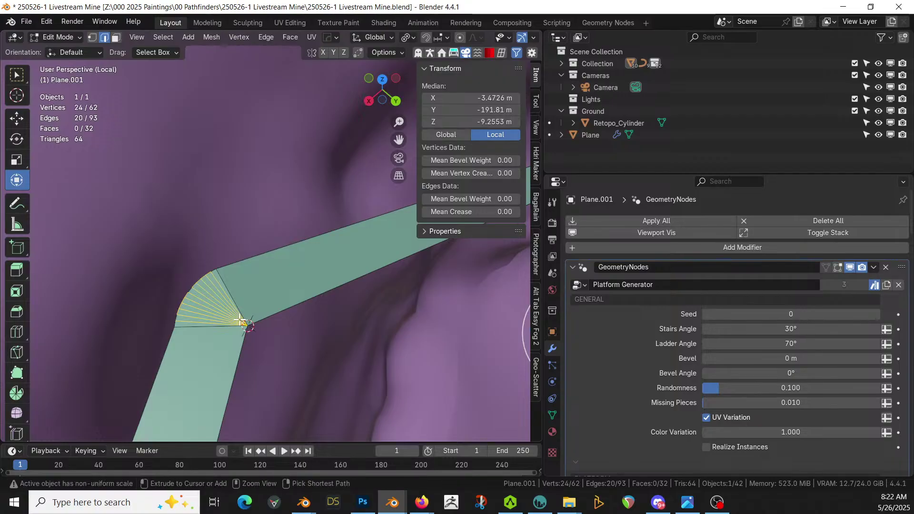
key("ctrl+x")
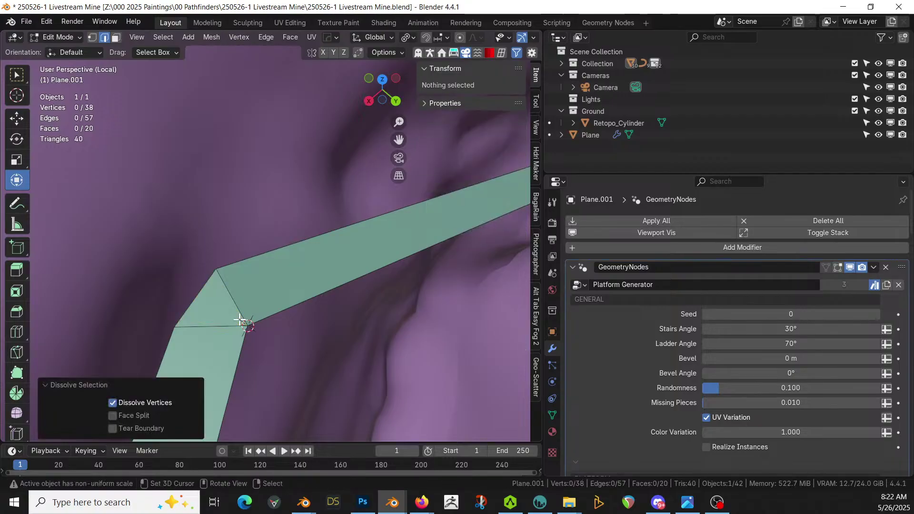
Turn the Platform Generator's Edit Mode display back on and isolate the path strip alone in Local View.
left_click(837, 267)
middle_click_drag(341, 316, 265, 301)
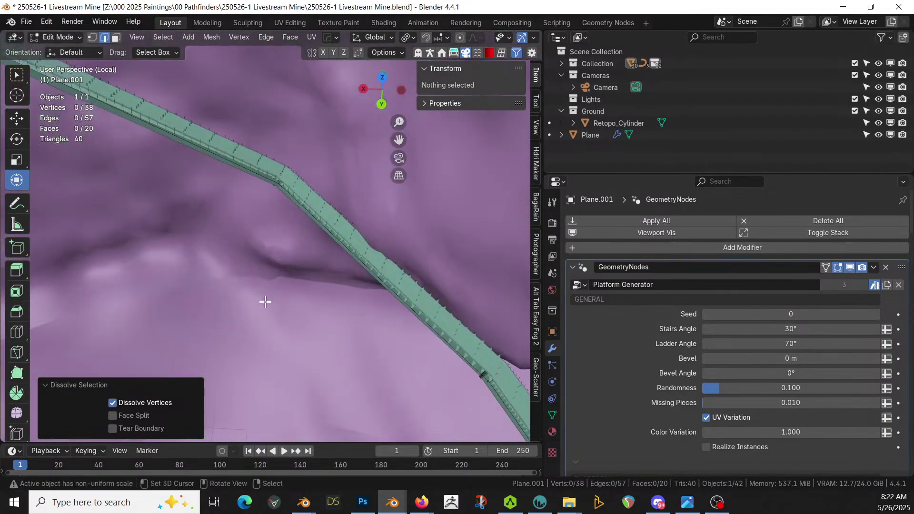
key("KP_Divide")
key("KP_Divide")
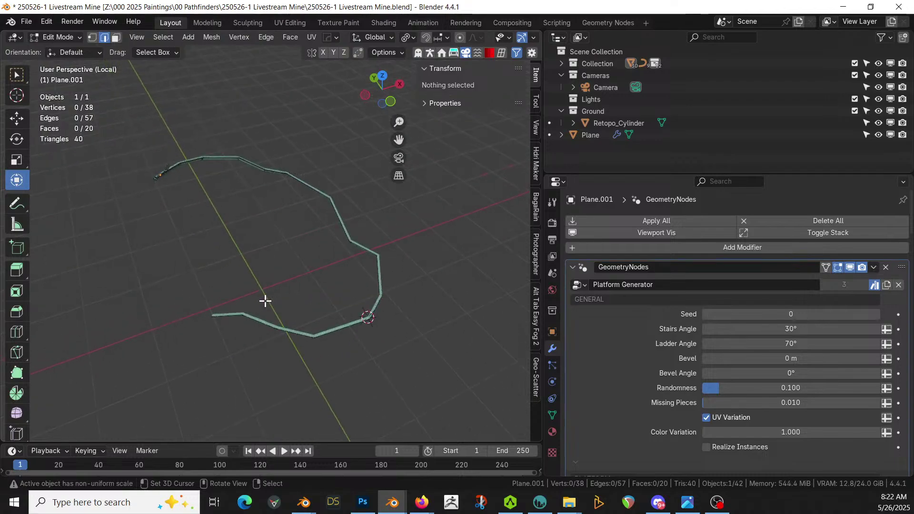
middle_click_drag(265, 300, 56, 343)
scroll(103, 346, "up", 2)
scroll(103, 346, "up", 2)
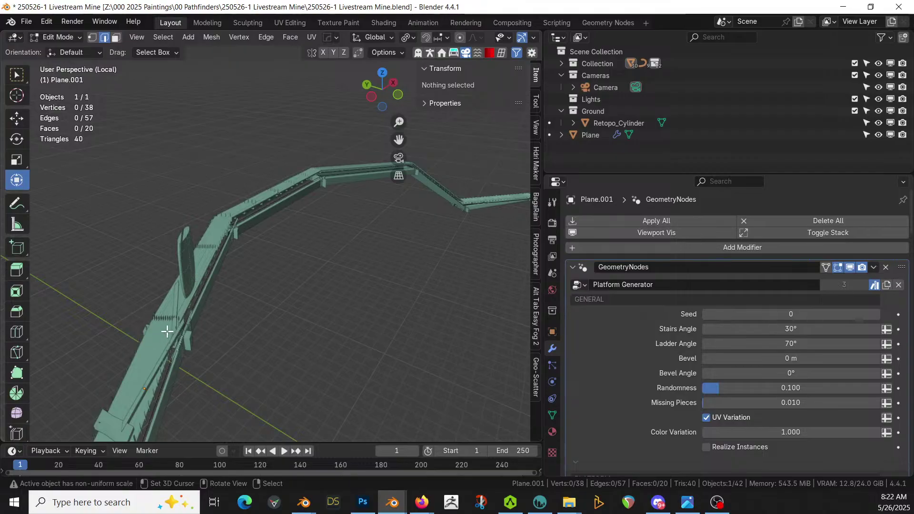
Return to Object Mode and apply Rotation & Scale to the path strip.
key("a")
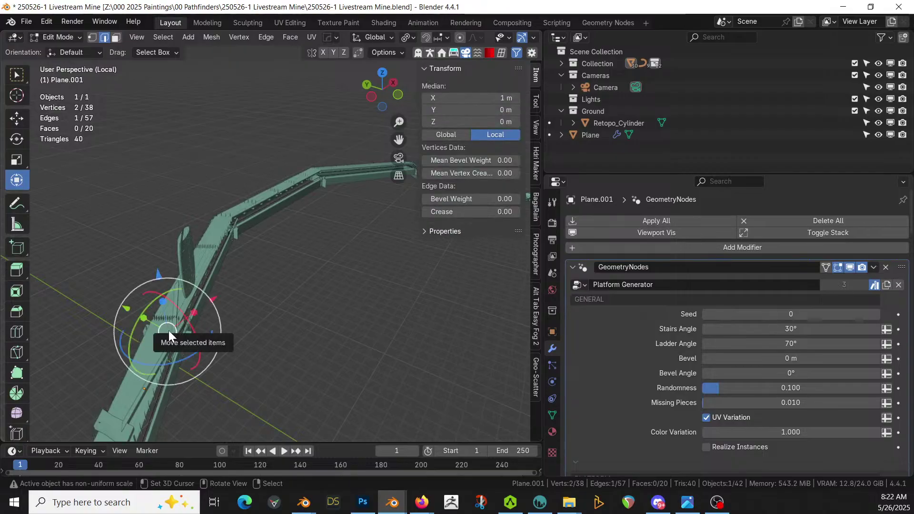
key("Tab")
key("ctrl+a")
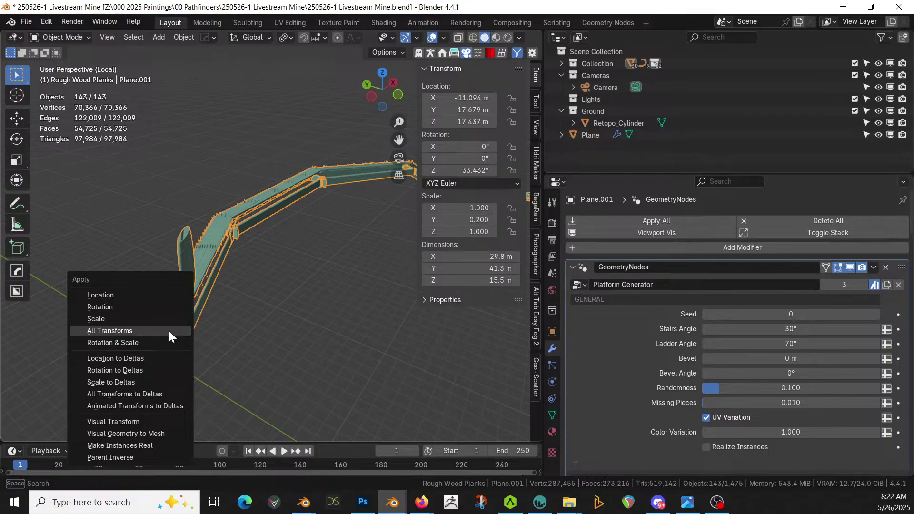
left_click(162, 339)
left_click(201, 276)
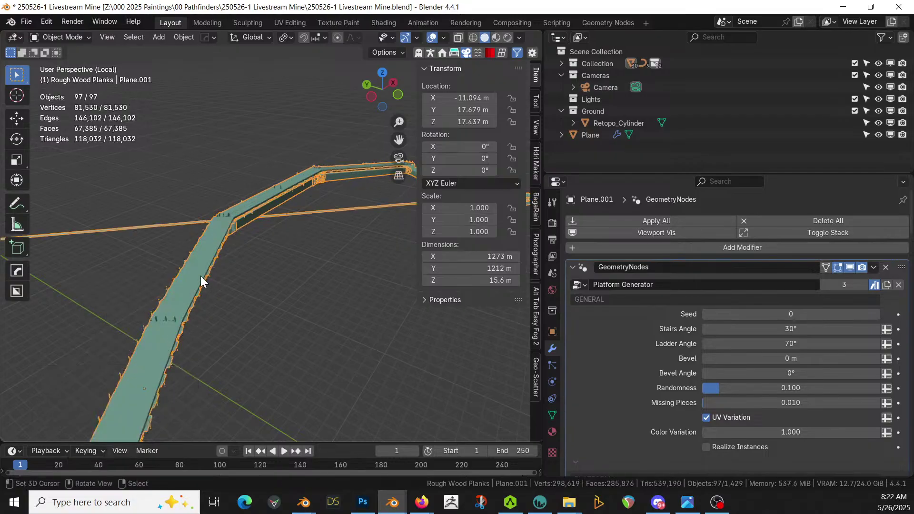
Clear the Rough Wood Scatter collection from the Platform Generator's Scatter on Platform settings.
scroll(711, 387, "down", 20)
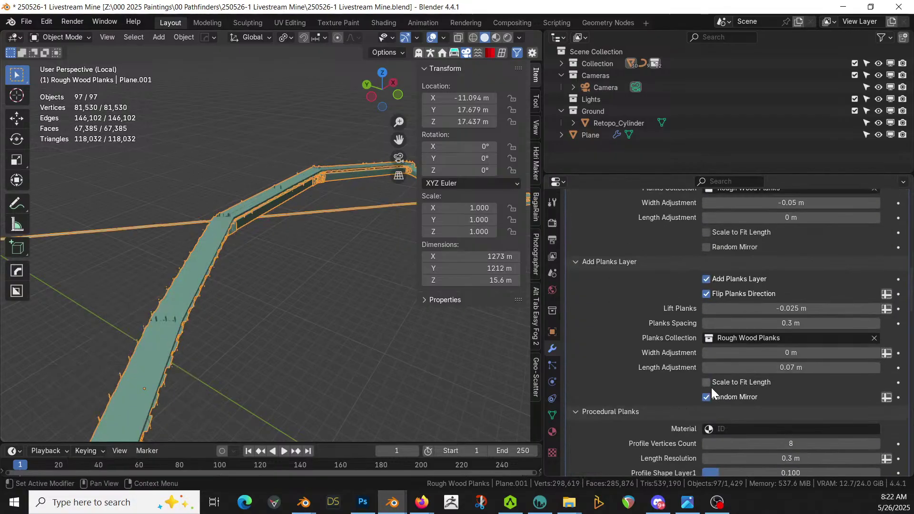
scroll(712, 387, "down", 15)
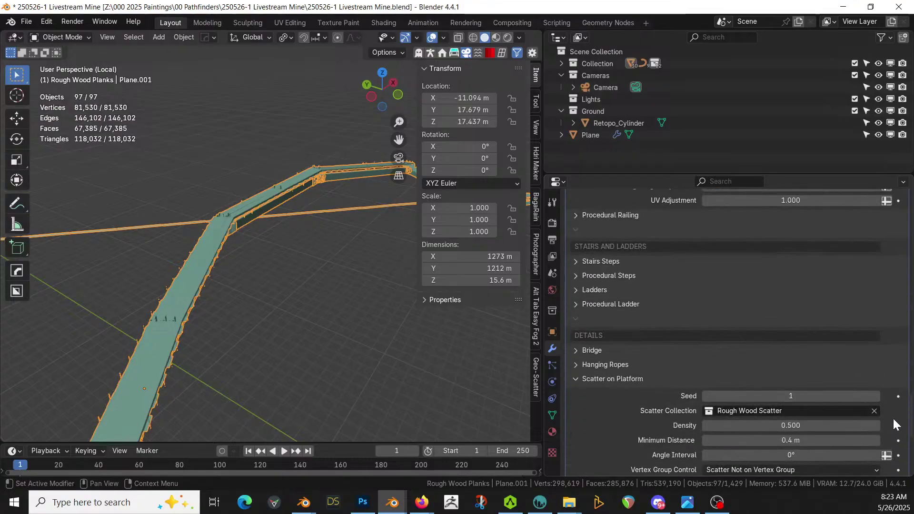
left_click(875, 410)
middle_click_drag(251, 200, 26, 287)
middle_click_drag(225, 333, 424, 306)
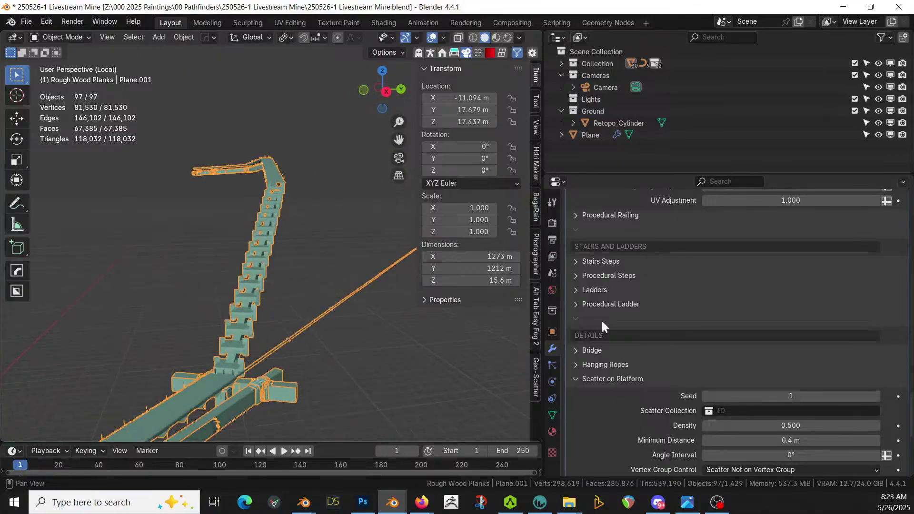
Set the Platform Generator's Stairs Angle to 80° and Ladder Angle to 90°.
scroll(792, 348, "up", 10)
scroll(791, 349, "up", 15)
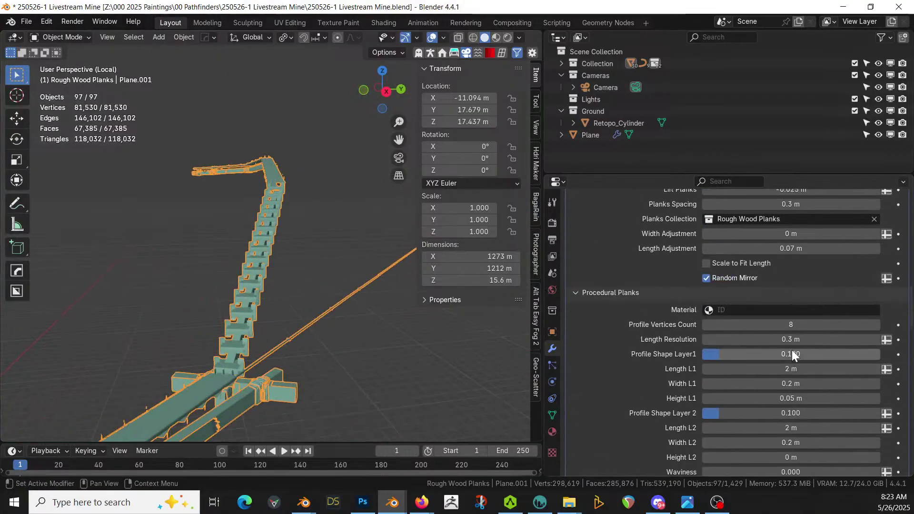
scroll(791, 348, "up", 10)
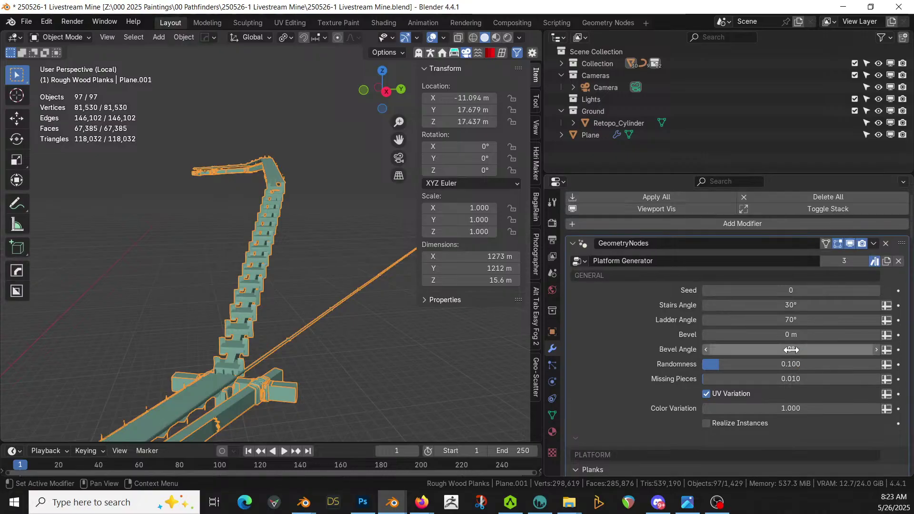
left_click(802, 309)
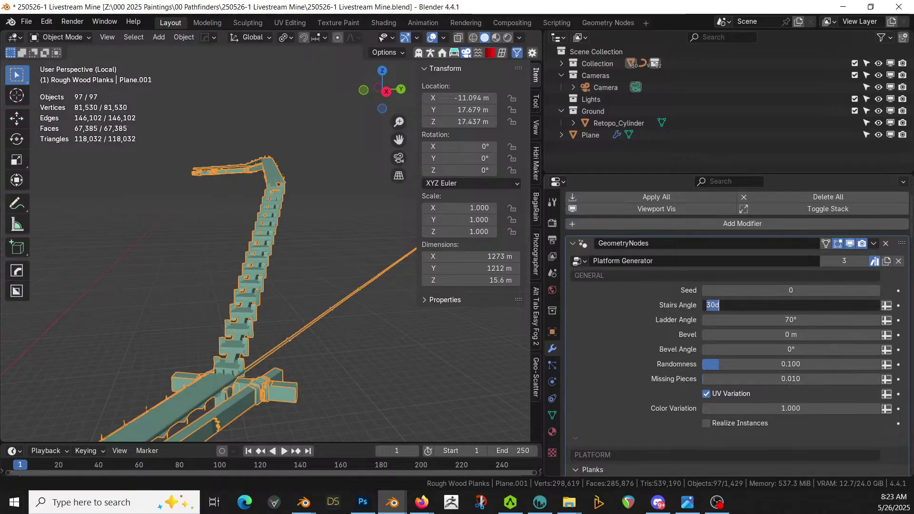
key("Return")
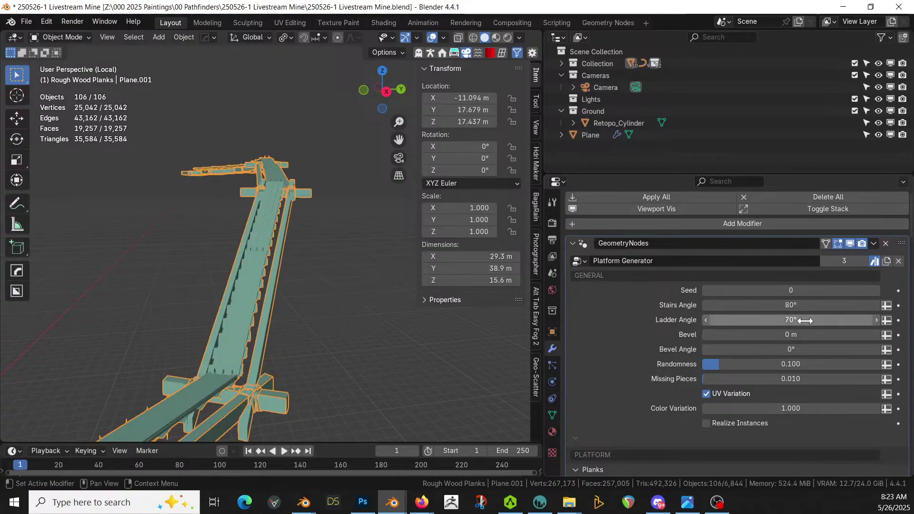
left_click(805, 320)
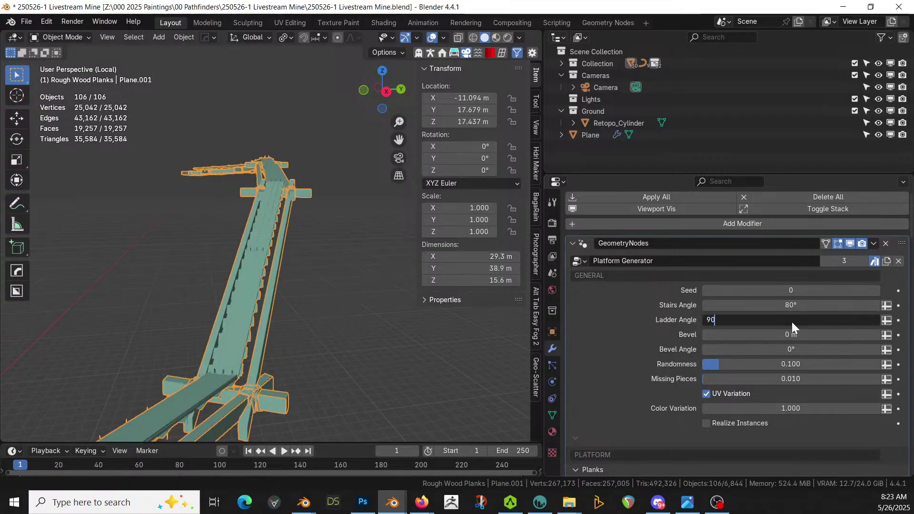
type("90")
key("Return")
Enter Edit Mode on the path strip and hide the Platform Generator's result while editing.
middle_click_drag(211, 197, 48, 282)
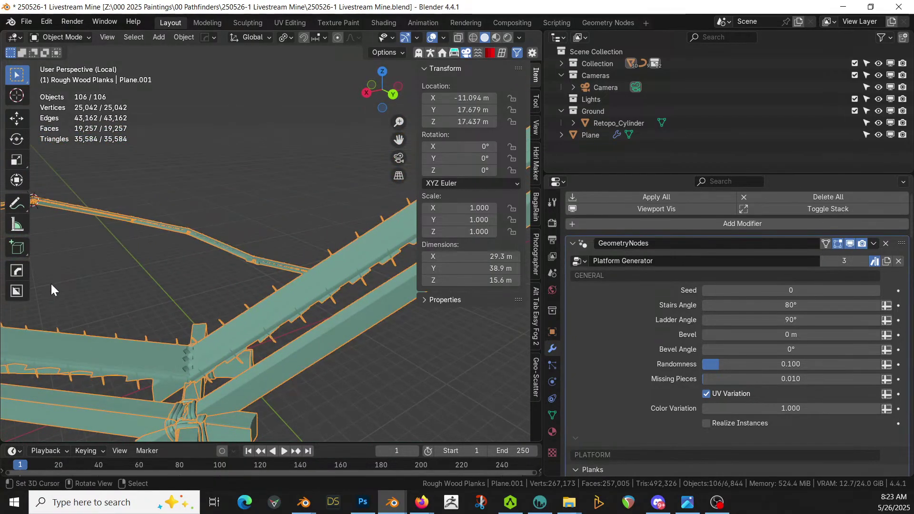
key("Tab")
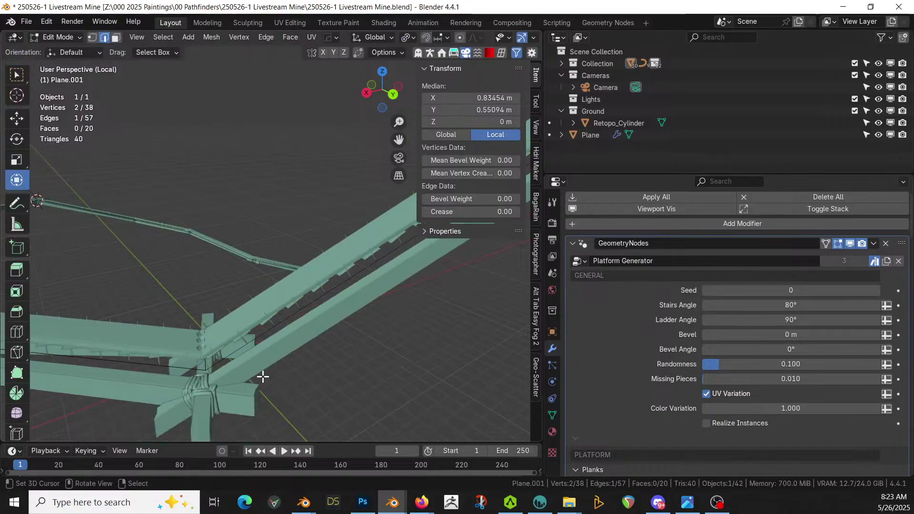
left_click(273, 329)
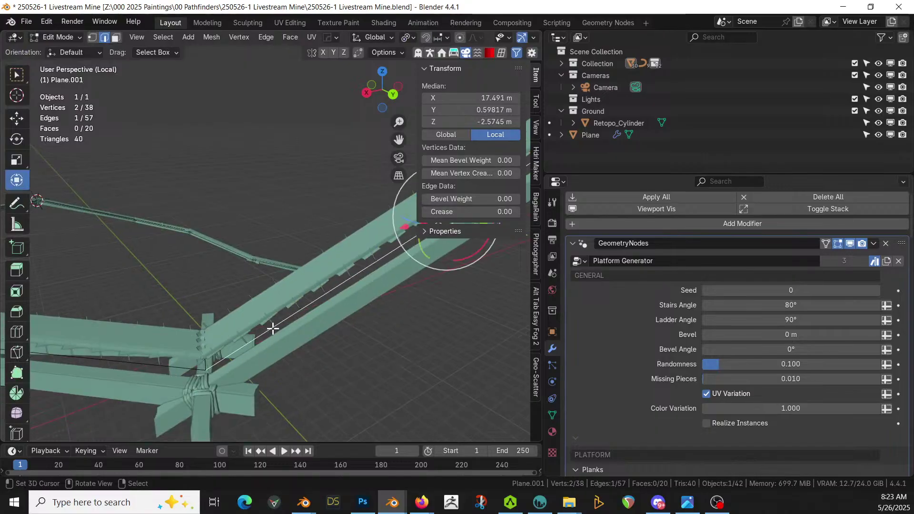
left_click(826, 243)
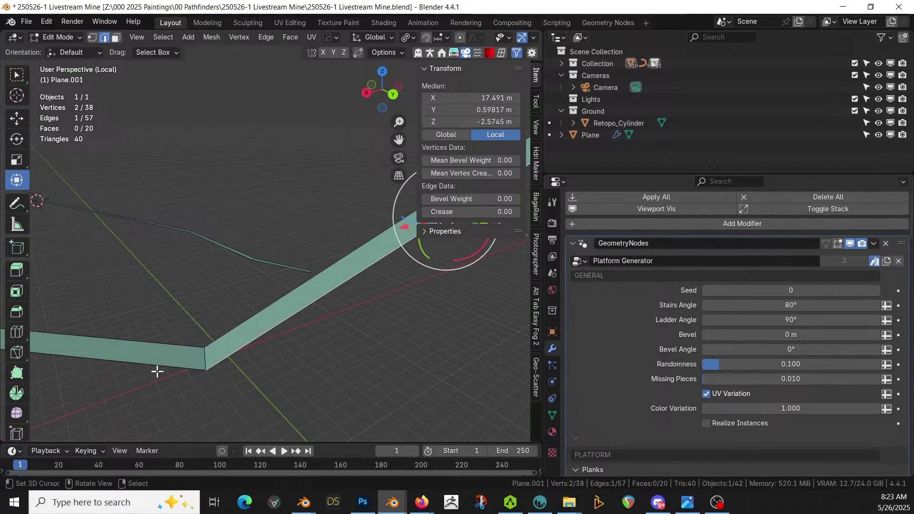
Select the border edges along the whole path strip, extrude them along Z with no offset, and return to Object Mode.
left_click(189, 367, "shift")
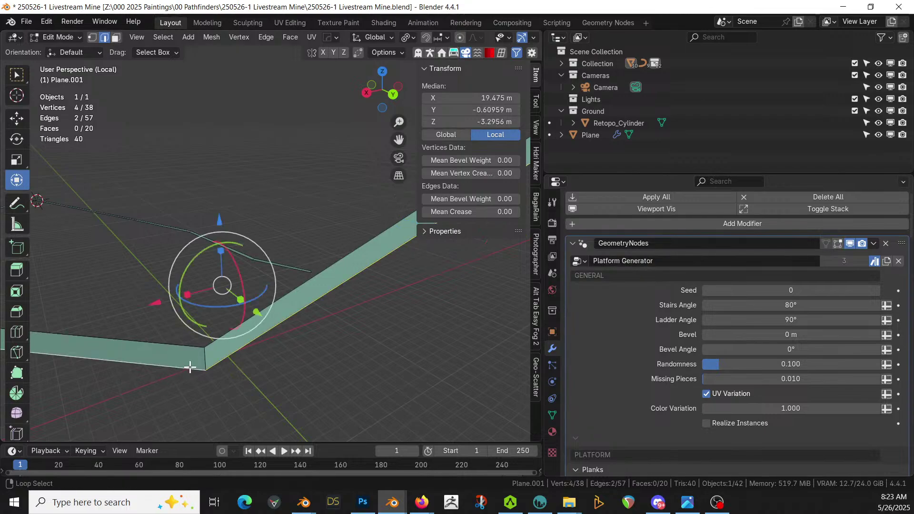
left_click(203, 347, "alt")
middle_click_drag(221, 341, 237, 340)
left_click(61, 261, "alt+shift")
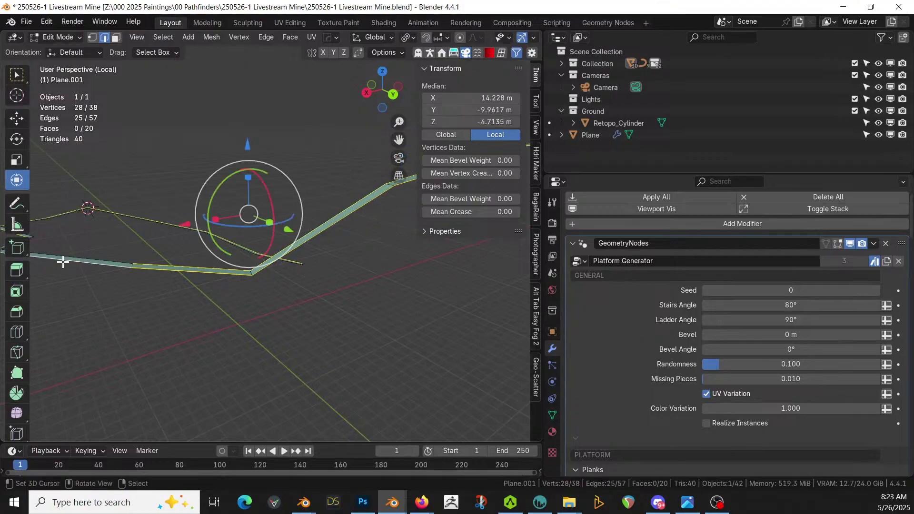
middle_click_drag(102, 279, 358, 219)
left_click(267, 280, "alt+shift")
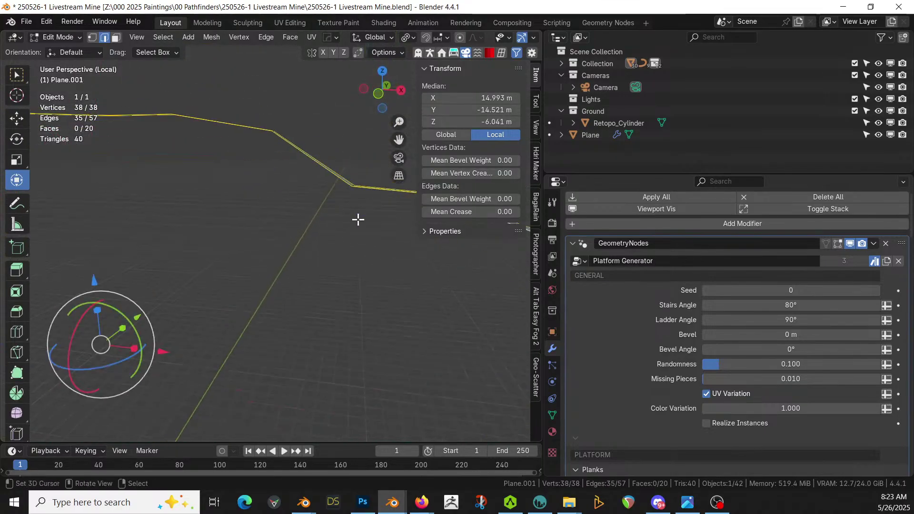
key("e")
key("z")
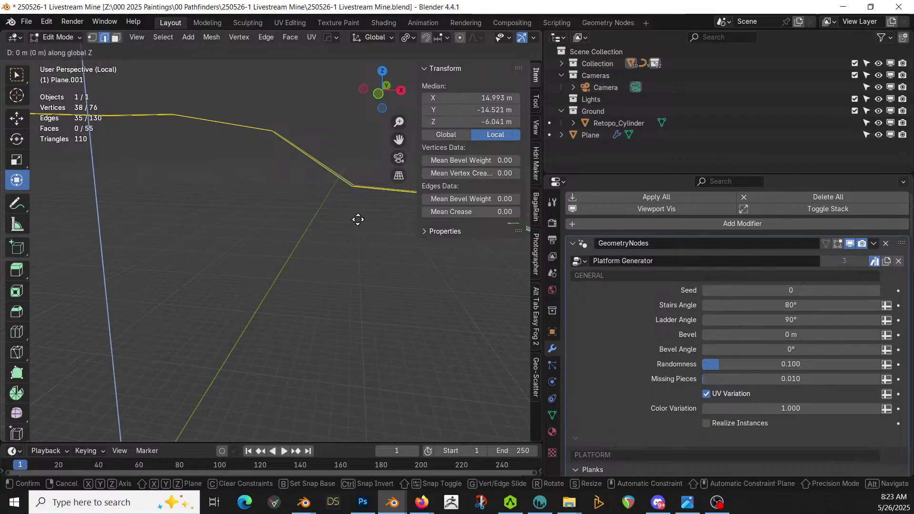
right_click(358, 219)
key("Tab")
middle_click_drag(359, 219, 195, 198)
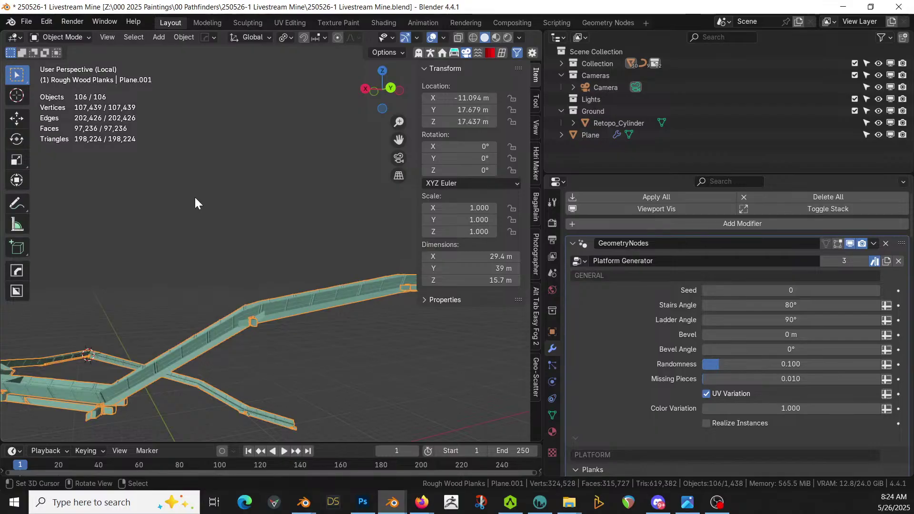
Set the Base section's Terrain Collection to Ground and exit Local View to show the walkway inside the cavern.
scroll(773, 374, "down", 12)
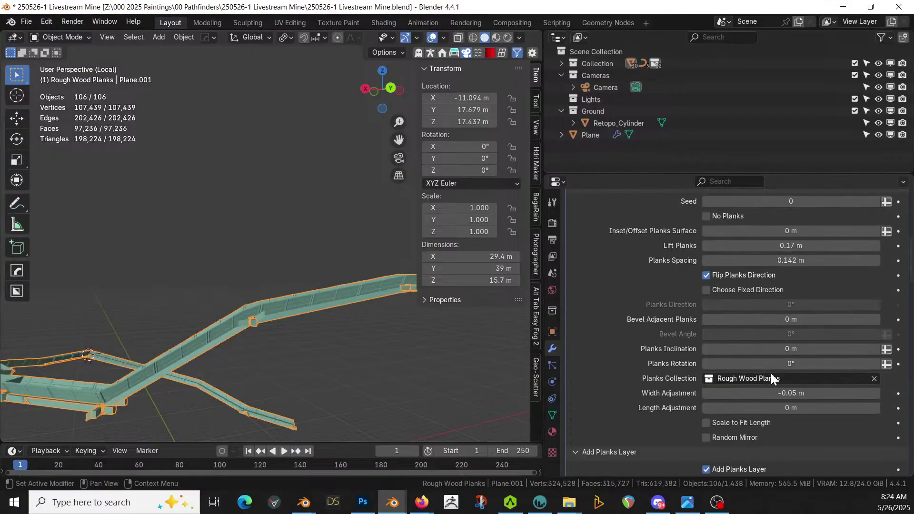
scroll(770, 373, "down", 5)
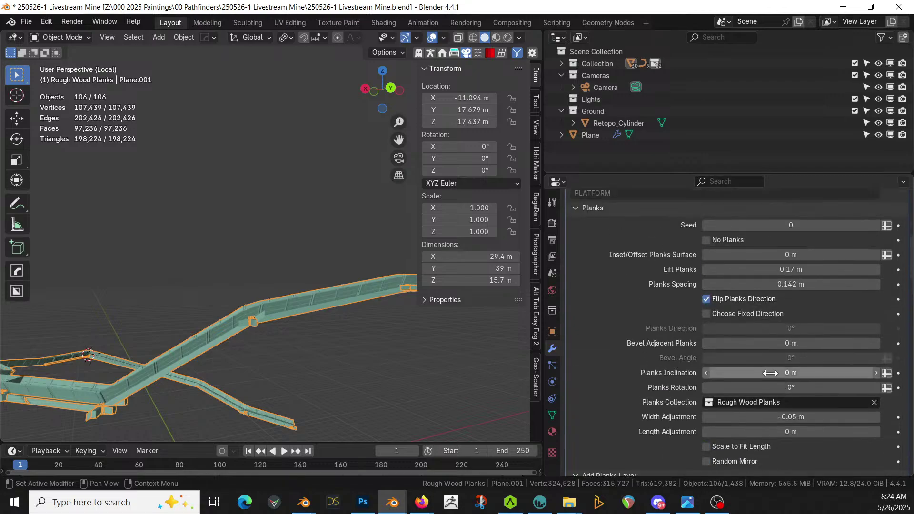
scroll(770, 373, "down", 15)
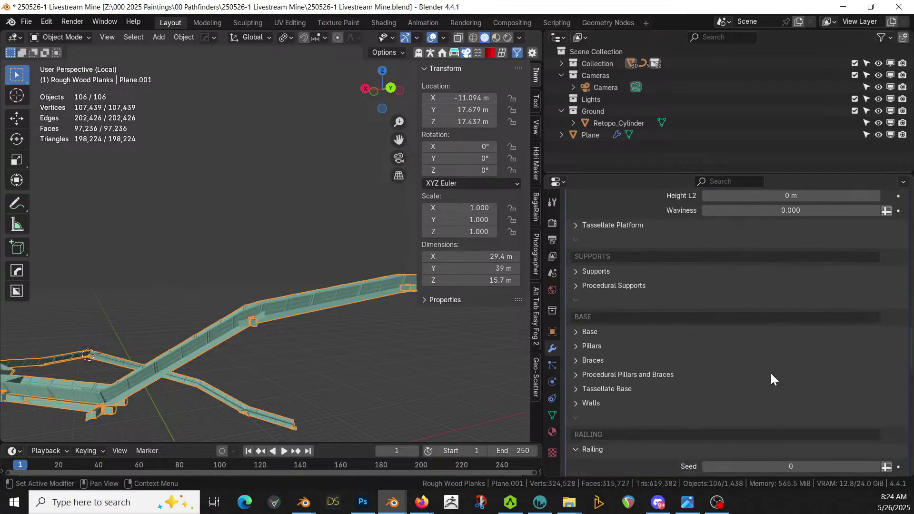
left_click(586, 333)
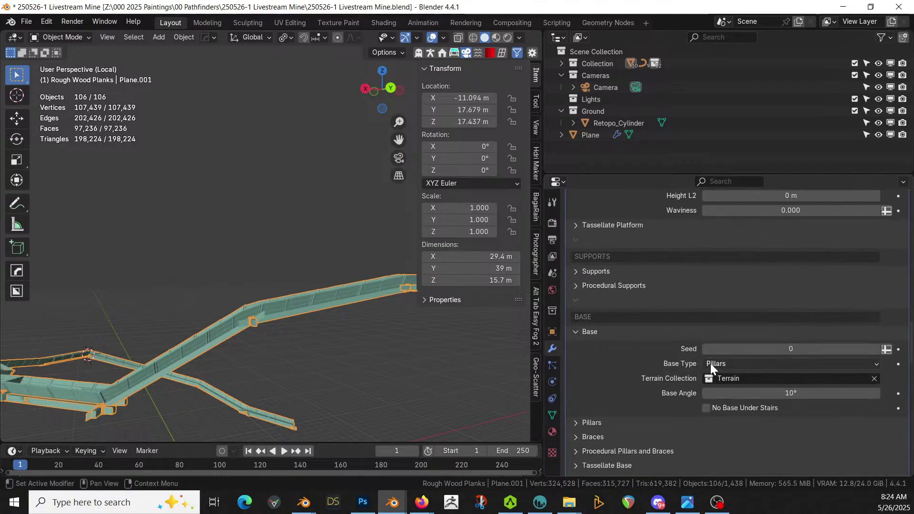
left_click(734, 378)
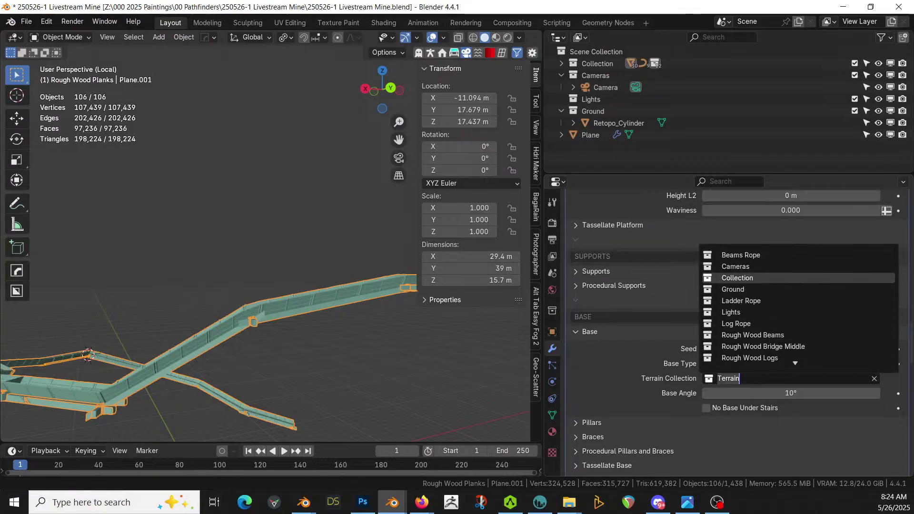
left_click(743, 289)
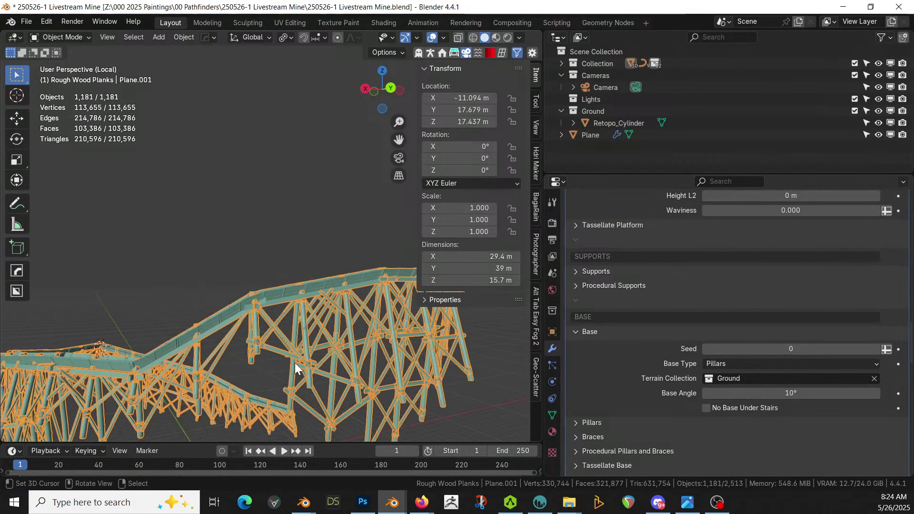
key("KP_Divide")
middle_click_drag(295, 363, 253, 207)
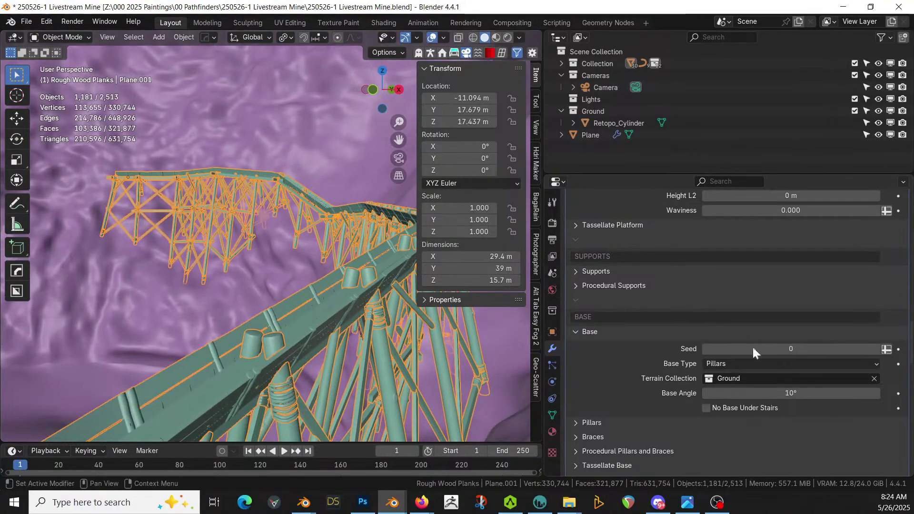
Expand the Pillars settings and set Extrude Pillars Above Platform to 0 m.
left_click(582, 422)
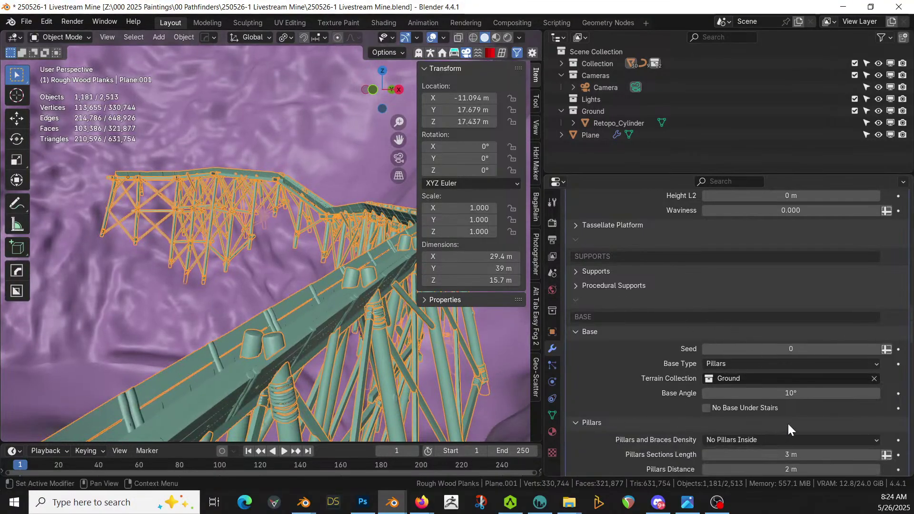
scroll(788, 422, "down", 2)
scroll(787, 422, "down", 3)
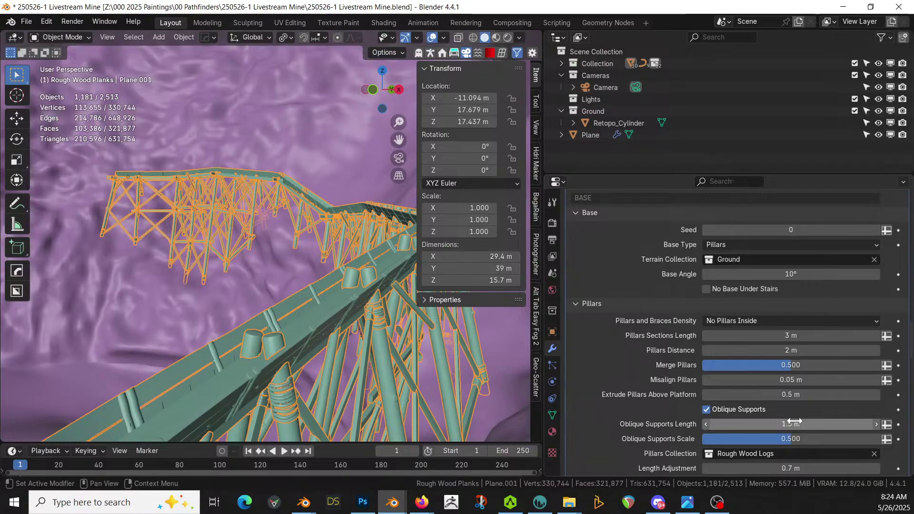
left_click(803, 396)
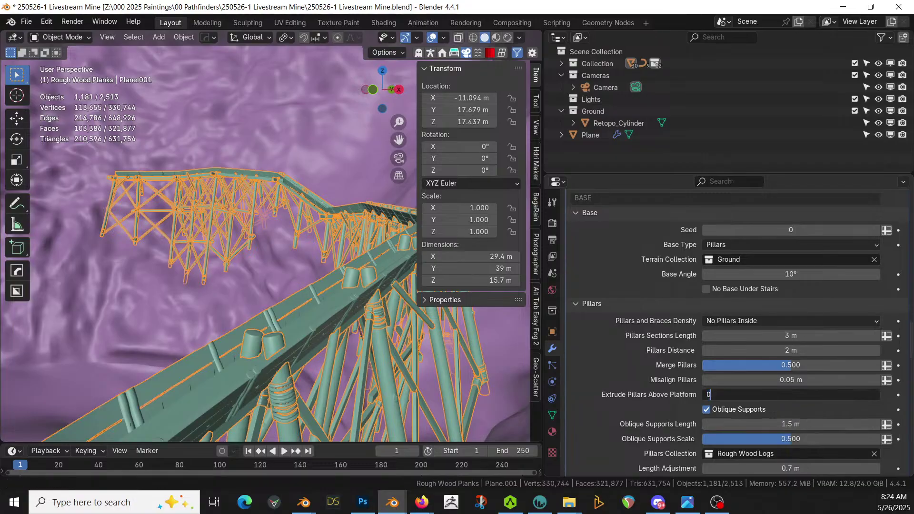
key("Return")
mouse_move(279, 327)
middle_mouse_down()
mouse_move(330, 322)
mouse_move(349, 339)
mouse_move(266, 336)
mouse_move(233, 301)
mouse_move(310, 318)
mouse_move(337, 316)
mouse_move(336, 304)
mouse_move(299, 358)
mouse_move(270, 335)
middle_mouse_up()
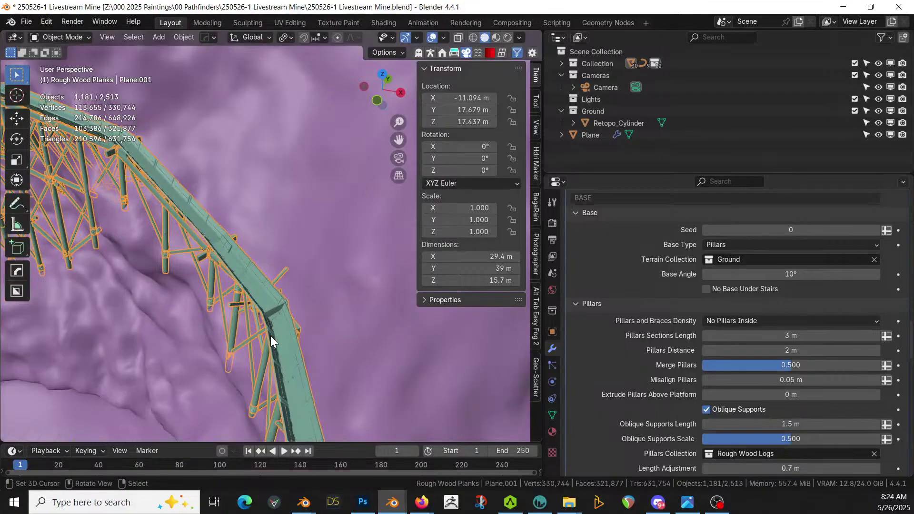
Try a Pillars Sections Length of 5 m, then set it back to 3 m.
double_click(791, 335)
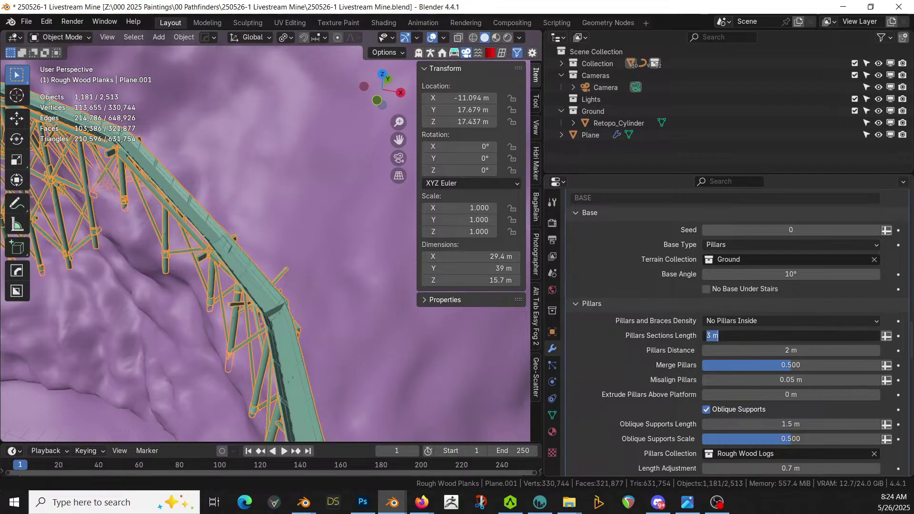
key("Return")
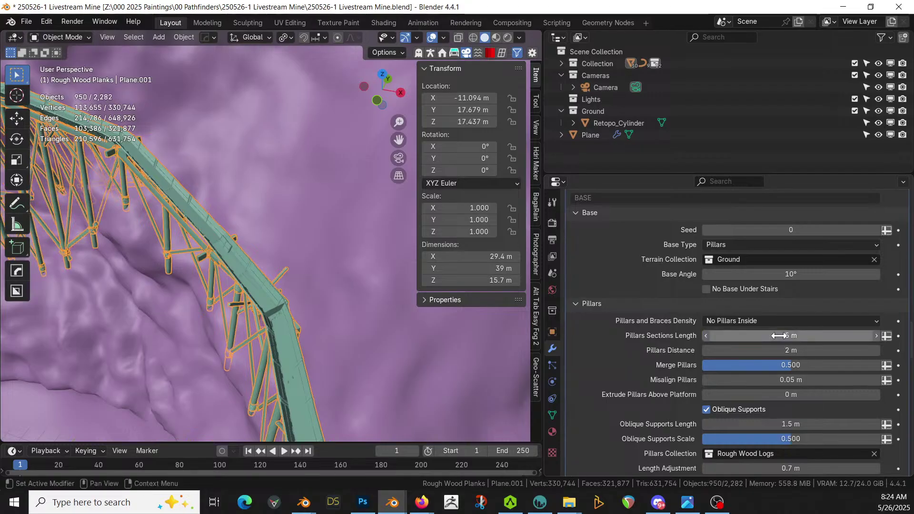
double_click(779, 336)
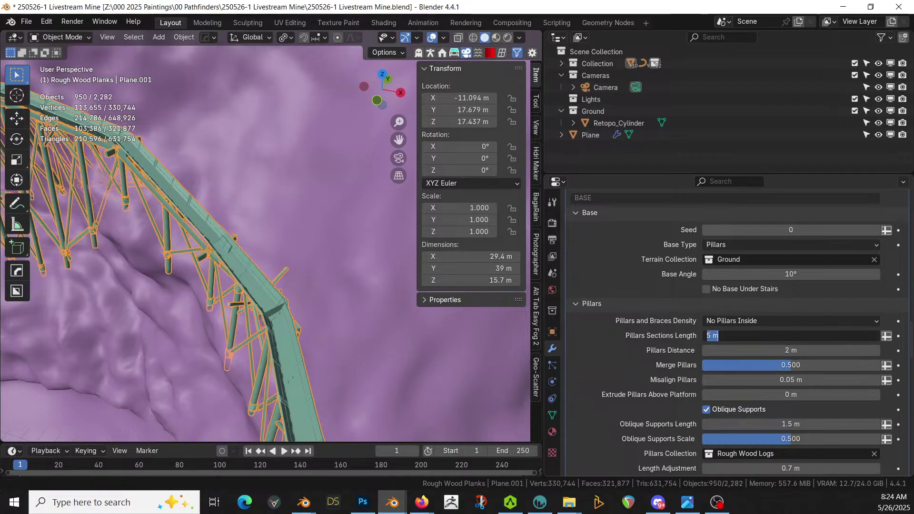
type("3")
key("Return")
Set the Pillars Distance to 5 m to space the walkway's pillars farther apart.
double_click(785, 351)
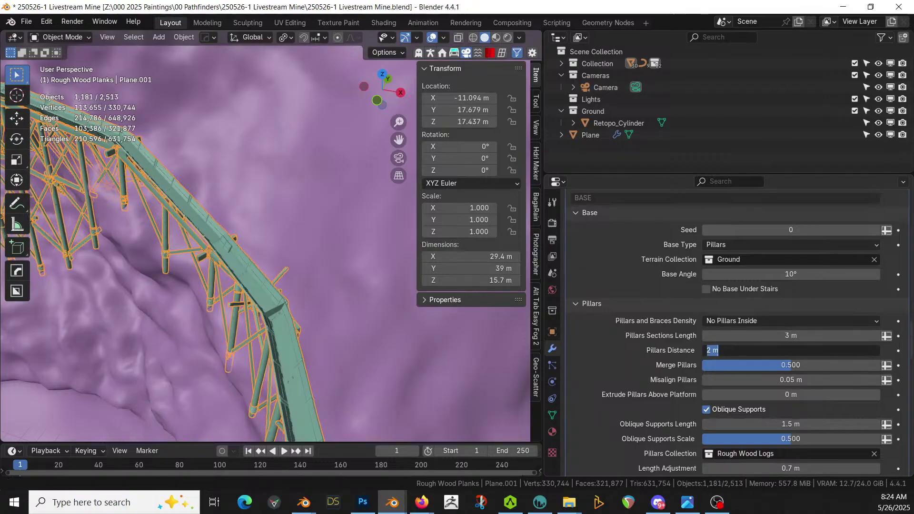
type("5")
key("Return")
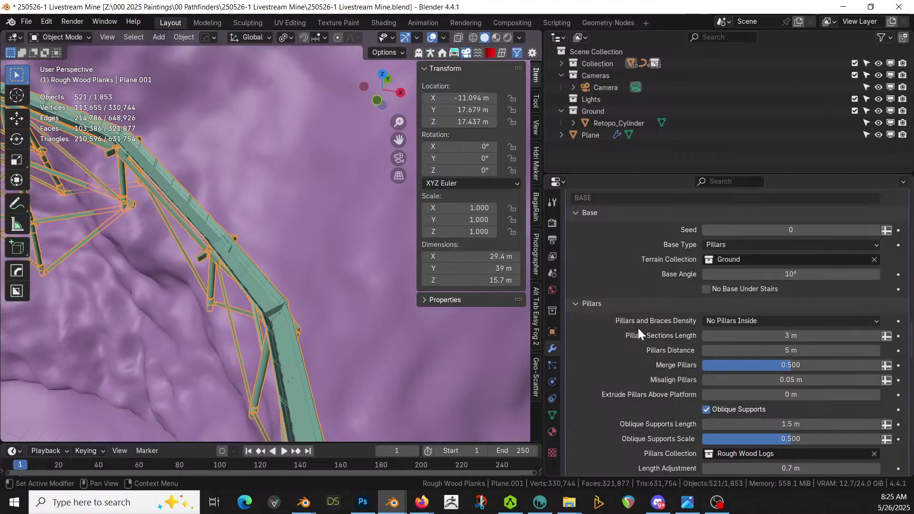
middle_click_drag(305, 236, 327, 222)
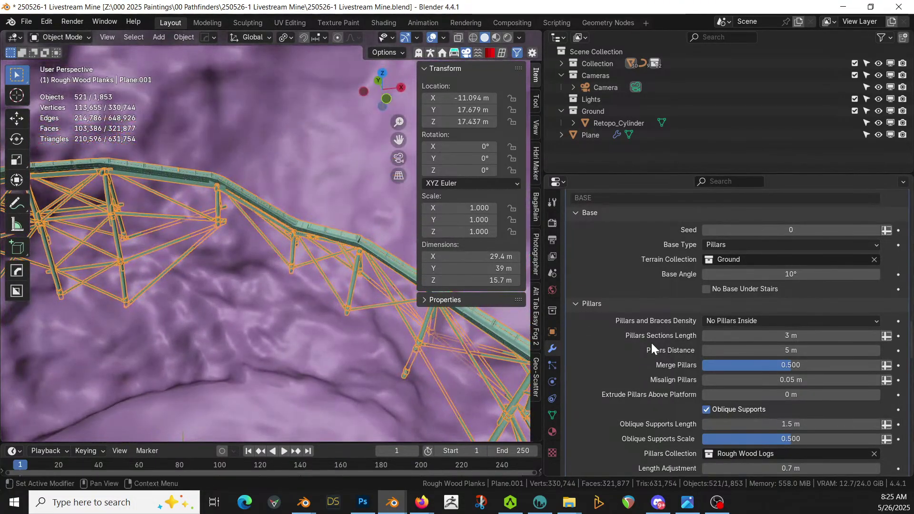
Set the pillars' Oblique Supports Length to 2 m.
scroll(839, 424, "down", 1)
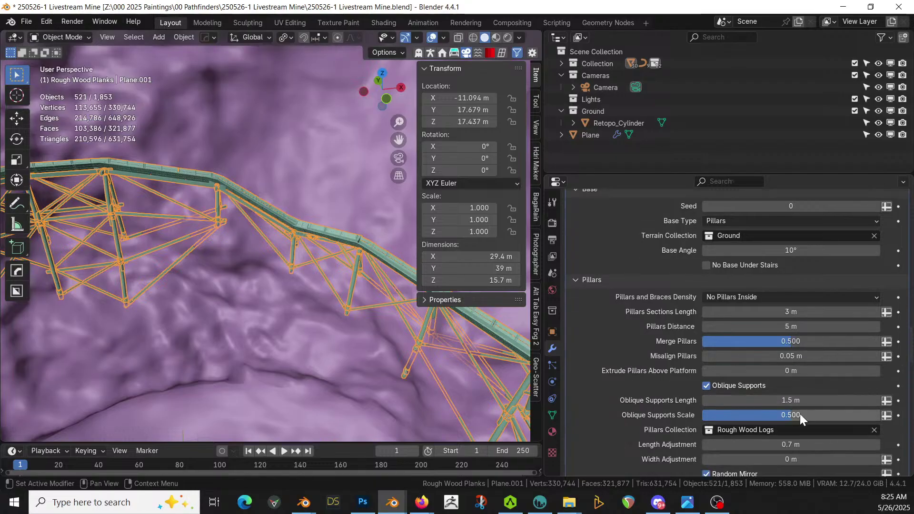
left_click(800, 400)
type("2")
key("Return")
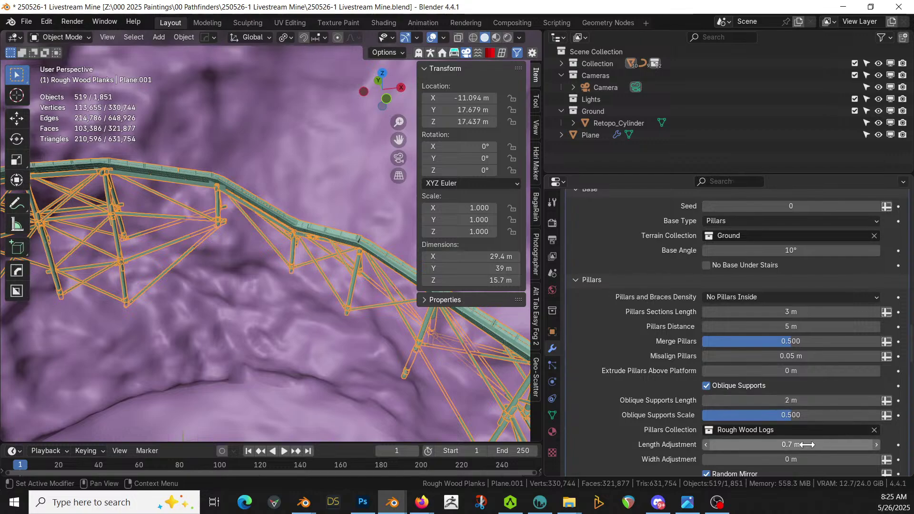
Test different Length Adjustment values for the pillars and settle on 0.5 m.
left_click(786, 445)
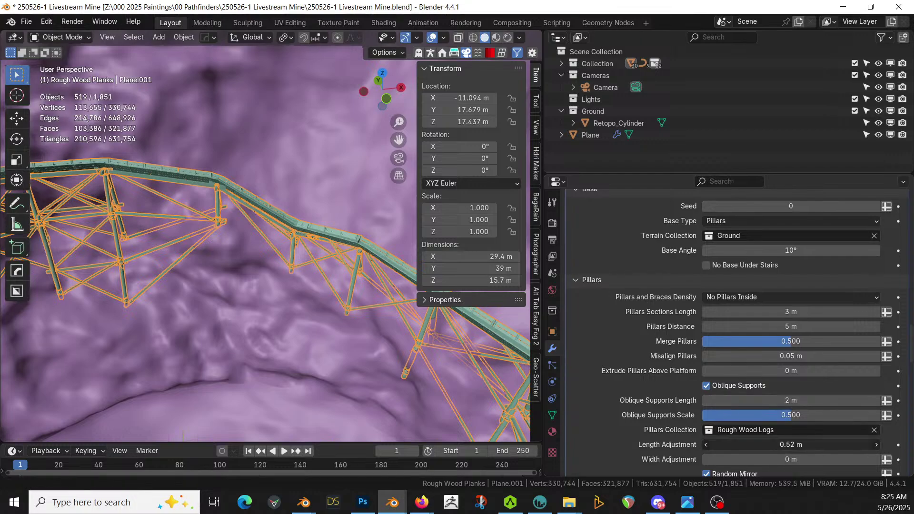
left_click_drag(787, 445, 819, 445)
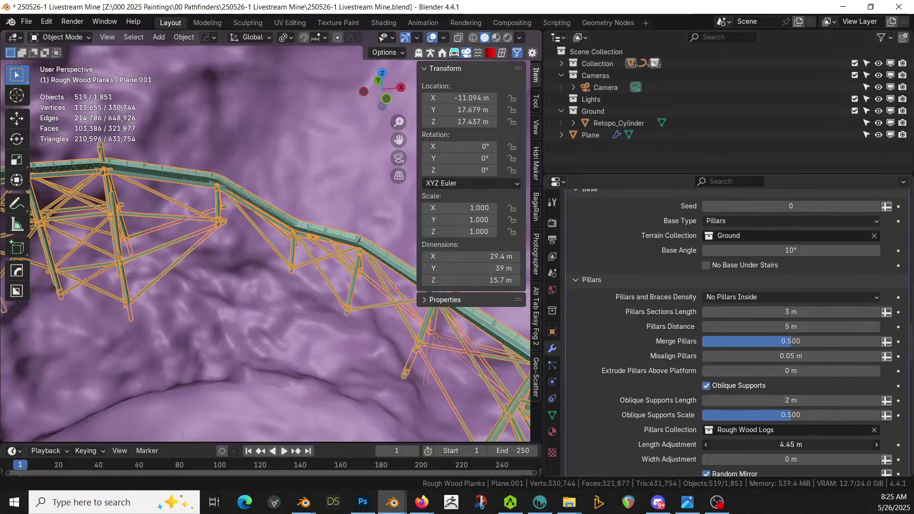
left_click(790, 445)
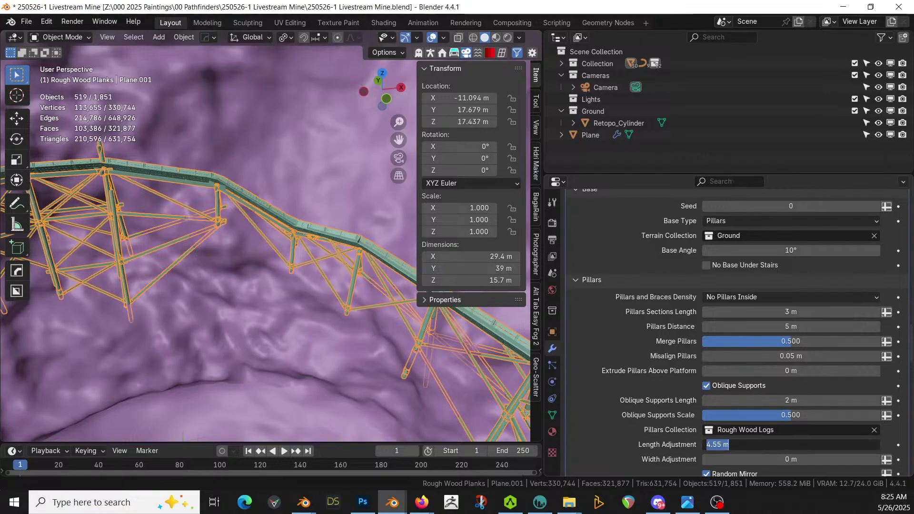
key("Return")
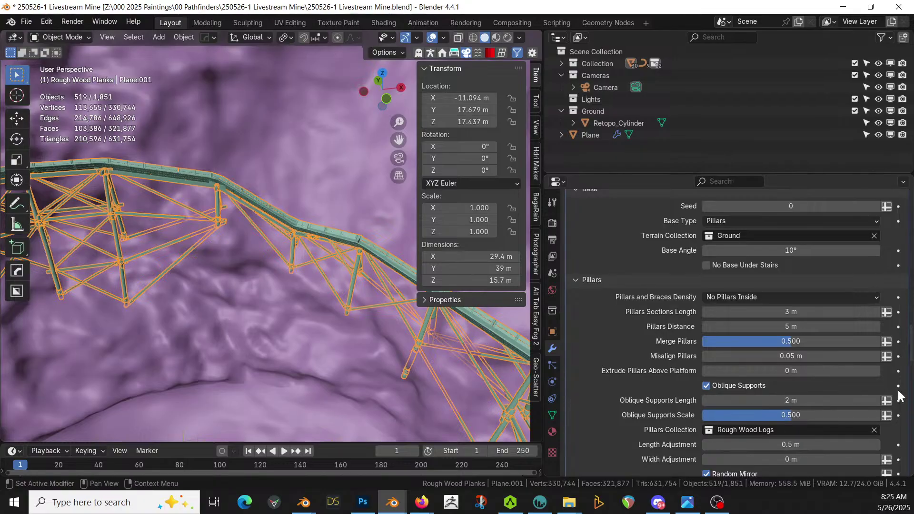
scroll(899, 394, "down", 1)
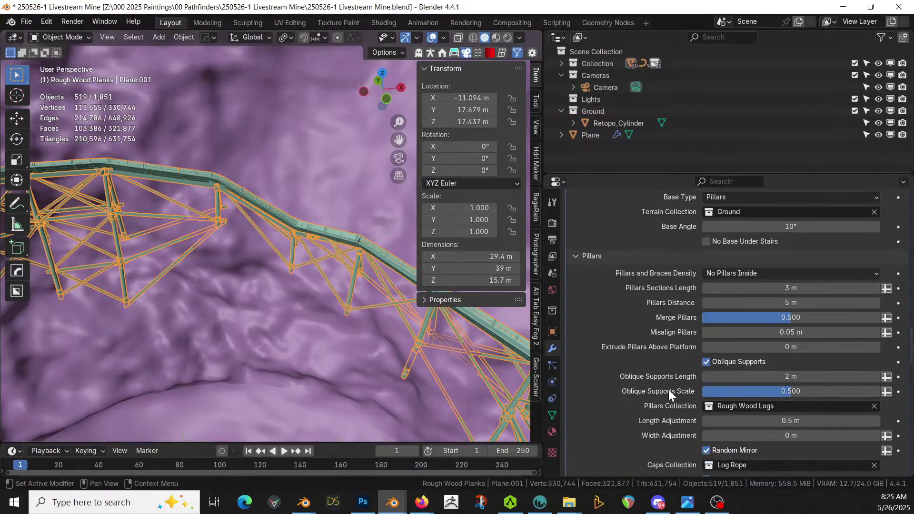
Enter Edit Mode on the path strip and add one centred loop cut to the long segment on the upper stretch.
middle_click_drag(450, 321, 284, 294)
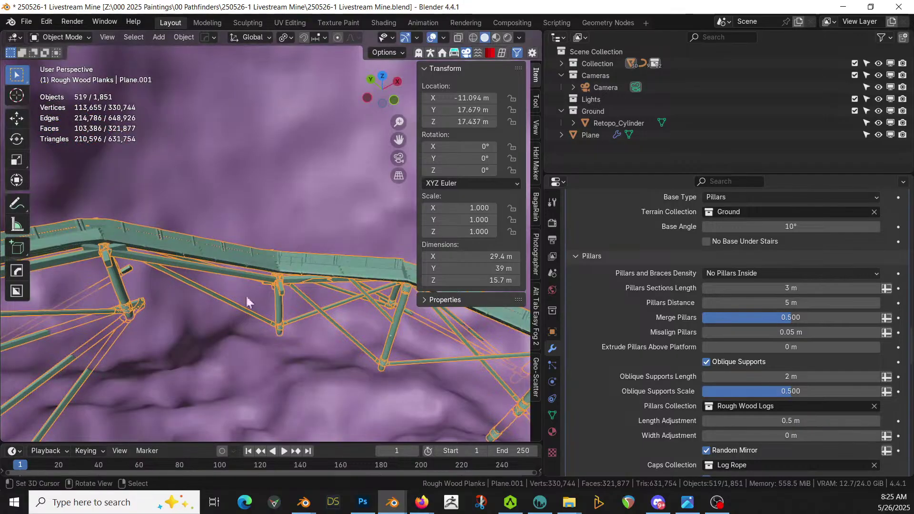
key("Tab")
key("ctrl+r")
left_click(187, 244)
right_click(187, 244)
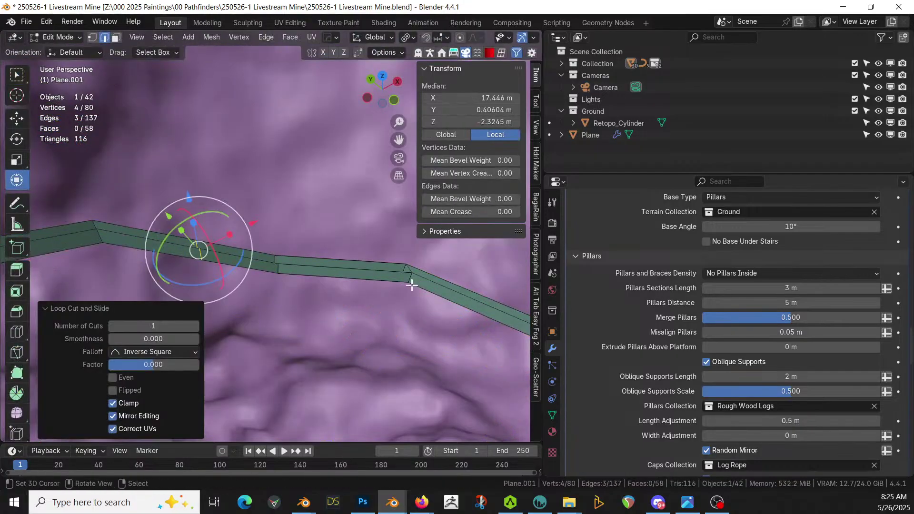
Add three evenly spaced loop cuts to the long straight segment farther down the path strip.
middle_click_drag(448, 291, 251, 237, "shift")
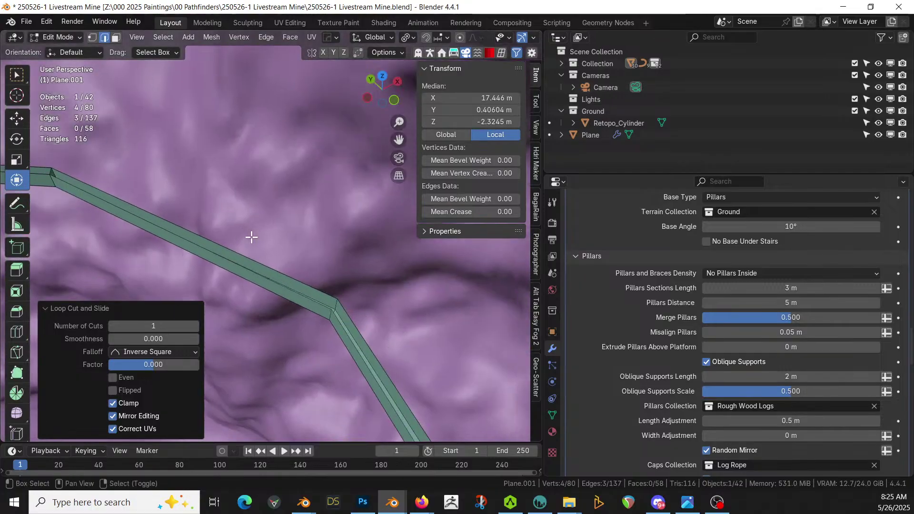
left_click(205, 252)
key("ctrl+r")
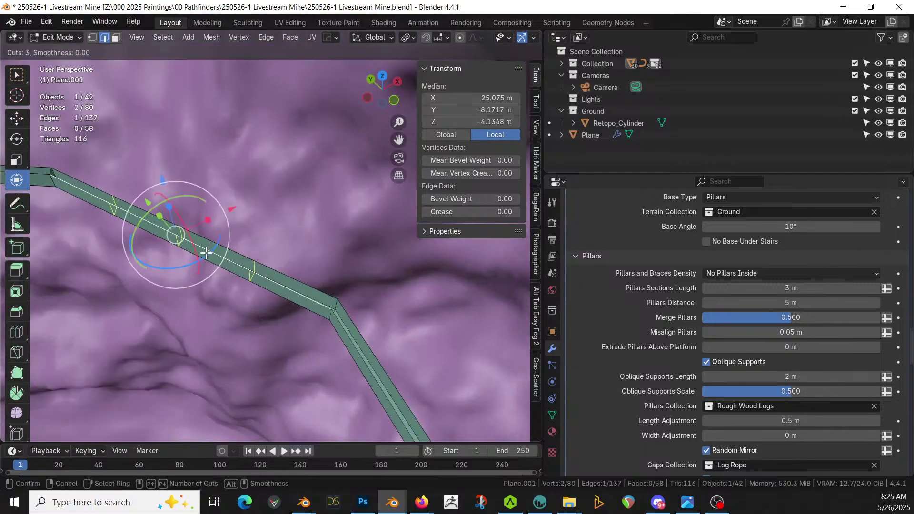
left_click(206, 253)
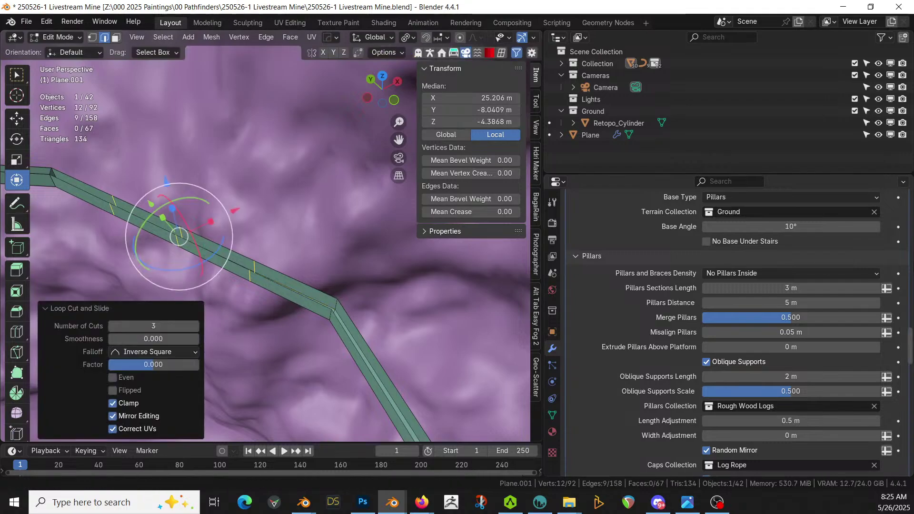
Turn the Platform Generator's display in Edit Mode back on to see the walkway while editing.
scroll(815, 267, "up", 8)
scroll(816, 270, "up", 15)
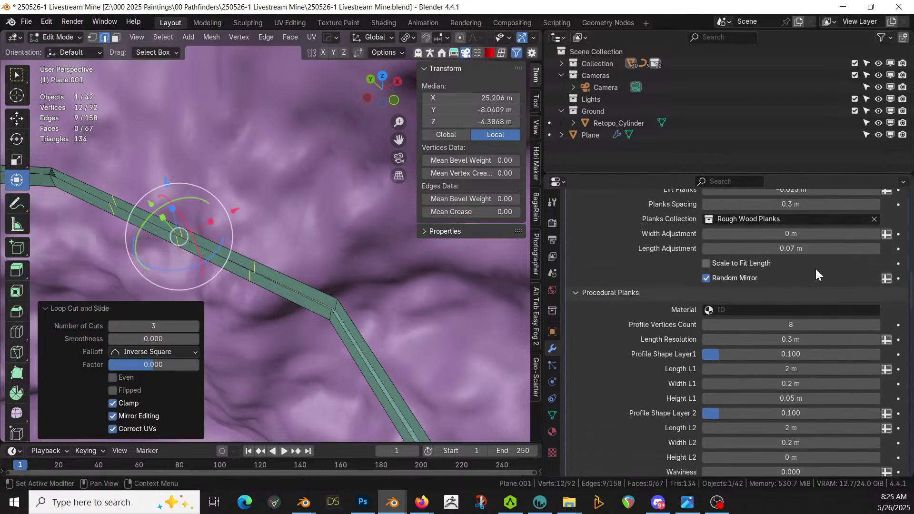
scroll(816, 268, "up", 12)
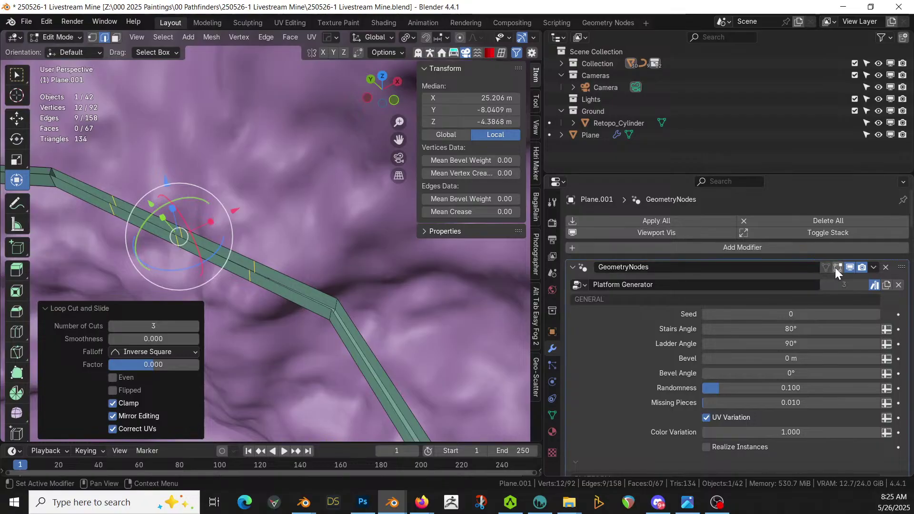
left_click(836, 267)
middle_click_drag(369, 275, 98, 369)
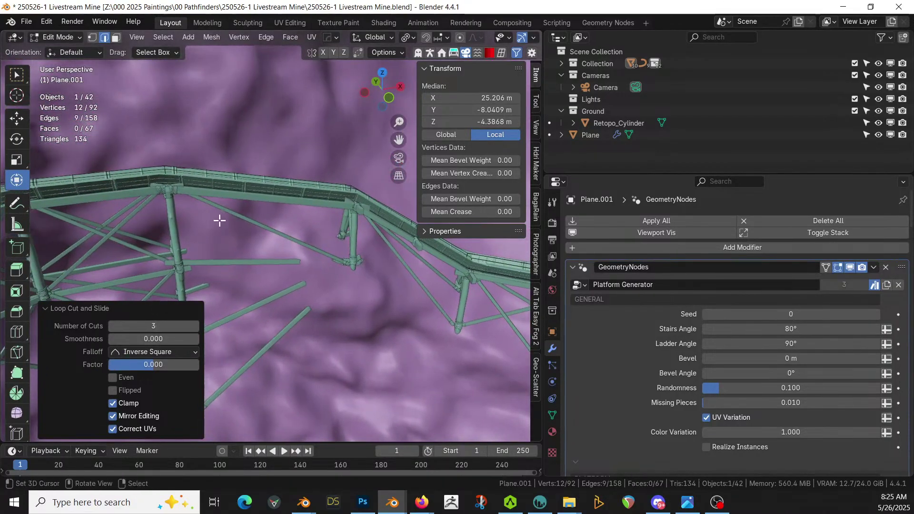
Add one centred loop cut to the path segment just uphill of the first cut one.
left_click(243, 186)
key("ctrl+r")
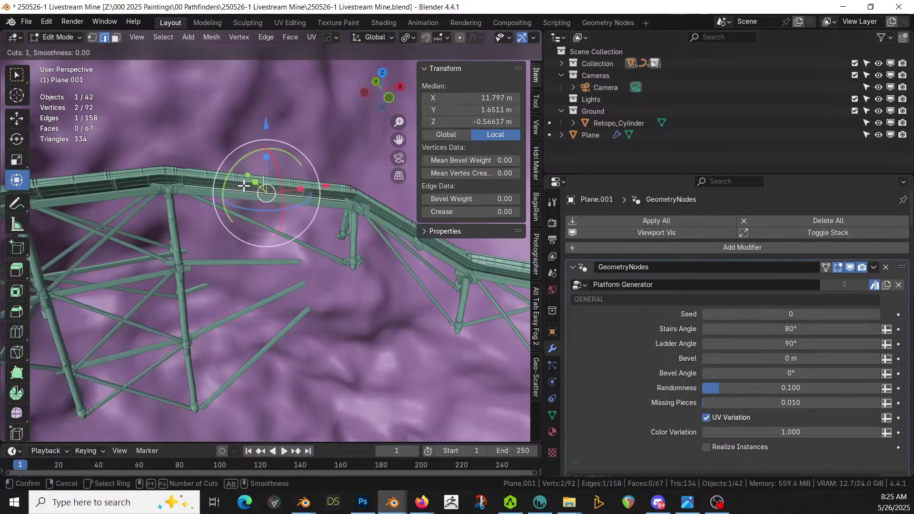
left_click(244, 186)
left_click(243, 184)
middle_click_drag(204, 200, 286, 203, "shift")
scroll(286, 210, "down", 3)
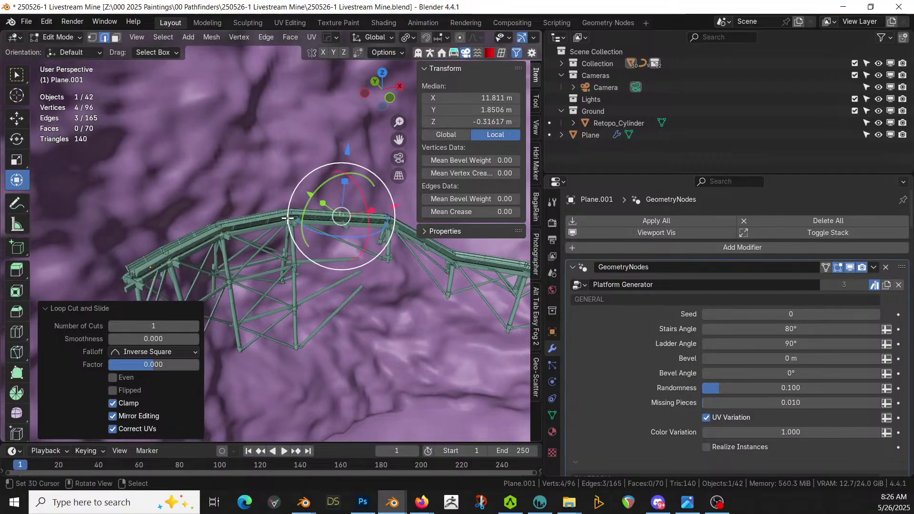
Add two centred loop cuts to the descending segment below the one with three cuts.
middle_click_drag(473, 295, 275, 234)
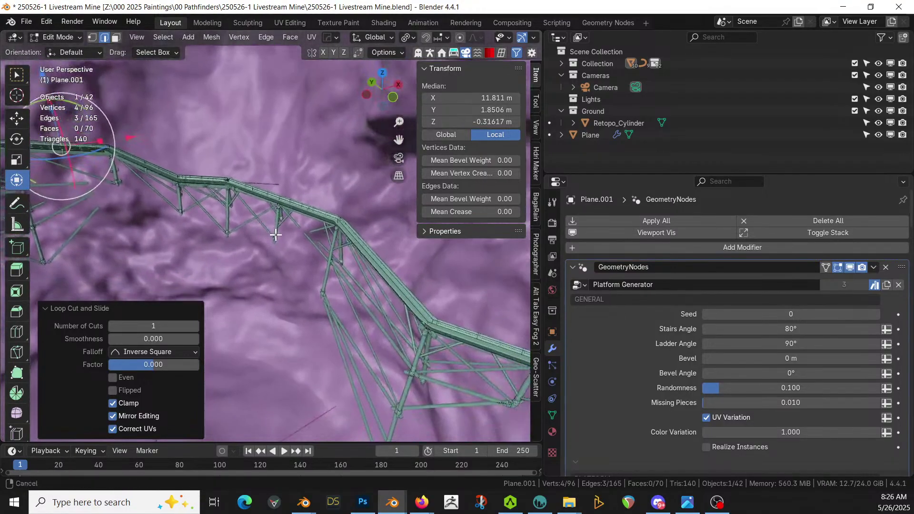
left_click(377, 274)
key("ctrl+r")
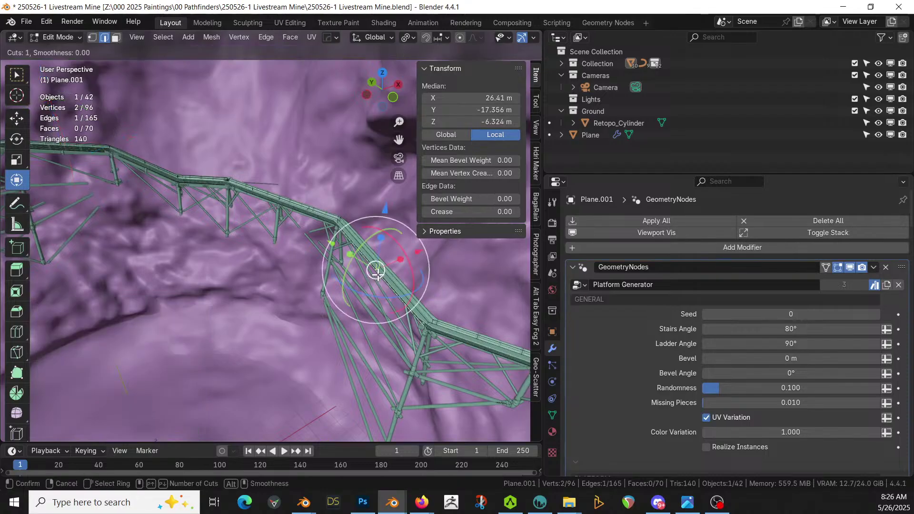
left_click(377, 275)
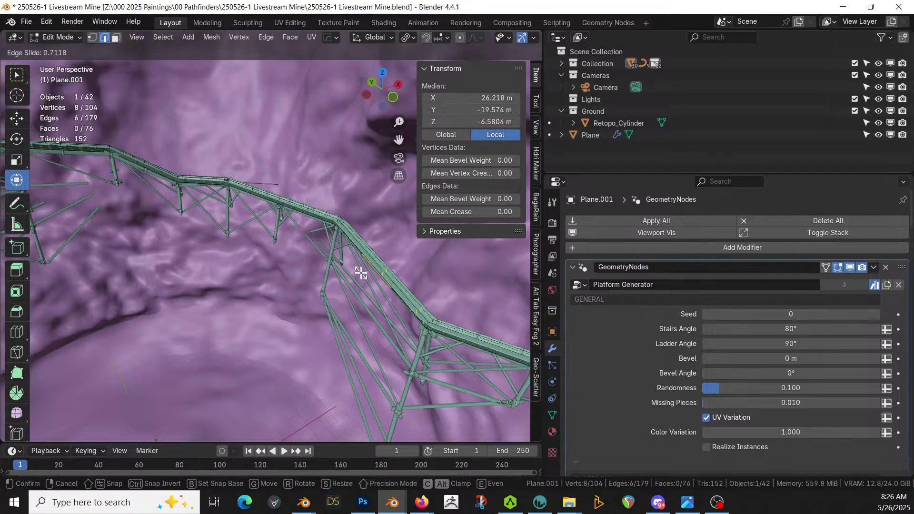
right_click(361, 273)
key("KP_Decimal")
middle_click_drag(346, 277, 429, 261)
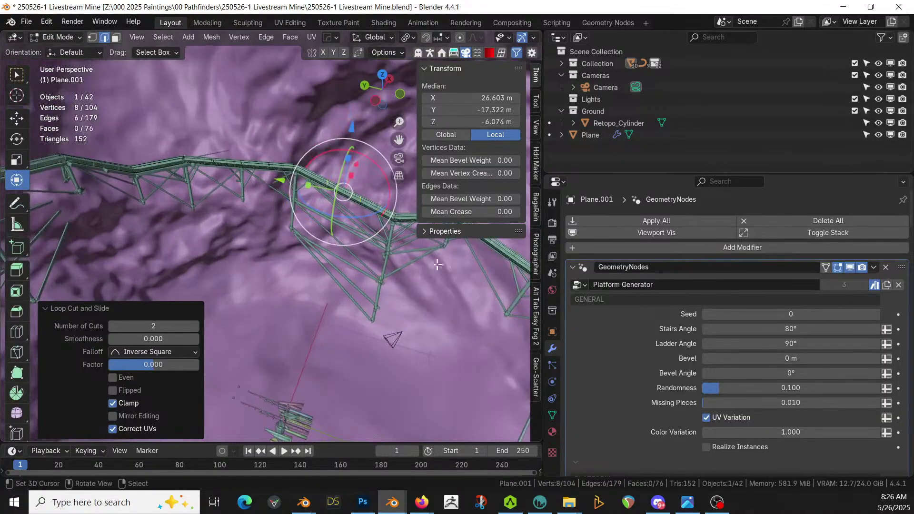
Collapse the Planks, Add Planks Layer and Procedural Planks settings and bring the Base and Pillars settings into view.
scroll(646, 322, "down", 5)
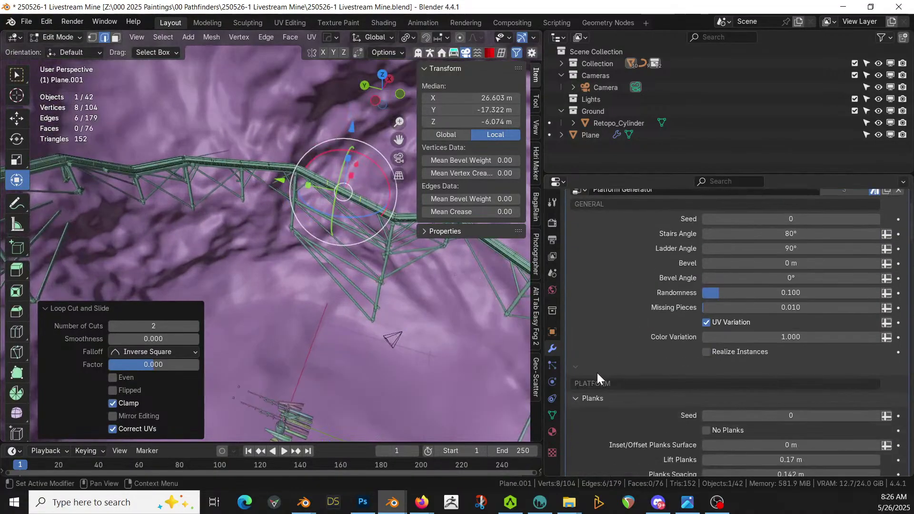
left_click(581, 398)
left_click(576, 411)
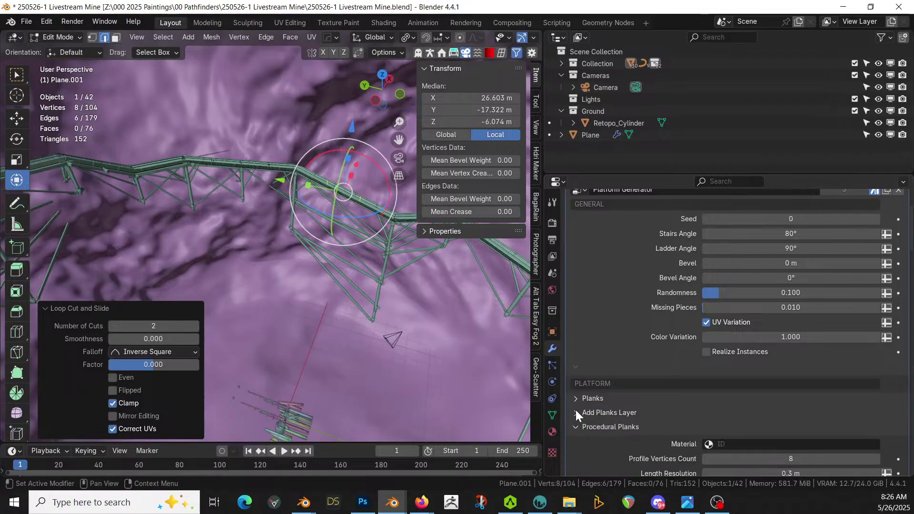
left_click(578, 428)
scroll(605, 409, "down", 5)
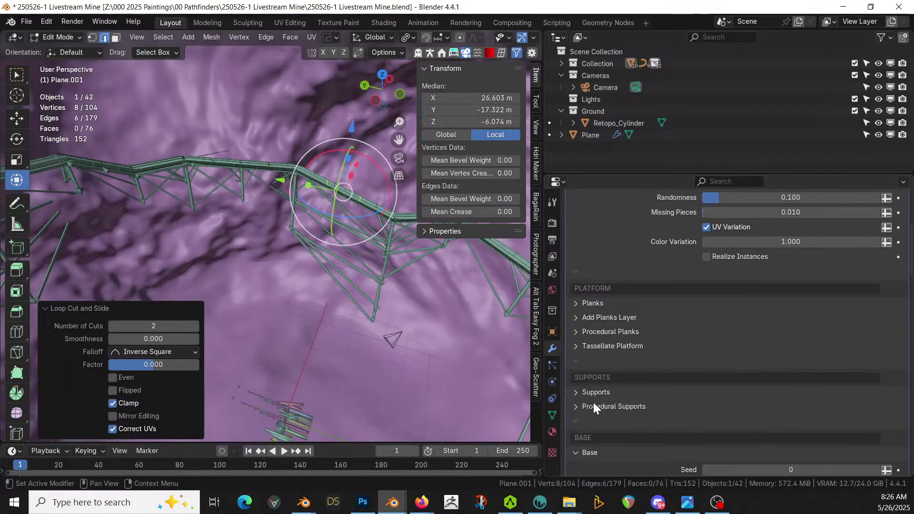
scroll(580, 370, "down", 8)
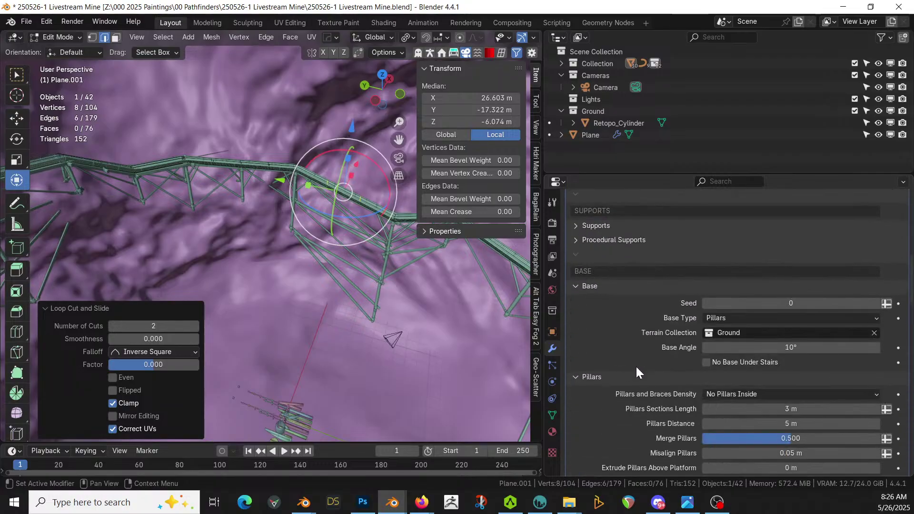
Set the Pillars Distance of the walkway's base to 3 m.
left_click(773, 424)
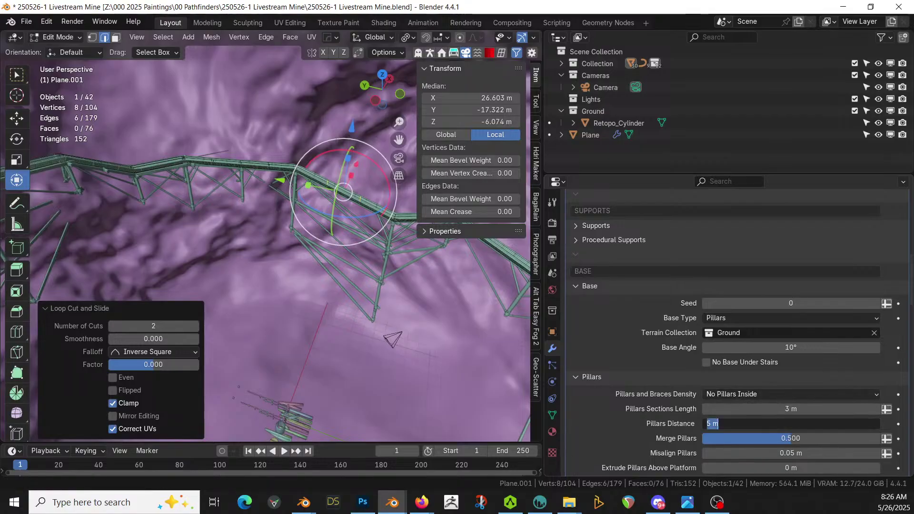
type("3")
key("Return")
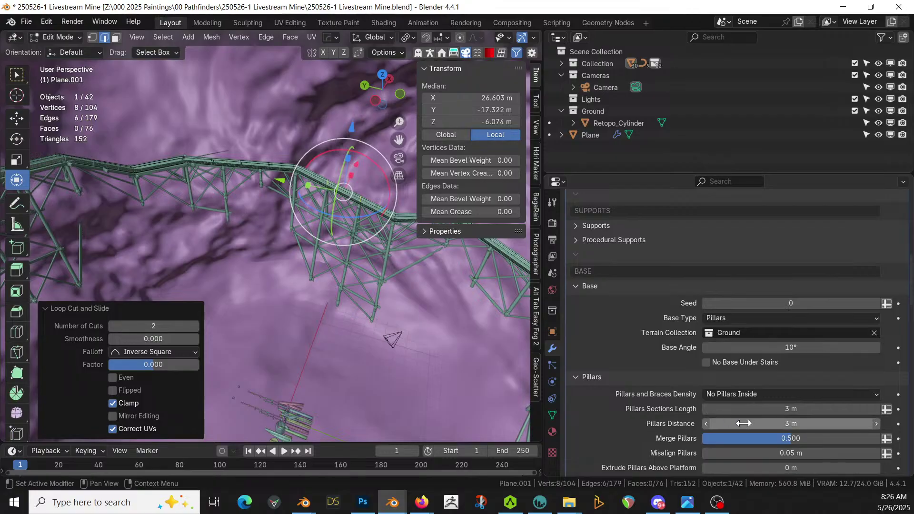
Add one loop cut to the lowest path segment and slide it uphill to a factor of about -0.25.
middle_click_drag(466, 343, 218, 280)
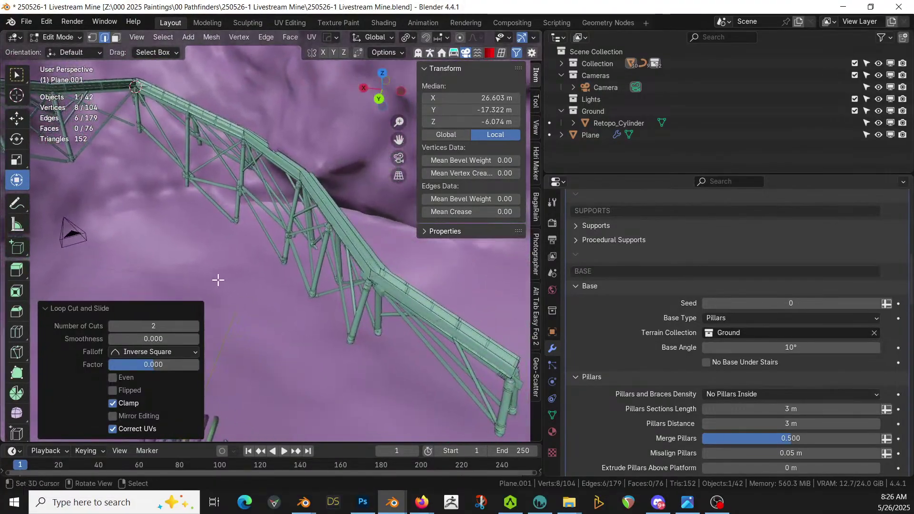
left_click(413, 311)
key("ctrl+r")
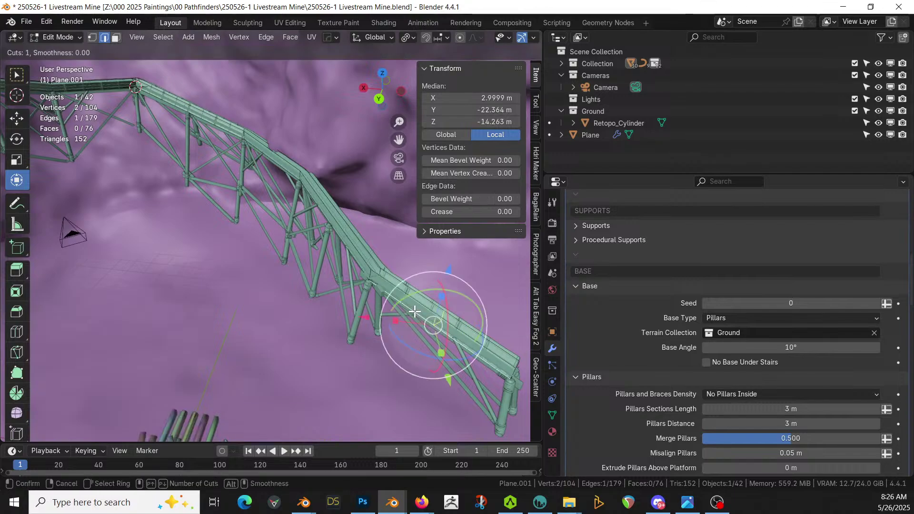
left_click(415, 311)
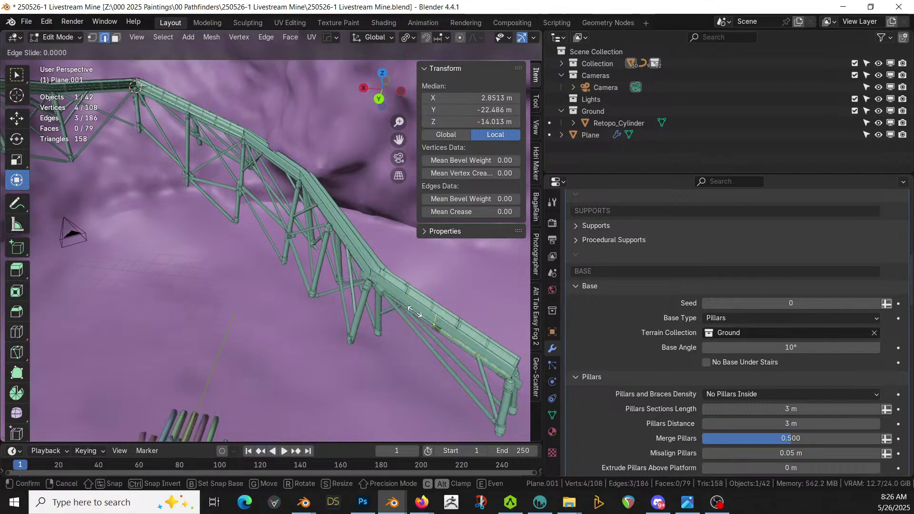
left_click(404, 284)
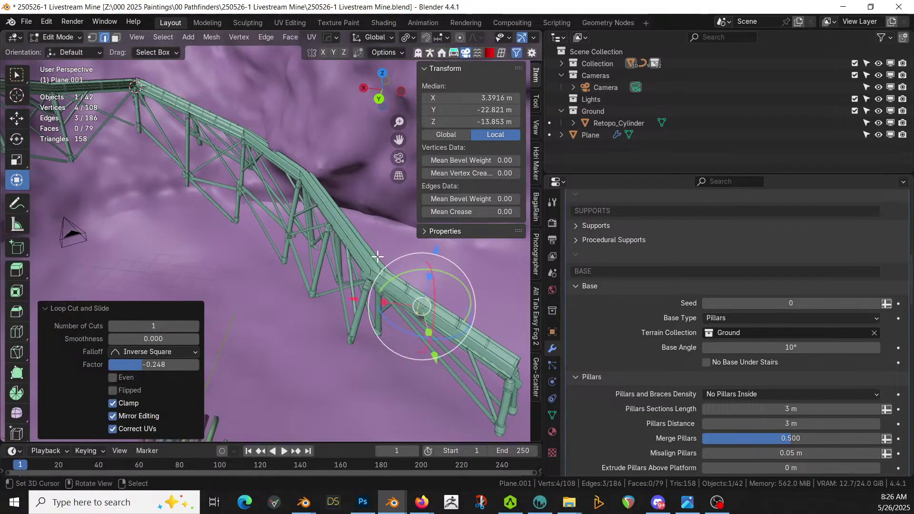
Add two centred loop cuts to the steep segment just above the lowest one.
left_click(354, 244)
key("ctrl+r")
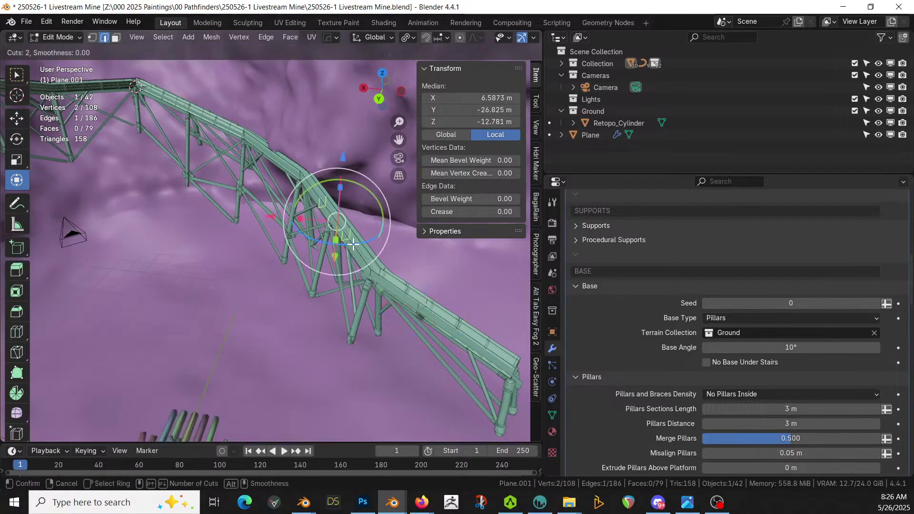
double_click(354, 244)
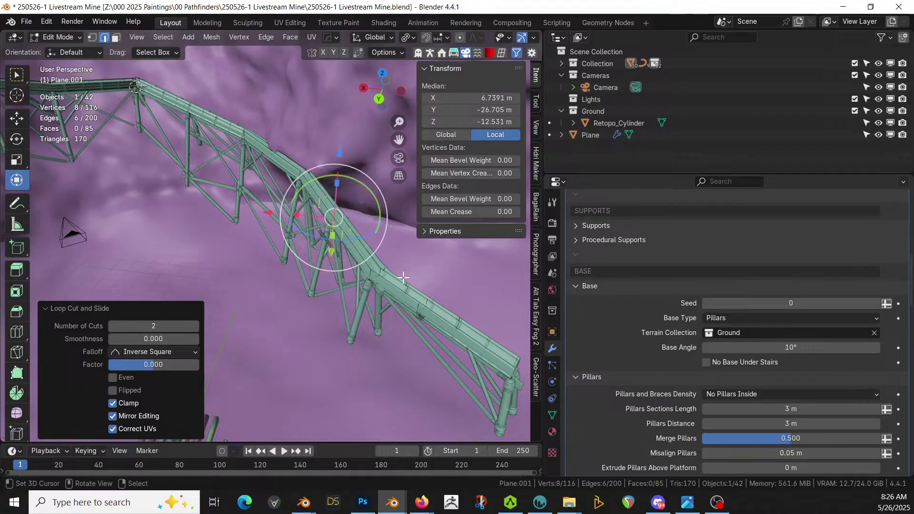
Add another loop cut to the lower part of the end segment, slid slightly downhill to a factor of about -0.06.
left_click(447, 331)
key("ctrl+r")
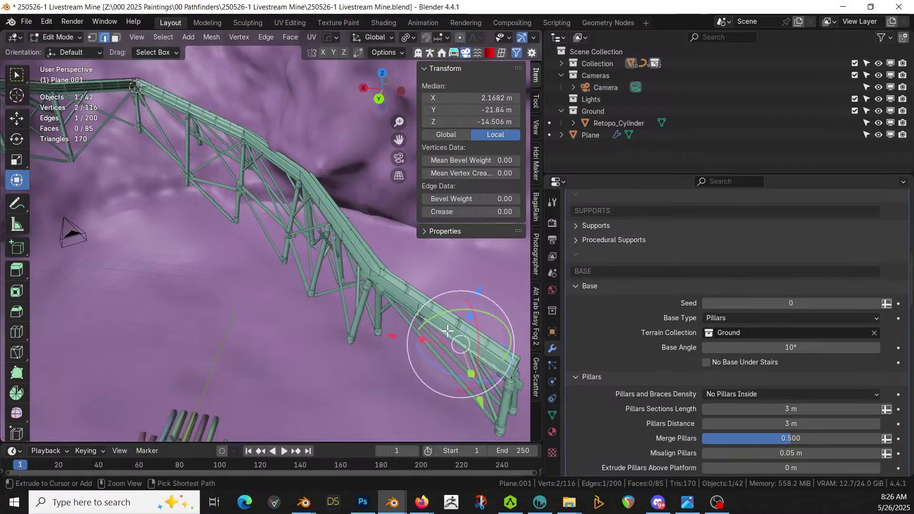
left_click(447, 331)
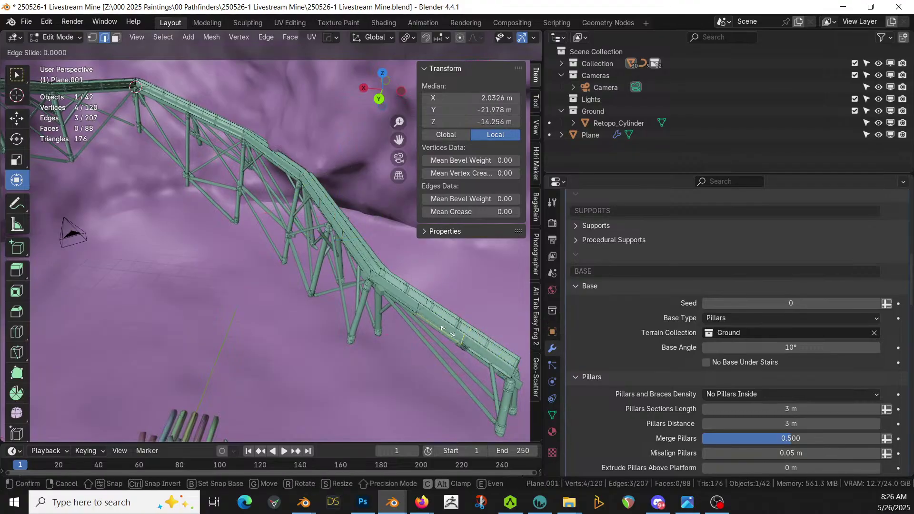
left_click(457, 318)
Collapse the Loop Cut and Slide settings and turn off the Platform Generator's display in Edit Mode, leaving the bare path strip.
mouse_move(445, 325)
middle_mouse_down()
mouse_move(435, 321)
mouse_move(442, 315)
middle_mouse_up()
scroll(442, 315, "up", 5)
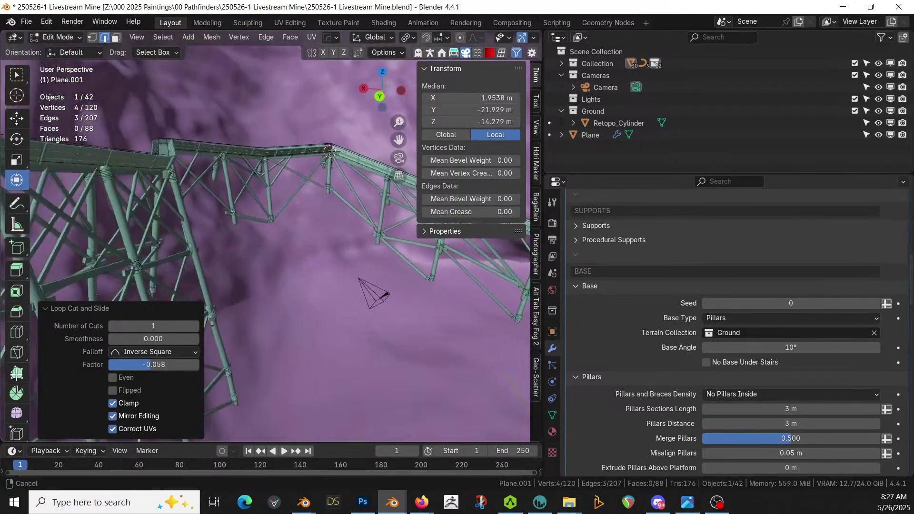
middle_click_drag(215, 352, 169, 355)
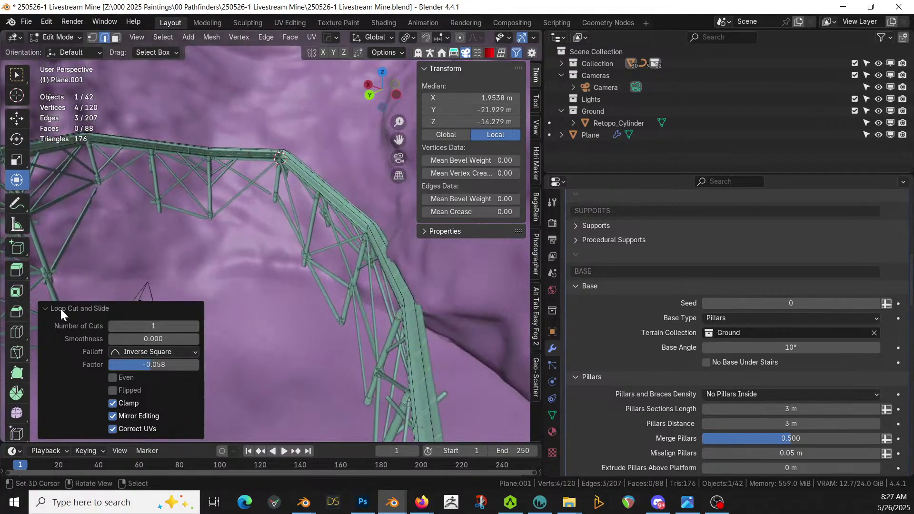
left_click(45, 307)
middle_click_drag(114, 272, 154, 222)
scroll(263, 267, "up", 4)
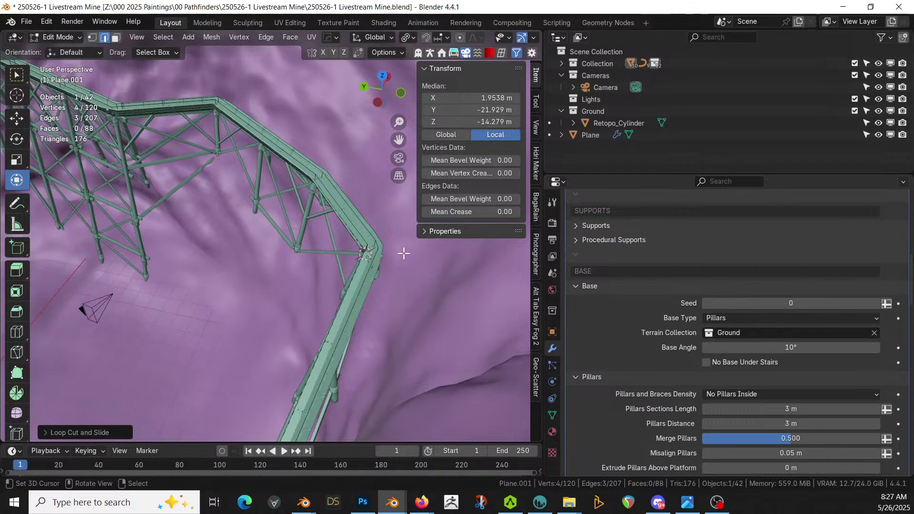
scroll(616, 244, "up", 10)
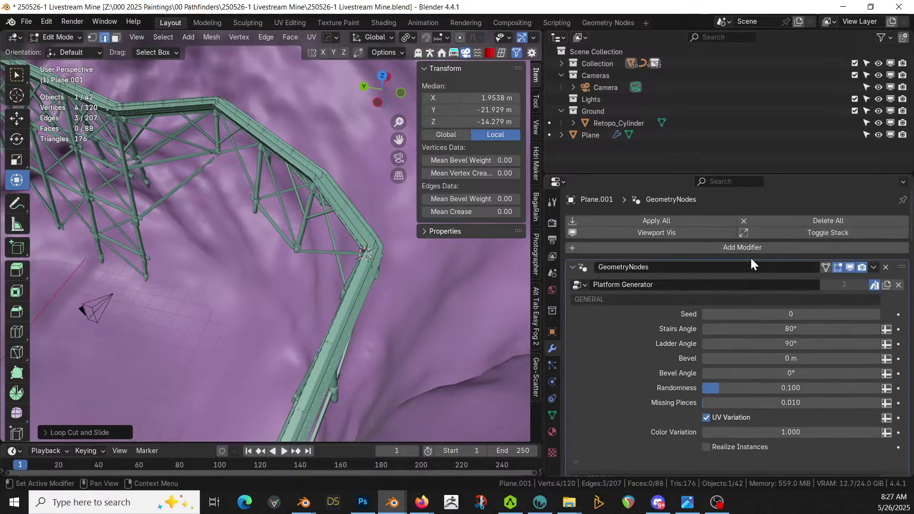
left_click(838, 267)
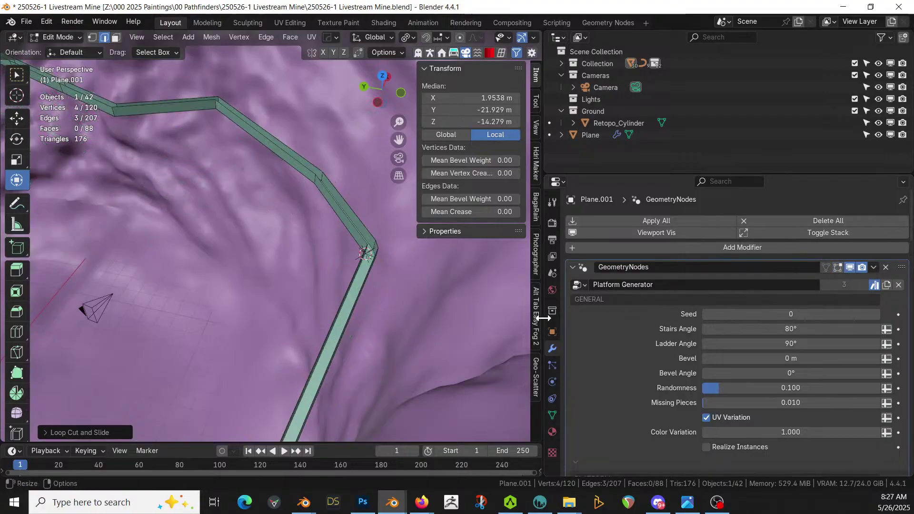
Add three centred loop cuts to the long straight path segment beyond the corner at the 3D cursor.
middle_click_drag(350, 319, 416, 328, "shift")
middle_click_drag(396, 267, 371, 229, "shift")
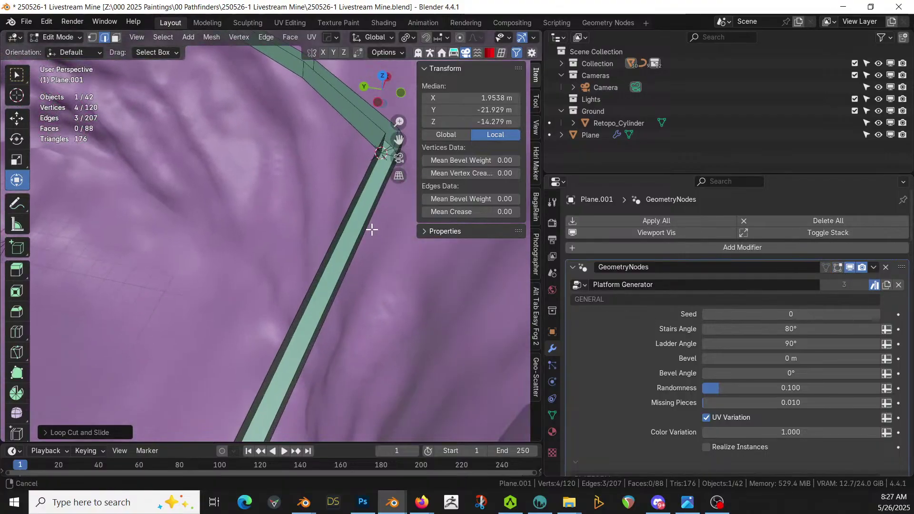
left_click(325, 299)
key("ctrl+r")
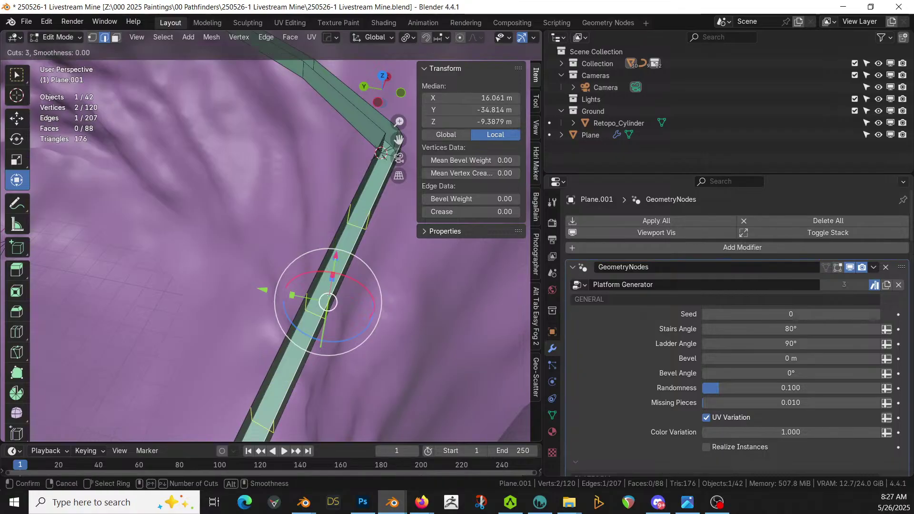
left_click(322, 296)
right_click(322, 296)
Select the middle of the three new edge loops and bevel it with a width of 0.2 m.
left_click(312, 305)
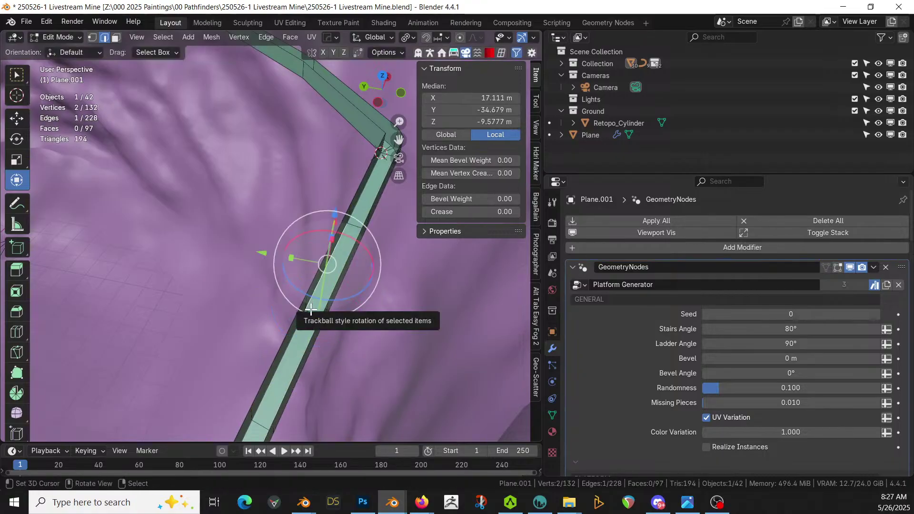
left_click(309, 310)
middle_click_drag(310, 310, 404, 288)
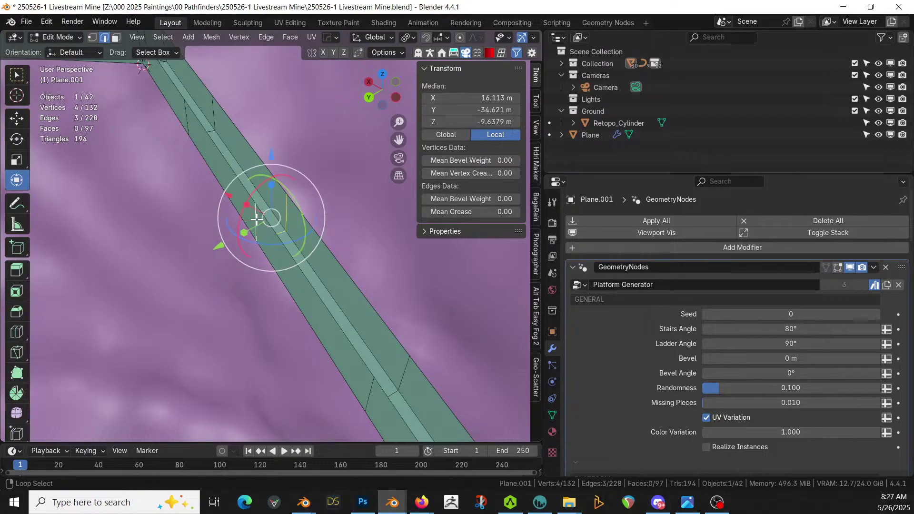
key("ctrl+b")
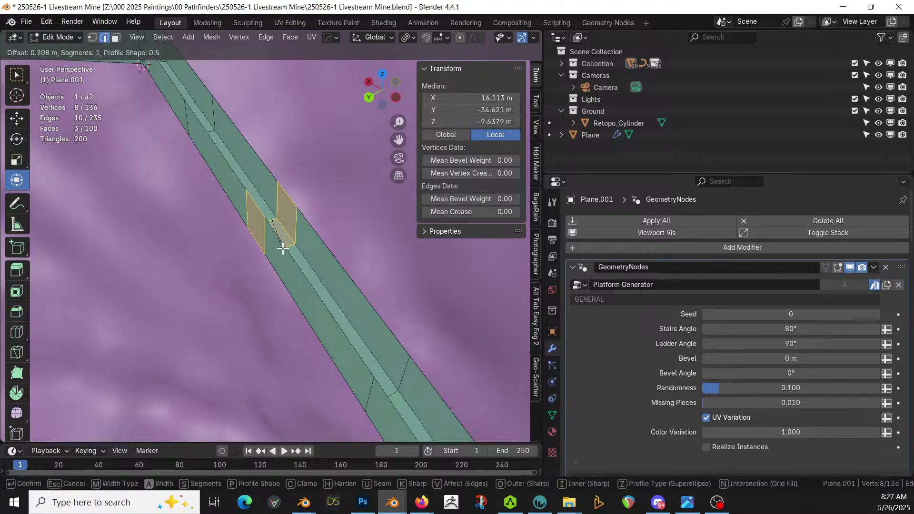
left_click(284, 249)
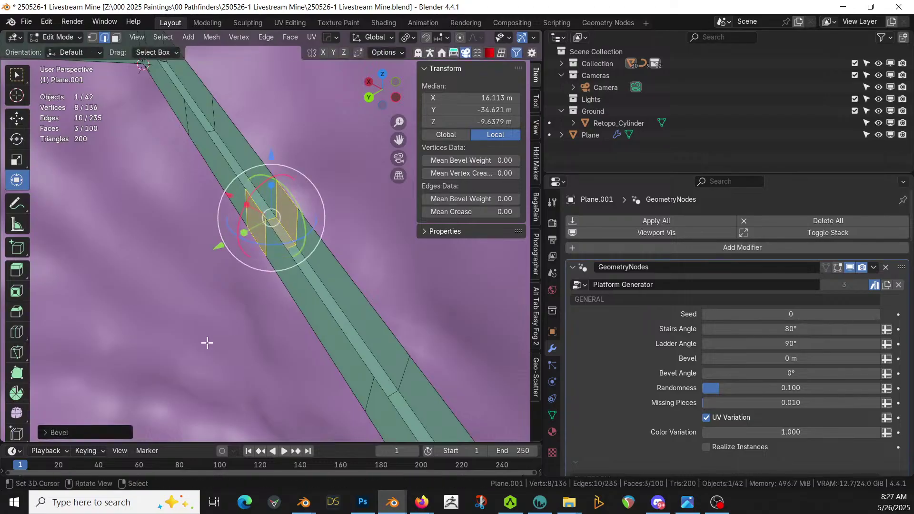
left_click(45, 433)
left_click(148, 251)
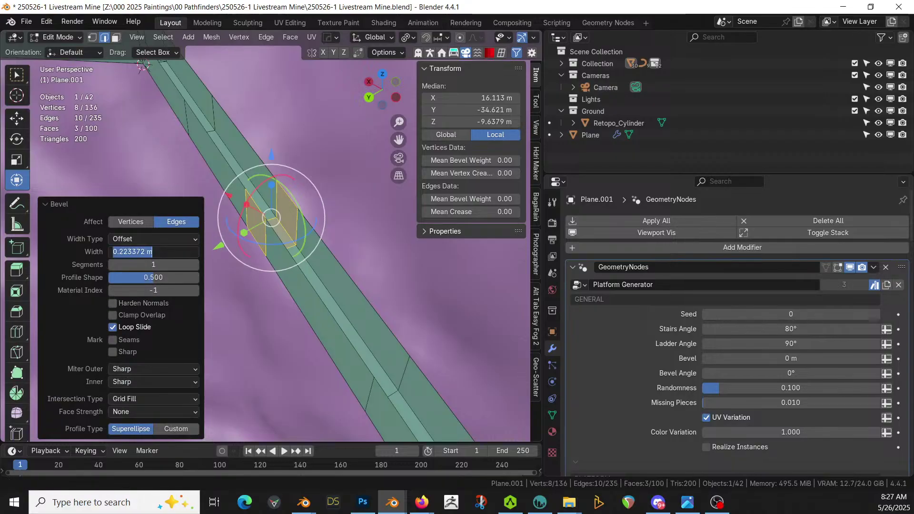
type("0.2")
key("Return")
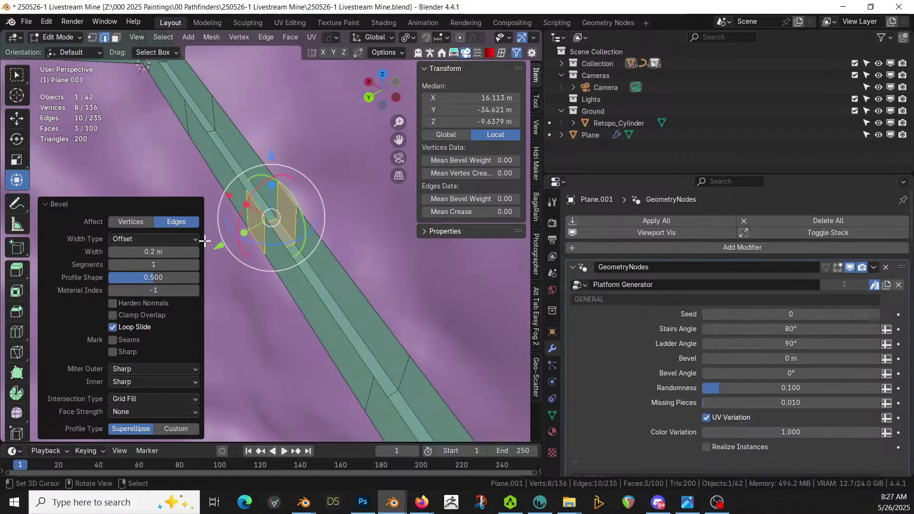
Delete the bevelled section's side wall face that faces the middle of the cavern.
key("3")
left_click(249, 221)
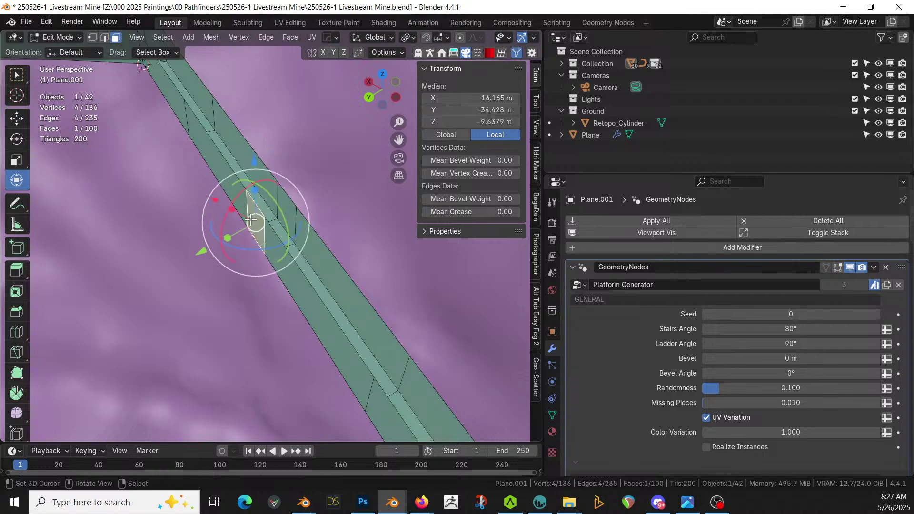
key("x")
left_click(251, 220)
middle_click_drag(251, 218, 347, 261)
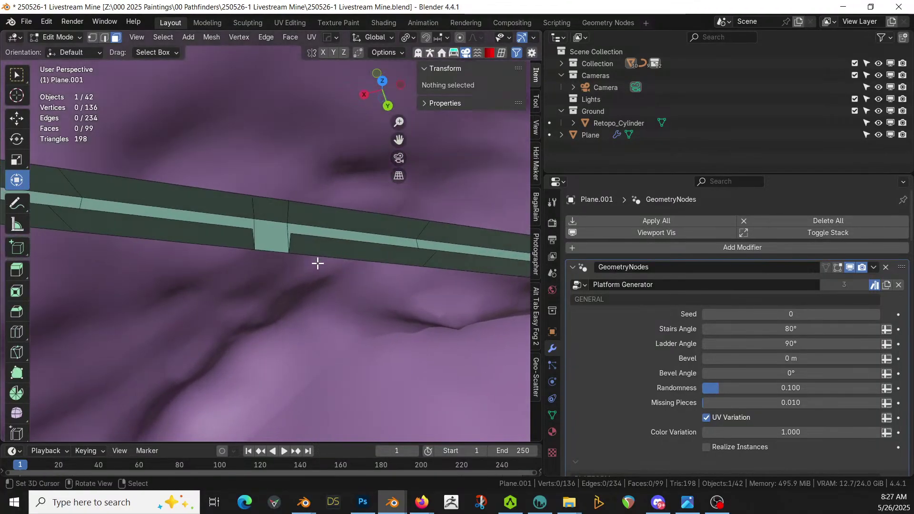
Select the three edges bordering the opening and extrude them in top view about 1.84 m along Y and 0.52 m along X.
left_click(255, 239)
left_click(272, 250, "shift")
left_click(288, 241, "shift")
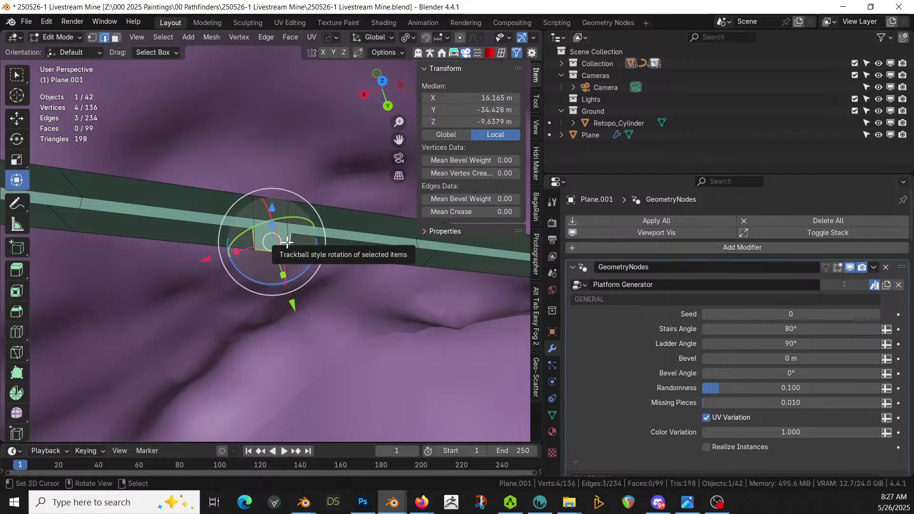
key("KP_7")
middle_click_drag(289, 247, 263, 344, "shift")
key("e")
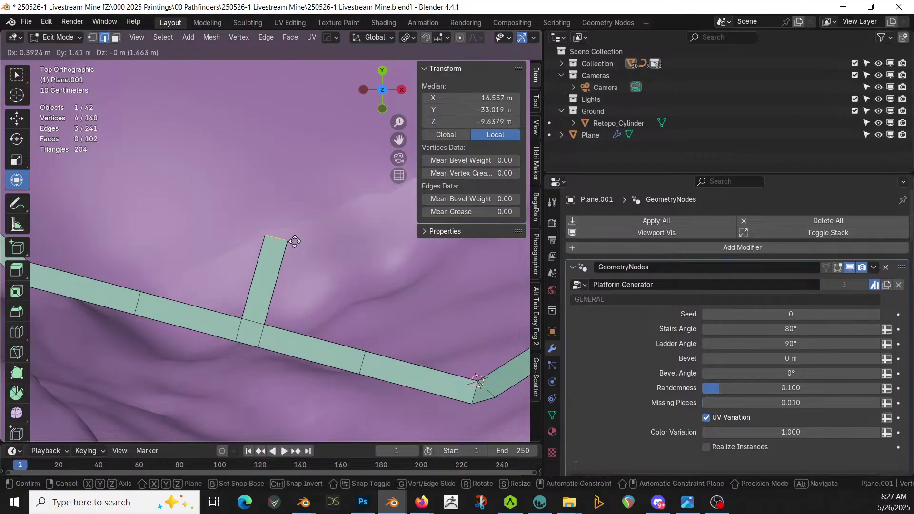
left_click(297, 230)
Extrude the side branch twice more toward the cavern's middle, about 1.8 m and 2.1 m along Y, bending it slightly.
key("e")
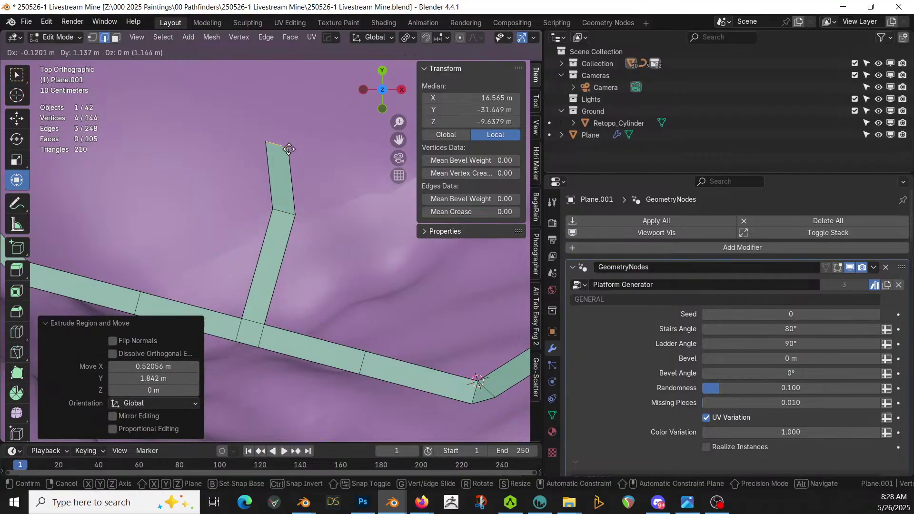
left_click(284, 121)
middle_click_drag(283, 121, 260, 386, "shift")
key("e")
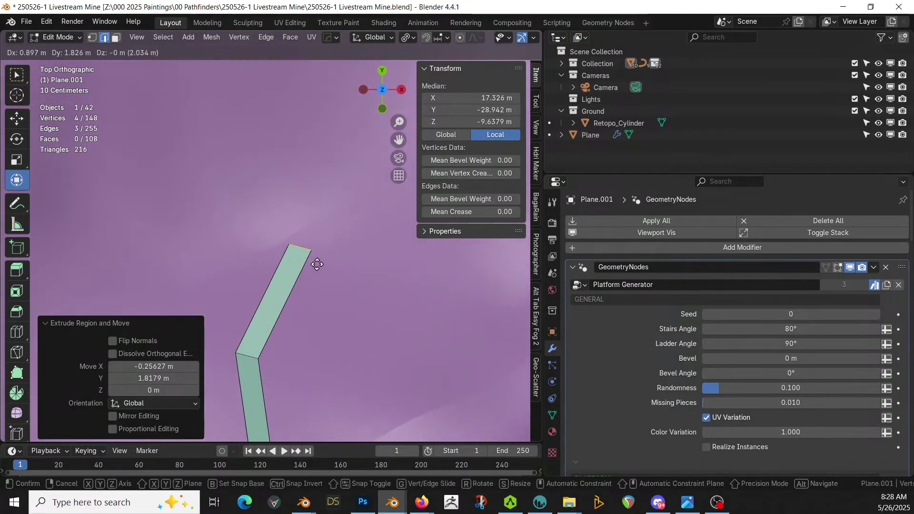
left_click(322, 253)
Extend the side branch in top view with two more extrusions, each about 2.7 m along Y, angling the last 2 m along X.
middle_click_drag(322, 253, 245, 204)
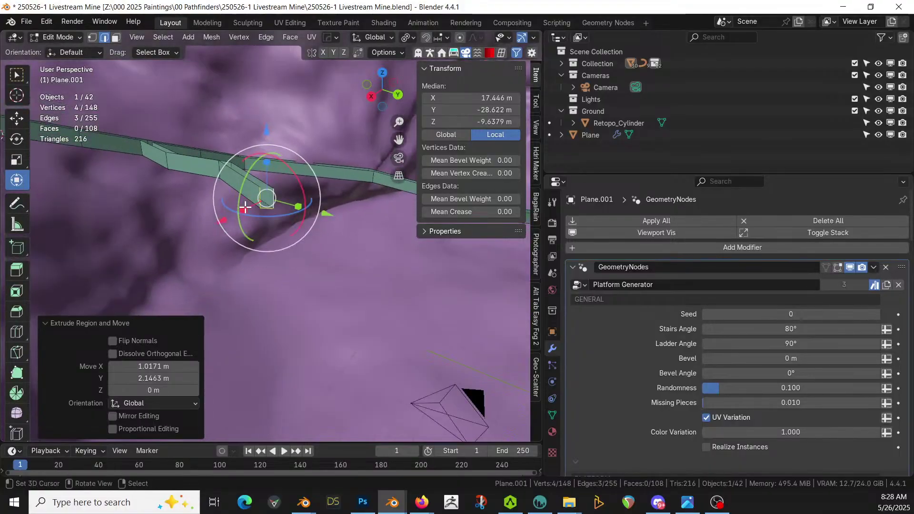
key("KP_5")
key("KP_7")
key("e")
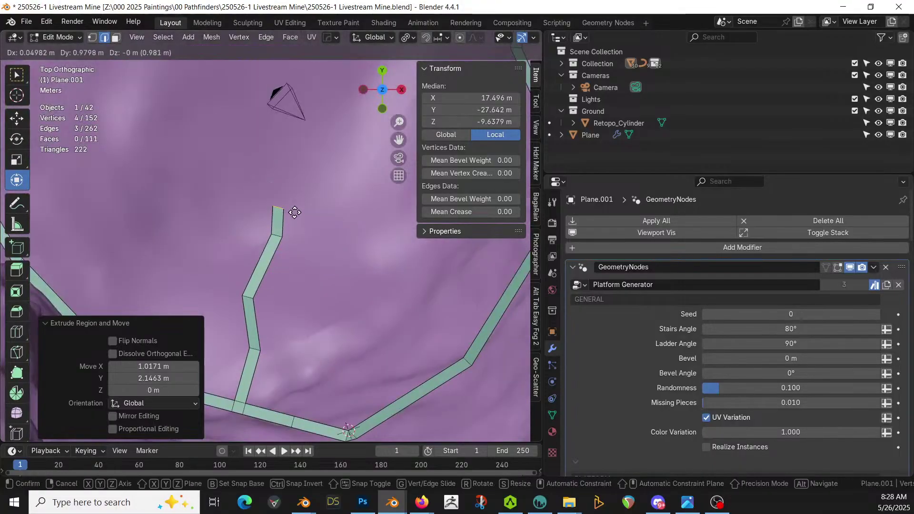
left_click(299, 169)
middle_click_drag(281, 162, 284, 210, "shift")
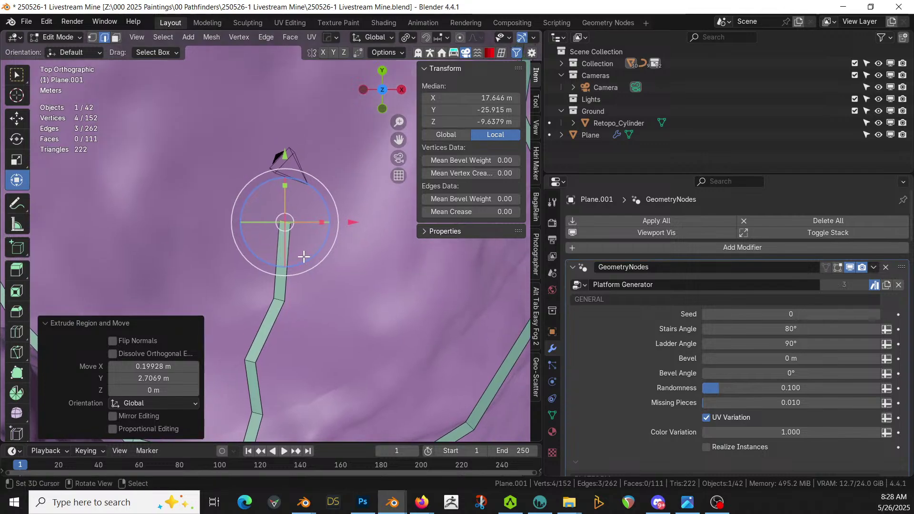
key("e")
left_click(361, 178)
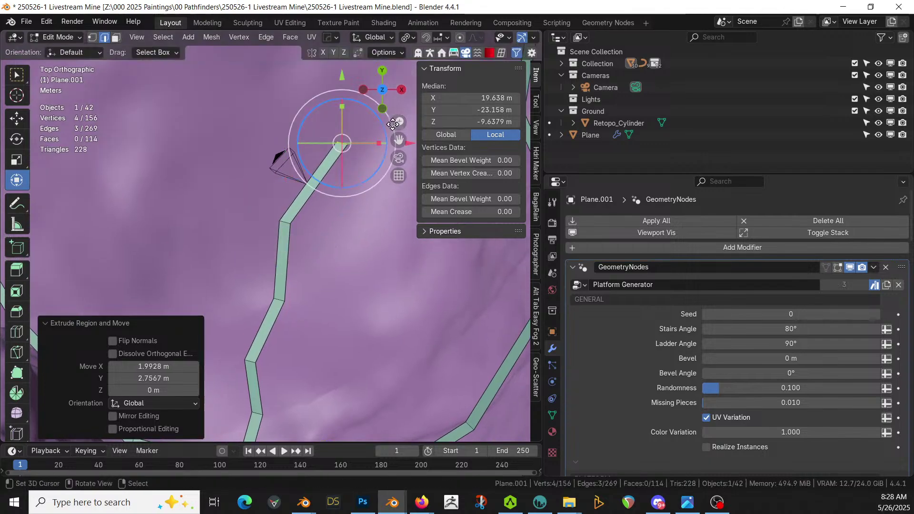
Lower the side branch's end edges about 2.75 m along Z using connected smooth proportional editing with a size of about 9.1.
left_click(461, 38)
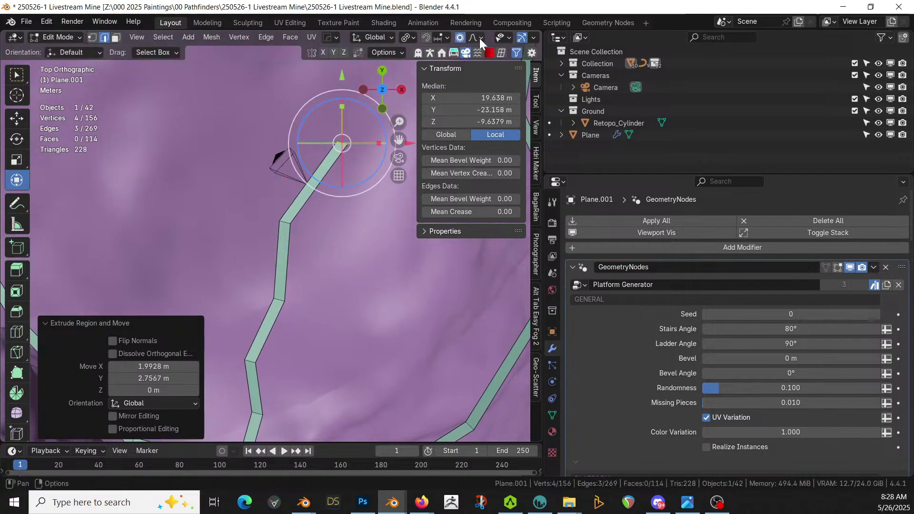
left_click(481, 38)
middle_click_drag(360, 254, 223, 165)
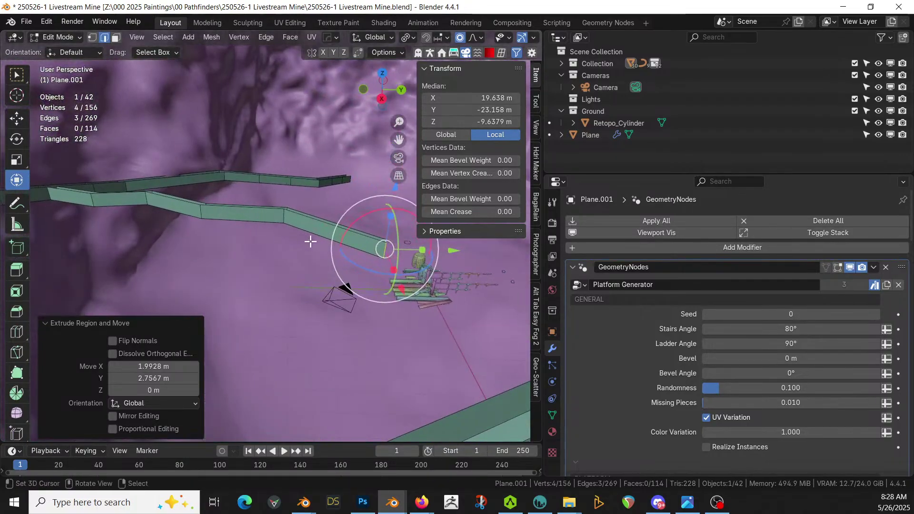
key("g")
key("z")
scroll(313, 261, "up", 12)
scroll(311, 295, "down", 1)
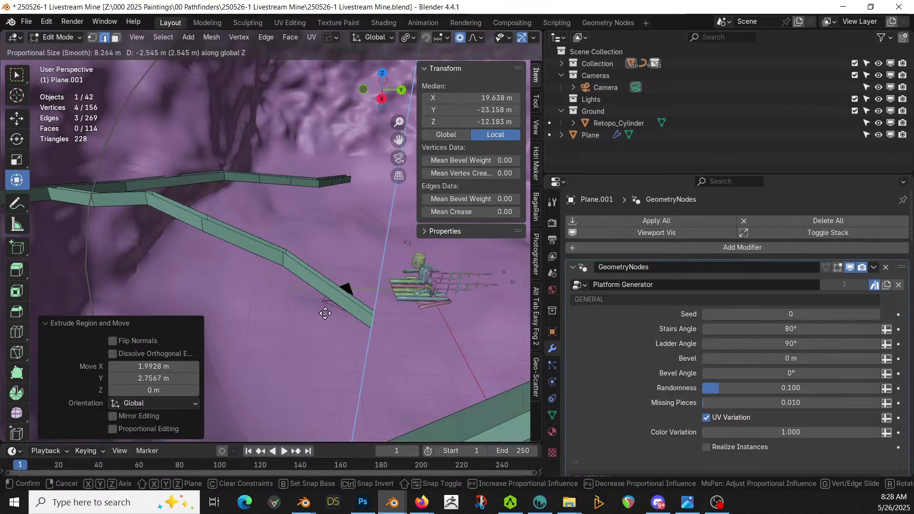
scroll(326, 307, "down", 1)
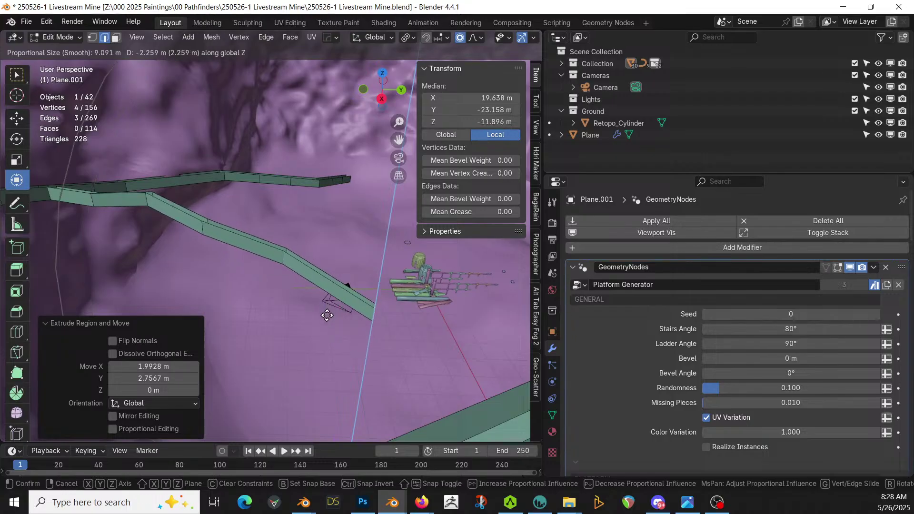
left_click(327, 323)
middle_click_drag(328, 324, 40, 338)
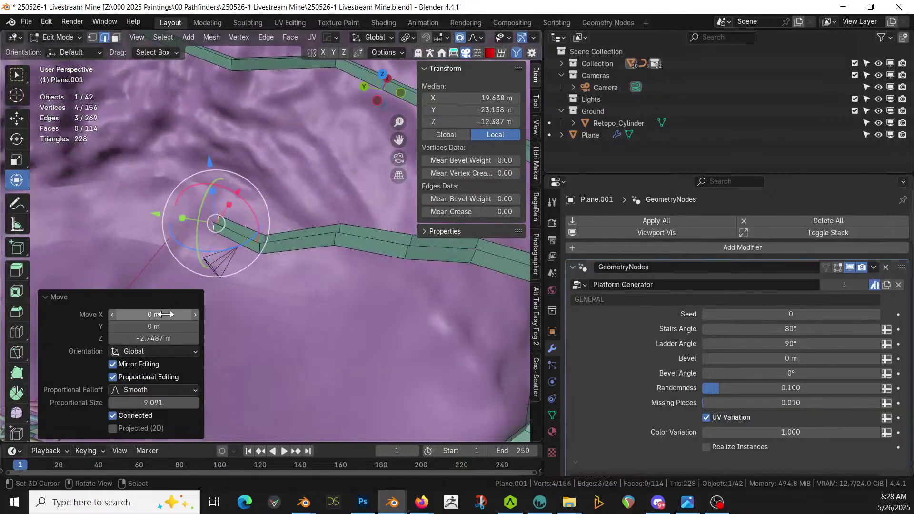
Examine the planks and pillars generated along the lowered side branch from several angles, including in X-ray view.
middle_click_drag(257, 298, 461, 230)
key("Tab")
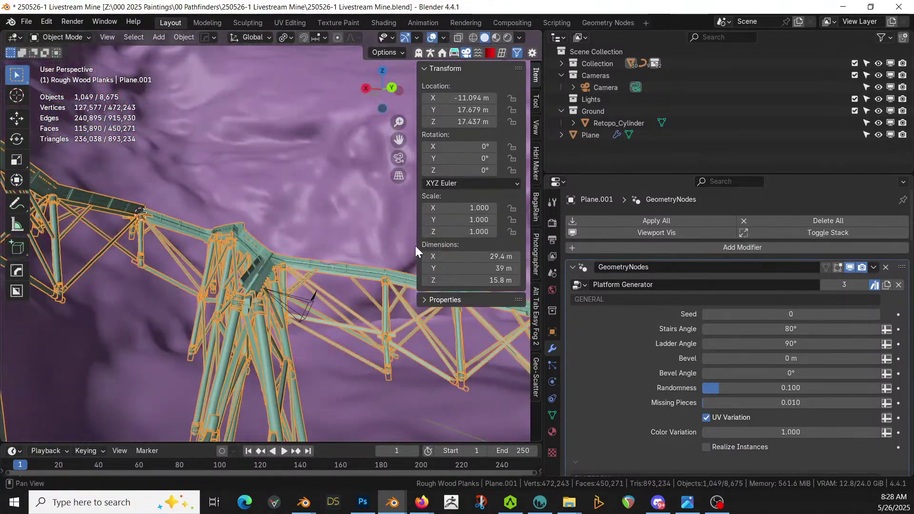
scroll(344, 284, "up", 4)
middle_click_drag(334, 290, 320, 313)
middle_click_drag(306, 324, 307, 127)
scroll(280, 300, "up", 3)
middle_click_drag(302, 190, 447, 328)
scroll(323, 210, "down", 3)
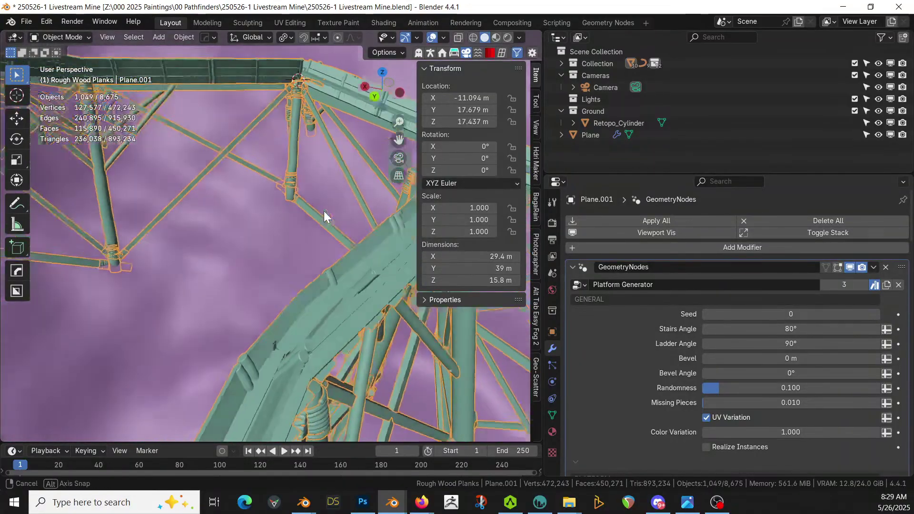
middle_click_drag(324, 211, 266, 125)
scroll(307, 145, "down", 5)
key("alt+z")
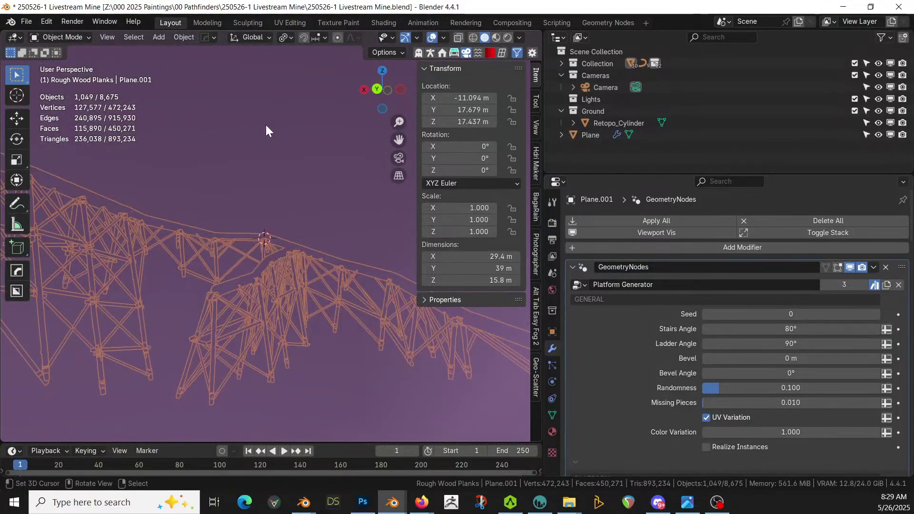
key("alt+z")
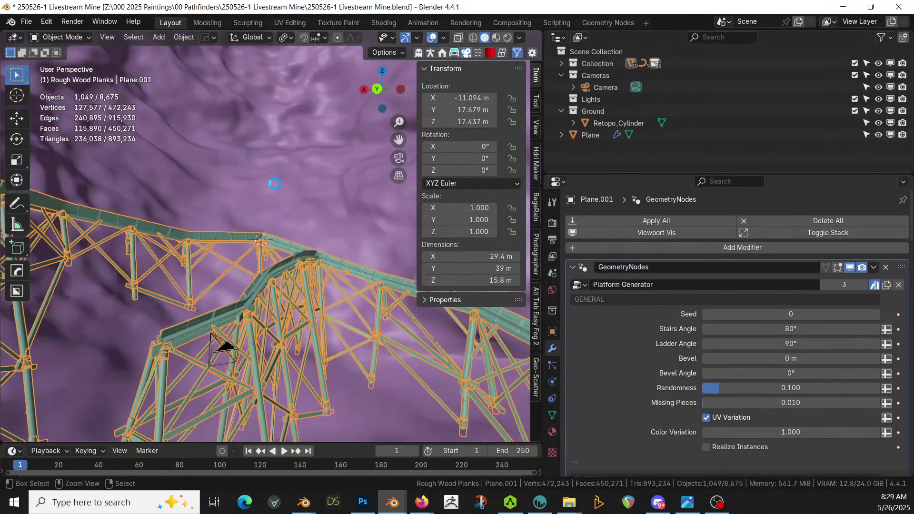
mouse_move(275, 184)
middle_mouse_down()
mouse_move(211, 244)
mouse_move(282, 195)
middle_mouse_up()
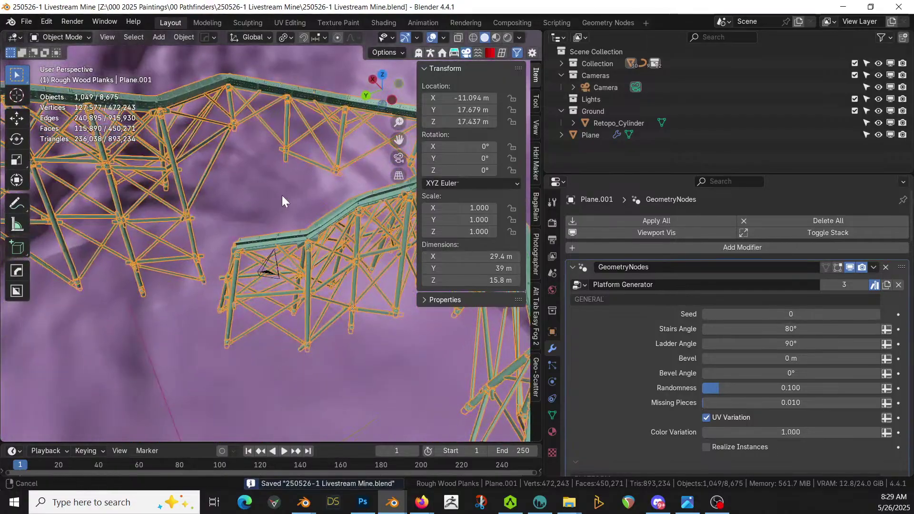
Extrude the side branch's end edges in top view about 0.29 m along Y and 0.06 m along X.
key("KP_7")
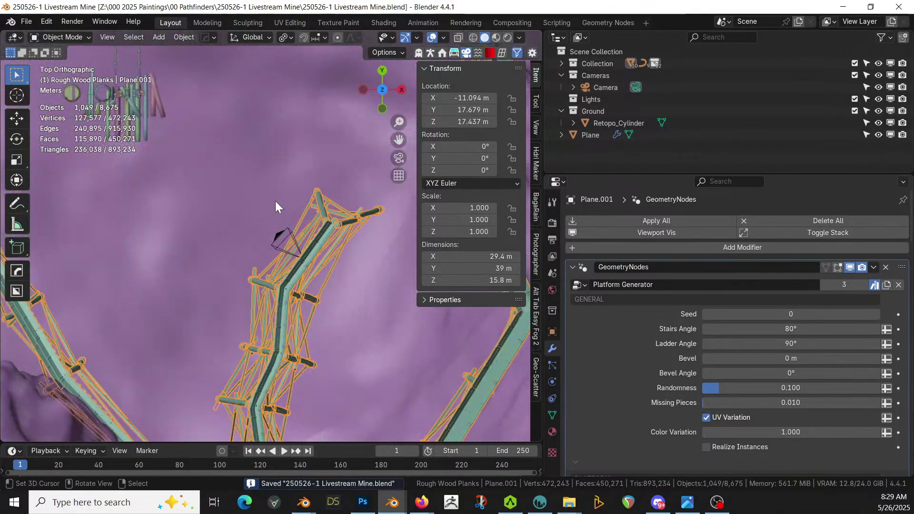
scroll(283, 201, "up", 3)
key("Tab")
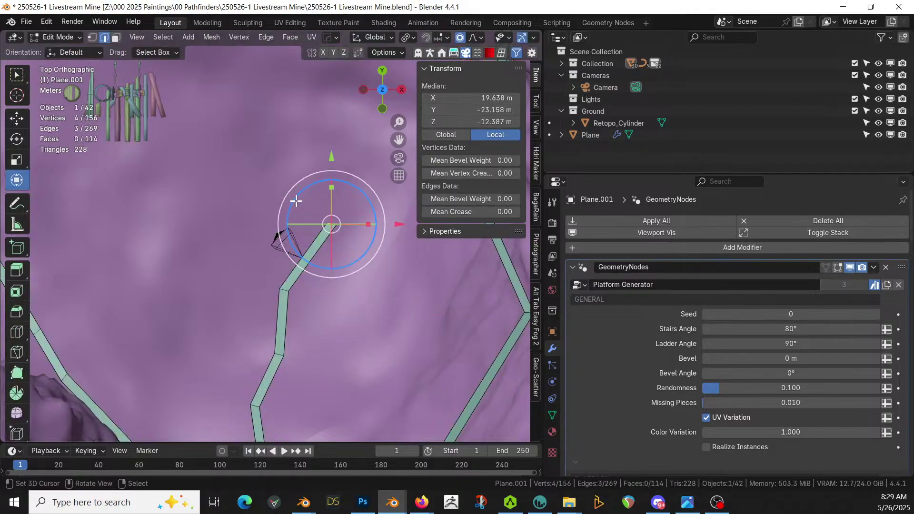
scroll(295, 198, "up", 4)
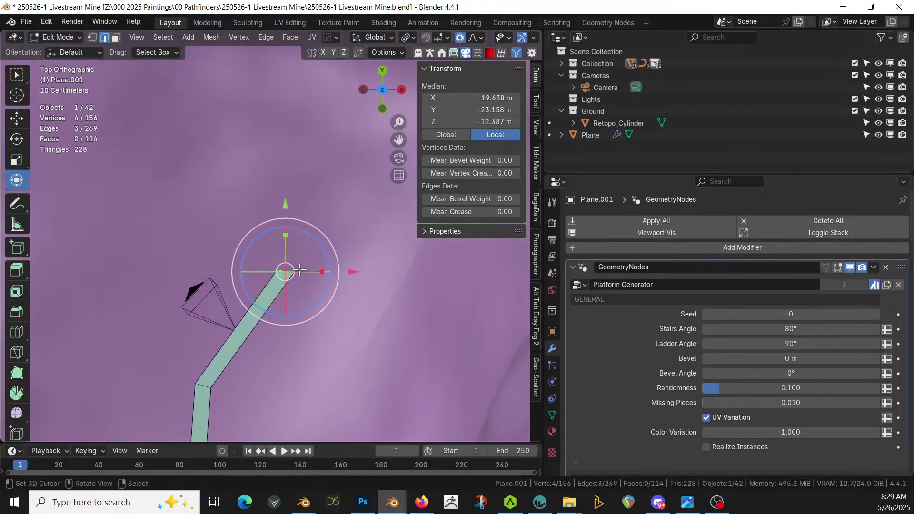
scroll(300, 269, "up", 2)
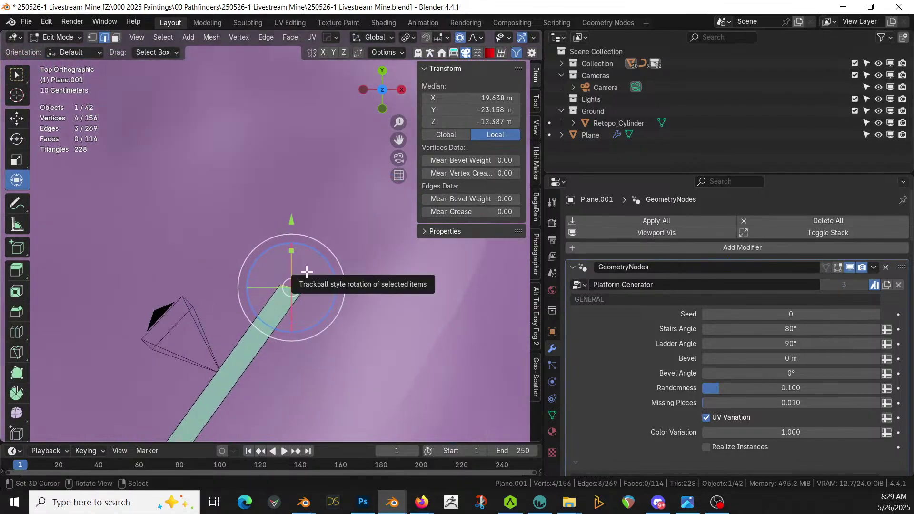
key("e")
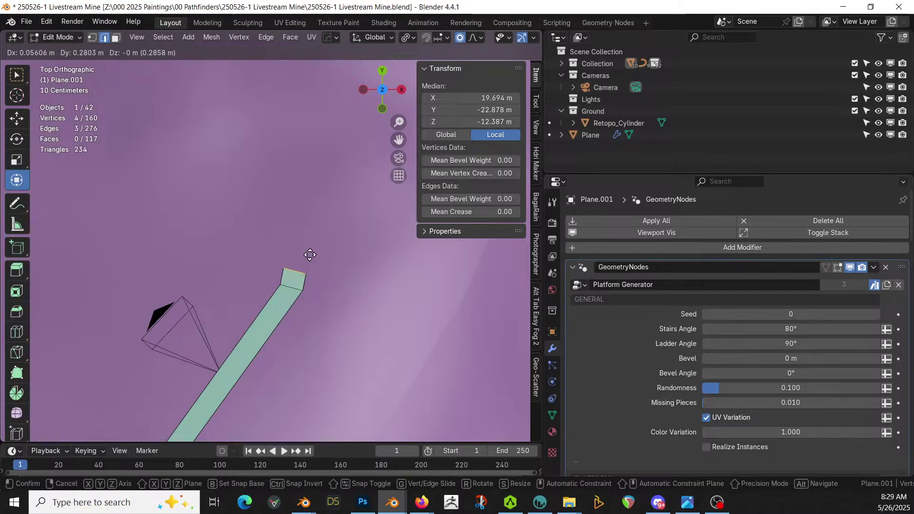
left_click(310, 255)
Turn off proportional editing and rotate the branch's end edges 13.6° about Z to straighten them.
key("r")
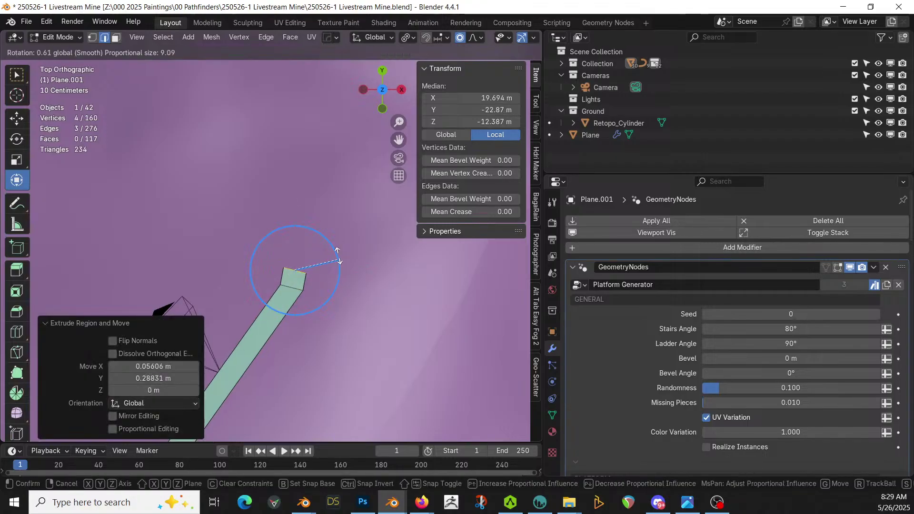
right_click(338, 248)
key("o")
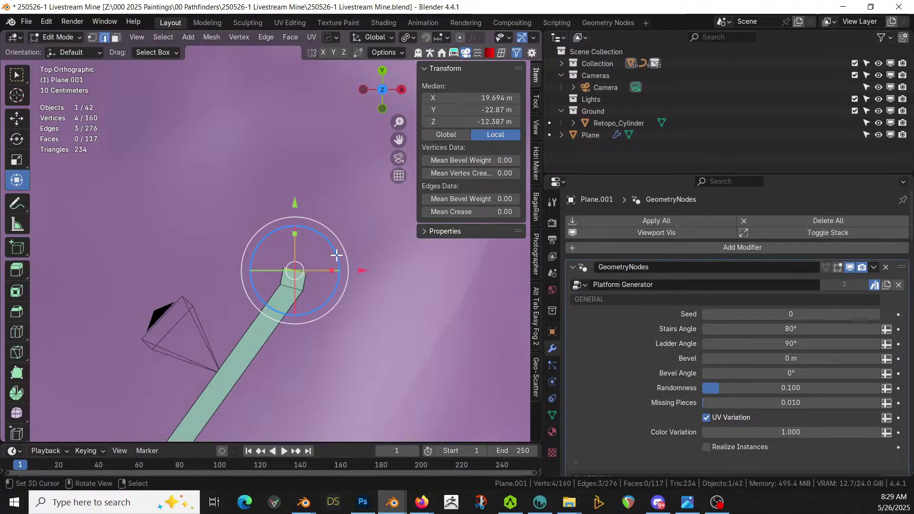
key("e")
right_click(339, 255)
left_click_drag(338, 256, 334, 236)
key("ctrl+z")
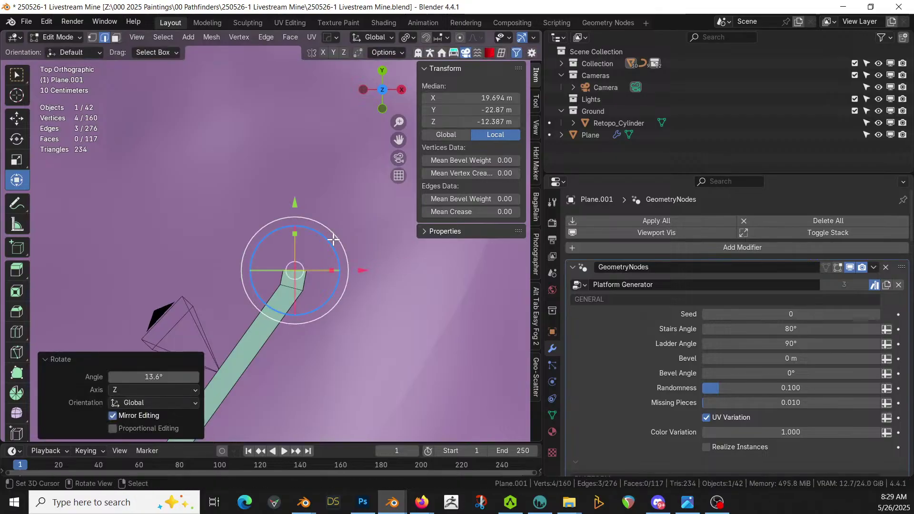
Extrude the end edges in place and scale the new edges by about 5.48 to widen the branch's end.
key("e")
key("s")
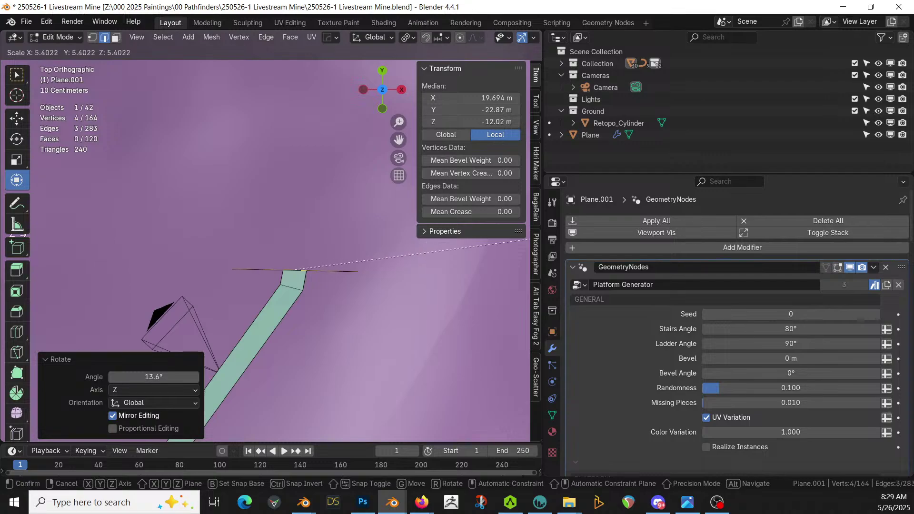
left_click(22, 222)
Try extruding the widened end edges about 2.1 m along Y into a platform, preview it, and undo the extrusion.
key("e")
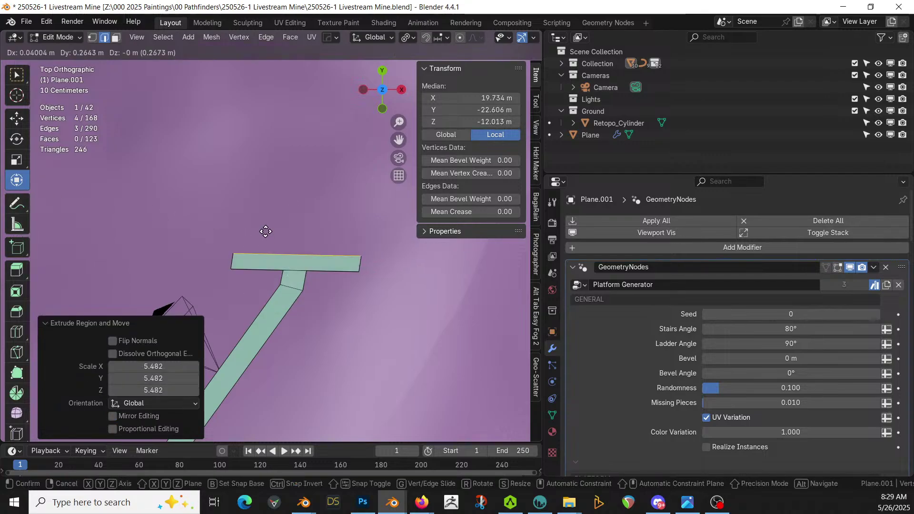
left_click(261, 134)
key("Tab")
middle_click_drag(267, 157, 245, 209)
key("Tab")
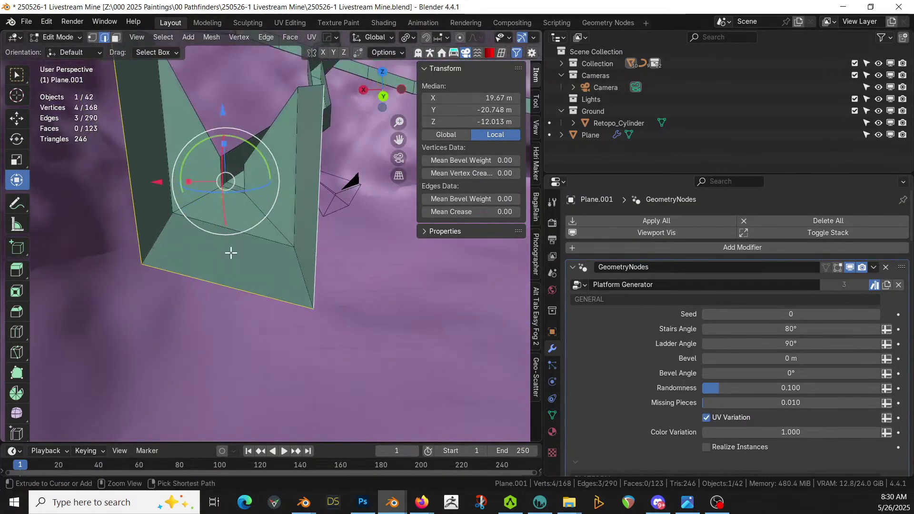
key("ctrl+z")
key("ctrl+z")
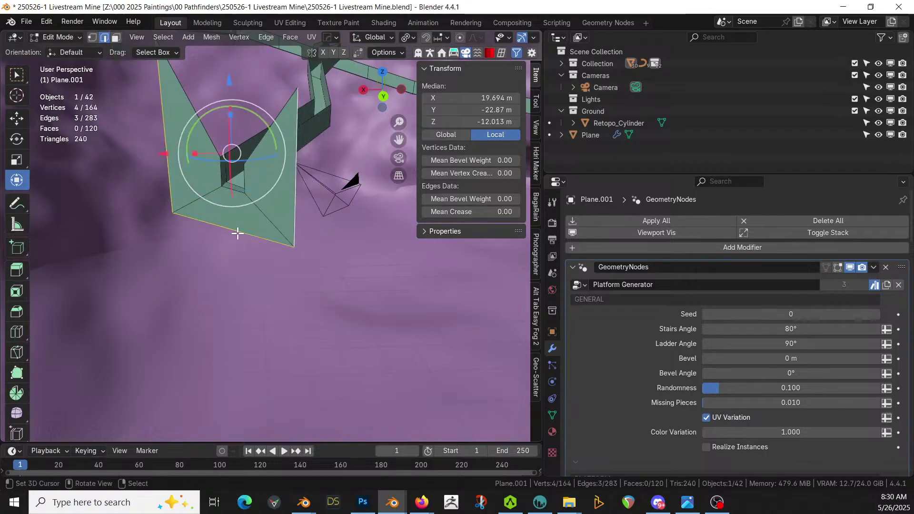
Raise the widened end edges about 0.58 m along Z.
key("g")
key("z")
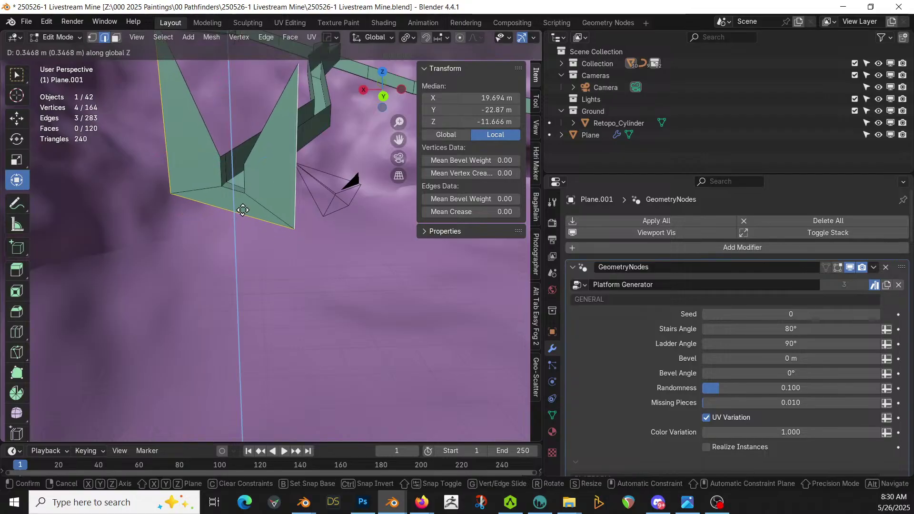
left_click(248, 192)
scroll(251, 188, "down", 2)
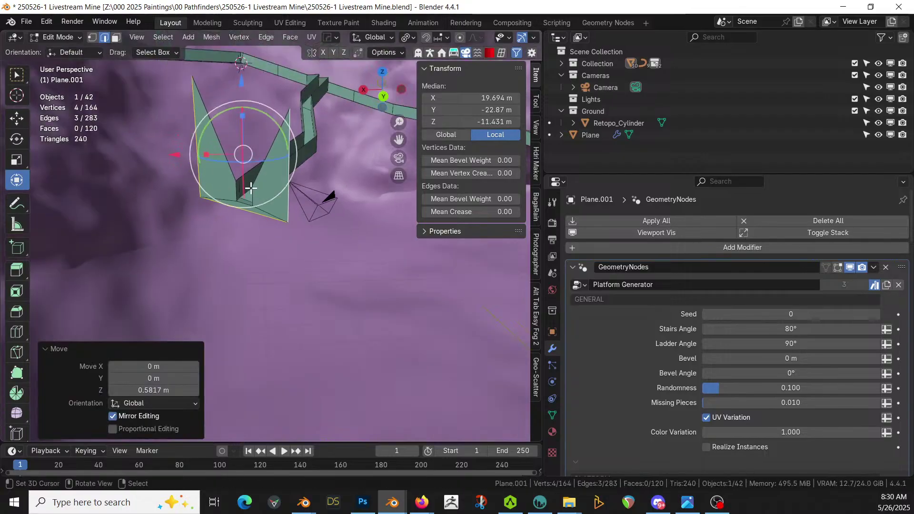
Select the widened end's two upper corner vertices and lower them along Z to roughly the branch's side wall height.
left_click(289, 110)
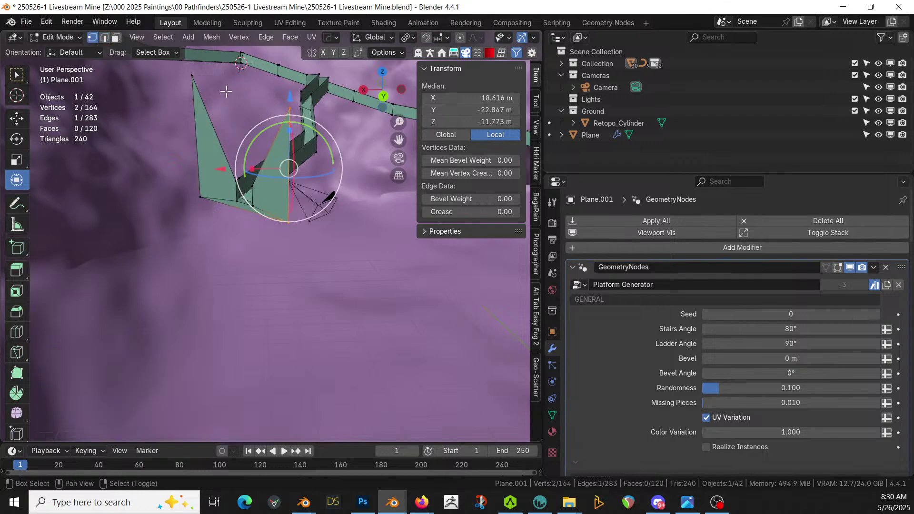
left_click(192, 75, "shift")
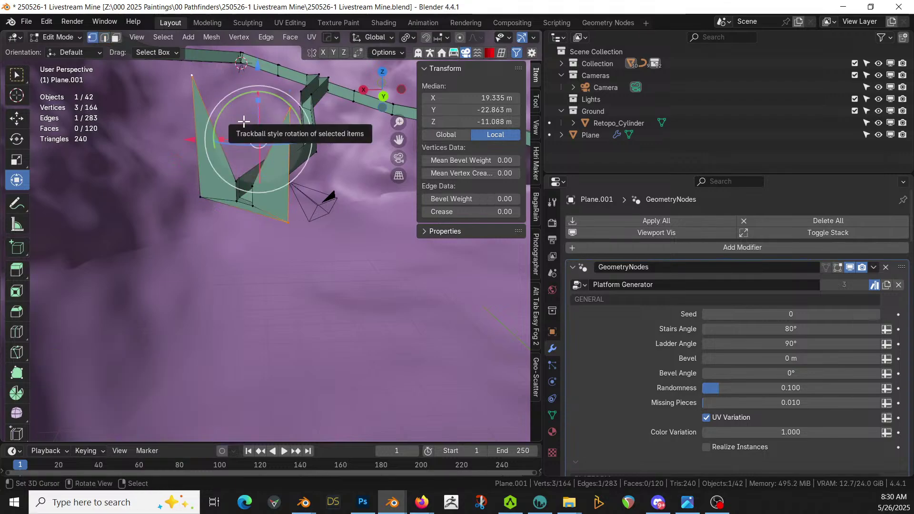
left_click(286, 110)
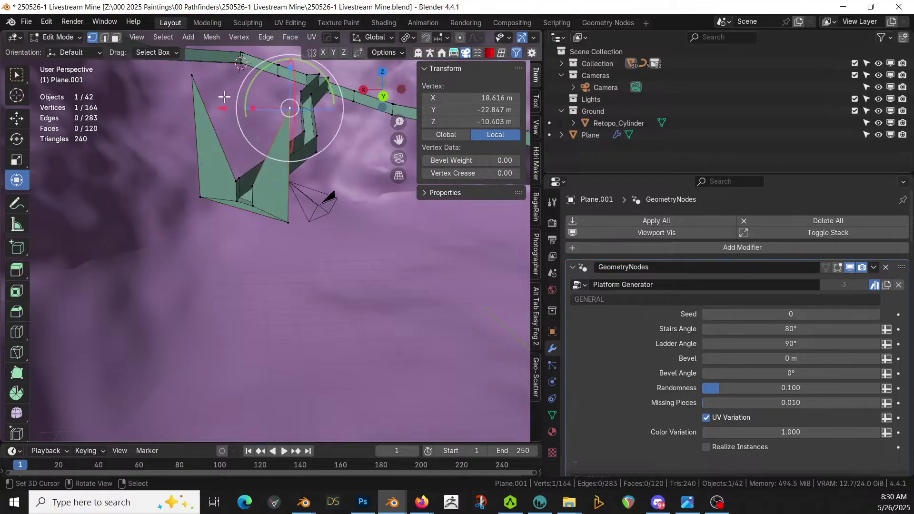
left_click(197, 76, "shift")
key("g")
key("z")
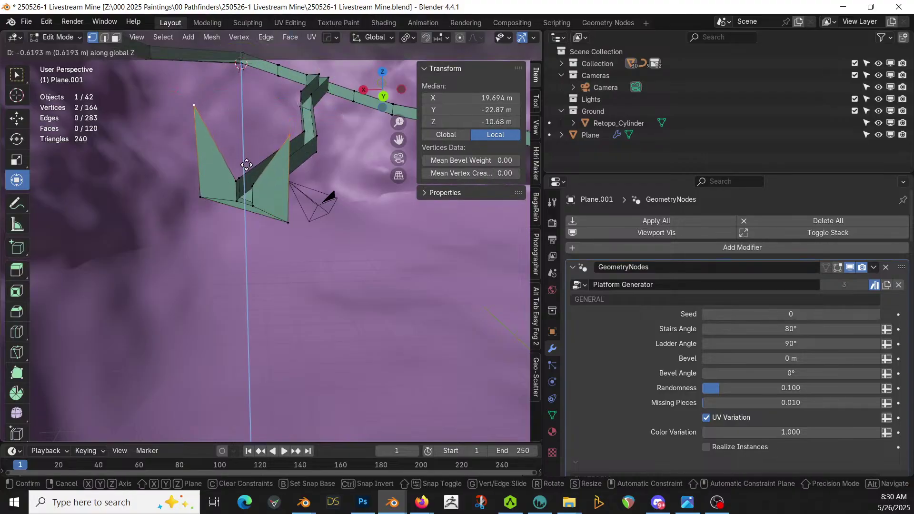
left_click(229, 228)
Select the widened end's three border edges and extrude them in top view about 2 m along Y to form a platform.
middle_click_drag(229, 228, 256, 231)
key("2")
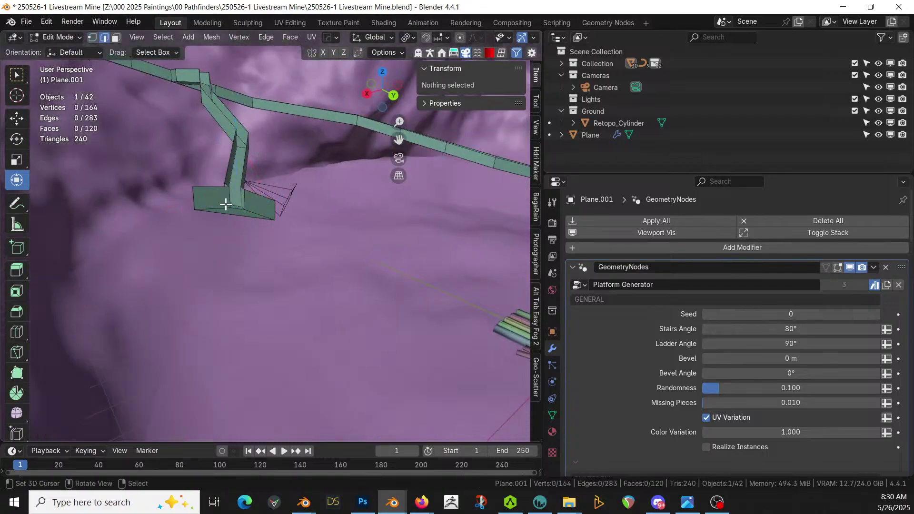
left_click(201, 200)
left_click(216, 208, "shift")
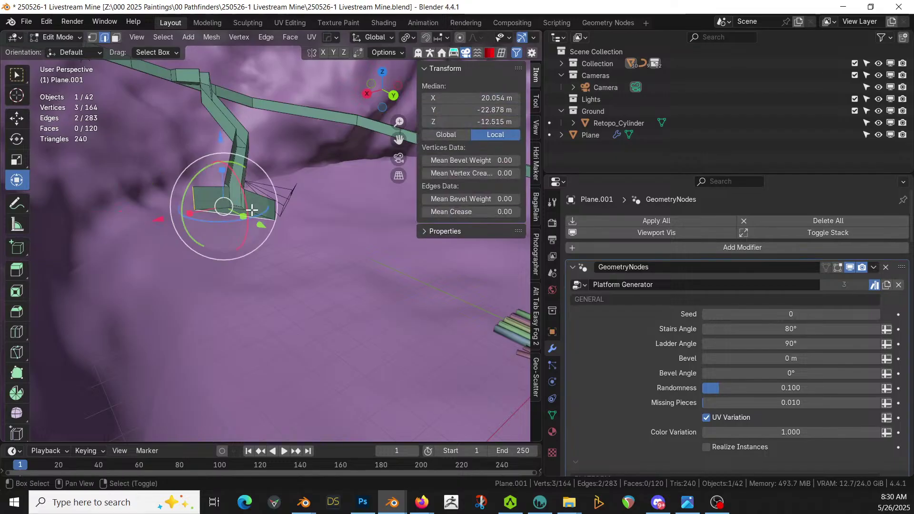
left_click(273, 211, "shift")
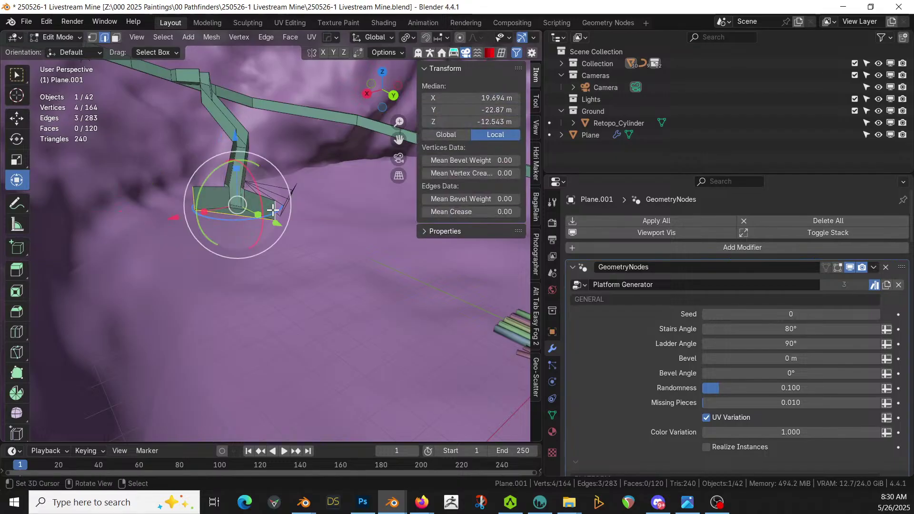
key("KP_7")
key("e")
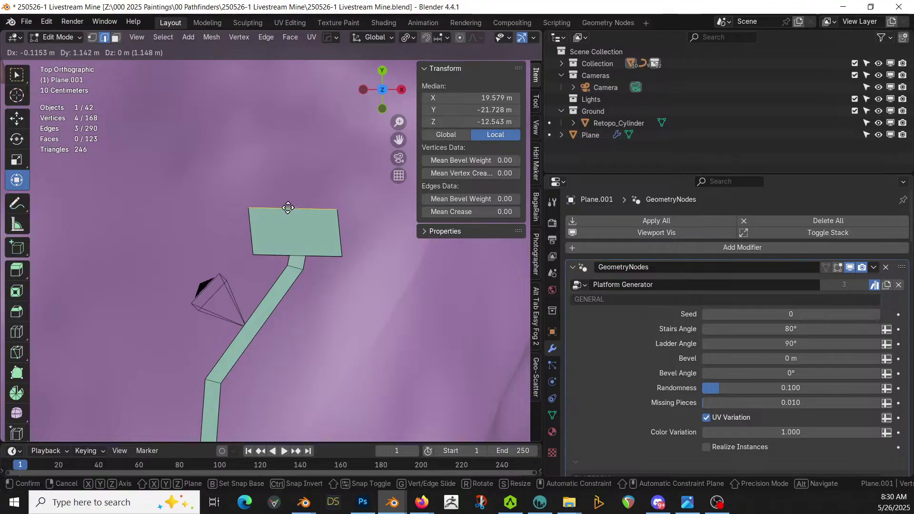
left_click(290, 174)
Examine the planks and supports generated for the wide platform and inspect the mesh where it joins the narrow branch.
key("Tab")
middle_click_drag(290, 201, 356, 187)
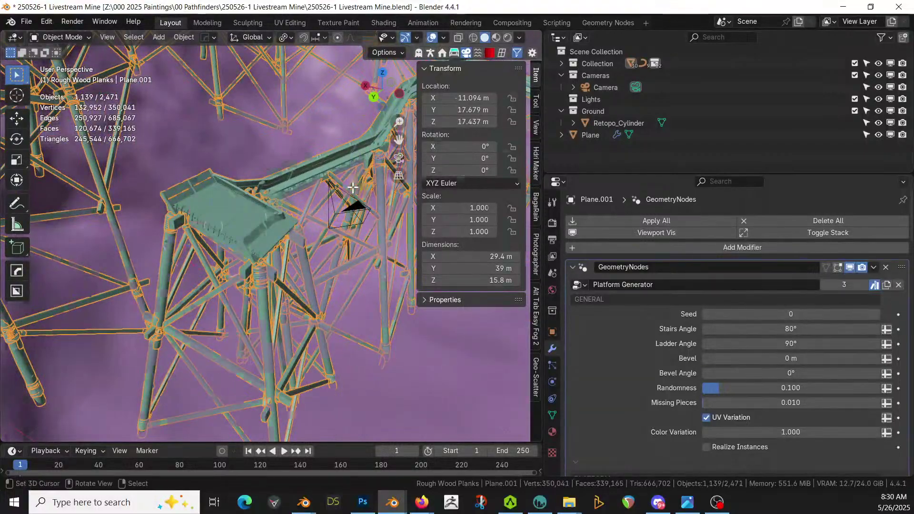
key("Tab")
scroll(320, 204, "up", 5)
middle_click_drag(302, 246, 374, 269)
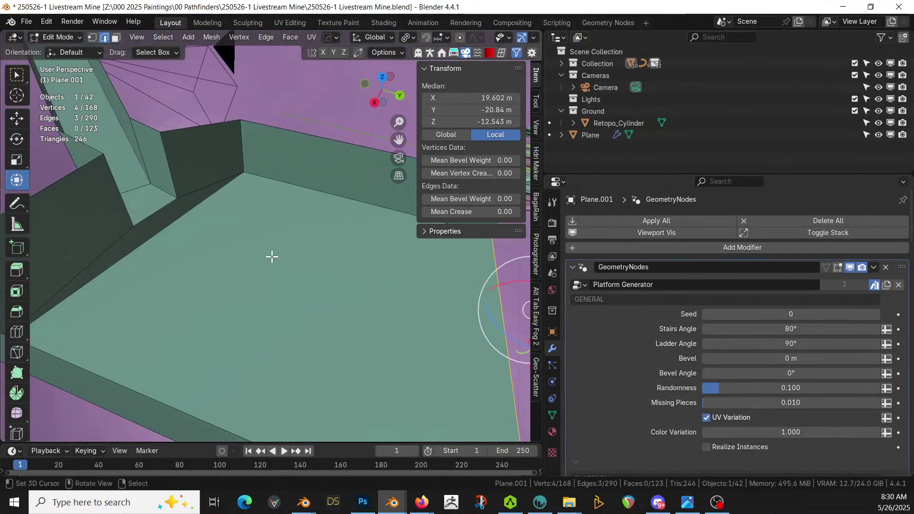
scroll(272, 256, "down", 3)
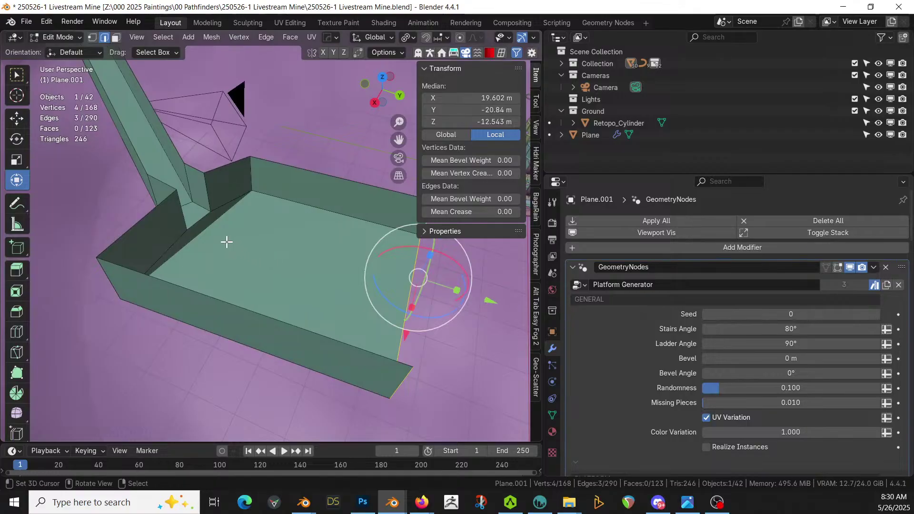
Try to dissolve the narrow strip between branch and platform, and try to shift it about 0.49 m along Y.
left_click(251, 244)
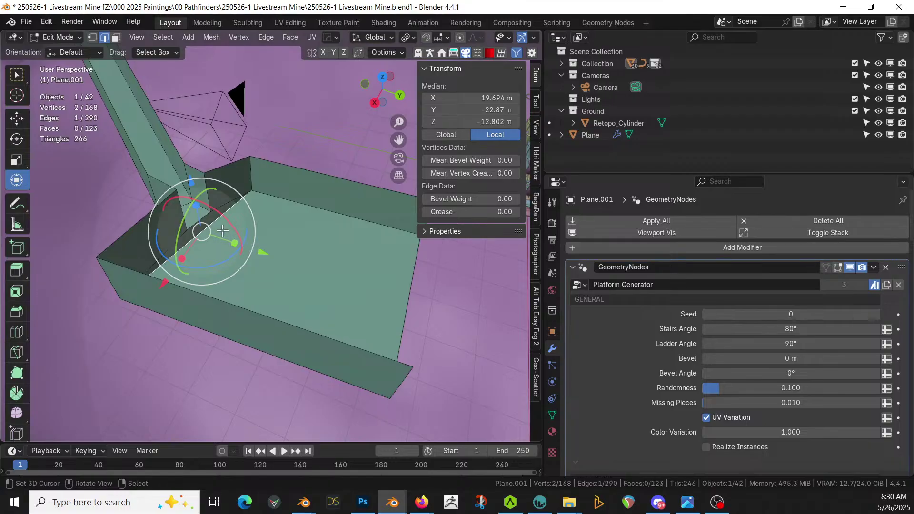
key("3")
left_click(209, 222)
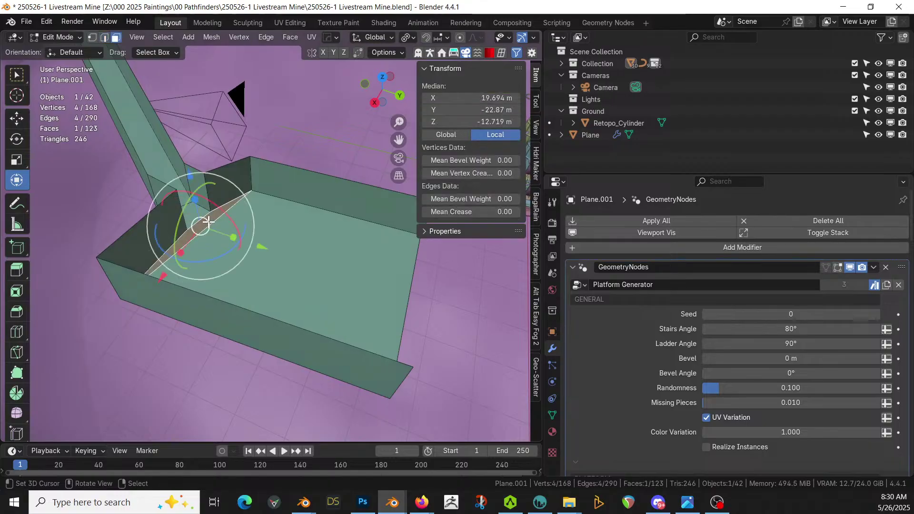
key("ctrl+x")
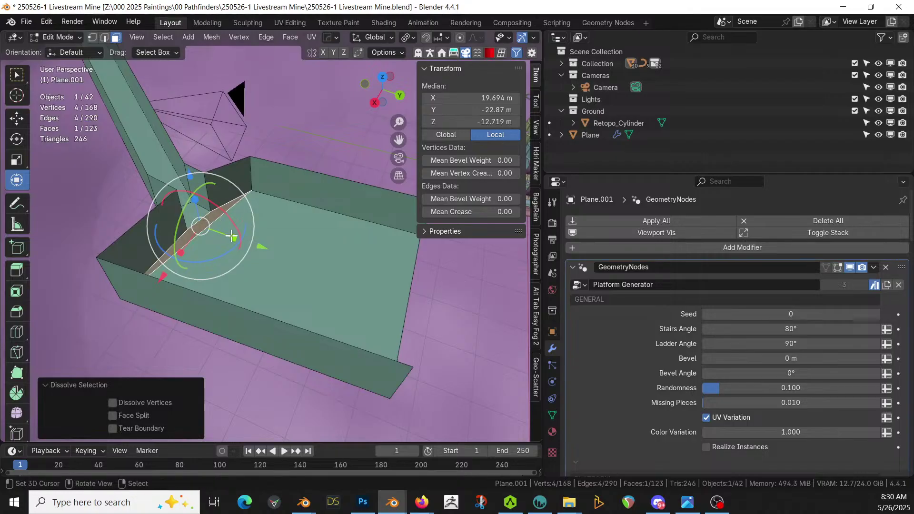
left_click_drag(256, 243, 305, 258)
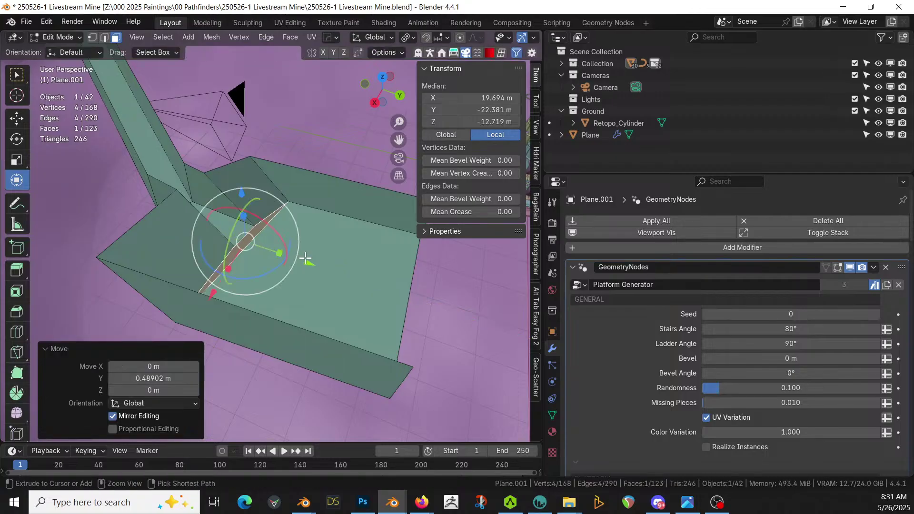
key("ctrl+z")
Move the wide platform's floor face about 0.58 m along Y and check the generated planks.
left_click(287, 249)
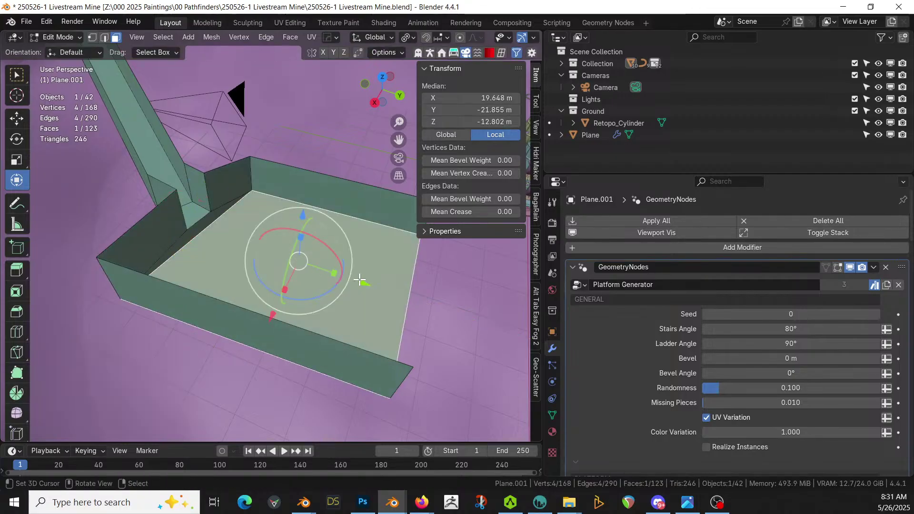
left_click_drag(363, 283, 412, 300)
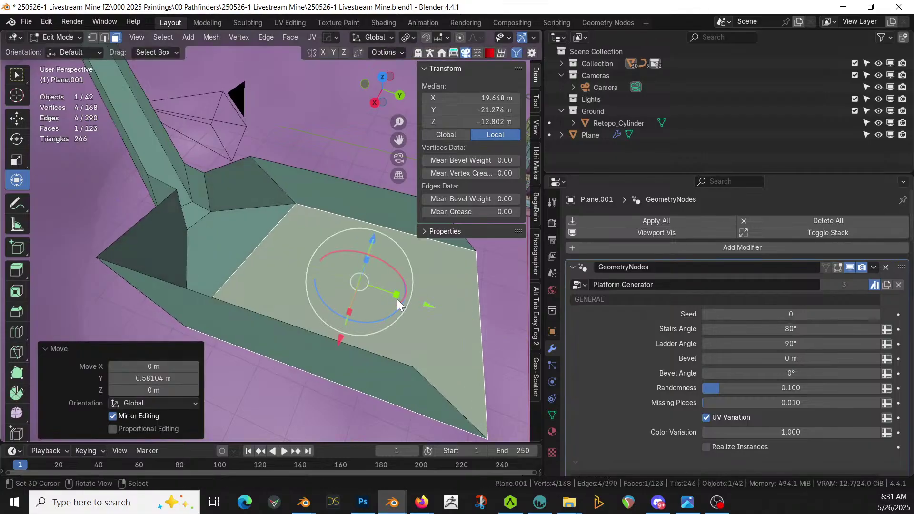
key("Tab")
middle_click_drag(398, 299, 318, 243)
key("Tab")
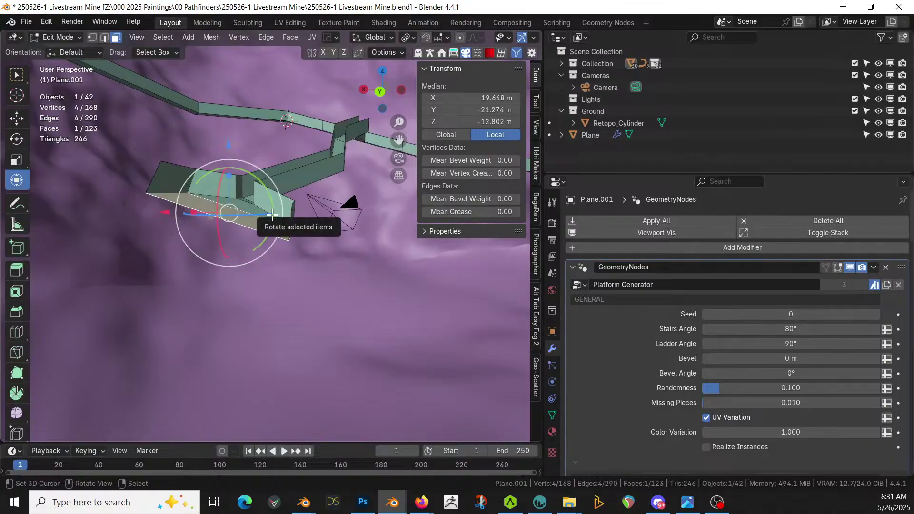
Try to flatten the platform's floor face by scaling it to 0 along Z.
key("s")
key("z")
key("0")
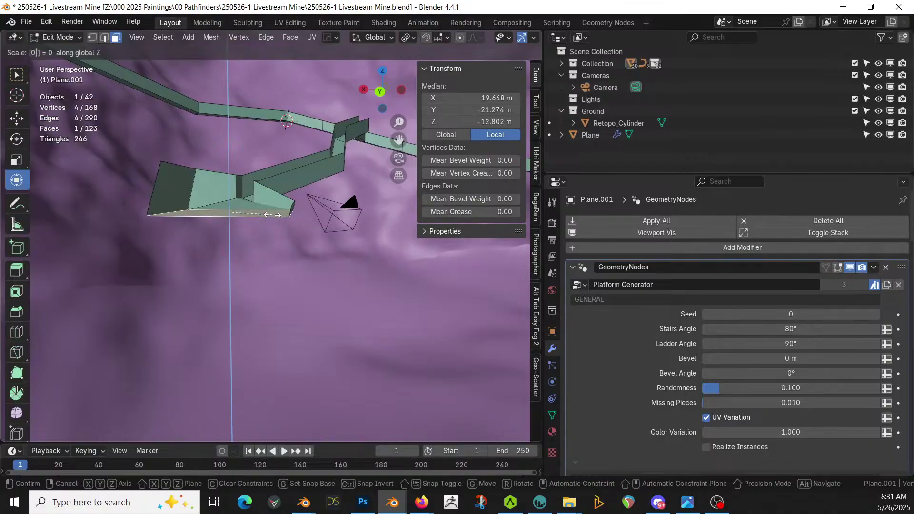
key("Return")
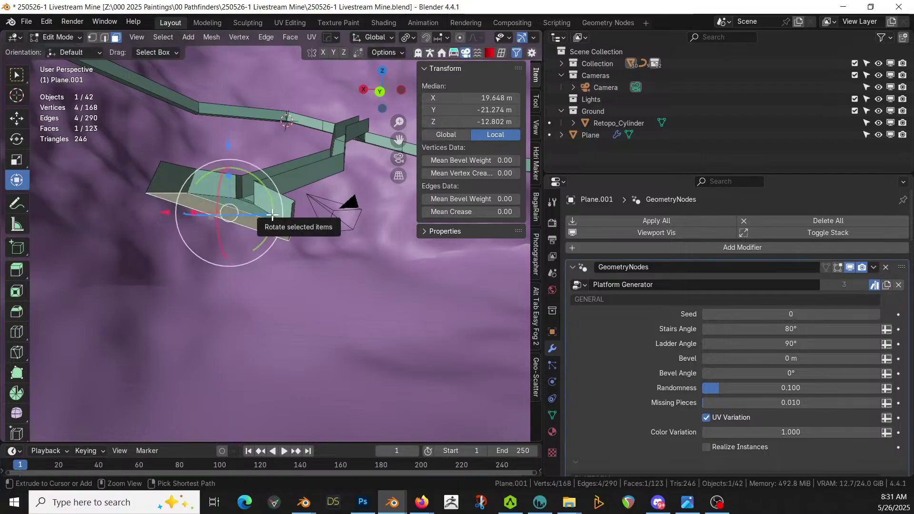
Select the platform's floor and side faces together with the widened transition faces, and delete them from the branch's end.
key("ctrl+KP_Subtract")
middle_click_drag(272, 216, 298, 241)
left_click(265, 239)
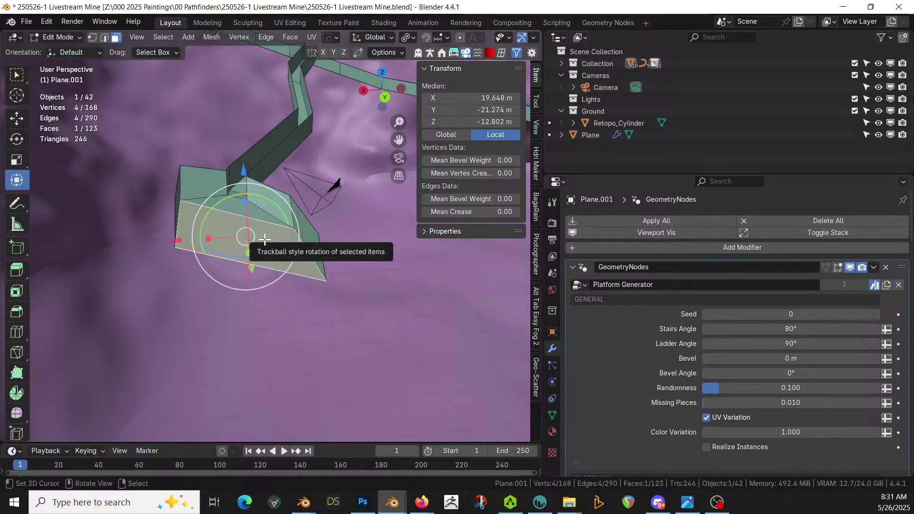
middle_click_drag(266, 239, 306, 248)
key("alt+a")
left_click(293, 237, "alt")
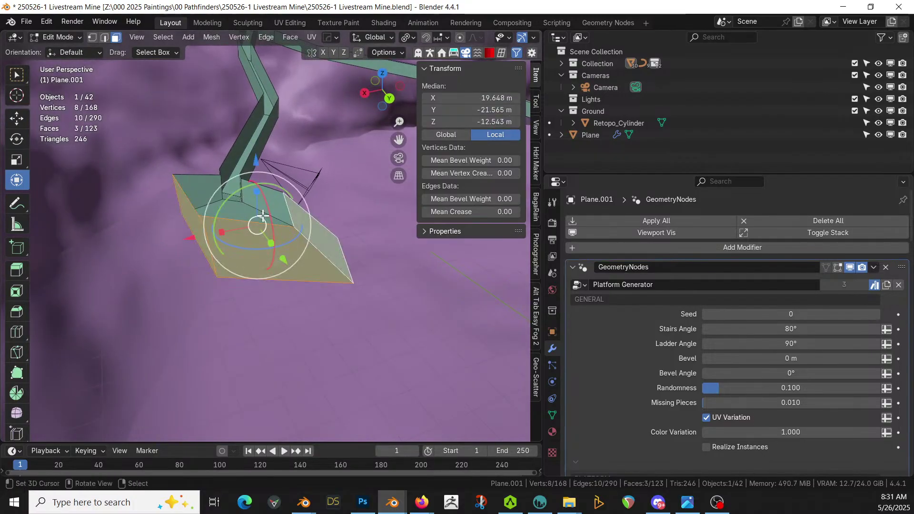
key("ctrl+KP_Add")
key("x")
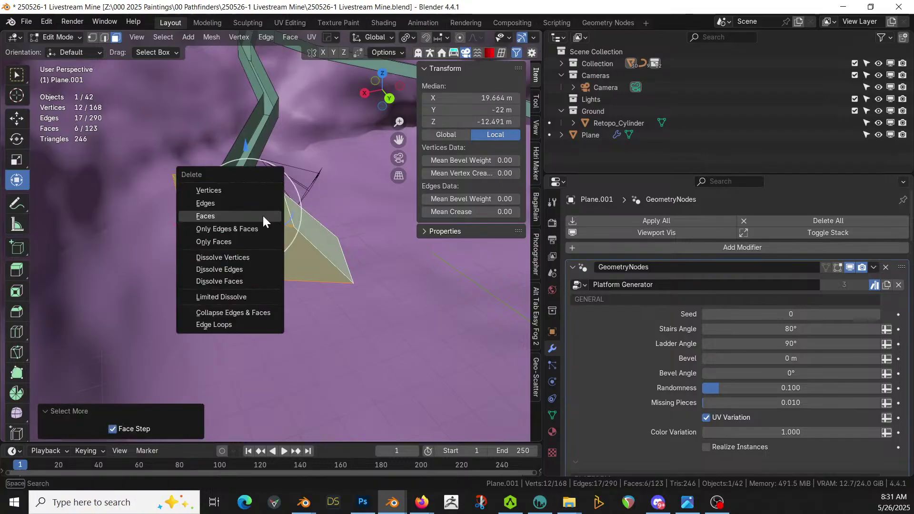
left_click(263, 218)
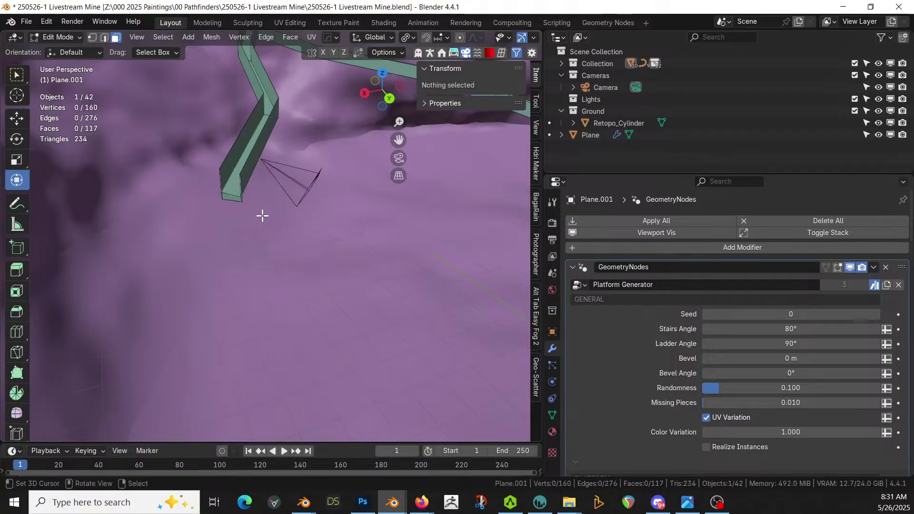
Add a 2 m plane at the branch's lower end in top view and move it about 1.28 m along Y, clear of the end edge.
key("2")
left_click(232, 199)
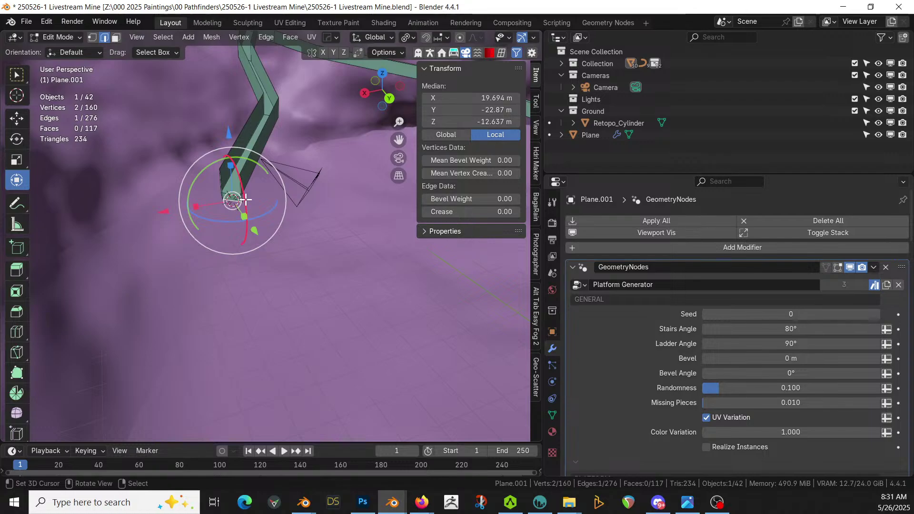
key("KP_7")
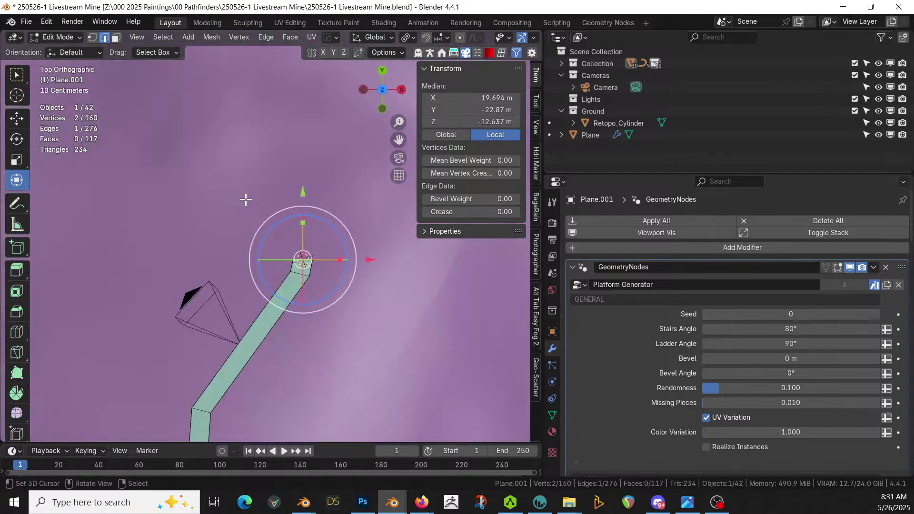
key("shift+a")
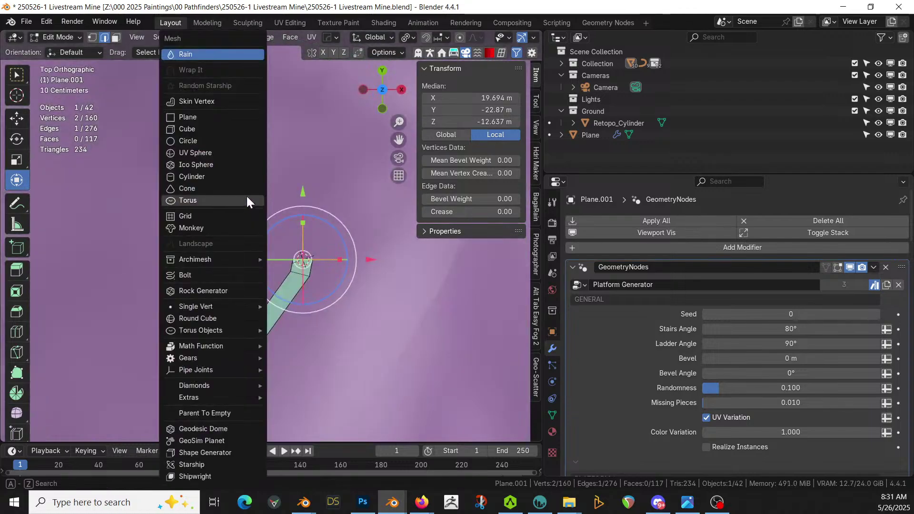
left_click(208, 121)
key("g")
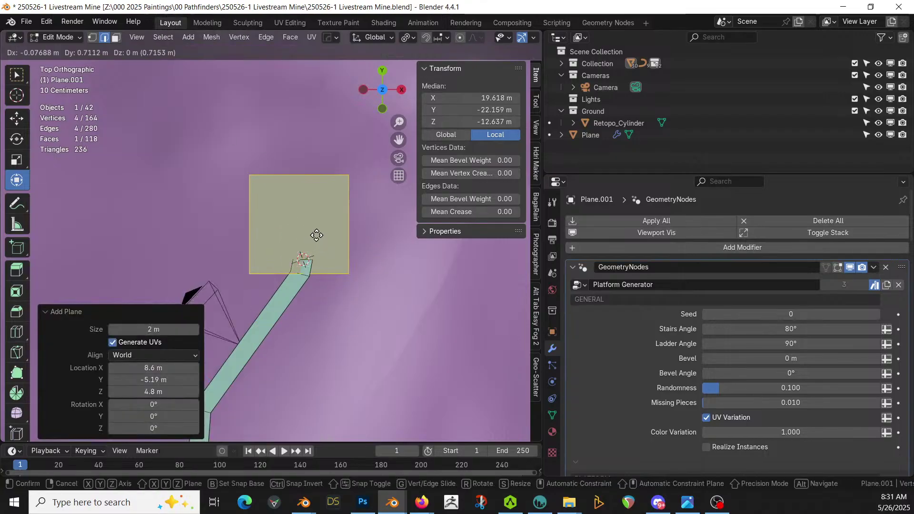
left_click(320, 210)
middle_click_drag(320, 210, 116, 115)
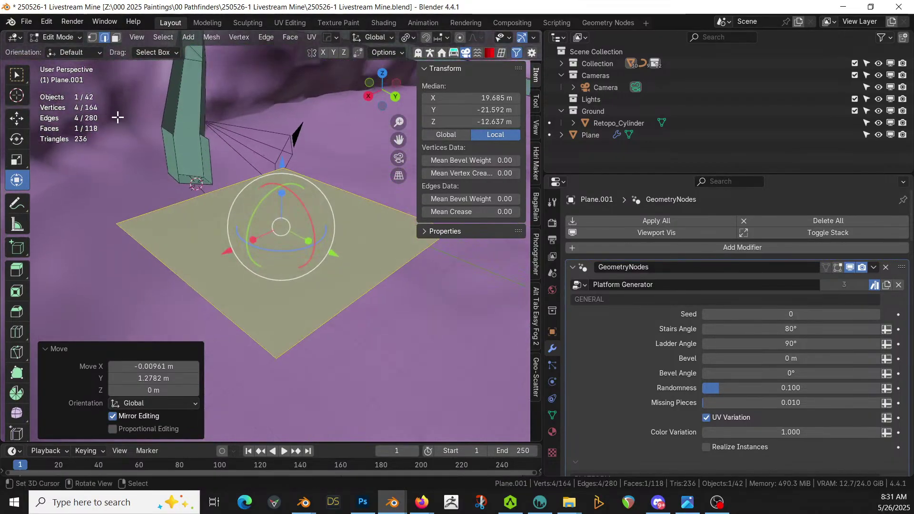
Level the two floor cross edges at the branch's lower end by scaling them to 0 along Z.
left_click(193, 180)
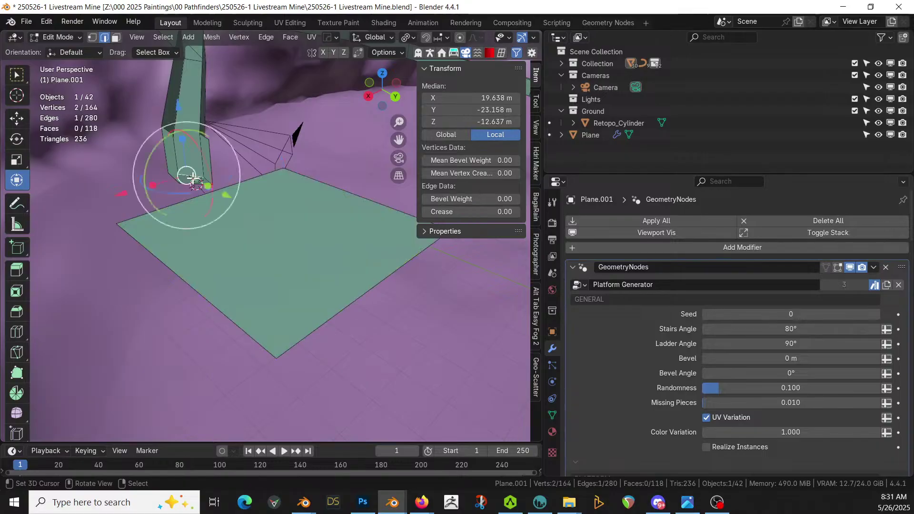
left_click(200, 179, "shift")
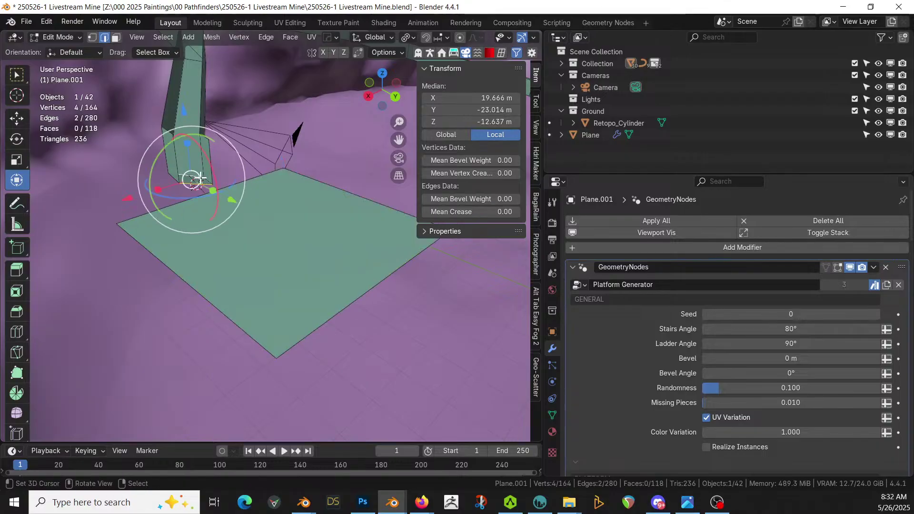
key("s")
key("z")
key("Return")
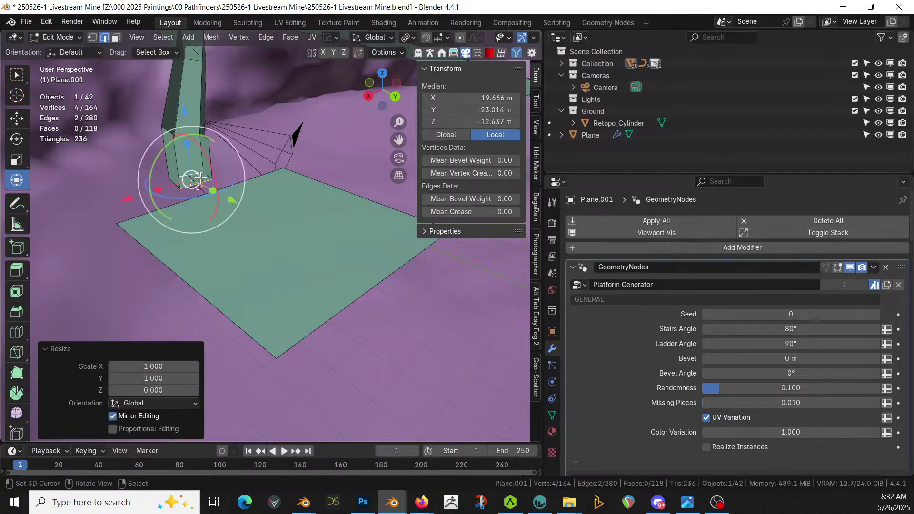
middle_click_drag(200, 179, 203, 210)
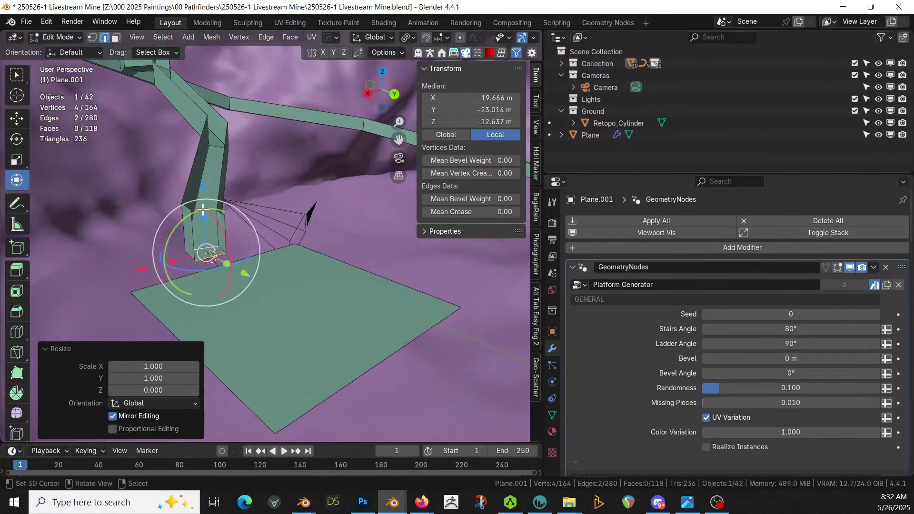
Select the five remaining floor cross edges up the branch and level each one by scaling to 0 along Z.
left_click(212, 166)
middle_click_drag(212, 167, 240, 113)
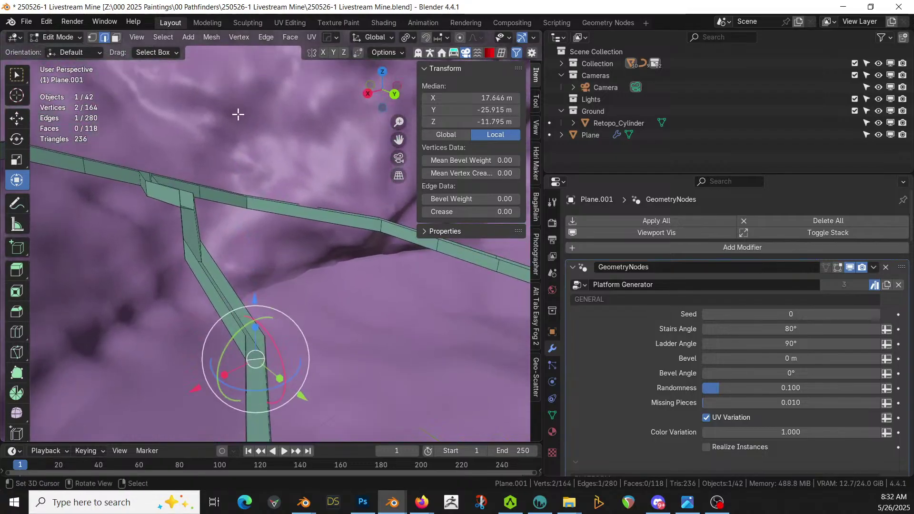
middle_click_drag(234, 161, 233, 183)
left_click(267, 168, "shift")
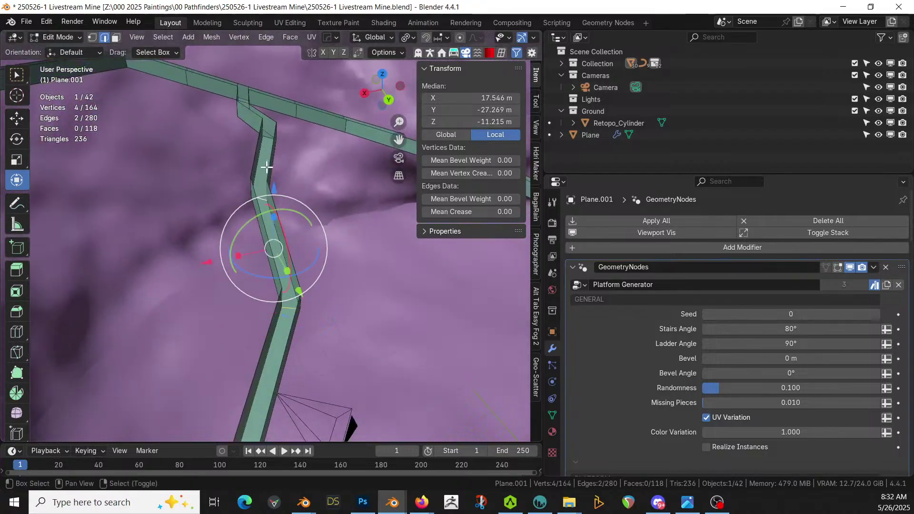
left_click(269, 115, "shift")
middle_click_drag(295, 275, 287, 314, "shift")
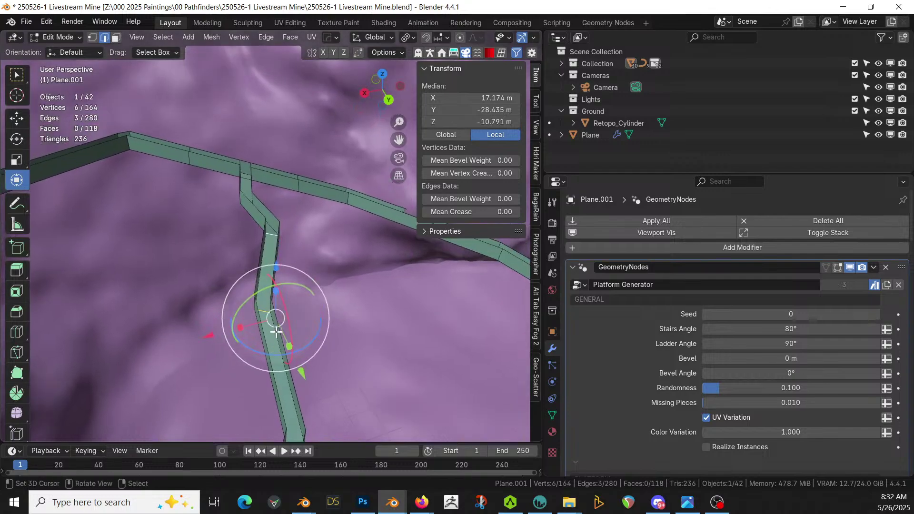
left_click(244, 177, "shift")
middle_click_drag(244, 177, 214, 196)
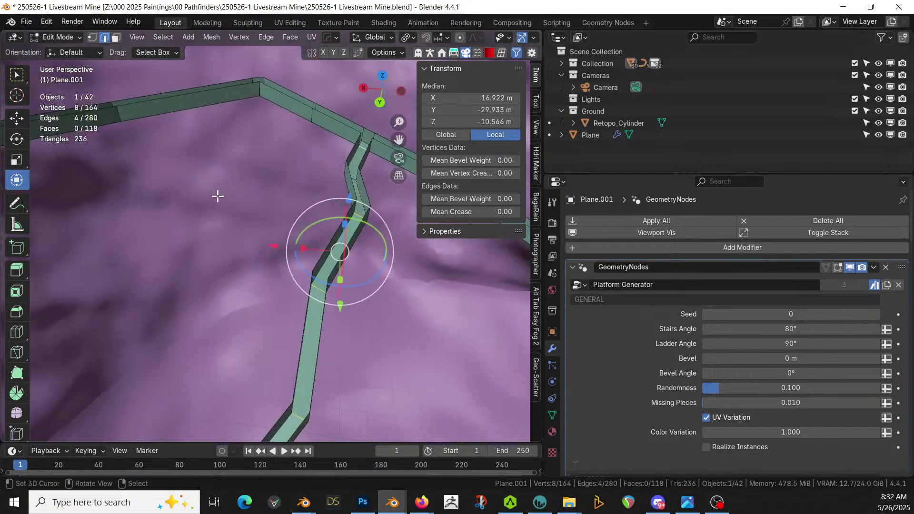
left_click(352, 178, "shift")
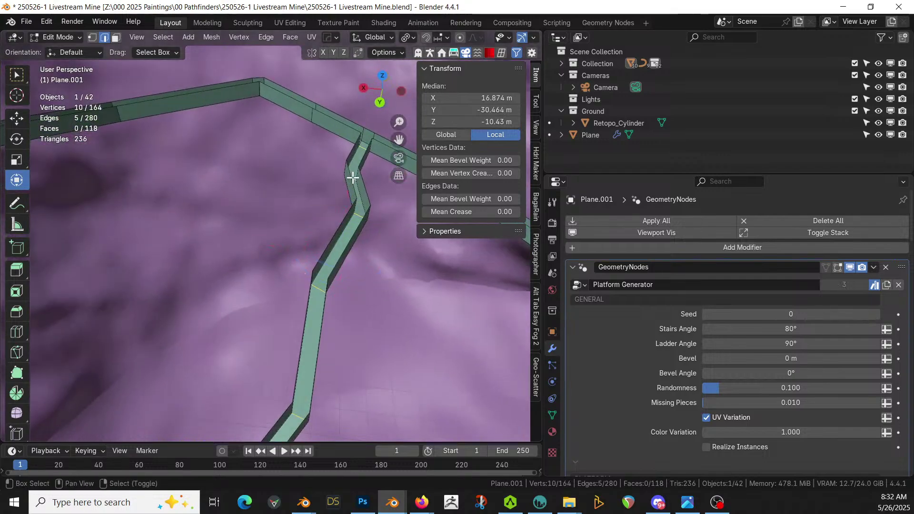
left_click(410, 40)
left_click(410, 38)
key("s")
key("z")
key("0")
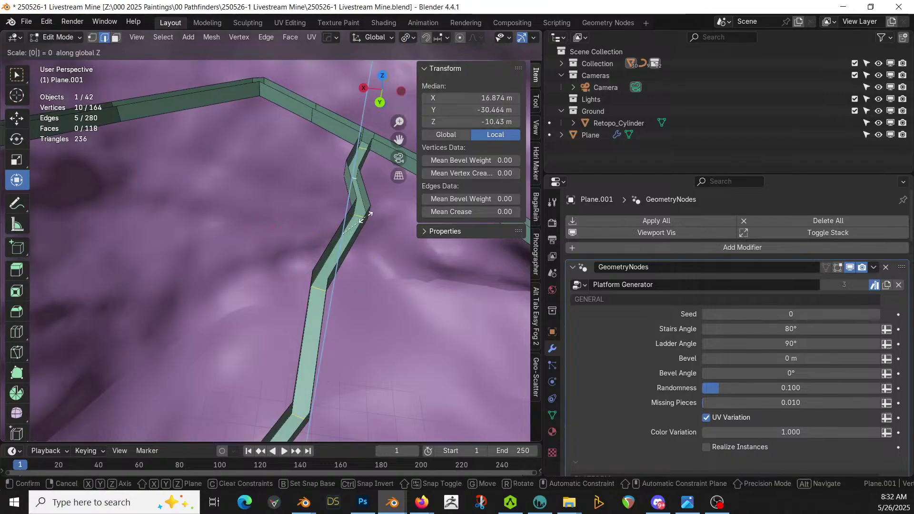
key("Return")
middle_click_drag(313, 238, 330, 200)
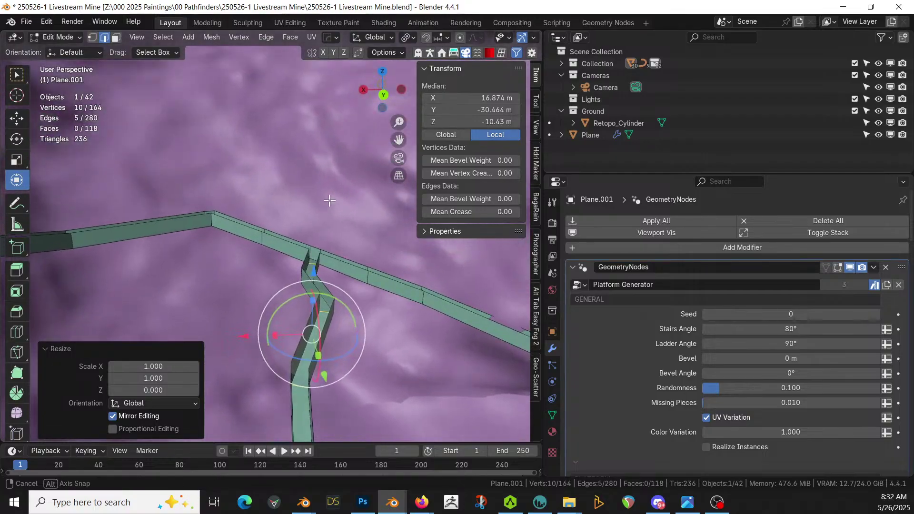
Bridge the branch's lower floor end edge to the nearest edge of the new square plane with Bridge Edge Loops.
key("Tab")
middle_click_drag(313, 287, 241, 269)
key("Tab")
scroll(228, 286, "down", 2)
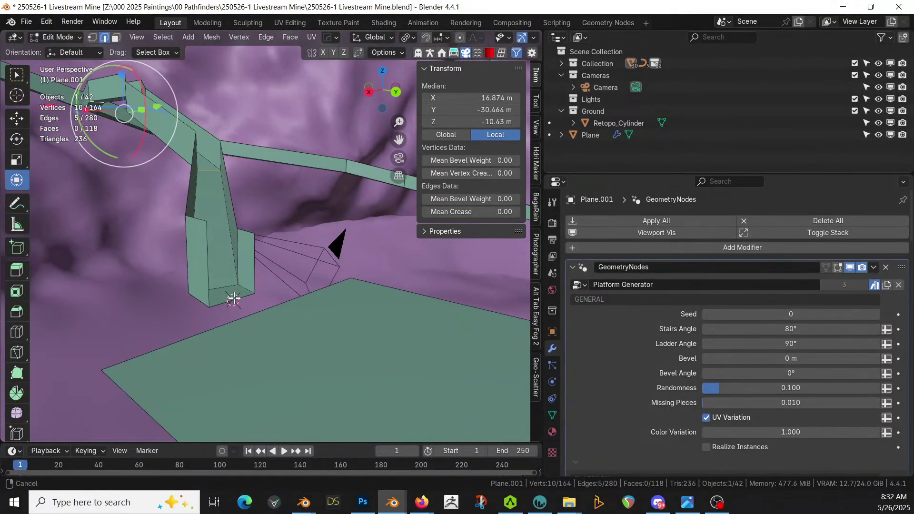
left_click(234, 300)
left_click(240, 310, "shift")
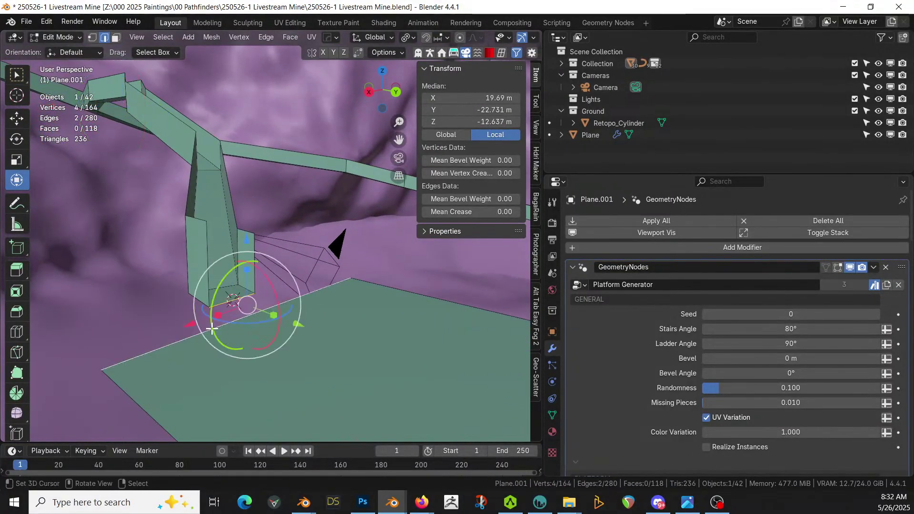
key("ctrl+e")
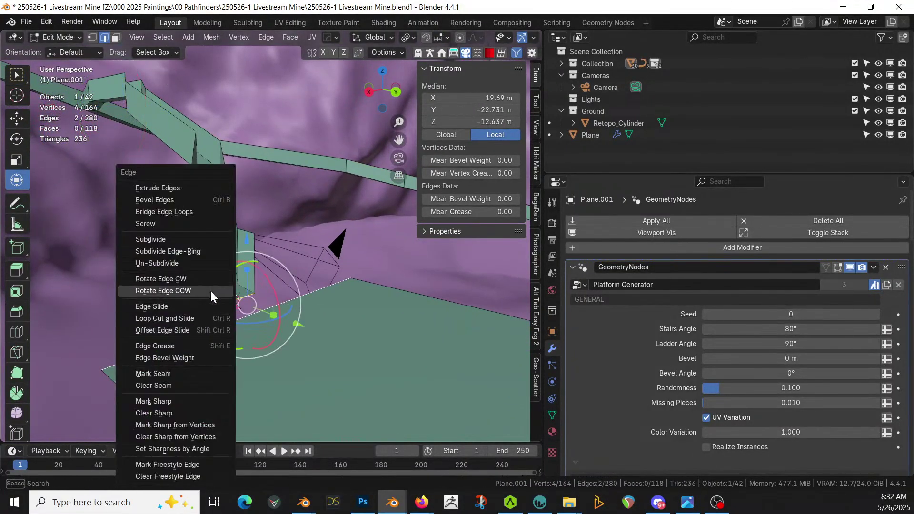
left_click(190, 213)
middle_click_drag(190, 215, 227, 284)
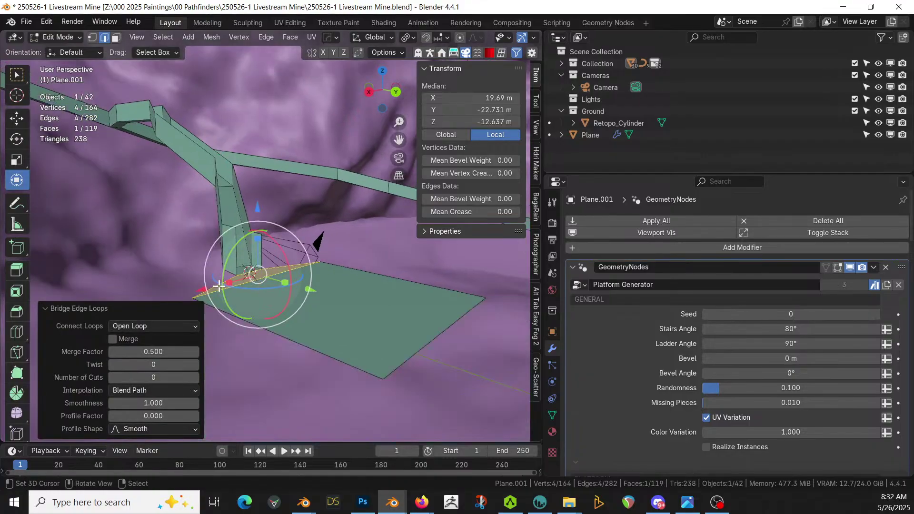
Select the five outer edges around the lower platform and extrude them about 0.44 m up along Z to form side walls.
key("ctrl+z")
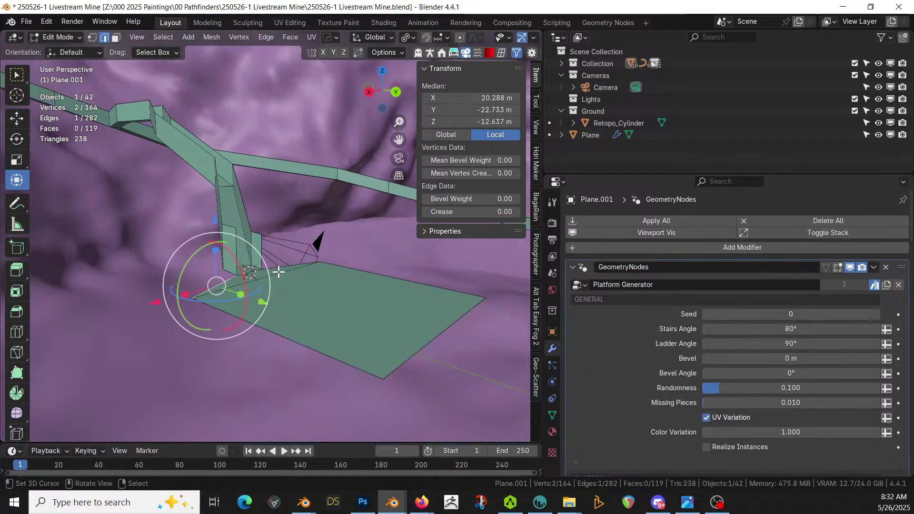
left_click(265, 306)
key("ctrl+z")
left_click(378, 282, "shift")
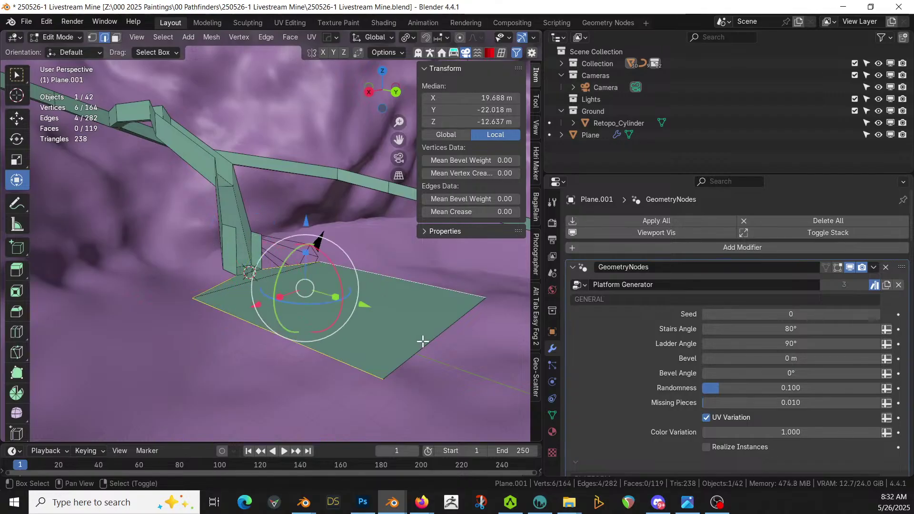
key("e")
key("z")
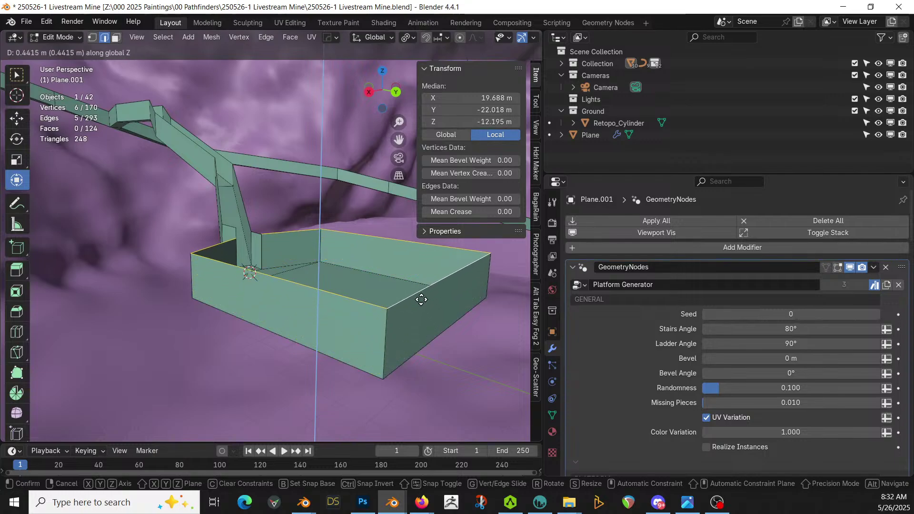
left_click(422, 299)
Delete the two slanted wall faces on either side of the platform's junction with the branch.
key("Tab")
middle_click_drag(388, 302, 277, 340)
key("Tab")
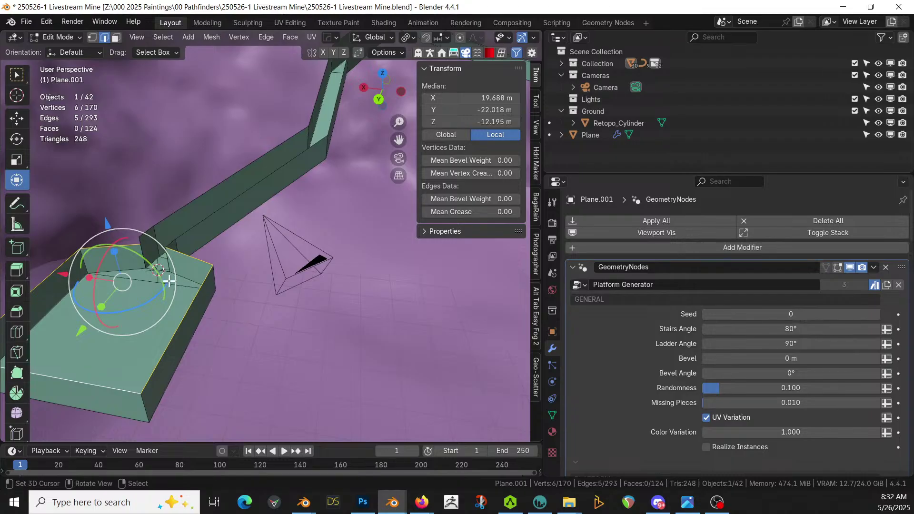
key("3")
left_click(127, 257)
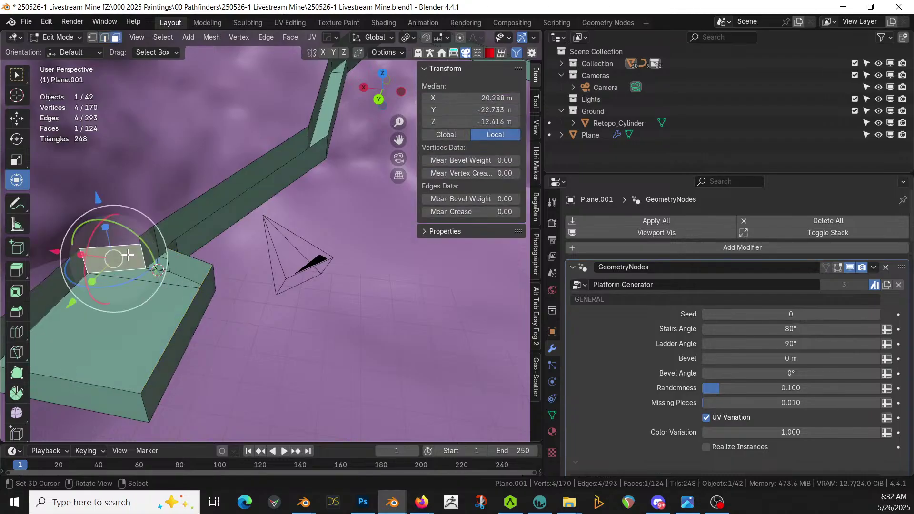
left_click(173, 266, "shift")
key("x")
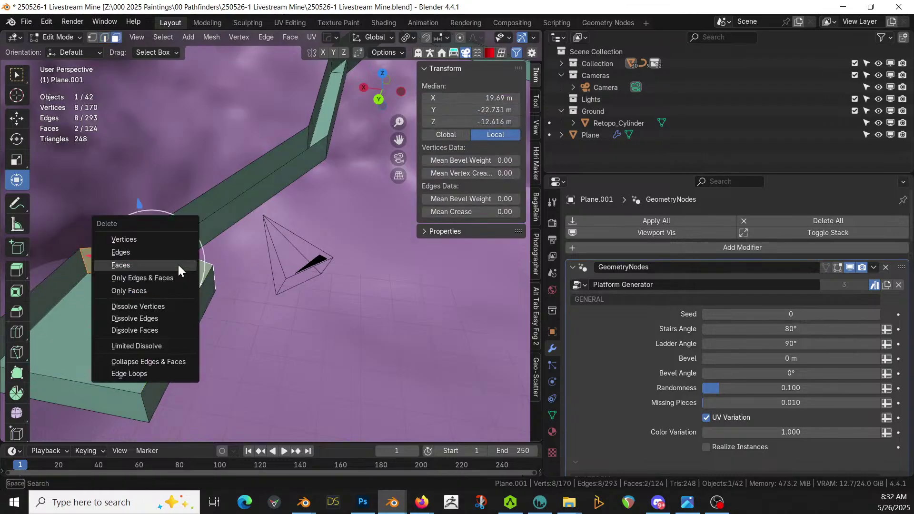
left_click(178, 264)
Fill a wall face between the platform's wall end and the branch's wall end on the side away from the scene camera.
key("Tab")
middle_click_drag(183, 266, 162, 277)
key("Tab")
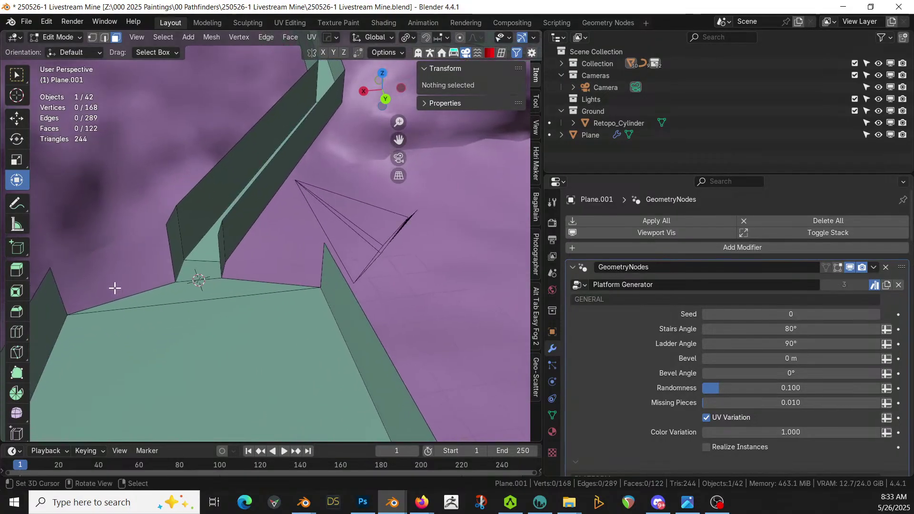
left_click(62, 294)
left_click(170, 253, "shift")
key("f")
Fill the matching wall face between the platform's wall end and the branch's wall end on the camera side.
left_click(222, 254)
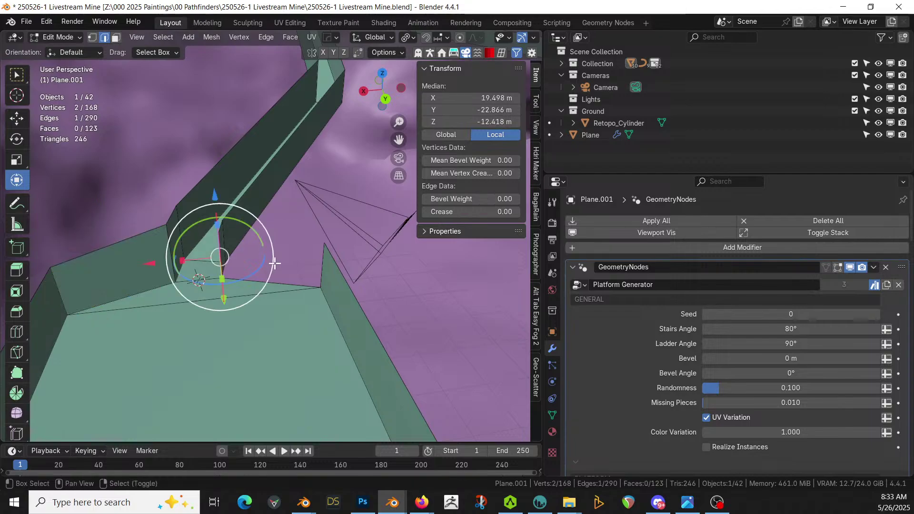
left_click(320, 265)
left_click(325, 257)
left_click(323, 263)
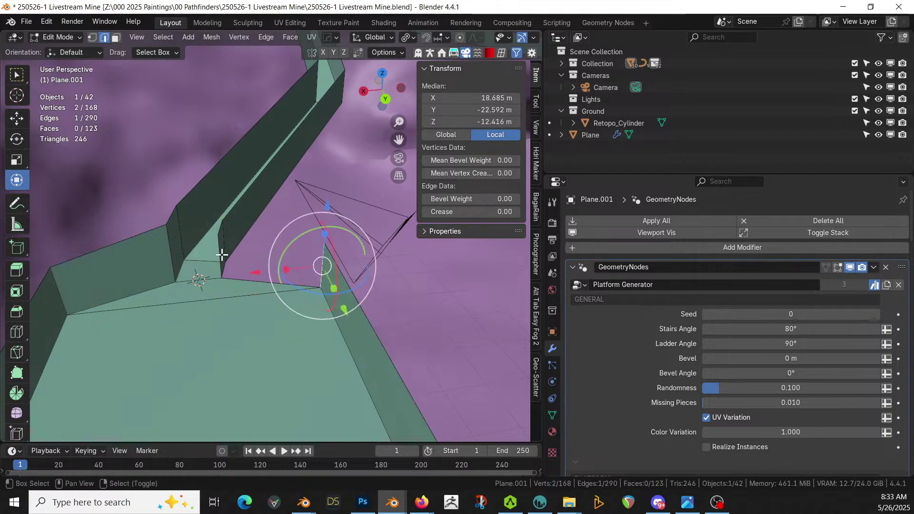
key("Tab")
middle_click_drag(222, 255, 194, 267)
key("Tab")
key("KP_Decimal")
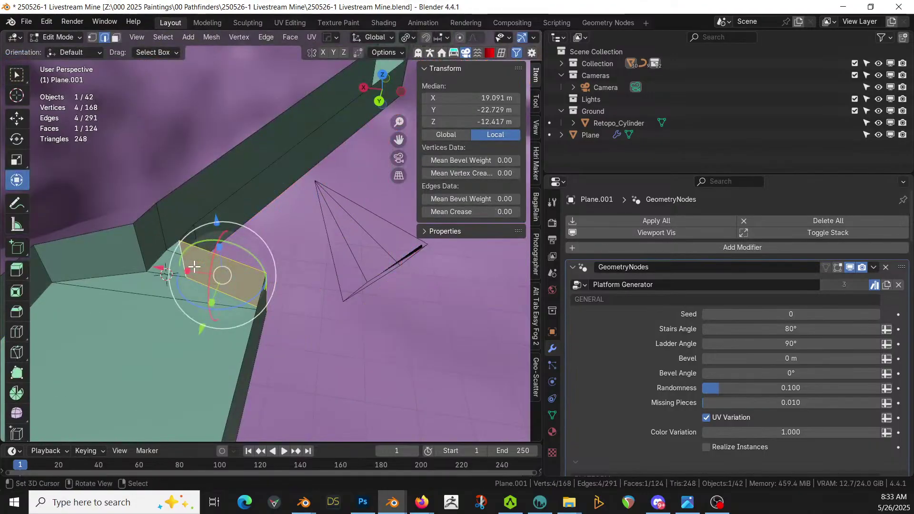
Rip the vertical edges where the platform's new corner walls meet the branch walls, separating the platform railings from the branch.
left_click(134, 257, "shift")
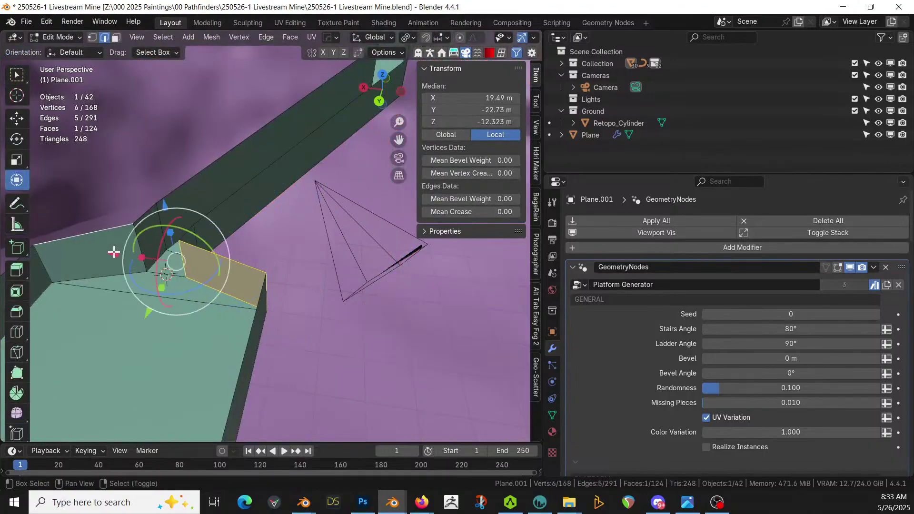
left_click(181, 259)
key("e")
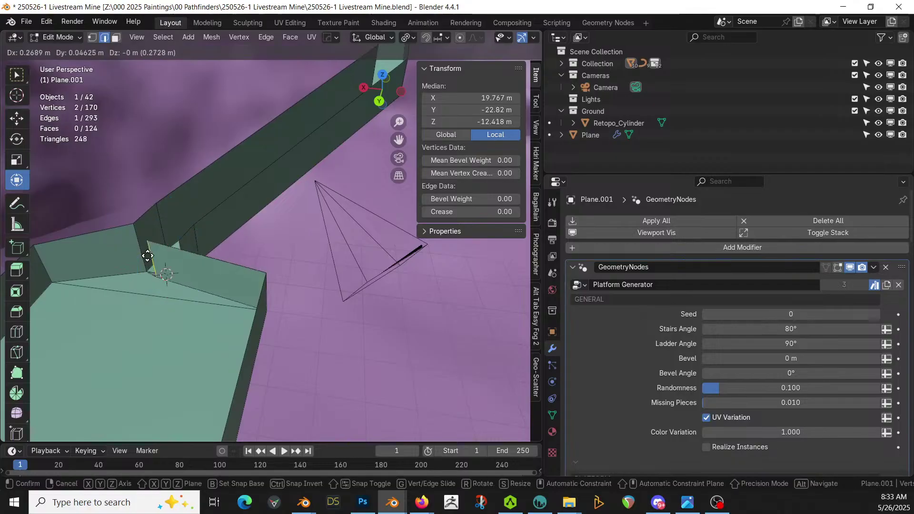
left_click(145, 252)
left_click_drag(141, 248, 141, 249)
key("Tab")
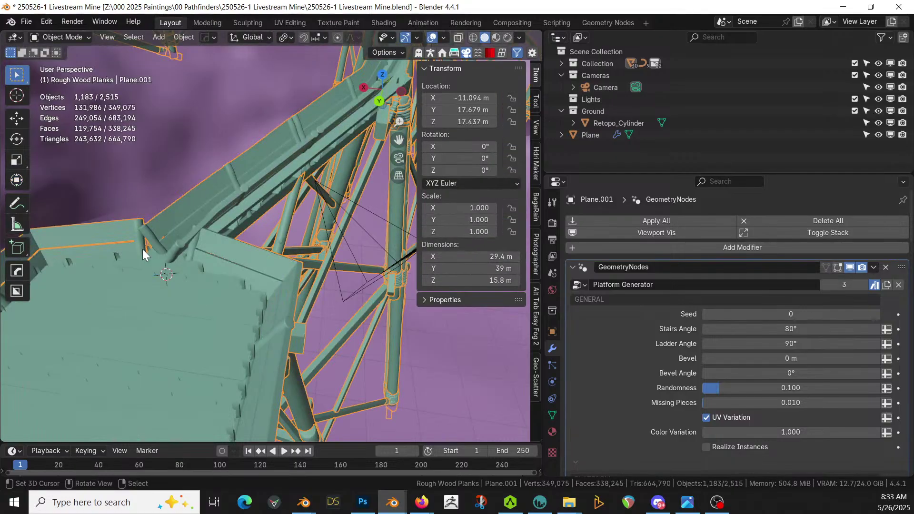
Inset the platform's square floor face evenly on all sides in top view.
middle_click_drag(142, 250, 303, 185)
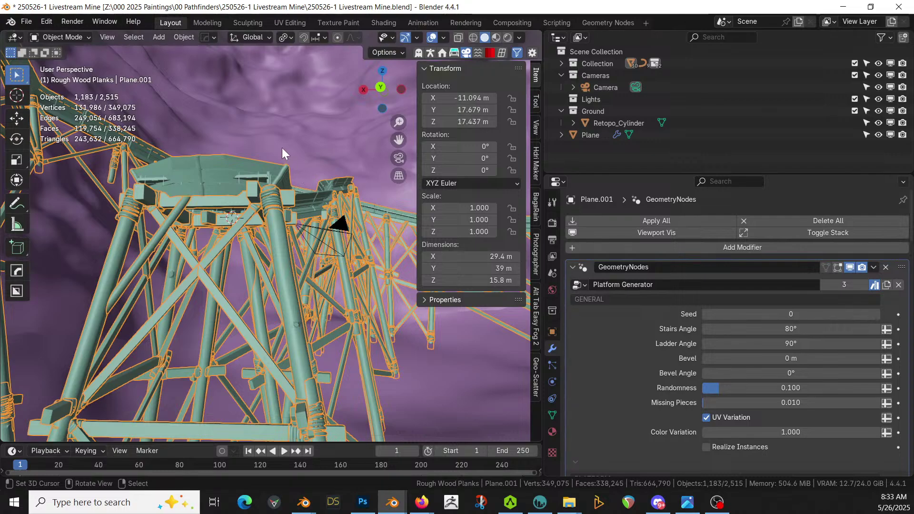
middle_click_drag(283, 155, 238, 255)
scroll(230, 236, "up", 4)
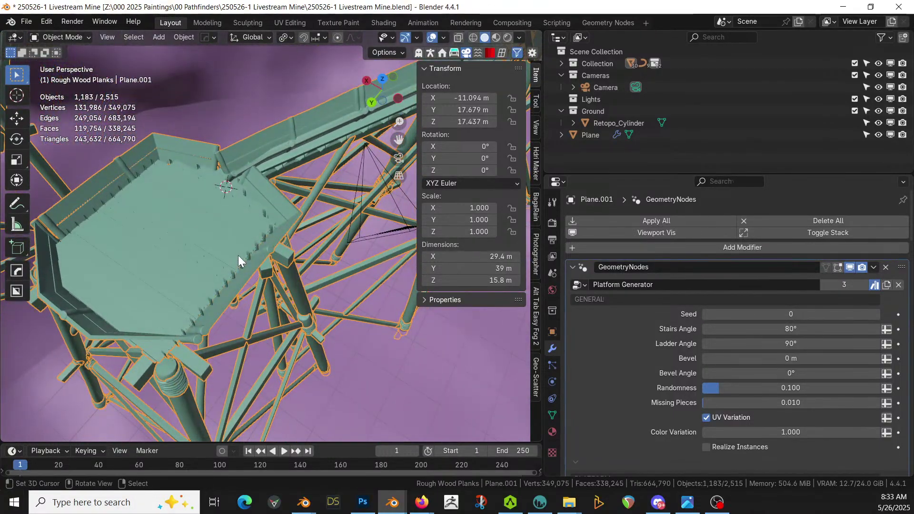
key("Tab")
left_click(167, 248)
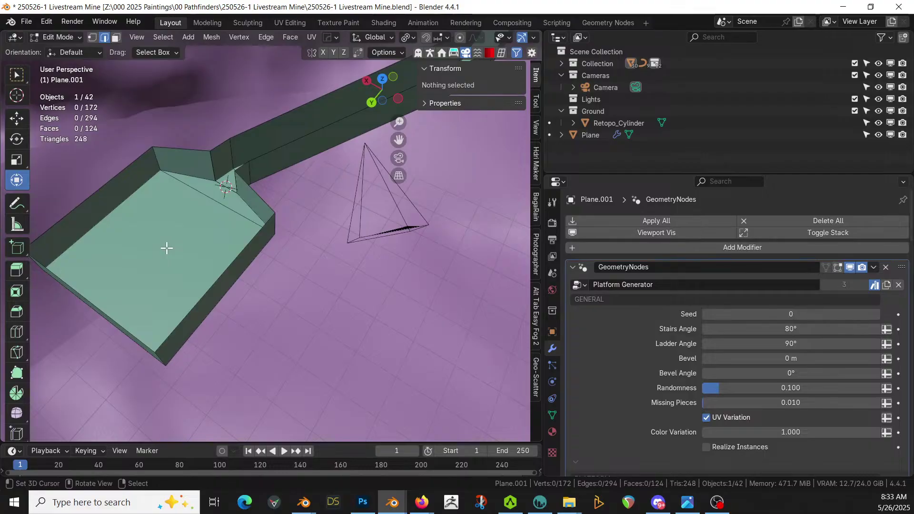
key("3")
left_click(166, 248)
key("KP_7")
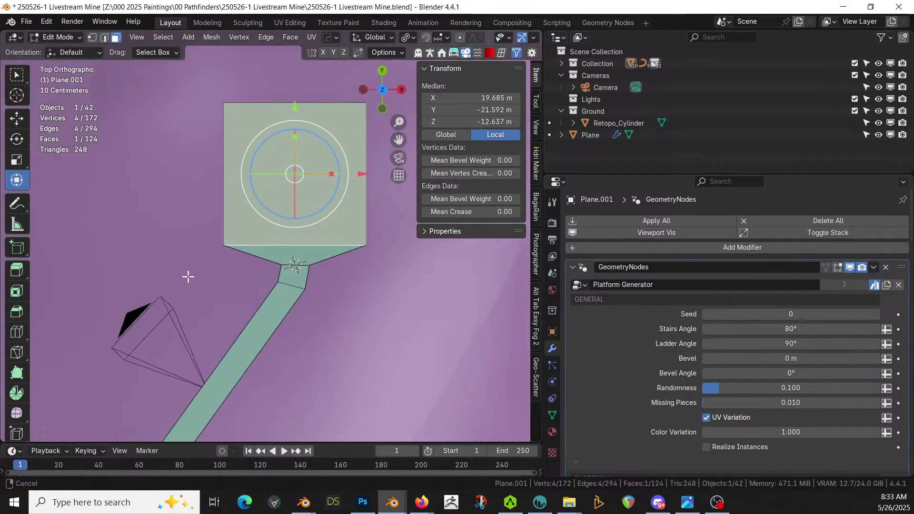
middle_click_drag(192, 271, 215, 300, "shift")
key("i")
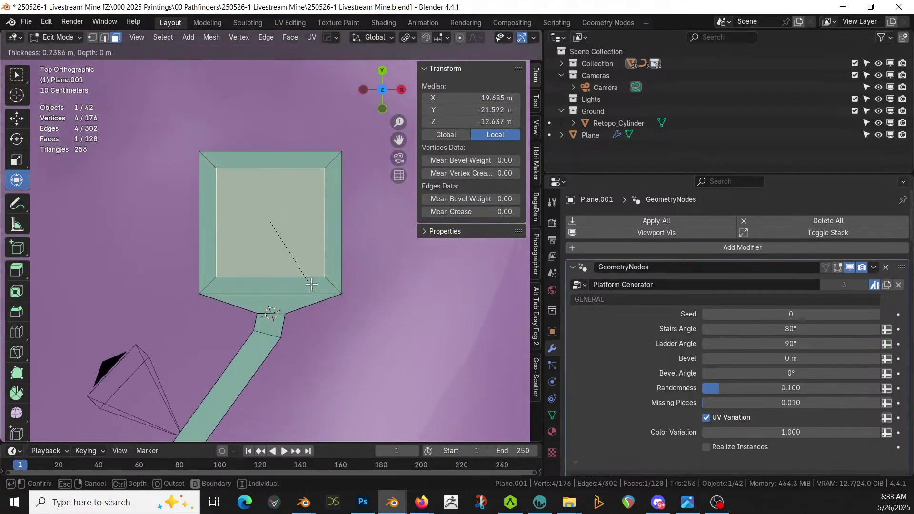
left_click(306, 267)
Delete the inner inset face to open a square hole in the middle of the platform.
key("x")
left_click(306, 268)
key("Tab")
middle_click_drag(306, 268, 491, 208)
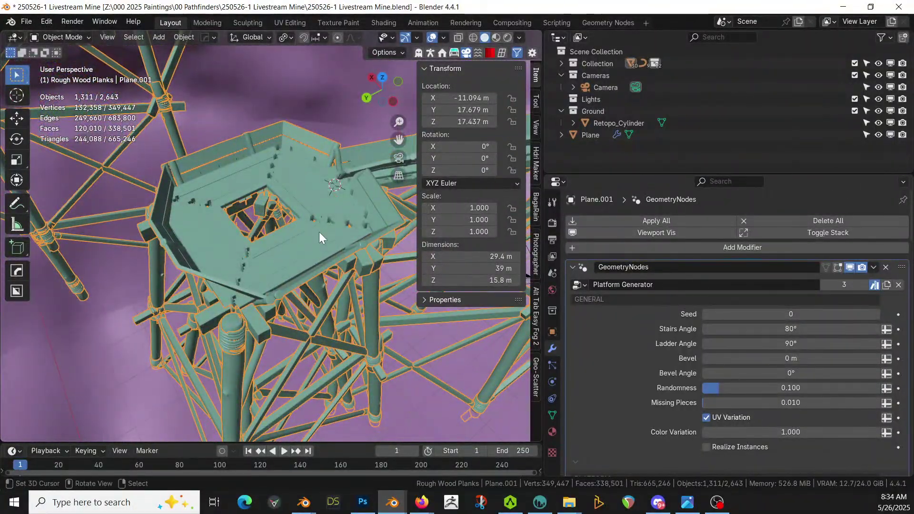
Select the edge loop around the platform's square hole and snap the 3D cursor to its centre.
key("Tab")
left_click(296, 216, "alt")
key("2")
left_click(295, 215, "alt")
key("shift+s")
key("2")
key("Tab")
key("KP_Divide")
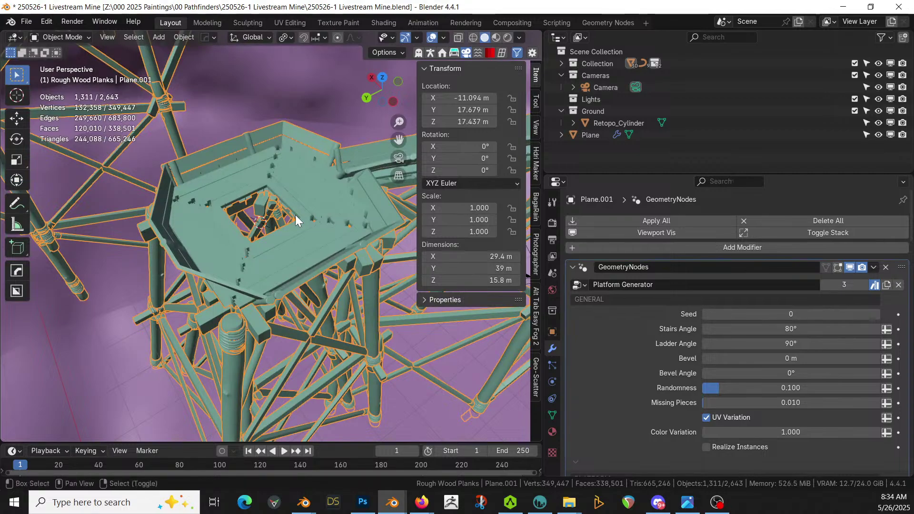
Add a mesh cylinder at the 3D cursor with a radius of 2 m and a depth of 2 m.
key("shift+a")
mouse_move(273, 194)
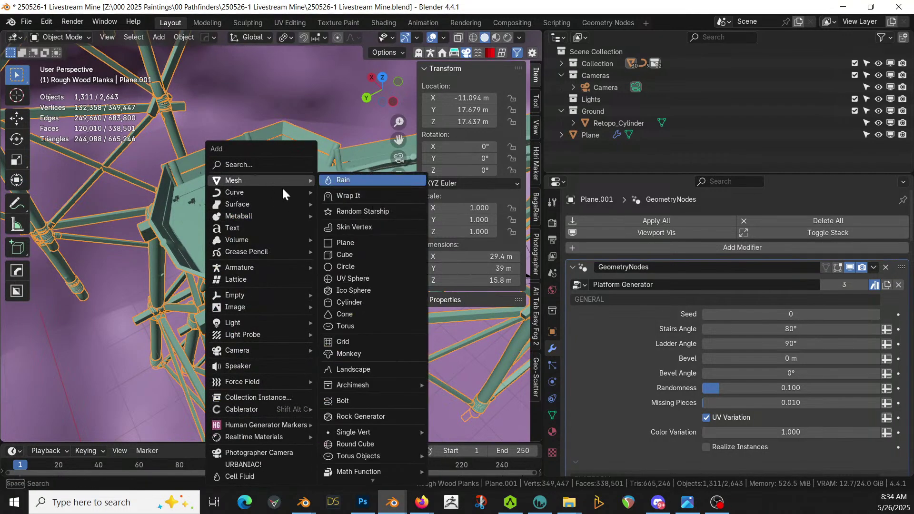
left_click(353, 302)
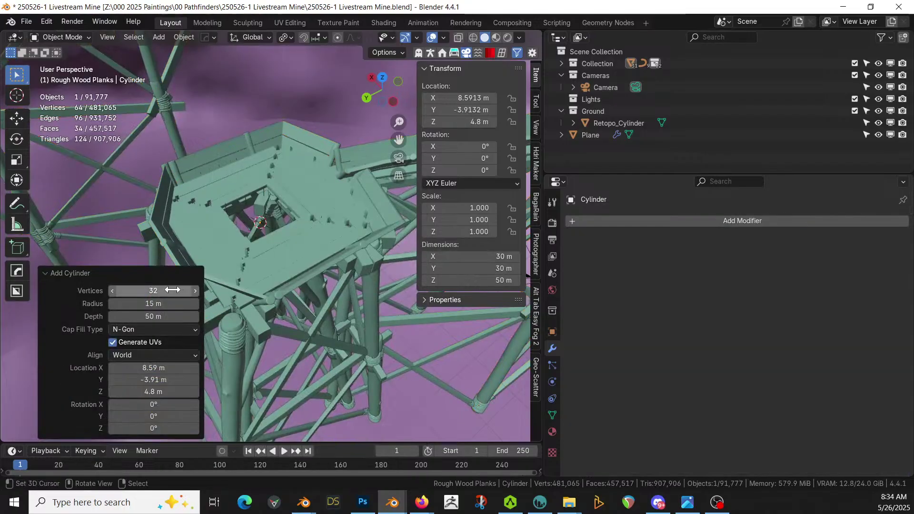
left_click(152, 304)
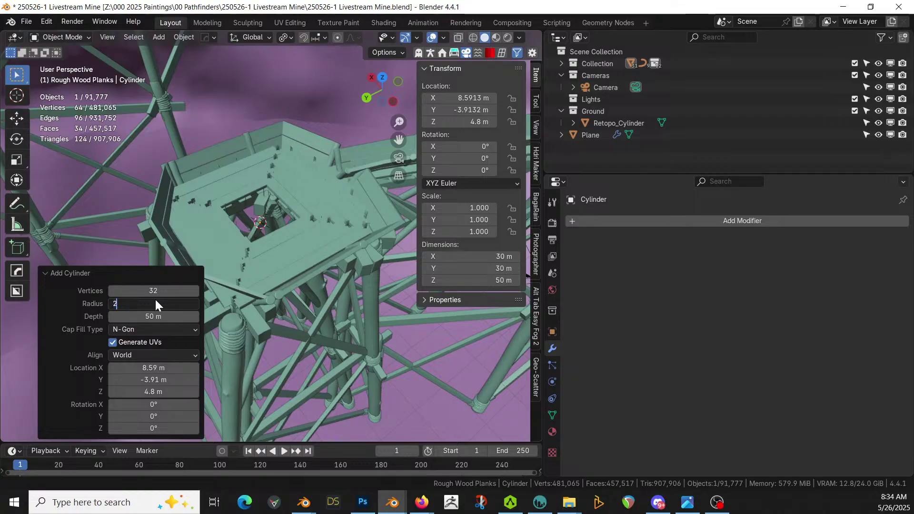
type("2")
key("Return")
left_click(155, 316)
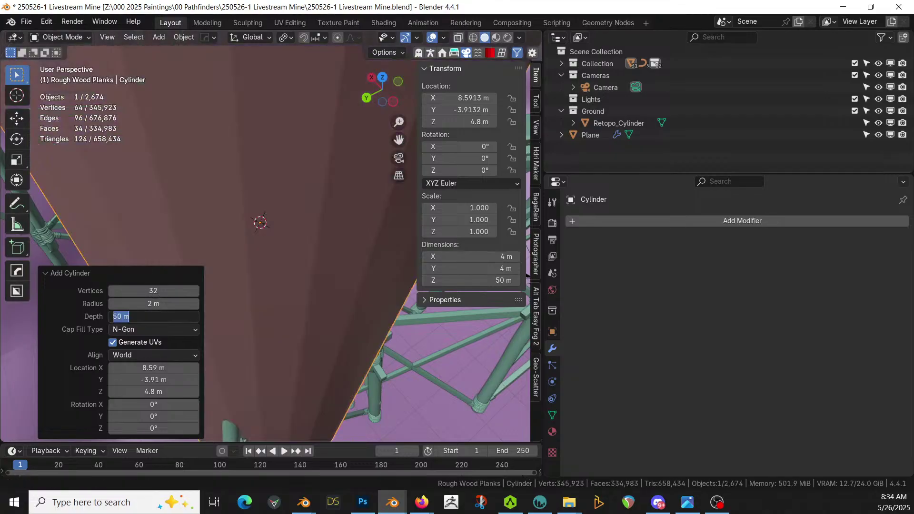
type("2")
key("Return")
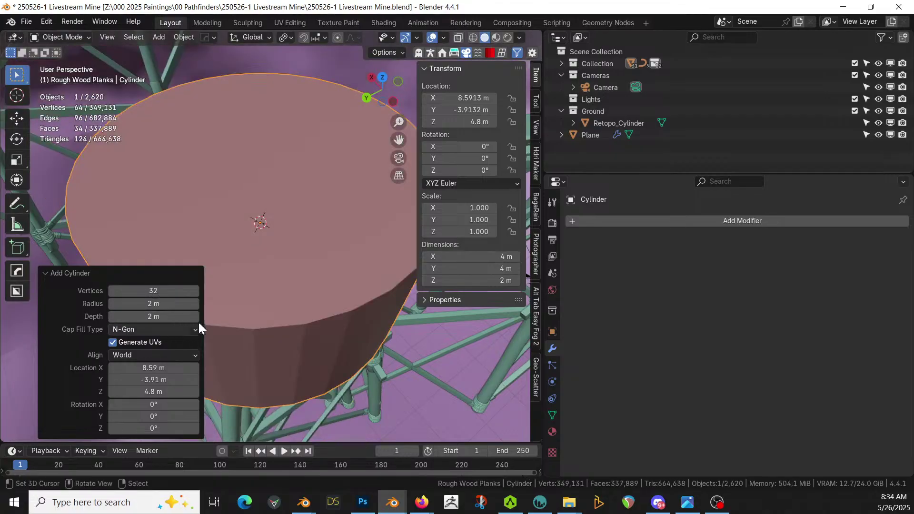
Set the cylinder's radius to 1 m and scale it uniformly to about 0.432 to suit the platform hole.
scroll(213, 319, "down", 3)
middle_click_drag(242, 315, 193, 301)
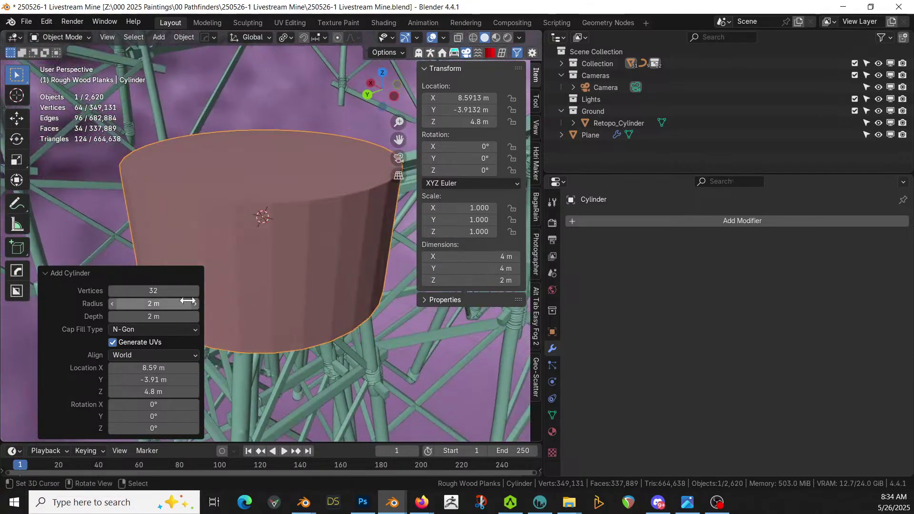
left_click(161, 306)
type("1")
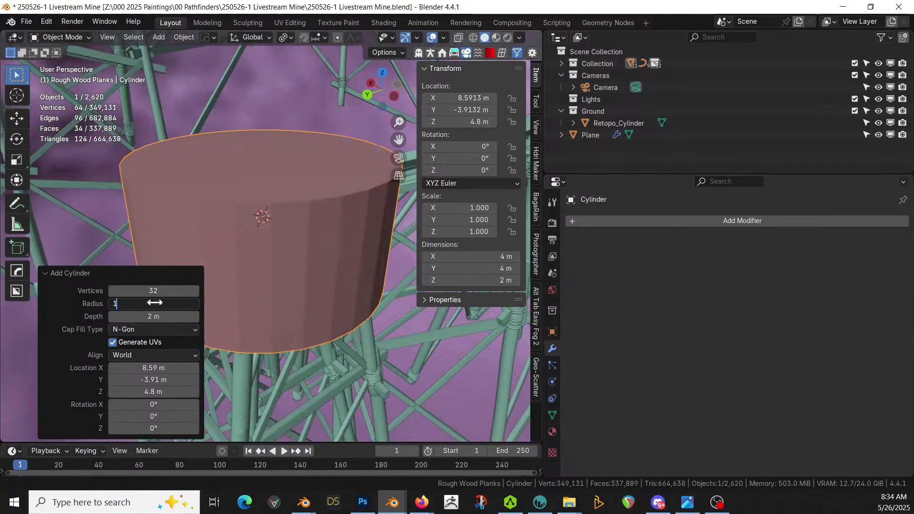
key("Return")
middle_click_drag(274, 334, 304, 336)
key("s")
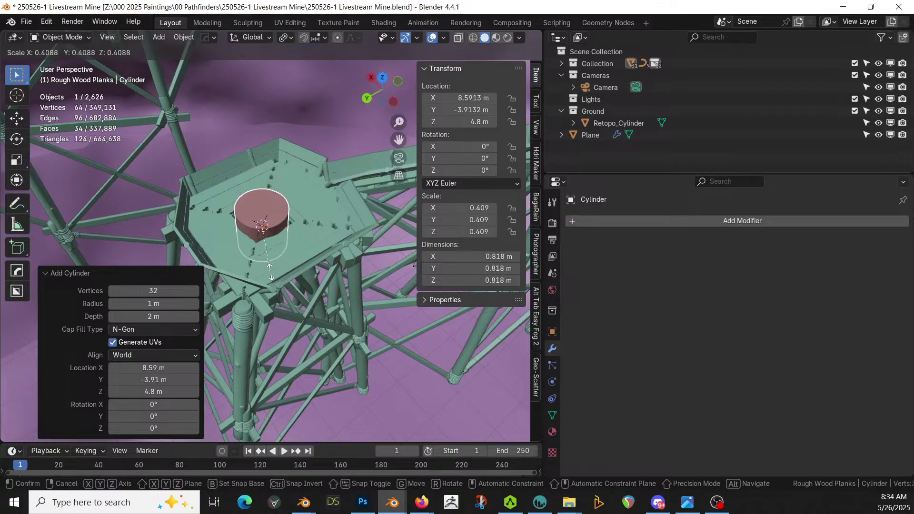
left_click(275, 274)
Move the cylinder about 0.28 m down along Z into the platform hole.
middle_click_drag(275, 273, 323, 253)
key("g")
key("z")
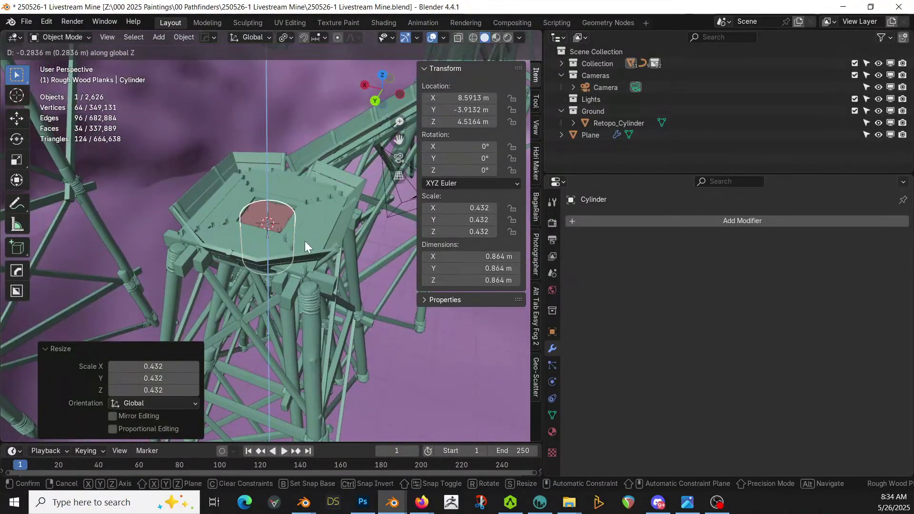
left_click(305, 246)
Apply the cylinder's rotation and scale.
middle_click_drag(304, 237, 287, 214)
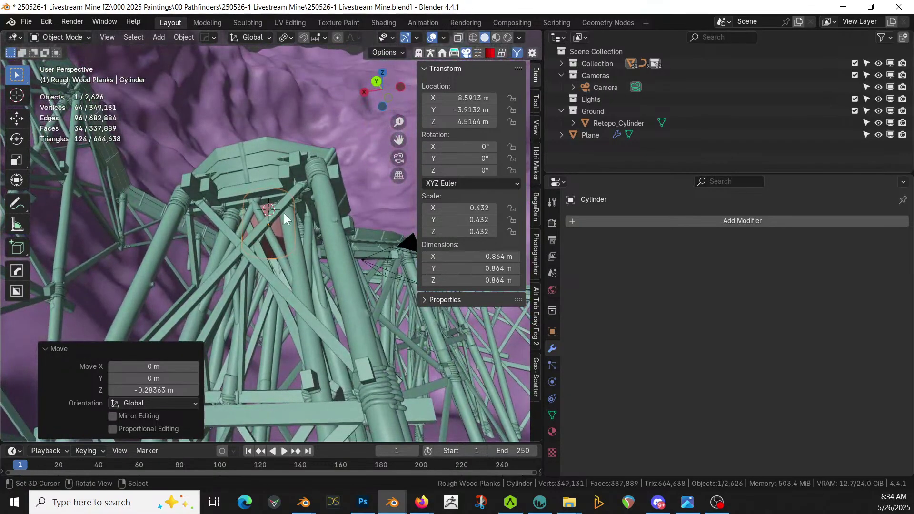
key("ctrl+a")
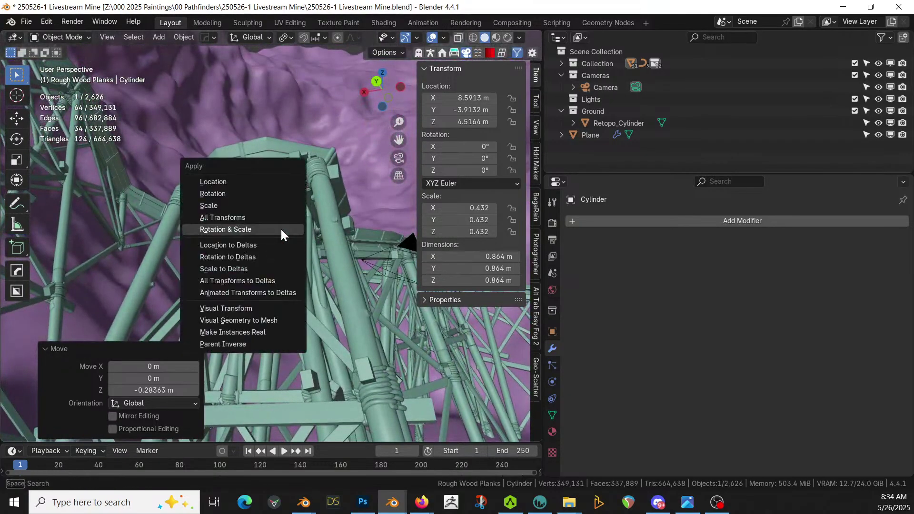
left_click(281, 229)
Move the cylinder's bottom face about 5.67 m down along Z to make a tall shaft beneath the platform.
key("Tab")
key("3")
left_click(270, 247)
middle_click_drag(270, 247, 281, 294)
key("g")
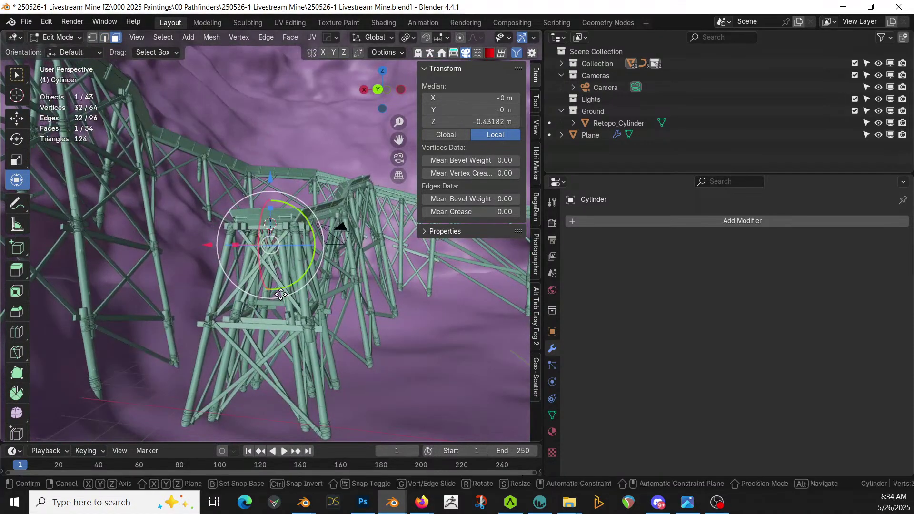
key("z")
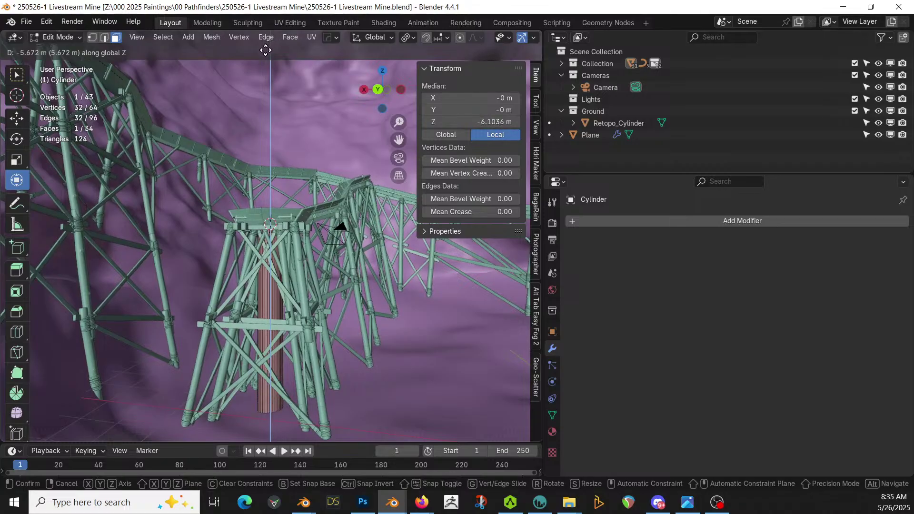
left_click(265, 50)
key("Tab")
middle_click_drag(285, 177, 298, 216)
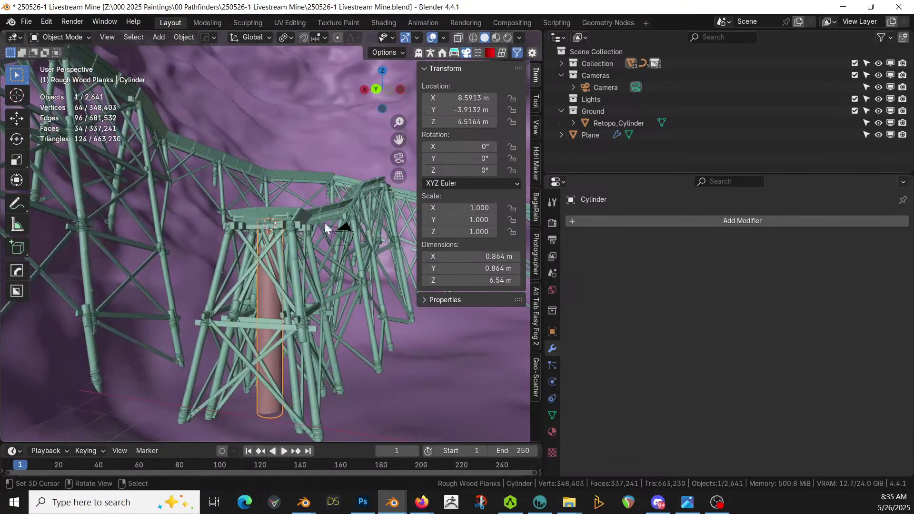
middle_click_drag(347, 303, 243, 245)
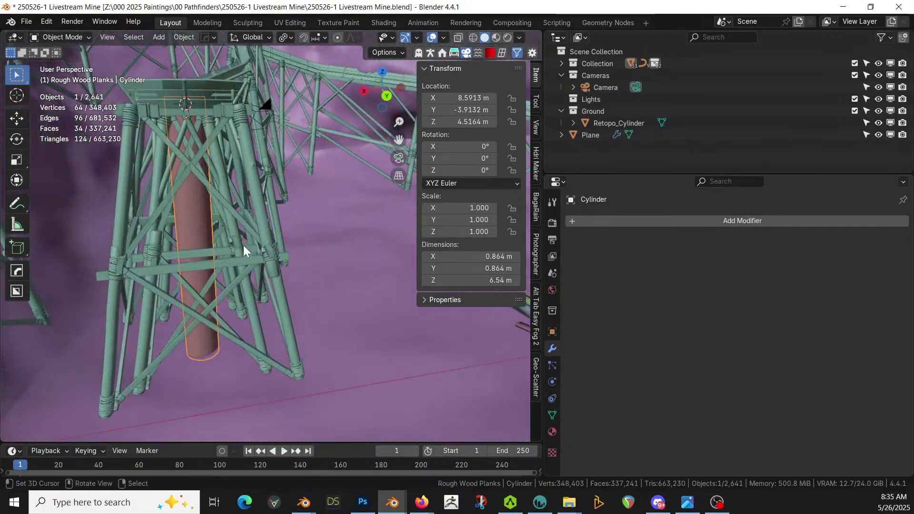
Save the scene file and isolate the shaft cylinder beneath the platform in local view.
key("ctrl+s")
left_click(201, 227)
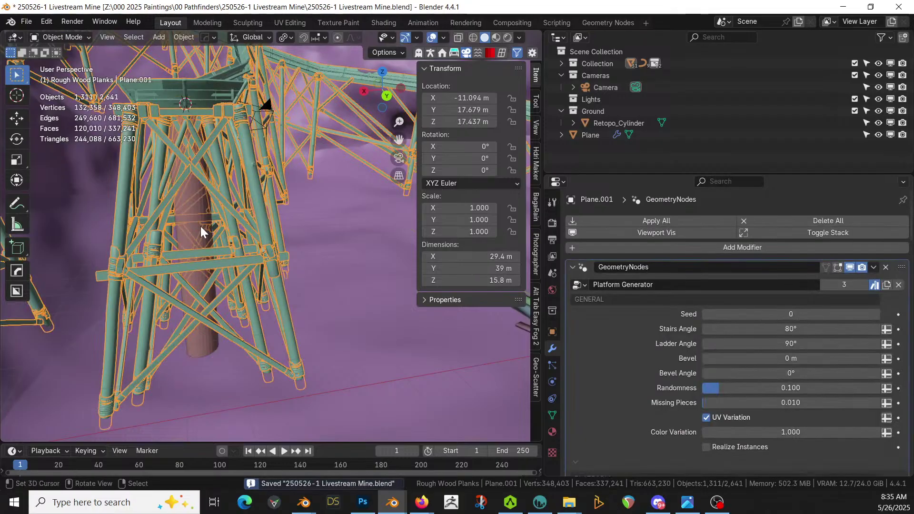
left_click(201, 226)
left_click(201, 227)
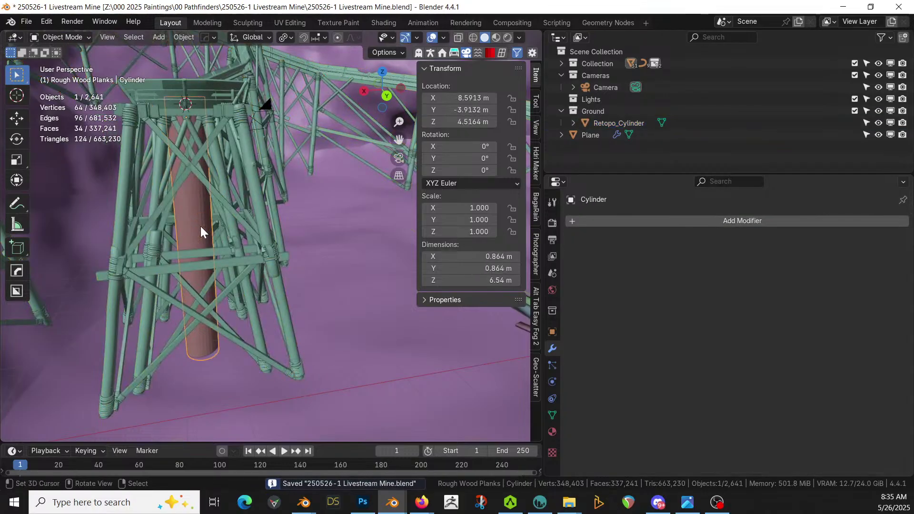
key("KP_Divide")
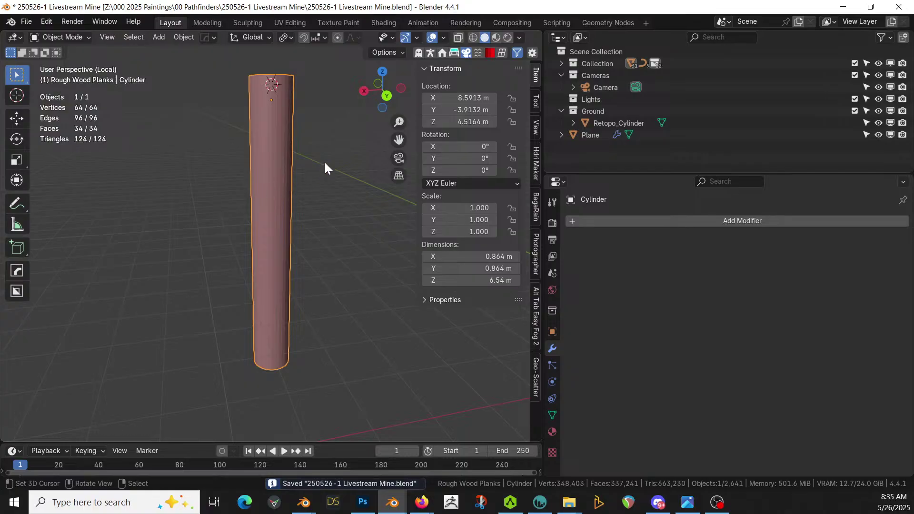
Remesh the isolated cylinder with Quad Remesher at a quad count of 500.
left_click(502, 53)
left_click(536, 201)
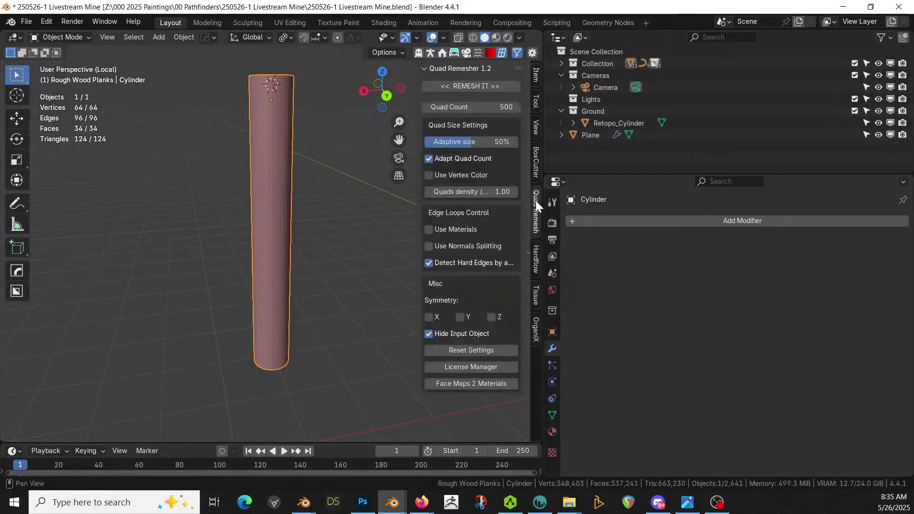
left_click(499, 87)
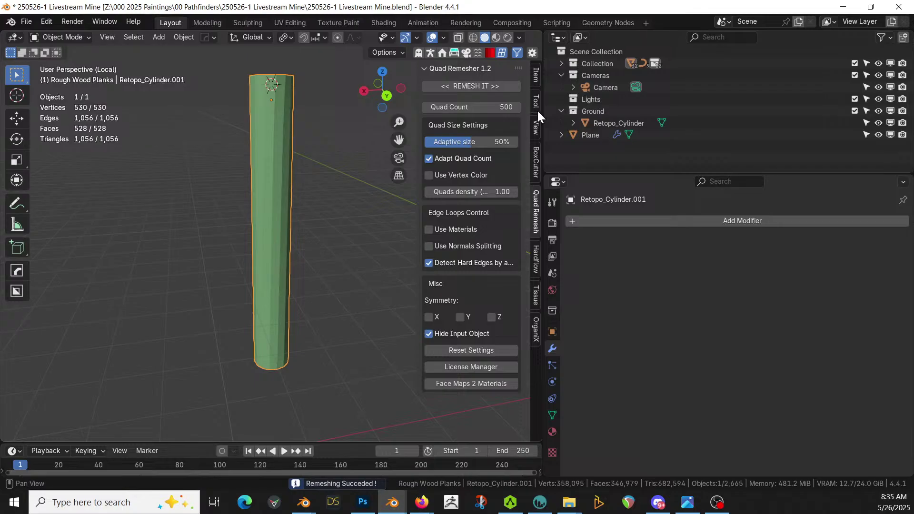
Delete the hidden original Cylinder object from the Rough Wood Planks collection.
key("KP_Decimal")
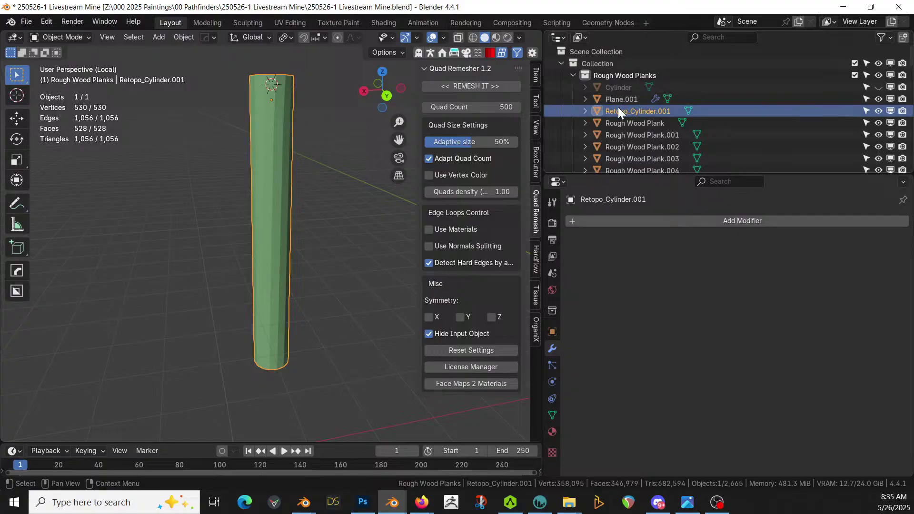
left_click(621, 93)
key("Delete")
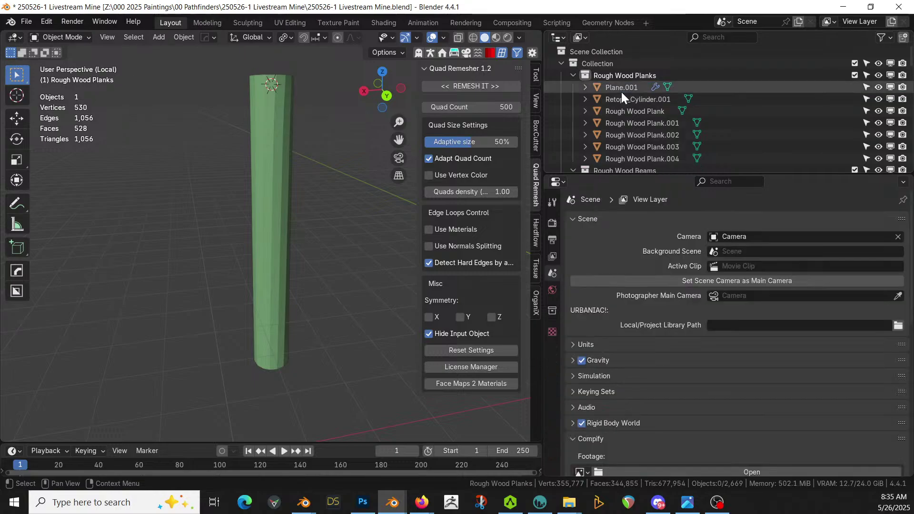
Move the remeshed cylinder into the Scene Collection and make that collection active.
left_click(624, 88)
left_click(627, 95, "shift")
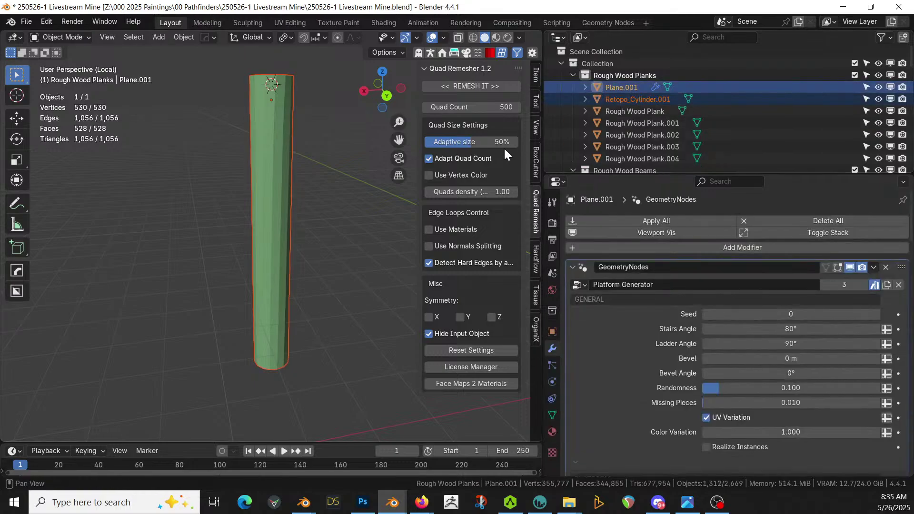
key("m")
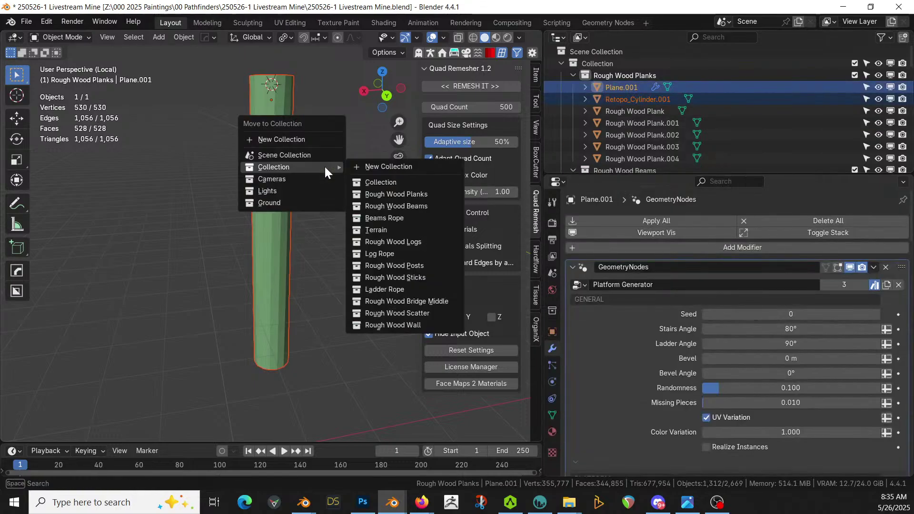
left_click(309, 156)
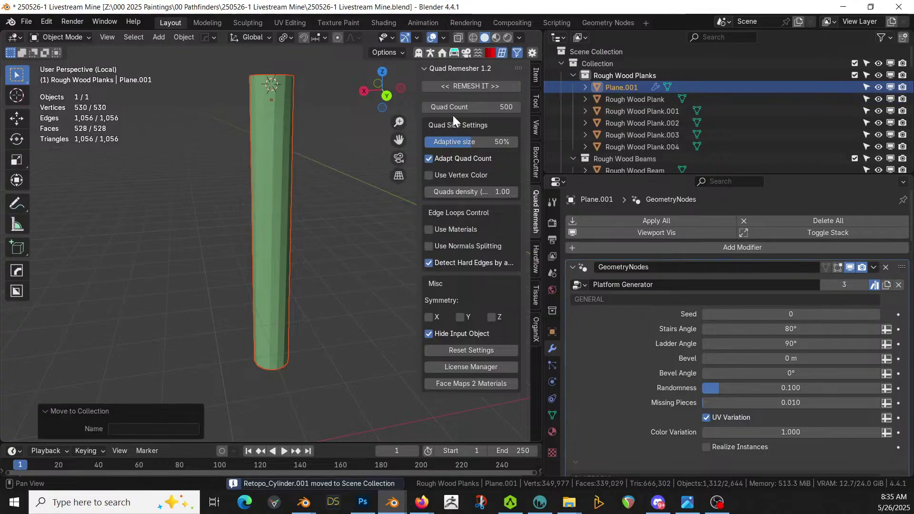
left_click(580, 52)
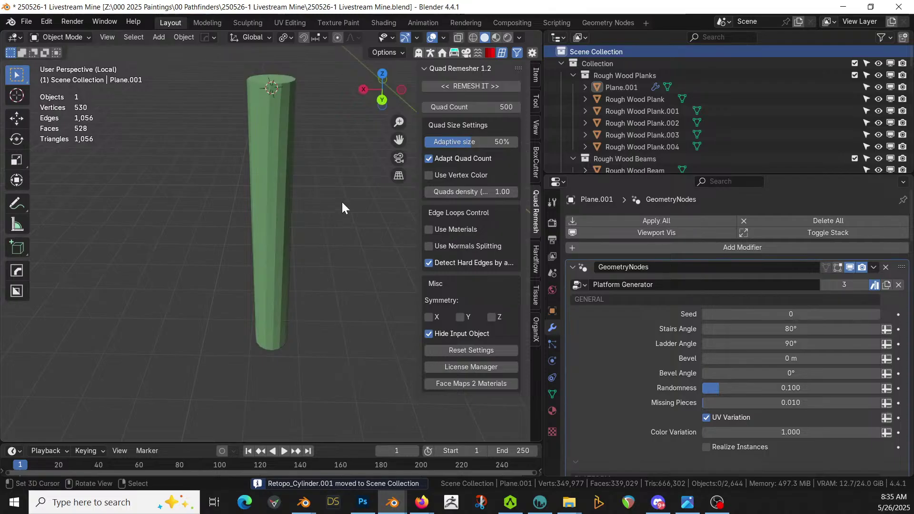
Return to the full scene, collapse the asset collection and examine the shaft's place under the platform within the cavern.
key("KP_Divide")
middle_click_drag(342, 202, 244, 236)
scroll(285, 231, "down", 5)
scroll(248, 252, "up", 8)
scroll(238, 204, "down", 10)
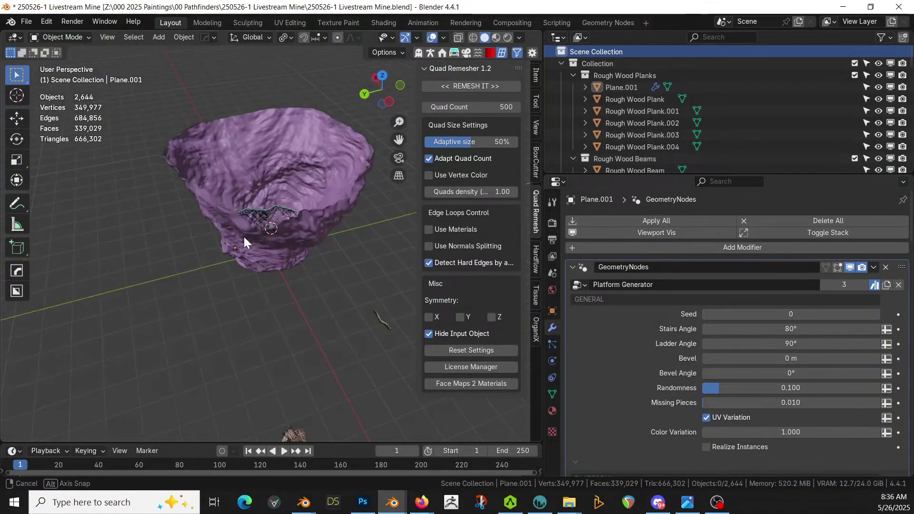
scroll(247, 258, "up", 8)
scroll(247, 258, "up", 5)
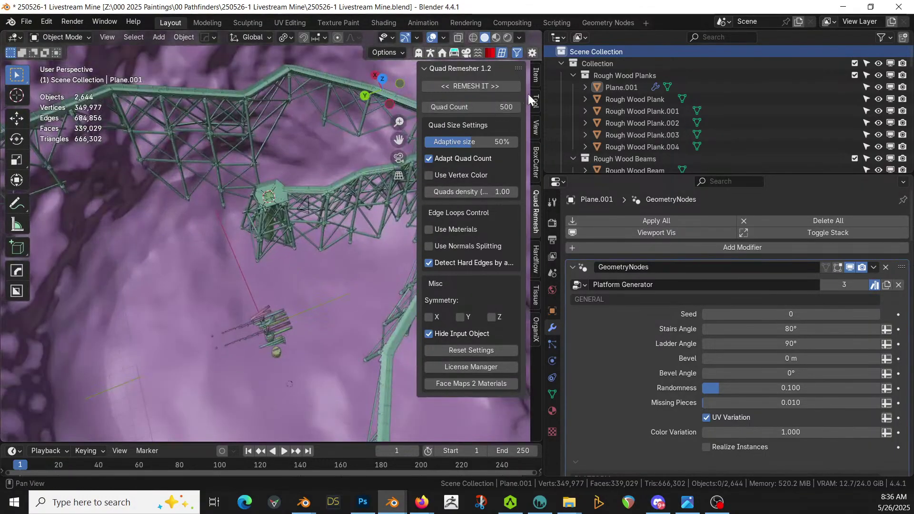
left_click(562, 63)
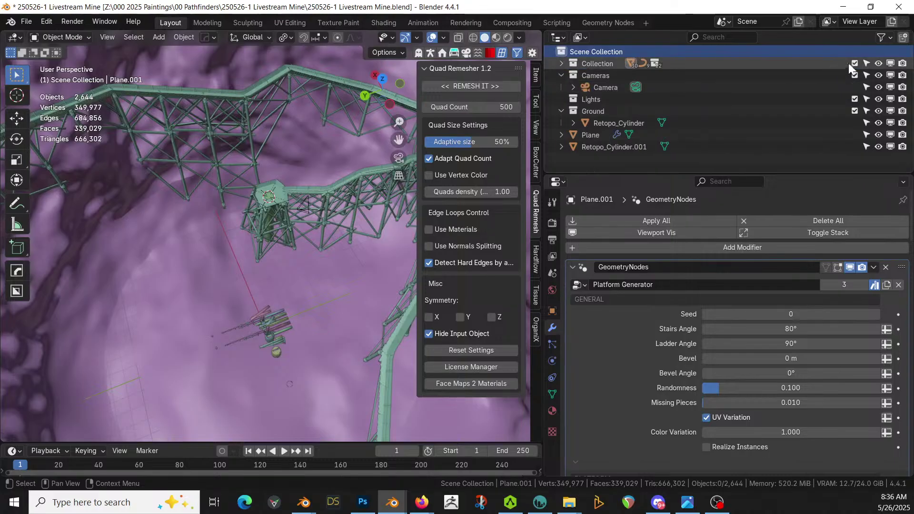
left_click(870, 61)
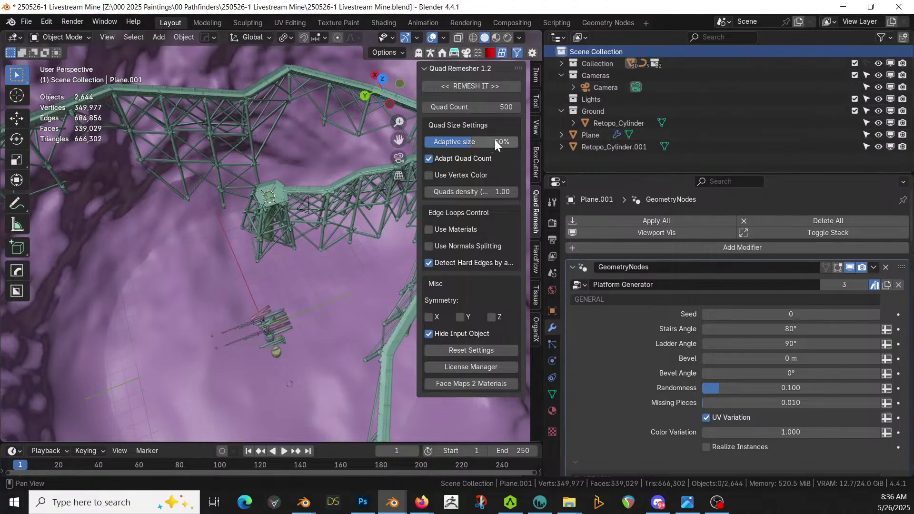
scroll(297, 196, "up", 4)
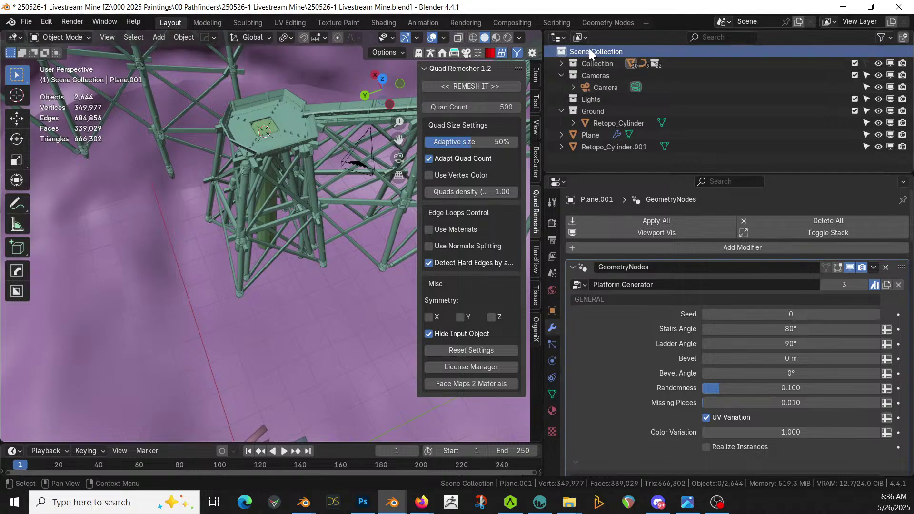
Isolate the remeshed shaft cylinder and open its mesh for editing.
left_click(264, 124)
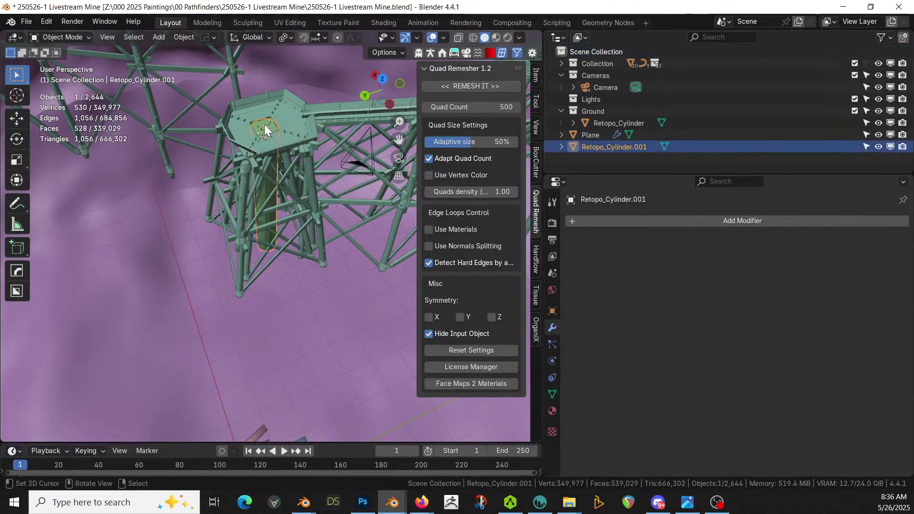
key("KP_Divide")
key("Tab")
middle_click_drag(267, 174, 300, 215)
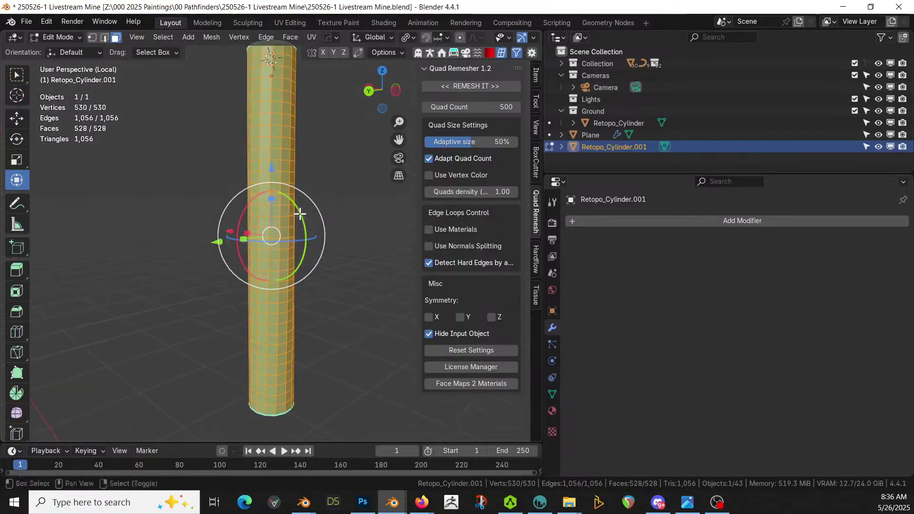
left_click(279, 310)
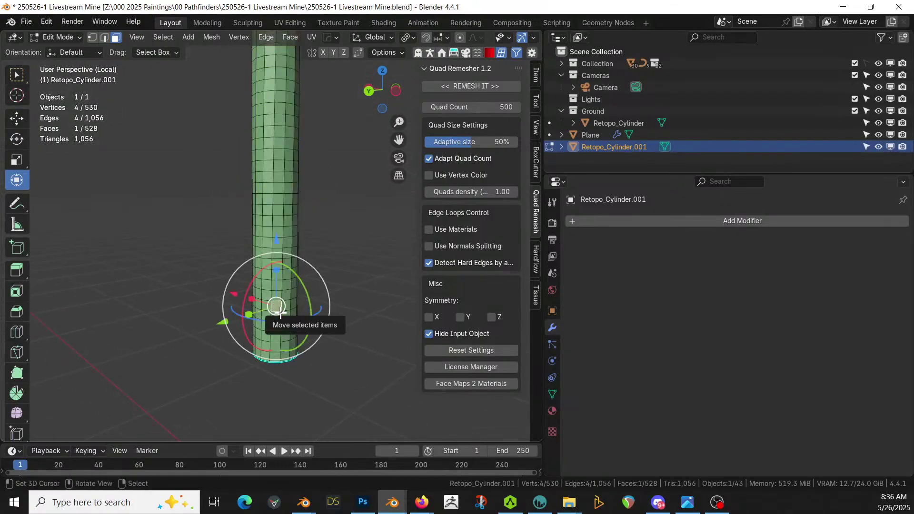
left_click(277, 304, "alt")
middle_click_drag(284, 293, 276, 330)
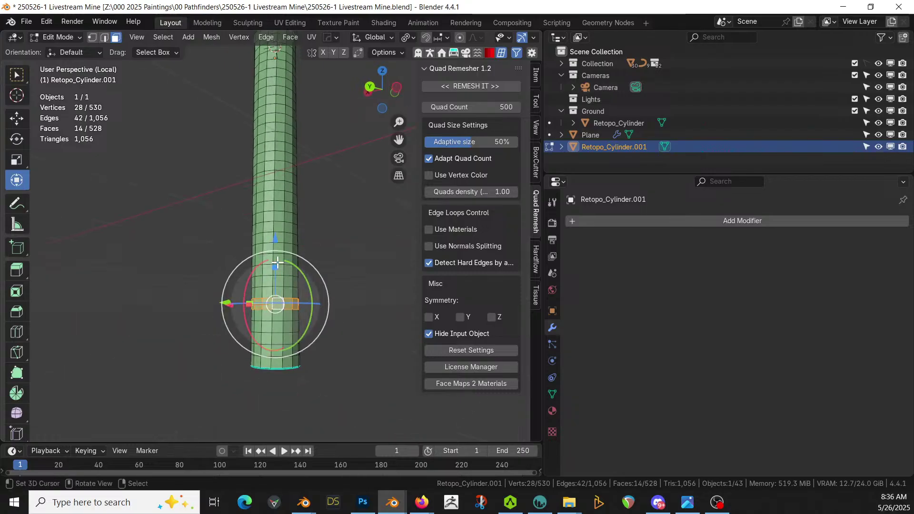
key("a")
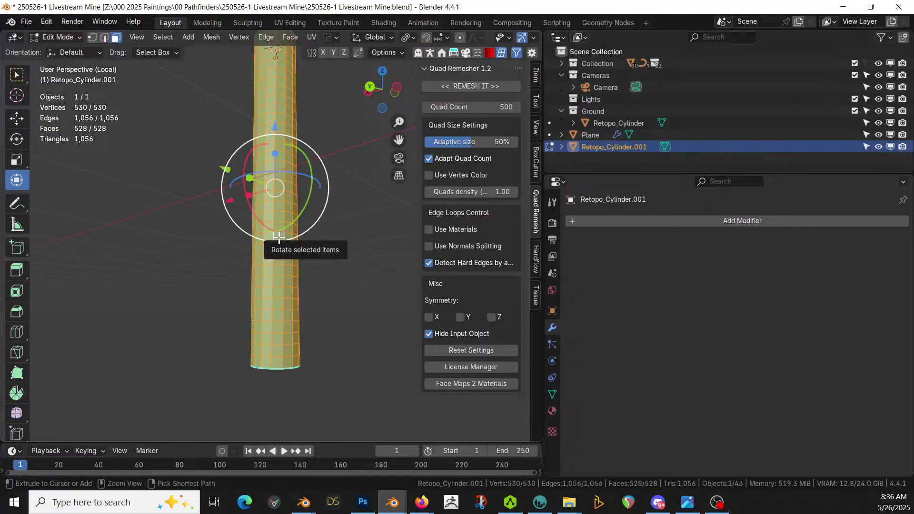
Select five evenly spaced horizontal face loops around the cylinder from near its lower end up to near its upper end.
left_click(278, 303, "alt")
left_click(281, 237, "alt+shift")
middle_click_drag(283, 238, 287, 284, "shift")
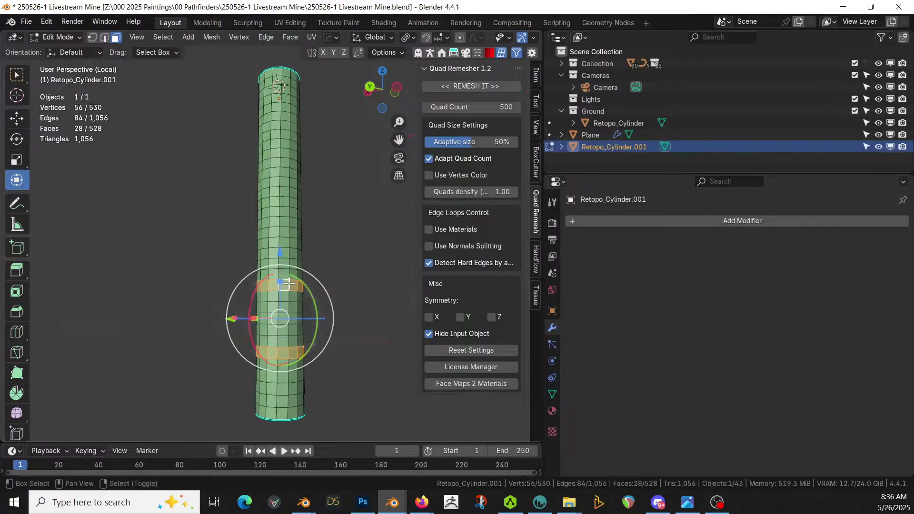
scroll(288, 284, "up", 3)
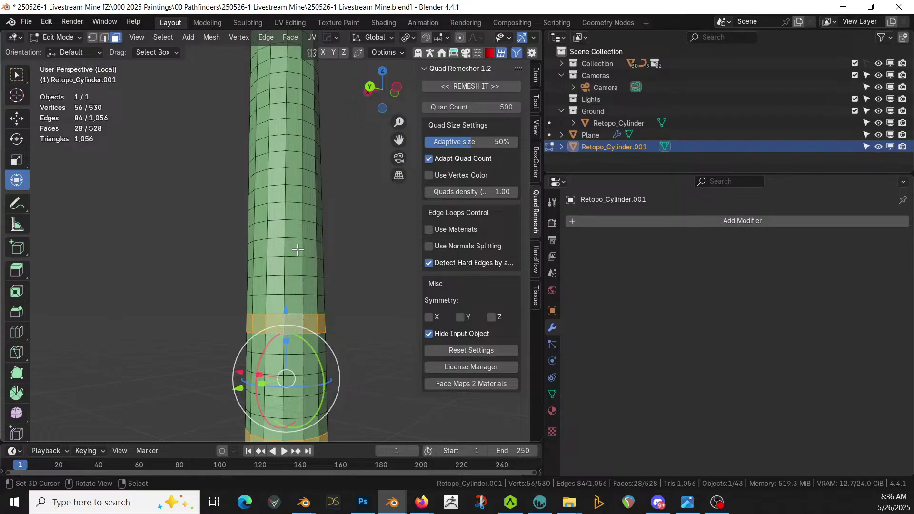
left_click(303, 220, "alt+shift")
middle_click_drag(302, 219, 304, 279, "shift")
left_click(303, 210, "alt+shift")
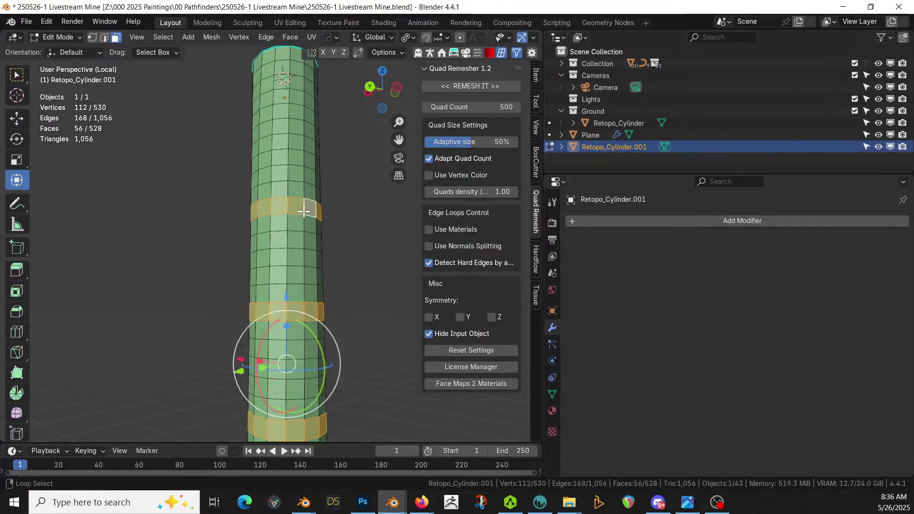
middle_click_drag(305, 209, 318, 275, "shift")
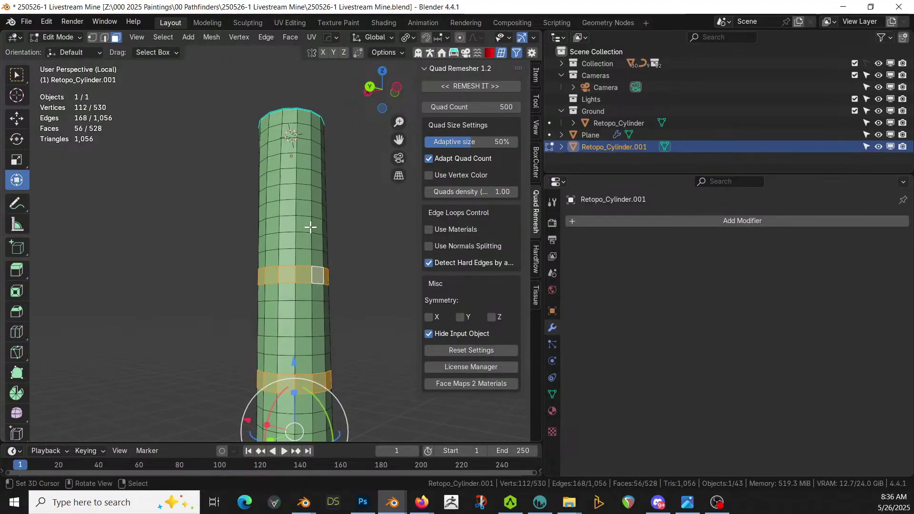
left_click(312, 204, "alt+shift")
middle_click_drag(330, 224, 341, 276)
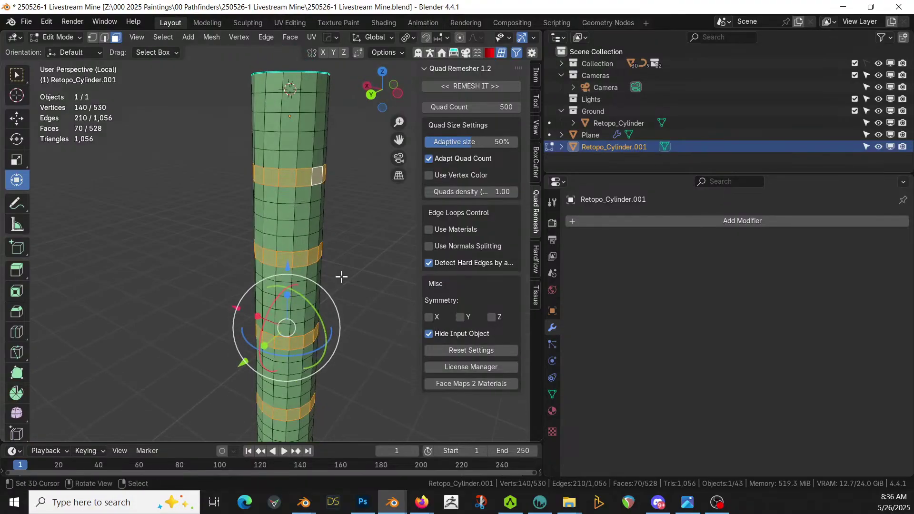
Extrude the selected face loops outward along their normals by about 0.0786 m to form raised bands.
key("alt+e")
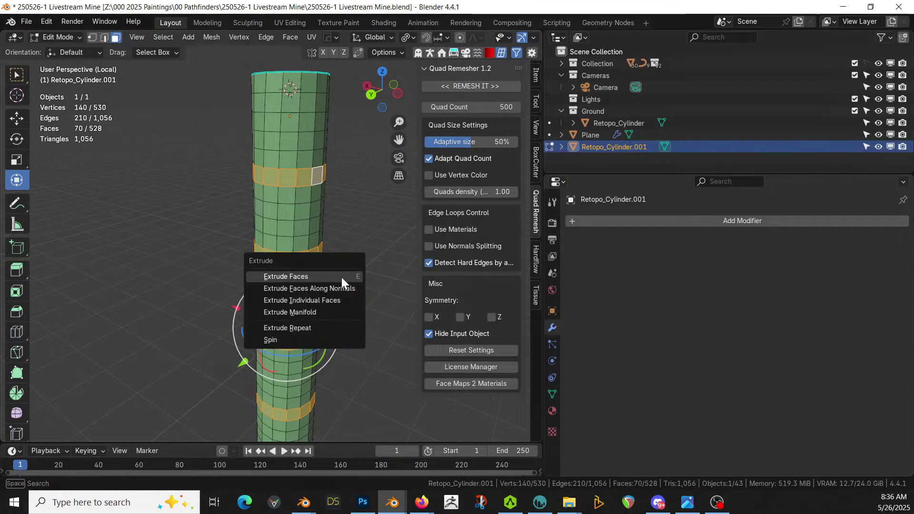
left_click(344, 285)
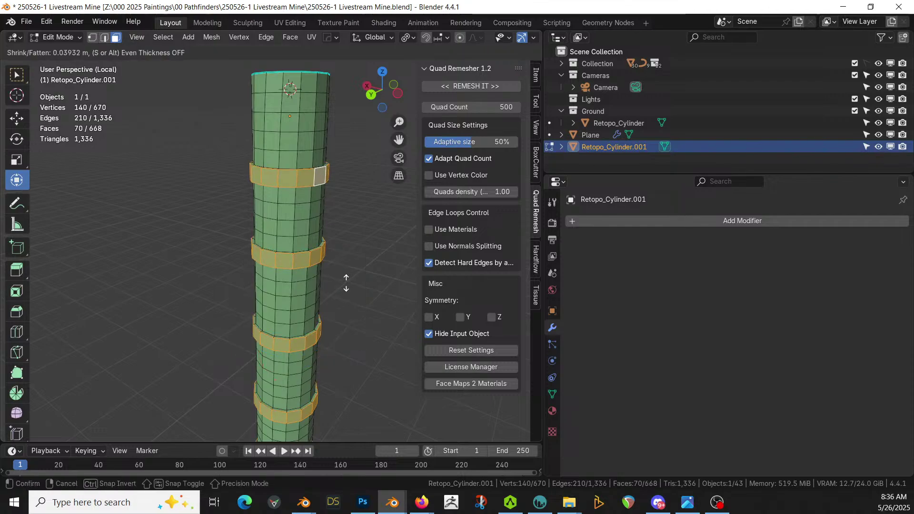
left_click(347, 282)
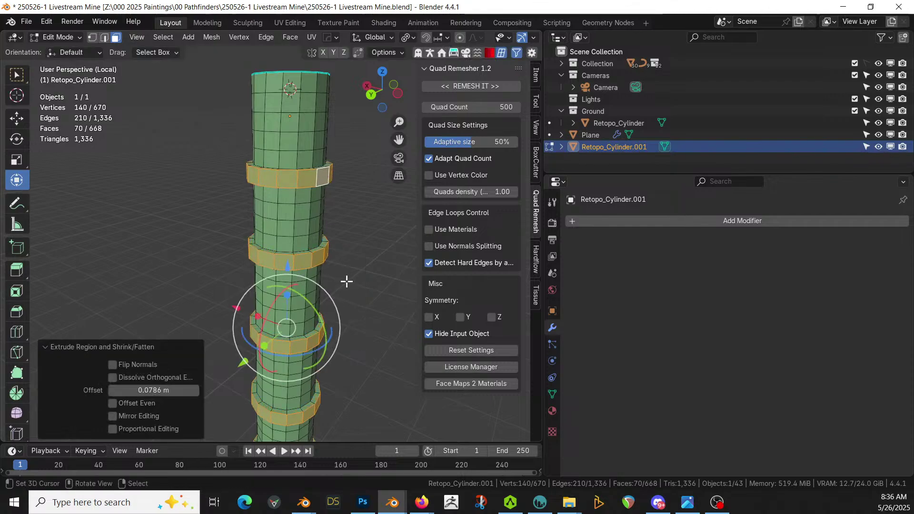
middle_click_drag(357, 316, 347, 311)
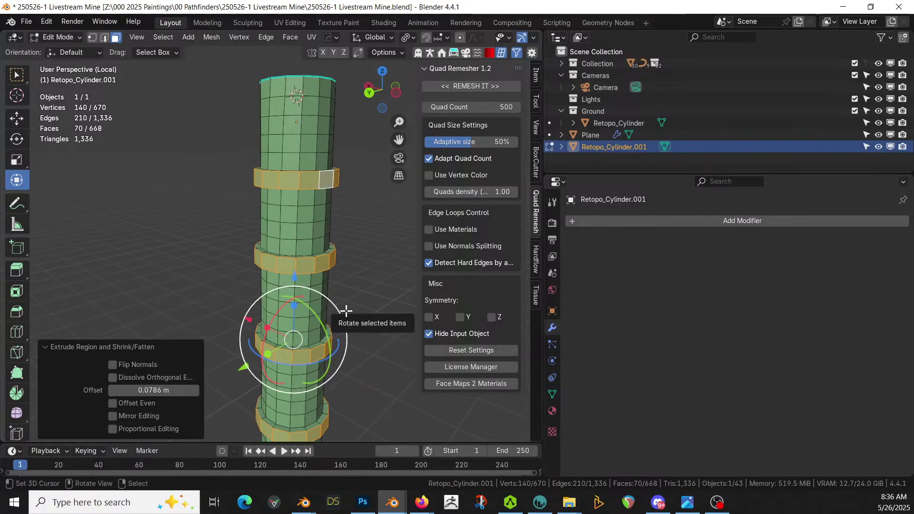
Leave mesh editing on the banded cylinder and turn off Dynamic Scale in the Random Flow settings.
key("Tab")
key("ctrl+alt+x")
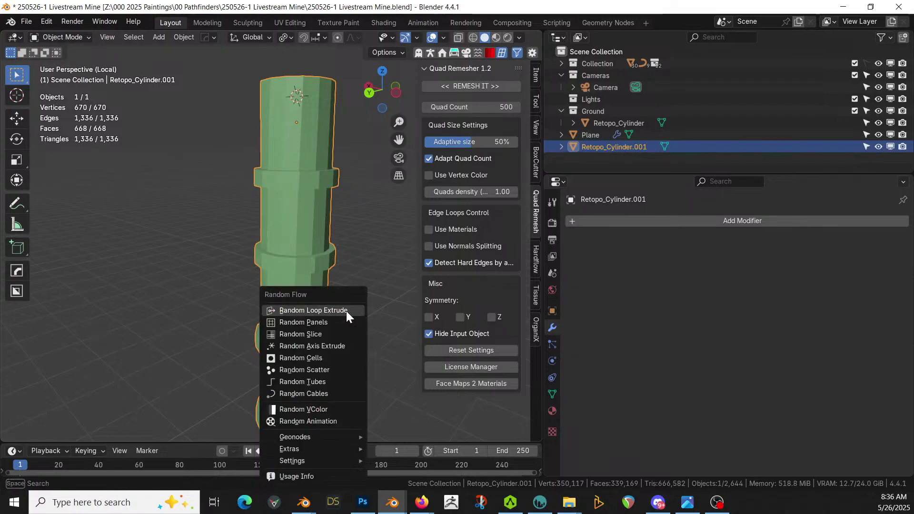
mouse_move(312, 461)
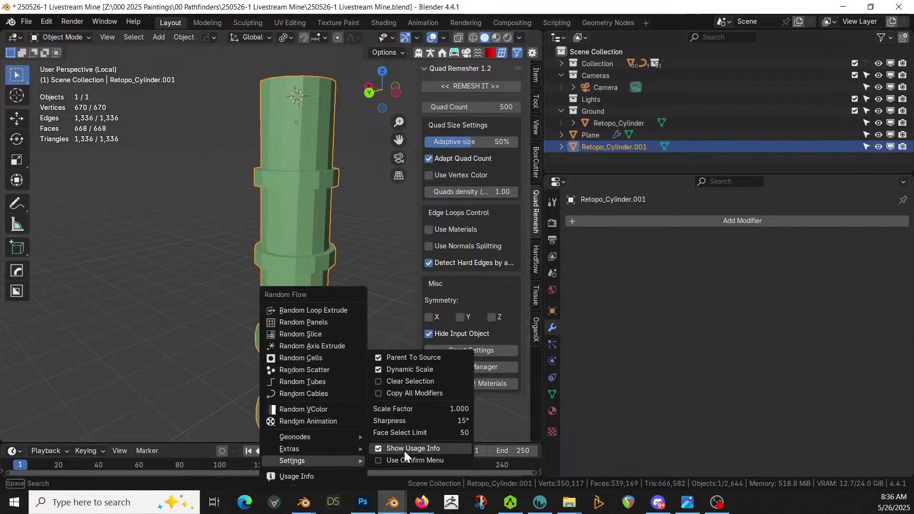
left_click(419, 370)
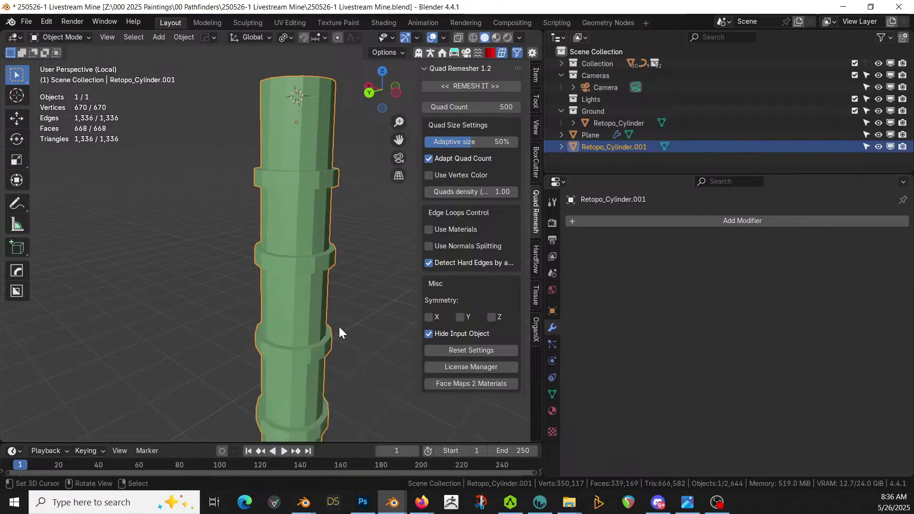
Try Random Flow's Panel Screws on the whole cylinder with the custom roundhead01 mesh in All Verts mode.
key("ctrl+alt+x")
mouse_move(334, 310)
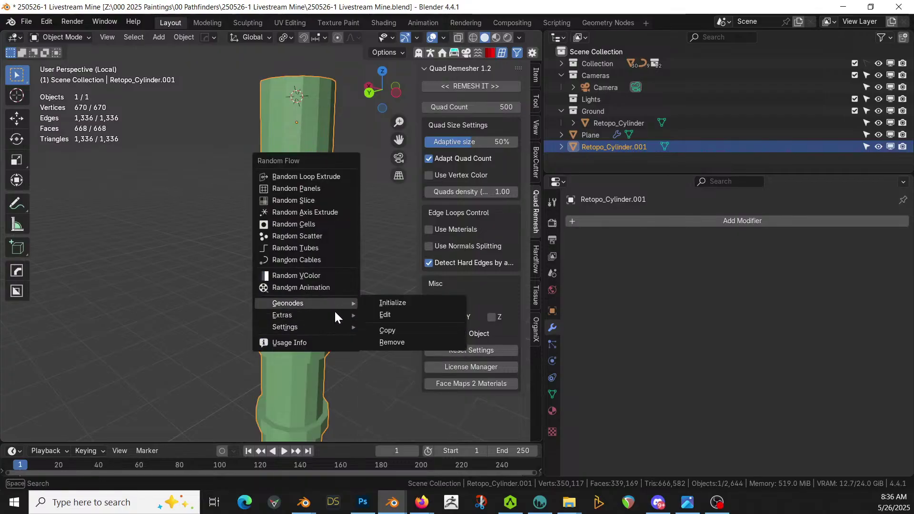
mouse_move(384, 318)
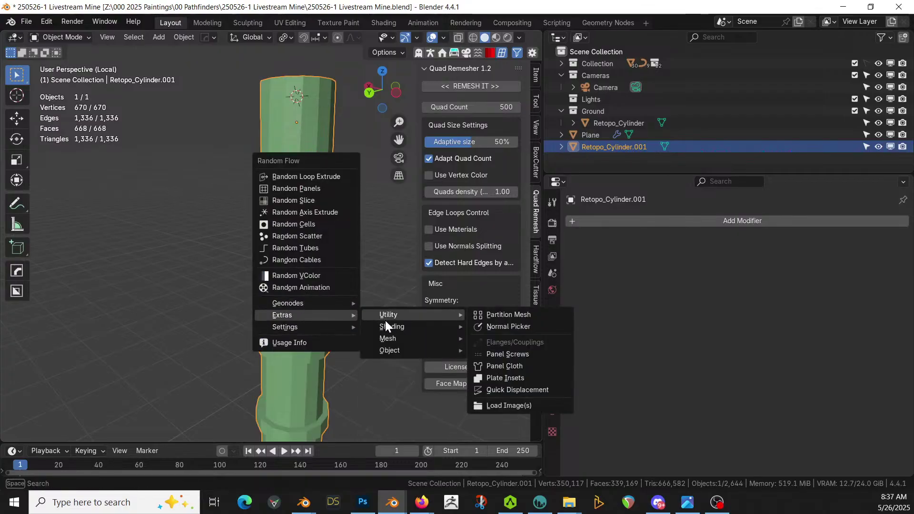
left_click(497, 354)
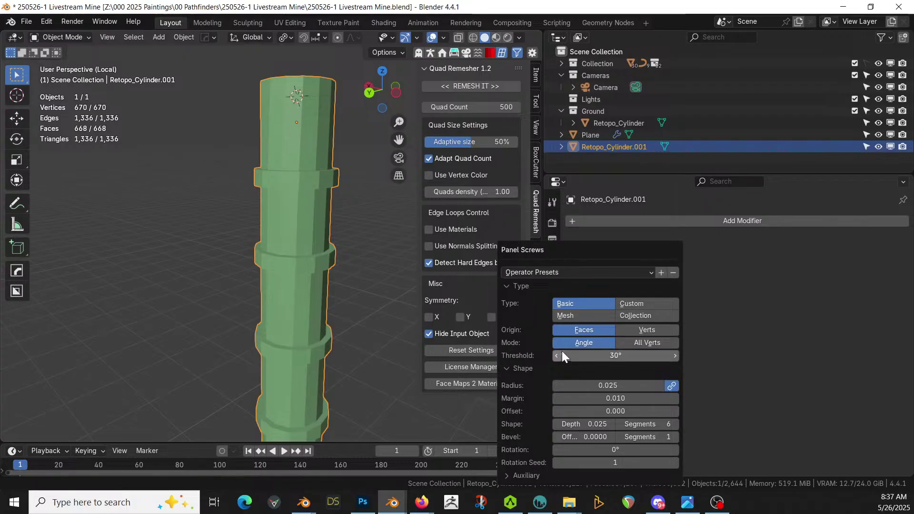
left_click(635, 303)
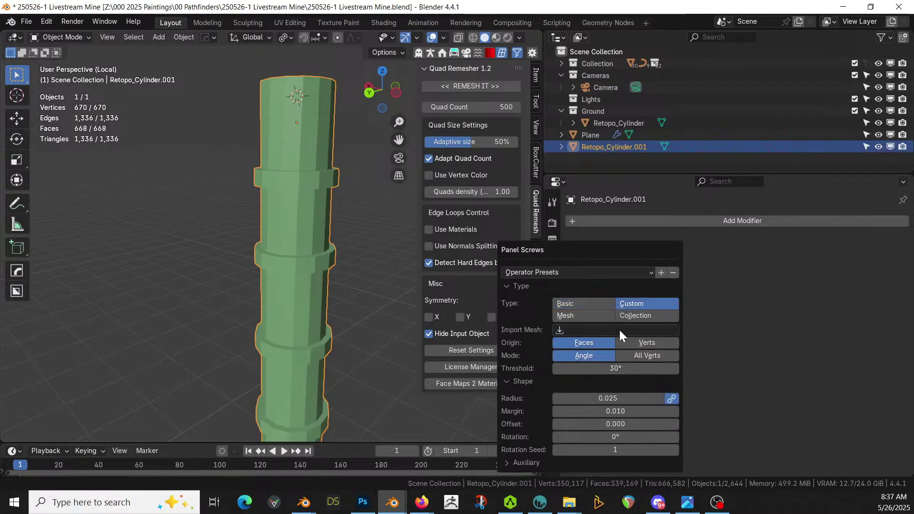
left_click(620, 329)
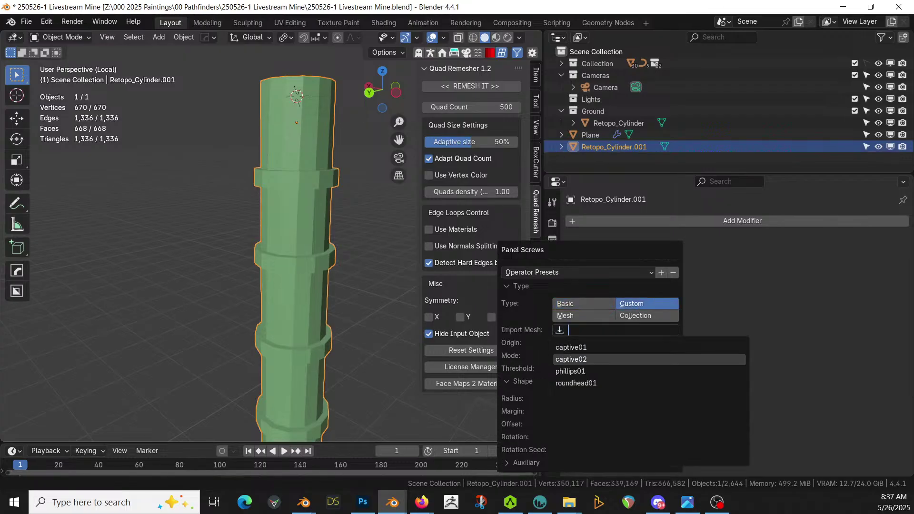
left_click(591, 382)
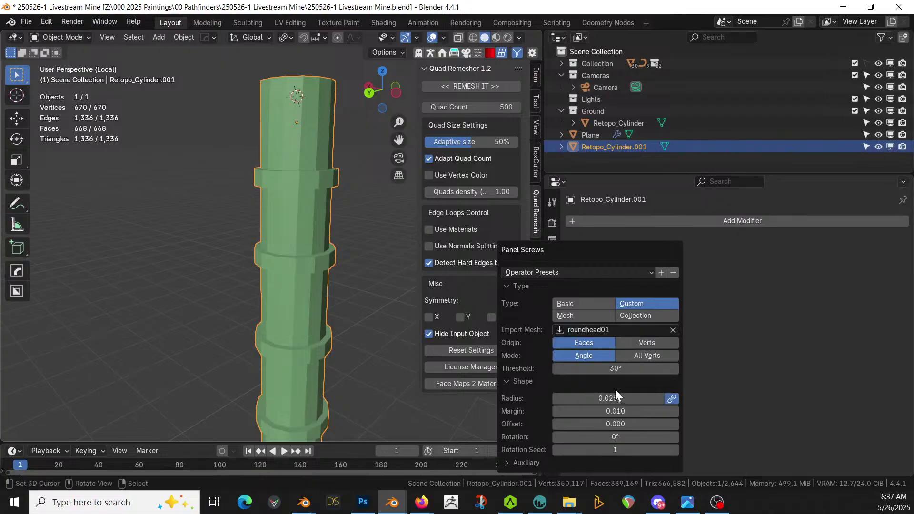
left_click(652, 357)
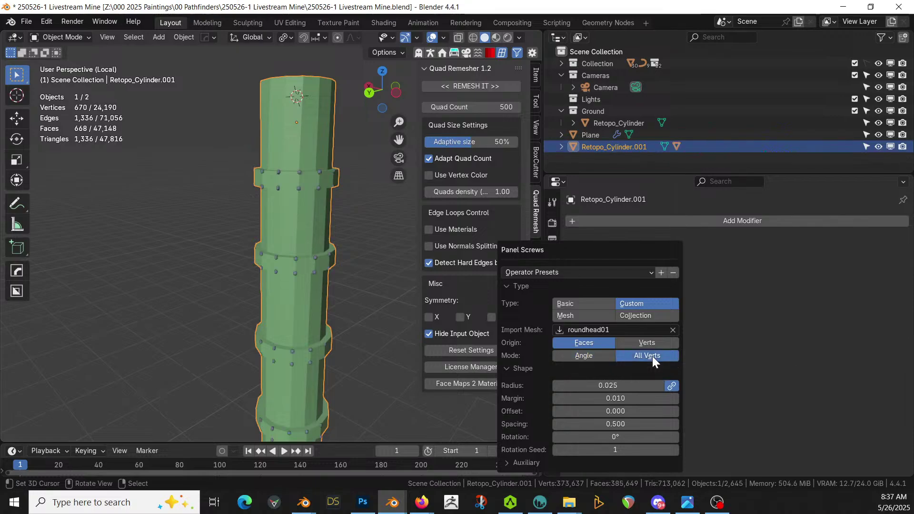
Set the screw margin to 0.025, inspect the screws around the bands and undo the whole-cylinder Panel Screws.
left_click(631, 398)
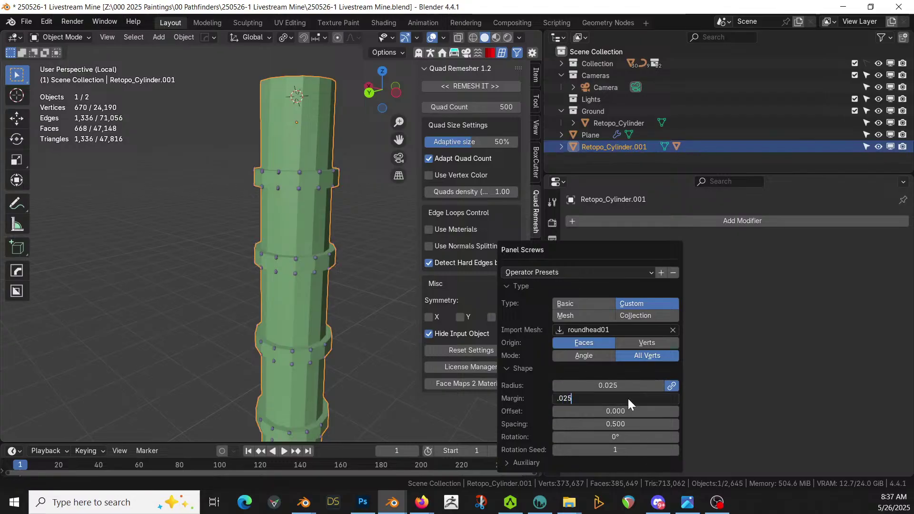
type(".025")
key("Return")
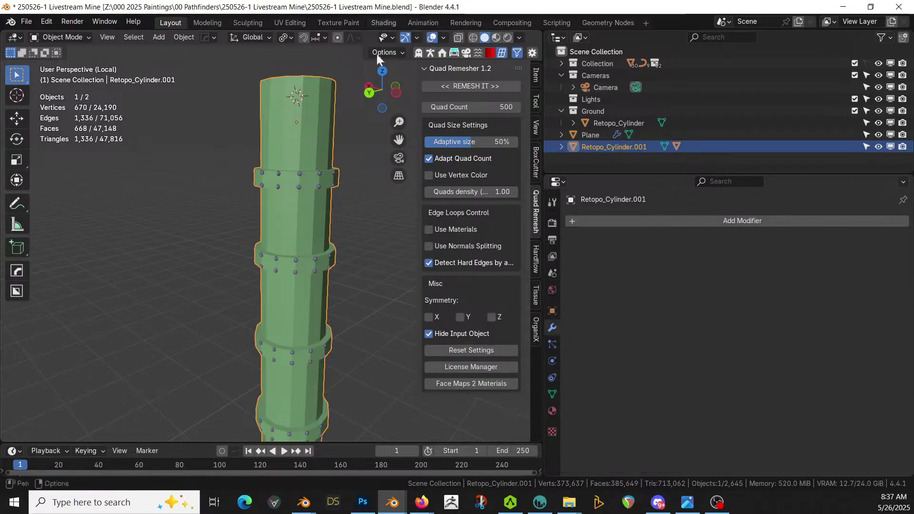
scroll(362, 136, "up", 3)
middle_click_drag(360, 141, 394, 150)
middle_click_drag(347, 223, 337, 381, "shift")
key("ctrl+z")
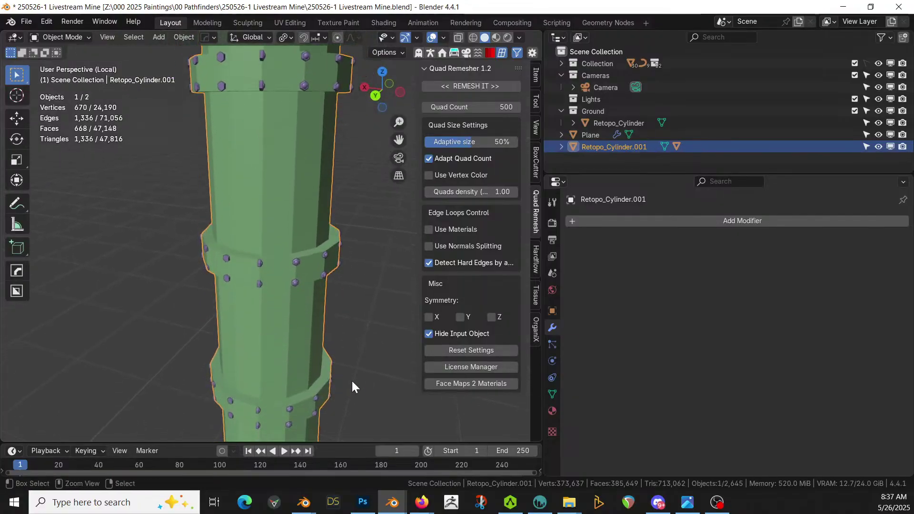
Select the lowest band's outer face loop in the cylinder mesh and apply Panel Screws to it with the custom roundhead01 mesh.
key("Tab")
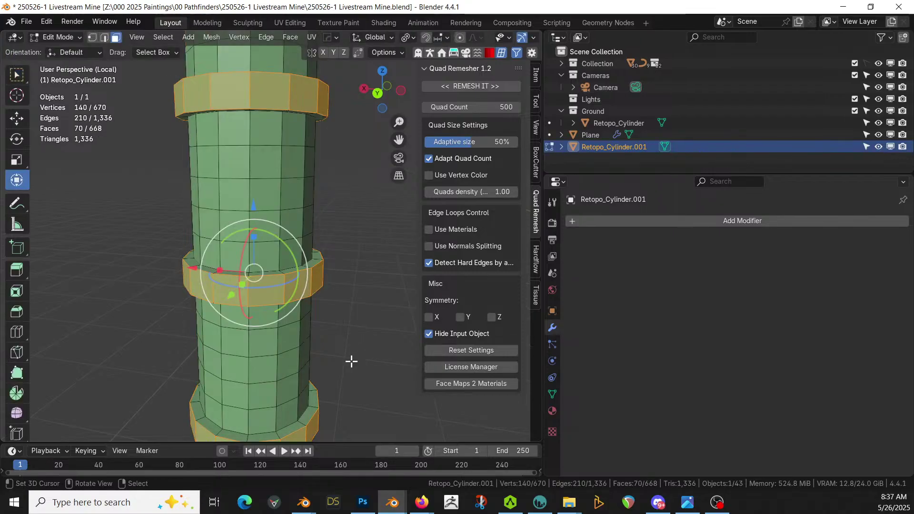
scroll(353, 239, "down", 2)
middle_click_drag(307, 310, 307, 305)
left_click(279, 332, "alt")
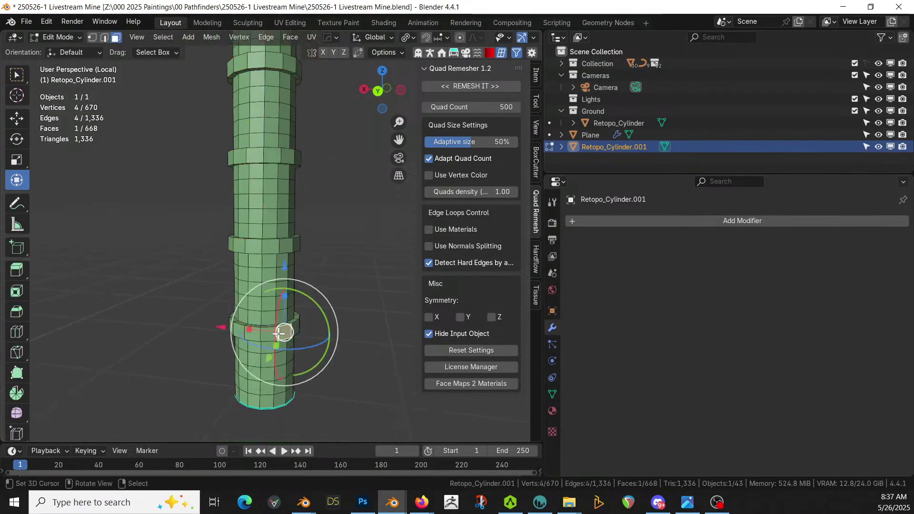
scroll(312, 331, "up", 3)
middle_click_drag(315, 333, 320, 147, "shift")
key("shift+alt+r")
mouse_move(319, 234)
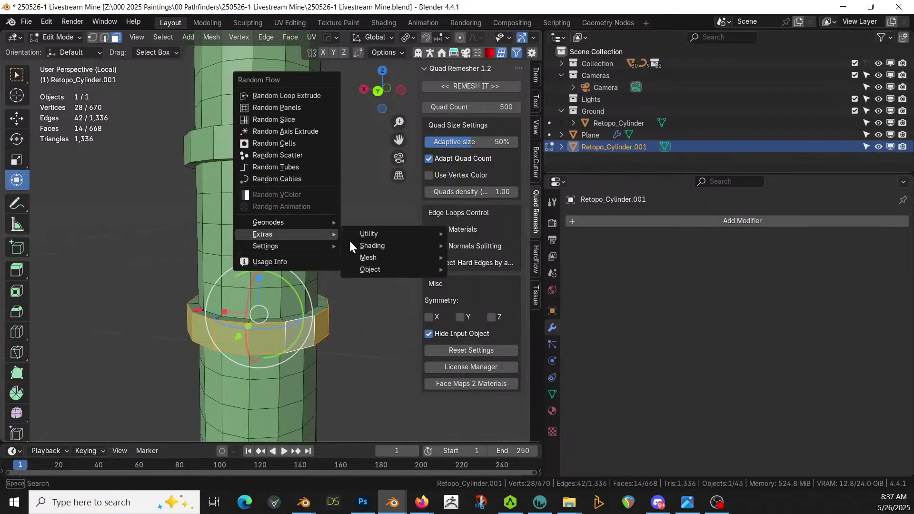
mouse_move(383, 235)
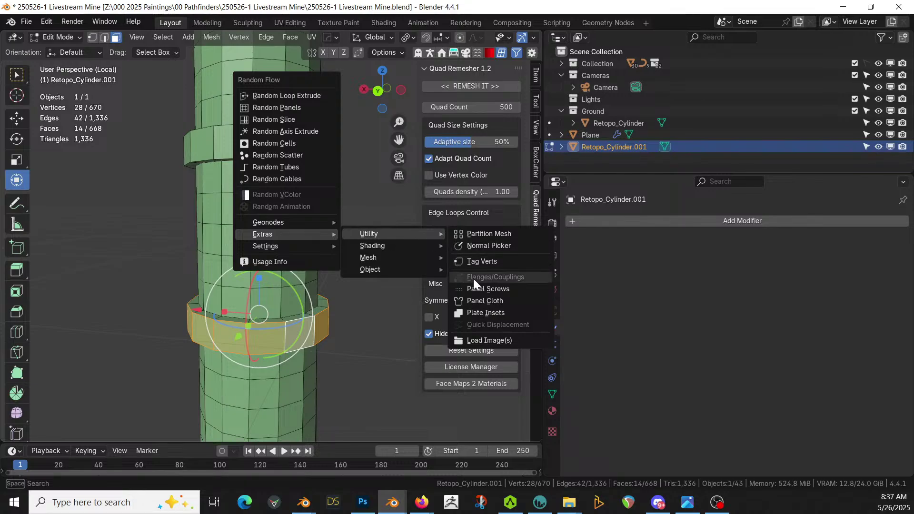
left_click(484, 289)
left_click(602, 343)
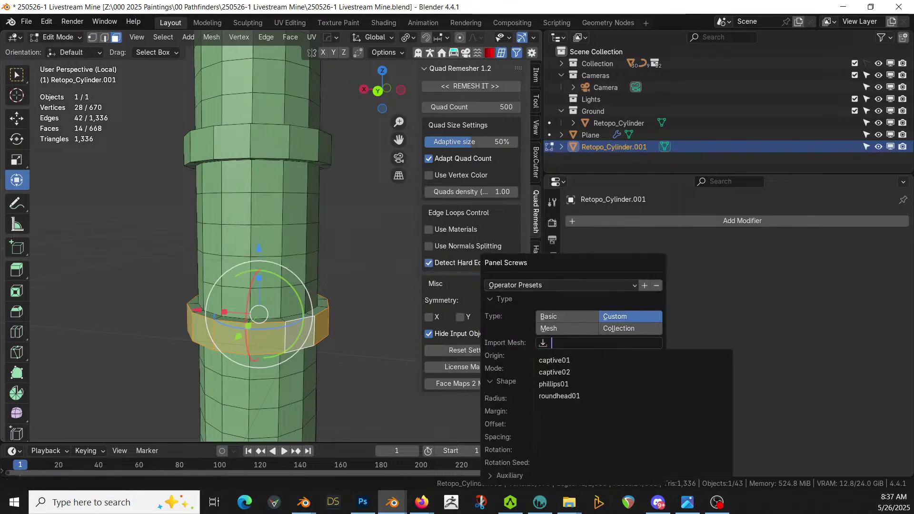
left_click(573, 396)
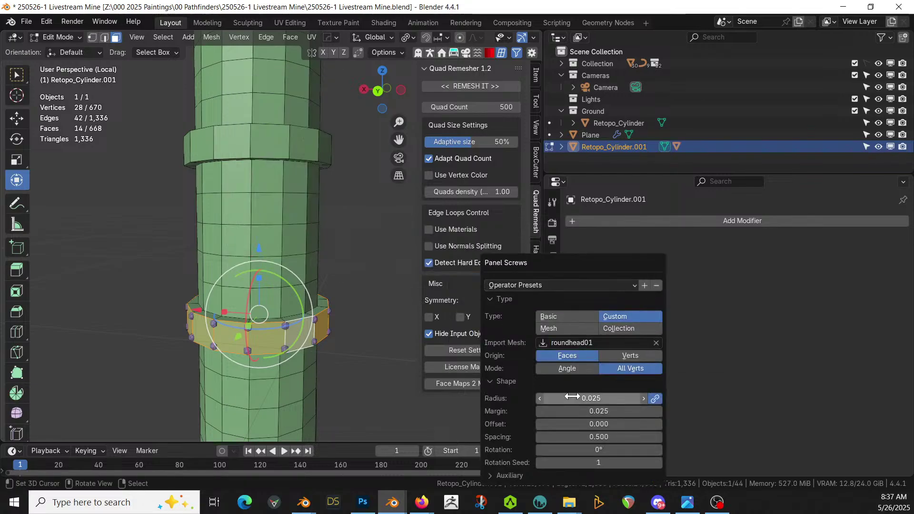
Reopen the Panel Screws settings and set the screw margin on the lowest band to 0.05.
scroll(380, 398, "up", 2)
middle_click_drag(380, 399, 407, 345)
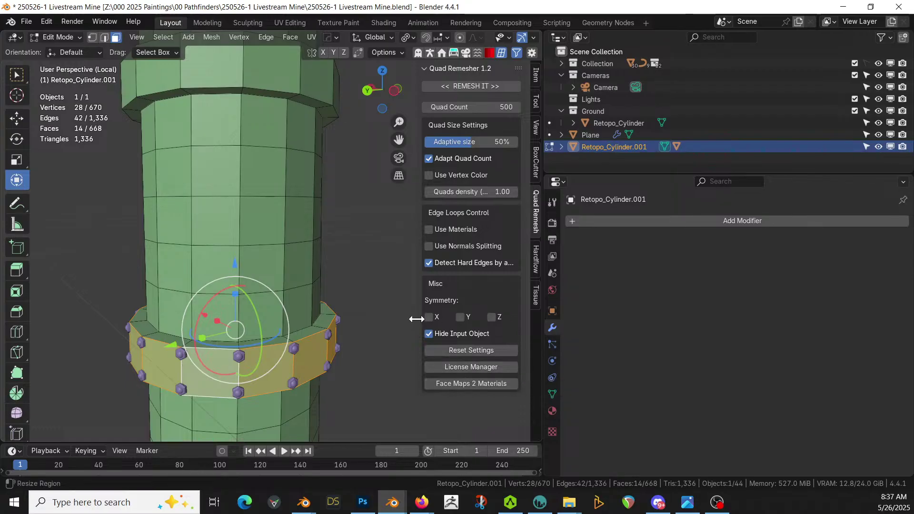
key("F9")
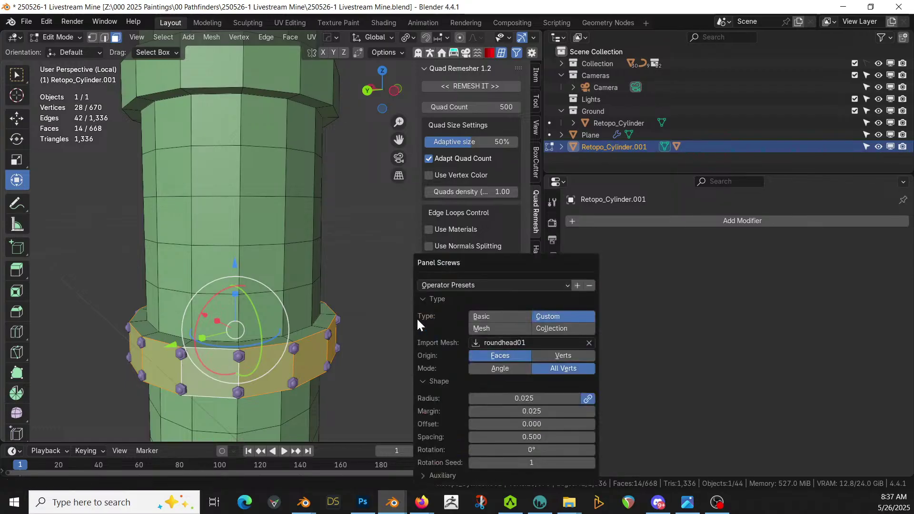
left_click(538, 411)
key("BackSpace")
type(".05")
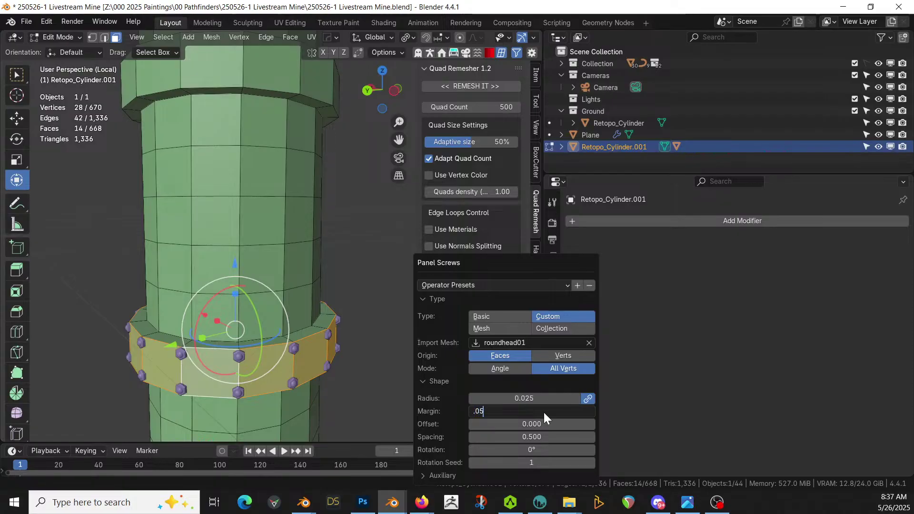
key("Return")
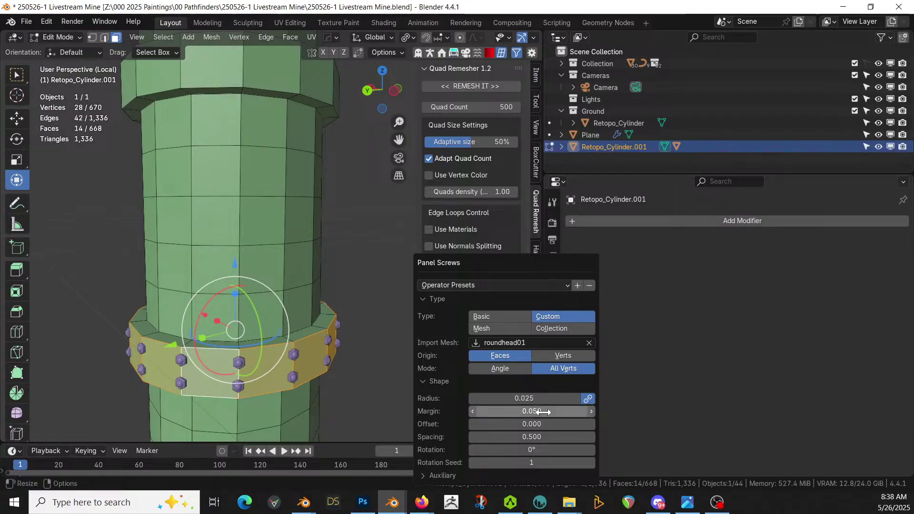
Switch the screw placement mode from All Verts to Angle, trying a 45° threshold and settling on 30°.
left_click(512, 369)
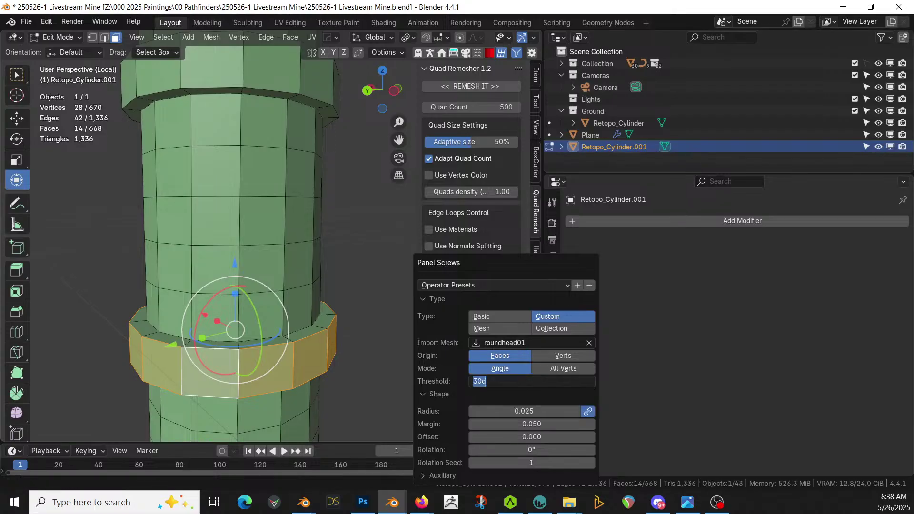
left_click(552, 369)
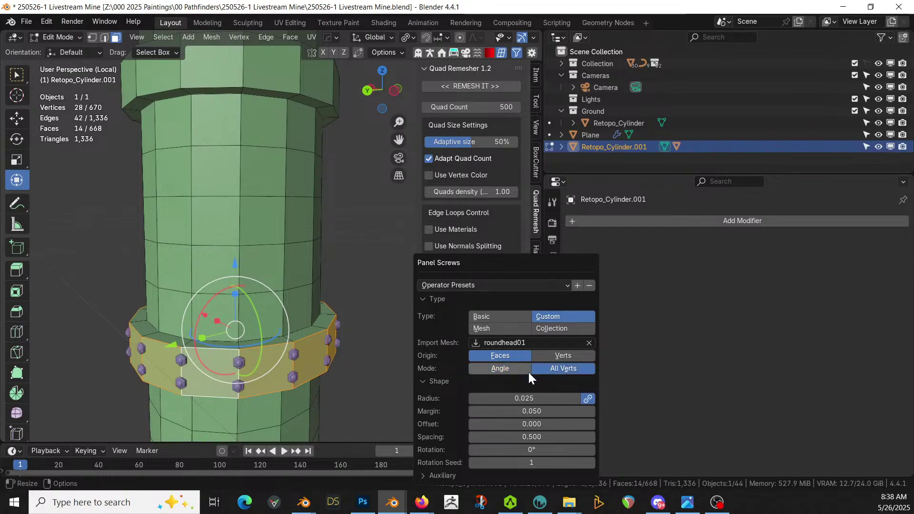
left_click(515, 368)
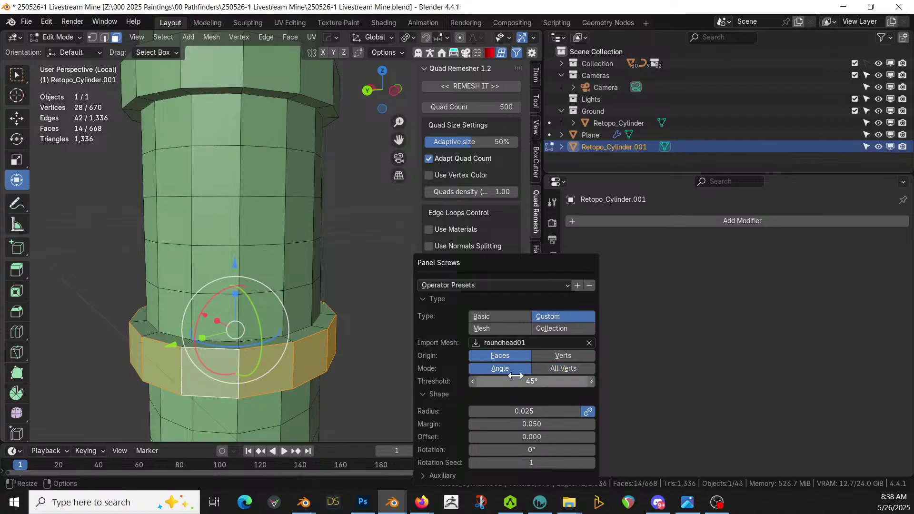
left_click(524, 381)
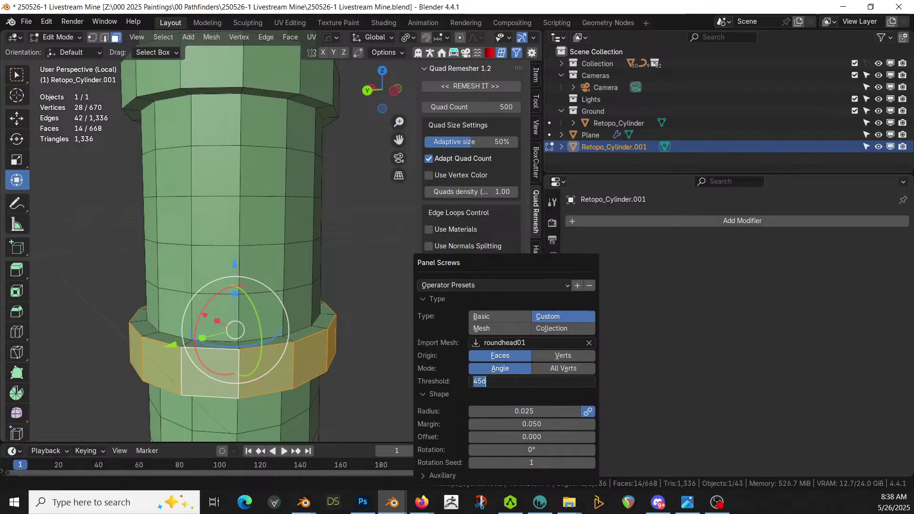
key("Return")
left_click(524, 382)
key("Return")
left_click(524, 382)
key("Return")
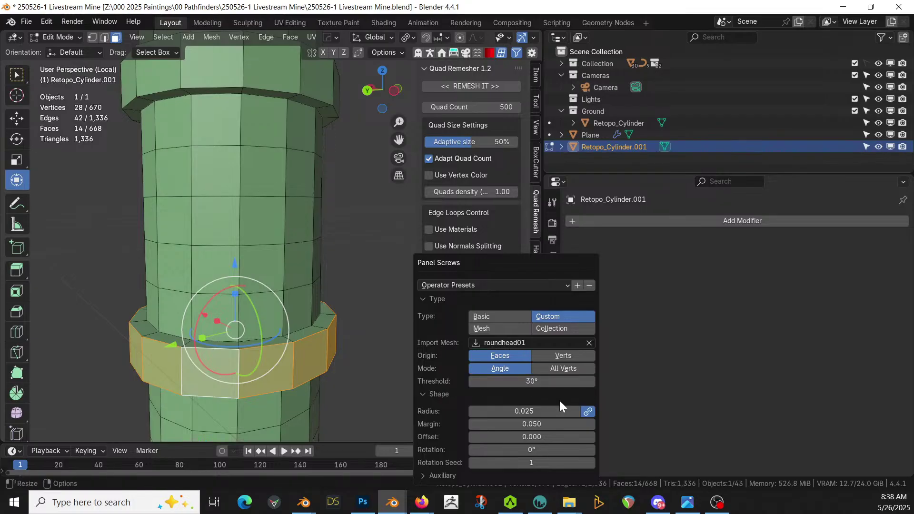
Enable Per Face placement for the lowest band's screws and set their radius to 0.020 and margin to 0.033.
left_click(424, 475)
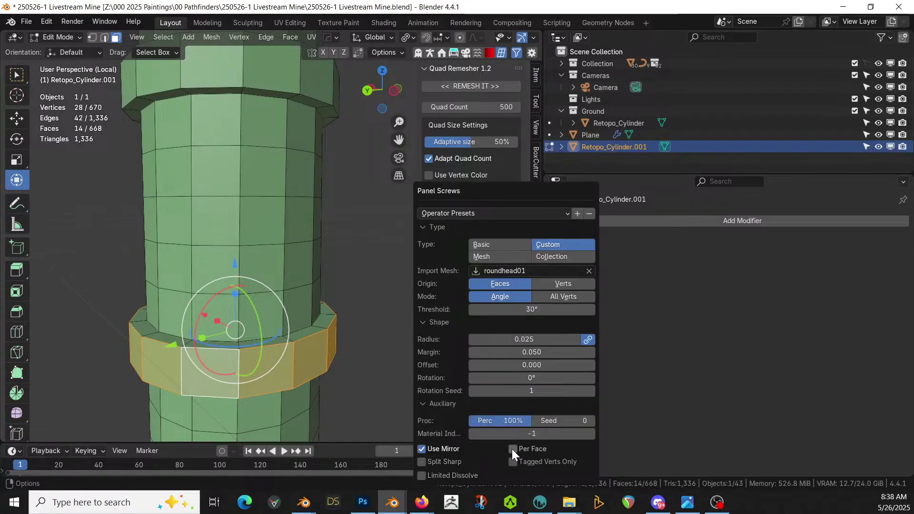
left_click(512, 450)
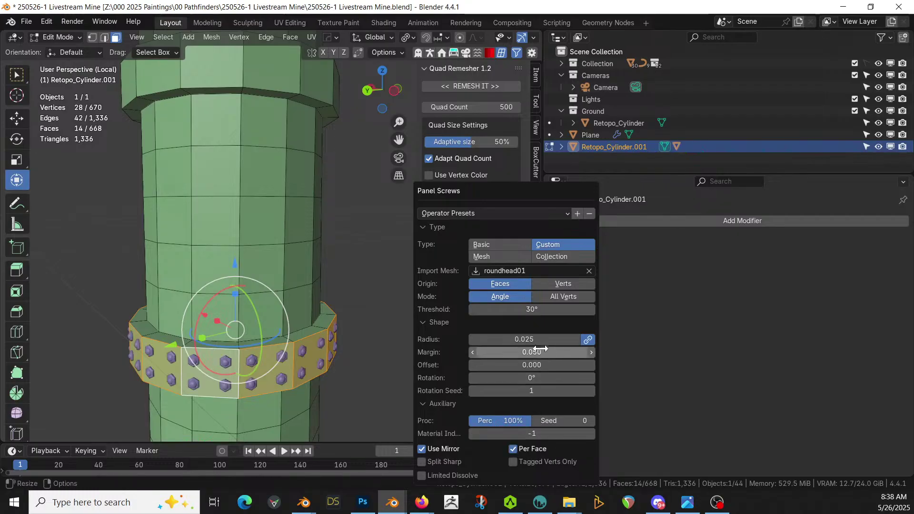
left_click(530, 340)
type(".0")
key("Tab")
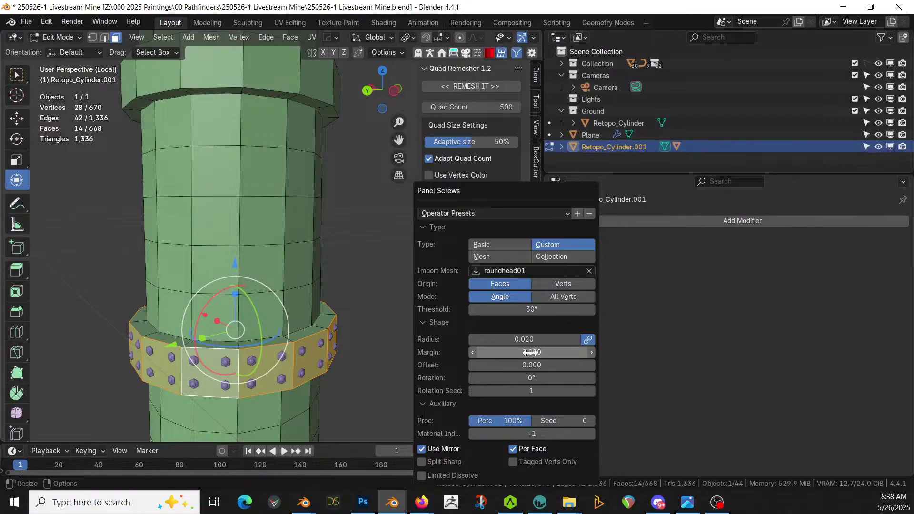
type(".033")
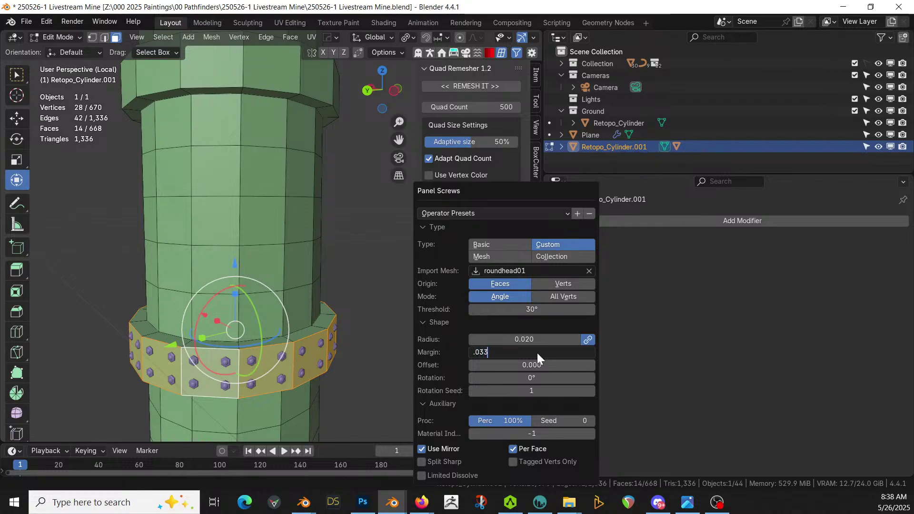
key("Return")
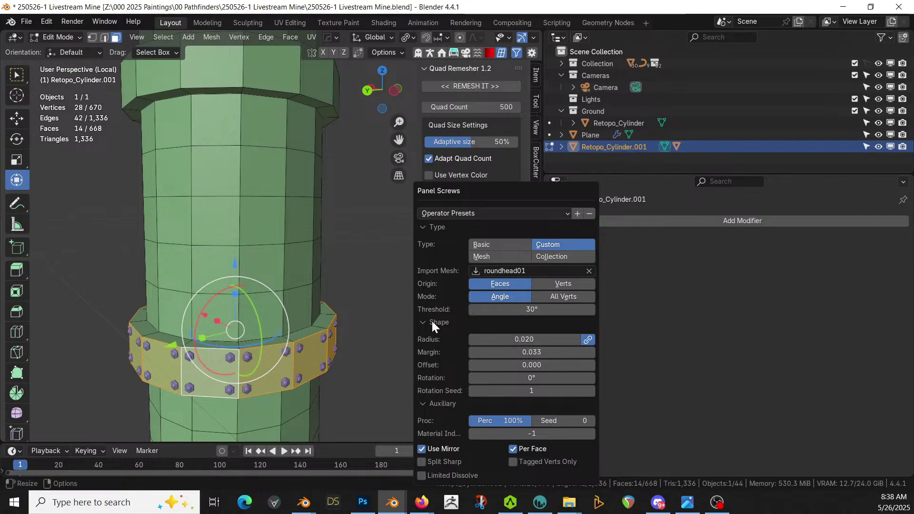
Apply Panel Screws to the outer face loop of the second band from below, using the custom roundhead01 mesh, rotation seed 2 and Per Face placement.
middle_click_drag(356, 339, 322, 393)
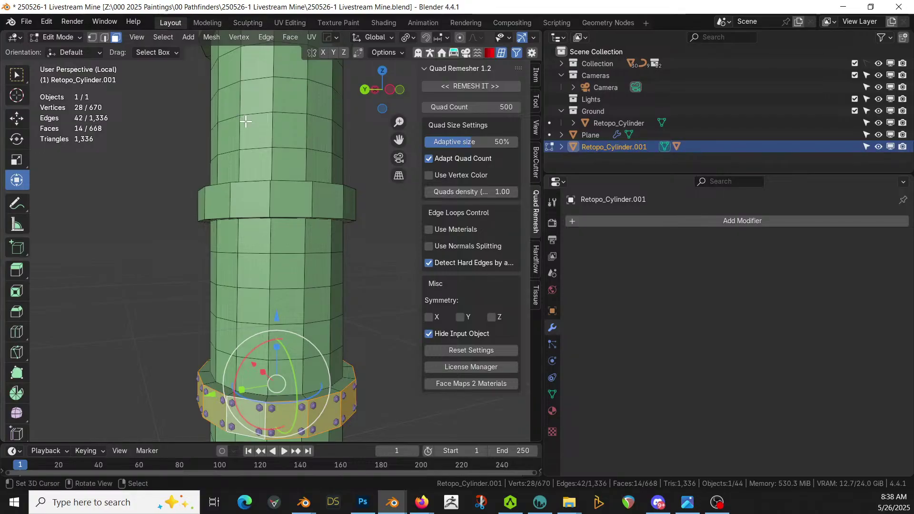
left_click(265, 196)
left_click(267, 196, "shift")
left_click(268, 197, "alt+shift")
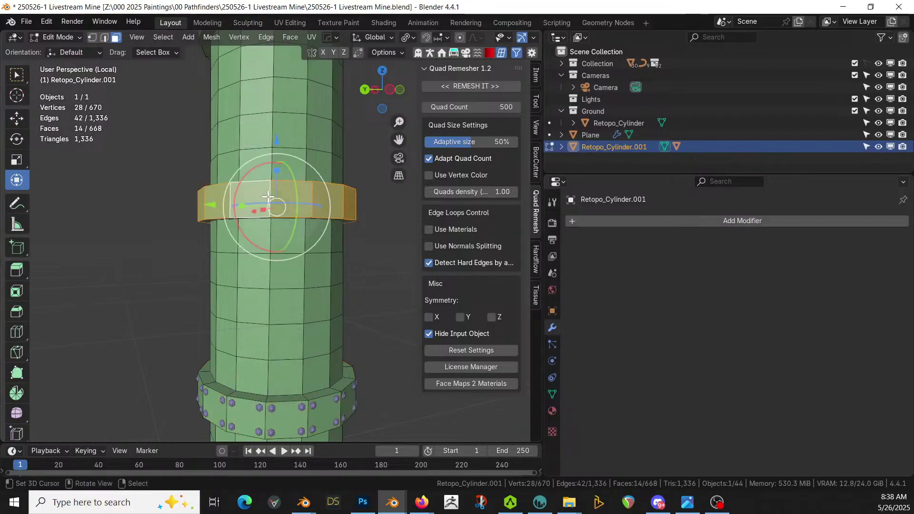
key("ctrl+alt+x")
mouse_move(267, 196)
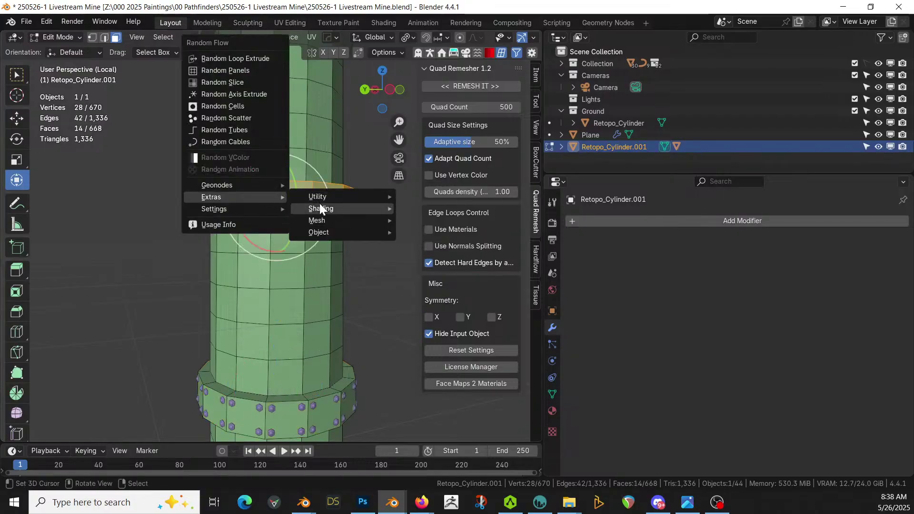
mouse_move(327, 196)
left_click(444, 248)
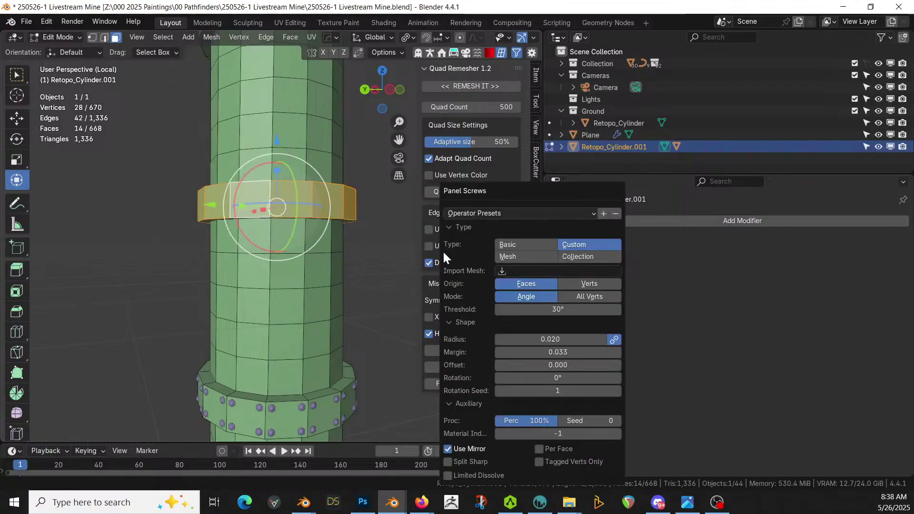
left_click(553, 271)
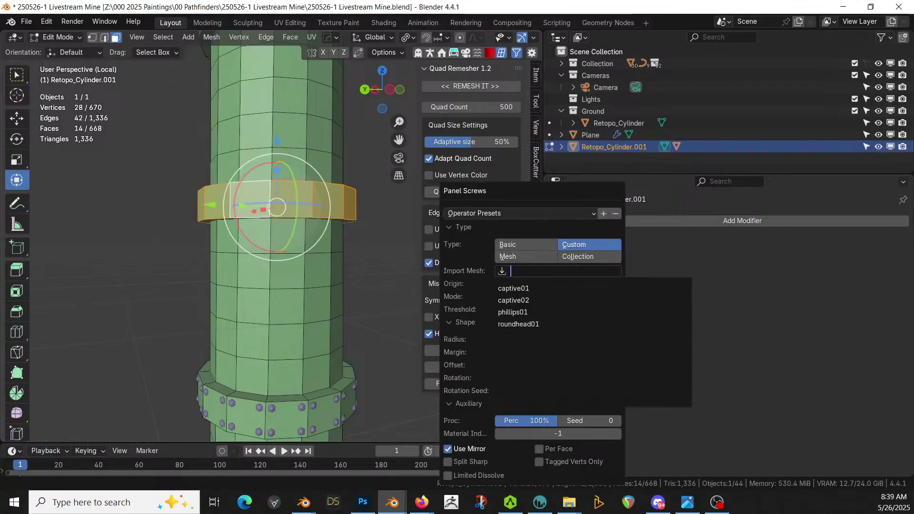
left_click(519, 324)
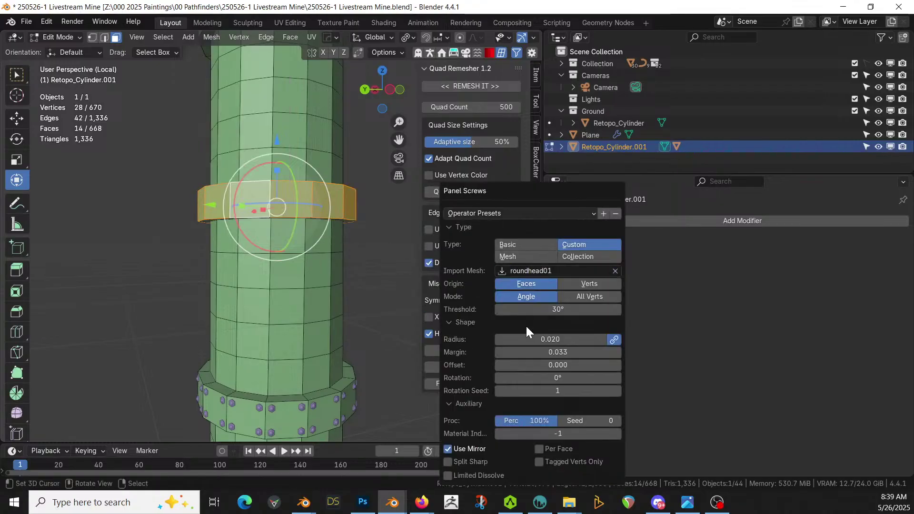
left_click(618, 392)
left_click(539, 449)
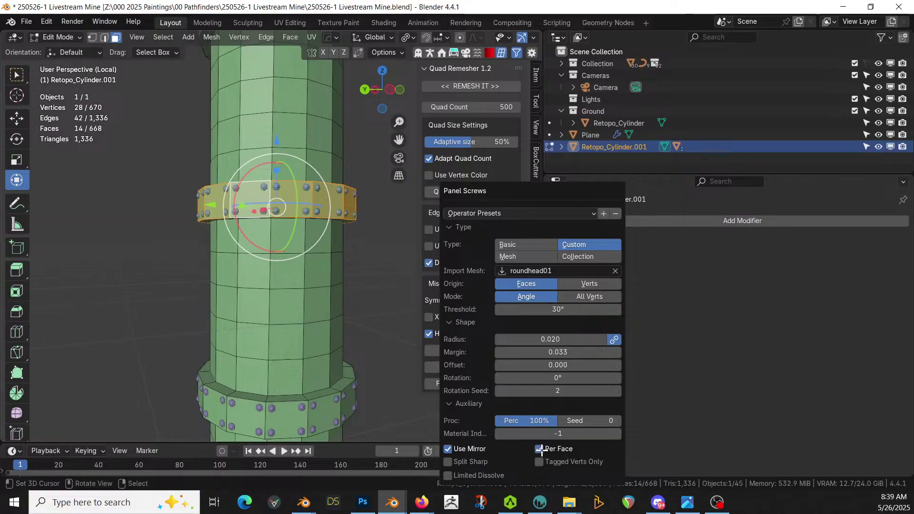
Try to apply Panel Screws to the third band's outer face loop with Per Face placement and rotation seed 4.
middle_click_drag(420, 279, 274, 172, "shift")
left_click(275, 173, "alt")
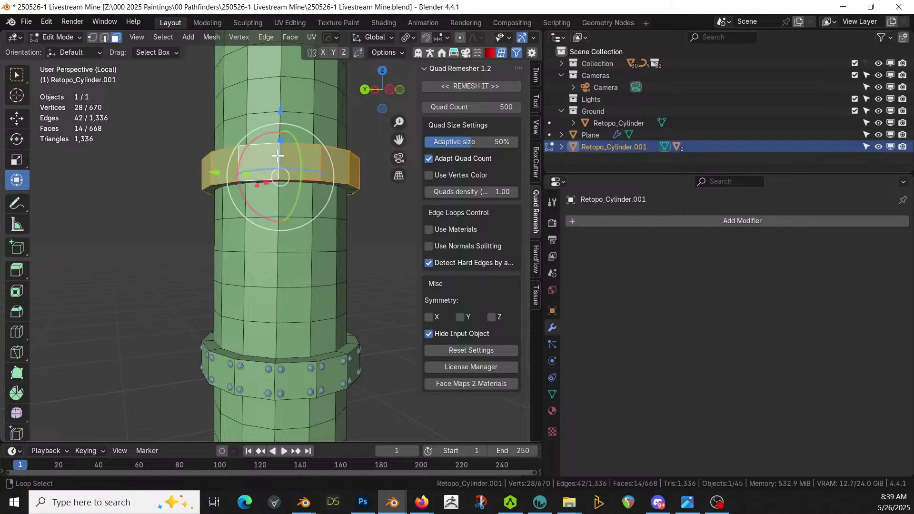
key("ctrl+alt+x")
mouse_move(363, 202)
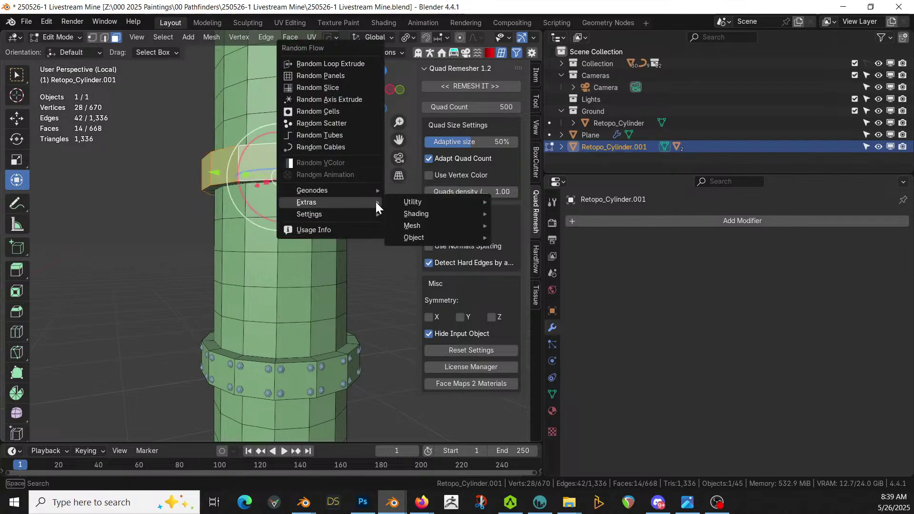
left_click(551, 256)
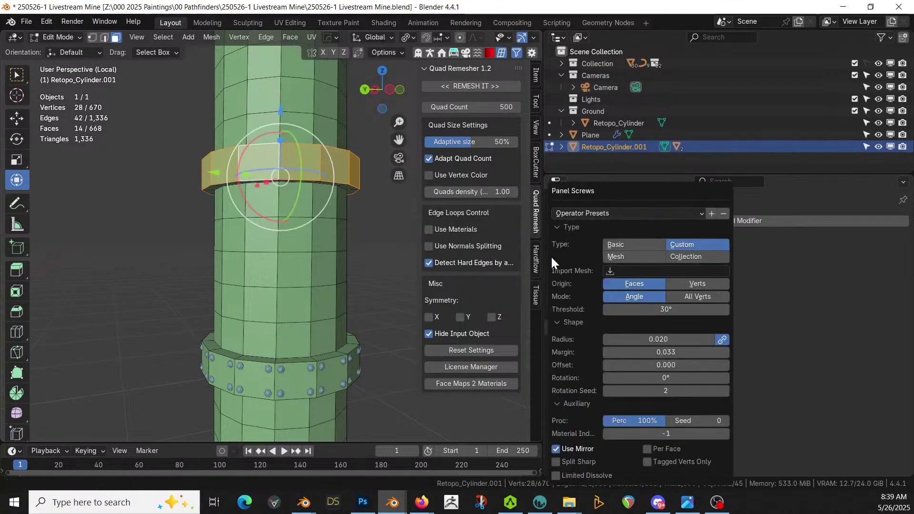
left_click(647, 448)
left_click(726, 390)
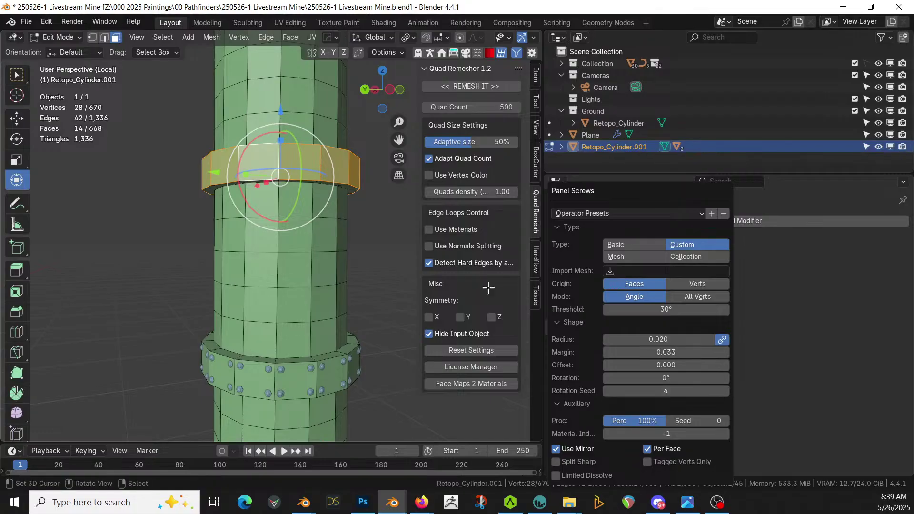
middle_click_drag(410, 253, 281, 285)
key("Tab")
key("alt+q")
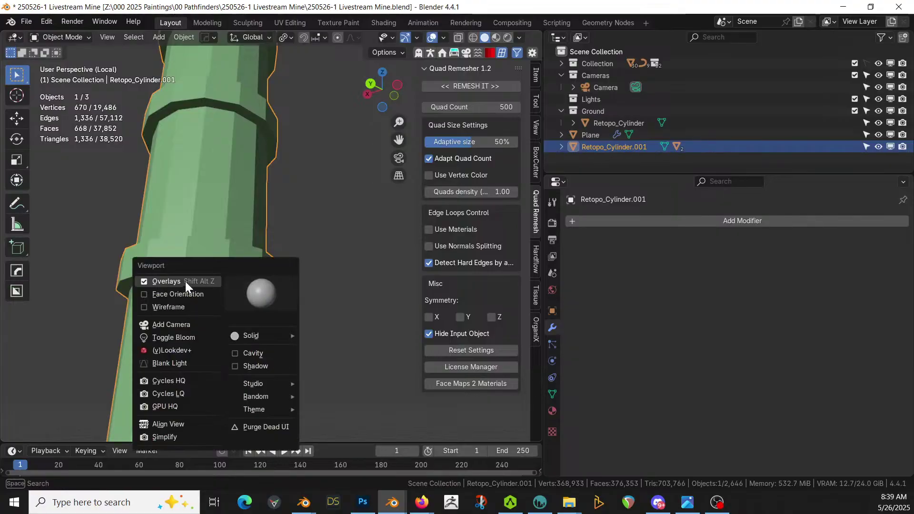
key("Escape")
key("alt+q")
key("Escape")
key("Tab")
middle_click_drag(235, 271, 259, 323)
scroll(240, 290, "down", 3)
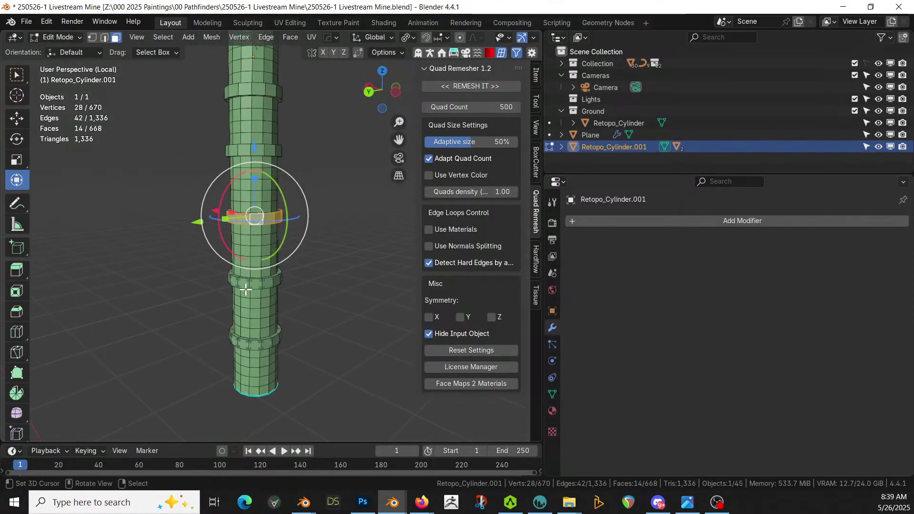
In Object Mode, make a linked duplicate of the second band's screws and move it up about 1.13 m along global Z to the third band.
key("Tab")
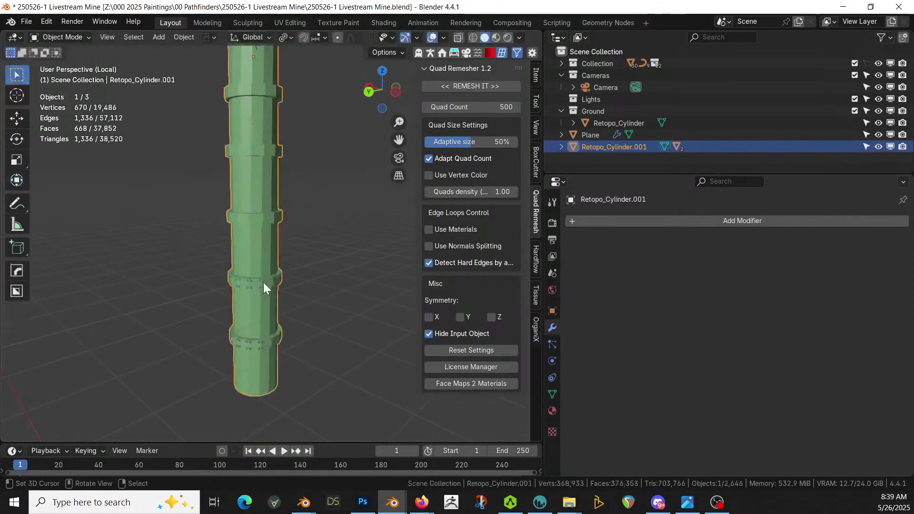
left_click(263, 289)
scroll(271, 288, "up", 2)
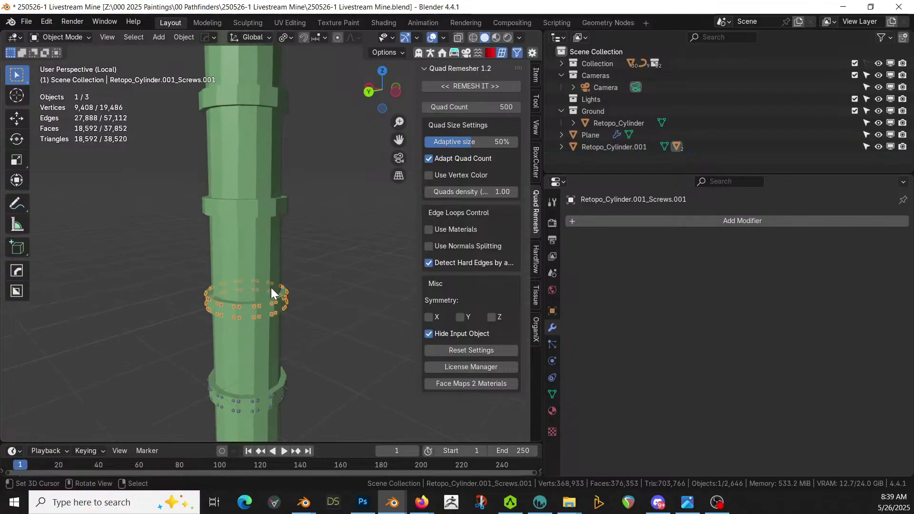
scroll(272, 289, "up", 1)
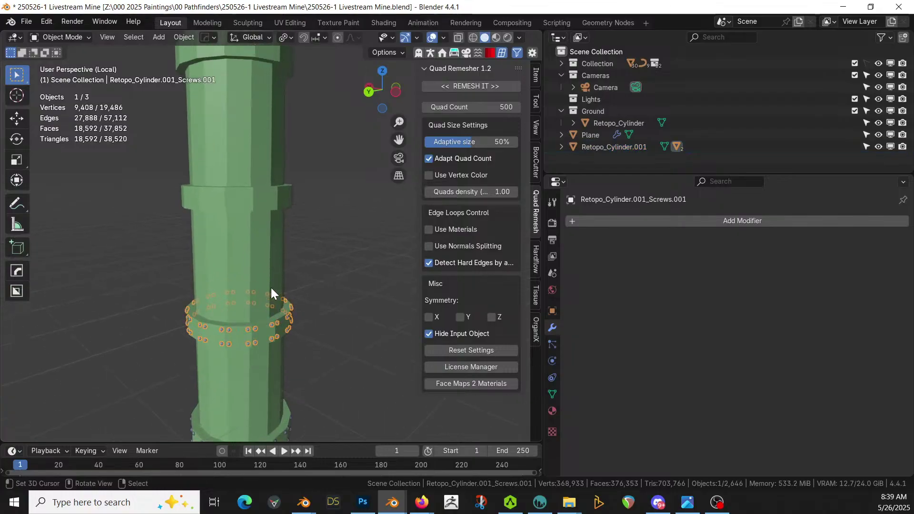
key("alt+d")
key("z")
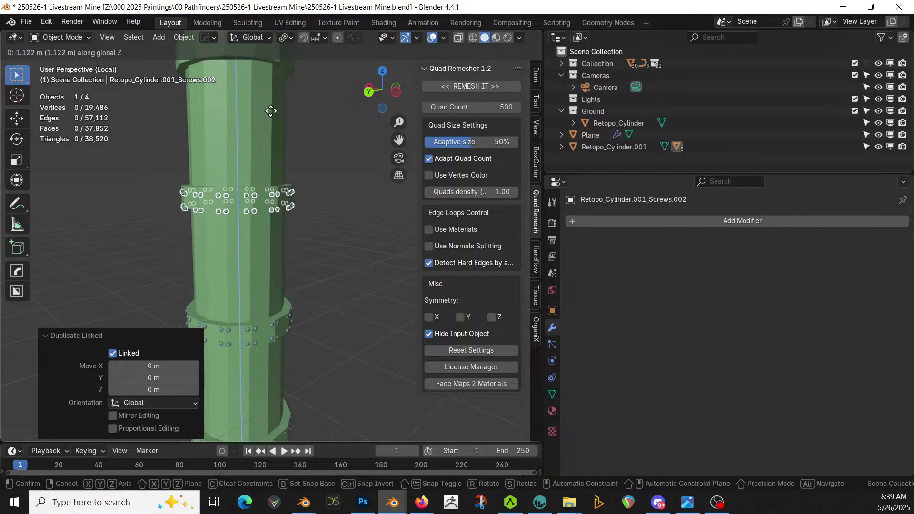
left_click(271, 111)
Check the duplicated screws against the third band up close, and undo their upward move.
key("KP_Decimal")
mouse_move(275, 139)
middle_mouse_down()
mouse_move(280, 127)
mouse_move(273, 134)
middle_mouse_up()
key("g")
key("z")
key("Escape")
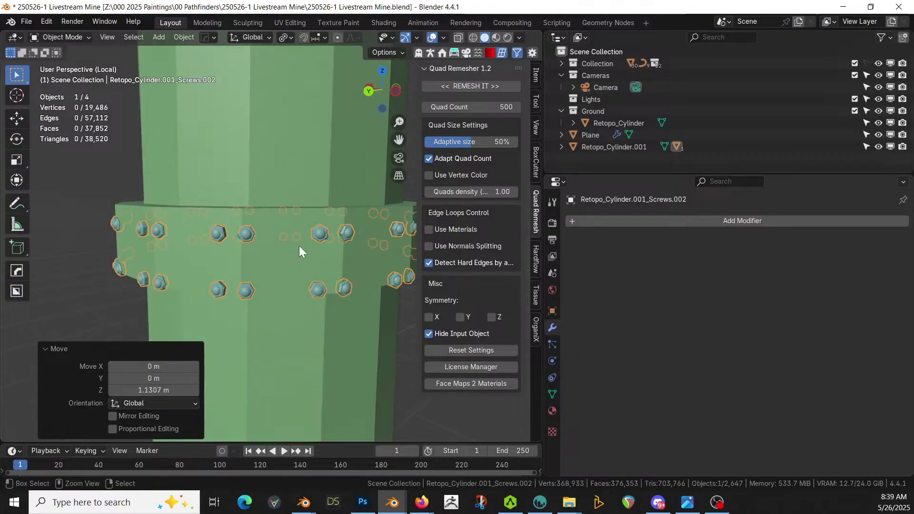
key("ctrl+z")
Set the transform orientation to Local and move the linked screw duplicate up about 1.14 m along its Z axis to the third band.
scroll(299, 246, "down", 5)
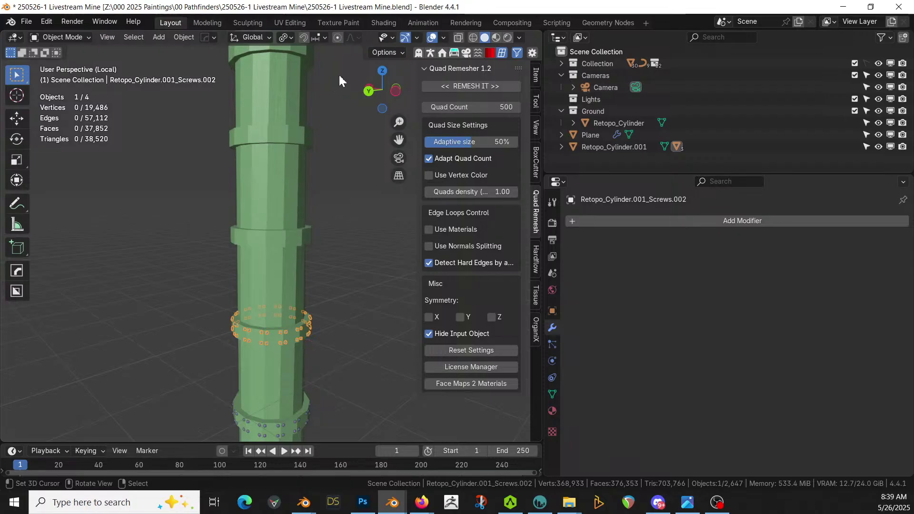
left_click(270, 38)
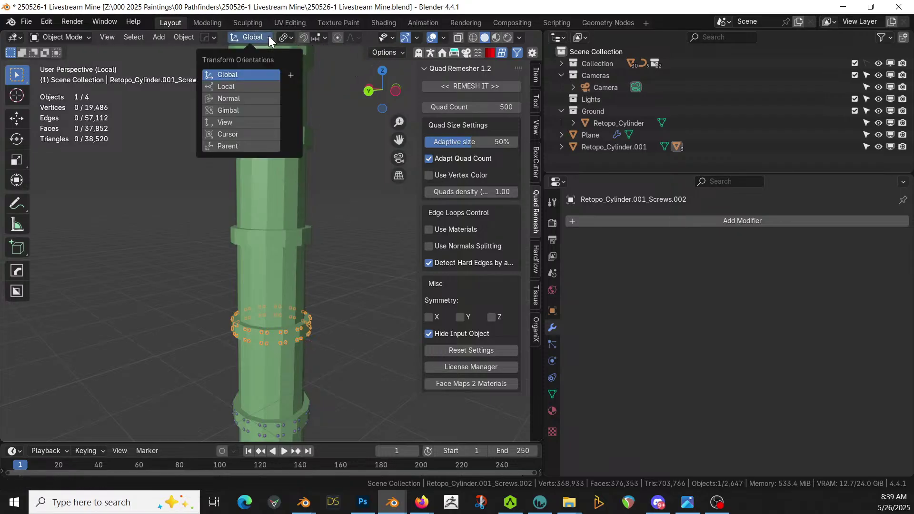
left_click(238, 86)
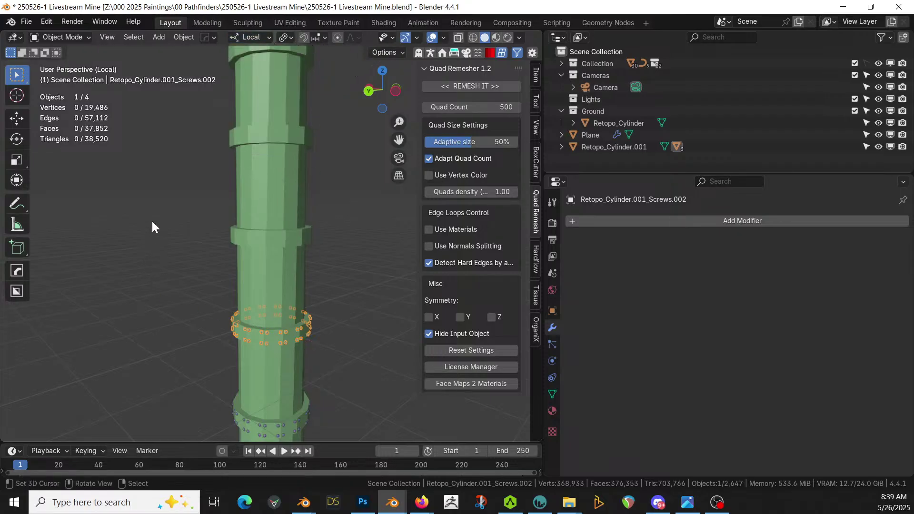
left_click(17, 180)
scroll(257, 298, "down", 2)
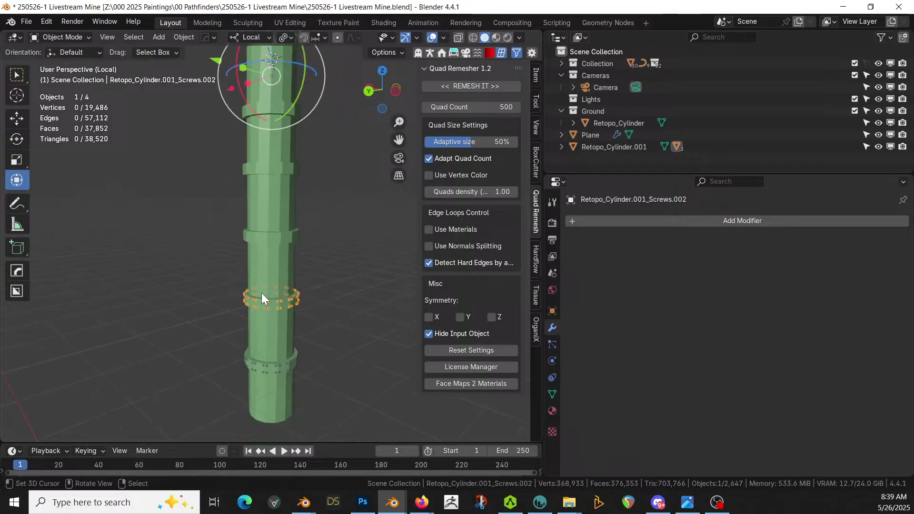
scroll(288, 308, "up", 2)
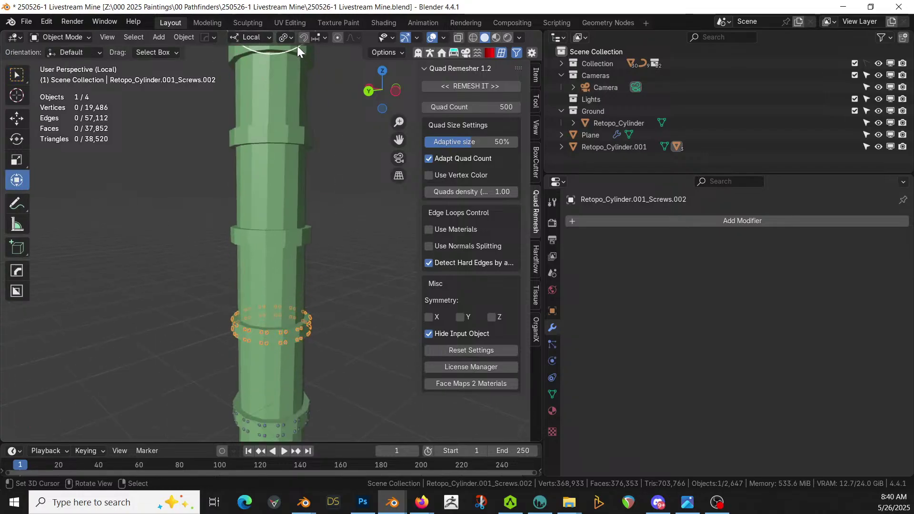
key("g")
key("z")
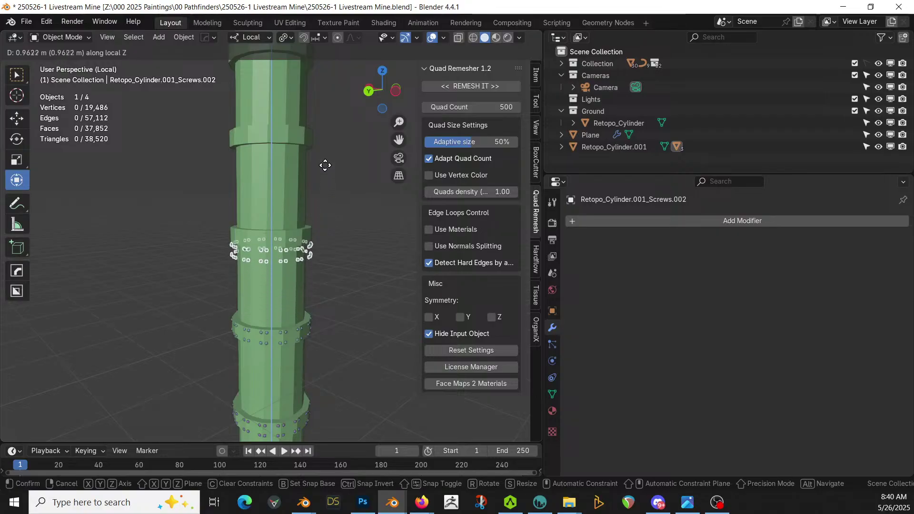
left_click(325, 151)
scroll(326, 150, "up", 6)
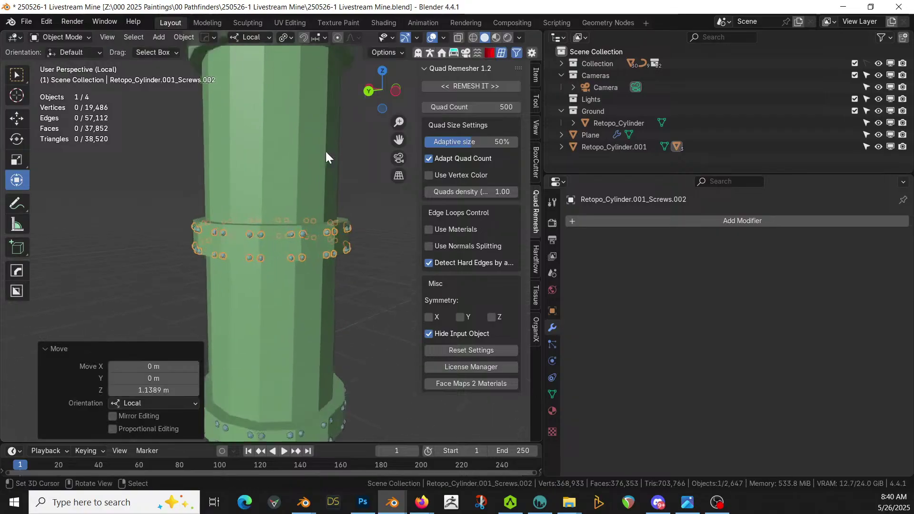
Select the shaft cylinder and set its X rotation to exactly 0°.
middle_click_drag(322, 194, 275, 194)
scroll(278, 238, "down", 4)
scroll(247, 232, "down", 2)
left_click(255, 205)
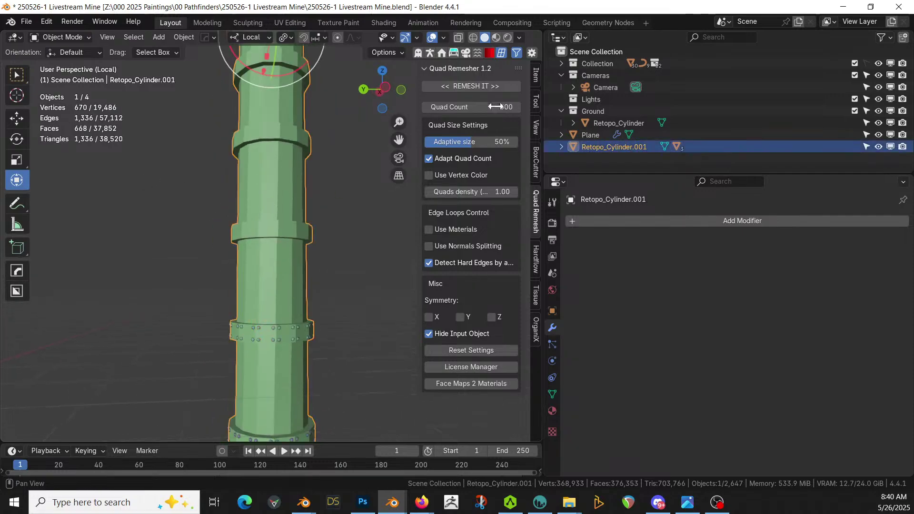
left_click(535, 73)
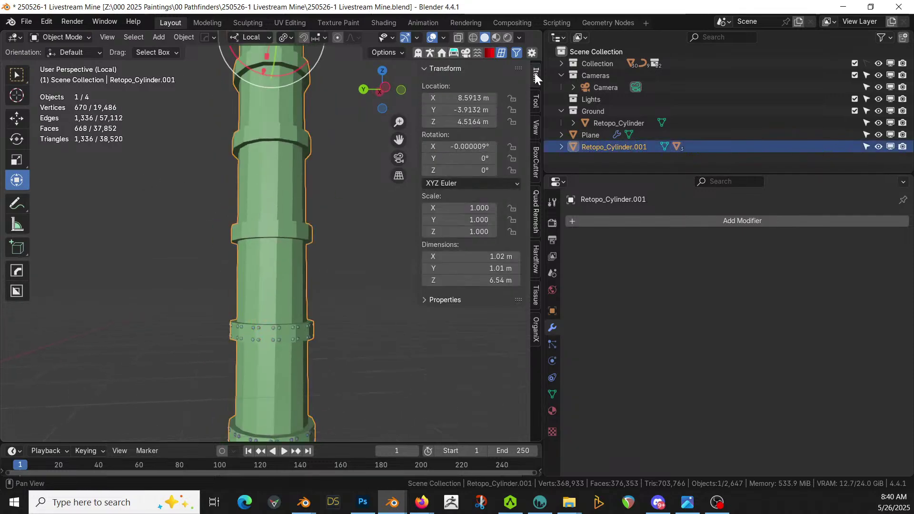
left_click(474, 145)
type("0")
key("Return")
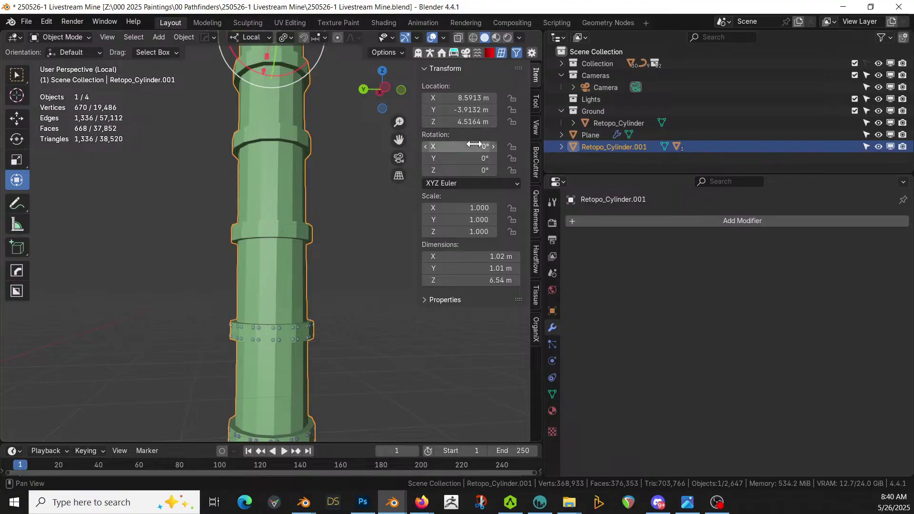
Select the second band's screws and set the transform orientation to Global with Median Point as the pivot.
left_click(280, 328)
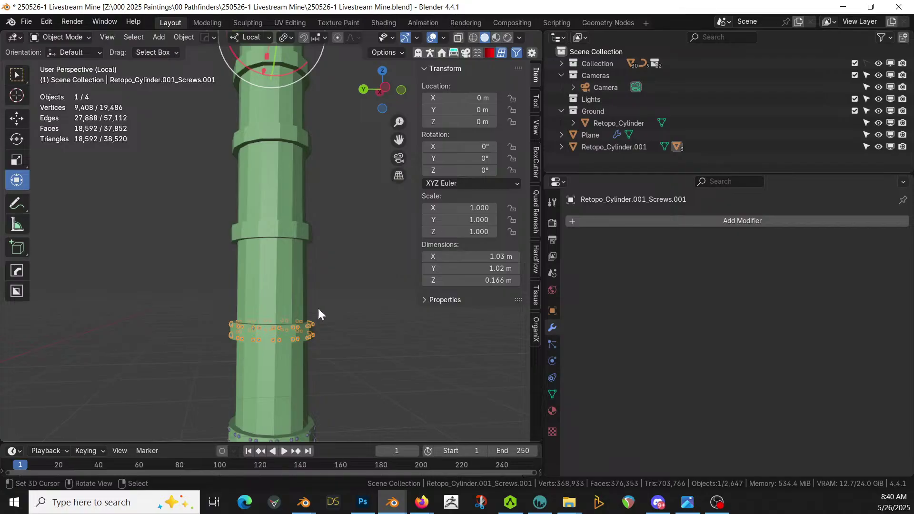
left_click(265, 37)
left_click(236, 75)
left_click(286, 38)
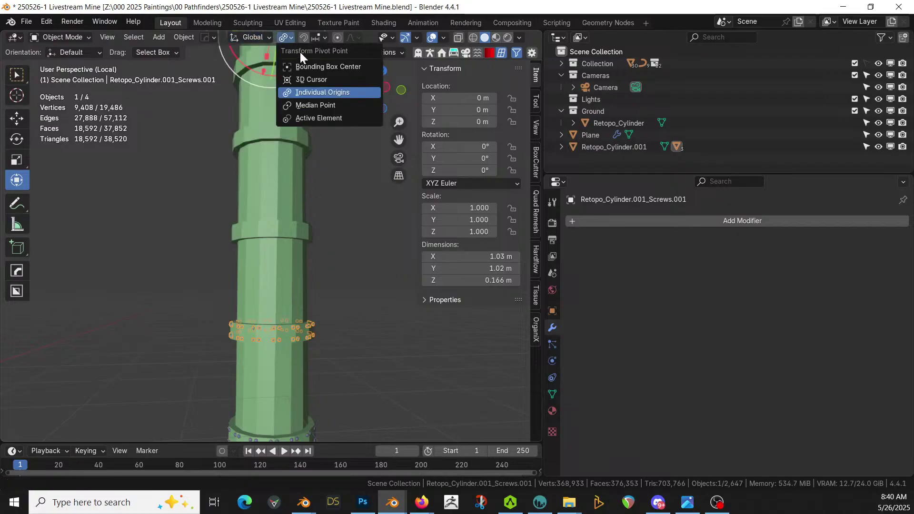
left_click(315, 104)
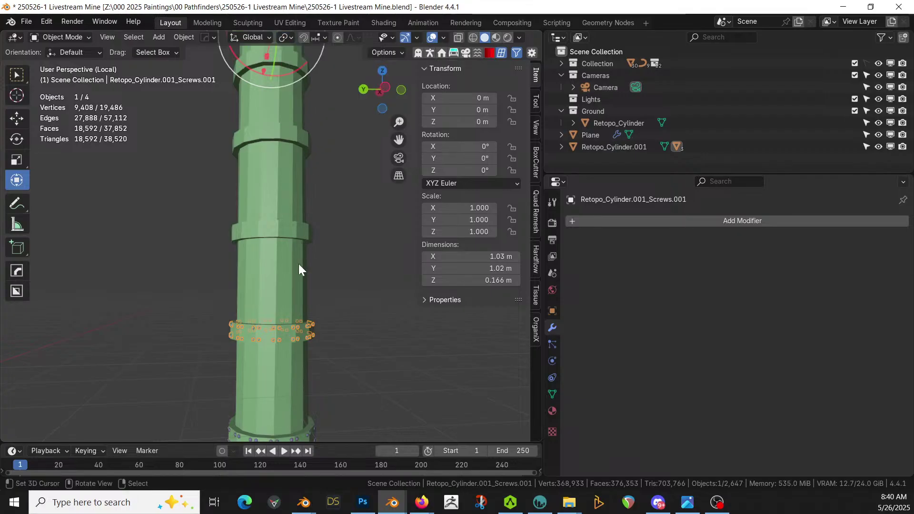
Make an unlinked duplicate of the second band's screws and move it up about 1.14 m along global Z to the third band.
left_click(293, 328)
left_click(293, 328)
key("shift+d")
right_click(293, 327)
key("g")
key("z")
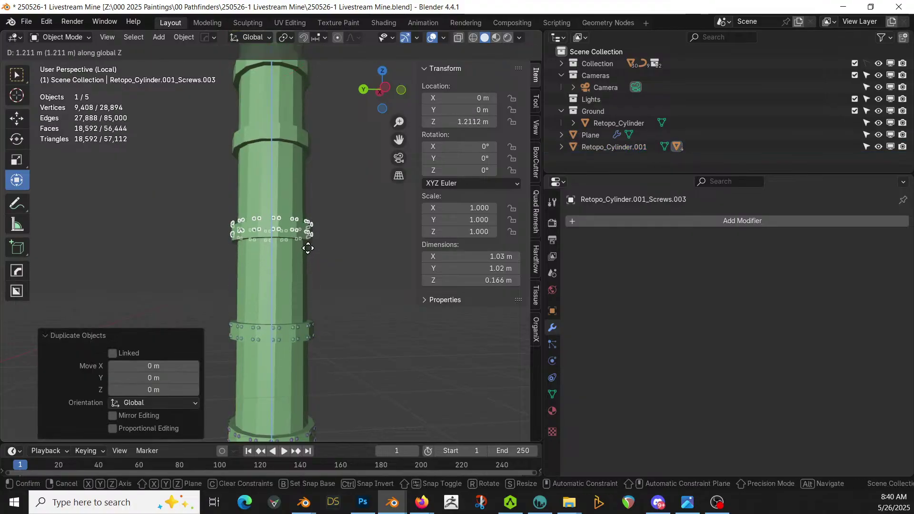
left_click(308, 251)
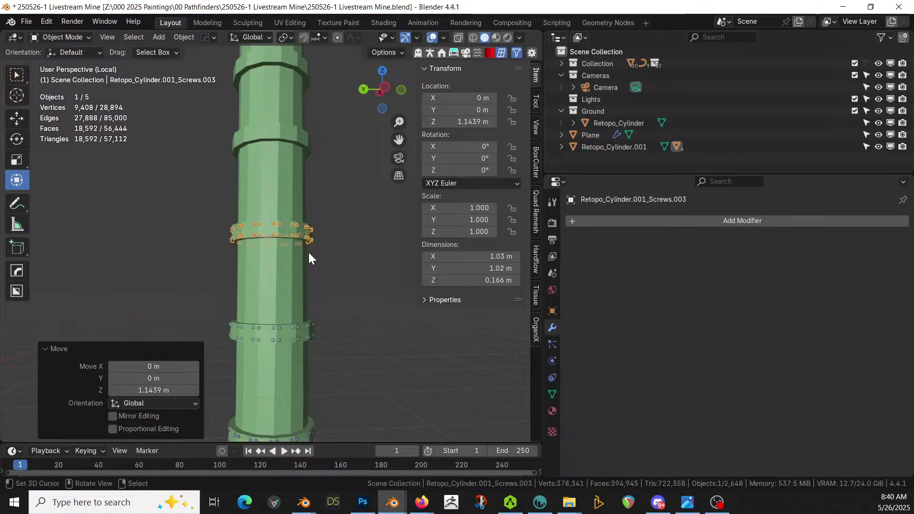
Rotate the third band's screws about 3° around the global Z axis to line them up with the band's facets.
scroll(308, 253, "up", 6)
middle_click_drag(308, 252, 286, 338)
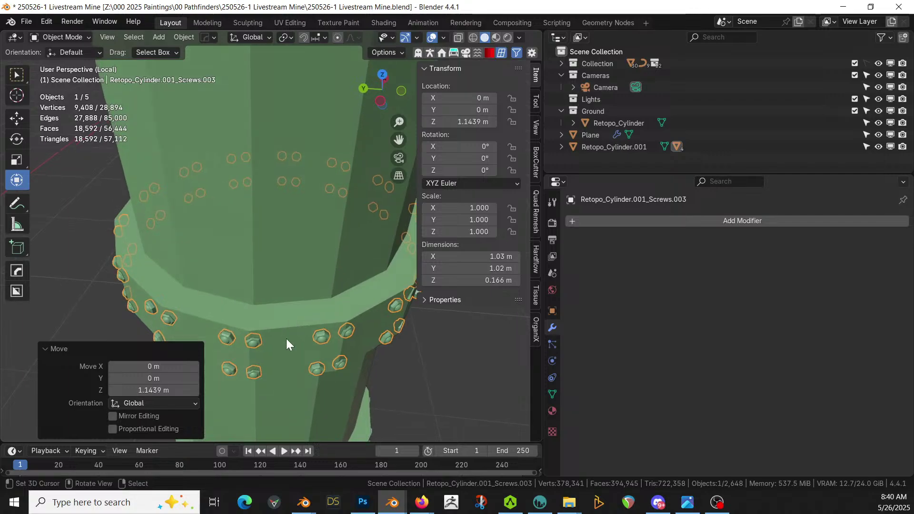
key("r")
key("z")
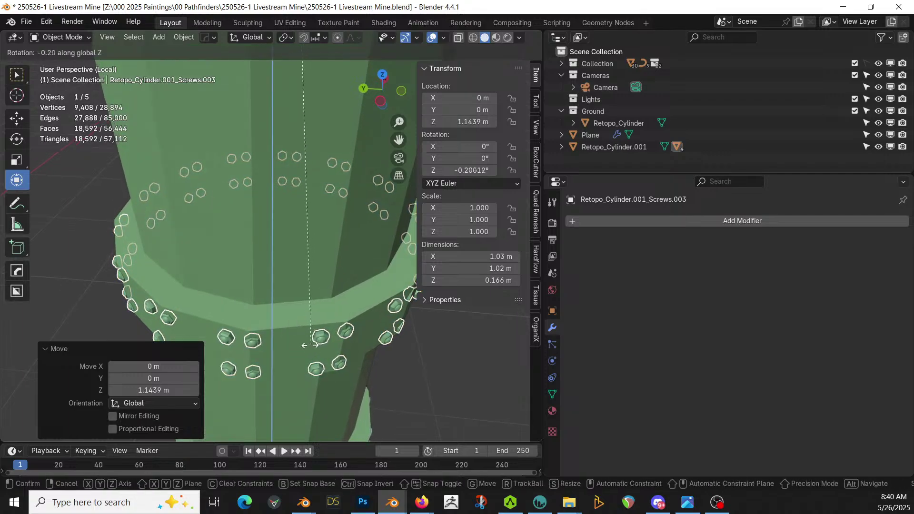
left_click(247, 350)
Make a linked duplicate of the third band's screws and move it up about 1.15 m along global Z to the fourth band.
scroll(296, 326, "down", 5)
middle_click_drag(302, 328, 296, 385)
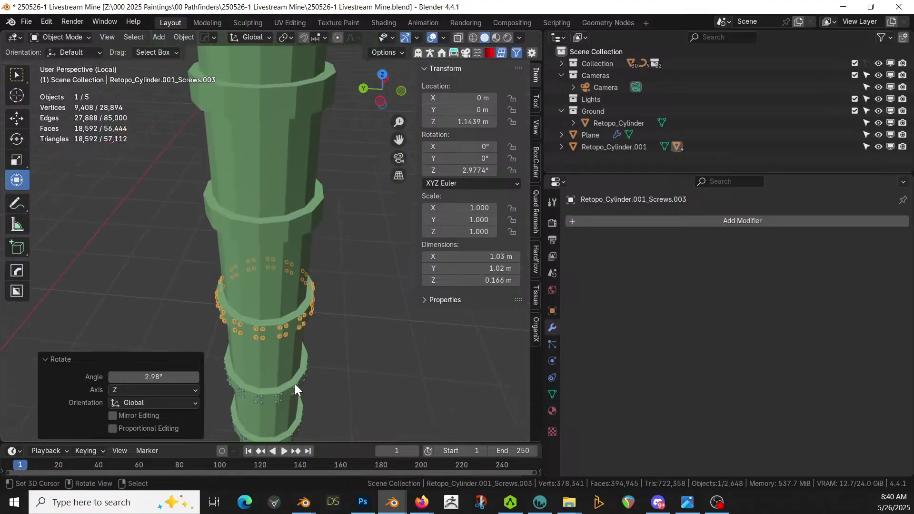
key("alt+d")
key("z")
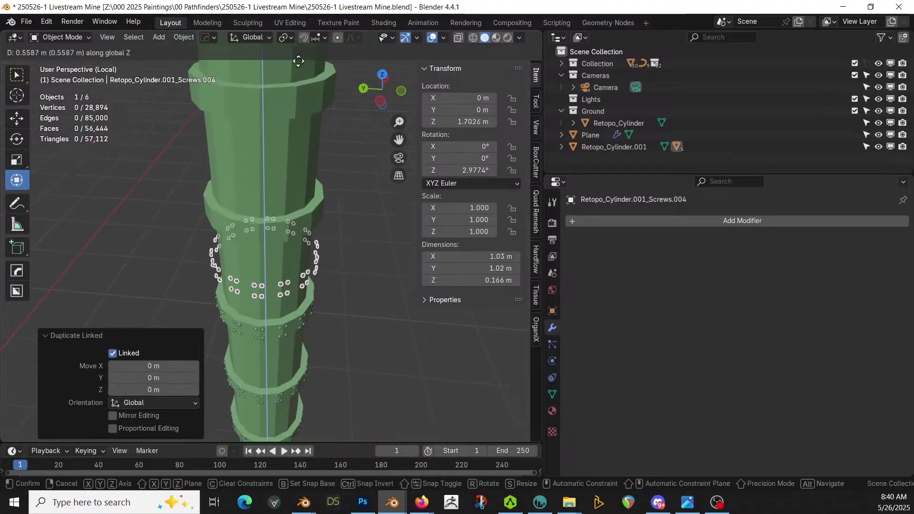
left_click(296, 371)
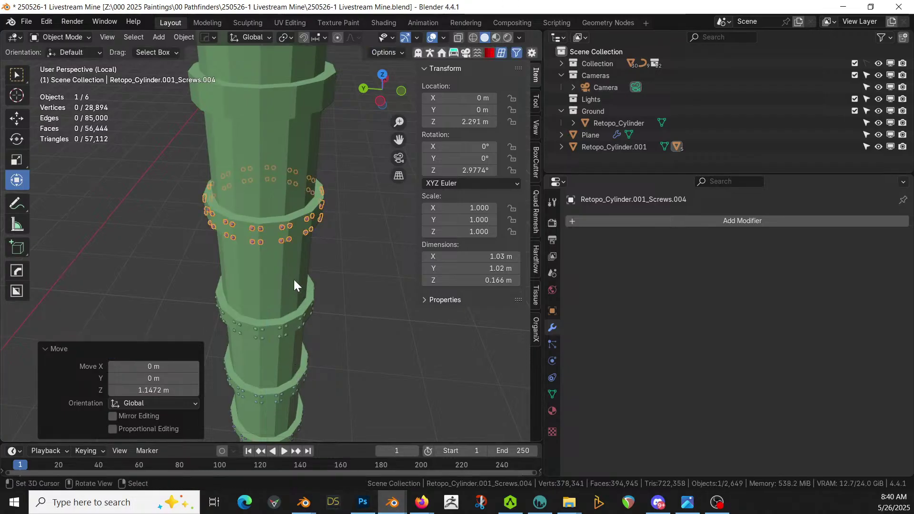
Rotate the fourth band's screws about 2.2° around the global Z axis to fit the band's facets.
scroll(296, 281, "up", 3)
middle_click_drag(312, 295, 341, 348)
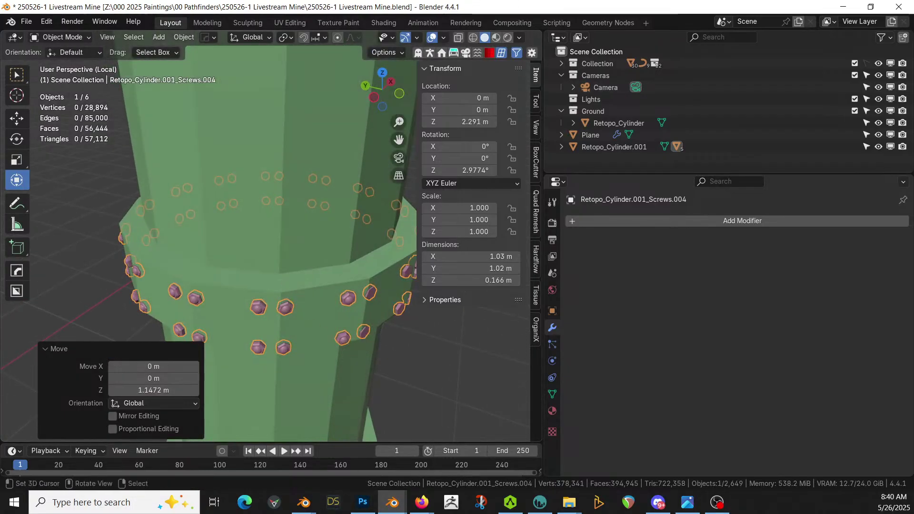
key("r")
key("z")
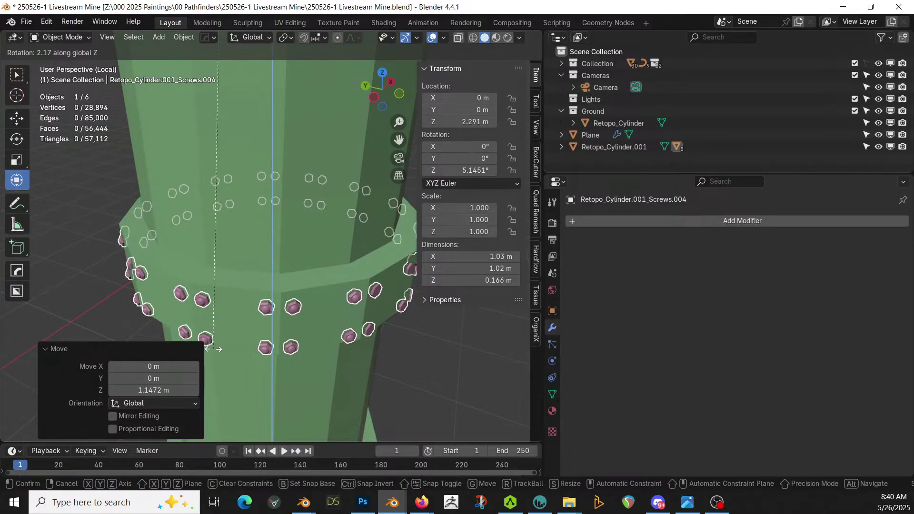
left_click(215, 353)
Make a linked duplicate of the fourth band's screws and move it up about 0.97 m along global Z to the topmost band.
scroll(239, 349, "down", 3)
middle_click_drag(239, 351, 233, 428)
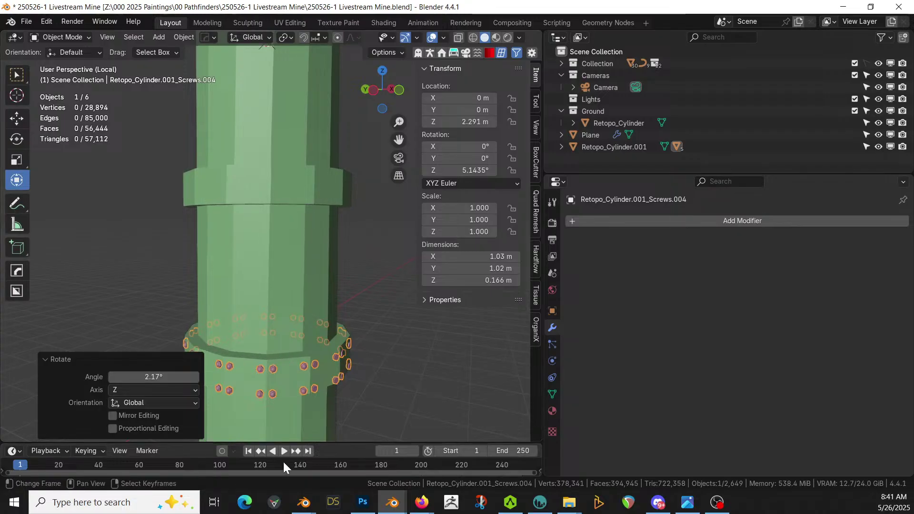
middle_click_drag(281, 411, 301, 392)
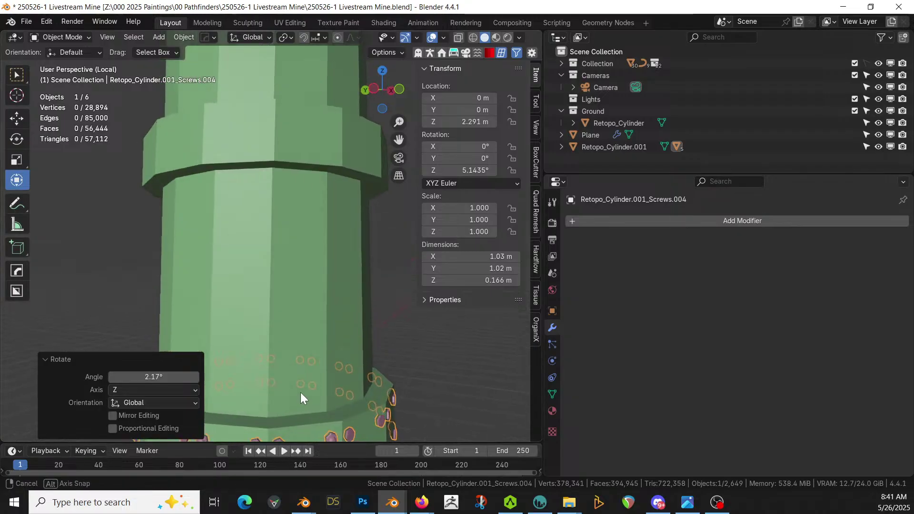
scroll(301, 395, "down", 1)
key("alt+d")
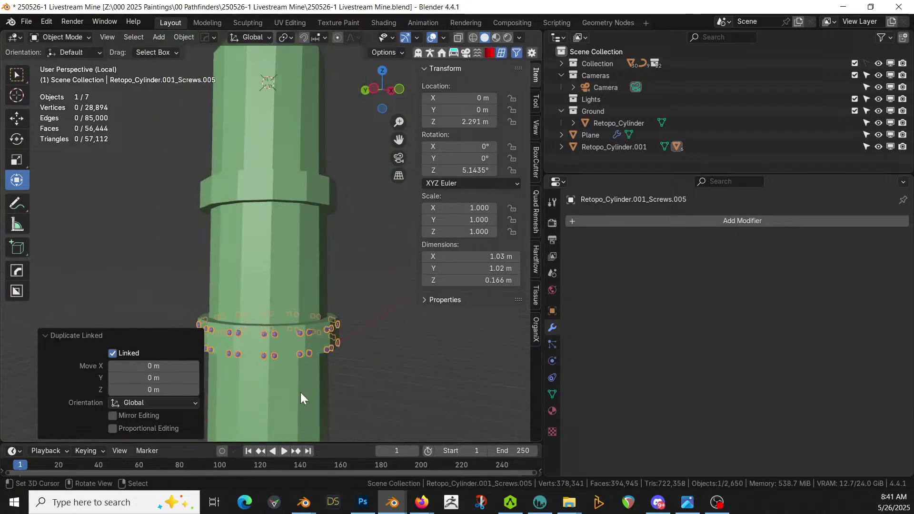
key("z")
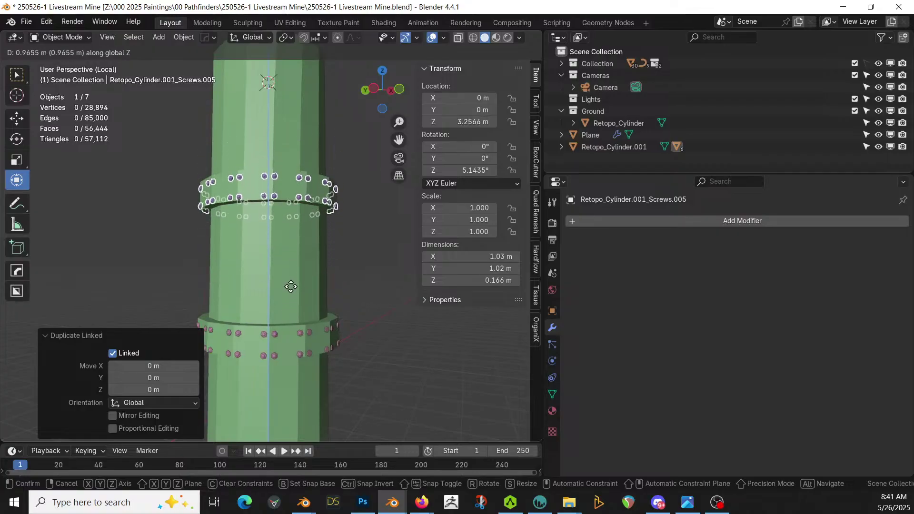
left_click(291, 286)
Rotate the topmost band's screws about 2.3° around the global Z axis to fit the band's facets.
key("r")
key("z")
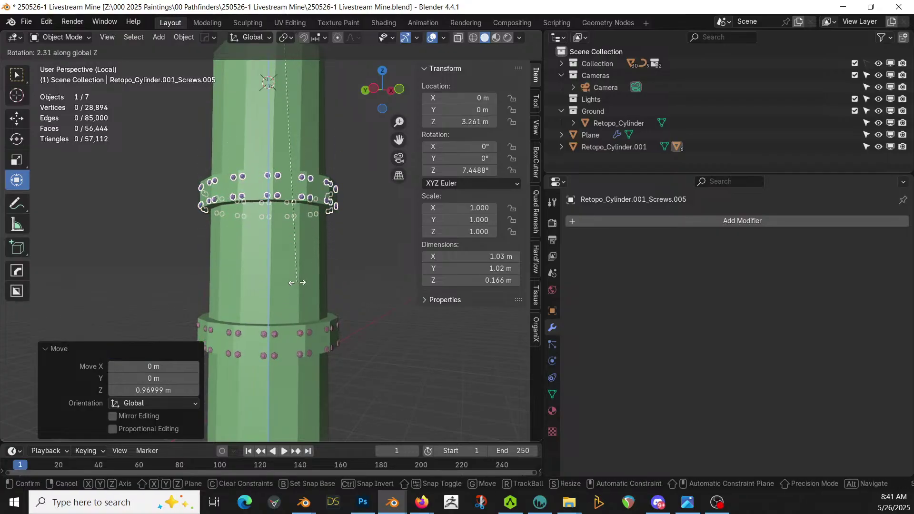
left_click(311, 284)
scroll(310, 282, "up", 3, "shift")
scroll(322, 335, "down", 3, "shift")
scroll(322, 355, "down", 2)
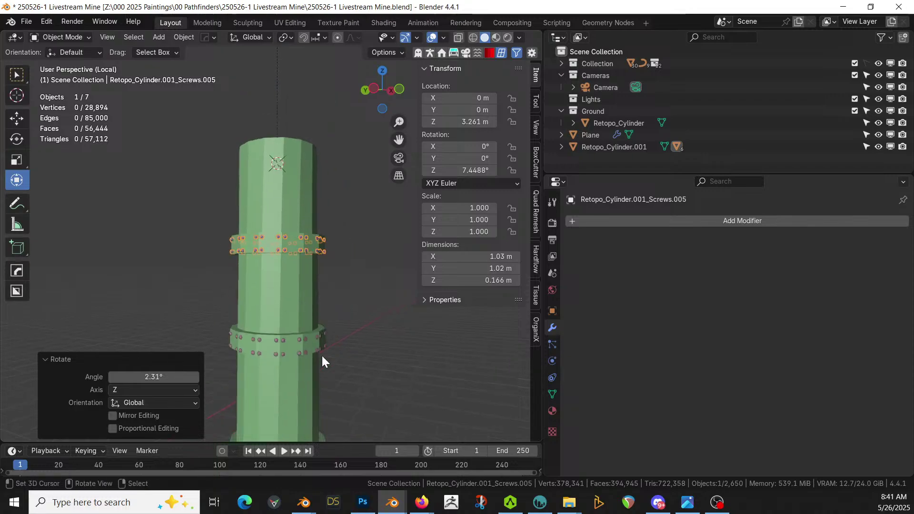
Select all the shaft's screw objects, from Retopo_Cylinder.001_Screws to Retopo_Cylinder.001_Screws.005, and join them into one object.
key("KP_Decimal")
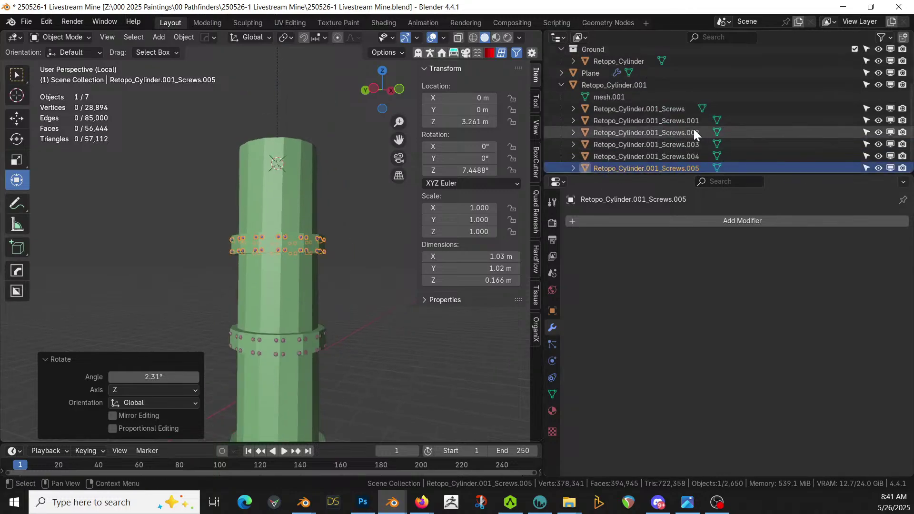
left_click(680, 112, "shift")
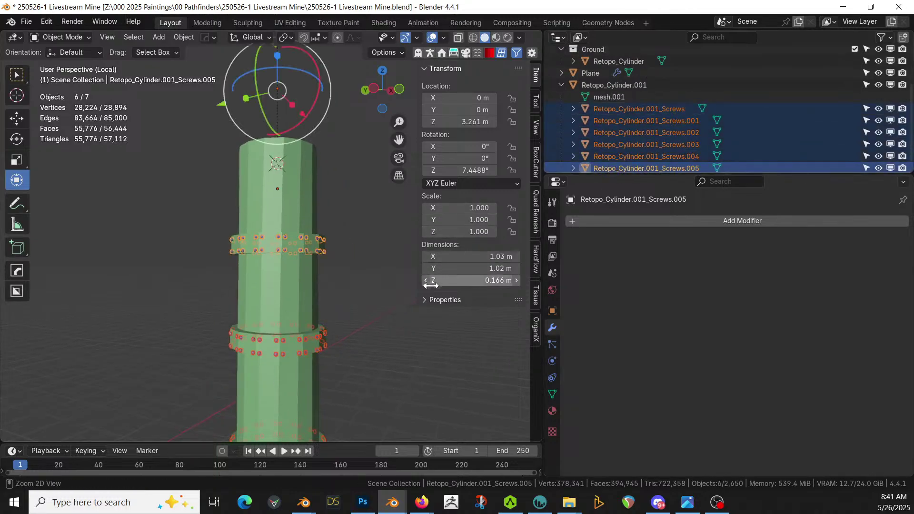
key("ctrl+j")
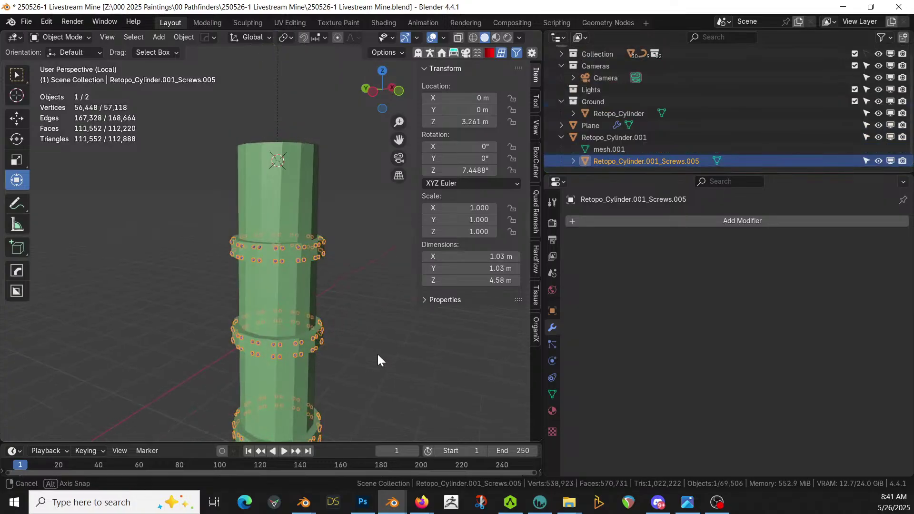
Exit the shaft's local view to bring back the whole scene and select the Retopo_Cylinder mesh in the Ground collection.
middle_click_drag(375, 354, 381, 293, "shift")
scroll(385, 230, "down", 3)
key("KP_Divide")
middle_click_drag(349, 263, 328, 273)
left_click(276, 298)
middle_click_drag(276, 299, 337, 246, "shift")
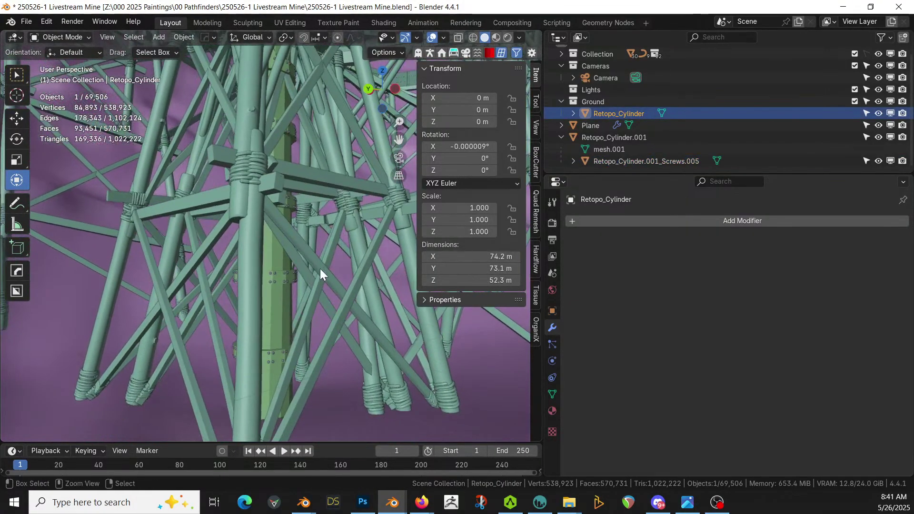
Save the mine scene file.
key("ctrl+s")
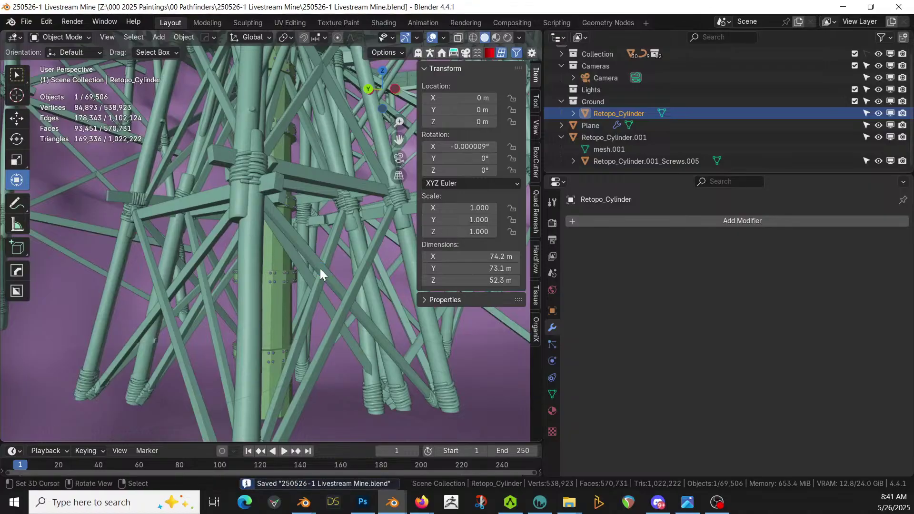
scroll(322, 276, "down", 10)
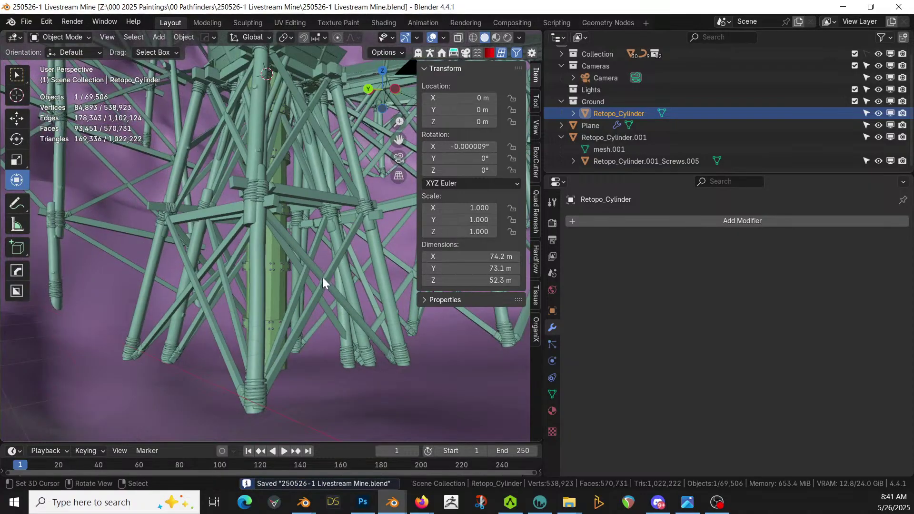
middle_click_drag(308, 324, 249, 320)
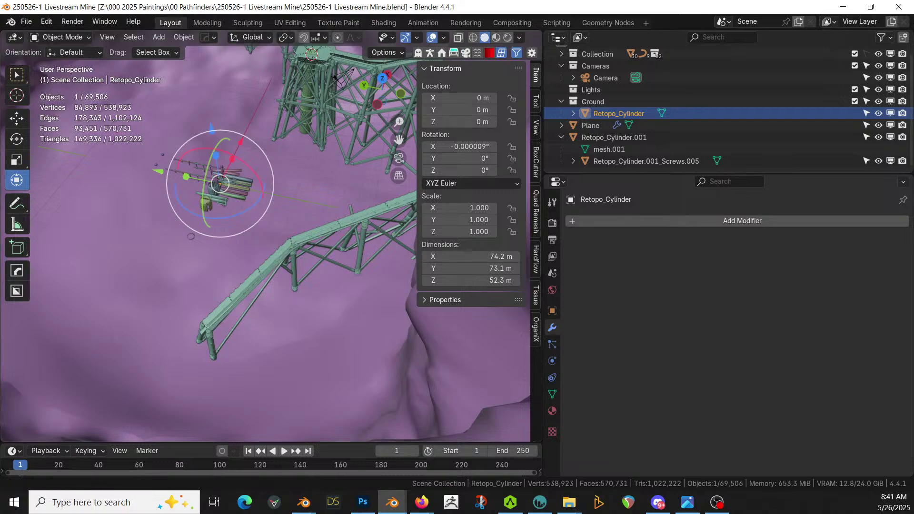
Split the mine scene's 3D viewport vertically into two side-by-side views.
key("alt+Tab")
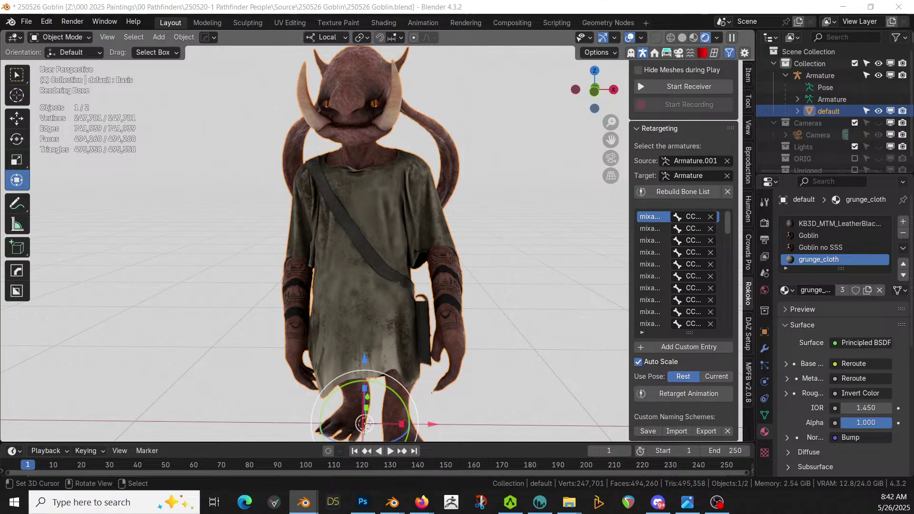
left_click_drag(619, 1, 510, 138)
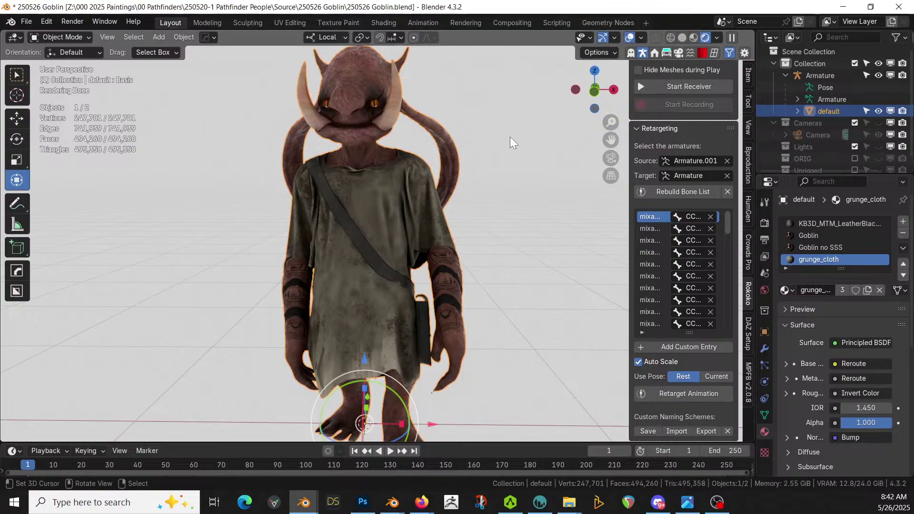
right_click(142, 36)
left_click(210, 83)
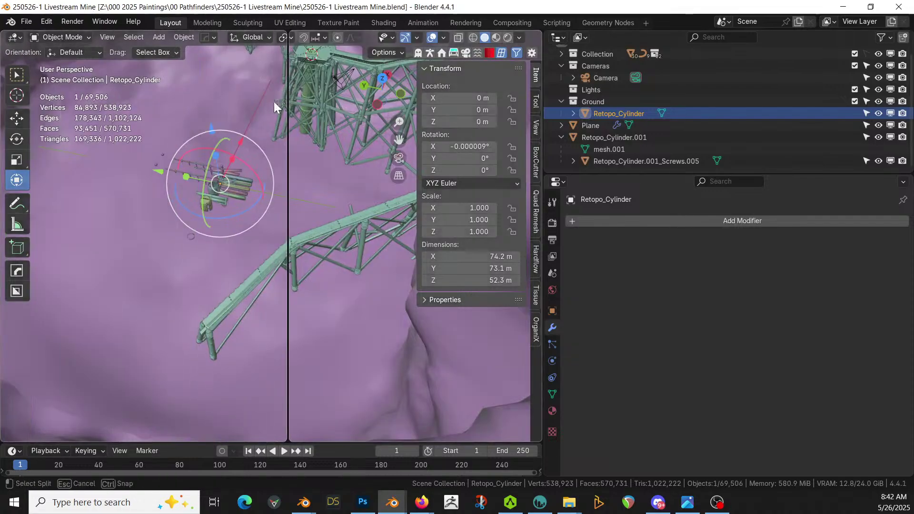
left_click(283, 84)
key("alt+Tab")
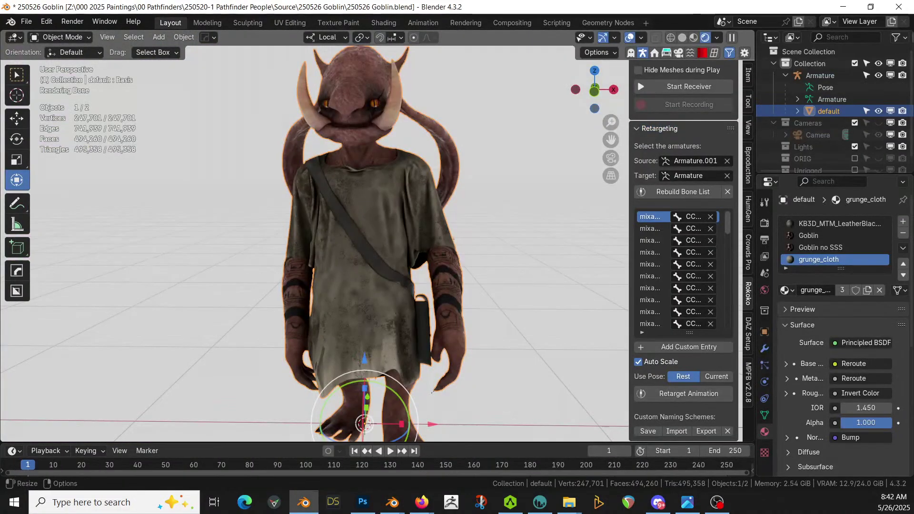
key("alt+Tab")
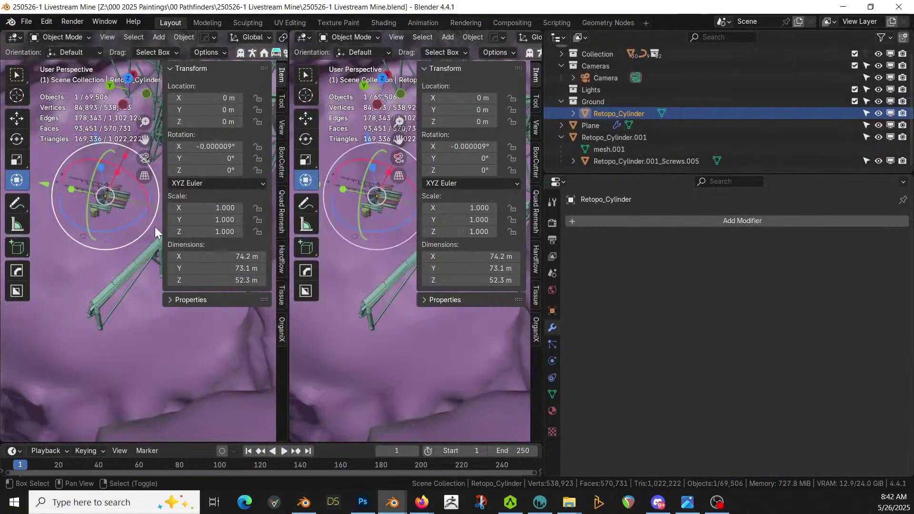
Turn one of the two views into an asset browser on the Kitbash3D library's Ironforge catalog, then restore the single 3D viewport.
key("shift+F1")
left_click(52, 55)
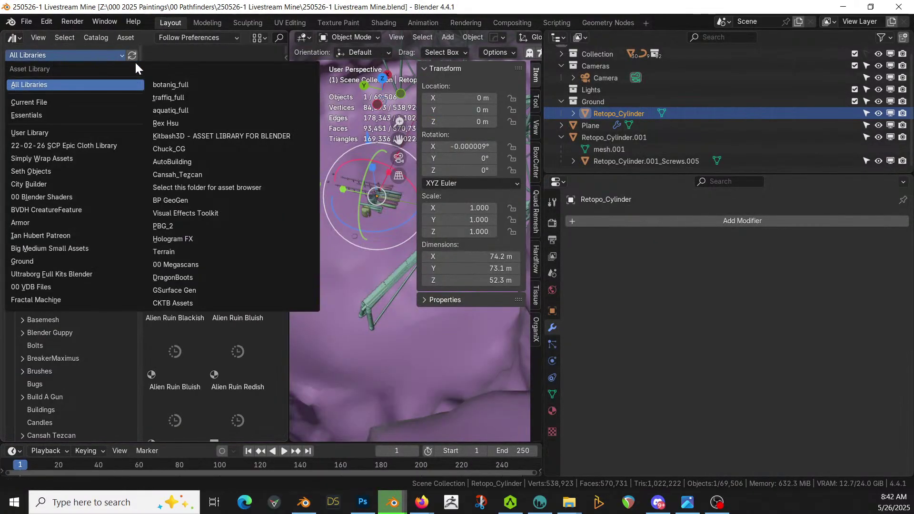
left_click(208, 134)
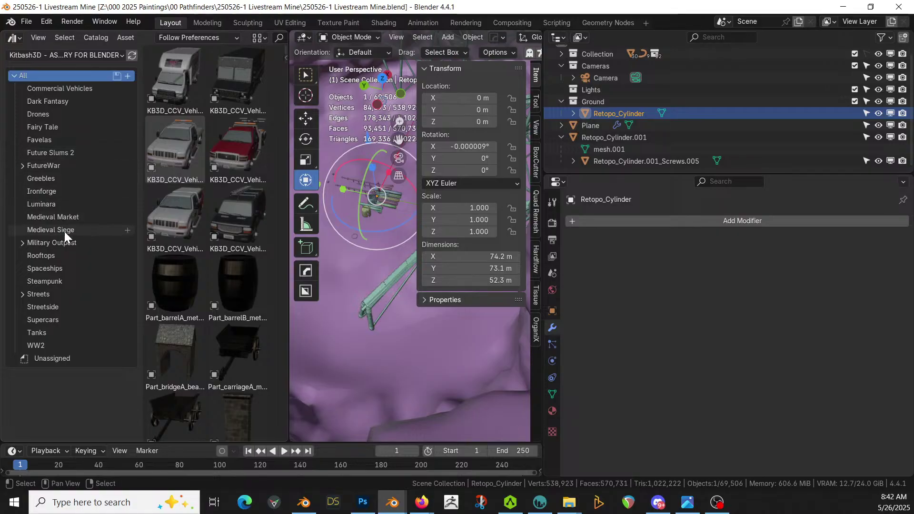
left_click(53, 191)
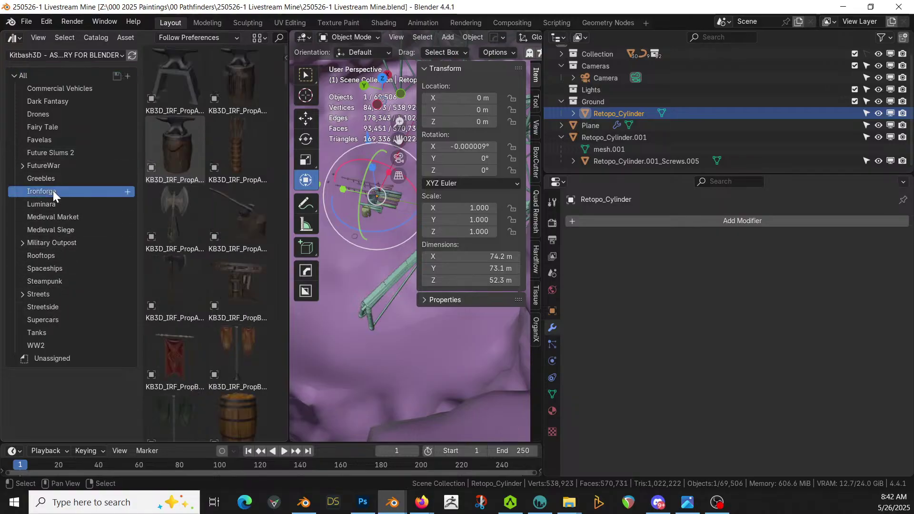
left_click_drag(291, 32, 142, 143)
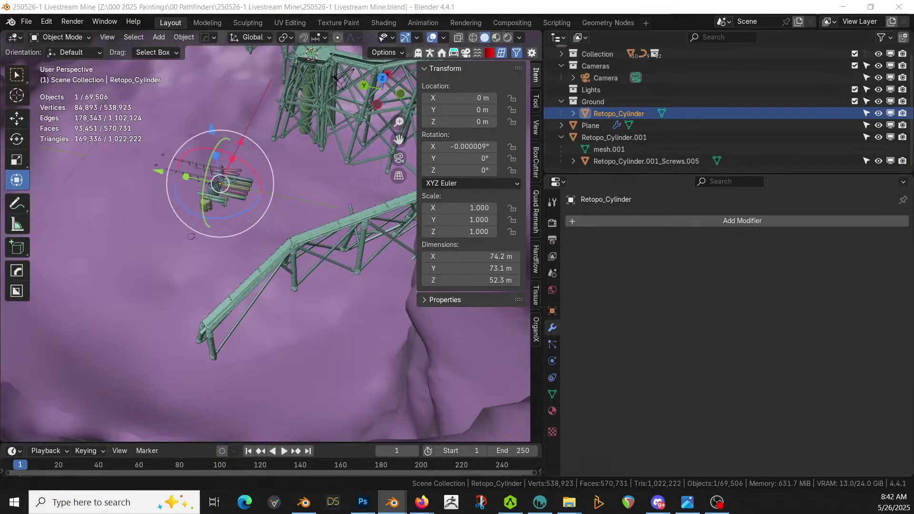
Place the KB3D_IRF_PropMoltenWell_A_Main asset on the ground near the wooden trough's lower end and clear its rotation.
left_click_drag(491, 276, 172, 294)
key("KP_7")
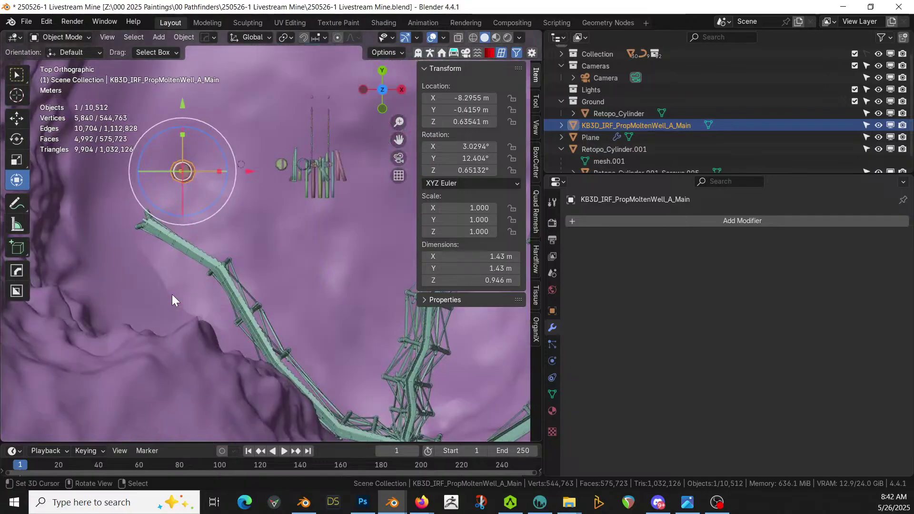
scroll(224, 230, "up", 2)
middle_click_drag(225, 230, 330, 289, "shift")
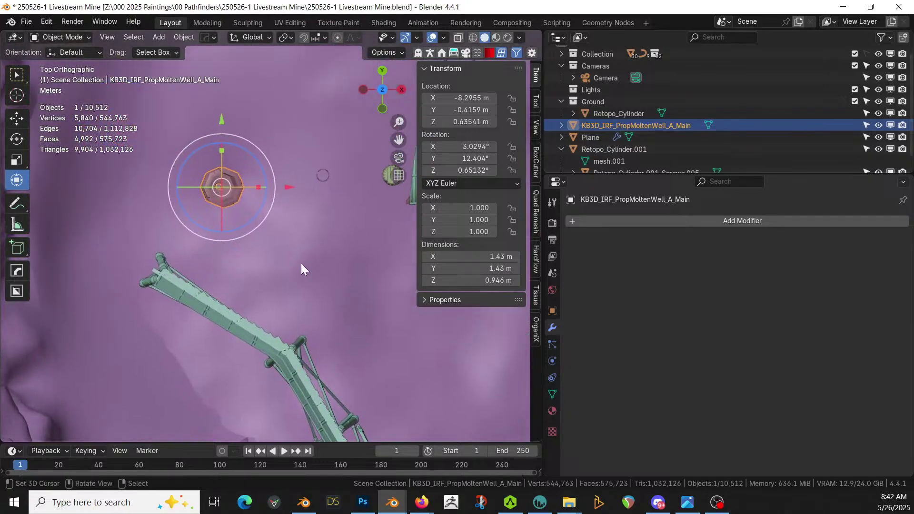
key("alt+r")
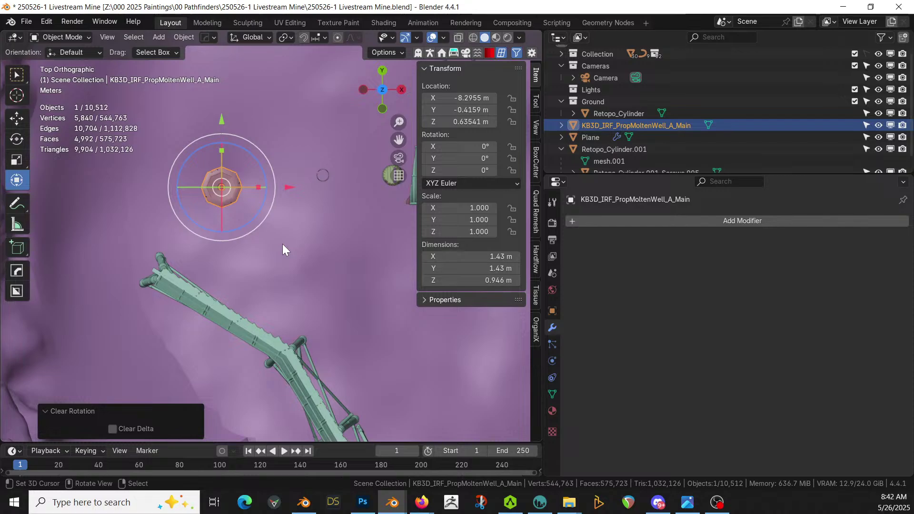
Move the well by about -2.96 m in X and -2.54 m in Y to the trough's end and scale it by 1.395.
key("g")
left_click(198, 316)
key("s")
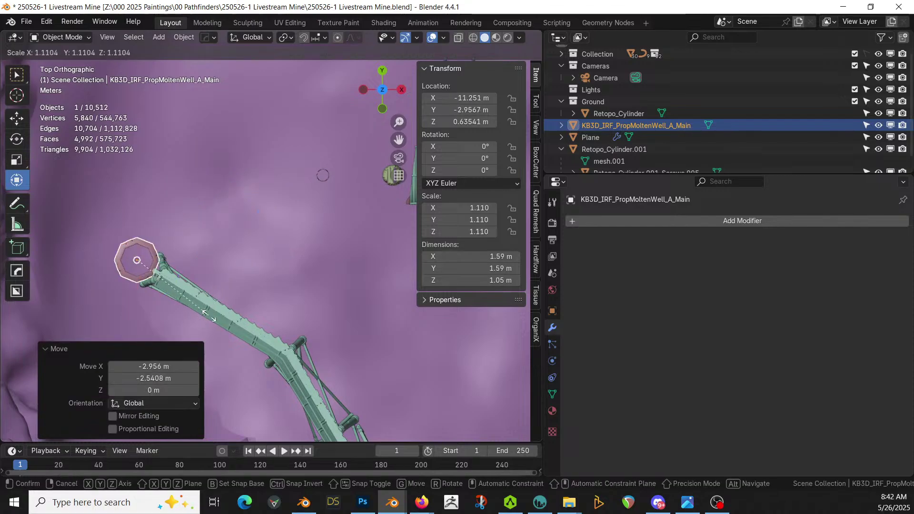
left_click(233, 323)
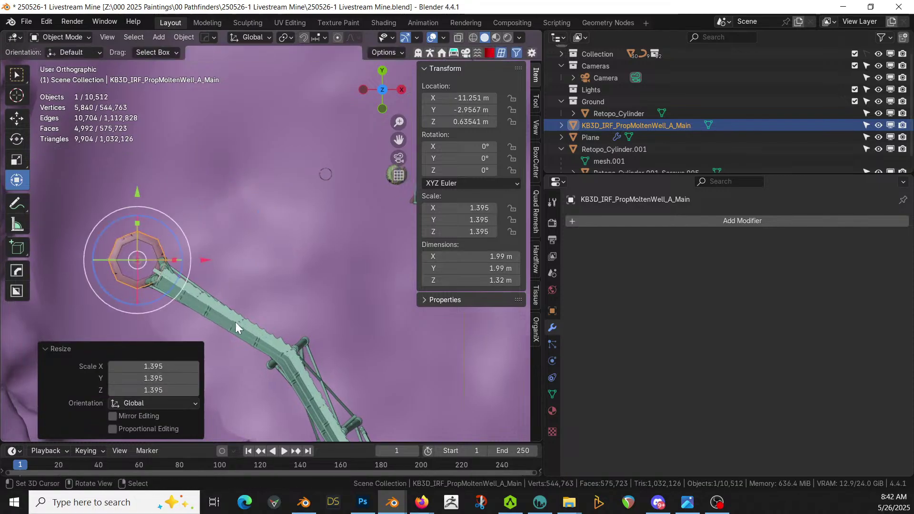
Raise the well along the Z axis to just below the end of the trough.
key("KP_Decimal")
middle_click_drag(252, 296, 278, 264)
key("g")
key("z")
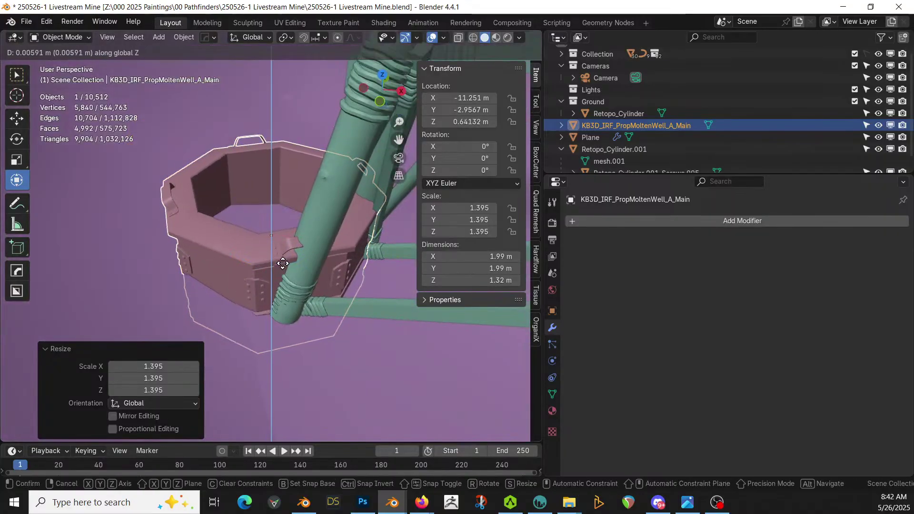
left_click(291, 224)
middle_click_drag(291, 224, 159, 175)
left_click(159, 174)
key("Tab")
key("Tab")
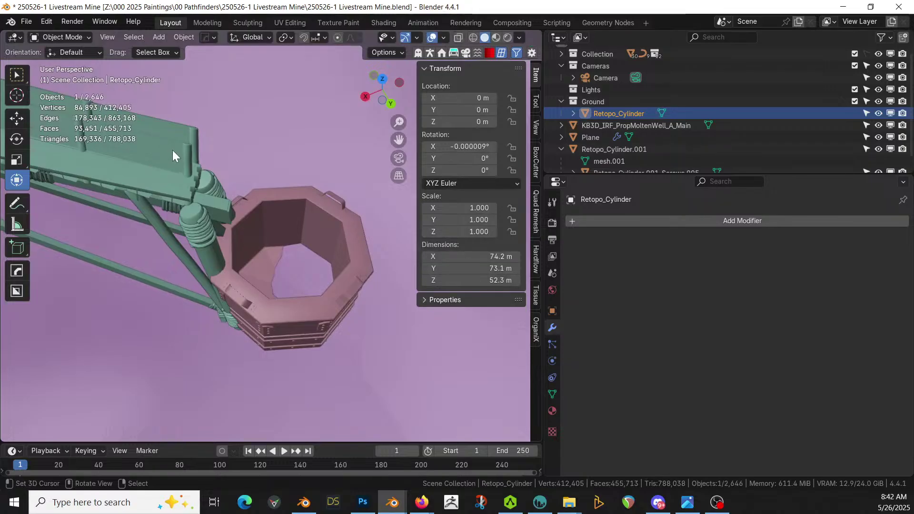
scroll(176, 166, "down", 5)
middle_click_drag(174, 194, 148, 155)
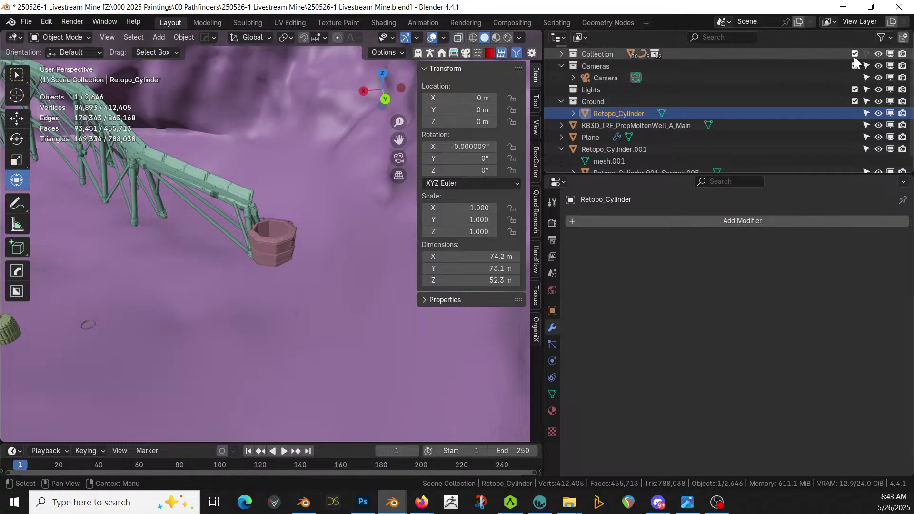
Move the trough object Plane.001 into a new collection named Water Trough.
left_click(174, 158)
key("m")
left_click(175, 158)
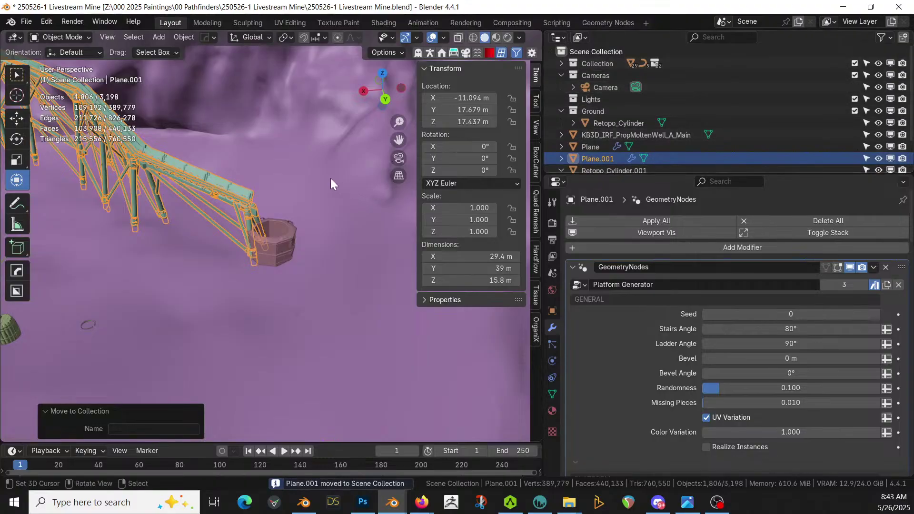
key("m")
left_click(196, 158)
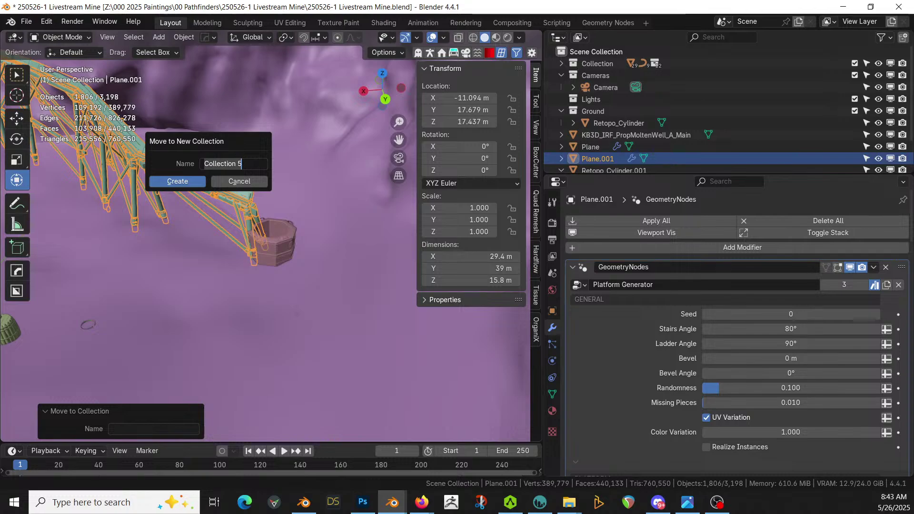
type("Water Trough")
key("Return")
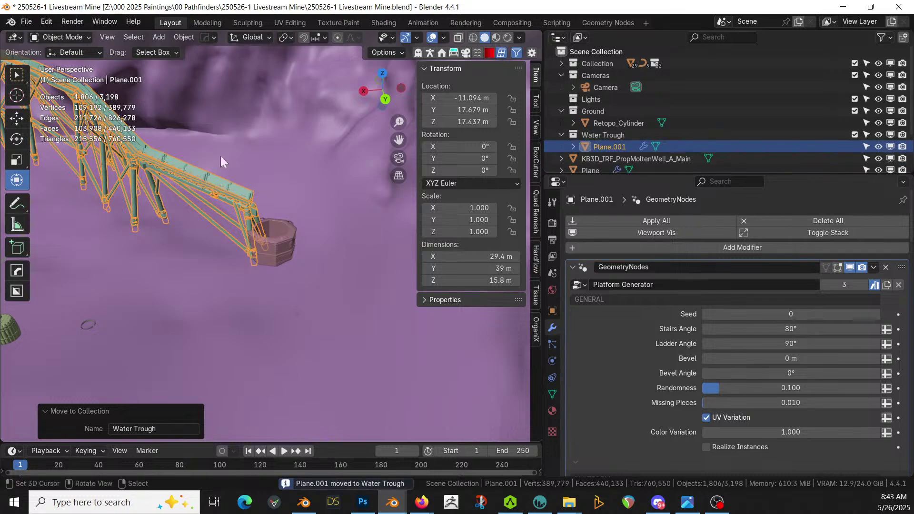
Extrude the trough mesh's three end edges by about -0.53 m in X and 0.32 m in Y over the well.
scroll(310, 212, "up", 3)
key("Tab")
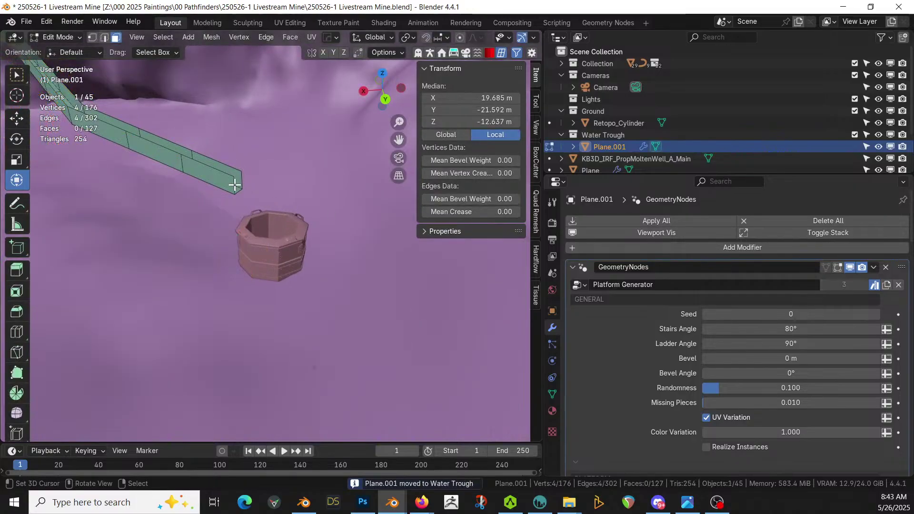
left_click(234, 185)
key("2")
left_click(237, 186)
left_click(240, 190, "shift")
left_click(239, 190, "shift")
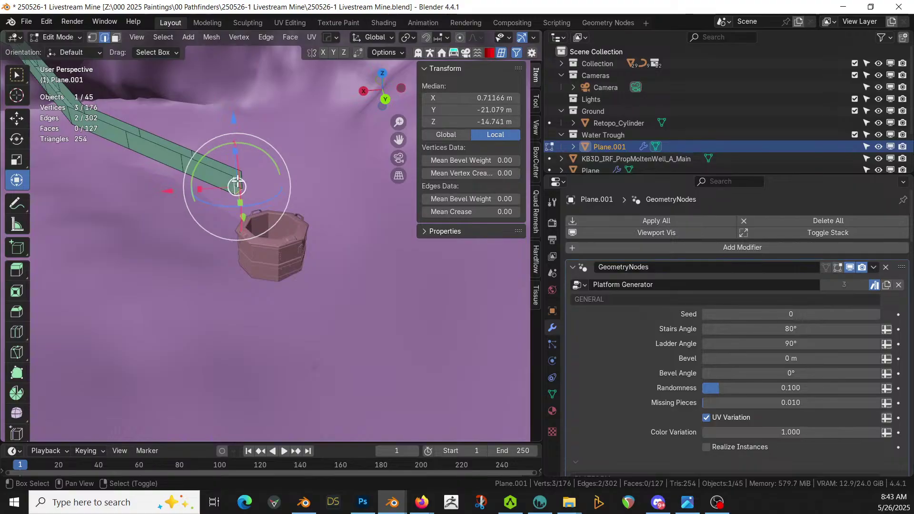
key("KP_7")
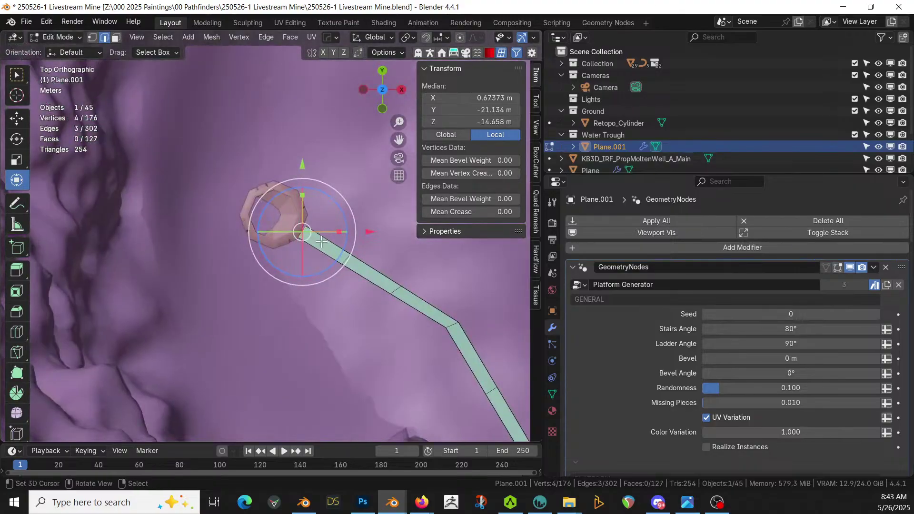
key("e")
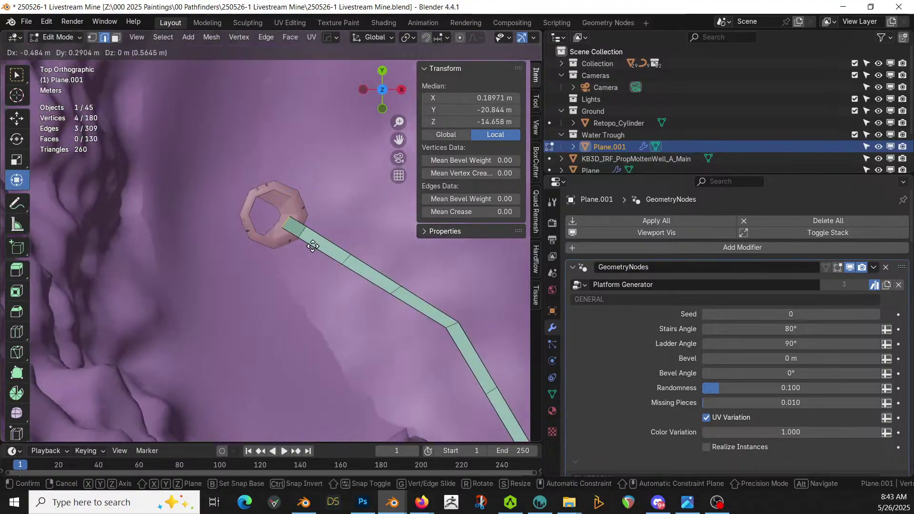
left_click(311, 244)
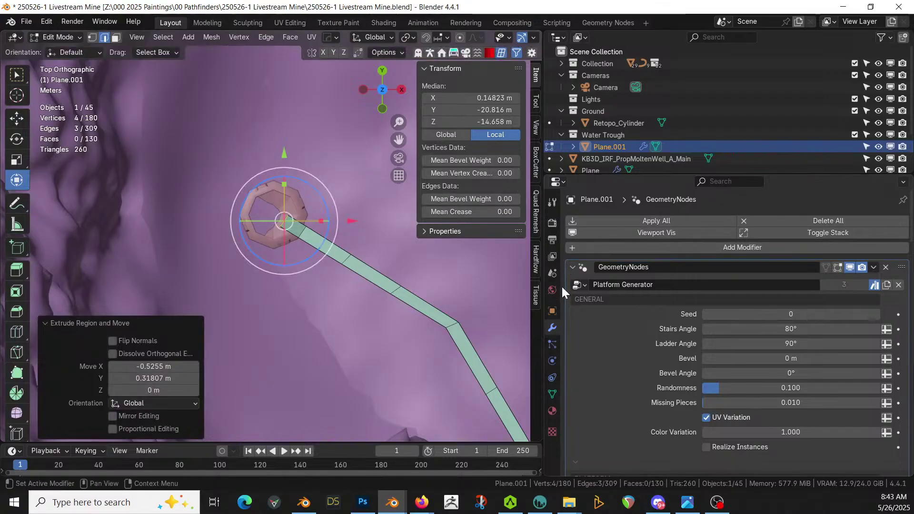
Return the trough to Object Mode and give it a new default material.
left_click(553, 410)
key("Tab")
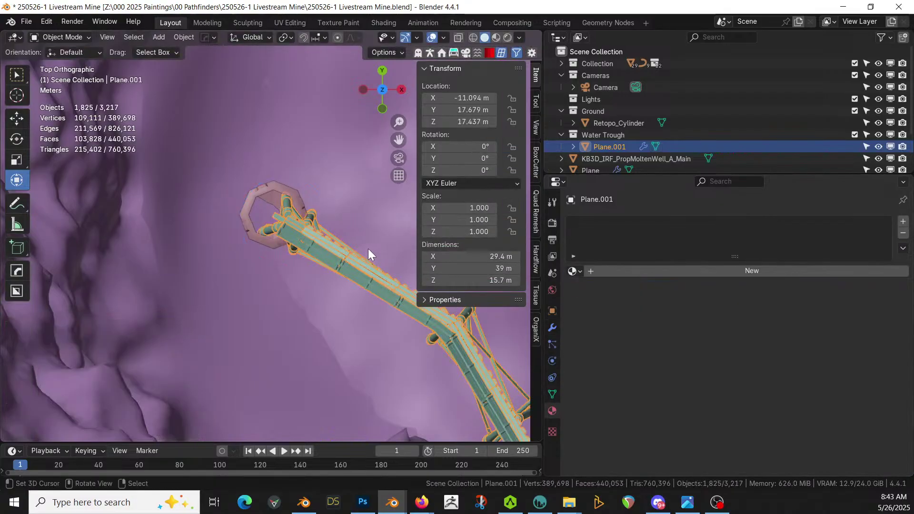
left_click(615, 270)
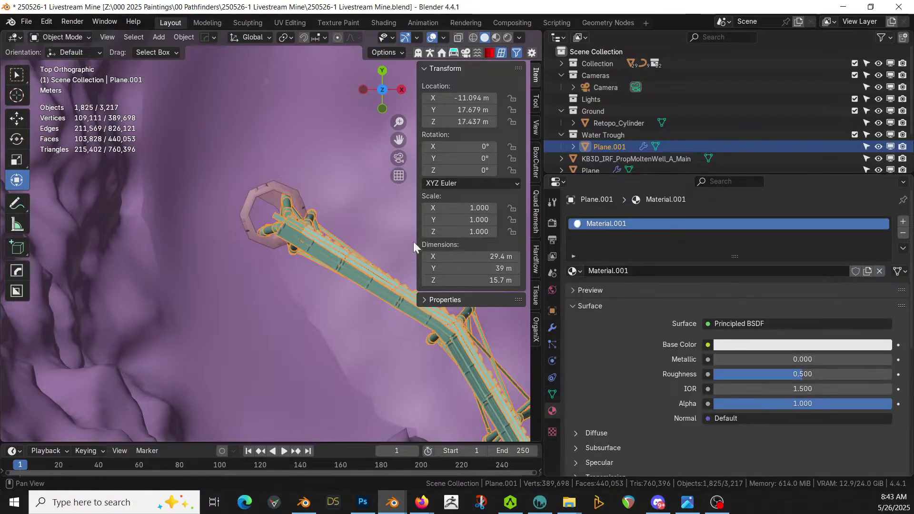
Select the three faces at the trough's end and add a second material slot with the existing Balcony material.
scroll(399, 245, "up", 3)
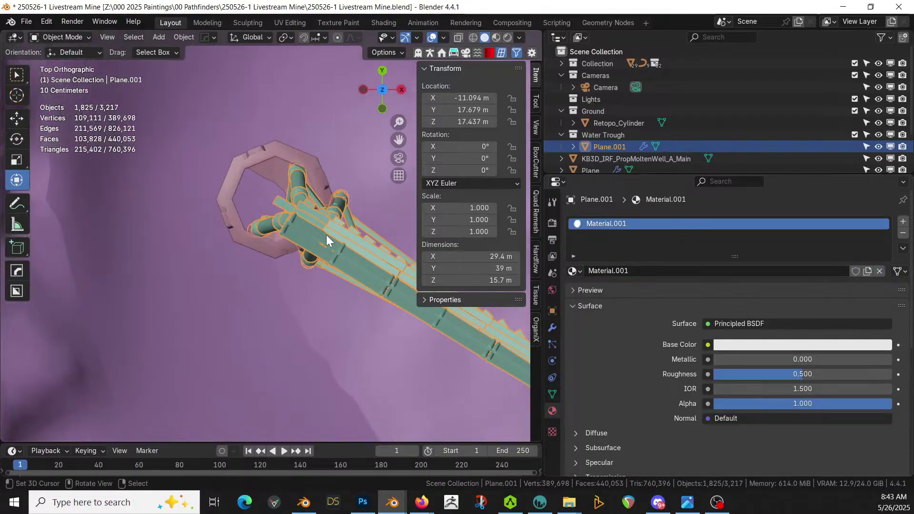
key("Tab")
key("ctrl+KP_Add")
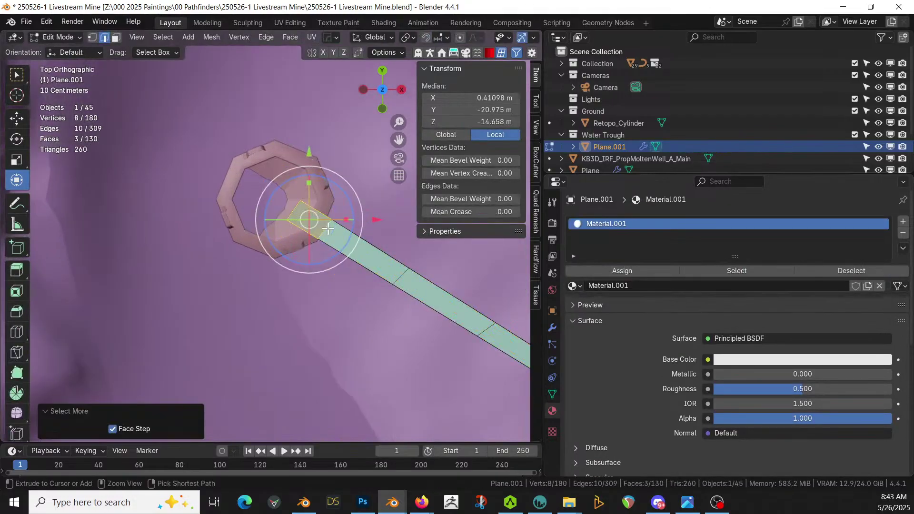
key("3")
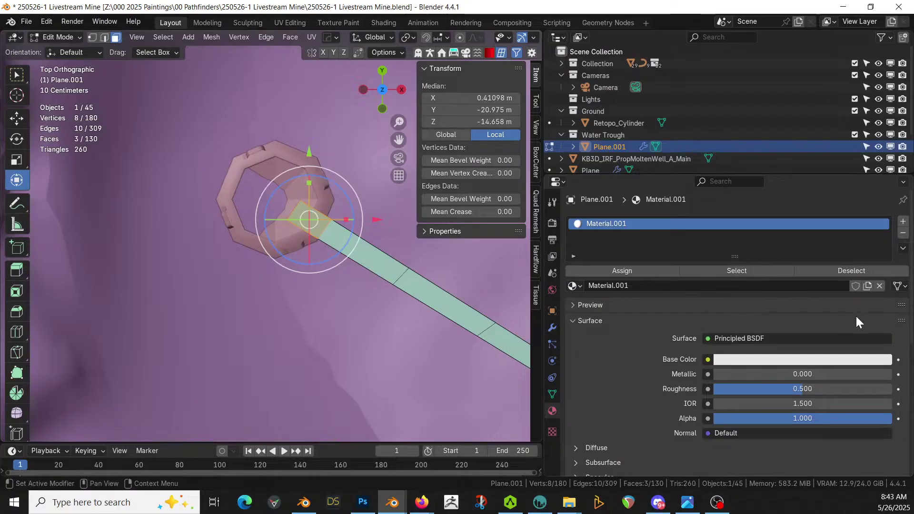
left_click(904, 221)
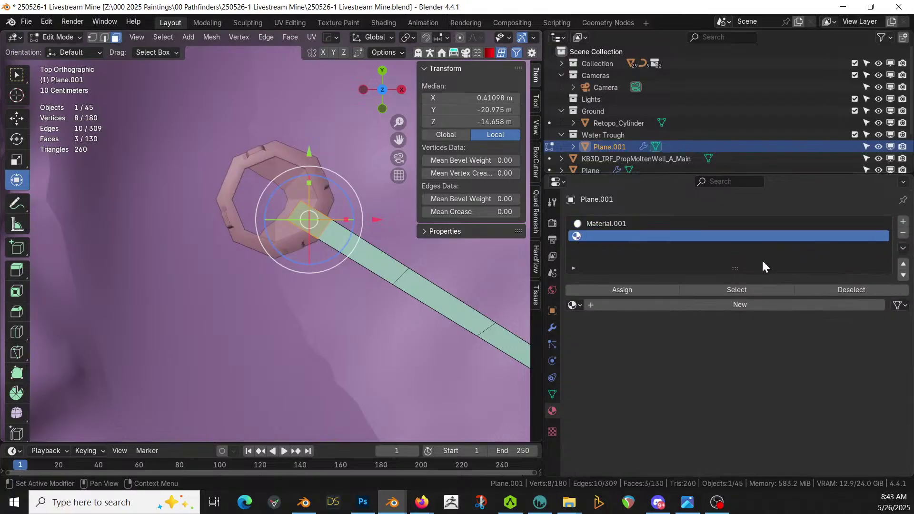
left_click(575, 304)
left_click(593, 335)
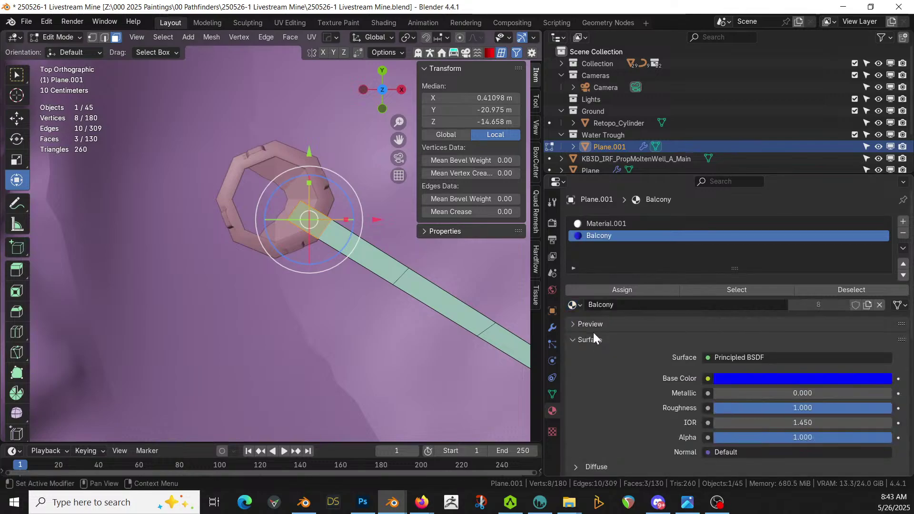
Assign the Balcony material to the trough's three selected end faces and check the trough in Object Mode.
left_click(604, 293)
key("Tab")
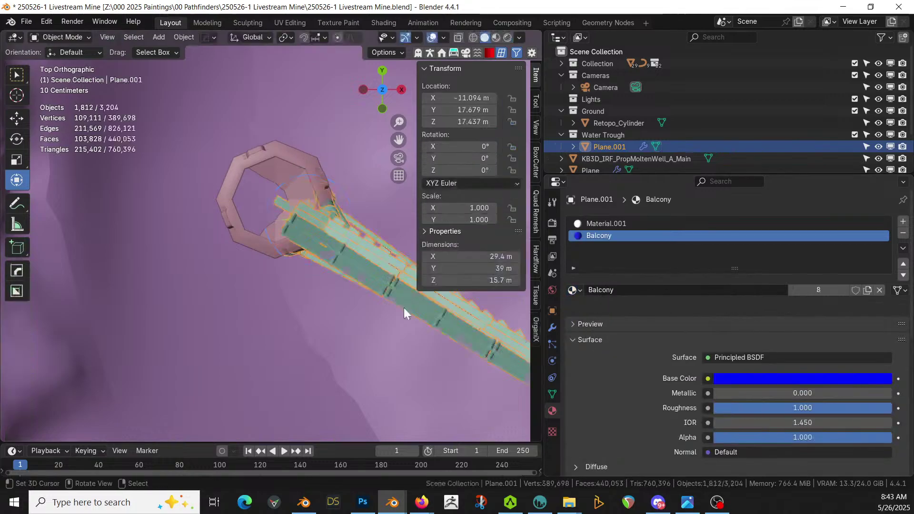
middle_click_drag(383, 336, 58, 296)
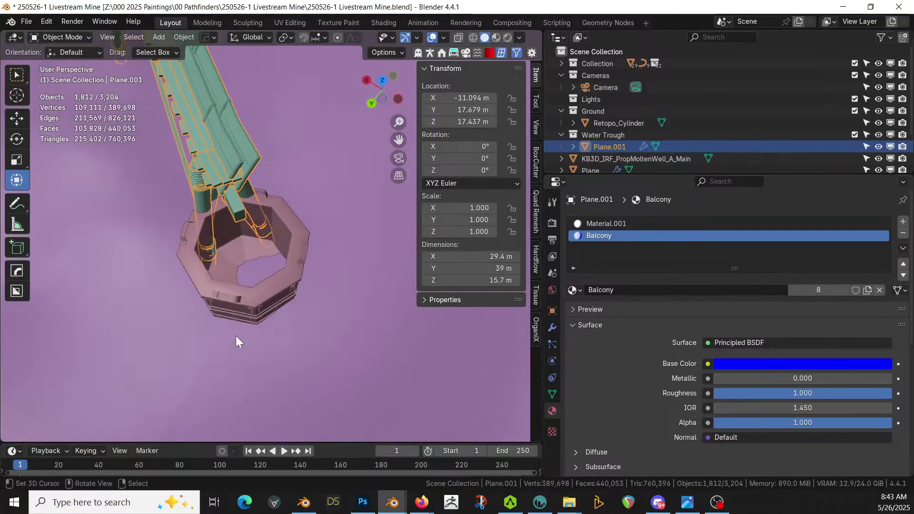
middle_click_drag(261, 320, 274, 151)
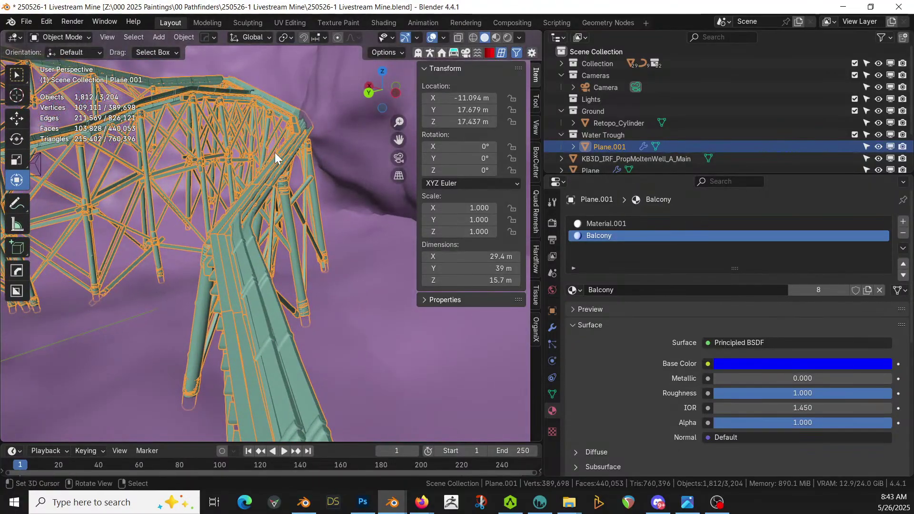
Remove the Balcony material slot from the trough and undo the recent material changes.
key("Tab")
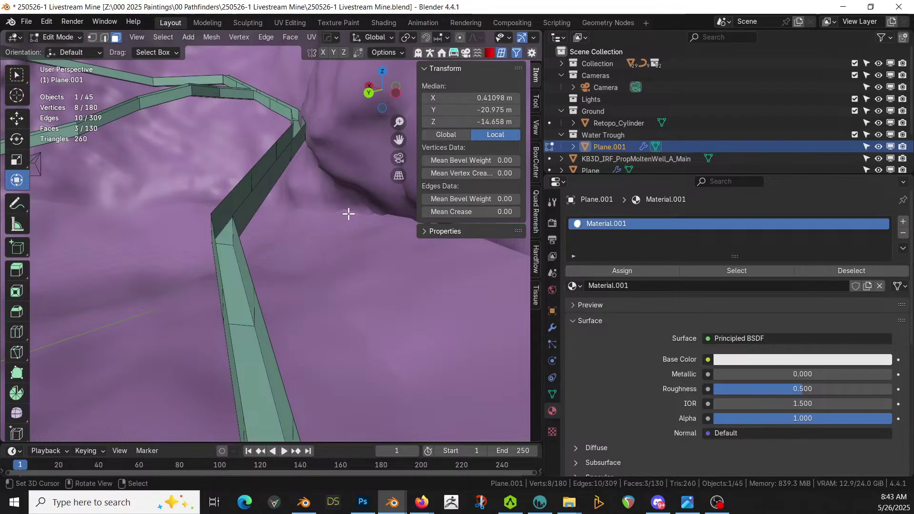
key("Tab")
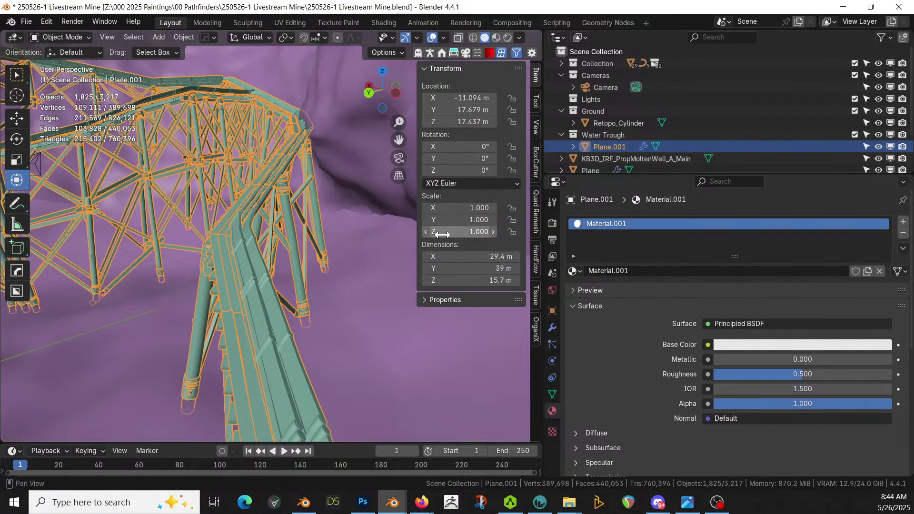
left_click(903, 234)
key("ctrl+z")
key("ctrl+z")
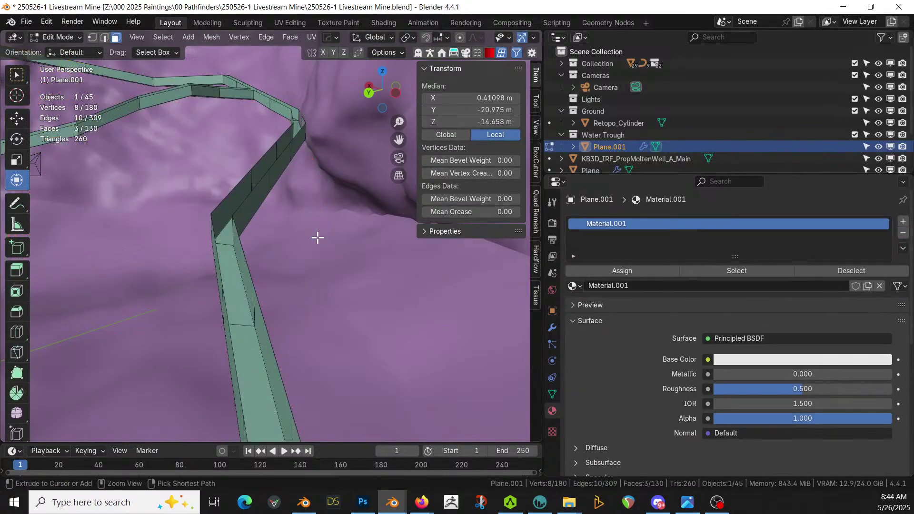
Revert the scene through the undo history to the selection state before the trough was moved to a new collection.
left_click(78, 36)
left_click(47, 21)
mouse_move(64, 57)
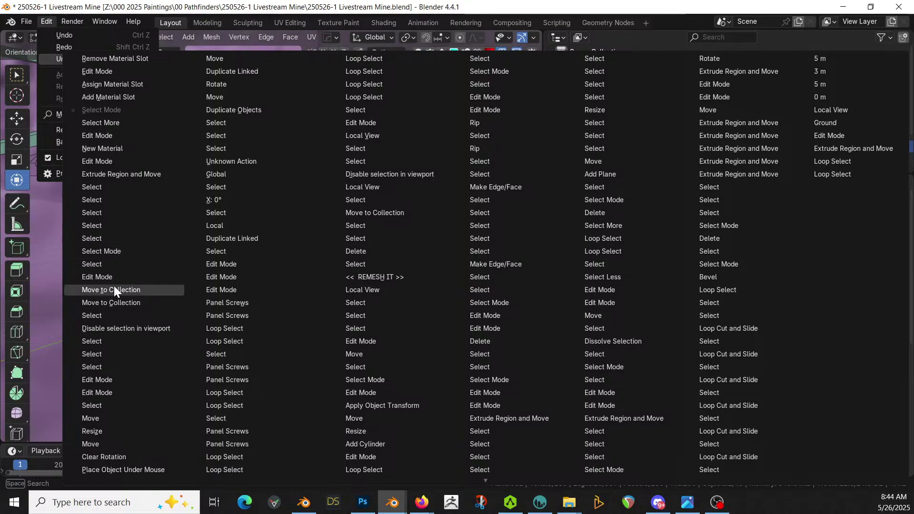
left_click(104, 314)
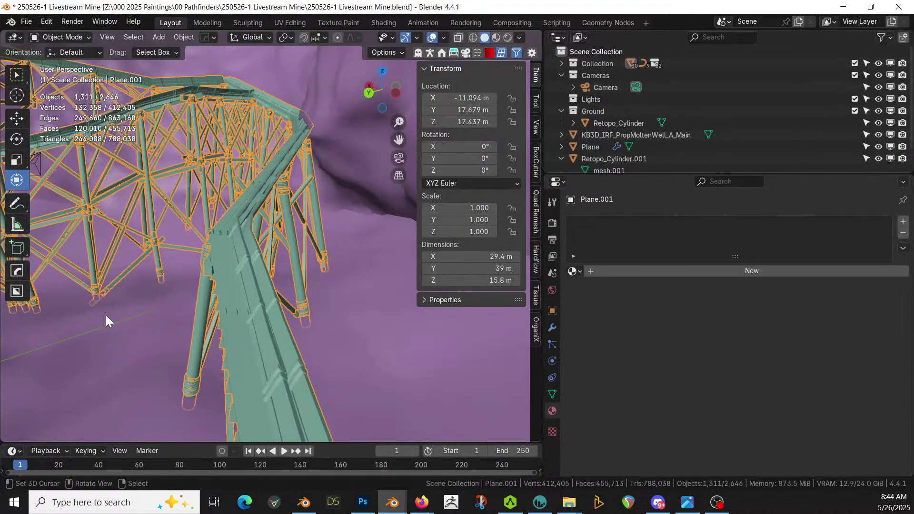
Isolate the trough object Plane.001 in local view.
middle_click_drag(181, 285, 230, 294)
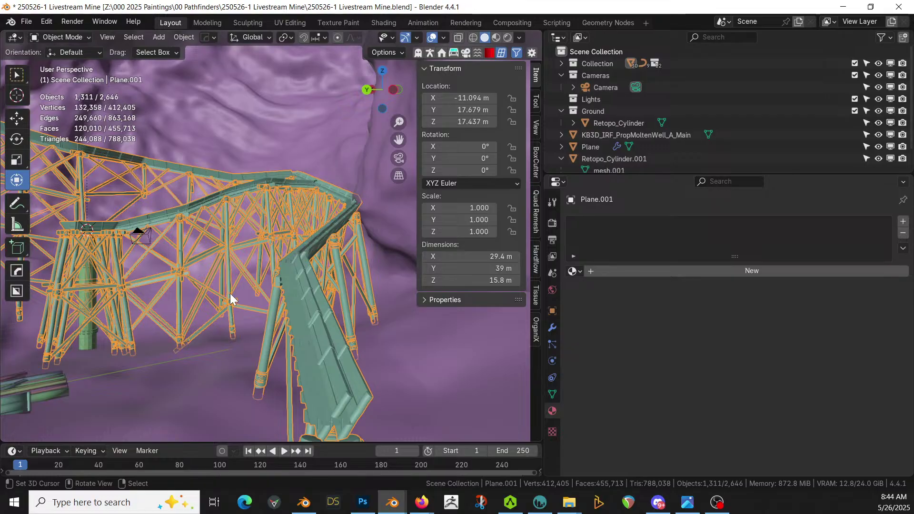
middle_click_drag(238, 287, 269, 95)
scroll(350, 229, "up", 3)
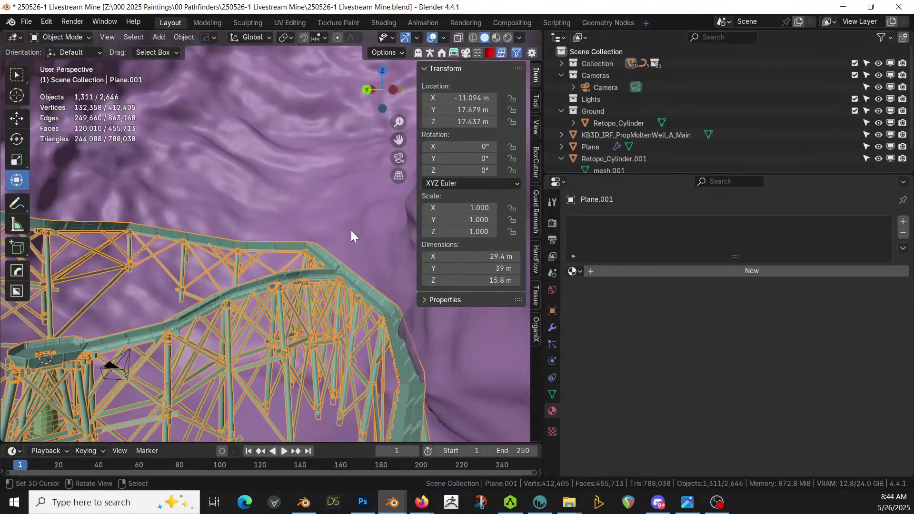
left_click(382, 304)
key("ctrl+z")
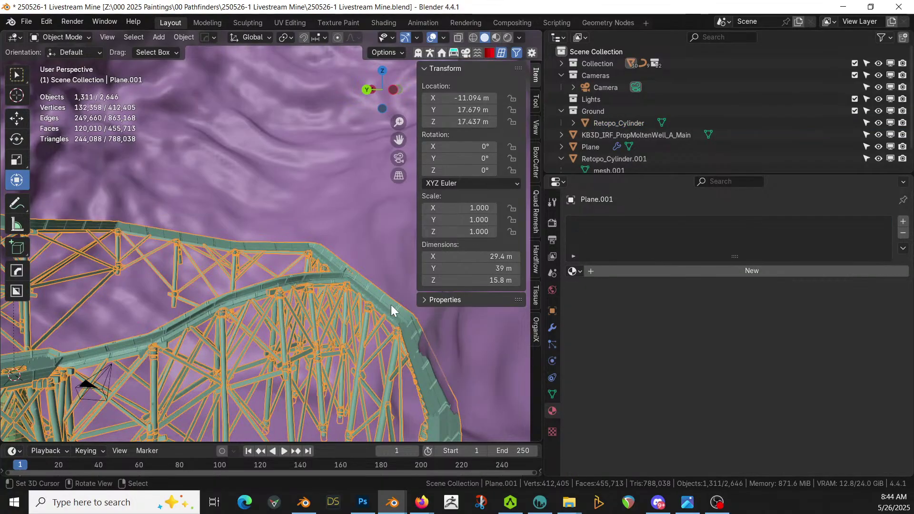
key("KP_Divide")
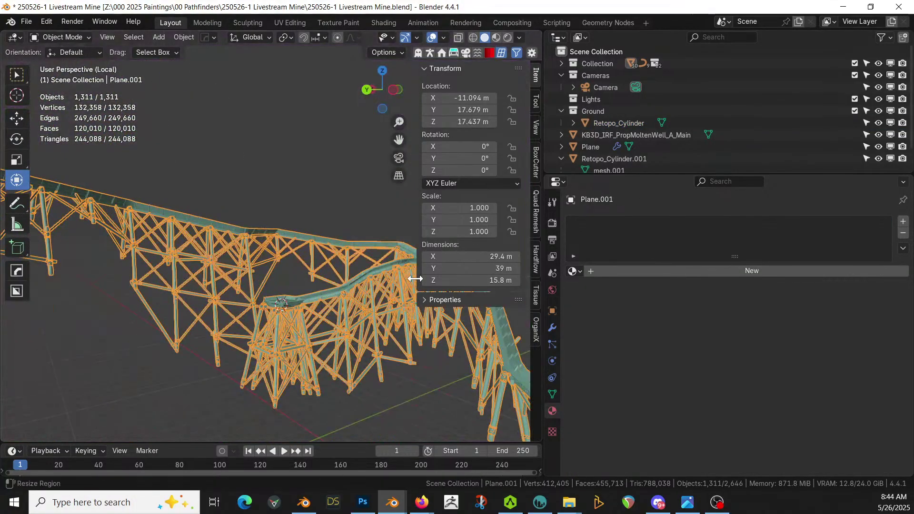
middle_click_drag(371, 308, 378, 327)
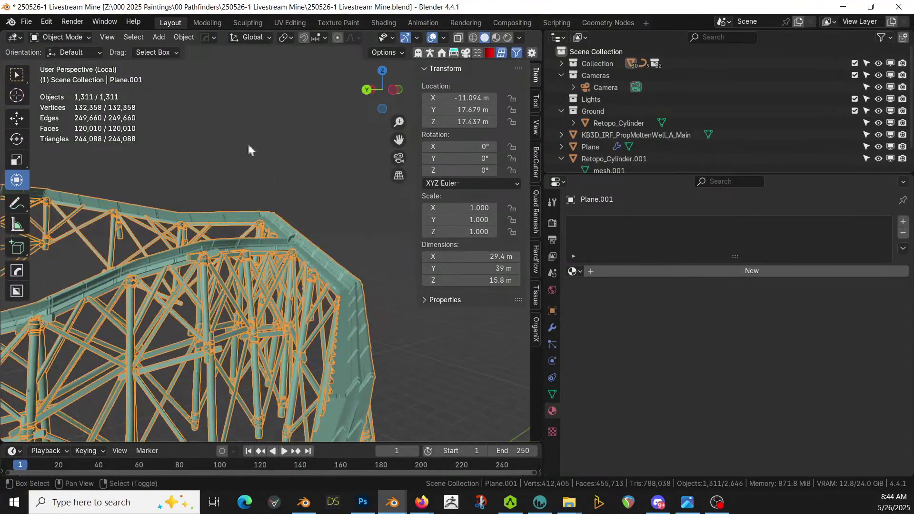
In Edit Mode with X-ray on, box-select the faces of the trough's final run down to its open end.
key("Tab")
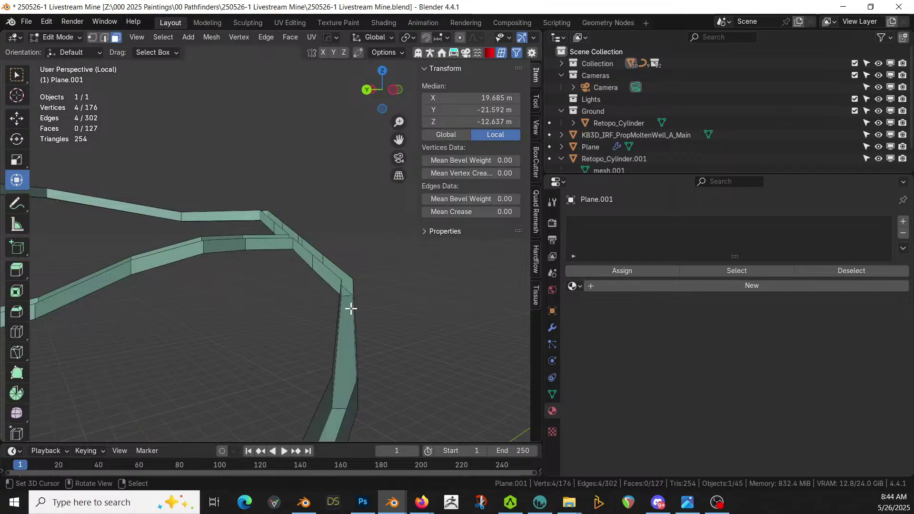
left_click(351, 308)
middle_click_drag(350, 308, 351, 357)
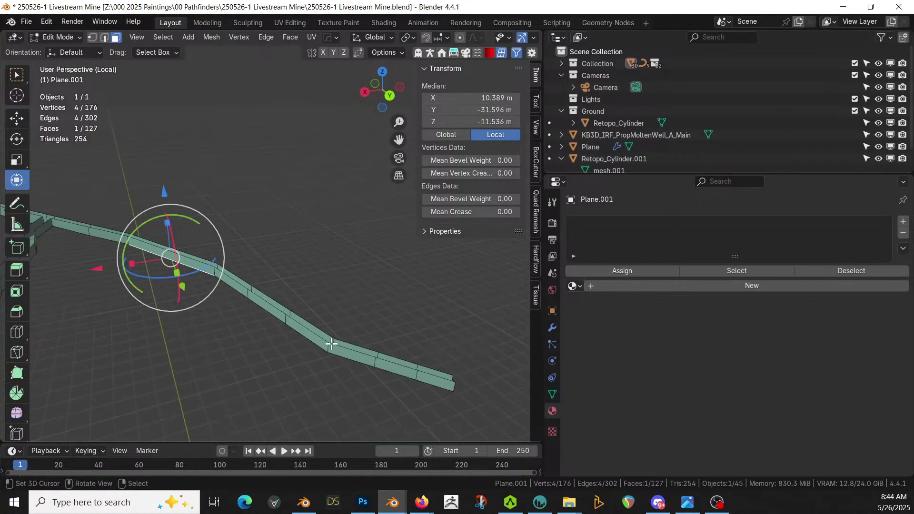
key("alt+z")
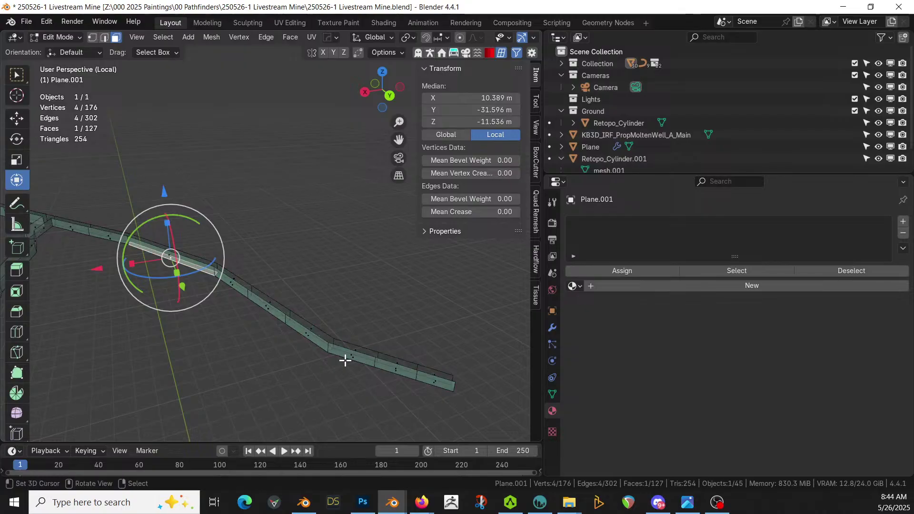
left_click_drag(477, 429, 159, 201)
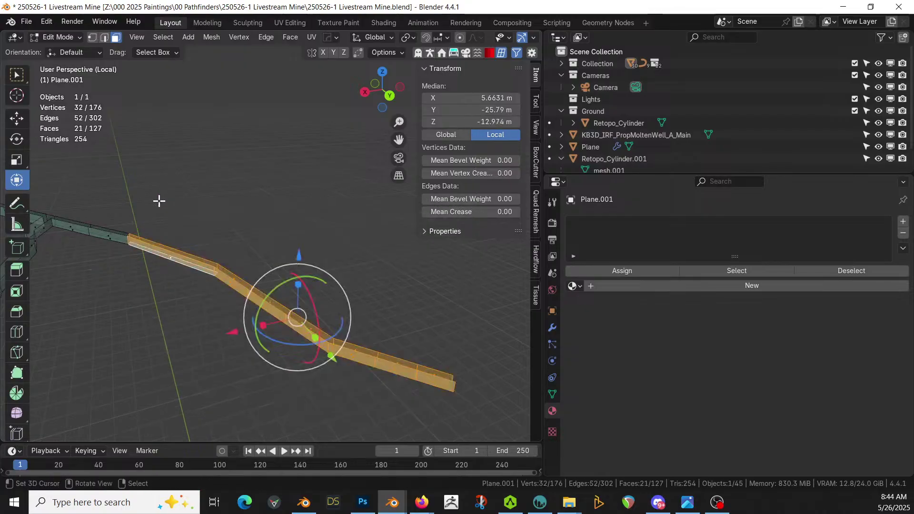
Try separating the selected final run of the trough into its own object, and undo the separation.
key("p")
left_click(200, 233)
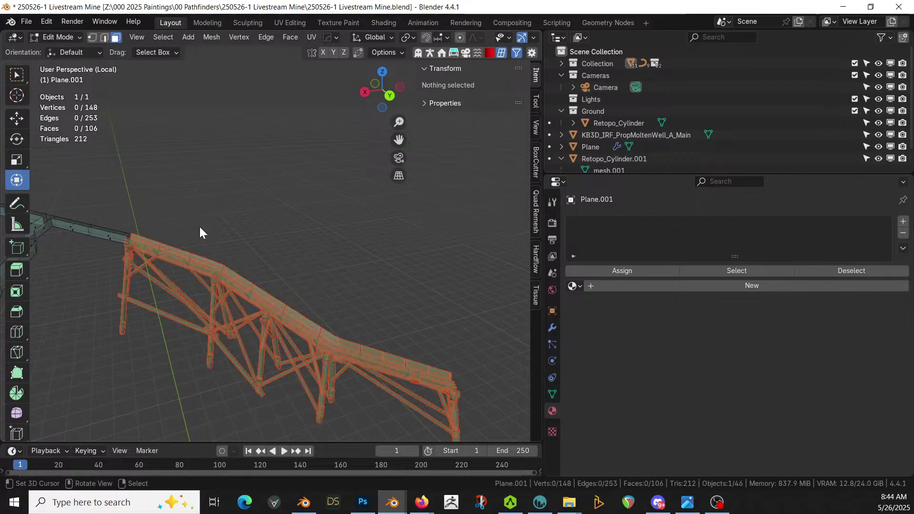
key("Tab")
middle_click_drag(252, 242, 250, 250)
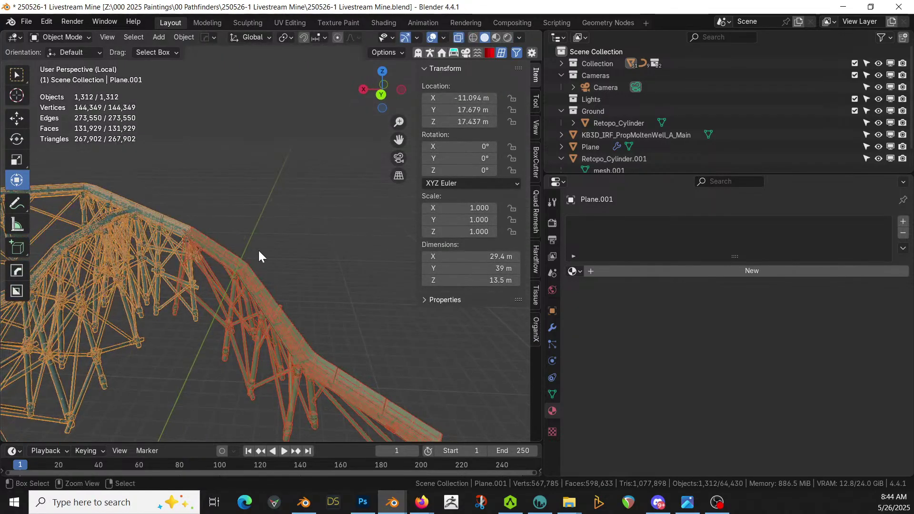
key("ctrl+z")
key("ctrl+z")
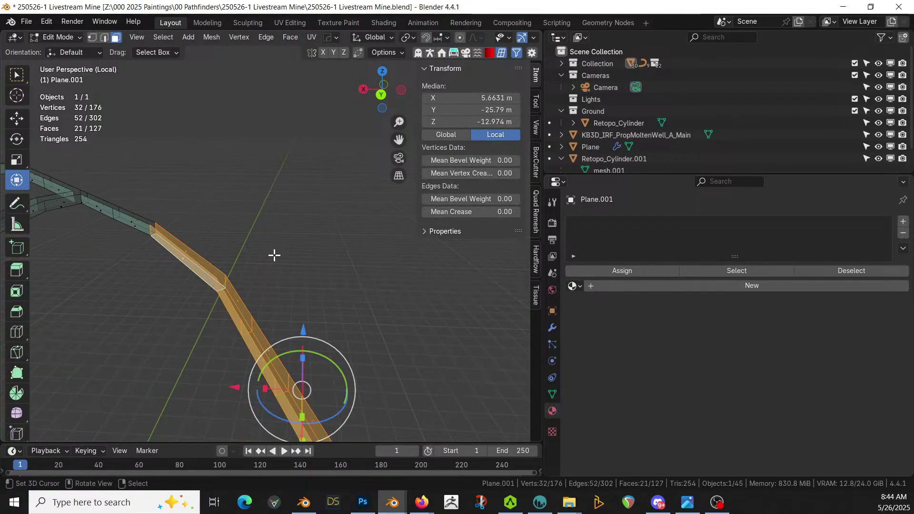
Compare the trough's bends and branch junction in Object Mode and Edit Mode to judge where to split it.
key("Tab")
middle_click_drag(280, 263, 276, 281)
key("Tab")
middle_click_drag(200, 254, 341, 181)
key("Tab")
scroll(341, 181, "down", 2)
scroll(341, 182, "down", 2)
middle_click_drag(327, 224, 319, 244)
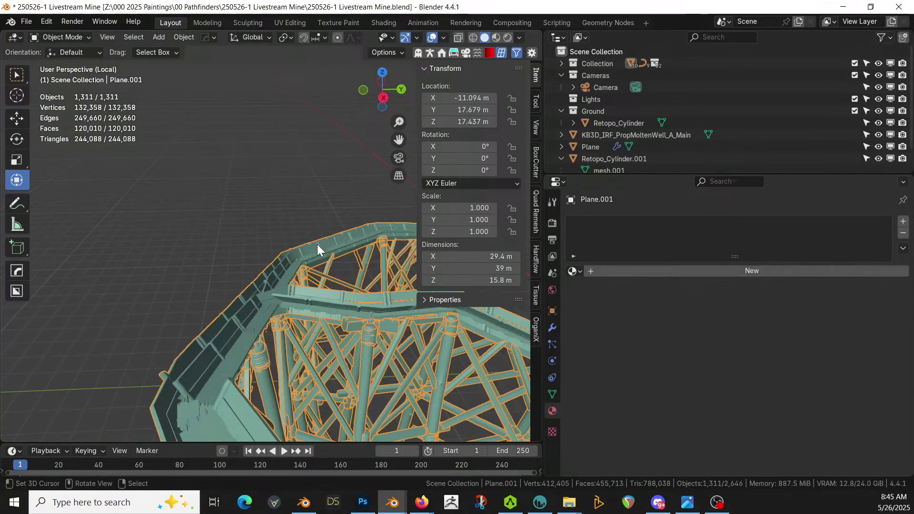
scroll(318, 243, "up", 2)
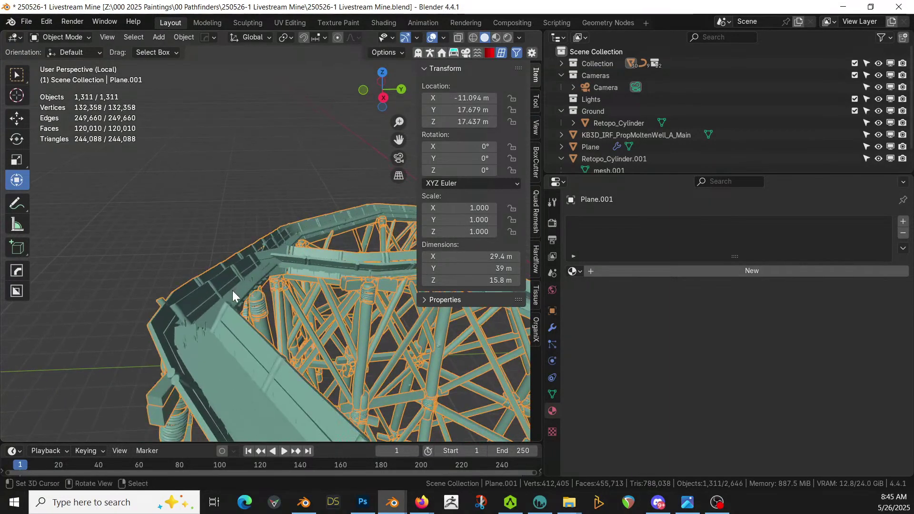
Add the straight stretch past the branch junction, up to the next bend, to the face selection and separate it all by Selection.
key("Tab")
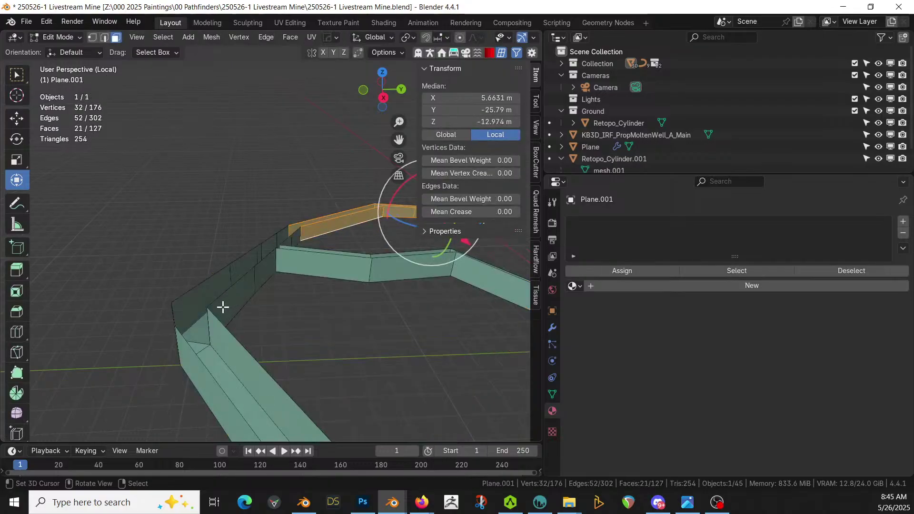
middle_click_drag(232, 297, 255, 270)
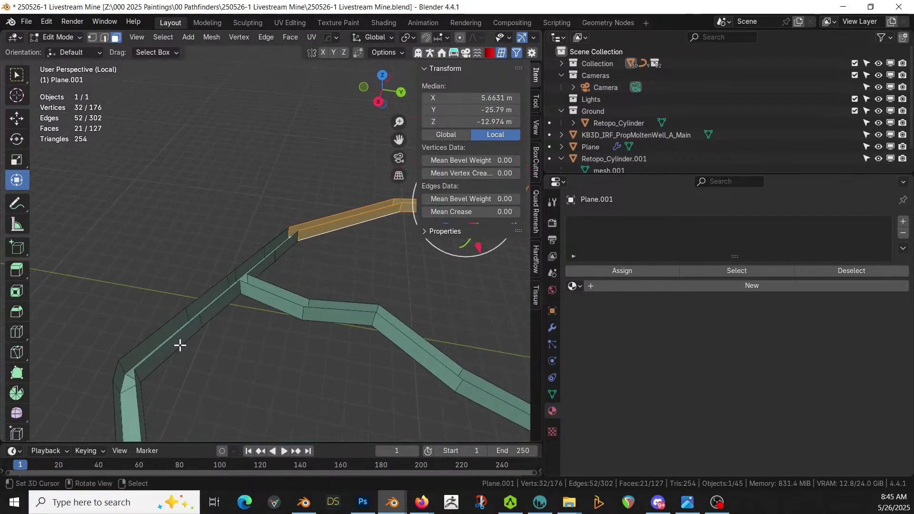
left_click(159, 345, "alt+shift")
left_click(209, 299, "alt+shift")
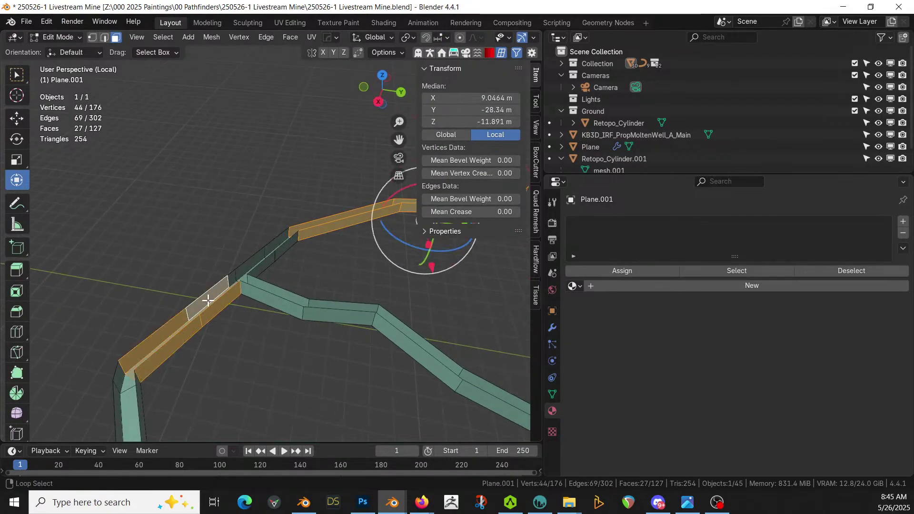
left_click(252, 265, "alt+shift")
left_click(281, 245, "alt+shift")
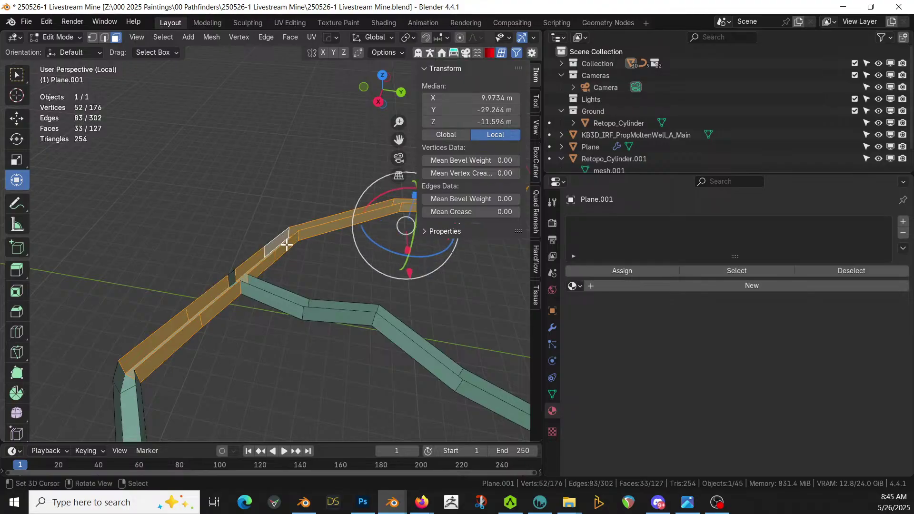
key("p")
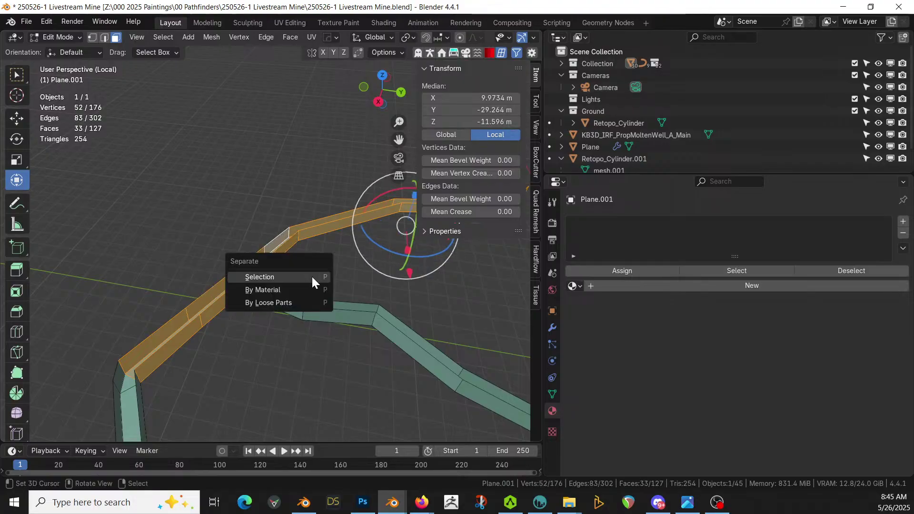
left_click(311, 275)
Return the trough to Object Mode and exit local view to show the full scene.
key("Tab")
middle_click_drag(316, 280, 164, 259)
middle_click_drag(265, 242, 262, 224)
key("KP_Divide")
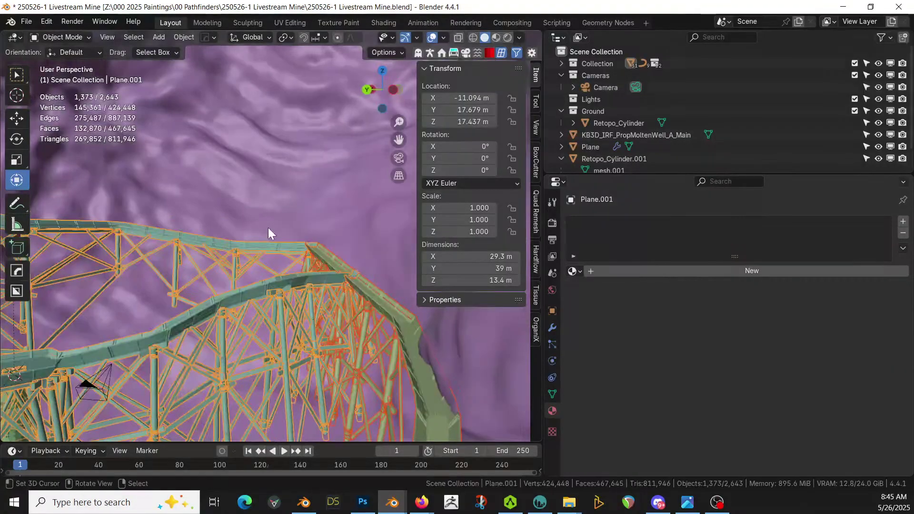
Select the separated trough section Plane.002 leading to the well and give it a new default material.
middle_click_drag(302, 270, 339, 291)
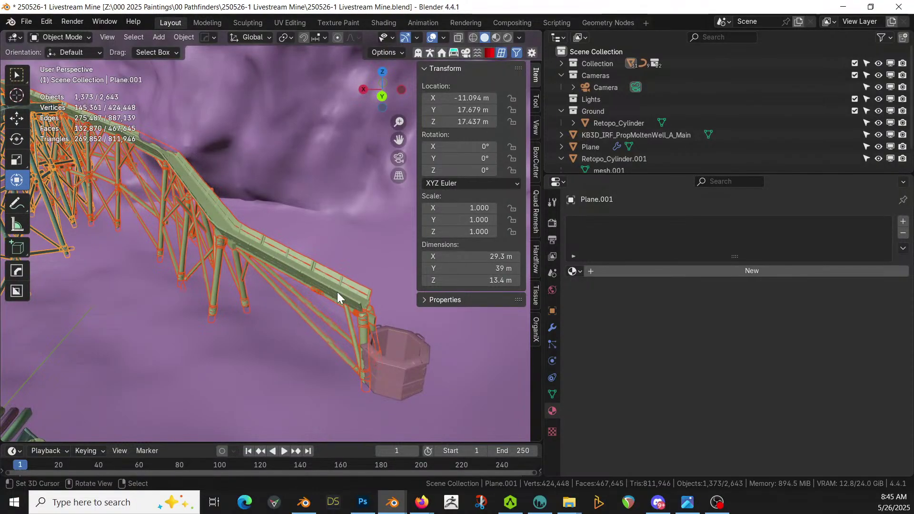
left_click(337, 292)
key("Tab")
left_click(362, 303)
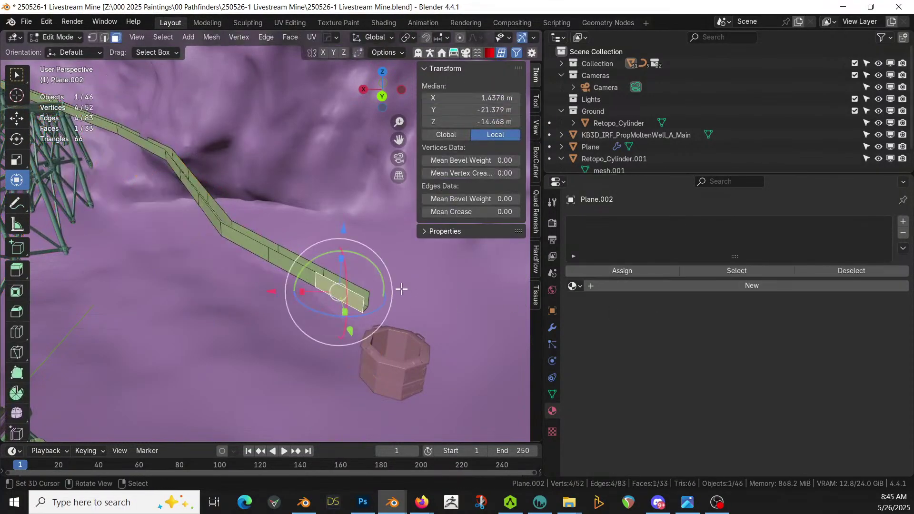
key("Tab")
left_click(750, 271)
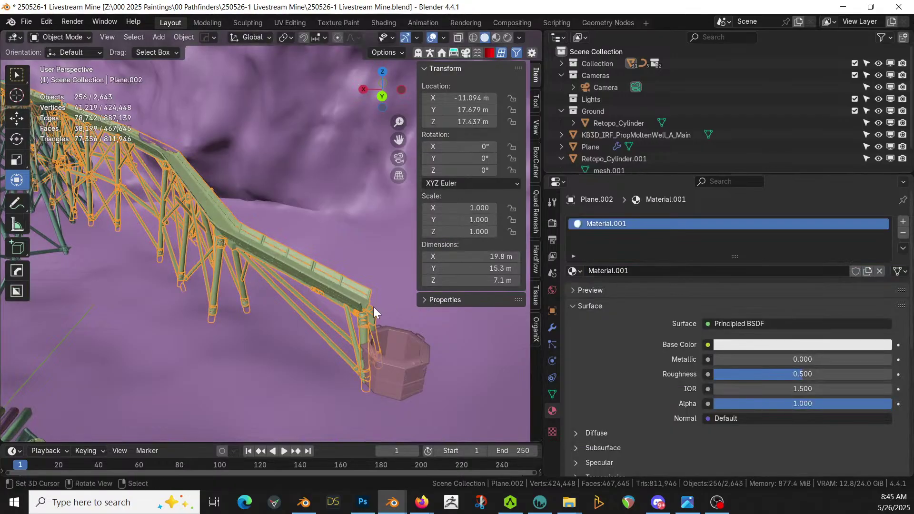
Extrude the end edges of trough section Plane.002 about 0.6 m along the trough's direction, out over the well.
scroll(373, 306, "up", 2)
left_click(348, 309)
left_click(347, 310)
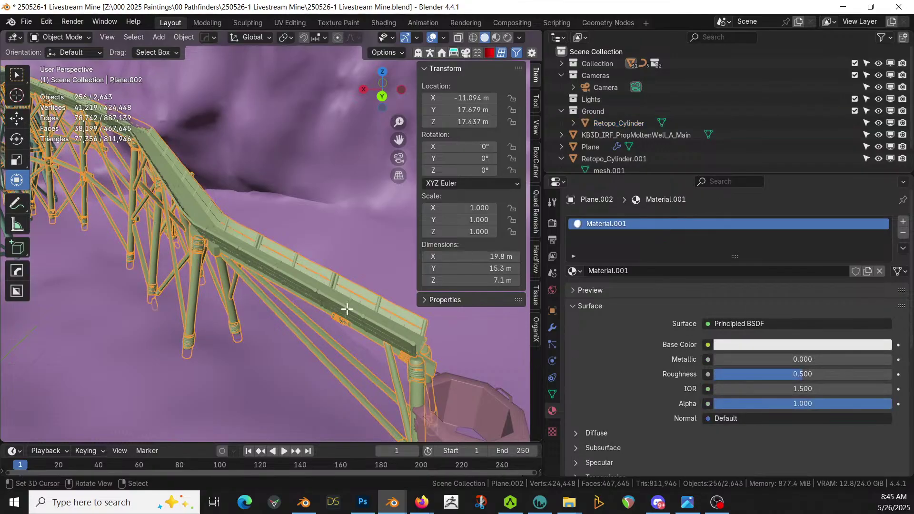
key("Tab")
key("2")
left_click(420, 346, "shift")
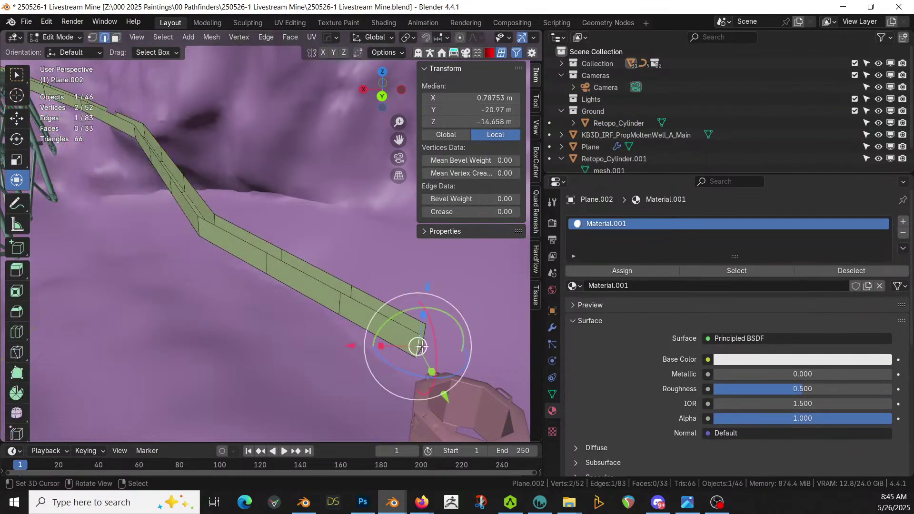
key("KP_7")
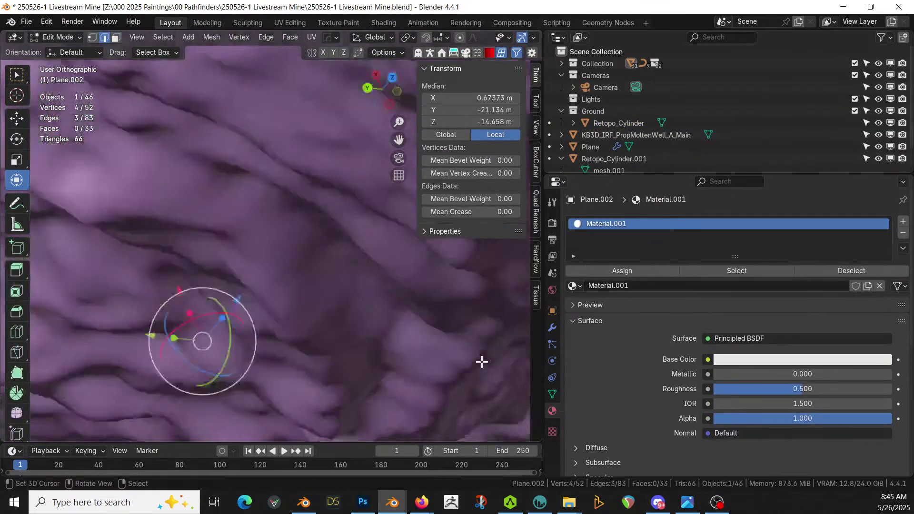
key("KP_Decimal")
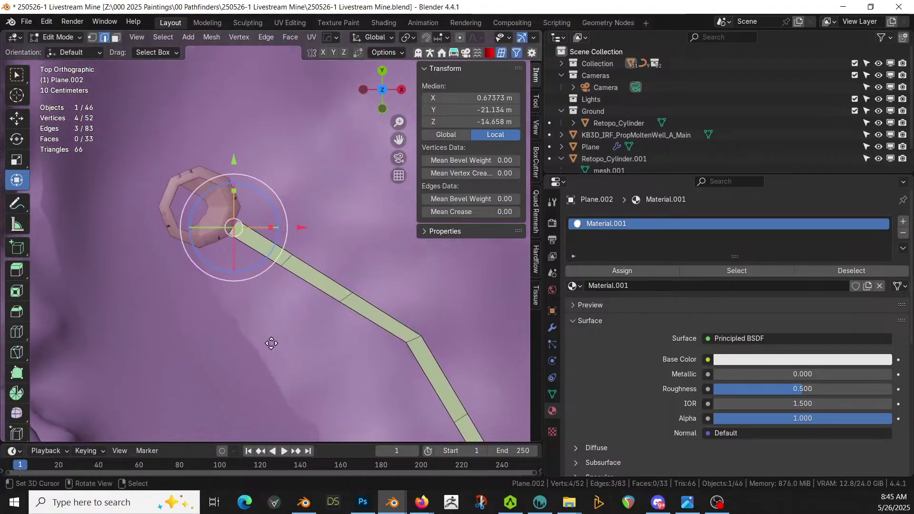
key("e")
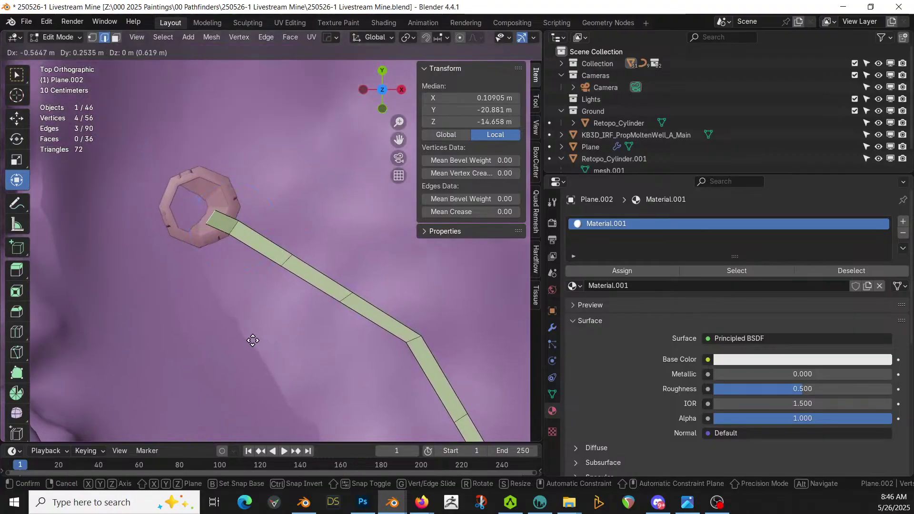
left_click(253, 341)
Assign the Balcony material through a second material slot to the newly extruded end faces, and return to Object Mode.
key("ctrl+KP_Add")
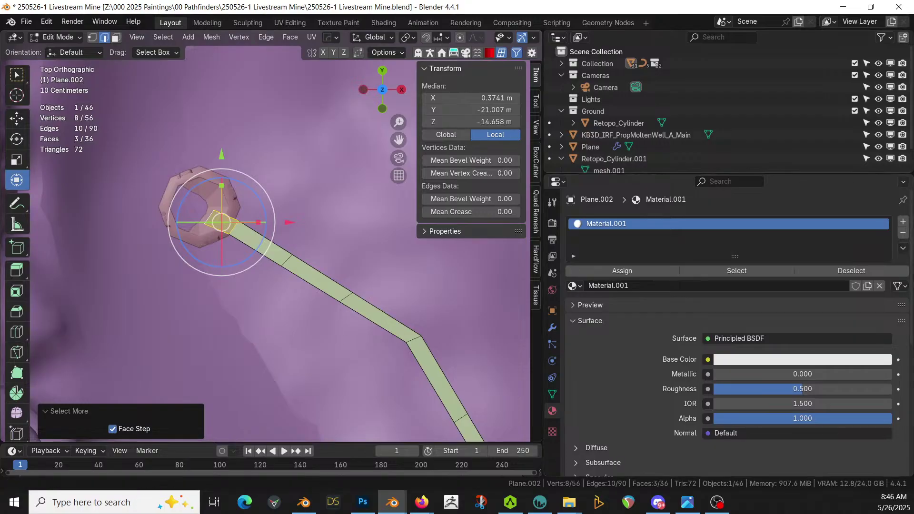
left_click(904, 221)
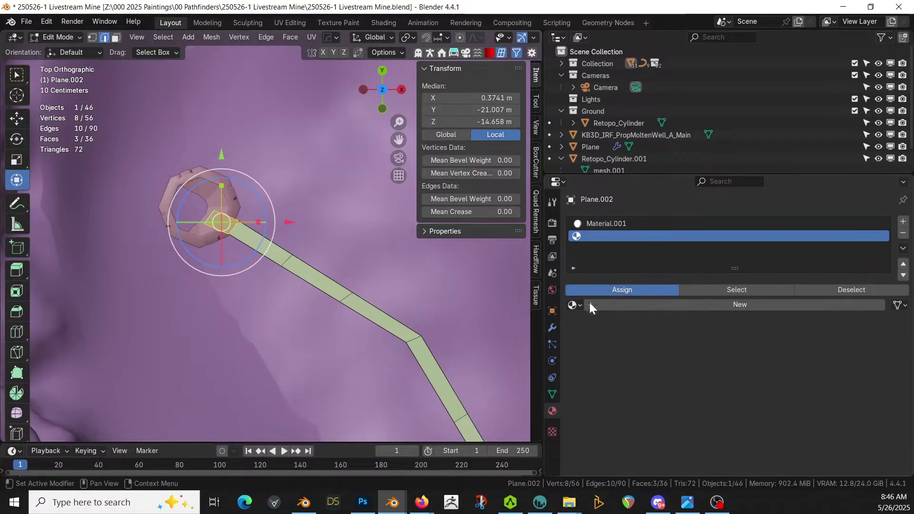
left_click(577, 304)
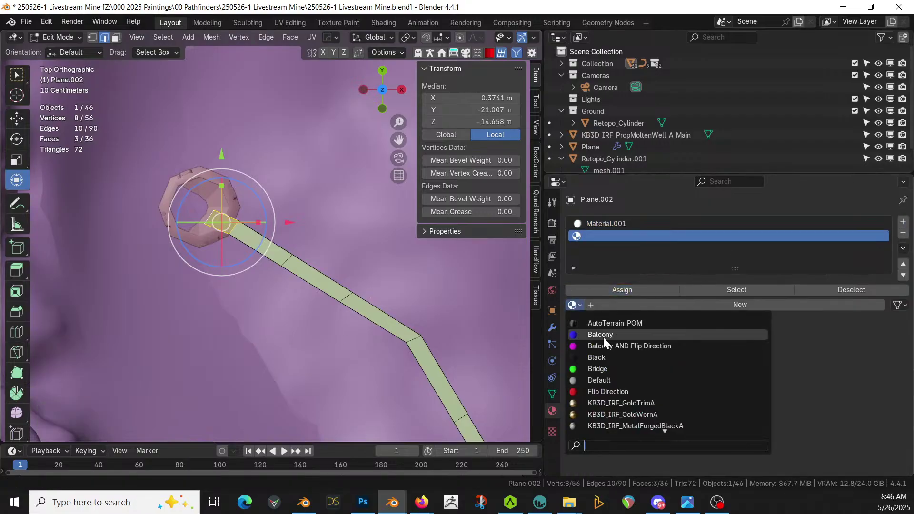
left_click(603, 335)
left_click(616, 290)
key("Tab")
Move the molten well beneath the trough's end, about -0.35 m in X, 0.11 m in Y and 0.4 m up, and save the file.
middle_click_drag(385, 257, 338, 299)
left_click(366, 361)
middle_click_drag(379, 369, 346, 303, "shift")
key("g")
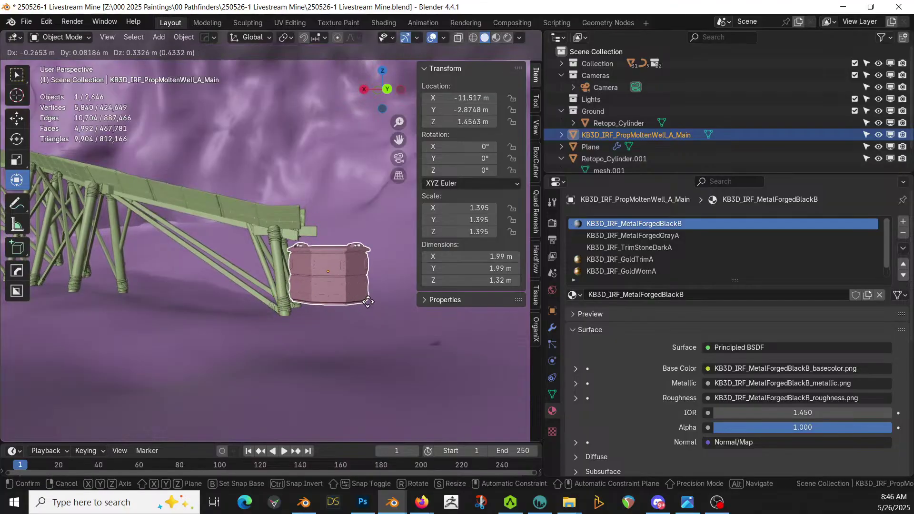
left_click(372, 299)
scroll(372, 299, "up", 5)
middle_click_drag(373, 299, 372, 274)
scroll(373, 273, "down", 6)
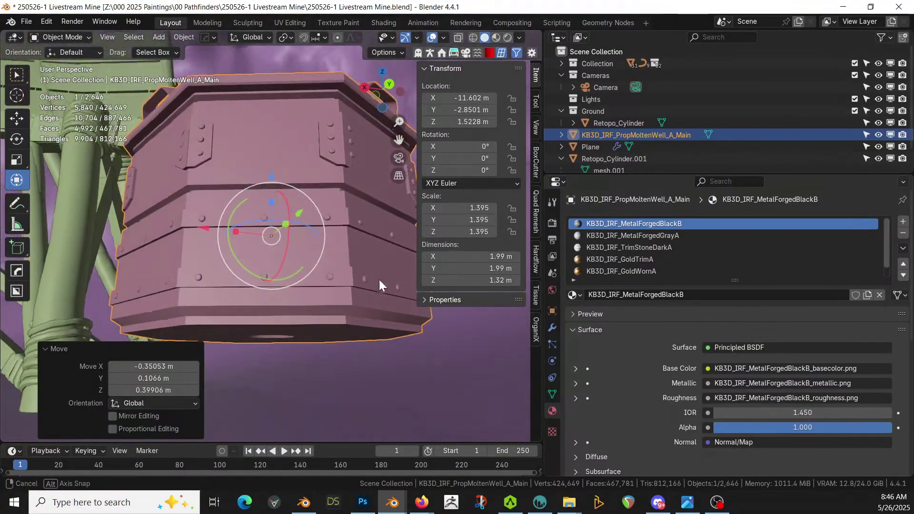
scroll(366, 338, "down", 2)
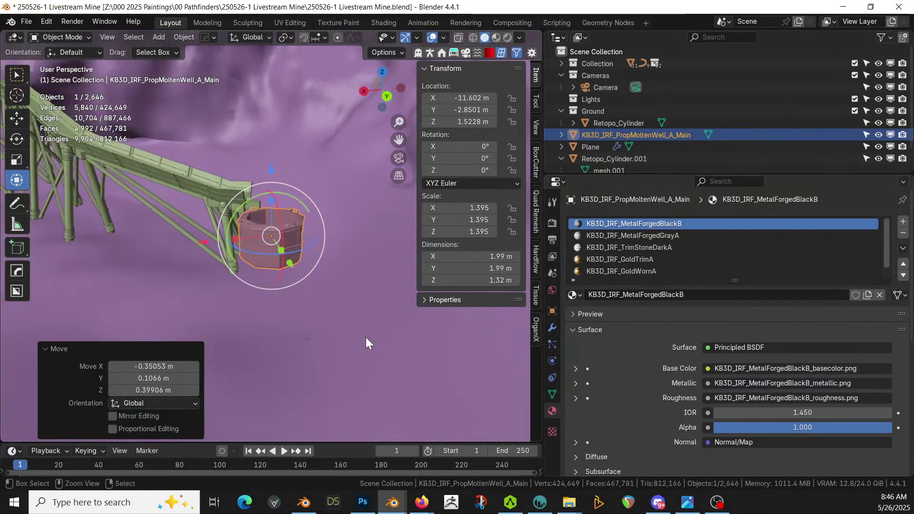
key("ctrl+s")
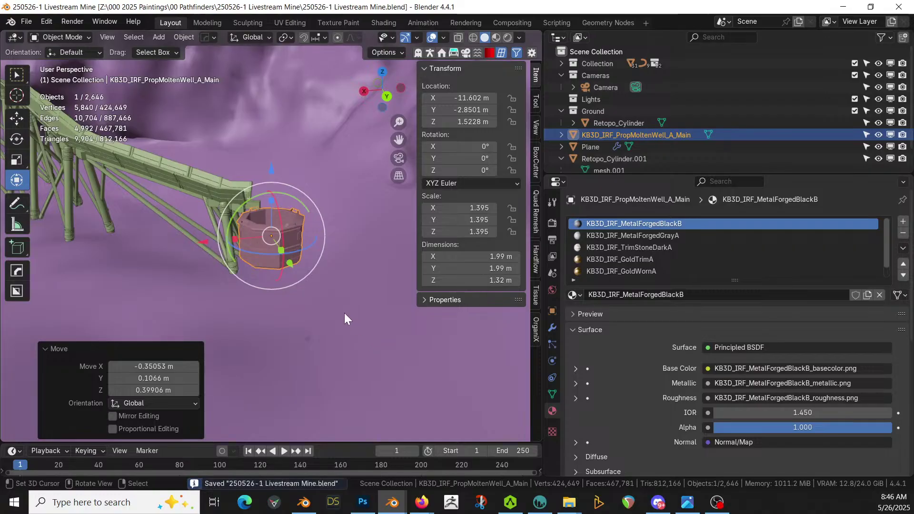
Place the 3D cursor at the well, add a 2 m plane there and lower it about 0.62 m along Z.
middle_click_drag(348, 311, 299, 315)
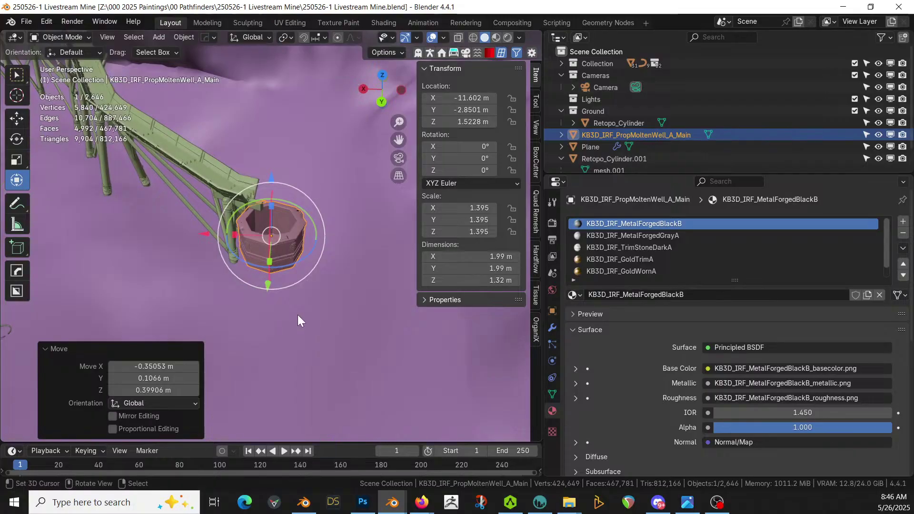
key("shift+s")
key("shift+a")
mouse_move(262, 180)
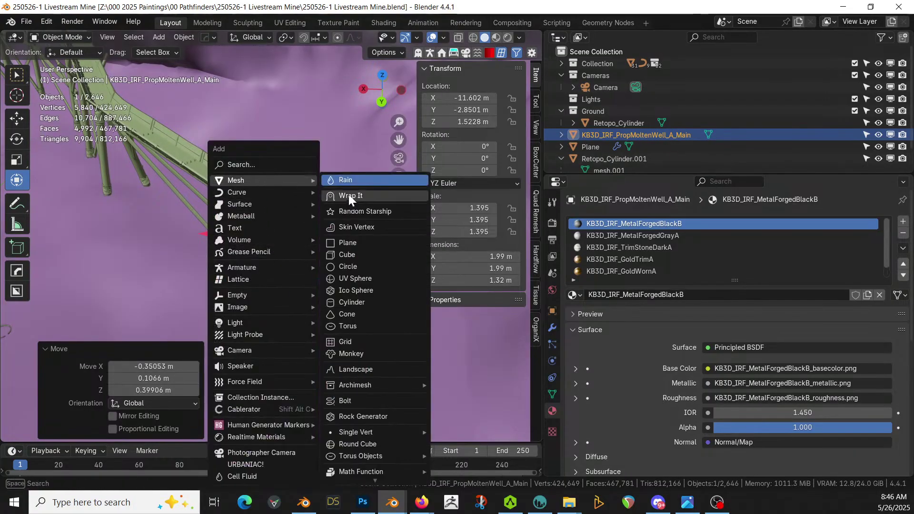
left_click(356, 243)
middle_click_drag(357, 239, 399, 281)
key("g")
key("z")
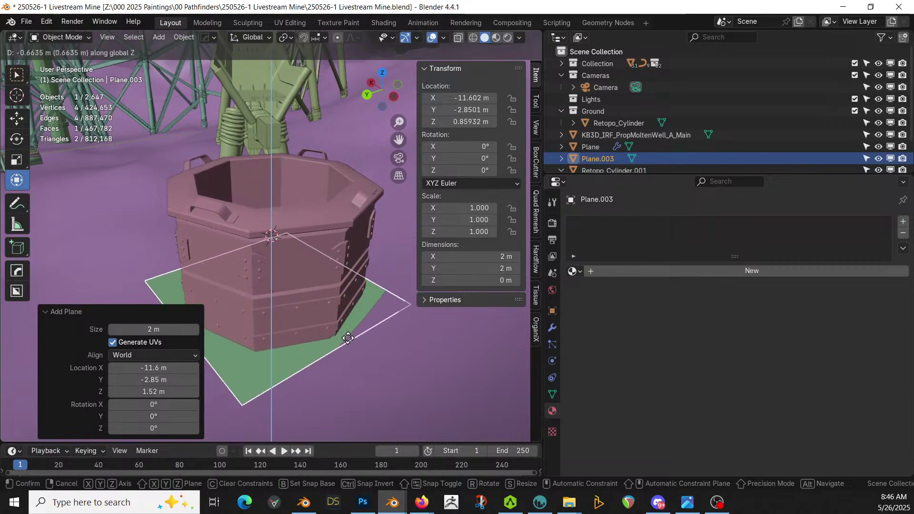
left_click(348, 336)
middle_click_drag(348, 335, 340, 290)
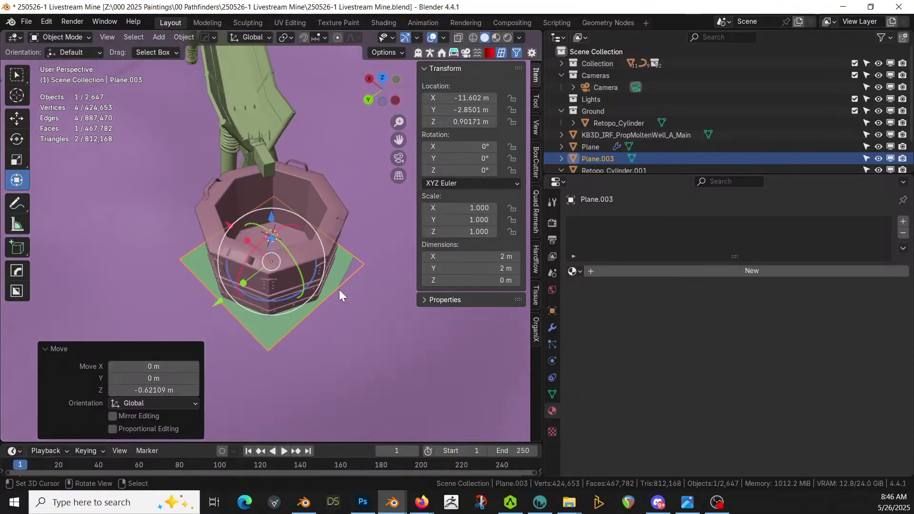
Create a new collection directly under Scene Collection and name it Platform Source.
left_click(621, 53)
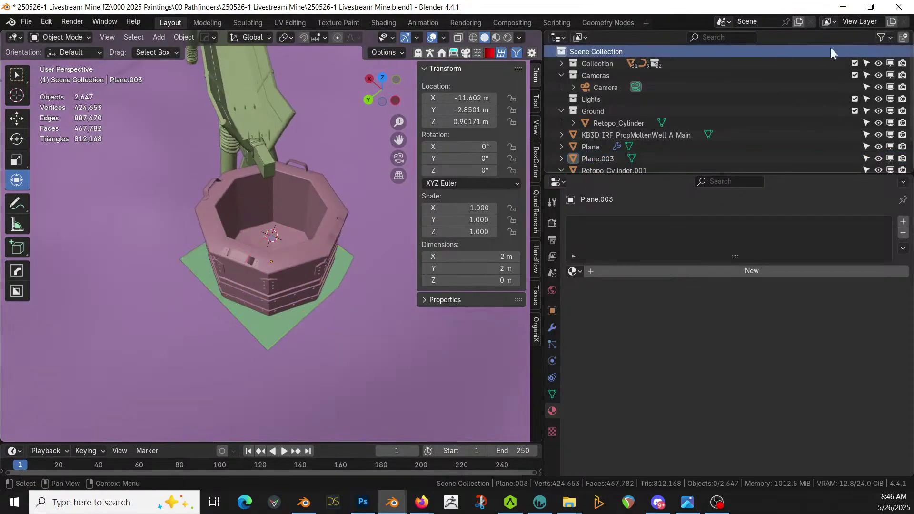
left_click(903, 38)
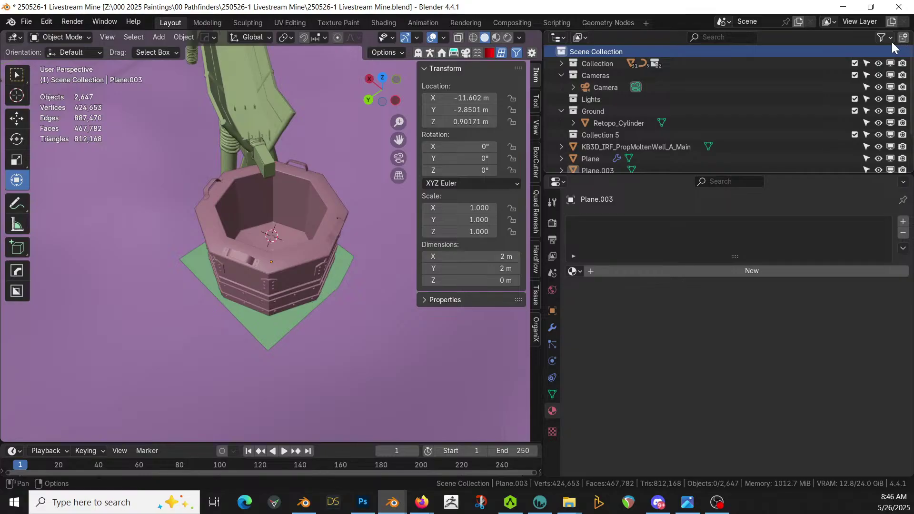
double_click(598, 135)
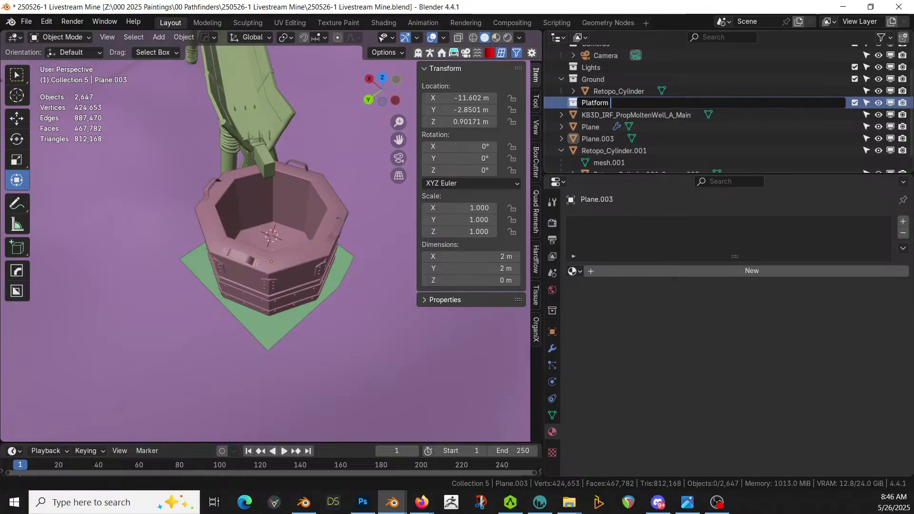
key("Return")
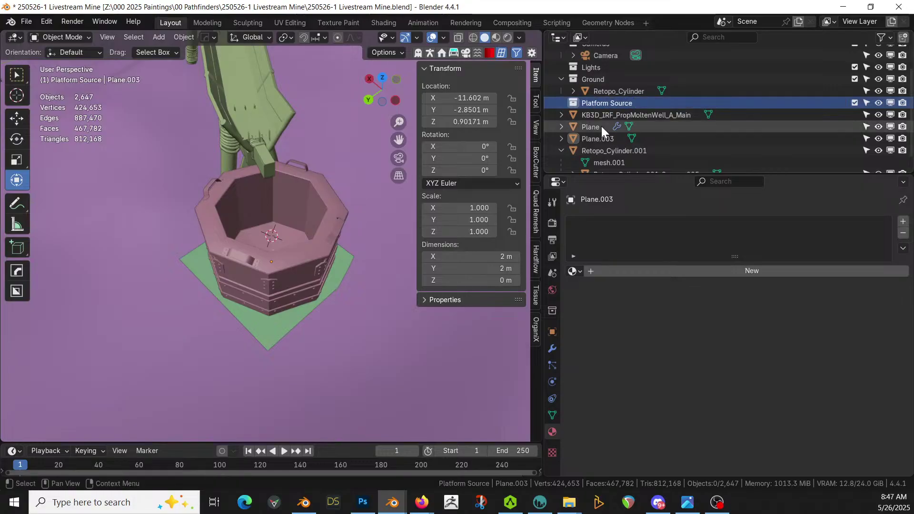
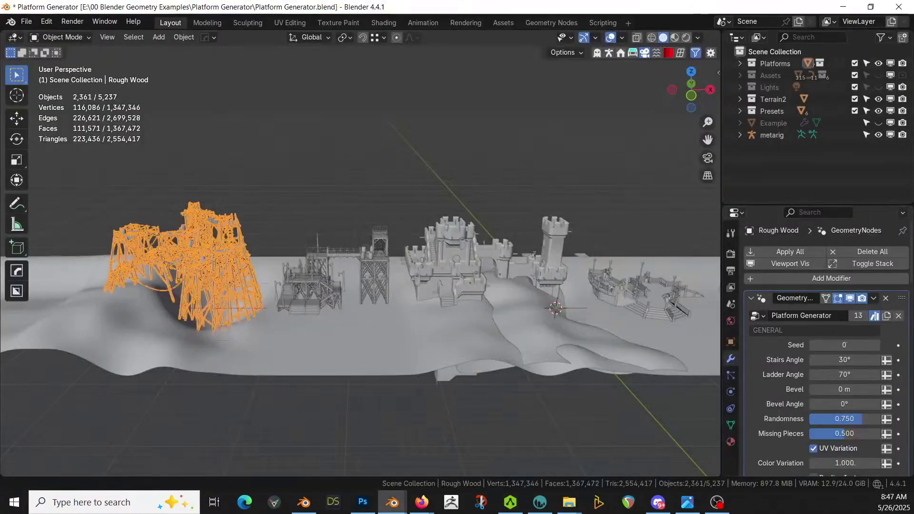
Copy the Rough Wood platform from the Platform Generator file and paste it into the mine scene's Platform Source collection.
key("ctrl+c")
left_click(185, 228)
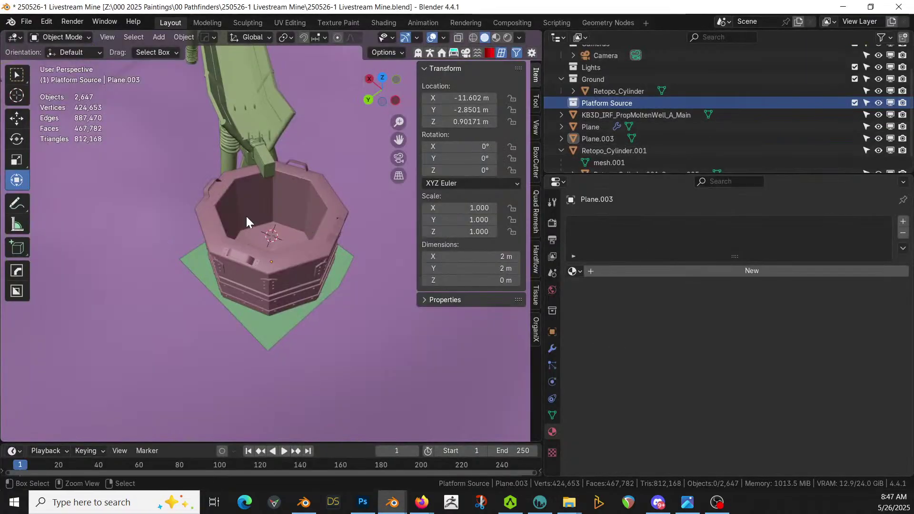
key("ctrl+v")
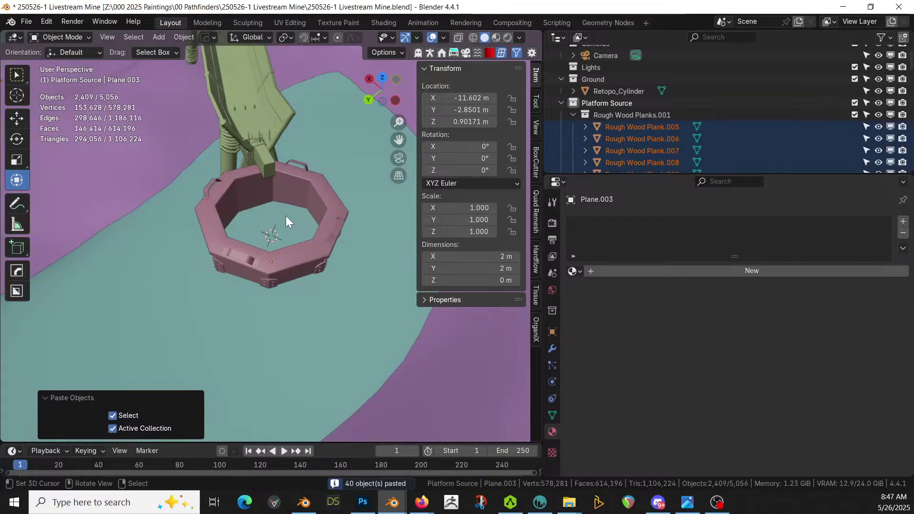
Move the pasted platform objects clear of the mine, about -2.6 m in X and 92.8 m in Y.
key("KP_Decimal")
key("KP_7")
scroll(298, 208, "down", 6)
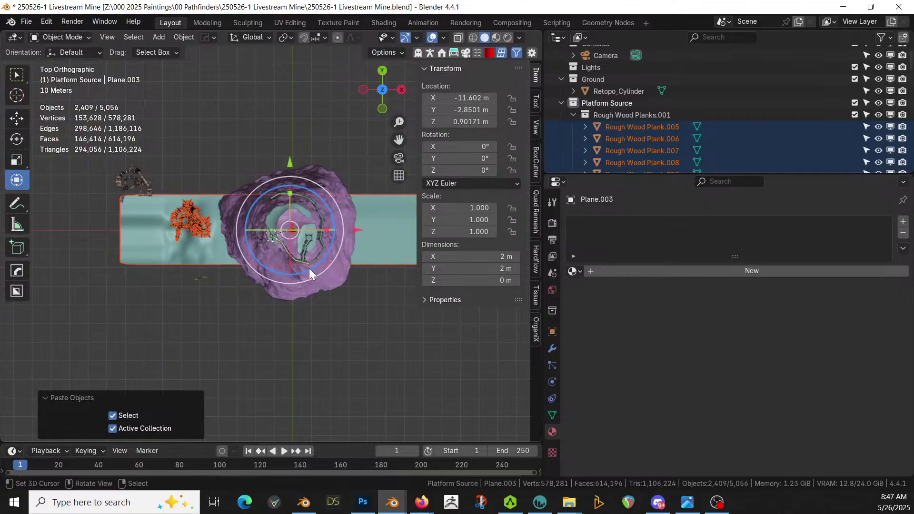
key("g")
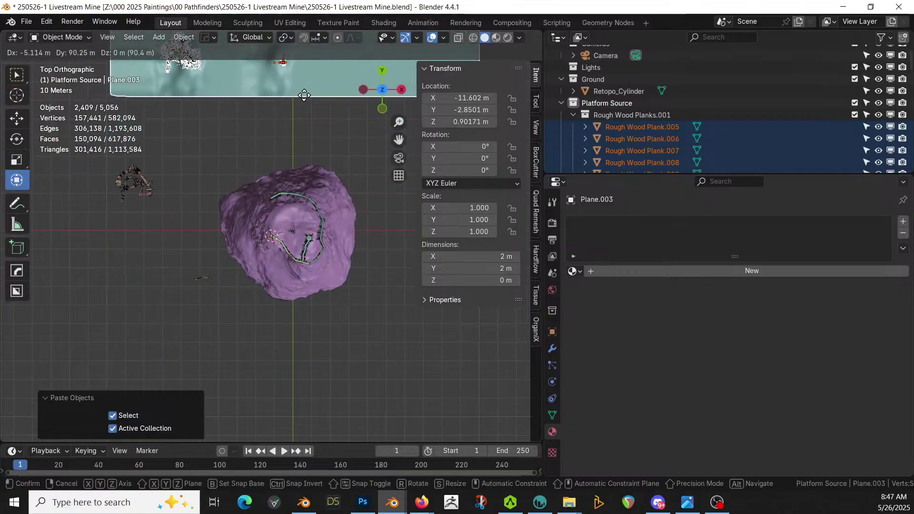
left_click(325, 143)
scroll(322, 253, "up", 4)
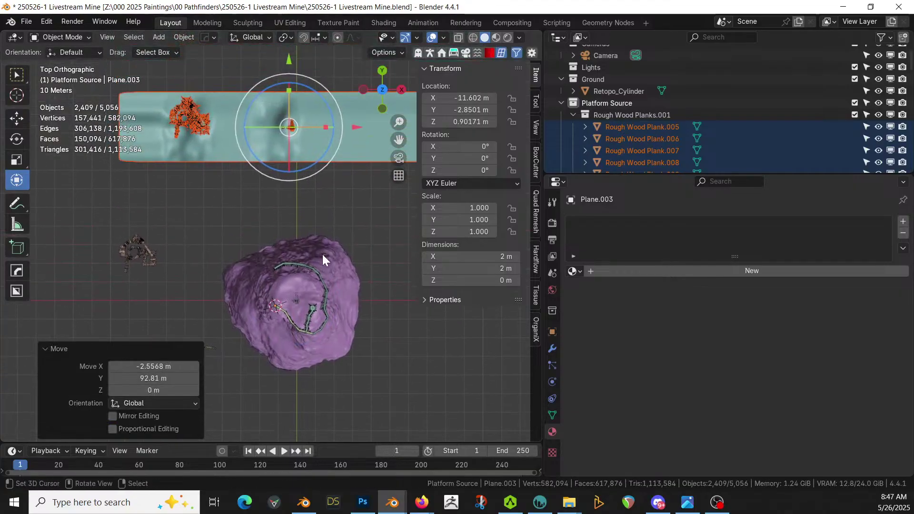
Copy the modifiers from the pasted Rough Wood.001 platform to the plane beneath the well.
middle_click_drag(305, 322, 225, 251)
scroll(281, 317, "up", 3)
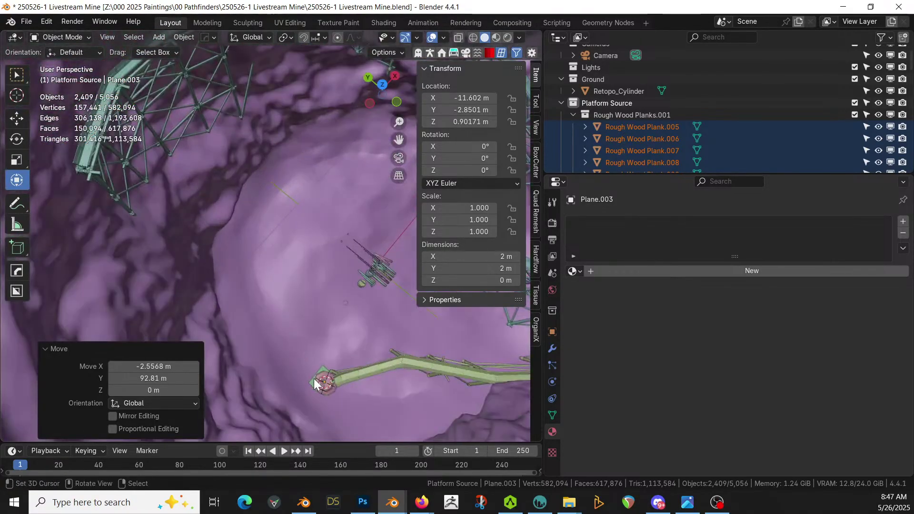
left_click(313, 387)
left_click(314, 386)
key("KP_Decimal")
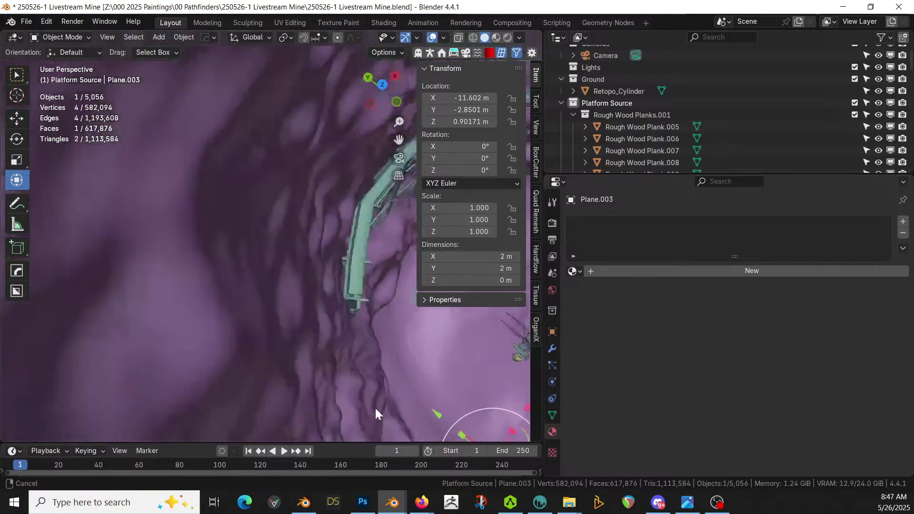
scroll(225, 204, "down", 4)
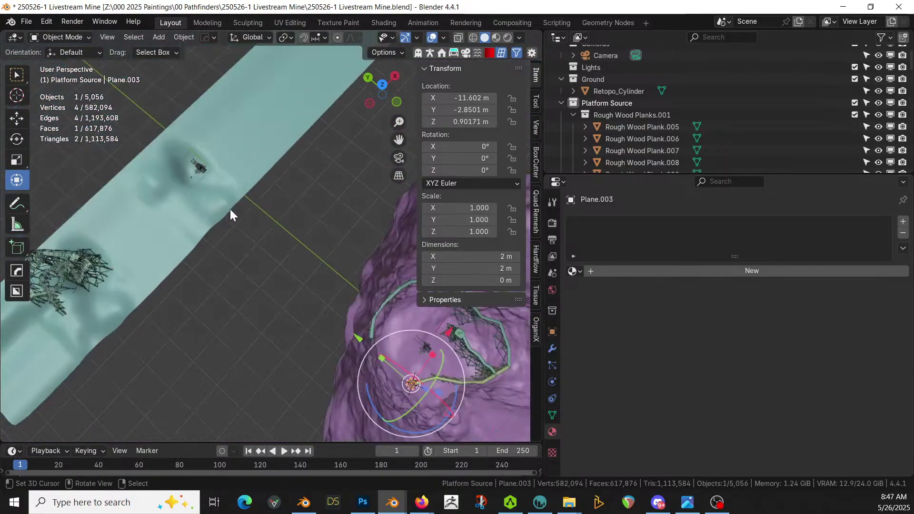
left_click(74, 276)
key("ctrl+l")
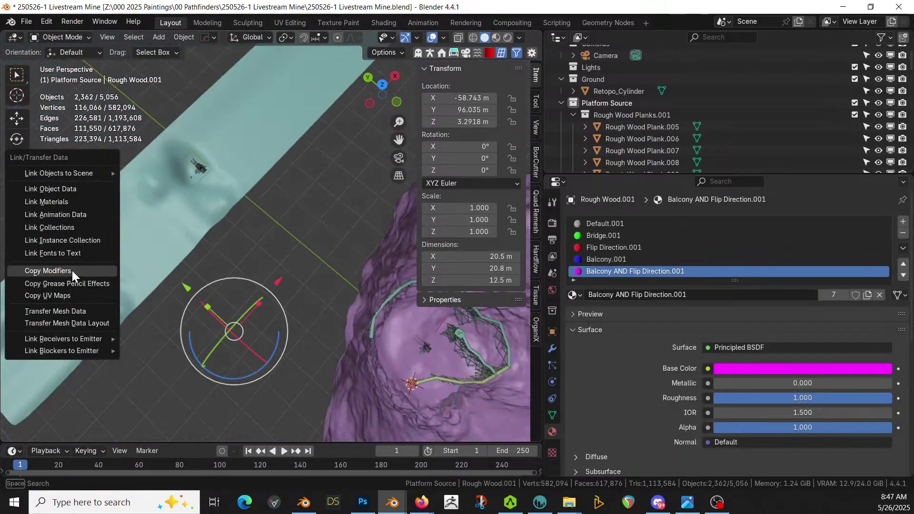
left_click(47, 270)
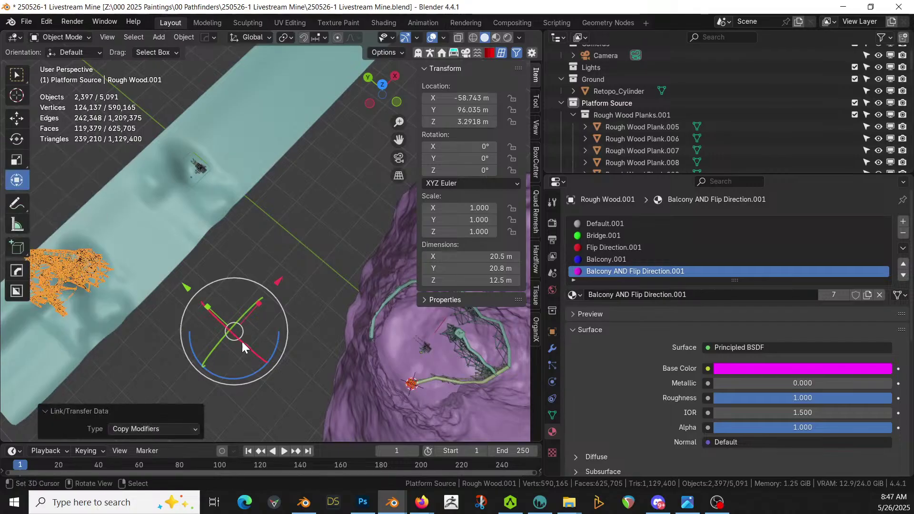
Set the Base Terrain Collection of the Platform Generator modifier on the plane beneath the well to Ground.
left_click(410, 385)
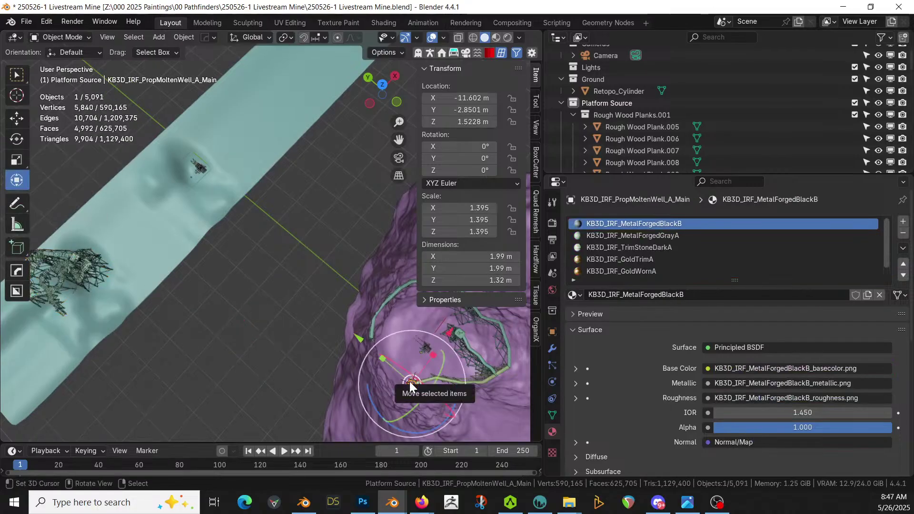
key("KP_Decimal")
middle_click_drag(293, 258, 286, 381)
left_click(203, 409)
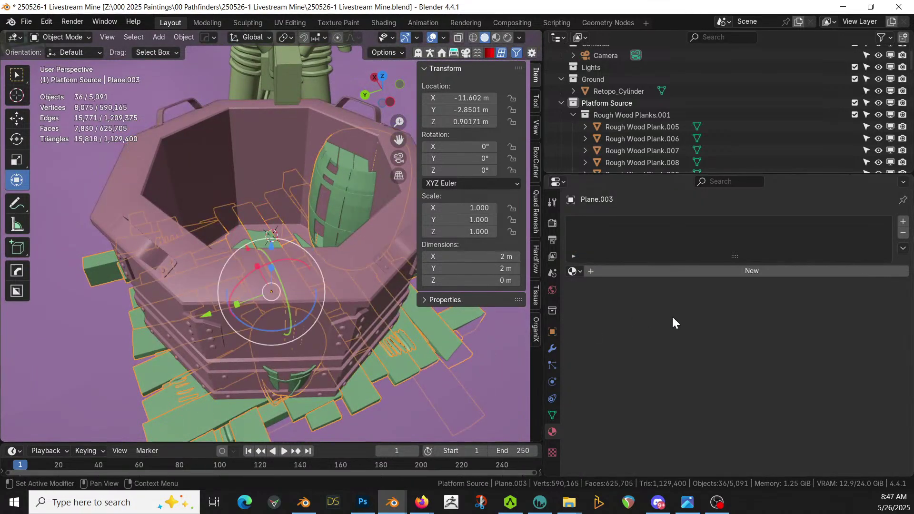
left_click(552, 348)
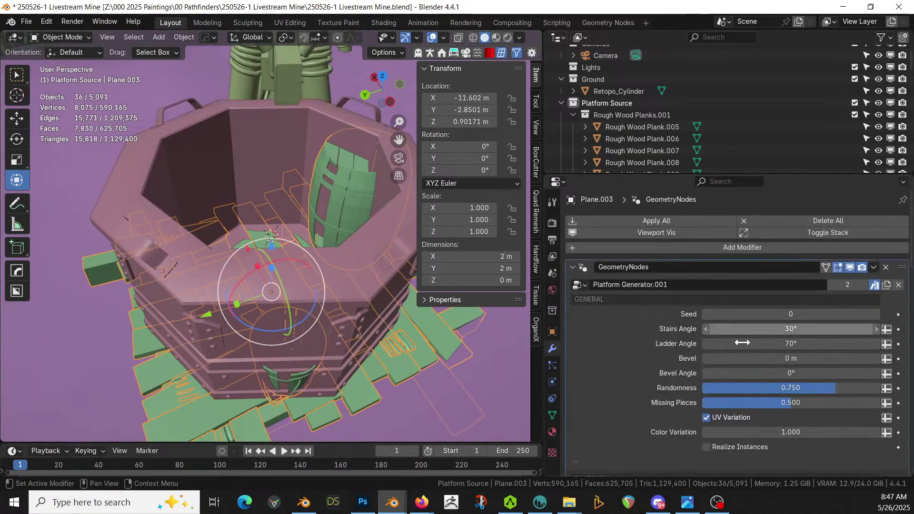
scroll(822, 362, "down", 15)
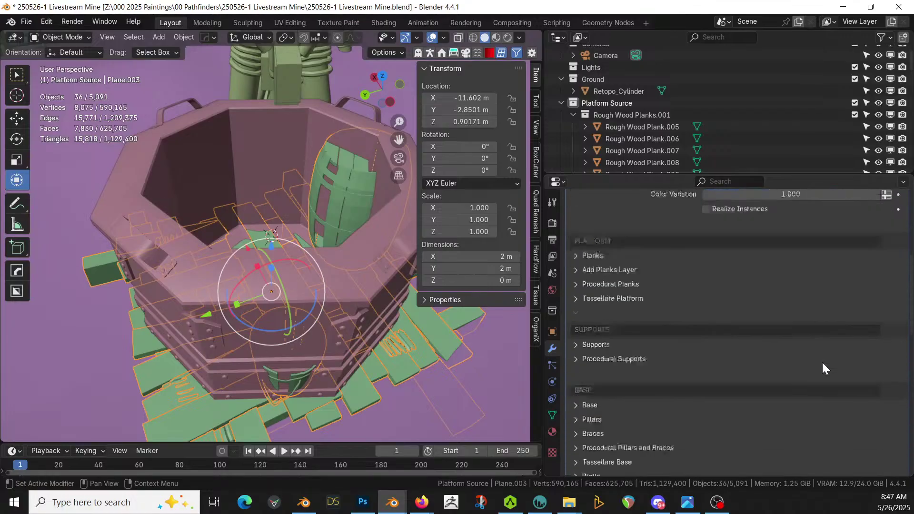
scroll(598, 236, "up", 4)
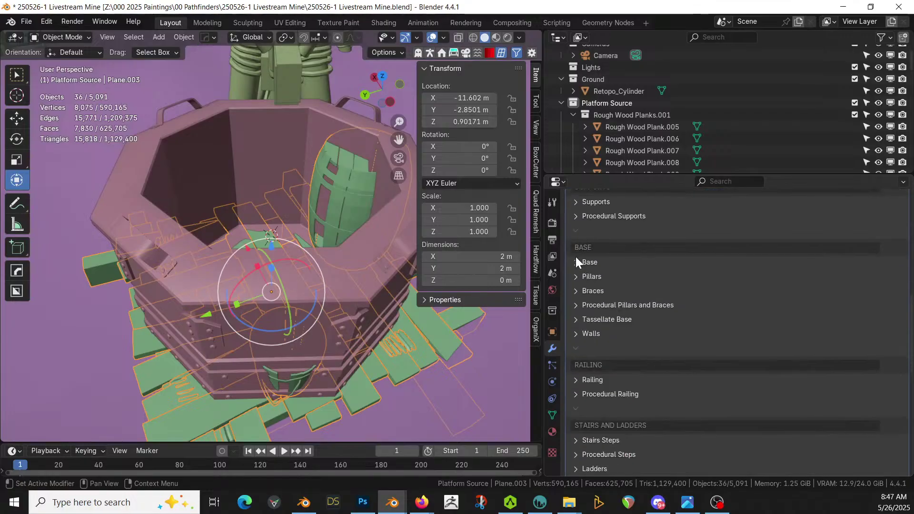
left_click(576, 263)
left_click(708, 310)
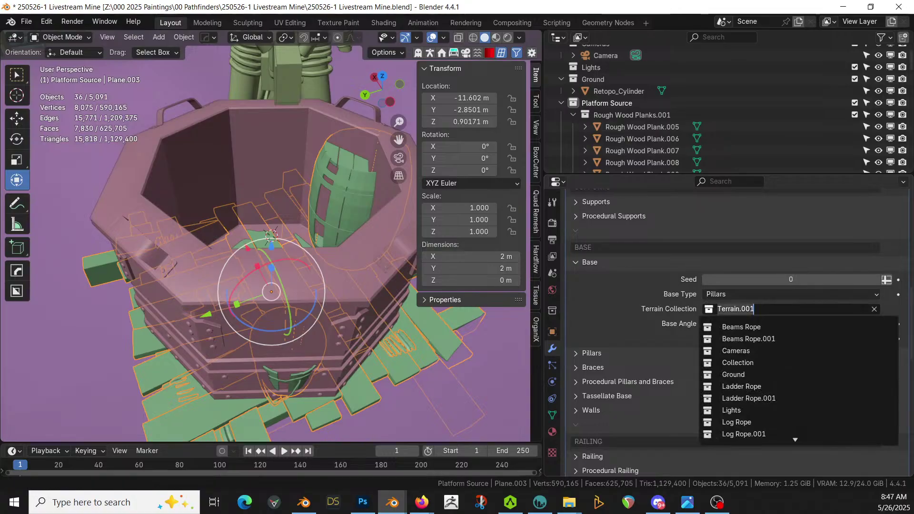
left_click(737, 376)
Clear the Rough Wood Scatter.001 collection from the modifier's Scatter on Platform settings.
scroll(786, 398, "down", 15)
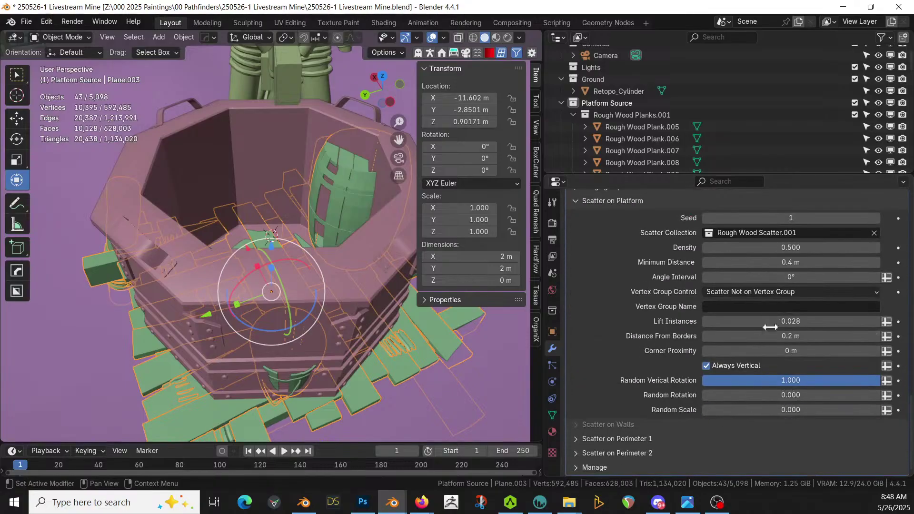
left_click(873, 233)
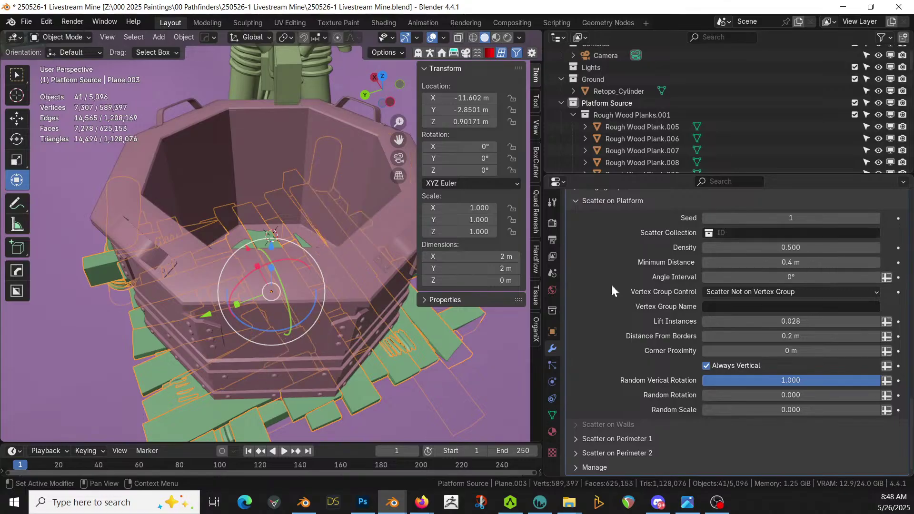
middle_click_drag(356, 373, 342, 333)
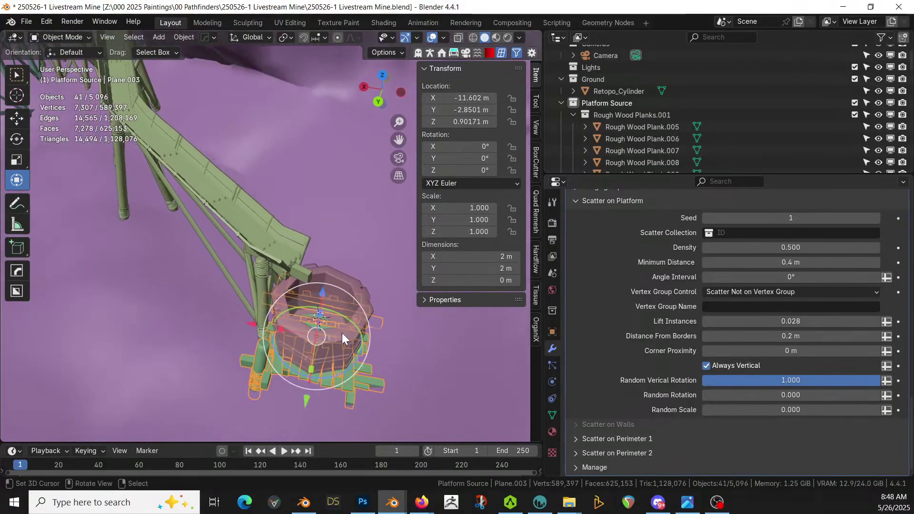
scroll(342, 333, "up", 2)
middle_click_drag(382, 282, 411, 266)
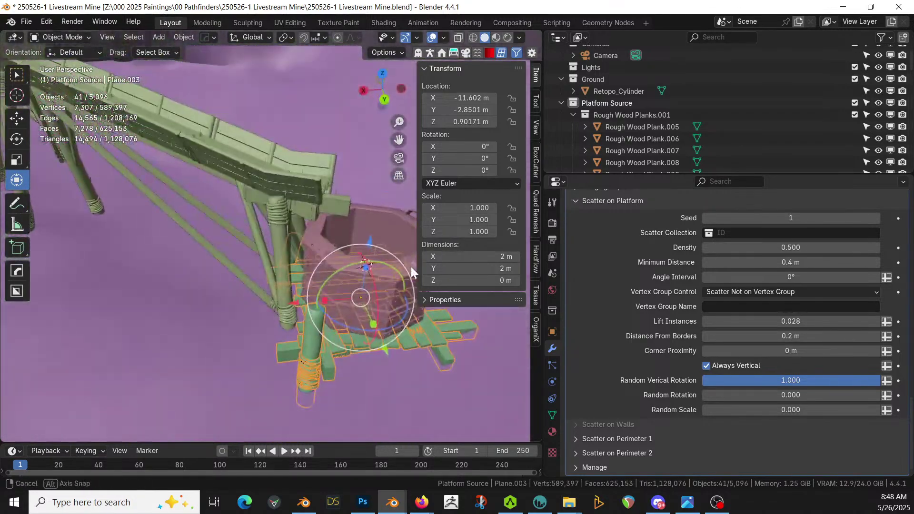
Open the platform plane's mesh for editing and turn off its Platform Generator display in Edit Mode.
left_click(336, 347)
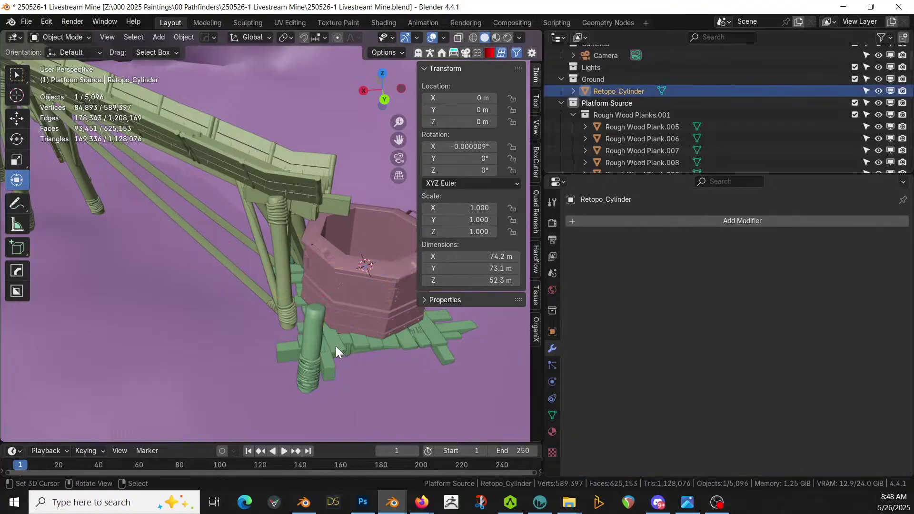
left_click(336, 347)
key("Tab")
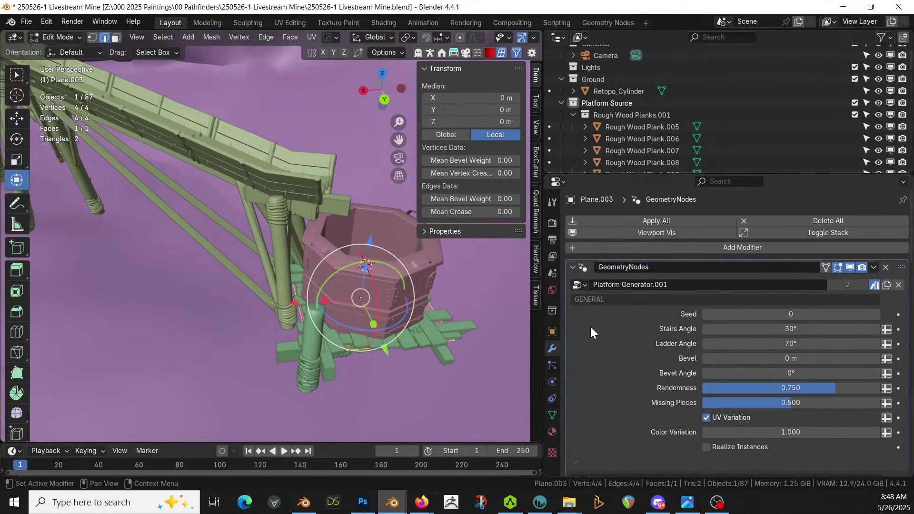
left_click(837, 267)
middle_click_drag(510, 322, 360, 367)
key("KP_7")
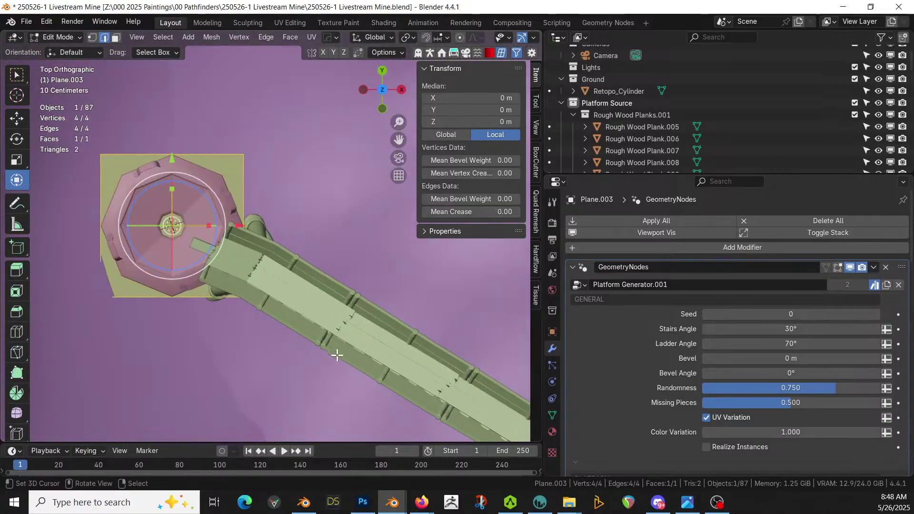
Extrude the plane's edge on the positive Y side by about 0.53 m in X and 1.69 m in Y.
left_click(202, 153)
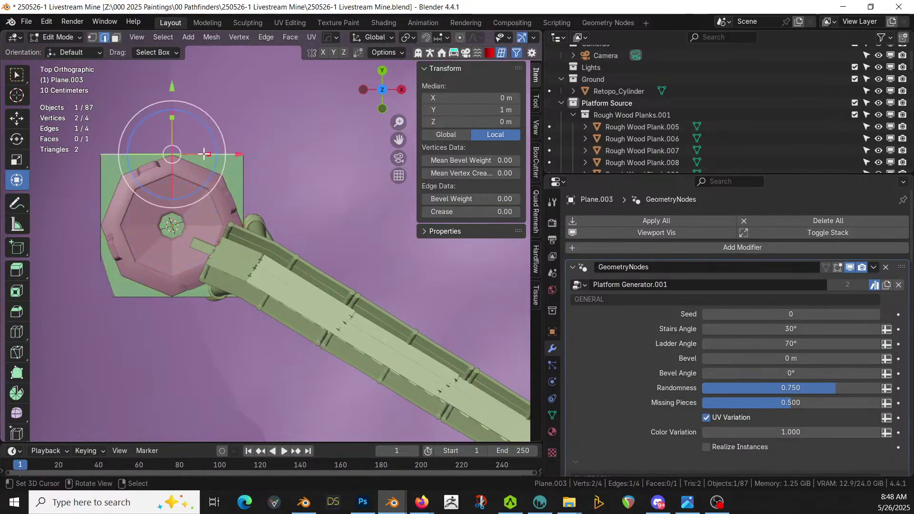
middle_click_drag(202, 154, 268, 312, "shift")
key("e")
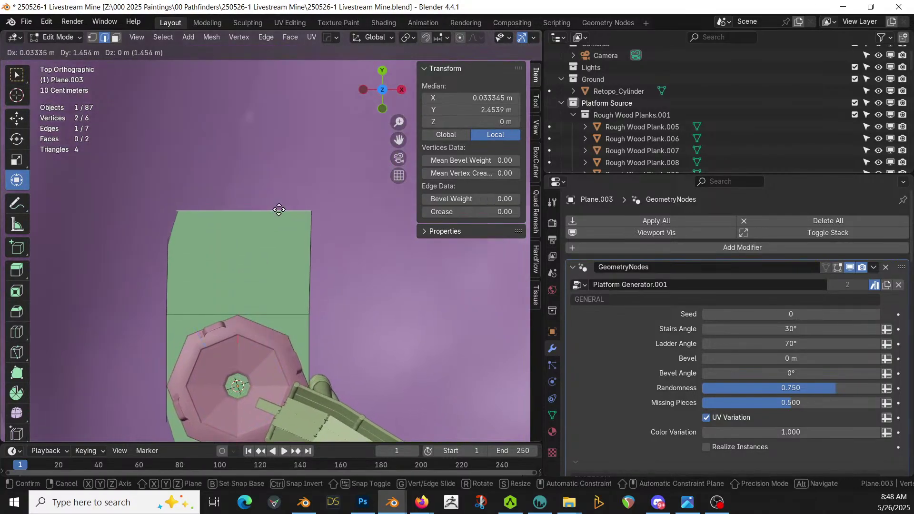
left_click(314, 194)
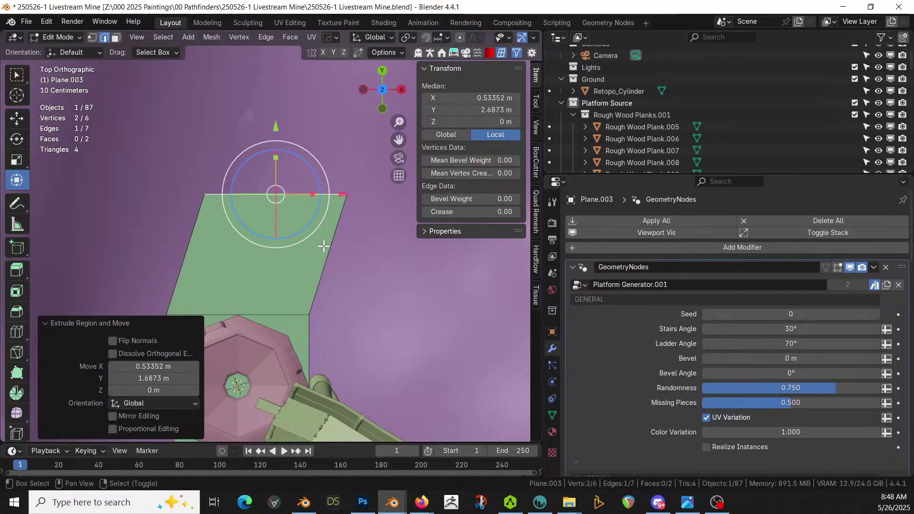
Extrude the new section's positive X side edge about 1.89 m in X and straighten it by scaling X to 0.
middle_click_drag(323, 245, 261, 249, "shift")
key("e")
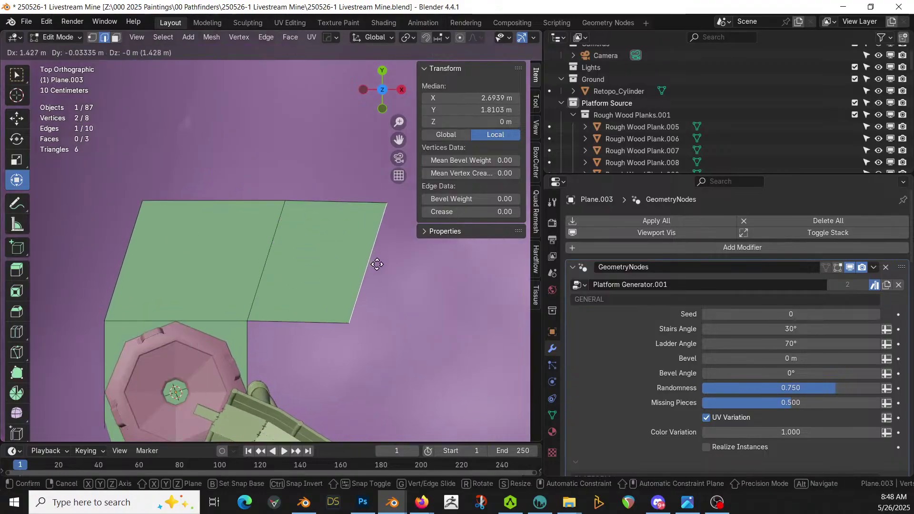
left_click(402, 262)
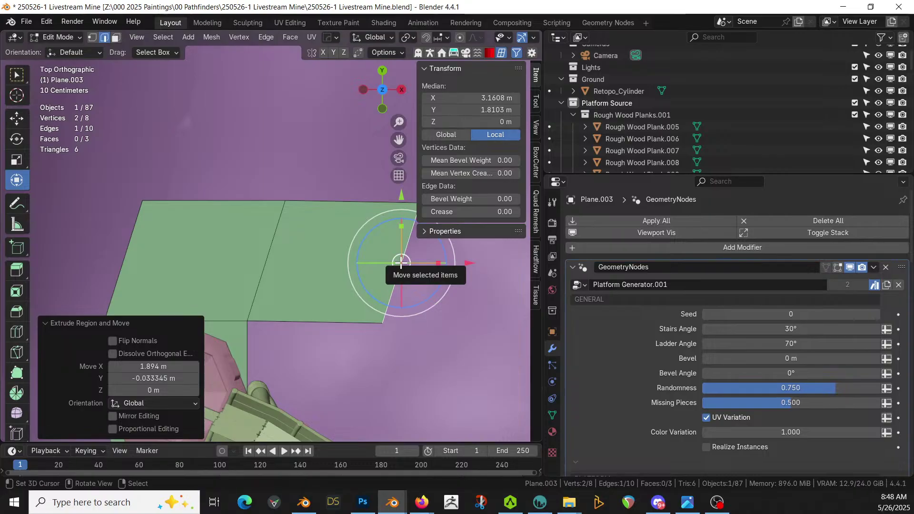
key("g")
key("Escape")
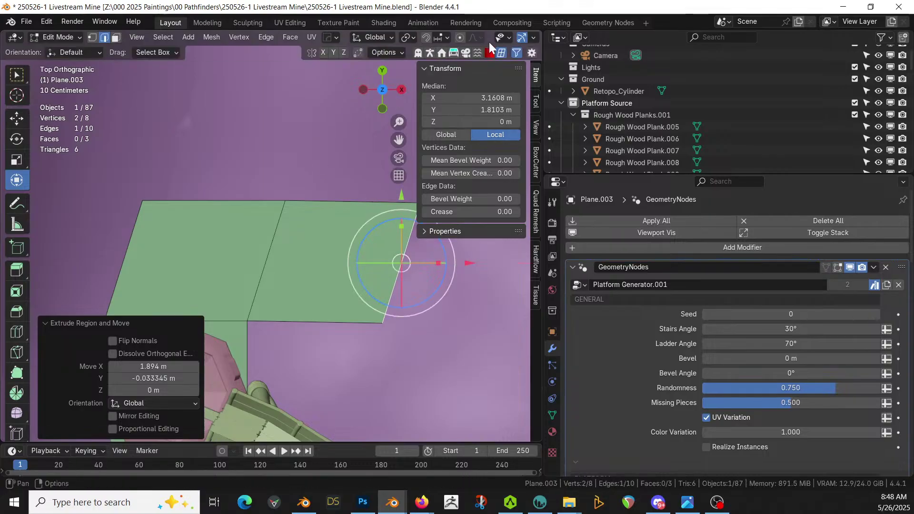
key("s")
key("x")
key("0")
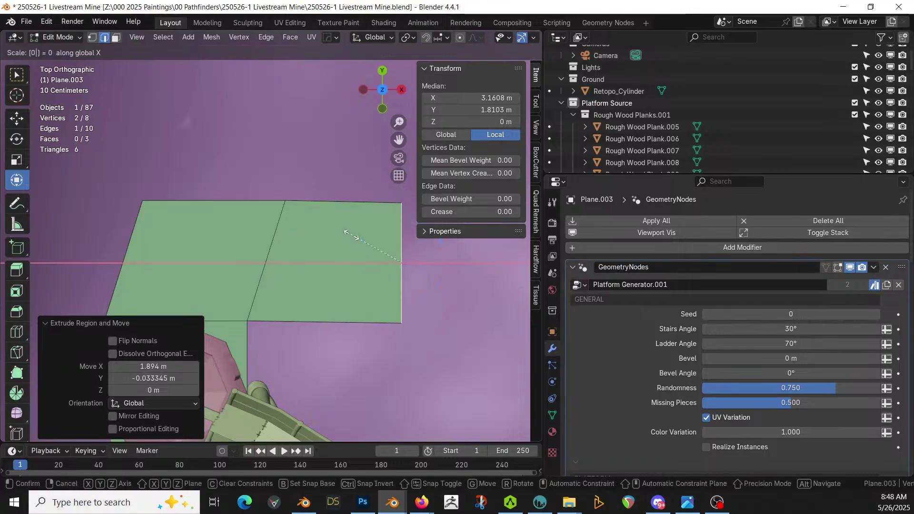
key("Return")
Extrude the two outer edges on the positive Y side about 0.59 m in X and 2.09 m in Y, and finish mesh editing.
left_click(238, 206)
left_click(329, 201, "shift")
middle_click_drag(328, 202, 344, 376, "shift")
key("e")
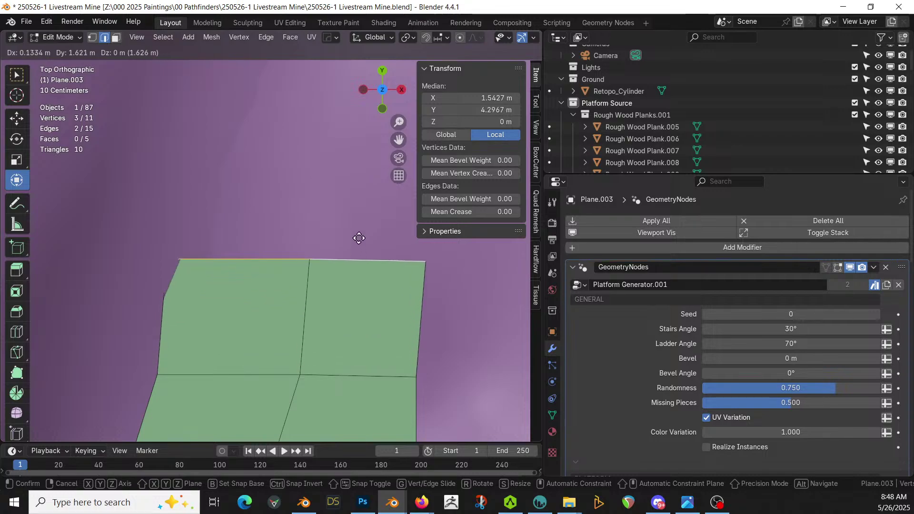
left_click(388, 227)
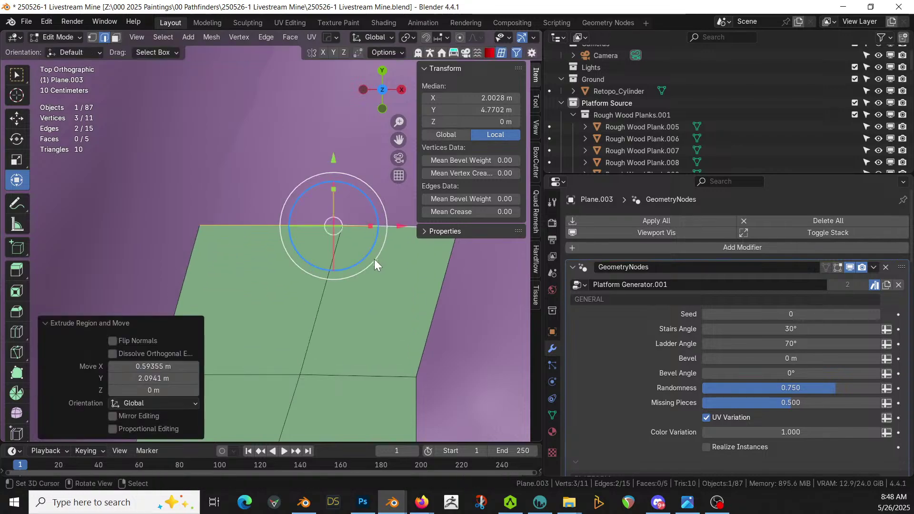
key("Tab")
Exclude the Platform Source collection from the view layer.
middle_click_drag(359, 296, 153, 148)
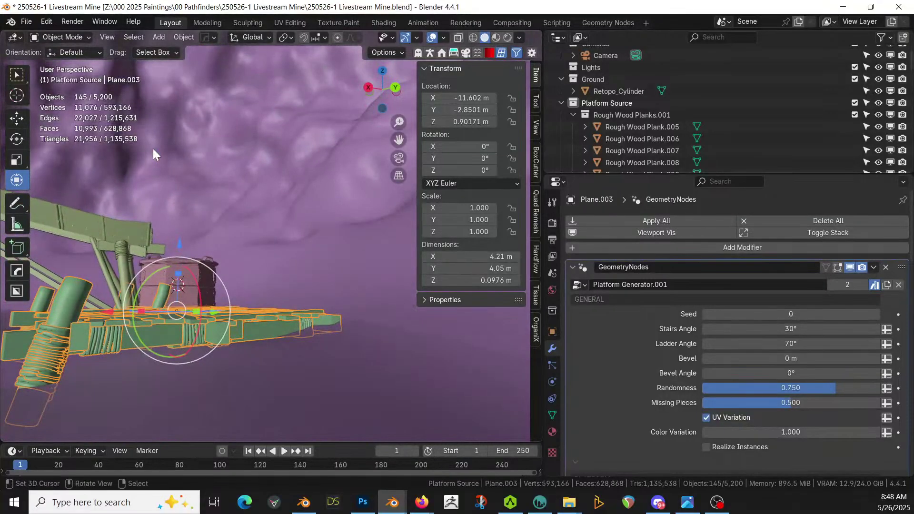
middle_click_drag(143, 258, 210, 352)
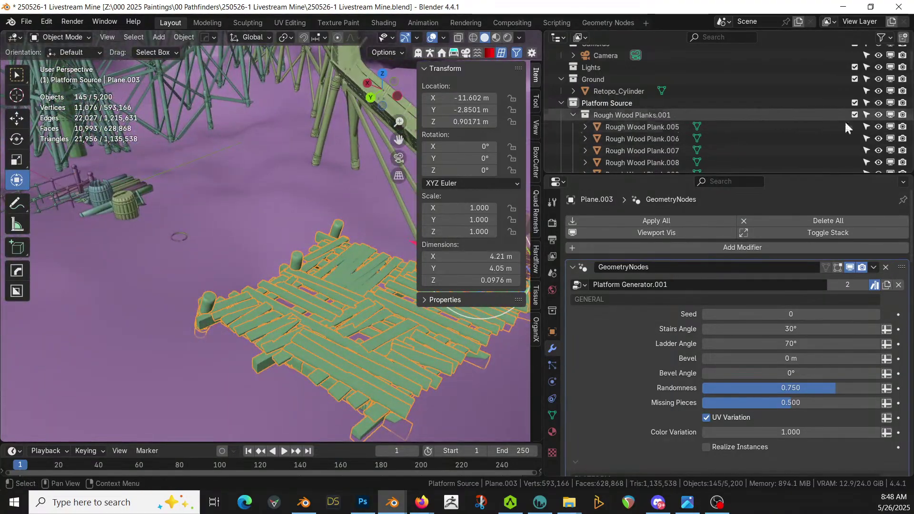
left_click(855, 103)
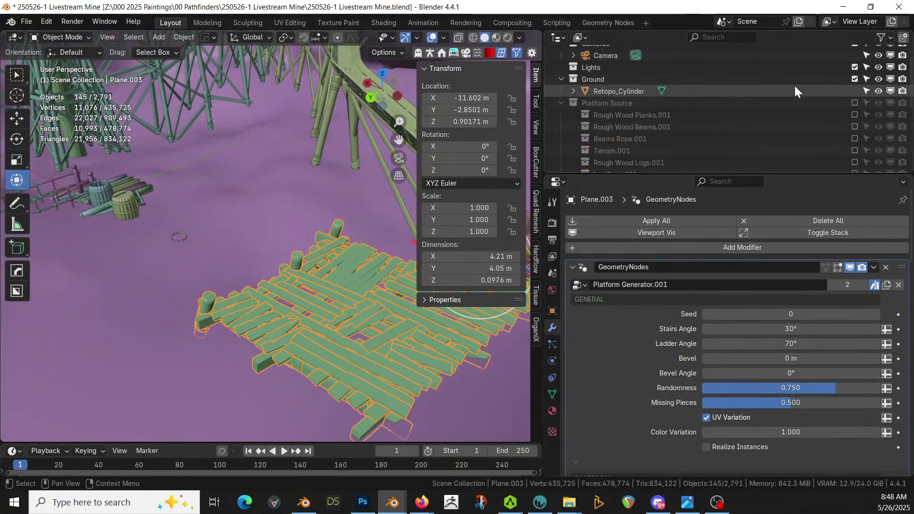
Temporarily exclude the main Collection to check which mine objects belong to it, and include it again.
scroll(797, 109, "up", 3)
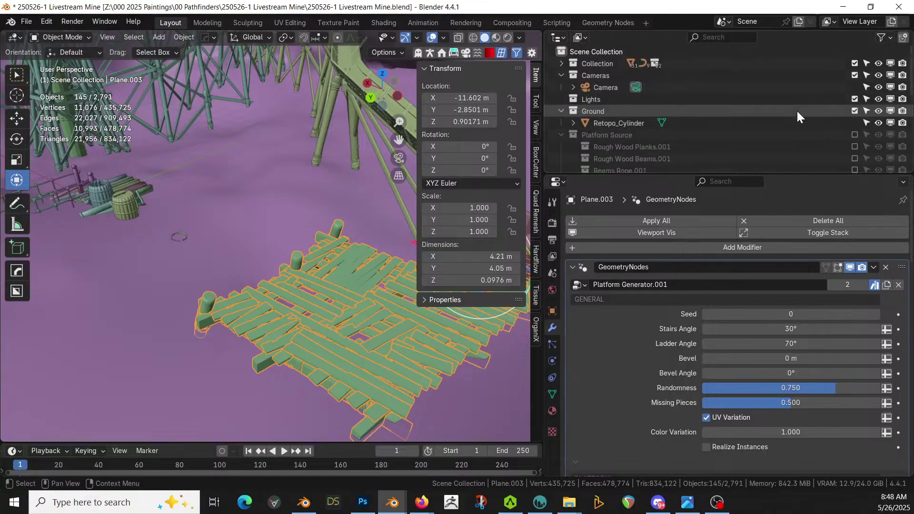
left_click(855, 63)
scroll(595, 116, "down", 3)
scroll(261, 230, "down", 2)
middle_click_drag(348, 199, 362, 259)
scroll(828, 76, "up", 3)
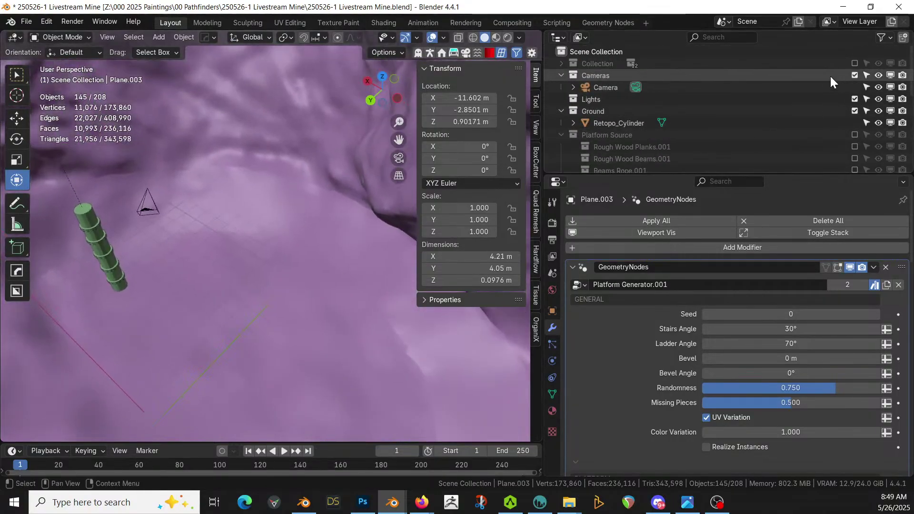
left_click(856, 61)
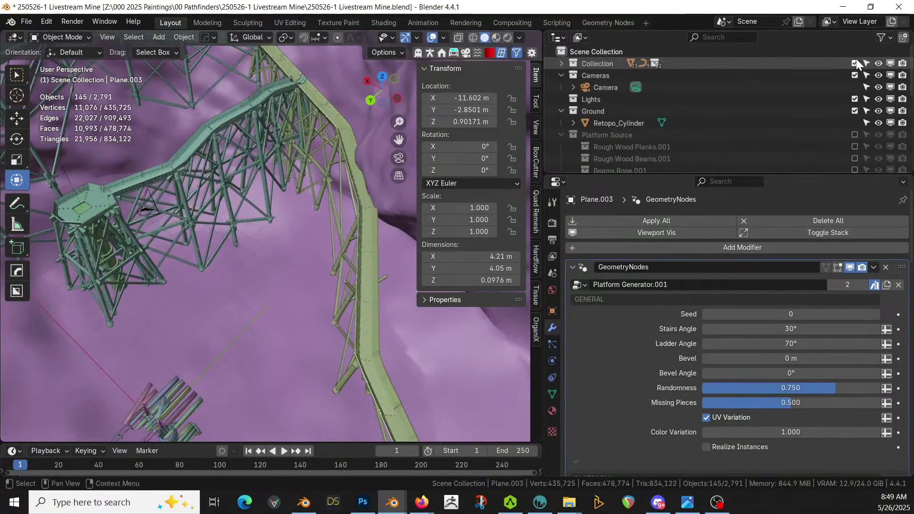
Move the wooden trough and scaffold structures to the Scene Collection and exclude the main Collection from the view layer.
left_click(302, 97)
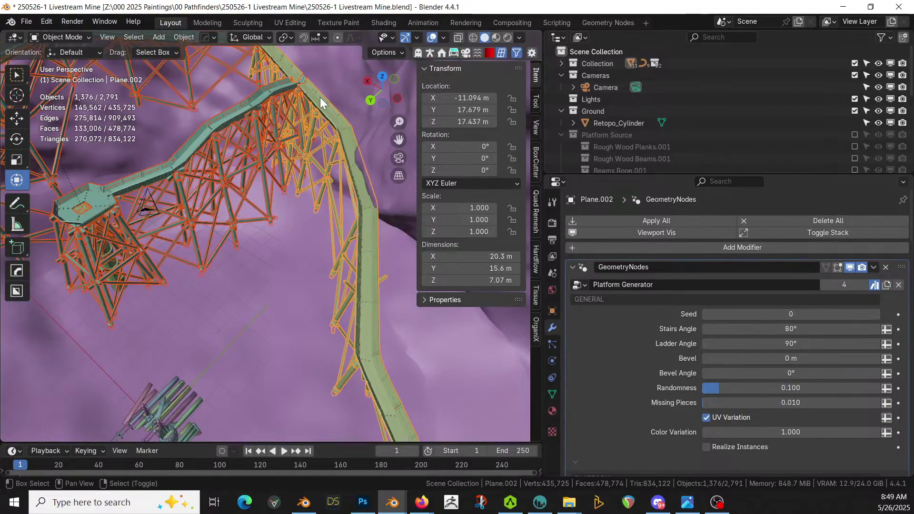
key("m")
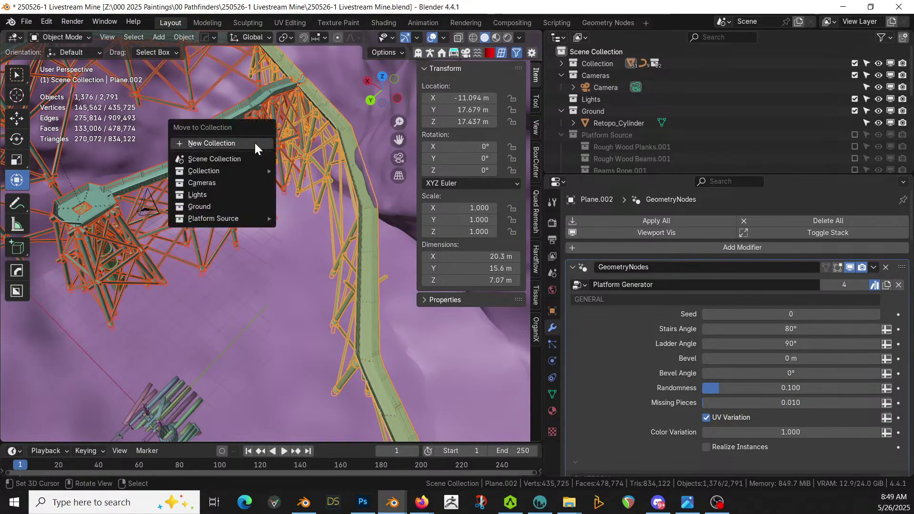
left_click(234, 160)
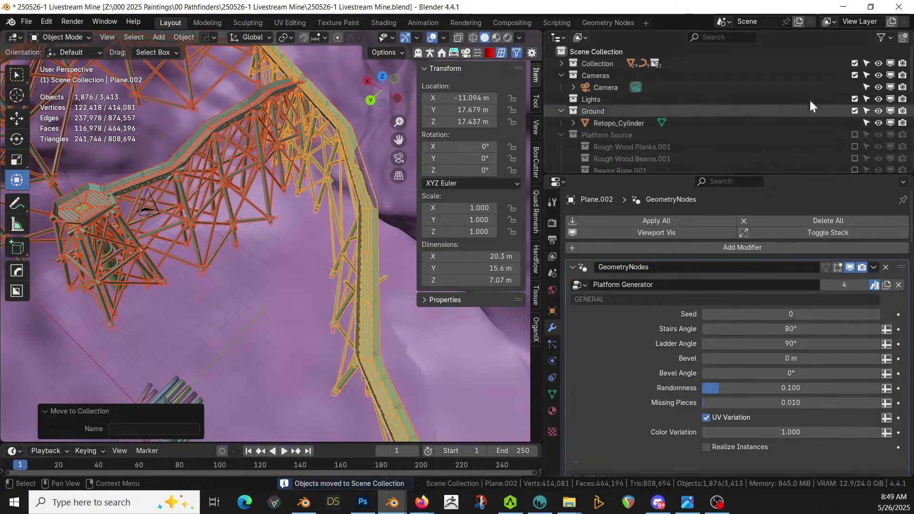
left_click(855, 63)
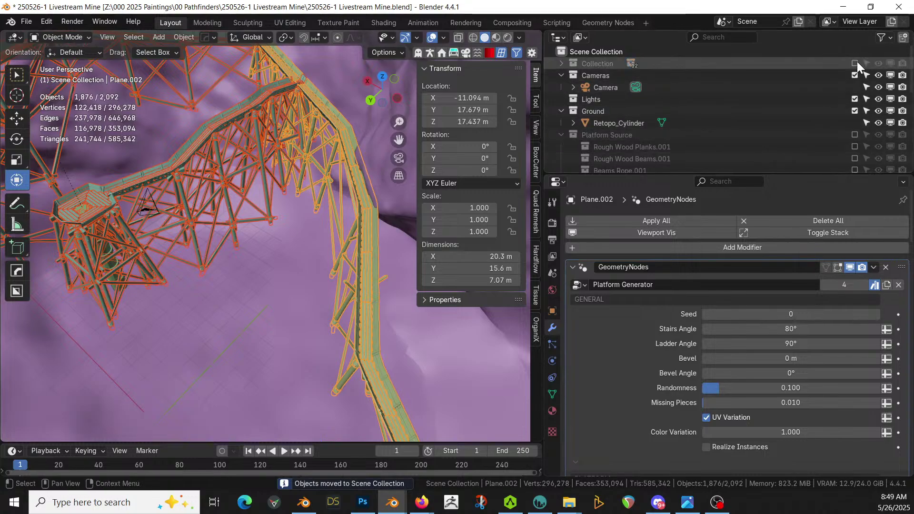
Add a 2 m plane to the mesh of the rough wood platform at the well.
scroll(234, 207, "down", 3)
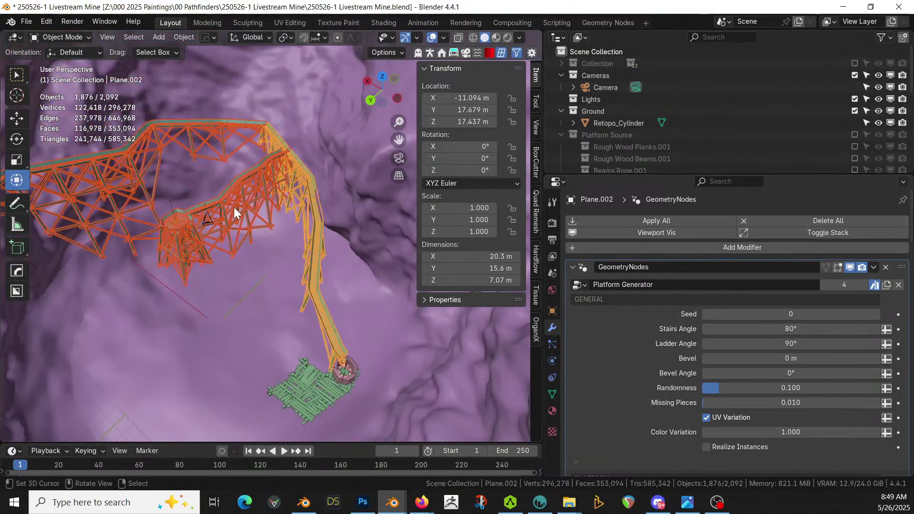
middle_click_drag(234, 207, 244, 231)
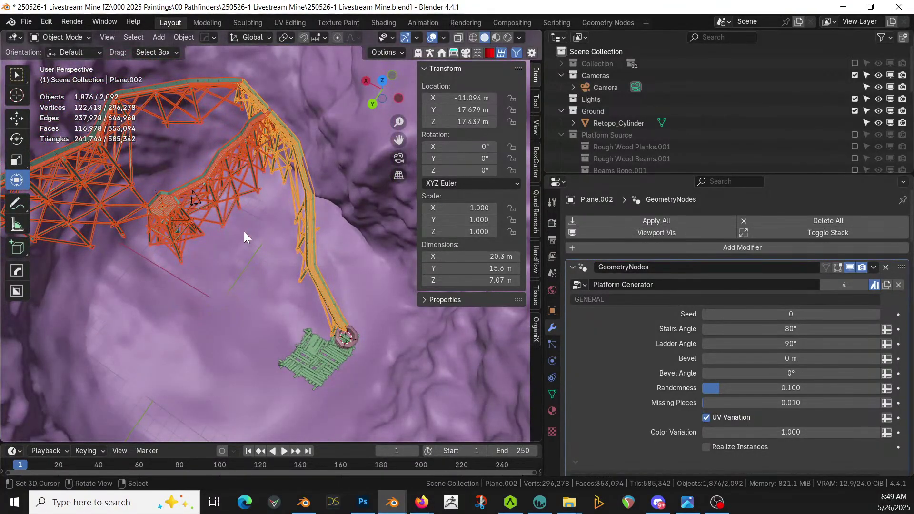
left_click(336, 353)
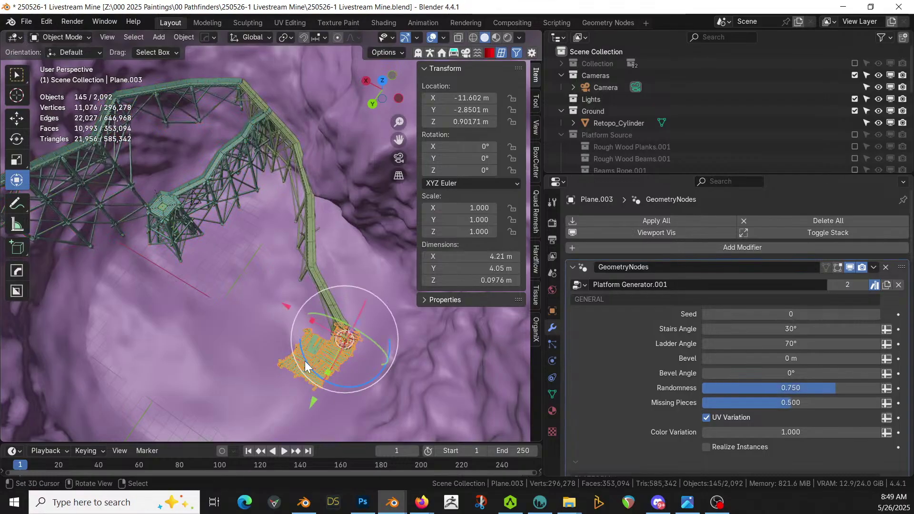
key("Tab")
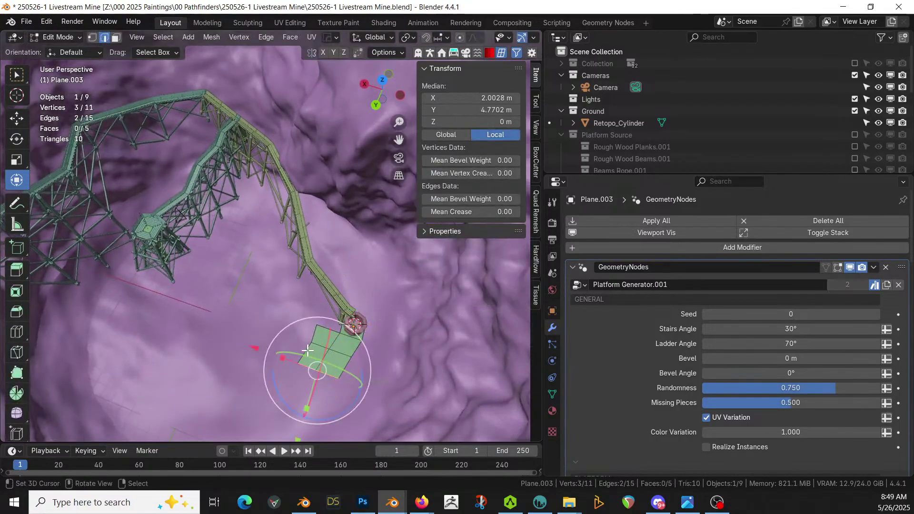
key("shift+a")
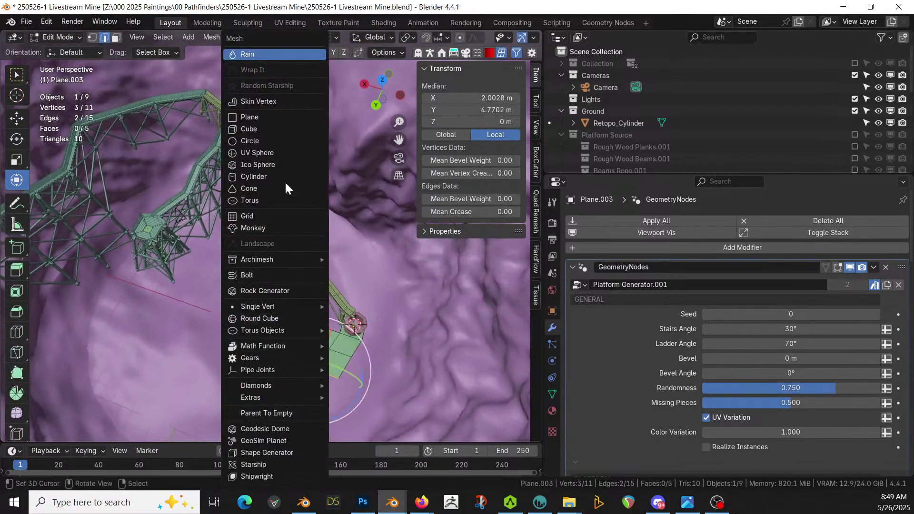
left_click(266, 117)
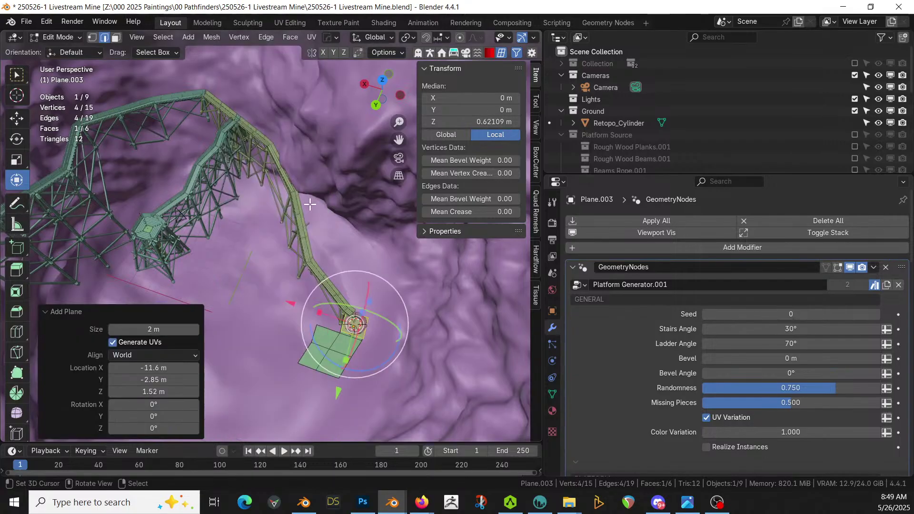
Move the new plane about 16.59 m in X and -0.93 m in Y to beside the scaffold tower, and raise it about 3.66 m.
key("KP_7")
middle_click_drag(305, 306, 221, 332, "shift")
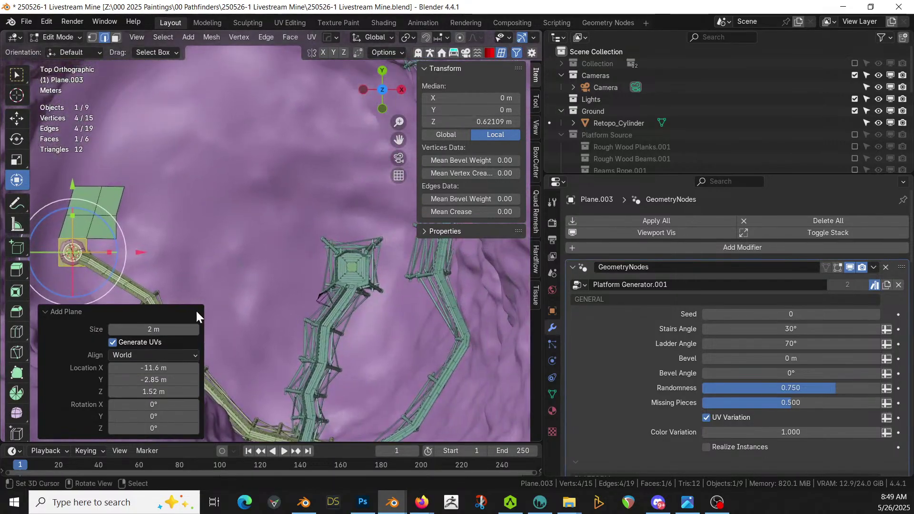
key("g")
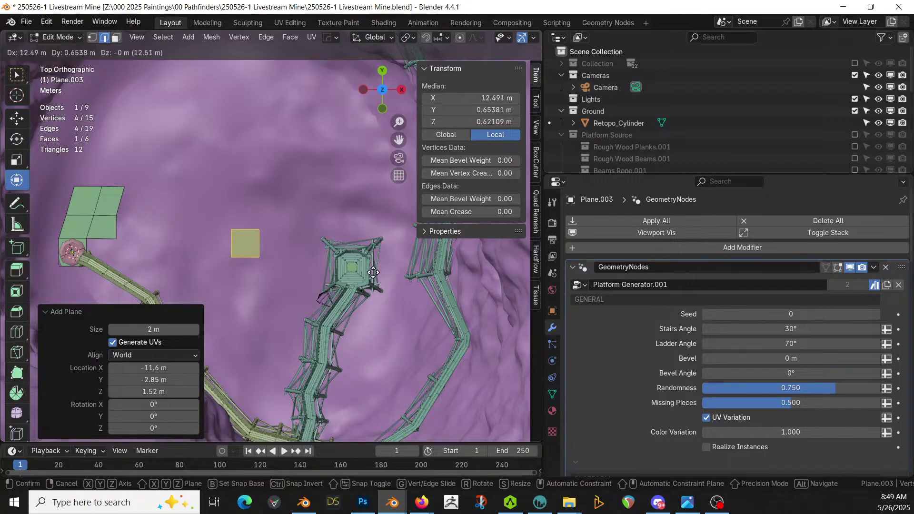
left_click(427, 294)
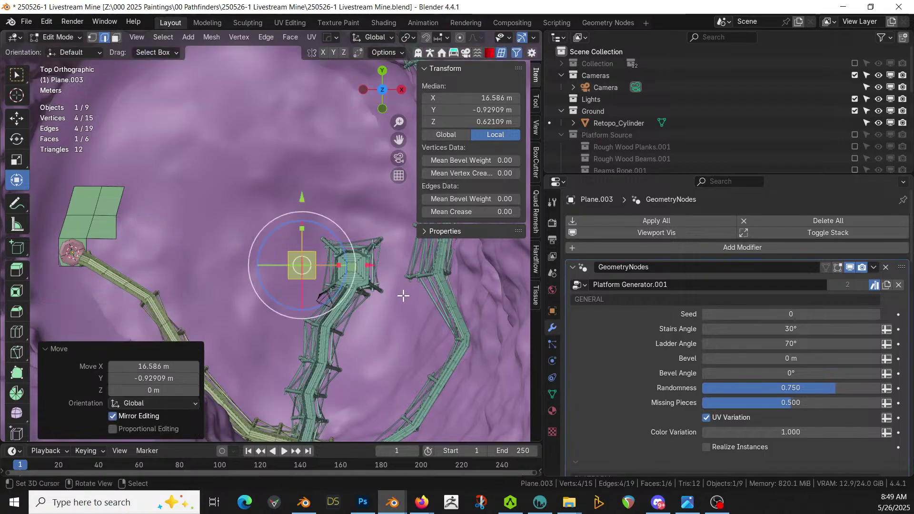
middle_click_drag(404, 296, 276, 391)
key("g")
key("z")
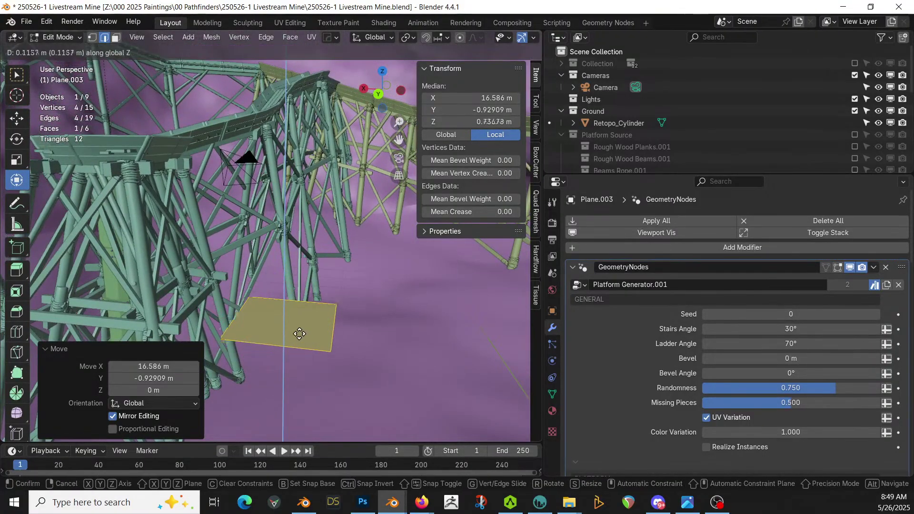
left_click(303, 168)
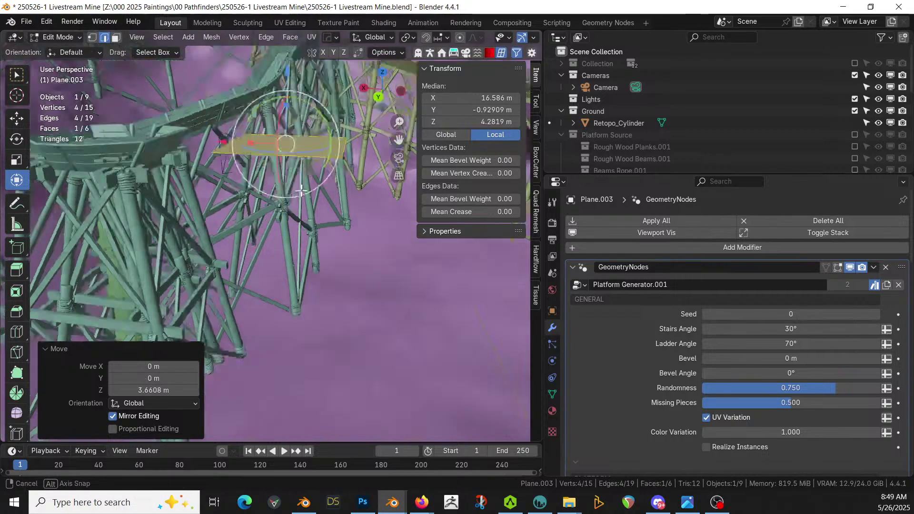
Create a new material in the platform object's first material slot.
key("KP_Decimal")
key("KP_7")
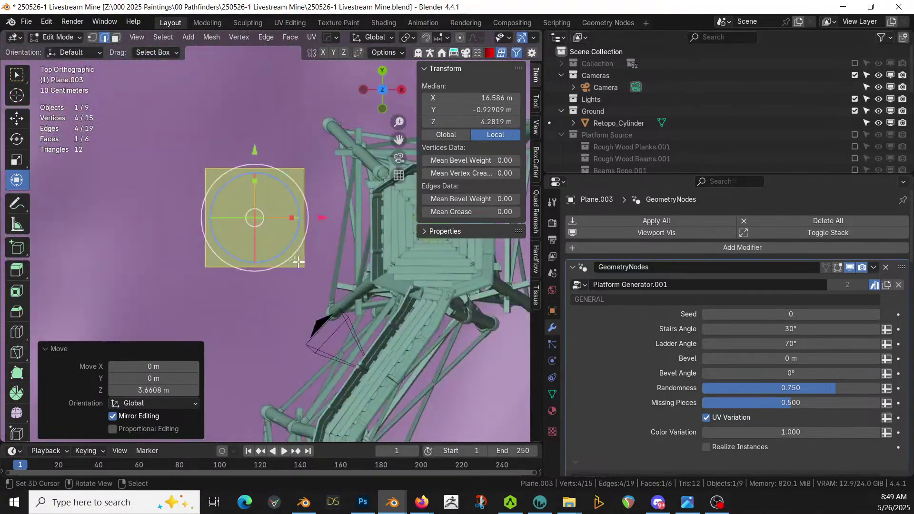
middle_click_drag(298, 245, 256, 241, "shift")
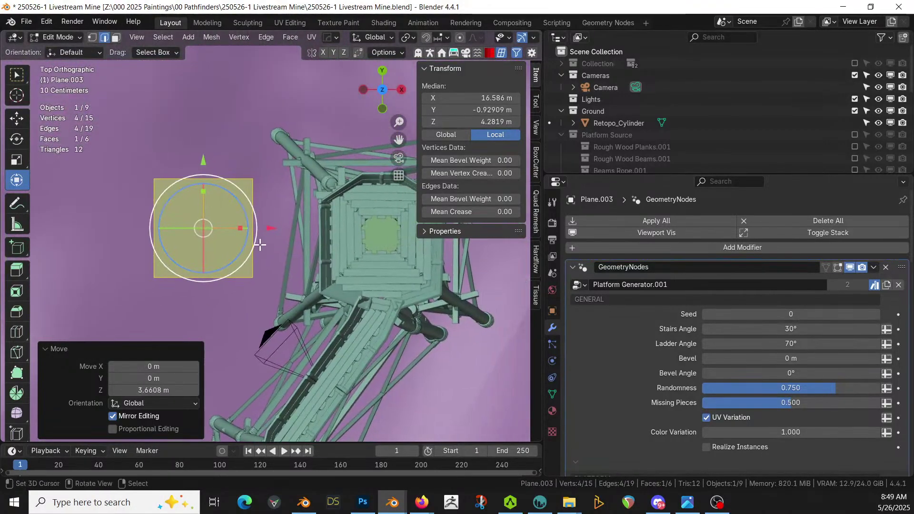
left_click(552, 411)
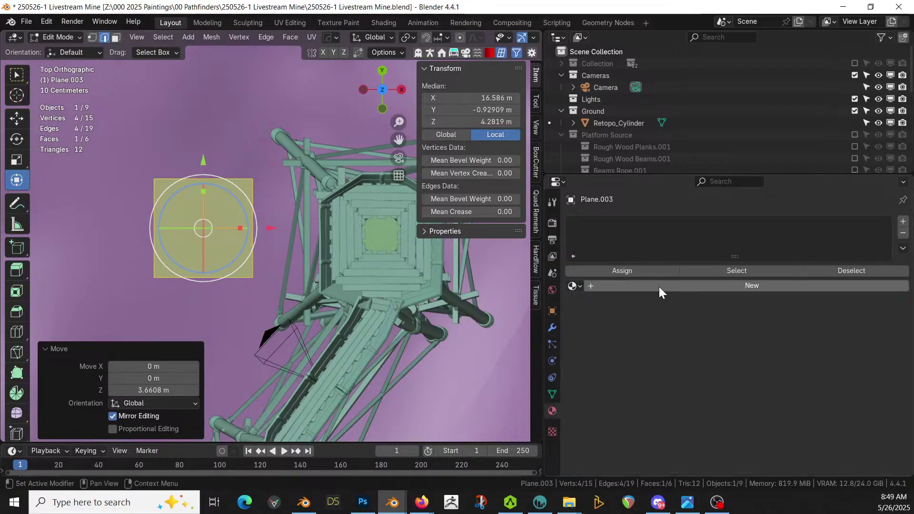
left_click(704, 286)
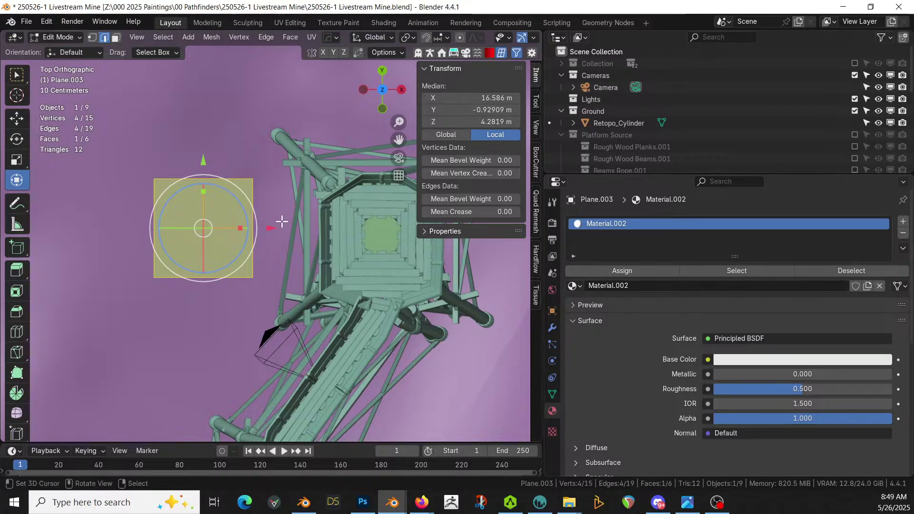
key("Tab")
key("Tab")
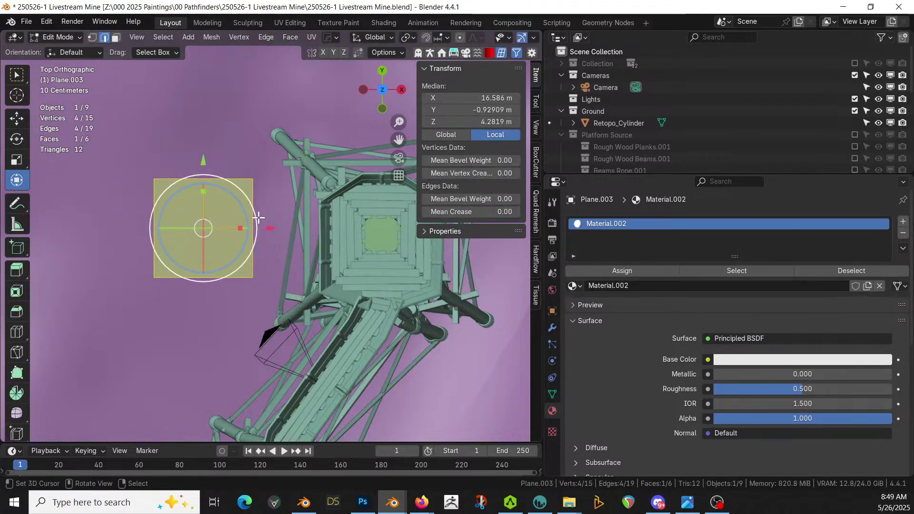
Extrude the raised plane's tower-facing edge along X up to the scaffold tower.
left_click(253, 229)
key("e")
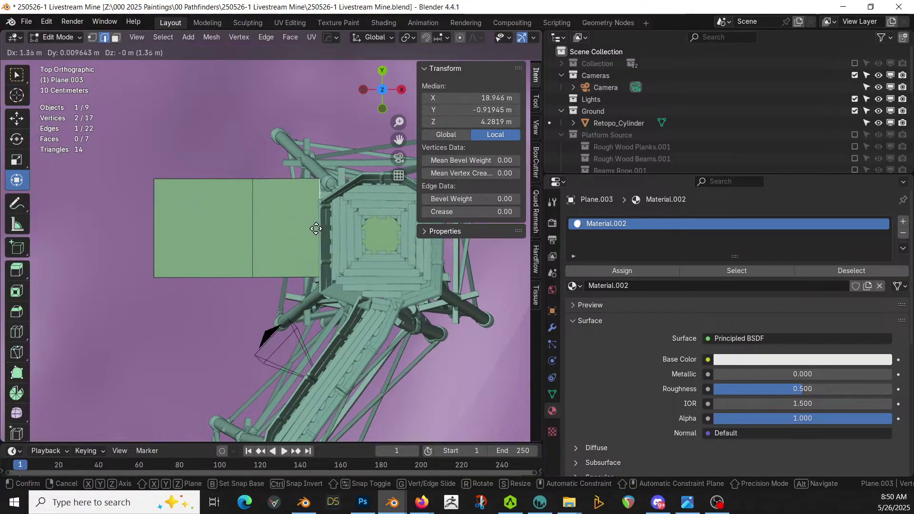
left_click(311, 229)
Select the extruded face, add a second material slot with the Balcony.001 material, and leave mesh editing.
key("3")
left_click(299, 229)
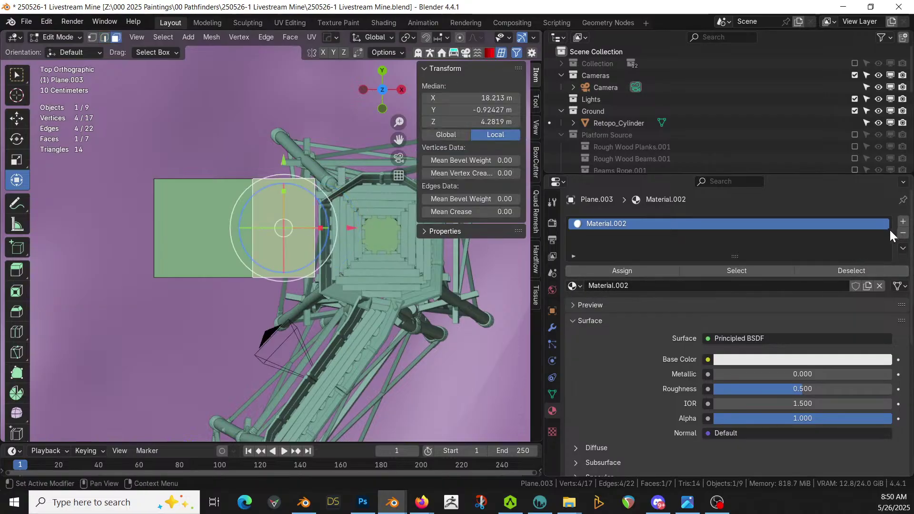
left_click(904, 226)
left_click(577, 305)
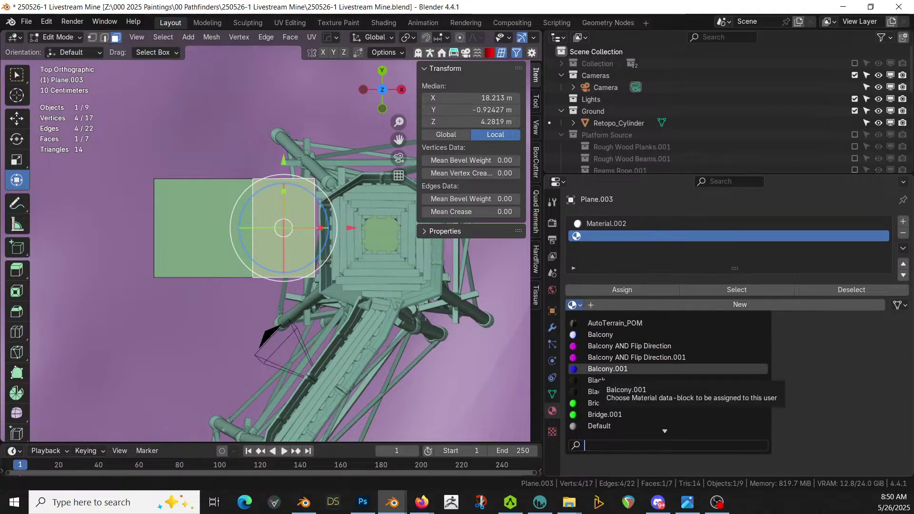
left_click(614, 367)
key("Tab")
middle_click_drag(425, 310, 377, 276)
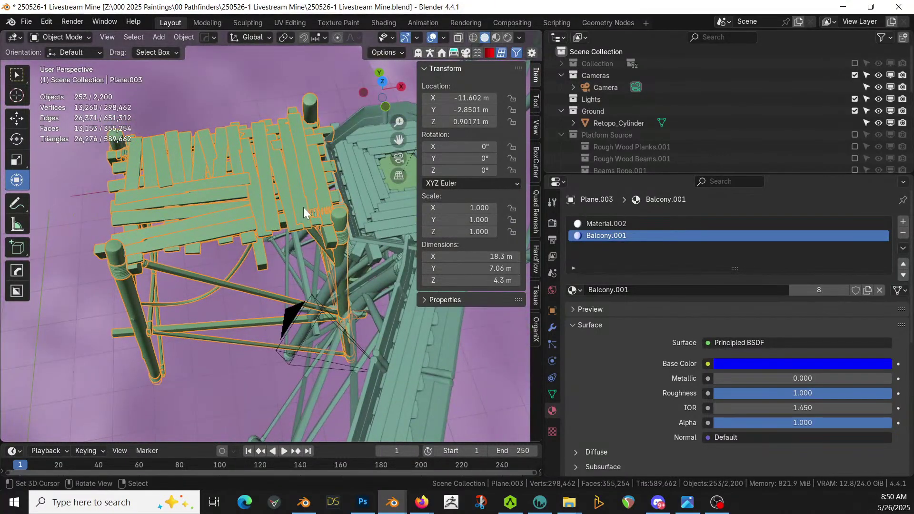
Try the Balcony material in the platform object's second slot.
left_click(578, 290)
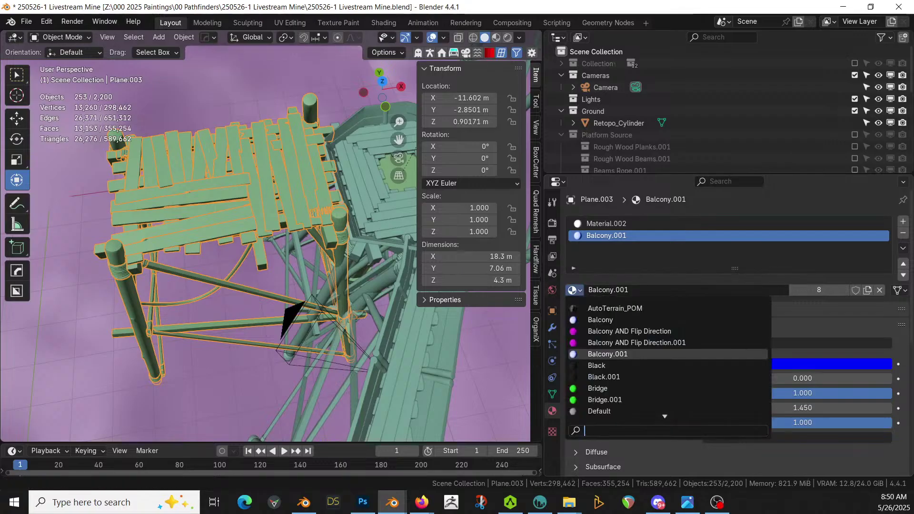
left_click(615, 320)
left_click(340, 182)
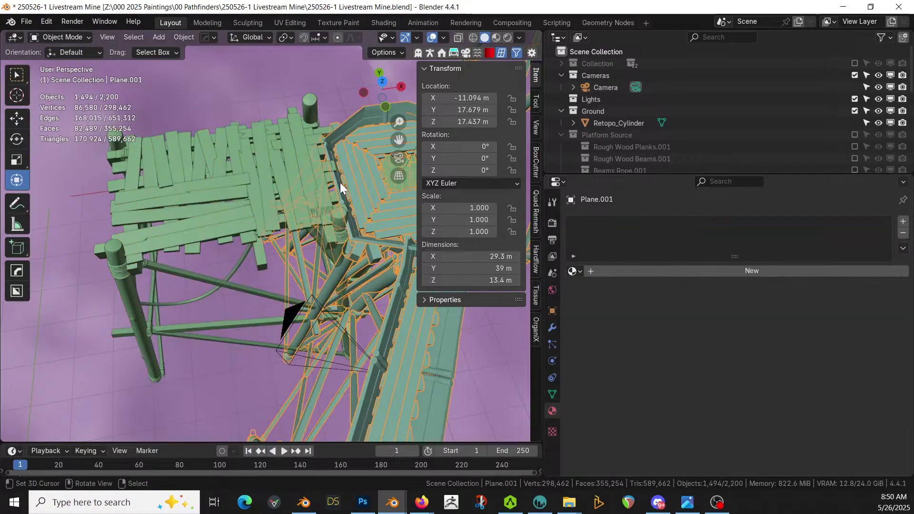
left_click(264, 184)
Assign the second material slot to the extruded face next to the tower and finish mesh editing.
key("Tab")
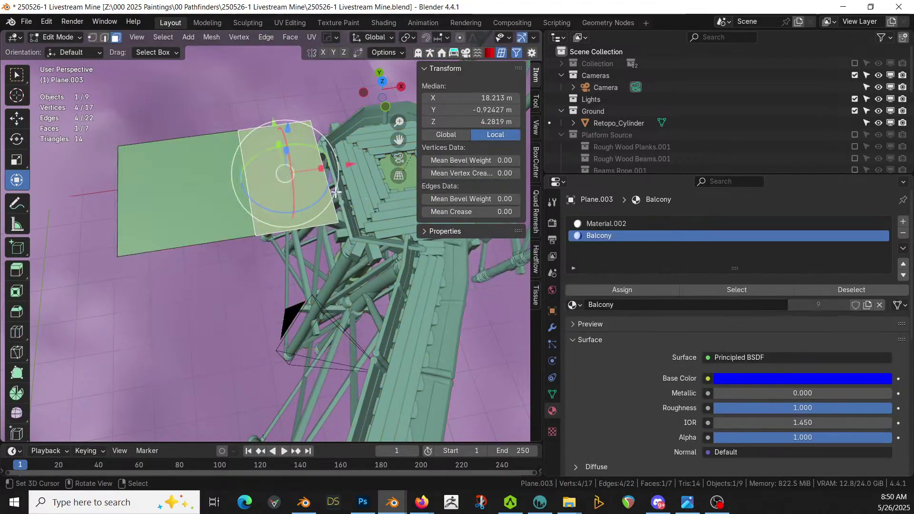
left_click(613, 288)
middle_click_drag(367, 258, 355, 267)
key("Tab")
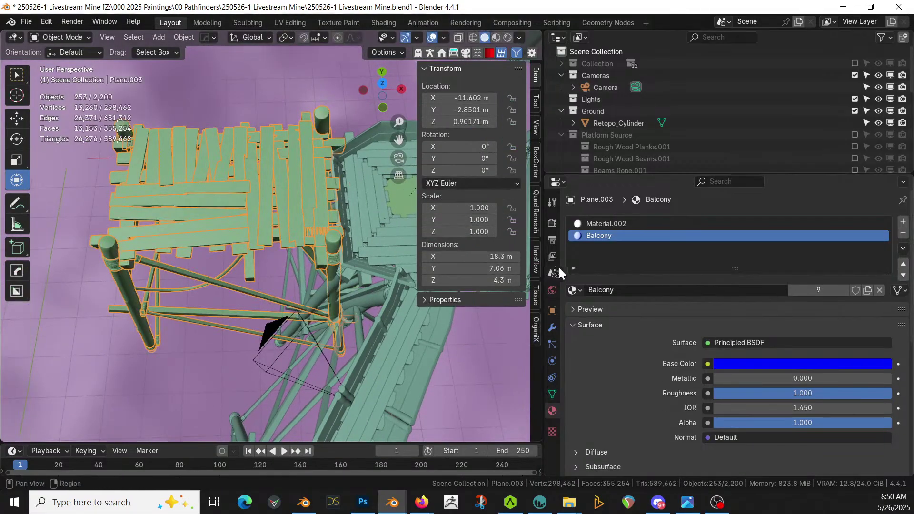
Set the second slot's material to Balcony.001 and check the generated platform from the opposite side.
left_click(574, 290)
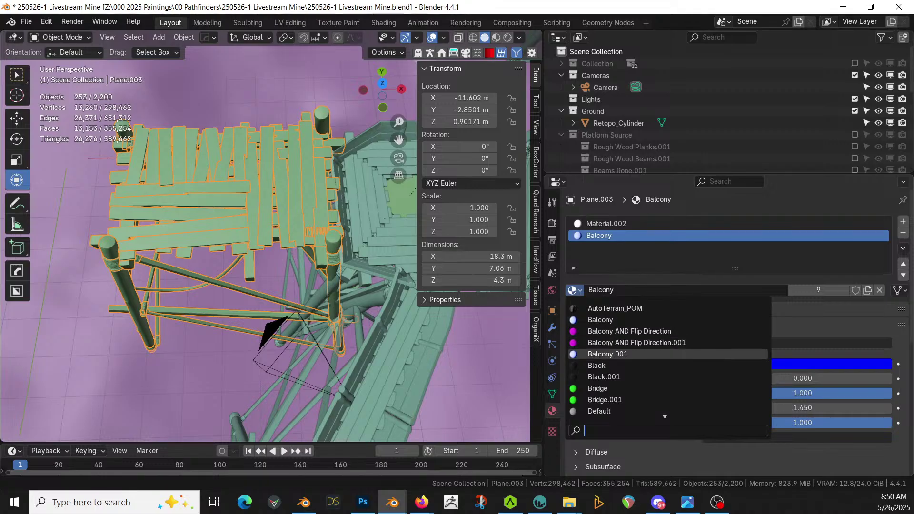
left_click(615, 354)
middle_click_drag(427, 290, 157, 258)
middle_click_drag(42, 225, 513, 219)
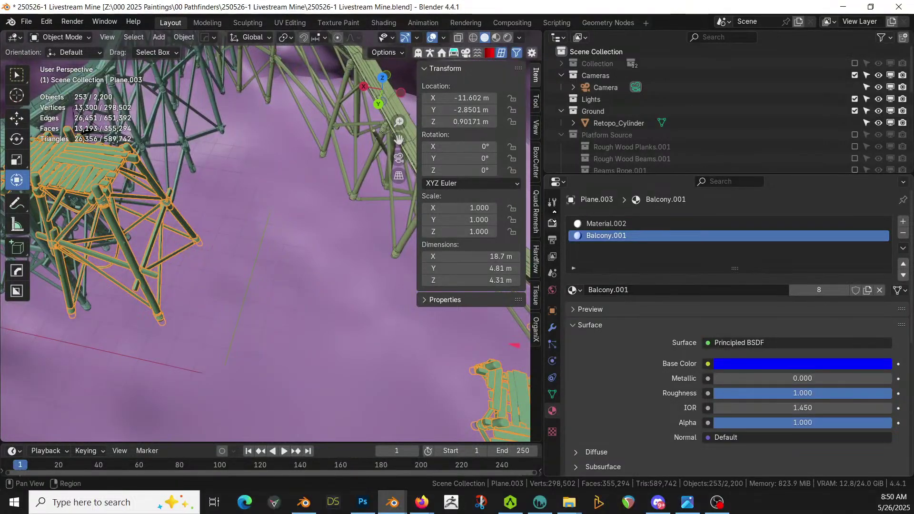
Extrude the two edges along the raised platform's negative Y side 1 m up in Z and check the generated result.
middle_click_drag(269, 245, 236, 262)
key("Tab")
key("2")
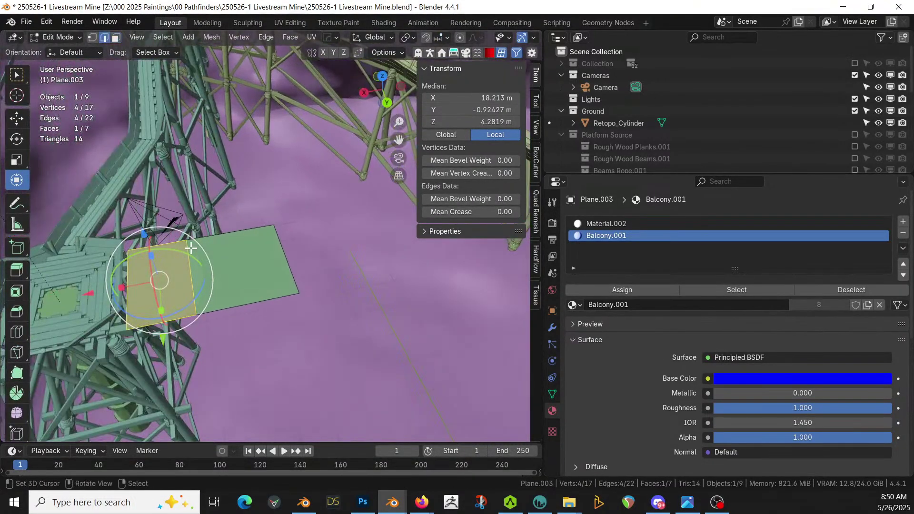
left_click(189, 252)
left_click(219, 241)
key("e")
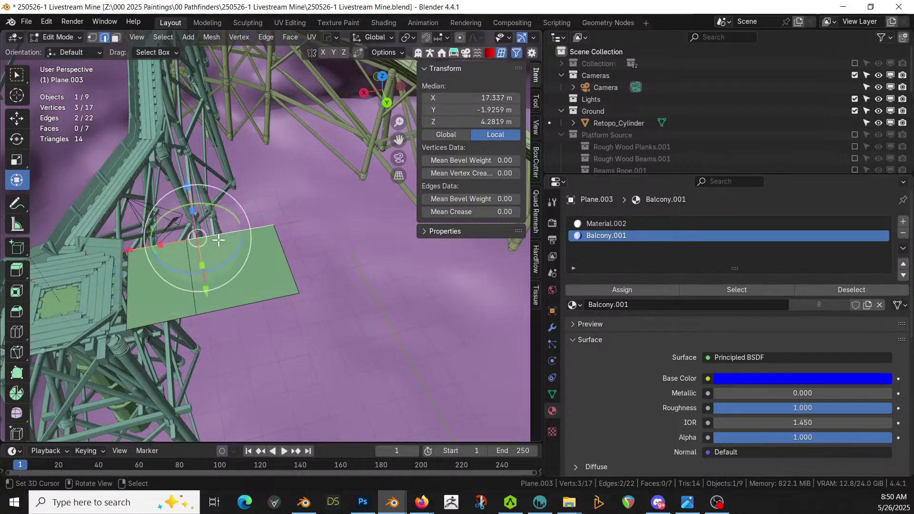
key("z")
key("1")
key("Return")
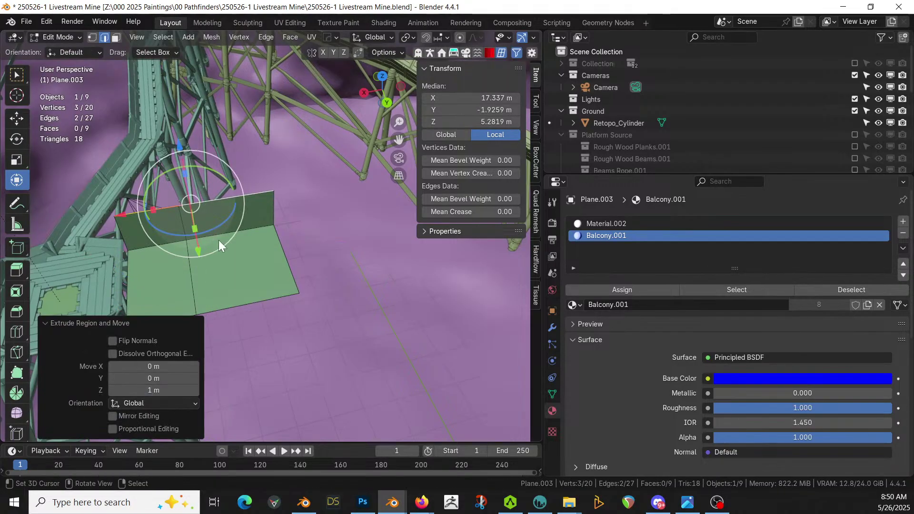
key("Tab")
middle_click_drag(219, 238, 194, 255)
Extrude the platform's outer floor edge and the adjoining wall edge about -3.81 m in X, -0.10 m in Y and -1.53 m in Z.
key("Tab")
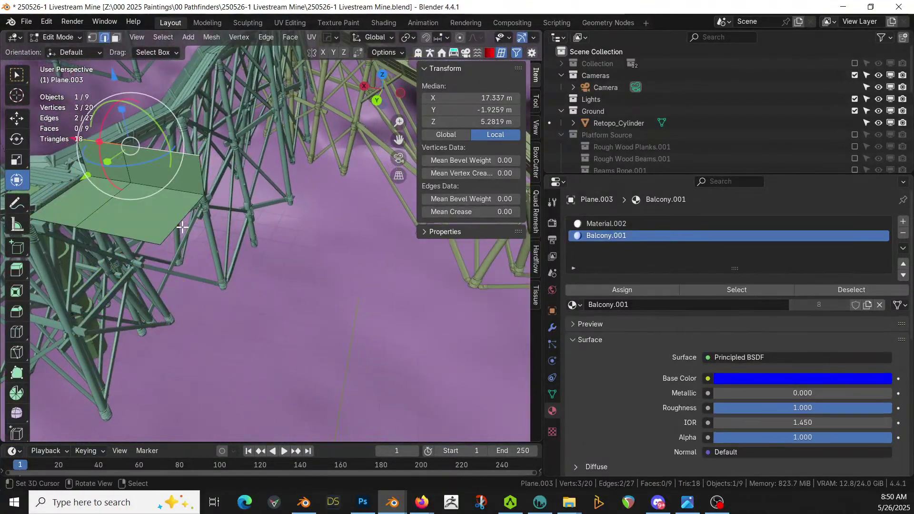
left_click(178, 221)
middle_click_drag(206, 217, 214, 191)
left_click(216, 168, "shift")
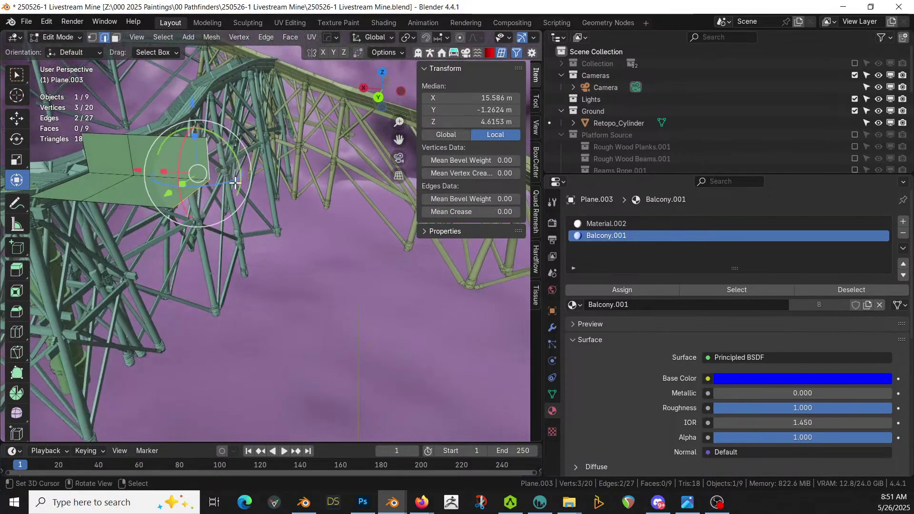
key("e")
left_click(405, 260)
Extrude the same floor and wall end edges another -2.28 m or so in X and check the generated walkway.
middle_click_drag(406, 260, 258, 318)
key("KP_7")
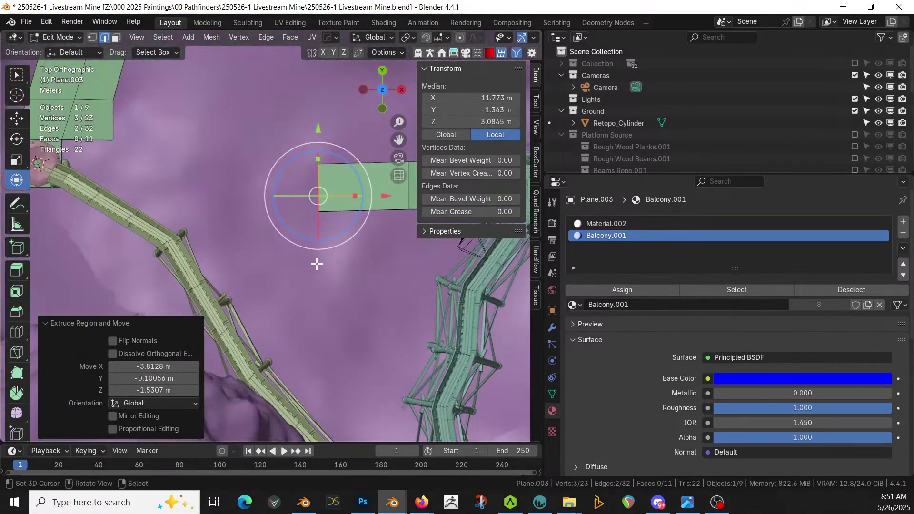
key("e")
left_click(264, 261)
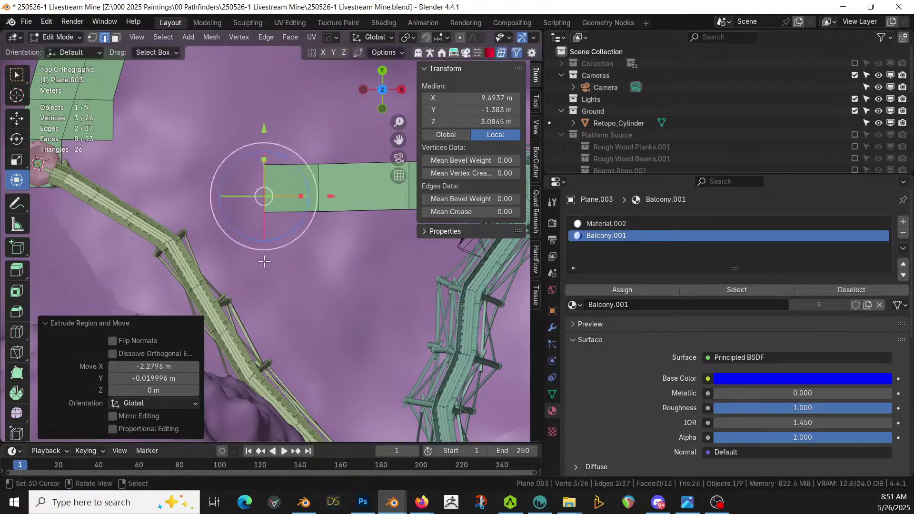
key("Tab")
middle_click_drag(290, 261, 272, 285)
Duplicate the walkway's end floor face, lower the copy about 1.26 m in Z and shift it about 1.85 m in Y.
key("Tab")
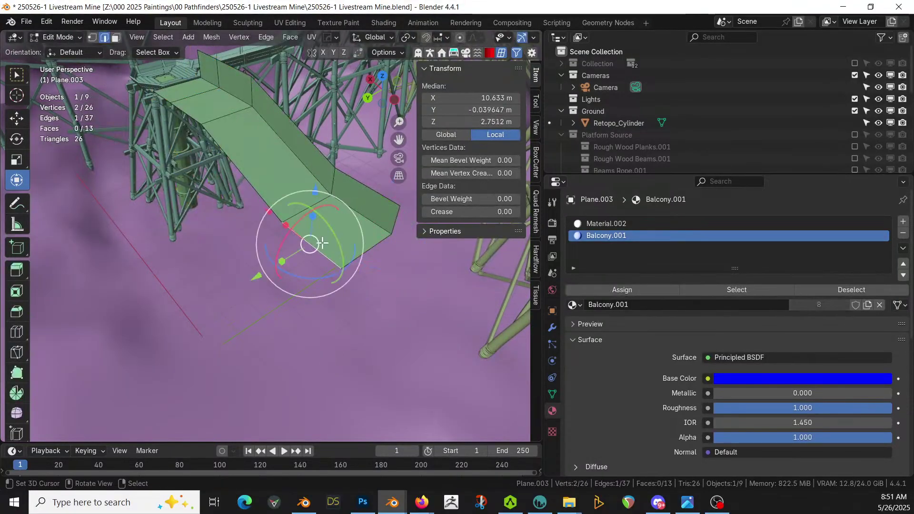
key("3")
left_click(340, 231)
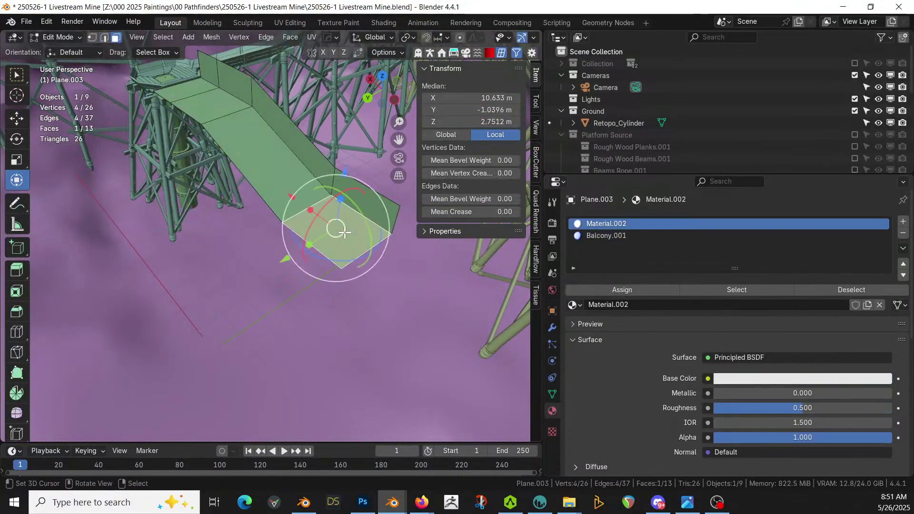
key("shift+d")
key("z")
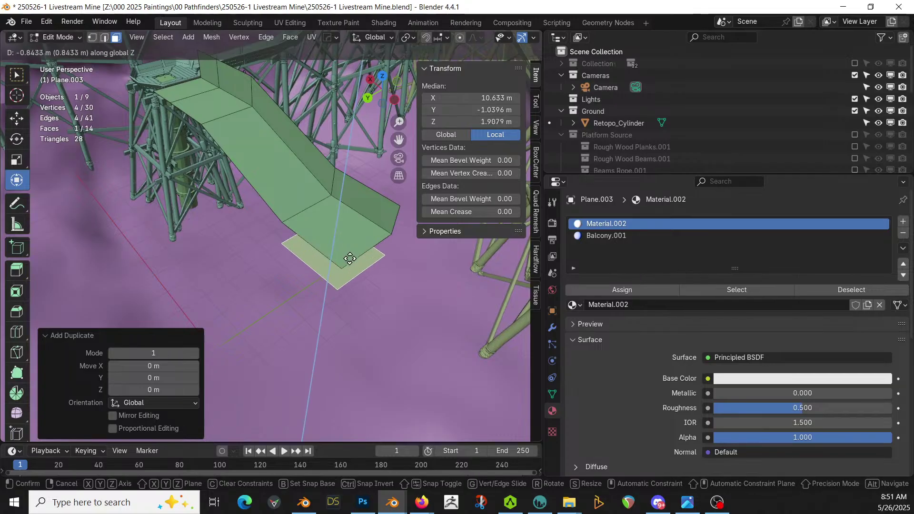
left_click(350, 265)
key("g")
key("y")
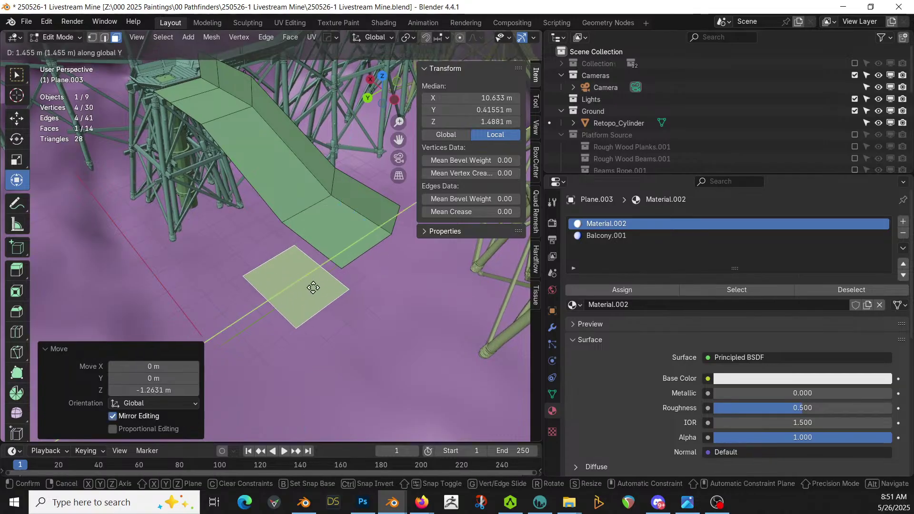
left_click(303, 296)
Check the generated result and nudge the lowered face in positive Y so it sits just beside the walkway's end.
key("Tab")
key("KP_Decimal")
middle_click_drag(303, 296, 288, 247)
key("Tab")
key("KP_Decimal")
scroll(296, 320, "up", 5)
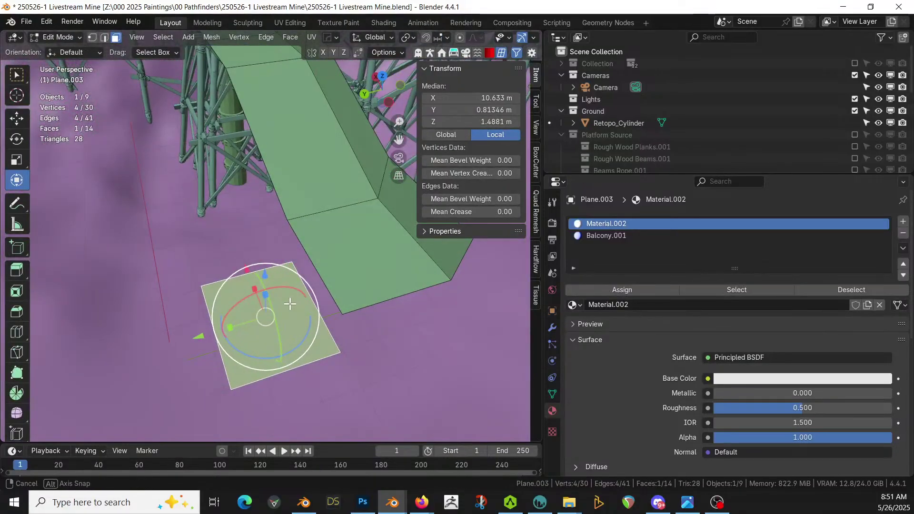
key("KP_7")
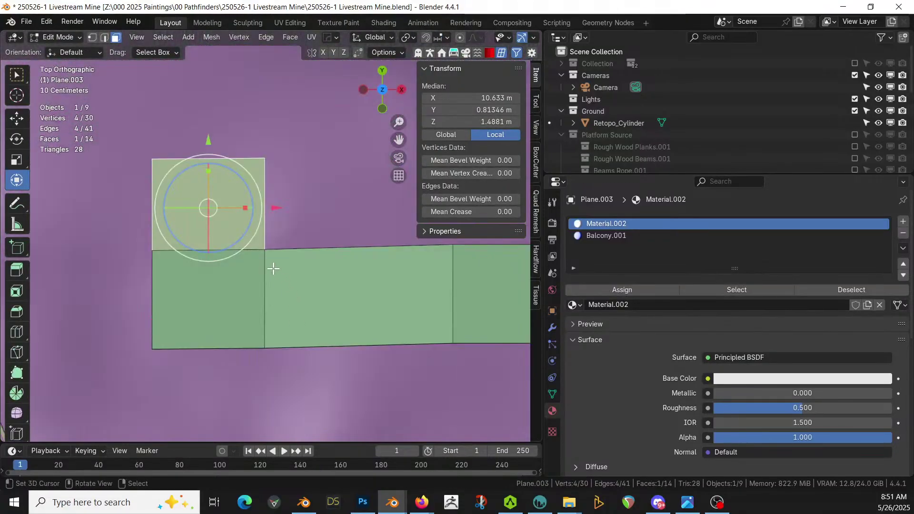
key("g")
left_click(274, 253)
Bridge the walkway's open side edge to the facing edge of the lowered face with Bridge Edge Loops.
middle_click_drag(274, 252, 373, 171)
key("2")
left_click(286, 291)
left_click(312, 269, "shift")
key("ctrl+e")
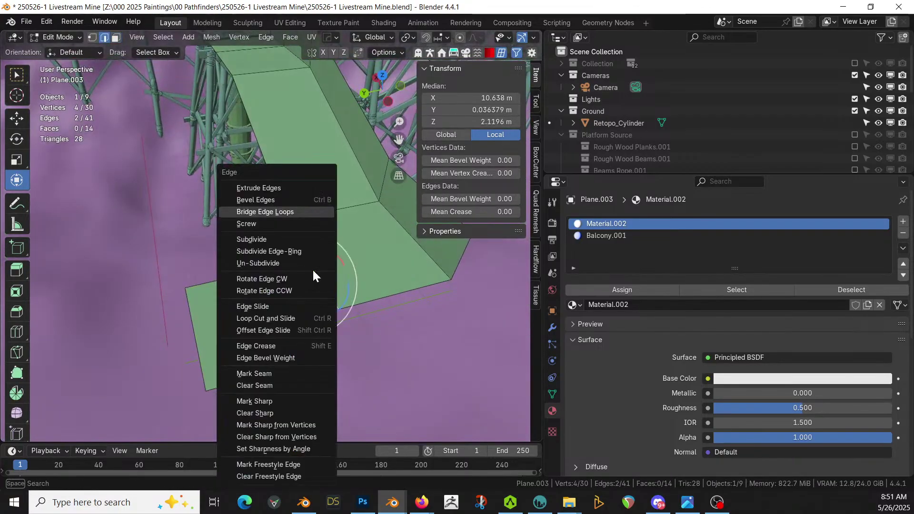
left_click(289, 212)
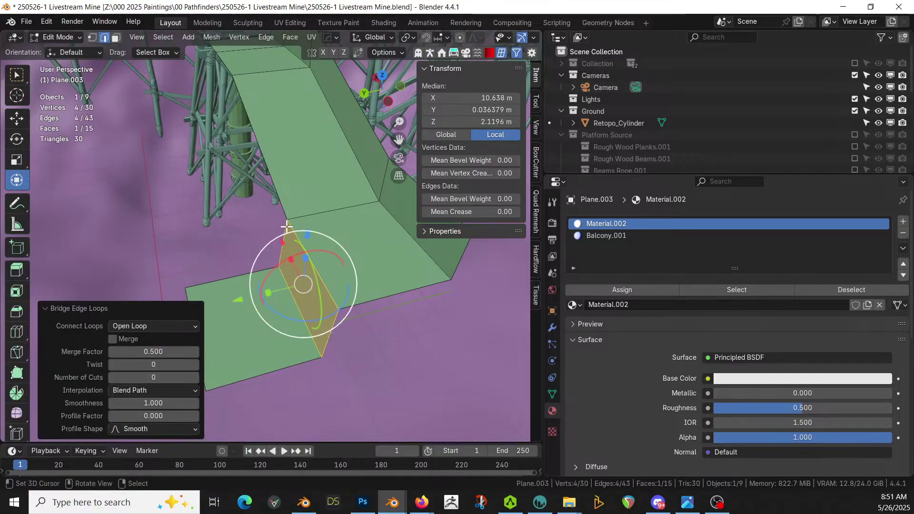
Inspect the generated lower landing and the far end of the high walkway along the cave wall.
key("Tab")
middle_click_drag(286, 233, 385, 230)
scroll(262, 197, "down", 4)
scroll(336, 269, "down", 4)
scroll(336, 267, "up", 4)
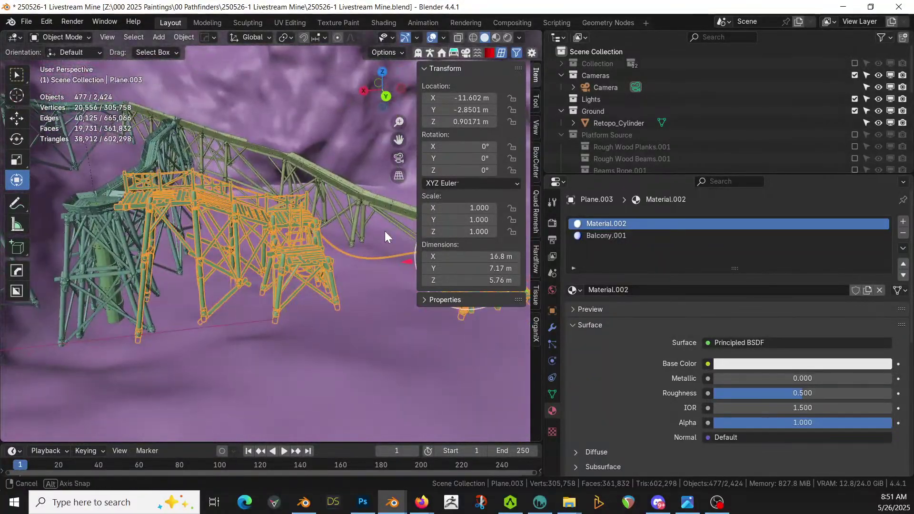
middle_click_drag(201, 287, 375, 169)
middle_click_drag(304, 234, 487, 231)
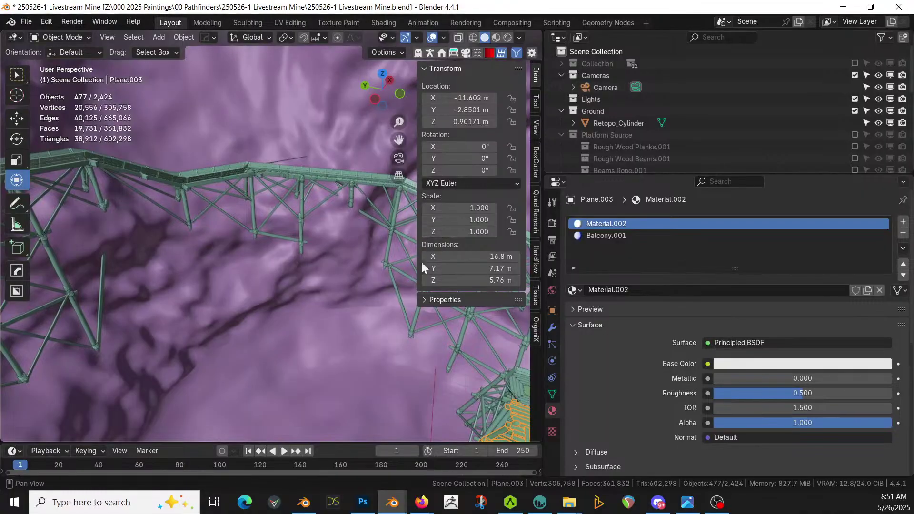
middle_click_drag(363, 398, 424, 330)
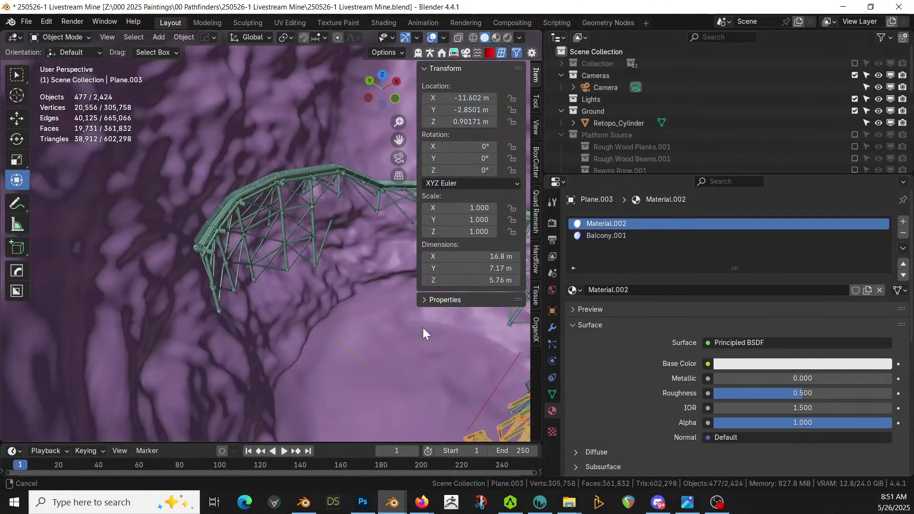
middle_click_drag(369, 328, 294, 332)
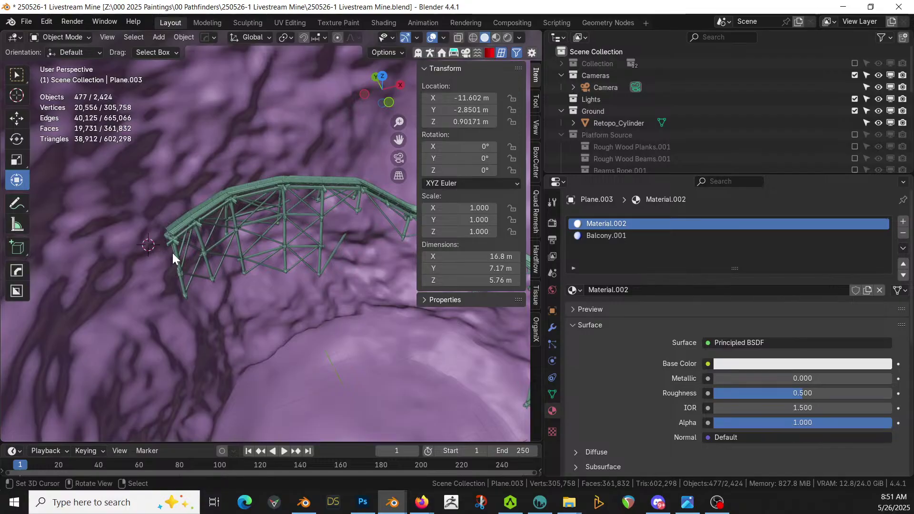
Add a 2 m plane to the platform mesh at the 3D cursor by the high walkway's far end.
key("Tab")
middle_click_drag(173, 253, 231, 268)
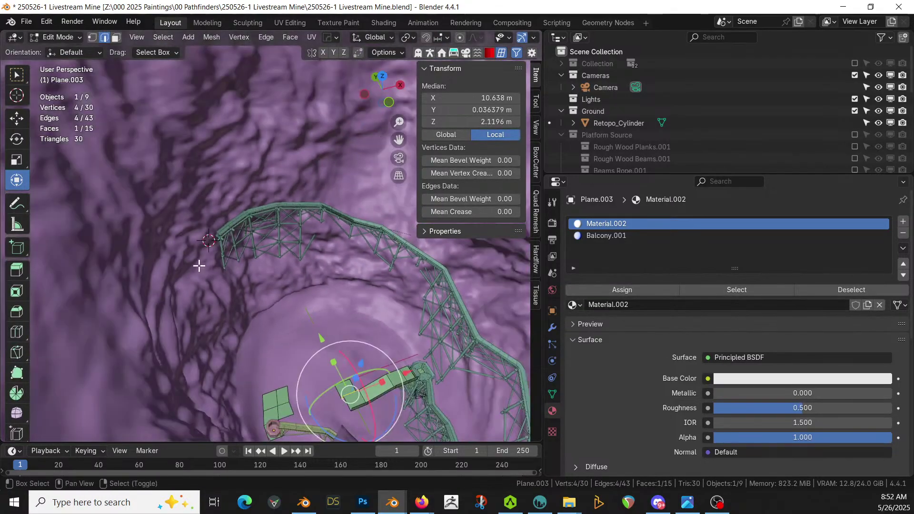
key("shift+a")
left_click(164, 115)
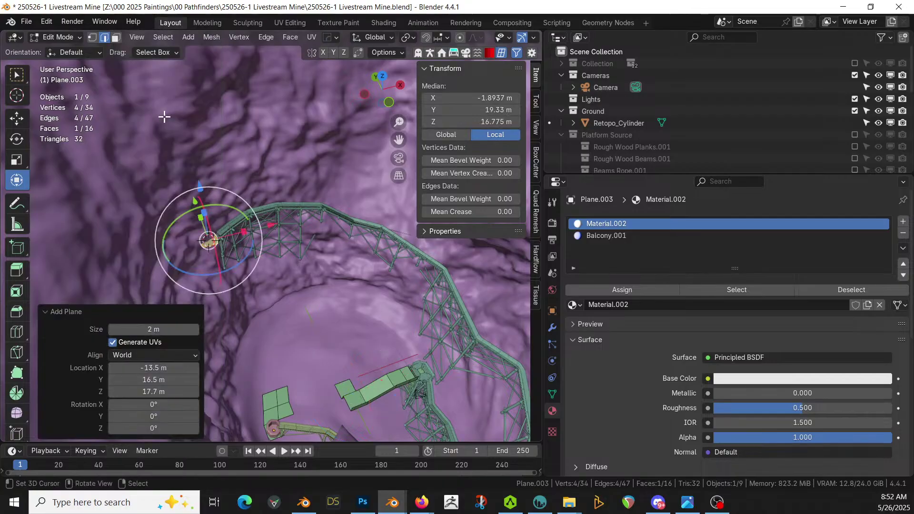
key("KP_Decimal")
scroll(167, 116, "down", 3)
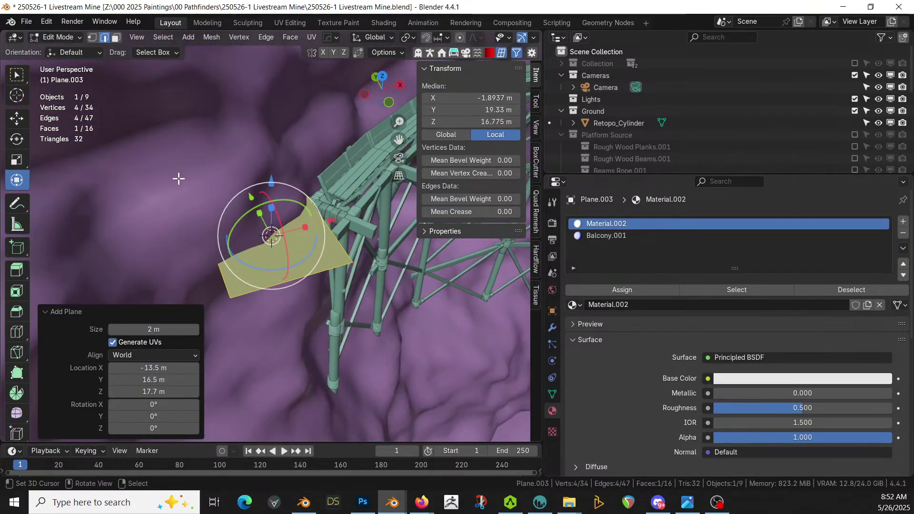
Rotate the new plane 29.6° about Z, move it about 0.52 m in X and -0.35 m in Y, and lower it about 0.93 m.
key("KP_7")
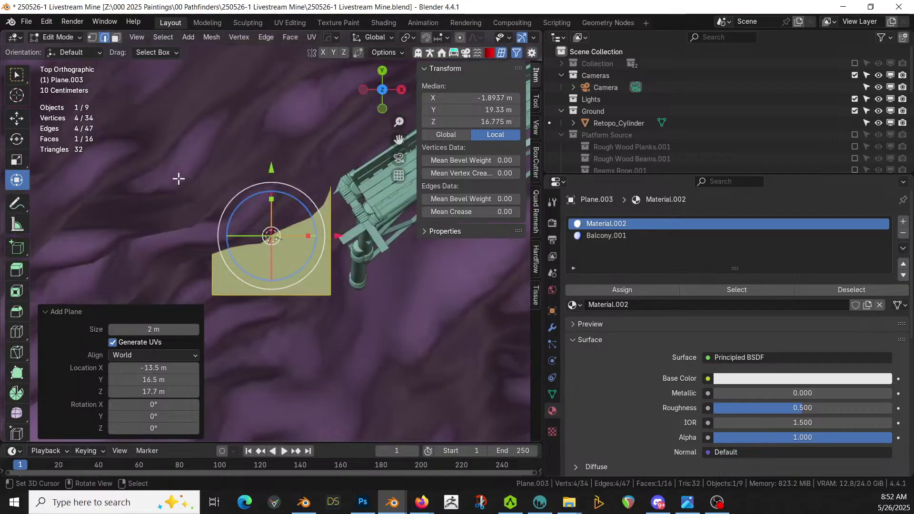
key("r")
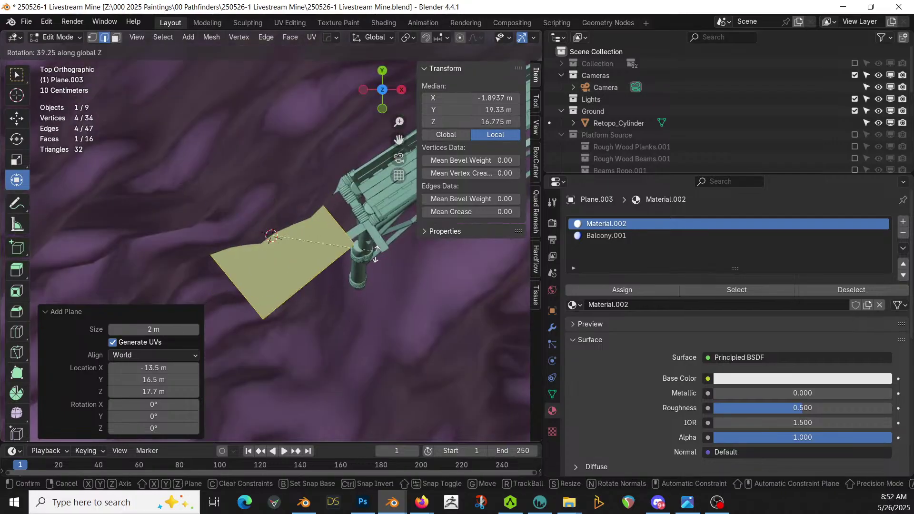
left_click(367, 267)
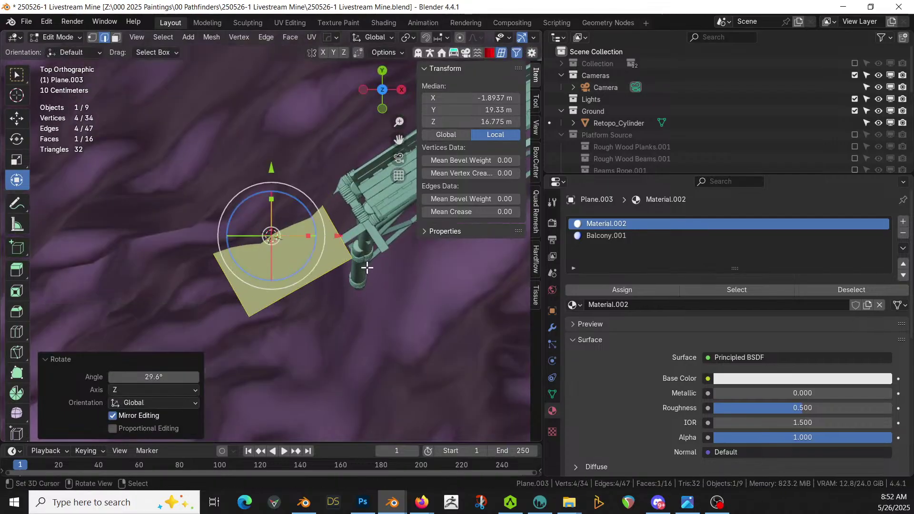
left_click(399, 286)
middle_click_drag(398, 286, 351, 220)
key("g")
key("z")
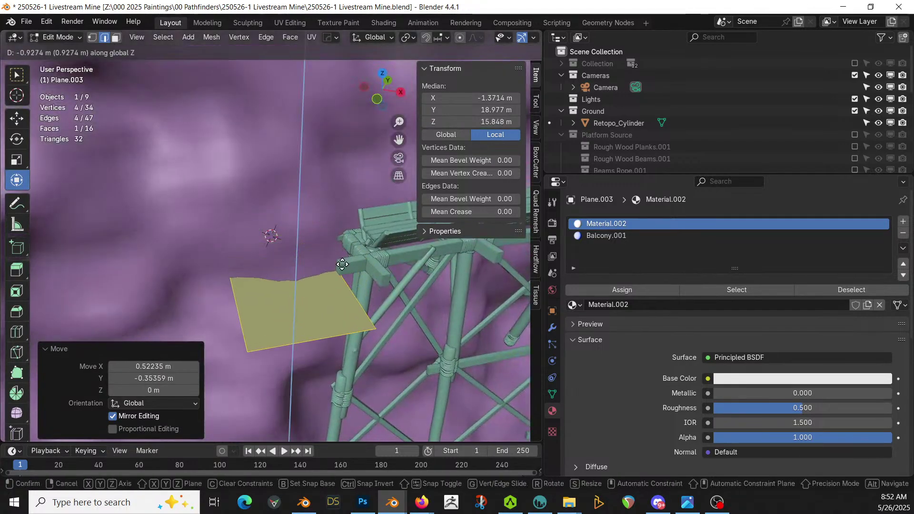
left_click(339, 274)
middle_click_drag(339, 286, 374, 336)
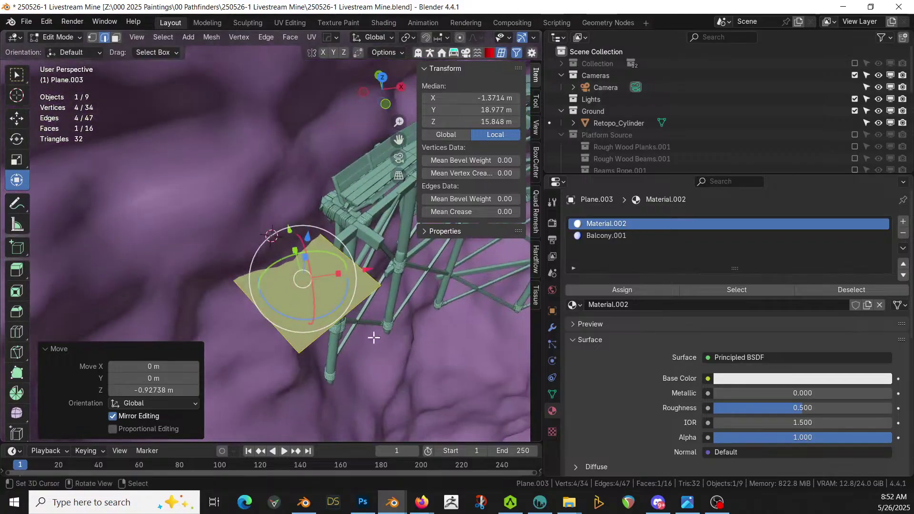
left_click(270, 316)
key("e")
key("x")
key("2")
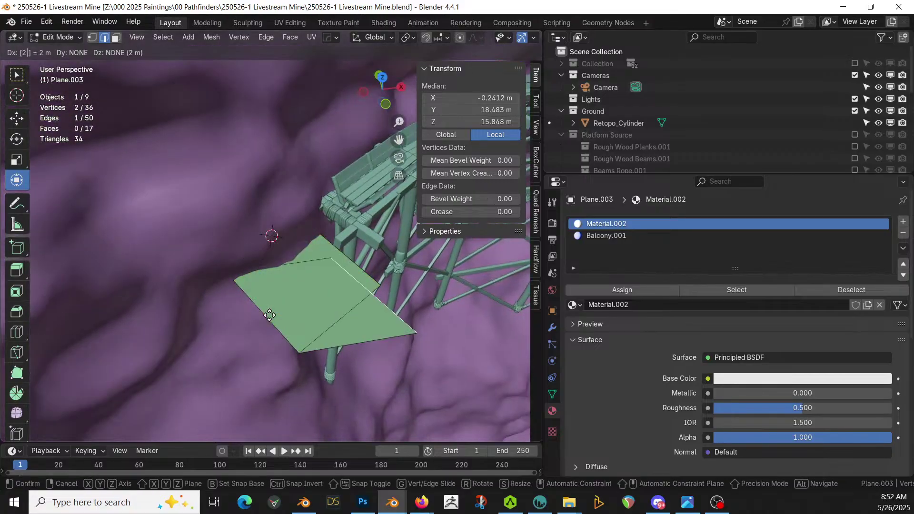
right_click(269, 315)
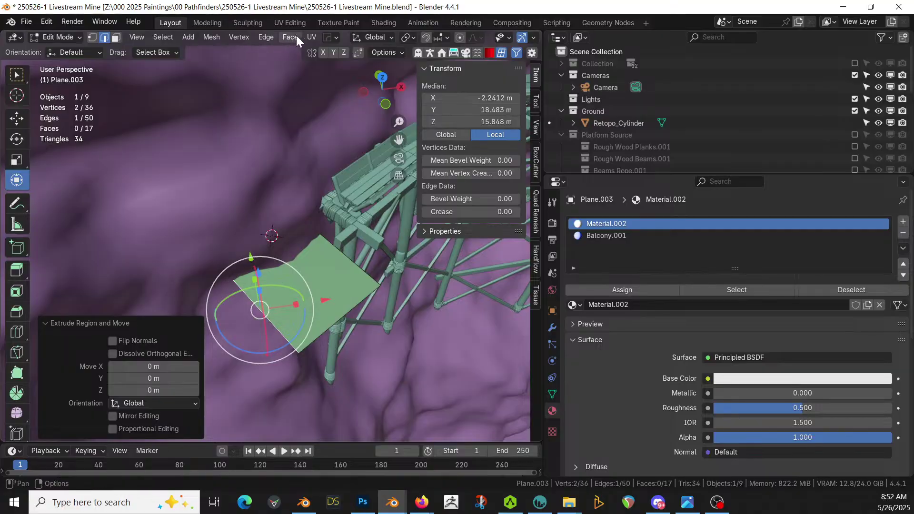
Set the transform orientation to Normal and extrude the new plane's outer edge twice, away from the high walkway.
left_click(375, 37)
left_click(353, 99)
middle_click_drag(302, 245, 252, 147)
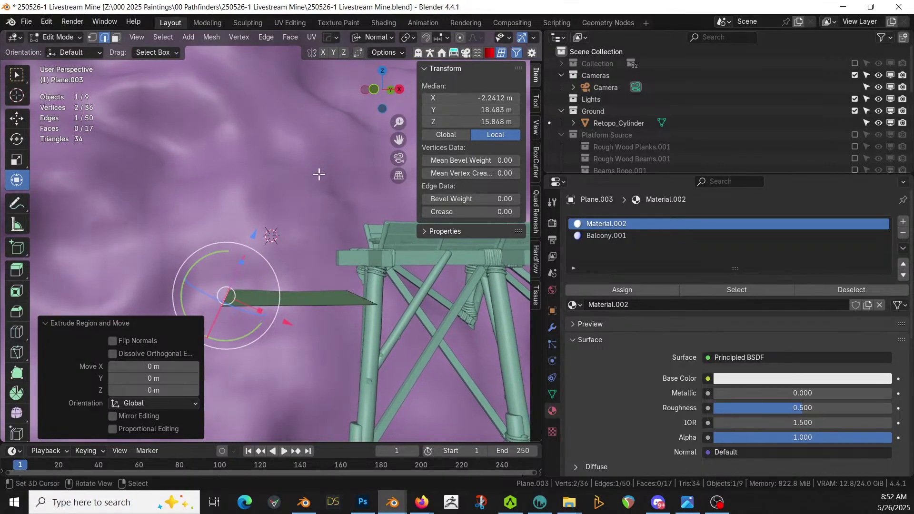
key("KP_7")
key("e")
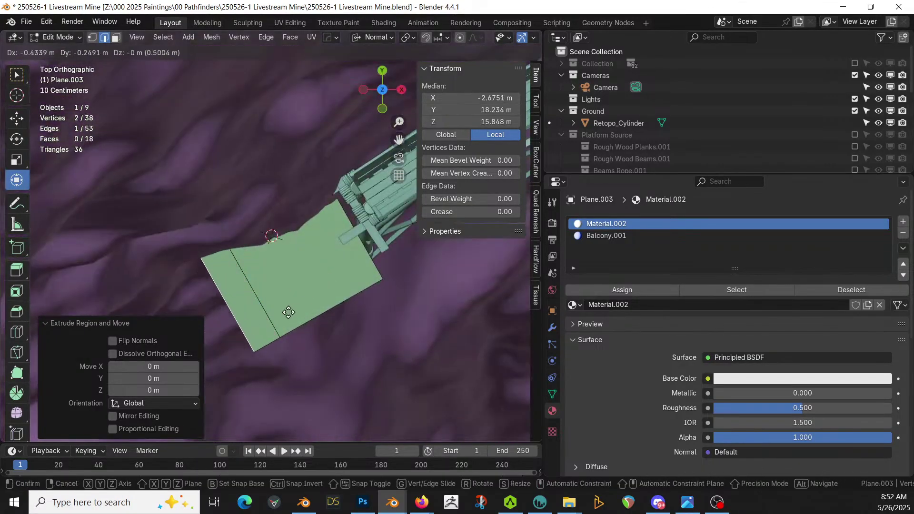
left_click(220, 353)
middle_click_drag(217, 350, 266, 276)
key("e")
left_click(215, 313)
Extrude the new platform's three front edges about 1.31 m in X and -1.97 m in Y, away from the cave wall.
left_click_drag(232, 288, 294, 246)
left_click(280, 251, "shift")
left_click(328, 215, "shift")
key("KP_7")
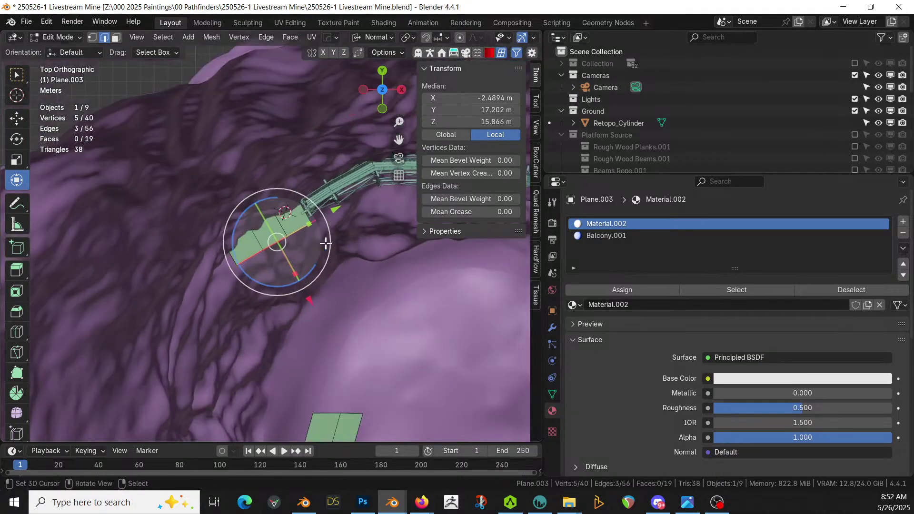
key("e")
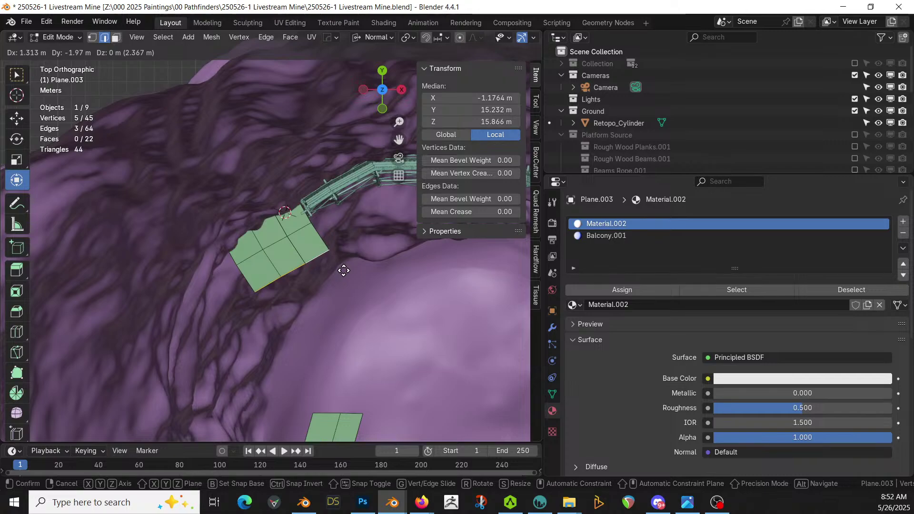
left_click(344, 271)
Duplicate the two outer front faces, raise the copy about 4.14 m and nudge it about -0.14 m in X and -0.24 m in Y.
middle_click_drag(295, 266, 274, 229)
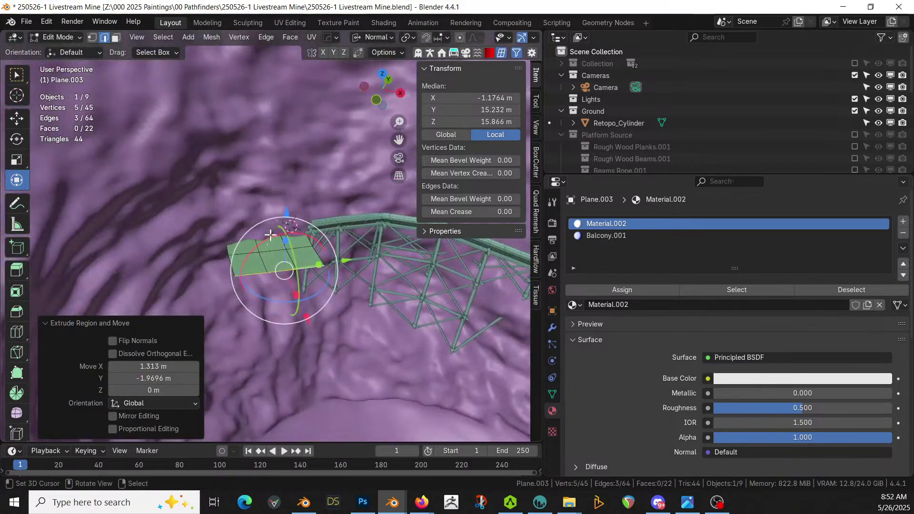
key("3")
left_click(245, 259)
left_click(277, 261, "shift")
key("shift+d")
right_click(277, 262)
key("g")
key("z")
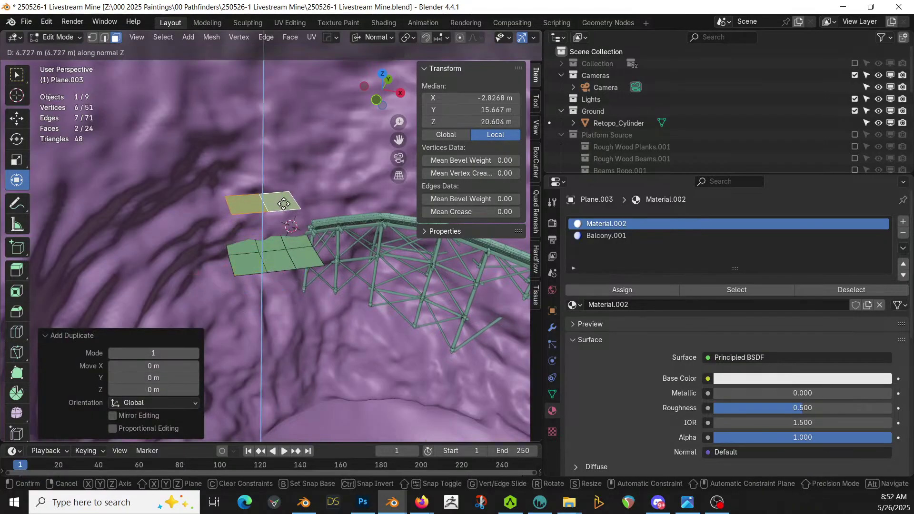
left_click(284, 212)
key("KP_7")
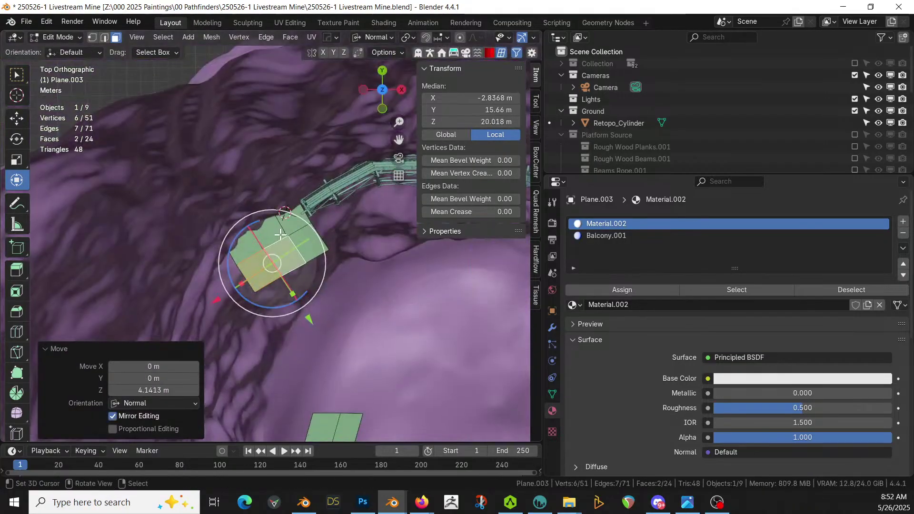
key("g")
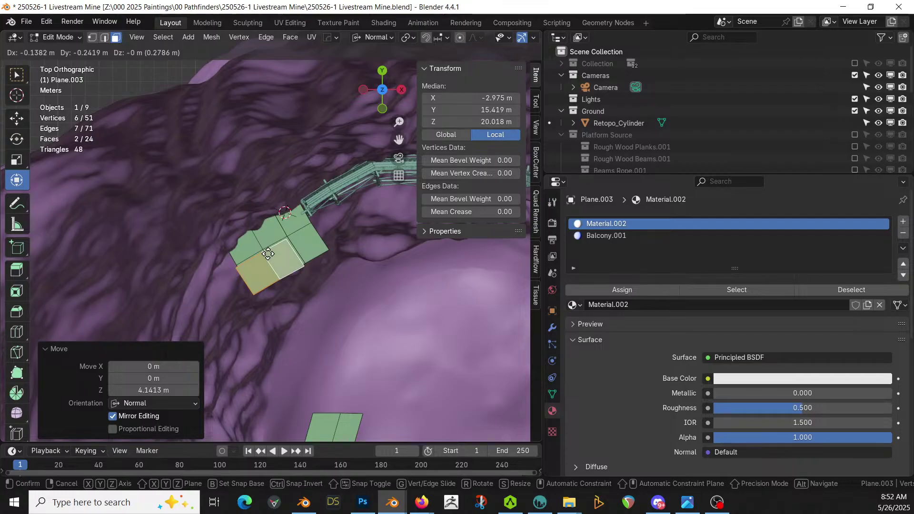
right_click(268, 254)
Bridge the raised copy's side edge to the matching floor edge below and check the generated tower.
left_click(295, 255)
left_click(335, 281, "shift")
key("ctrl+e")
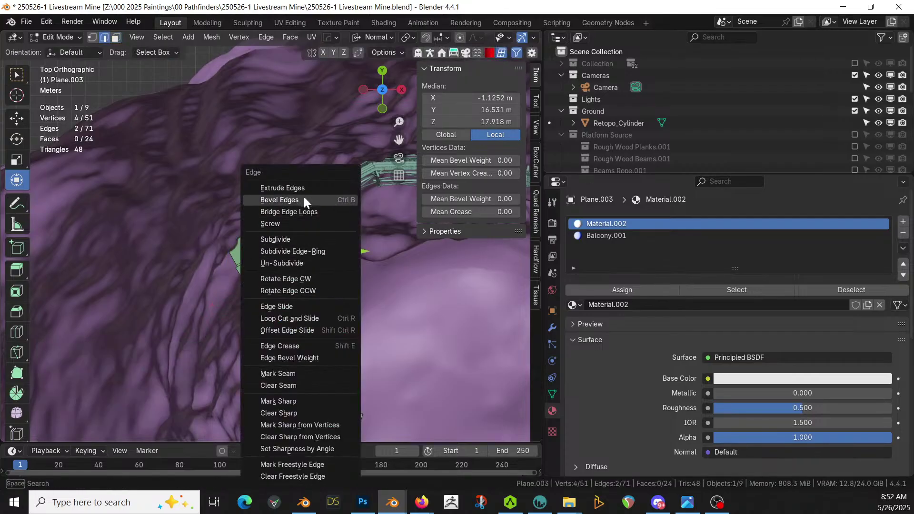
left_click(300, 211)
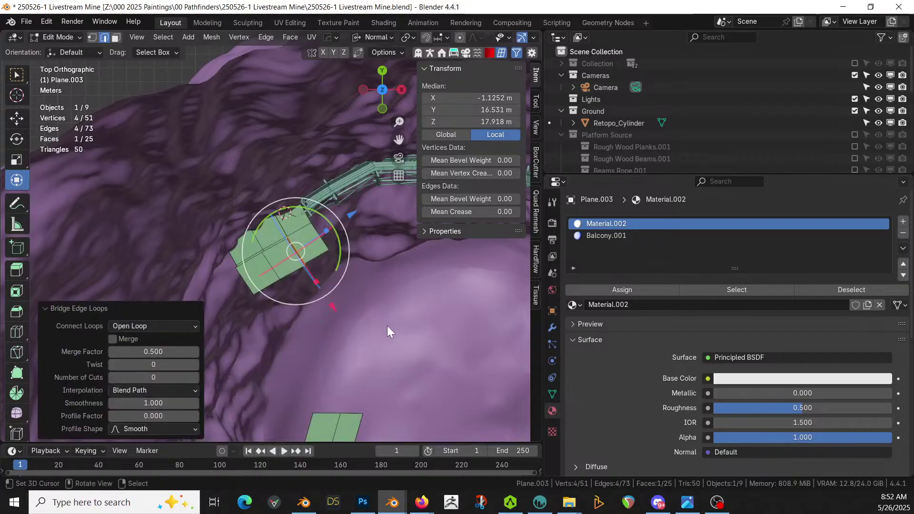
key("Tab")
middle_click_drag(390, 325, 288, 243)
scroll(291, 242, "up", 3)
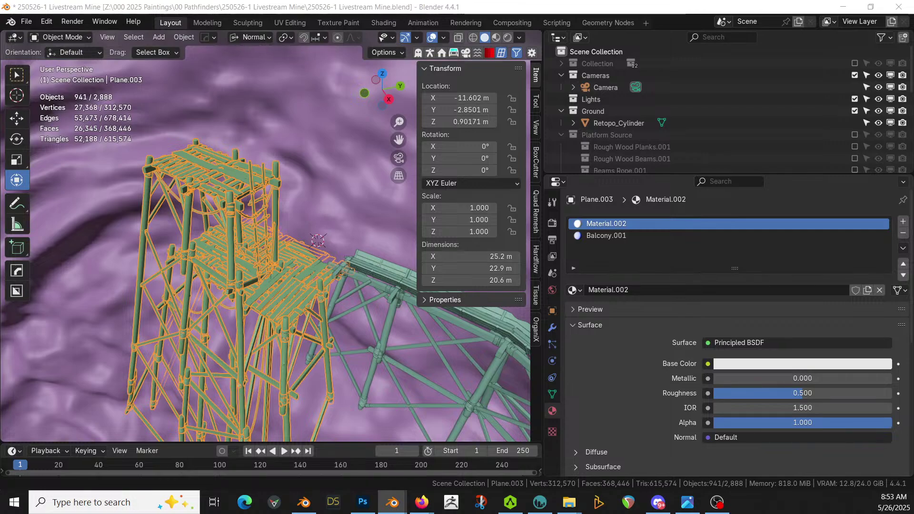
middle_click_drag(325, 261, 344, 287)
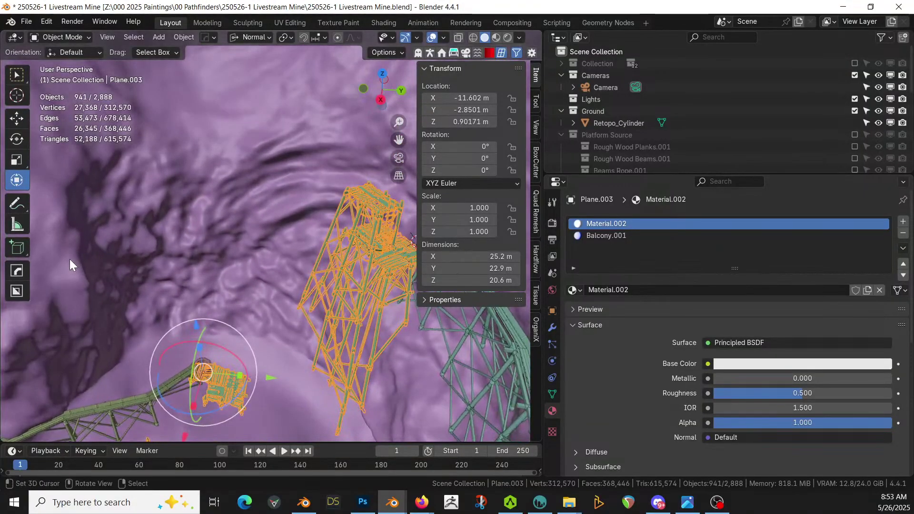
Add a 2 m plane at the 3D cursor, high beside the cave wall.
key("shift+a")
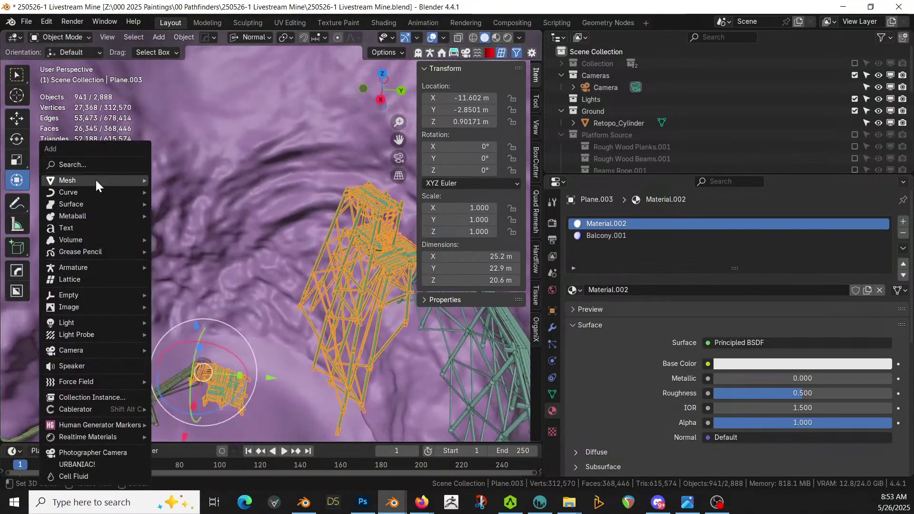
mouse_move(105, 180)
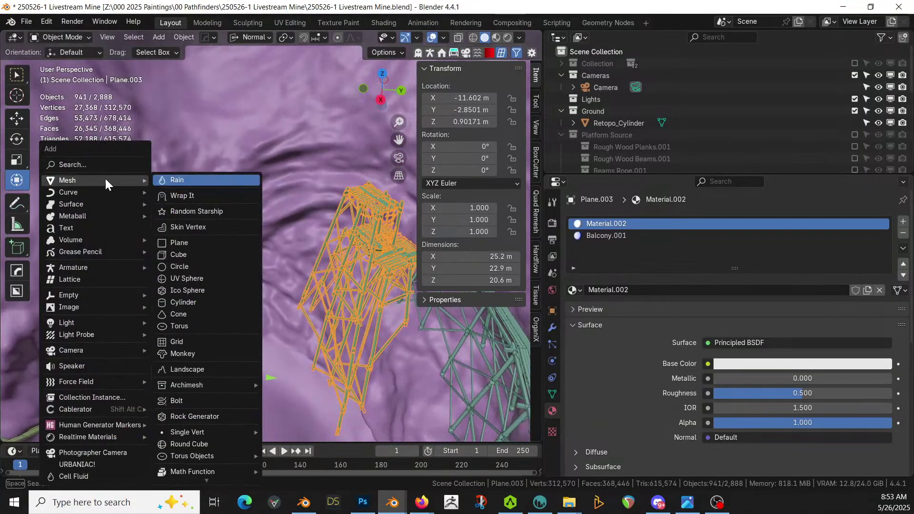
left_click(185, 242)
key("KP_7")
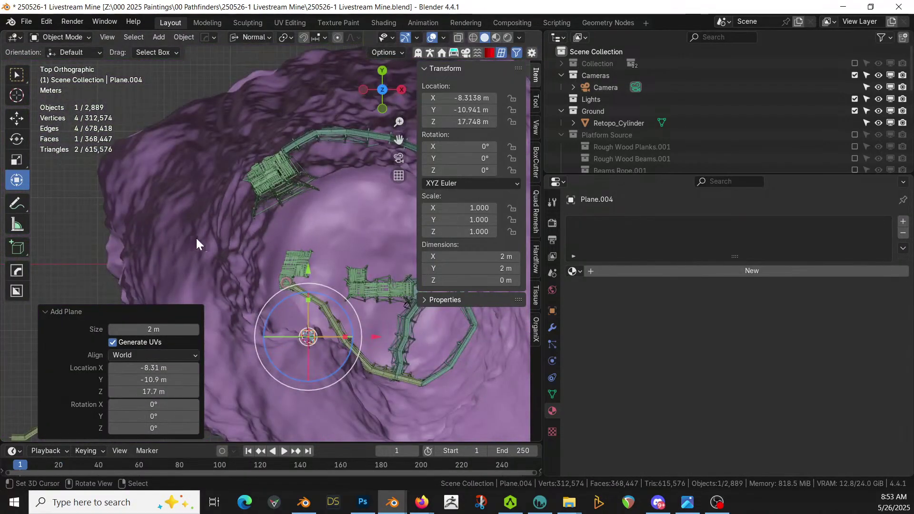
key("KP_Decimal")
scroll(314, 279, "down", 7)
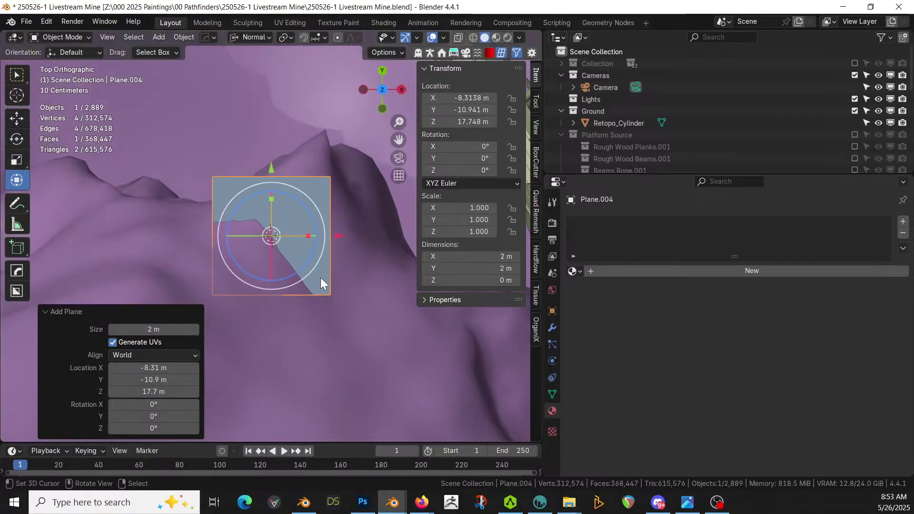
key("1")
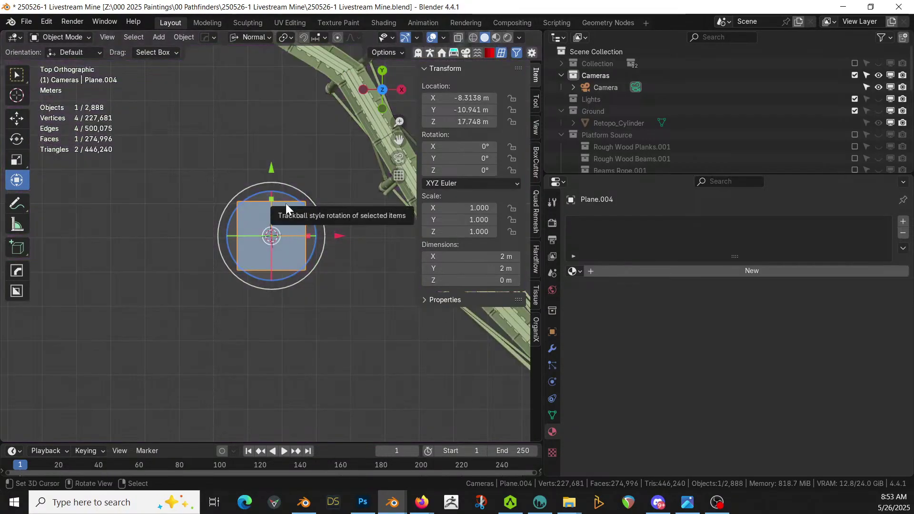
key("ctrl+z")
Extrude the new plane's edge nearest the high walkway about -0.01 m in X and 2.04 m in Y.
key("Tab")
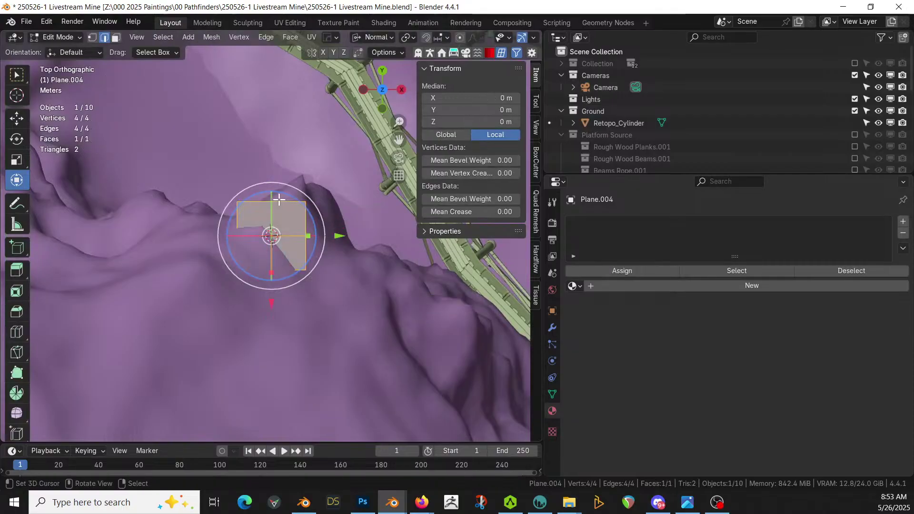
left_click(278, 208)
key("e")
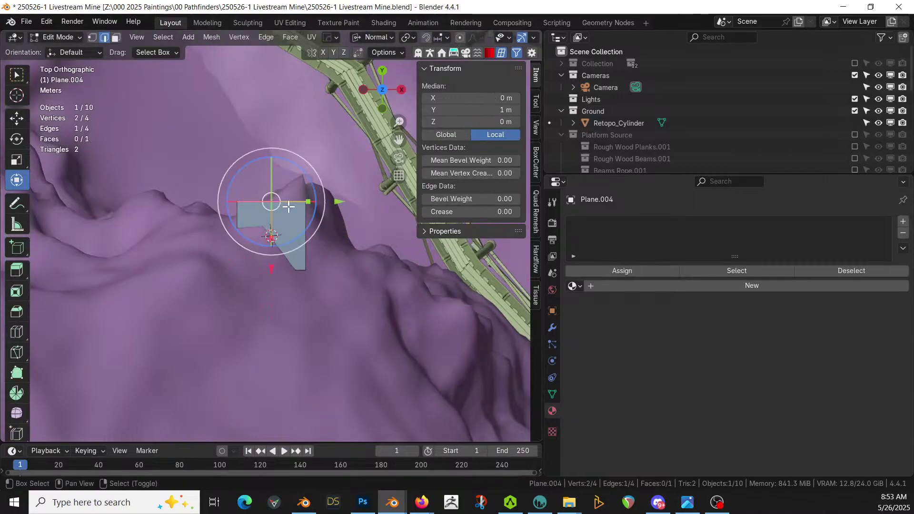
middle_click_drag(292, 204, 301, 327, "shift")
left_click(301, 266)
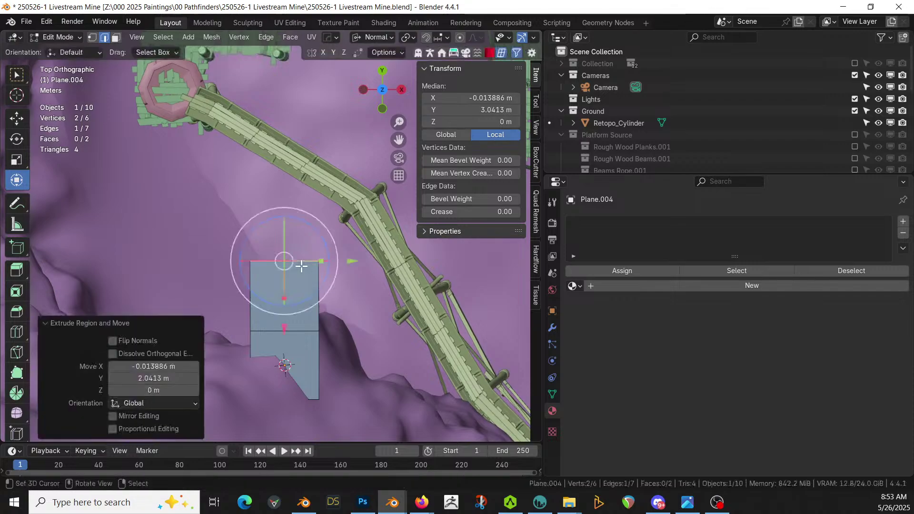
Extrude the floor's two side edges in -X four times along the cave wall, forming a curved two-face-wide strip.
left_click(252, 306)
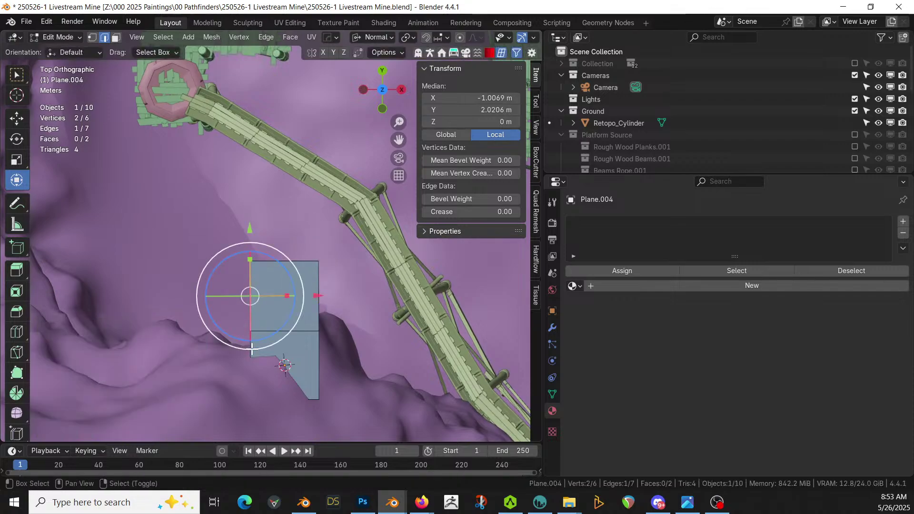
key("e")
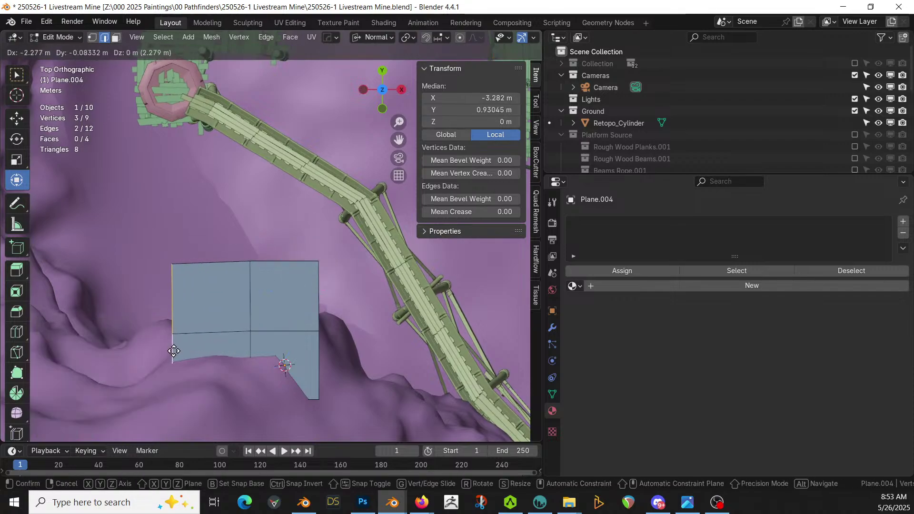
left_click(173, 351)
middle_click_drag(321, 341, 445, 300, "shift")
key("e")
left_click(298, 315)
key("e")
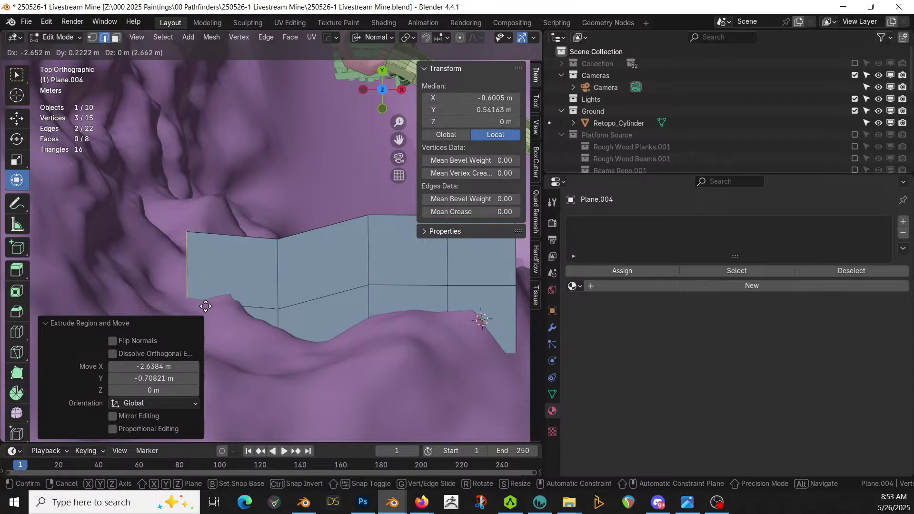
left_click(148, 274)
Join the curved floor strip to the existing generated platform object in Object Mode.
middle_click_drag(209, 272, 567, 191)
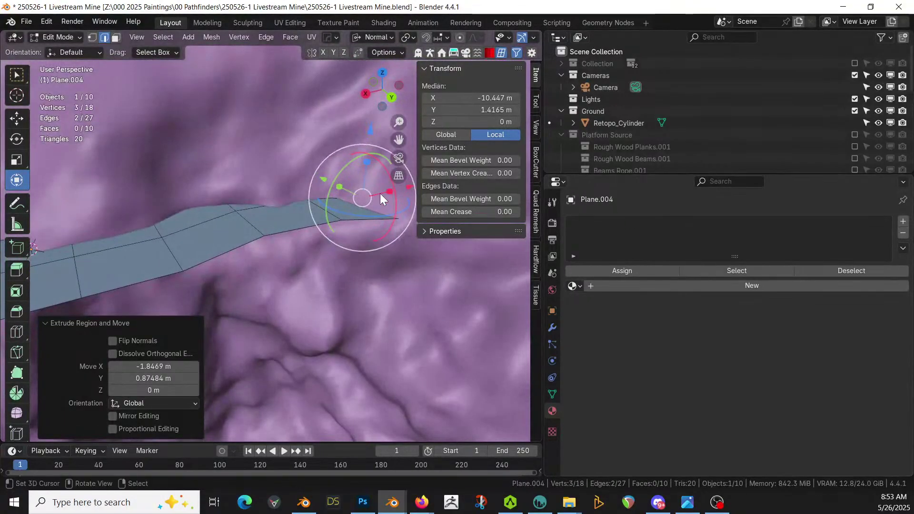
scroll(367, 196, "down", 3)
key("Tab")
scroll(348, 206, "down", 3)
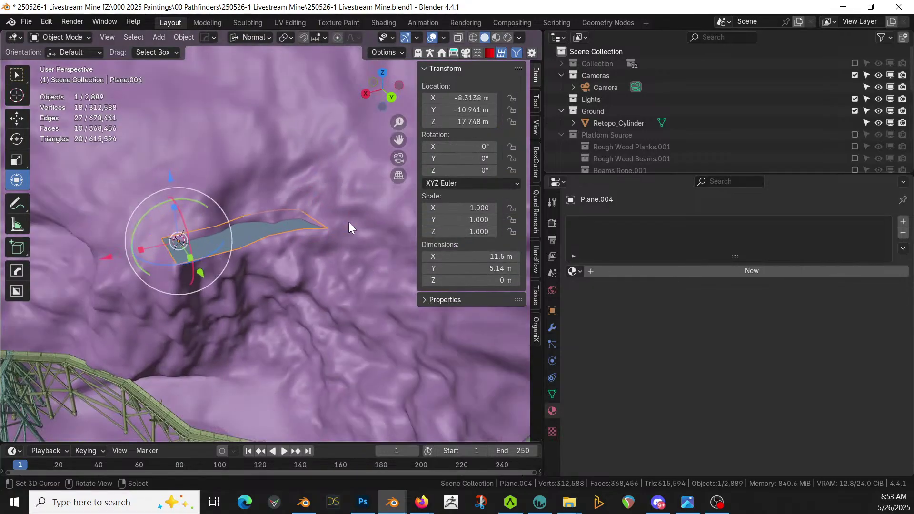
scroll(349, 228, "down", 2)
left_click(390, 330, "shift")
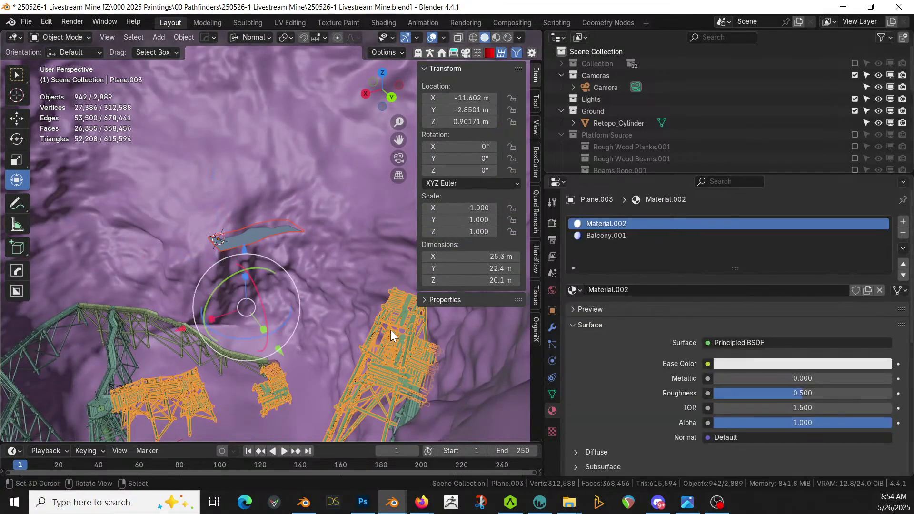
key("ctrl+v")
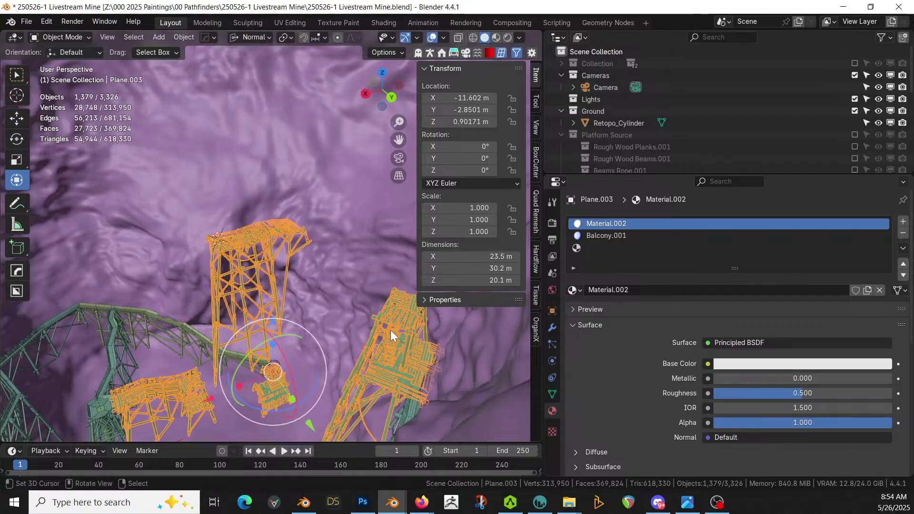
Bridge the tower's upper outer edge to the facing edge of the curved floor strip across the cave.
middle_click_drag(211, 294, 182, 201)
key("Tab")
key("Tab")
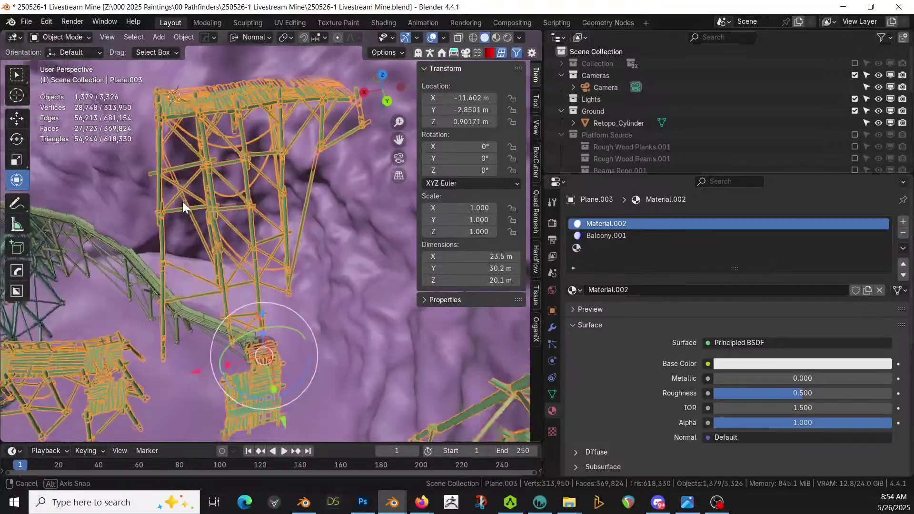
scroll(181, 241, "up", 6)
middle_click_drag(233, 262, 226, 73)
scroll(271, 116, "down", 2)
mouse_move(271, 142)
middle_mouse_down()
mouse_move(277, 194)
mouse_move(239, 228)
mouse_move(245, 245)
mouse_move(296, 71)
mouse_move(265, 140)
middle_mouse_up()
key("Tab")
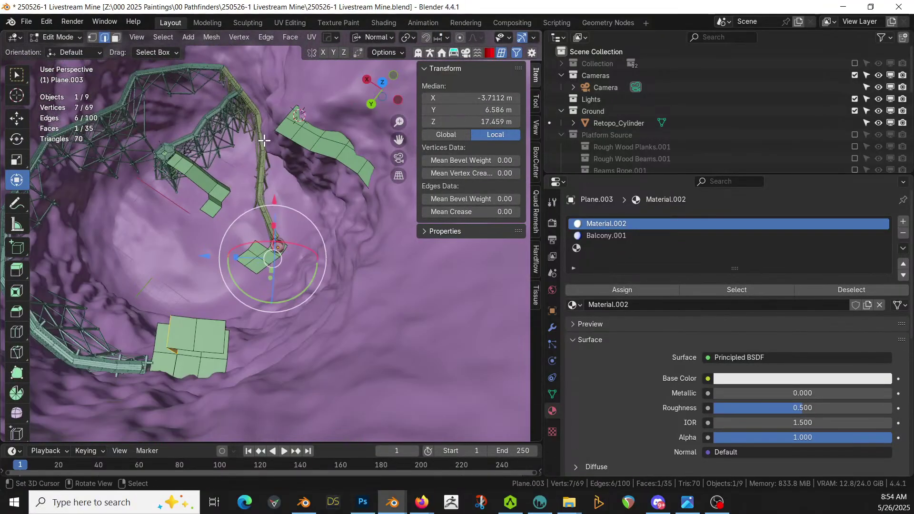
left_click(221, 315)
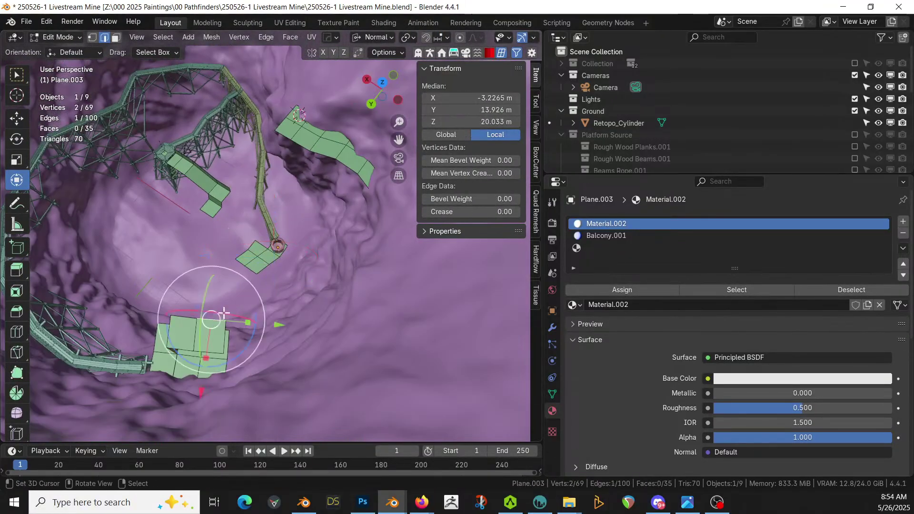
left_click(328, 155, "shift")
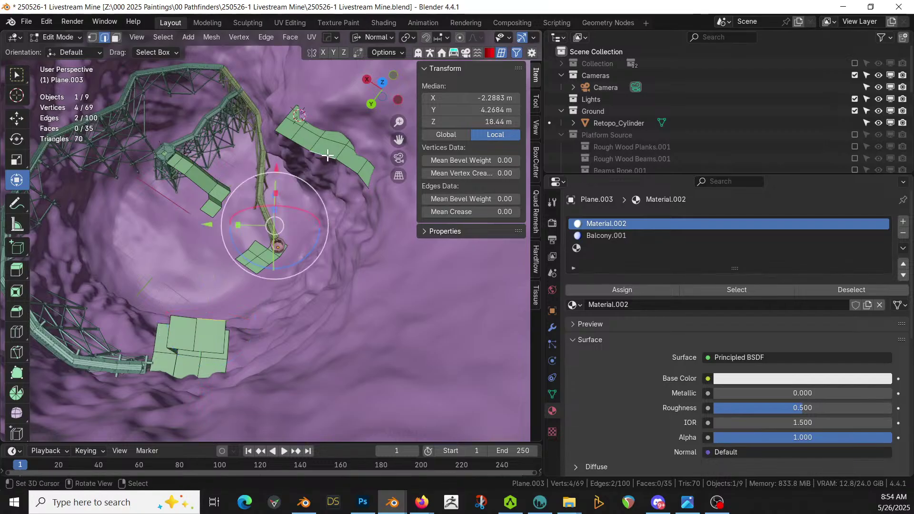
key("ctrl+e")
left_click(328, 157)
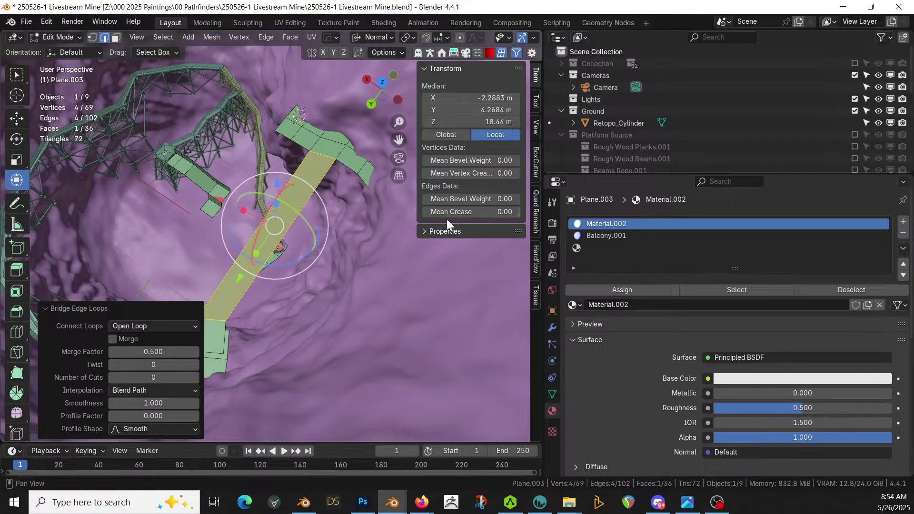
Try assigning the bridged span to the empty material slot with the Bridge.001 material, and undo it.
left_click(590, 247)
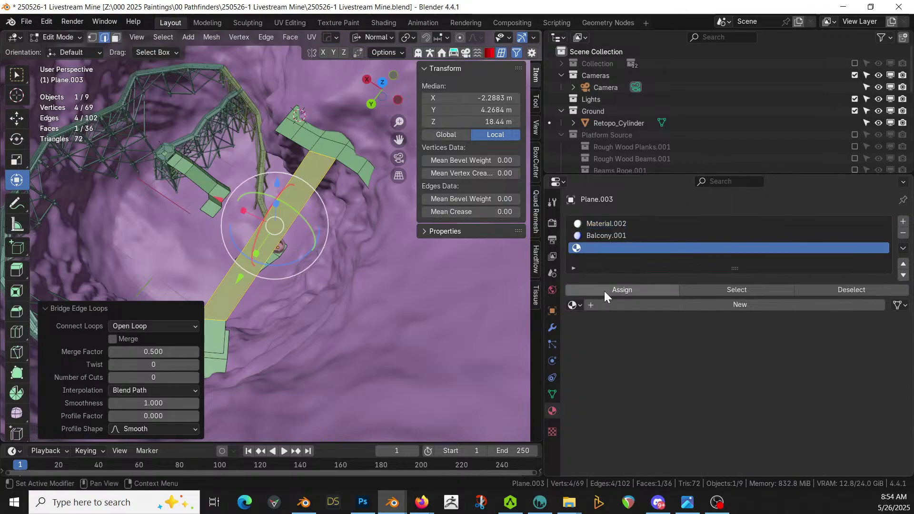
left_click(605, 290)
left_click(573, 304)
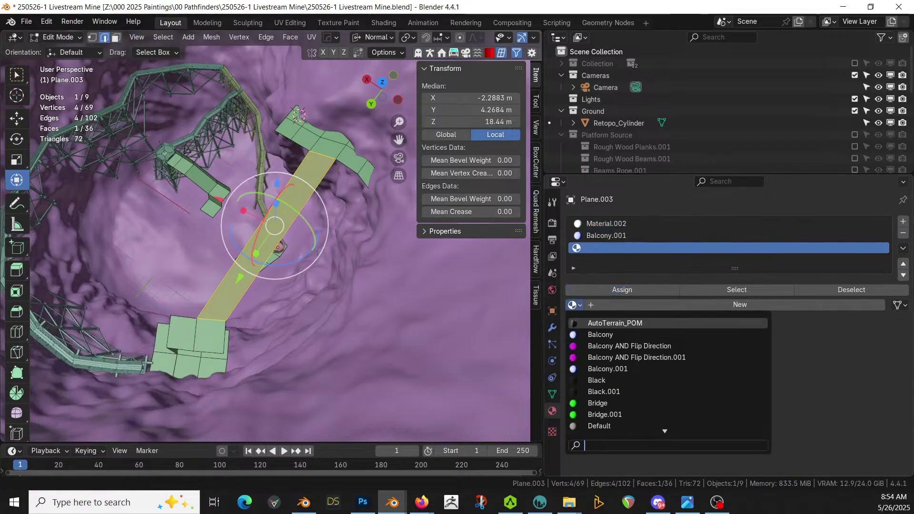
type("b")
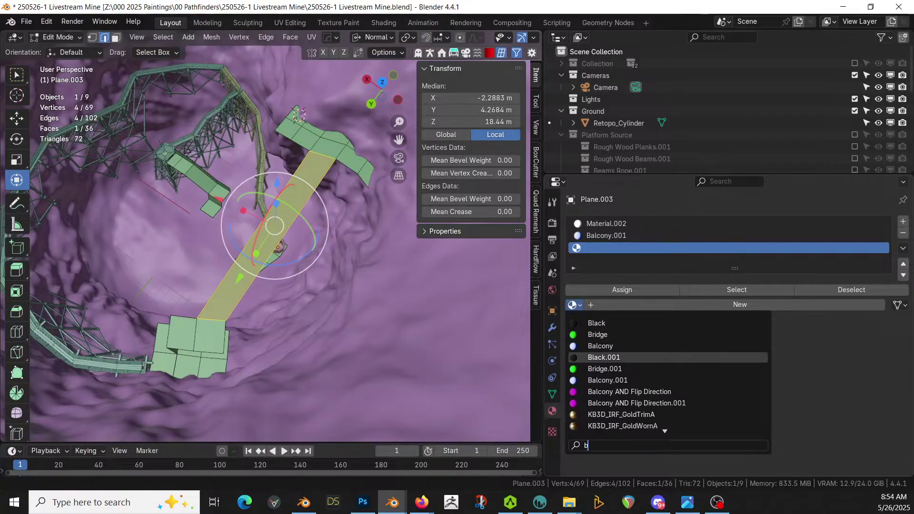
left_click(610, 368)
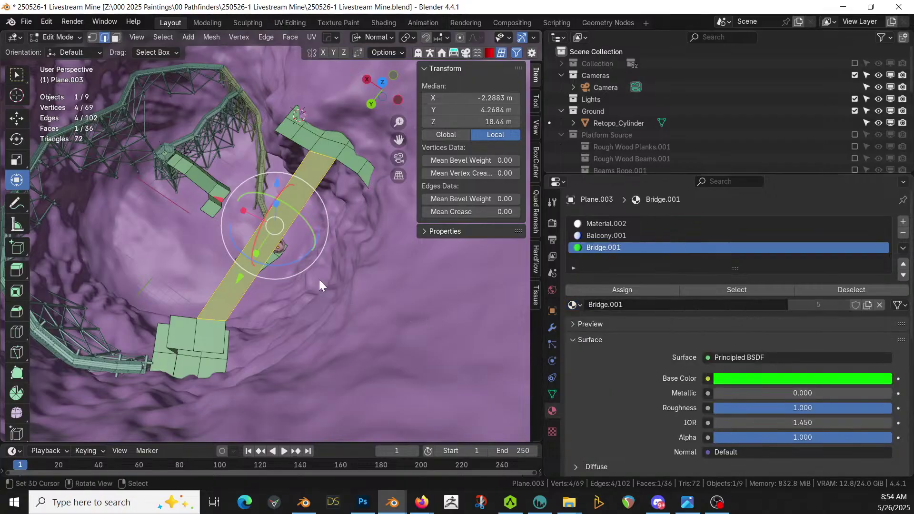
key("Tab")
middle_click_drag(319, 280, 485, 247)
key("ctrl+z")
key("ctrl+z")
Add a loop cut near each end of the bridged span, at slide factors 0.896 and -0.856.
middle_click_drag(351, 236, 284, 253)
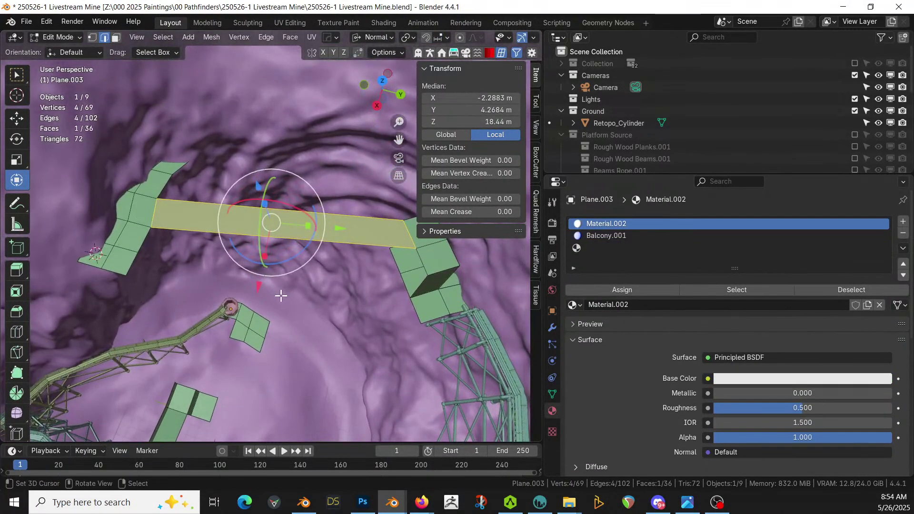
key("ctrl+r")
left_click(272, 236)
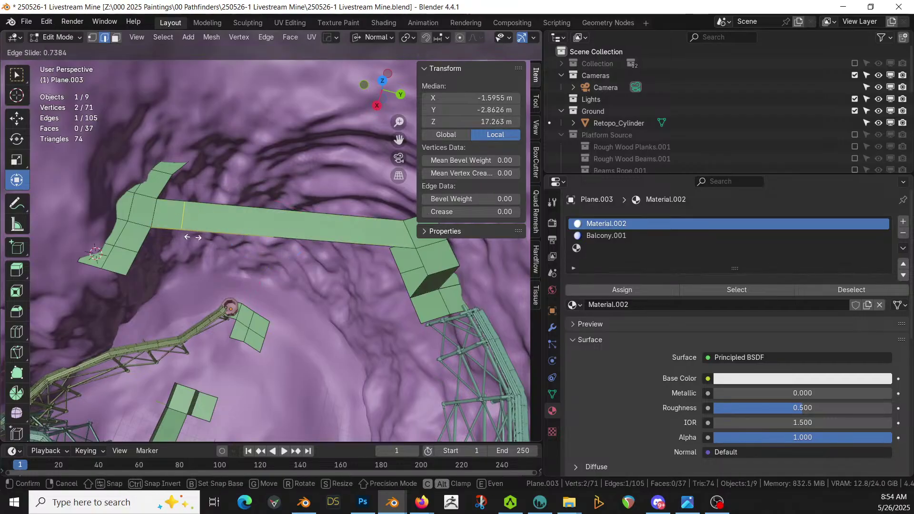
left_click(172, 236)
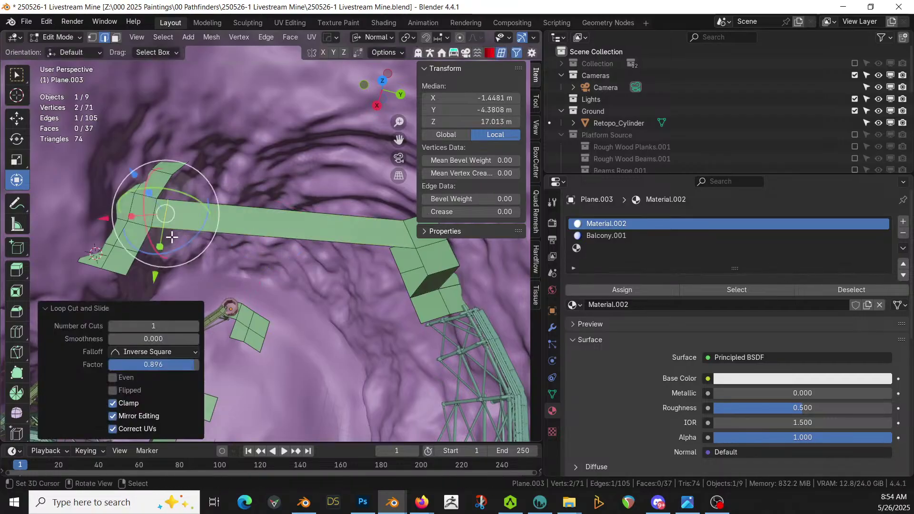
left_click(272, 238)
key("ctrl+r")
left_click(273, 238)
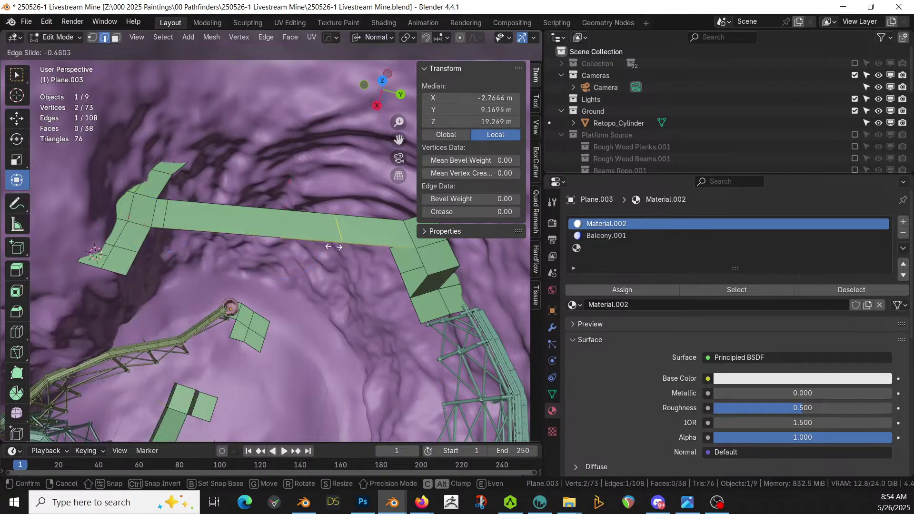
left_click(379, 258)
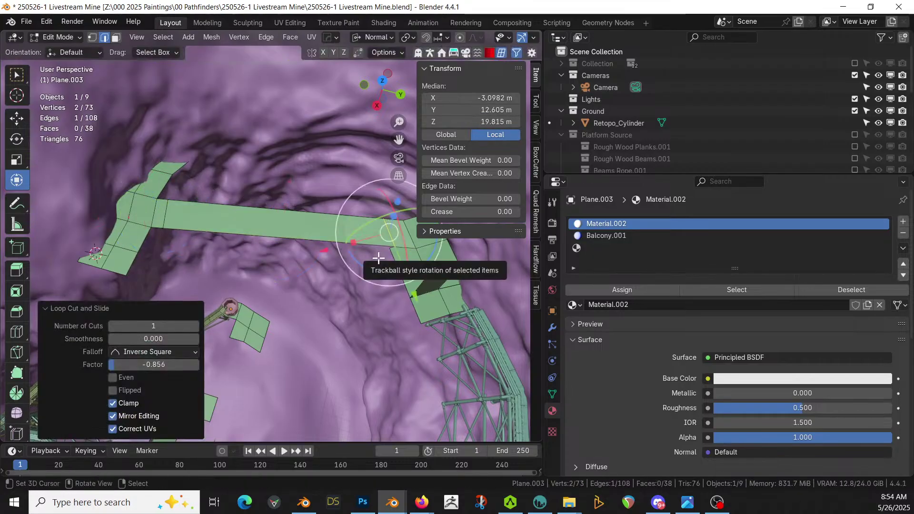
Try putting Bridge.001 in the empty material slot for the span's long middle face and check the generated result.
left_click(313, 220)
key("3")
left_click(312, 226)
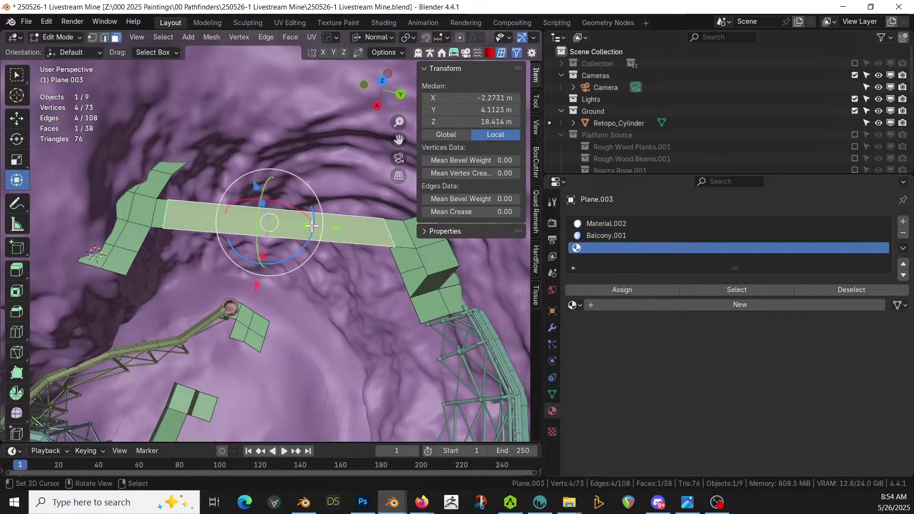
left_click(577, 305)
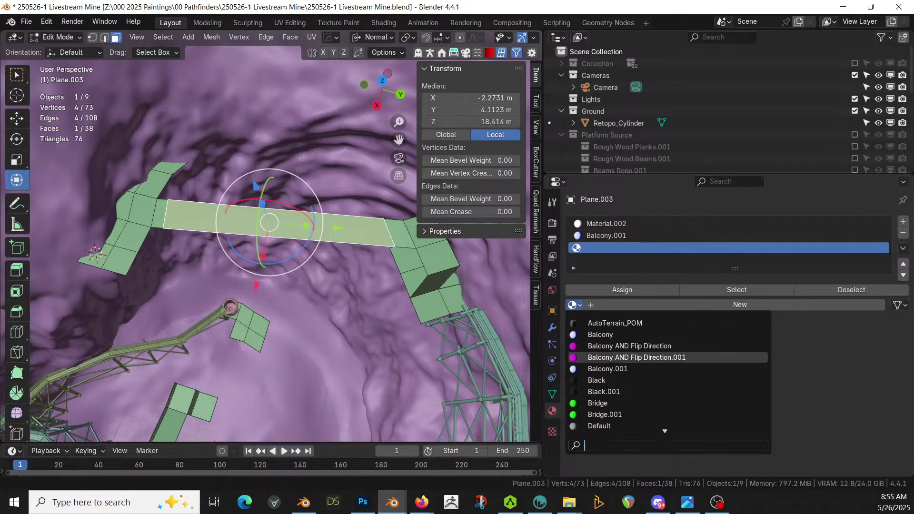
left_click(605, 414)
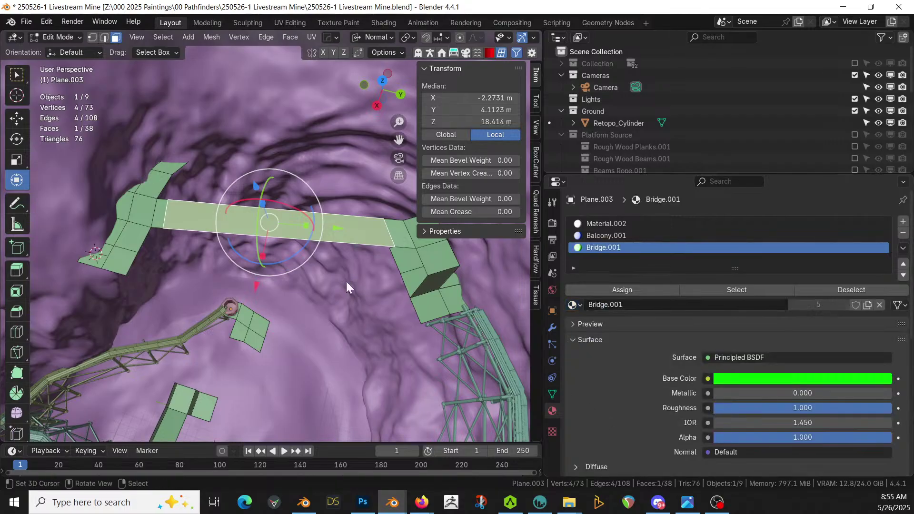
key("Tab")
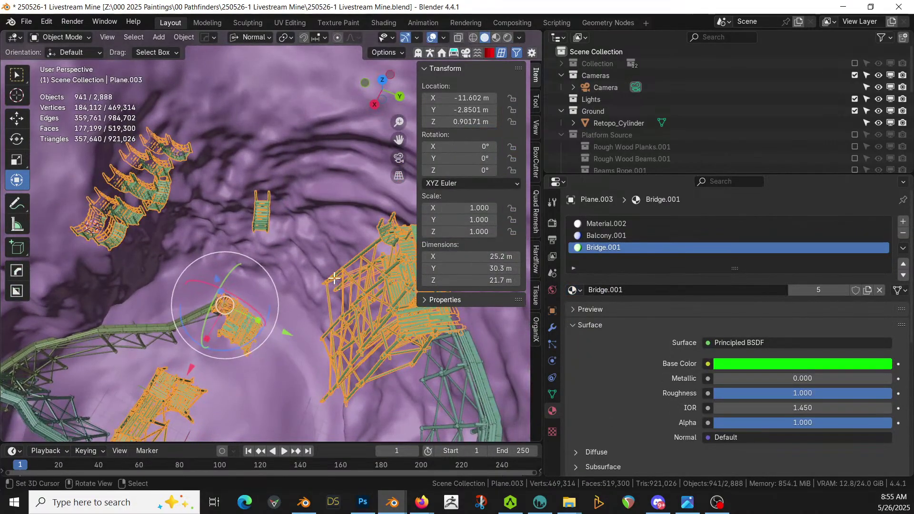
Assign Material.002 to all the linked faces of the tower, the long span and the curved floor strip.
key("Tab")
left_click(124, 185)
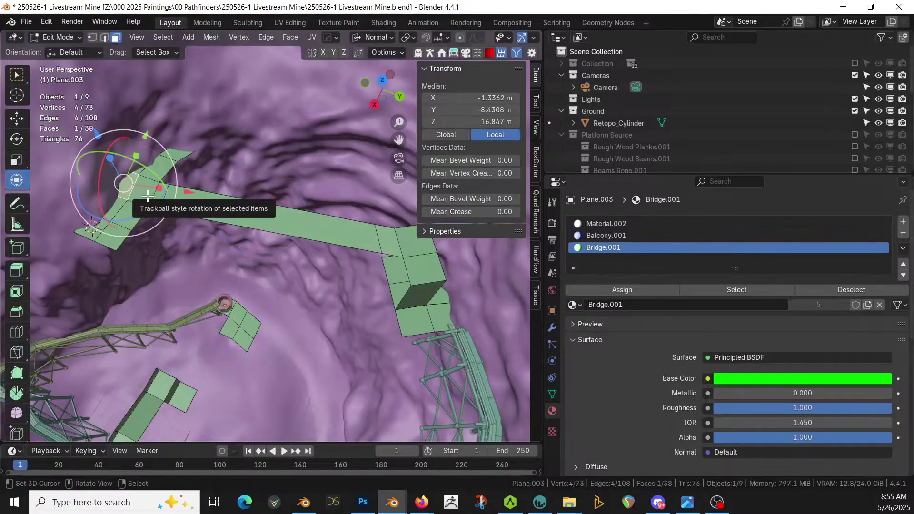
left_click(208, 206)
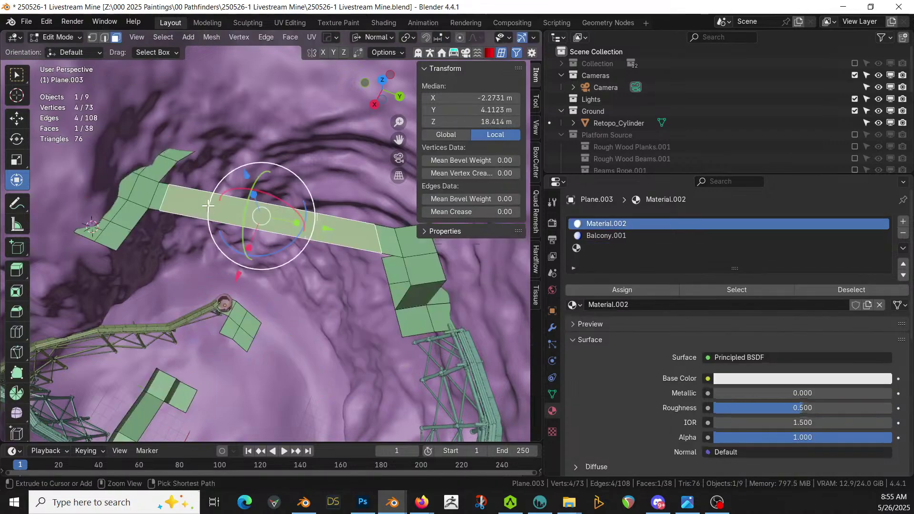
left_click(135, 189)
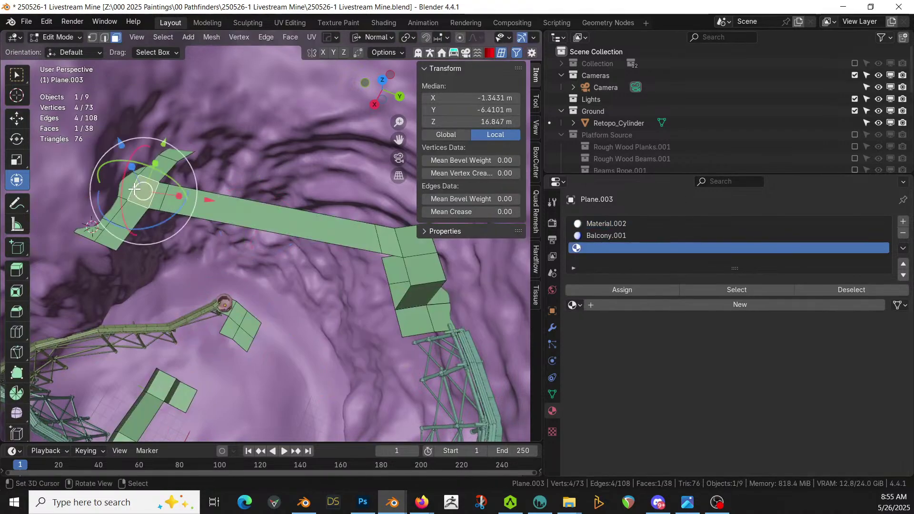
key("l")
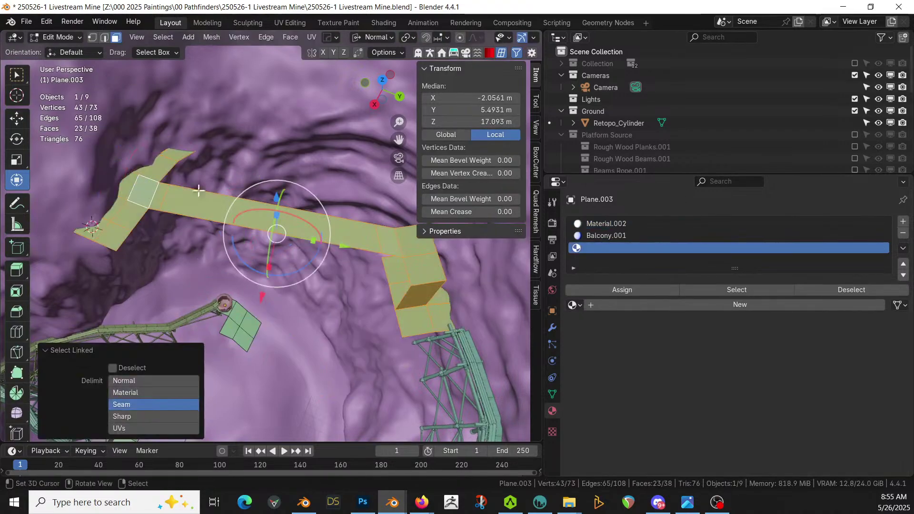
left_click(592, 224)
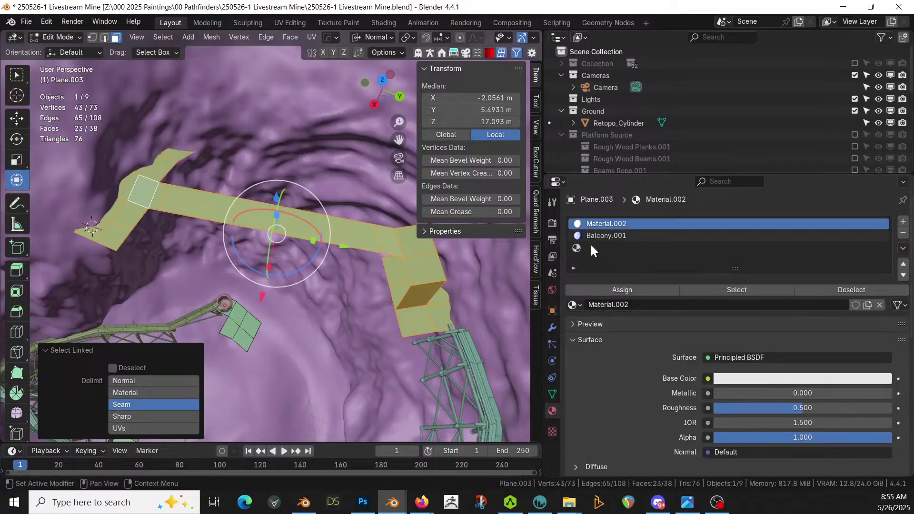
left_click(590, 288)
Put the Bridge.001 material in the empty slot for the span's long middle face and check the generated rope bridge.
left_click(252, 212)
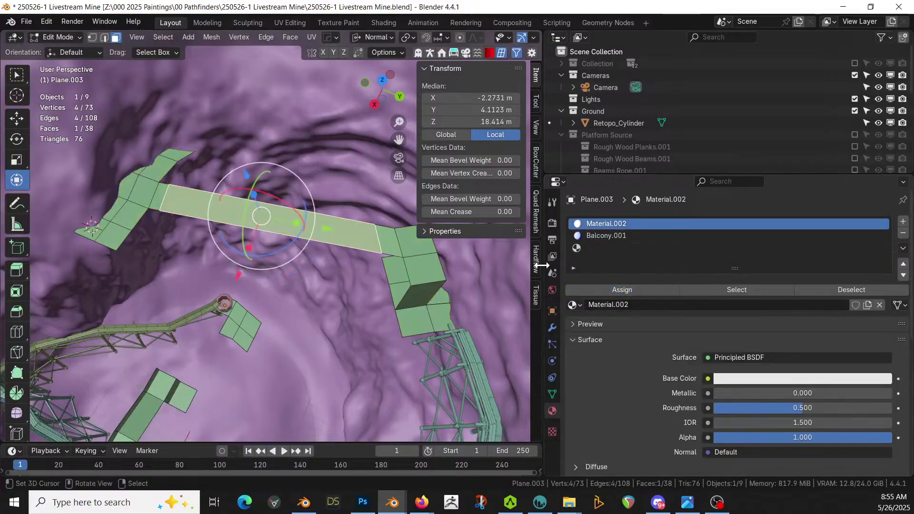
left_click(595, 248)
left_click(576, 306)
type("br")
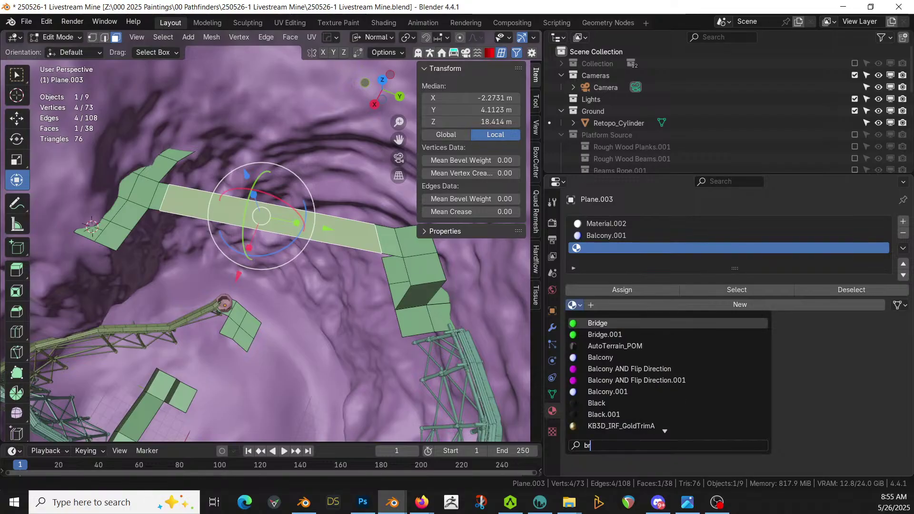
key("Down")
key("Return")
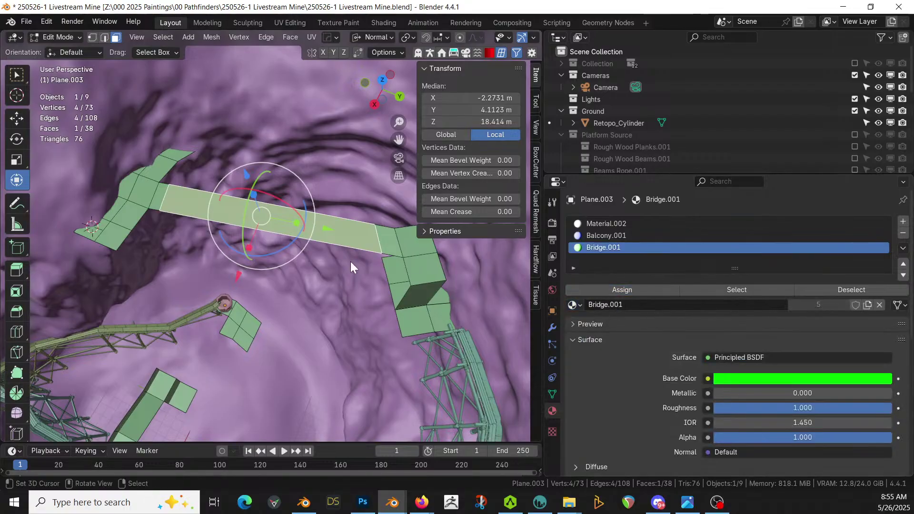
key("Tab")
mouse_move(351, 261)
middle_mouse_down()
mouse_move(346, 222)
mouse_move(376, 201)
mouse_move(360, 213)
mouse_move(389, 231)
mouse_move(371, 202)
mouse_move(327, 206)
mouse_move(330, 229)
mouse_move(314, 230)
mouse_move(290, 210)
mouse_move(285, 218)
mouse_move(293, 177)
mouse_move(298, 224)
mouse_move(340, 250)
middle_mouse_up()
middle_click_drag(319, 244, 326, 292, "shift")
scroll(260, 206, "up", 4)
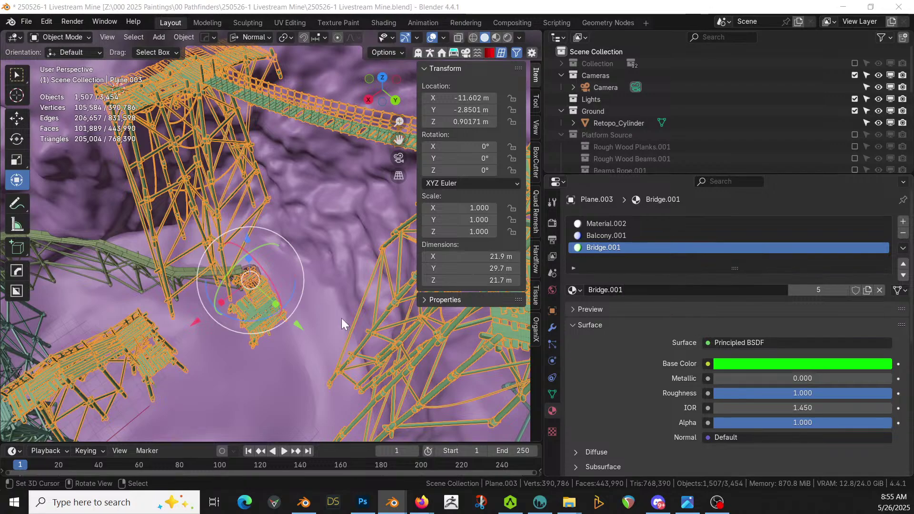
scroll(289, 322, "up", 10)
Duplicate three floor faces of the platform where the tower meets the curved walkway and place the copy about 11 m lower.
key("Tab")
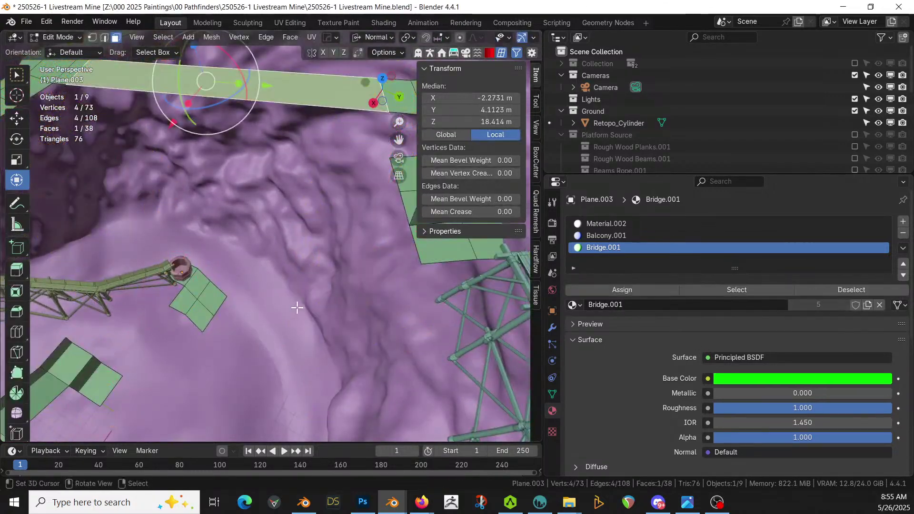
scroll(296, 308, "down", 4)
middle_click_drag(314, 258, 345, 207)
left_click(339, 226)
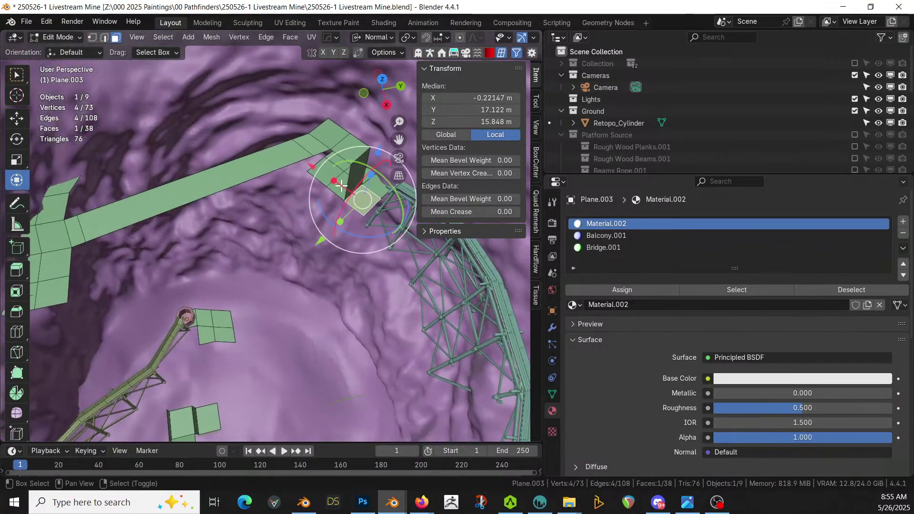
right_click(340, 186, "shift")
right_click(328, 176, "shift")
key("shift+d")
right_click(329, 186)
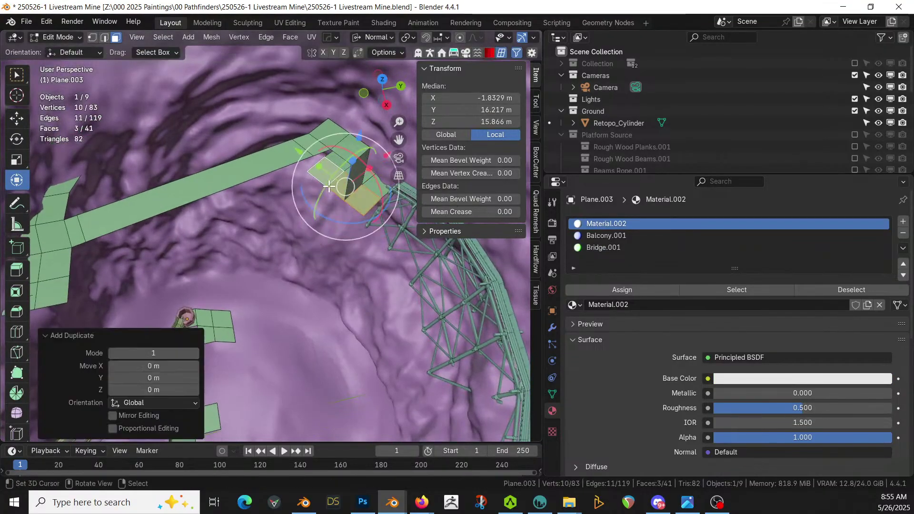
left_click_drag(330, 184, 342, 260)
Extrude the three long-side edges of the duplicated floor strip about 2.4 m outward in top view.
middle_click_drag(343, 260, 297, 291)
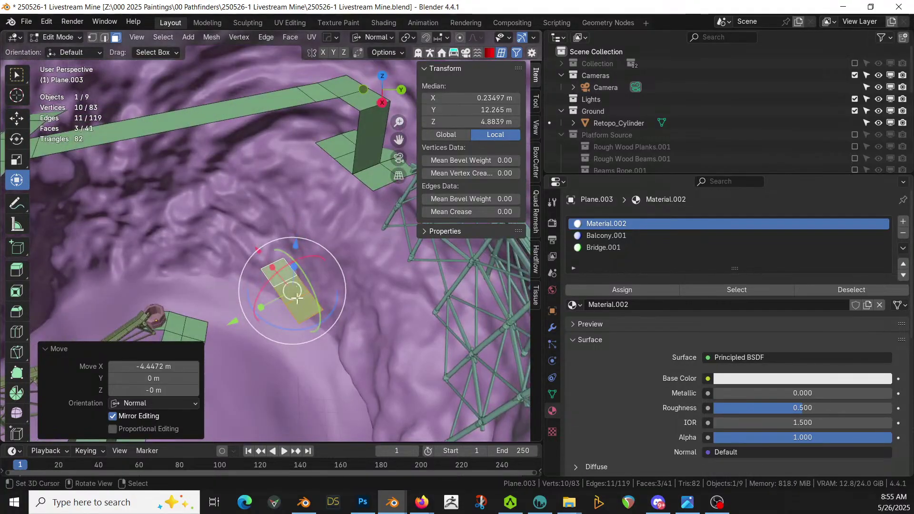
key("2")
left_click(292, 307)
left_click(276, 286, "shift")
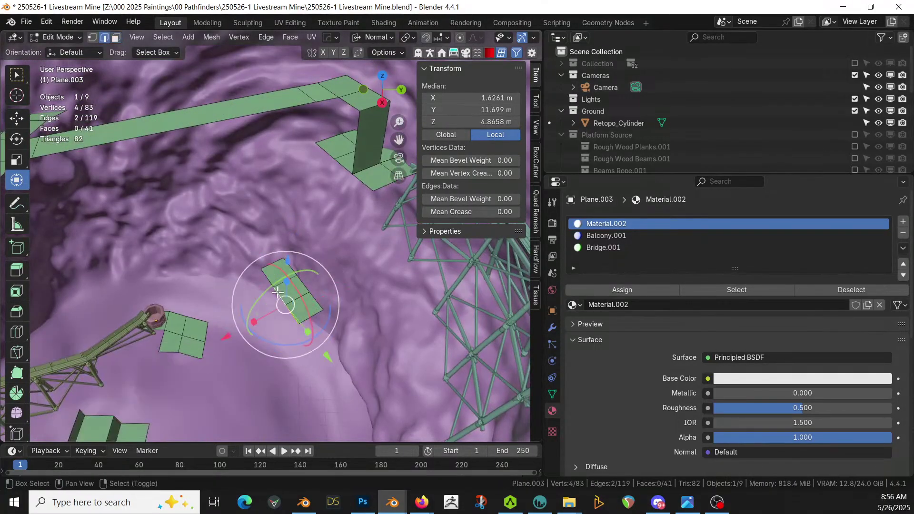
key("KP_7")
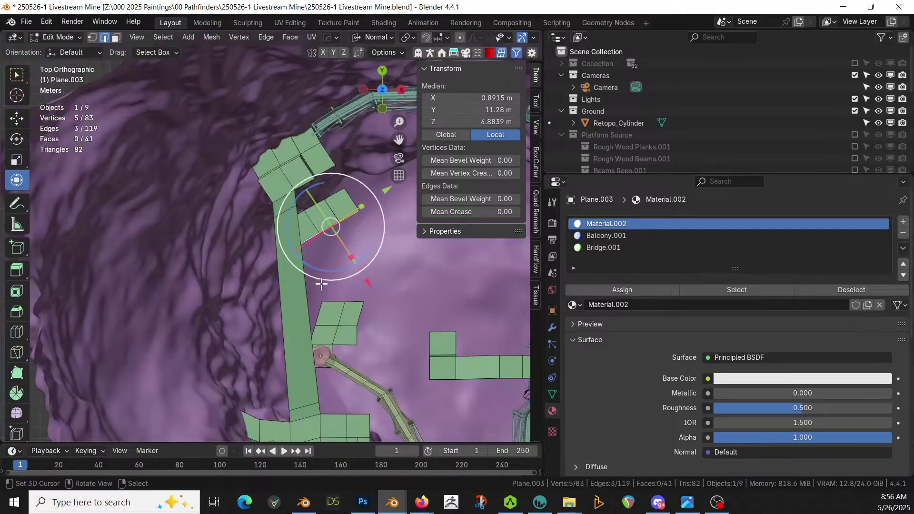
key("e")
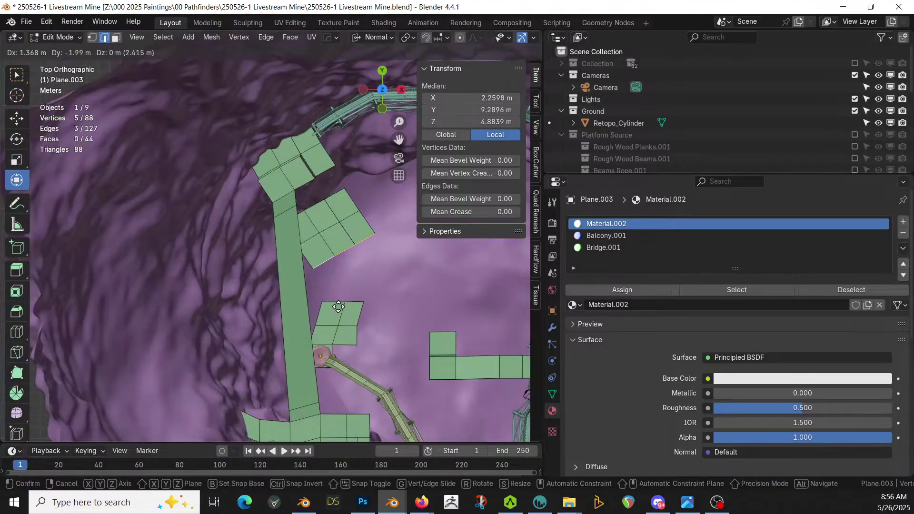
left_click(341, 296)
Extrude the end edge of the new floor row 2.1976 m in X and 1.161 m in Y.
left_click(365, 220)
key("e")
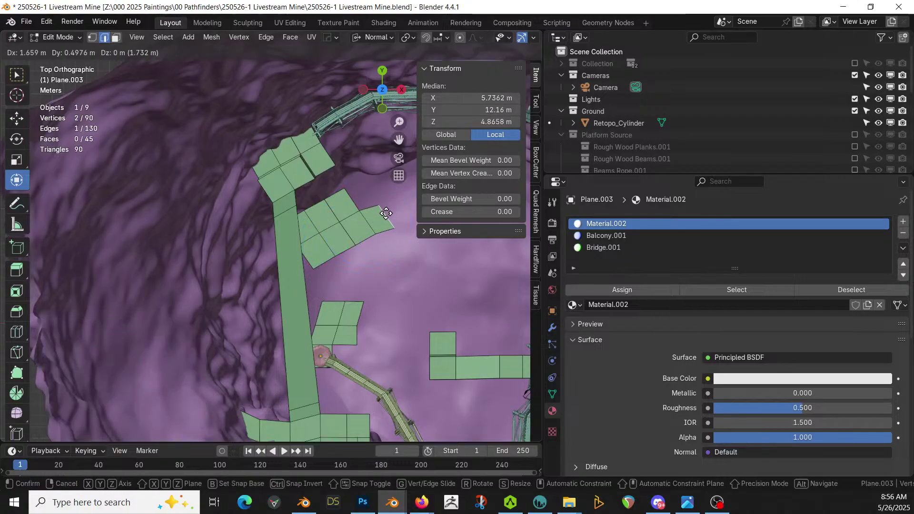
left_click(391, 206)
Bridge the low platform's back edge to the facing edge of the tower platform above, check the generated structure and save the file.
middle_click_drag(390, 206, 278, 266)
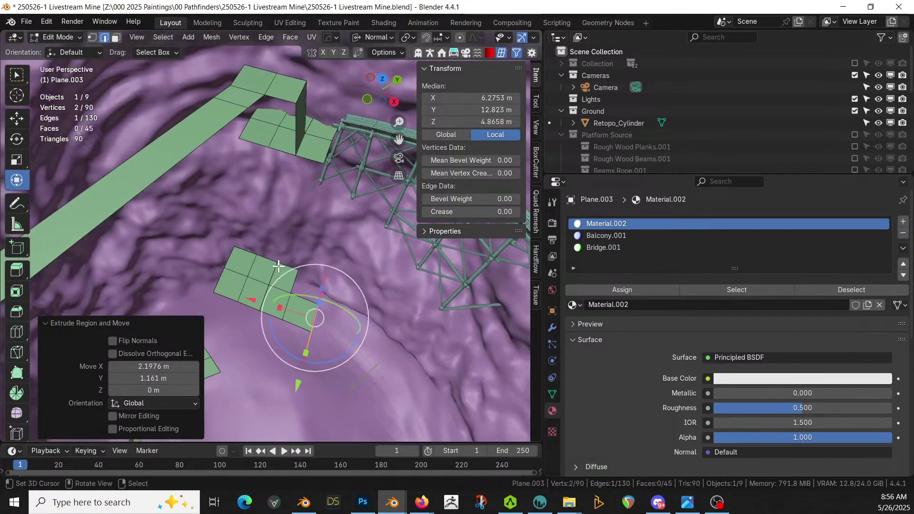
left_click(245, 252)
left_click(251, 143, "shift")
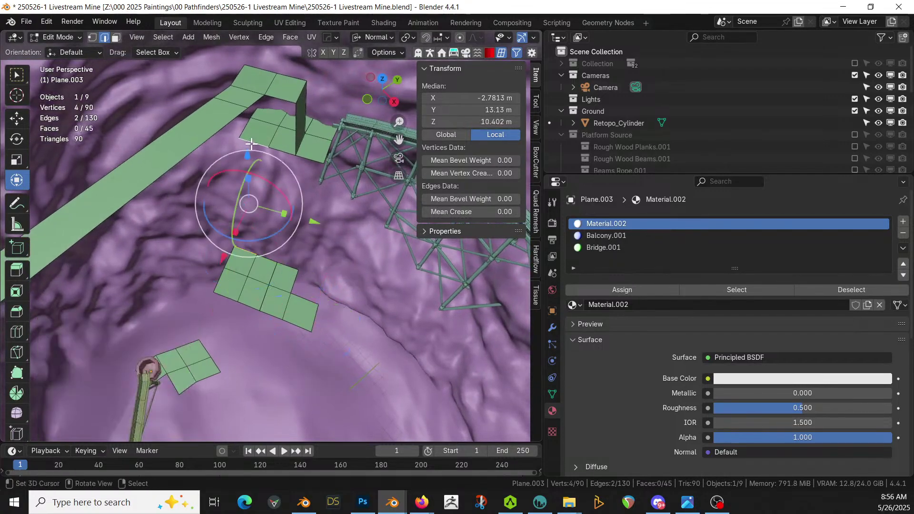
key("ctrl+e")
left_click(251, 143)
key("Tab")
middle_click_drag(251, 142, 253, 247)
scroll(233, 284, "up", 3)
key("ctrl+s")
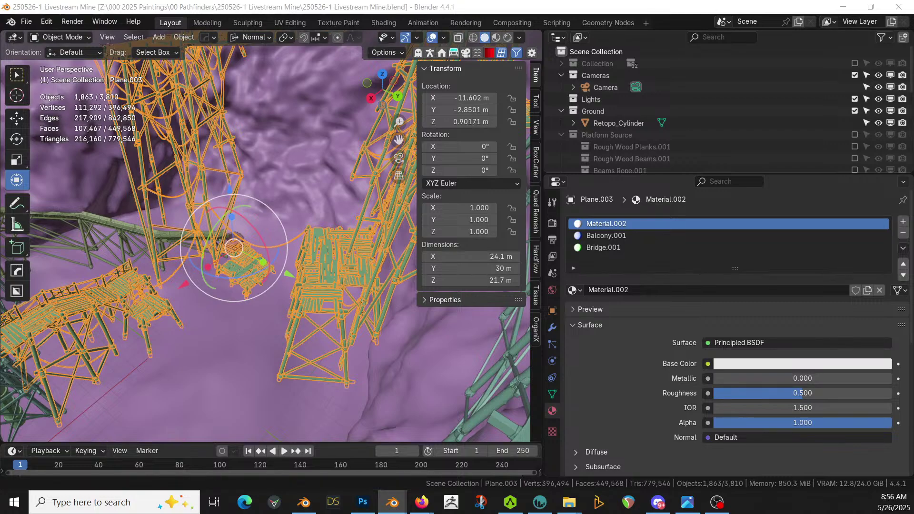
Add a 2 m plane to the platform mesh at the 3D cursor beside the bend of the curved trestle walkway.
middle_click_drag(321, 246, 217, 248)
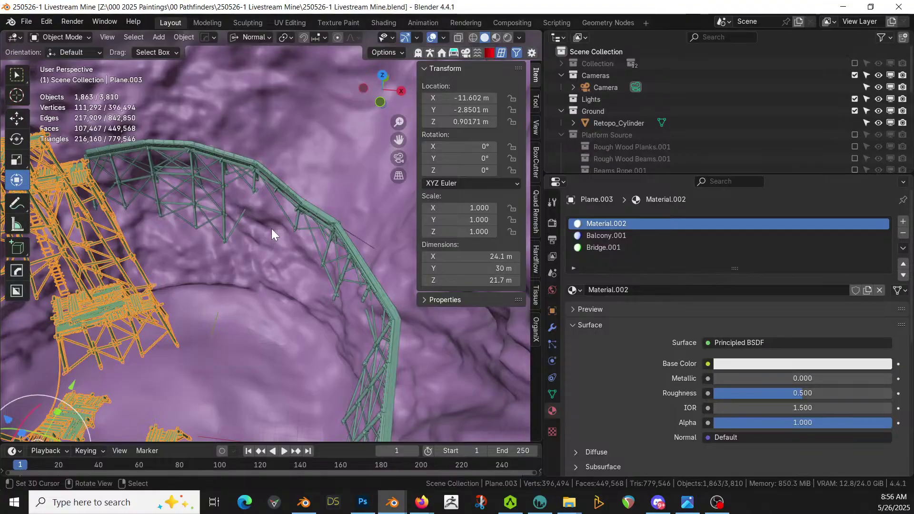
key("shift+a")
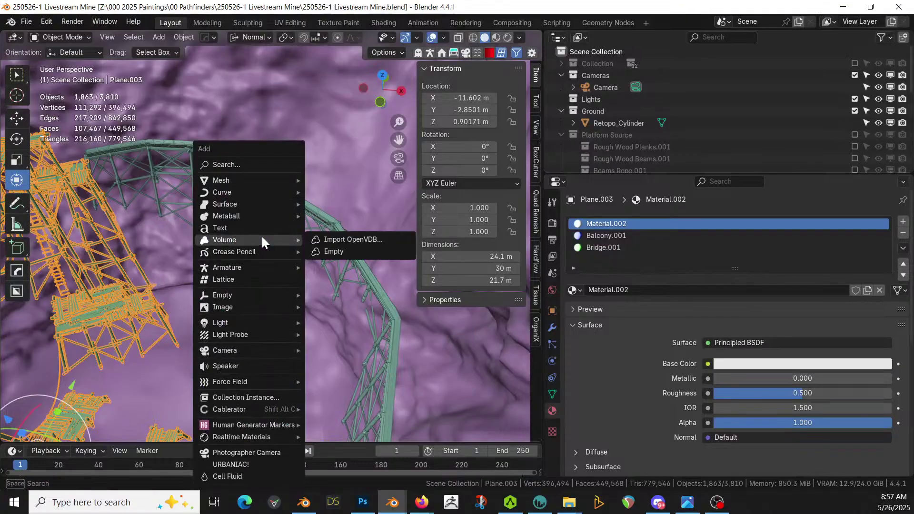
key("Escape")
key("Tab")
key("shift+a")
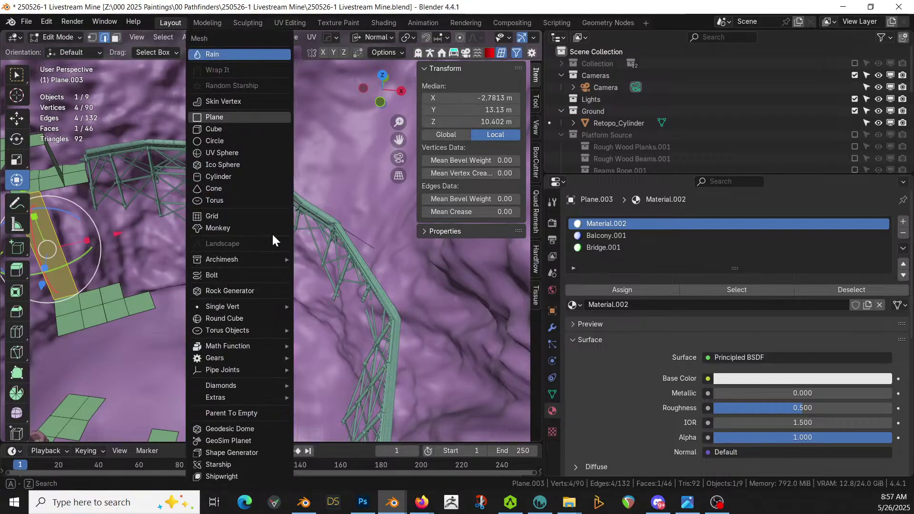
left_click(244, 117)
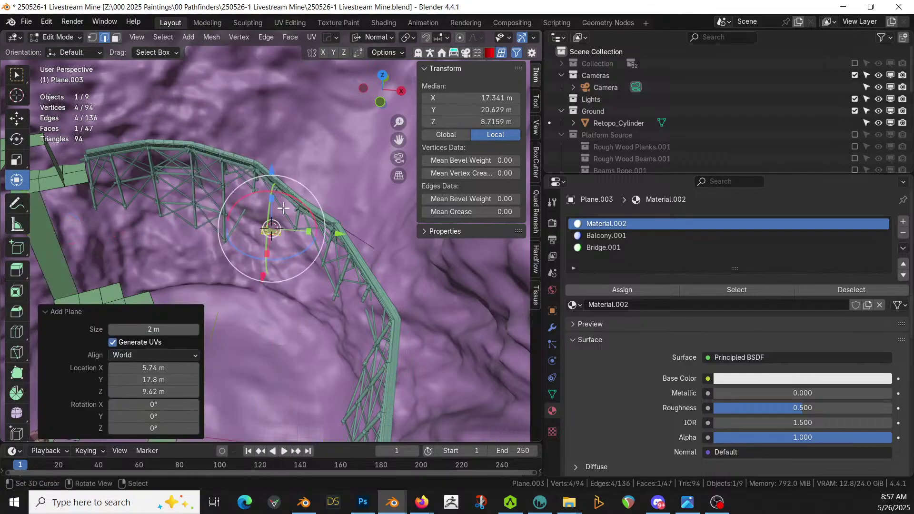
Place the new plane just inside the curved walkway in top view, rotated 21.8° to line up with it.
key("KP_Decimal")
key("KP_7")
scroll(307, 238, "down", 4)
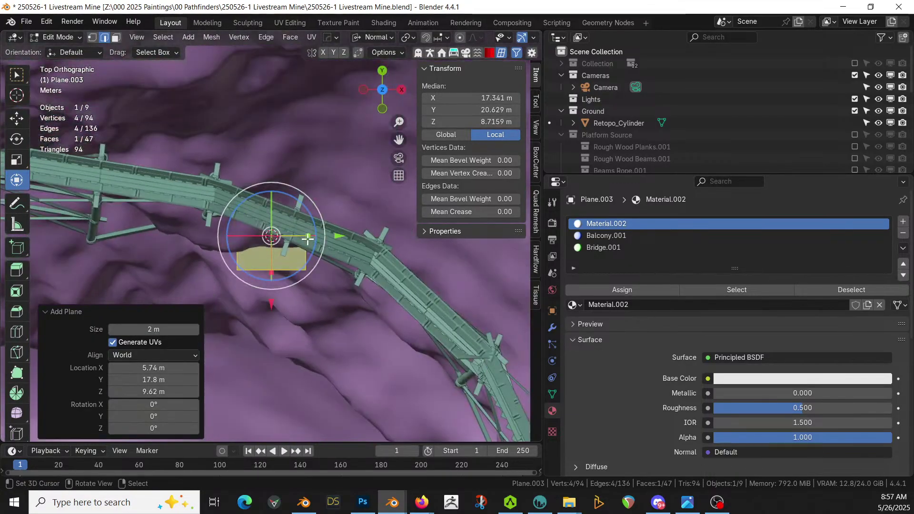
key("g")
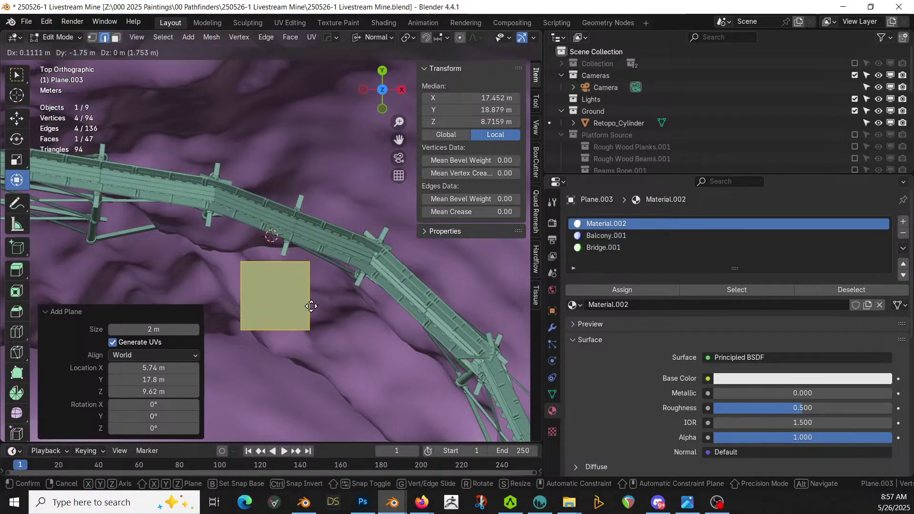
left_click(312, 307)
key("r")
left_click(312, 324)
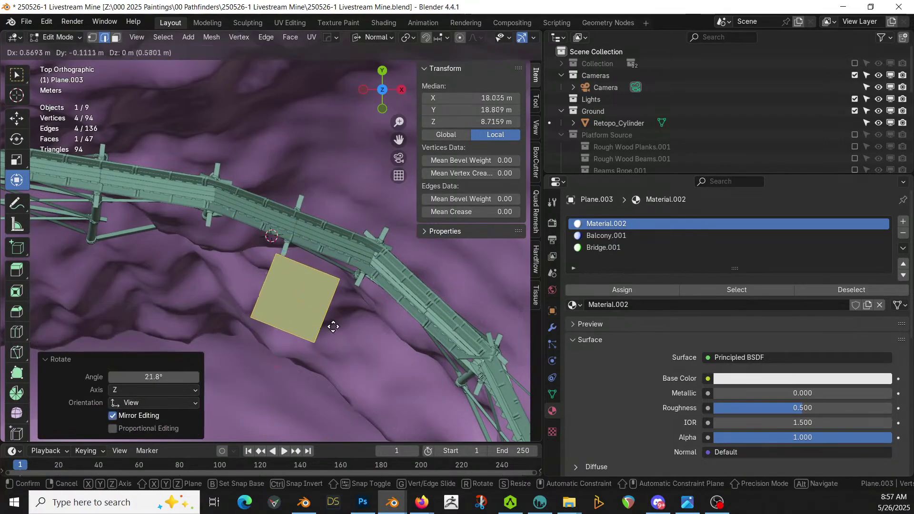
key("g")
left_click(343, 330)
Duplicate the plane and raise the copy about 4.65 m straight up.
middle_click_drag(344, 330, 312, 245)
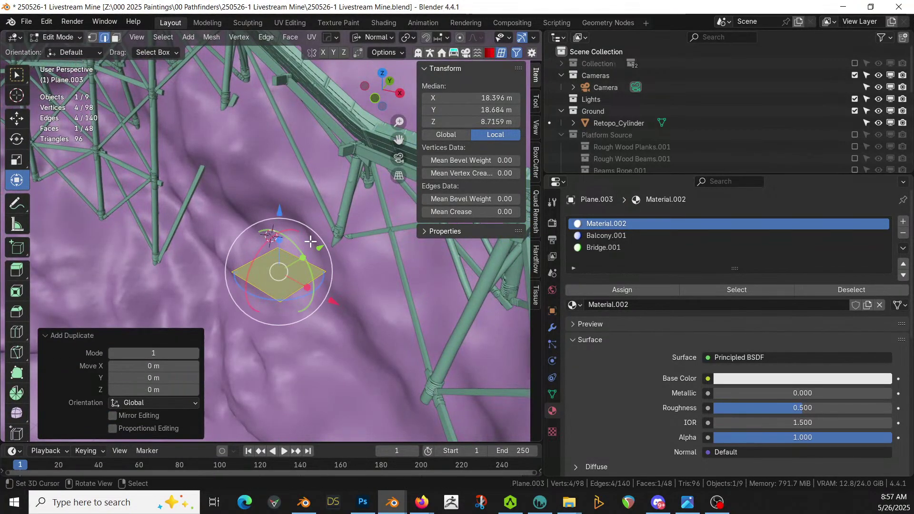
key("shift+d")
key("z")
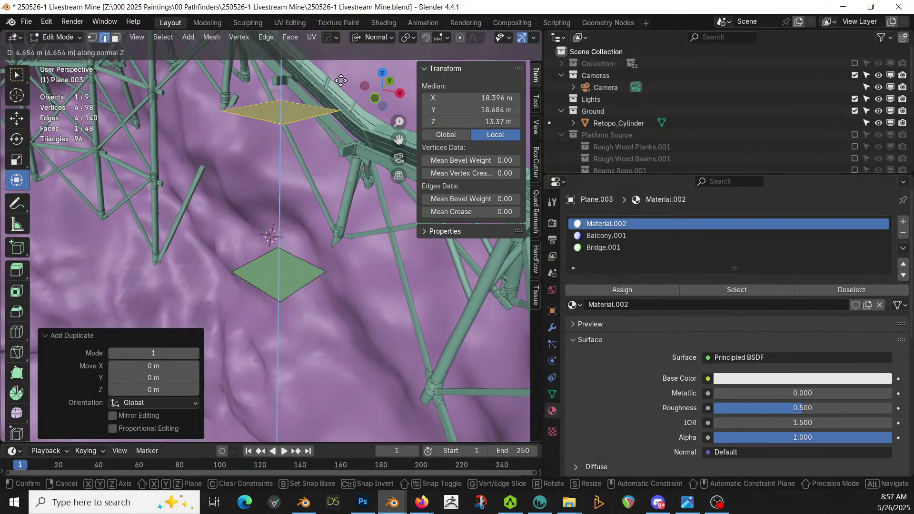
left_click(341, 79)
Extrude the lower plane's inward-facing edge twice toward the cave centre, about 1.9 m and 2 m.
middle_click_drag(341, 78, 314, 80)
left_click(224, 278)
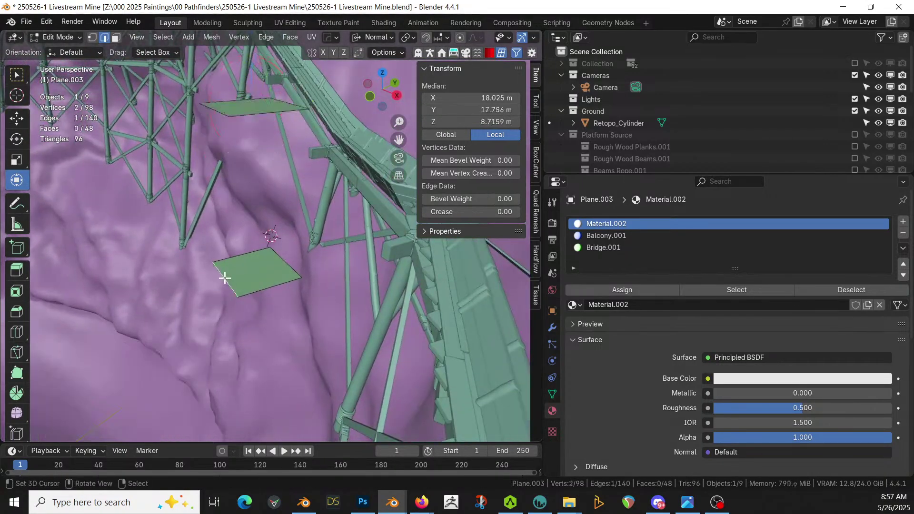
key("KP_7")
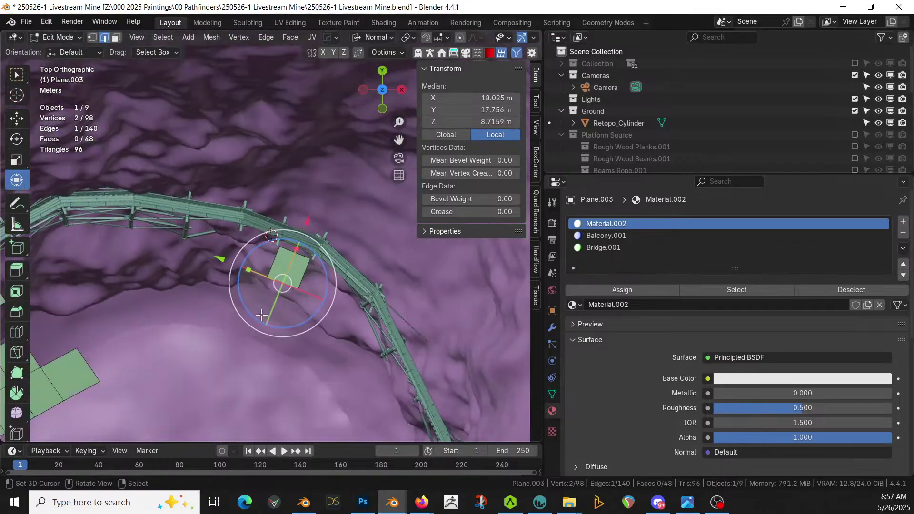
key("e")
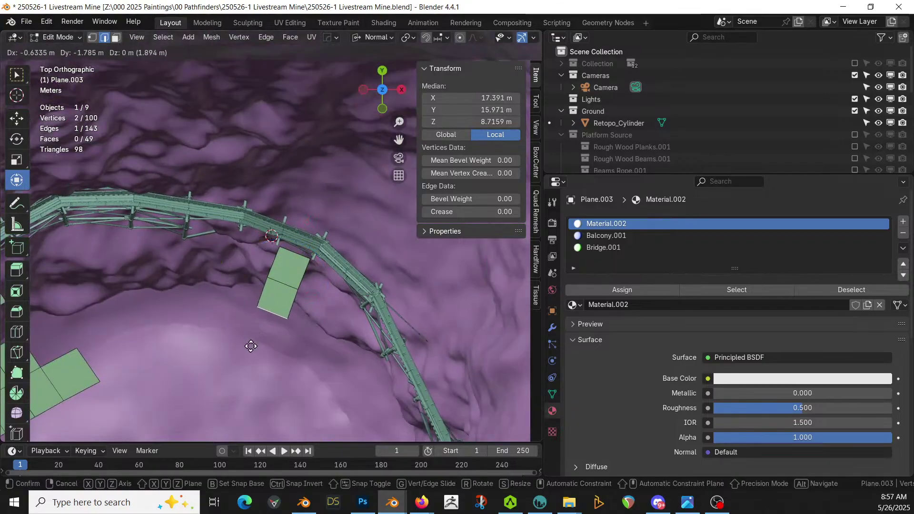
left_click(251, 347)
key("e")
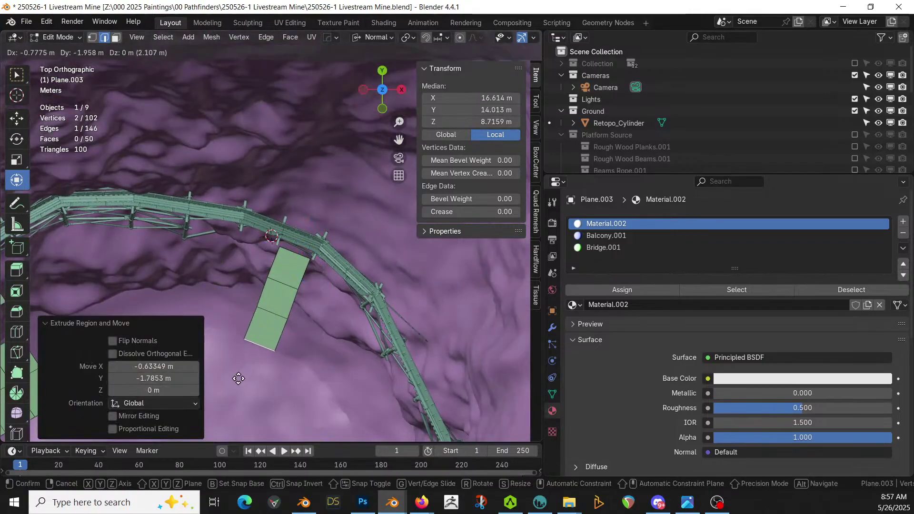
left_click(240, 378)
Lower the end edge of the newly extruded strip about 2.9 m straight down to form a ramp.
middle_click_drag(240, 378, 216, 233)
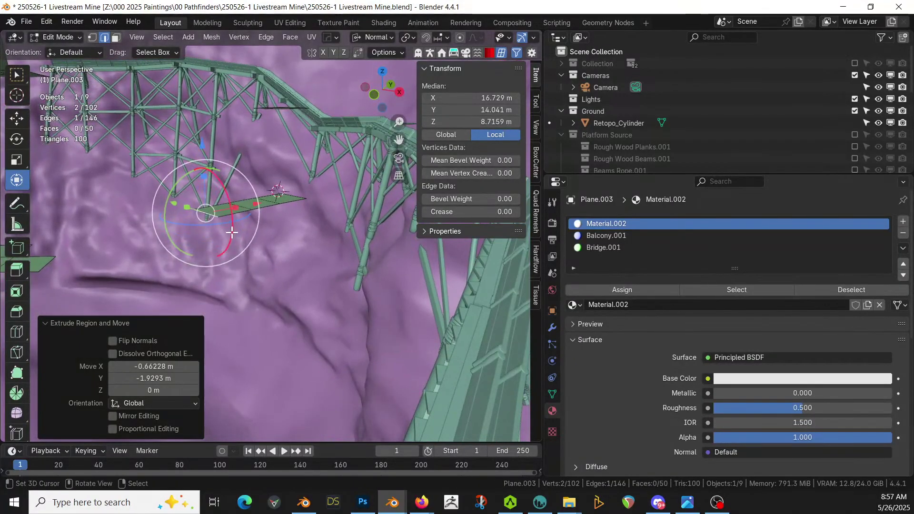
key("g")
key("z")
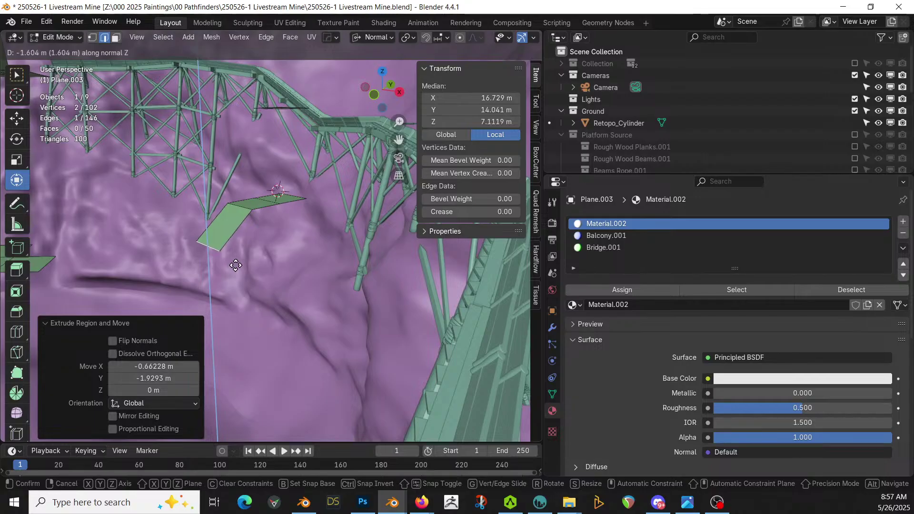
left_click(237, 291)
mouse_move(237, 289)
middle_mouse_down()
mouse_move(221, 302)
mouse_move(241, 319)
mouse_move(285, 305)
mouse_move(259, 281)
mouse_move(239, 302)
mouse_move(264, 311)
mouse_move(290, 296)
mouse_move(334, 302)
mouse_move(310, 316)
mouse_move(246, 296)
middle_mouse_up()
key("Tab")
key("Tab")
Extrude the ramp's lower edge horizontally about 2 m toward the cave centre.
key("KP_7")
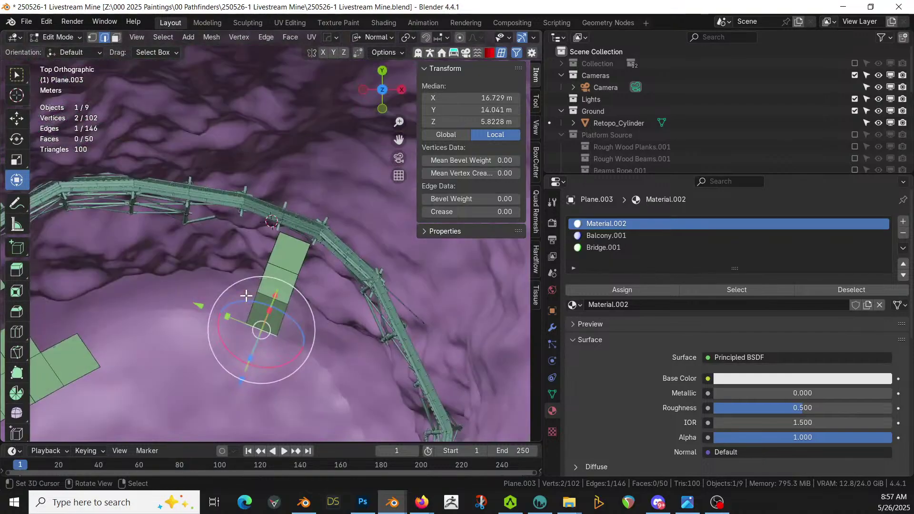
key("e")
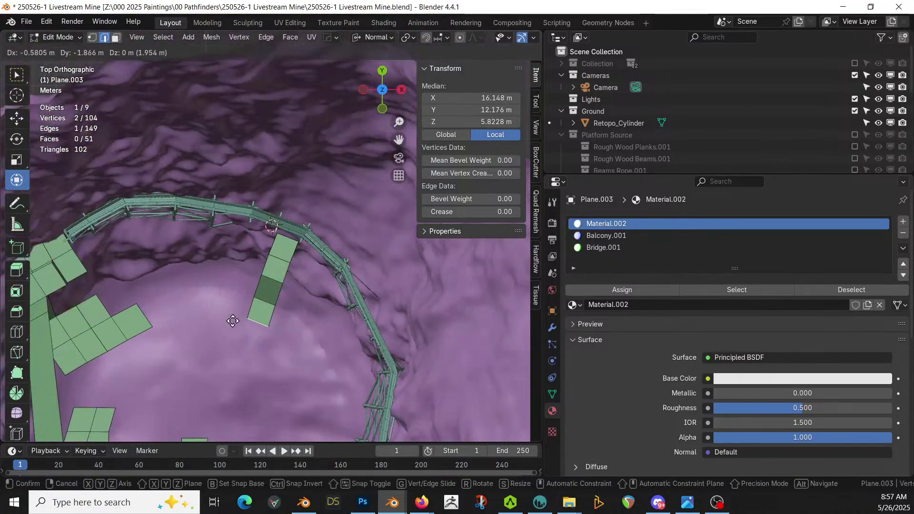
left_click(232, 322)
Fill a face between the landing and the small platform on the big walkway, assign it the Bridge.001 material, and save the file.
middle_click_drag(232, 322, 284, 101)
scroll(306, 162, "up", 2)
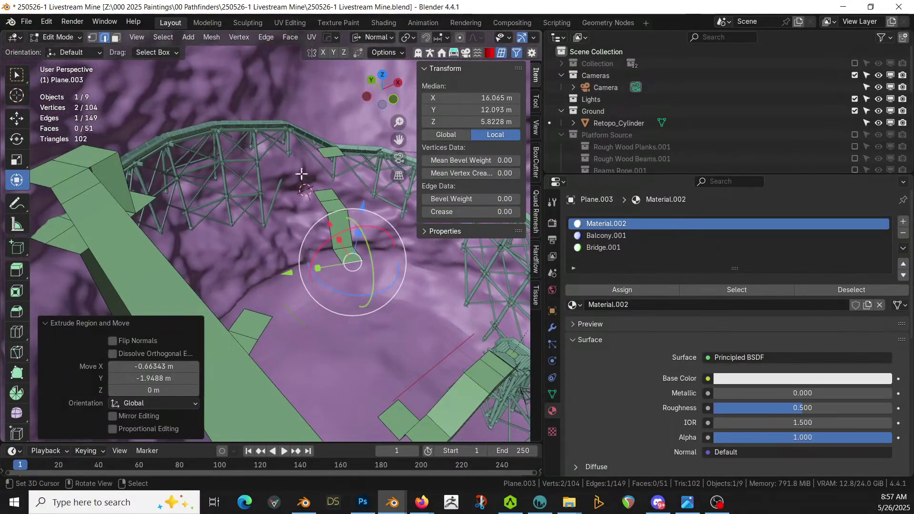
left_click(257, 311)
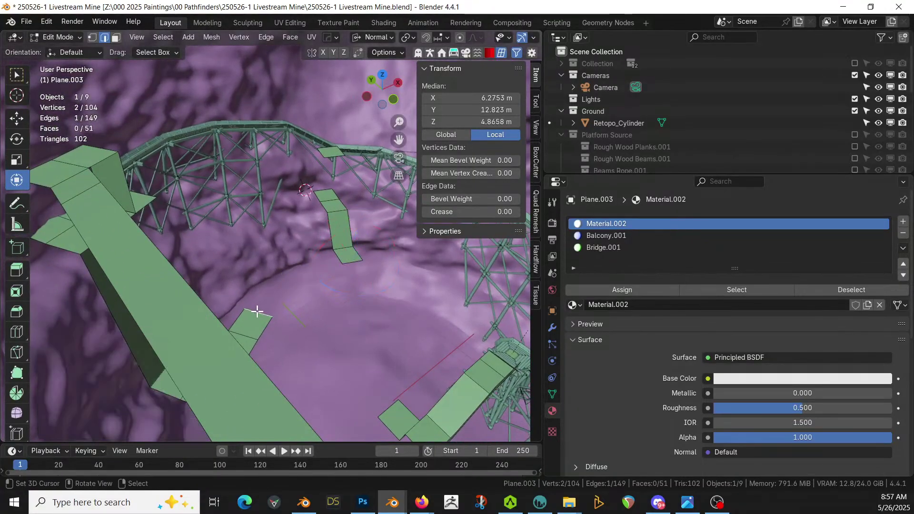
left_click(335, 258, "shift")
key("f")
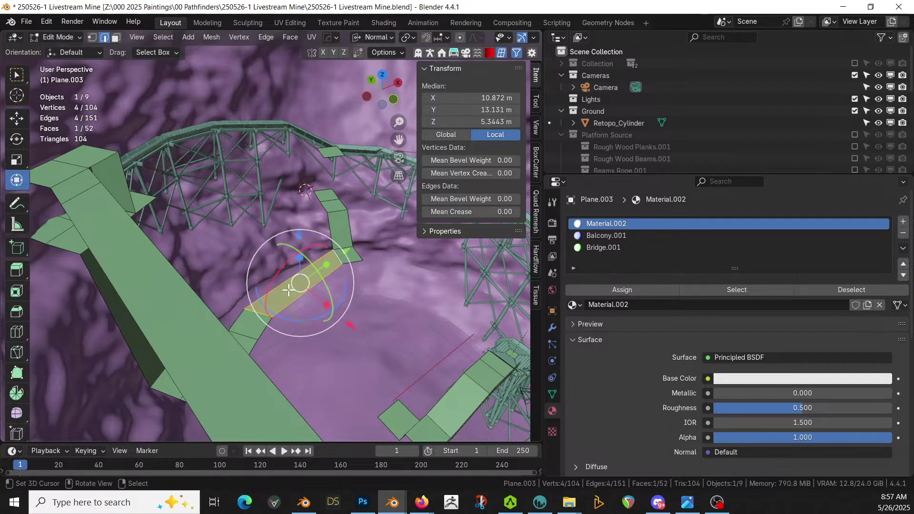
left_click(604, 247)
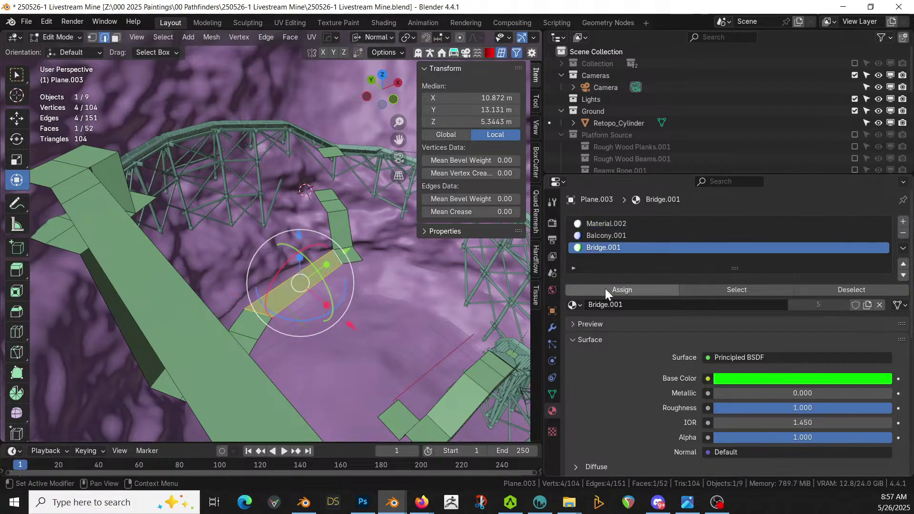
key("Tab")
middle_click_drag(342, 271, 316, 266)
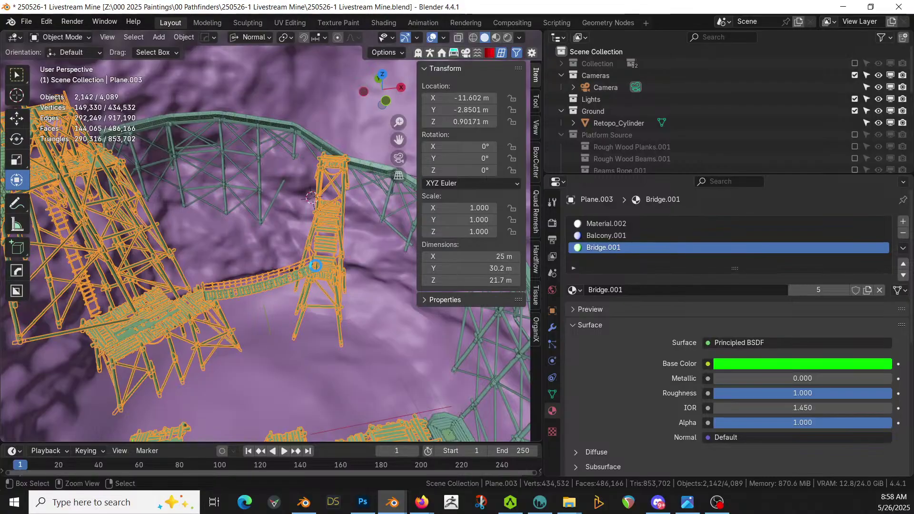
key("ctrl+s")
Extrude the raised plane's outer edge about 0.43 m until it meets the curved walkway.
middle_click_drag(304, 182, 270, 266)
scroll(273, 253, "up", 5)
scroll(249, 256, "down", 4)
scroll(298, 234, "up", 3)
scroll(289, 253, "up", 2)
key("Tab")
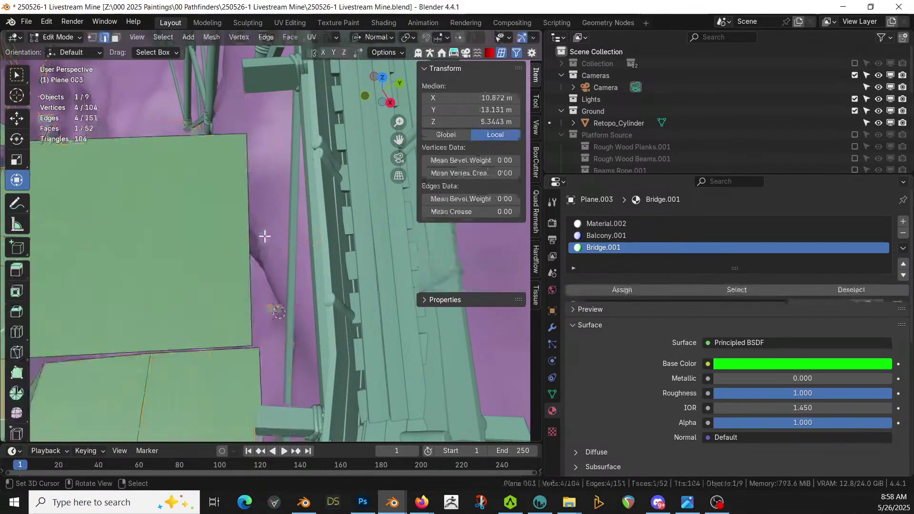
left_click(247, 233)
key("KP_7")
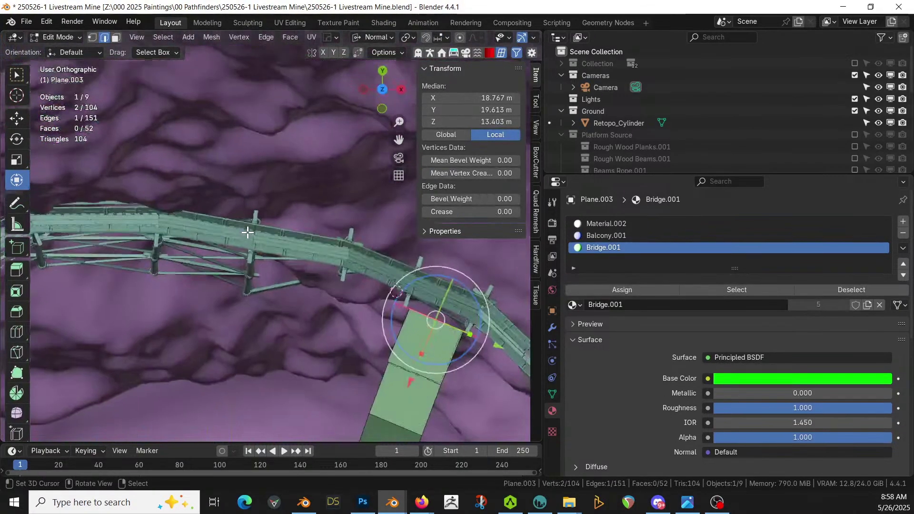
scroll(363, 297, "up", 1)
middle_click_drag(363, 297, 256, 251, "shift")
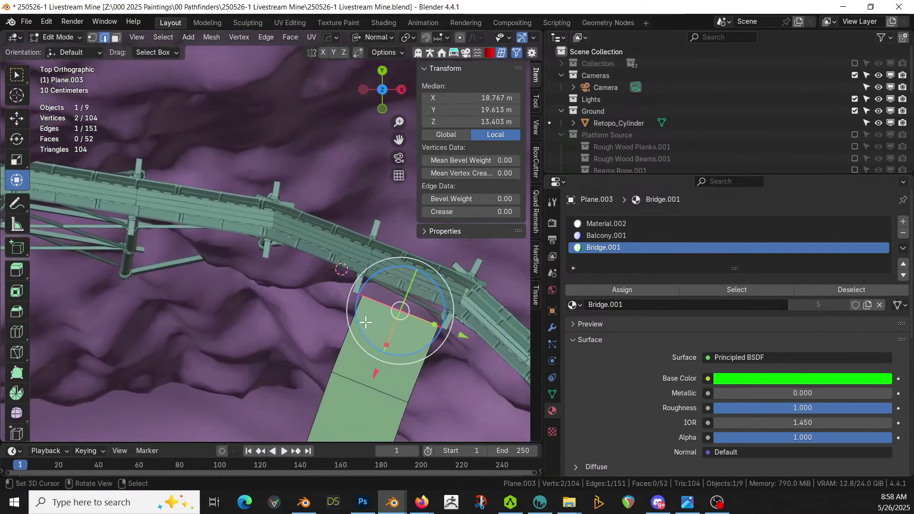
key("e")
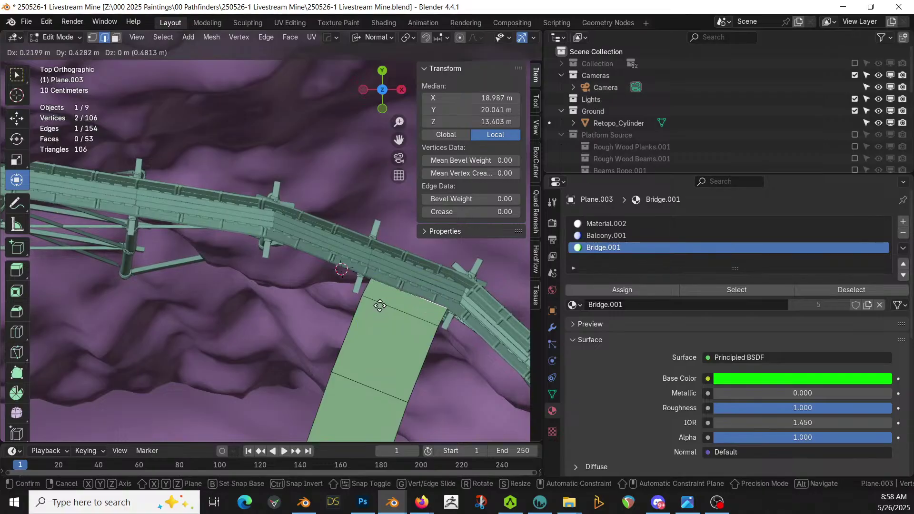
left_click(377, 307)
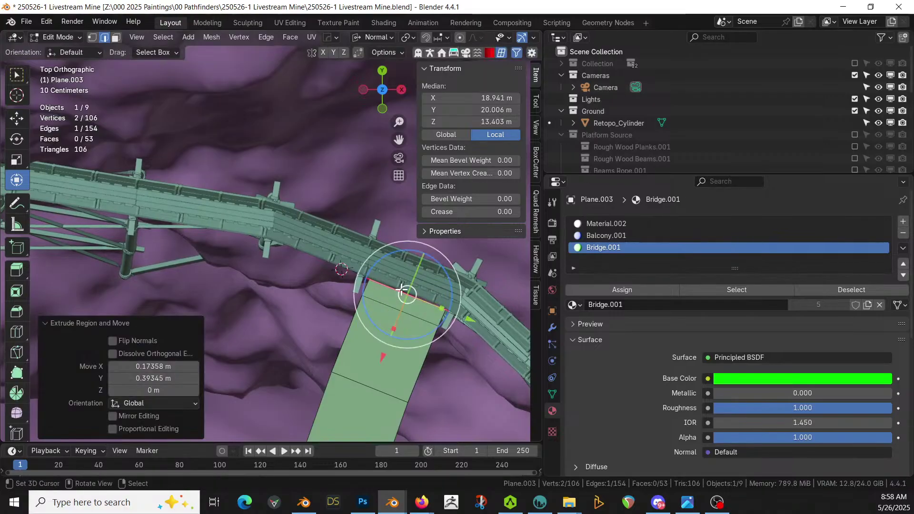
Assign the Balcony.001 material to the narrow connecting face beside the curved walkway.
key("3")
left_click(402, 302)
left_click(606, 223)
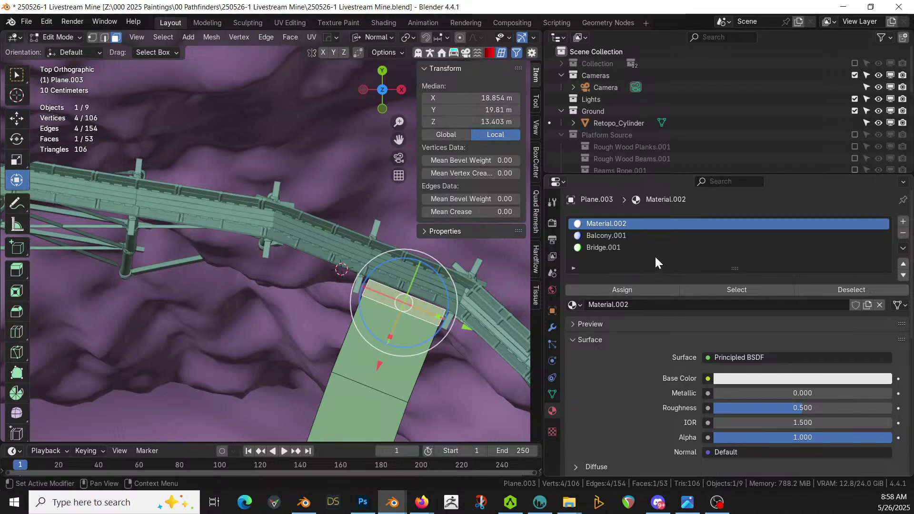
left_click(627, 235)
left_click(612, 289)
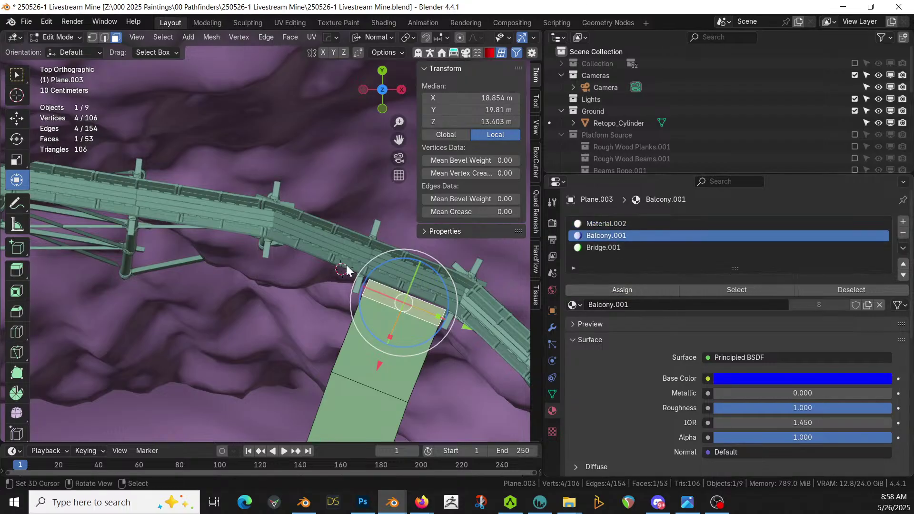
key("Tab")
middle_click_drag(351, 268, 301, 207)
scroll(304, 147, "up", 5)
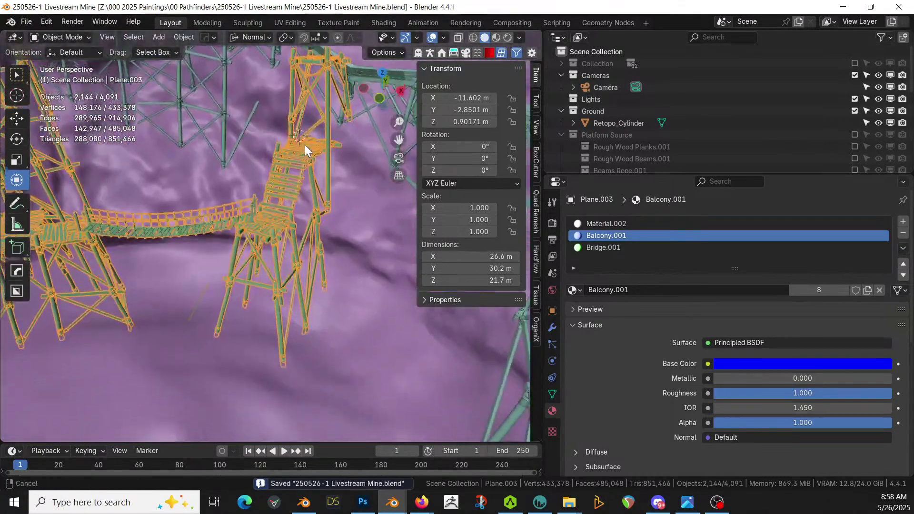
Isolate the cylinder set into the small wooden deck and delete all the coplanar faces of its top cap.
middle_click_drag(290, 100, 175, 122)
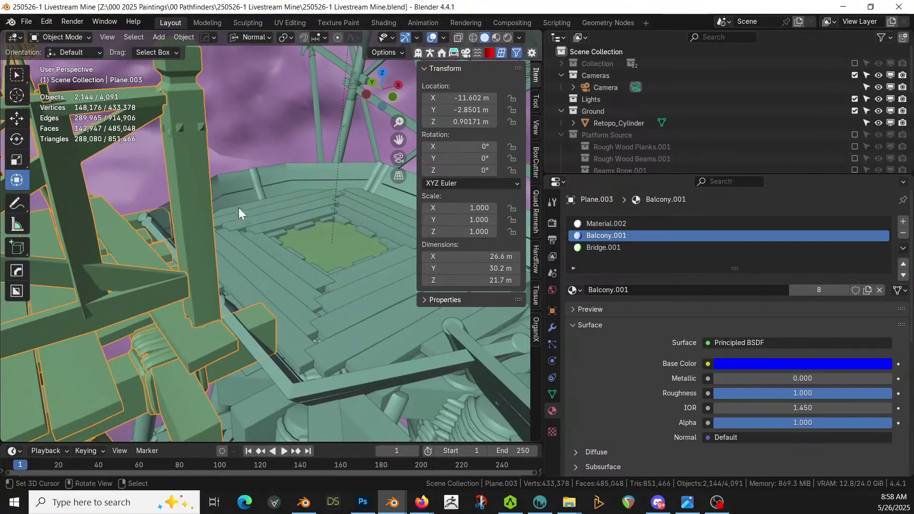
left_click(318, 246)
key("Tab")
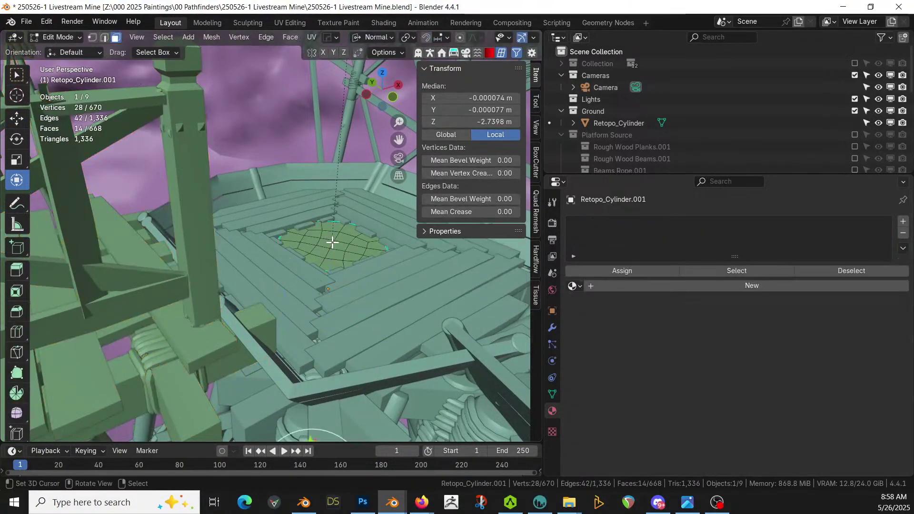
left_click(333, 243)
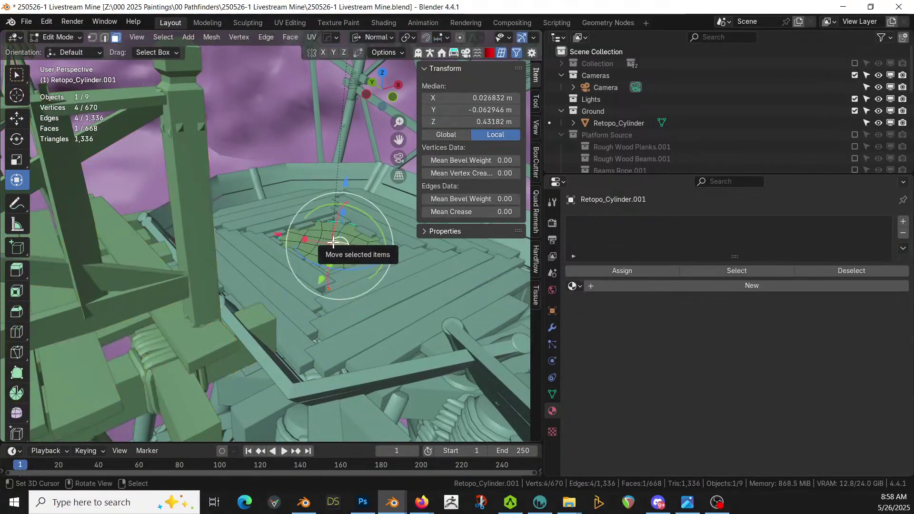
key("KP_Divide")
key("KP_Decimal")
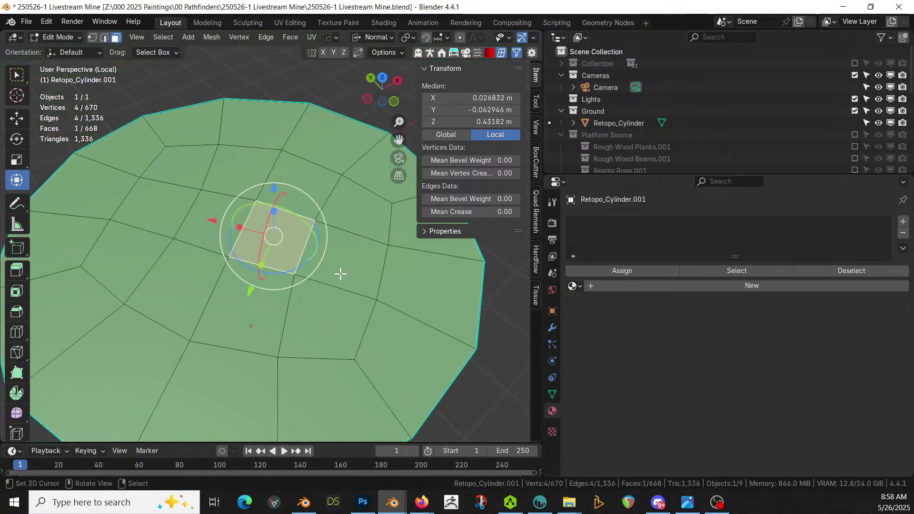
key("shift+g")
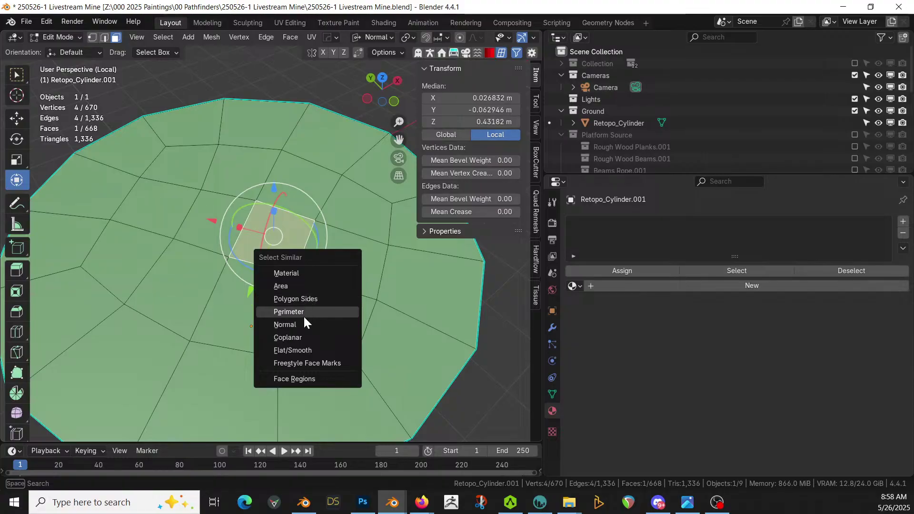
left_click(298, 337)
key("x")
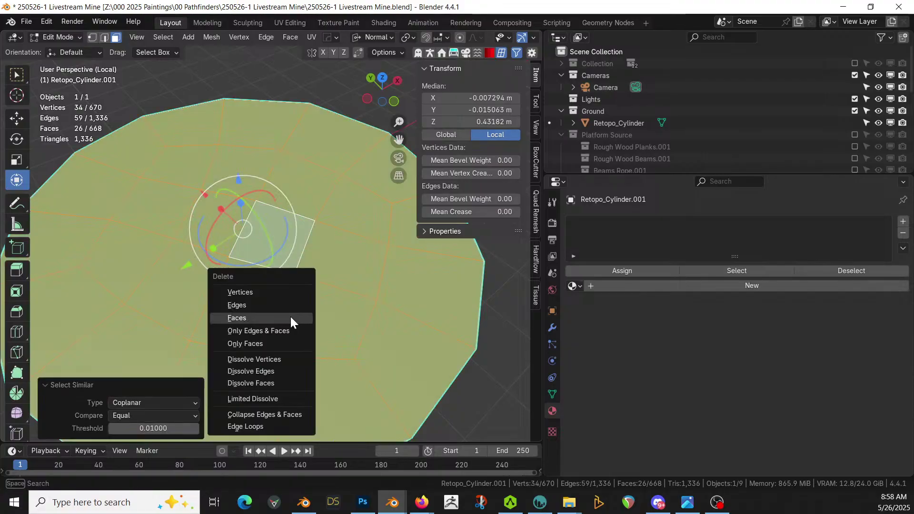
left_click(291, 319)
Add a Solidify modifier with a thickness of 0.05 to the opened cylinder, return to the full scene, and save the file.
middle_click_drag(286, 322, 246, 266)
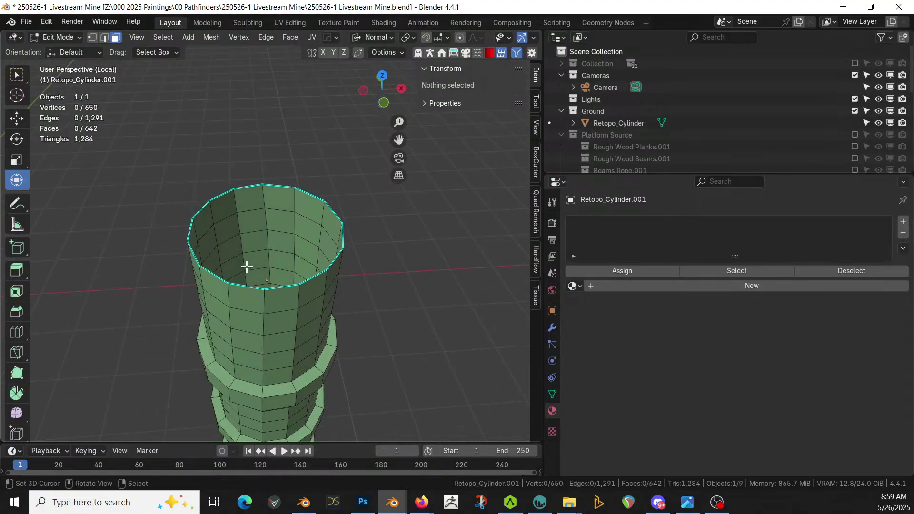
left_click(250, 319)
key("ctrl+l")
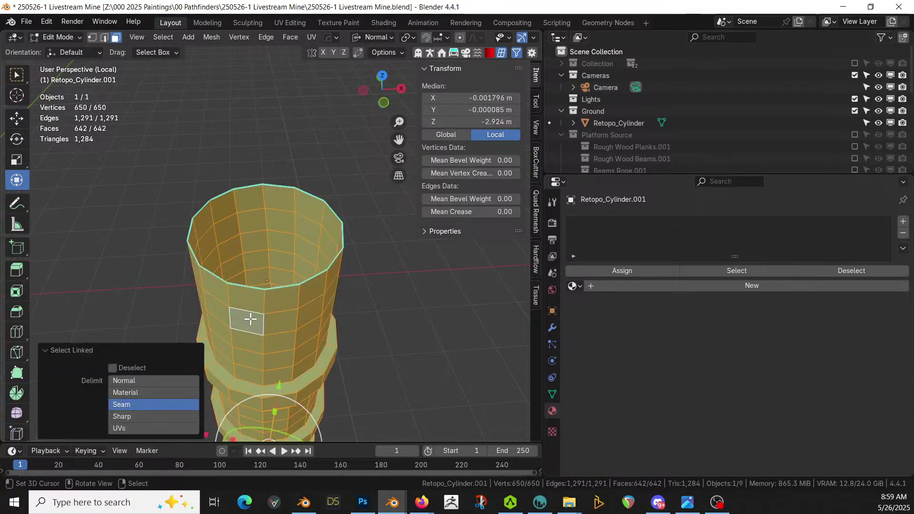
key("Tab")
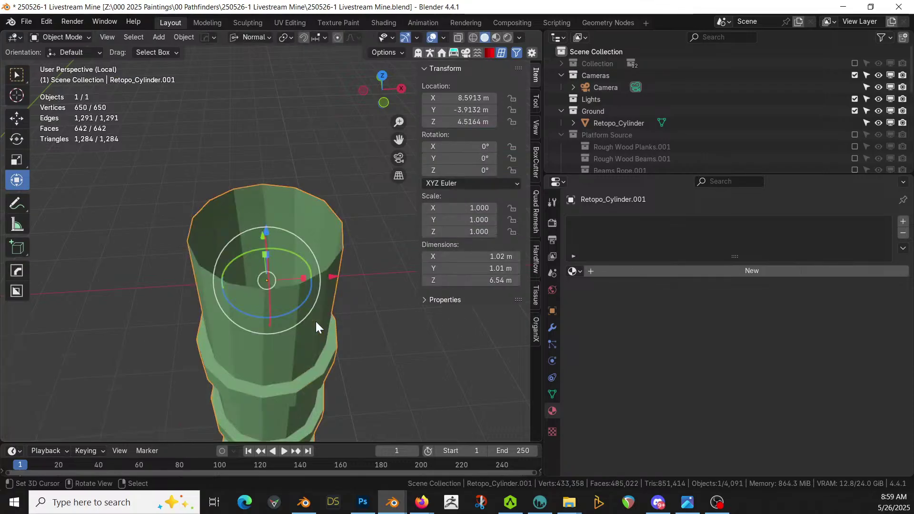
key("q")
mouse_move(294, 387)
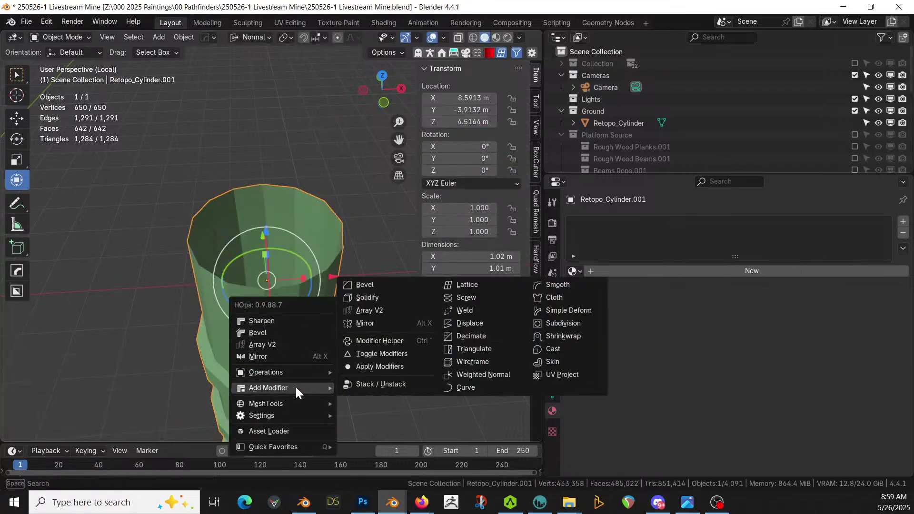
left_click(390, 297)
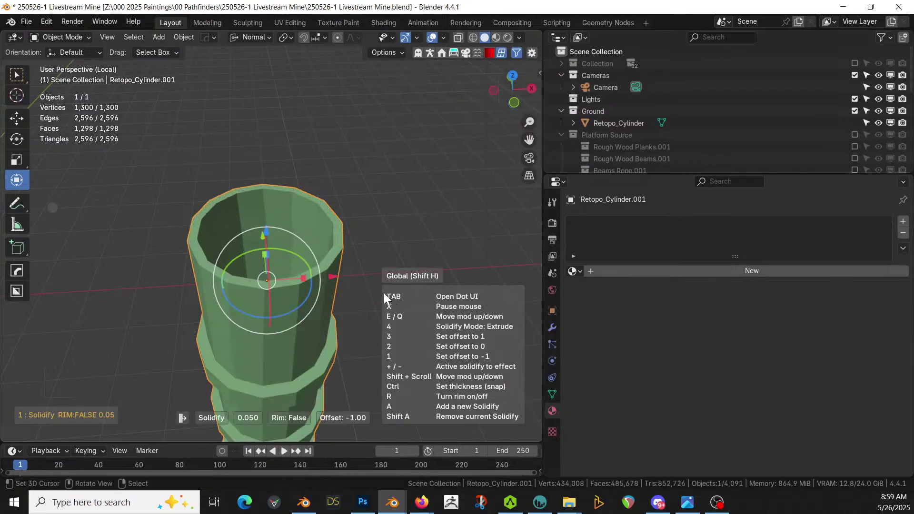
left_click(384, 292)
key("Tab")
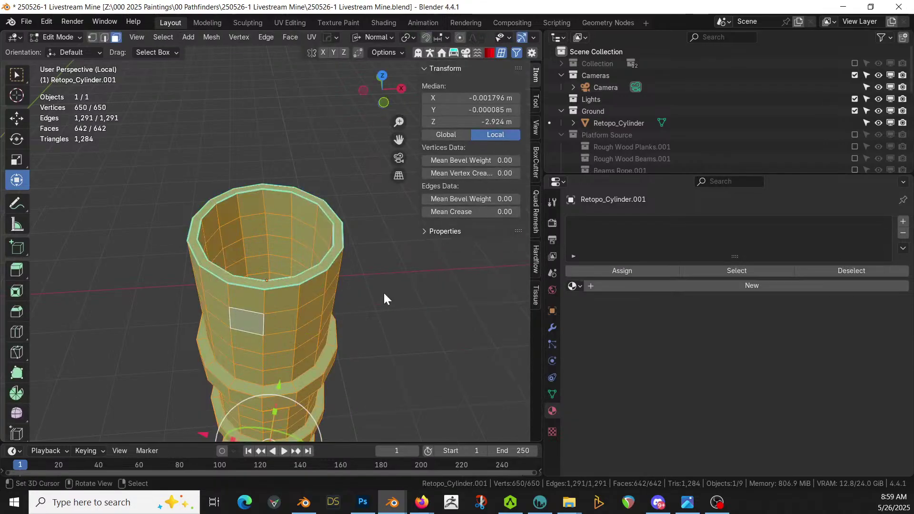
key("Tab")
key("KP_Divide")
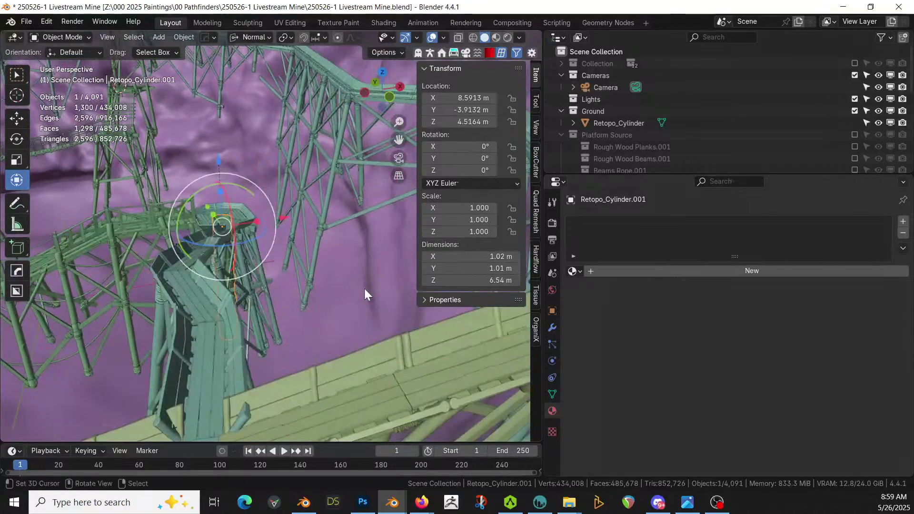
scroll(365, 289, "up", 6)
middle_click_drag(433, 253, 287, 266, "shift")
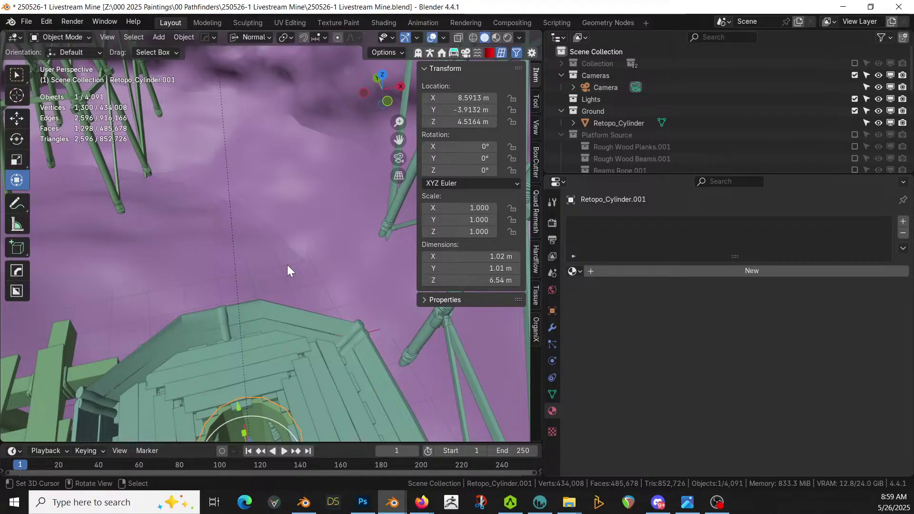
key("ctrl+s")
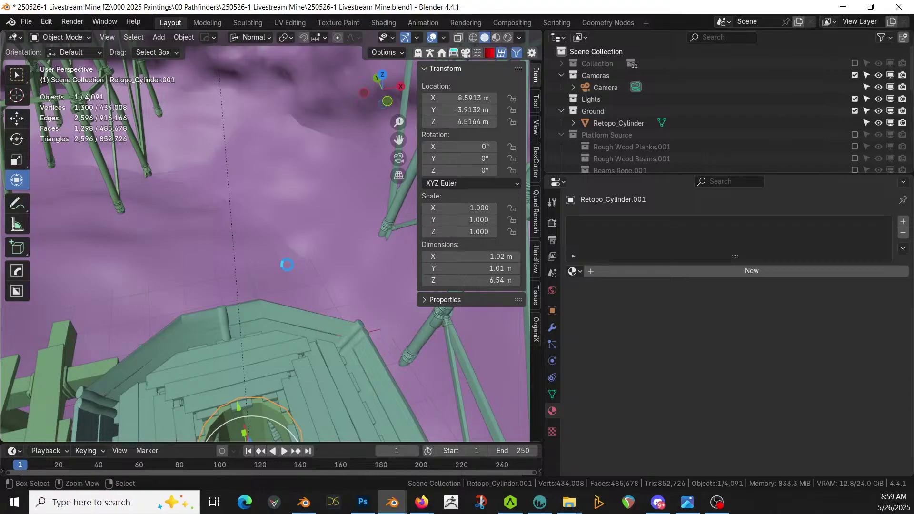
Create a material slot on the cylinder and apply the Wasteland MetalRustyUV material to it.
key("KP_Decimal")
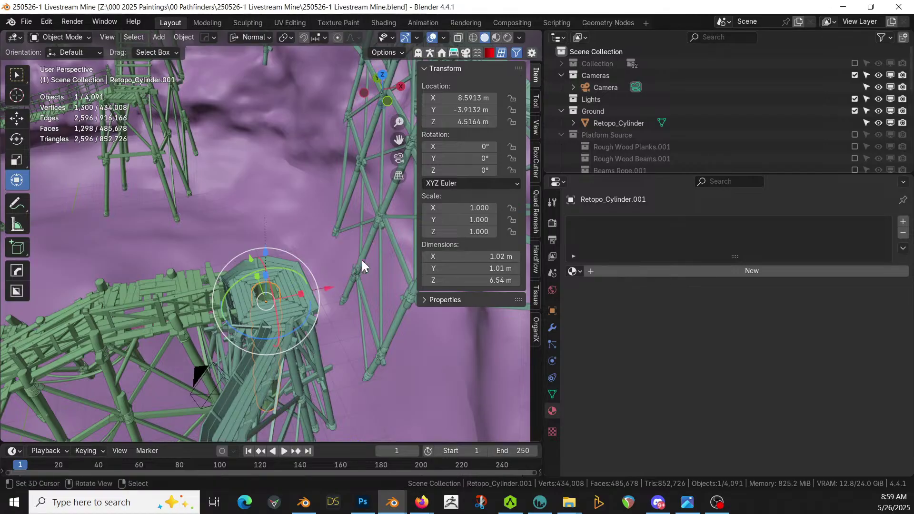
left_click(657, 269)
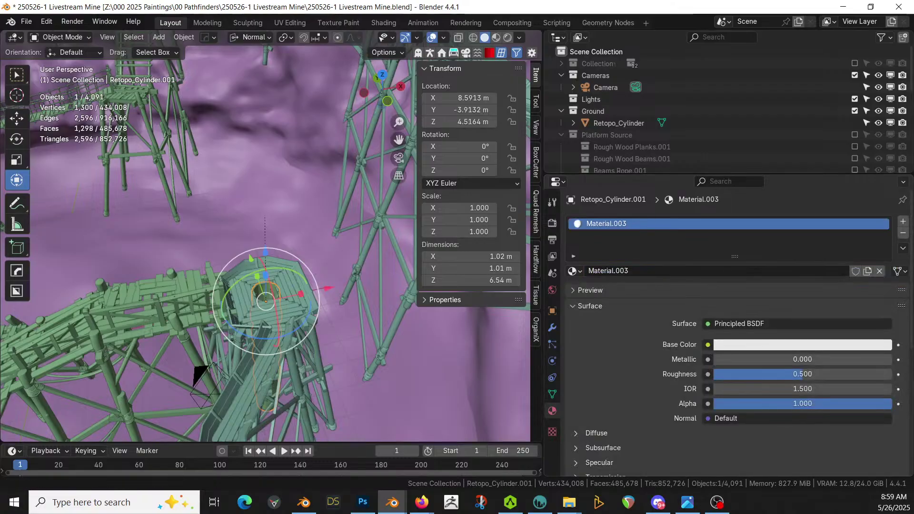
left_click_drag(500, 15, 593, 237)
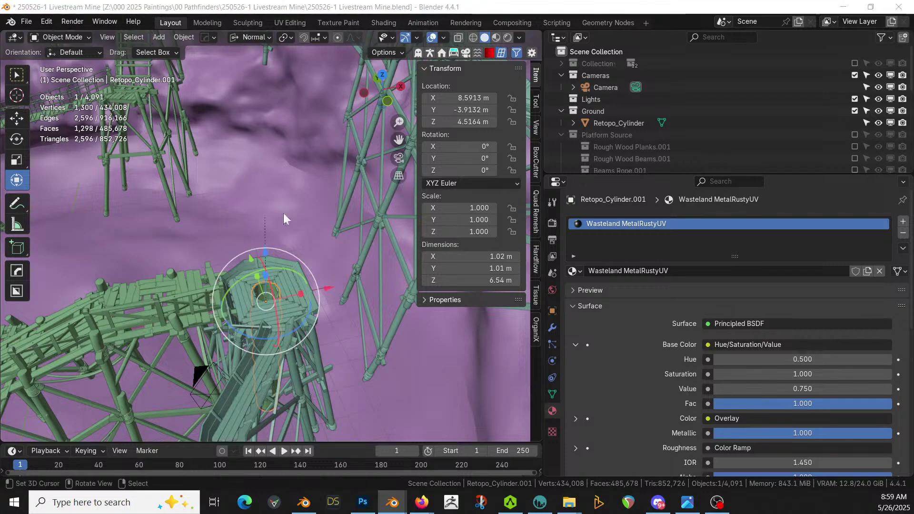
Switch the viewport to rendered shading and isolate the rusty-metal cylinder.
key("z")
key("8")
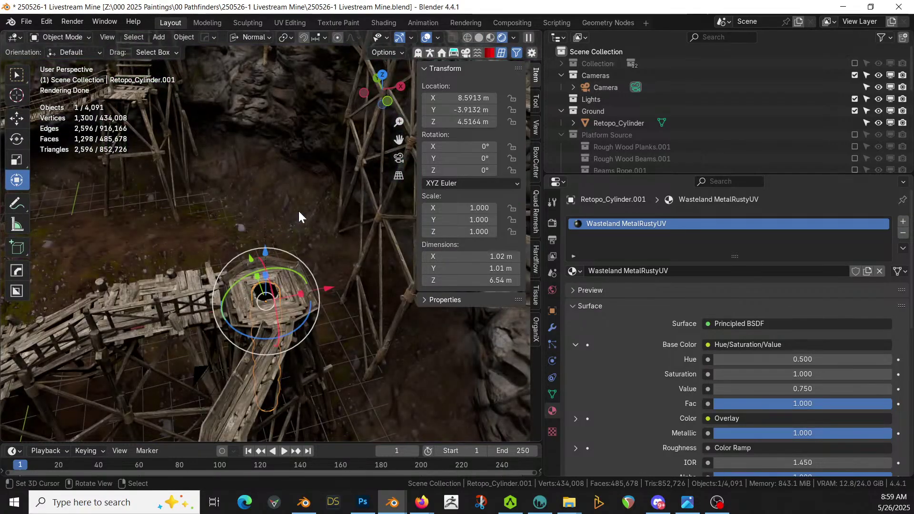
scroll(299, 217, "up", 5)
middle_click_drag(299, 217, 371, 193)
key("slash")
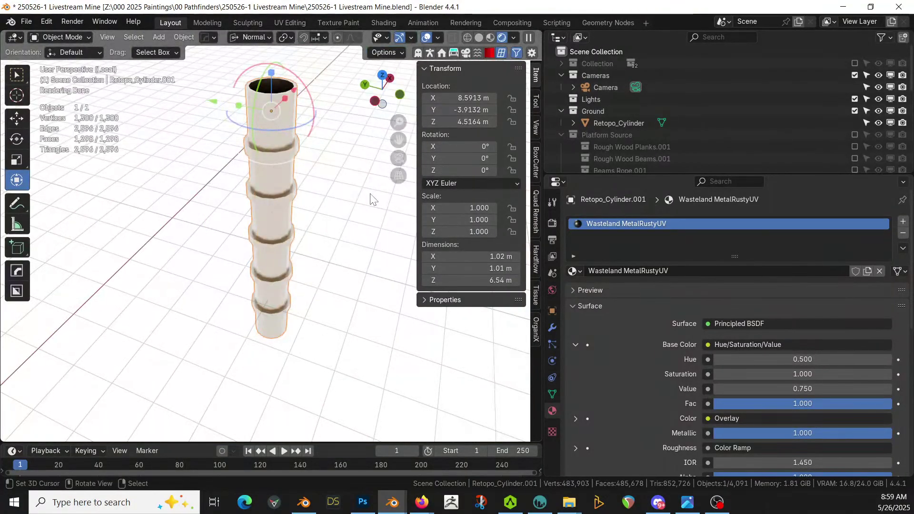
scroll(324, 222, "up", 4)
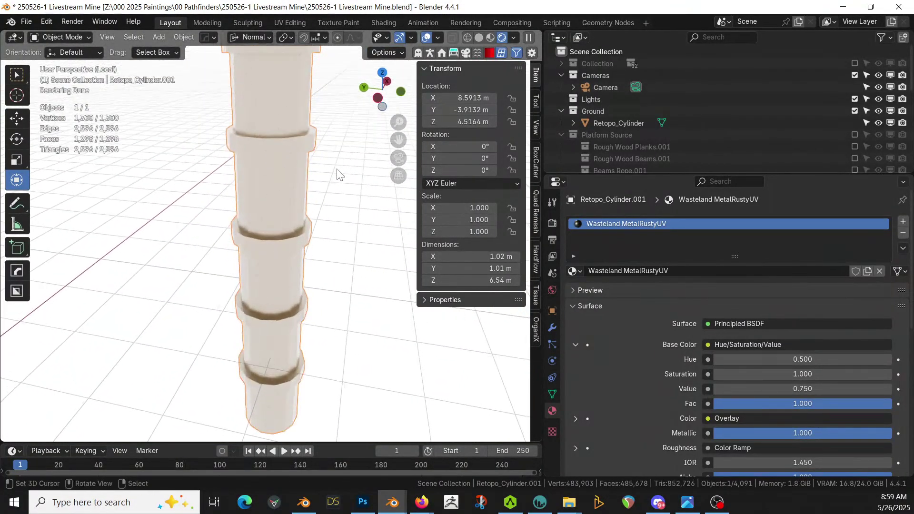
scroll(339, 174, "down", 2)
Unwrap all faces of the cylinder with Smart UV Project at a 66° angle limit and return to the full scene.
key("Tab")
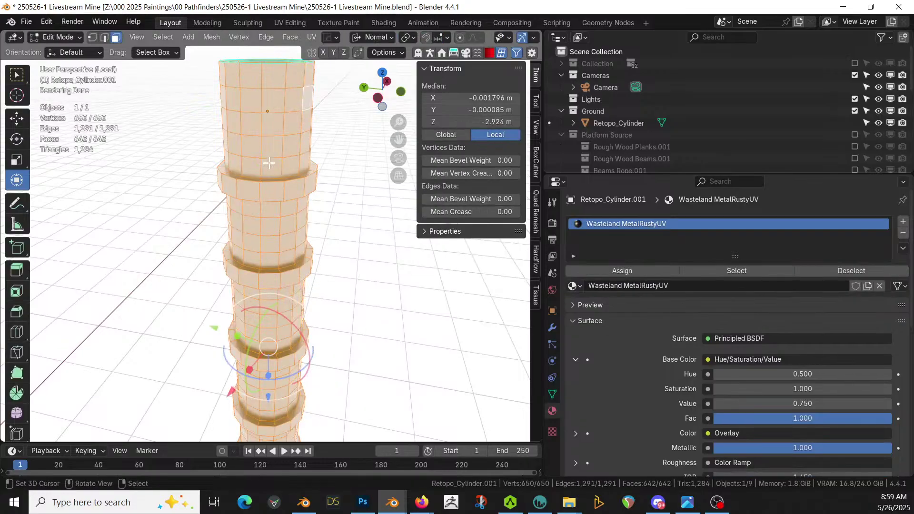
key("u")
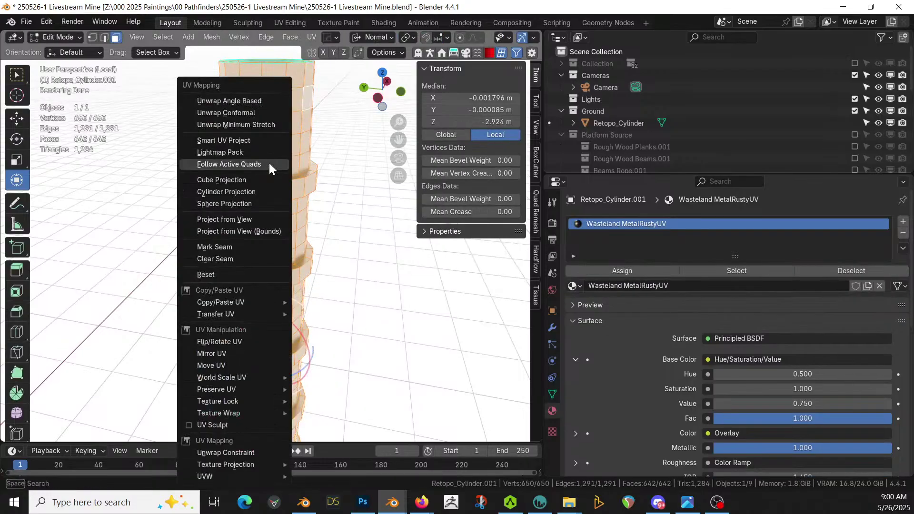
left_click(256, 138)
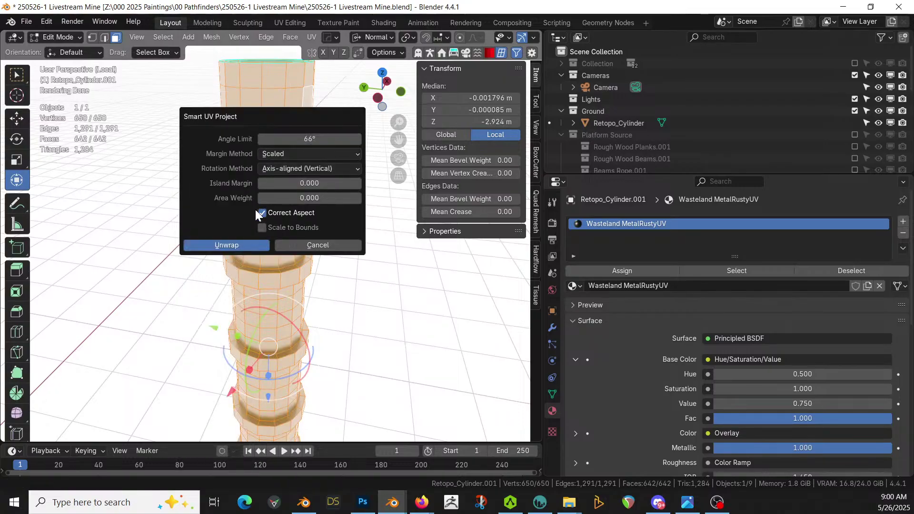
left_click(244, 244)
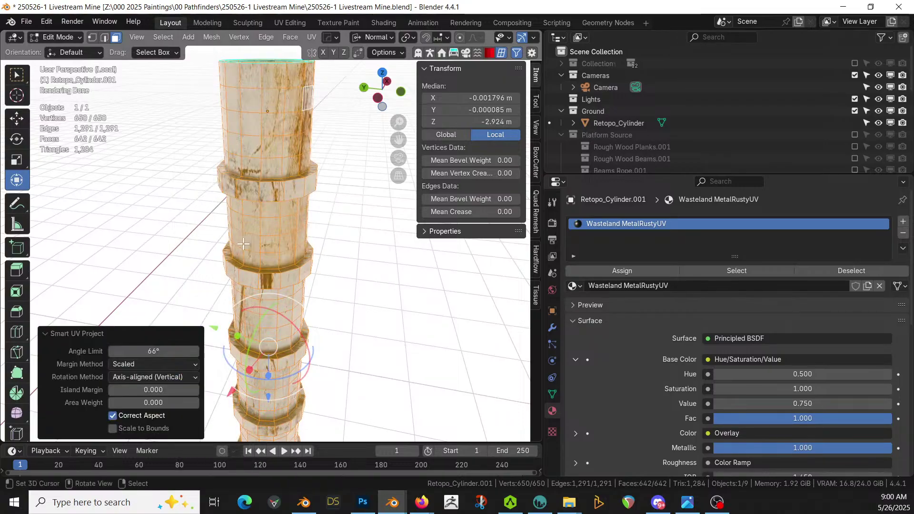
key("Tab")
middle_click_drag(250, 243, 314, 270)
key("KP_Divide")
Select the screws object around the pipe and unwrap all its faces with Smart UV Project.
scroll(313, 270, "up", 3)
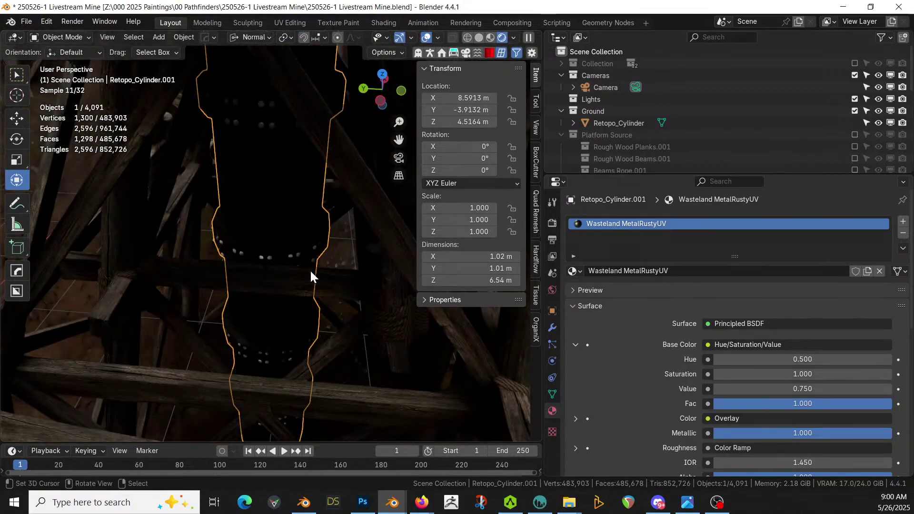
left_click(270, 254)
key("Tab")
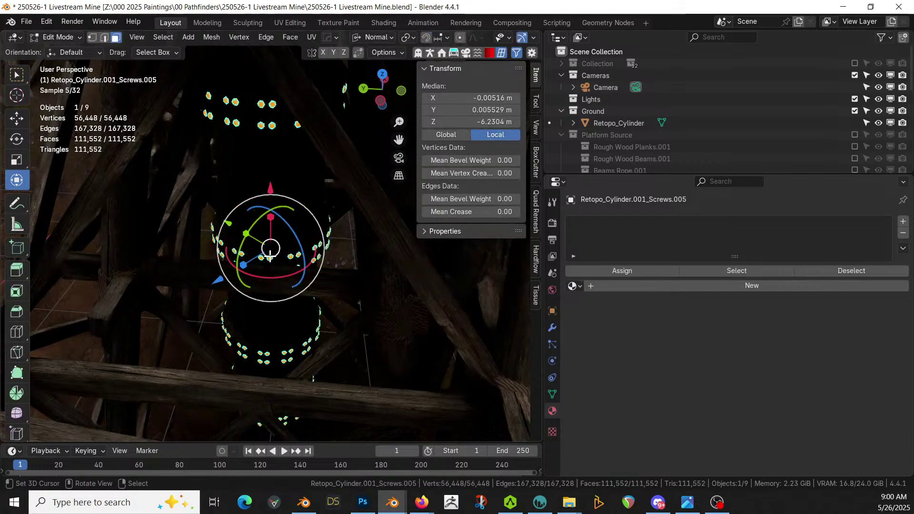
key("u")
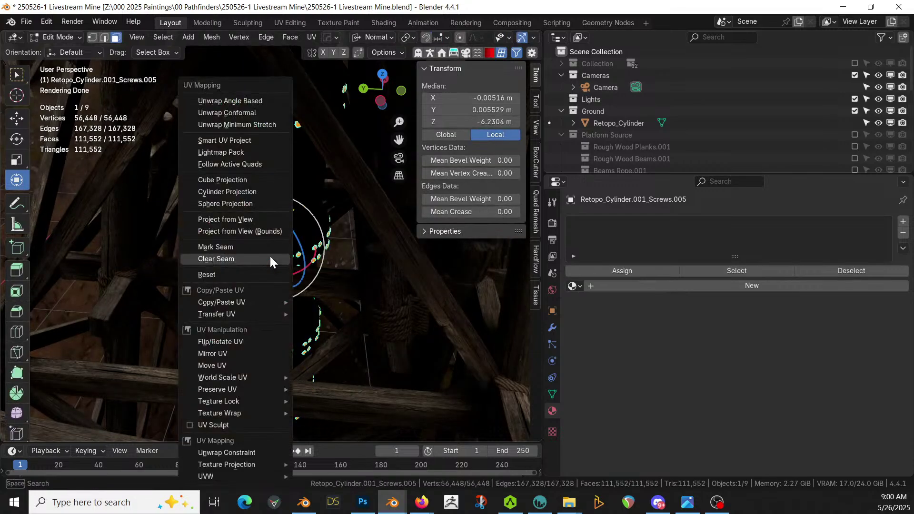
left_click(249, 141)
left_click(228, 249)
key("Tab")
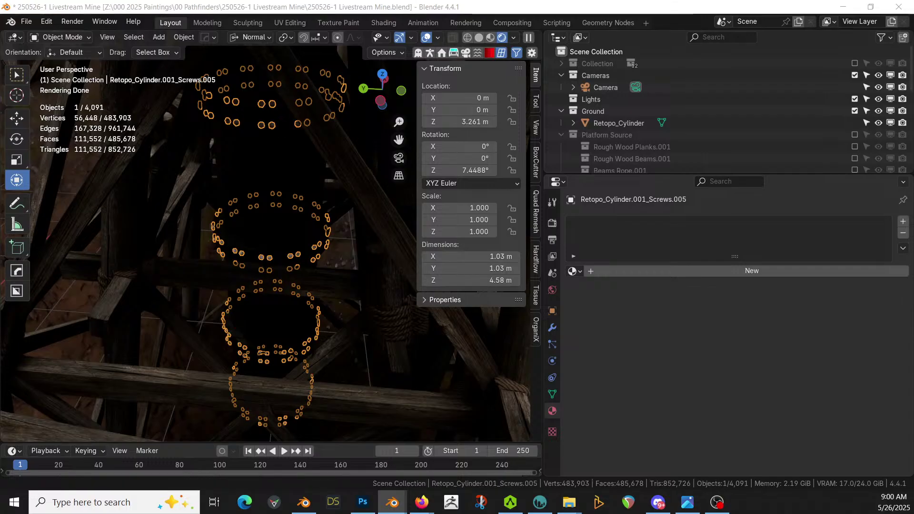
Create a material slot on the screws, replace its material with Distressed Hull Texture, and save the file.
left_click(710, 270)
left_click_drag(594, 28, 618, 235)
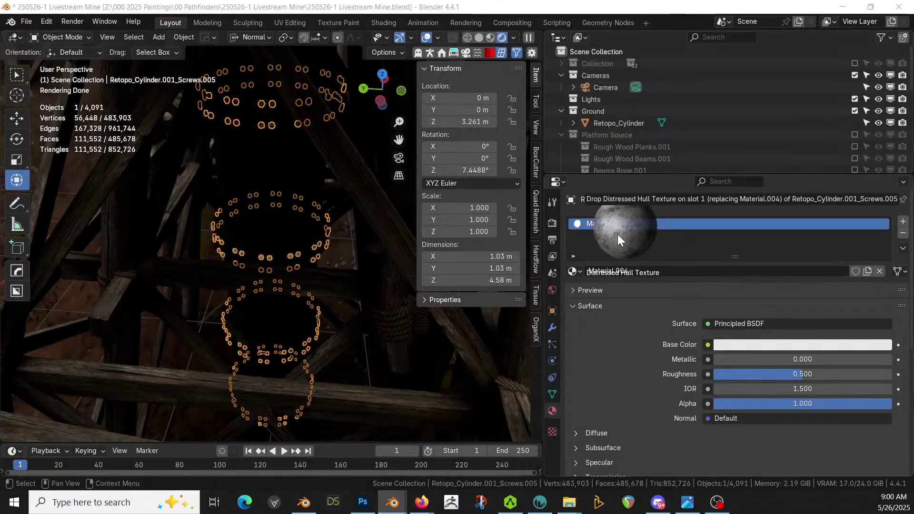
left_click_drag(618, 235, 617, 233)
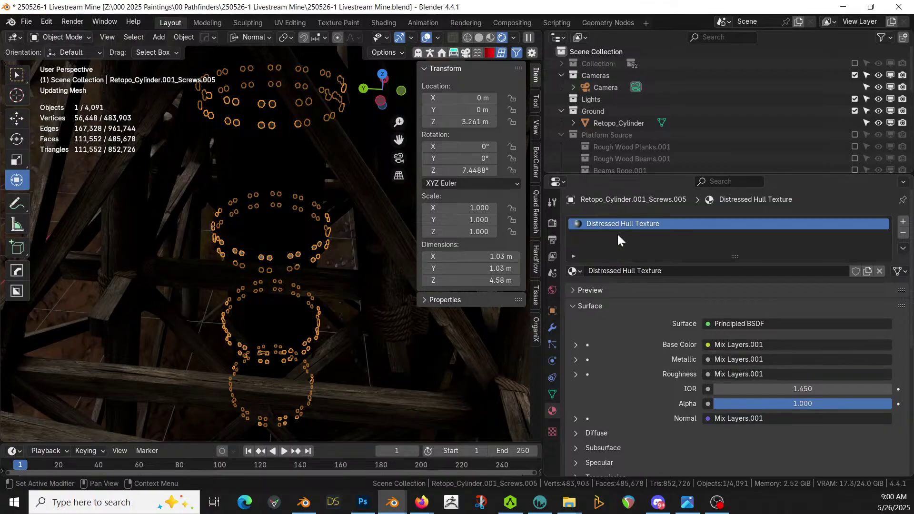
key("ctrl+s")
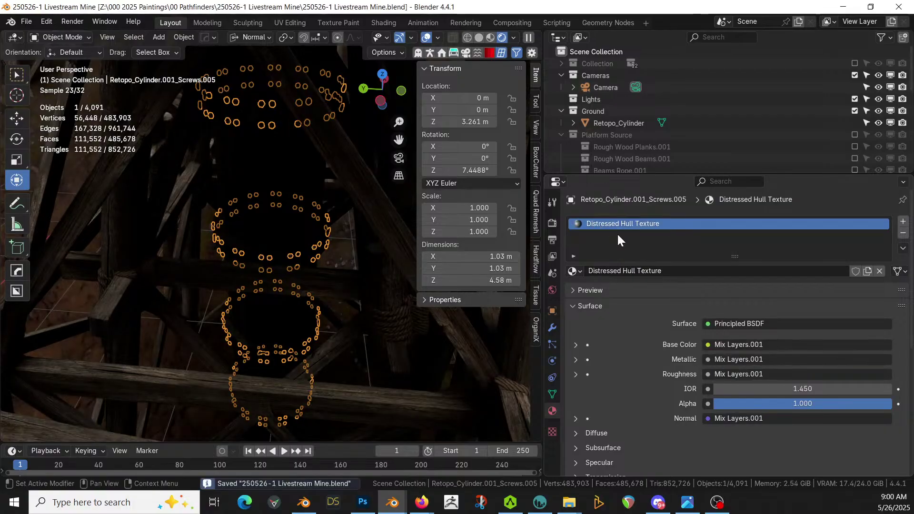
Select the pipe cylinder again, save the file, and return the viewport to solid shading.
left_click(320, 287)
middle_click_drag(318, 299, 284, 350)
scroll(373, 249, "down", 6)
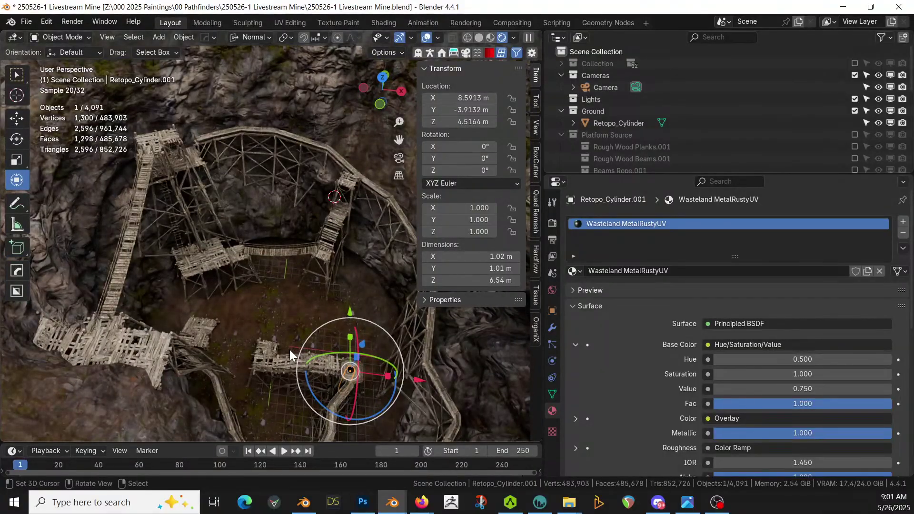
key("ctrl+s")
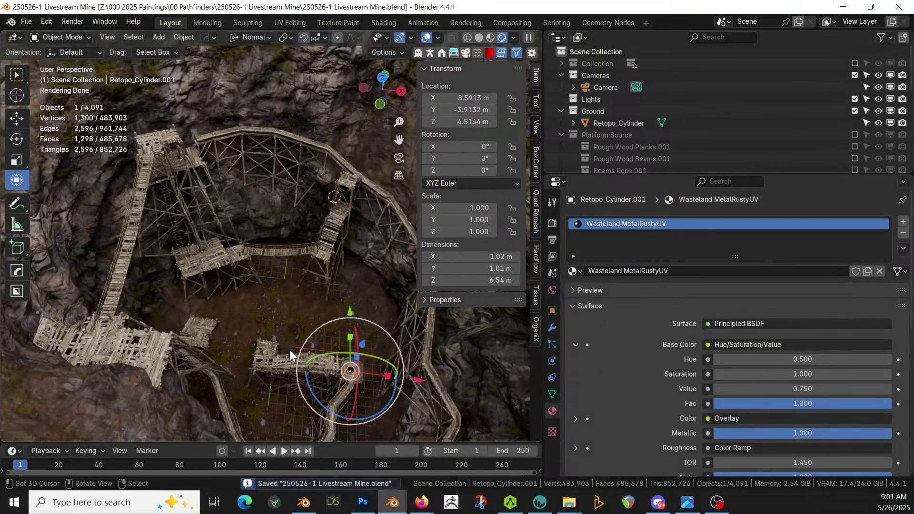
middle_click_drag(290, 350, 155, 282)
key("z")
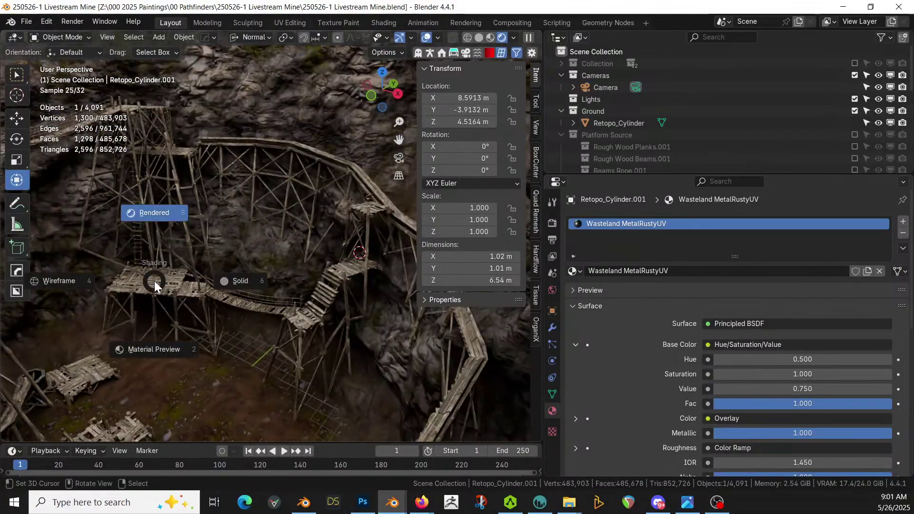
key("s")
Extrude the inner side edge of the walkway beside the small deck twice in top view, by about 2.45 m and 2.4 m.
middle_click_drag(163, 276, 275, 205)
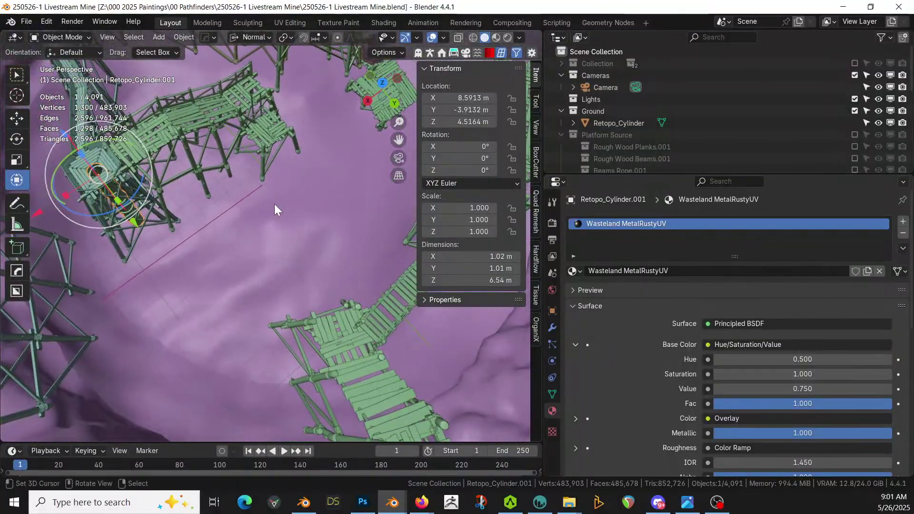
left_click(168, 124)
key("Tab")
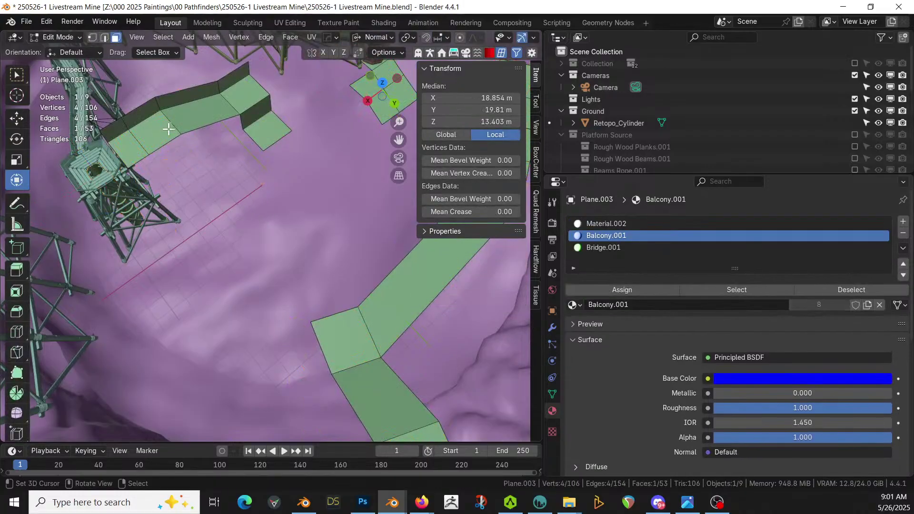
key("alt+a")
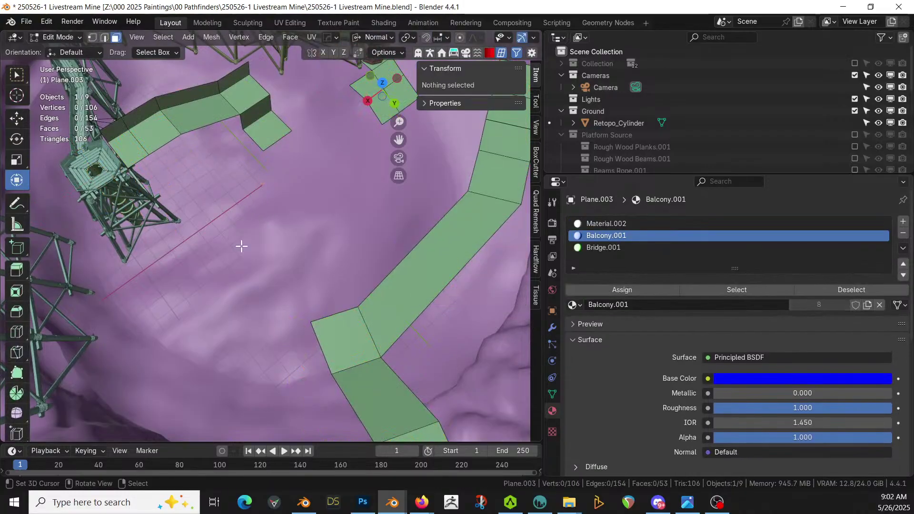
key("2")
left_click(161, 144)
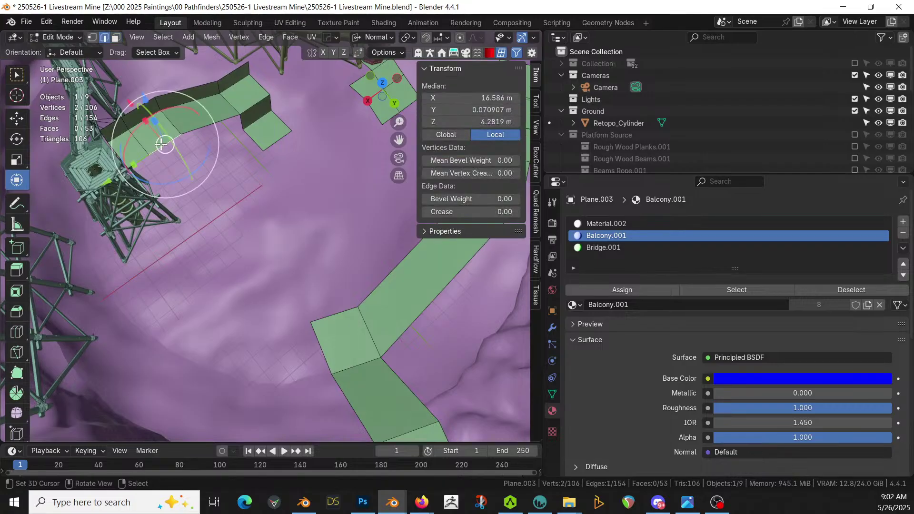
key("KP_7")
key("e")
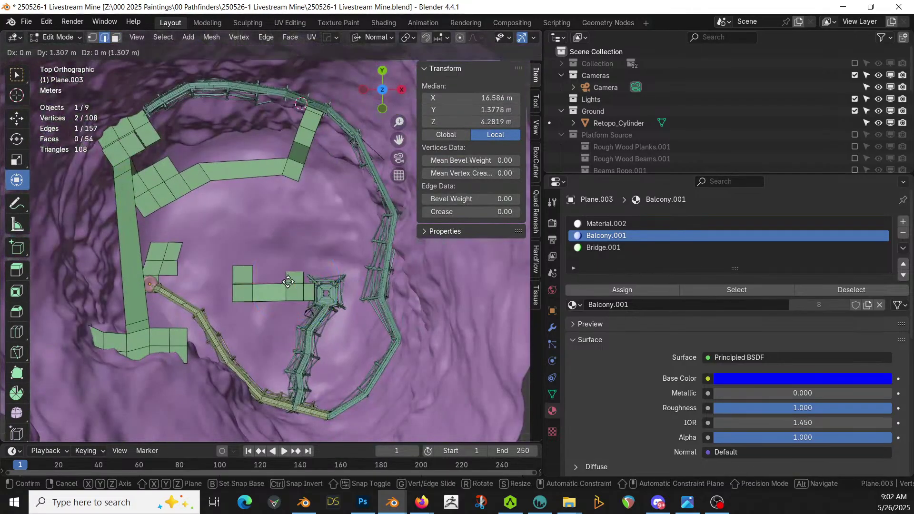
left_click(288, 272)
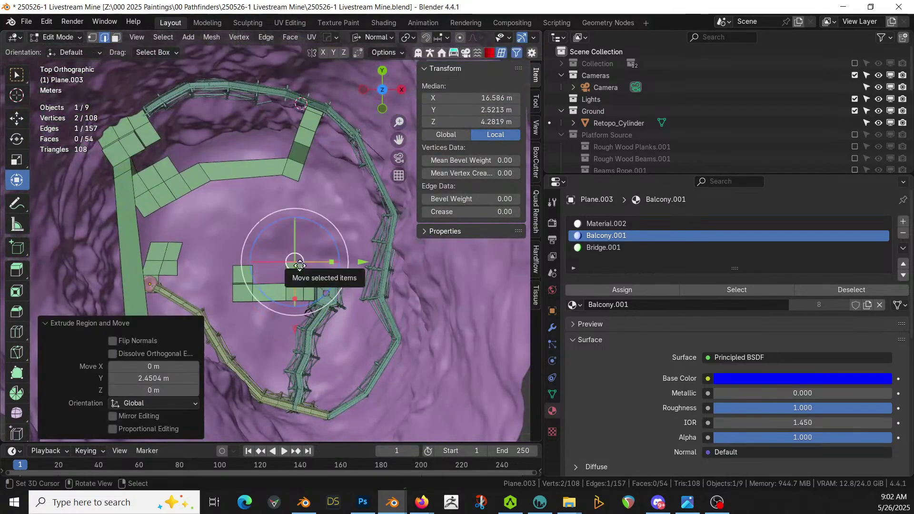
key("e")
left_click(299, 245)
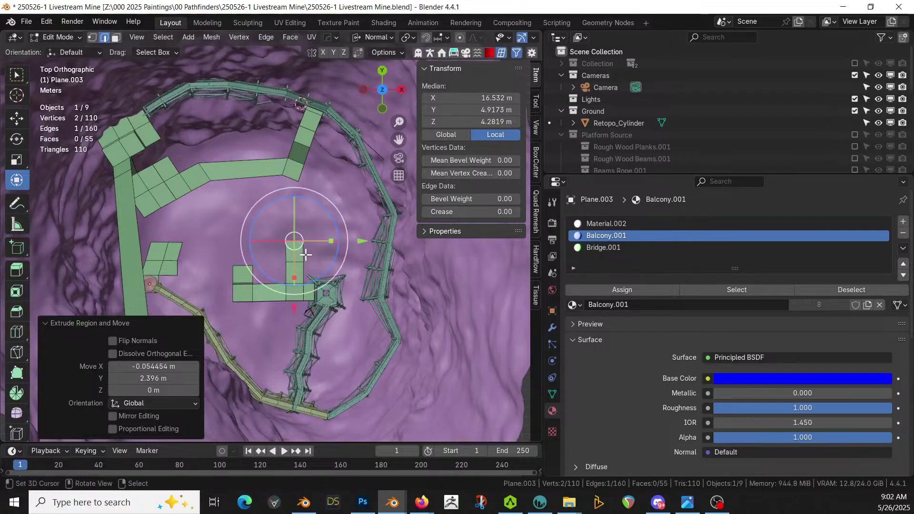
Extrude a platform face sideways, extend its upper edge about 1.4 m in X and 1.9 m in Y, and rotate that edge about 14°.
key("e")
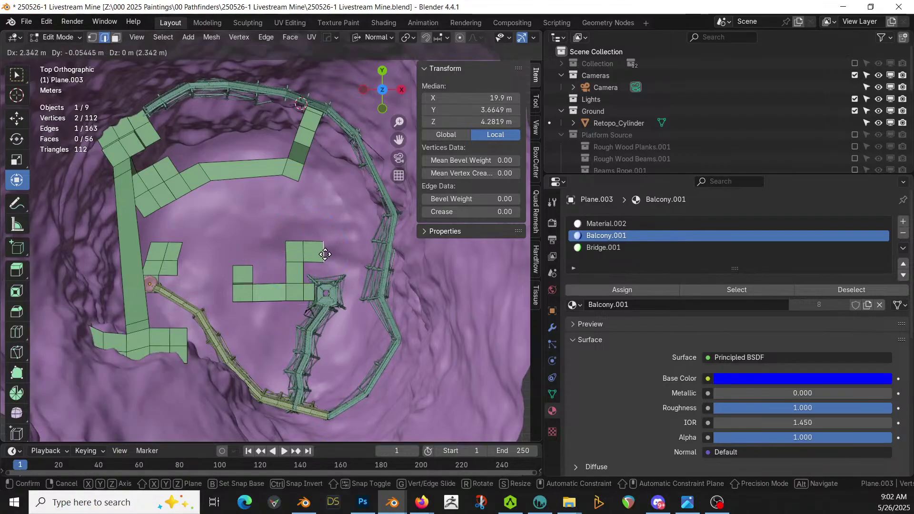
left_click(316, 241)
left_click_drag(317, 238, 325, 226)
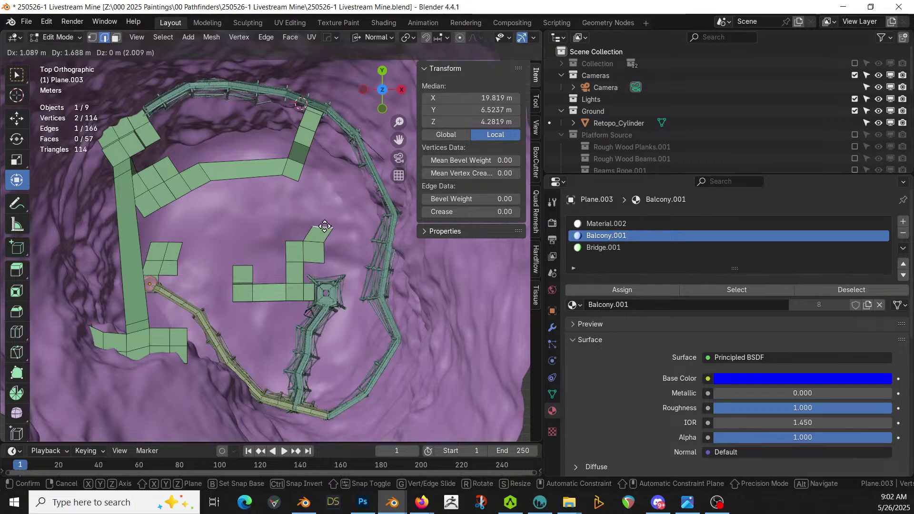
left_click(327, 225)
key("r")
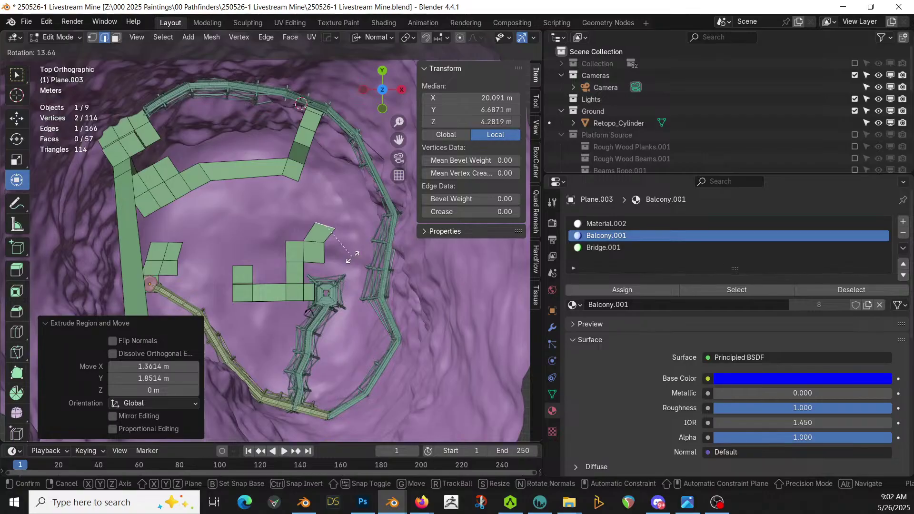
left_click(352, 255)
Bridge the rotated end edge to the corner edge of the upper walkway and assign the Bridge.001 material to the new face.
left_click(300, 174, "shift")
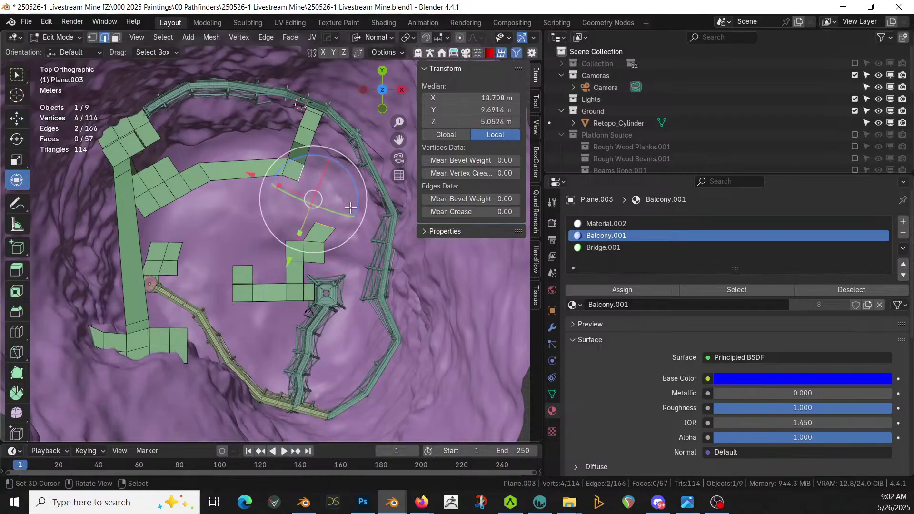
key("ctrl+e")
left_click(319, 206)
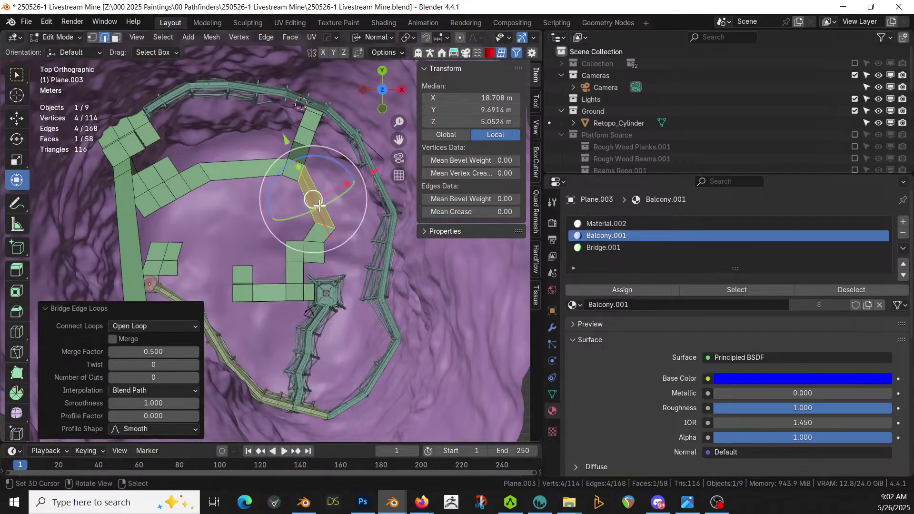
left_click(596, 247)
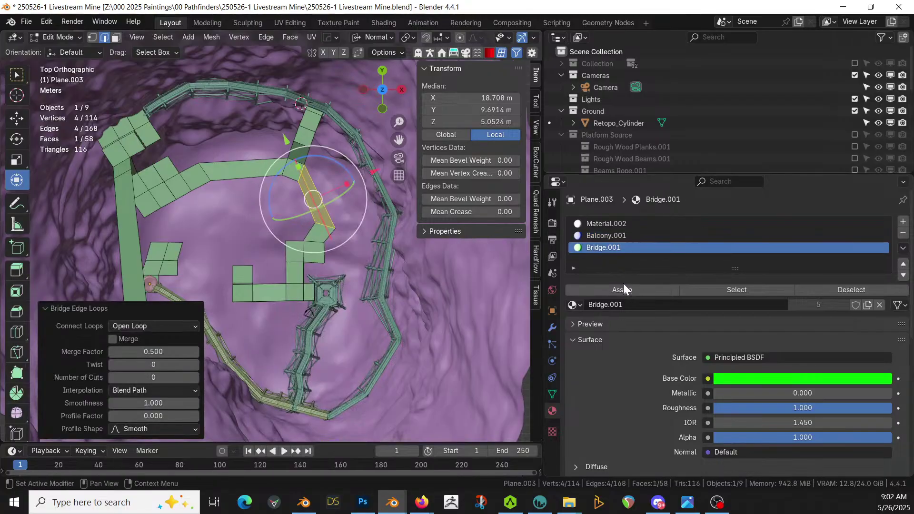
left_click(624, 288)
Leave mesh editing, check the generated platforms and the connecting bridge from several angles, and save the file.
key("Tab")
middle_click_drag(360, 256, 266, 246)
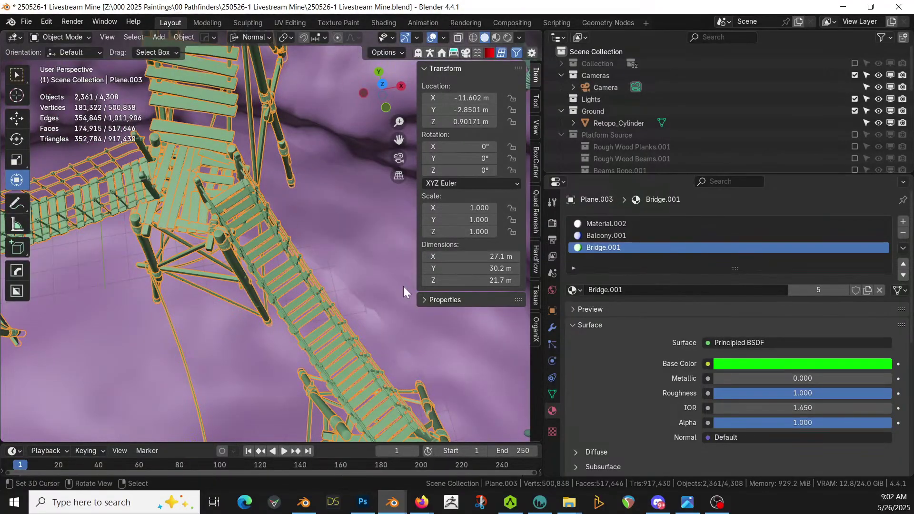
middle_click_drag(350, 294, 221, 237)
key("ctrl+s")
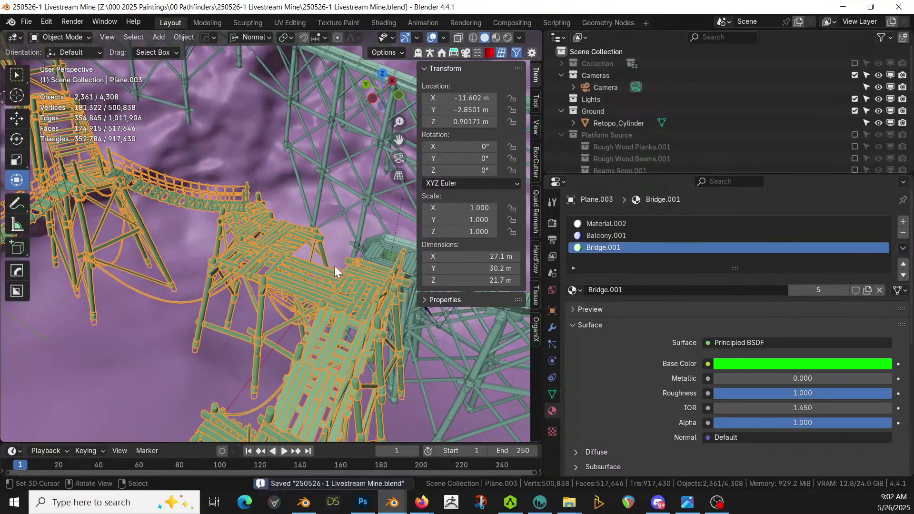
Place the 3D cursor on the upper platform, switch to the goblin file, and copy the Armature together with its body mesh.
left_click(364, 271)
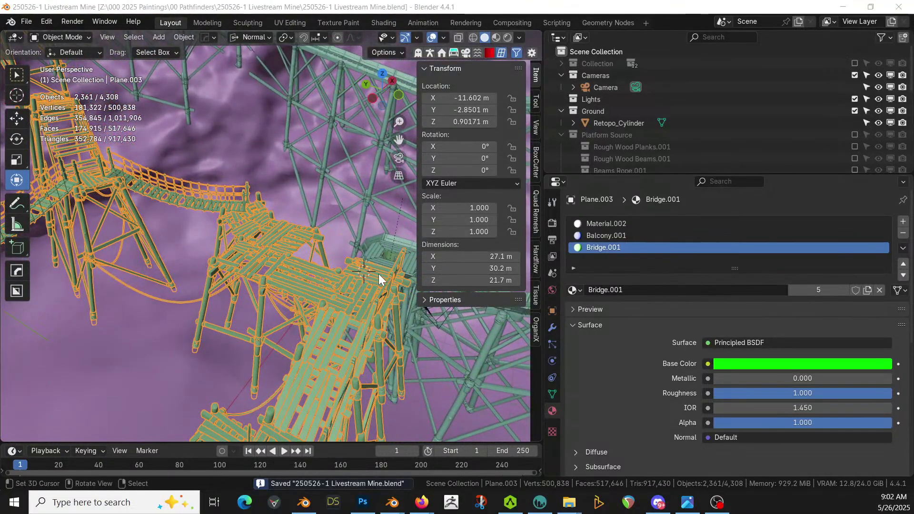
key("alt+Tab")
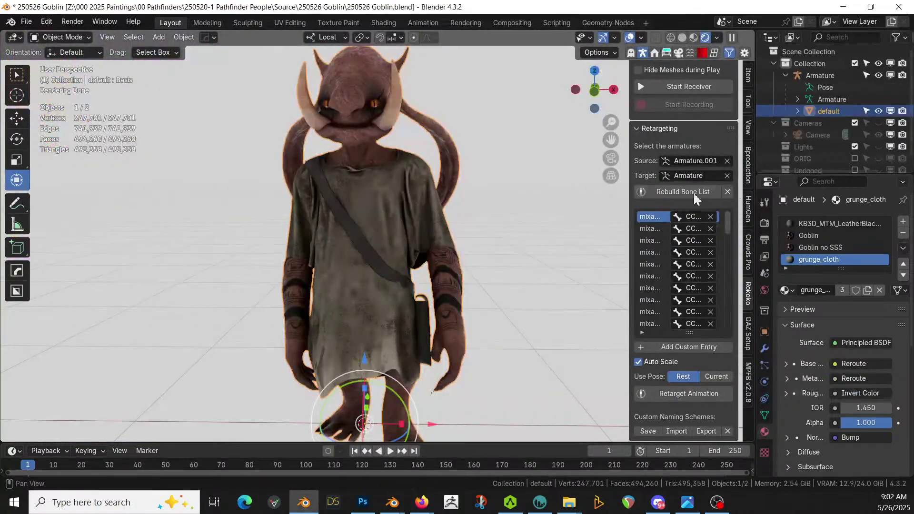
right_click(820, 75)
left_click(797, 107)
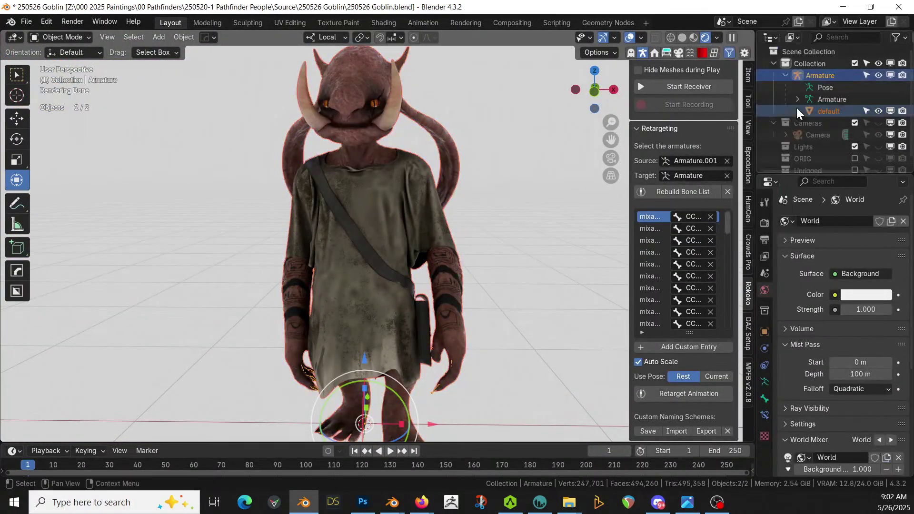
key("ctrl+c")
Return to the mine file, paste the goblin into the Scene Collection, and move it to a new collection named People.
left_click(452, 177)
key("alt+Tab")
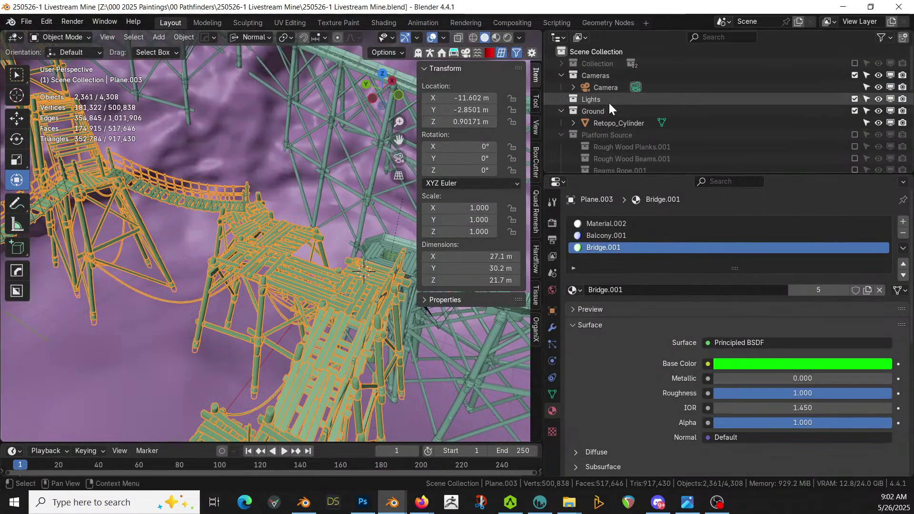
left_click(605, 54)
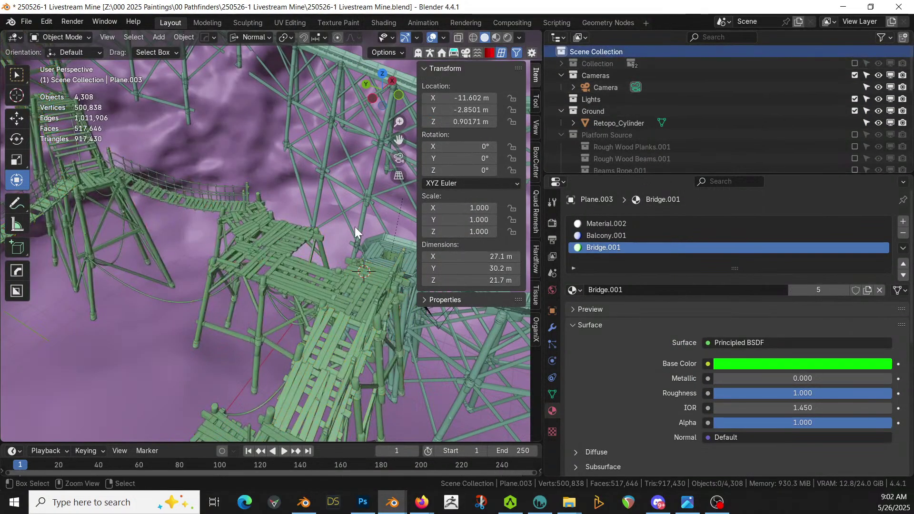
key("ctrl+v")
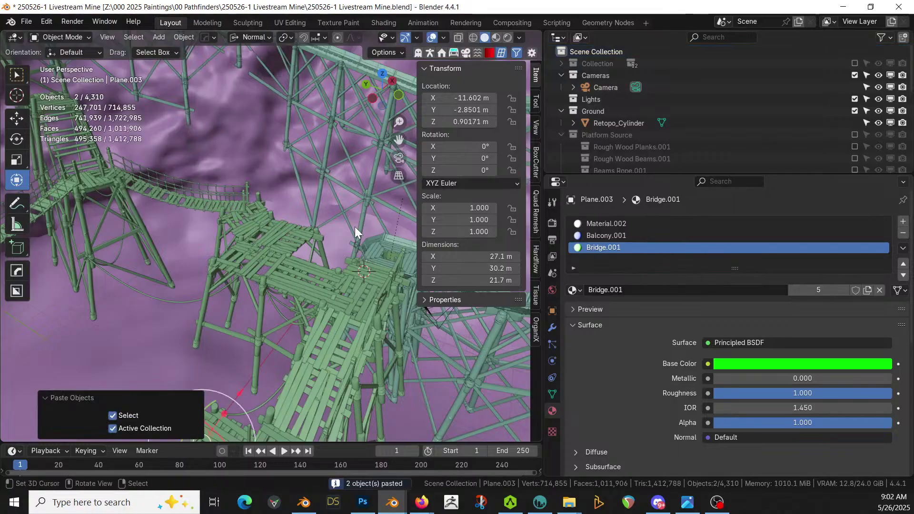
key("m")
left_click(344, 215)
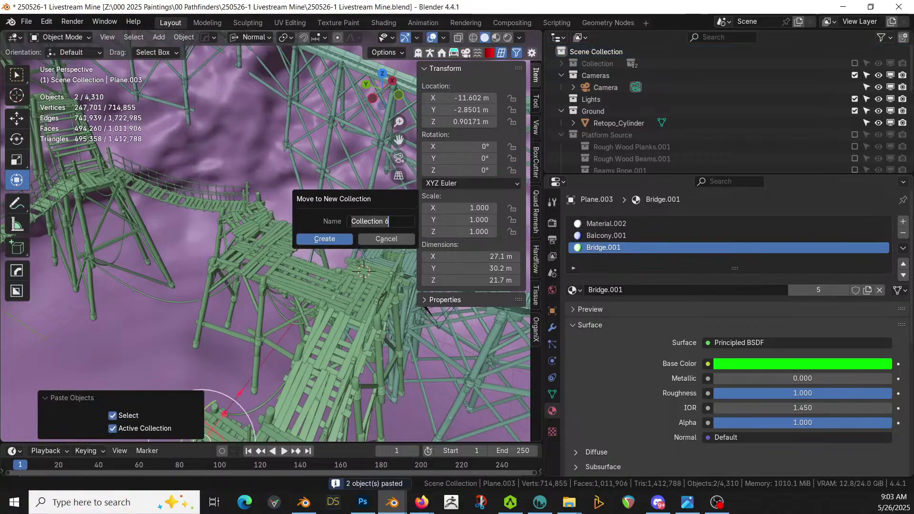
type("People")
key("Return")
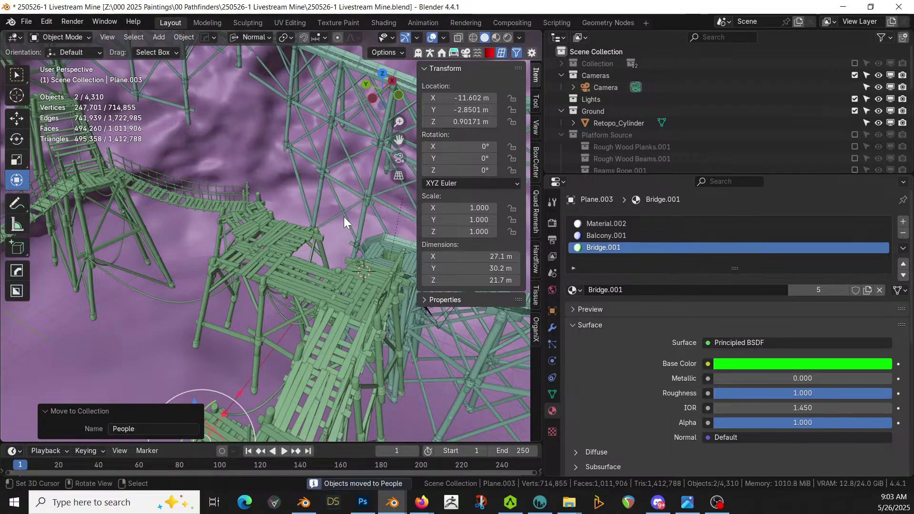
Move the goblin about 6.5 m in X and -3.63 m in Y in top view, and raise it about 4.9 m in front view.
key("KP_7")
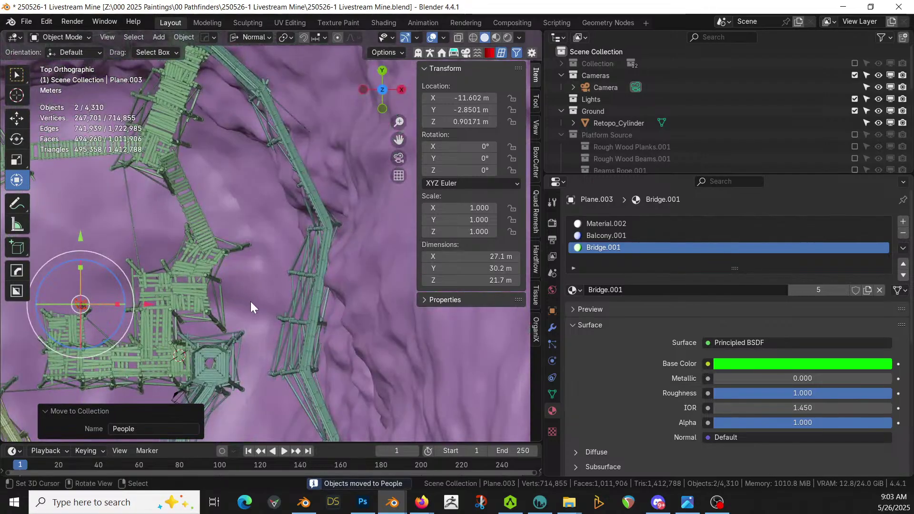
key("KP_5")
scroll(258, 313, "down", 1)
key("KP_5")
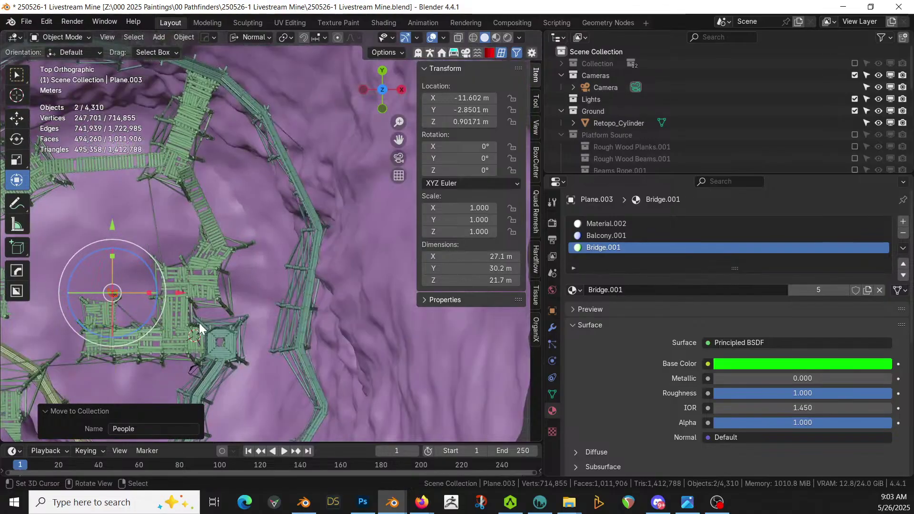
key("g")
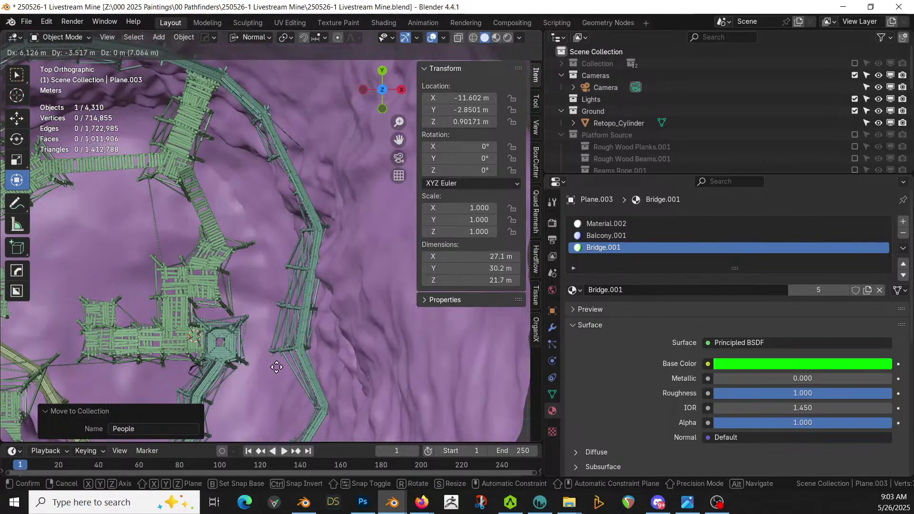
left_click(281, 374)
key("KP_1")
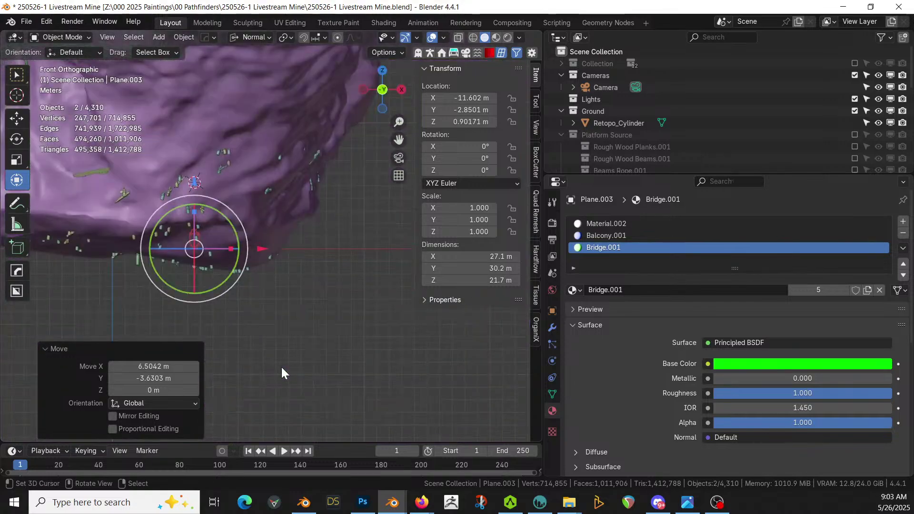
key("g")
key("z")
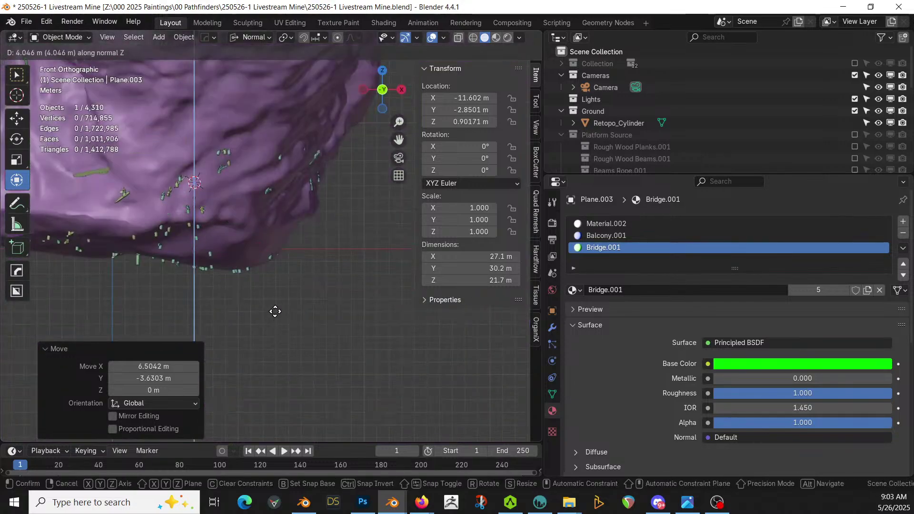
left_click(276, 302)
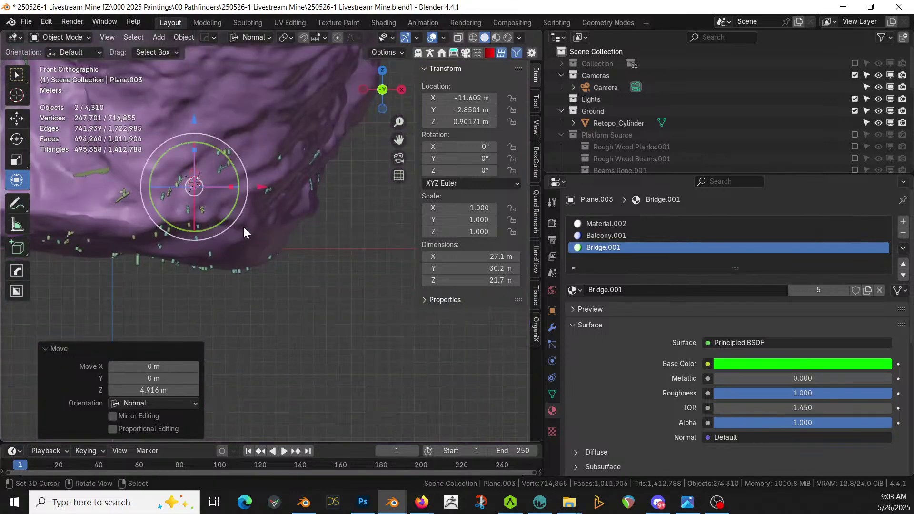
Raise the goblin about 0.36 m so its feet stand on the planks, and rotate it about -126° around Z.
key("KP_Decimal")
middle_click_drag(264, 253, 329, 285)
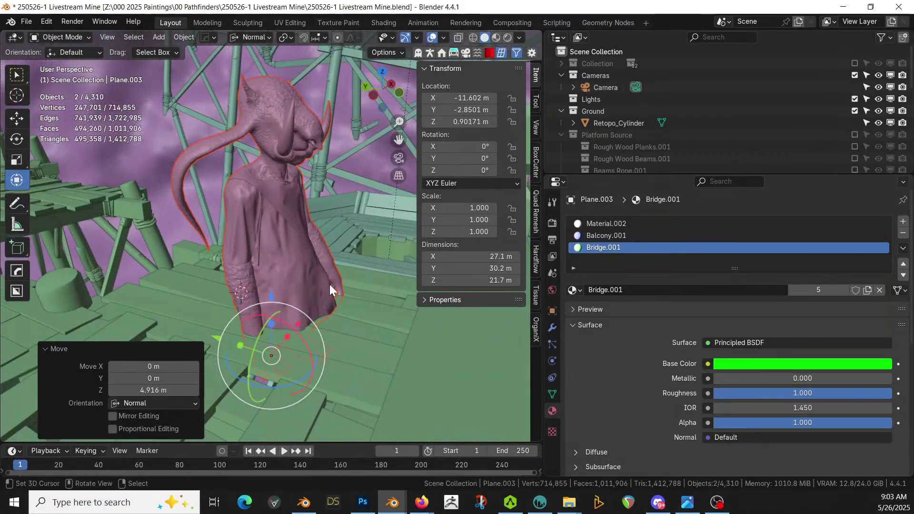
key("g")
key("z")
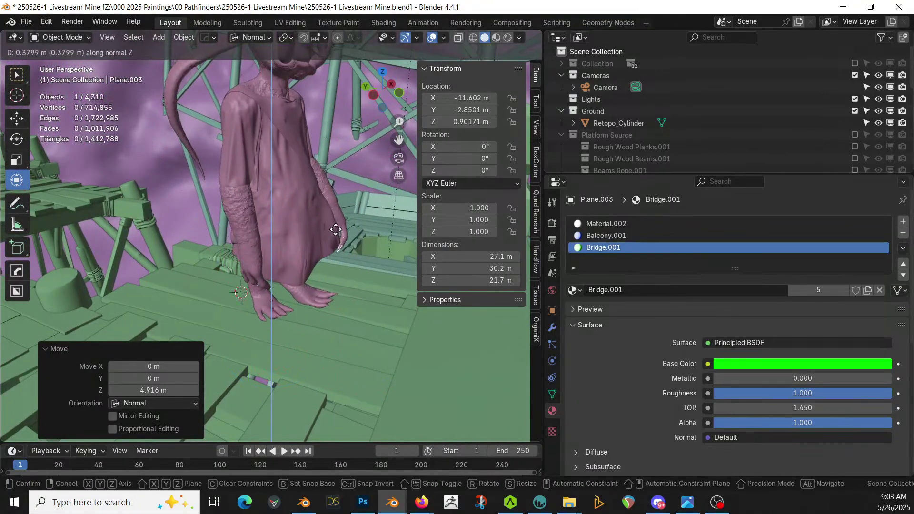
left_click(338, 232)
middle_click_drag(338, 233, 375, 285)
left_click(277, 238, "shift")
key("r")
key("z")
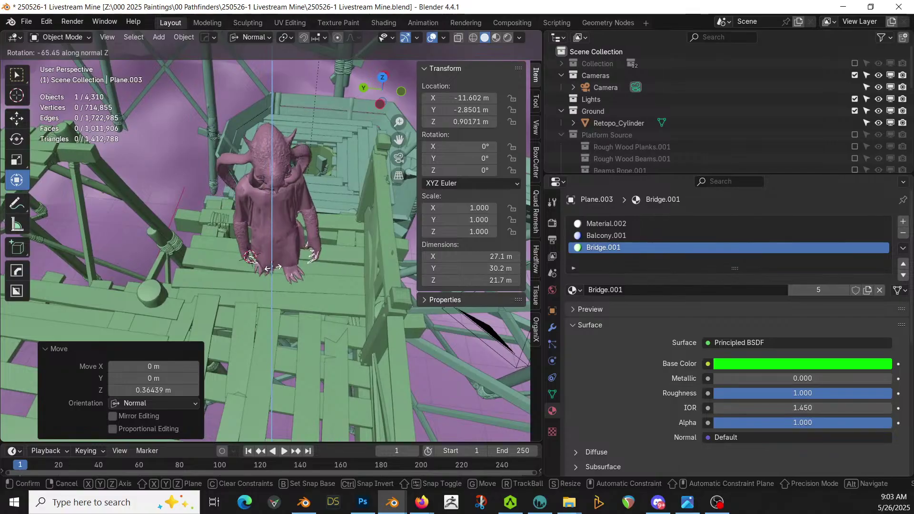
left_click(270, 262)
Examine the goblin's scale and materials against the surrounding wooden platforms in rendered shading, both up close and from farther away.
mouse_move(281, 252)
middle_mouse_down()
mouse_move(319, 200)
mouse_move(356, 193)
middle_mouse_up()
key("z")
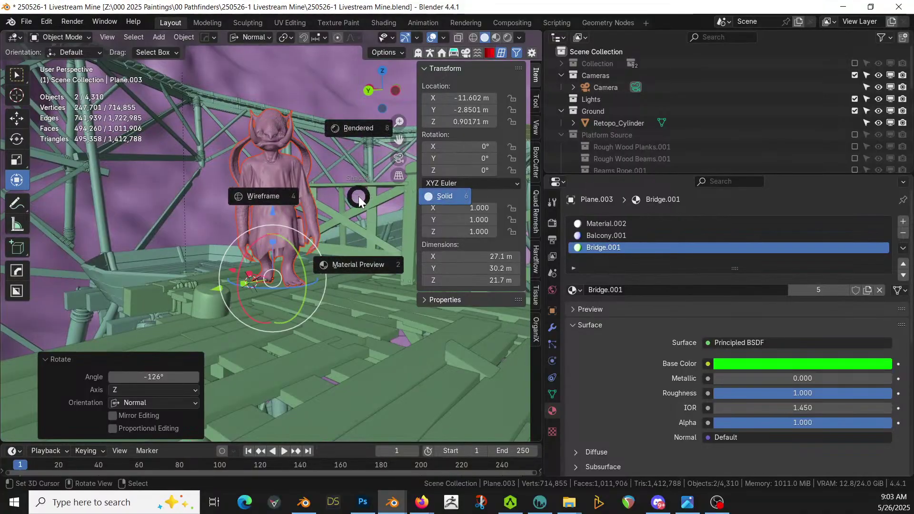
key("8")
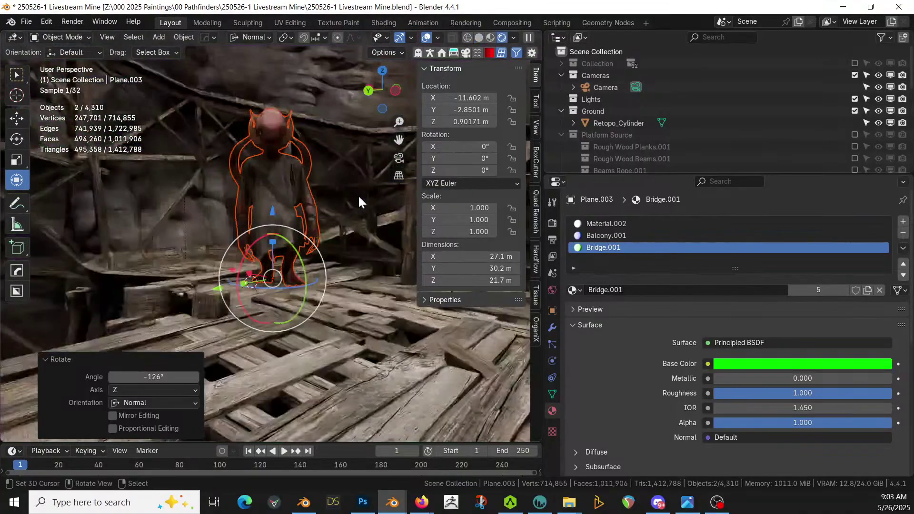
left_click(348, 281)
scroll(329, 281, "up", 4)
middle_click_drag(333, 281, 330, 388)
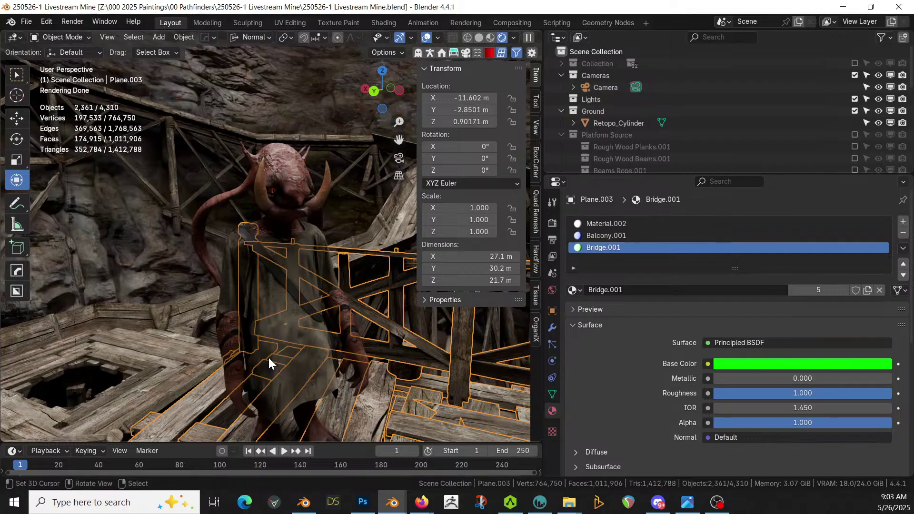
scroll(268, 356, "down", 6)
middle_click_drag(268, 358, 314, 376)
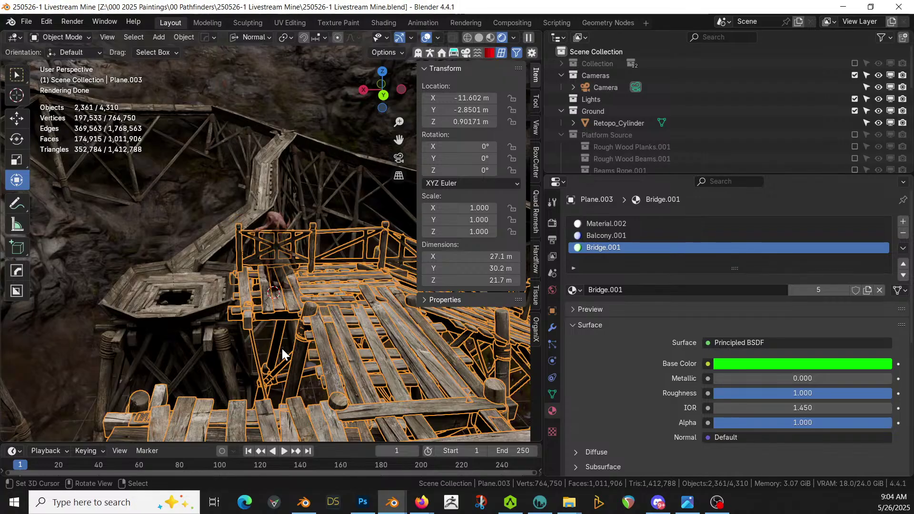
middle_click_drag(249, 364, 280, 400)
scroll(290, 368, "down", 3)
scroll(290, 368, "up", 3)
In solid shading, separate the straight section of the long flume along the cave wall, floor and sides up to its corner, into its own object.
key("z")
key("6")
left_click(138, 335)
key("Tab")
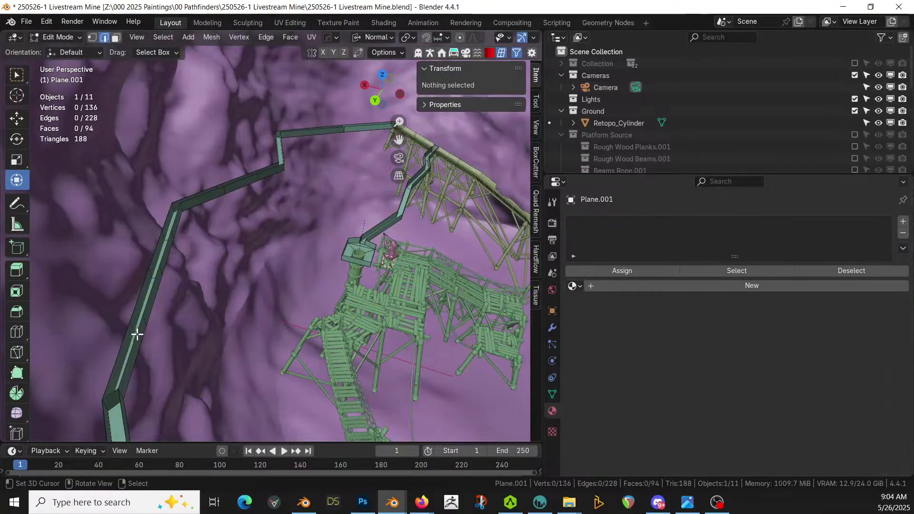
left_click(152, 296, "alt")
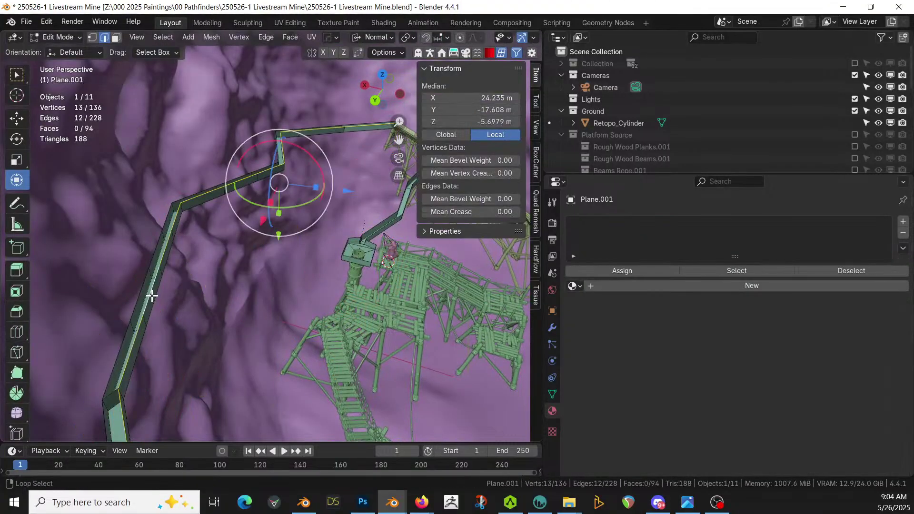
key("3")
left_click(152, 294, "alt")
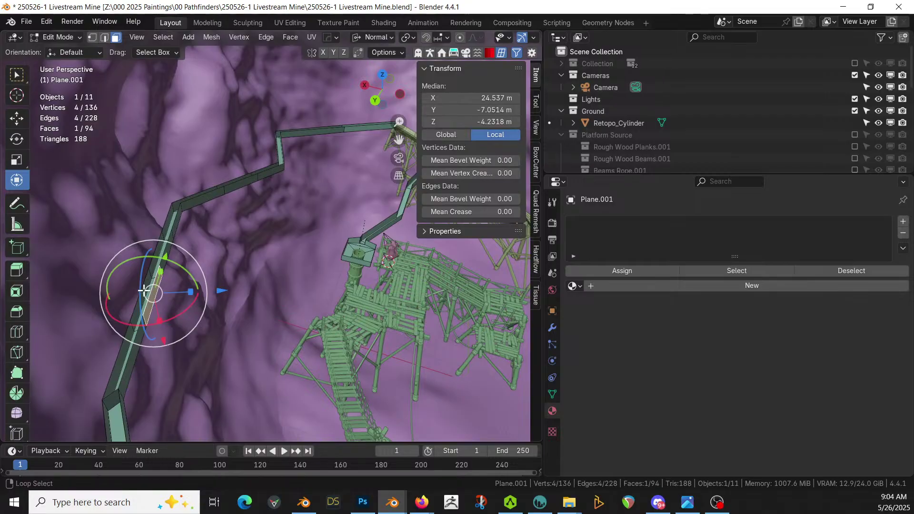
key("KP_Decimal")
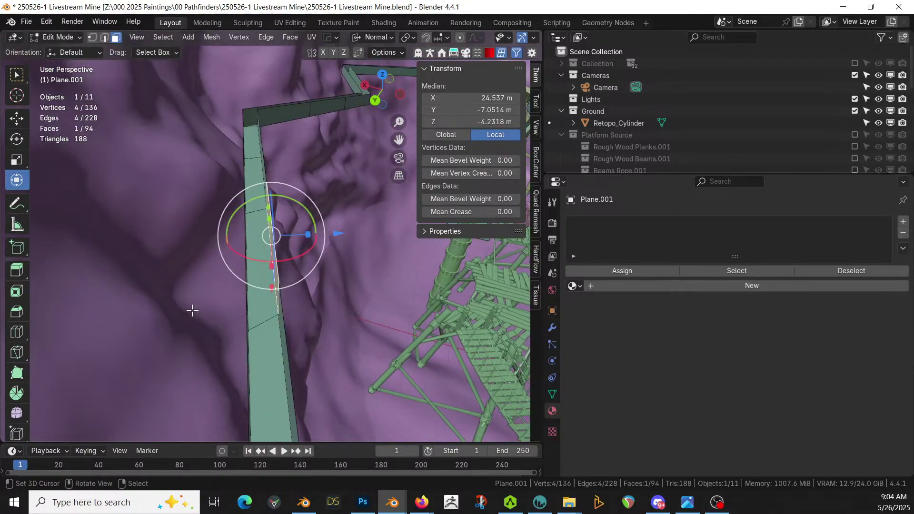
middle_click_drag(192, 310, 222, 303)
left_click(267, 228)
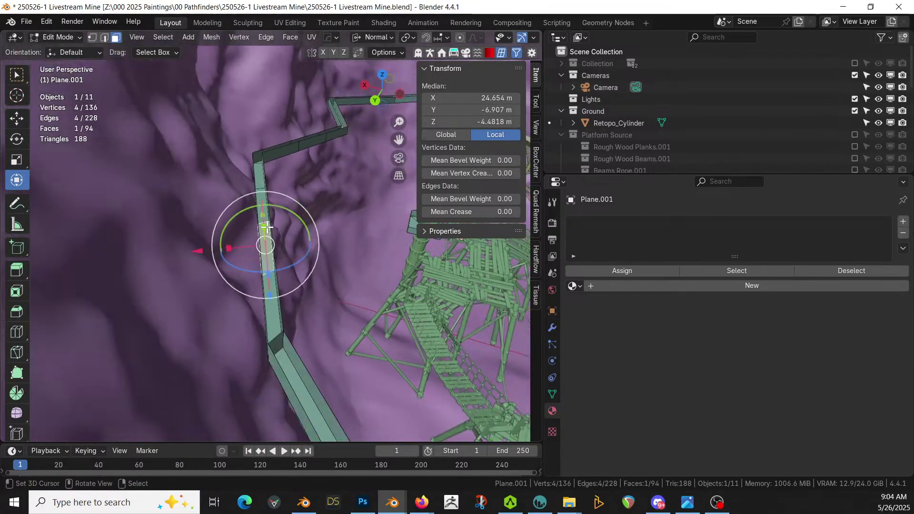
key("ctrl+KP_Add")
middle_click_drag(267, 228, 148, 263)
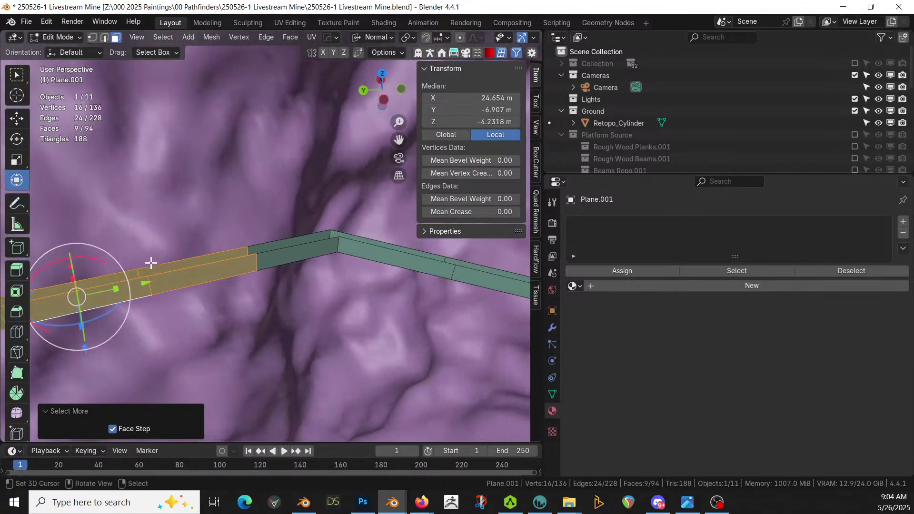
left_click(277, 267, "alt+shift")
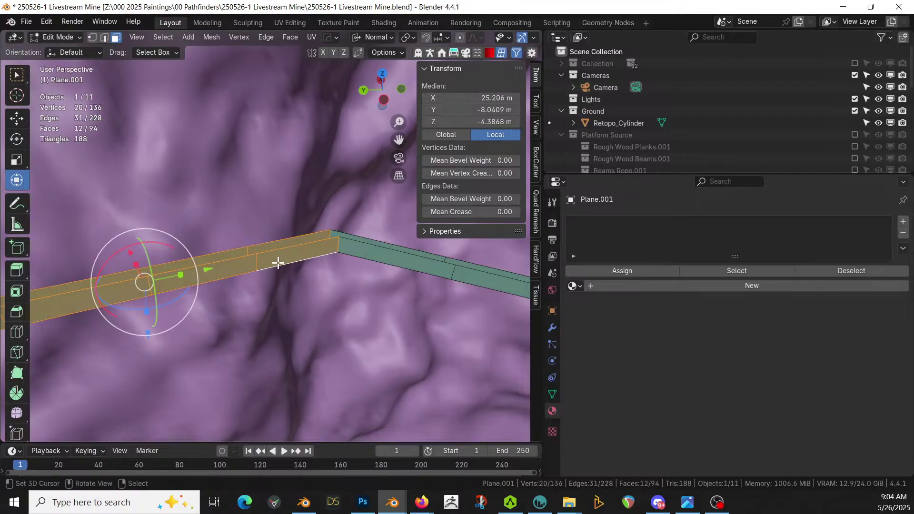
key("p")
left_click(278, 261)
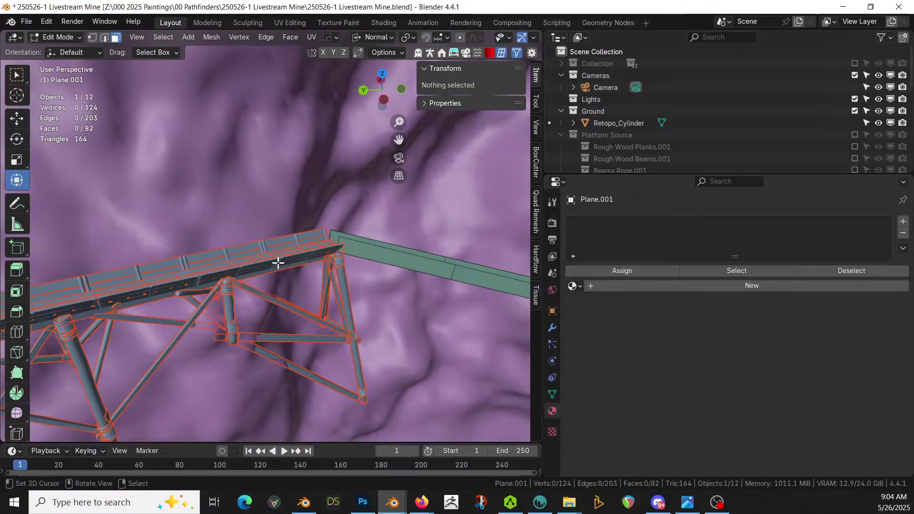
key("Tab")
Delete the flume floor face that overlaps the end of the separated section at the corner joint.
middle_click_drag(278, 263, 31, 345)
middle_click_drag(243, 341, 9, 413)
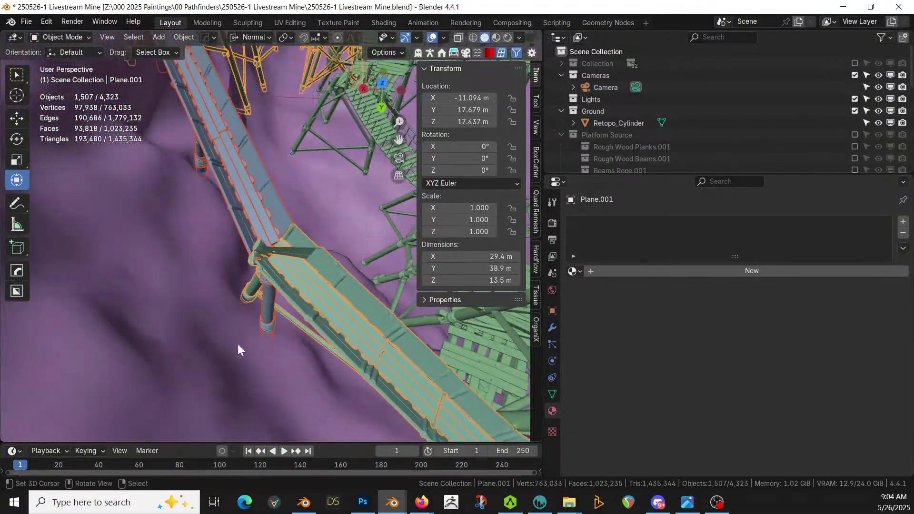
middle_click_drag(283, 249, 250, 215)
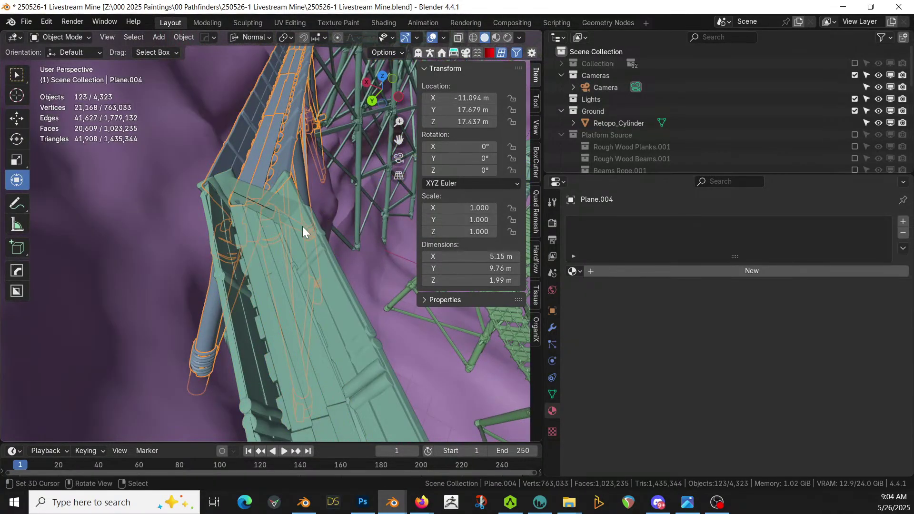
key("Tab")
left_click(247, 186)
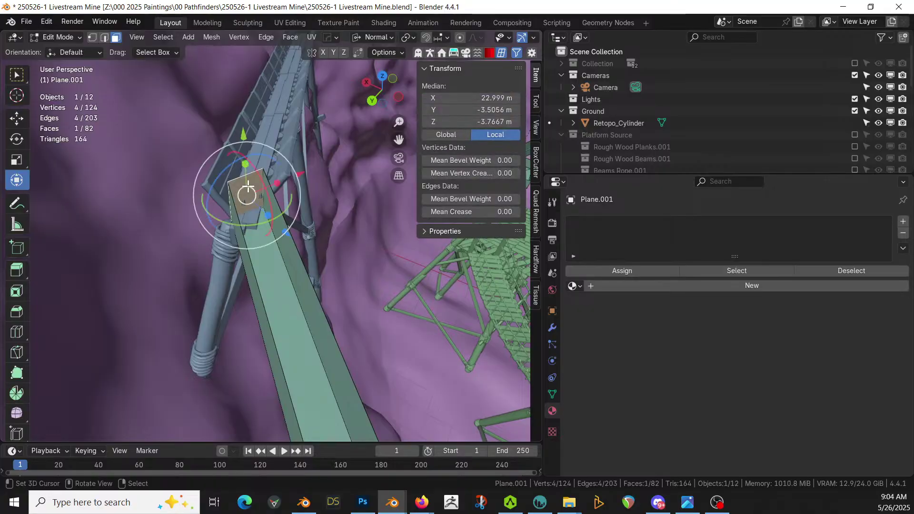
key("x")
left_click(227, 186)
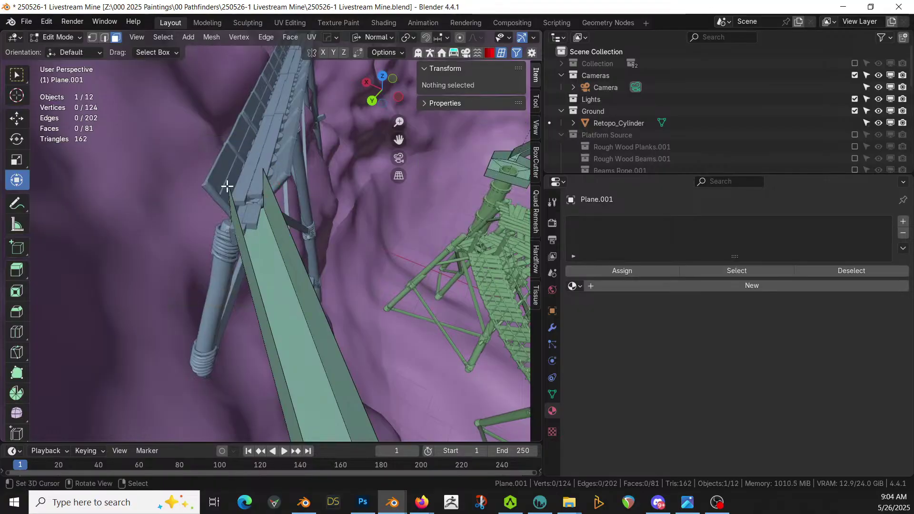
key("Tab")
Select all geometry linked to the long flume's face beside the corner joint, and merge its vertices by distance at 0.0001 m.
middle_click_drag(228, 189, 125, 225)
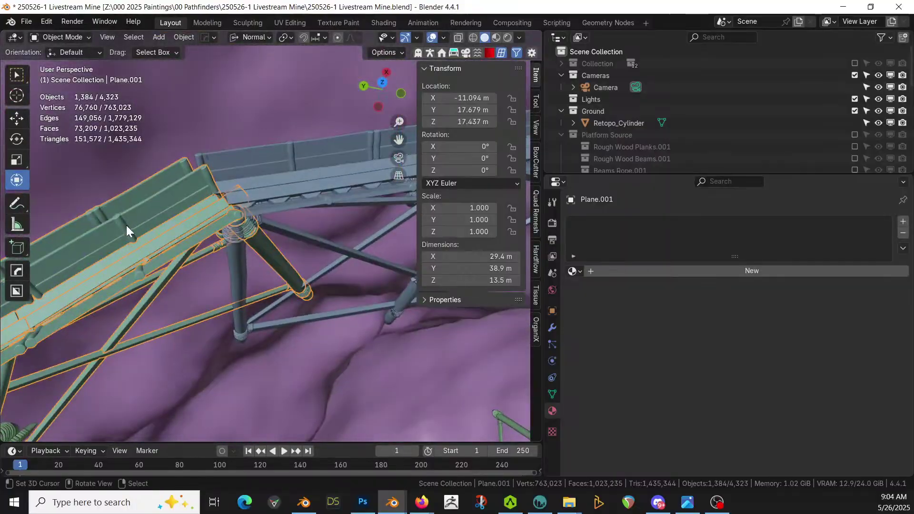
key("Tab")
left_click(169, 208)
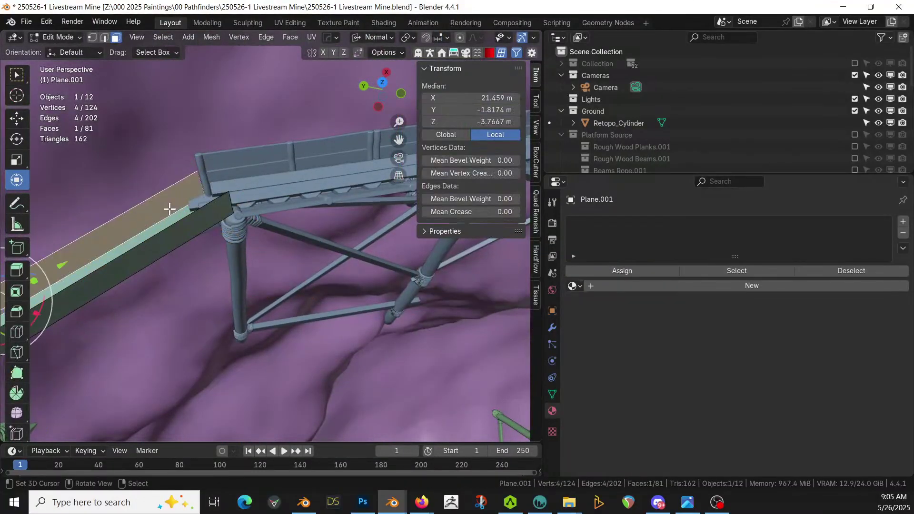
key("ctrl+l")
key("m")
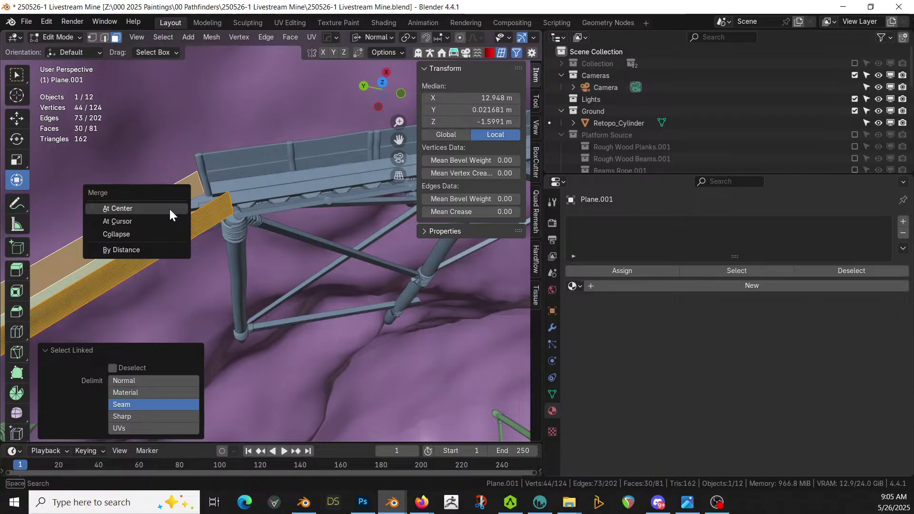
left_click(157, 250)
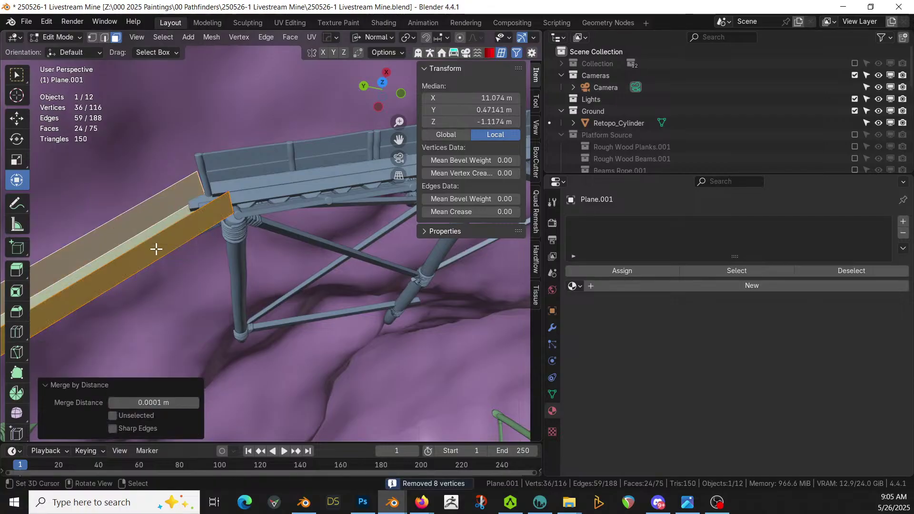
key("Tab")
middle_click_drag(157, 250, 253, 202)
scroll(253, 199, "down", 4)
key("Tab")
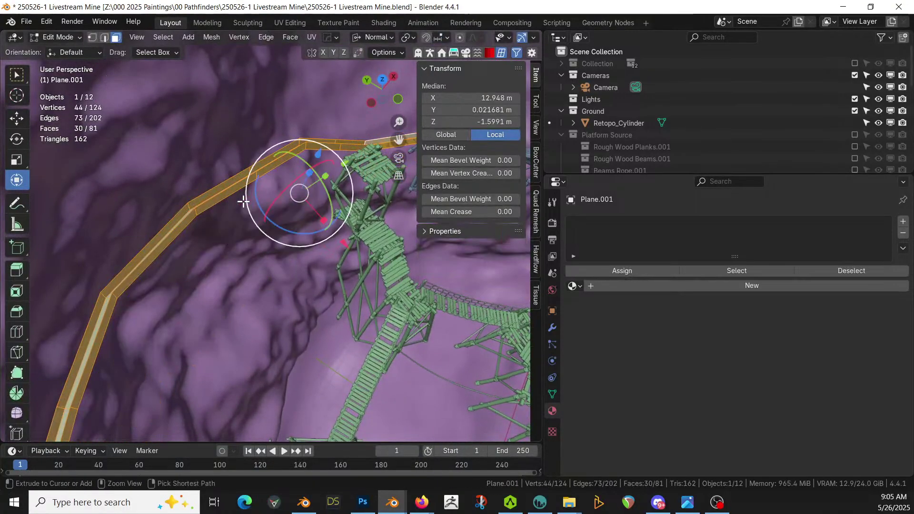
Undo the vertex merge and roll the undo history back to before the overlapping floor face at the corner joint was deleted.
key("ctrl+z")
key("ctrl+z")
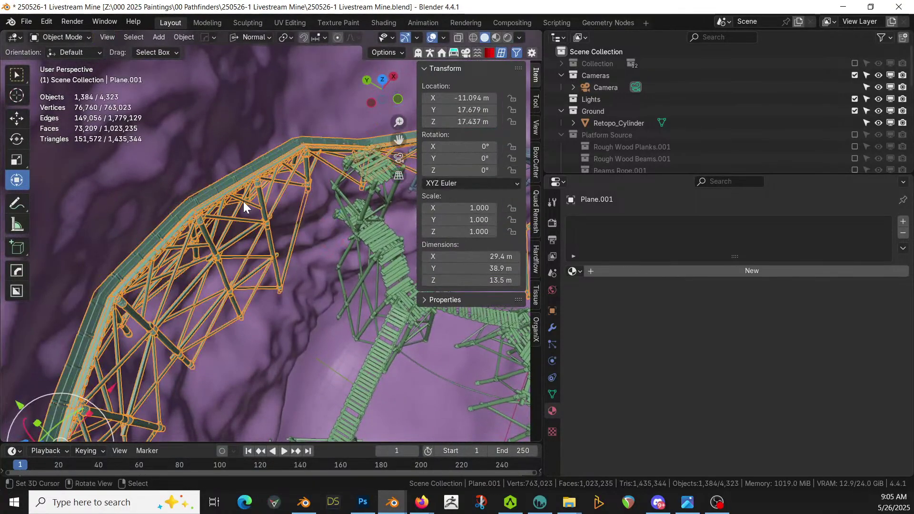
key("ctrl+shift+z")
left_click(47, 22)
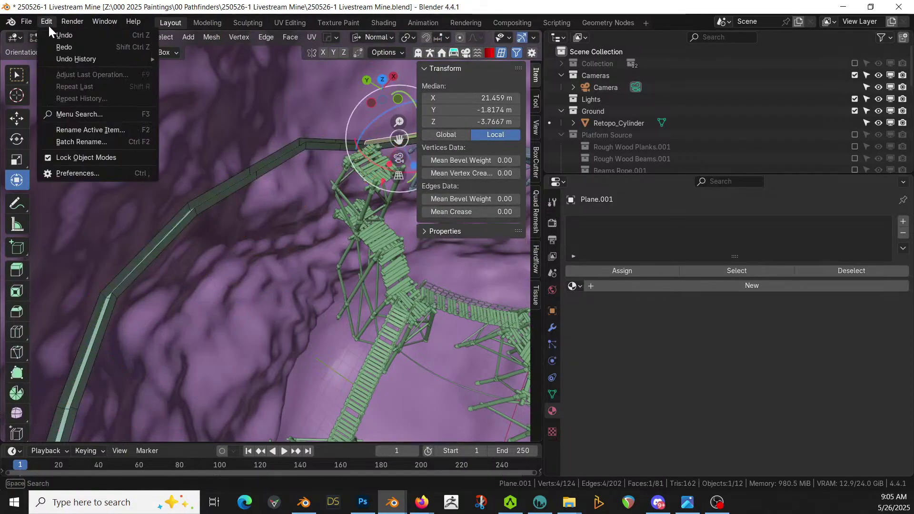
mouse_move(67, 61)
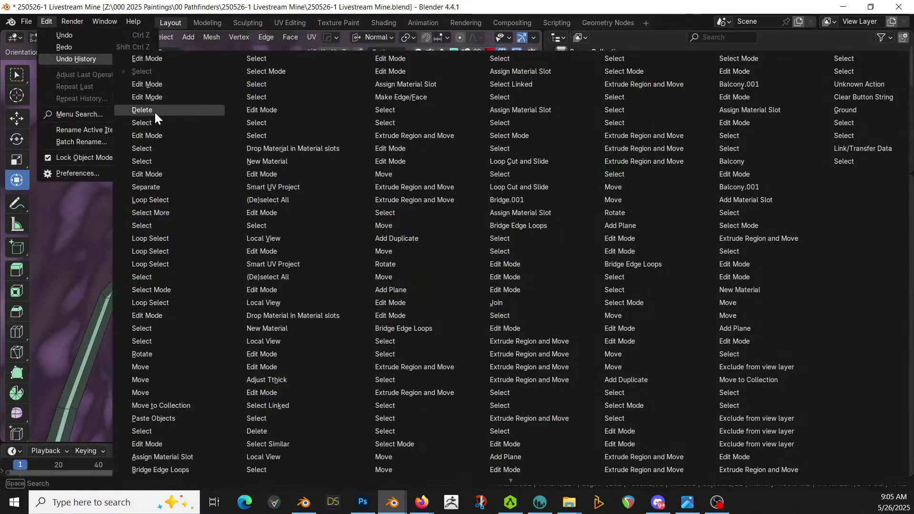
left_click(156, 163)
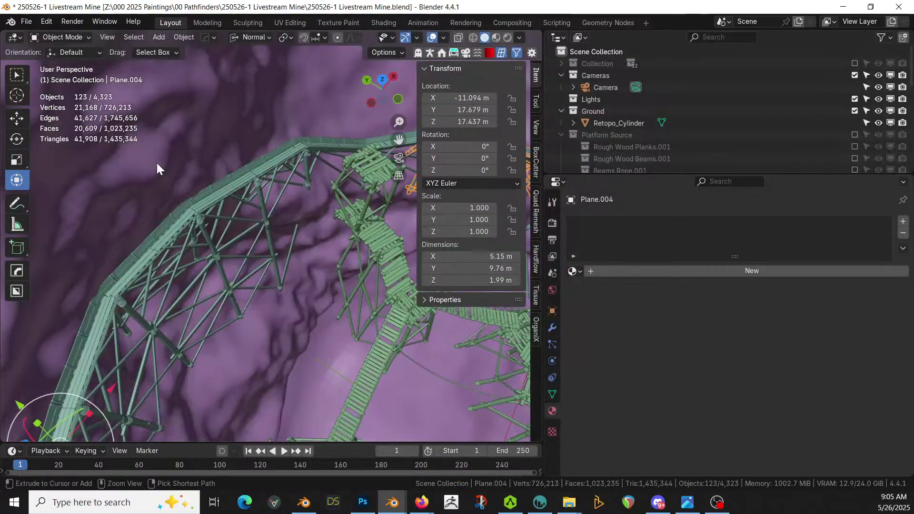
Try deleting the long flume's face that overlaps the end of the separated section at the corner joint.
middle_click_drag(222, 279, 193, 363)
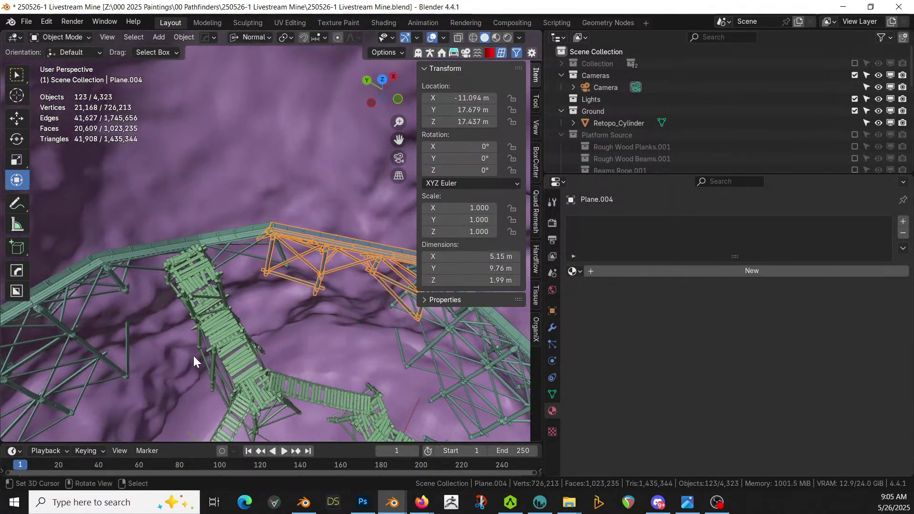
left_click(192, 357)
scroll(231, 304, "up", 6)
middle_click_drag(280, 310, 159, 323)
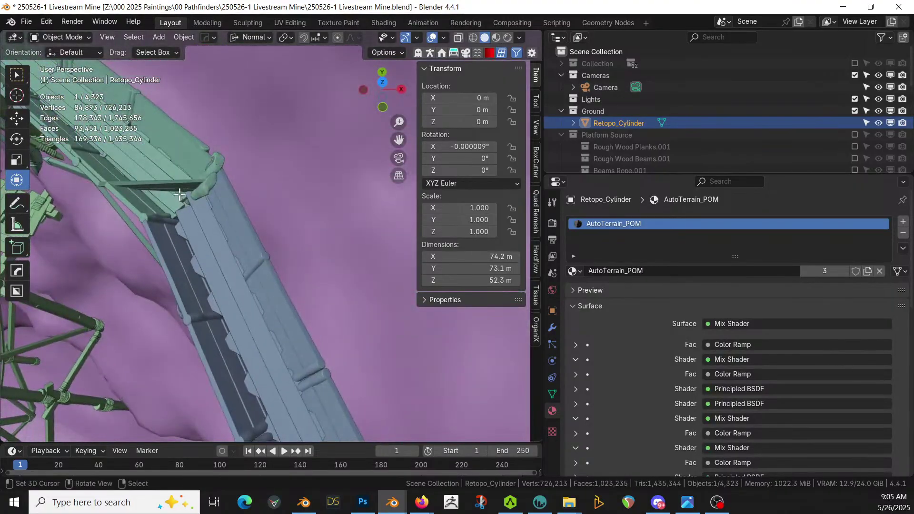
key("Tab")
left_click(177, 183)
key("Tab")
left_click(162, 181)
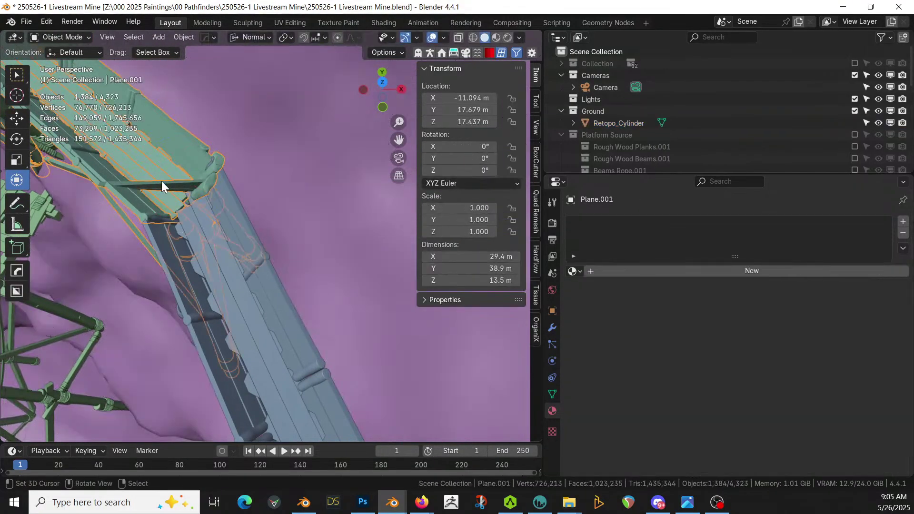
key("Tab")
left_click(181, 181)
key("x")
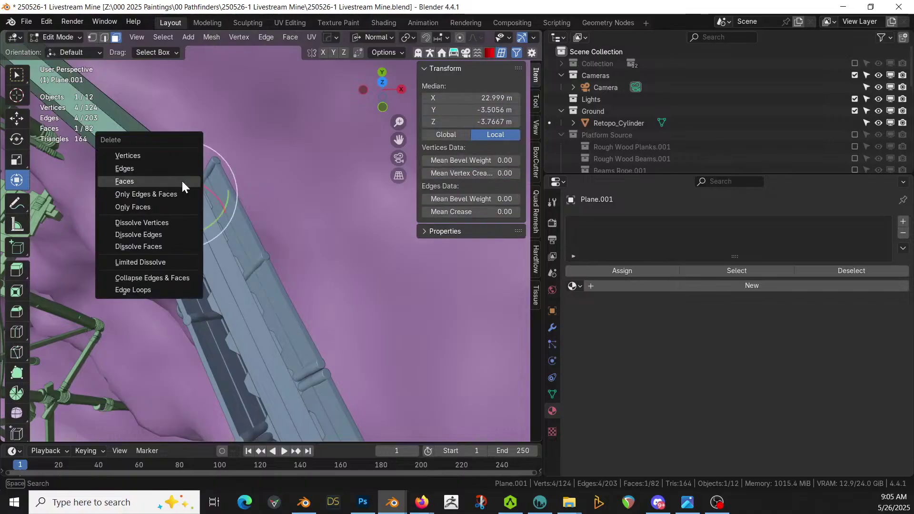
left_click(181, 179)
key("Tab")
middle_click_drag(182, 181, 440, 326)
key("Tab")
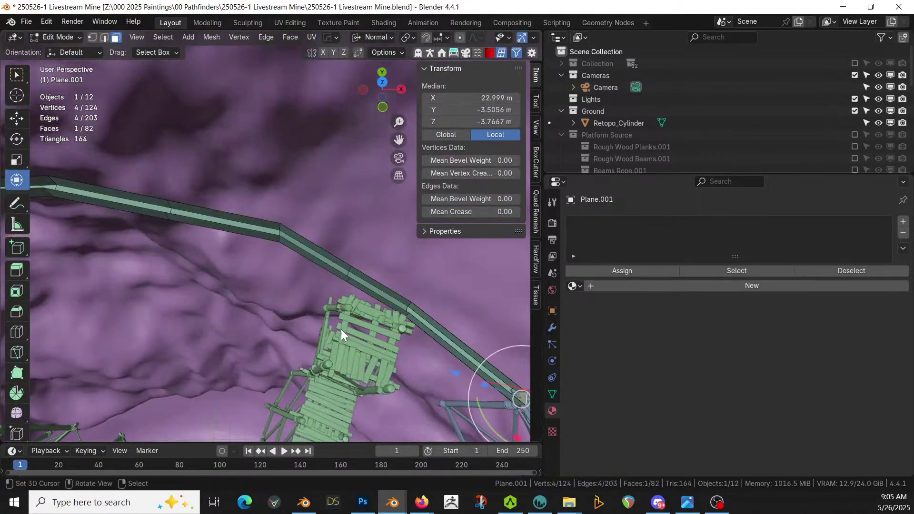
key("Tab")
Save the mine scene file, and examine the flume run and its supports around the cave wall.
middle_click_drag(341, 330, 262, 251)
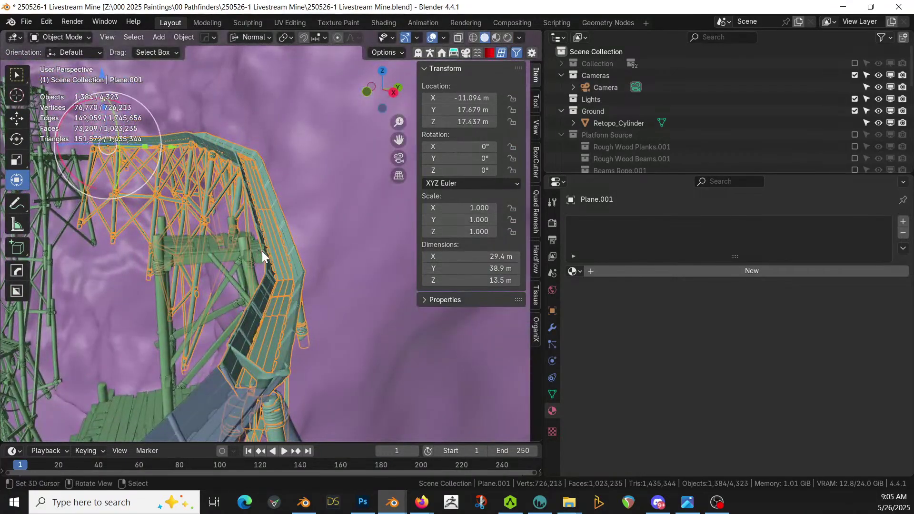
key("ctrl+s")
middle_click_drag(262, 251, 139, 287)
middle_click_drag(243, 361, 59, 210, "shift")
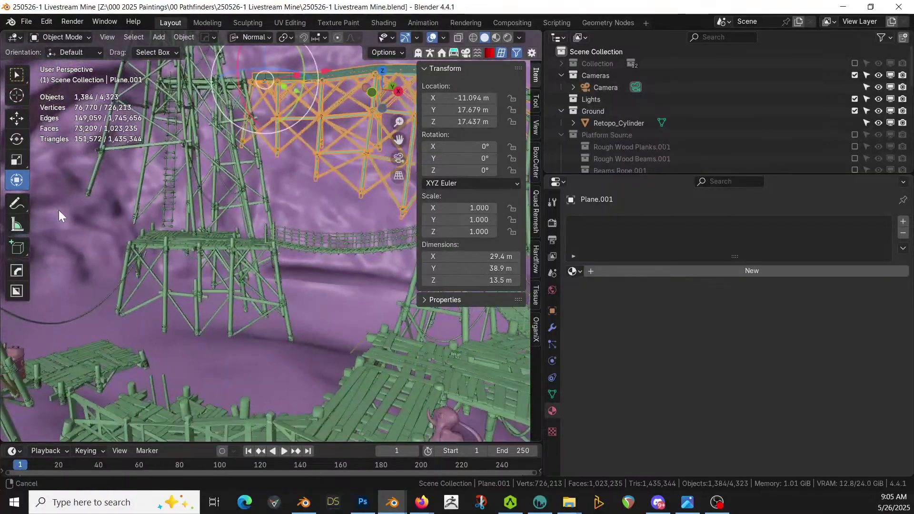
scroll(107, 230, "up", 5)
middle_click_drag(131, 211, 223, 266)
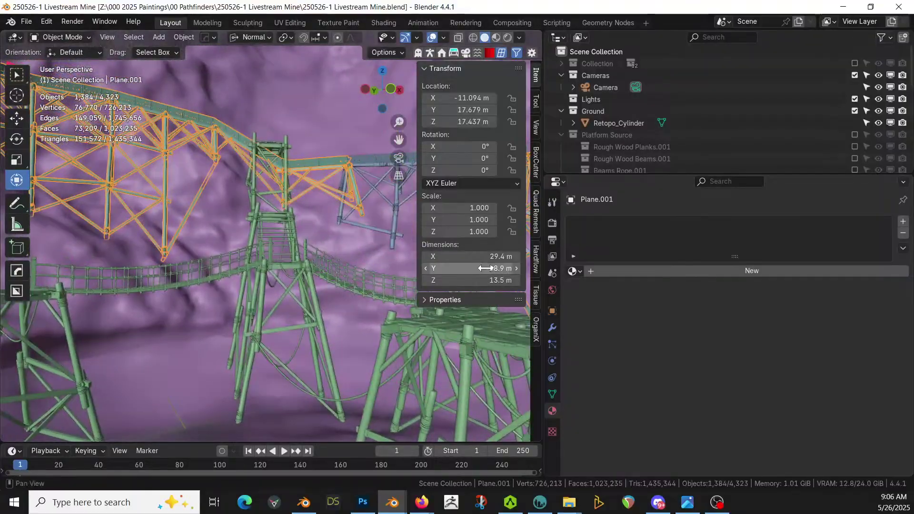
middle_click_drag(400, 286, 161, 364)
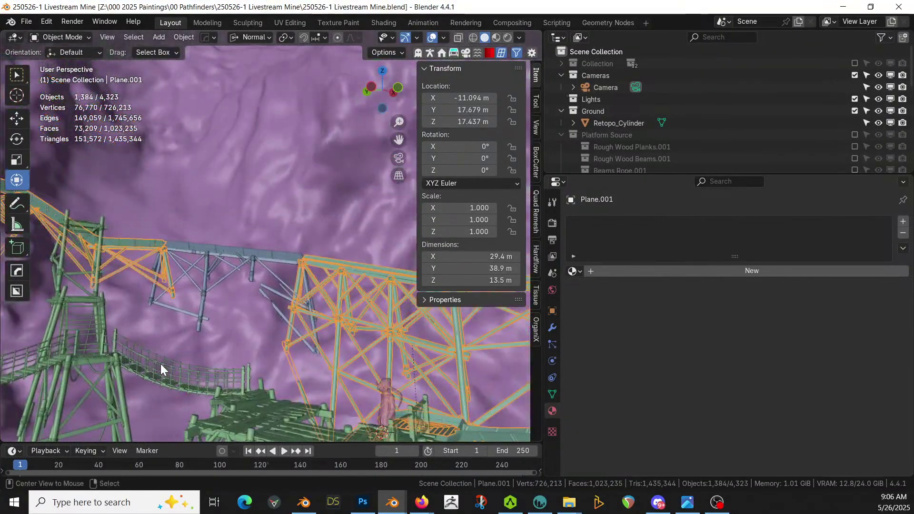
Switch to the Blender window with the goblin file, view the character from behind and in front, and return to the mine scene.
key("alt+Tab")
middle_click_drag(430, 328, 117, 294)
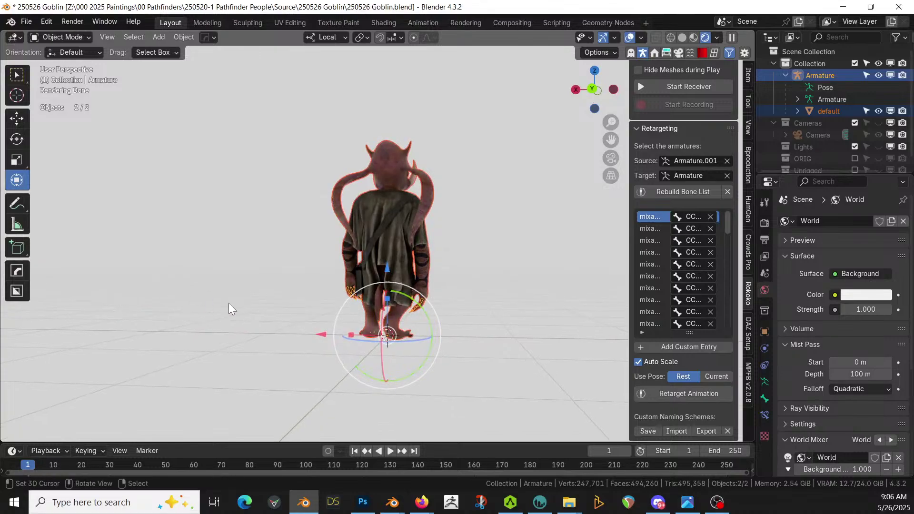
middle_click_drag(381, 257, 124, 282)
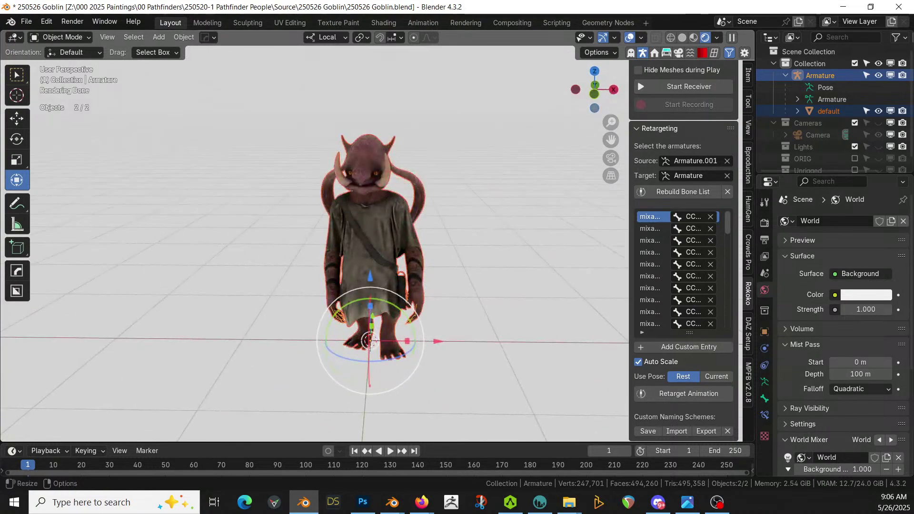
key("alt+Tab")
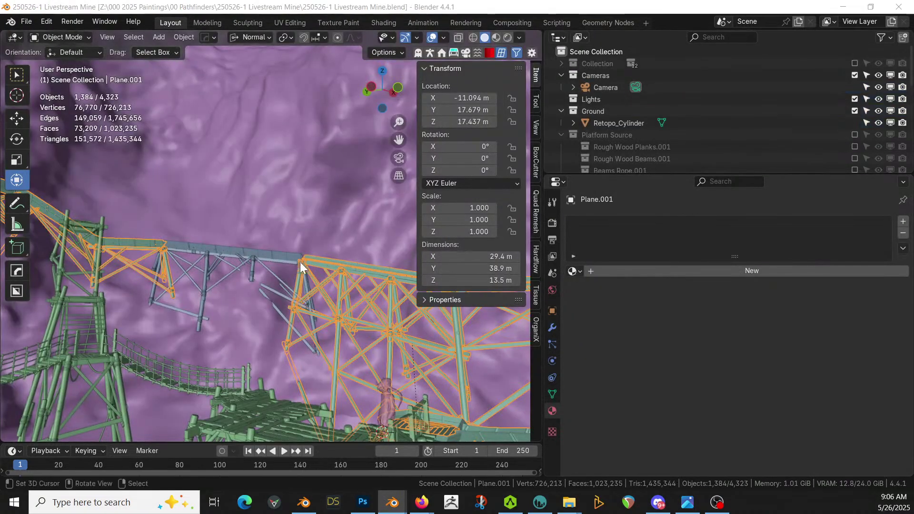
Isolate the separated straight flume section in local view, examine it from different angles, and restore the full scene.
middle_click_drag(316, 265, 308, 298)
left_click(272, 124)
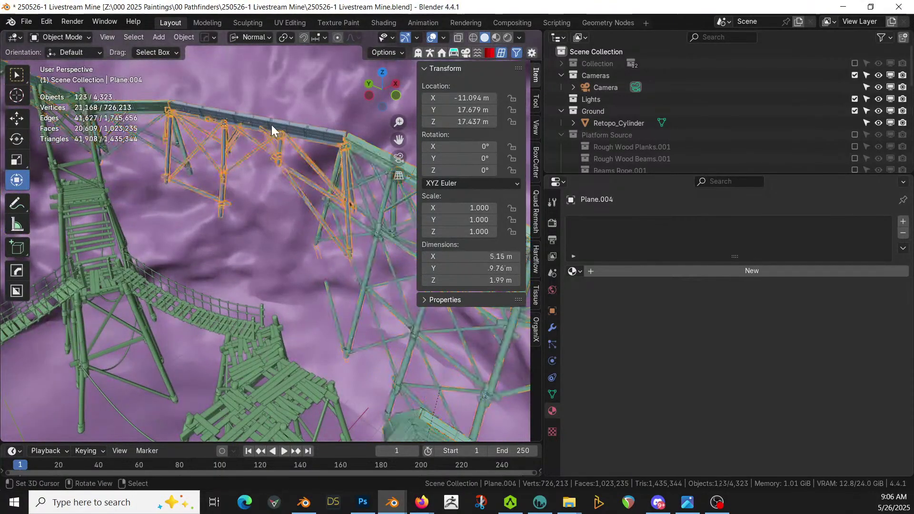
key("KP_Divide")
middle_click_drag(272, 125, 188, 115)
middle_click_drag(289, 226, 295, 156)
key("KP_Divide")
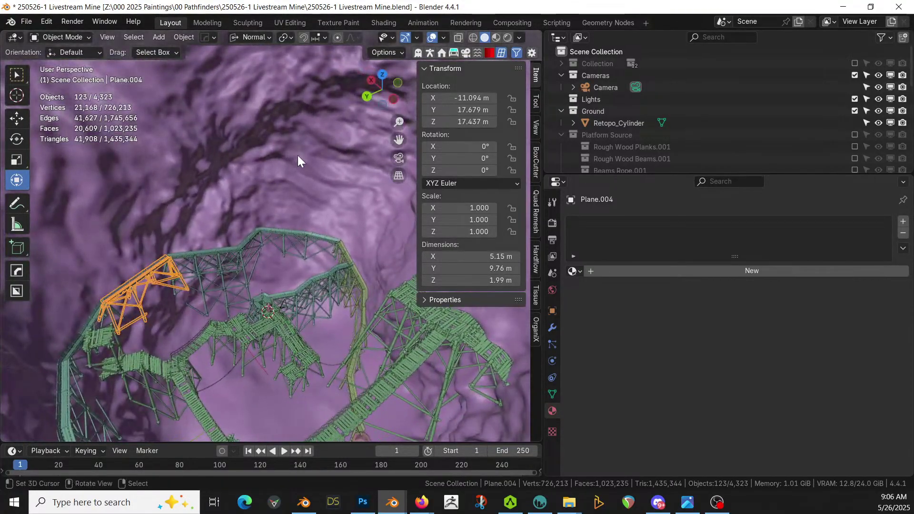